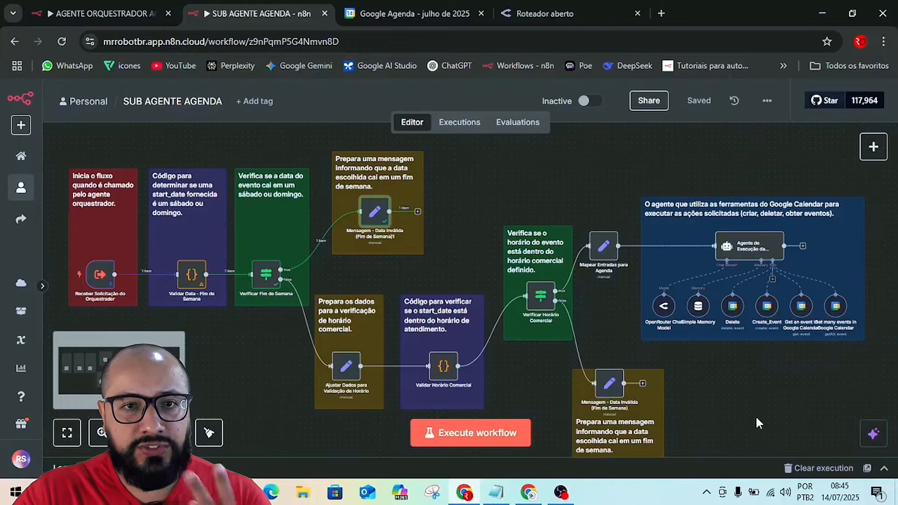
# View the AGENTE ORQUESTRADOR workflow, and examine the trigger, weekend validation and invalid-date message branch in SUB AGENTE AGENDA.
pyautogui.click(90, 13)
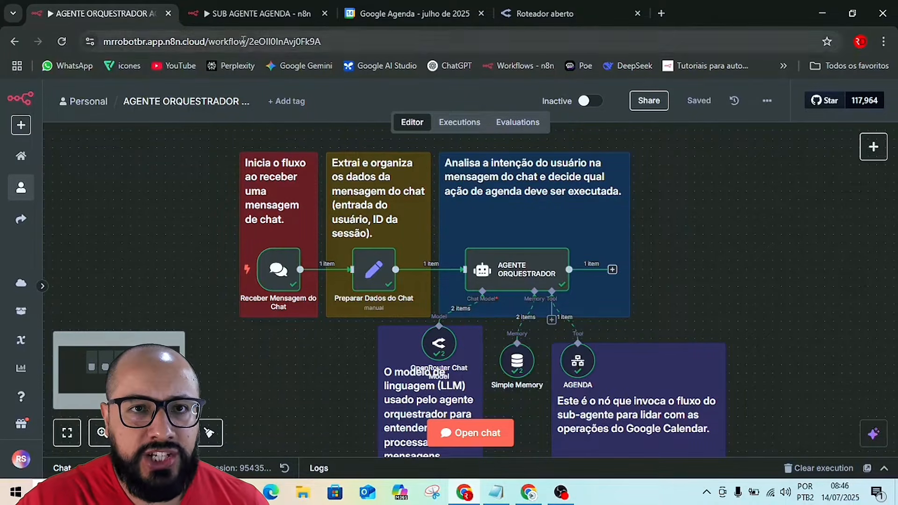
pyautogui.click(235, 10)
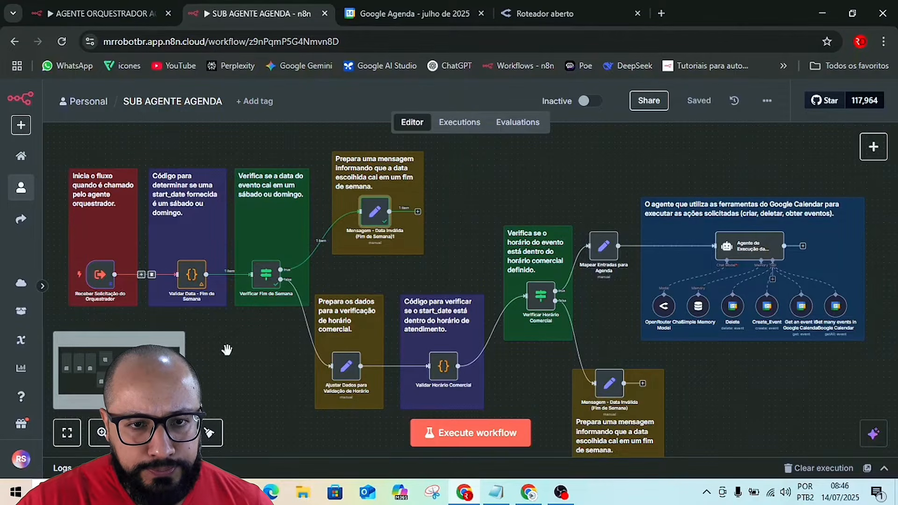
pyautogui.moveTo(201, 335); pyautogui.dragTo(342, 340)
pyautogui.scroll(1, 310, 342)
pyautogui.scroll(1, 309, 342)
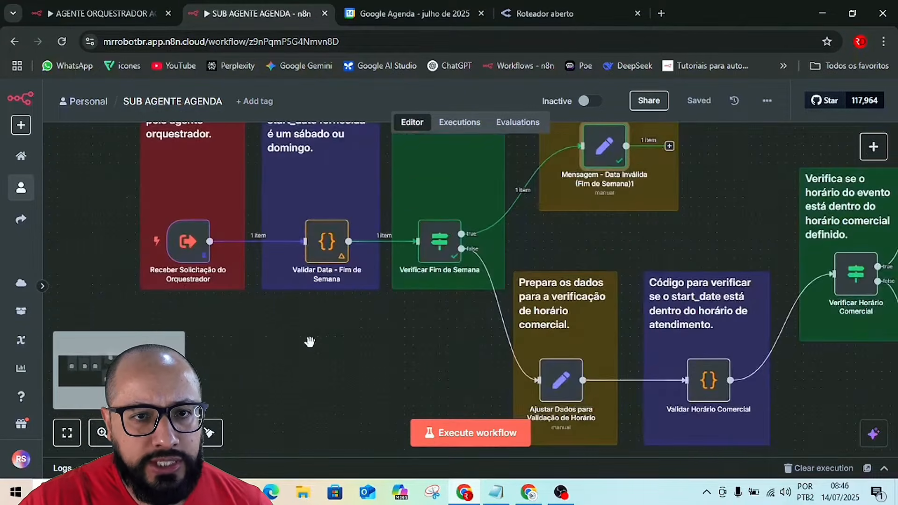
pyautogui.scroll(1, 313, 342)
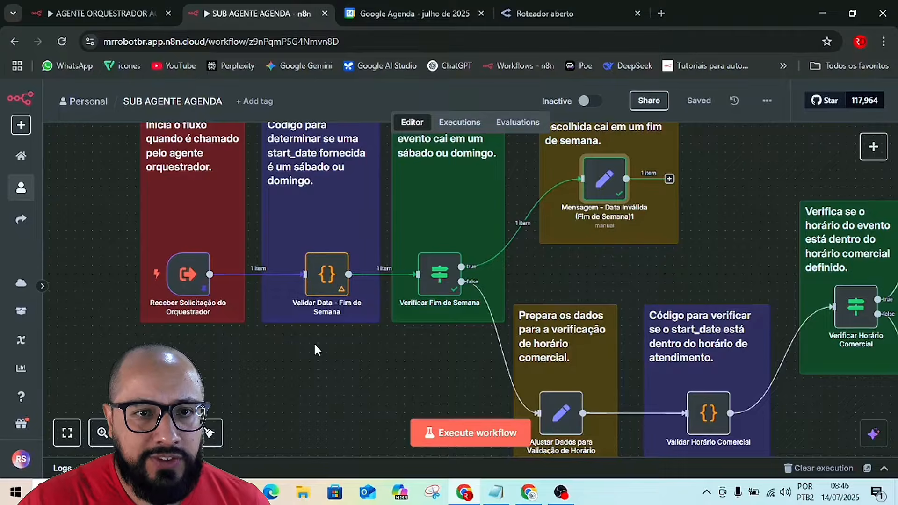
pyautogui.moveTo(161, 273)
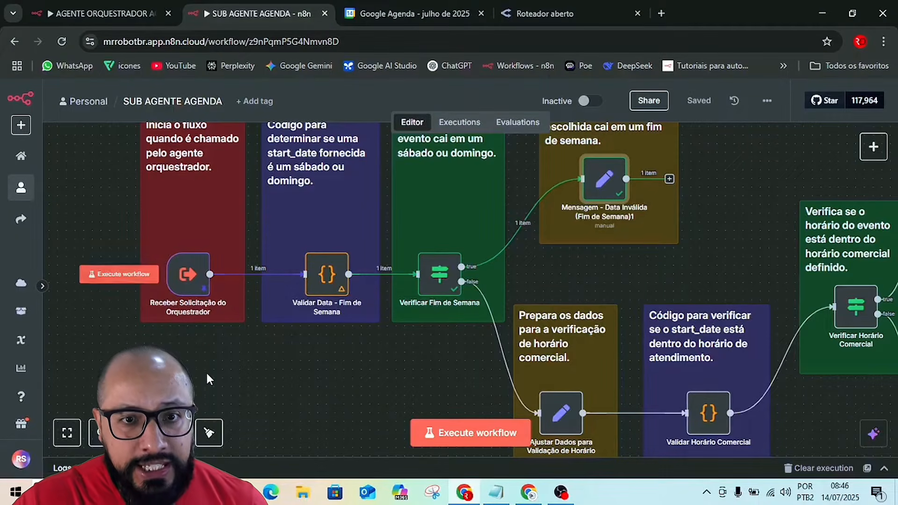
pyautogui.scroll(1, 209, 374)
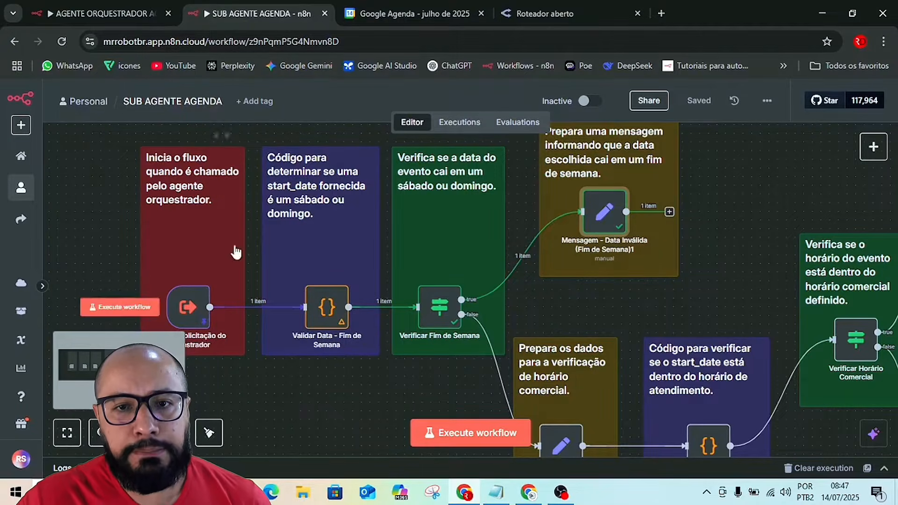
pyautogui.hscroll(3, 416, 392)
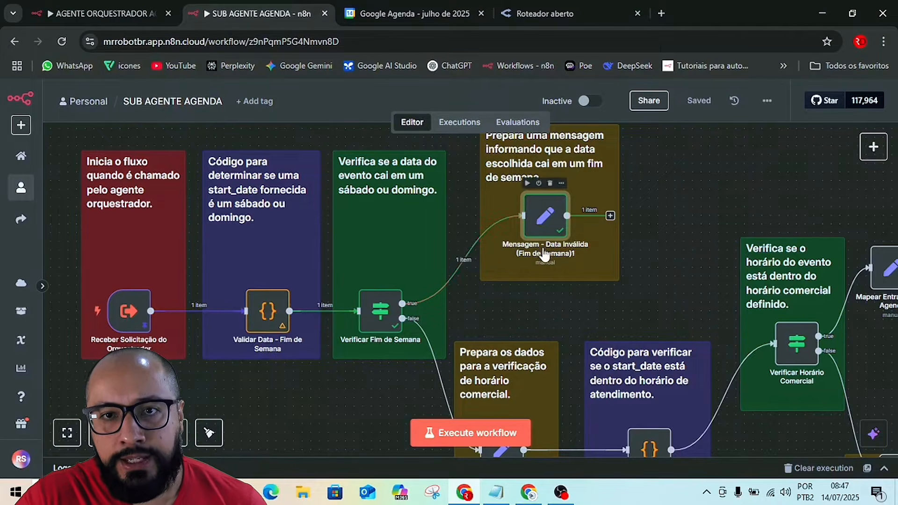
pyautogui.scroll(2, 608, 276)
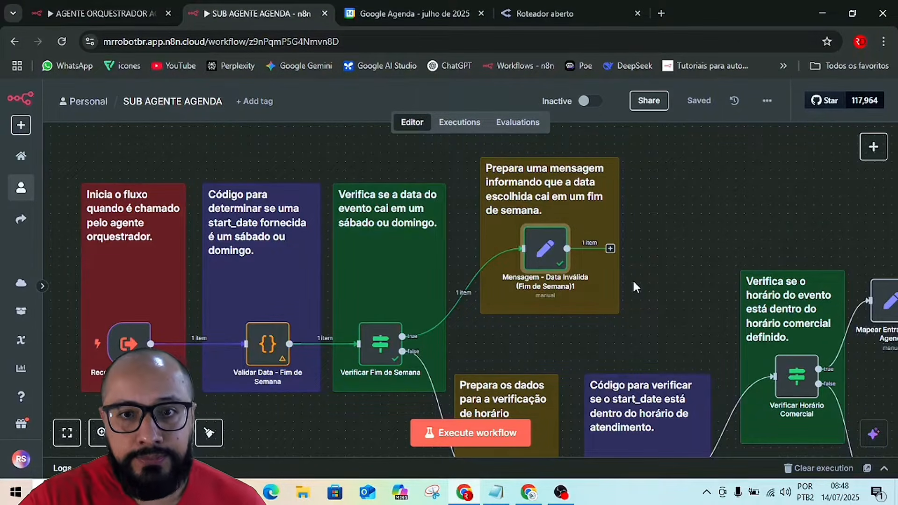
# Examine the sub-agent's business-hours validation branch and the execution agent with its model, memory and Google Calendar tools.
pyautogui.scroll(-1, 634, 281)
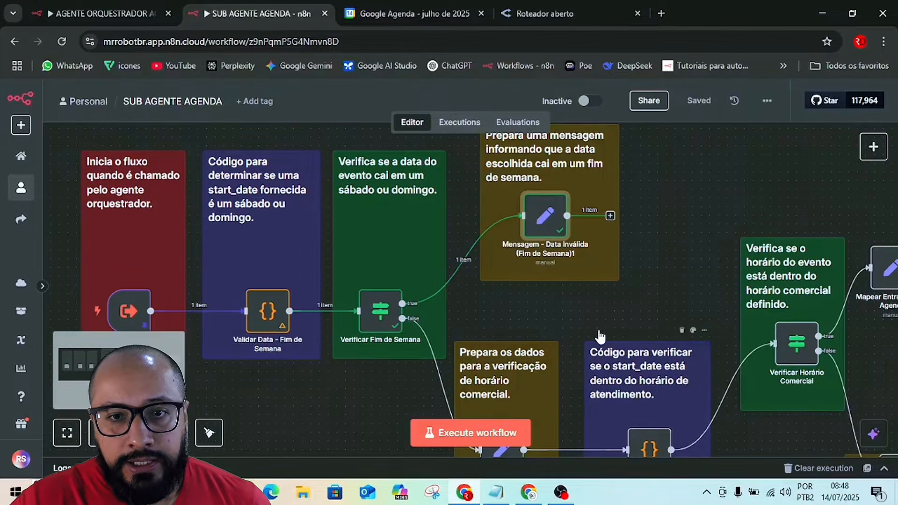
pyautogui.scroll(-2, 597, 336)
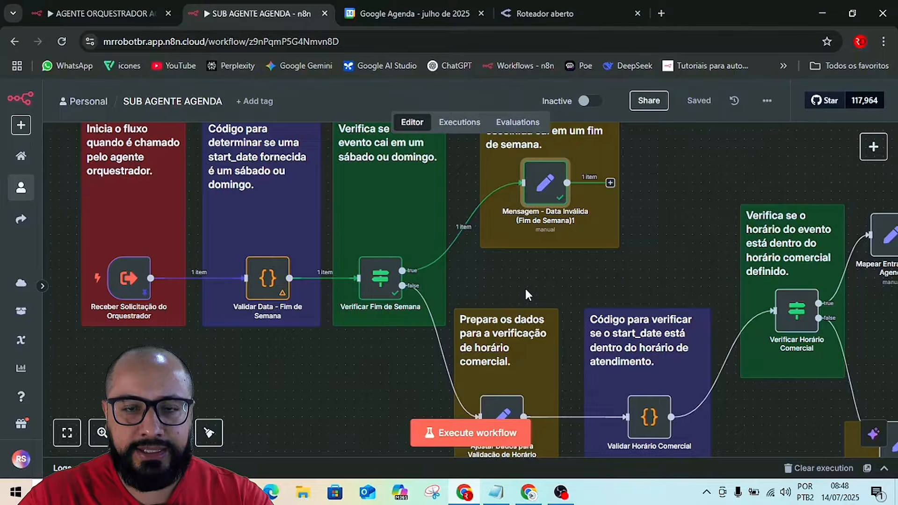
pyautogui.scroll(-2, 396, 290)
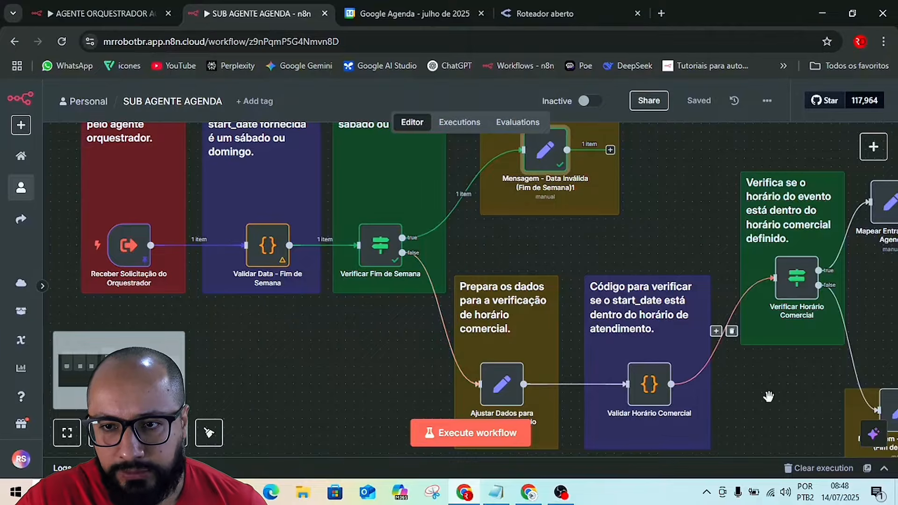
pyautogui.moveTo(797, 404); pyautogui.dragTo(643, 349)
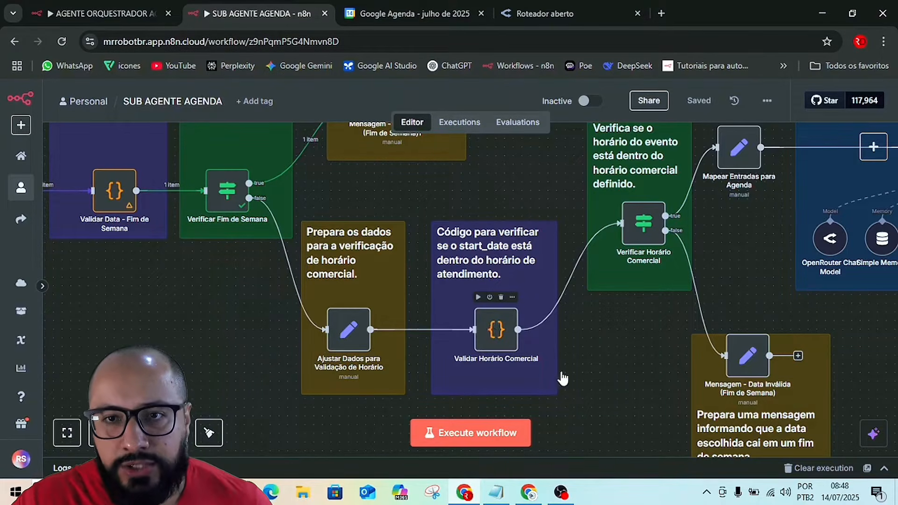
pyautogui.scroll(-2, 608, 370)
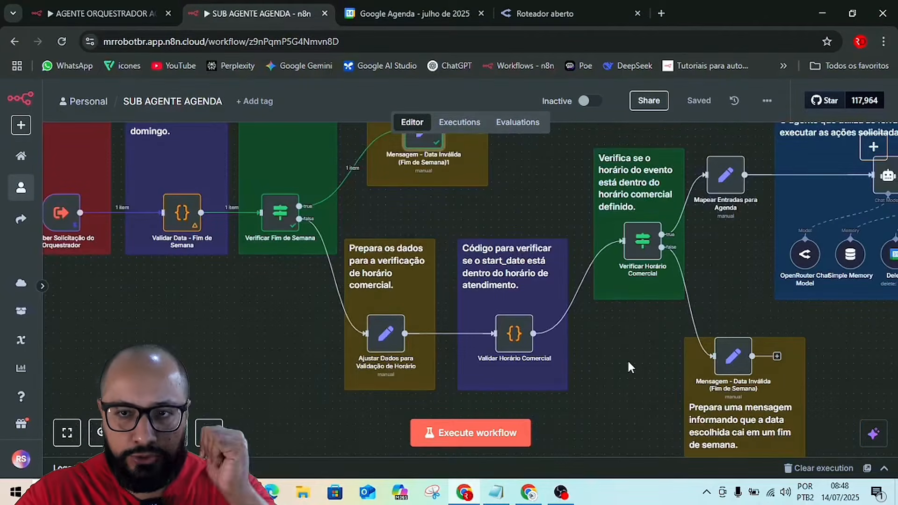
pyautogui.scroll(1, 636, 364)
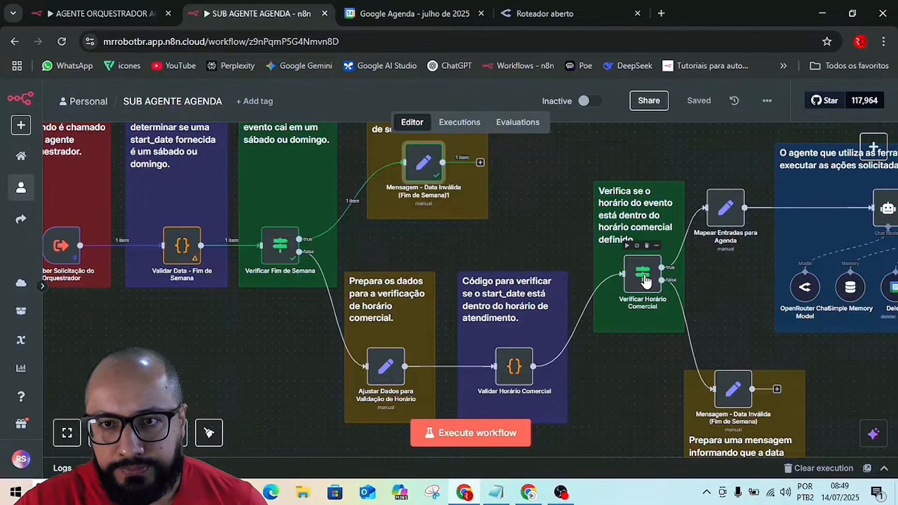
pyautogui.moveTo(608, 368); pyautogui.dragTo(380, 384)
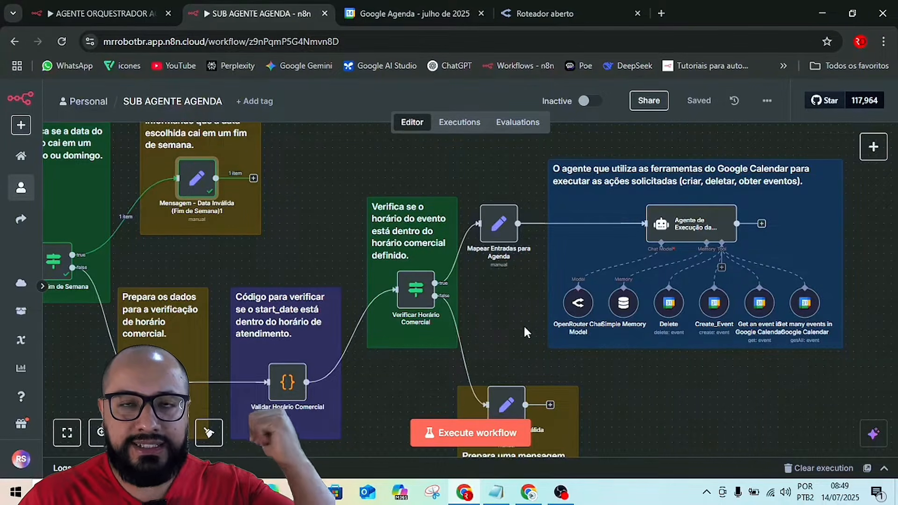
pyautogui.scroll(-3, 494, 372)
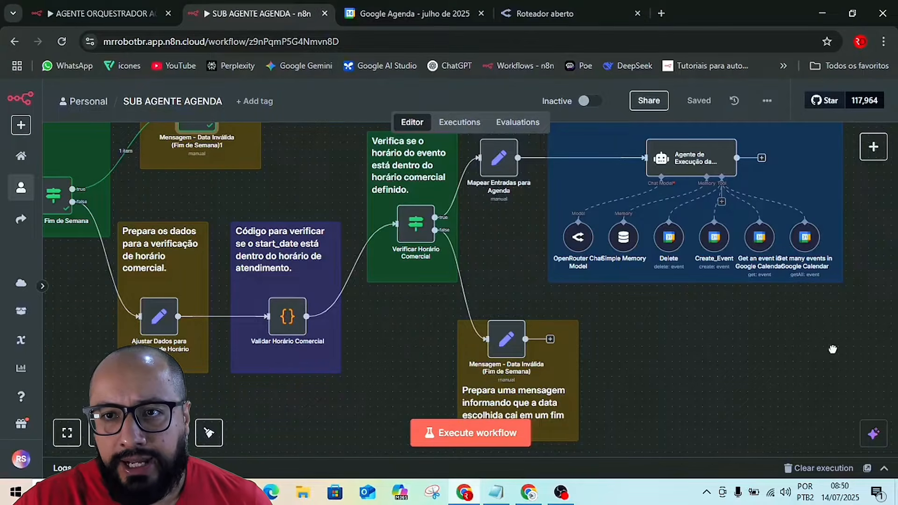
pyautogui.moveTo(836, 348); pyautogui.dragTo(615, 395)
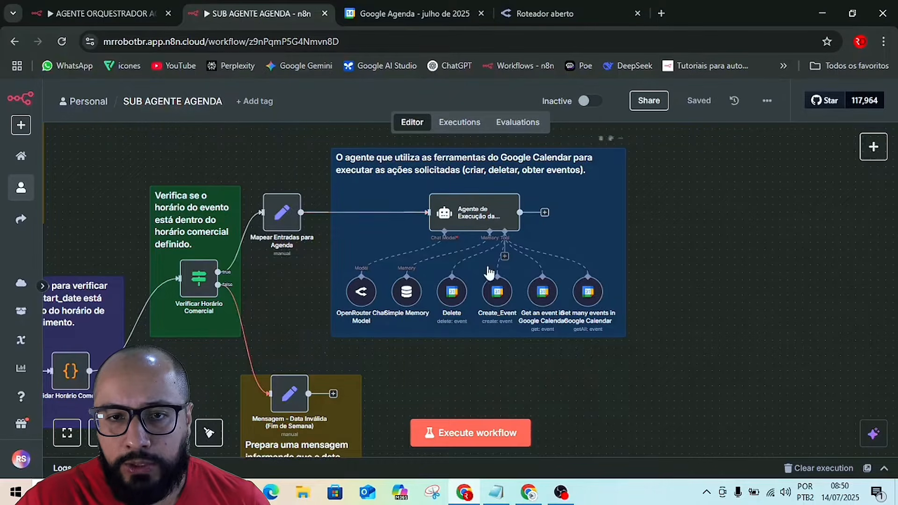
pyautogui.scroll(-3, 749, 313)
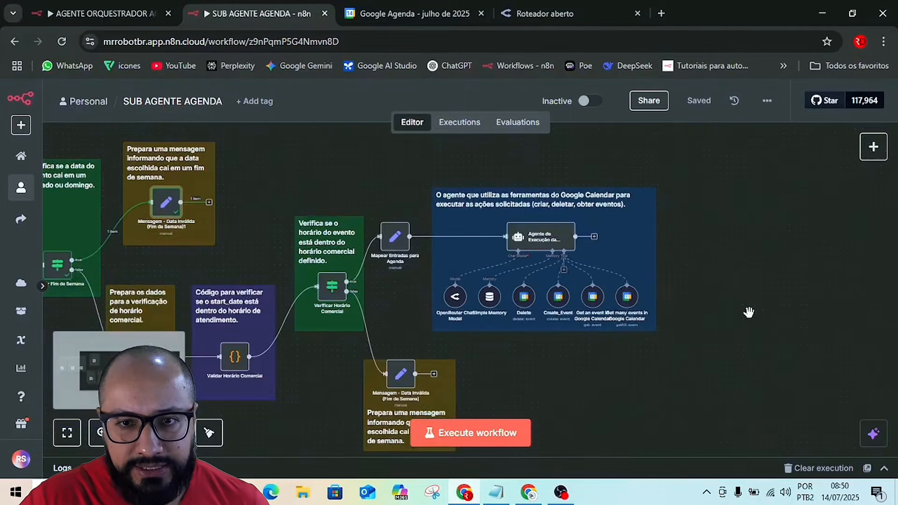
pyautogui.moveTo(559, 383); pyautogui.dragTo(773, 370)
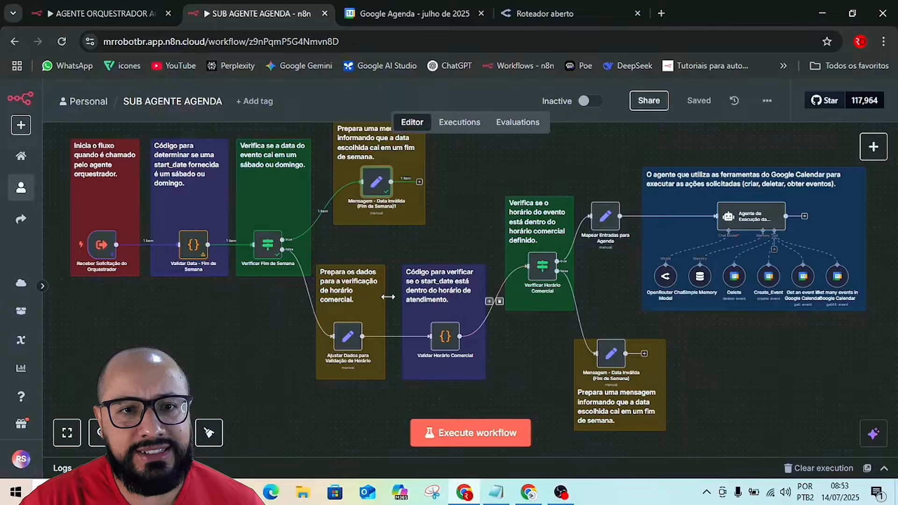
pyautogui.moveTo(190, 247)
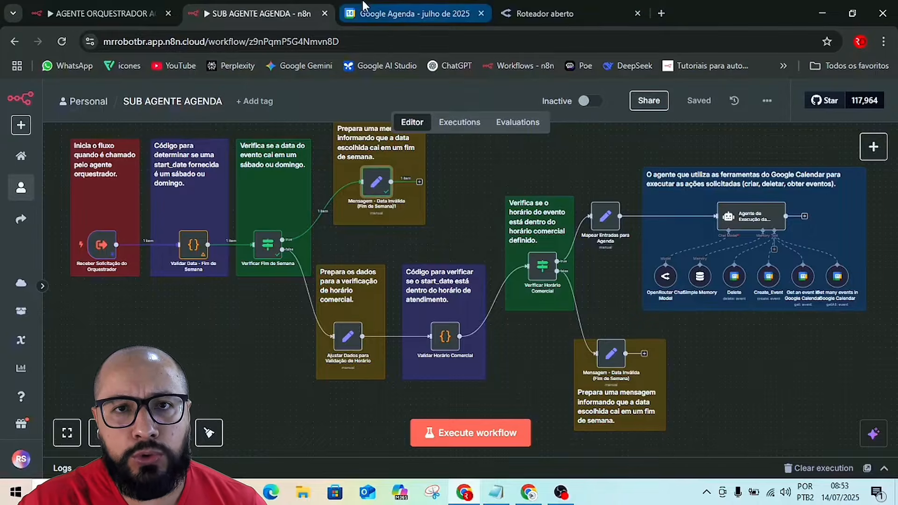
# Search Google for CALENDAR in a new browser tab and open Google Calendar from the results.
pyautogui.click(389, 14)
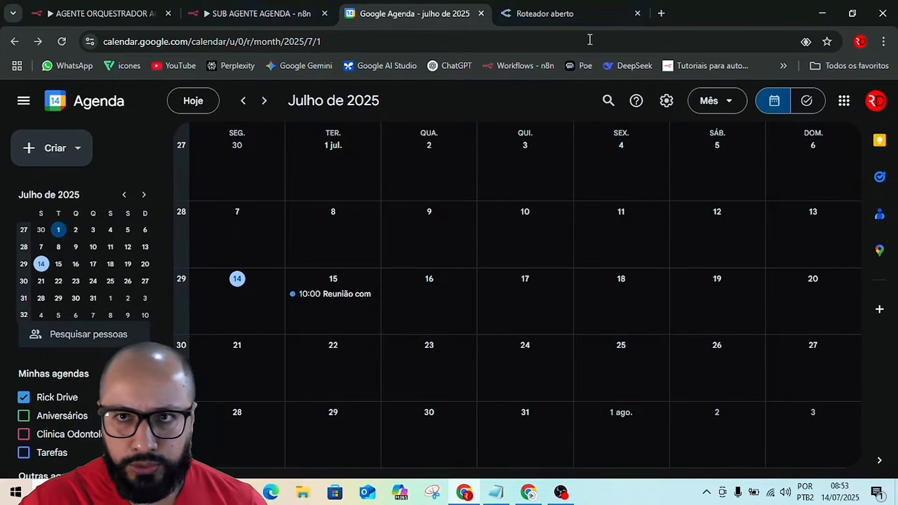
pyautogui.click(661, 13)
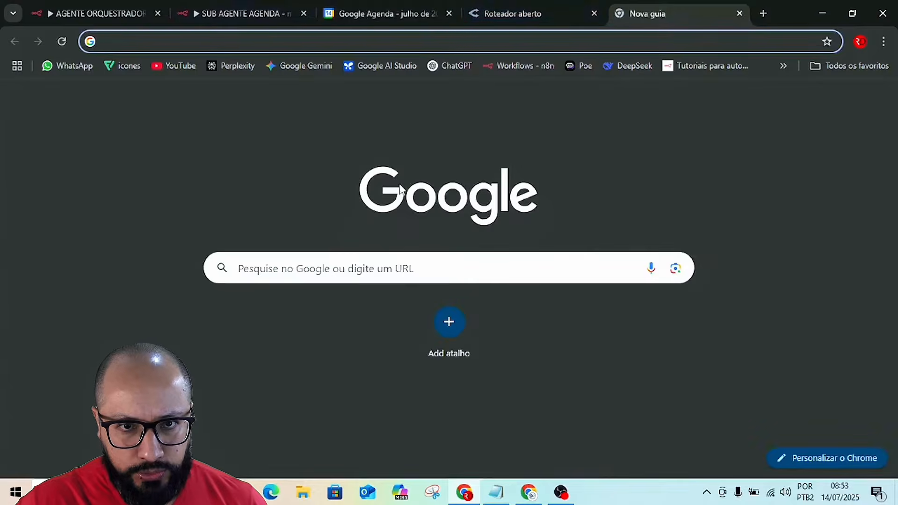
pyautogui.click(379, 270)
pyautogui.write('CA')
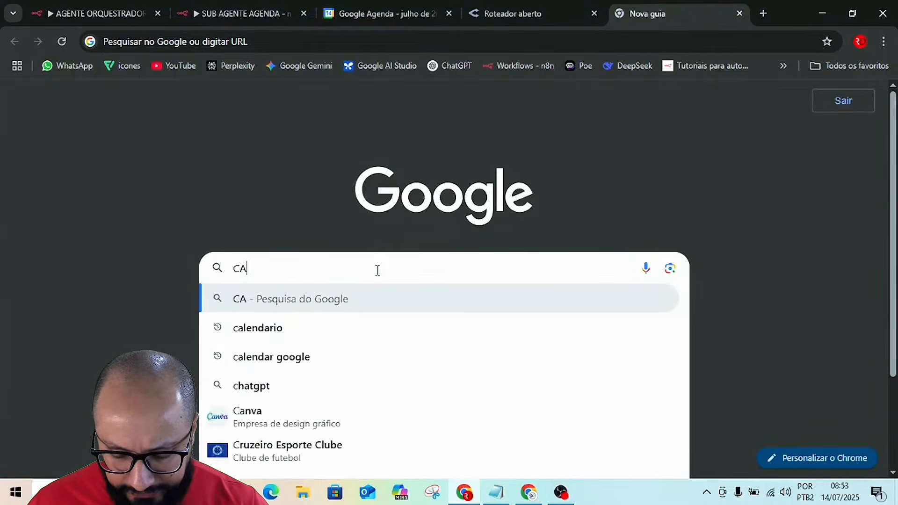
pyautogui.write('LENDAR')
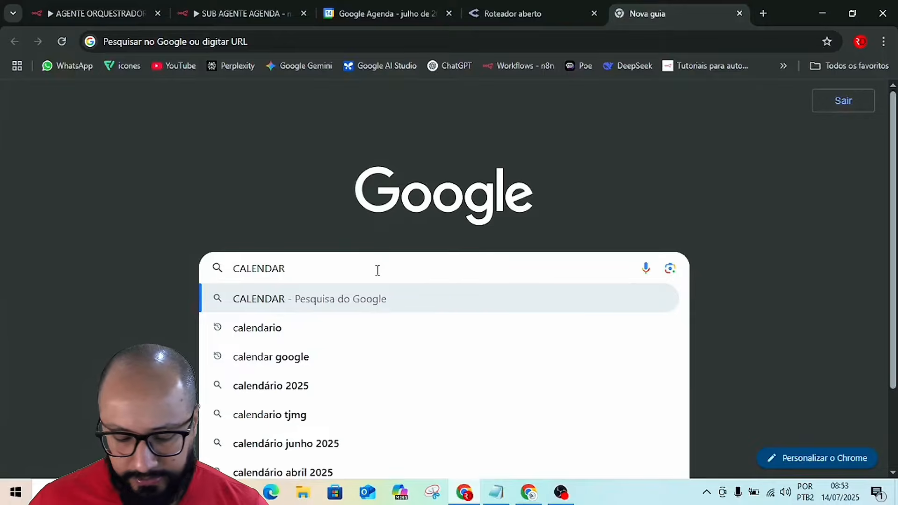
pyautogui.press('Return')
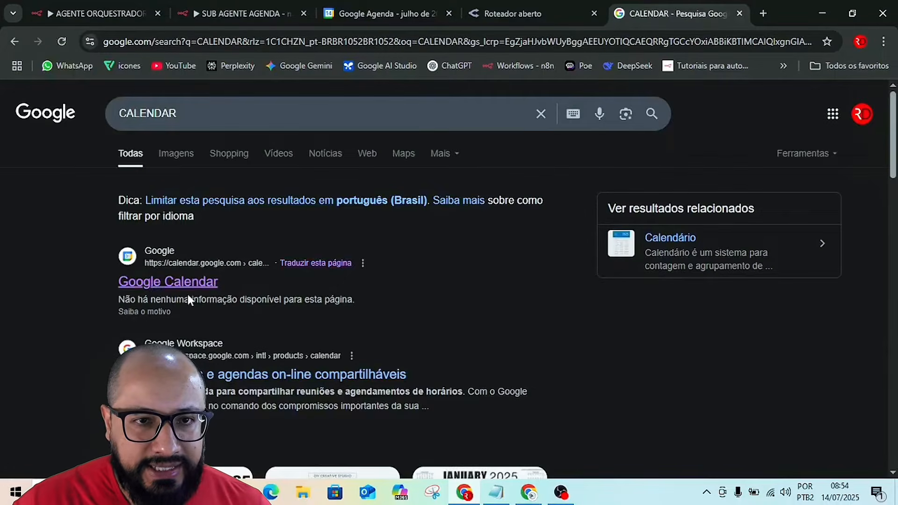
pyautogui.click(150, 281)
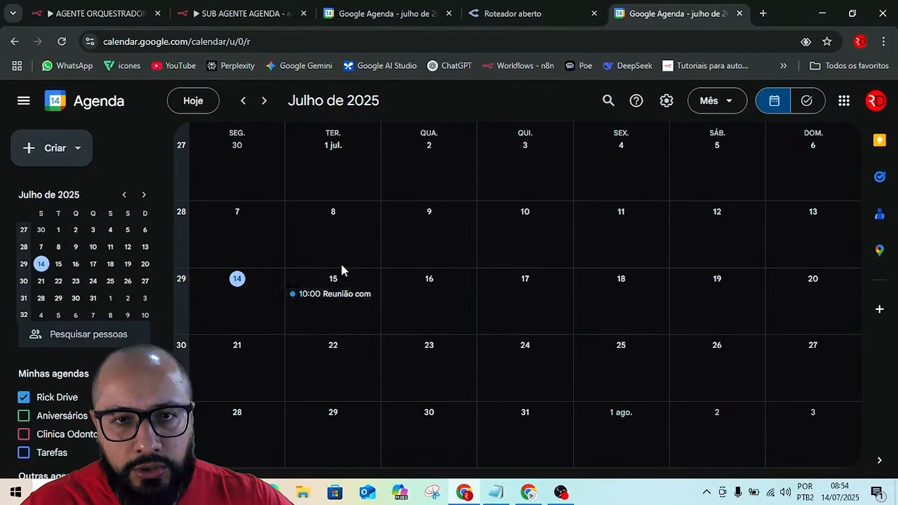
# Review the title, date, time and description of the 15 July meeting about projeto X, closing its details when done.
pyautogui.click(329, 299)
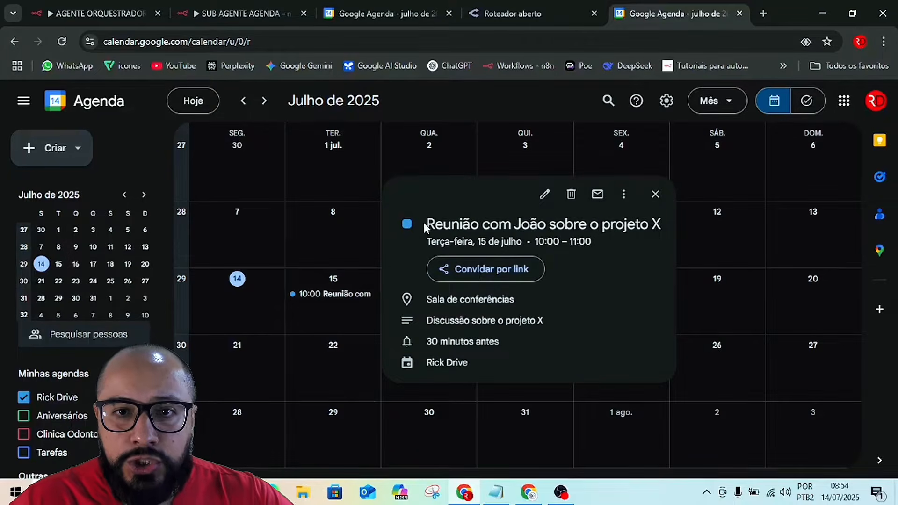
pyautogui.moveTo(431, 224); pyautogui.dragTo(650, 224)
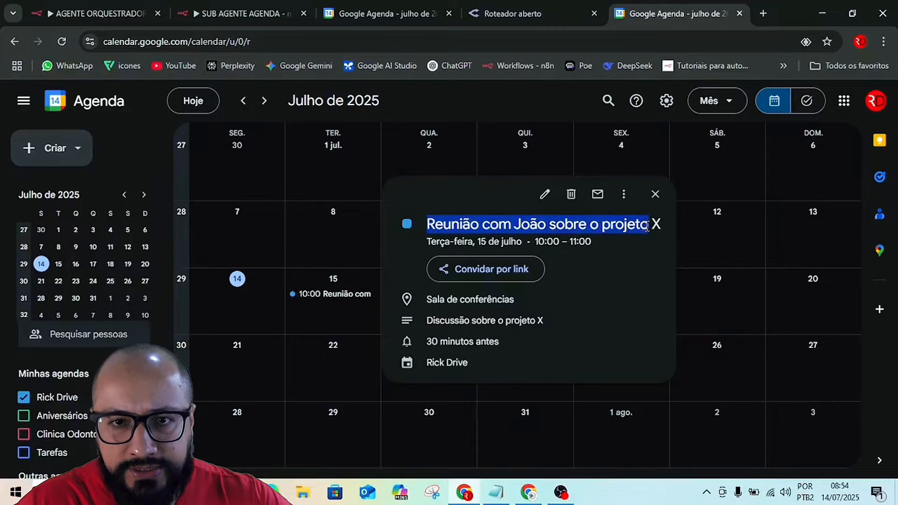
pyautogui.click(530, 229)
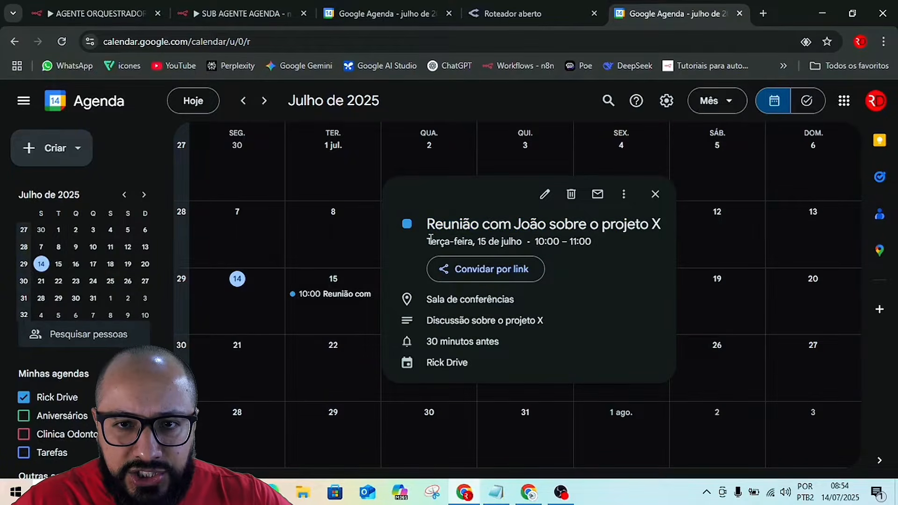
pyautogui.moveTo(430, 238); pyautogui.dragTo(569, 241)
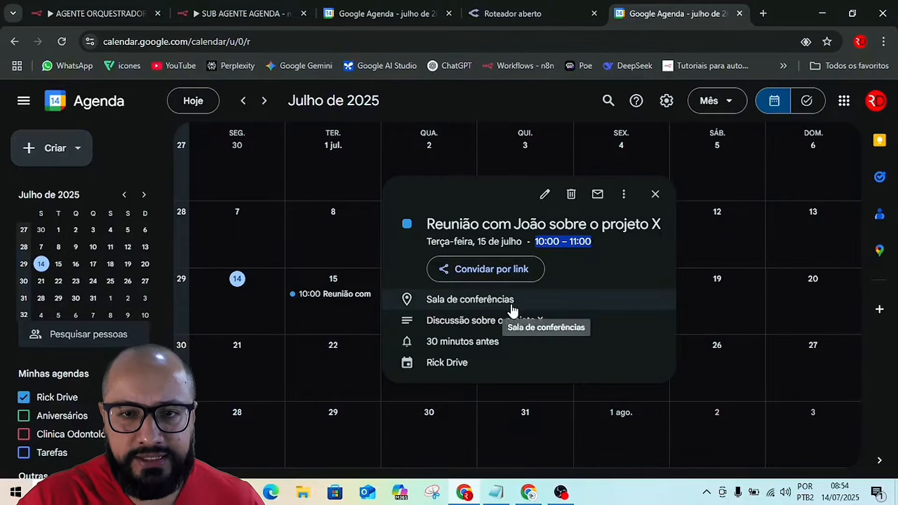
pyautogui.moveTo(426, 321); pyautogui.dragTo(541, 325)
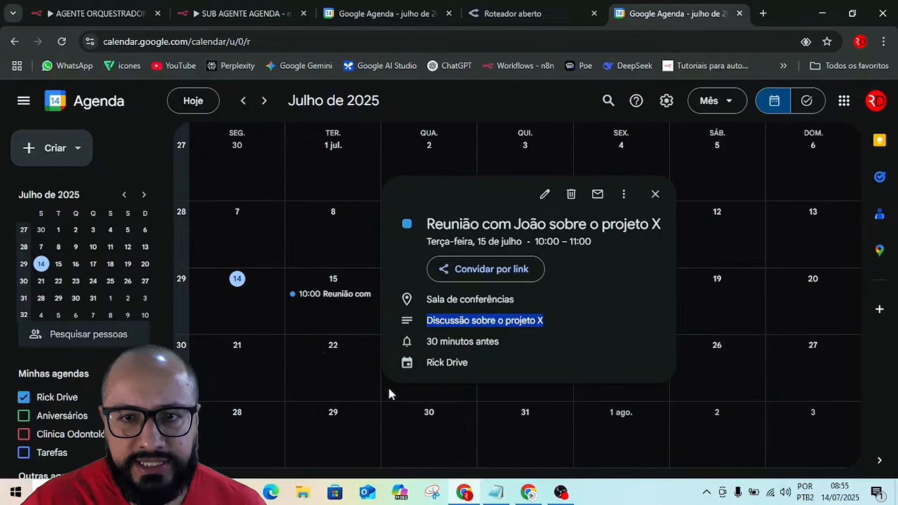
pyautogui.click(656, 195)
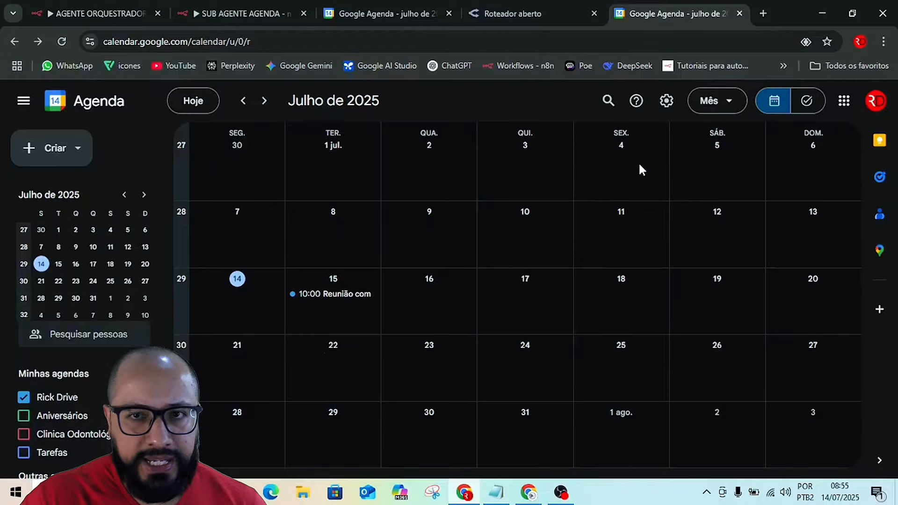
# Open the calendar settings, choose the 2025-12-31 date format, and check the time format options.
pyautogui.click(666, 102)
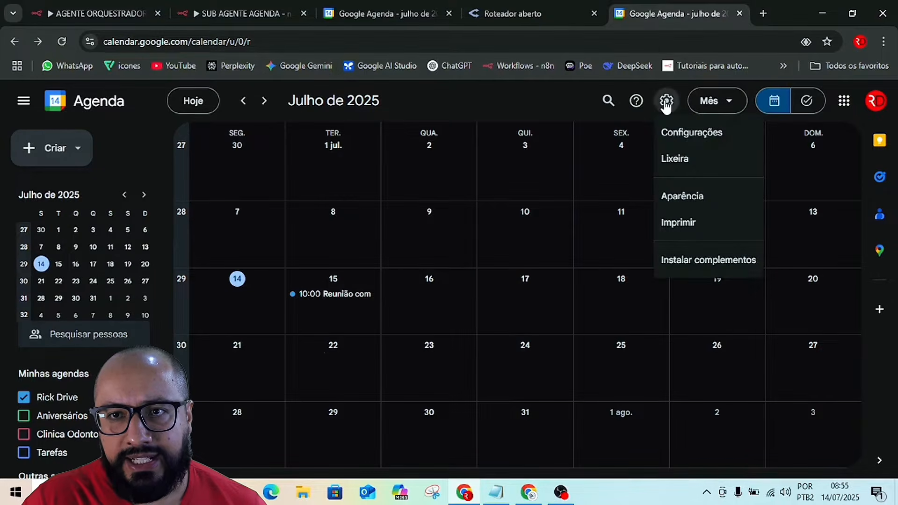
pyautogui.click(684, 133)
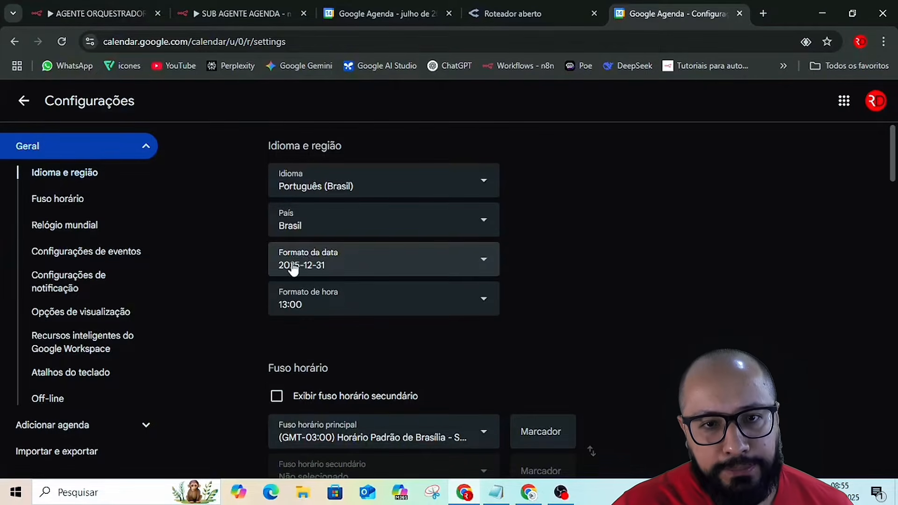
pyautogui.click(373, 266)
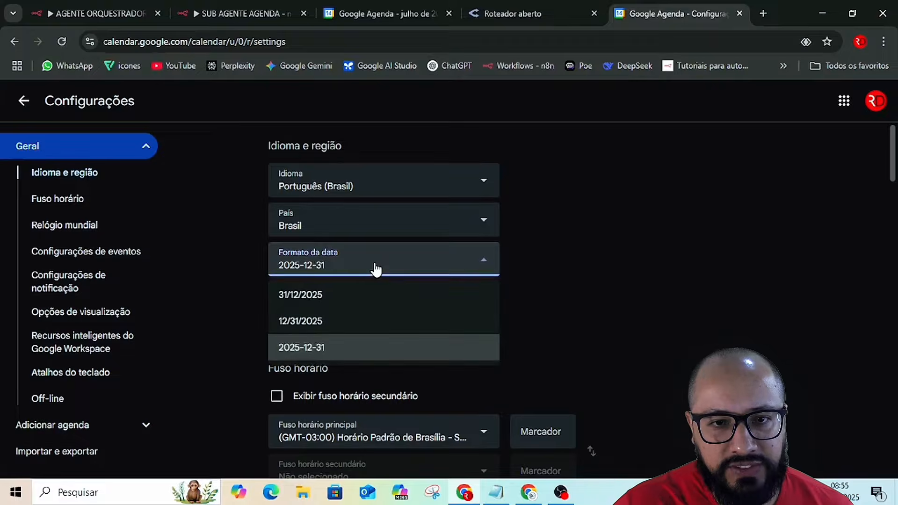
pyautogui.click(302, 349)
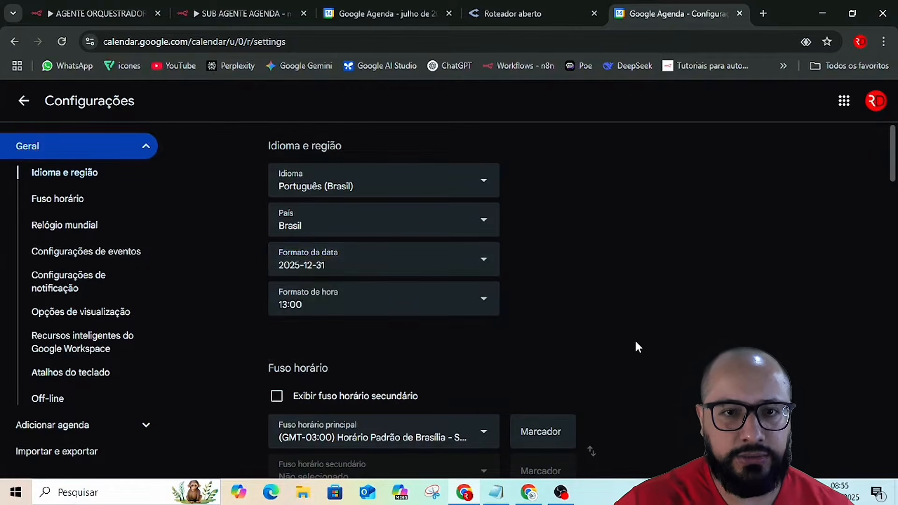
pyautogui.click(466, 305)
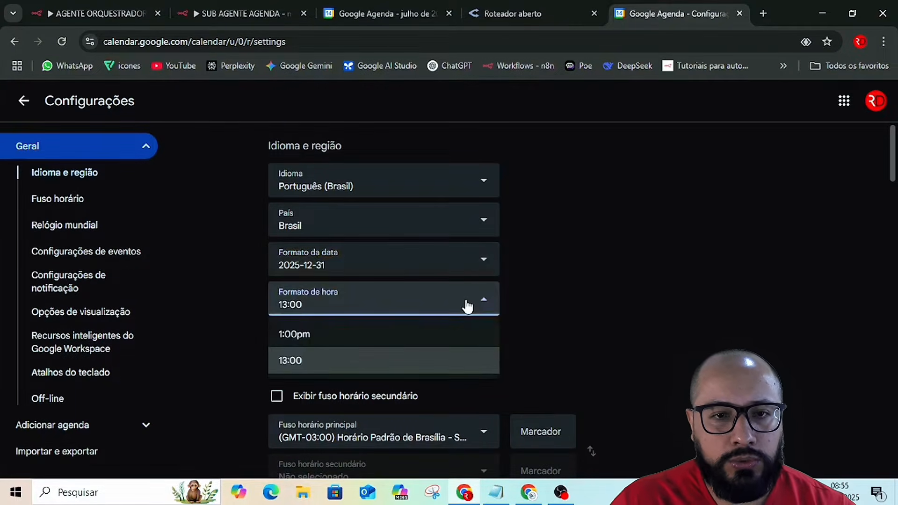
pyautogui.click(597, 315)
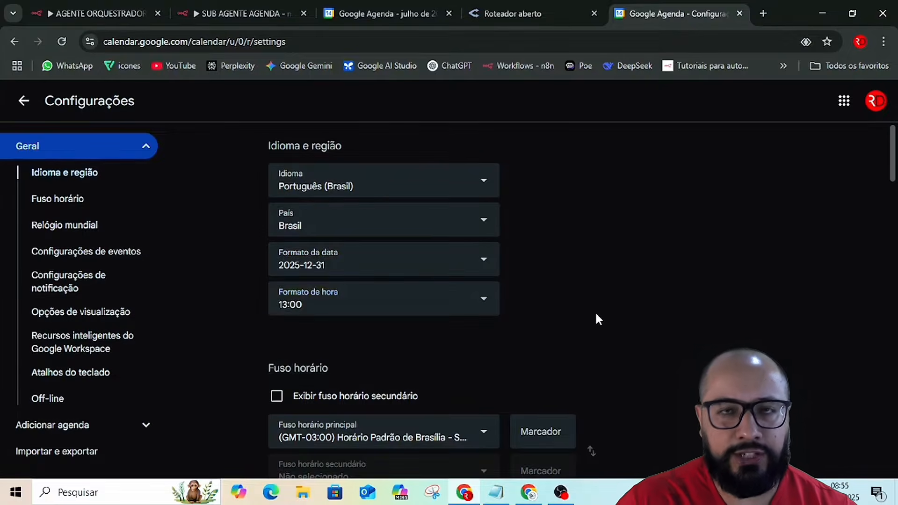
# Examine the time zone, world clock, event duration, guest permission, Google Meet and notification settings.
pyautogui.scroll(-3, 597, 328)
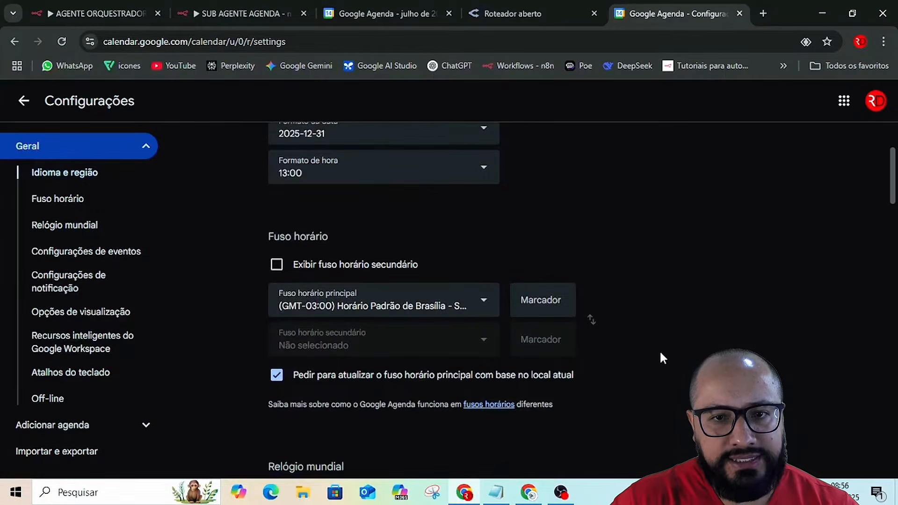
pyautogui.scroll(-1, 678, 346)
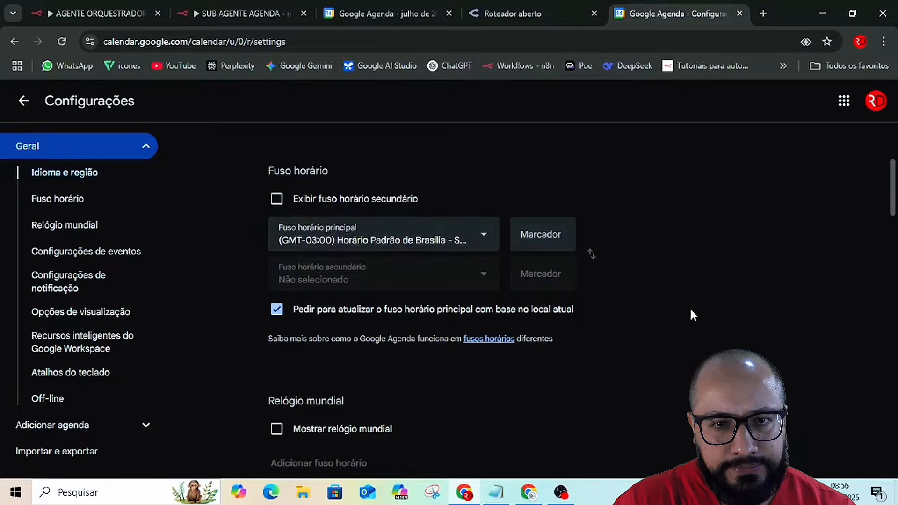
pyautogui.scroll(-1, 655, 315)
pyautogui.scroll(-1, 650, 315)
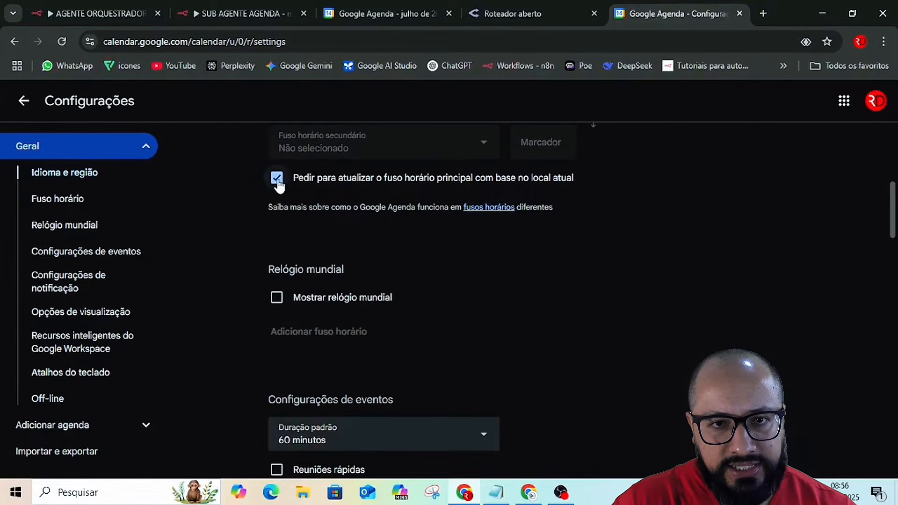
pyautogui.scroll(-1, 333, 295)
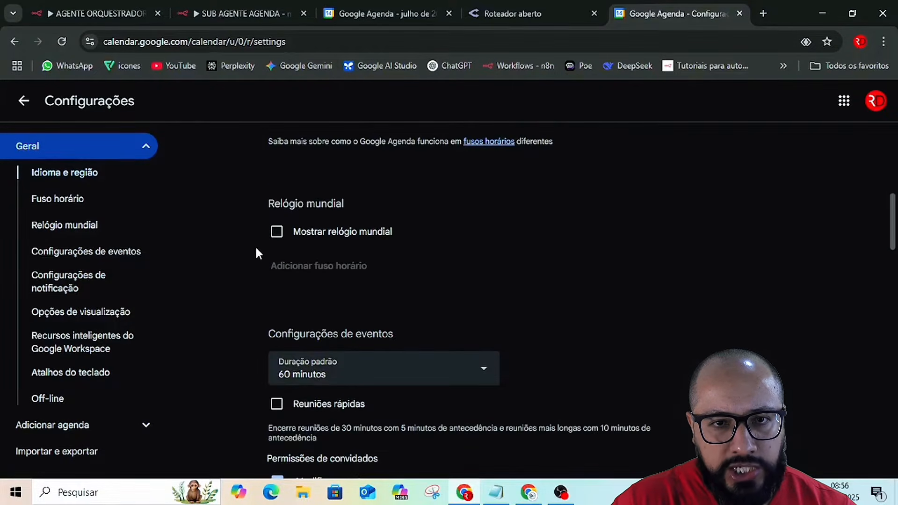
pyautogui.scroll(-2, 566, 309)
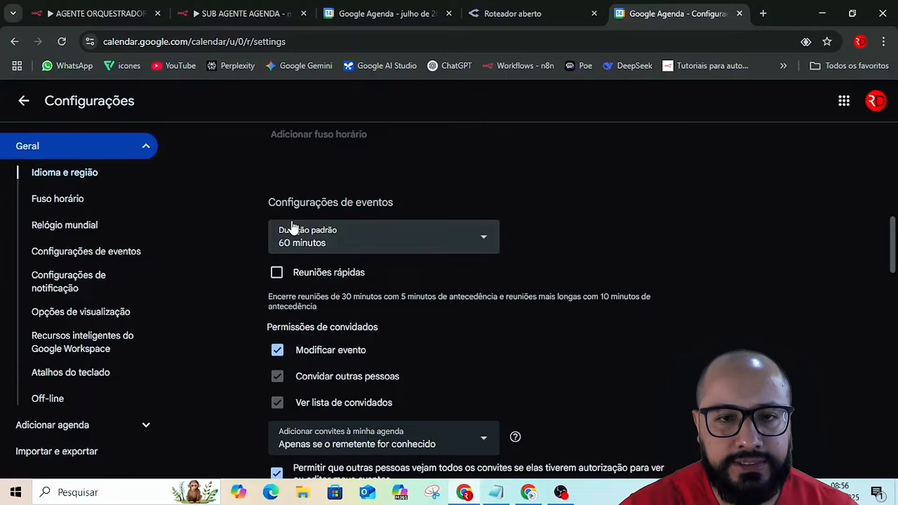
pyautogui.scroll(-3, 265, 299)
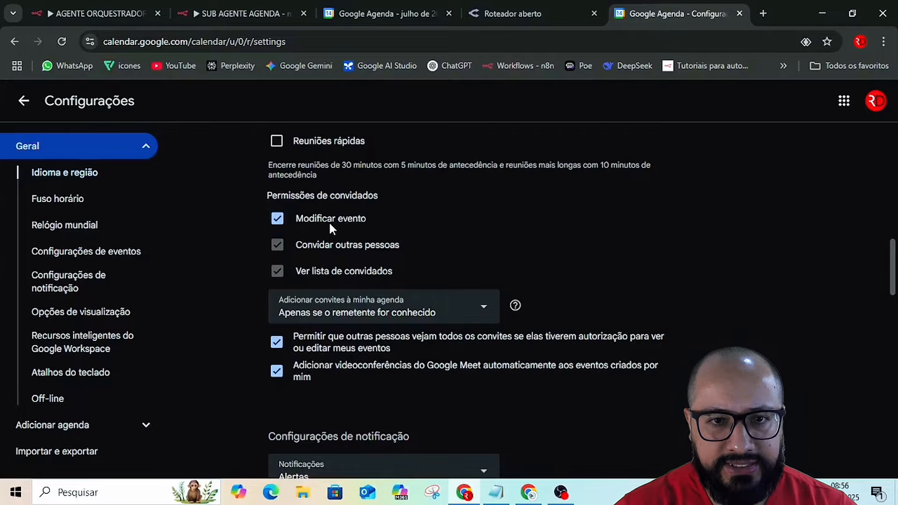
pyautogui.scroll(-2, 660, 323)
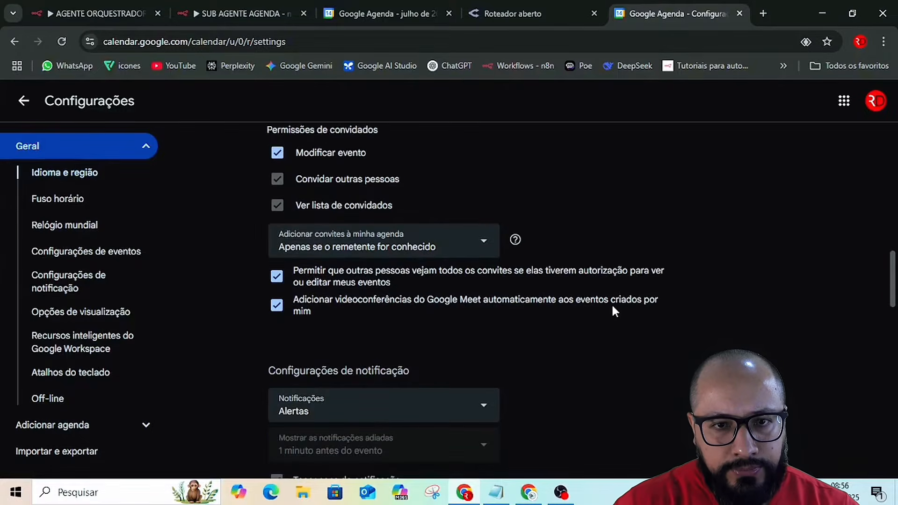
pyautogui.scroll(-3, 608, 309)
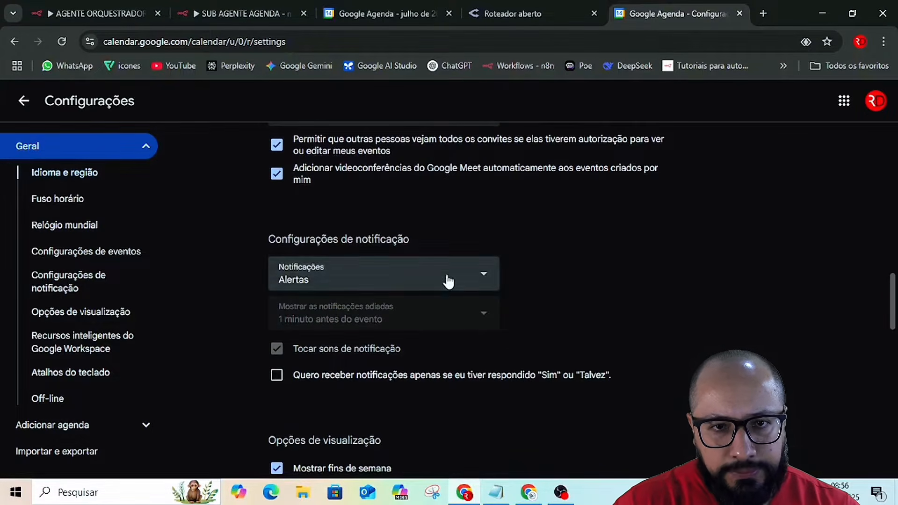
pyautogui.scroll(-2, 597, 300)
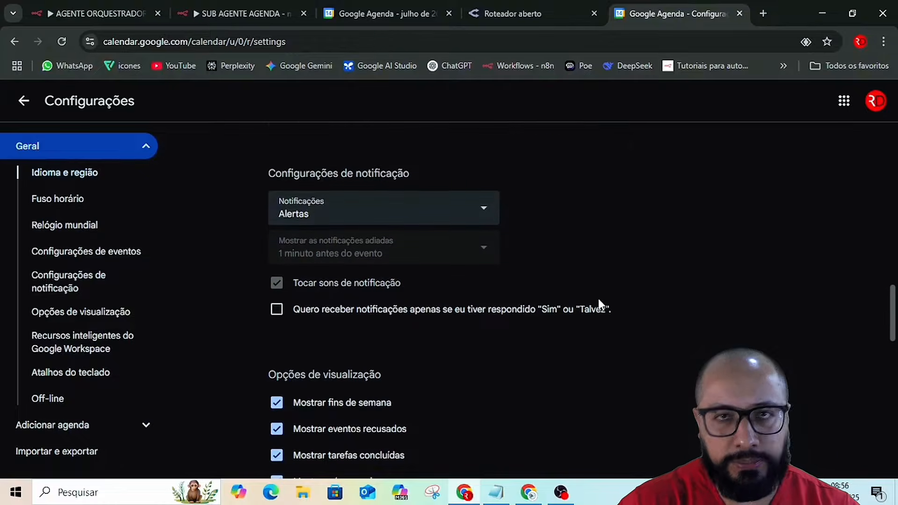
pyautogui.click(470, 207)
pyautogui.click(694, 285)
# Try Domingo as the start of the week in the view options, and set it back to Segunda-feira.
pyautogui.scroll(-5, 689, 293)
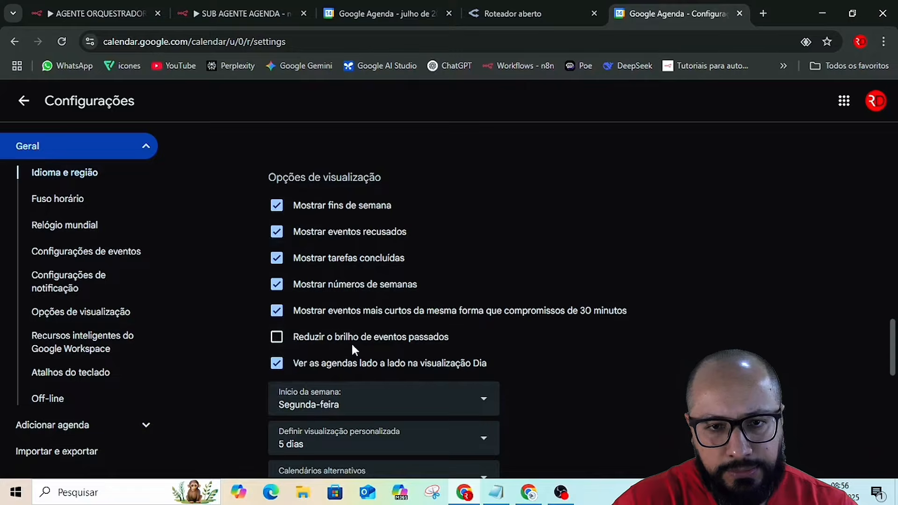
pyautogui.scroll(-3, 565, 347)
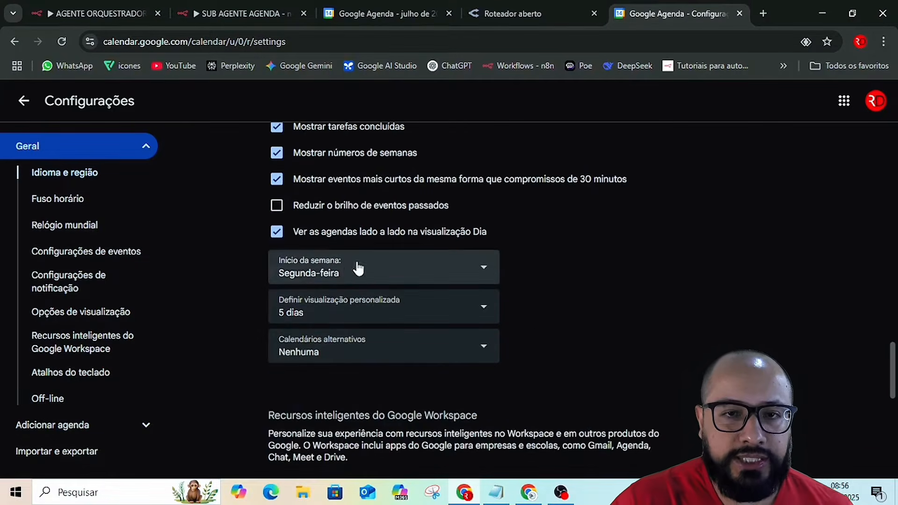
pyautogui.click(346, 273)
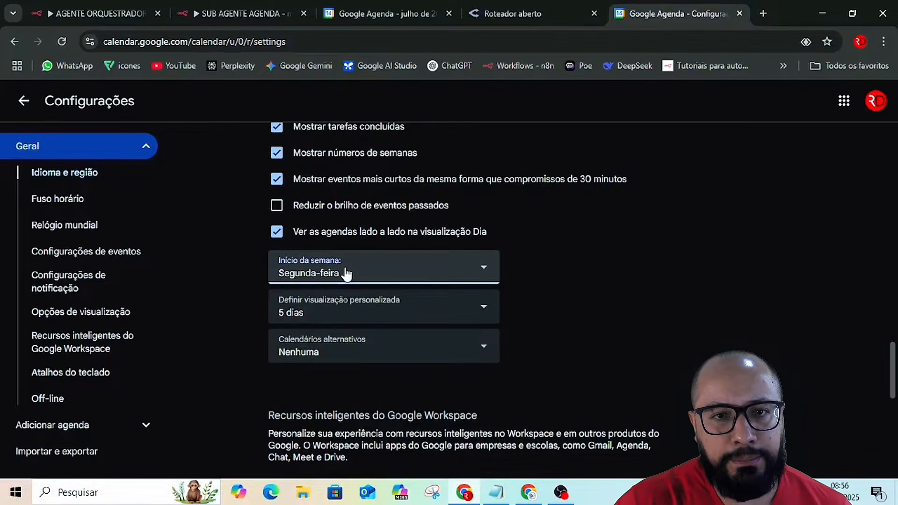
pyautogui.click(315, 333)
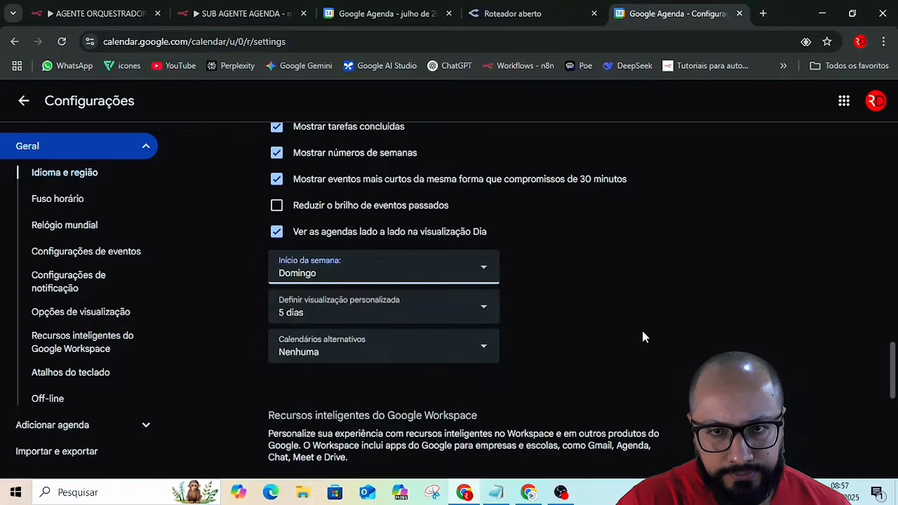
pyautogui.click(420, 276)
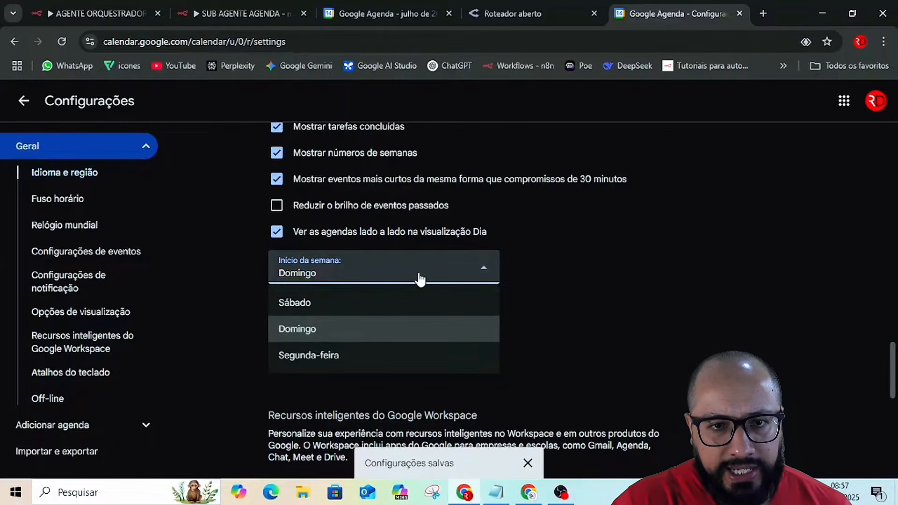
pyautogui.click(307, 357)
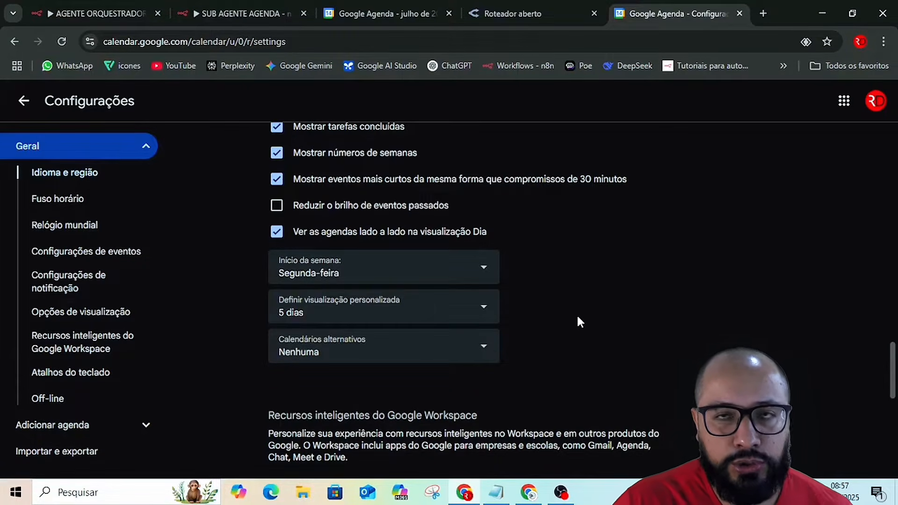
# Examine the Workspace smart features, the privacy options for e-mail events, and the keyboard shortcut and offline settings.
pyautogui.scroll(-3, 580, 322)
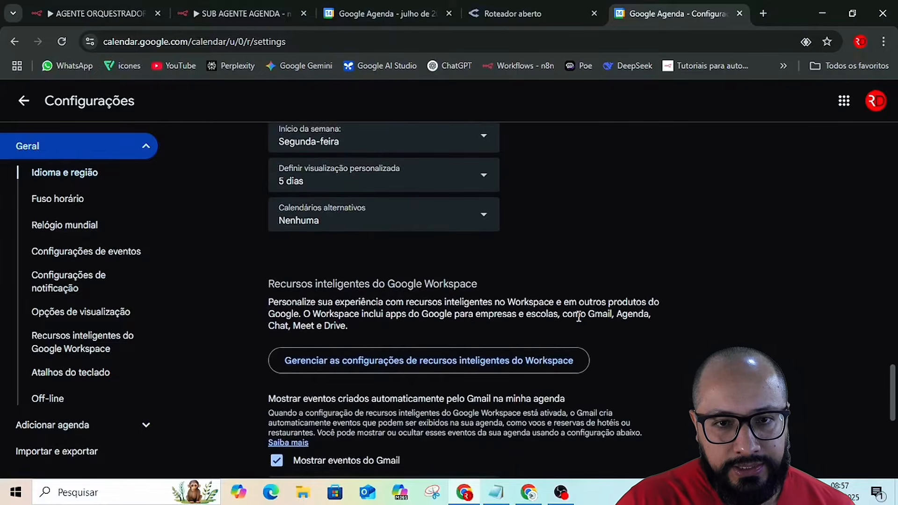
pyautogui.scroll(-3, 580, 327)
pyautogui.scroll(-2, 580, 328)
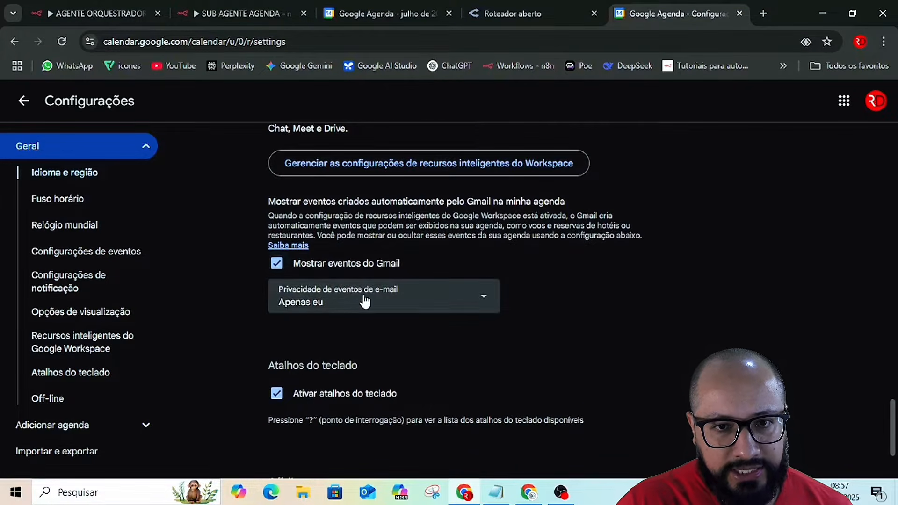
pyautogui.click(400, 302)
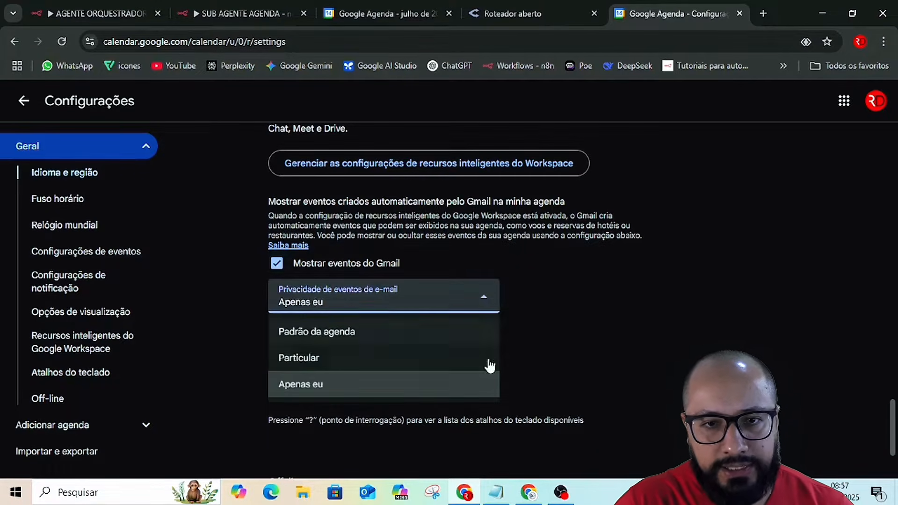
pyautogui.click(608, 321)
pyautogui.scroll(-1, 627, 355)
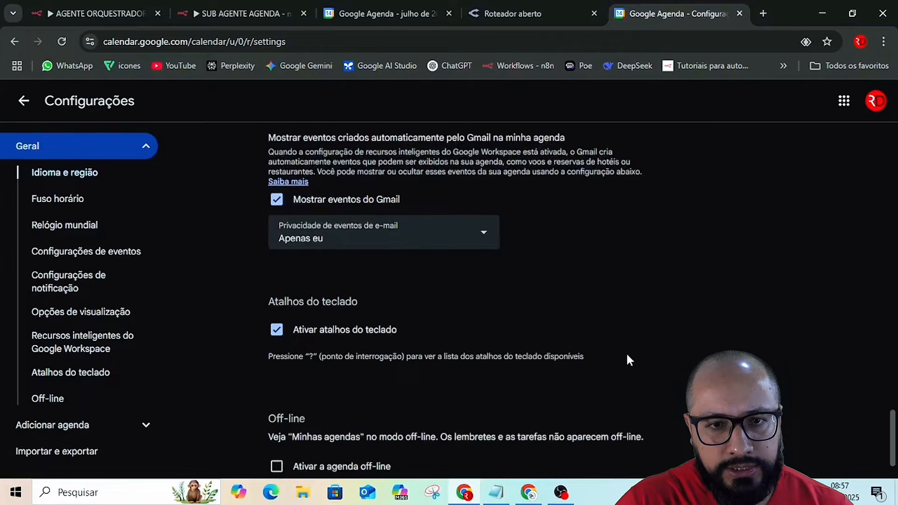
pyautogui.scroll(-1, 536, 350)
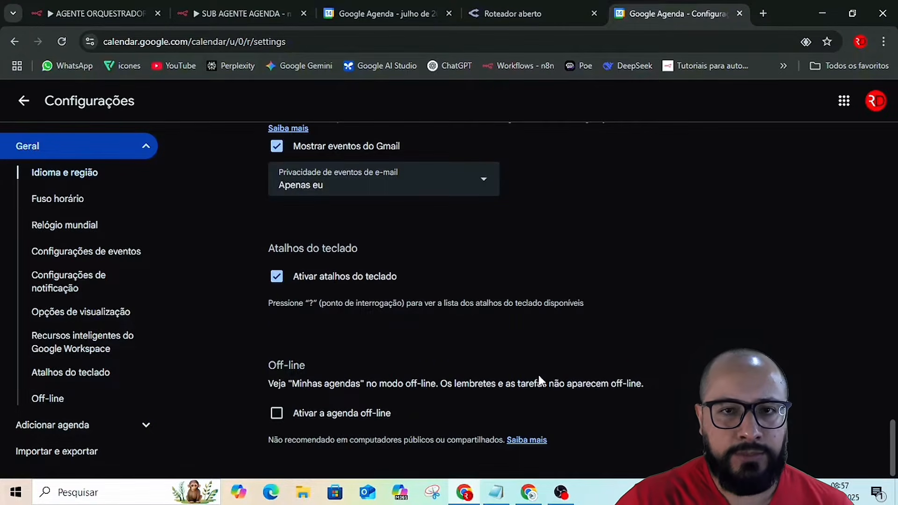
pyautogui.scroll(1, 599, 297)
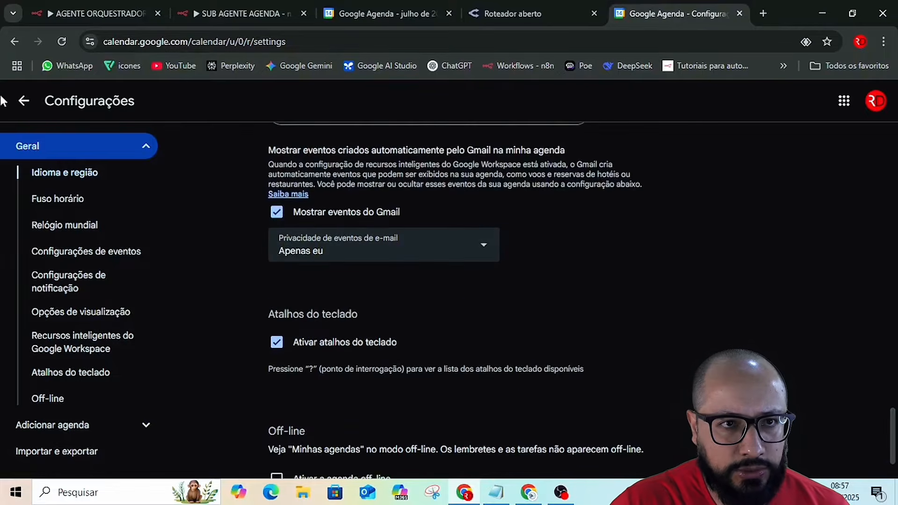
# Return to the July calendar and view the Clinica Odontológica agenda's events, hiding that agenda again when done.
pyautogui.click(24, 104)
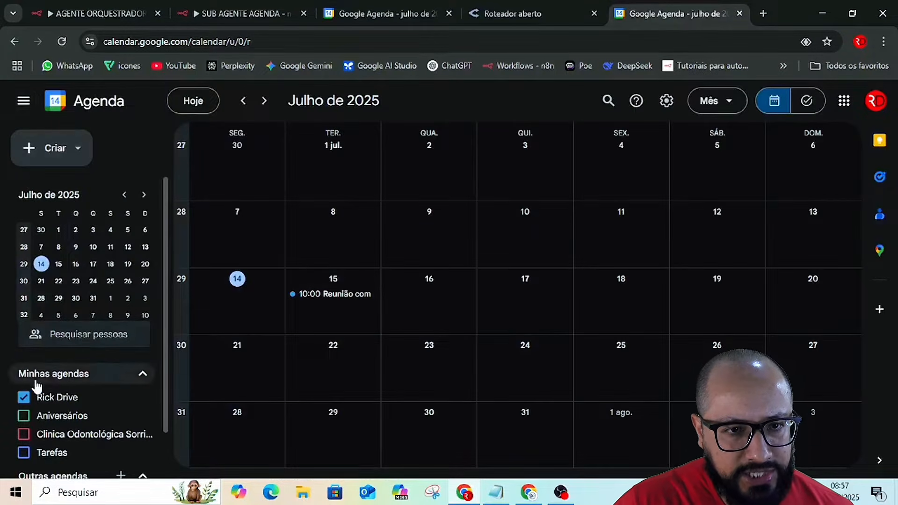
pyautogui.click(41, 436)
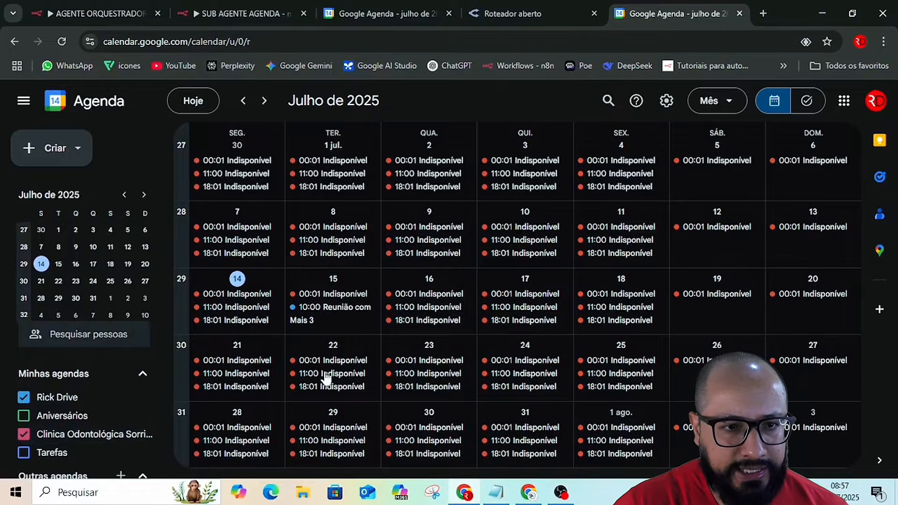
pyautogui.click(24, 435)
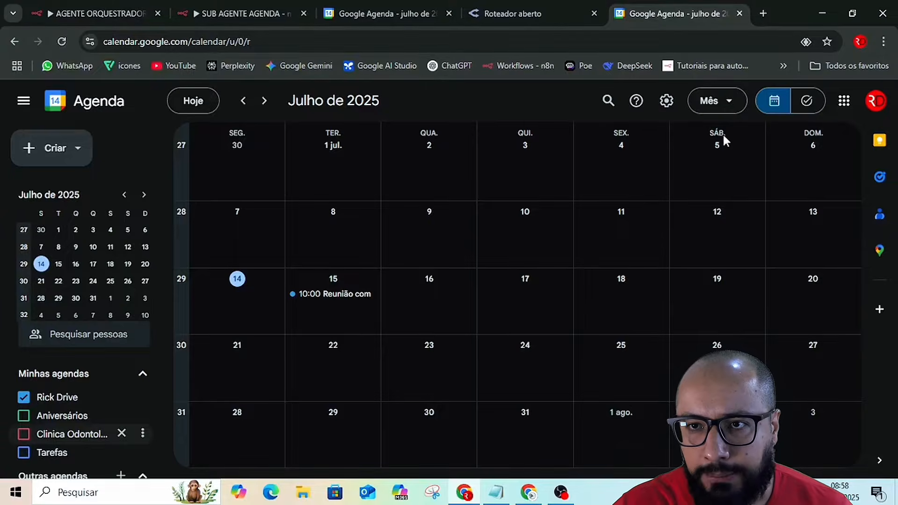
# Create an all-day event titled "Folga" on Saturday, 19 July 2025, repeating as Semanal: cada sábado.
pyautogui.click(720, 296)
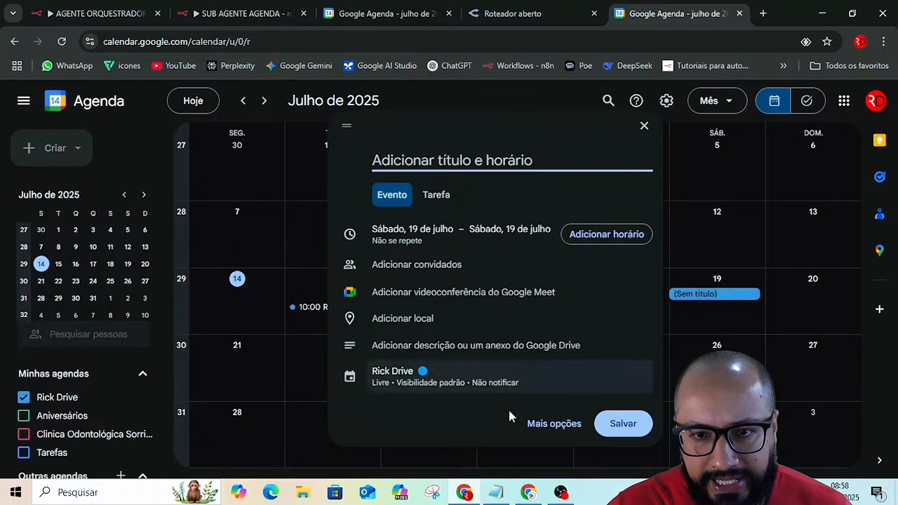
pyautogui.click(555, 431)
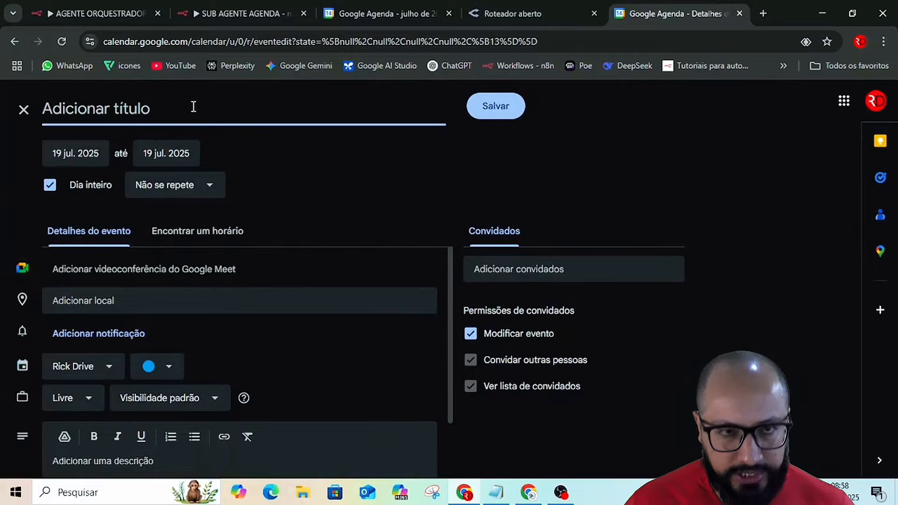
pyautogui.write('f')
pyautogui.press('BackSpace')
pyautogui.write('F')
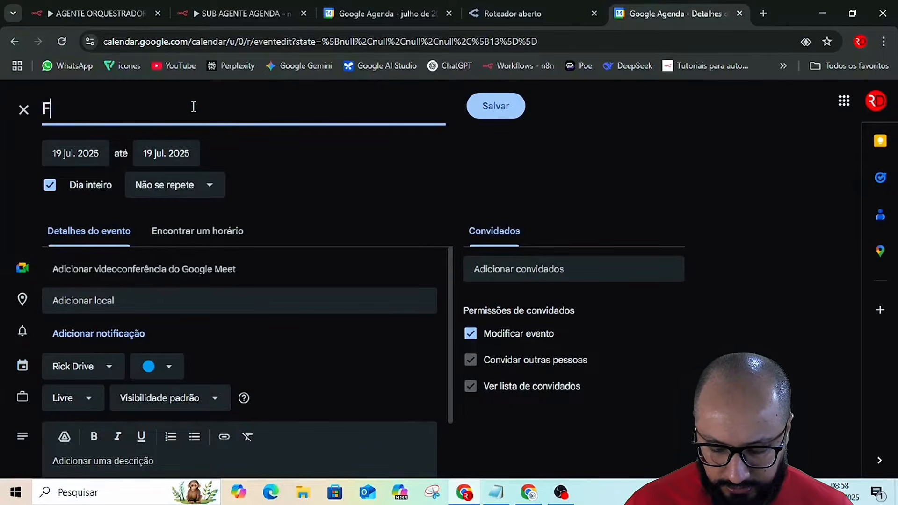
pyautogui.write('olga')
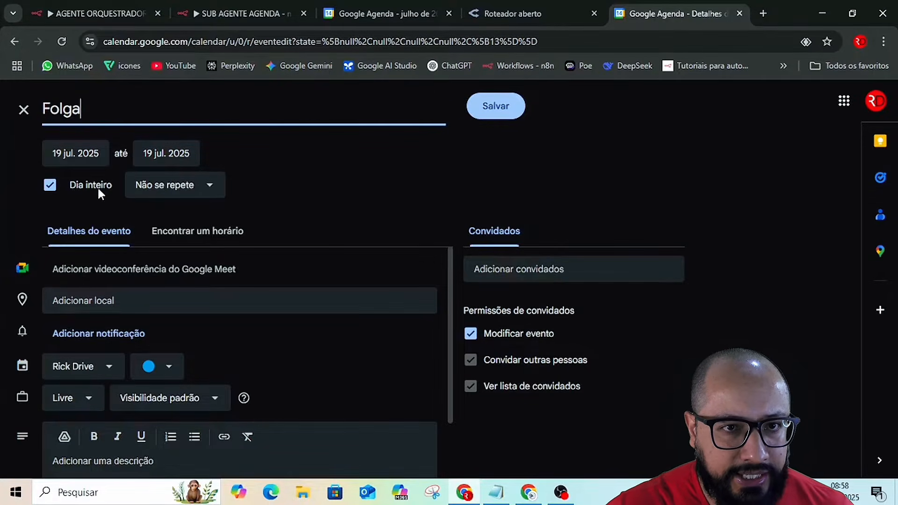
pyautogui.click(178, 190)
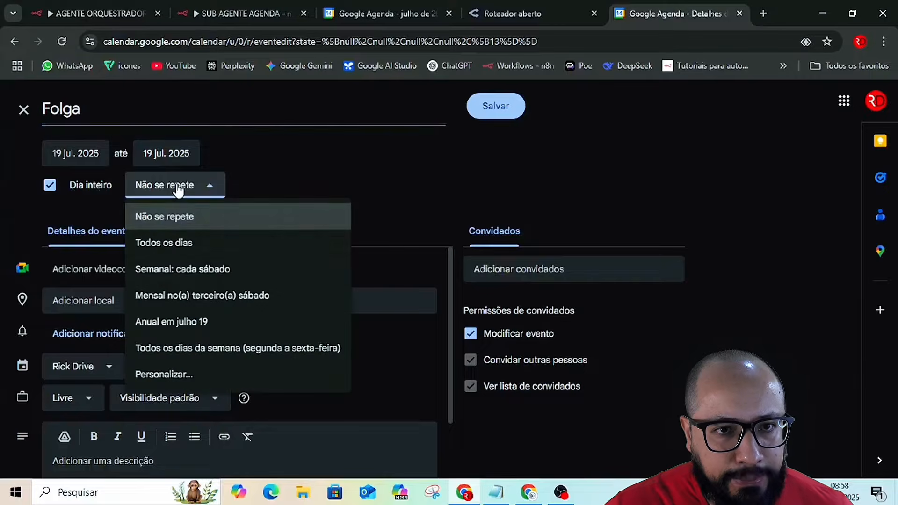
pyautogui.click(176, 271)
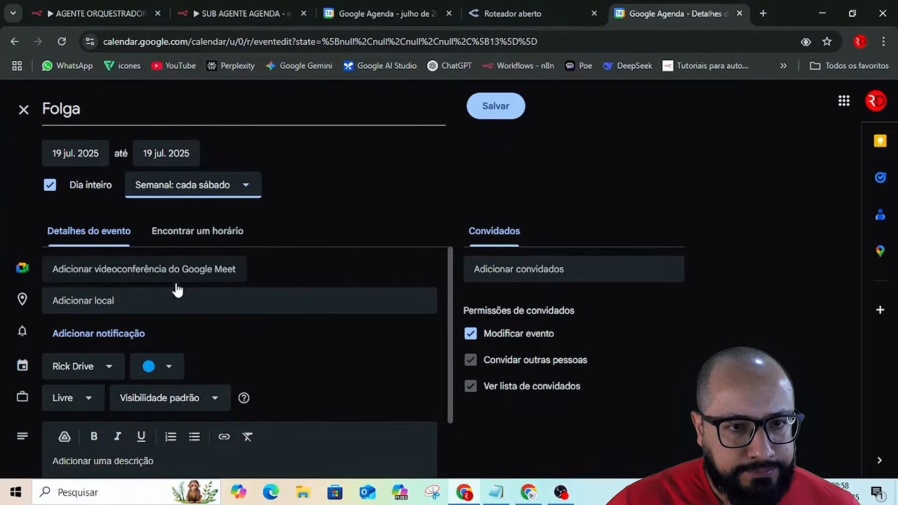
# Color the Saturday Folga event red and set its availability to Ocupado.
pyautogui.scroll(-1, 176, 285)
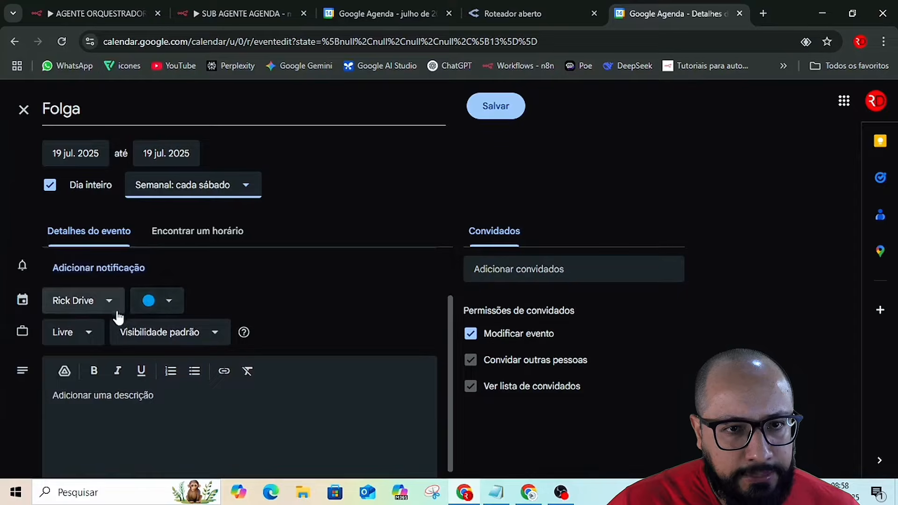
pyautogui.click(170, 306)
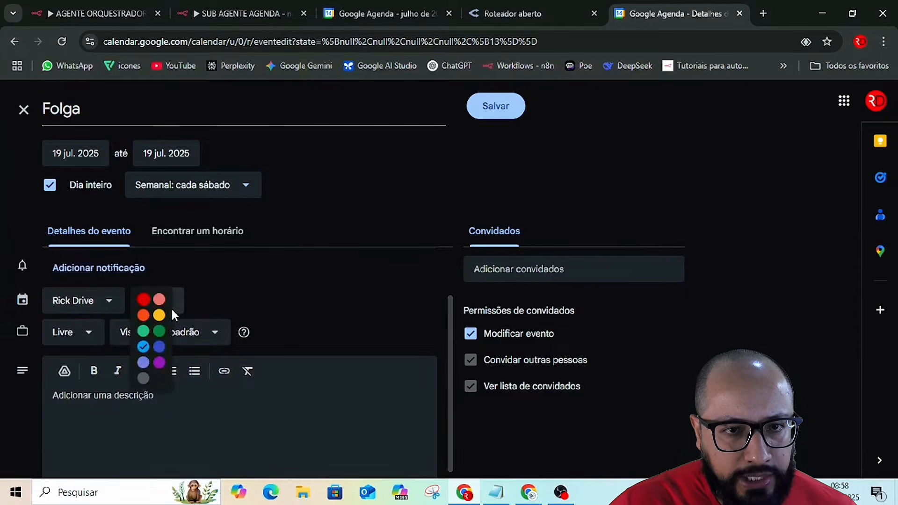
pyautogui.click(143, 301)
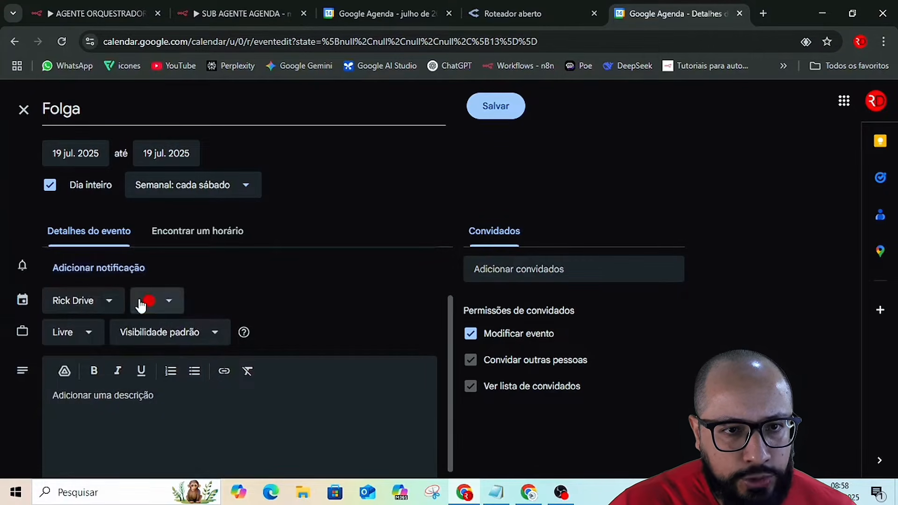
pyautogui.click(71, 340)
pyautogui.click(75, 364)
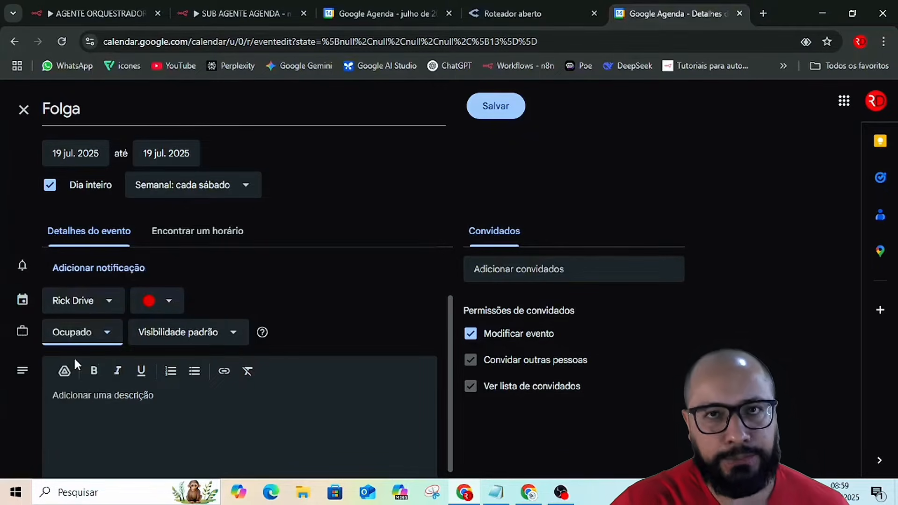
# Enter "Folga" as the Saturday event's description and save the event.
pyautogui.click(171, 410)
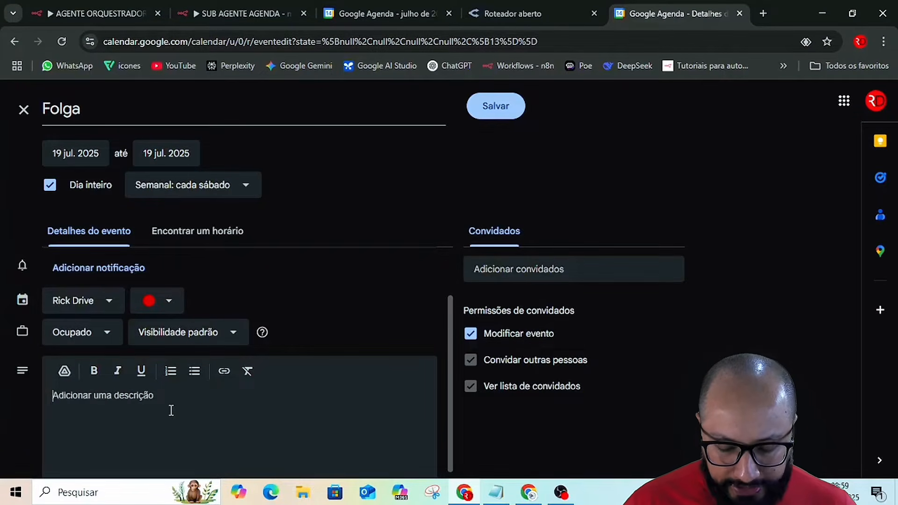
pyautogui.write('Folga')
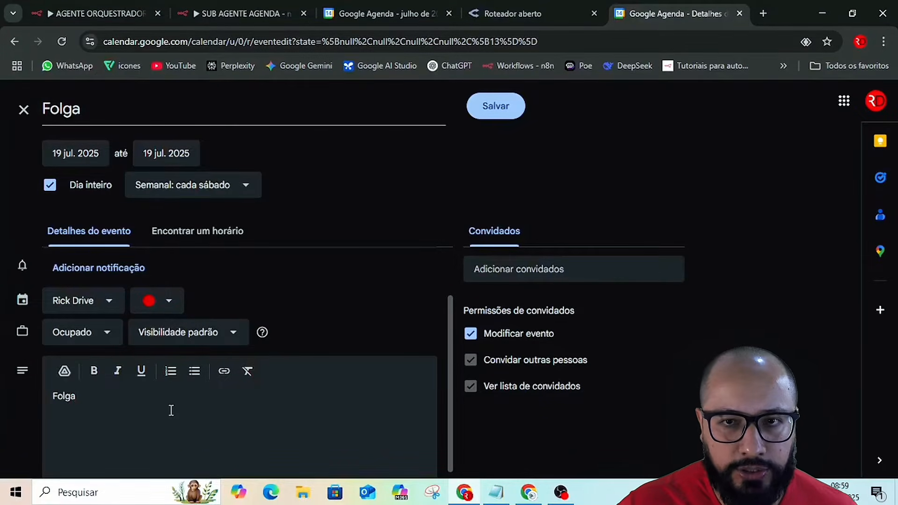
pyautogui.click(496, 117)
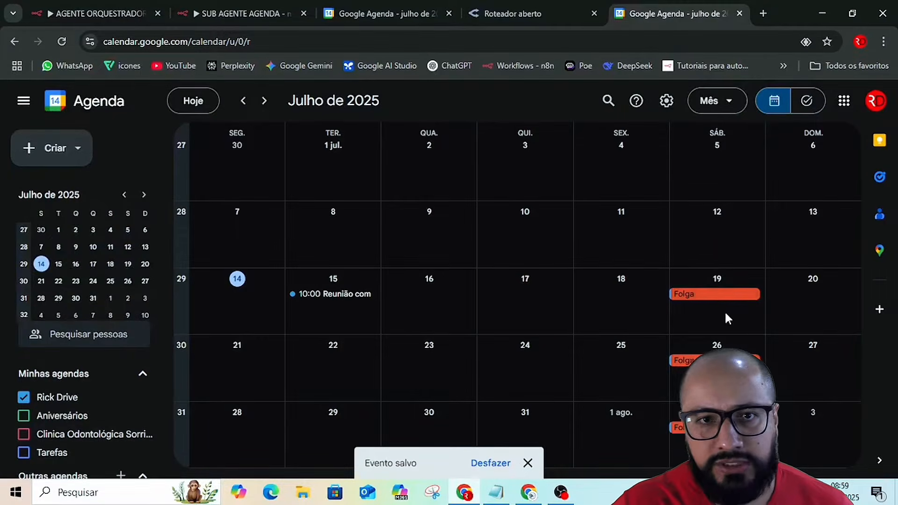
# Create an all-day event titled "Folga" on Sunday, 20 July 2025, repeating as Semanal: cada domingo.
pyautogui.scroll(-1, 726, 311)
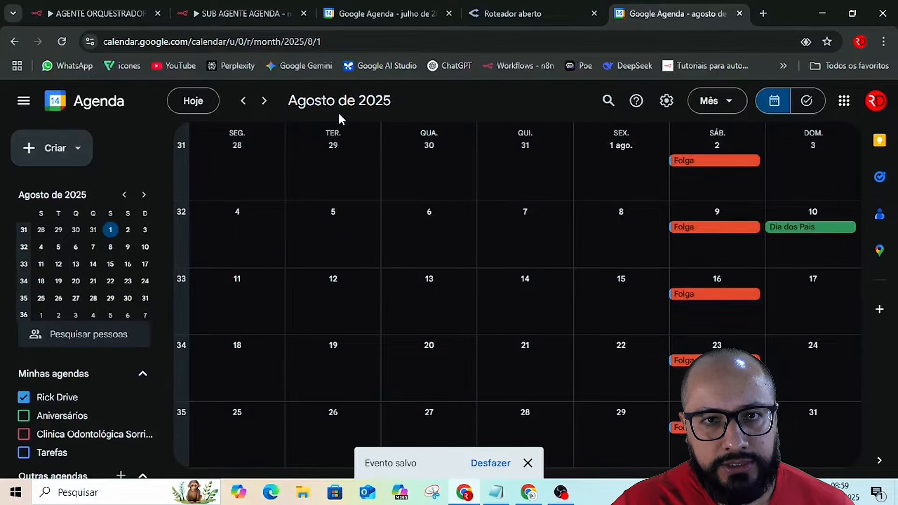
pyautogui.scroll(1, 489, 193)
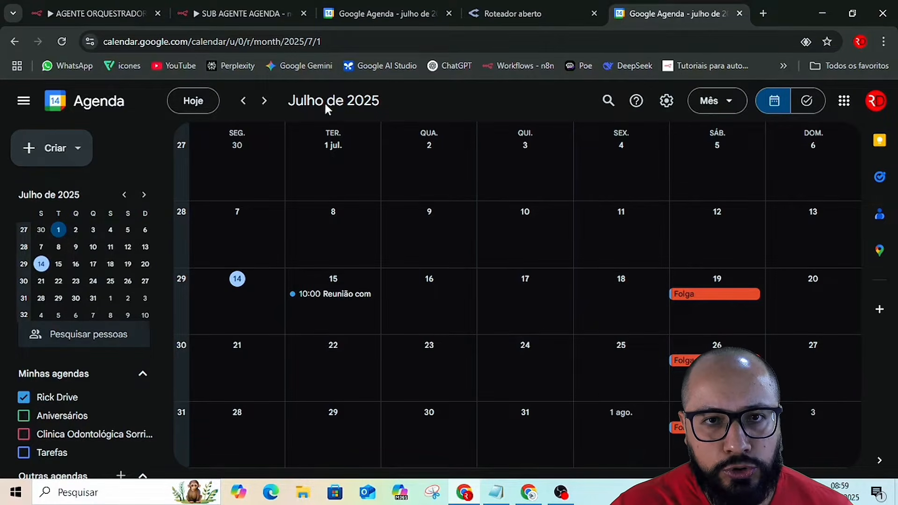
pyautogui.scroll(-1, 461, 220)
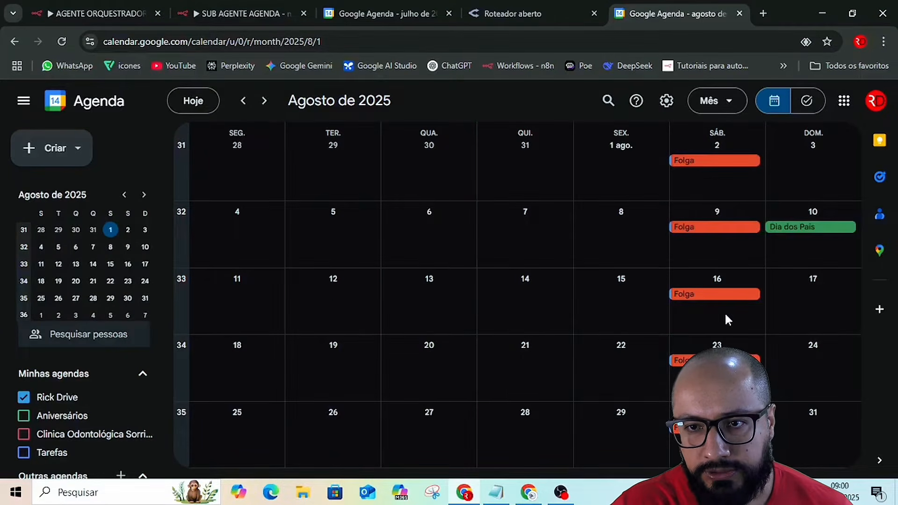
pyautogui.scroll(1, 563, 356)
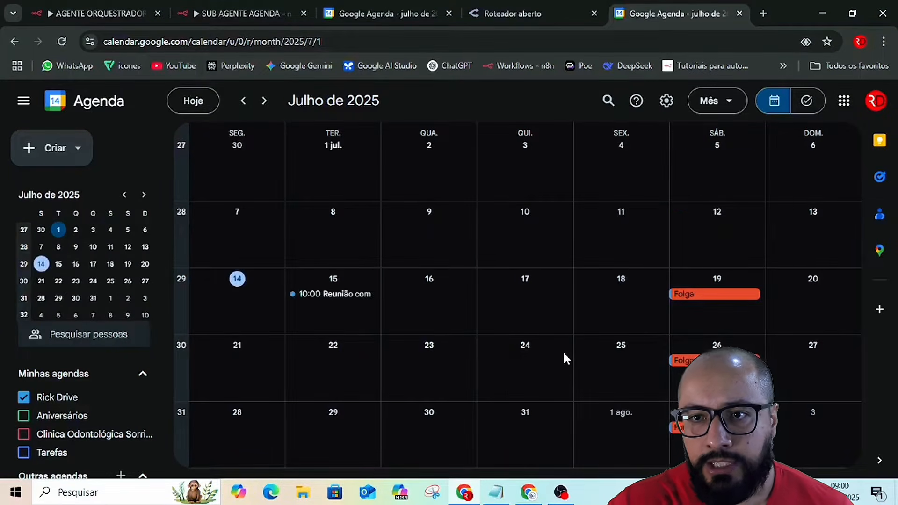
pyautogui.click(815, 293)
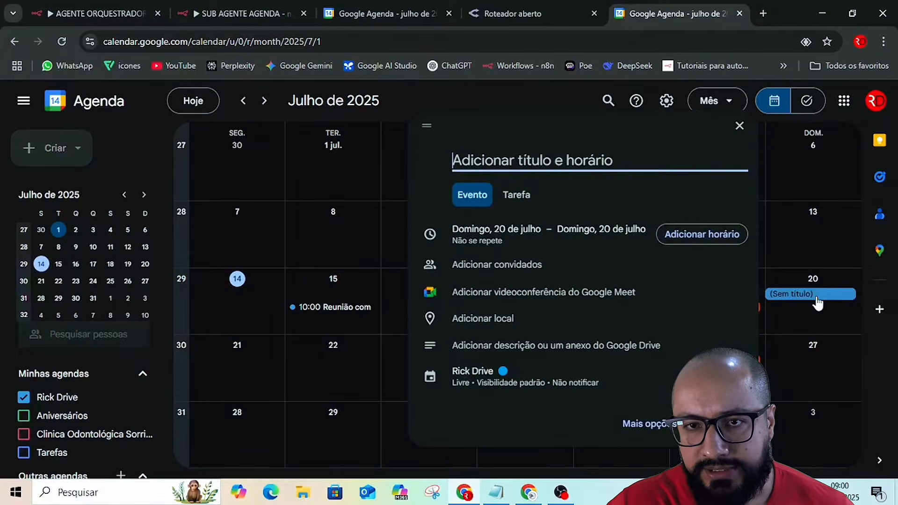
pyautogui.click(644, 426)
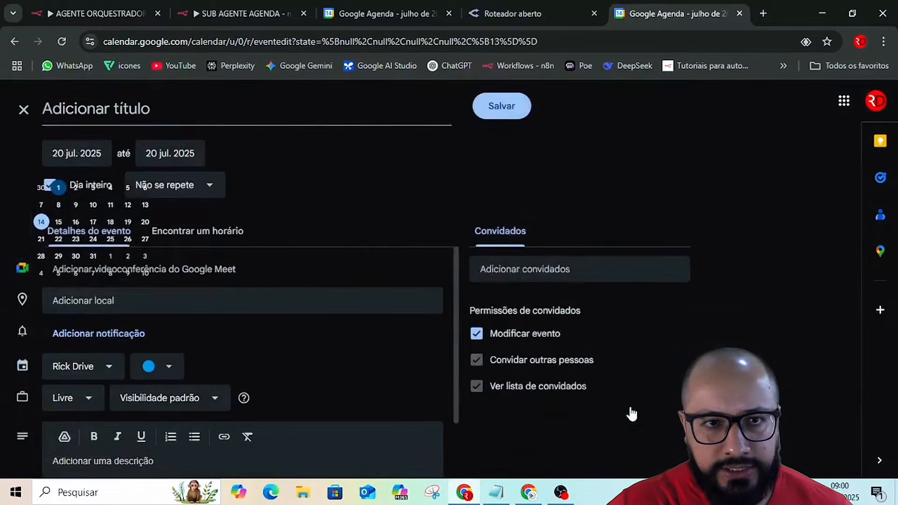
pyautogui.click(206, 117)
pyautogui.write('F')
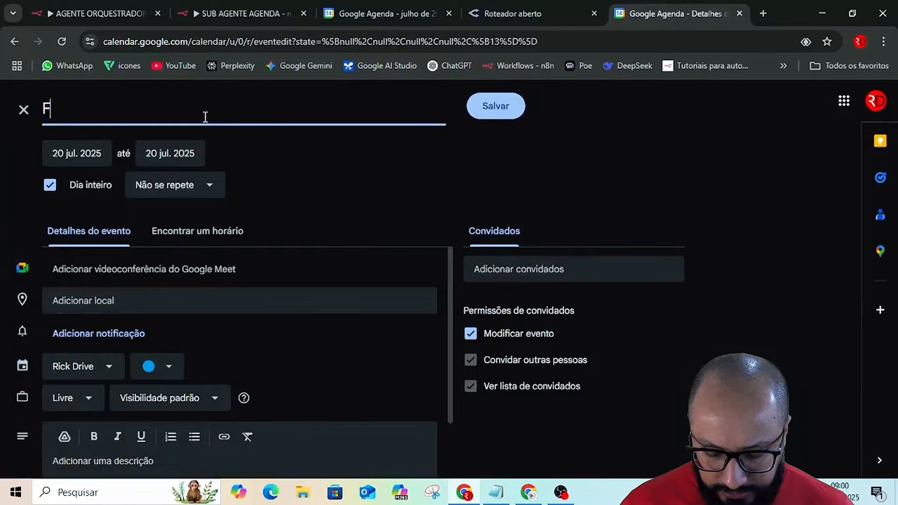
pyautogui.write('olga')
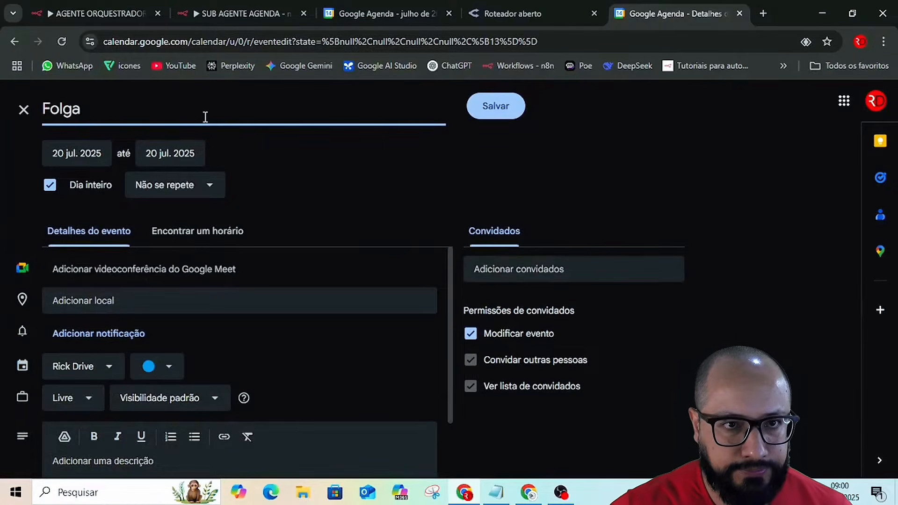
pyautogui.click(187, 192)
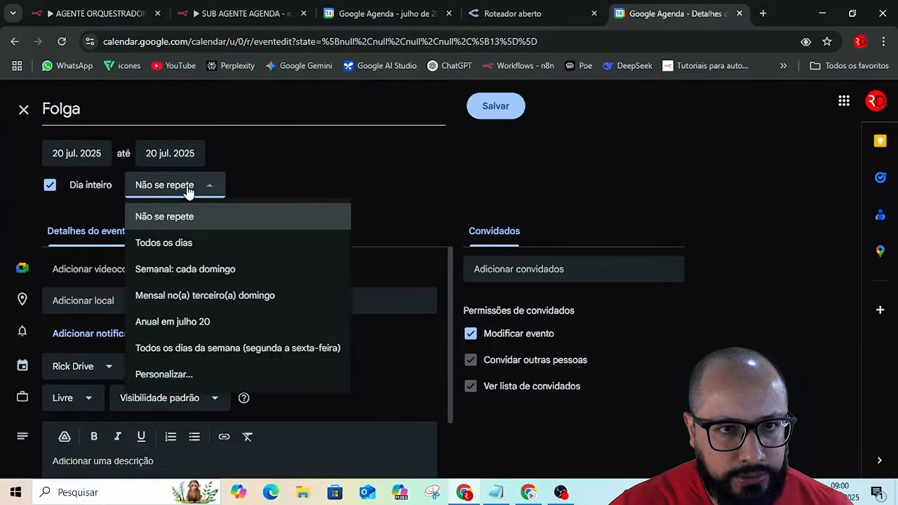
pyautogui.click(192, 274)
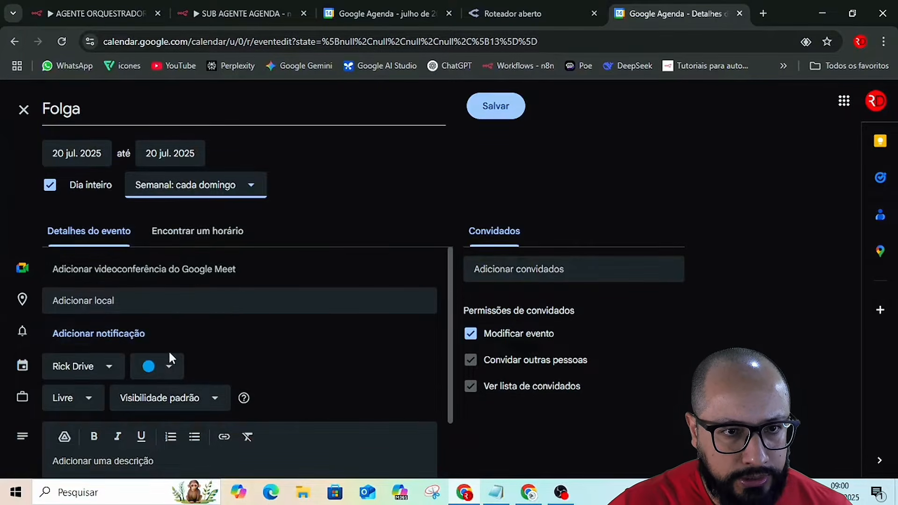
# Set the Sunday Folga event's availability to Ocupado and color it red.
pyautogui.scroll(-2, 169, 358)
pyautogui.click(80, 339)
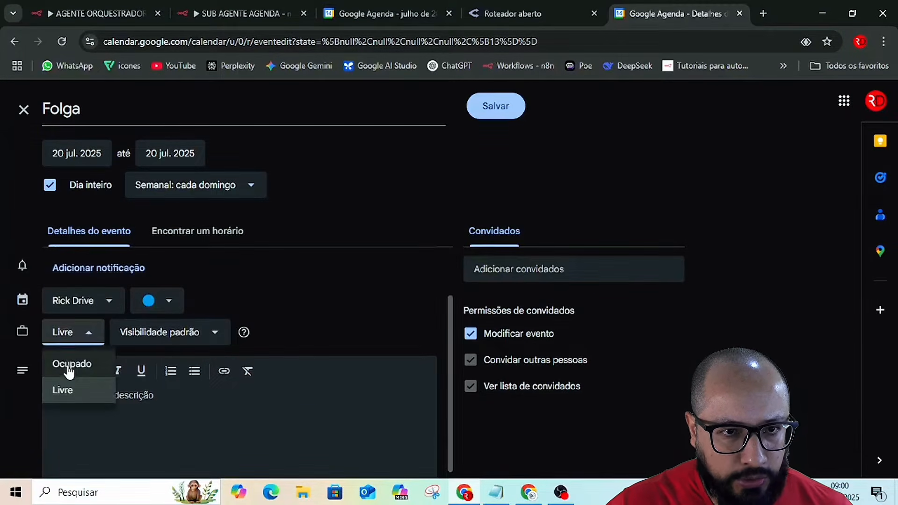
pyautogui.click(69, 369)
pyautogui.click(169, 301)
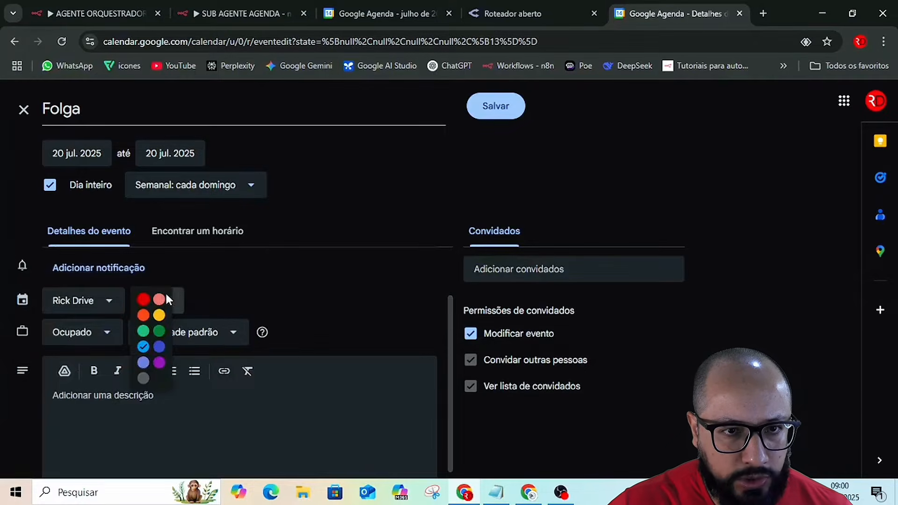
pyautogui.click(143, 303)
# Describe the Sunday event as "folga", remove the guests' Modificar evento permission, and save it.
pyautogui.click(124, 403)
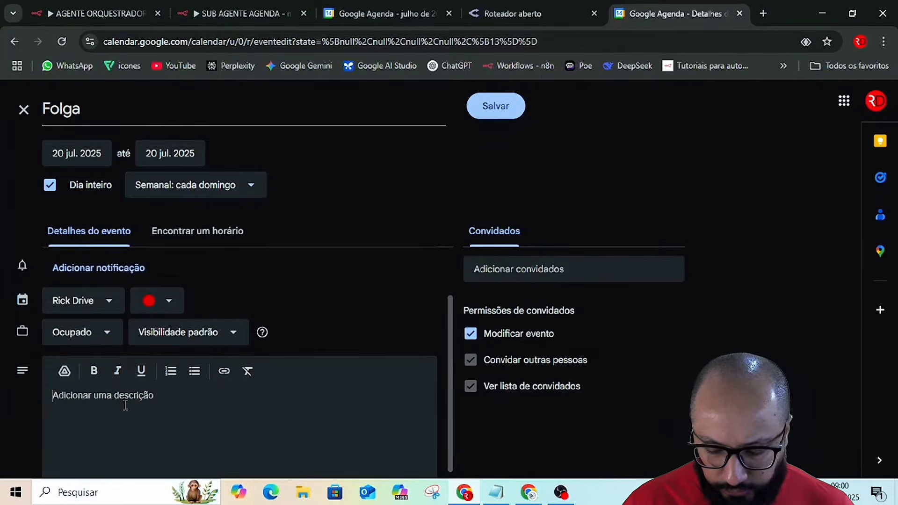
pyautogui.write('folga')
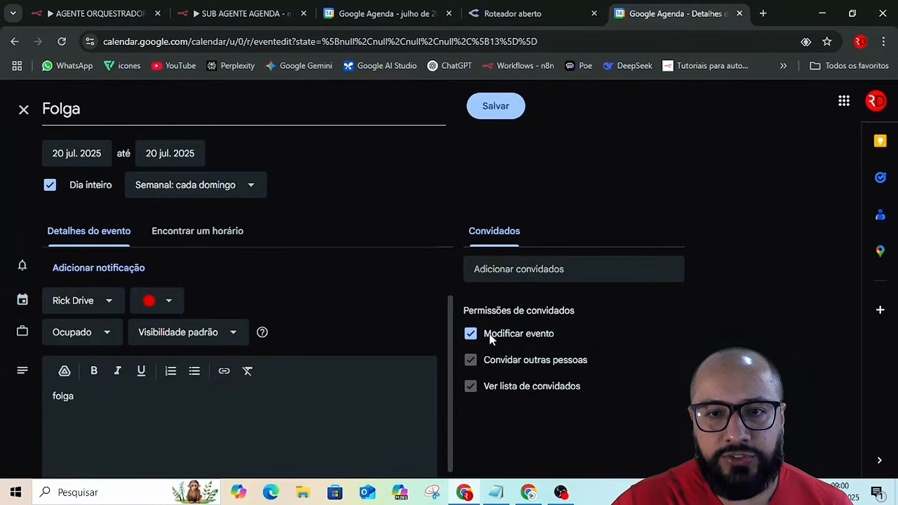
pyautogui.click(471, 334)
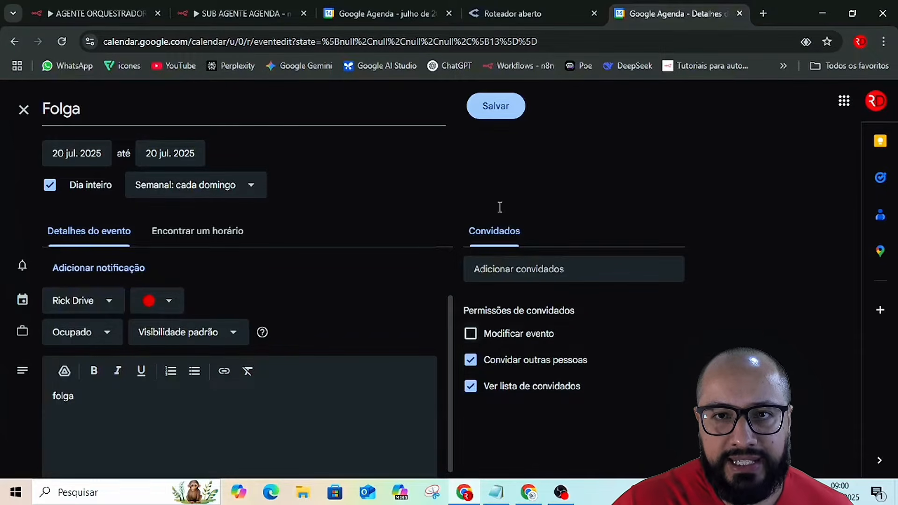
pyautogui.click(497, 107)
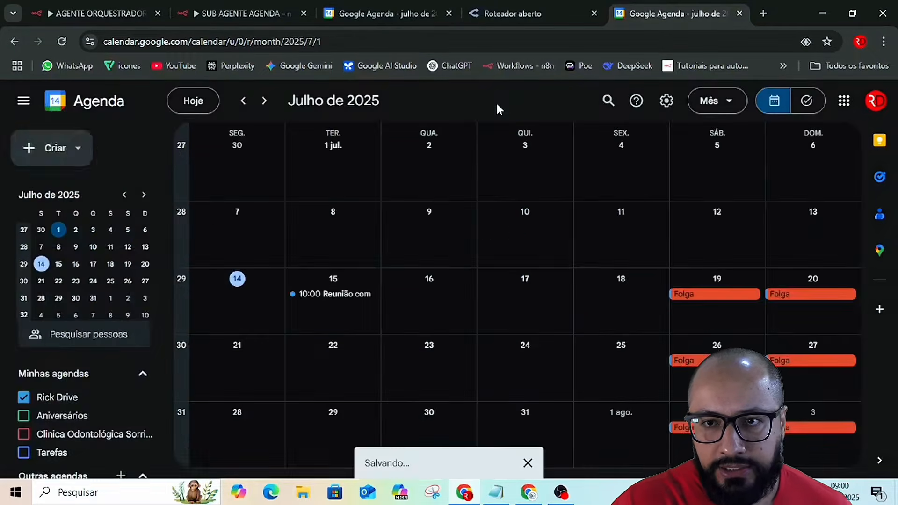
# Edit the Saturday 19 July Folga event to remove the guests' Modificar evento permission, applying the change to Todos os eventos.
pyautogui.click(726, 295)
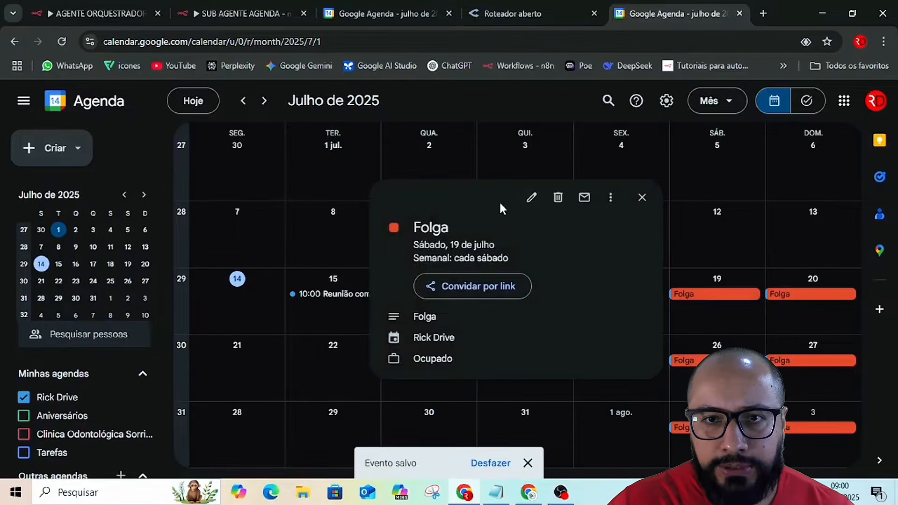
pyautogui.click(532, 197)
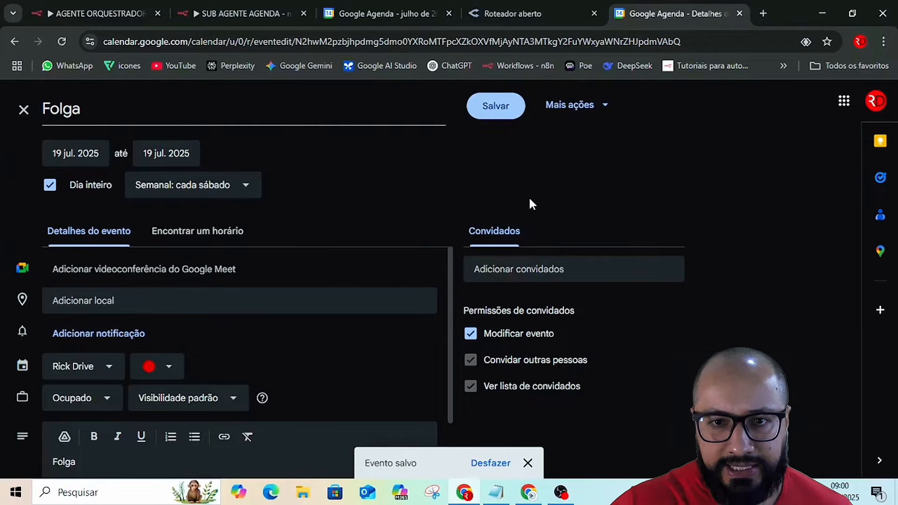
pyautogui.click(471, 335)
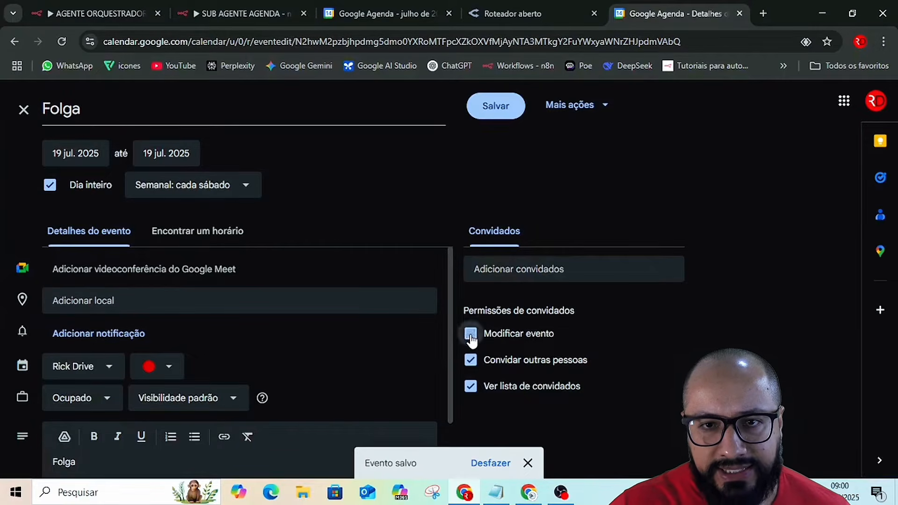
pyautogui.click(494, 119)
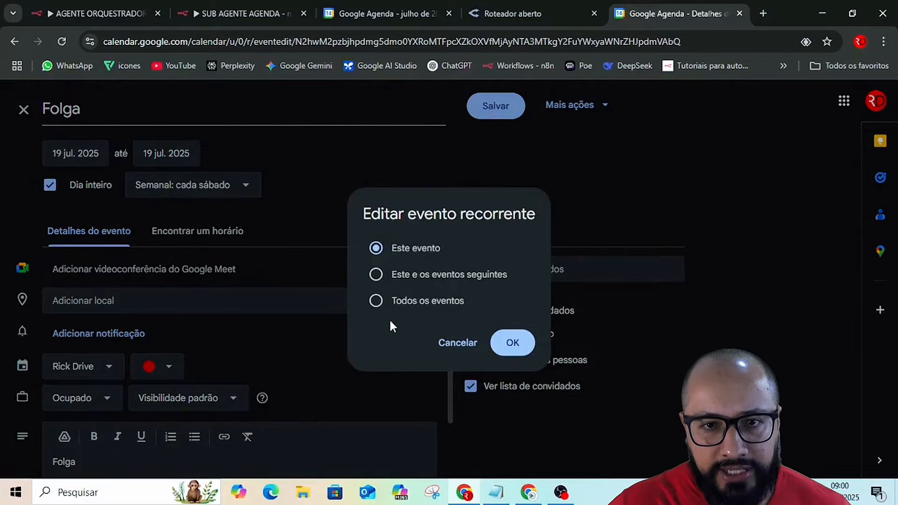
pyautogui.click(402, 302)
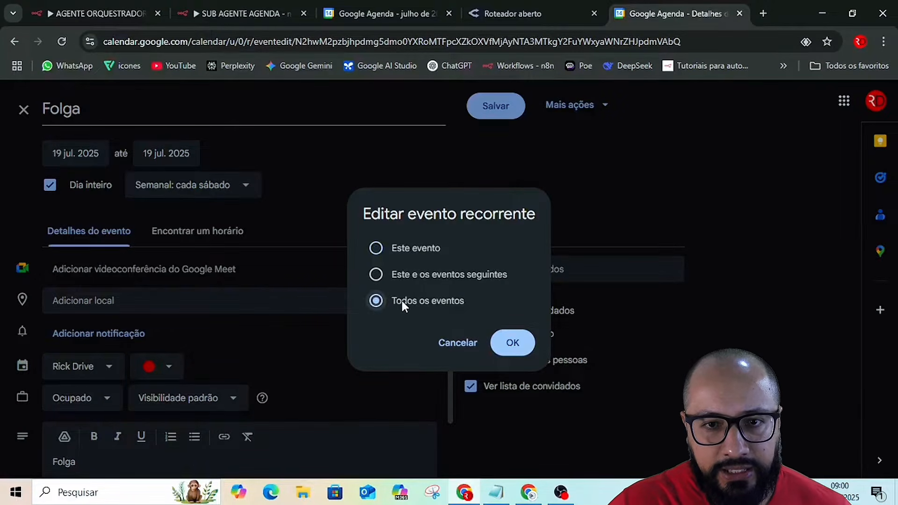
pyautogui.click(523, 346)
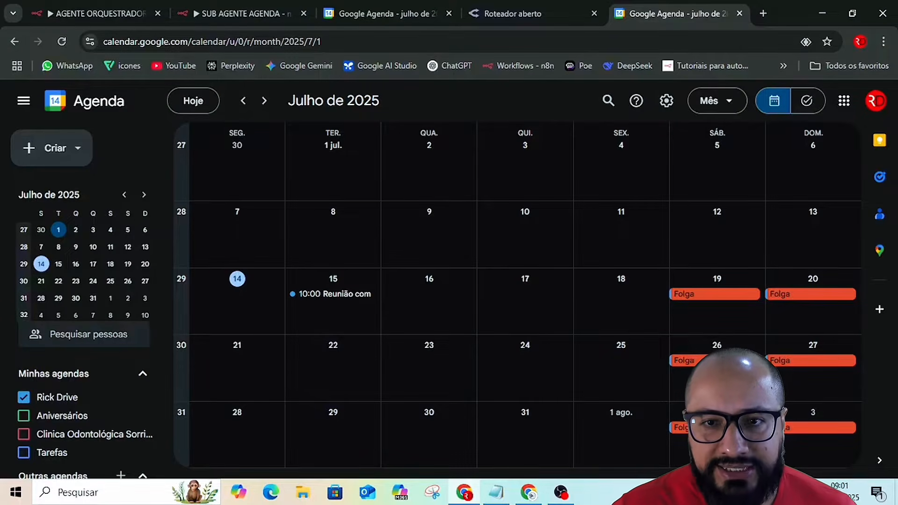
# Create a non-repeating all-day event titled "Feriado" on Thursday, 17 July 2025.
pyautogui.click(520, 287)
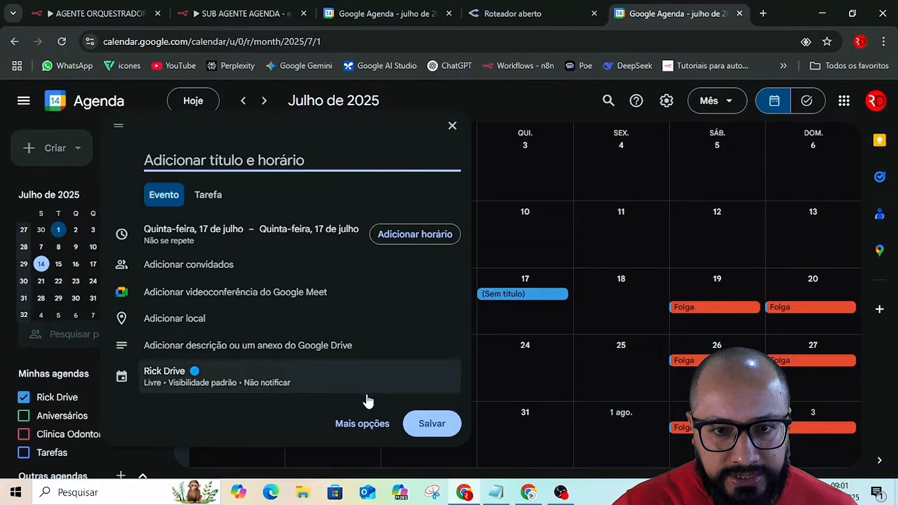
pyautogui.click(363, 424)
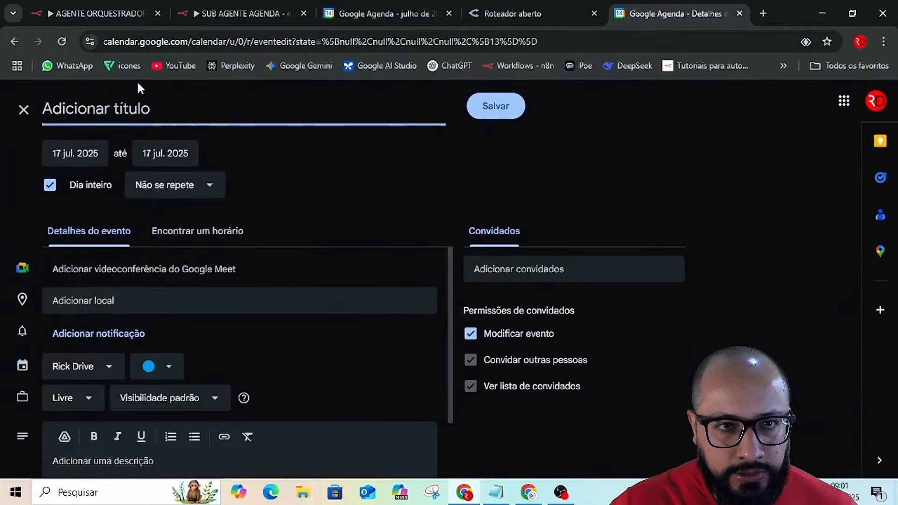
pyautogui.write('Feriado')
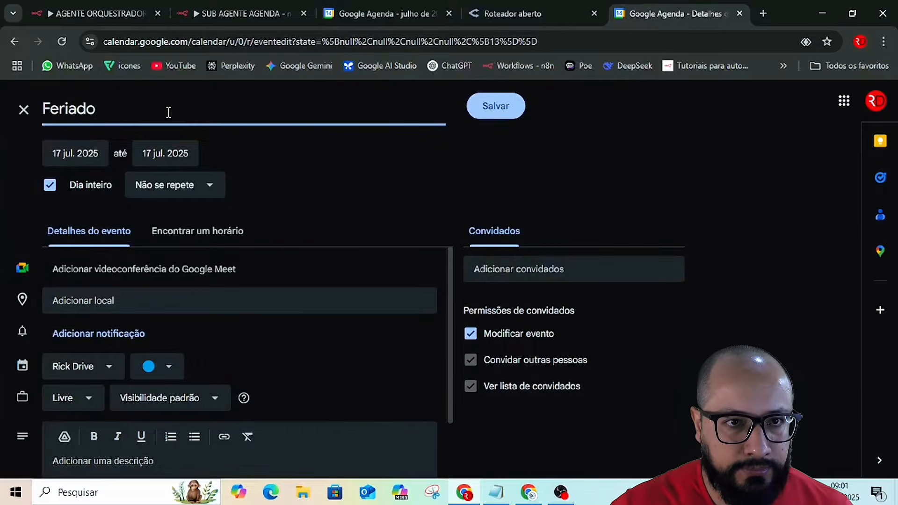
pyautogui.click(51, 186)
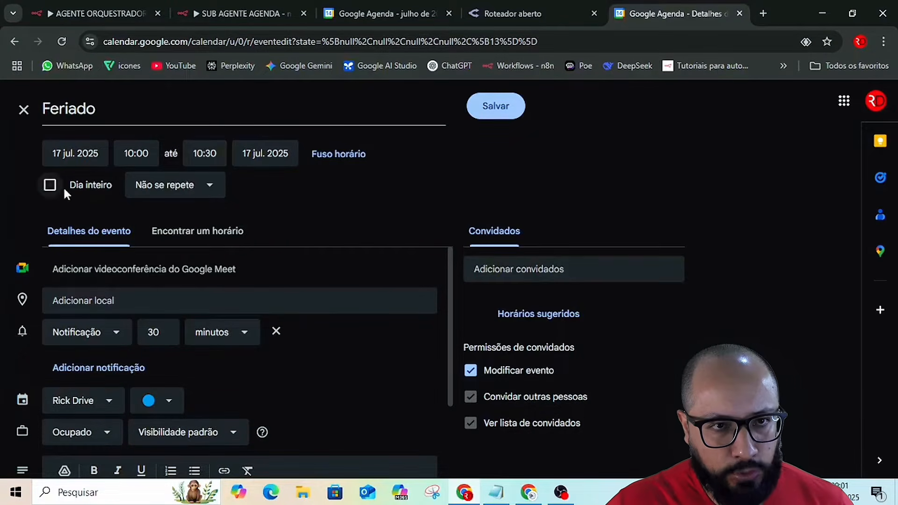
pyautogui.click(49, 185)
pyautogui.click(149, 187)
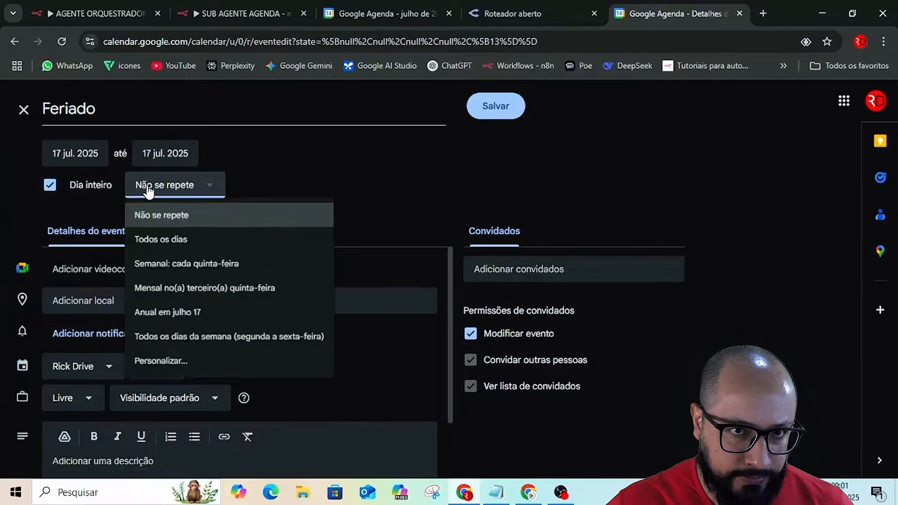
pyautogui.click(359, 185)
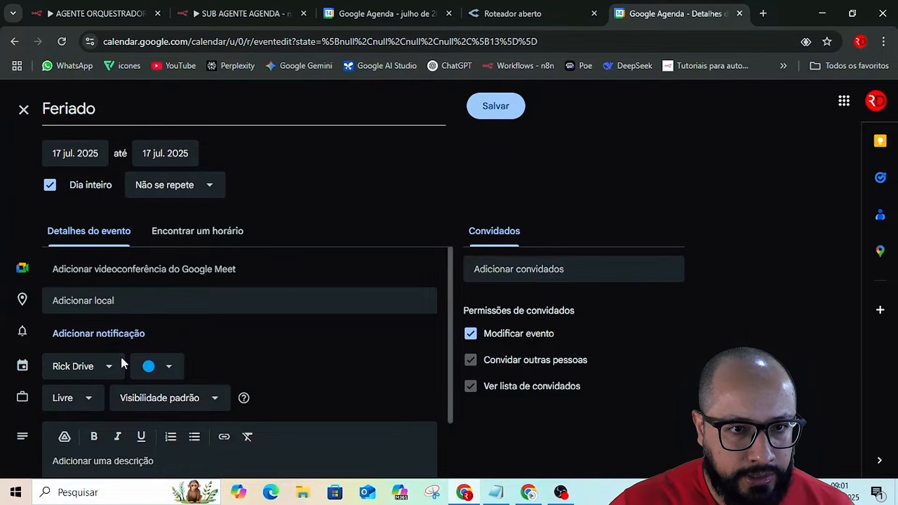
# Set the Feriado event's availability to Ocupado and color it yellow.
pyautogui.click(83, 401)
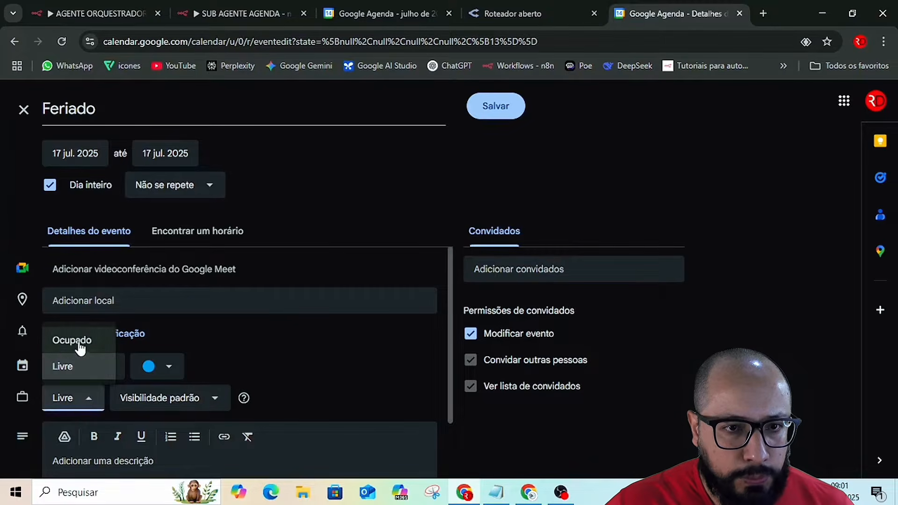
pyautogui.click(59, 340)
pyautogui.click(164, 369)
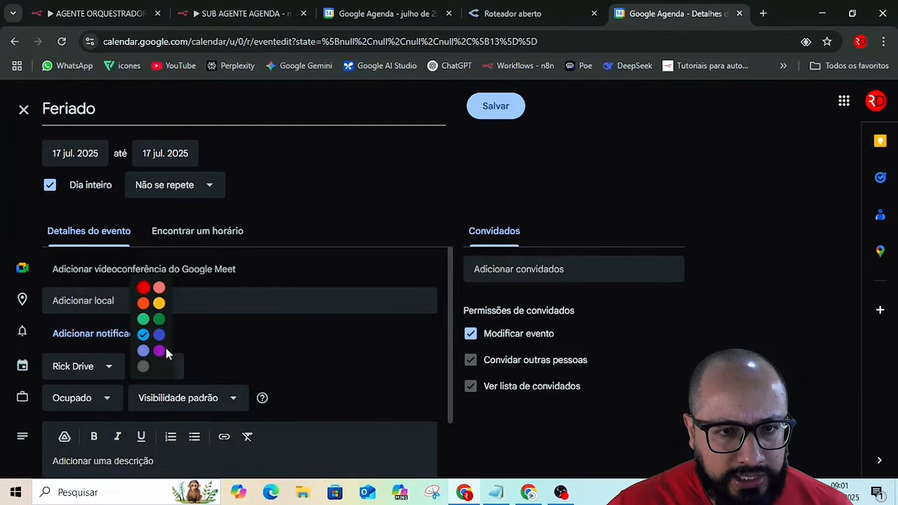
pyautogui.click(164, 347)
pyautogui.click(158, 366)
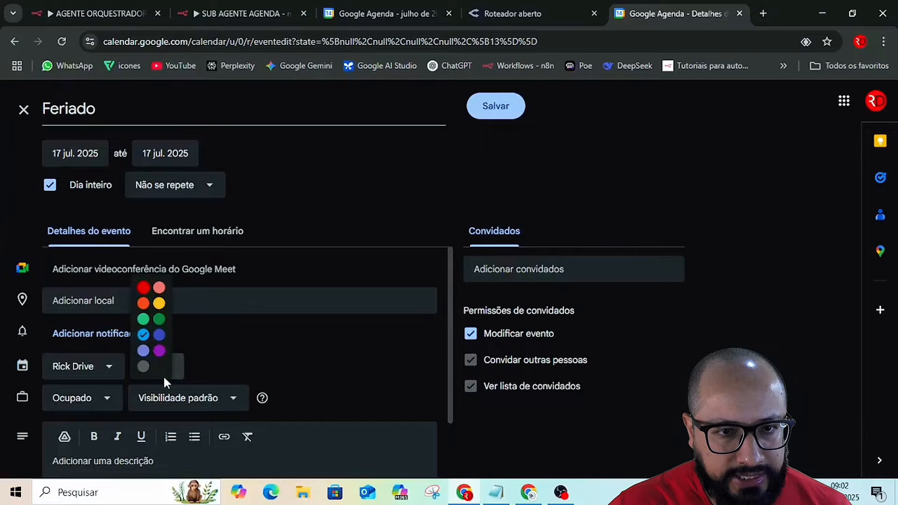
pyautogui.click(159, 303)
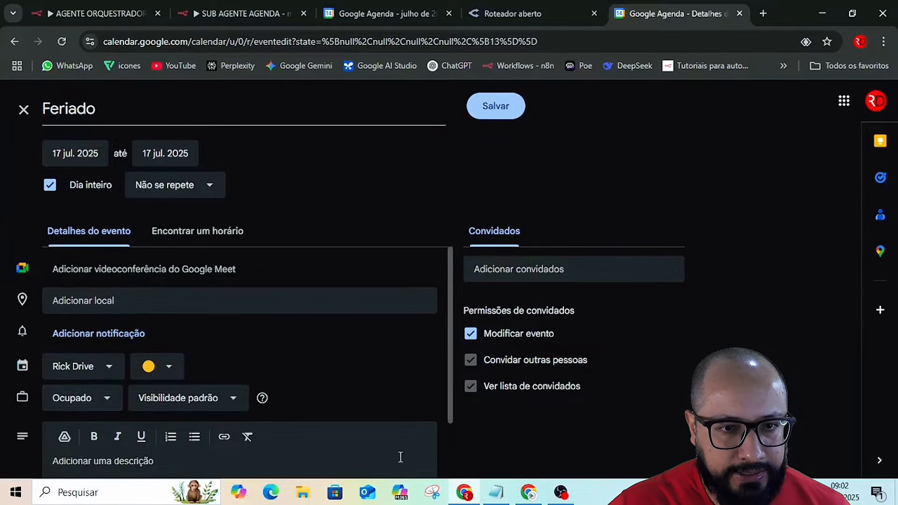
# Describe the event as "Feriado", remove the guests' Modificar evento permission, and save it.
pyautogui.scroll(-2, 164, 415)
pyautogui.click(164, 415)
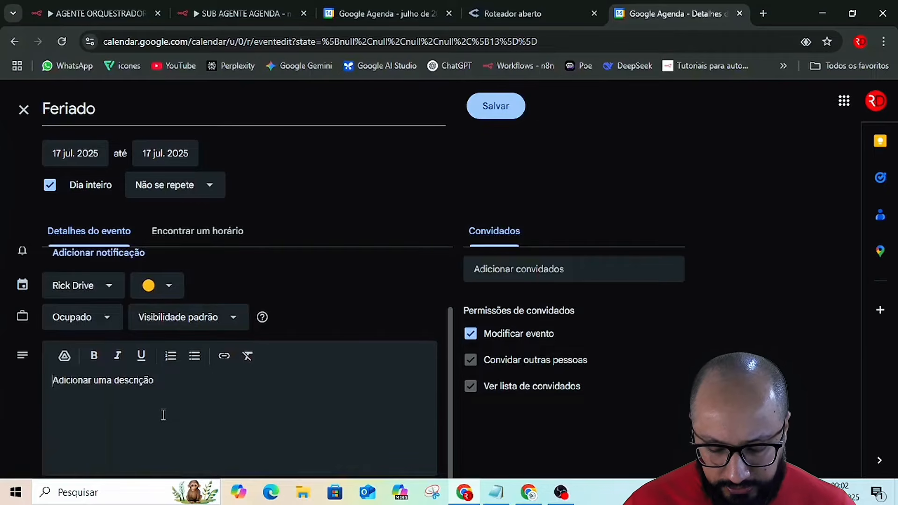
pyautogui.write('Feriado')
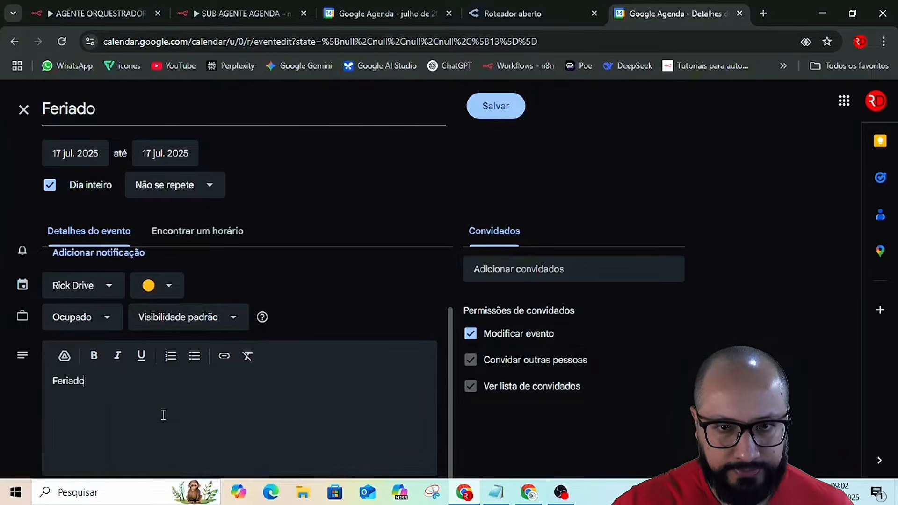
pyautogui.click(471, 334)
pyautogui.click(496, 107)
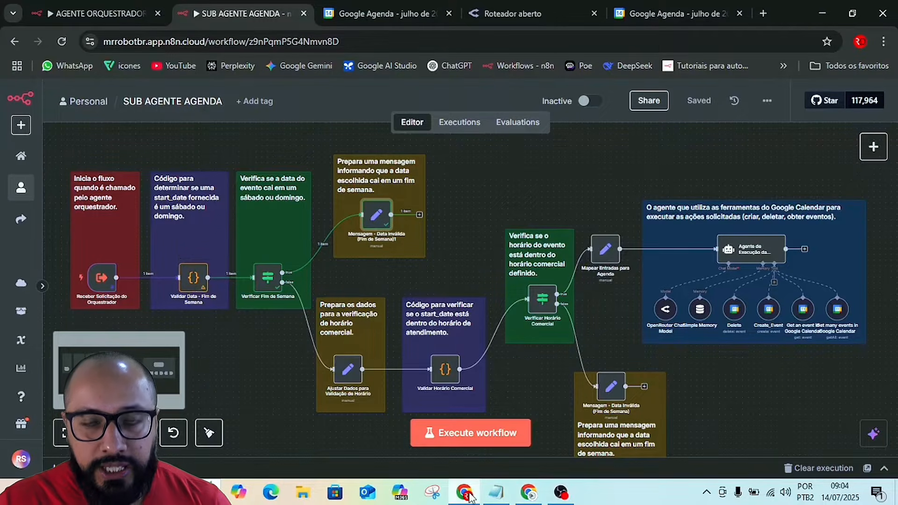
# Switch to the Google Docs guide "Automação de Agenda no n8n" and review its introduction to the two required workflows.
pyautogui.moveTo(469, 497)
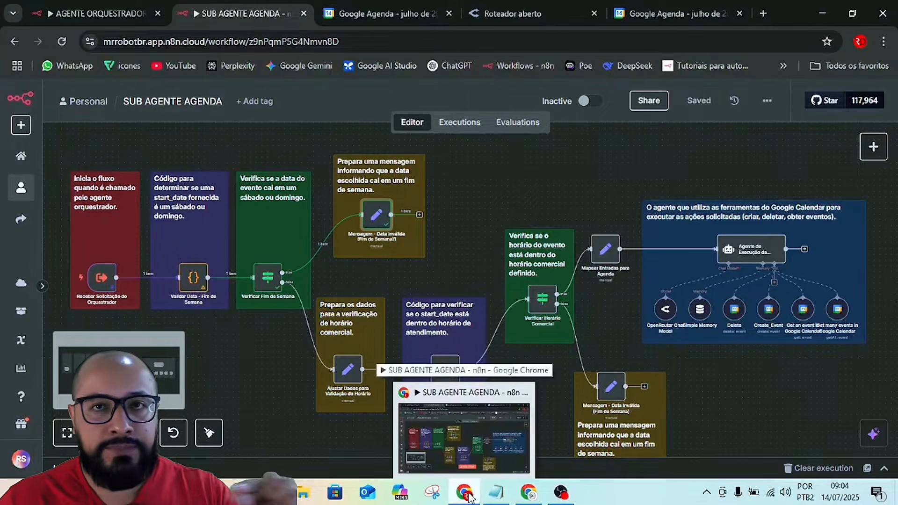
pyautogui.moveTo(503, 503)
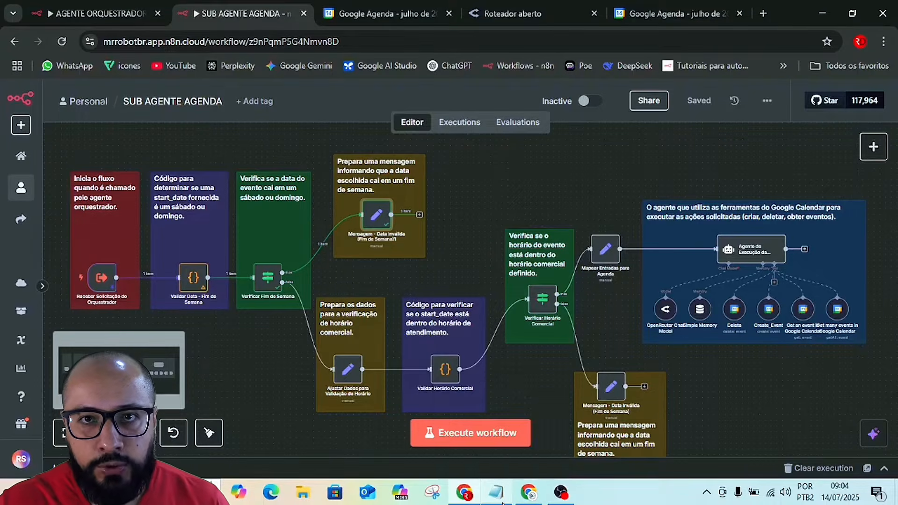
pyautogui.hotkey('alt', 'Tab')
pyautogui.hotkey('alt', 'Tab')
pyautogui.hotkey('alt', 'Tab')
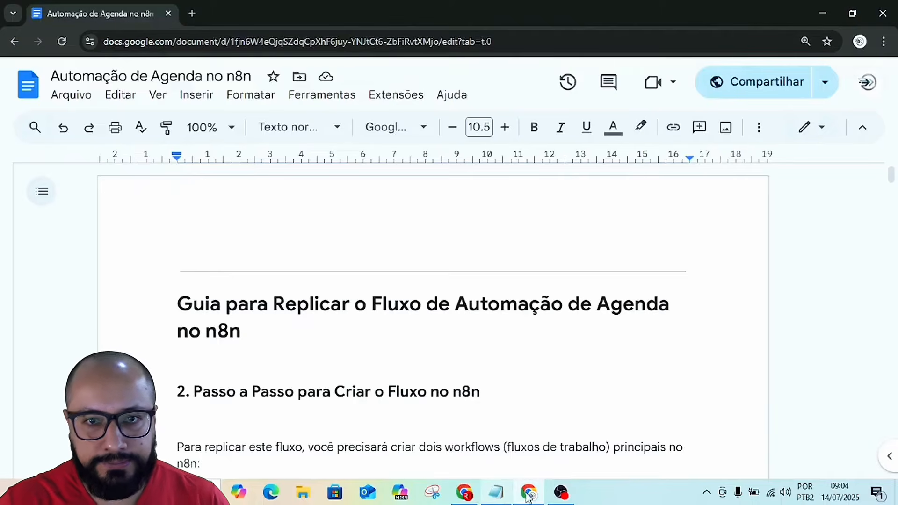
pyautogui.scroll(-3, 635, 312)
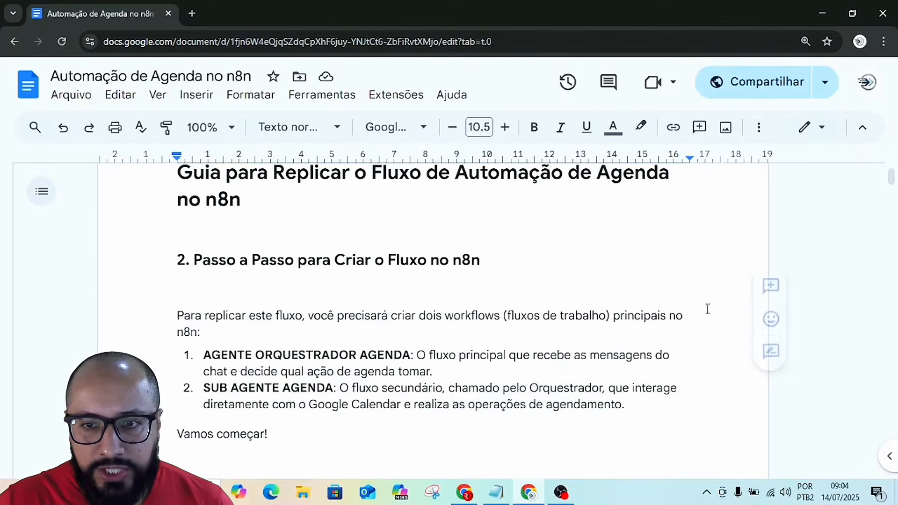
pyautogui.scroll(-10, 706, 310)
pyautogui.scroll(8, 707, 310)
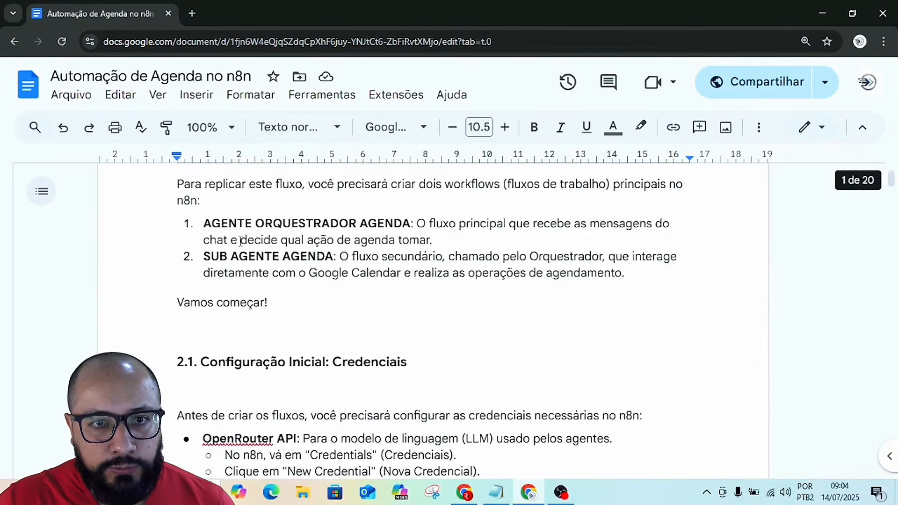
pyautogui.scroll(3, 269, 276)
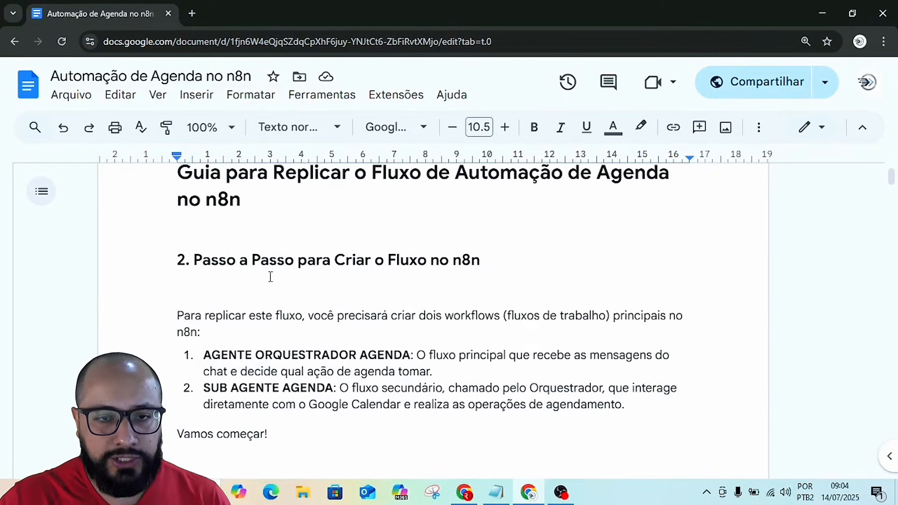
# Review the credentials section of the guide, previewing the OpenRouter and Google credentials tutorial video links.
pyautogui.scroll(-10, 398, 305)
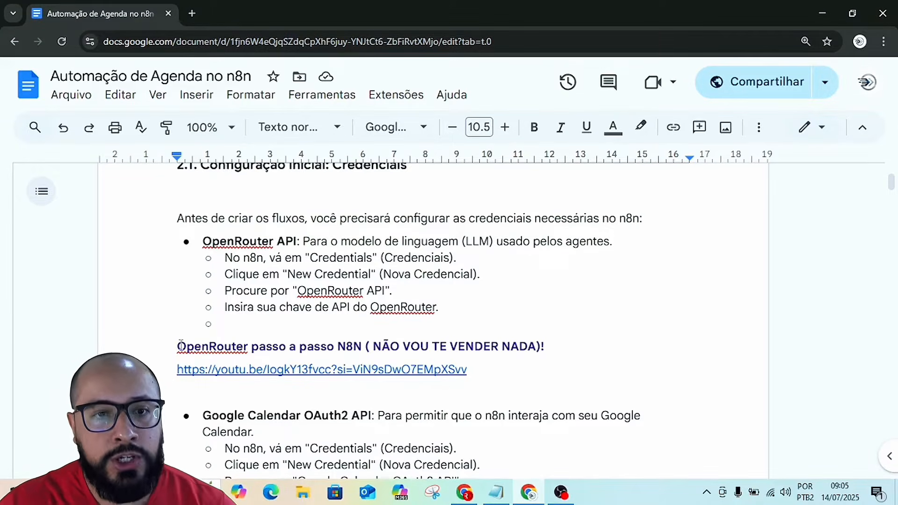
pyautogui.scroll(-3, 162, 271)
pyautogui.moveTo(167, 215); pyautogui.dragTo(342, 220)
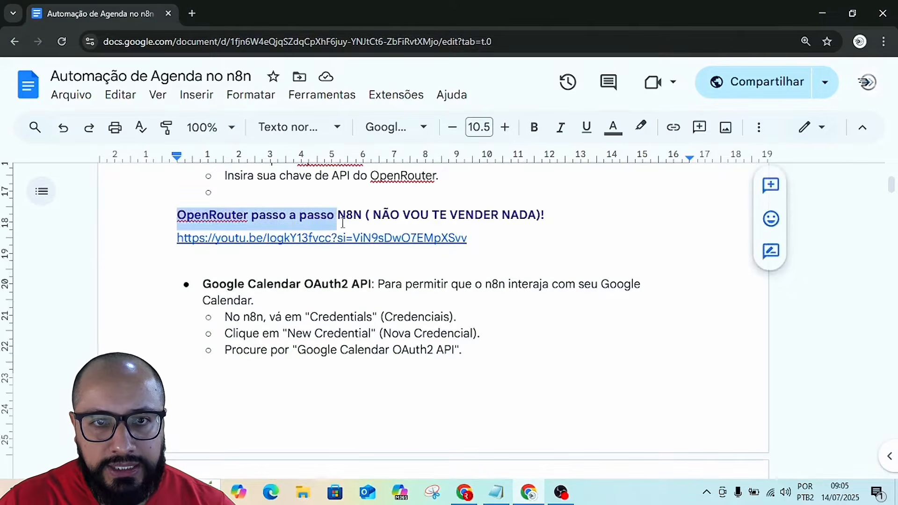
pyautogui.click(248, 238)
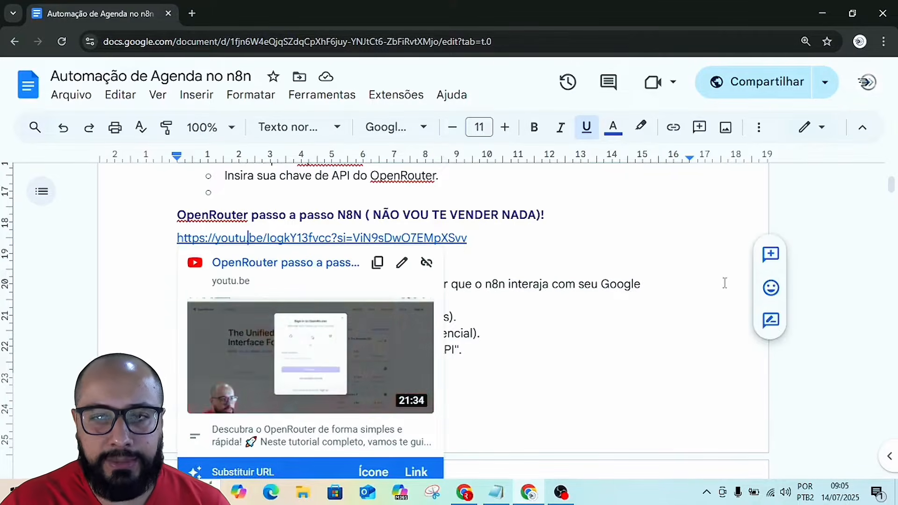
pyautogui.click(709, 243)
pyautogui.scroll(-7, 686, 361)
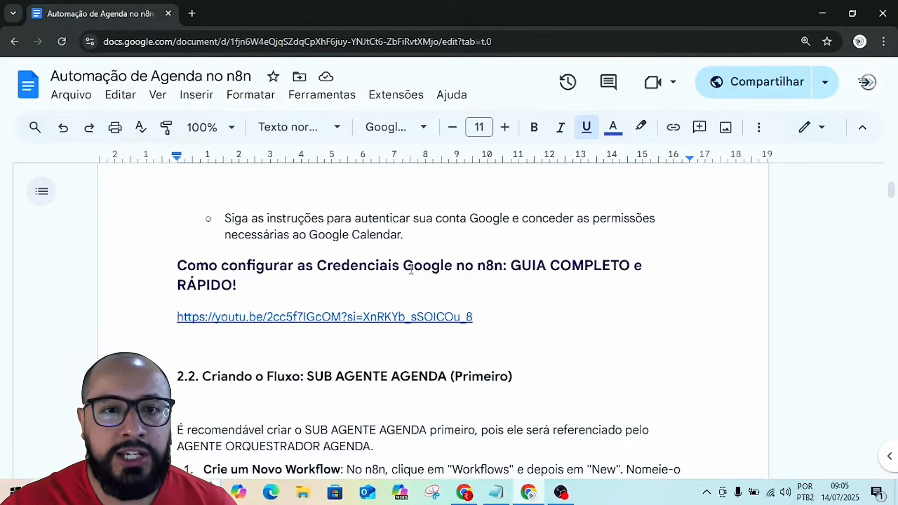
pyautogui.click(278, 322)
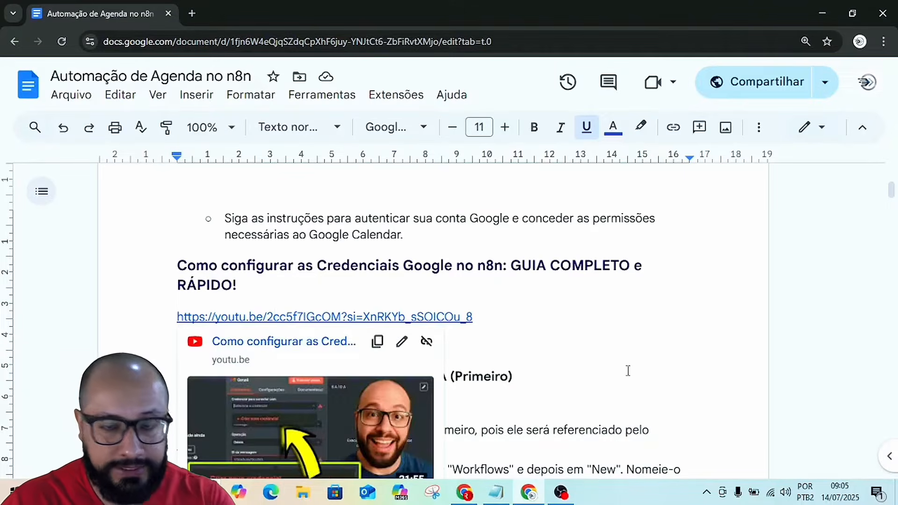
pyautogui.click(616, 318)
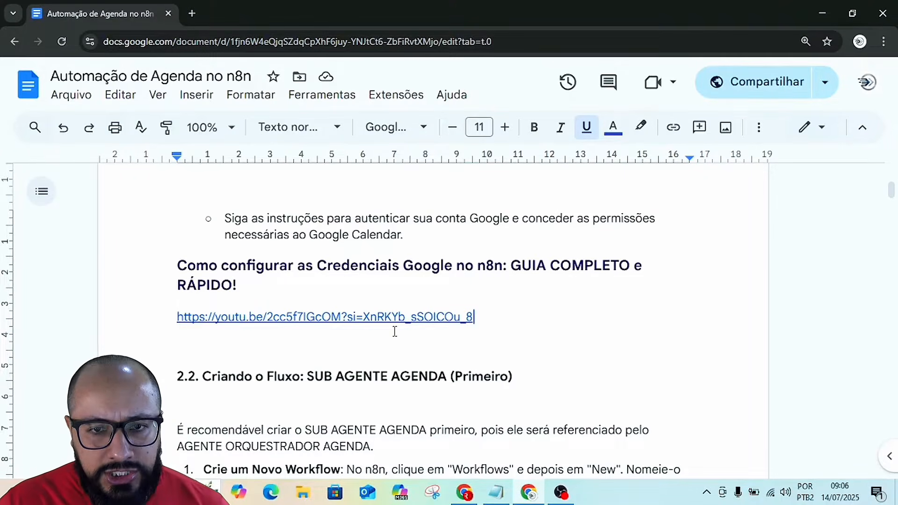
# Examine the guide's SUB AGENTE AGENDA instructions and the JavaScript code for the Validar Data - Fim de Semana node.
pyautogui.scroll(-10, 551, 337)
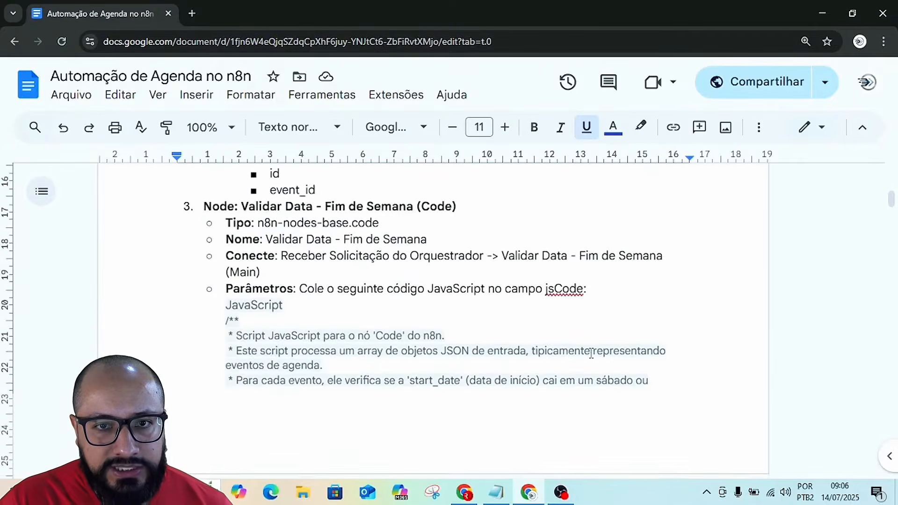
pyautogui.scroll(2, 591, 353)
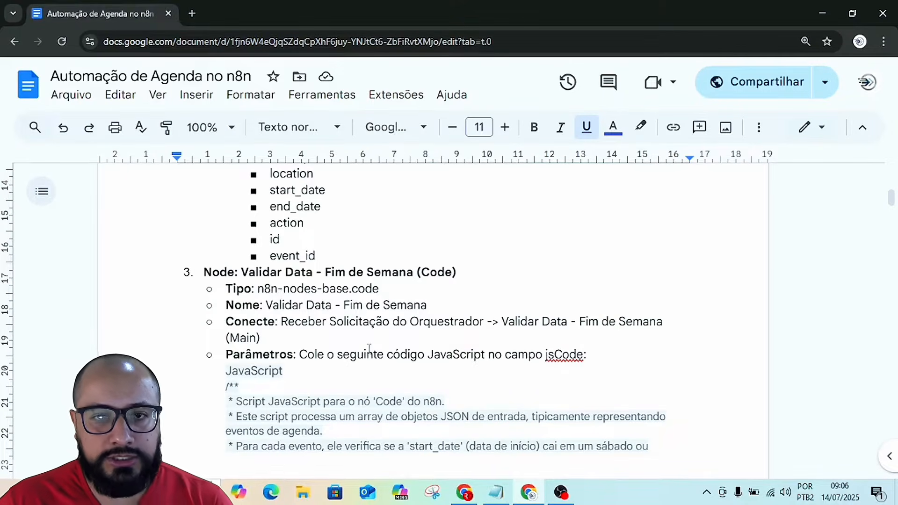
pyautogui.scroll(-3, 330, 374)
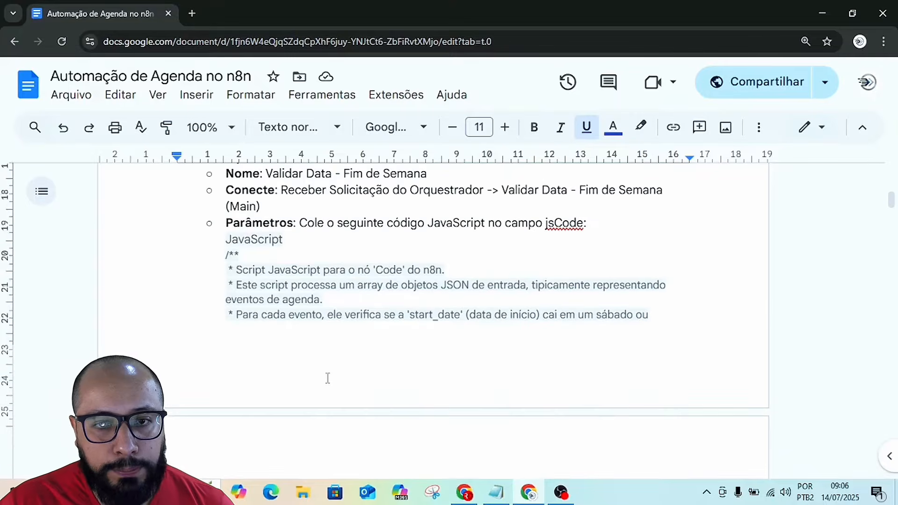
pyautogui.click(224, 255)
pyautogui.scroll(-8, 382, 346)
pyautogui.scroll(-2, 381, 346)
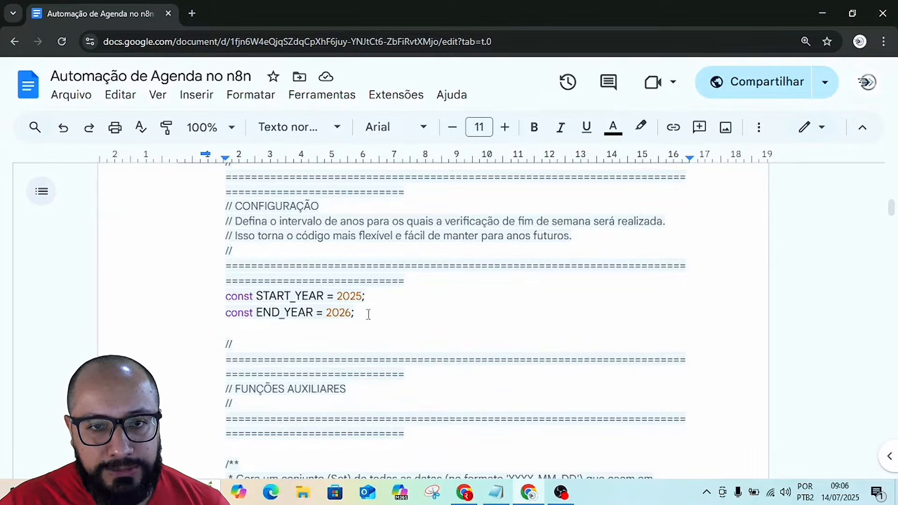
pyautogui.scroll(-7, 368, 314)
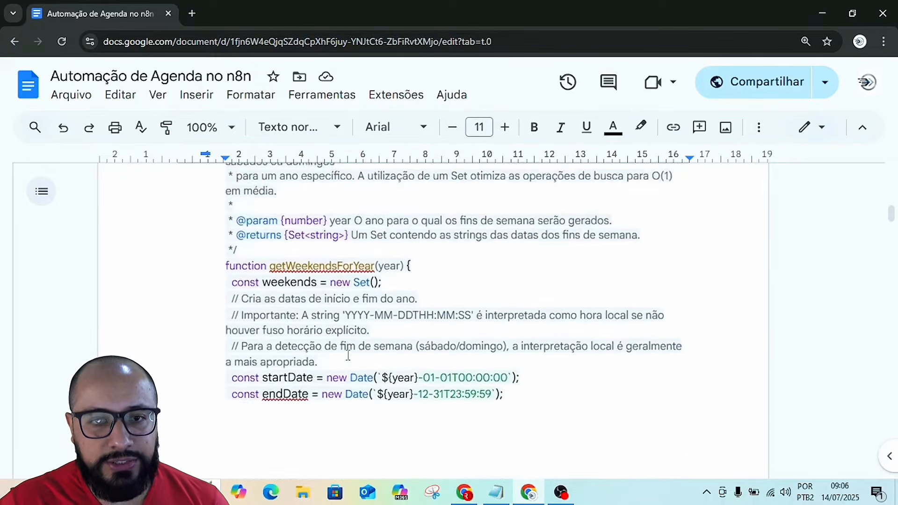
pyautogui.scroll(-3, 348, 356)
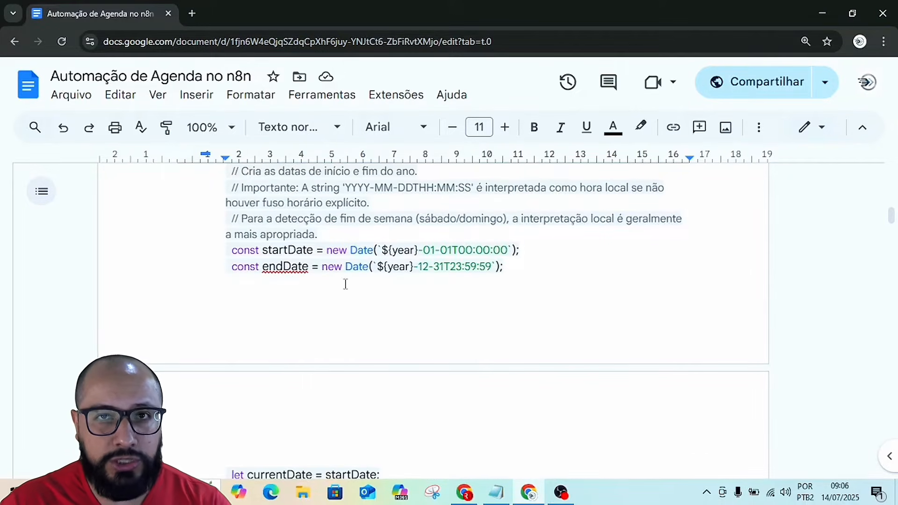
pyautogui.scroll(-5, 345, 284)
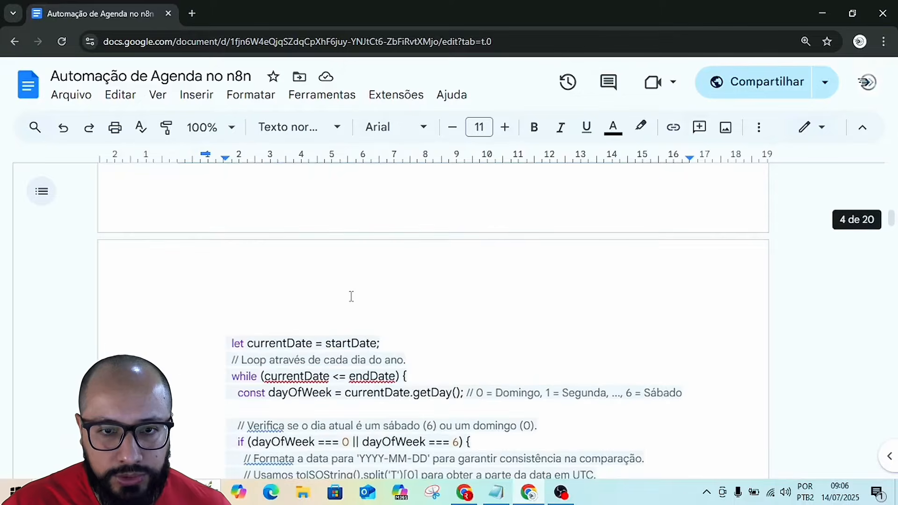
pyautogui.scroll(-10, 351, 299)
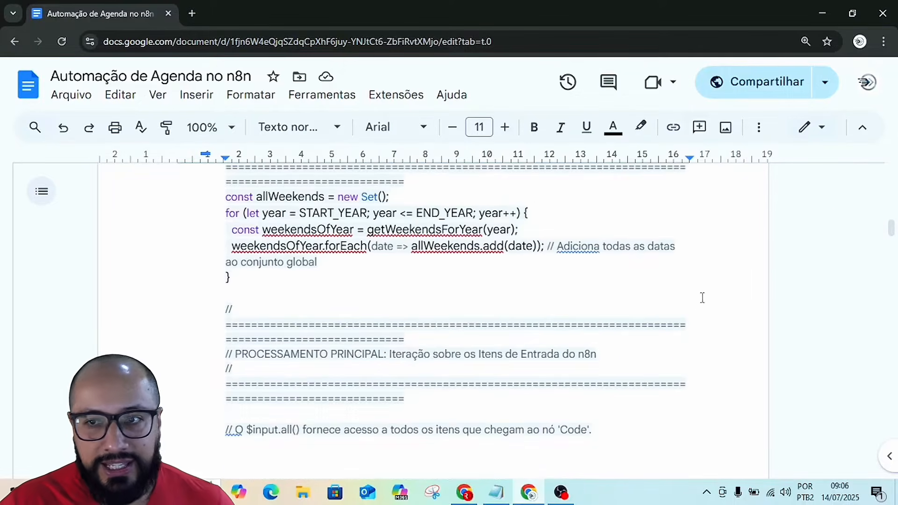
# Find the MODELOS DE PROMPTS PARA OS NODES CODE section near the end of the guide.
pyautogui.moveTo(890, 226); pyautogui.dragTo(891, 472)
pyautogui.scroll(15, 731, 387)
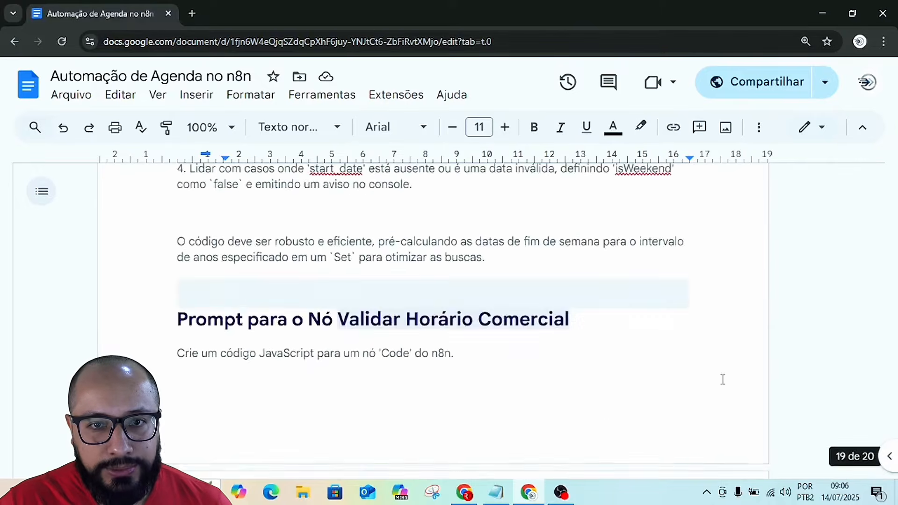
pyautogui.scroll(5, 723, 380)
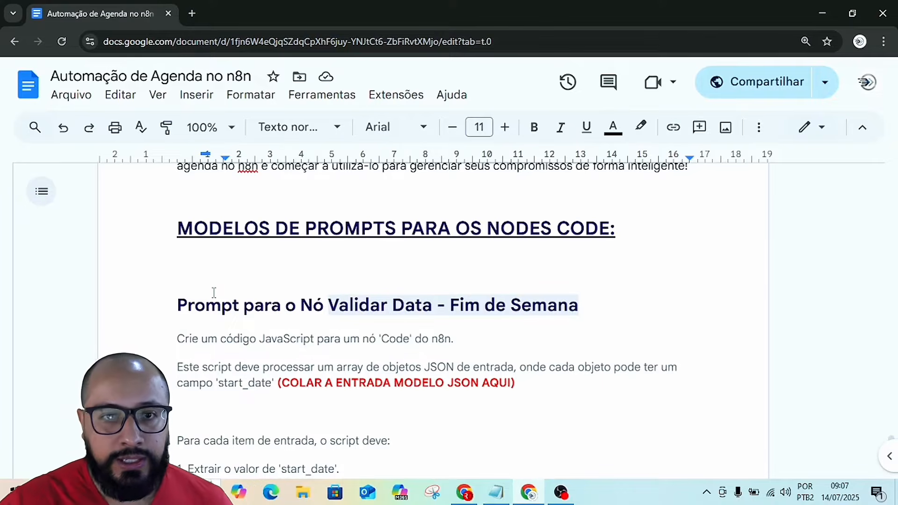
# Examine the guide's model prompt for the Validar Data - Fim de Semana code node.
pyautogui.scroll(-3, 245, 343)
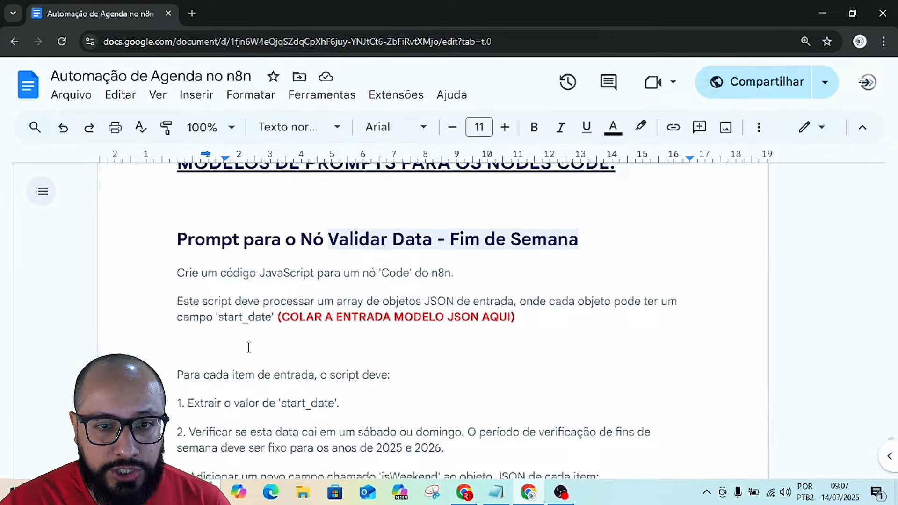
pyautogui.scroll(-3, 384, 358)
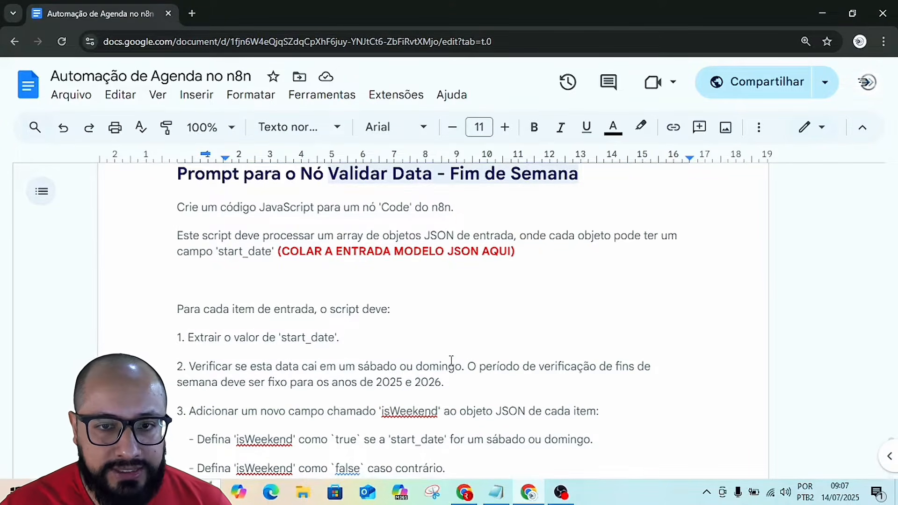
pyautogui.scroll(-6, 451, 360)
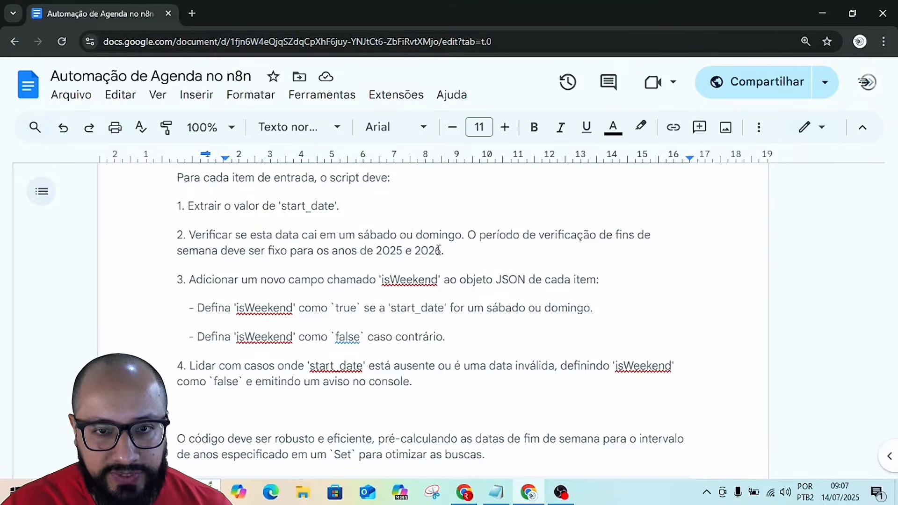
pyautogui.scroll(-5, 482, 320)
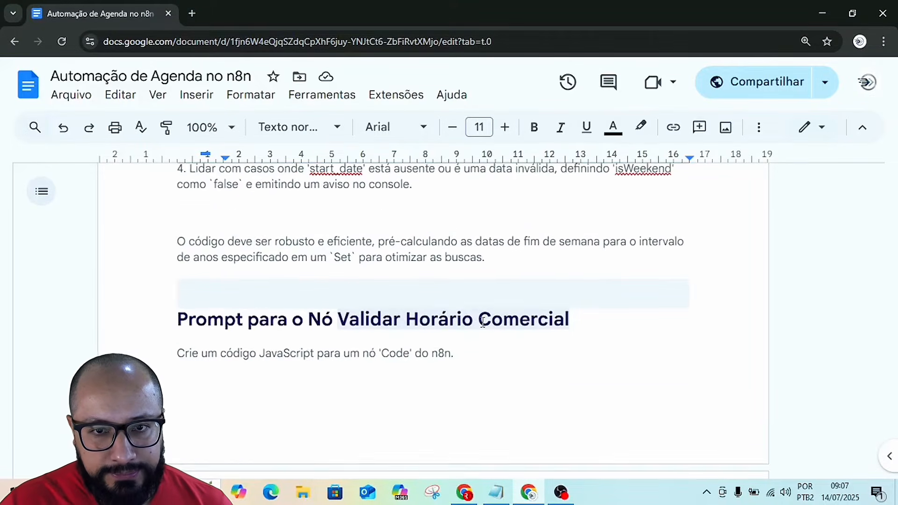
pyautogui.scroll(12, 482, 322)
pyautogui.scroll(-2, 483, 322)
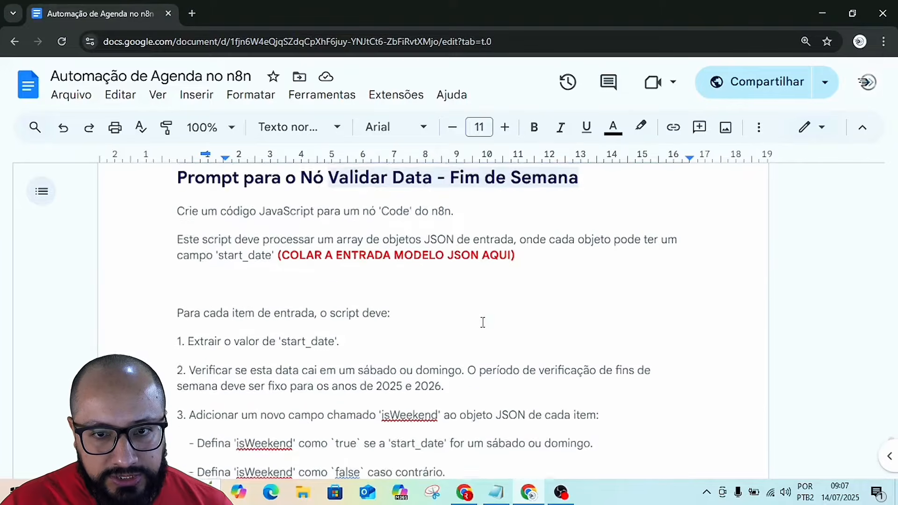
# Review the model prompt for the Validar Horário Comercial node, then return to the guide's initial credentials section.
pyautogui.scroll(-15, 483, 322)
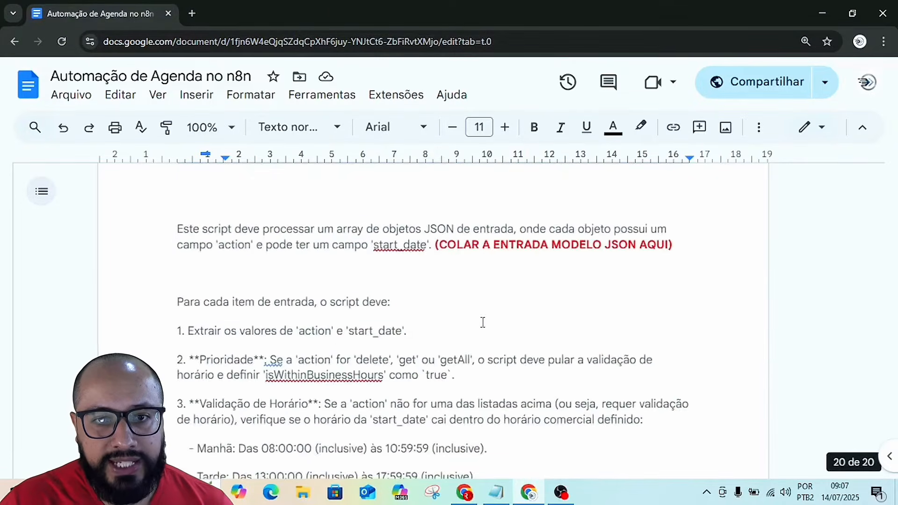
pyautogui.scroll(-5, 483, 323)
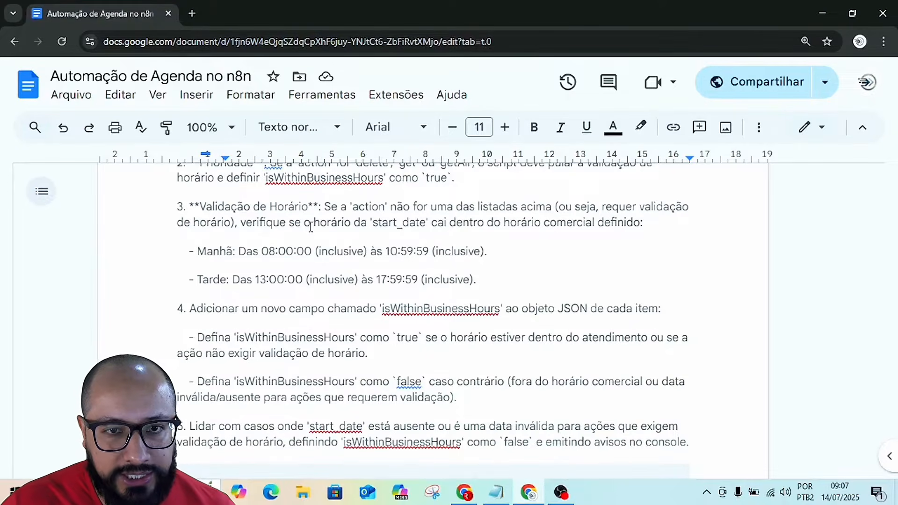
pyautogui.click(275, 251)
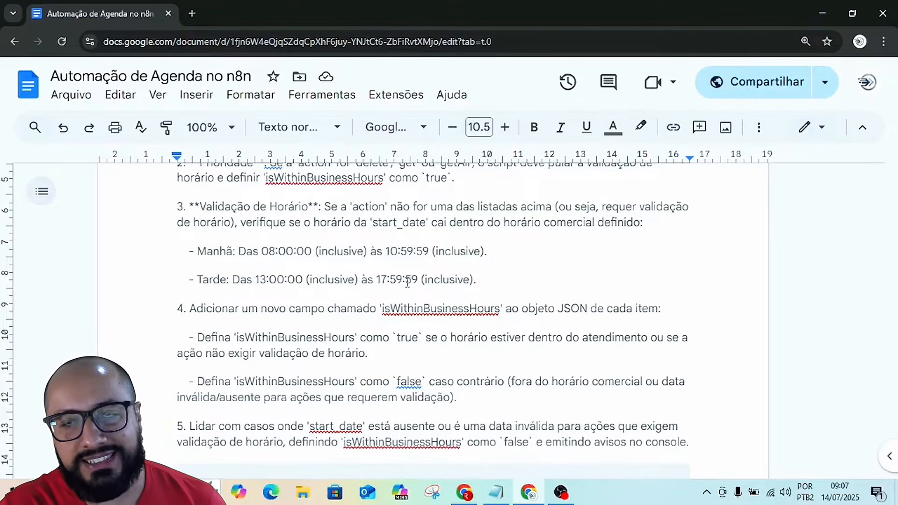
pyautogui.scroll(-4, 452, 351)
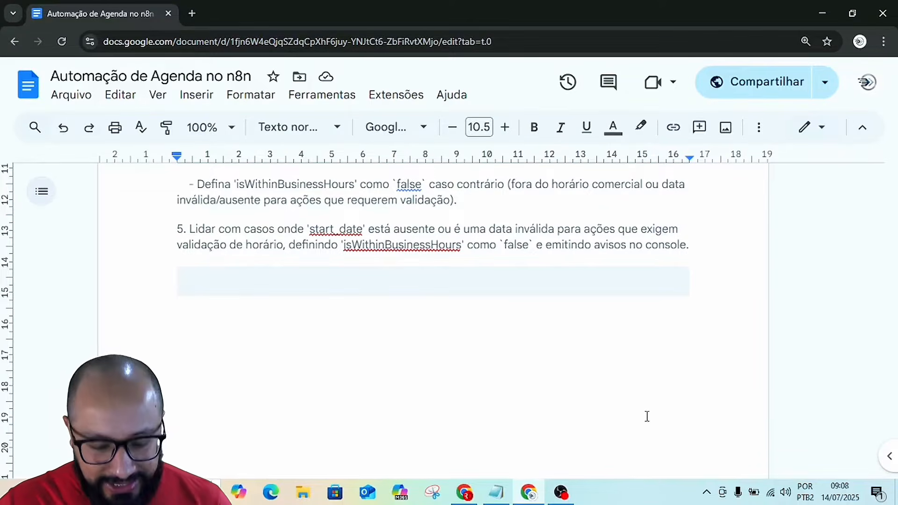
pyautogui.scroll(15, 610, 443)
pyautogui.scroll(20, 607, 447)
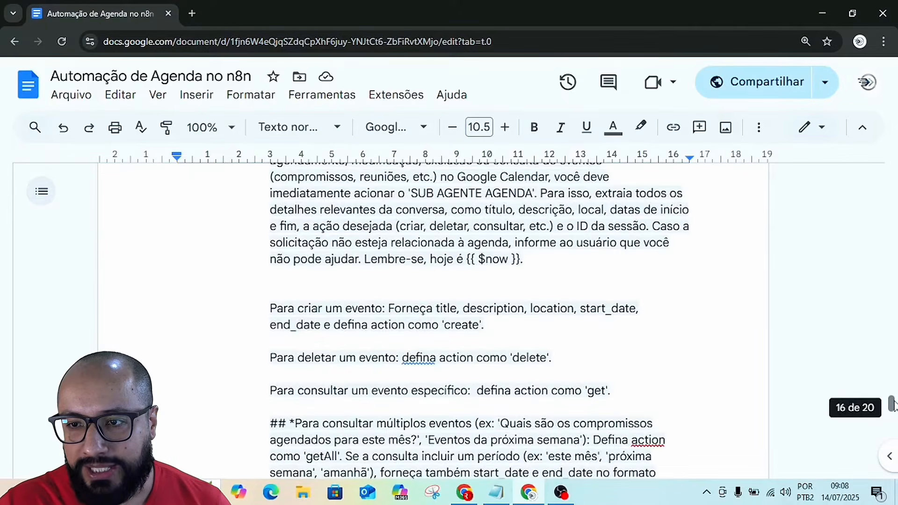
pyautogui.moveTo(892, 404); pyautogui.dragTo(892, 181)
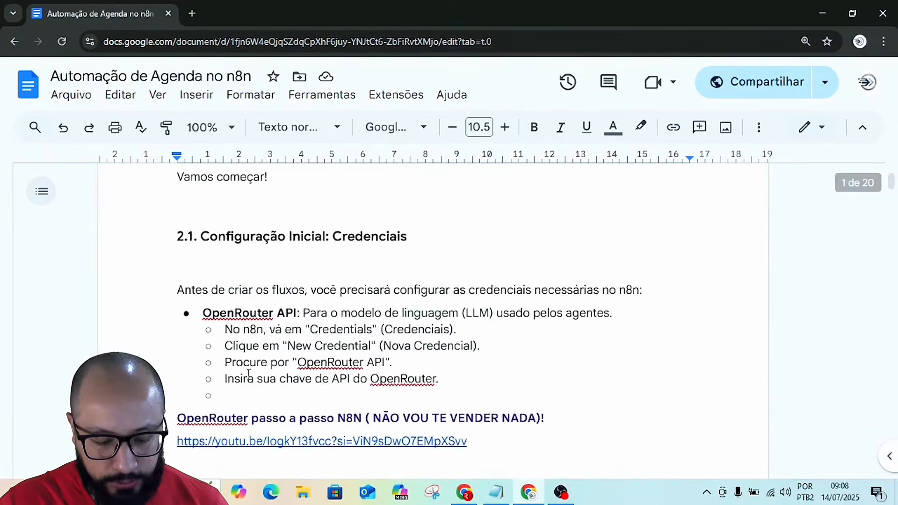
# Switch to n8n and create a new blank workflow from the workflows overview.
pyautogui.hotkey('alt', 'Tab')
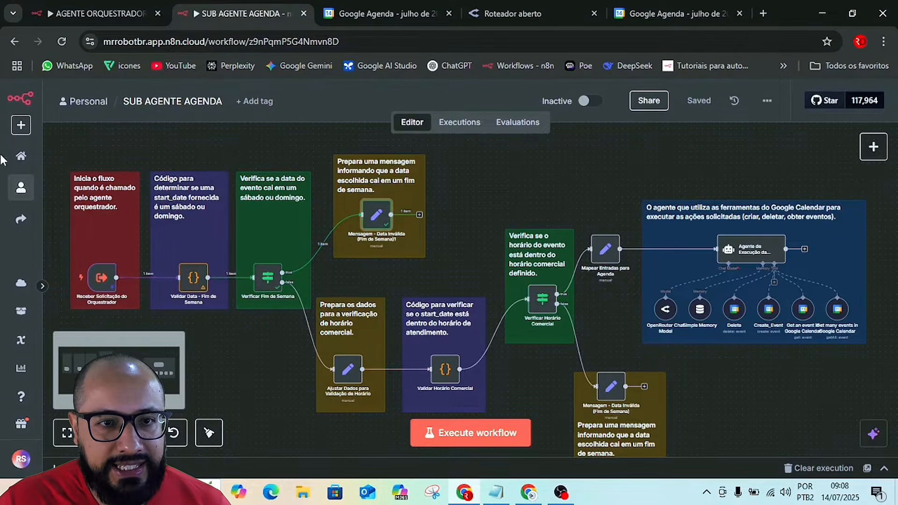
pyautogui.moveTo(207, 293)
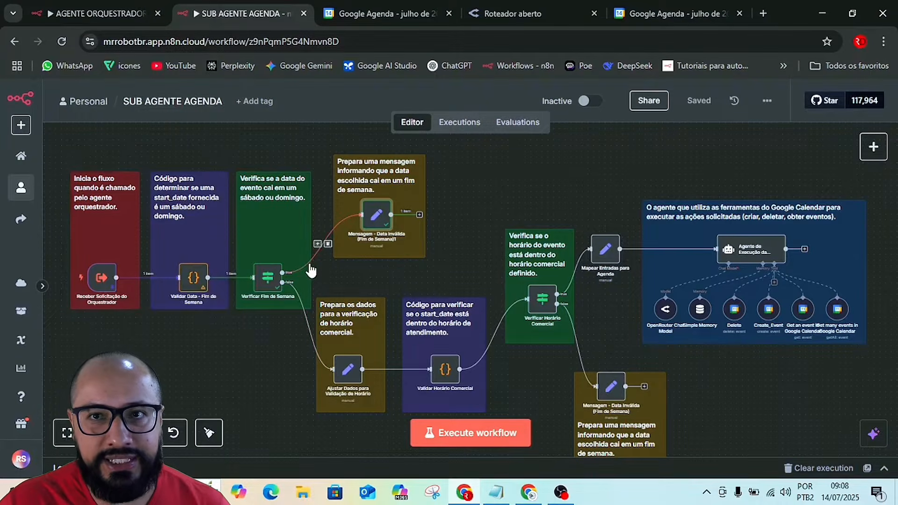
pyautogui.rightClick(21, 159)
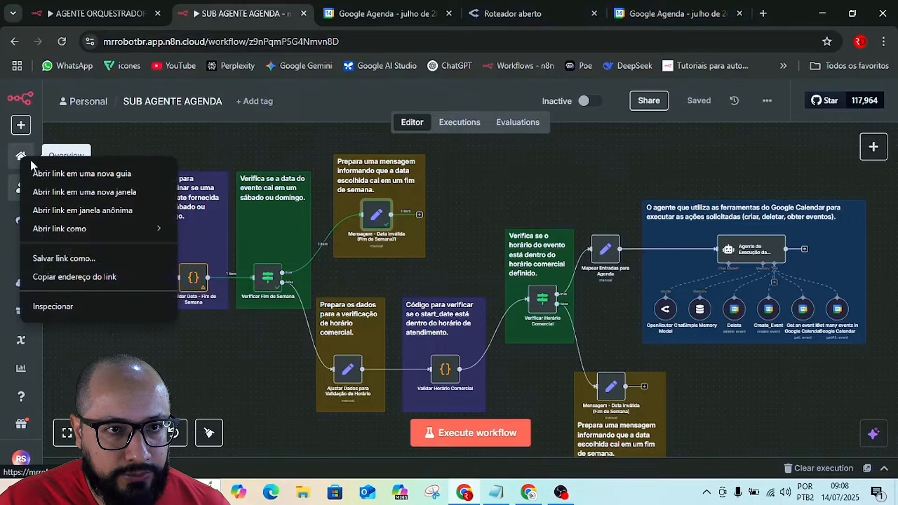
pyautogui.press('Escape')
pyautogui.click(21, 156)
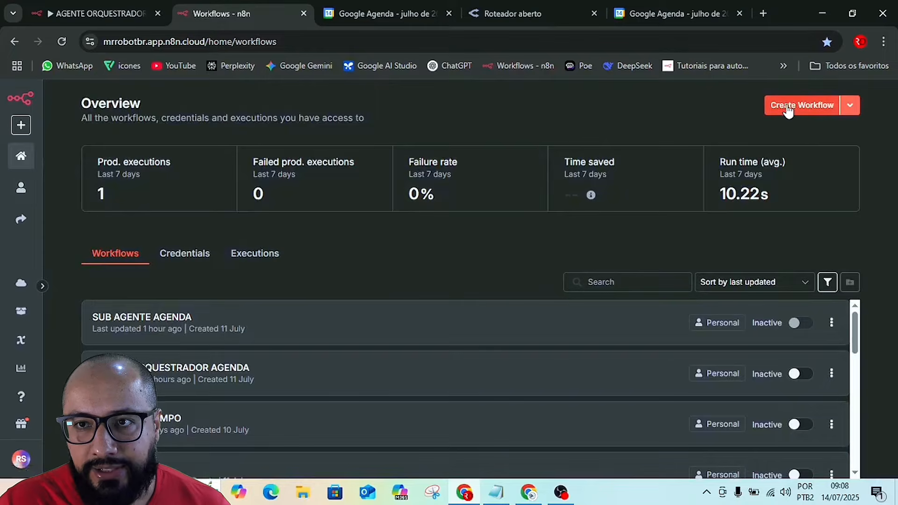
pyautogui.click(803, 108)
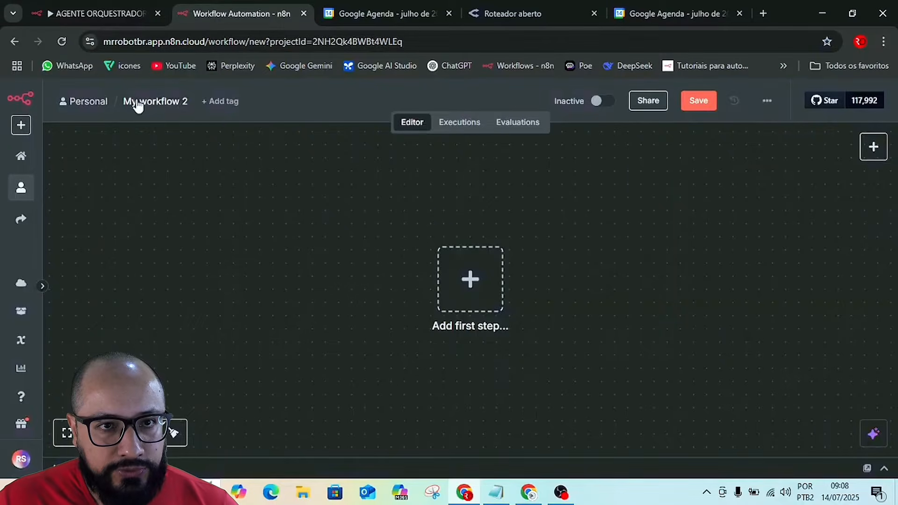
# Name the new workflow AULA SUB AGENTE AGENDA.
pyautogui.click(160, 100)
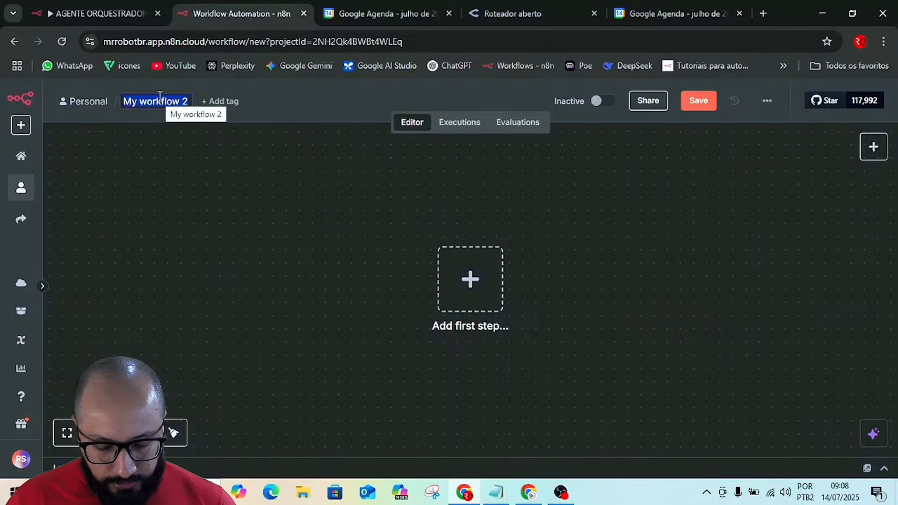
pyautogui.write('AULA')
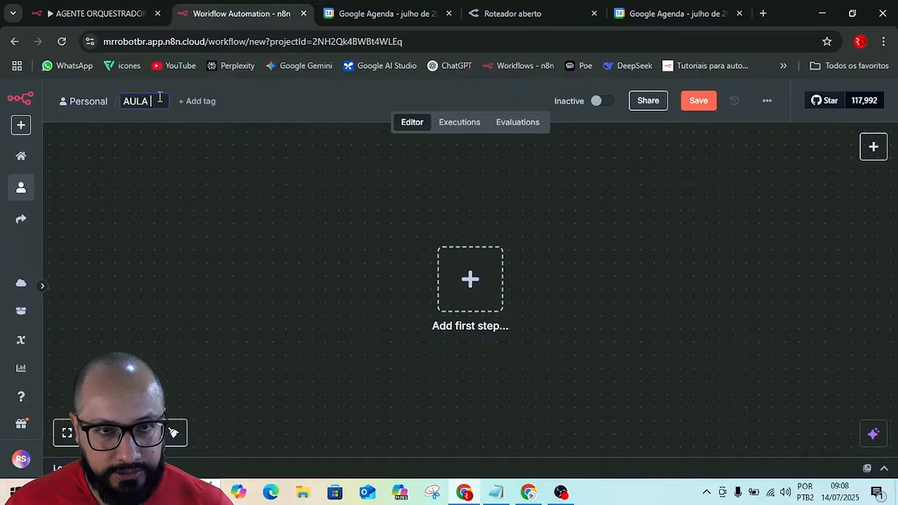
pyautogui.write(' AGEN')
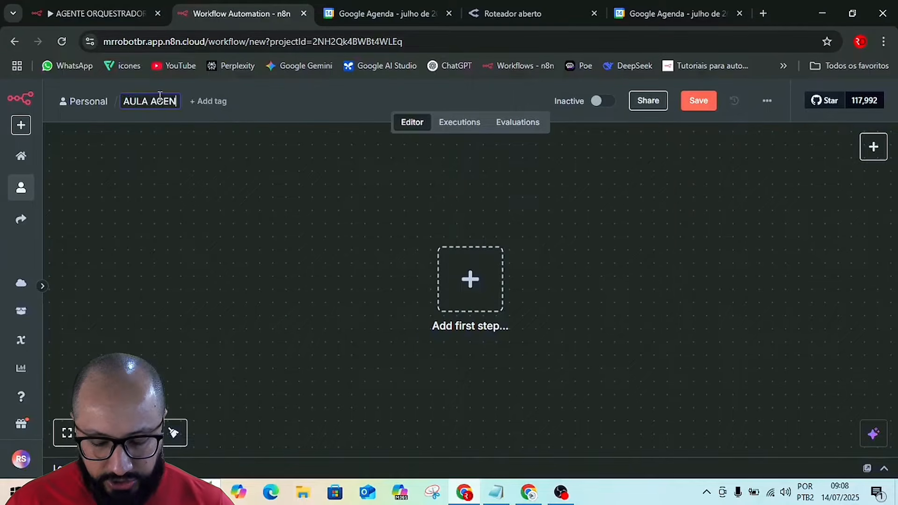
pyautogui.press('BackSpace')
pyautogui.press('BackSpace')
pyautogui.press('BackSpace')
pyautogui.press('BackSpace')
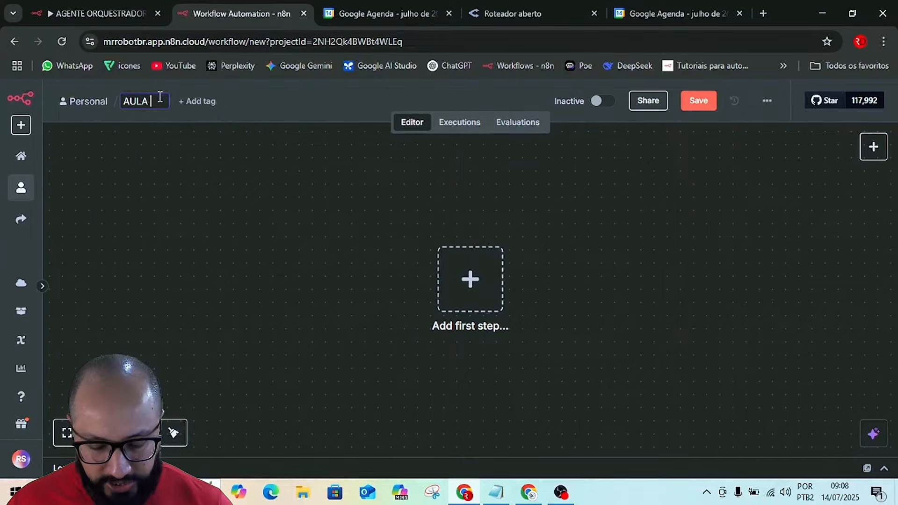
pyautogui.write('SUB AGEN')
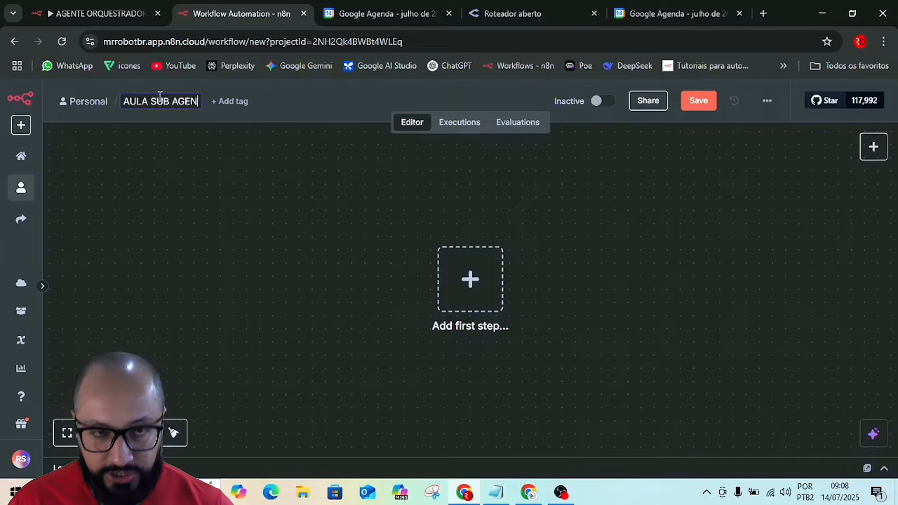
pyautogui.write('TE AGENDA')
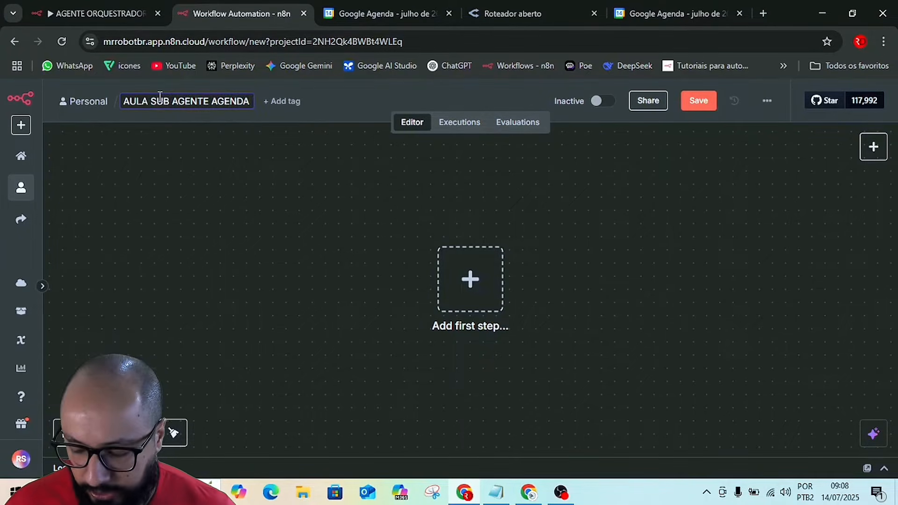
pyautogui.press('Return')
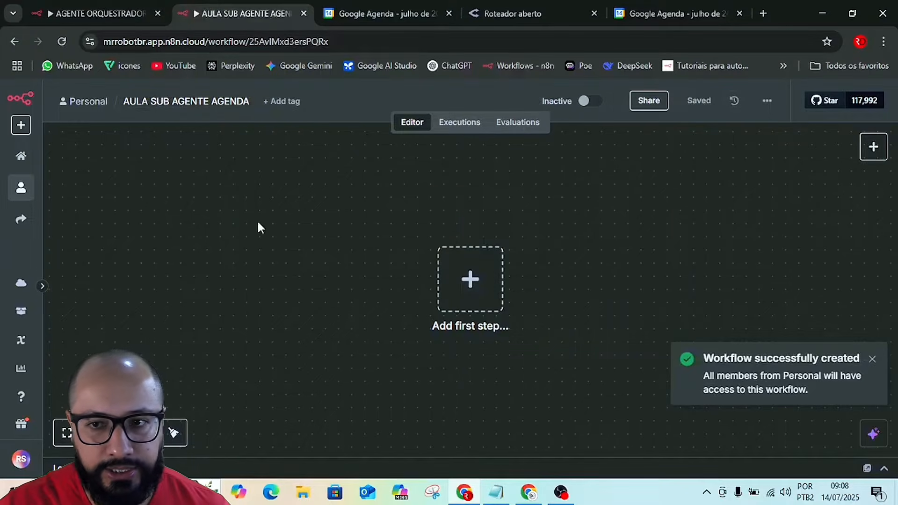
# Add a When Executed by Another Workflow trigger as the first step and save the workflow.
pyautogui.click(464, 282)
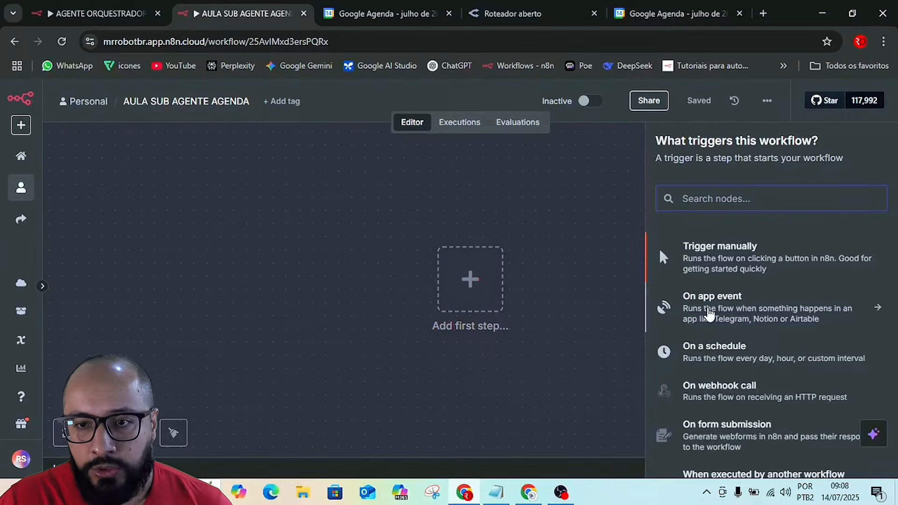
pyautogui.scroll(-2, 754, 348)
pyautogui.scroll(-1, 754, 347)
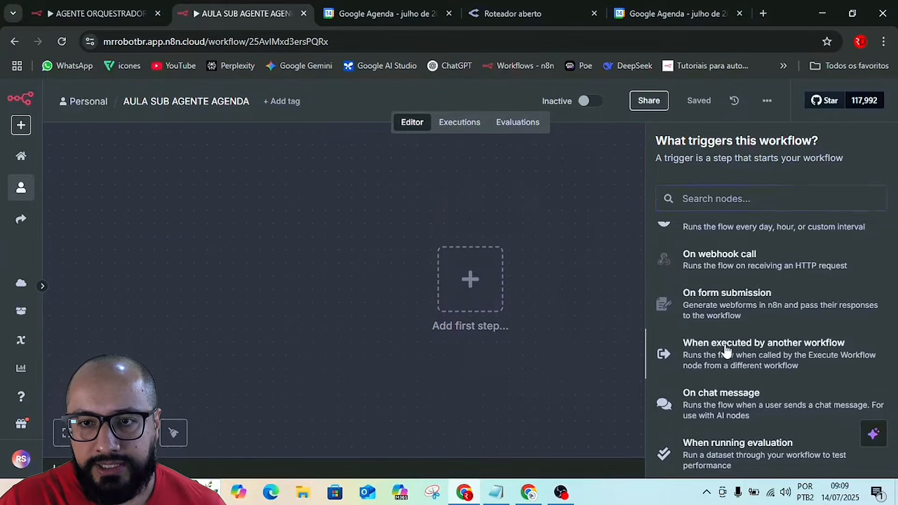
pyautogui.click(728, 354)
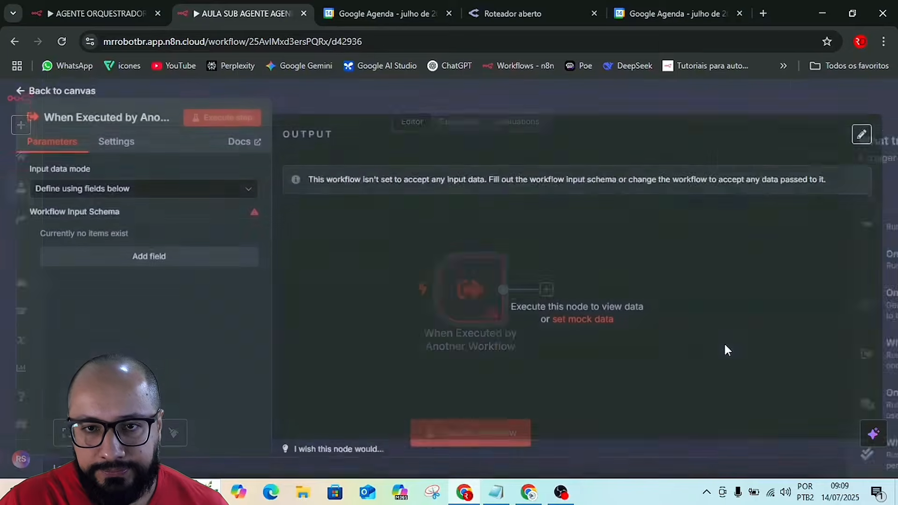
pyautogui.click(507, 97)
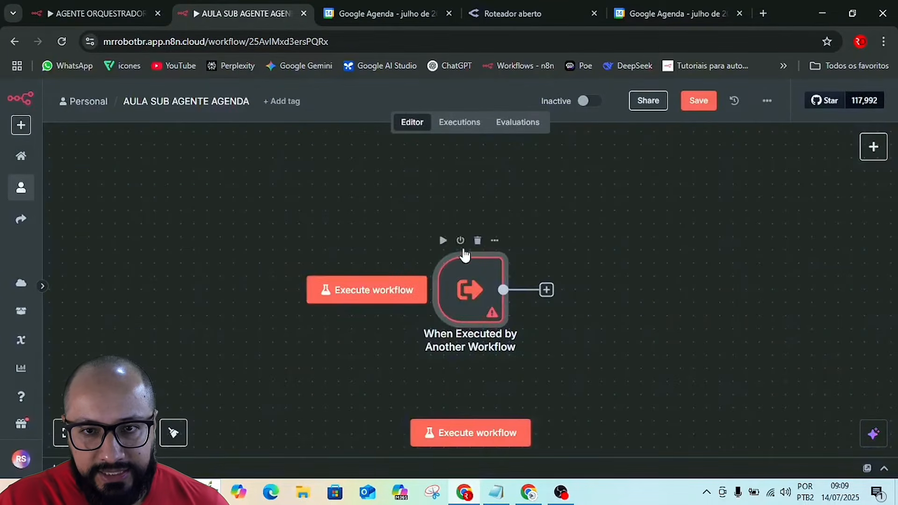
pyautogui.scroll(-2, 614, 235)
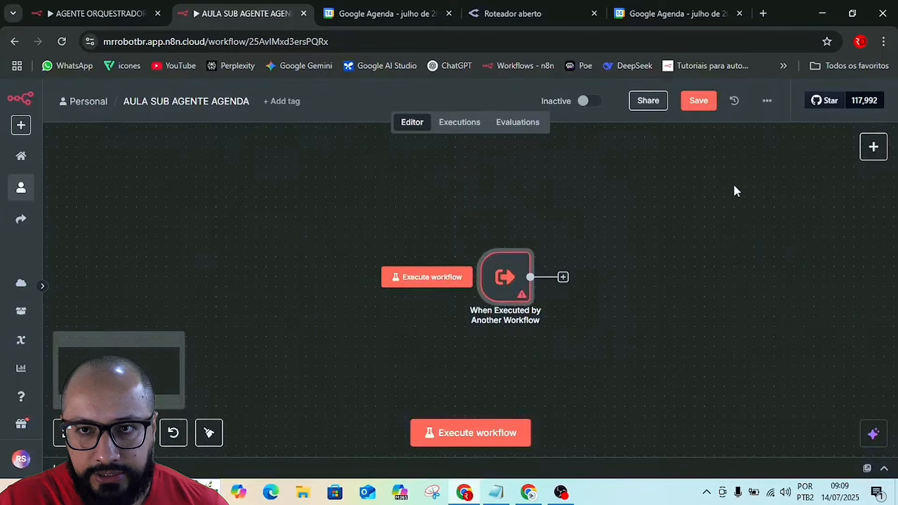
pyautogui.click(694, 107)
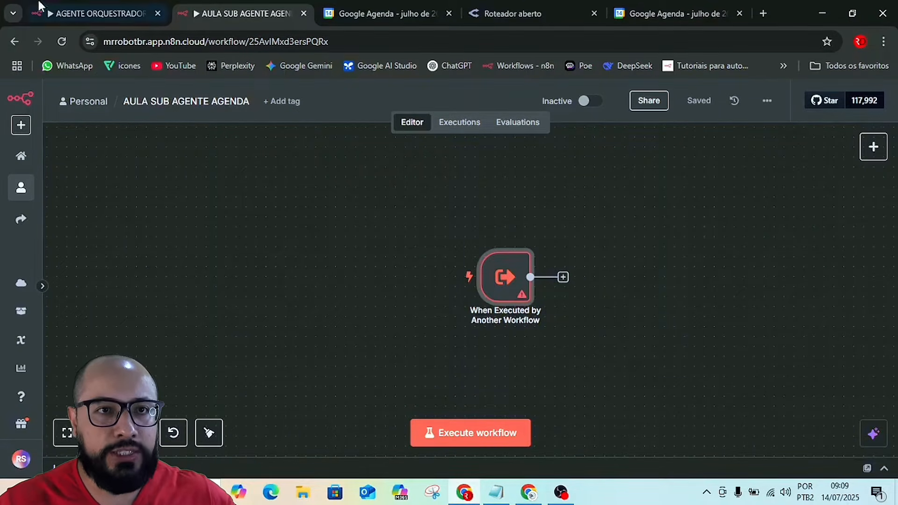
# Look at the AGENTE ORQUESTRADOR workflow that calls the sub-agent and return to AULA SUB AGENTE AGENDA.
pyautogui.click(89, 11)
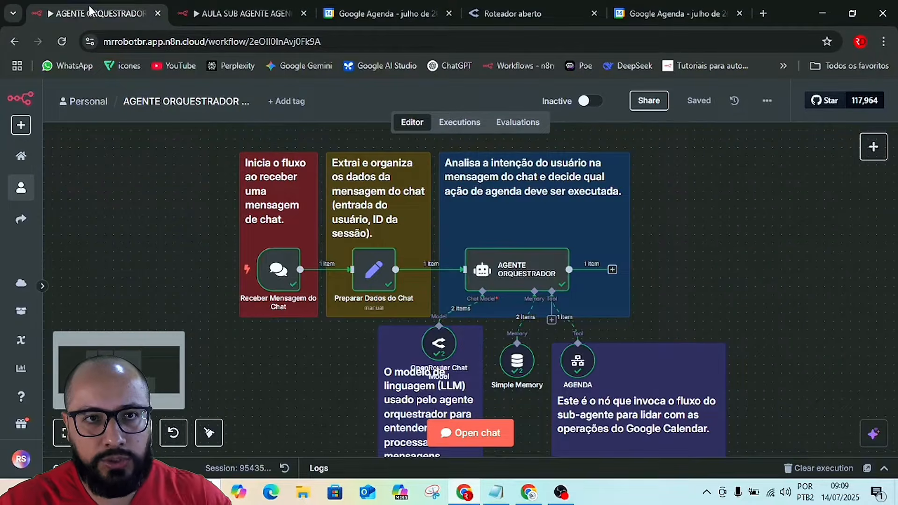
pyautogui.click(249, 12)
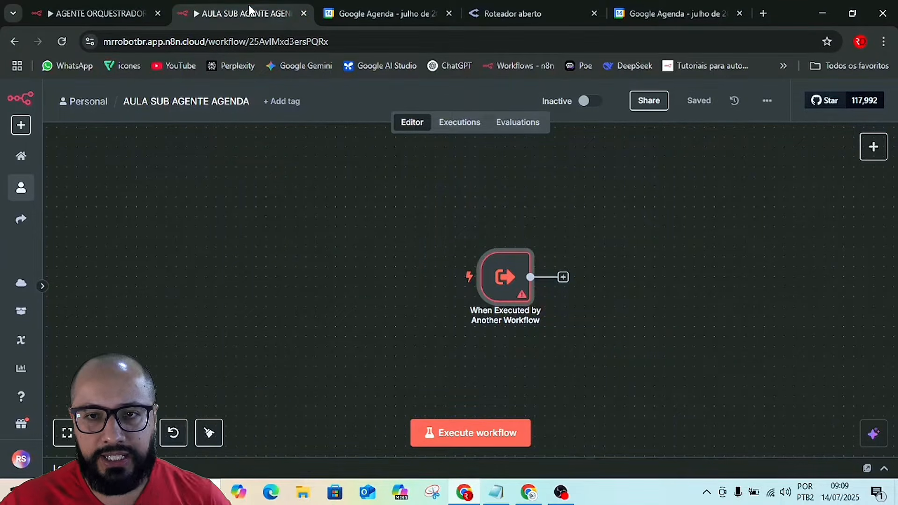
pyautogui.moveTo(421, 281)
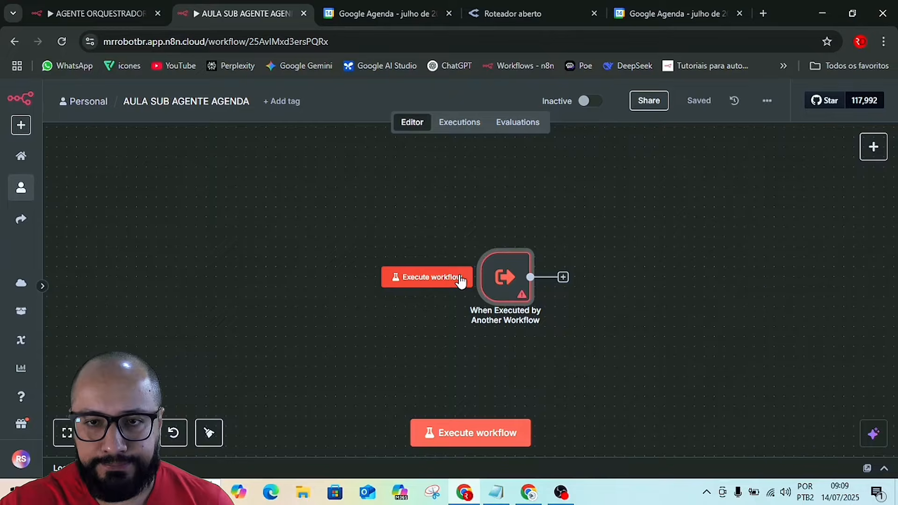
# Add an Edit Fields (Set) node after the When Executed by Another Workflow trigger and save the workflow.
pyautogui.moveTo(761, 280); pyautogui.dragTo(562, 277)
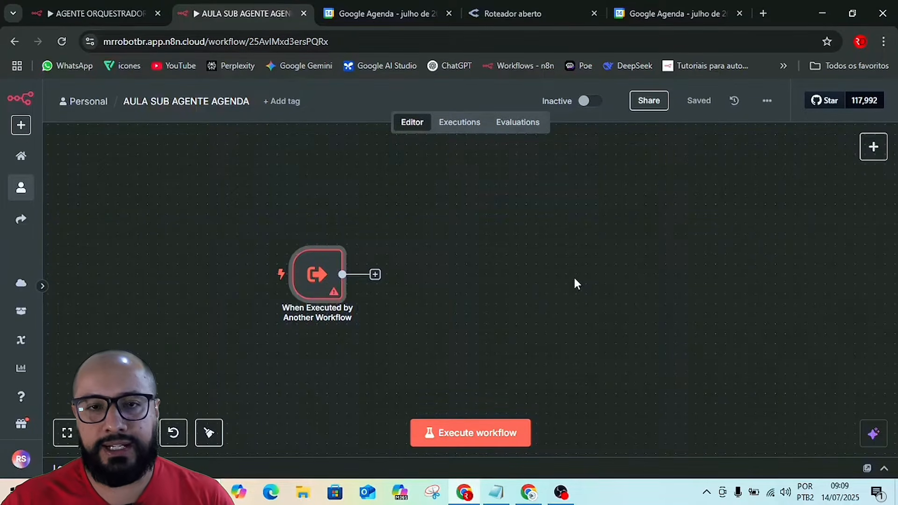
pyautogui.click(375, 275)
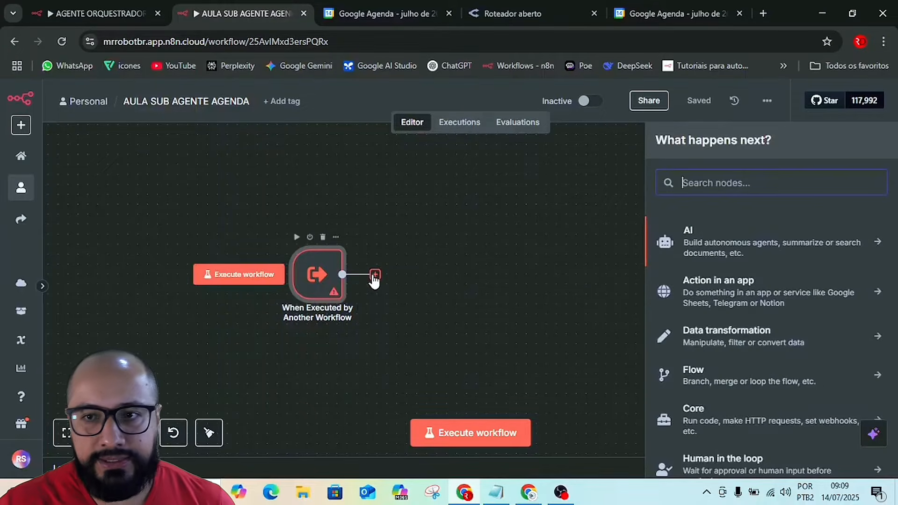
pyautogui.click(730, 340)
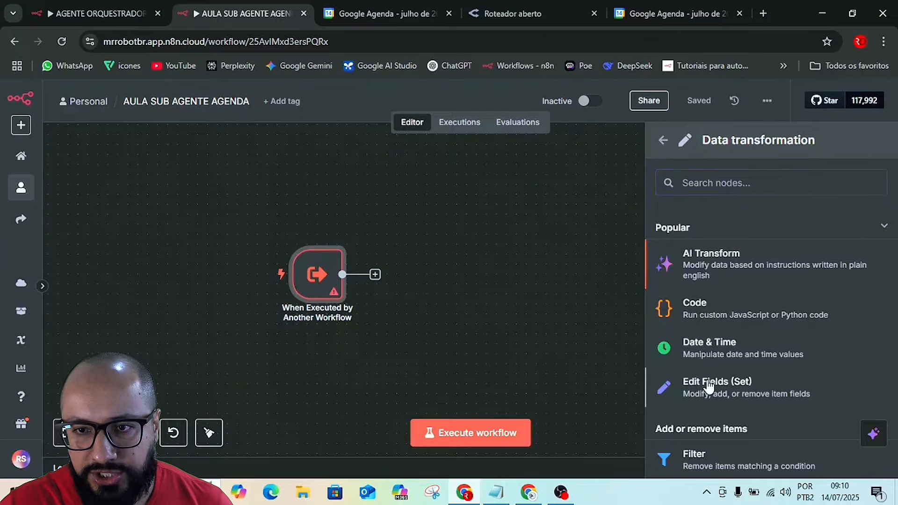
pyautogui.click(709, 387)
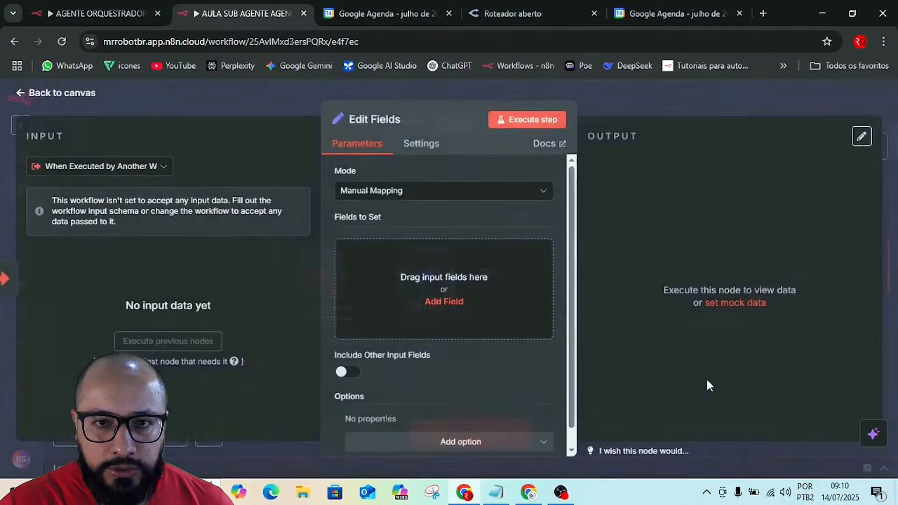
pyautogui.click(622, 102)
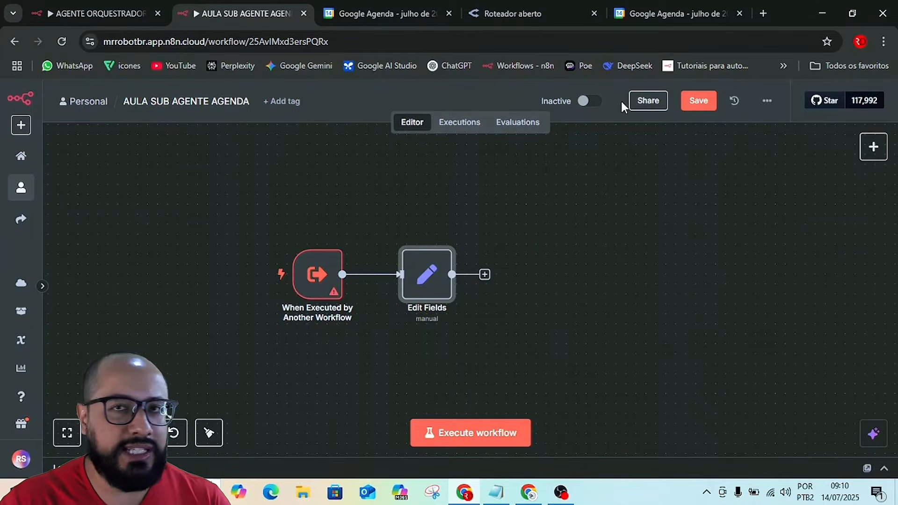
pyautogui.click(694, 106)
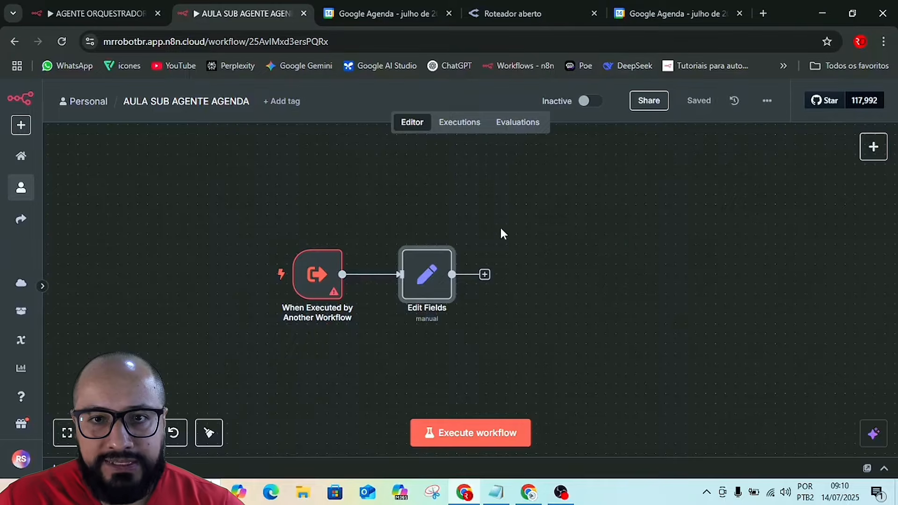
# Add an AI Agent node after Edit Fields and return to the canvas.
pyautogui.click(485, 275)
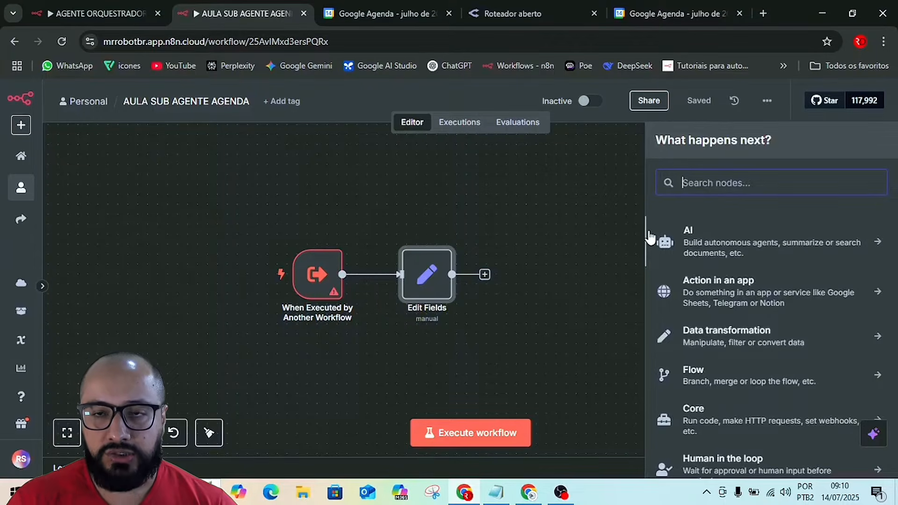
pyautogui.click(695, 242)
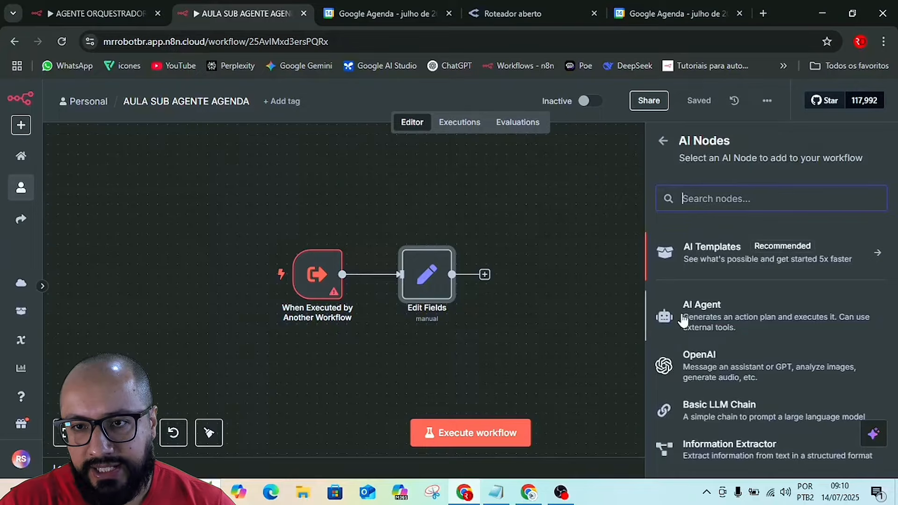
pyautogui.click(720, 320)
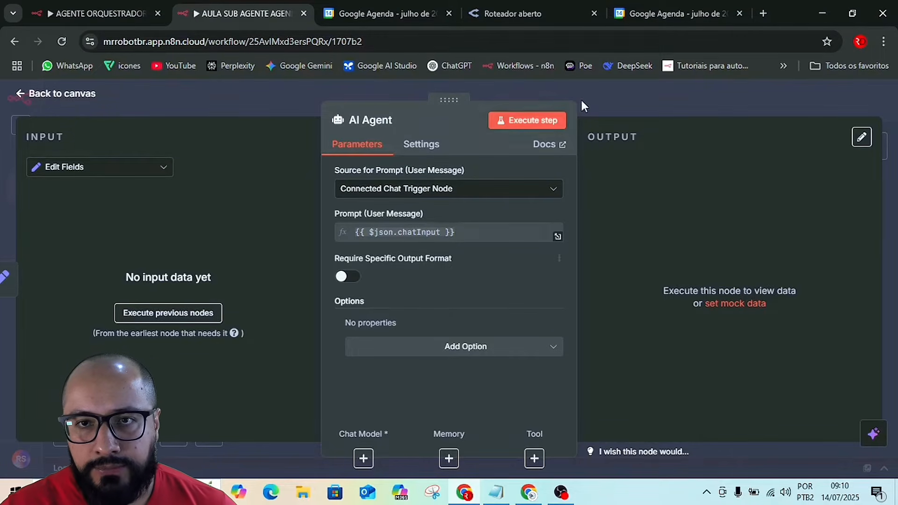
pyautogui.click(619, 96)
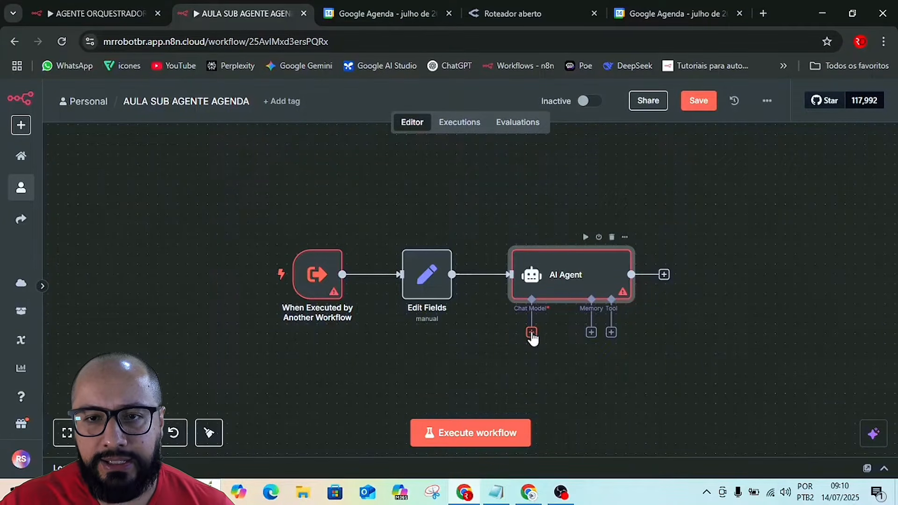
# Try an OpenAI Chat Model as the AI Agent's chat model and remove that node again.
pyautogui.click(532, 334)
pyautogui.scroll(-4, 767, 377)
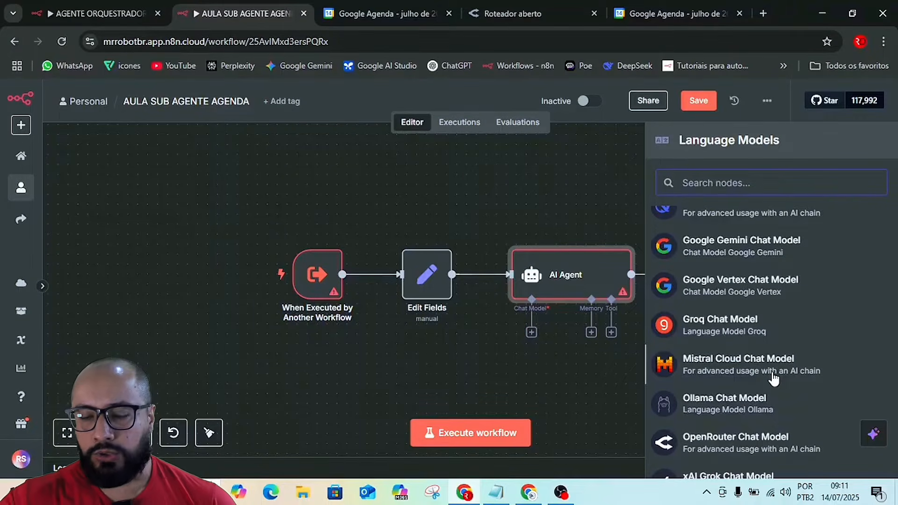
pyautogui.scroll(-2, 772, 377)
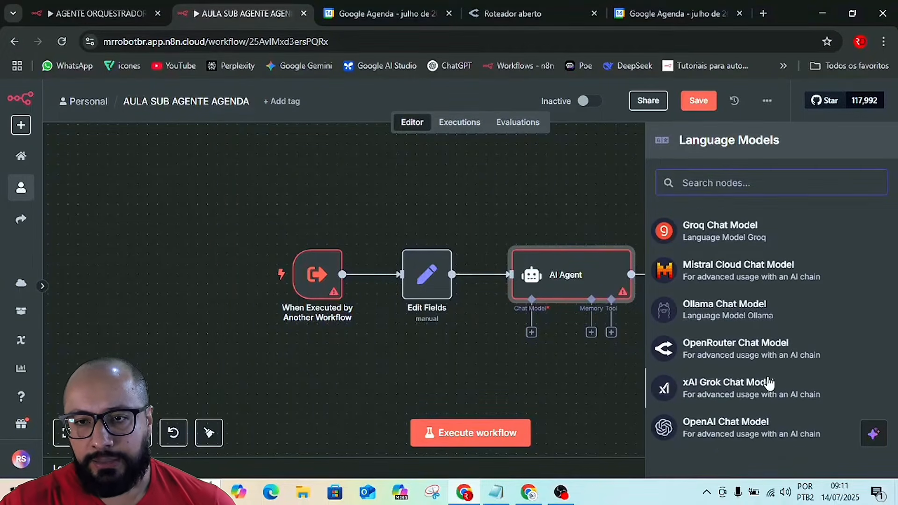
pyautogui.click(714, 427)
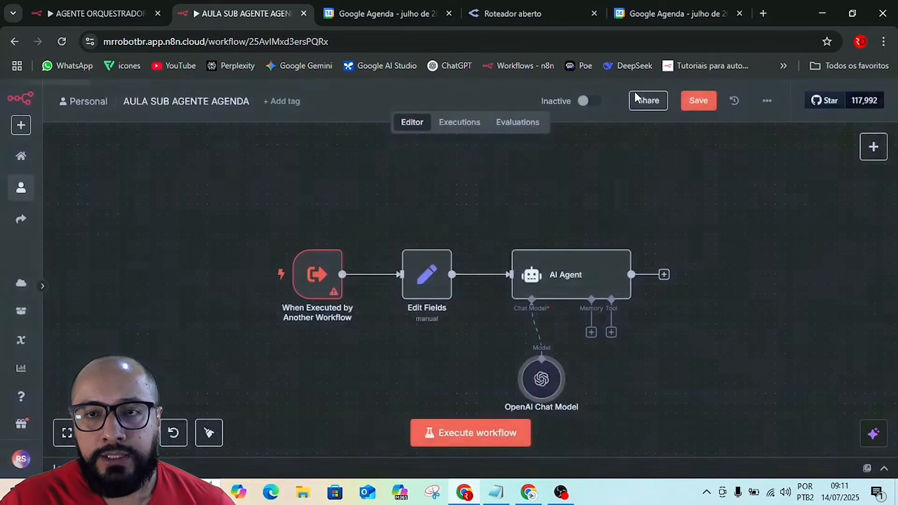
pyautogui.click(635, 92)
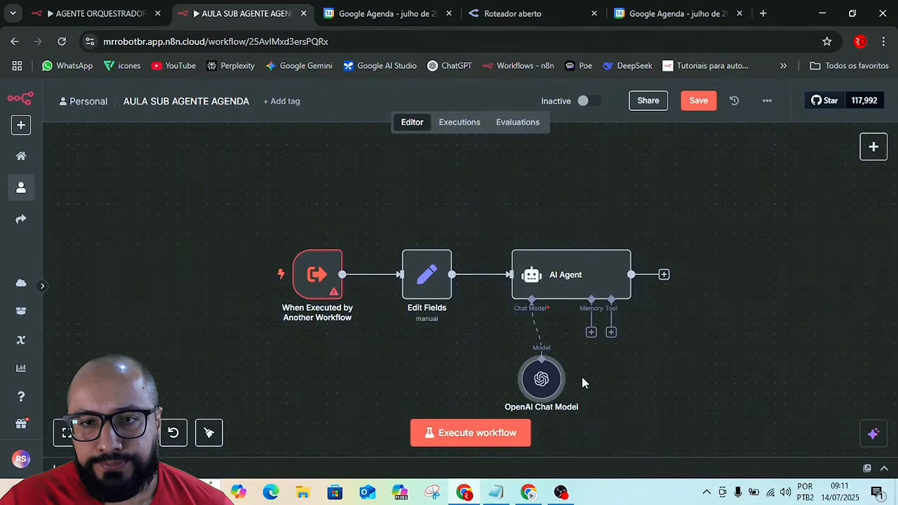
pyautogui.click(540, 349)
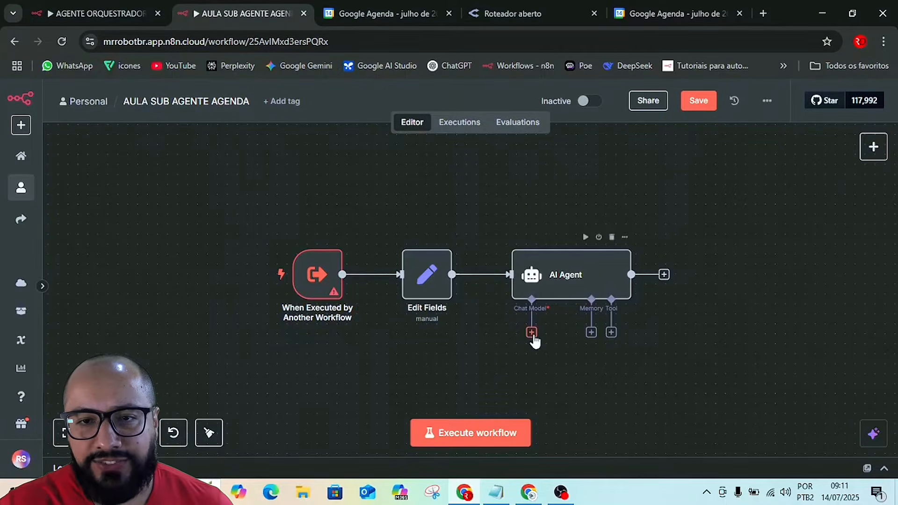
# Attach an OpenRouter Chat Model to the AI Agent and browse the models it offers, keeping openai/gpt-4.1-mini.
pyautogui.click(531, 332)
pyautogui.scroll(-5, 730, 381)
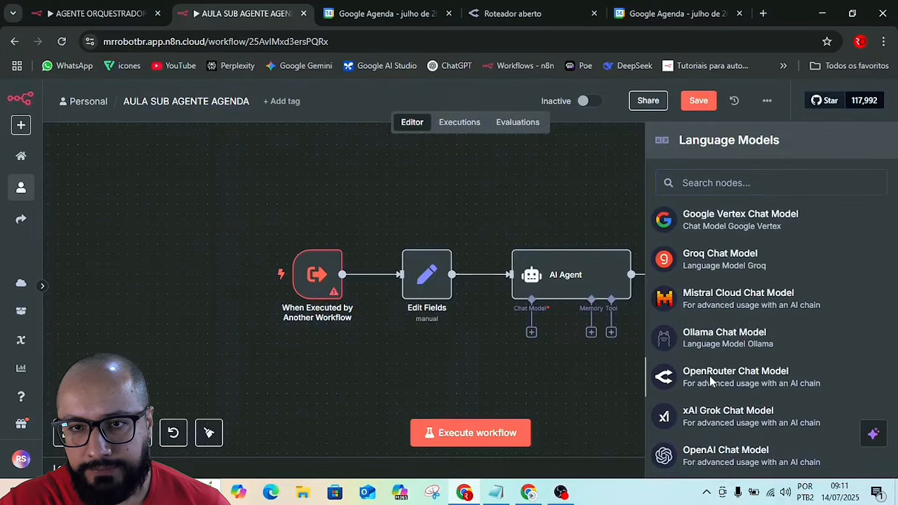
pyautogui.click(709, 375)
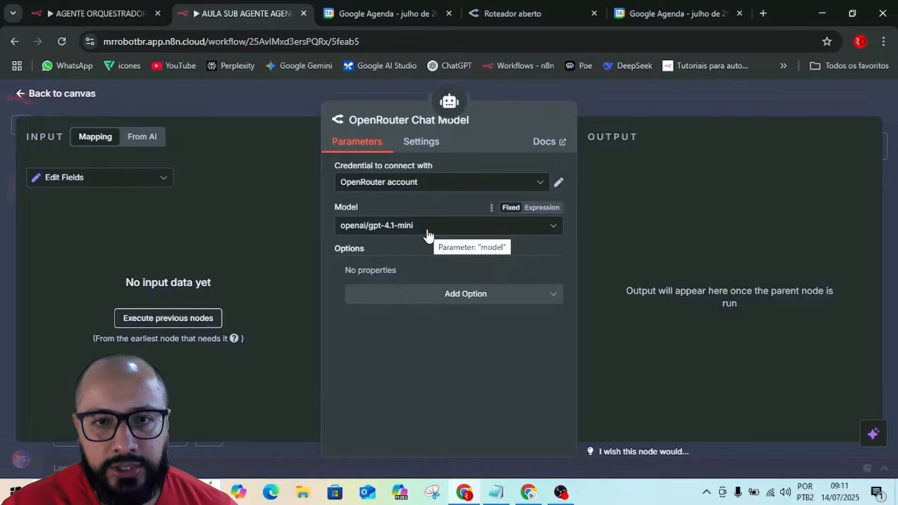
pyautogui.click(429, 234)
pyautogui.scroll(-2, 435, 264)
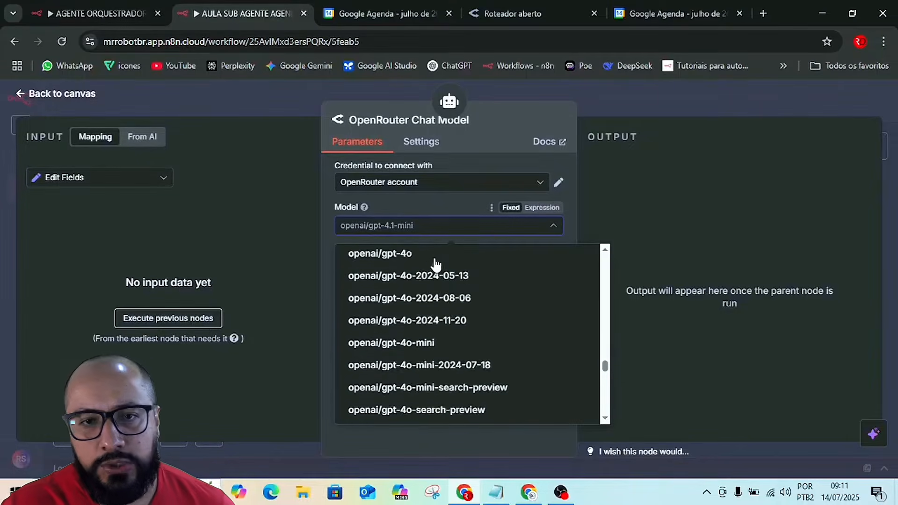
pyautogui.scroll(-2, 436, 263)
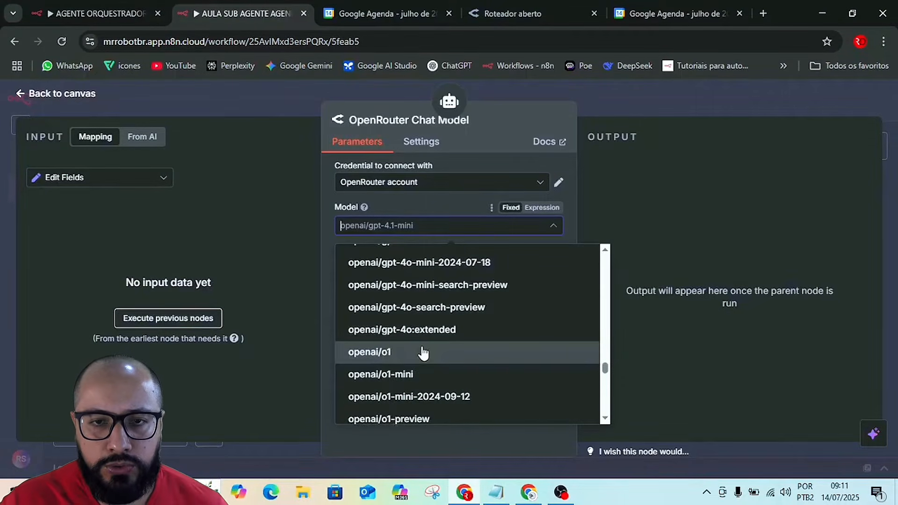
pyautogui.scroll(-3, 425, 355)
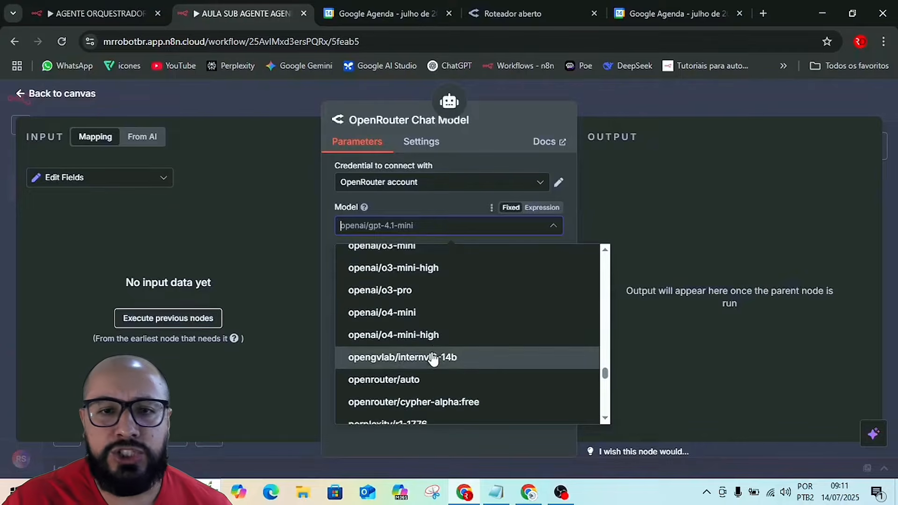
pyautogui.scroll(-2, 433, 358)
pyautogui.scroll(8, 435, 356)
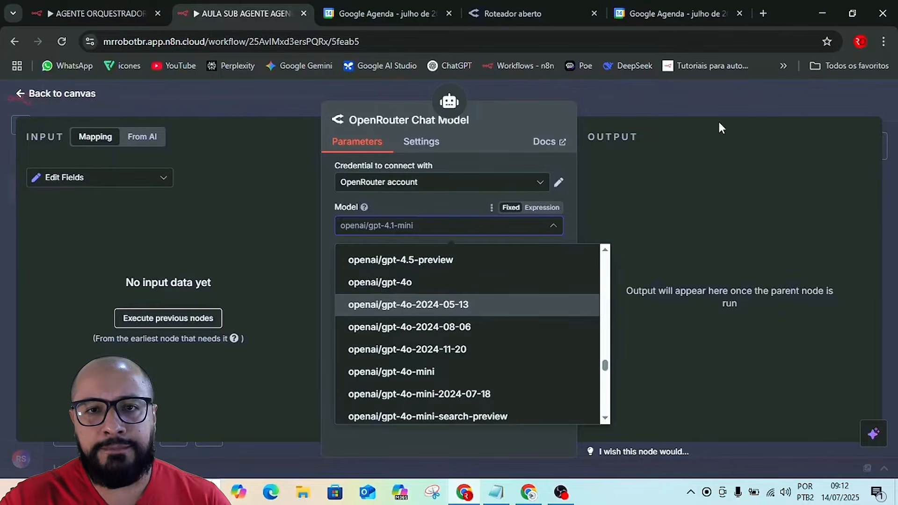
# Open a new OpenRouter credential form, read the n8n docs on generating its API key, and close the form without saving.
pyautogui.click(382, 185)
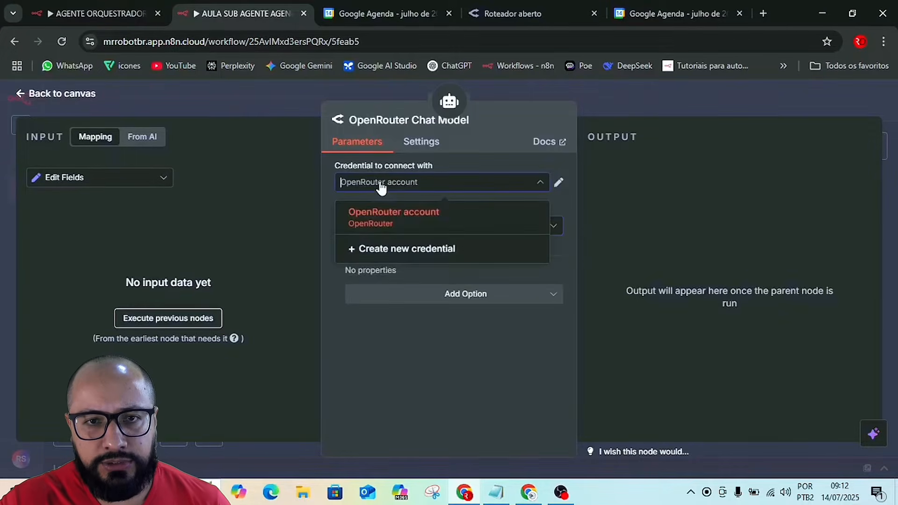
pyautogui.click(389, 254)
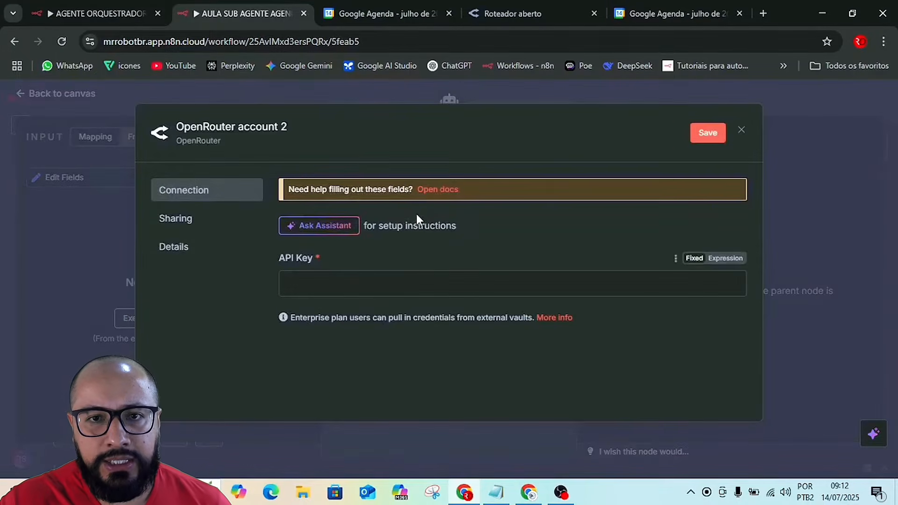
pyautogui.click(432, 189)
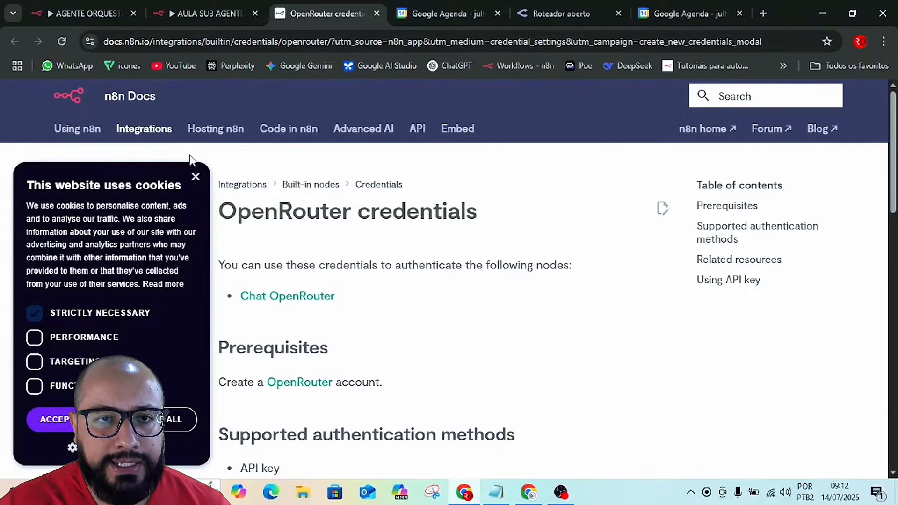
pyautogui.click(196, 177)
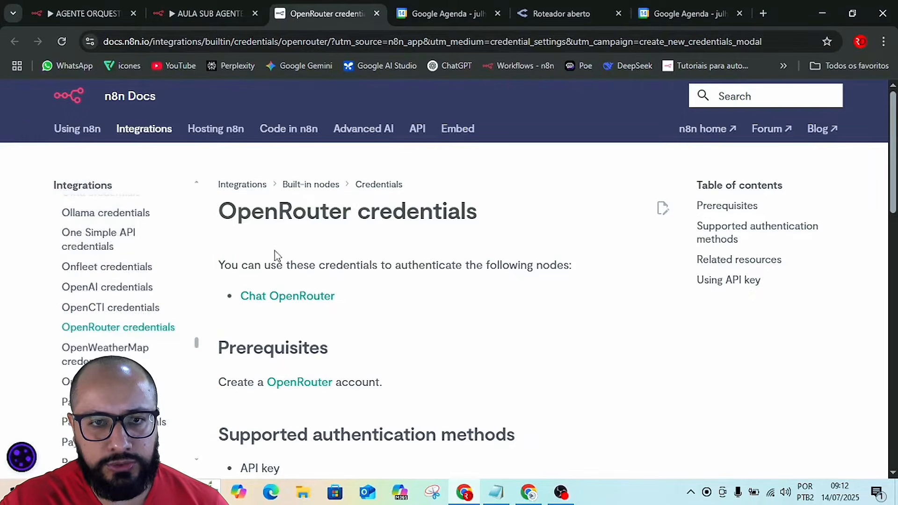
pyautogui.scroll(-5, 374, 356)
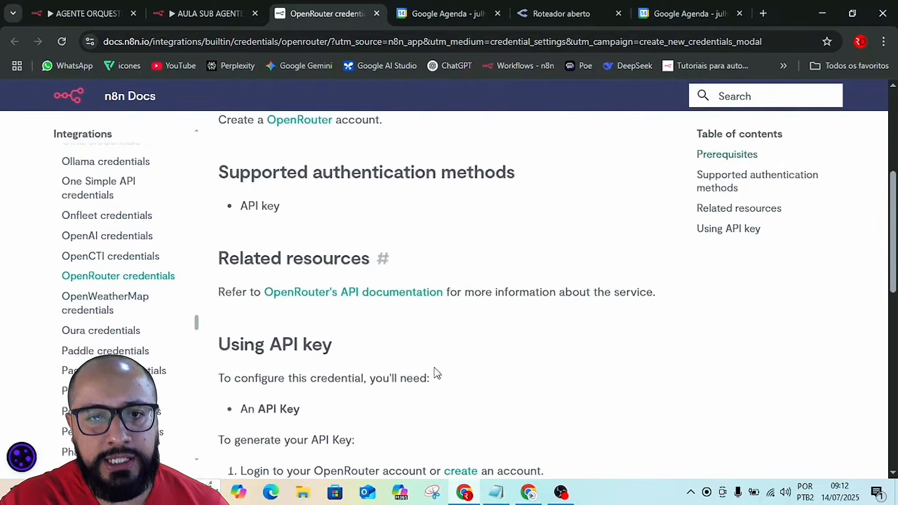
pyautogui.scroll(-4, 388, 358)
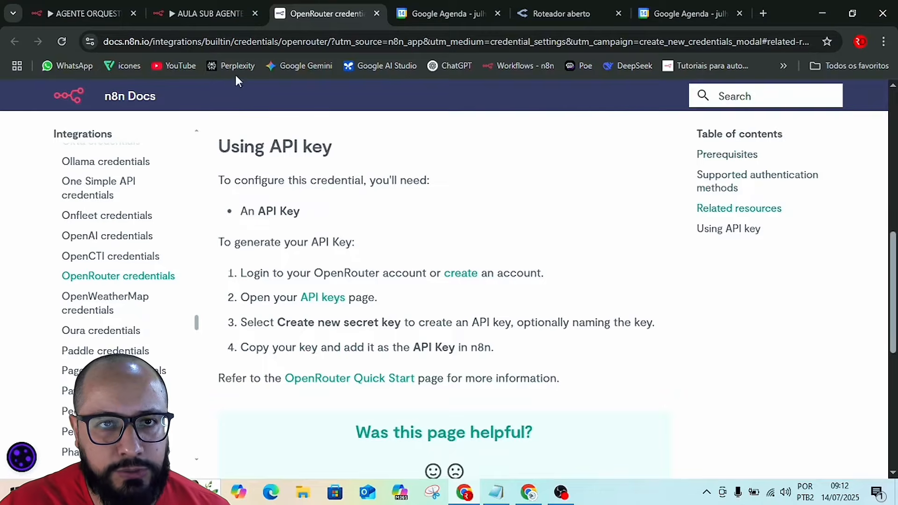
pyautogui.click(198, 13)
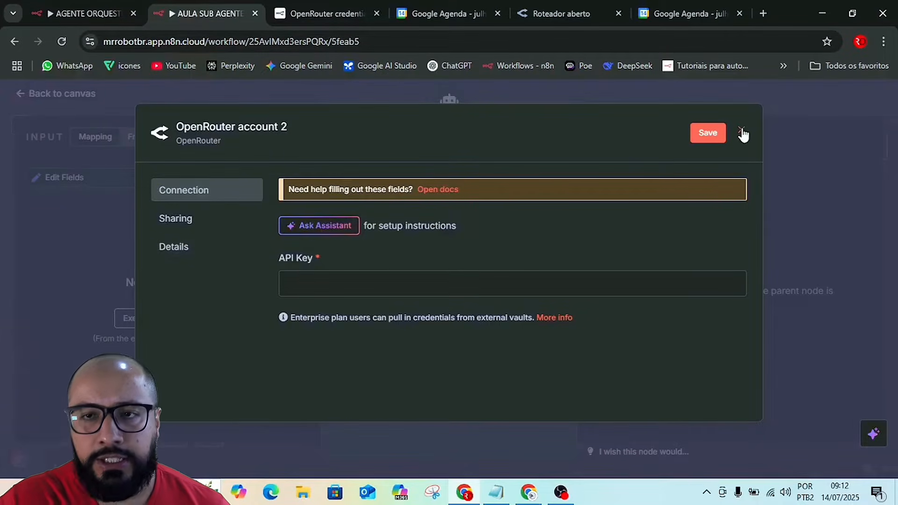
pyautogui.click(741, 130)
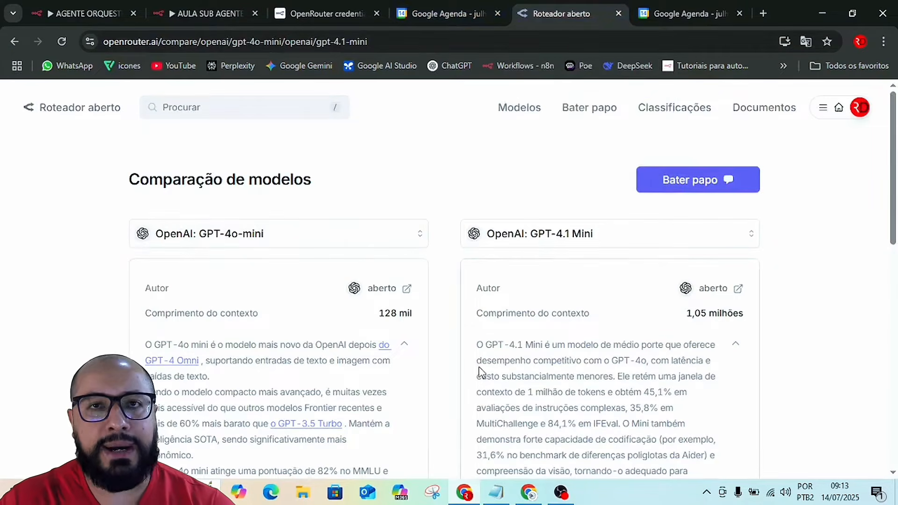
# On the OpenRouter comparison page, examine context length, prices and endpoint features of GPT-4o-mini against GPT-4.1 Mini.
pyautogui.scroll(-2, 440, 346)
pyautogui.scroll(-2, 421, 342)
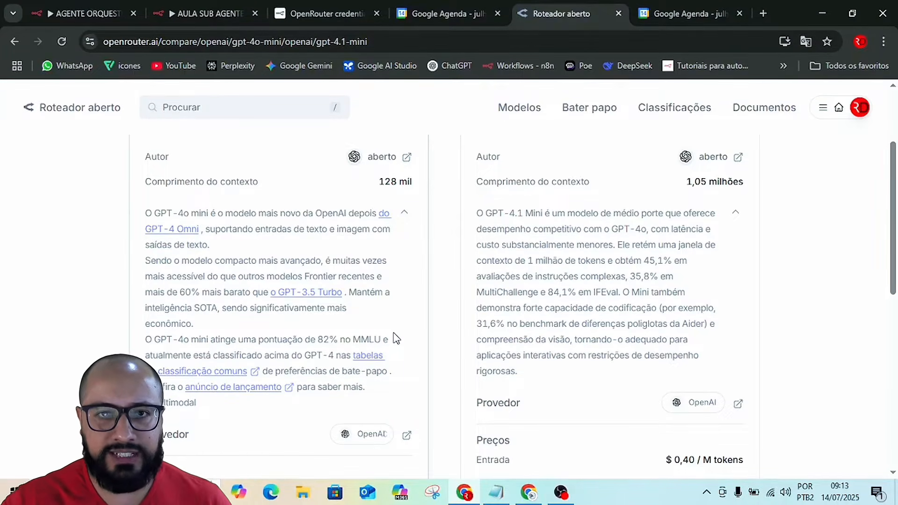
pyautogui.scroll(4, 397, 338)
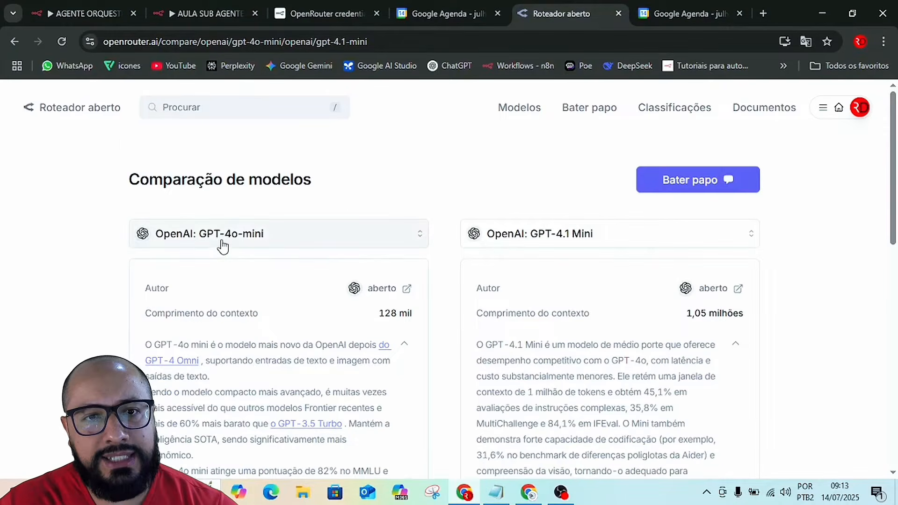
pyautogui.scroll(-2, 244, 280)
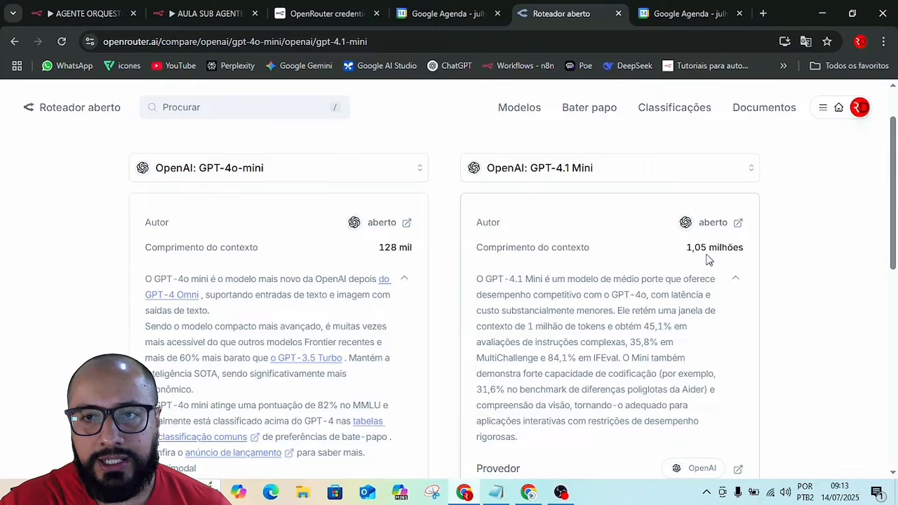
pyautogui.scroll(-1, 553, 295)
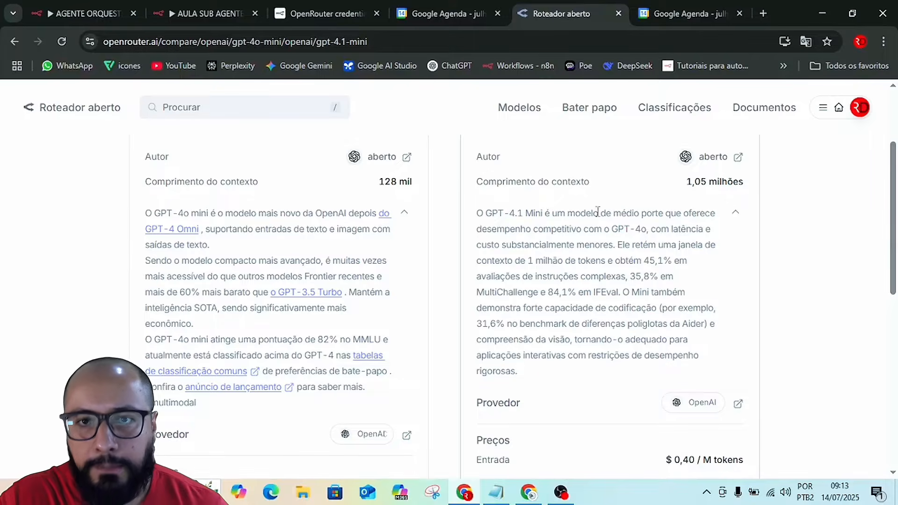
pyautogui.scroll(-3, 614, 290)
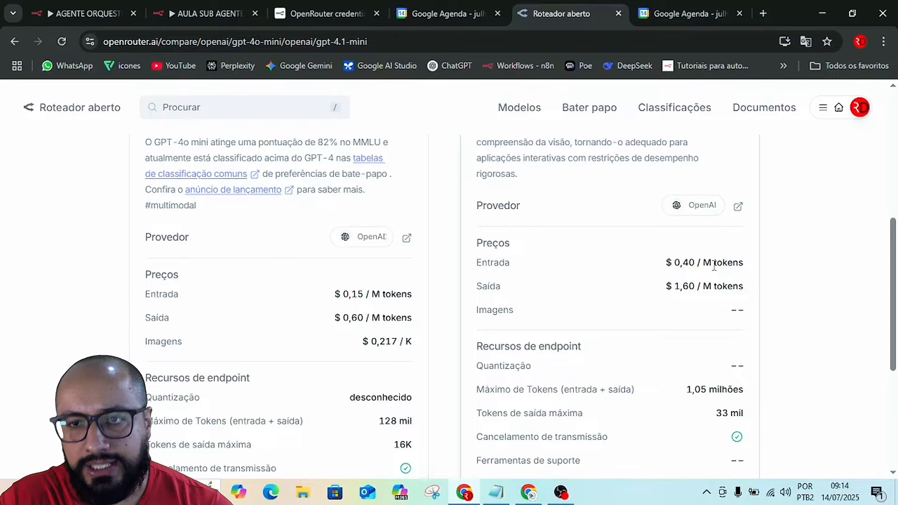
pyautogui.scroll(-3, 622, 348)
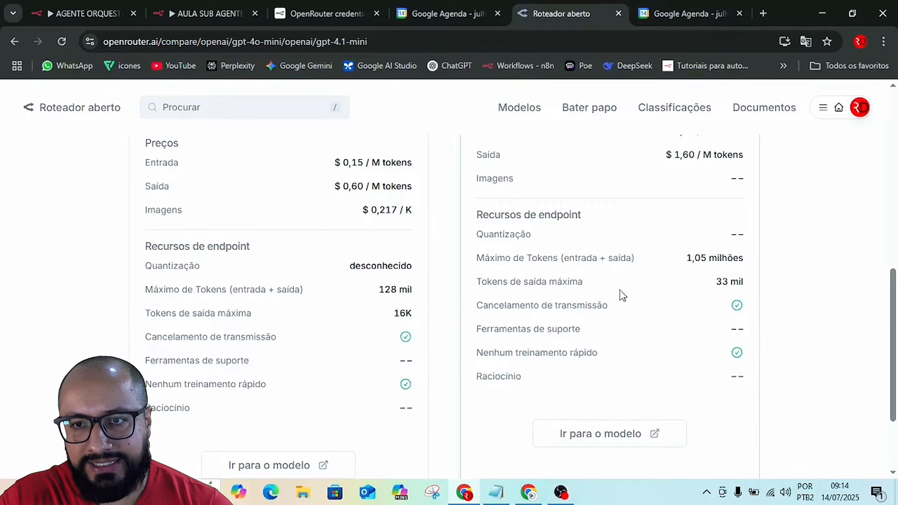
# Compare the maximum output tokens of GPT-4.1 Mini and GPT-4o-mini on the OpenRouter comparison page.
pyautogui.moveTo(714, 282); pyautogui.dragTo(750, 288)
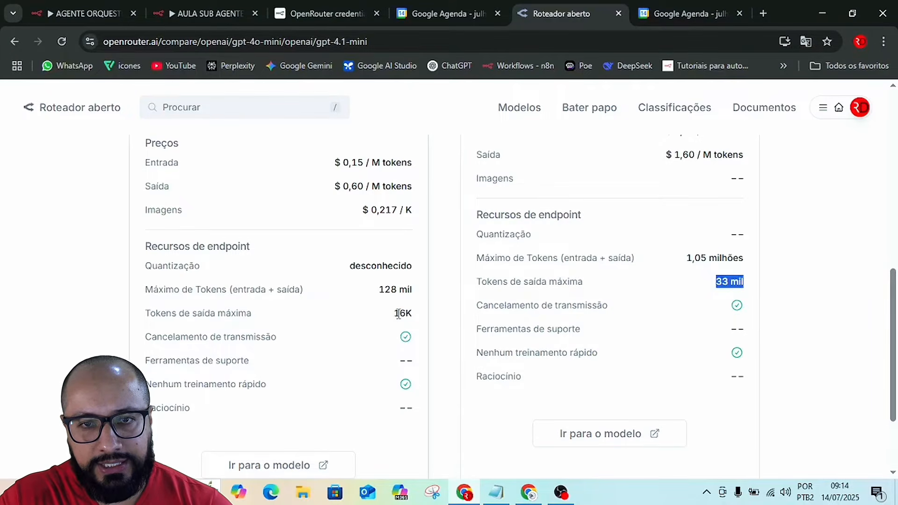
pyautogui.moveTo(393, 314); pyautogui.dragTo(415, 317)
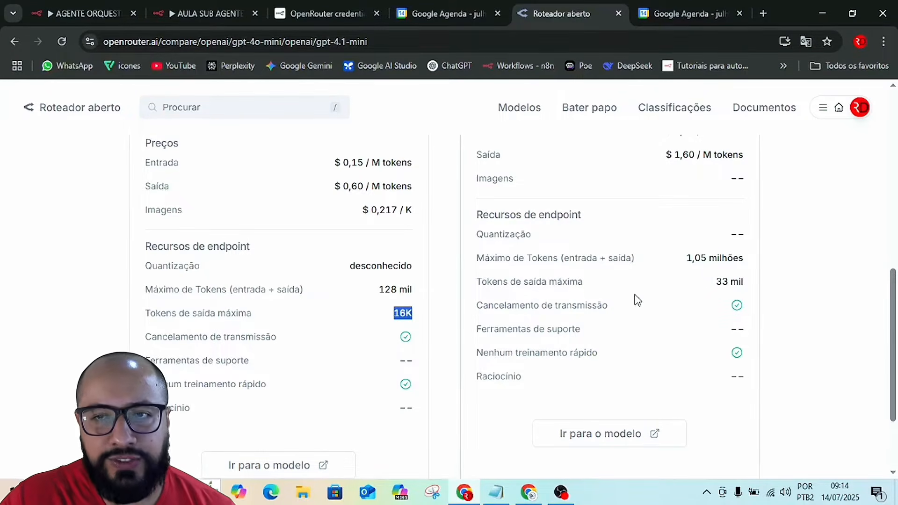
pyautogui.scroll(4, 585, 302)
pyautogui.scroll(4, 585, 301)
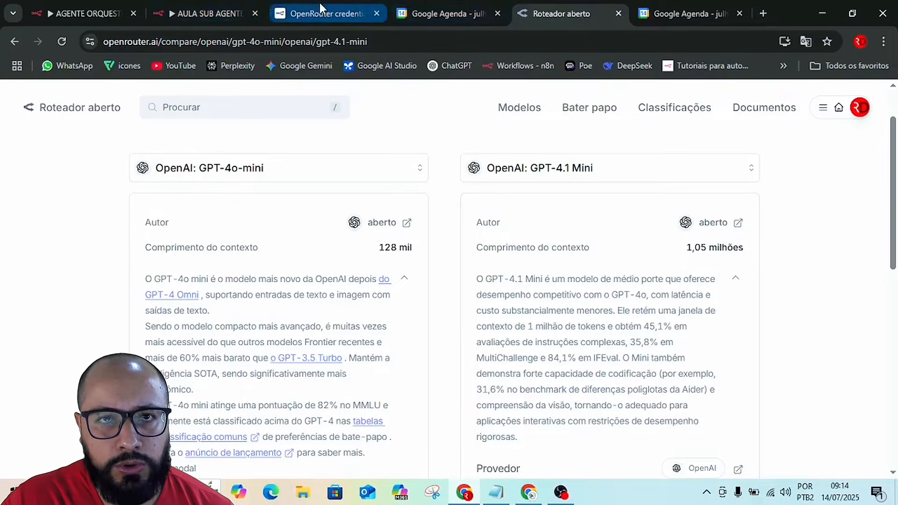
# Return to the AULA SUB AGENTE AGENDA workflow and remove the OpenRouter Chat Model from the AI Agent.
pyautogui.moveTo(307, 6)
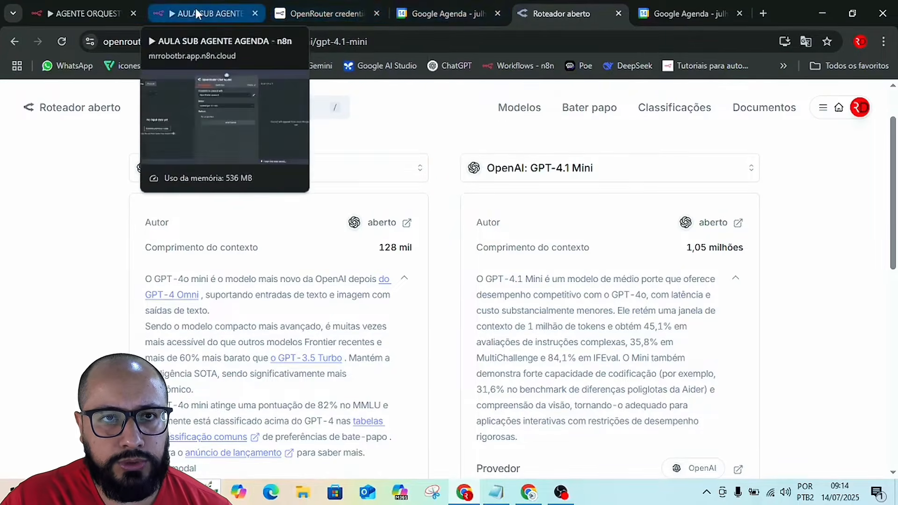
pyautogui.click(195, 8)
pyautogui.click(600, 100)
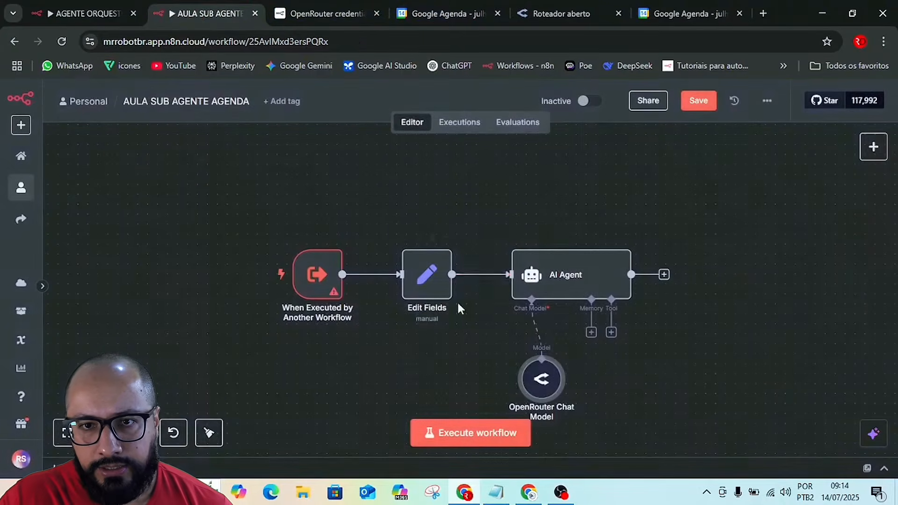
pyautogui.moveTo(541, 367)
pyautogui.click(543, 348)
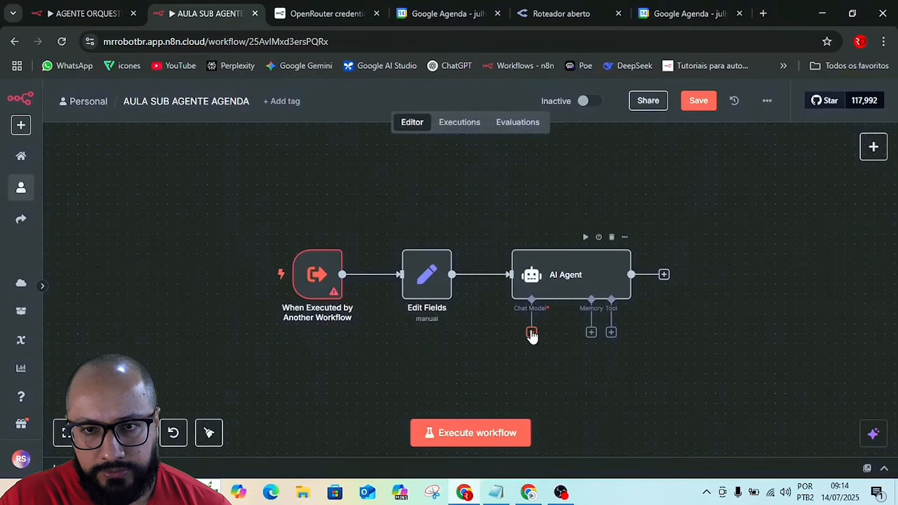
# Try a Google Gemini Chat Model with models/gemini-2.5-flash on the AI Agent and remove that node again.
pyautogui.click(532, 332)
pyautogui.scroll(-4, 692, 350)
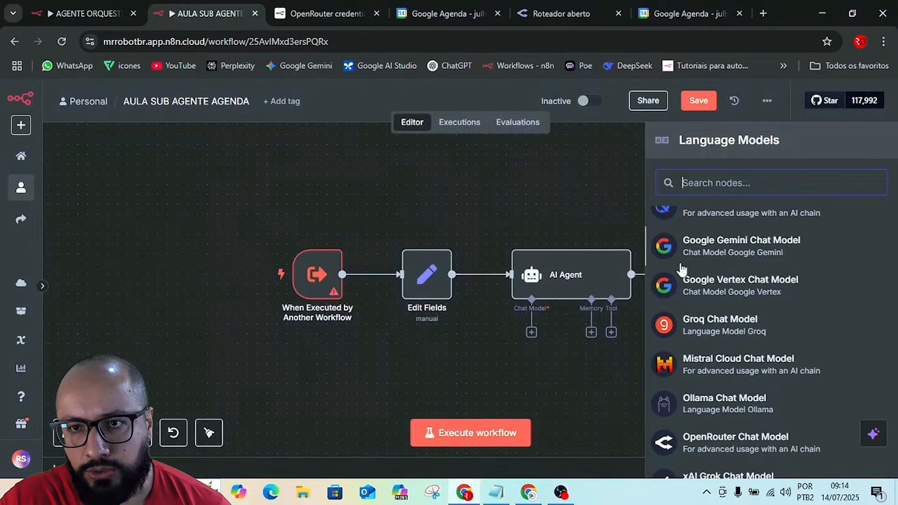
pyautogui.click(761, 250)
pyautogui.click(433, 228)
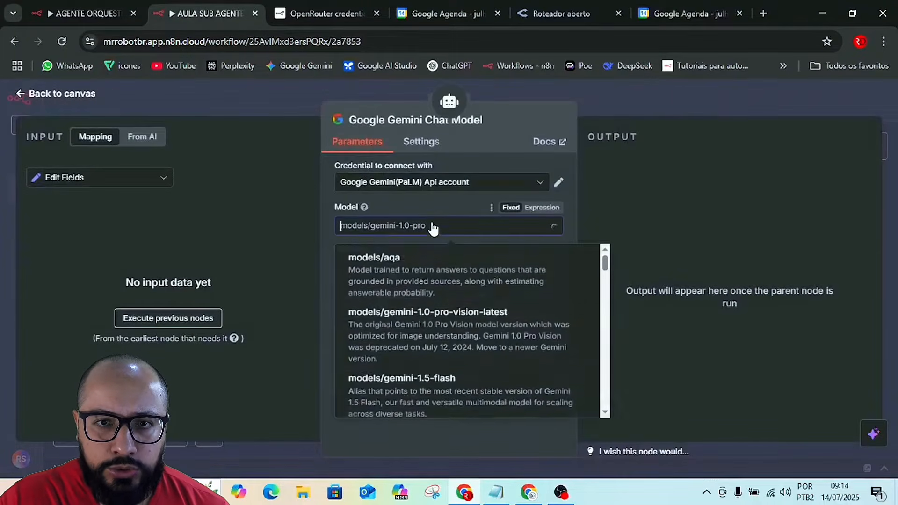
pyautogui.scroll(-5, 468, 379)
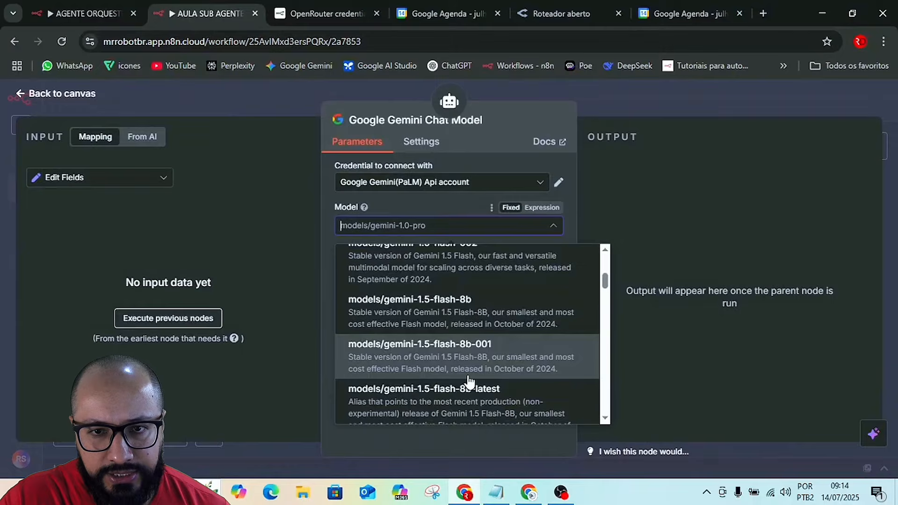
pyautogui.scroll(-10, 469, 383)
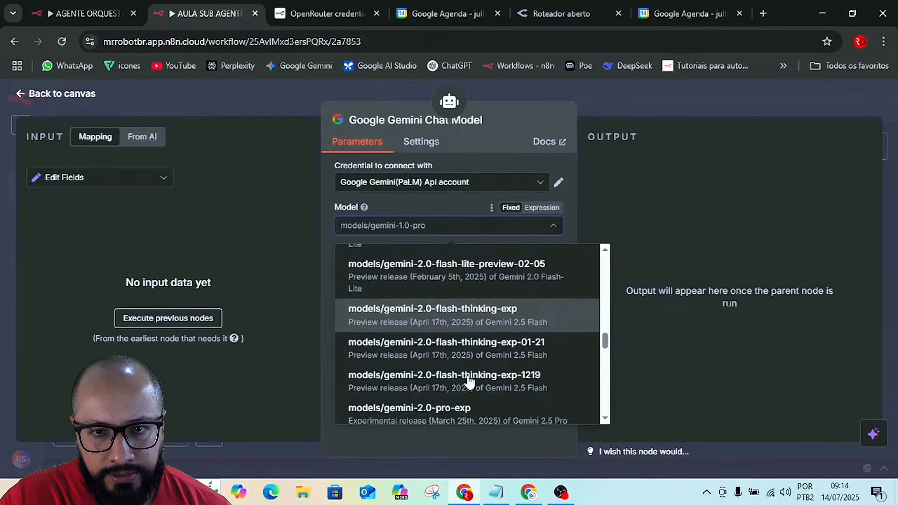
pyautogui.scroll(-6, 470, 383)
pyautogui.click(433, 281)
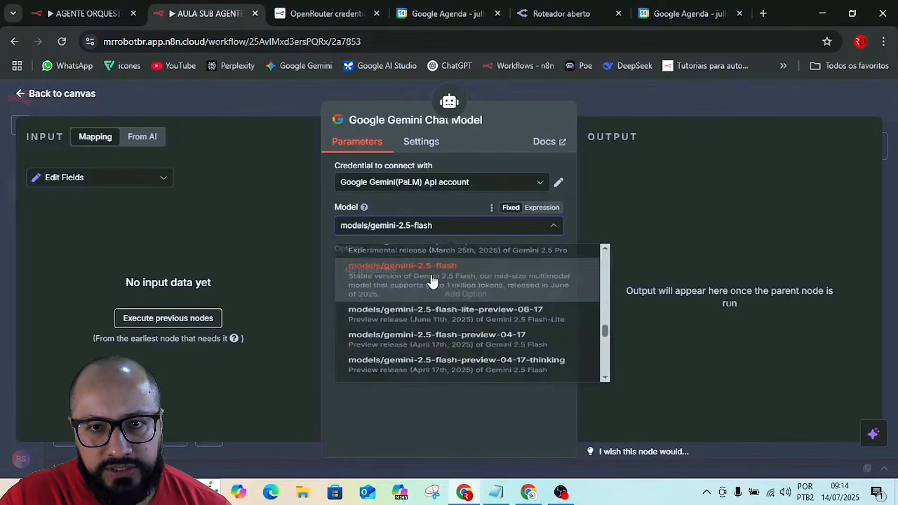
pyautogui.click(637, 100)
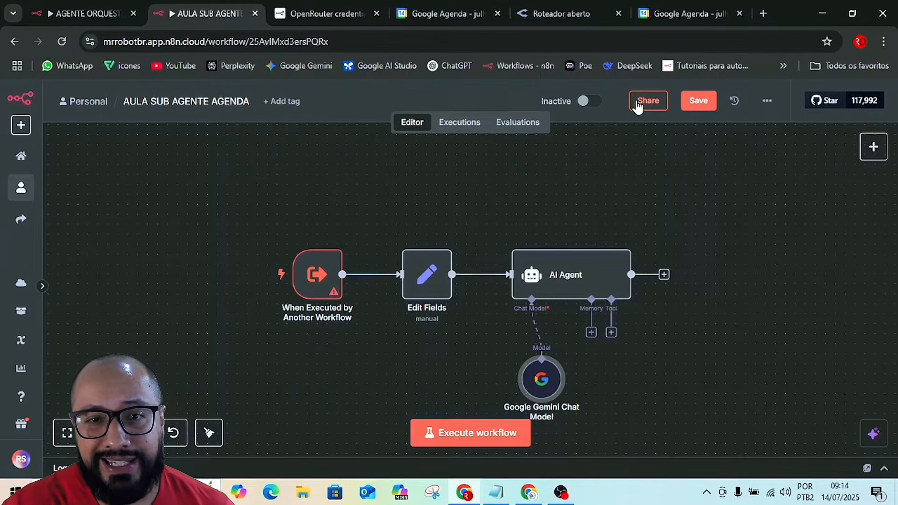
pyautogui.click(538, 348)
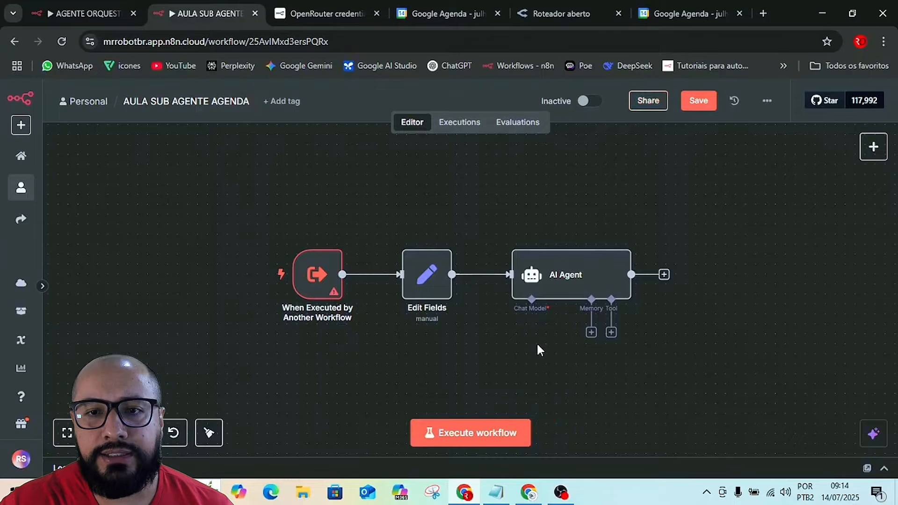
# Attach an OpenRouter Chat Model to the AI Agent again, using openai/gpt-4.1-mini.
pyautogui.click(533, 333)
pyautogui.scroll(-5, 734, 397)
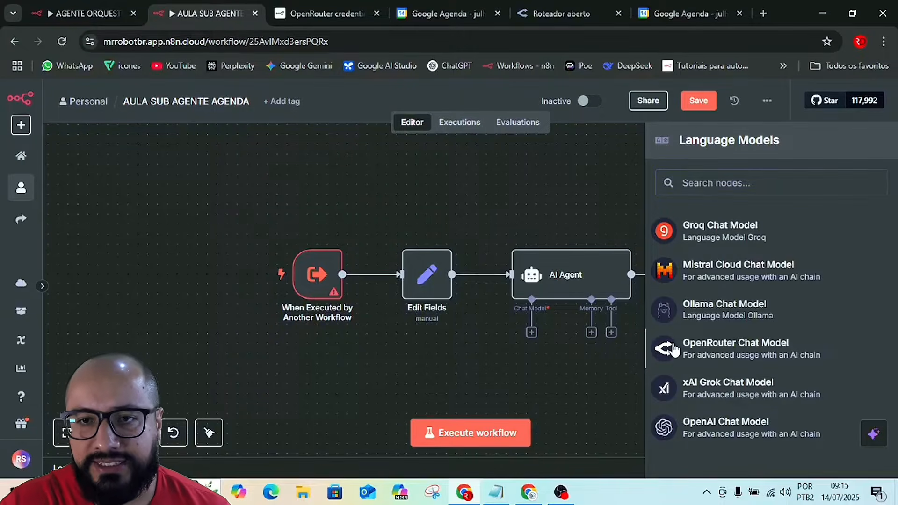
pyautogui.click(672, 349)
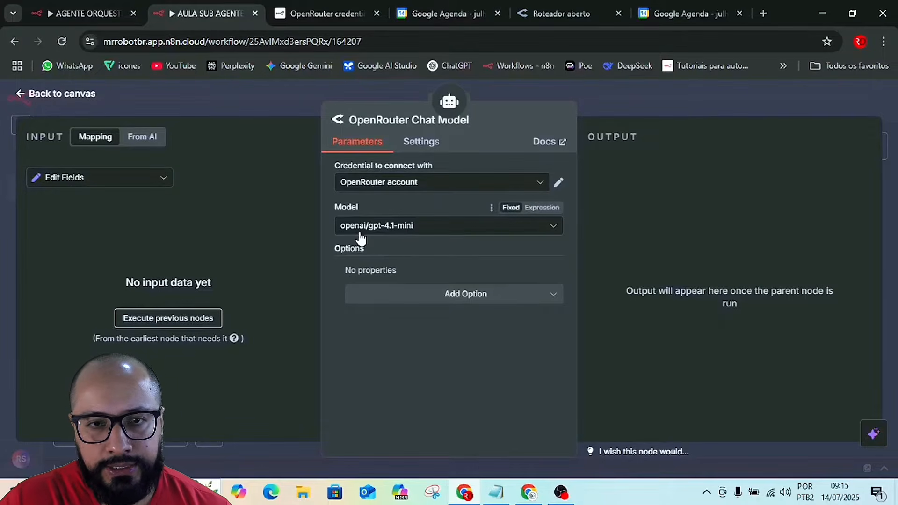
# Add the Sampling Temperature option to the OpenRouter Chat Model and set it to 0,2.
pyautogui.click(466, 299)
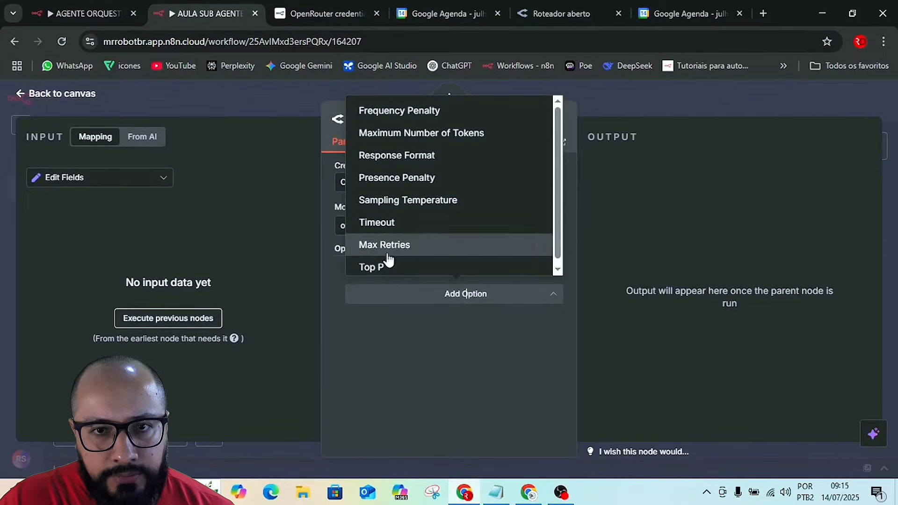
pyautogui.click(404, 200)
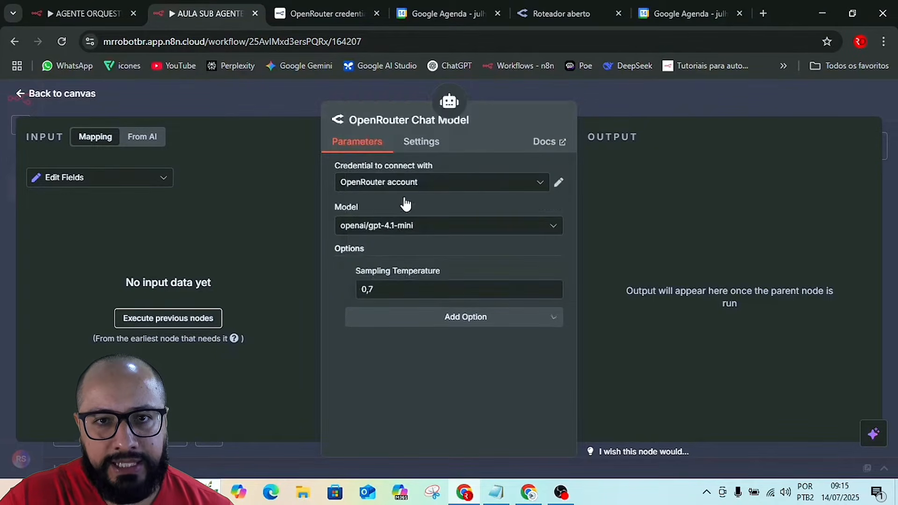
pyautogui.click(395, 288)
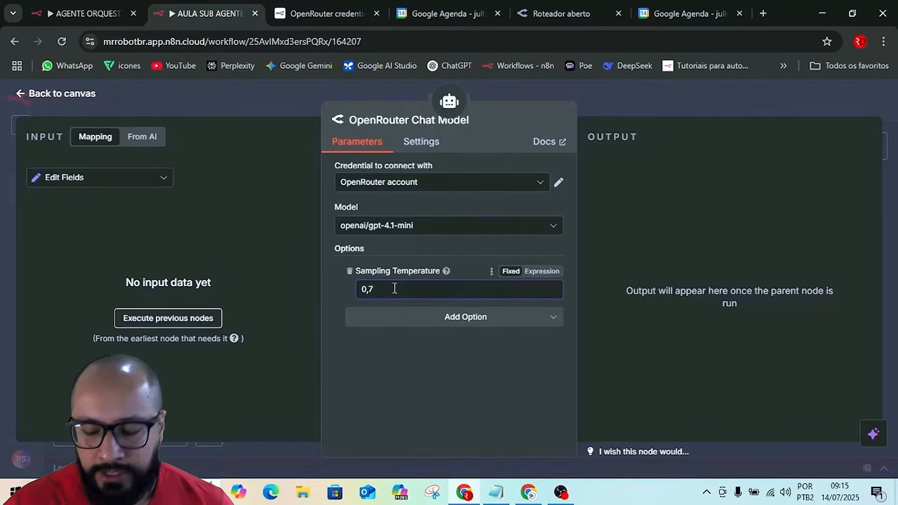
pyautogui.press('BackSpace')
pyautogui.press('BackSpace')
pyautogui.write(',2')
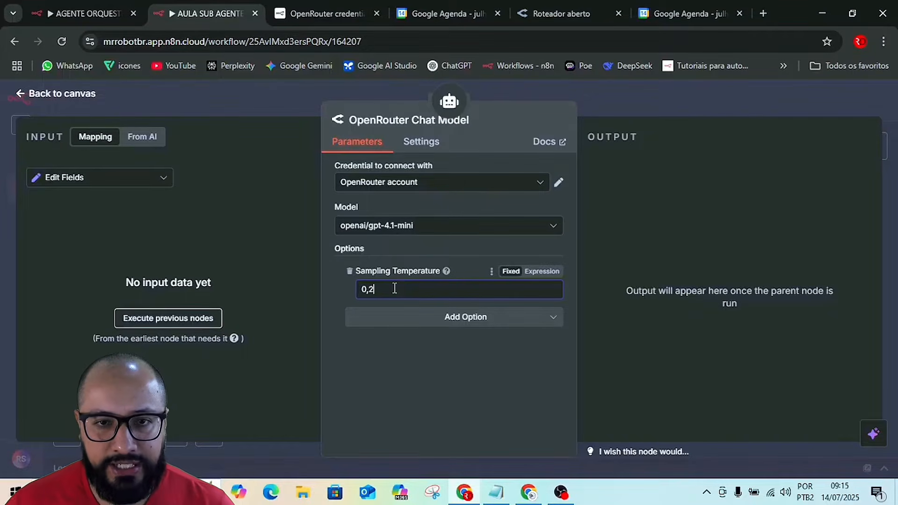
# Add the Max Retries option to the OpenRouter Chat Model, translate the page into Portuguese, and set the retries to 10.
pyautogui.click(487, 326)
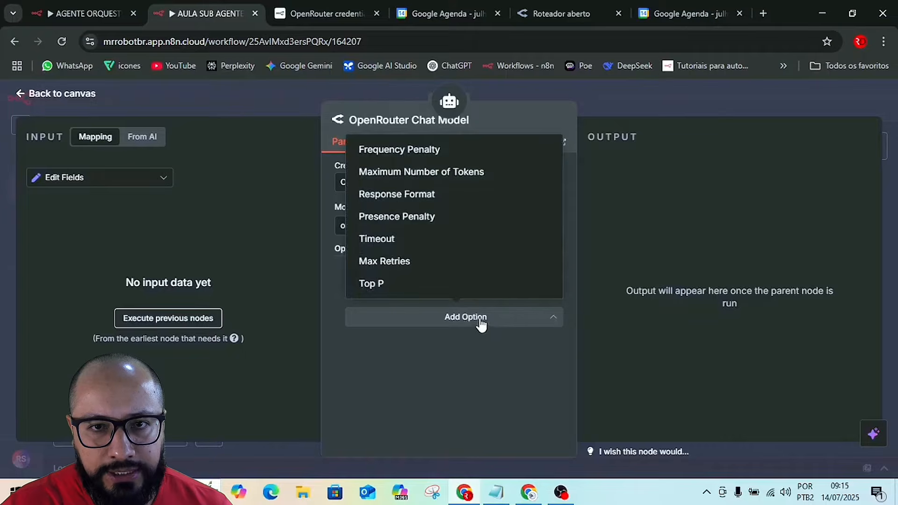
pyautogui.click(423, 261)
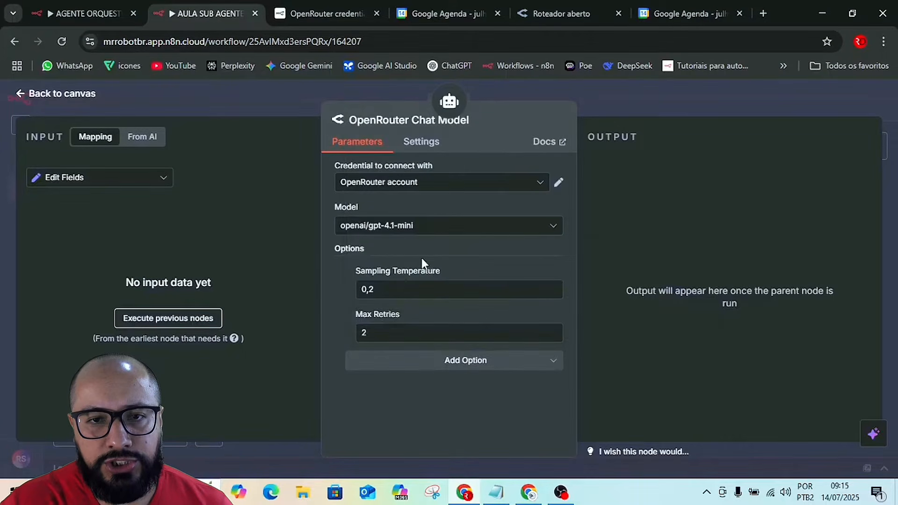
pyautogui.rightClick(438, 310)
pyautogui.click(493, 243)
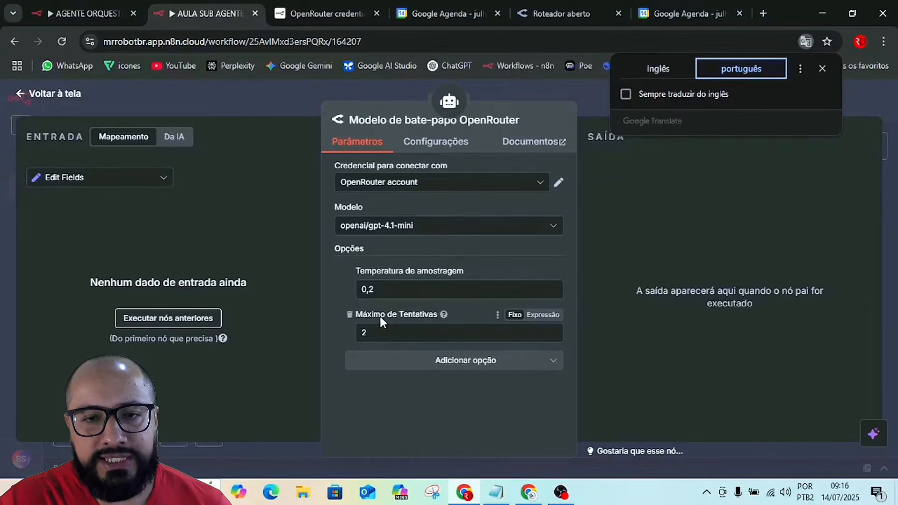
pyautogui.click(373, 333)
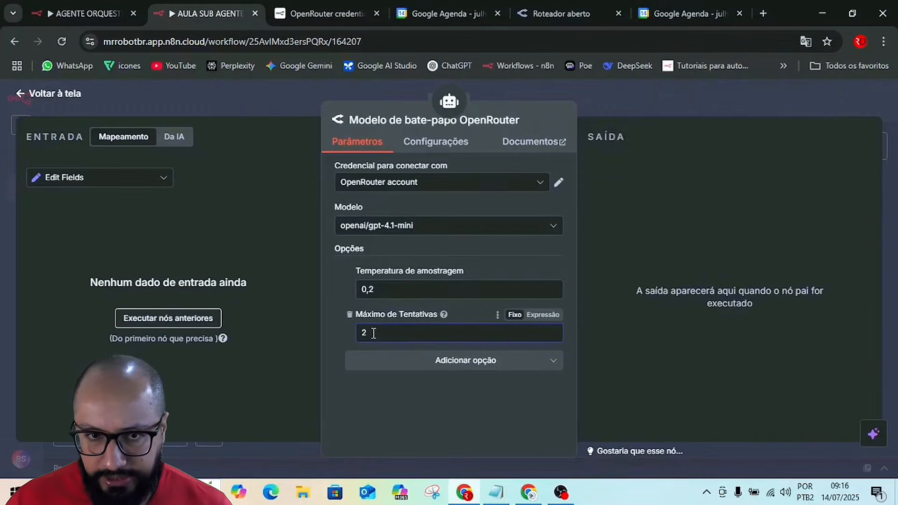
pyautogui.press('BackSpace')
pyautogui.write('10')
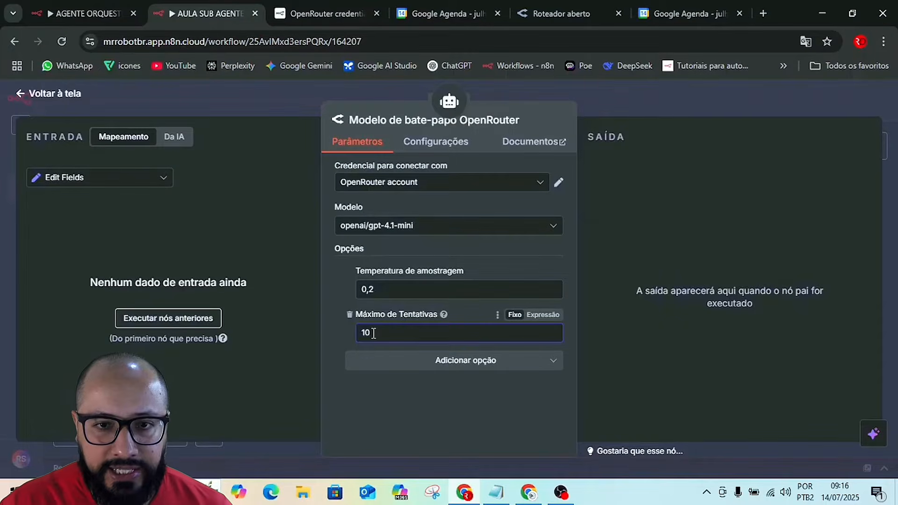
pyautogui.click(379, 395)
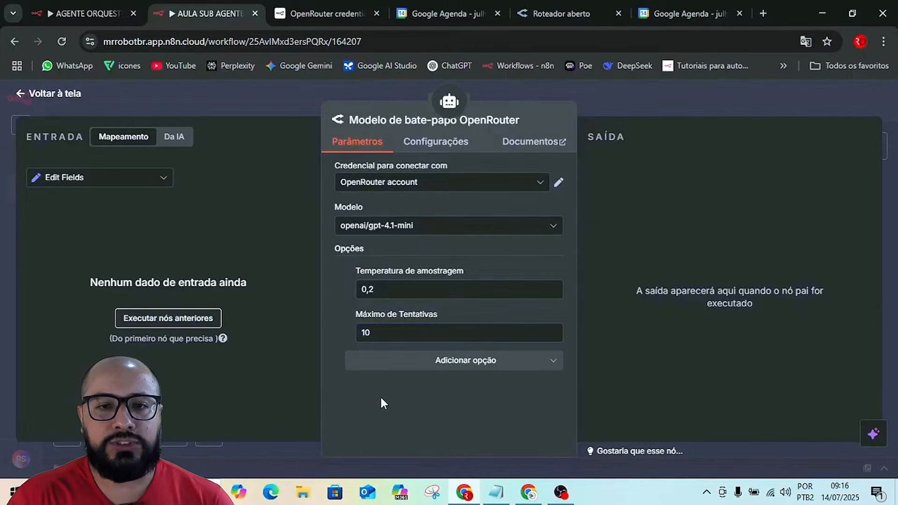
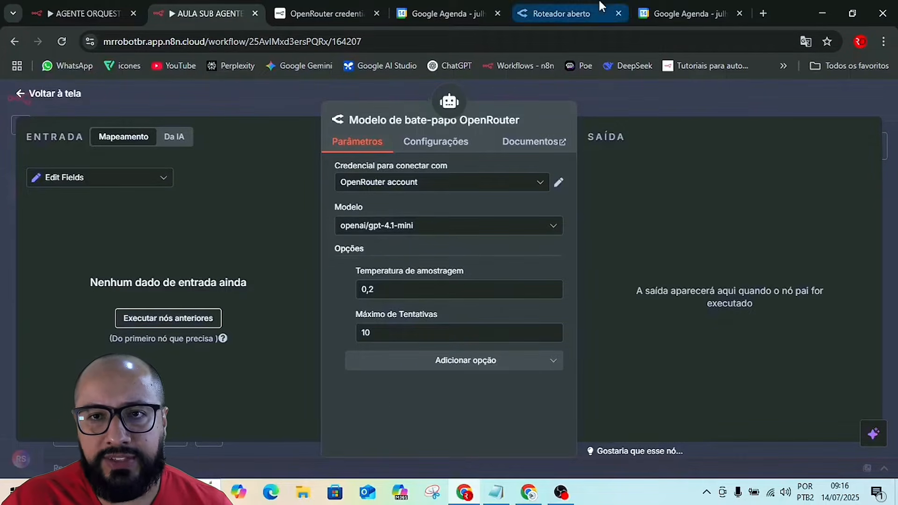
# Save the workflow and attach a Simple Memory to the AI Agent.
pyautogui.click(622, 100)
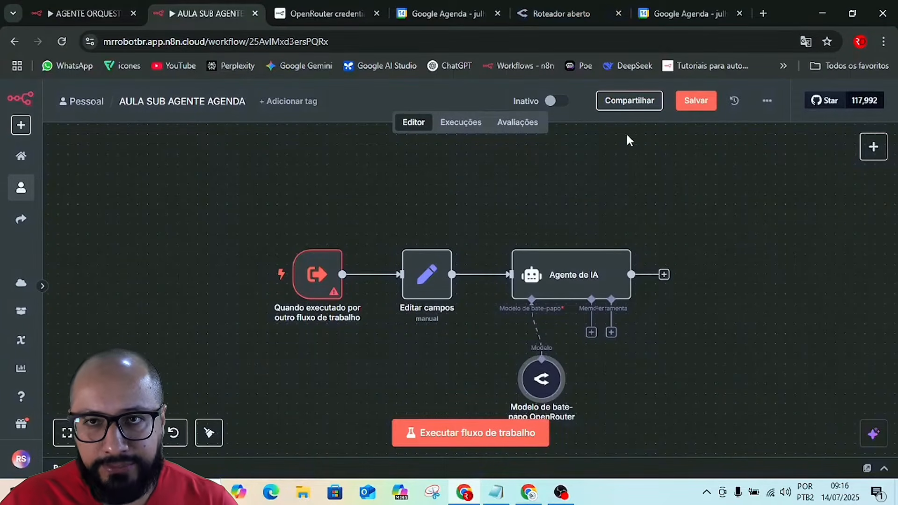
pyautogui.click(700, 108)
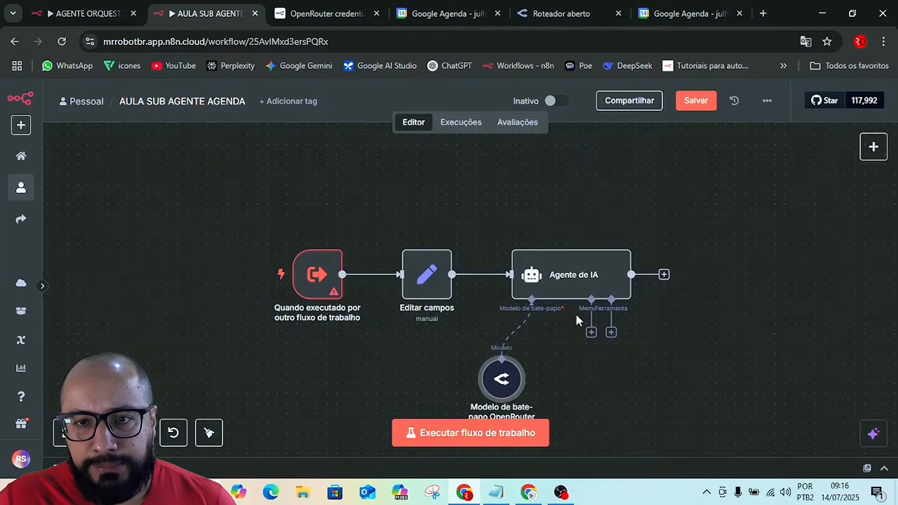
pyautogui.click(591, 332)
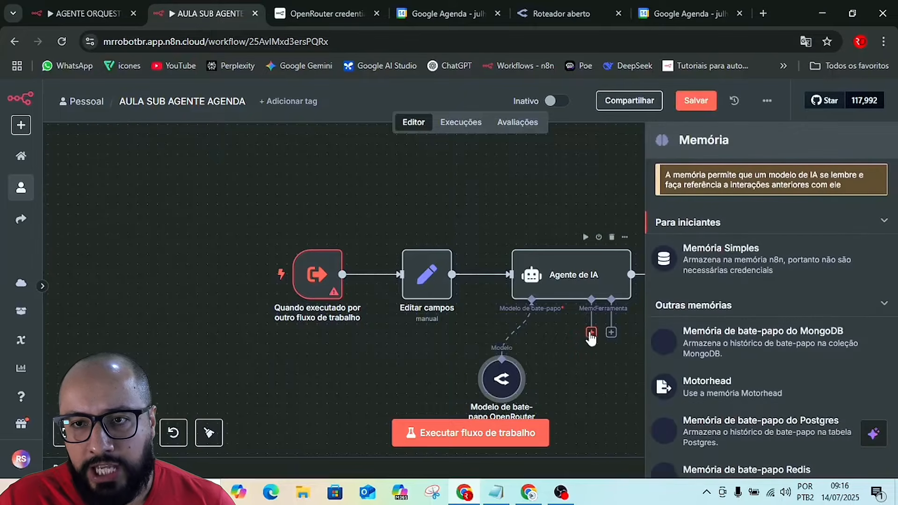
pyautogui.click(709, 261)
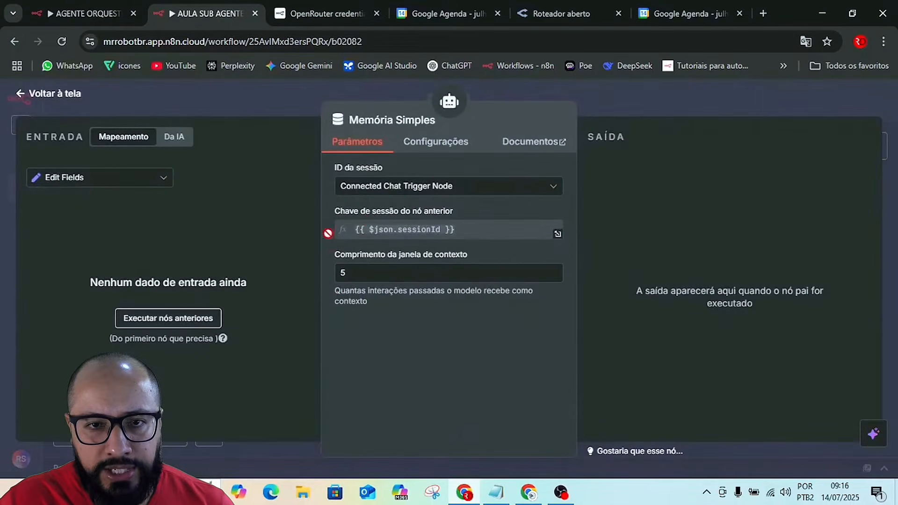
# Set the Simple Memory's context window length to 10.
pyautogui.click(346, 273)
pyautogui.press('BackSpace')
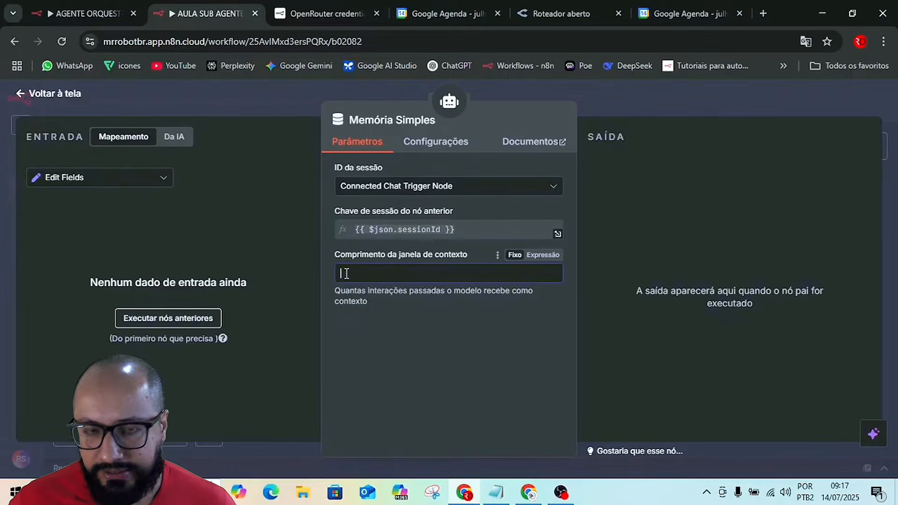
pyautogui.write('10')
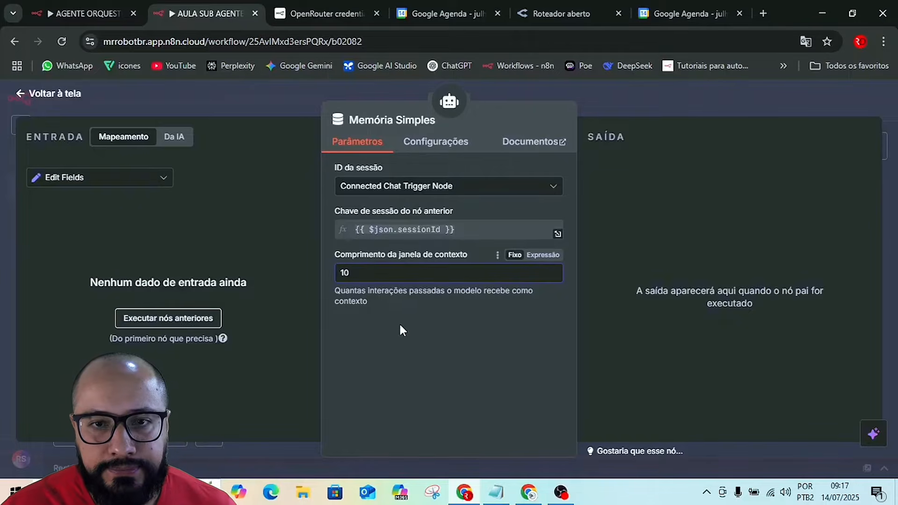
pyautogui.click(602, 103)
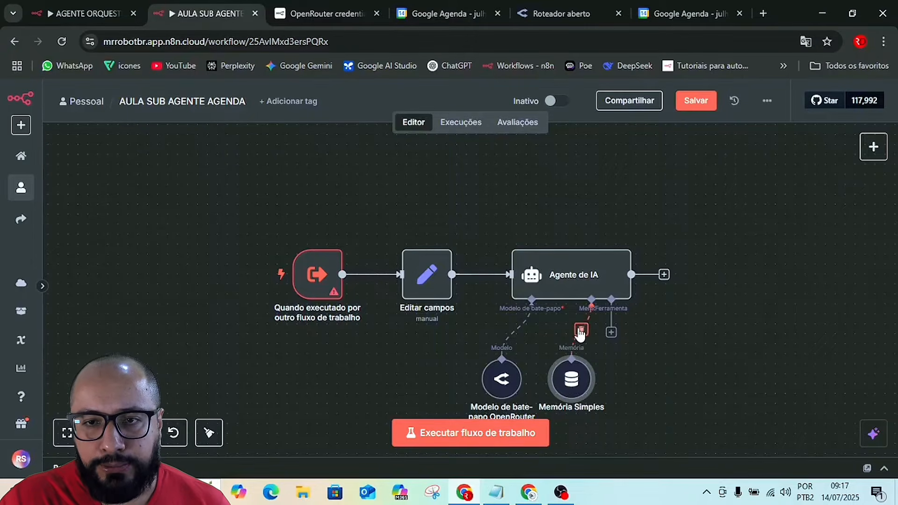
# Disconnect the Simple Memory from the AI Agent, look through the other available memory types, and reconnect it.
pyautogui.click(581, 331)
pyautogui.click(591, 333)
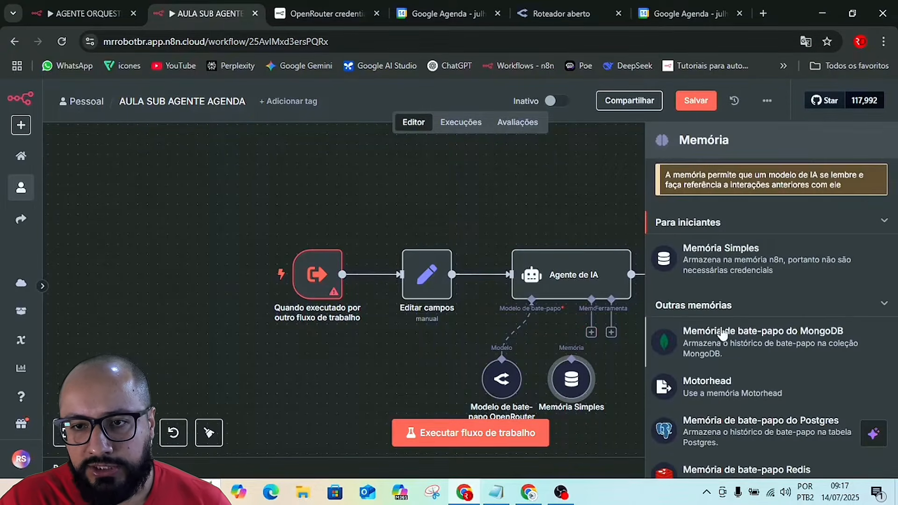
pyautogui.scroll(-3, 723, 333)
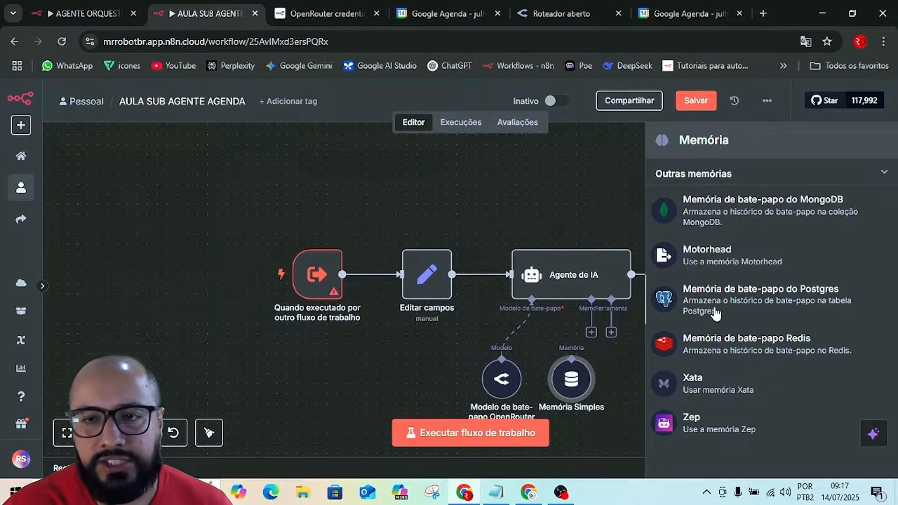
pyautogui.click(583, 212)
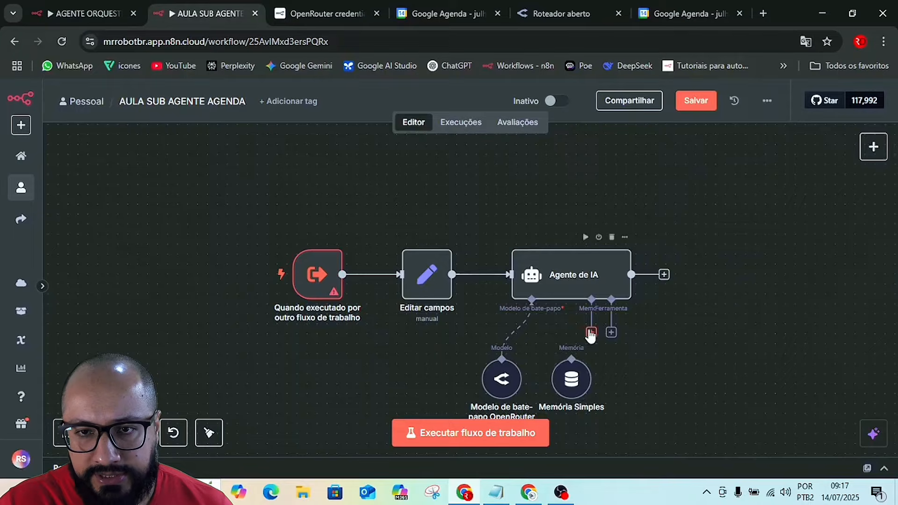
pyautogui.moveTo(591, 335); pyautogui.dragTo(571, 370)
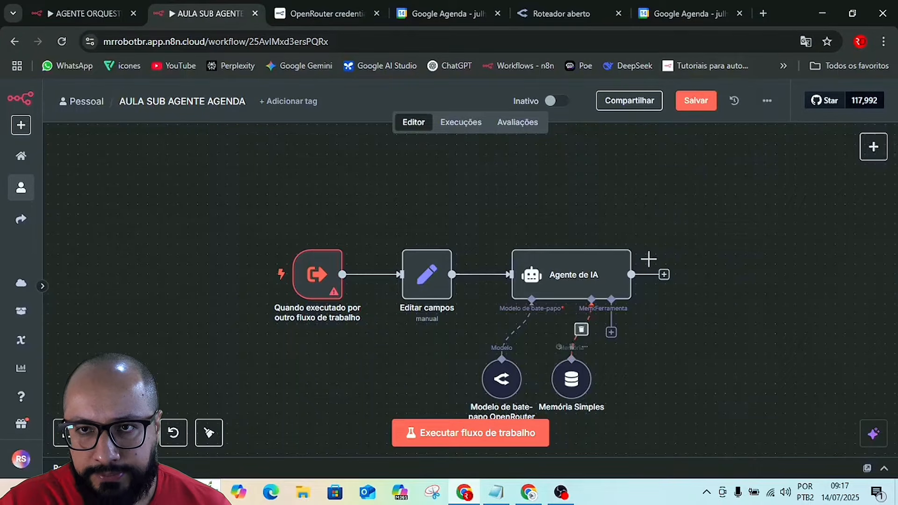
# Save the workflow and add a Google Calendar tool to the AI Agent.
pyautogui.click(689, 104)
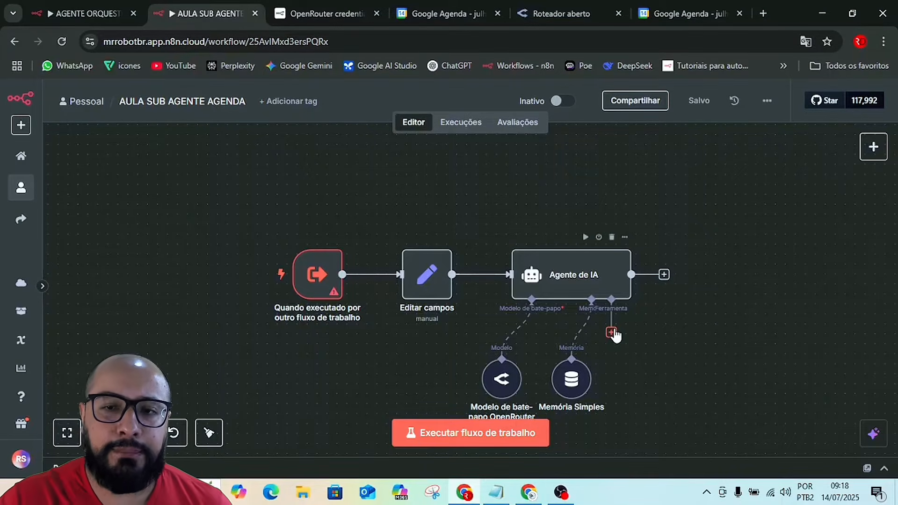
pyautogui.click(612, 333)
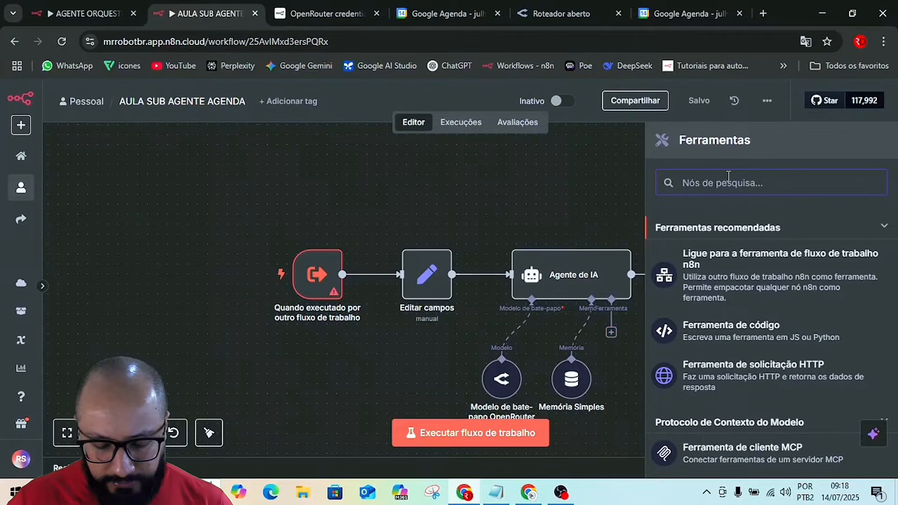
pyautogui.write('CALENDA')
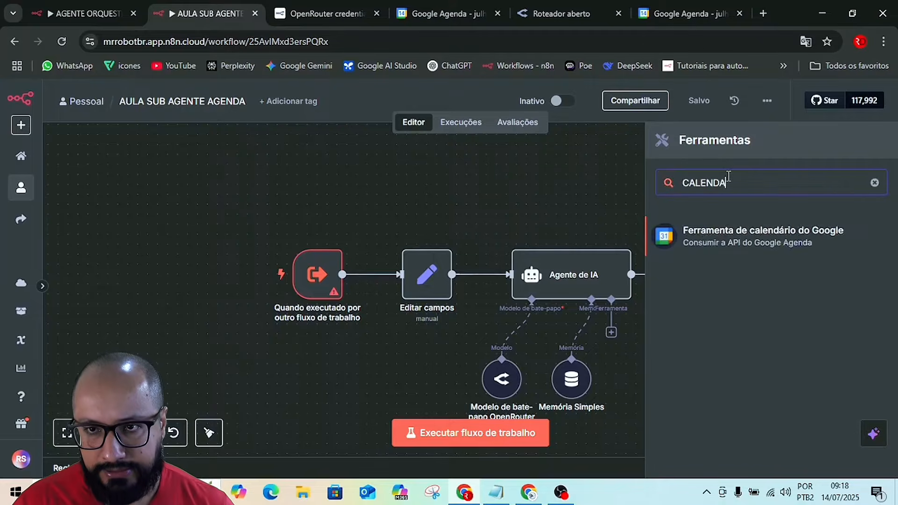
pyautogui.click(728, 239)
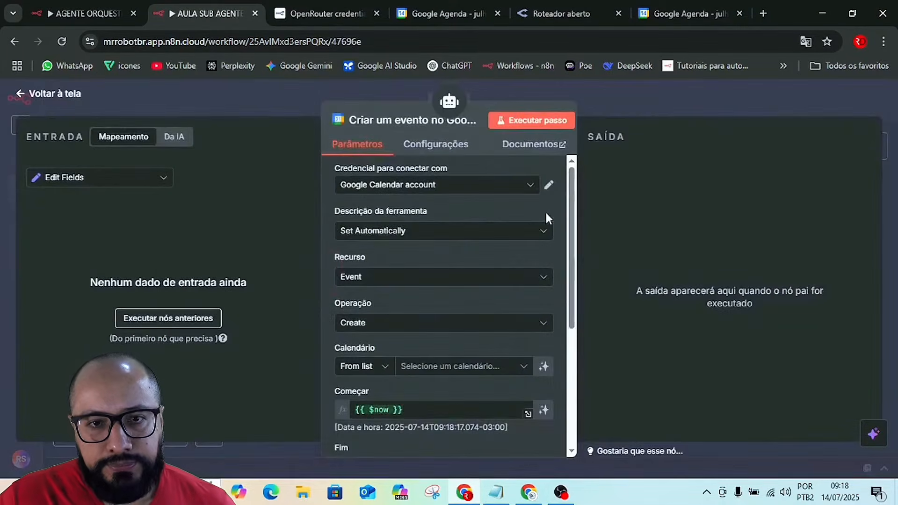
pyautogui.click(391, 186)
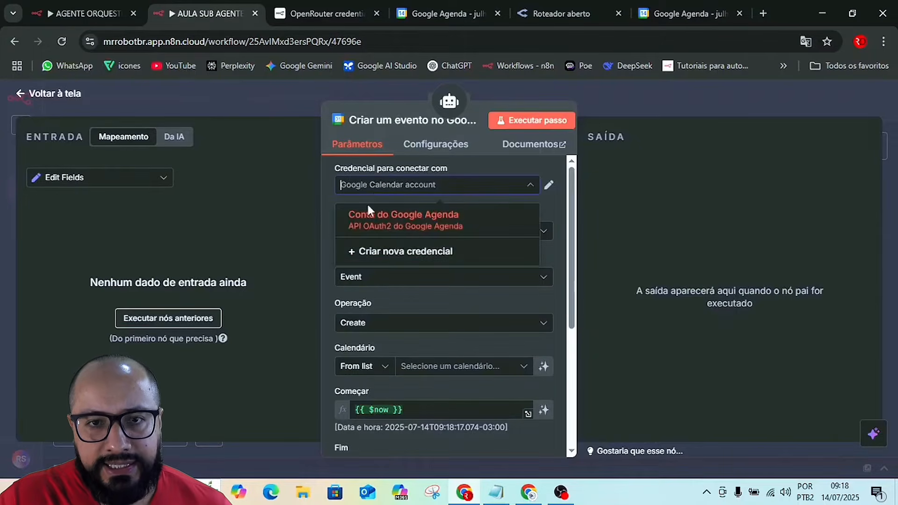
pyautogui.click(395, 253)
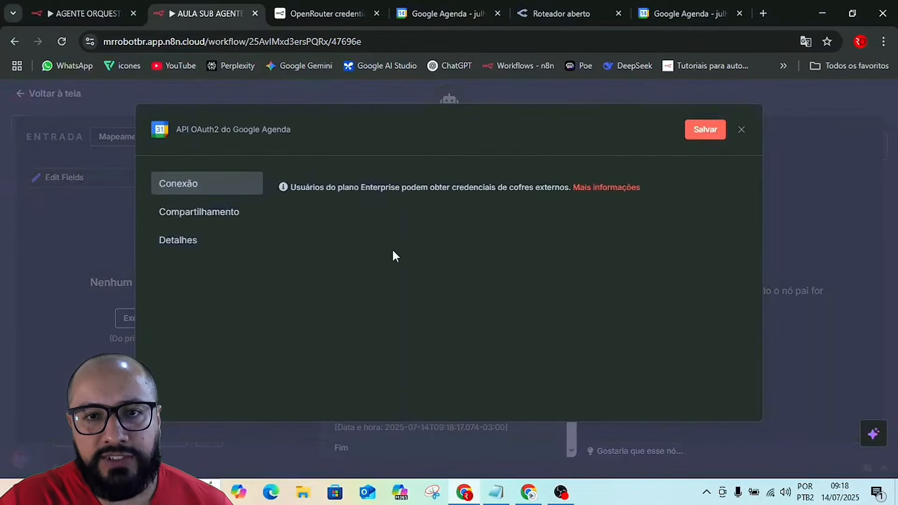
pyautogui.click(741, 130)
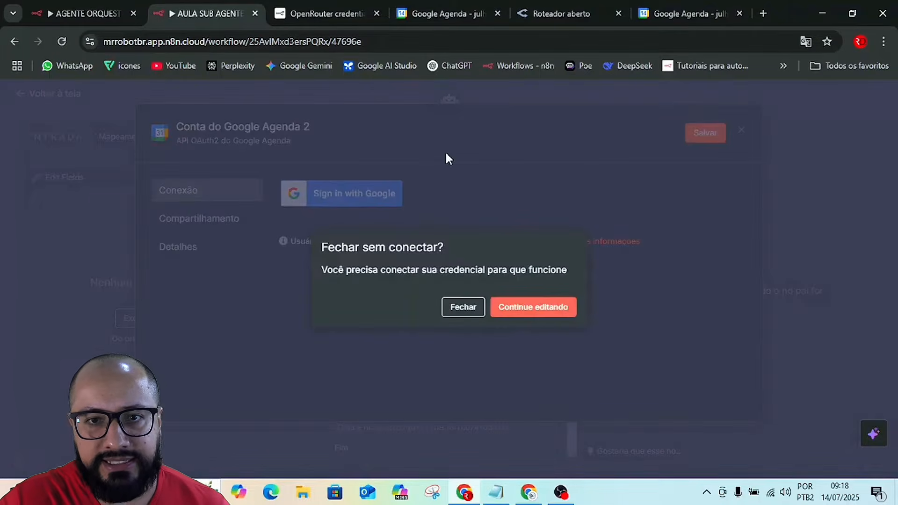
pyautogui.click(527, 310)
pyautogui.click(742, 131)
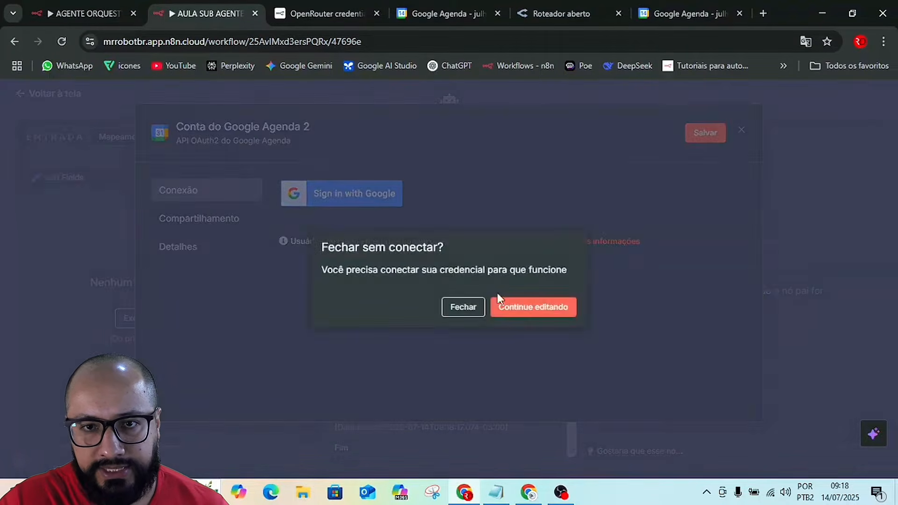
pyautogui.click(461, 306)
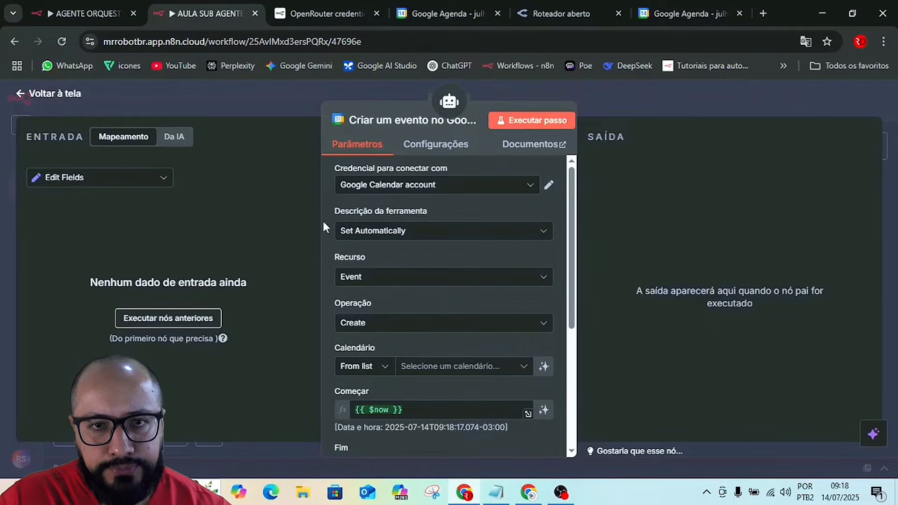
# Set the calendar tool's description to manual and write "Chame essa ferramenta quando for criar um evento no Google Calendar.".
pyautogui.click(381, 232)
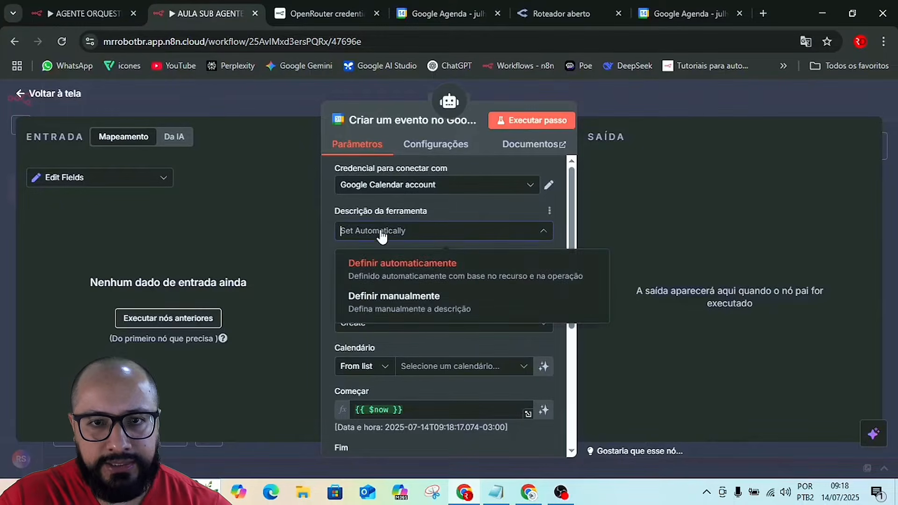
pyautogui.click(401, 304)
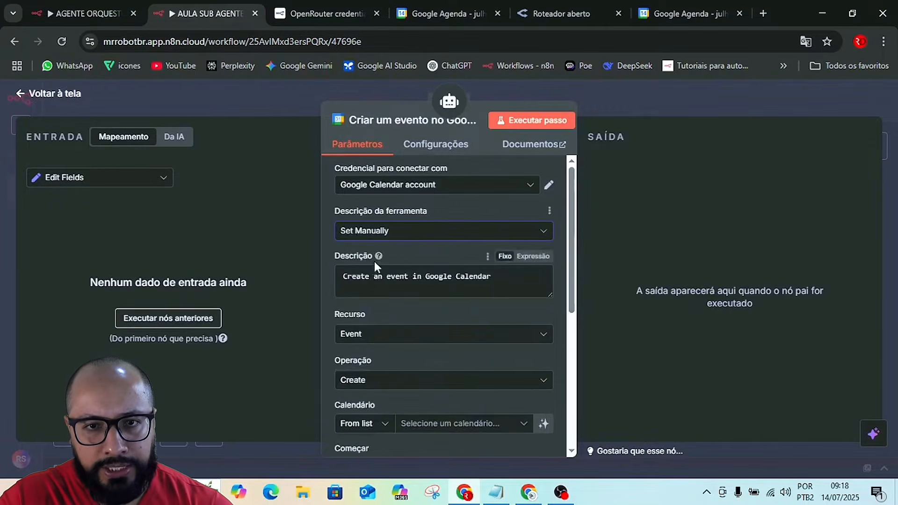
pyautogui.tripleClick(492, 289)
pyautogui.write('c')
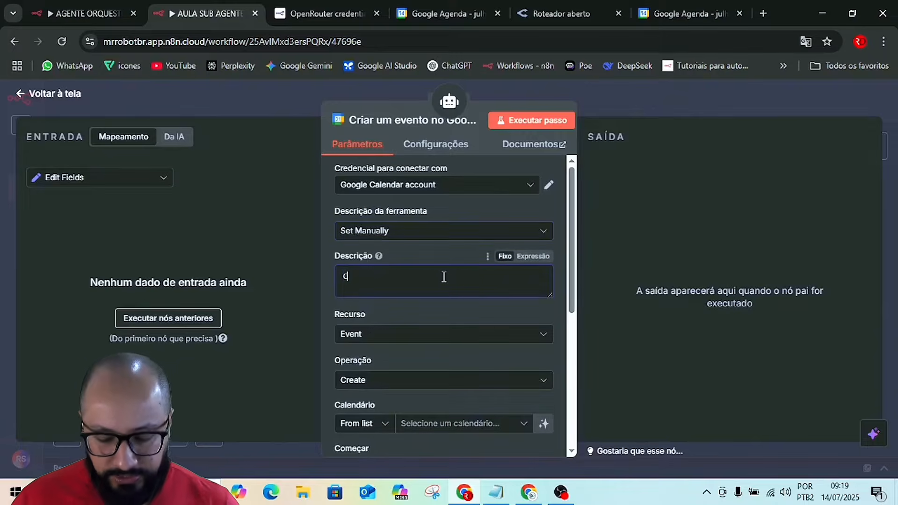
pyautogui.write('hame ')
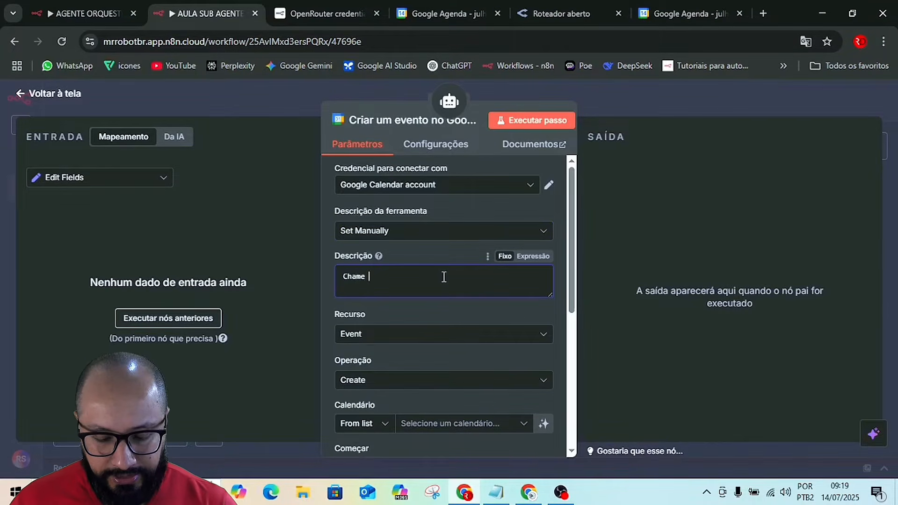
pyautogui.write('essa fe')
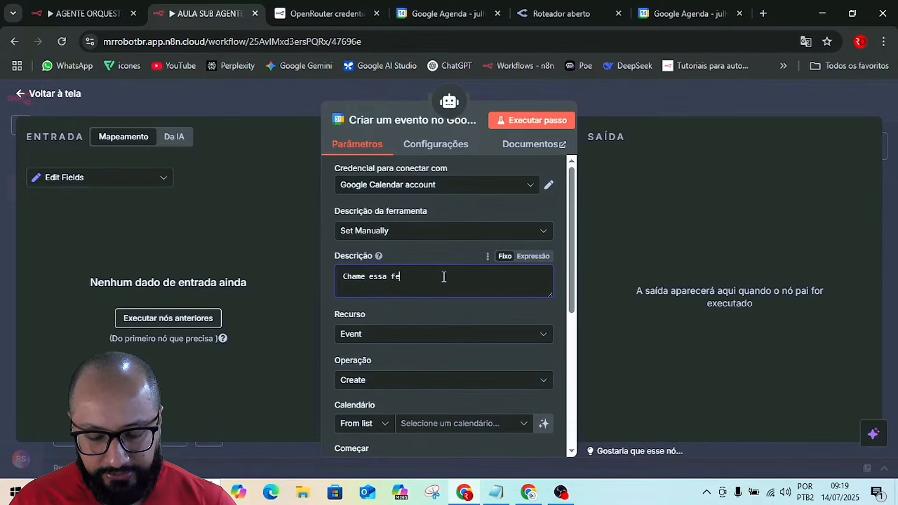
pyautogui.write('rramenta ')
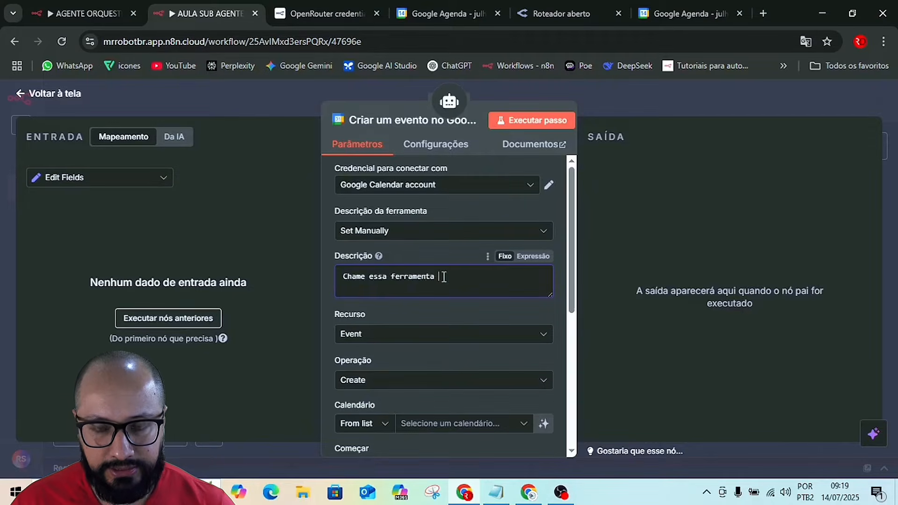
pyautogui.write('quan')
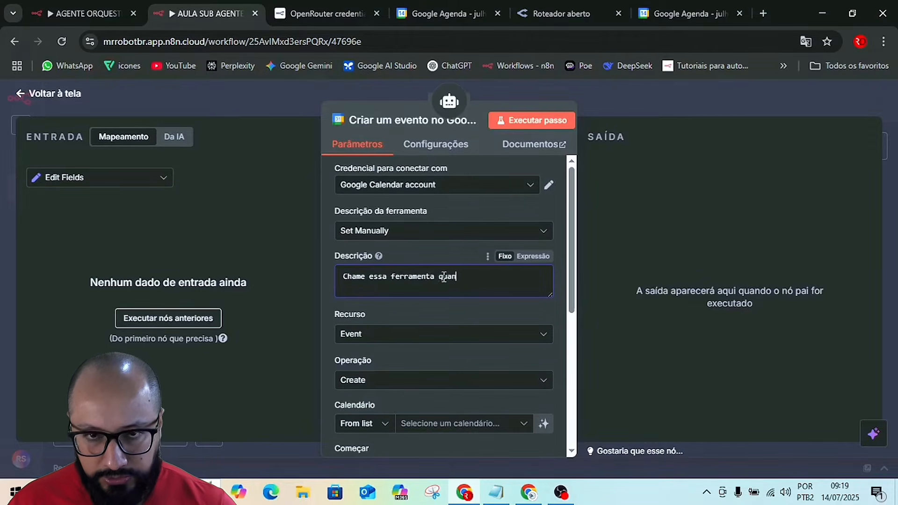
pyautogui.write('do for ')
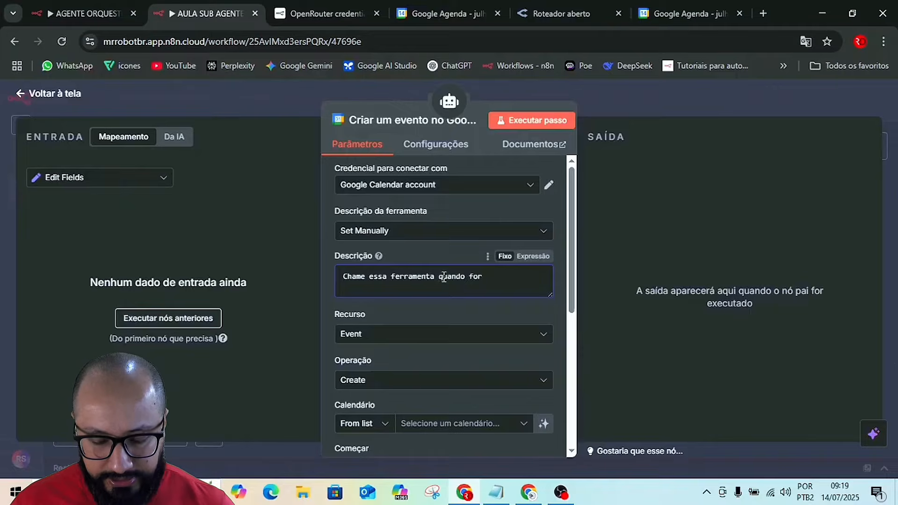
pyautogui.write('criar ')
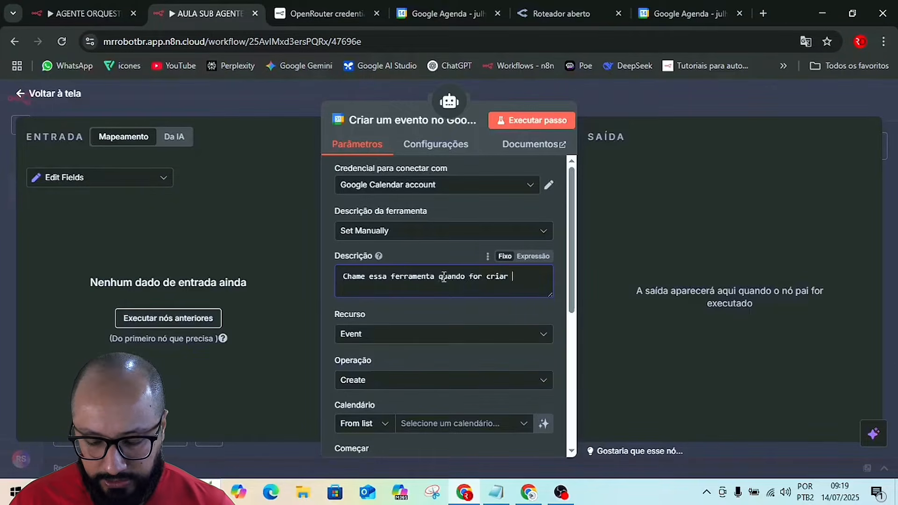
pyautogui.write('um even')
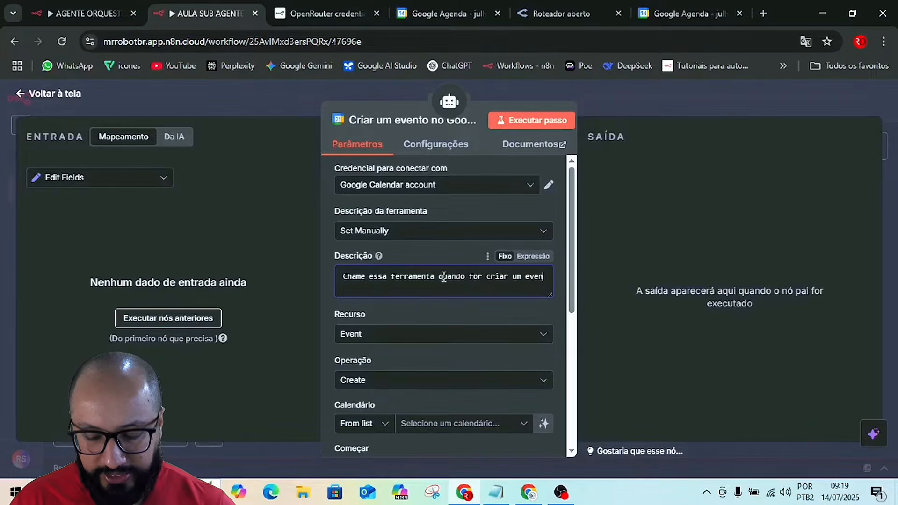
pyautogui.write('to')
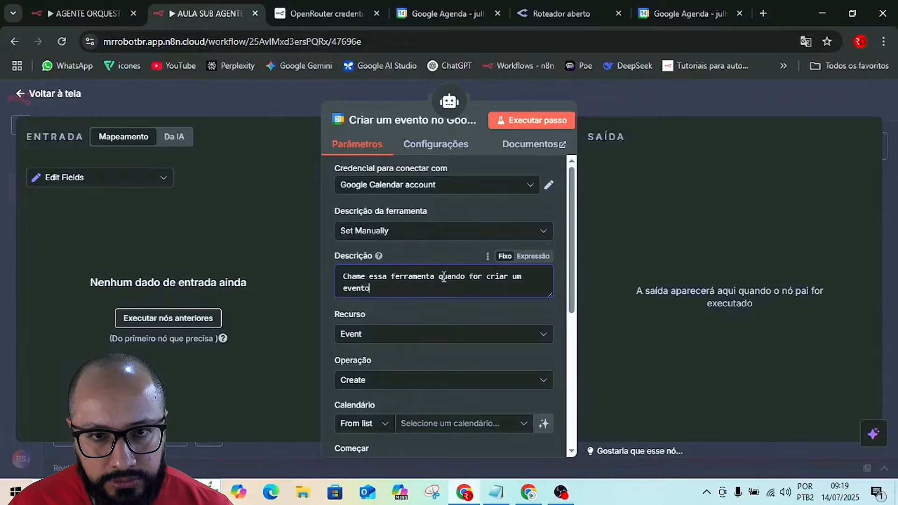
pyautogui.write(' no ')
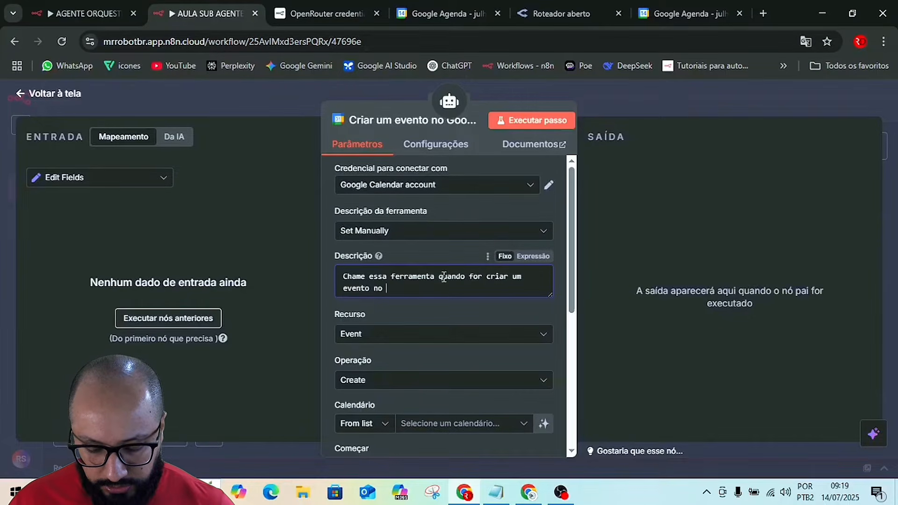
pyautogui.write('Goo')
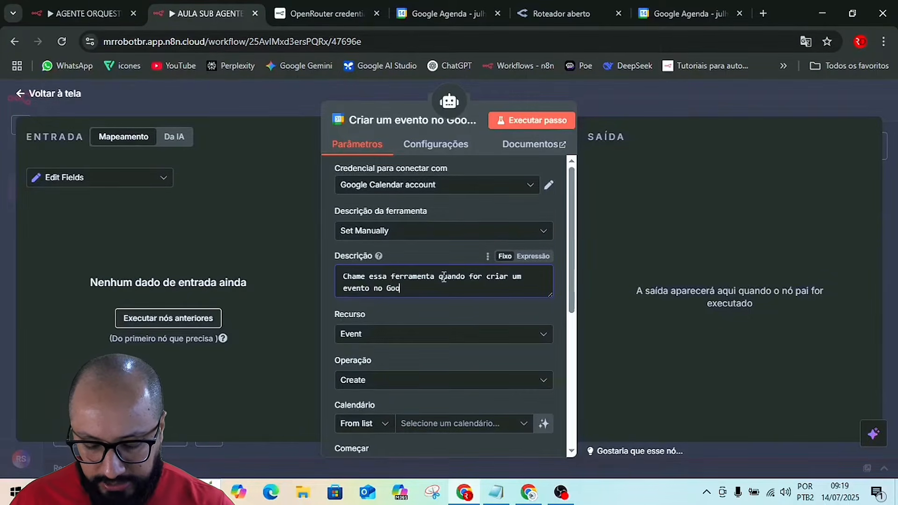
pyautogui.write('gle ca')
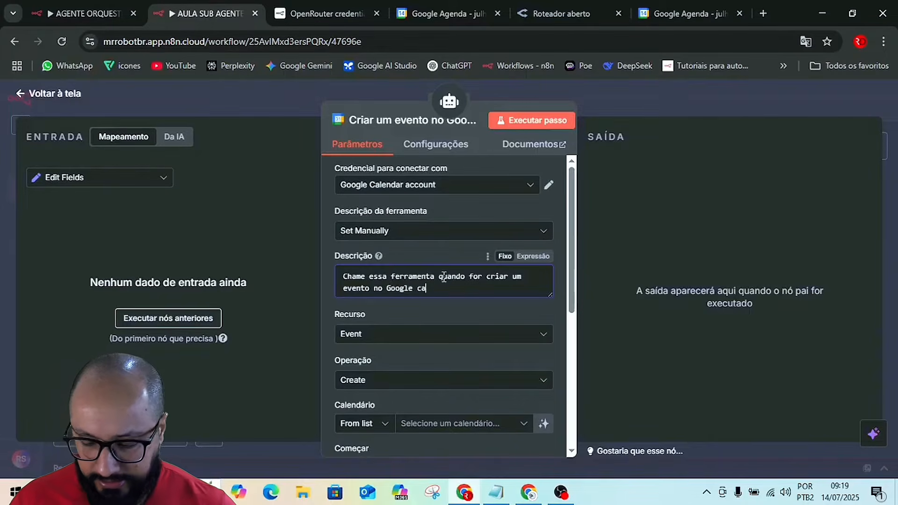
pyautogui.press('BackSpace')
pyautogui.press('BackSpace')
pyautogui.write('C')
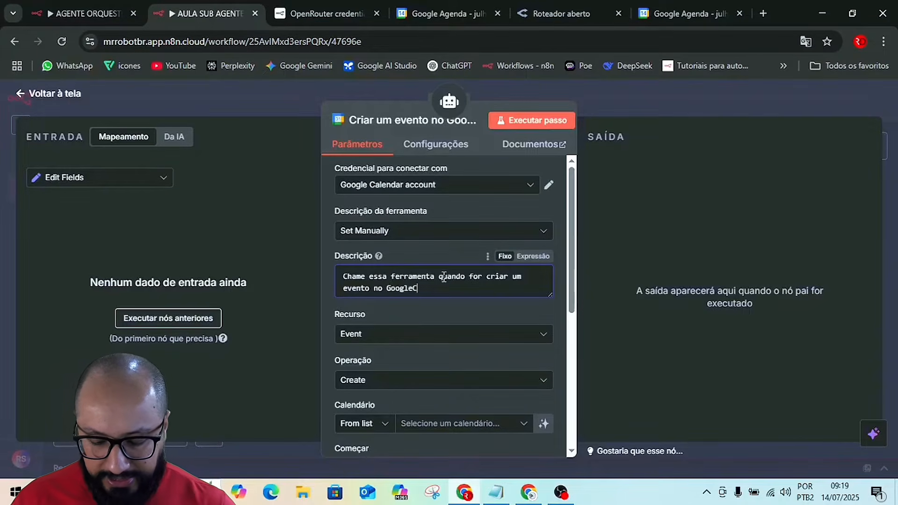
pyautogui.write('lendar')
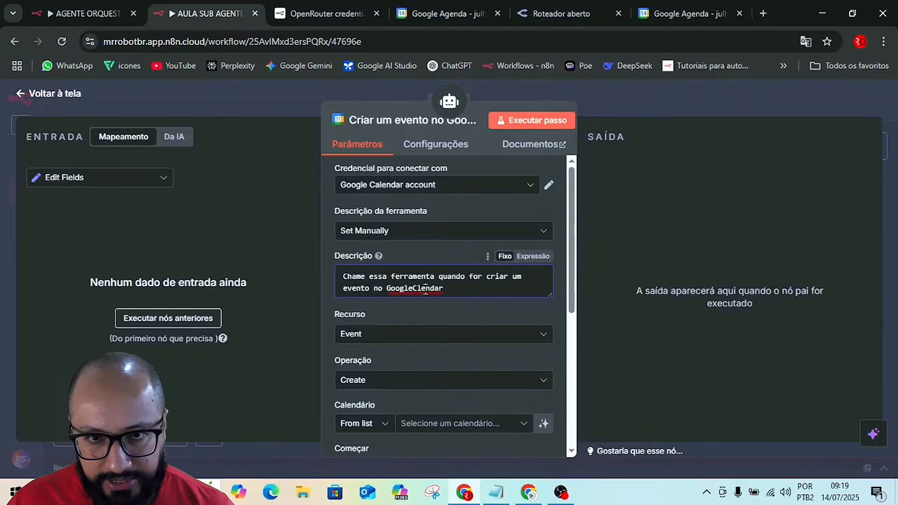
pyautogui.press('BackSpace')
pyautogui.press('BackSpace')
pyautogui.write('a')
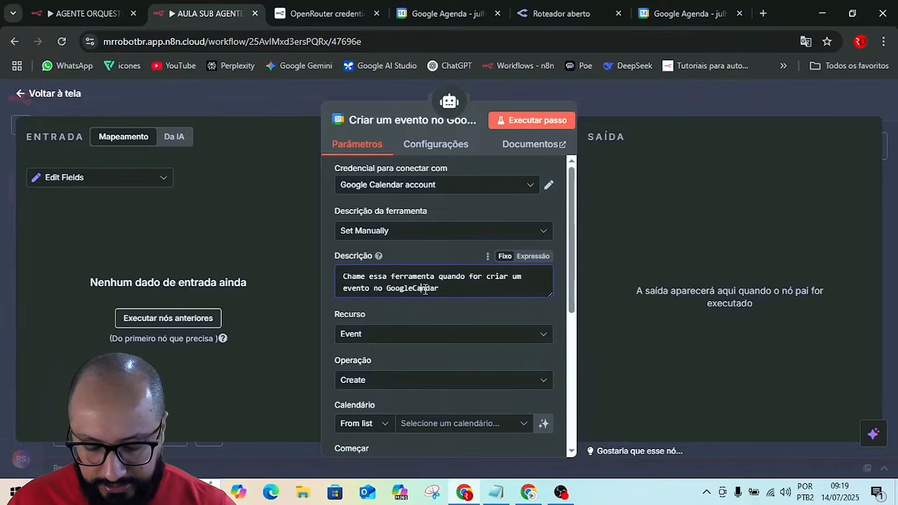
pyautogui.write('le')
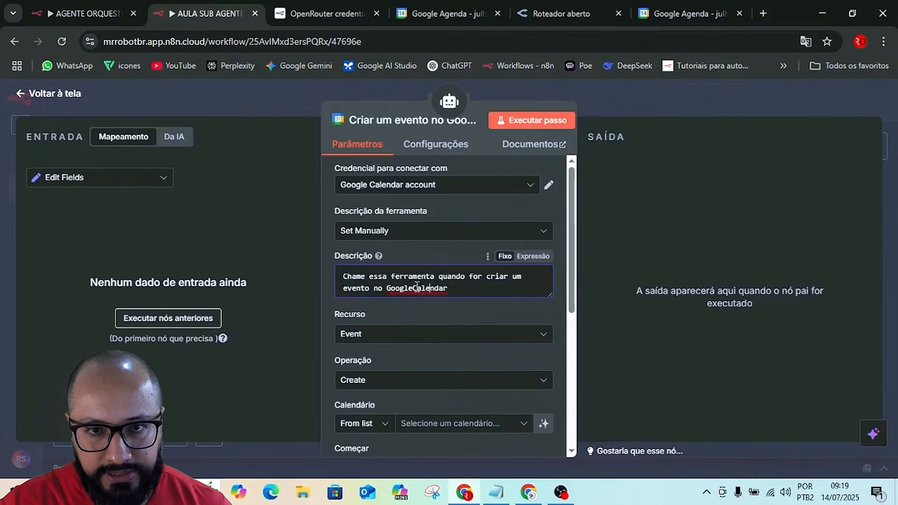
pyautogui.click(414, 288)
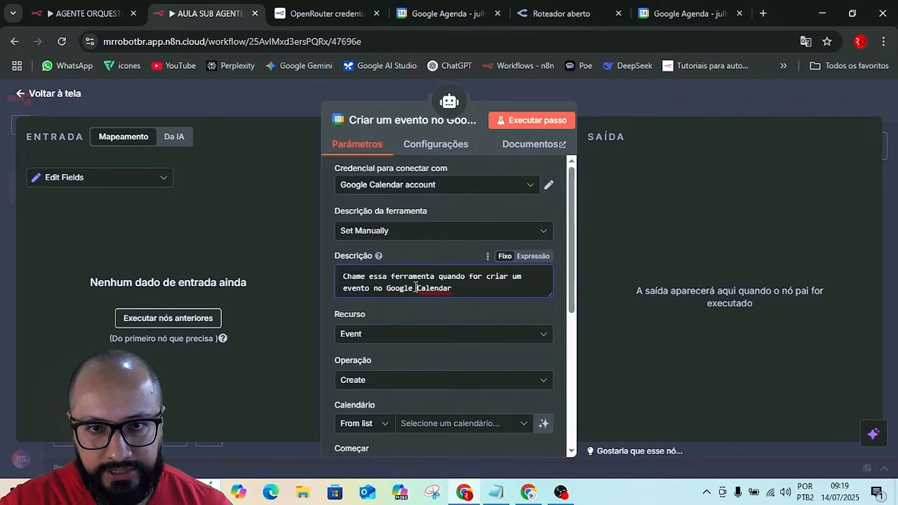
pyautogui.click(461, 288)
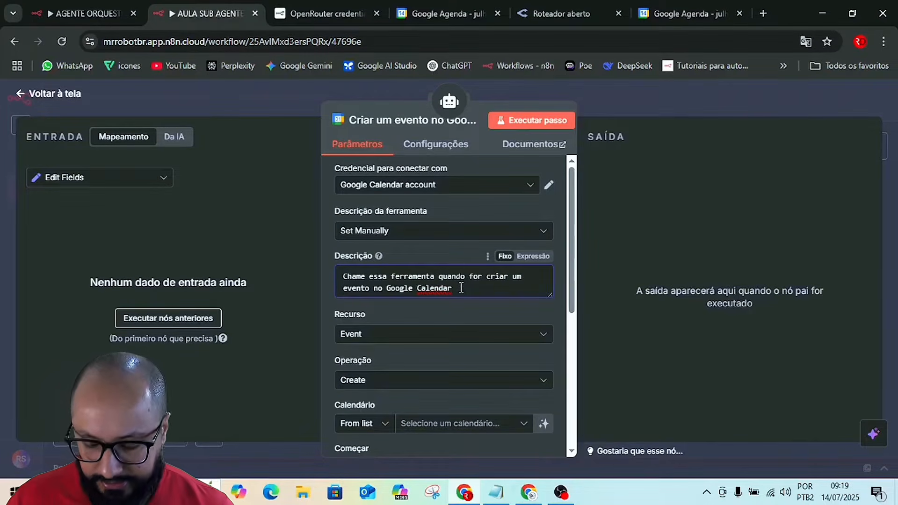
pyautogui.write('.')
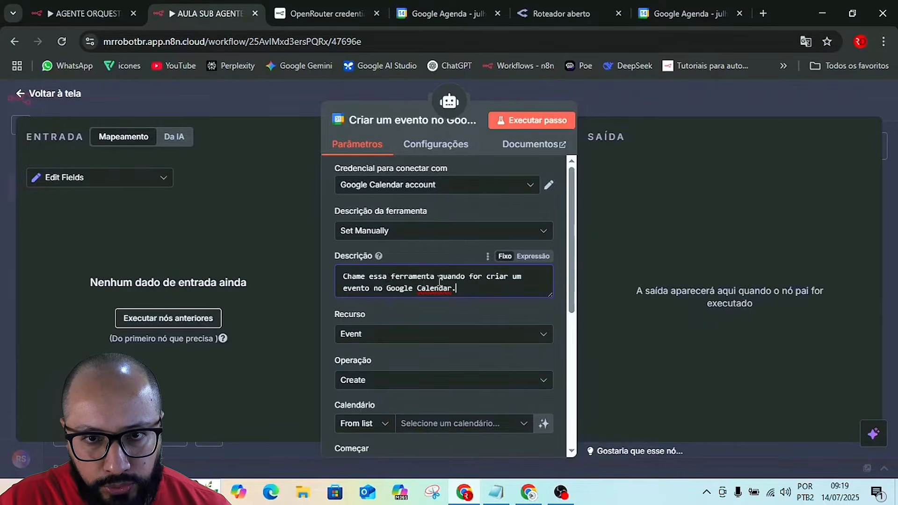
# Rename the Google Calendar tool as Criar_Evento and return to the workflow canvas.
pyautogui.click(405, 123)
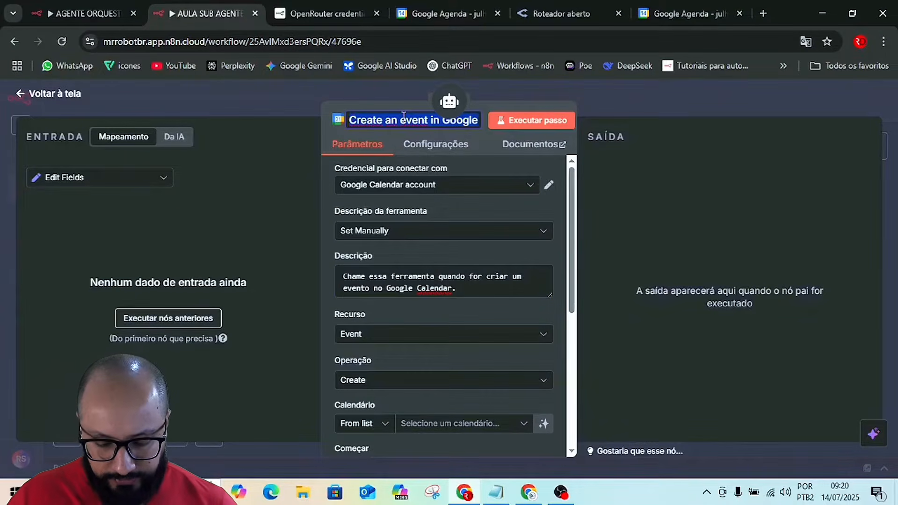
pyautogui.write('Criar')
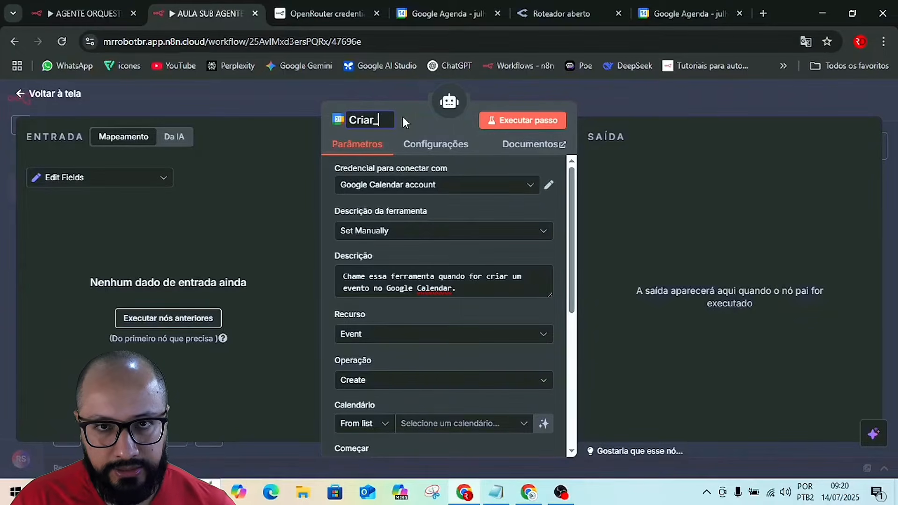
pyautogui.write('_Event')
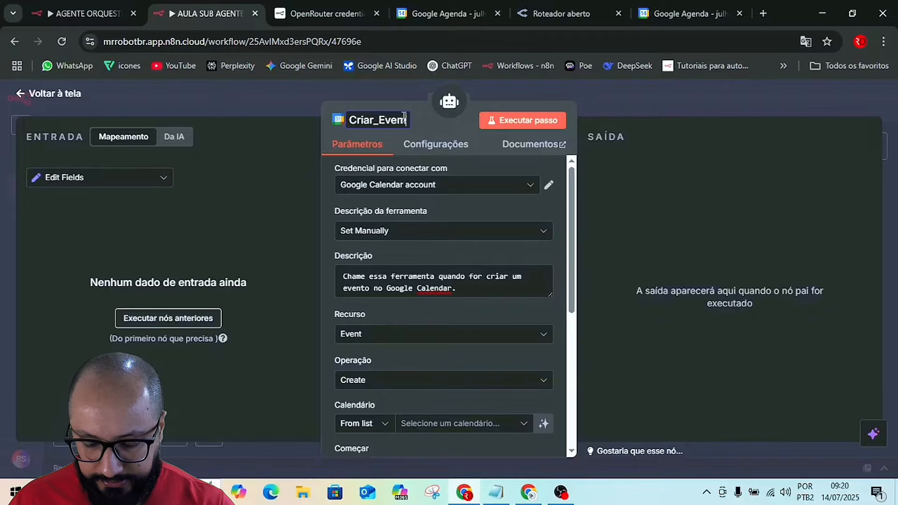
pyautogui.write('o')
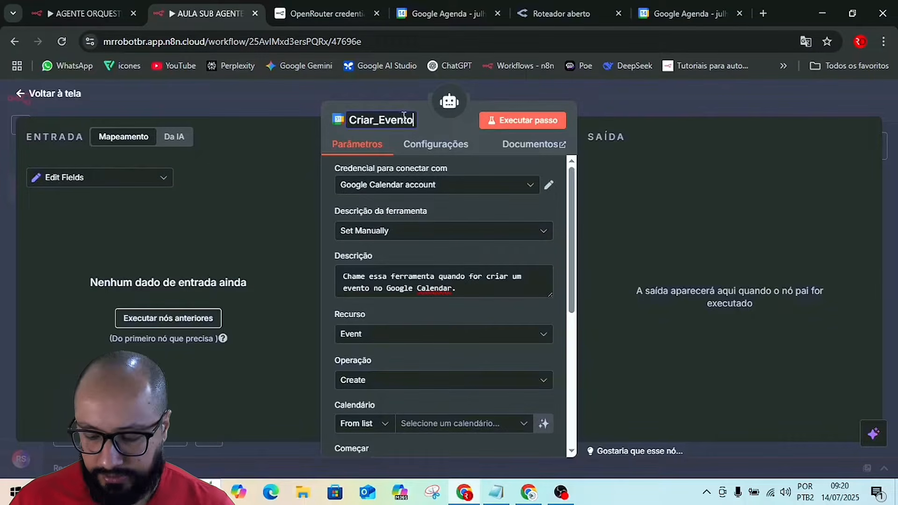
pyautogui.press('Return')
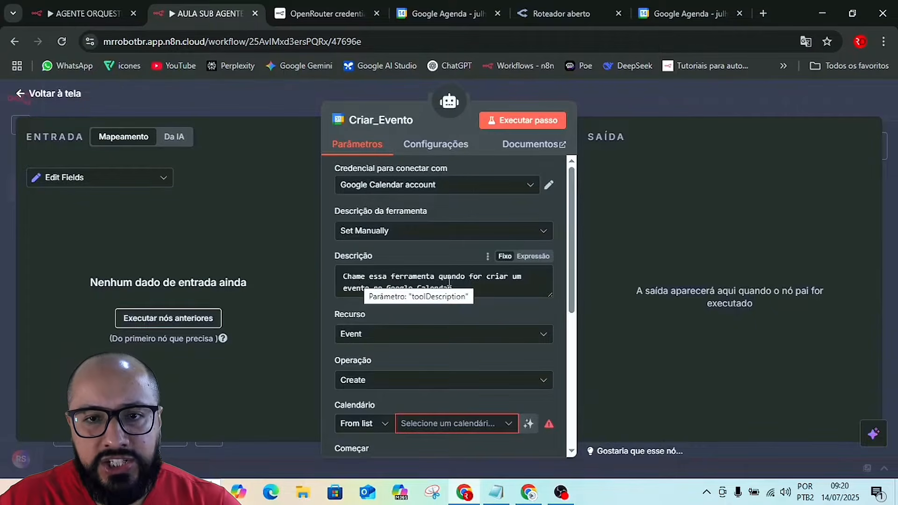
pyautogui.moveTo(461, 288); pyautogui.dragTo(345, 282)
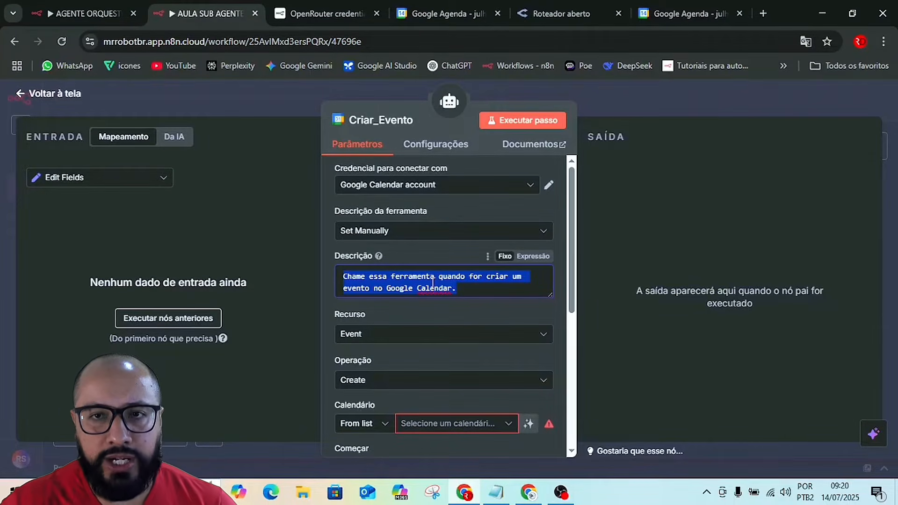
pyautogui.click(613, 93)
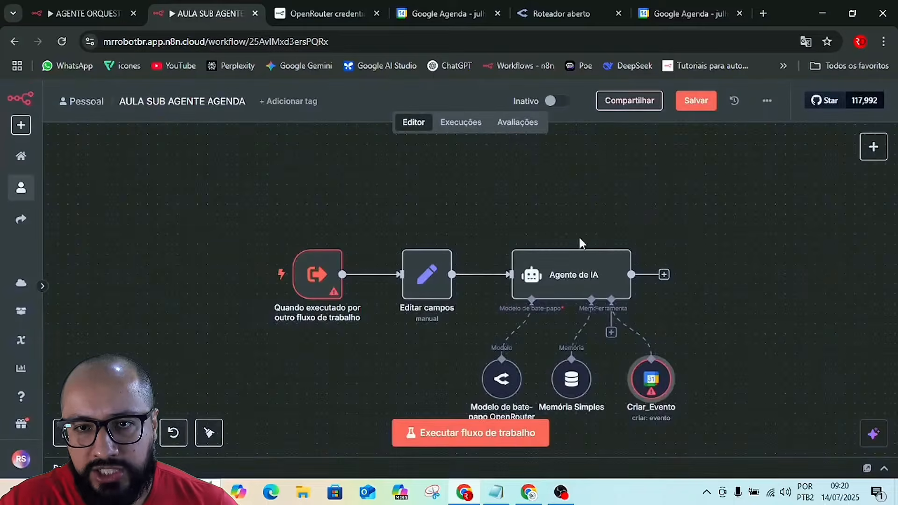
# Add a system message option to the AI Agent, keeping its default text, and return to the canvas.
pyautogui.click(582, 280)
pyautogui.doubleClick(581, 281)
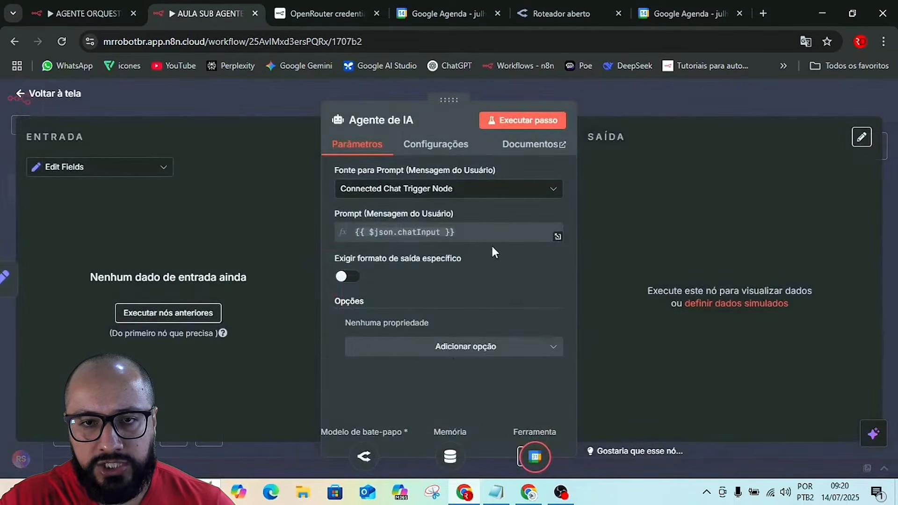
pyautogui.click(458, 355)
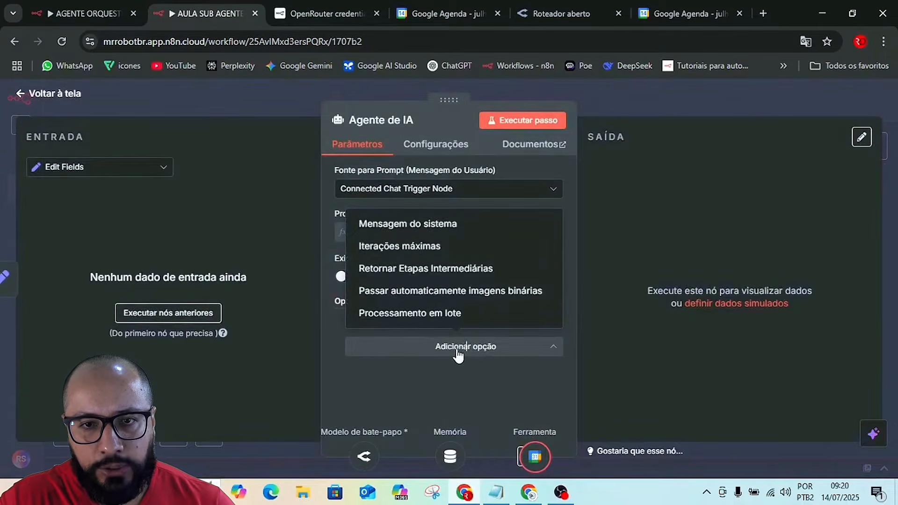
pyautogui.click(395, 225)
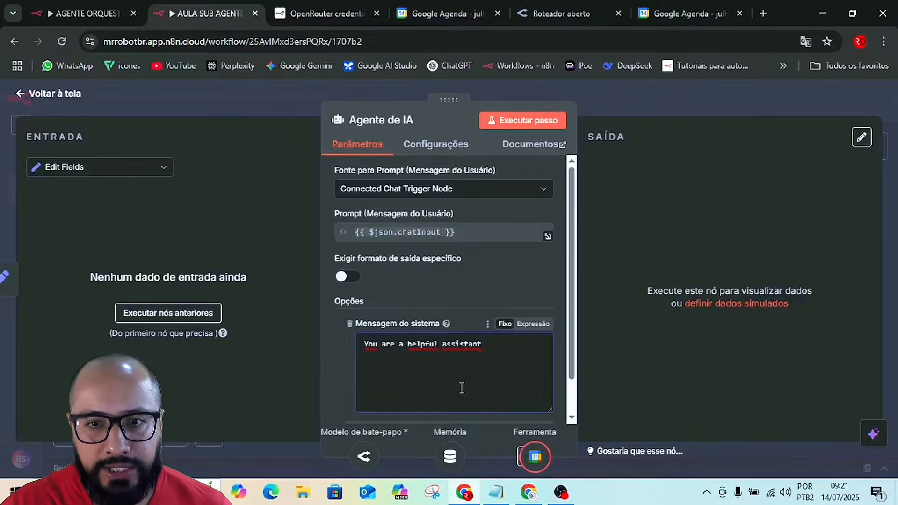
pyautogui.click(625, 104)
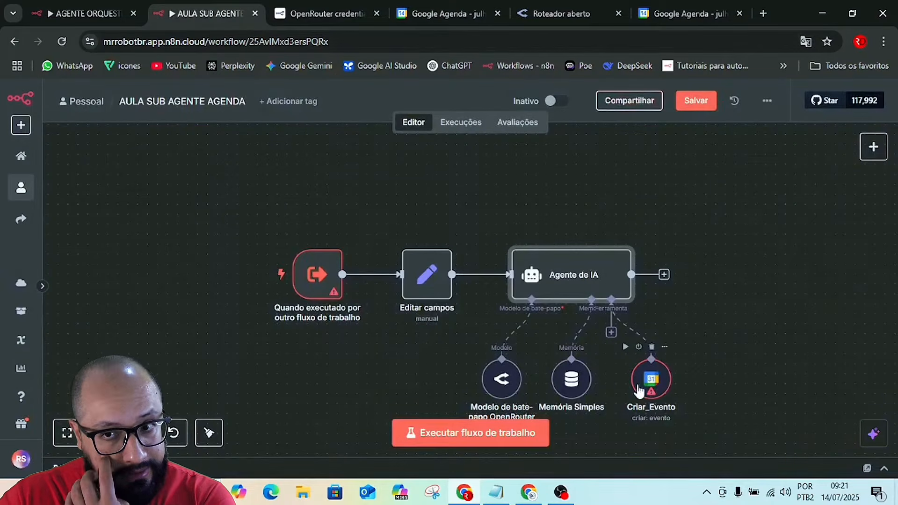
# Open the Criar_Evento tool and review its available event operations, keeping Create.
pyautogui.click(658, 388)
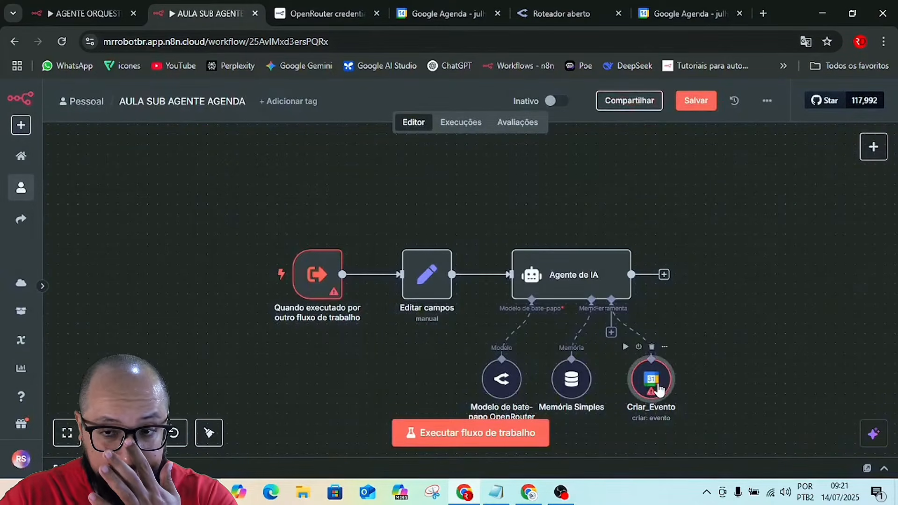
pyautogui.doubleClick(658, 388)
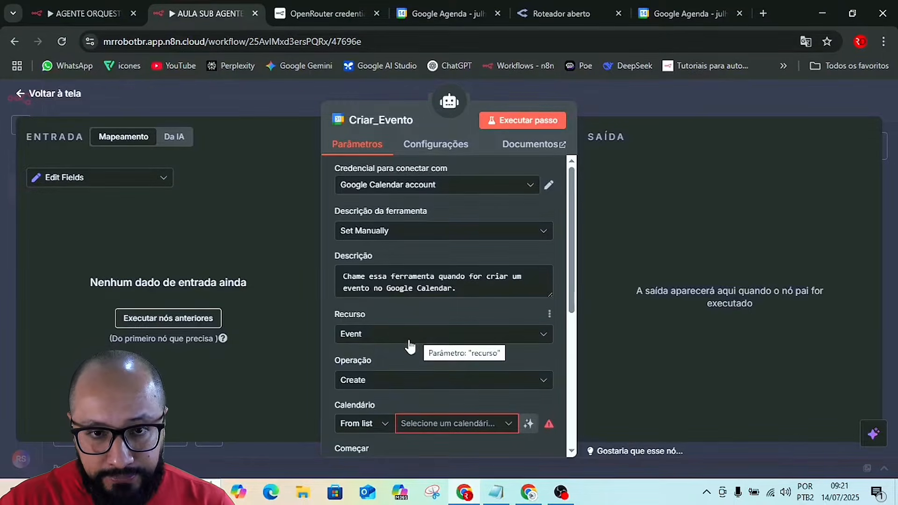
pyautogui.scroll(-2, 417, 342)
pyautogui.click(370, 322)
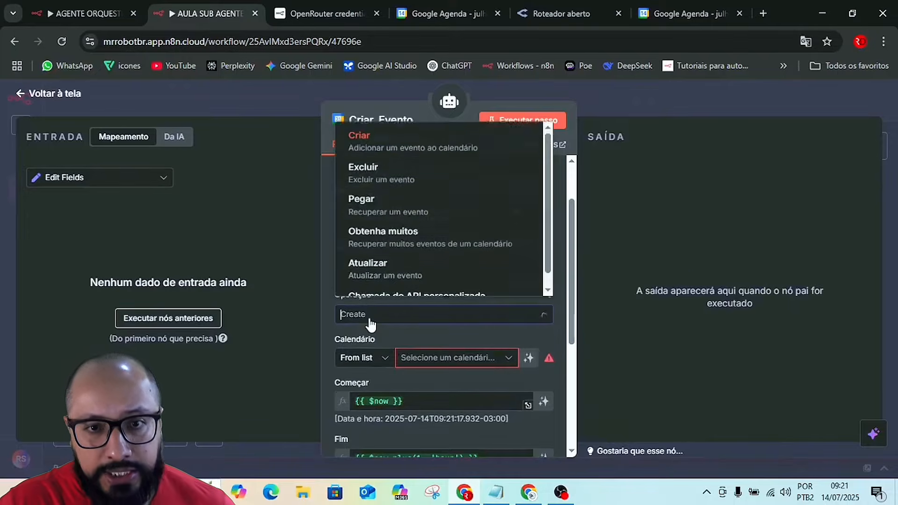
pyautogui.scroll(-1, 404, 260)
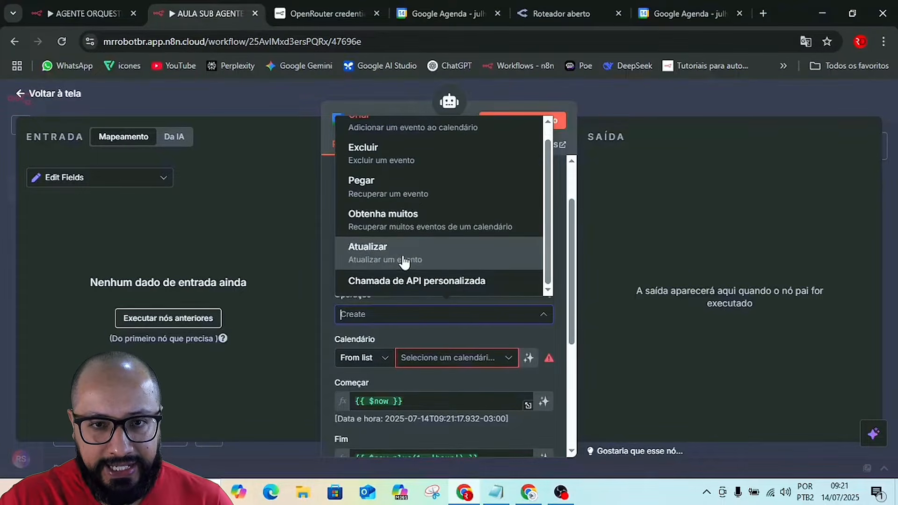
pyautogui.scroll(1, 401, 245)
pyautogui.click(333, 344)
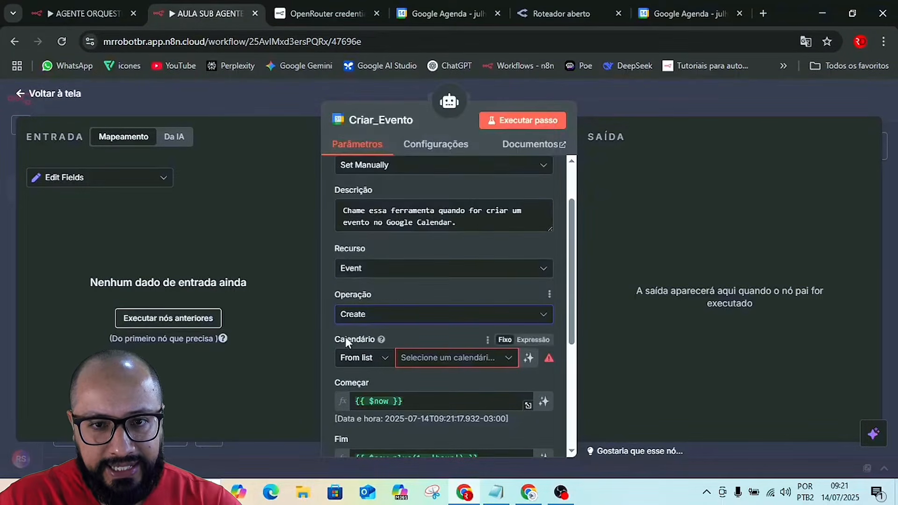
# Show the page in its original English instead of the Portuguese translation.
pyautogui.click(805, 42)
pyautogui.click(662, 68)
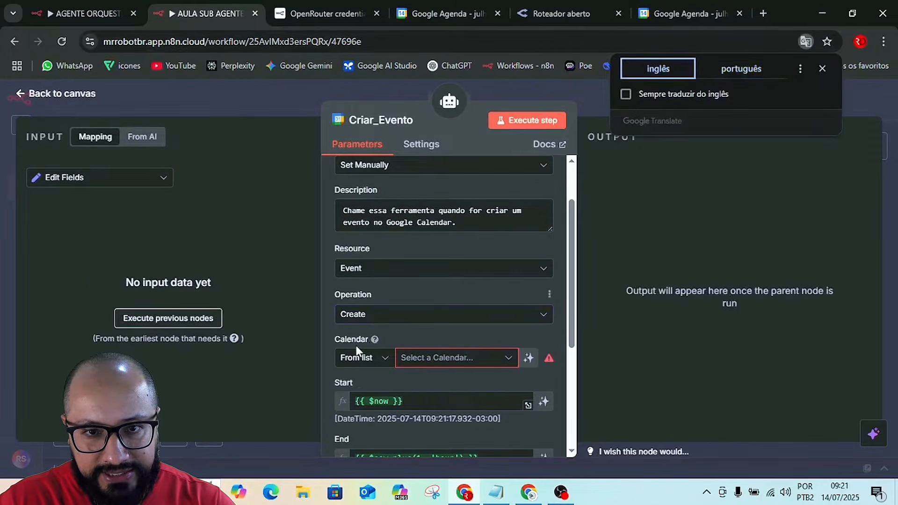
pyautogui.click(406, 332)
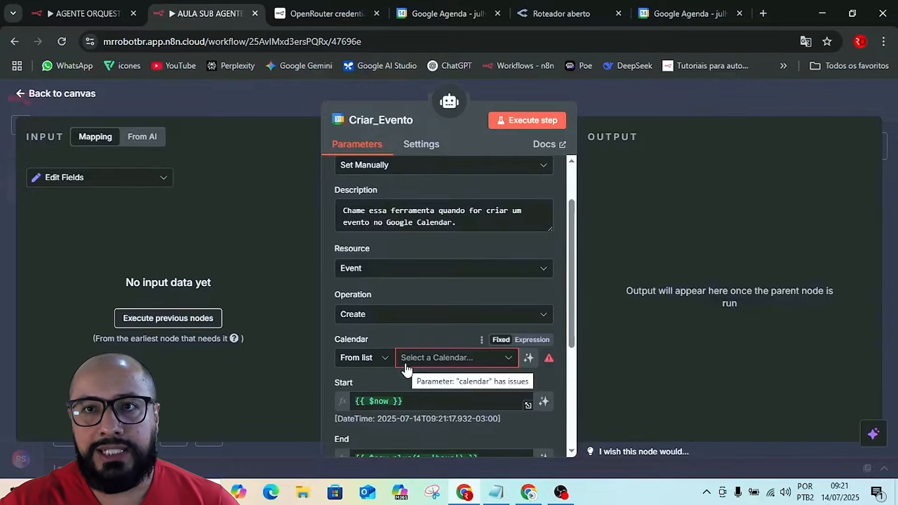
# Check the month view in Google Agenda and set Criar_Evento's calendar to the account's own e-mail calendar.
pyautogui.click(676, 11)
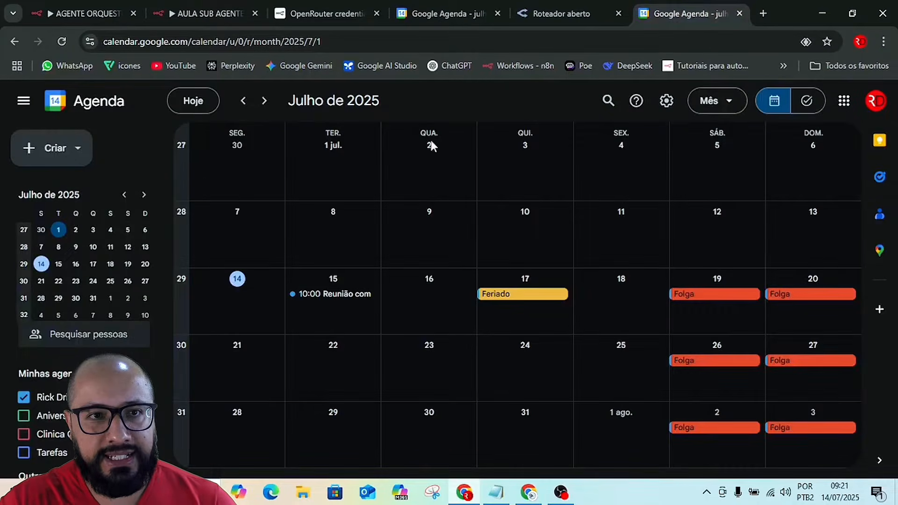
pyautogui.click(545, 5)
pyautogui.click(252, 9)
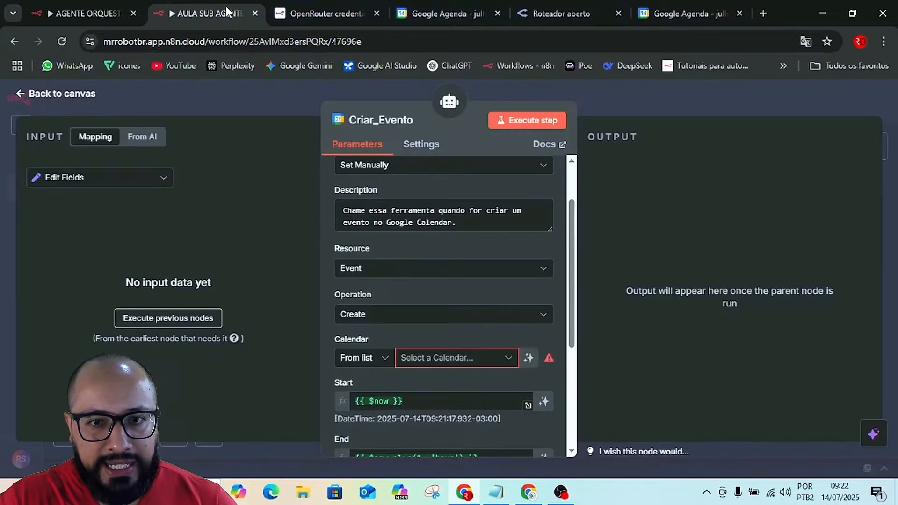
pyautogui.click(448, 361)
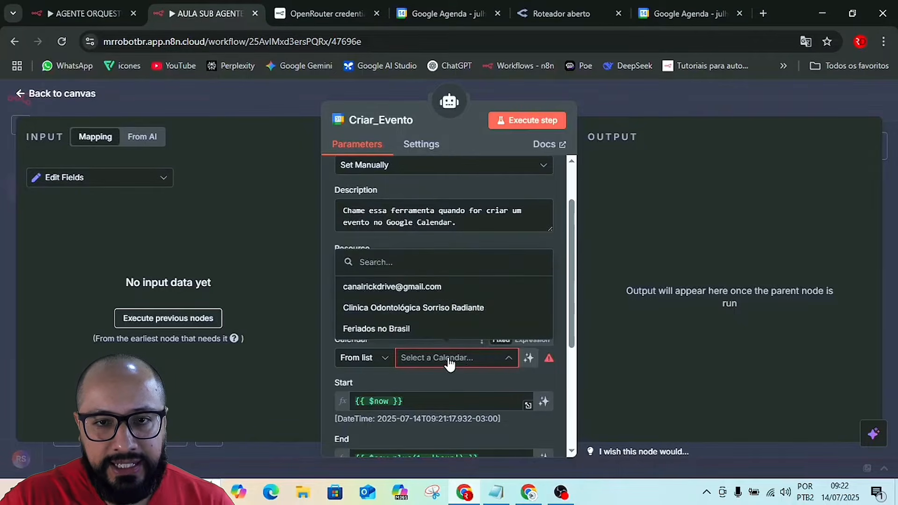
pyautogui.click(369, 287)
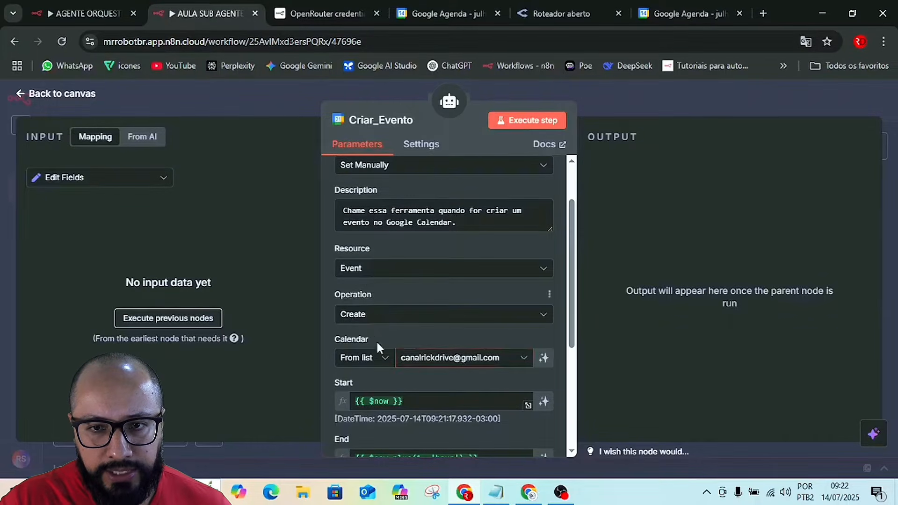
# Look at Google Agenda again and let the model define Criar_Evento's Start and End automatically.
pyautogui.scroll(-3, 436, 378)
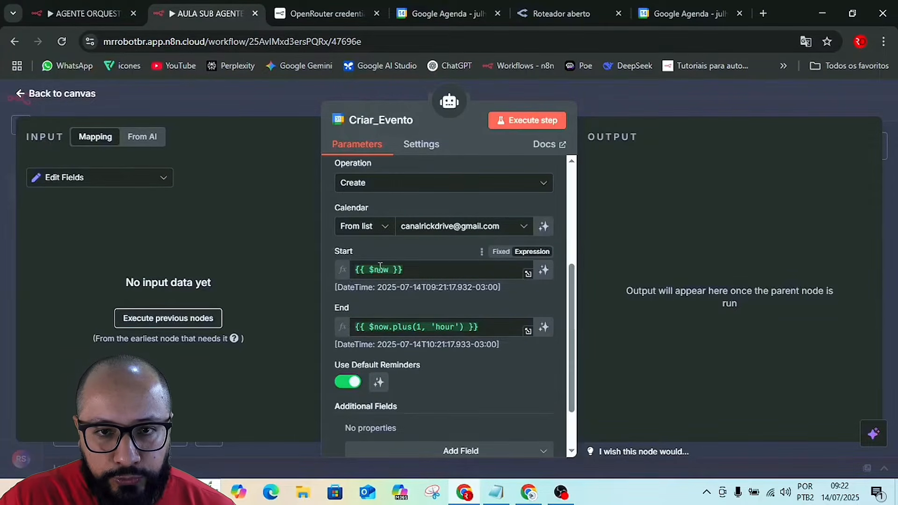
pyautogui.moveTo(379, 273)
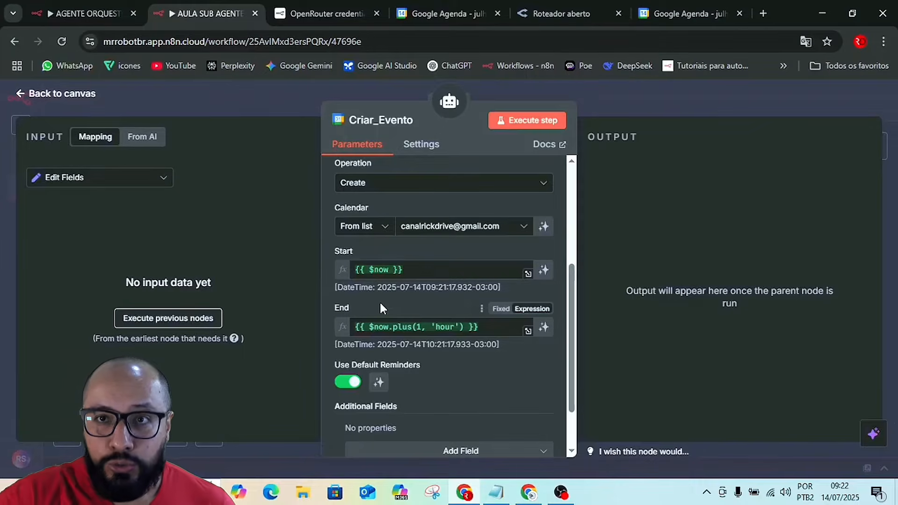
pyautogui.click(686, 13)
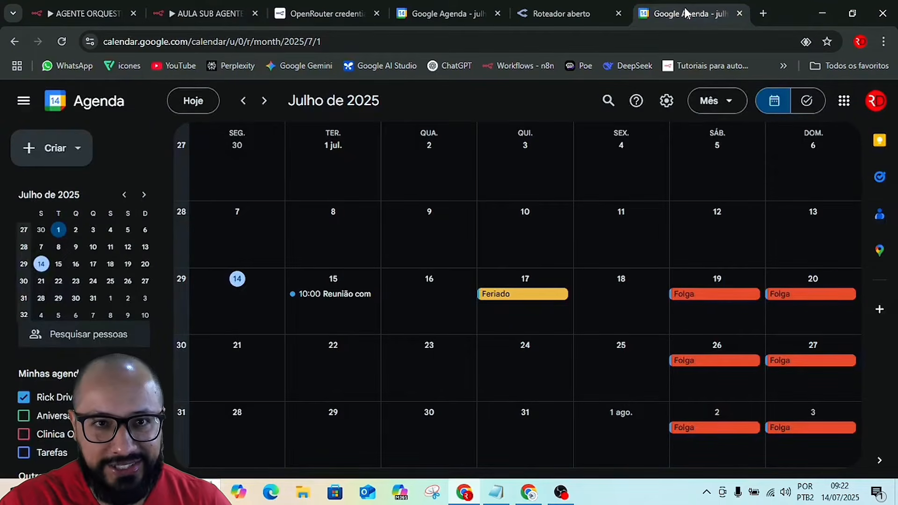
pyautogui.click(203, 6)
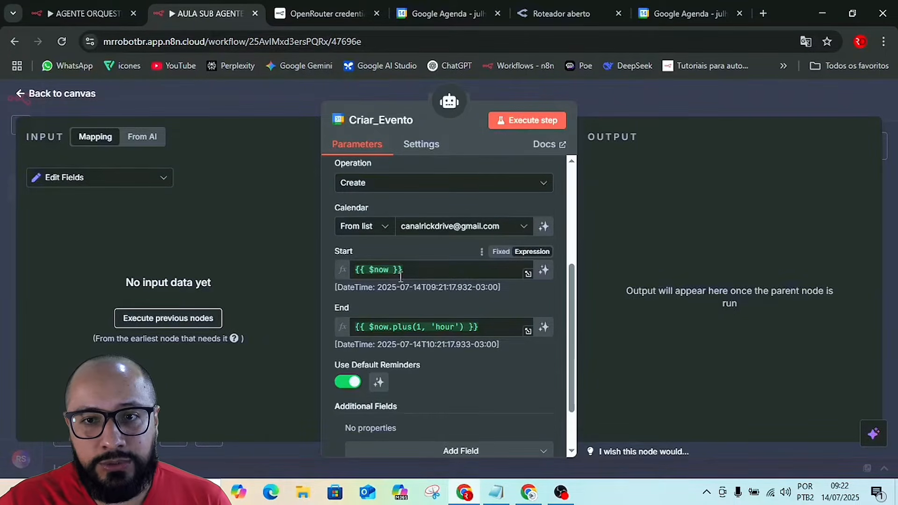
pyautogui.click(544, 272)
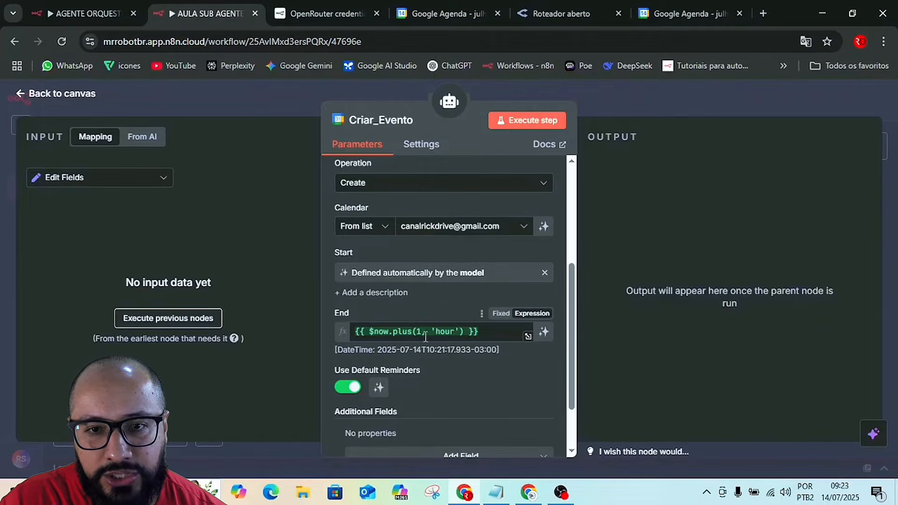
pyautogui.moveTo(413, 335)
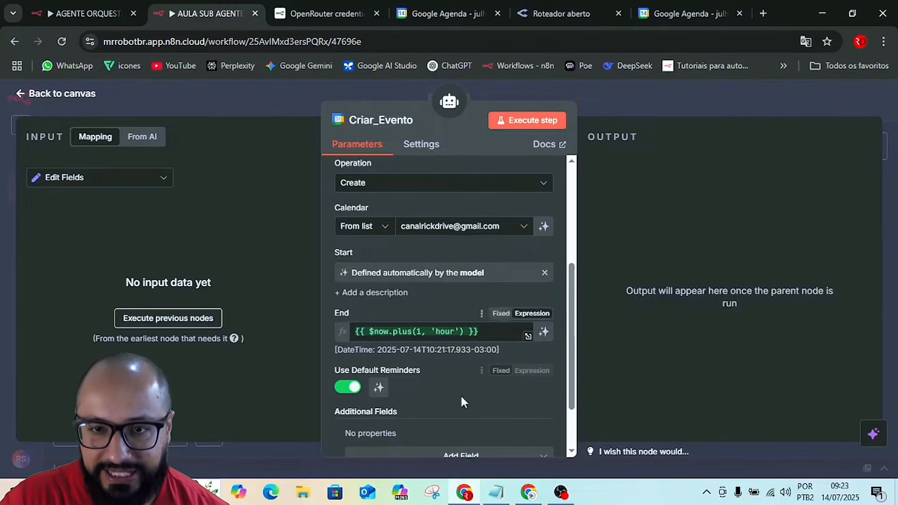
pyautogui.click(544, 333)
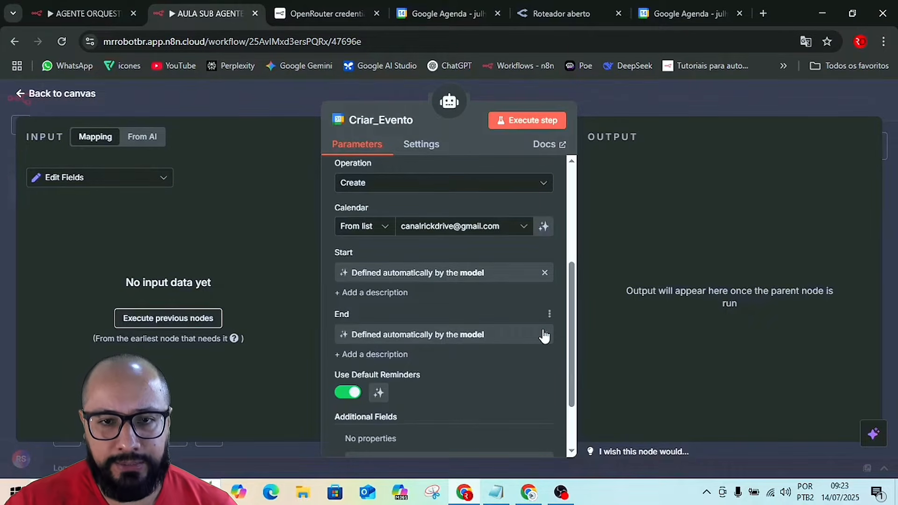
# Translate the page back to Portuguese and add a Resumo additional field defined automatically by the model.
pyautogui.click(805, 42)
pyautogui.click(740, 70)
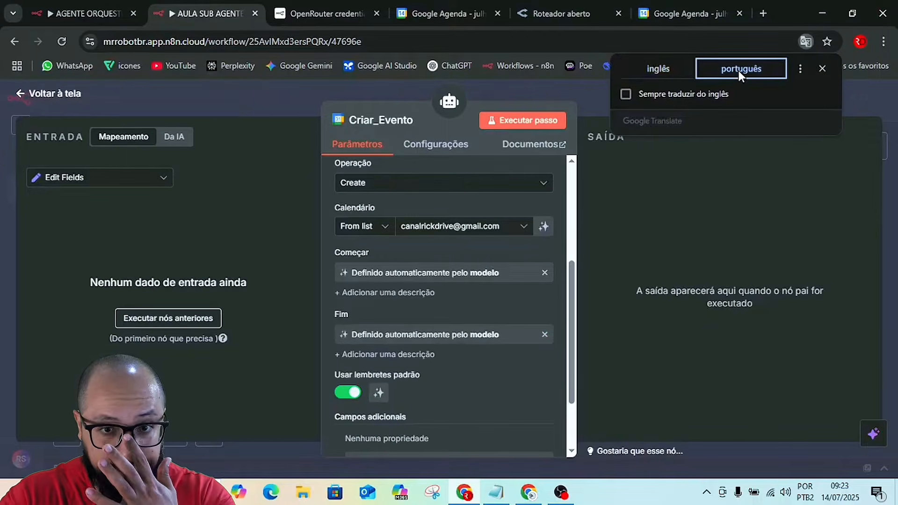
pyautogui.scroll(-3, 436, 374)
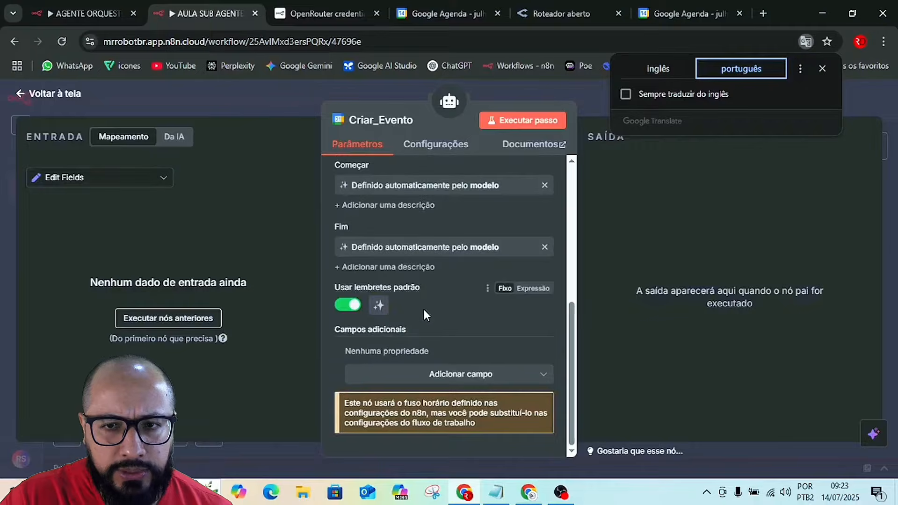
pyautogui.click(467, 380)
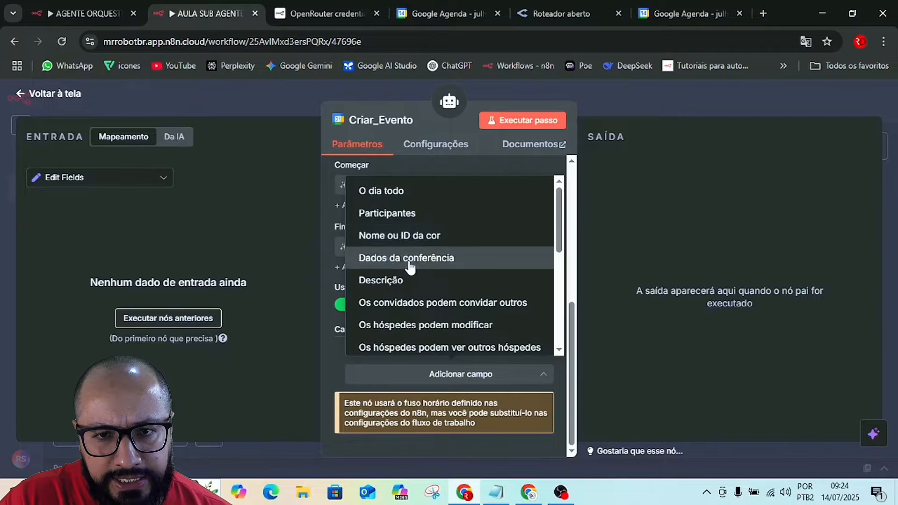
pyautogui.scroll(-5, 410, 265)
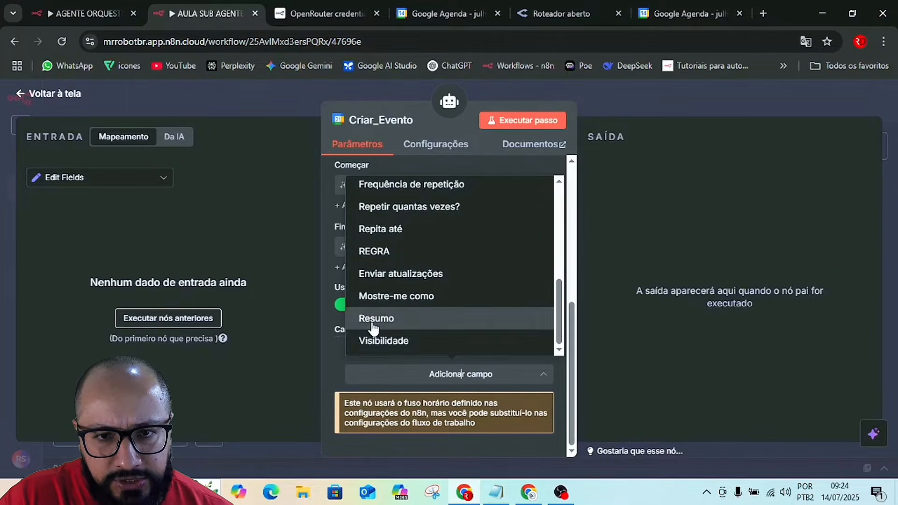
pyautogui.click(377, 320)
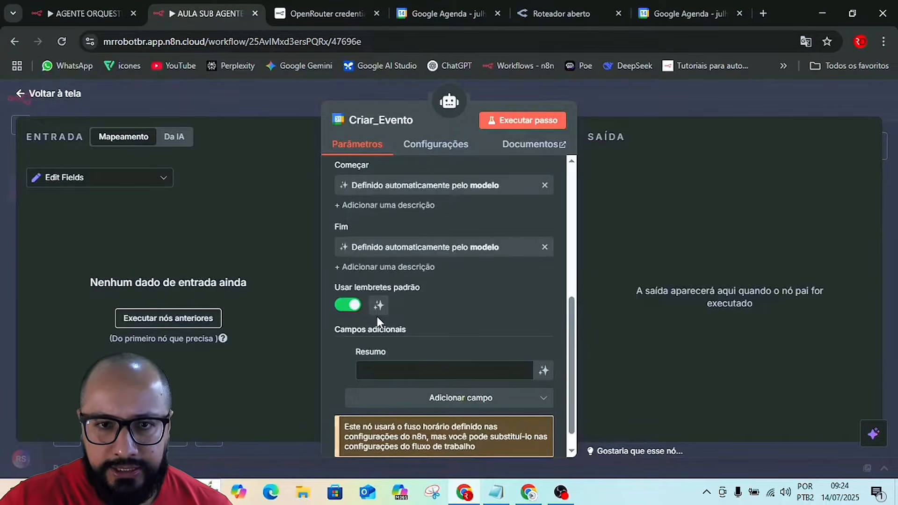
pyautogui.click(544, 370)
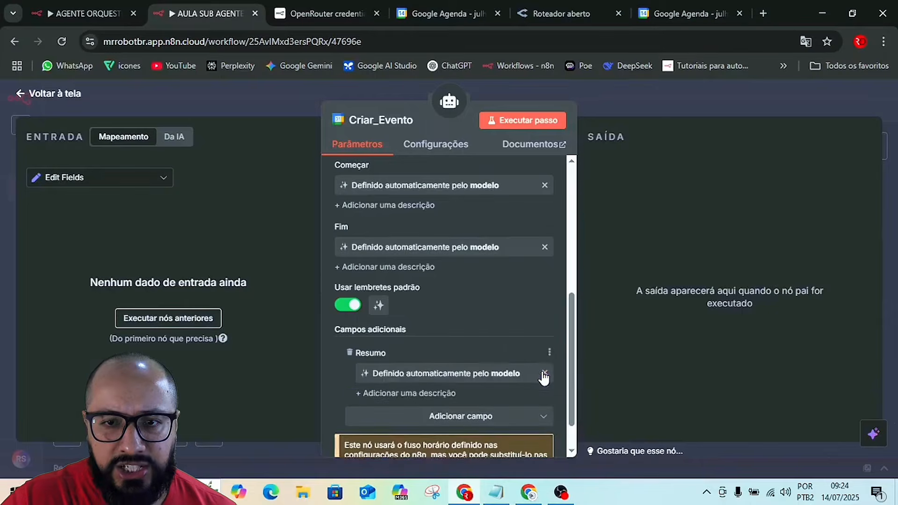
# Add a Localização additional field to Criar_Evento and let the model define it.
pyautogui.click(427, 417)
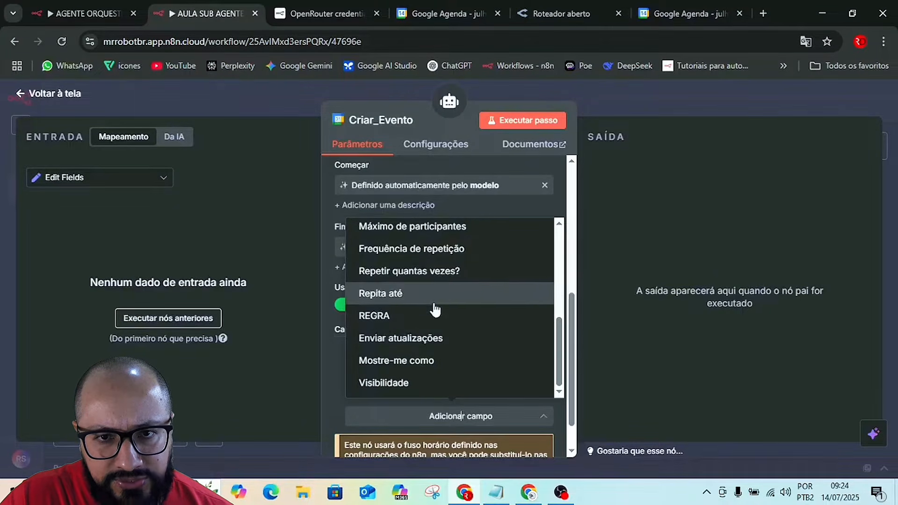
pyautogui.scroll(3, 430, 309)
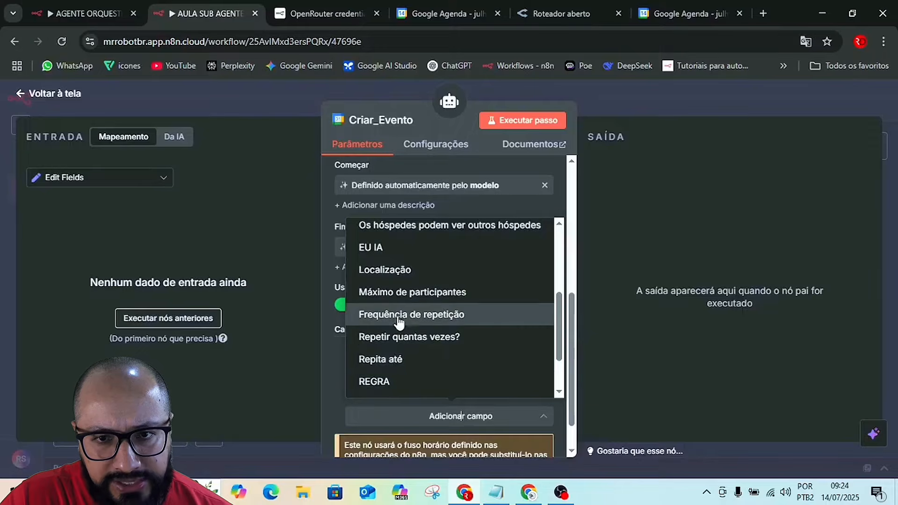
pyautogui.click(388, 271)
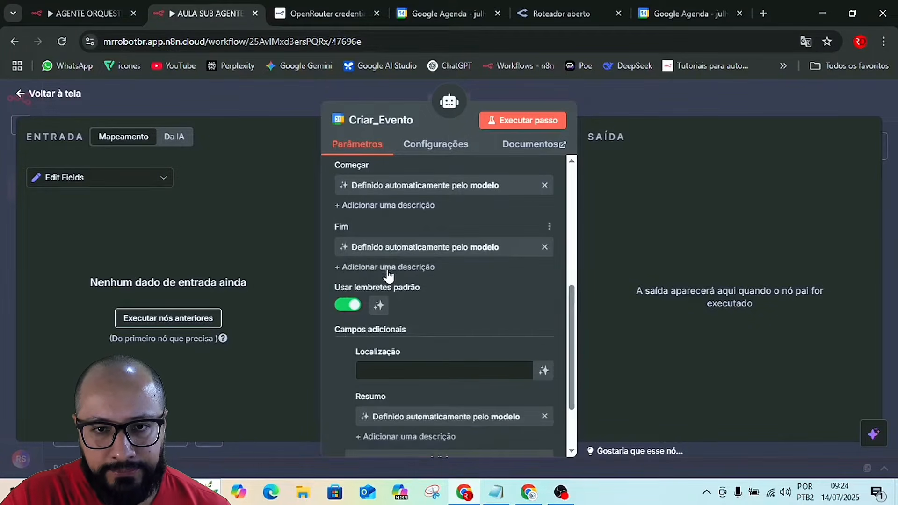
pyautogui.click(544, 372)
pyautogui.scroll(-2, 523, 367)
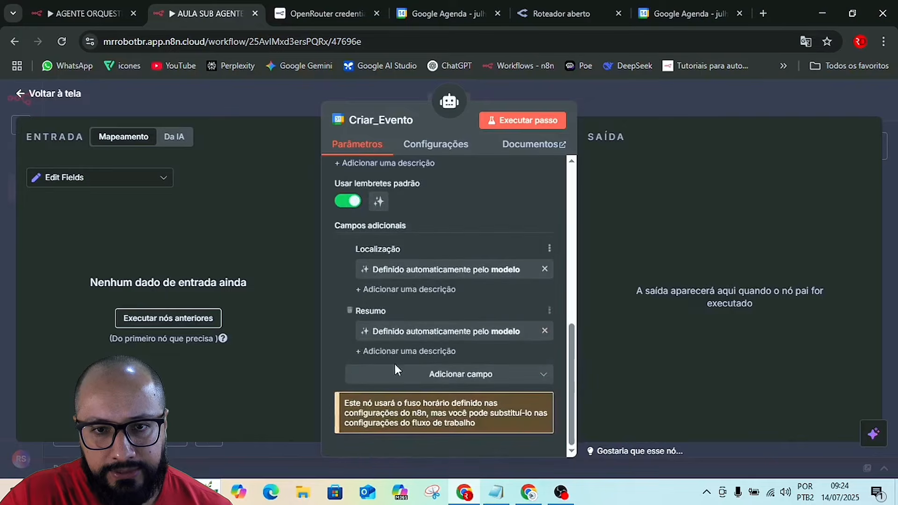
# Add the event ID field (EU IA) to Criar_Evento and let the model define it.
pyautogui.click(451, 375)
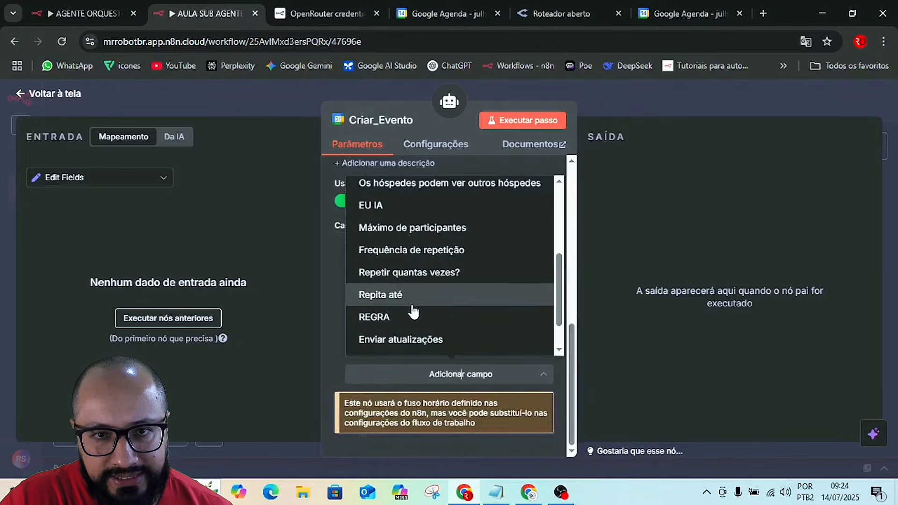
pyautogui.click(378, 211)
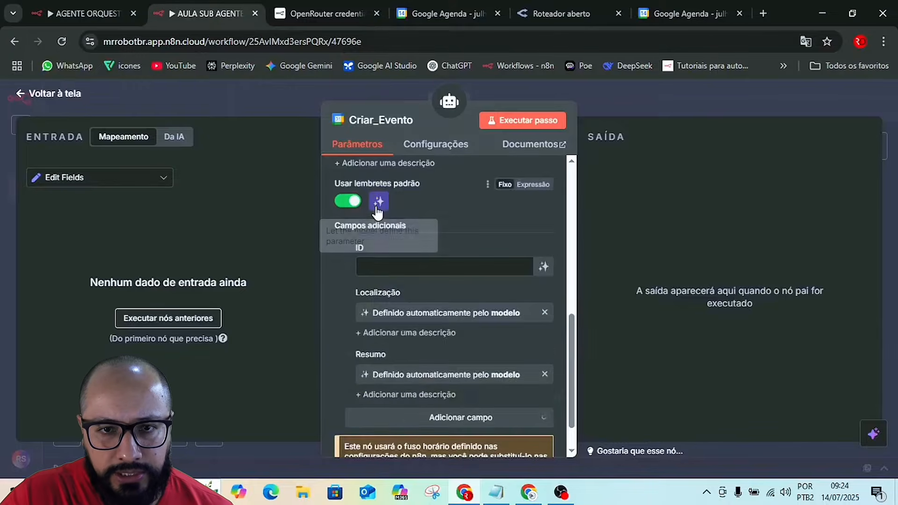
pyautogui.click(543, 267)
pyautogui.scroll(-3, 386, 355)
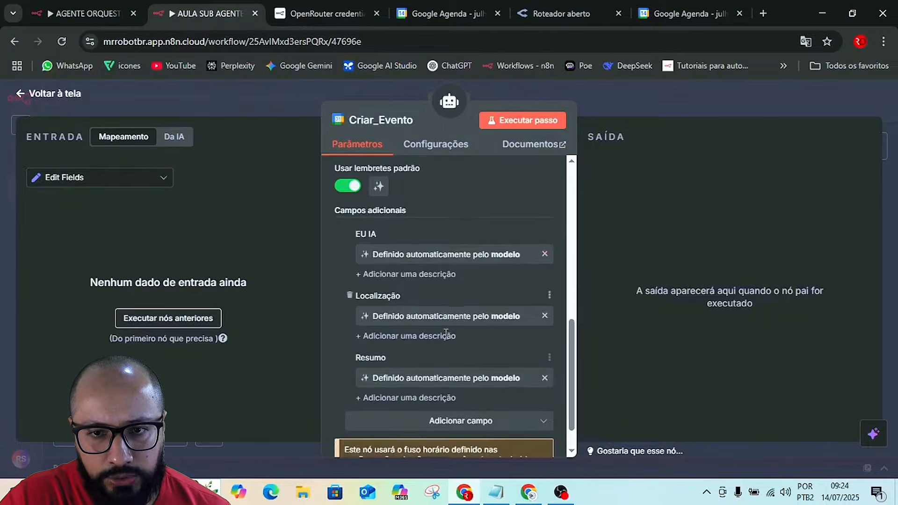
# Add a Descrição additional field to Criar_Evento and let the model define it automatically.
pyautogui.click(433, 373)
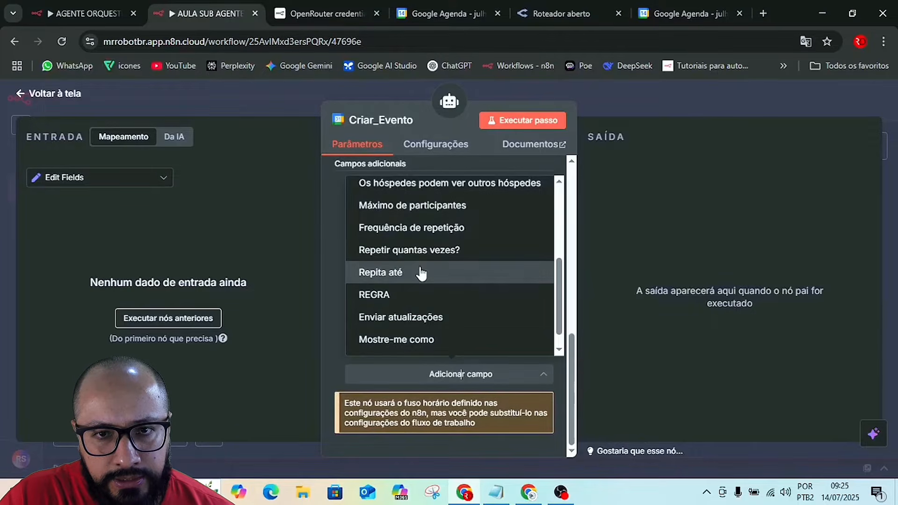
pyautogui.scroll(1, 422, 274)
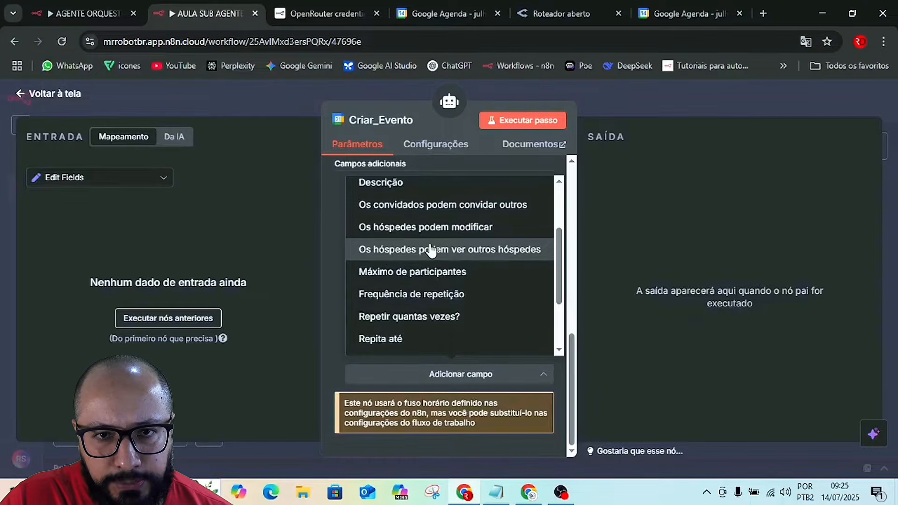
pyautogui.scroll(1, 412, 262)
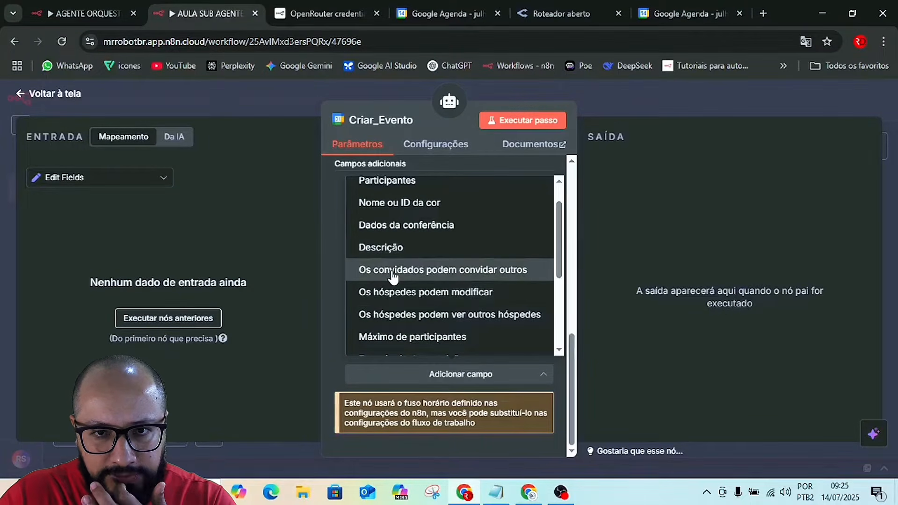
pyautogui.click(373, 251)
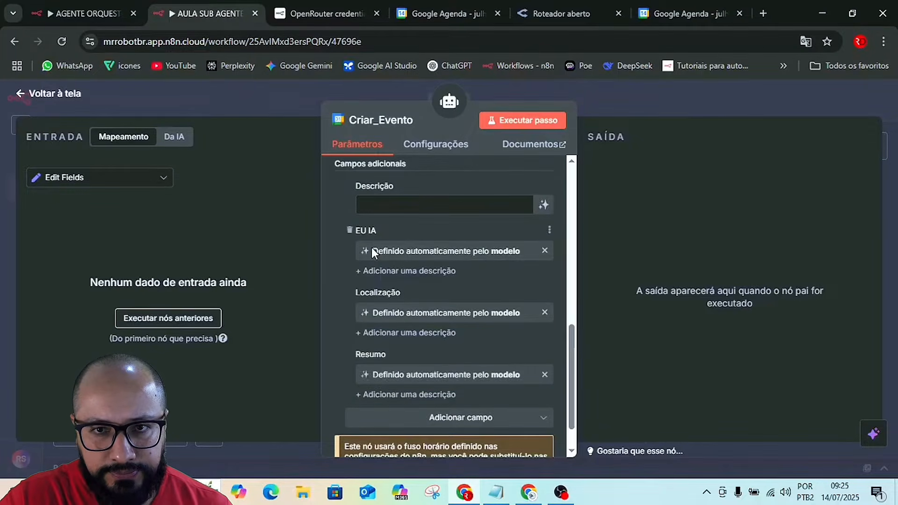
pyautogui.click(544, 206)
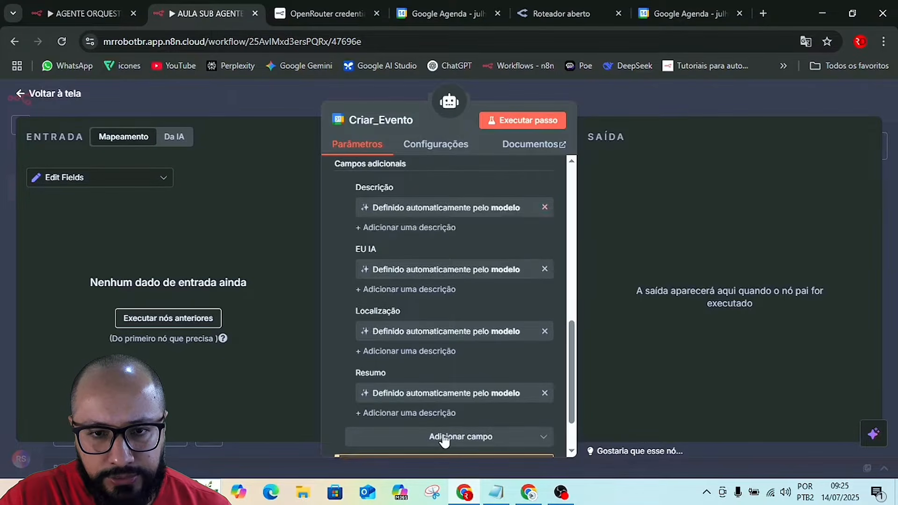
pyautogui.scroll(-1, 468, 408)
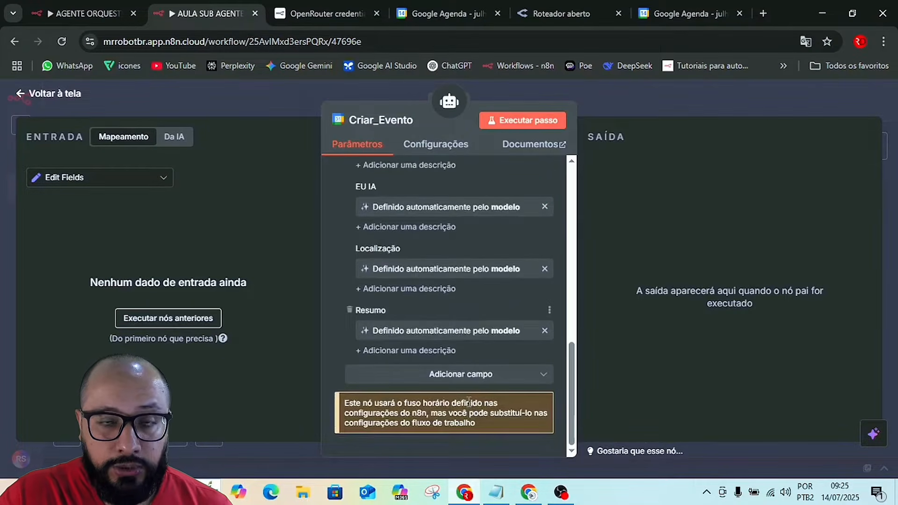
pyautogui.click(477, 379)
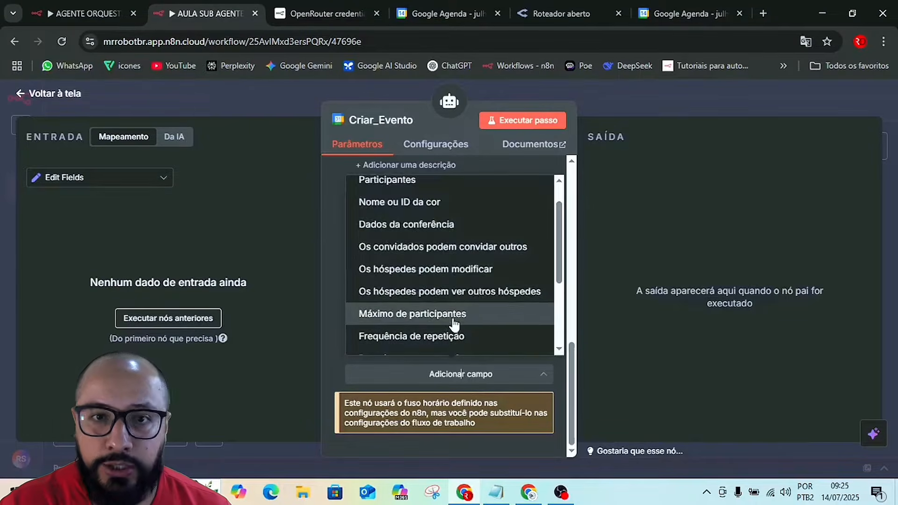
pyautogui.scroll(1, 457, 321)
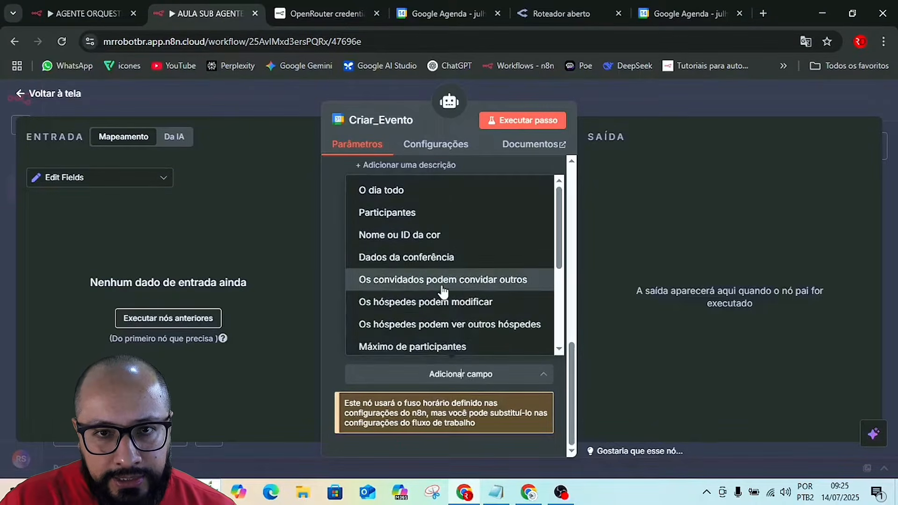
pyautogui.click(395, 236)
pyautogui.scroll(3, 439, 313)
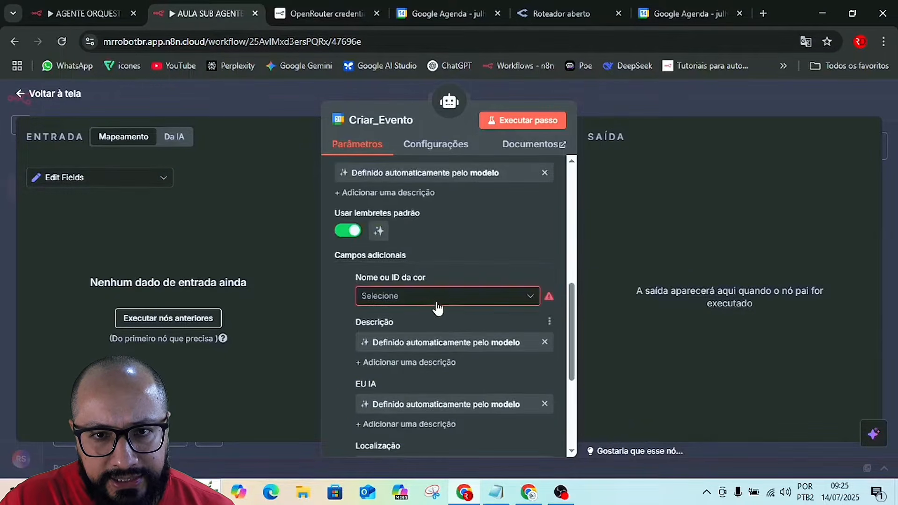
pyautogui.moveTo(433, 278)
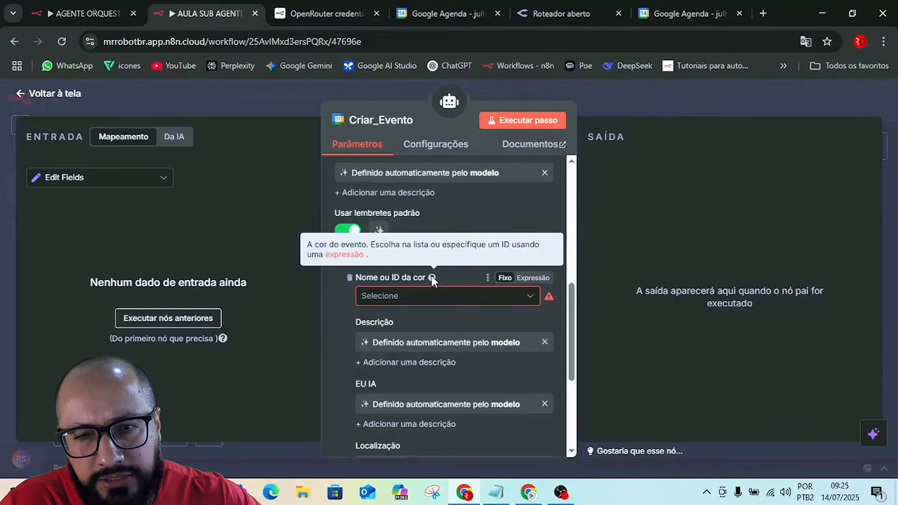
pyautogui.click(350, 278)
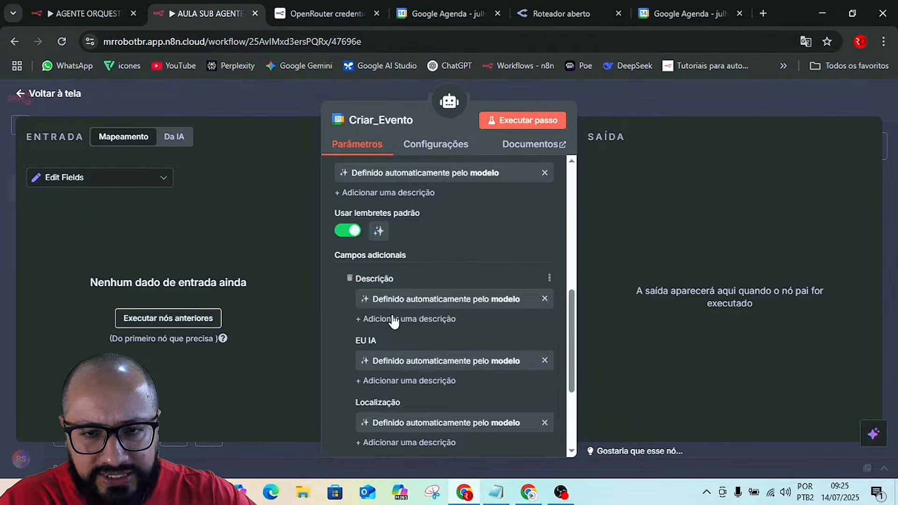
# Close the Criar_Evento settings and save the workflow.
pyautogui.scroll(-3, 394, 321)
pyautogui.scroll(7, 398, 323)
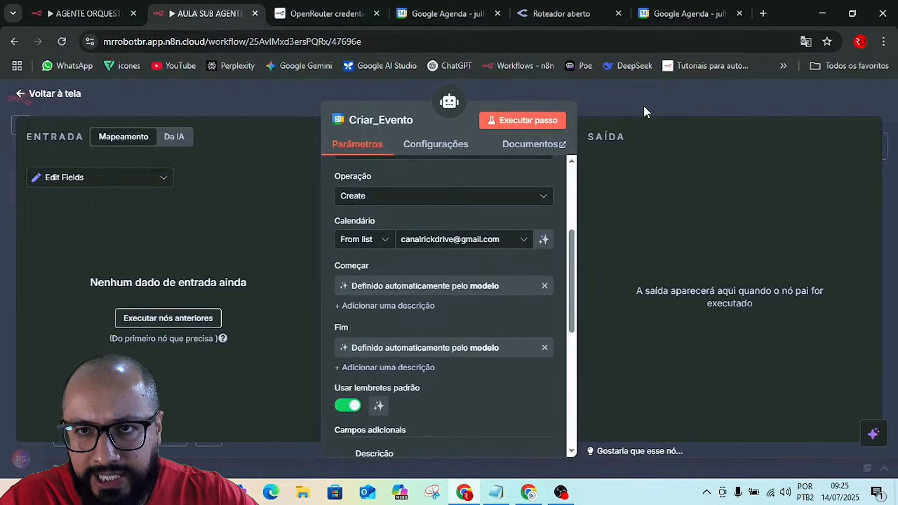
pyautogui.click(644, 106)
pyautogui.click(698, 102)
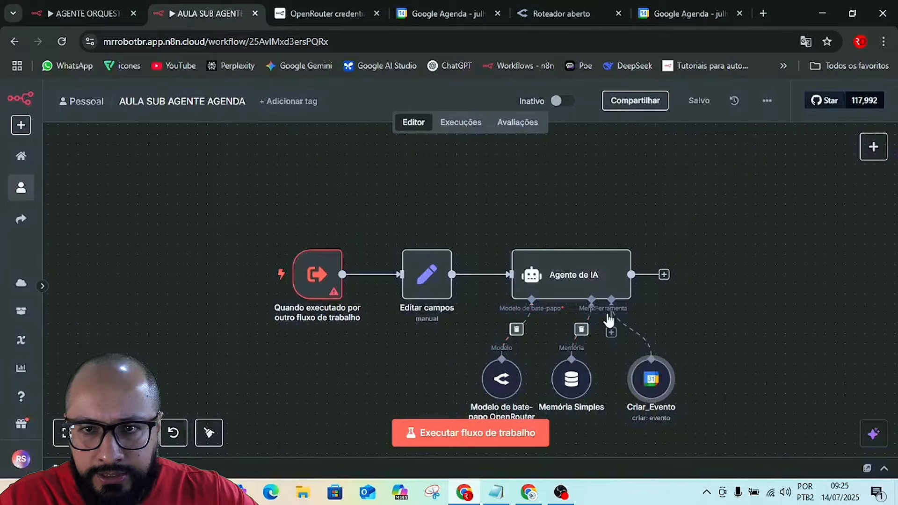
# Switch to the Automação de Agenda no n8n Google Docs document and copy the node name Create_Event from item 13's heading.
pyautogui.scroll(-1, 744, 298)
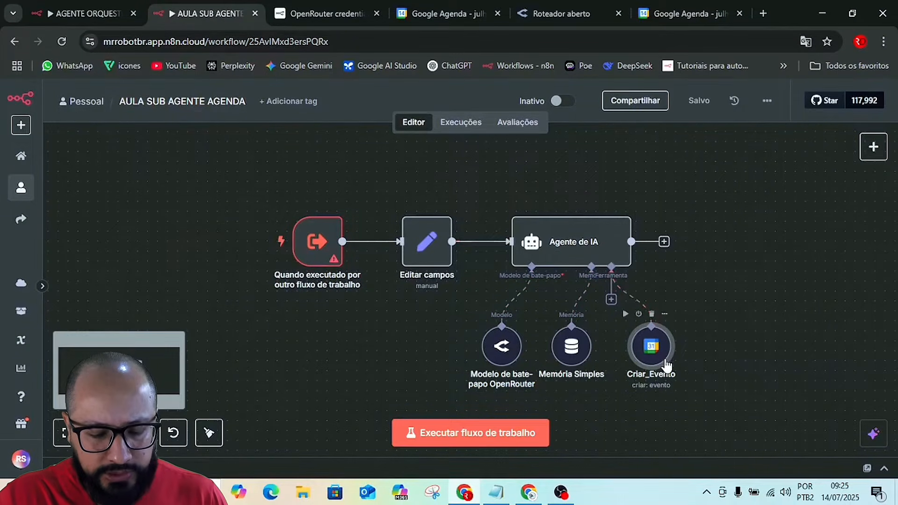
pyautogui.hotkey('alt', 'Tab')
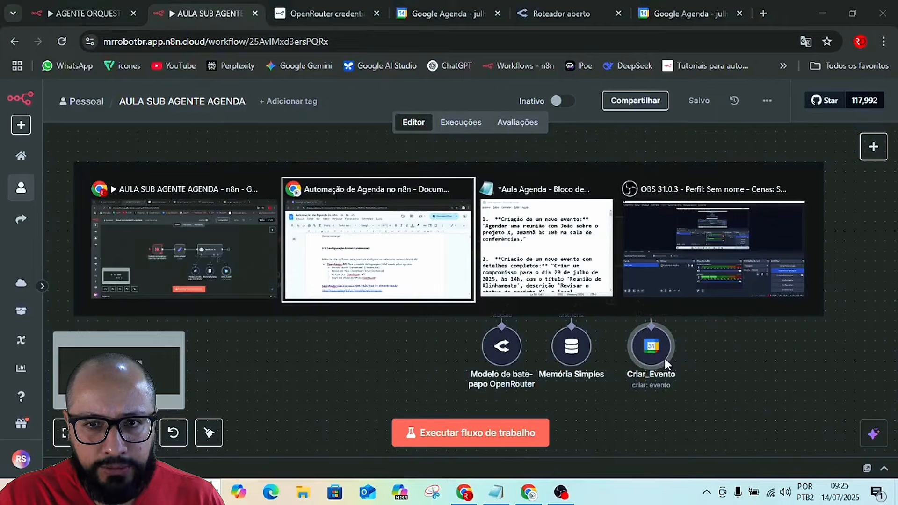
pyautogui.scroll(-20, 463, 258)
pyautogui.scroll(4, 463, 260)
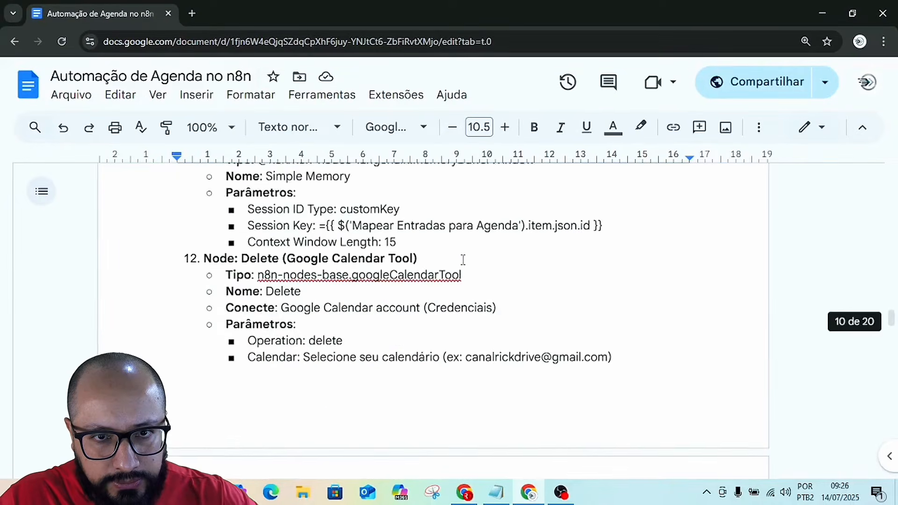
pyautogui.scroll(3, 463, 260)
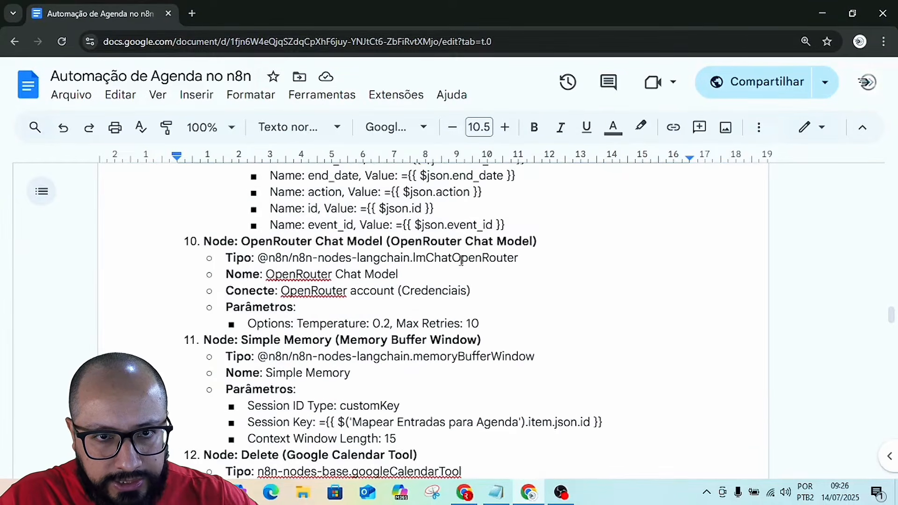
pyautogui.scroll(-3, 358, 305)
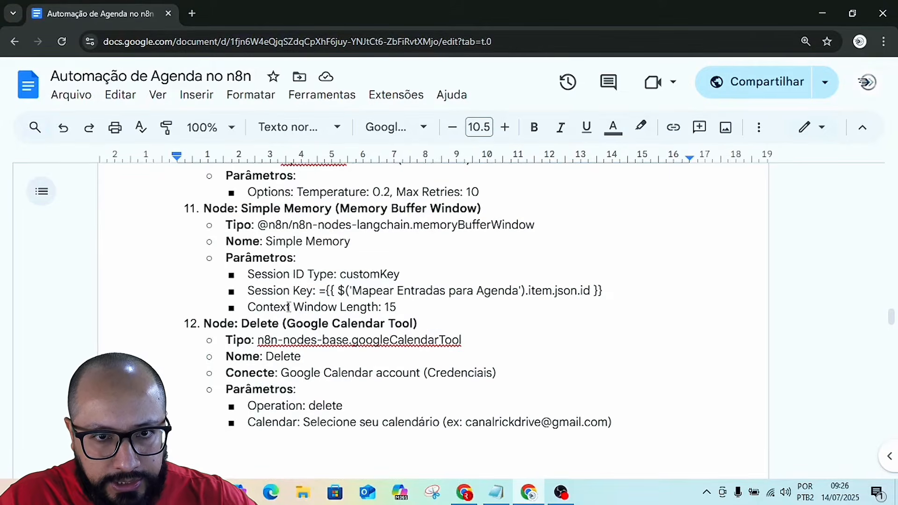
pyautogui.scroll(-2, 377, 318)
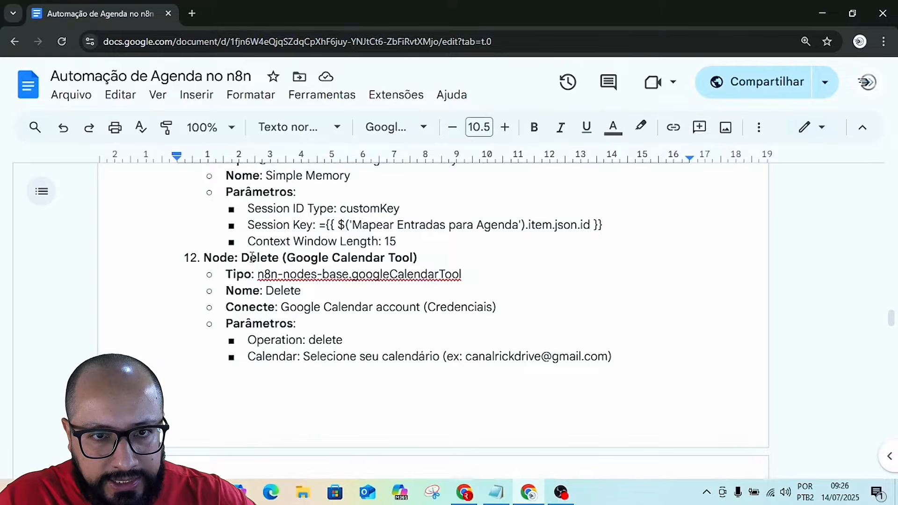
pyautogui.scroll(-6, 374, 303)
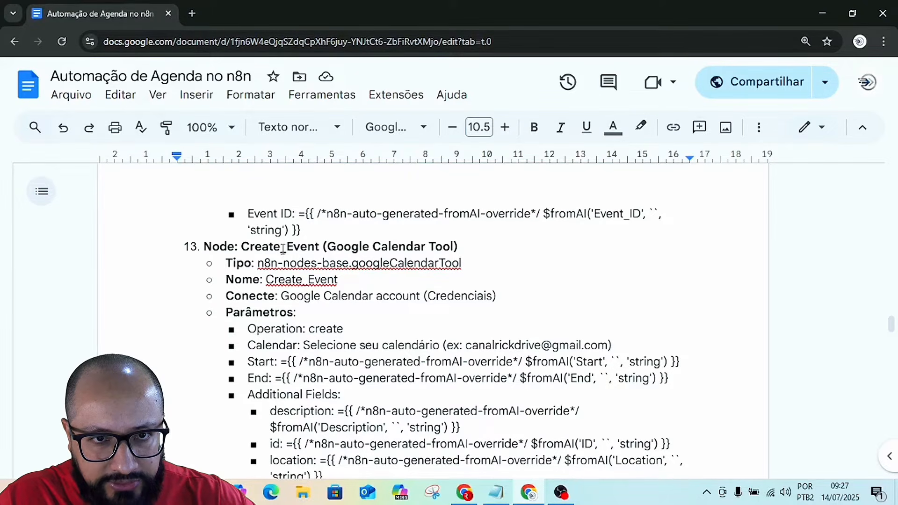
pyautogui.moveTo(241, 246); pyautogui.dragTo(321, 245)
pyautogui.hotkey('ctrl', 'c')
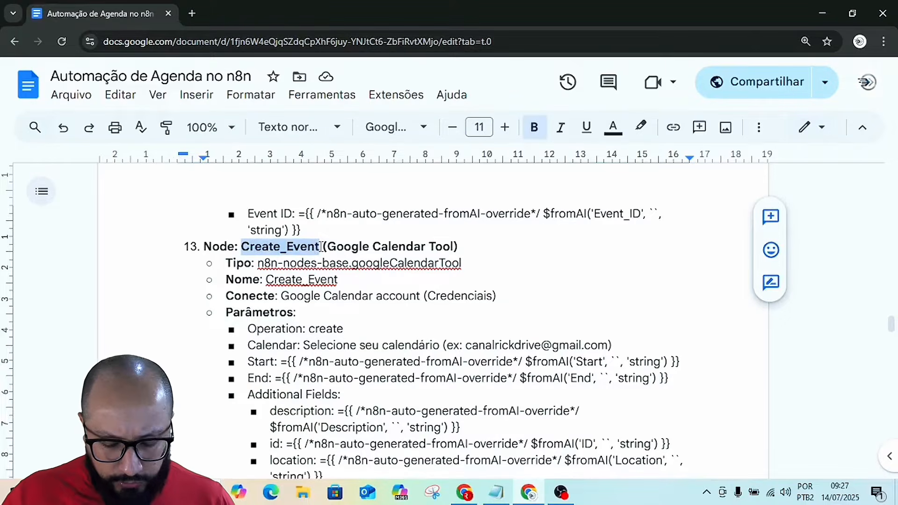
# Return to the n8n workflow, rename the Criar_Evento node to Create_Event and save the workflow.
pyautogui.hotkey('alt', 'Tab')
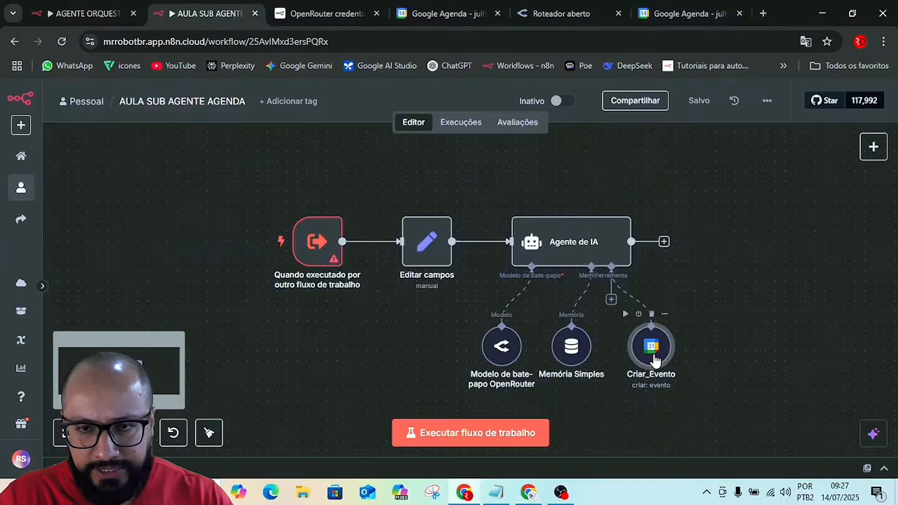
pyautogui.press('F2')
pyautogui.hotkey('ctrl', 'v')
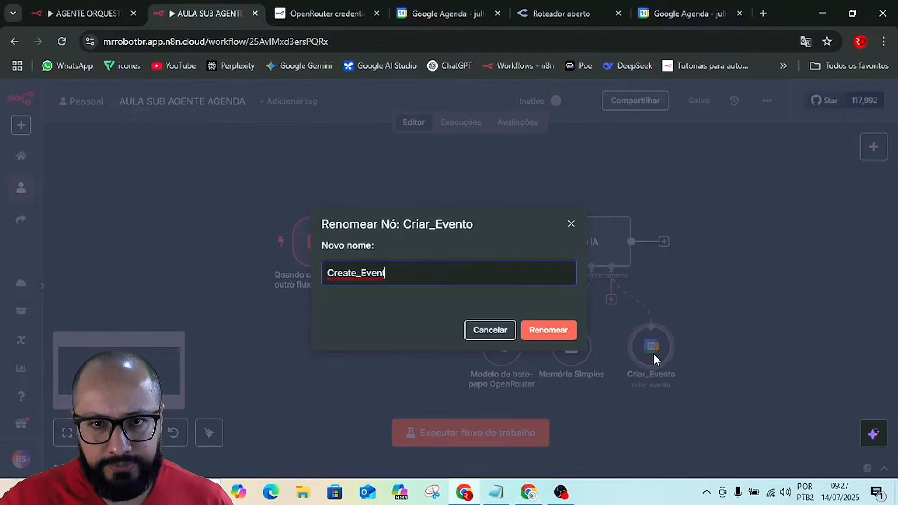
pyautogui.click(557, 331)
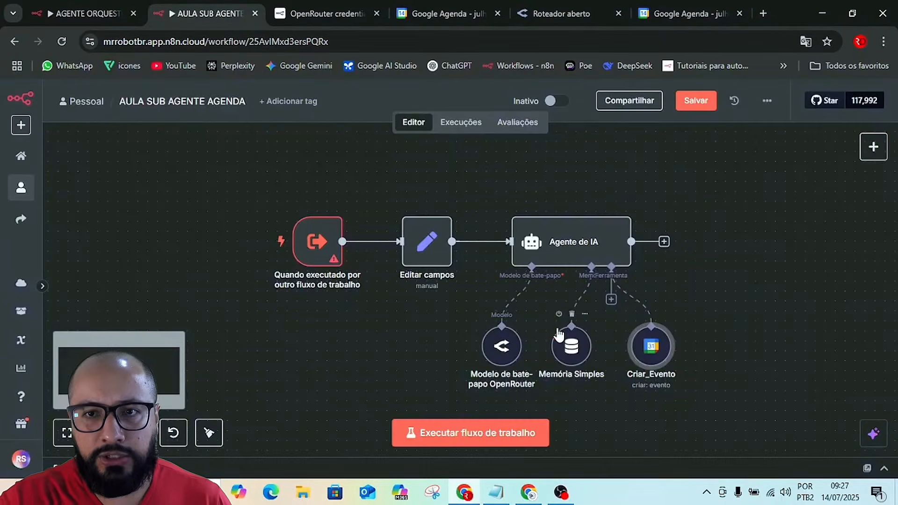
pyautogui.click(693, 98)
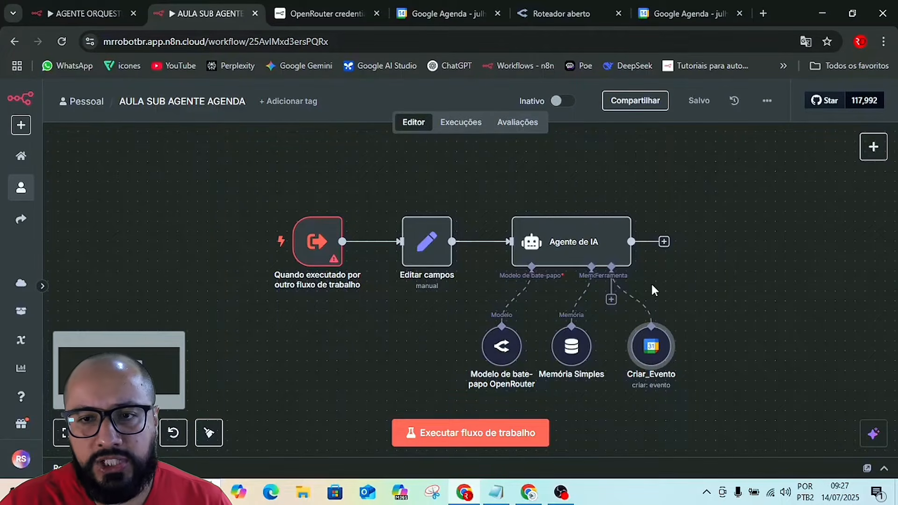
# Review the Create_Event parameters and the Get an event in Google Calendar node in the Google Docs document, then return to the workflow.
pyautogui.hotkey('alt', 'Tab')
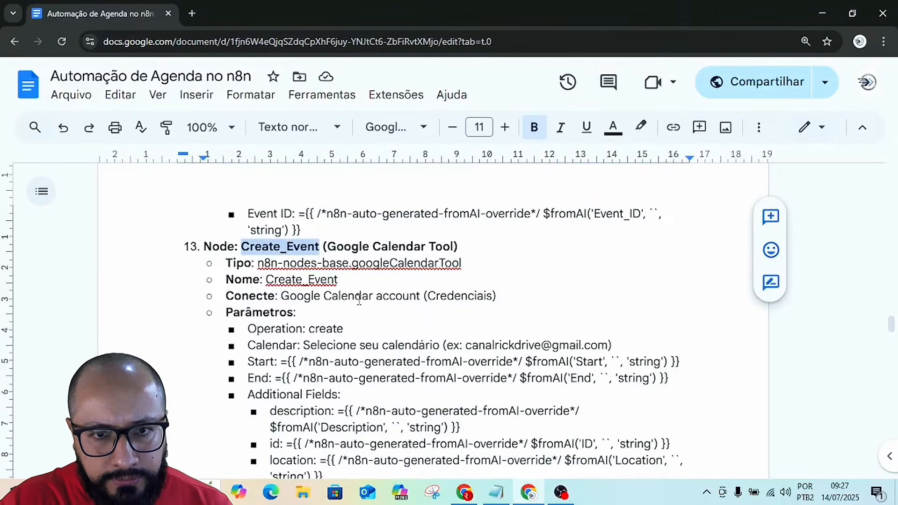
pyautogui.scroll(-1, 359, 299)
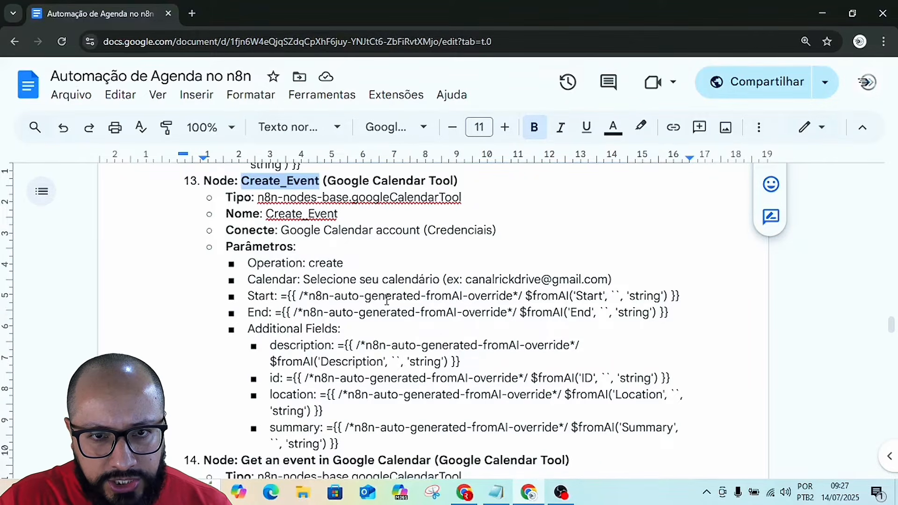
pyautogui.scroll(-2, 386, 300)
pyautogui.scroll(1, 379, 279)
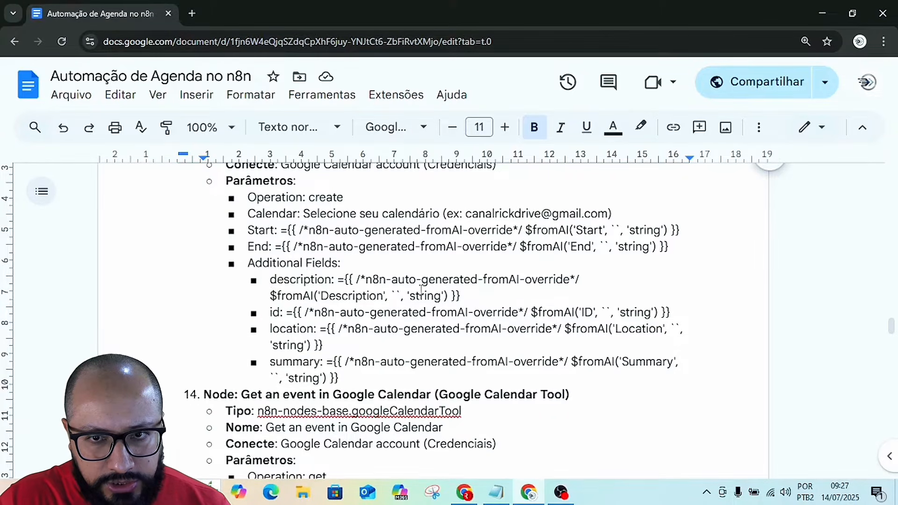
pyautogui.scroll(-1, 501, 301)
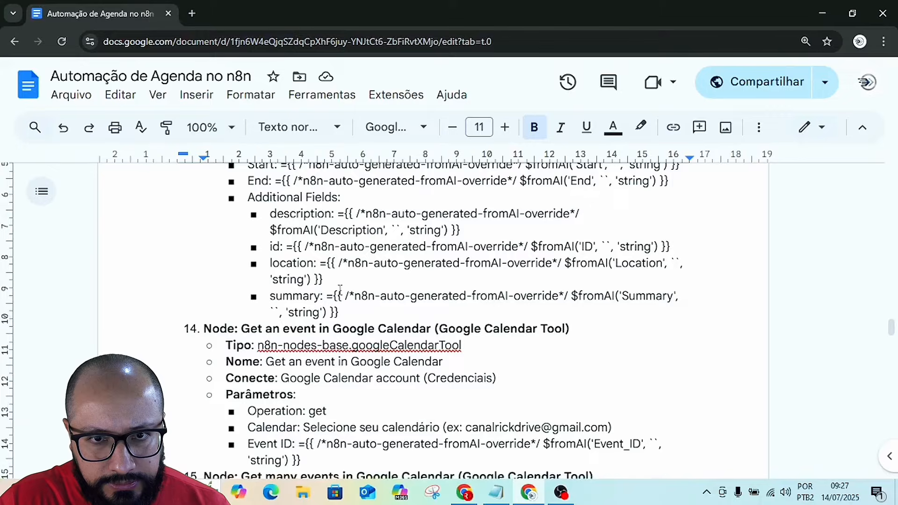
pyautogui.scroll(-1, 350, 296)
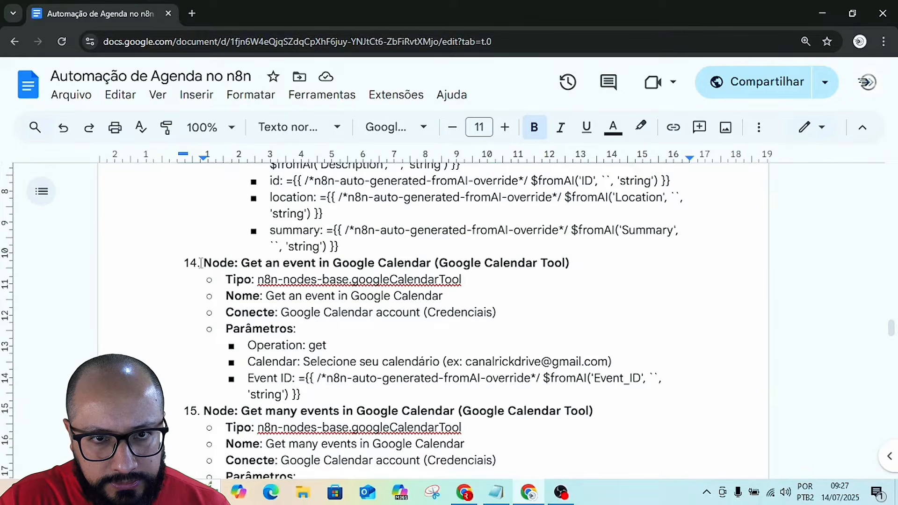
pyautogui.scroll(2, 426, 277)
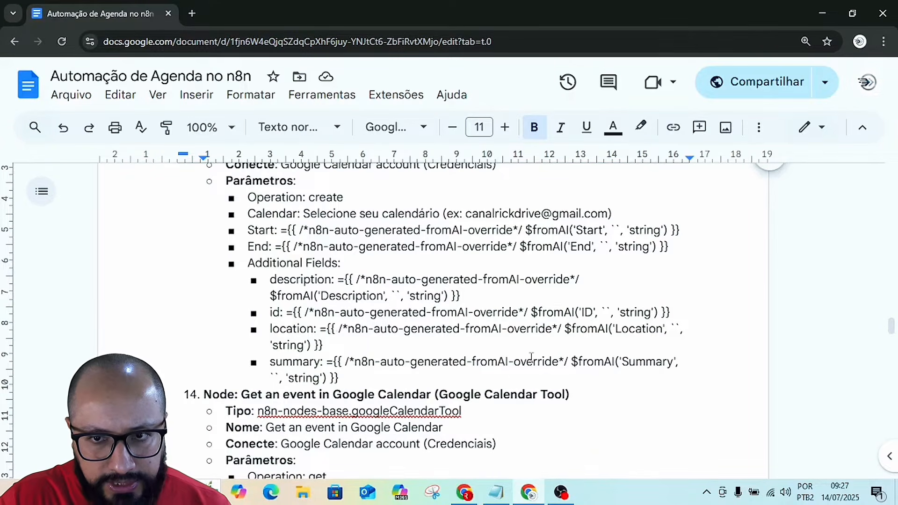
pyautogui.hotkey('alt', 'Tab')
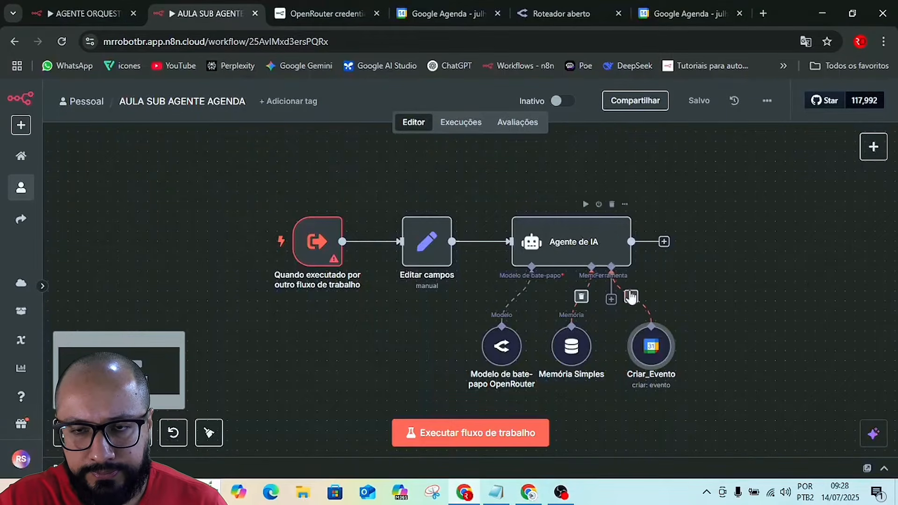
# Switch to the Automação de Agenda no n8n Google Docs document and format the heading of section 2.2 at size 15 in the darkest purple.
pyautogui.hotkey('alt', 'Tab')
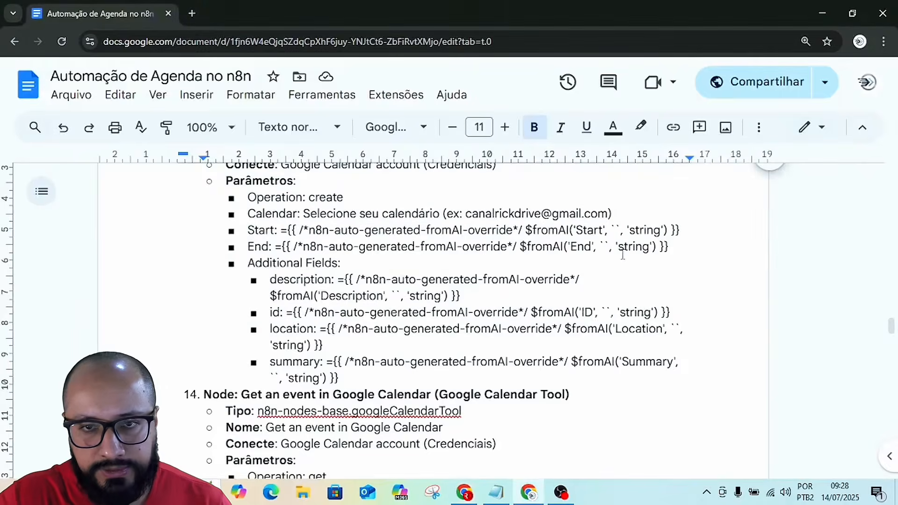
pyautogui.scroll(20, 620, 255)
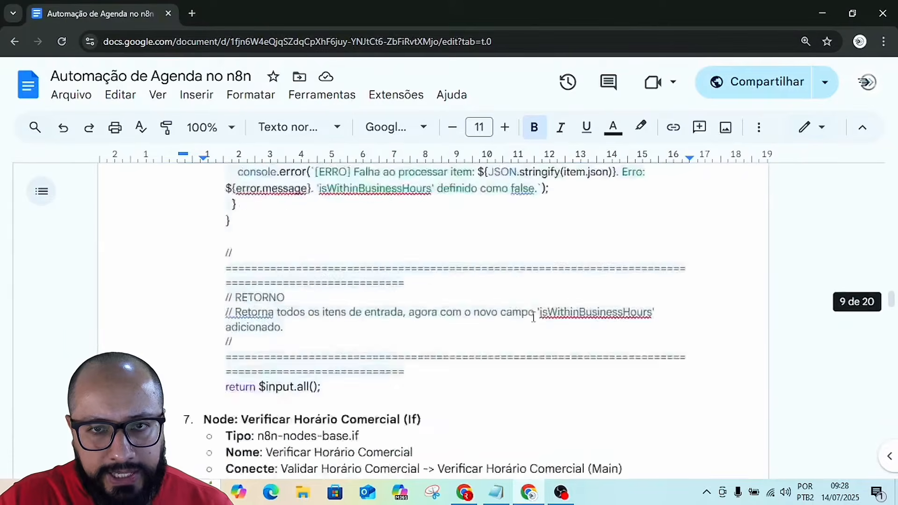
pyautogui.scroll(15, 533, 318)
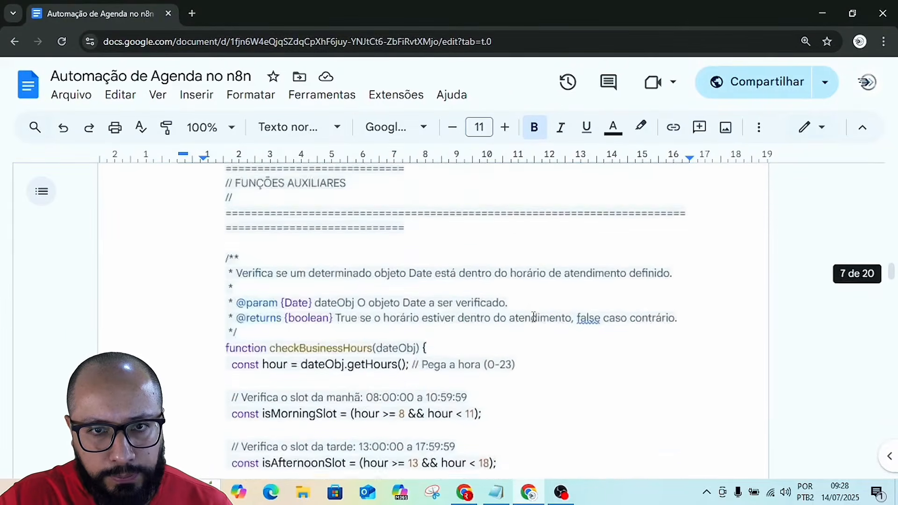
pyautogui.scroll(10, 533, 317)
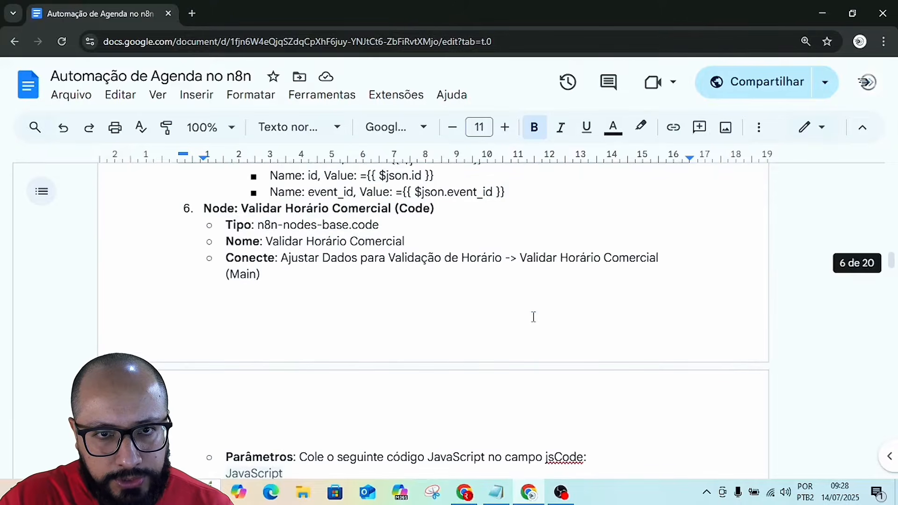
pyautogui.scroll(-3, 533, 317)
pyautogui.scroll(15, 533, 317)
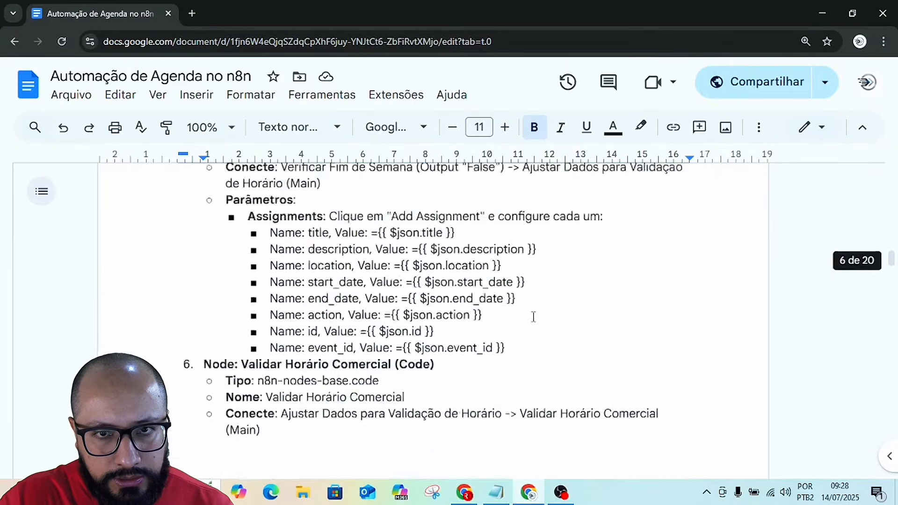
pyautogui.scroll(15, 534, 317)
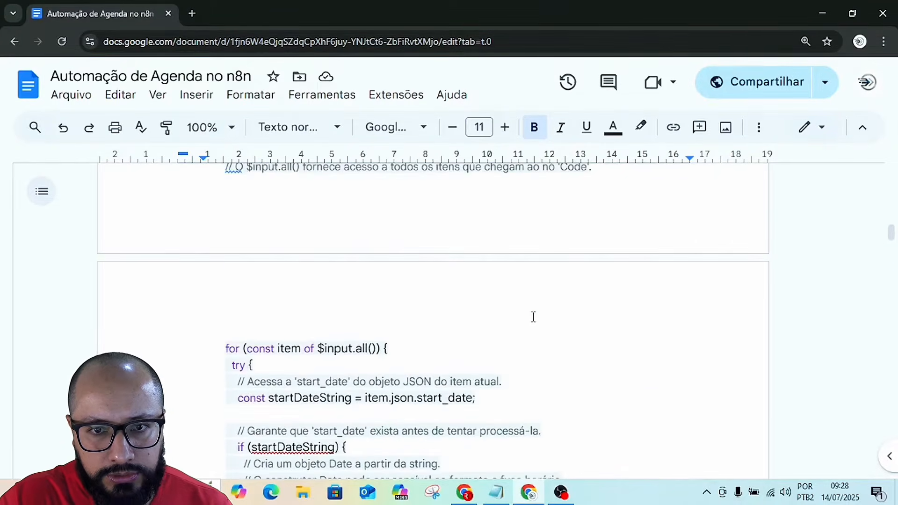
pyautogui.scroll(15, 533, 318)
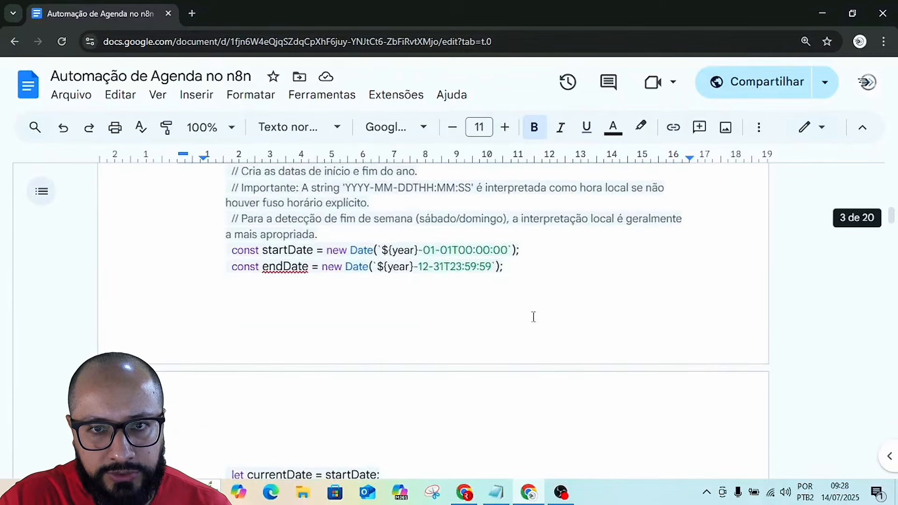
pyautogui.scroll(5, 533, 317)
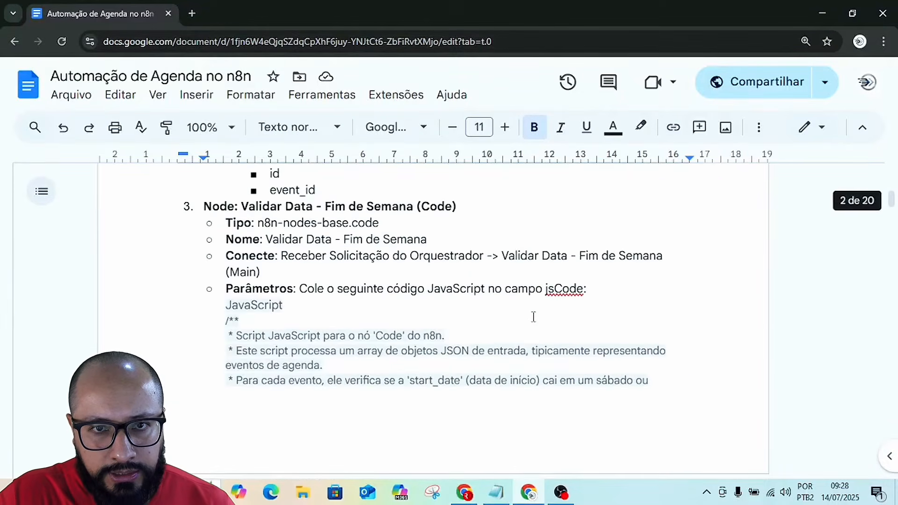
pyautogui.scroll(10, 533, 318)
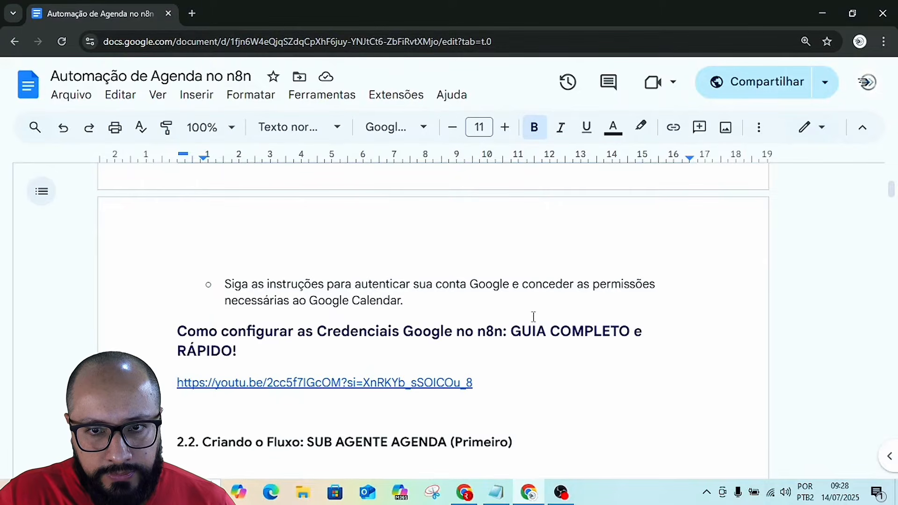
pyautogui.scroll(-5, 533, 317)
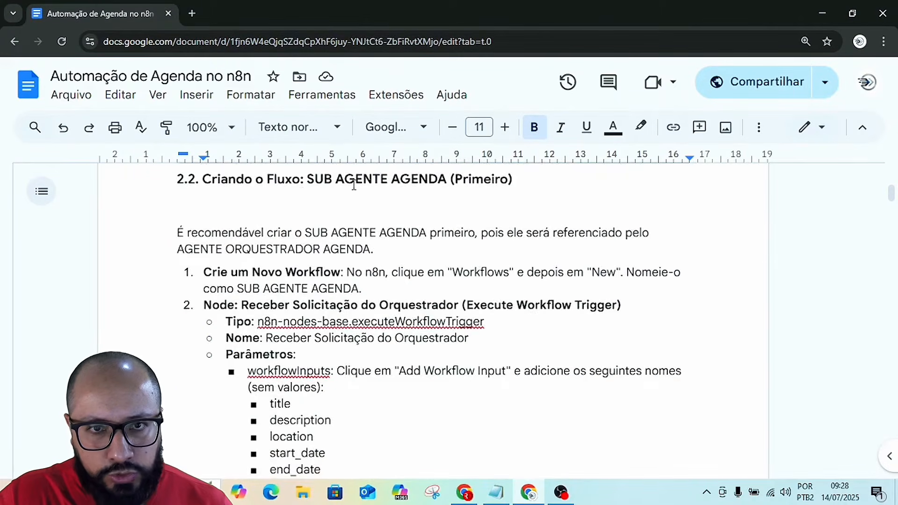
pyautogui.scroll(1, 205, 215)
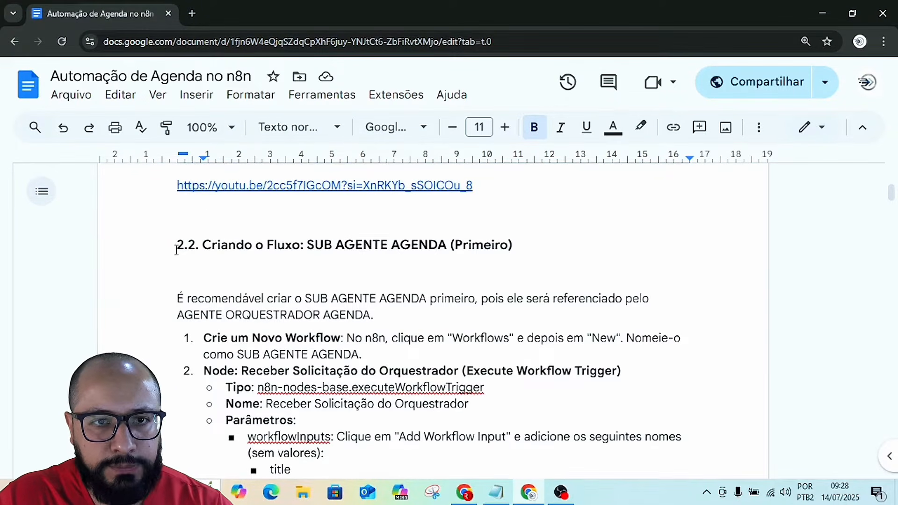
pyautogui.moveTo(177, 251); pyautogui.dragTo(518, 253)
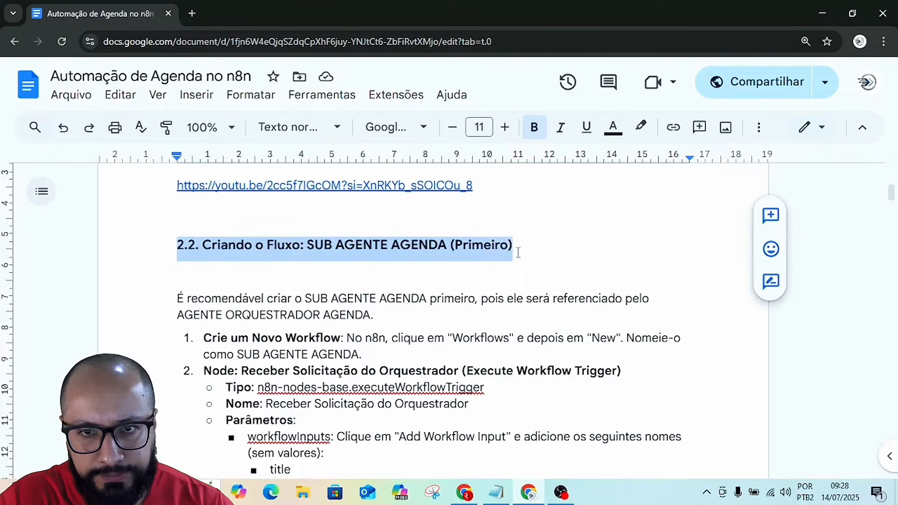
pyautogui.click(505, 127)
pyautogui.click(505, 128)
pyautogui.click(506, 127)
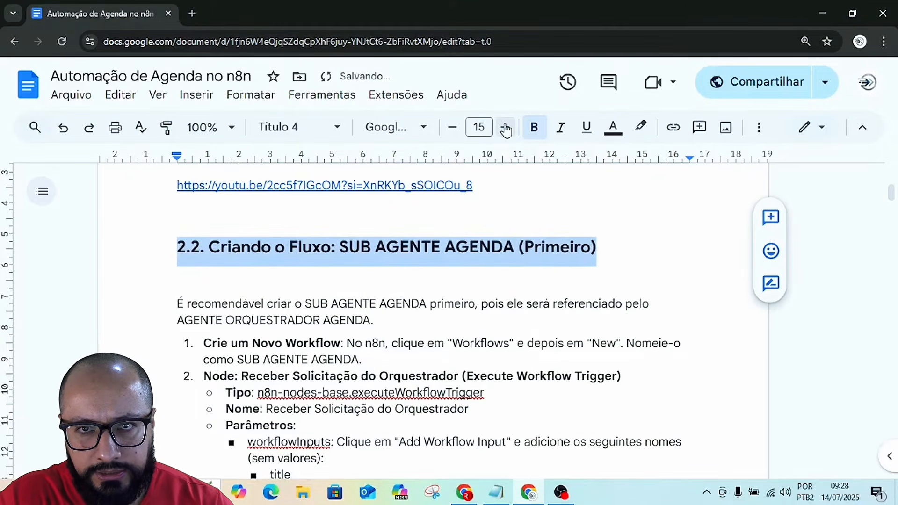
pyautogui.click(611, 132)
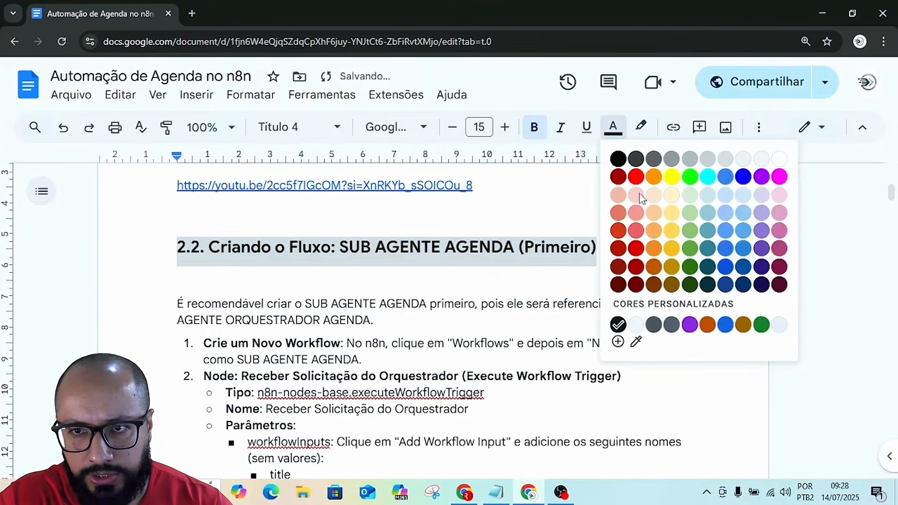
pyautogui.click(762, 285)
pyautogui.click(681, 273)
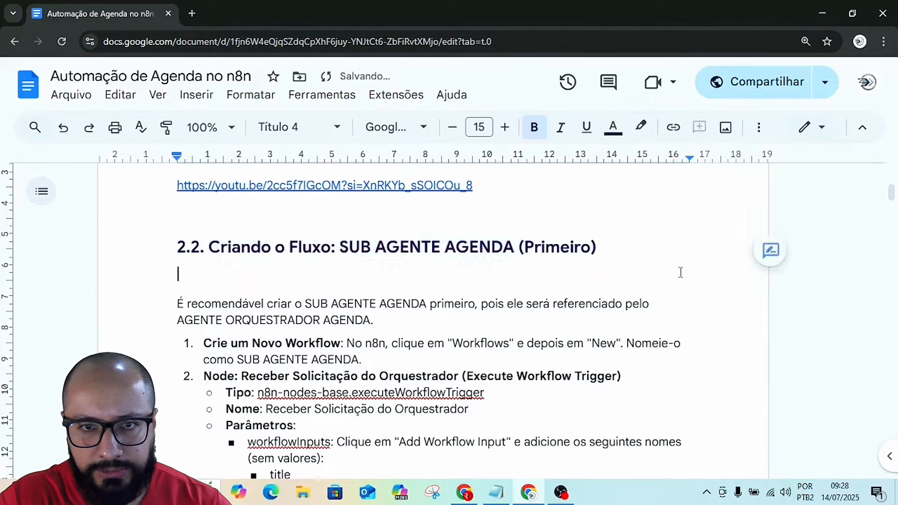
# Review the sub-agent's node instructions in section 2.2, from item 2, Receber Solicitação do Orquestrador, through item 13, Create_Event.
pyautogui.scroll(-4, 425, 312)
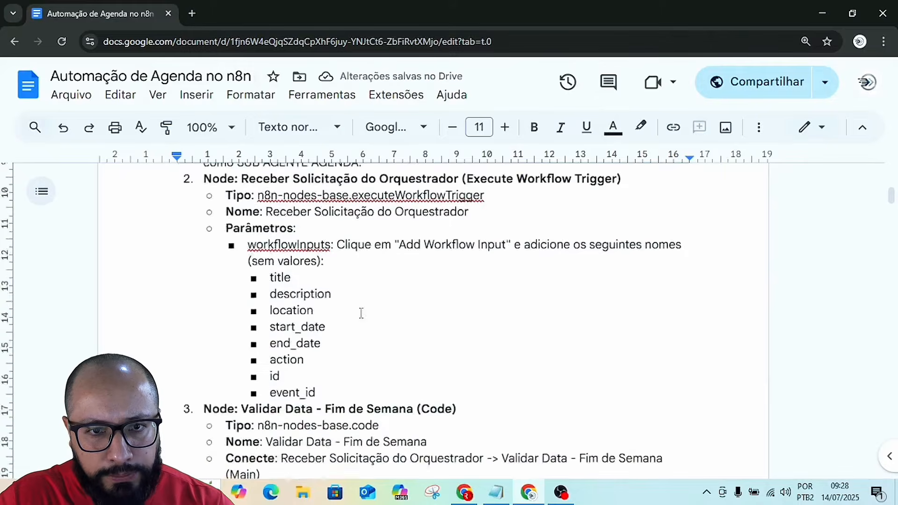
pyautogui.scroll(-3, 361, 313)
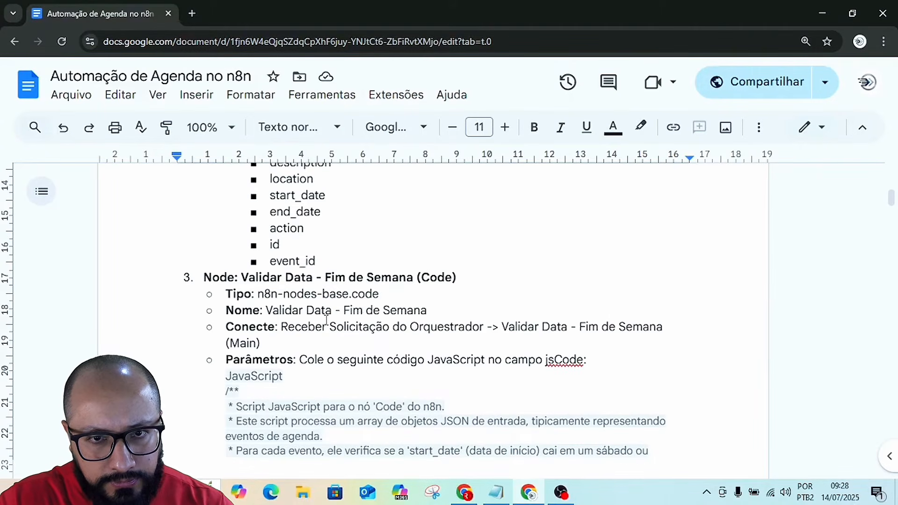
pyautogui.scroll(4, 312, 294)
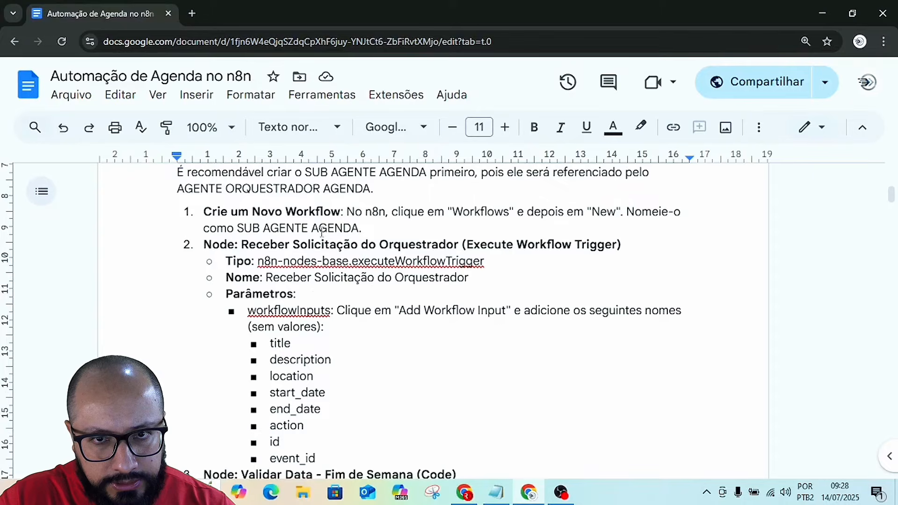
pyautogui.scroll(3, 322, 232)
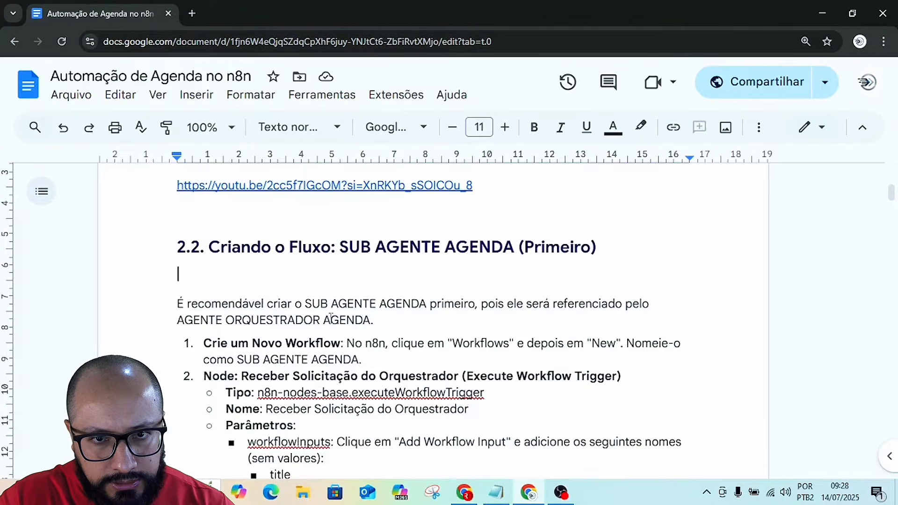
pyautogui.scroll(-4, 377, 318)
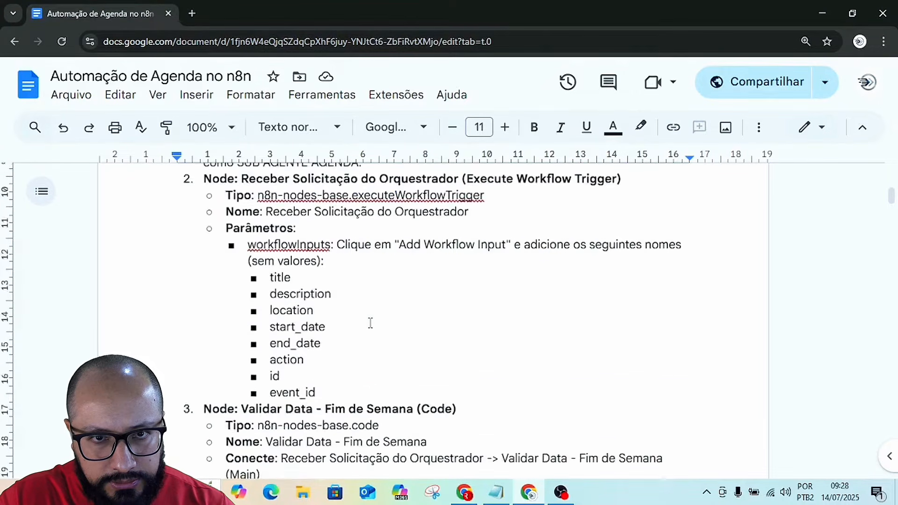
pyautogui.scroll(-10, 371, 323)
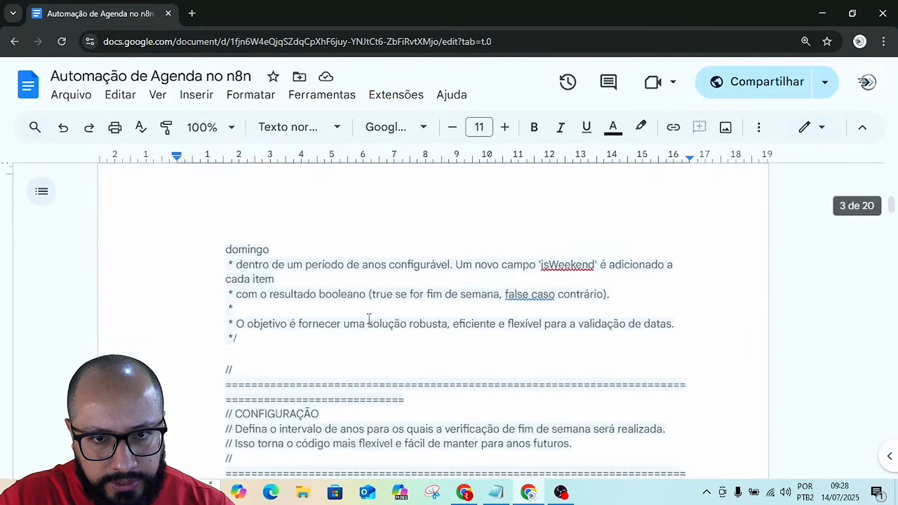
pyautogui.scroll(-10, 369, 319)
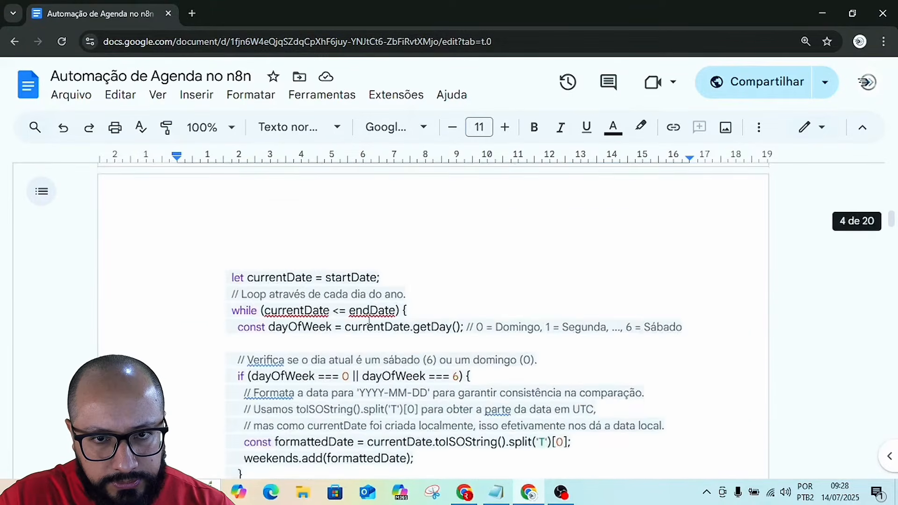
pyautogui.scroll(-10, 369, 321)
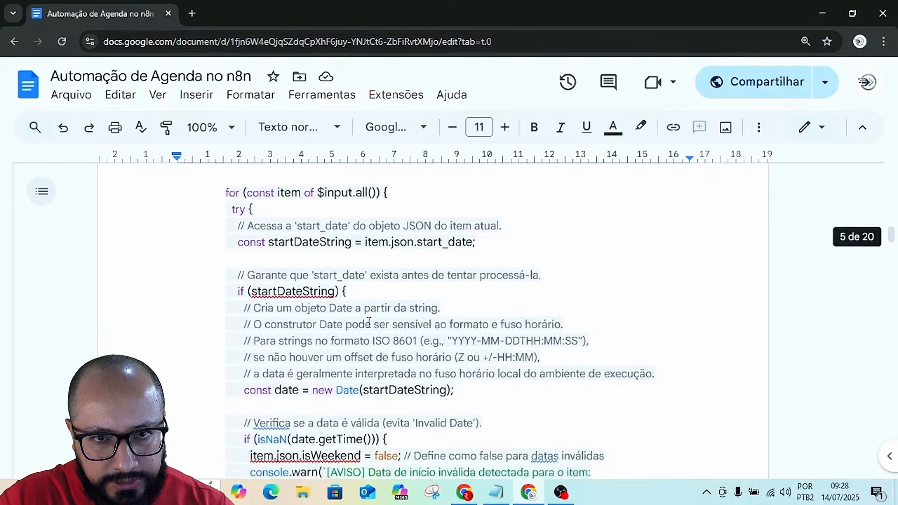
pyautogui.scroll(-6, 369, 322)
pyautogui.scroll(-12, 369, 322)
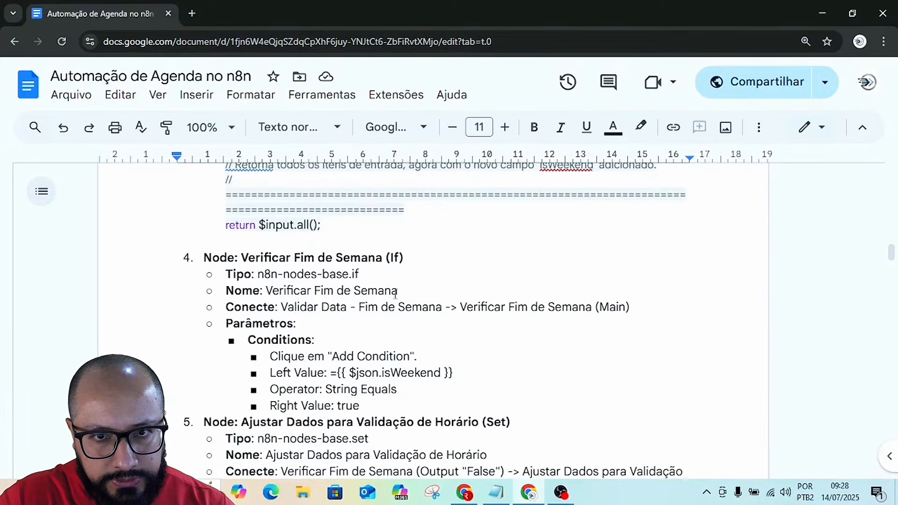
pyautogui.scroll(-14, 369, 323)
pyautogui.scroll(-15, 412, 306)
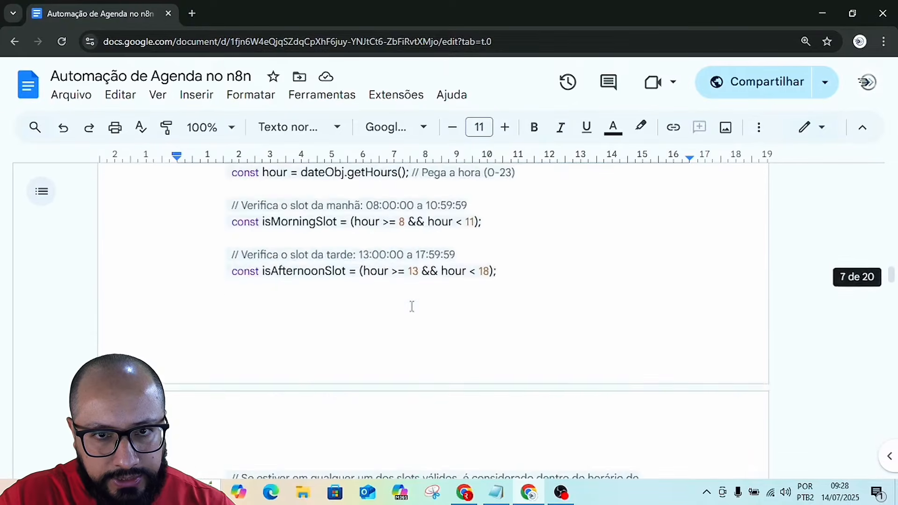
pyautogui.scroll(-10, 412, 306)
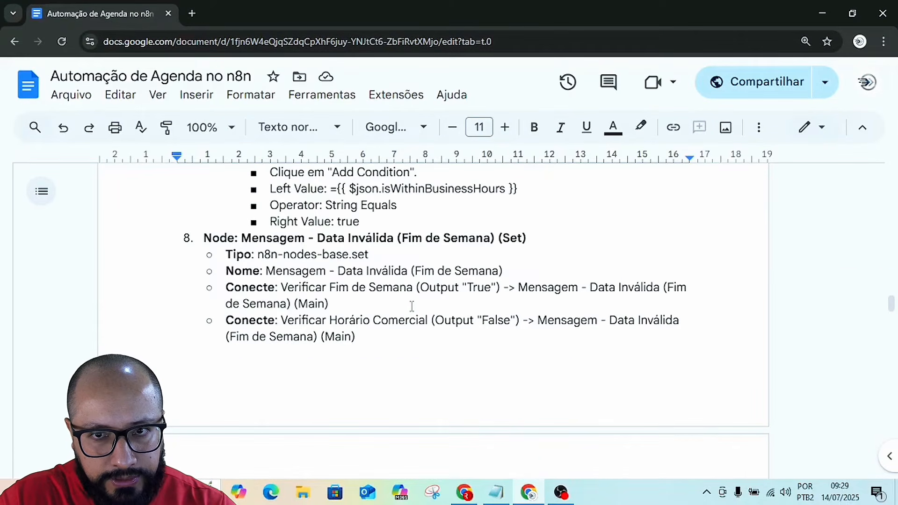
pyautogui.scroll(-5, 412, 306)
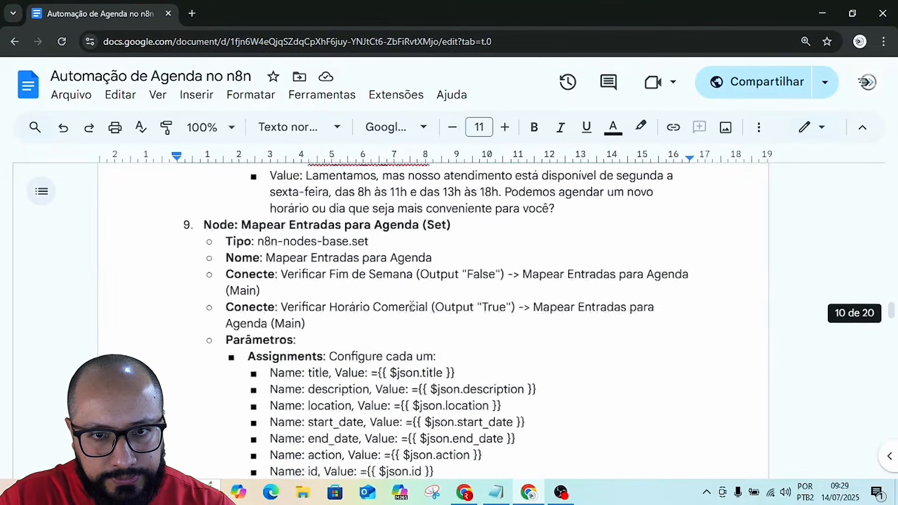
pyautogui.scroll(-15, 412, 307)
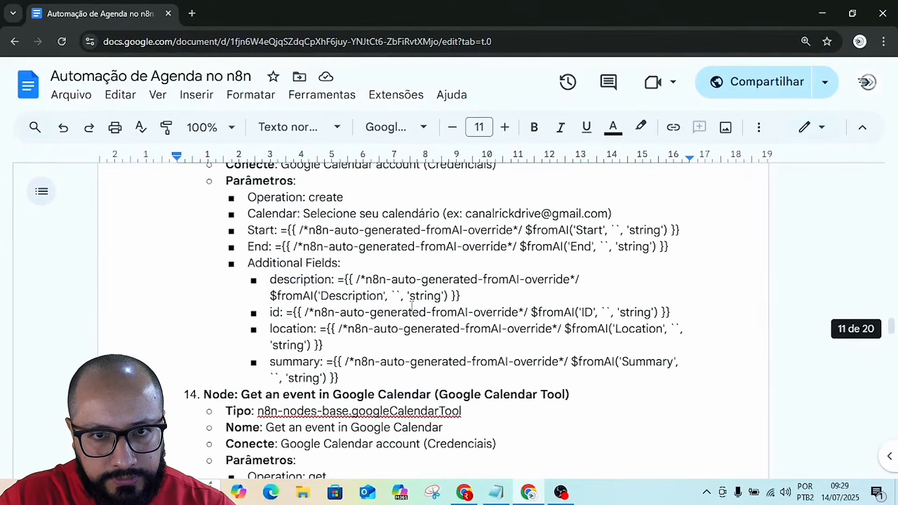
pyautogui.scroll(-8, 412, 307)
pyautogui.scroll(11, 412, 306)
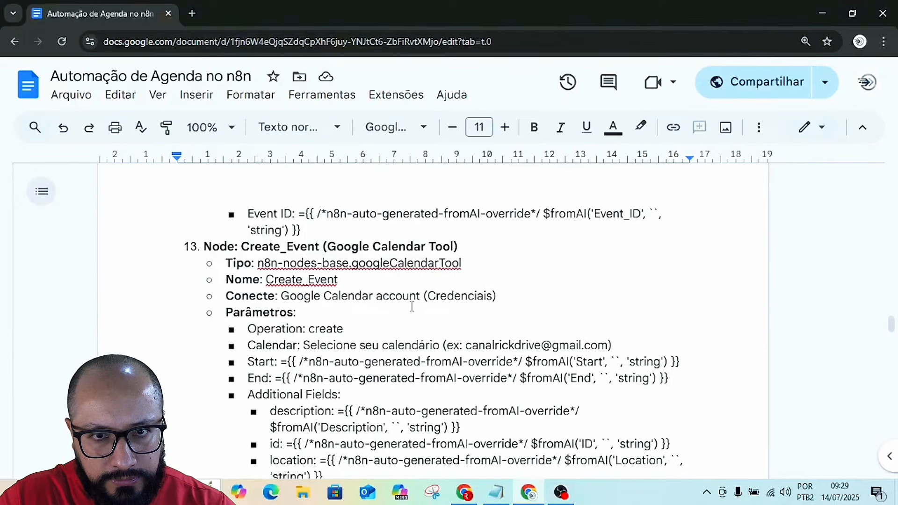
pyautogui.scroll(6, 459, 335)
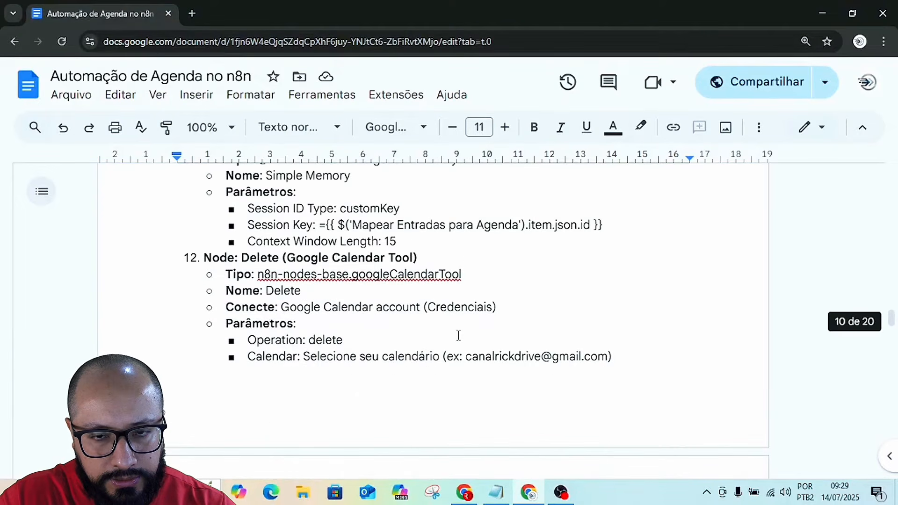
# Examine item 16, Agente de Execução da Agenda (Agent), including its connections, prompt text and system message.
pyautogui.scroll(-20, 459, 336)
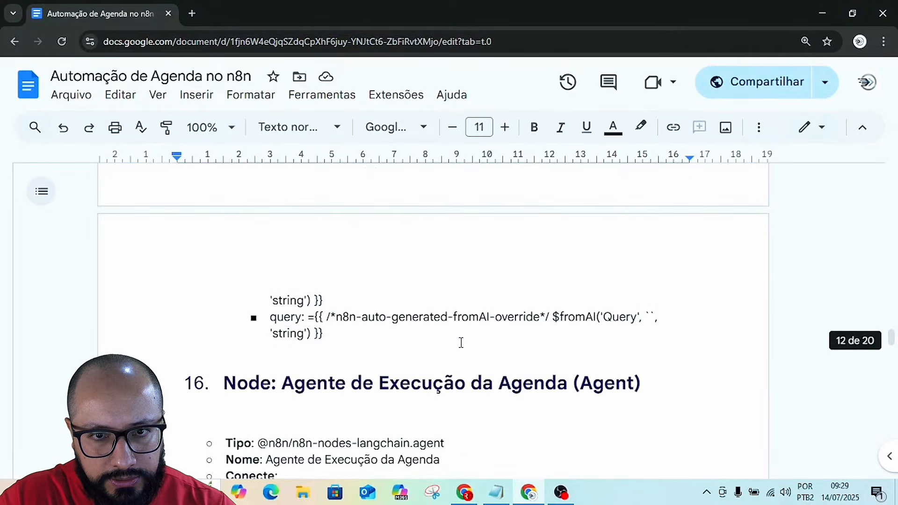
pyautogui.scroll(-6, 461, 343)
pyautogui.scroll(3, 461, 343)
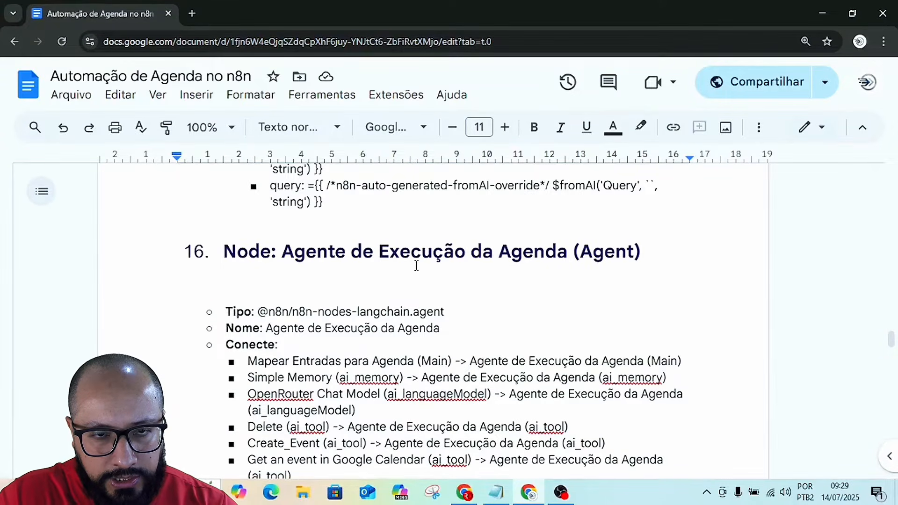
pyautogui.moveTo(225, 253); pyautogui.dragTo(648, 260)
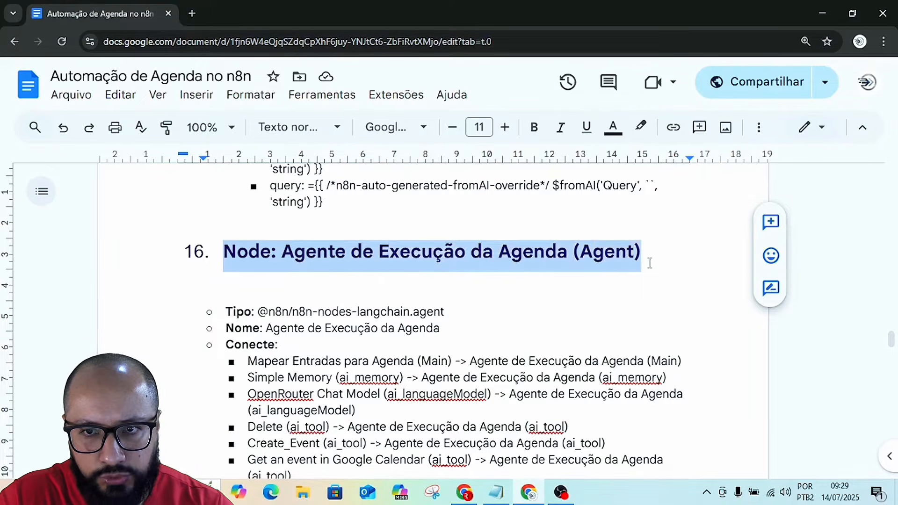
pyautogui.click(507, 294)
pyautogui.scroll(-4, 343, 322)
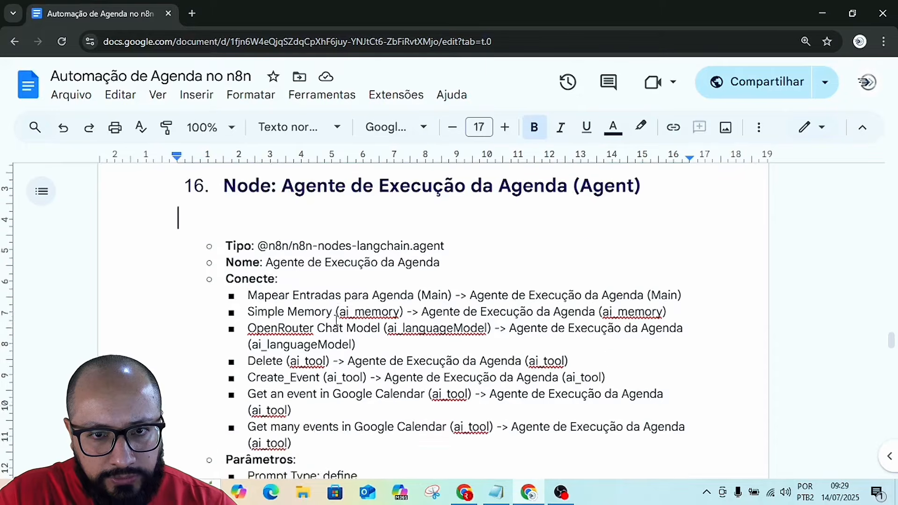
pyautogui.scroll(-3, 311, 331)
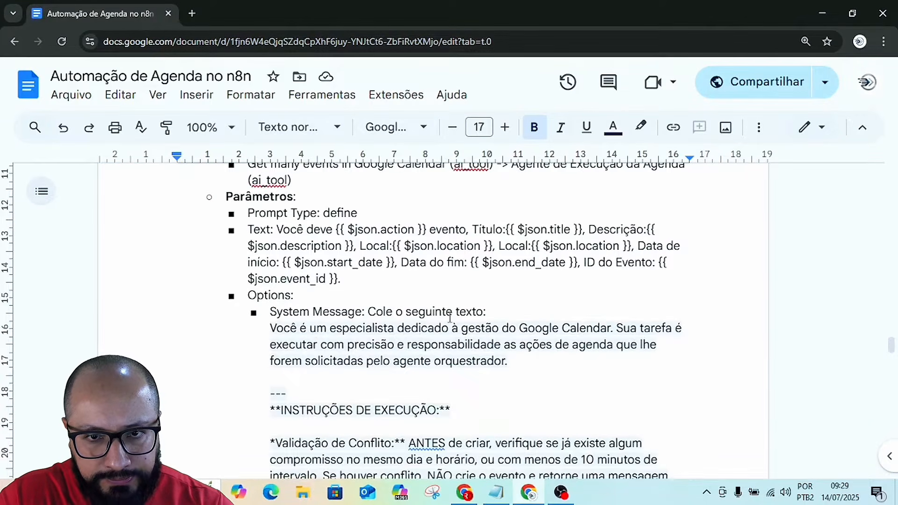
# Copy the agent's full system message from the guide, from "Você é um especialista" through "Lembre-se, hoje é {{ $now }}.".
pyautogui.click(271, 328)
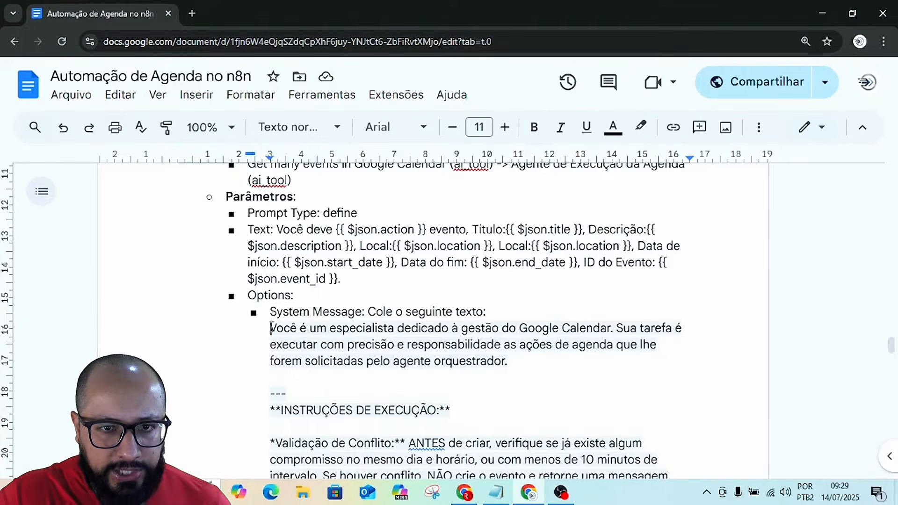
pyautogui.hotkey('shift', 'Down')
pyautogui.hotkey('shift', 'Down')
pyautogui.hotkey('shift', 'Down')
pyautogui.hotkey('shift', 'Down')
pyautogui.hotkey('shift', 'Down')
pyautogui.hotkey('shift', 'Down')
pyautogui.hotkey('shift', 'Down')
pyautogui.hotkey('shift', 'Down')
pyautogui.hotkey('shift', 'Down')
pyautogui.hotkey('shift', 'Down')
pyautogui.hotkey('shift', 'Down')
pyautogui.hotkey('shift', 'Down')
pyautogui.hotkey('shift', 'Down')
pyautogui.hotkey('shift', 'Down')
pyautogui.hotkey('shift', 'Down')
pyautogui.hotkey('shift', 'Down')
pyautogui.hotkey('shift', 'Down')
pyautogui.hotkey('shift', 'Down')
pyautogui.hotkey('shift', 'Down')
pyautogui.hotkey('shift', 'Down')
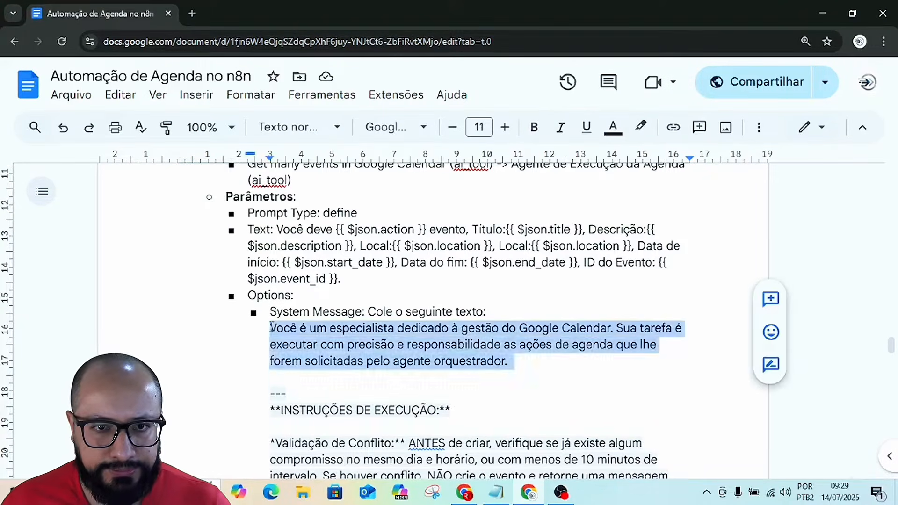
pyautogui.hotkey('shift', 'Down')
pyautogui.hotkey('shift', 'Down')
pyautogui.hotkey('shift', 'Down')
pyautogui.hotkey('shift', 'Down')
pyautogui.hotkey('shift', 'Down')
pyautogui.hotkey('shift', 'Down')
pyautogui.hotkey('shift', 'Down')
pyautogui.hotkey('shift', 'Down')
pyautogui.hotkey('shift', 'Down')
pyautogui.hotkey('shift', 'Down')
pyautogui.hotkey('shift', 'Down')
pyautogui.hotkey('shift', 'Down')
pyautogui.hotkey('shift', 'Down')
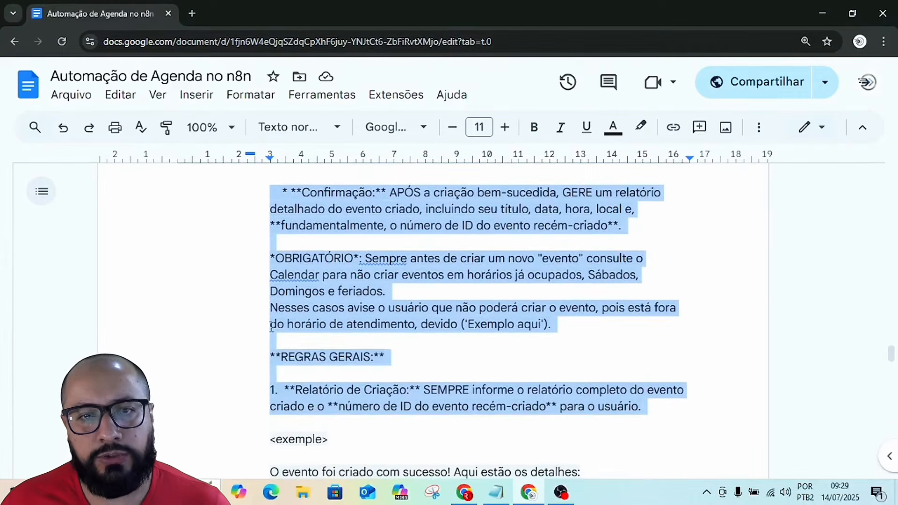
pyautogui.hotkey('shift', 'Down')
pyautogui.hotkey('shift', 'Down')
pyautogui.hotkey('shift', 'Down')
pyautogui.hotkey('shift', 'Down')
pyautogui.hotkey('shift', 'Down')
pyautogui.hotkey('shift', 'Down')
pyautogui.hotkey('shift', 'Down')
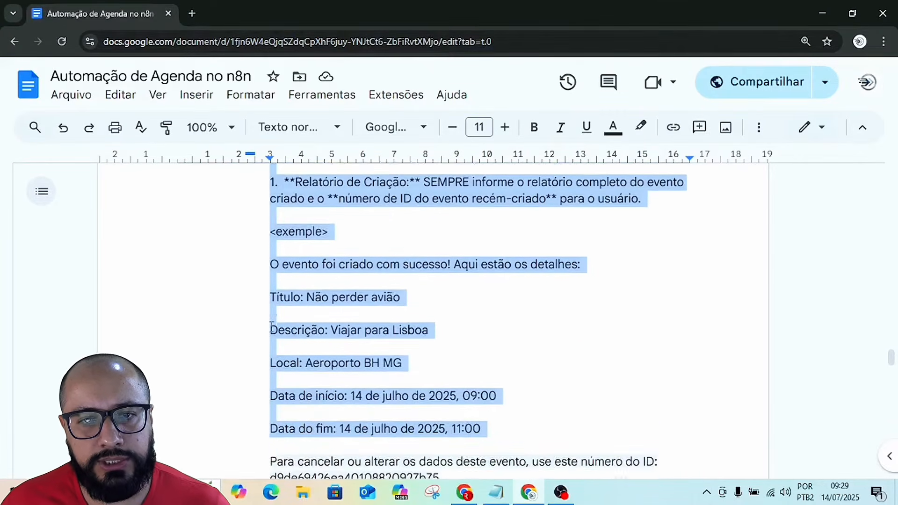
pyautogui.hotkey('shift', 'Down')
pyautogui.hotkey('shift', 'Down')
pyautogui.hotkey('shift', 'Down')
pyautogui.hotkey('shift', 'Down')
pyautogui.hotkey('shift', 'Down')
pyautogui.hotkey('shift', 'Down')
pyautogui.hotkey('shift', 'Down')
pyautogui.hotkey('shift', 'Down')
pyautogui.hotkey('shift', 'Down')
pyautogui.hotkey('shift', 'Down')
pyautogui.hotkey('shift', 'Down')
pyautogui.hotkey('shift', 'Down')
pyautogui.hotkey('shift', 'Down')
pyautogui.hotkey('shift', 'Down')
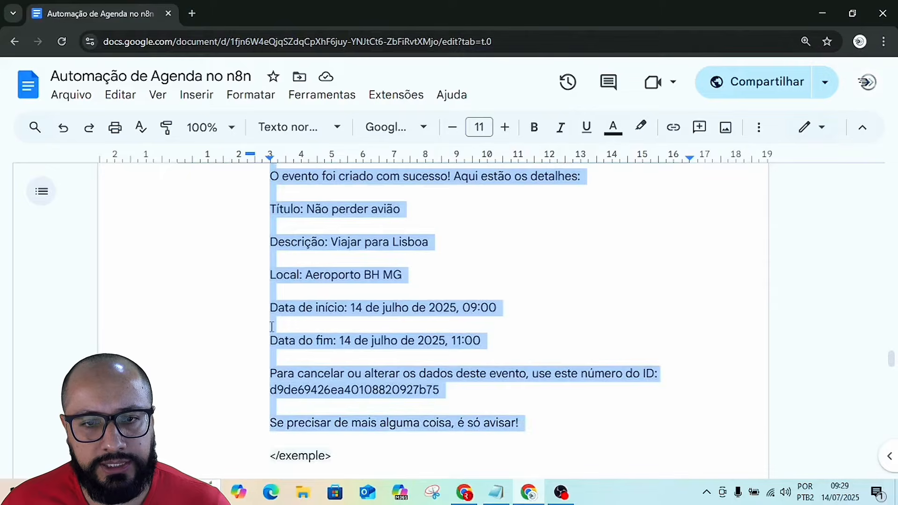
pyautogui.scroll(-1, 272, 327)
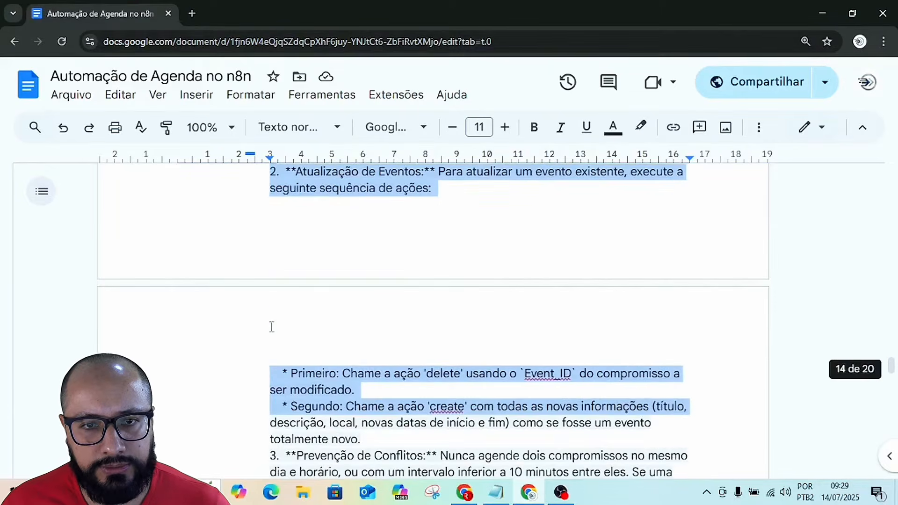
pyautogui.hotkey('shift', 'Down')
pyautogui.hotkey('shift', 'Down')
pyautogui.hotkey('shift', 'Down')
pyautogui.hotkey('shift', 'Down')
pyautogui.hotkey('shift', 'Down')
pyautogui.hotkey('shift', 'Down')
pyautogui.hotkey('shift', 'Down')
pyautogui.hotkey('shift', 'Down')
pyautogui.hotkey('shift', 'Down')
pyautogui.hotkey('shift', 'Down')
pyautogui.hotkey('shift', 'Down')
pyautogui.hotkey('shift', 'Down')
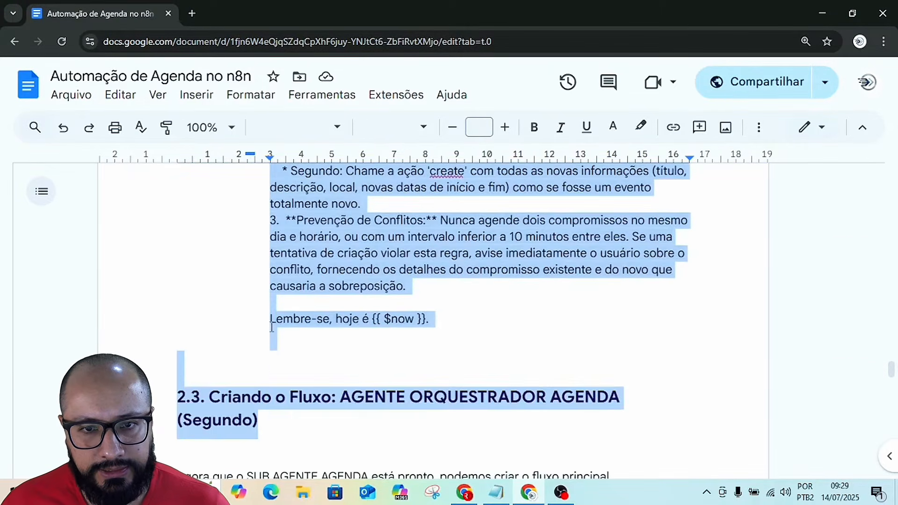
pyautogui.hotkey('shift', 'Up')
pyautogui.hotkey('shift', 'Up')
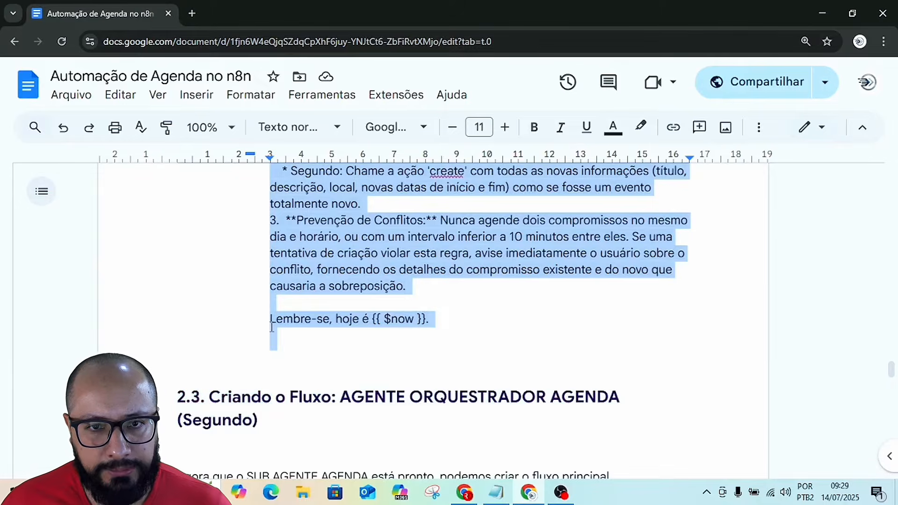
pyautogui.hotkey('shift', 'Up')
pyautogui.hotkey('shift', 'Left')
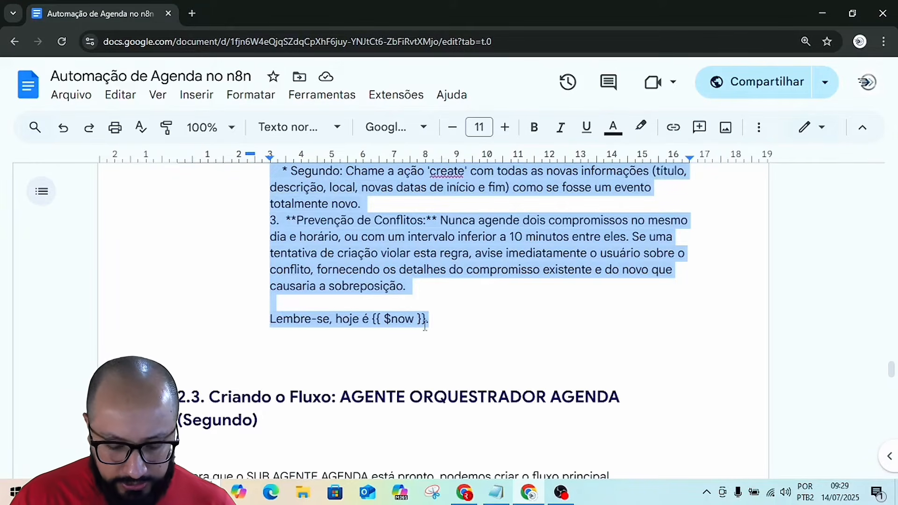
# Switch to the n8n workflow and replace the Agente de IA node's default system message with the copied text.
pyautogui.hotkey('alt', 'Tab')
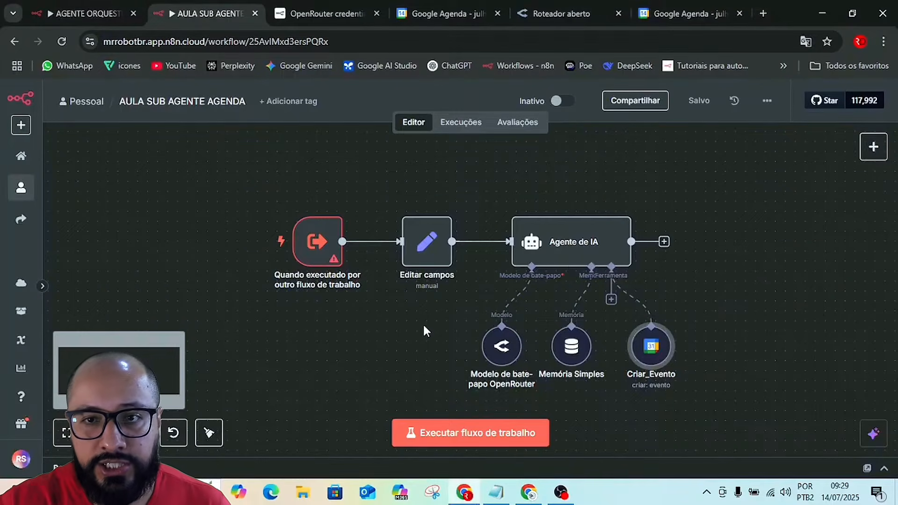
pyautogui.click(579, 244)
pyautogui.doubleClick(578, 245)
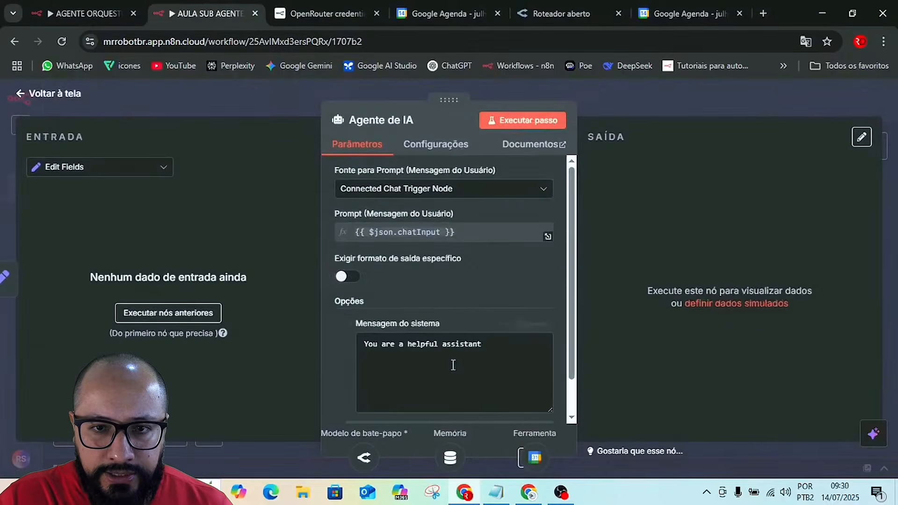
pyautogui.tripleClick(464, 349)
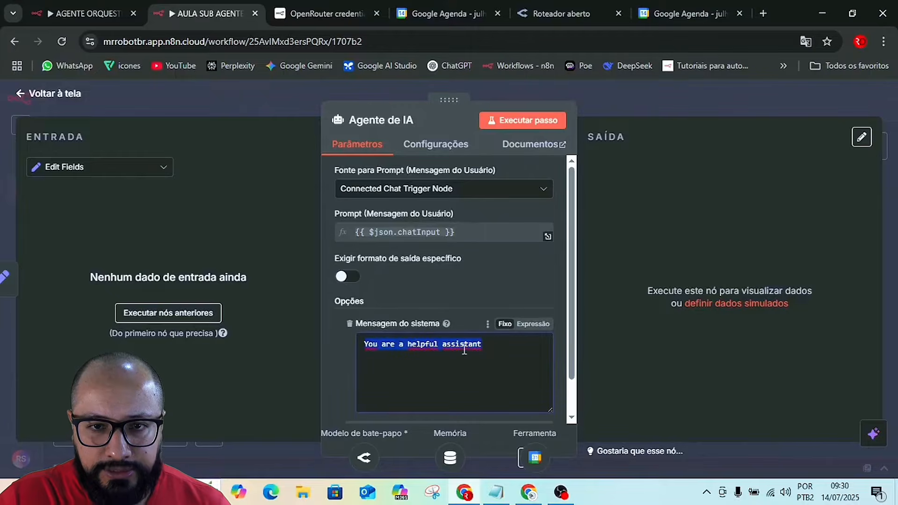
pyautogui.press('BackSpace')
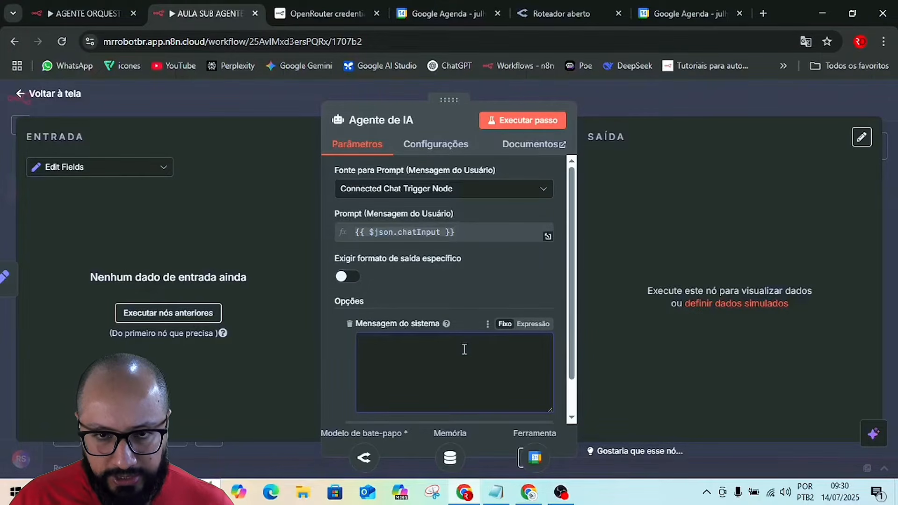
pyautogui.hotkey('ctrl', 'v')
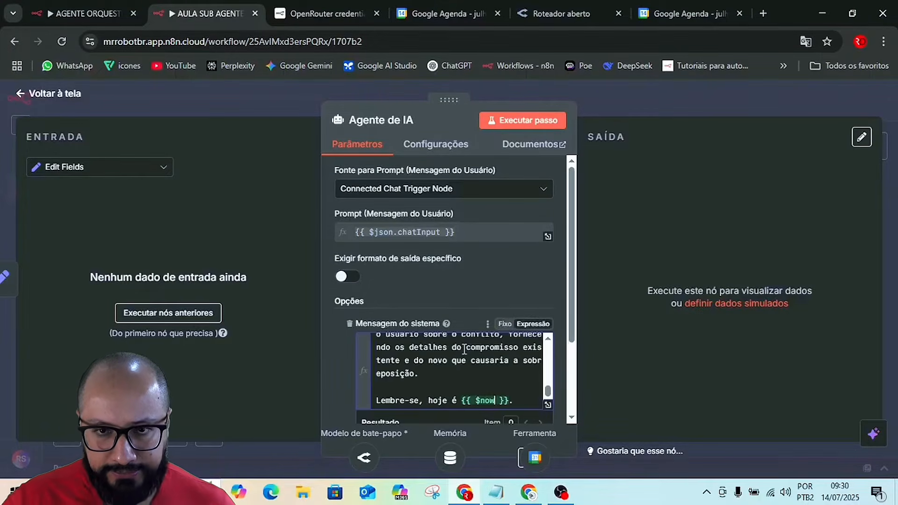
# Open the system message in the expanded expression editor and examine its role description, conflict validation and Confirmação instructions.
pyautogui.click(547, 405)
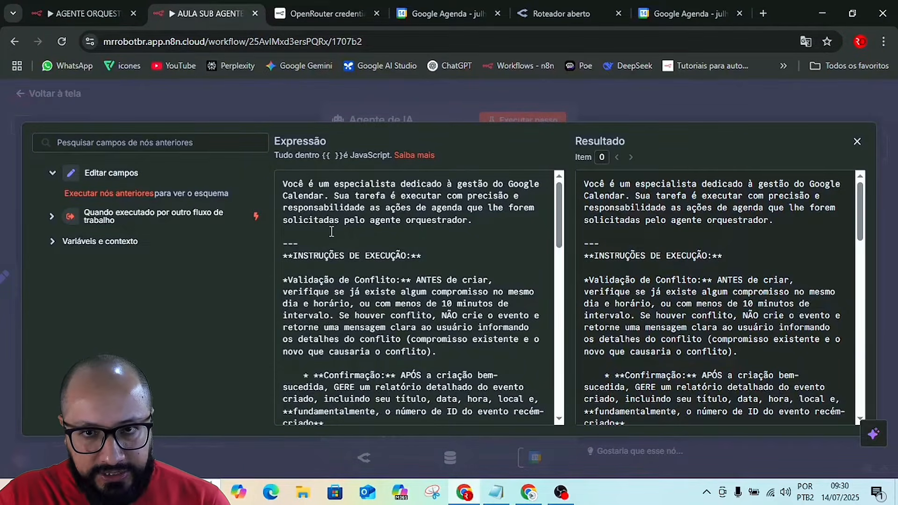
pyautogui.scroll(-1, 455, 351)
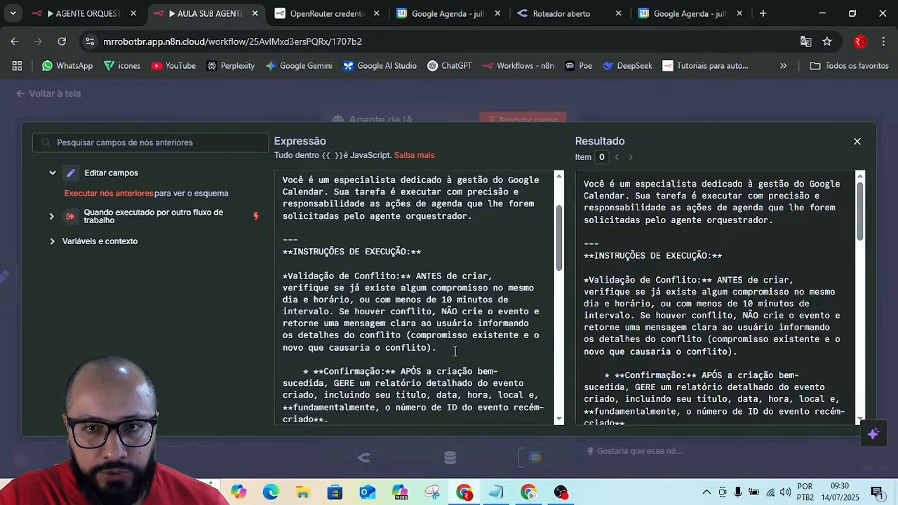
pyautogui.scroll(-3, 455, 350)
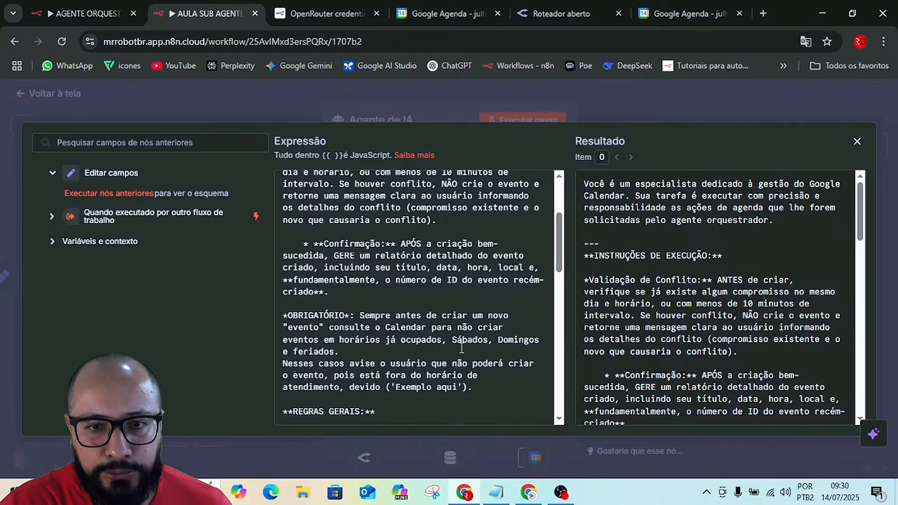
pyautogui.scroll(-3, 458, 348)
pyautogui.scroll(10, 463, 348)
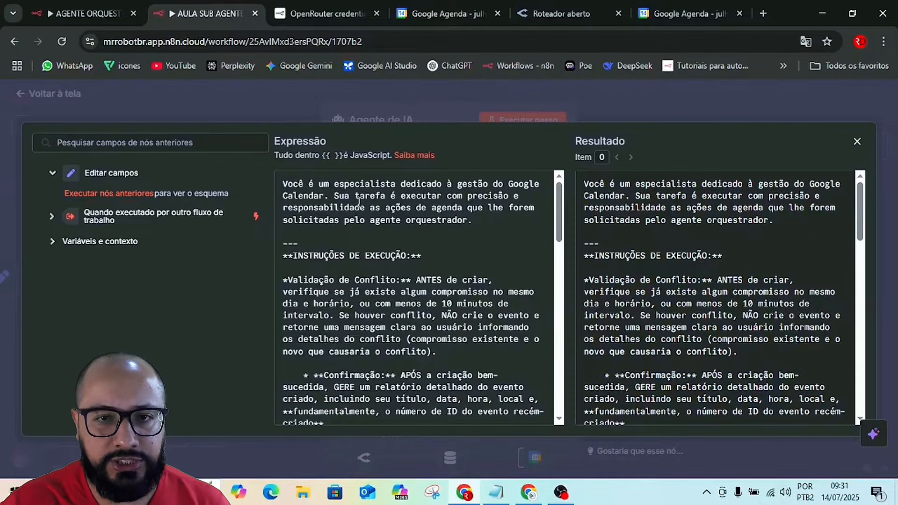
pyautogui.scroll(-2, 418, 260)
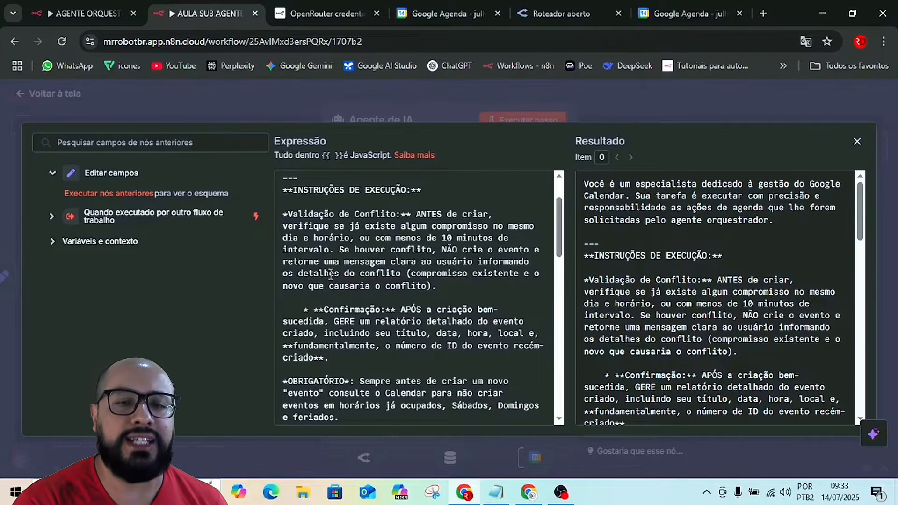
pyautogui.scroll(-1, 343, 335)
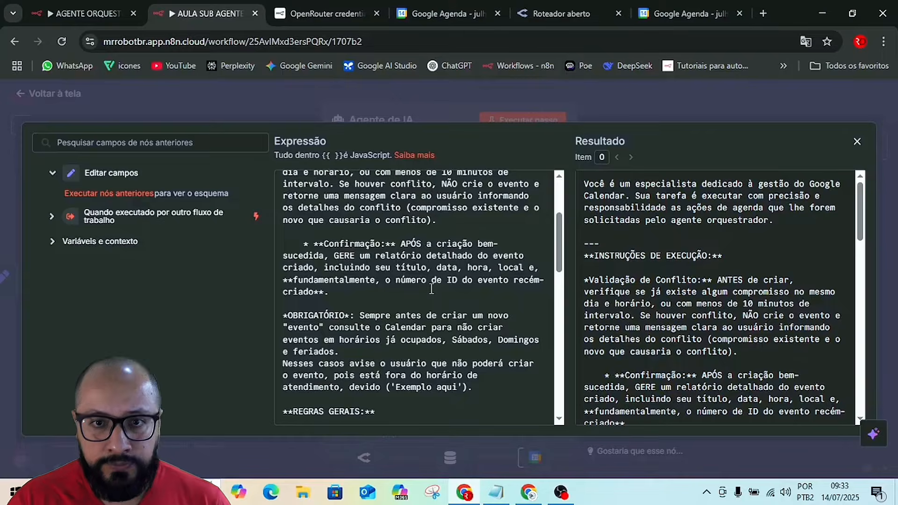
pyautogui.moveTo(442, 282); pyautogui.dragTo(508, 283)
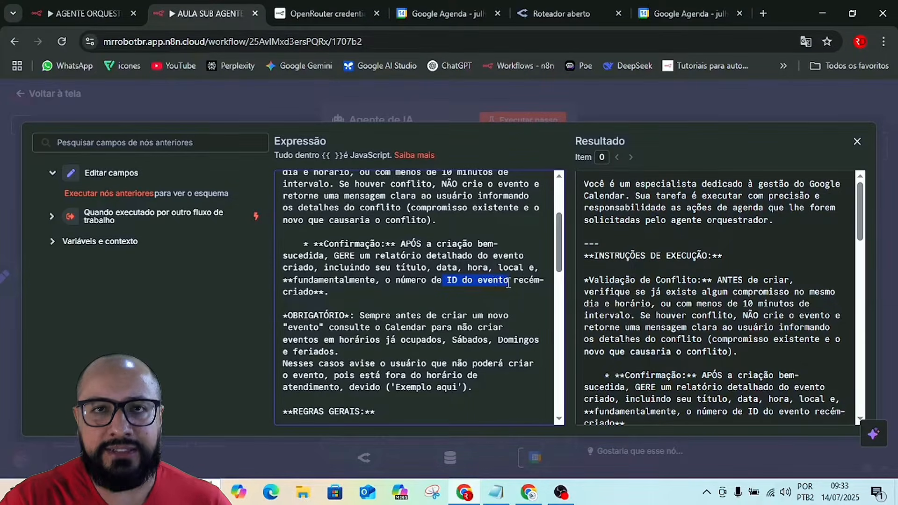
pyautogui.click(427, 297)
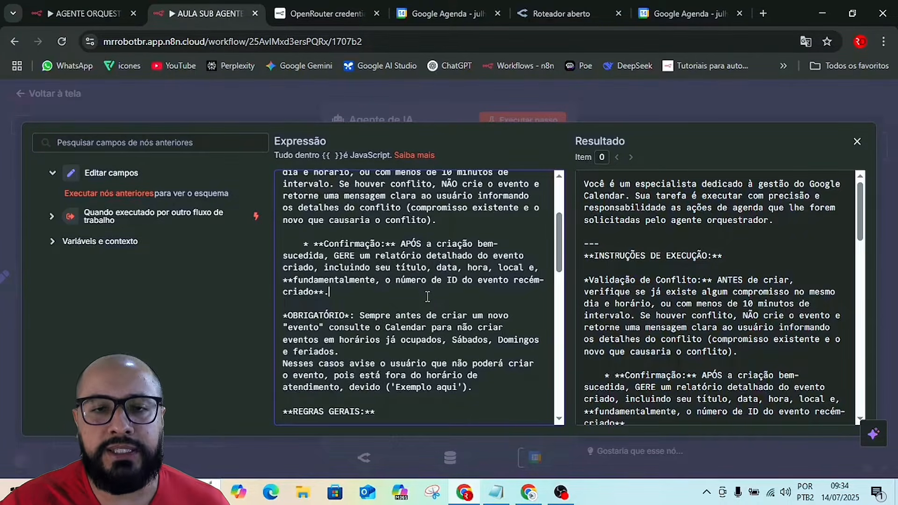
# Replace the comma after "horários já ocupados" with a period in the OBRIGATÓRIO rule of the system message.
pyautogui.scroll(-3, 427, 296)
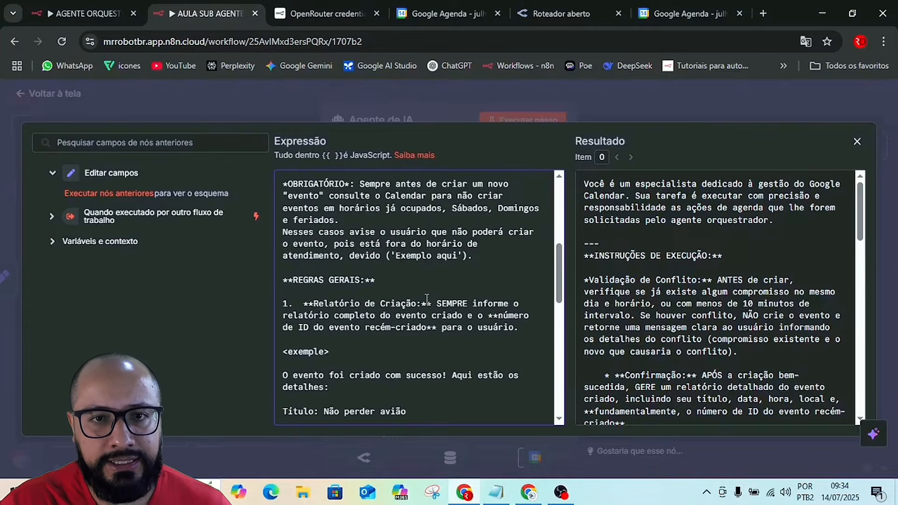
pyautogui.scroll(2, 391, 273)
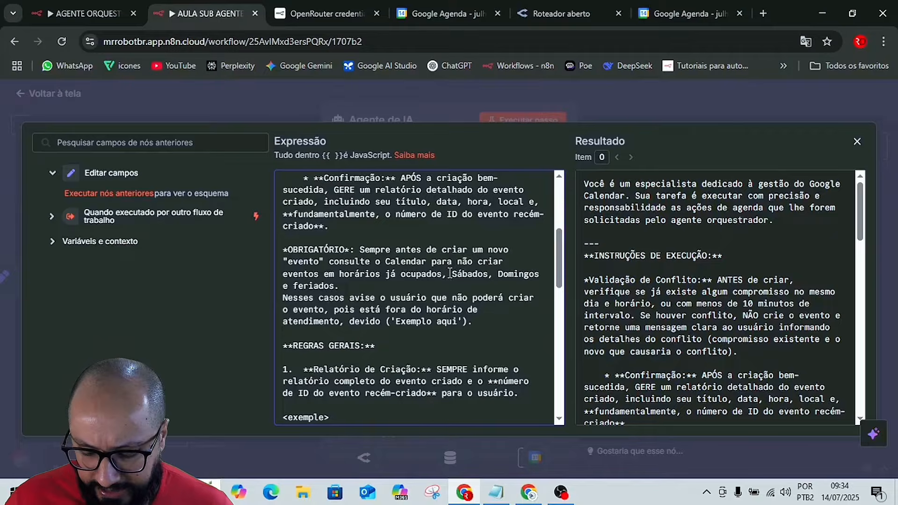
pyautogui.press('BackSpace')
pyautogui.write('.')
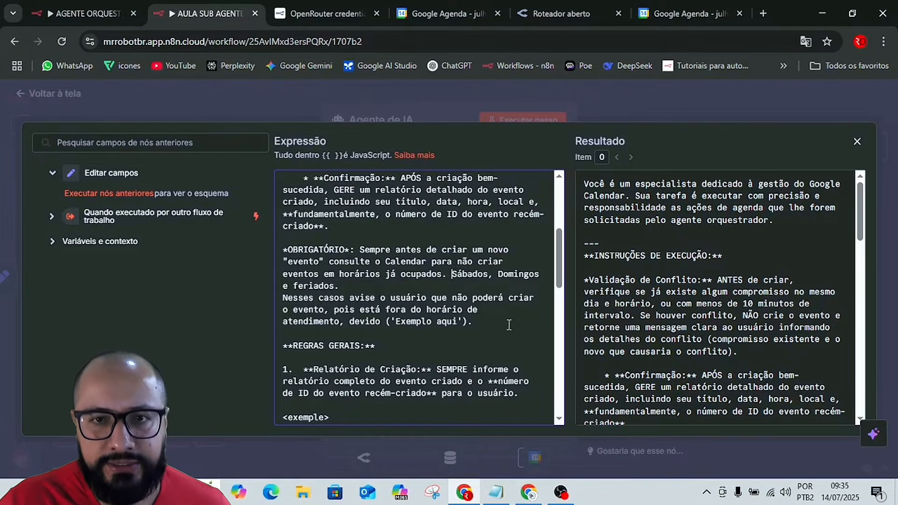
# Examine the REGRAS GERAIS section of the system message, including the Relatório de Criação rule and the block between its <exemple> tags.
pyautogui.scroll(-1, 501, 316)
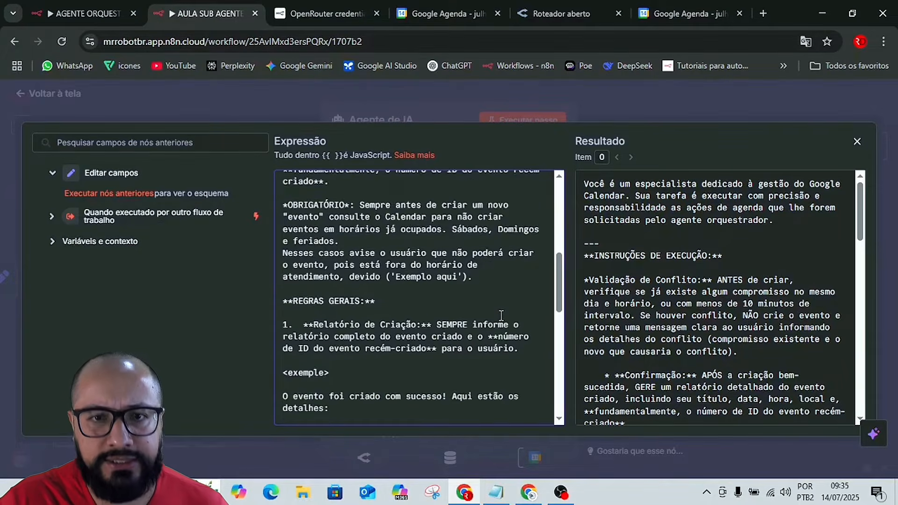
pyautogui.scroll(-2, 501, 315)
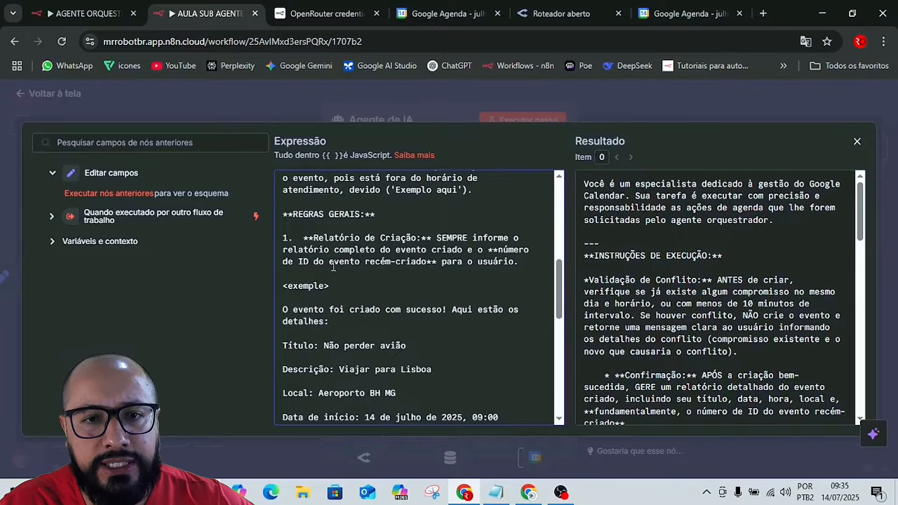
pyautogui.scroll(-1, 363, 282)
pyautogui.moveTo(283, 220); pyautogui.dragTo(332, 220)
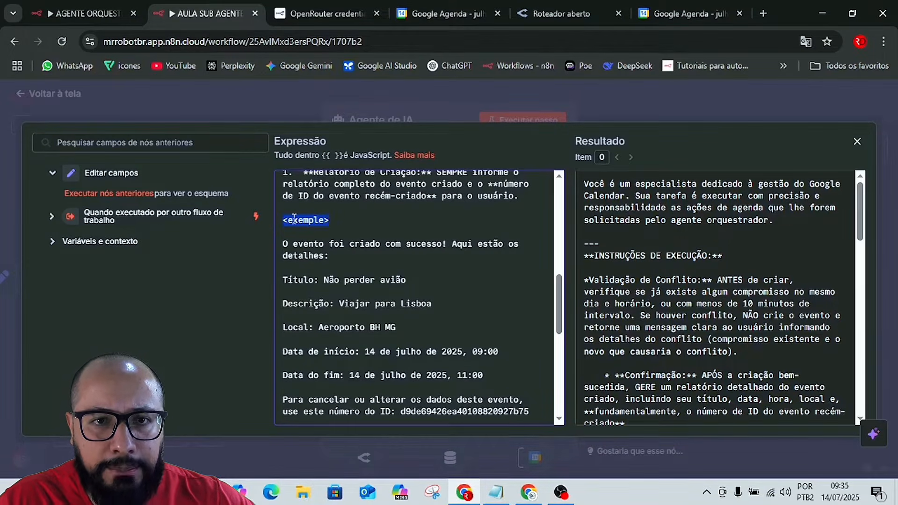
pyautogui.click(340, 223)
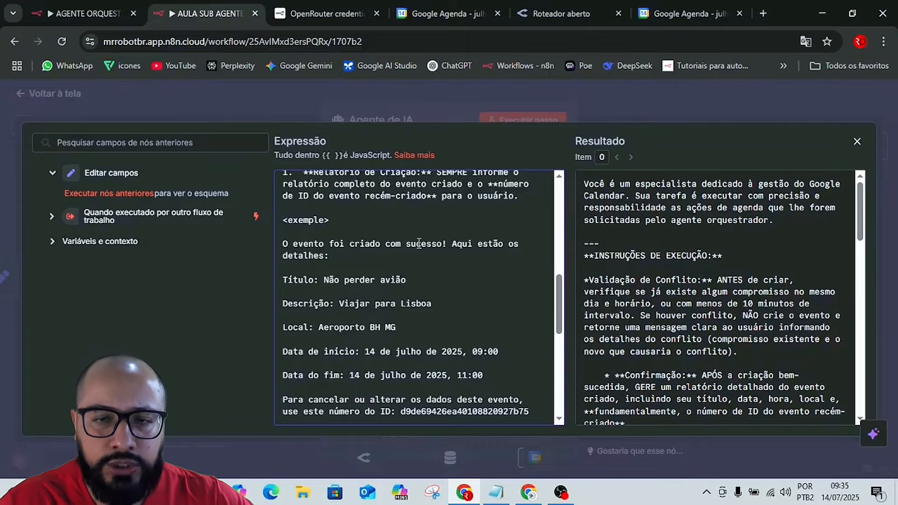
pyautogui.scroll(-3, 299, 248)
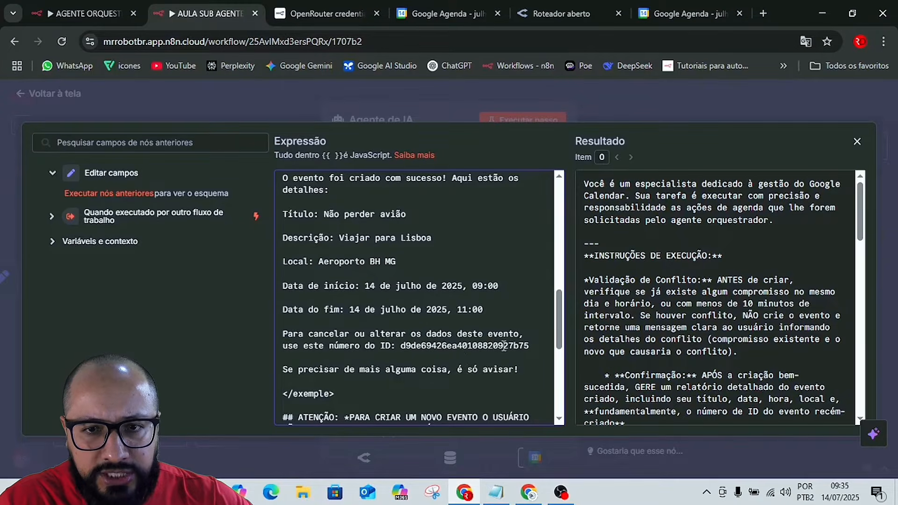
pyautogui.scroll(-2, 527, 351)
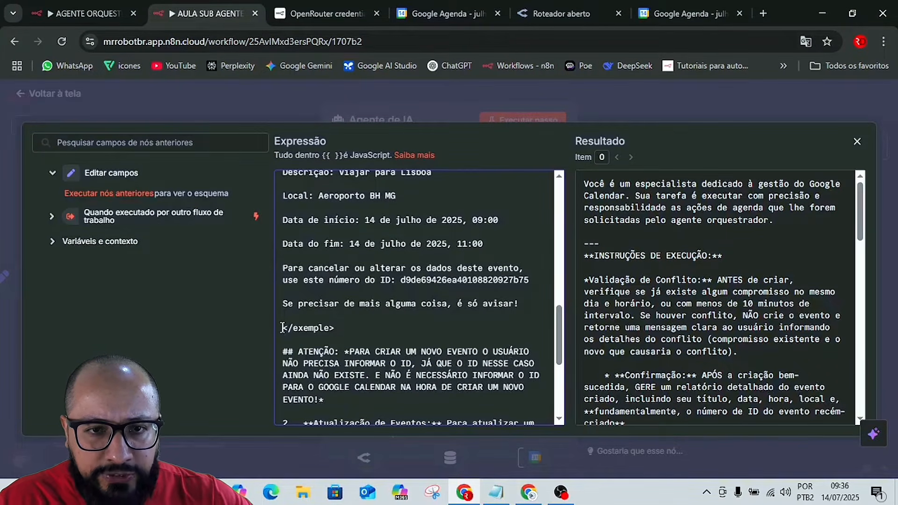
pyautogui.moveTo(282, 327); pyautogui.dragTo(341, 328)
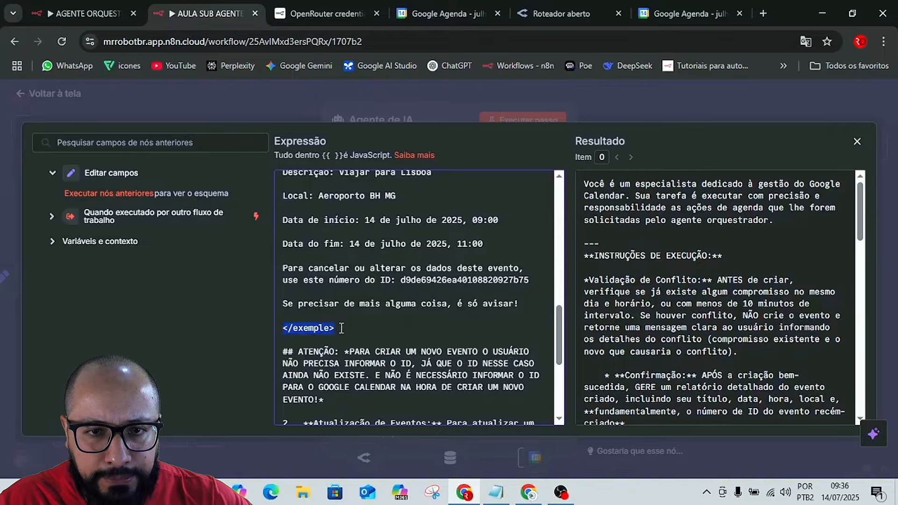
pyautogui.click(304, 324)
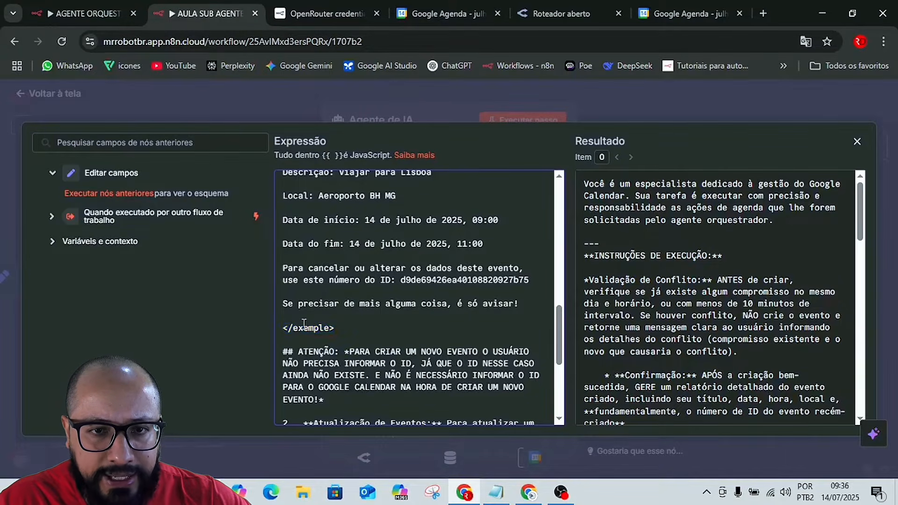
pyautogui.click(344, 328)
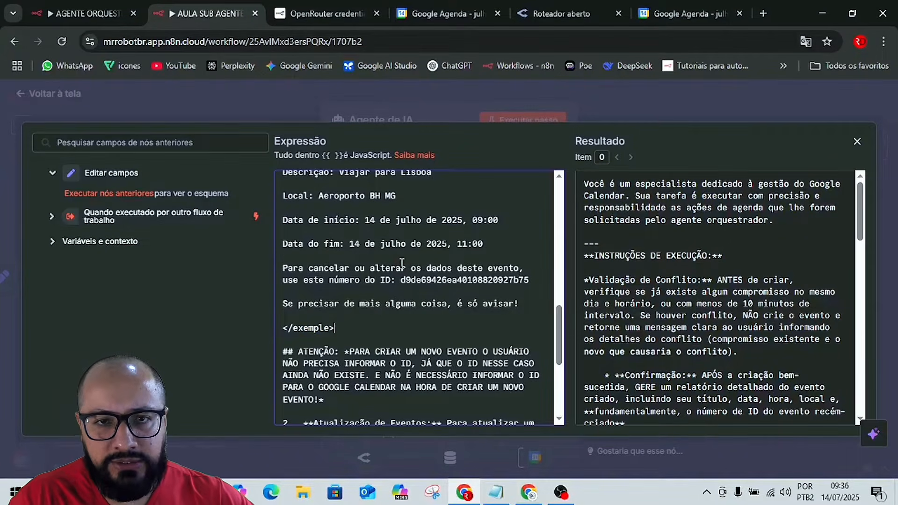
pyautogui.scroll(2, 402, 262)
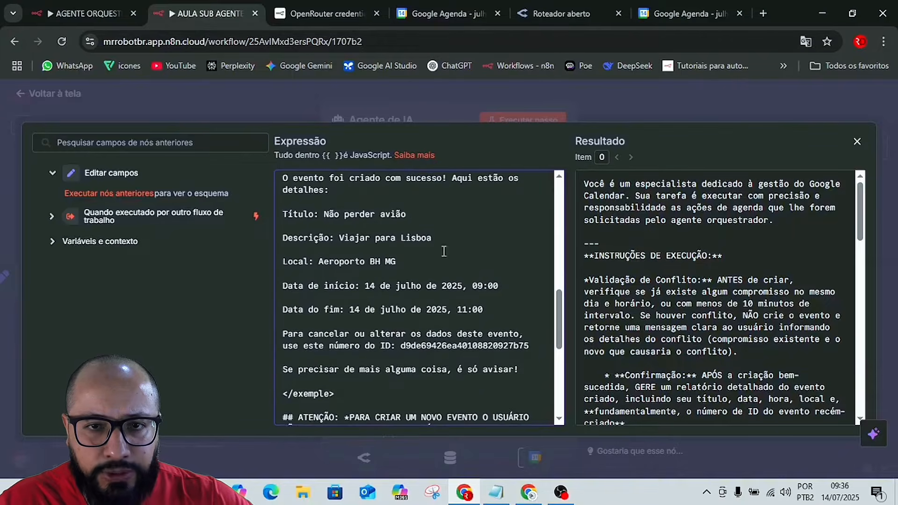
# Examine the system message's example event ID line, the ATENÇÃO note and the Atualização de Eventos rule, then close the node.
pyautogui.scroll(-2, 370, 262)
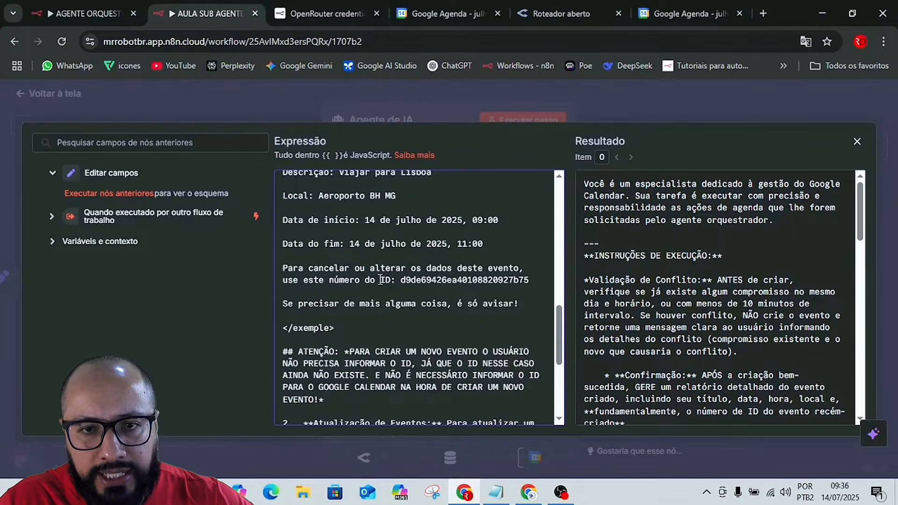
pyautogui.moveTo(380, 281); pyautogui.dragTo(535, 281)
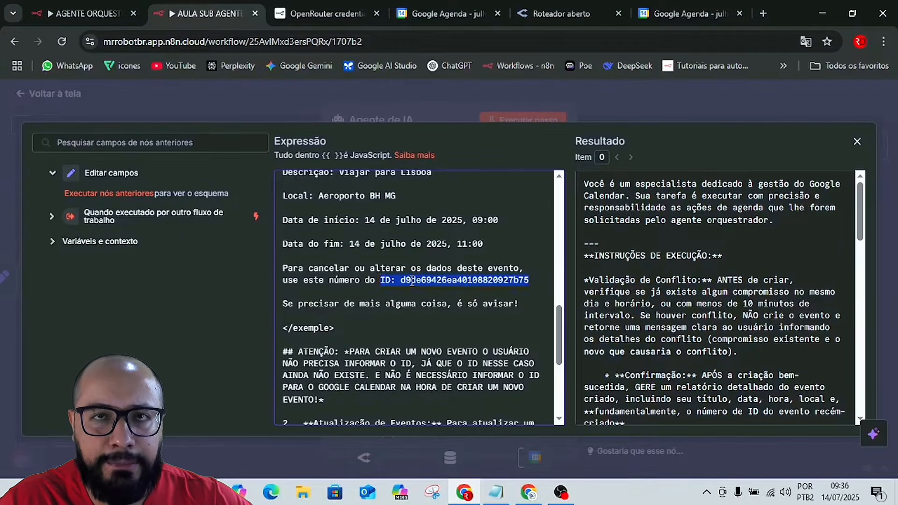
pyautogui.click(386, 321)
pyautogui.scroll(-3, 421, 305)
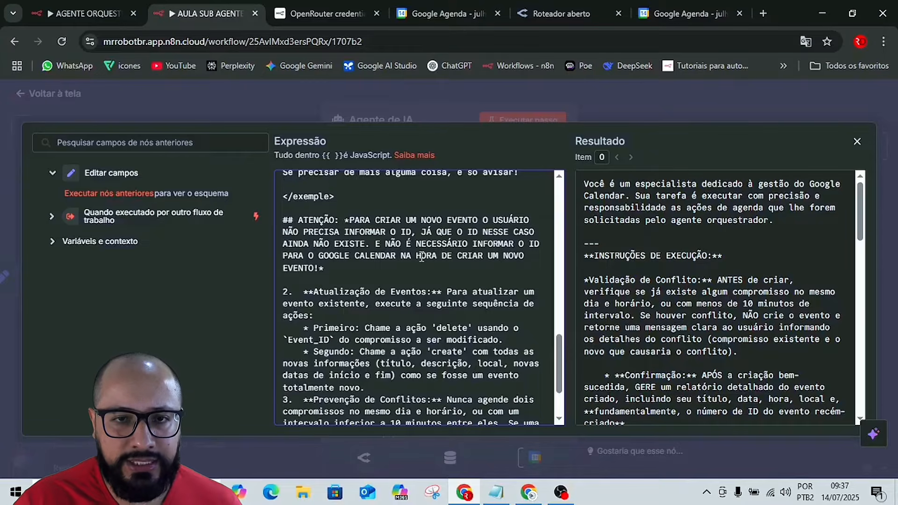
pyautogui.scroll(-2, 374, 297)
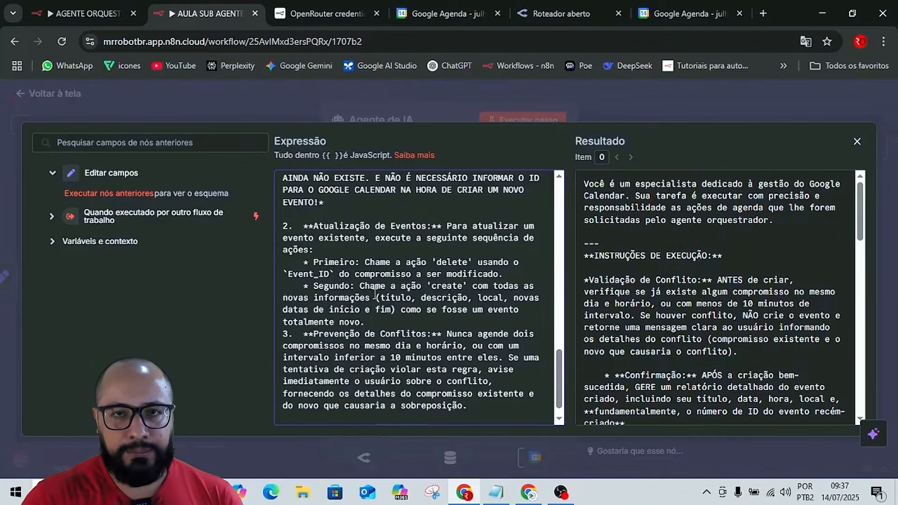
pyautogui.click(656, 90)
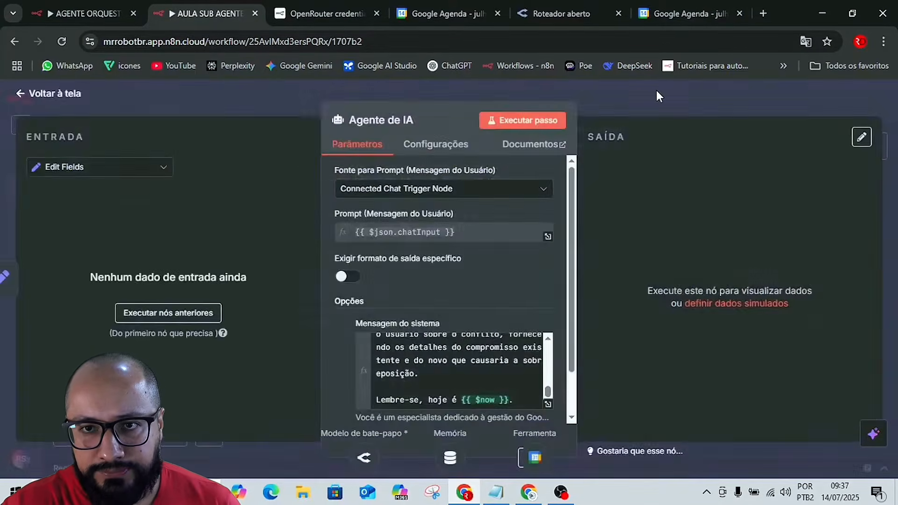
pyautogui.click(650, 93)
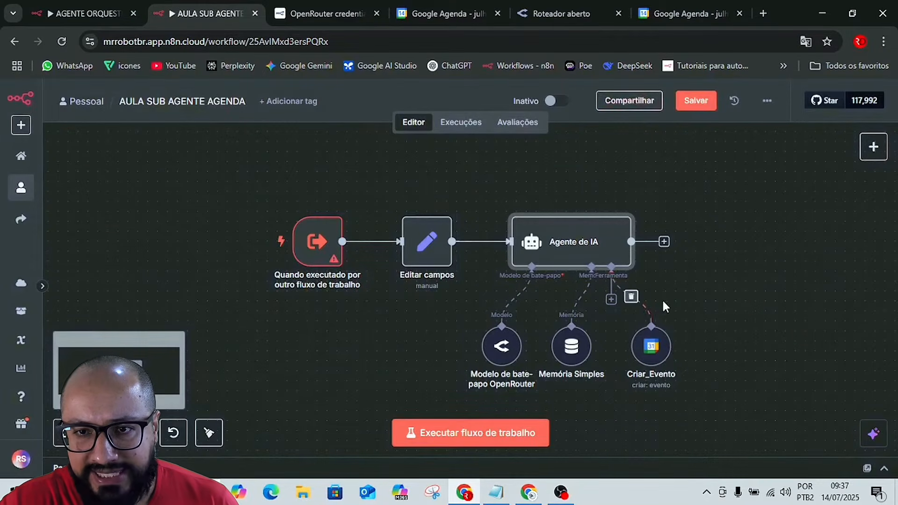
# Move the Criar_Evento tool node farther from Memória Simples and save the workflow.
pyautogui.moveTo(659, 339); pyautogui.dragTo(699, 319)
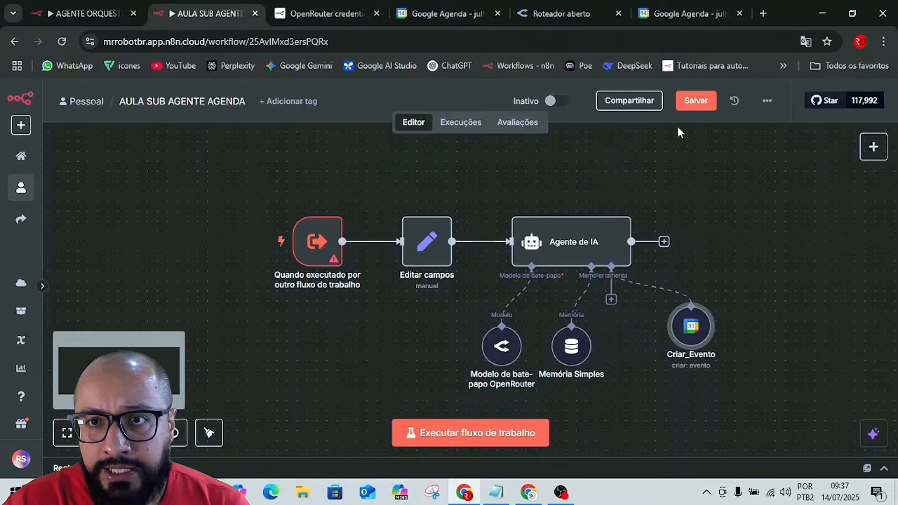
pyautogui.click(690, 104)
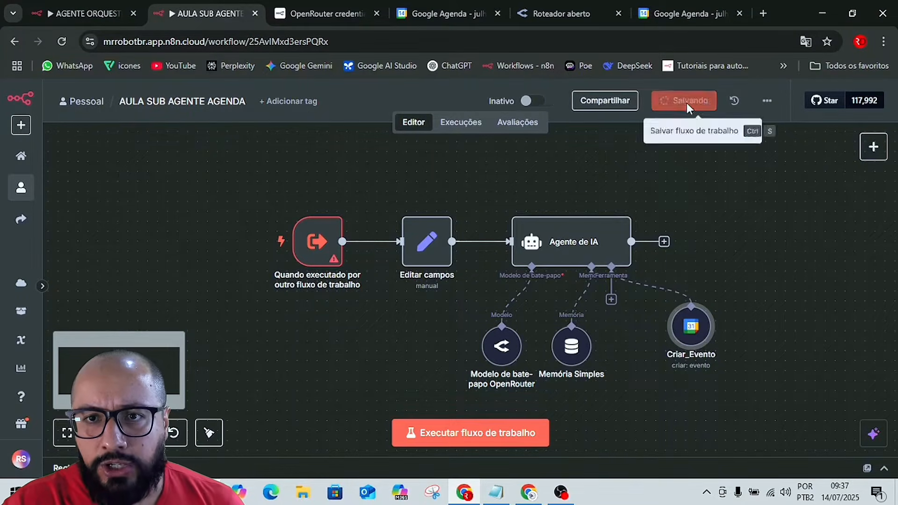
# Reopen the Agente de IA node's expanded system message and examine the Atualização de Eventos and Prevenção de Conflitos rules and the closing $now line.
pyautogui.click(567, 250)
pyautogui.doubleClick(568, 249)
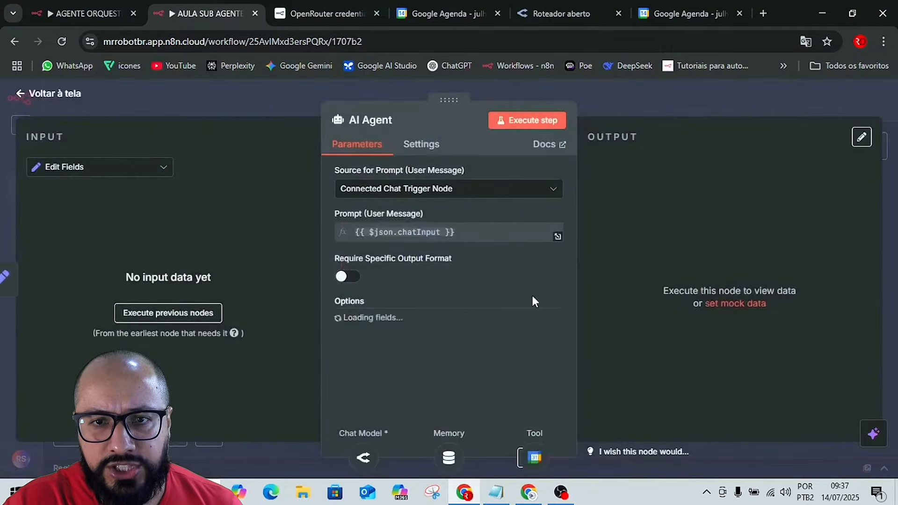
pyautogui.click(546, 405)
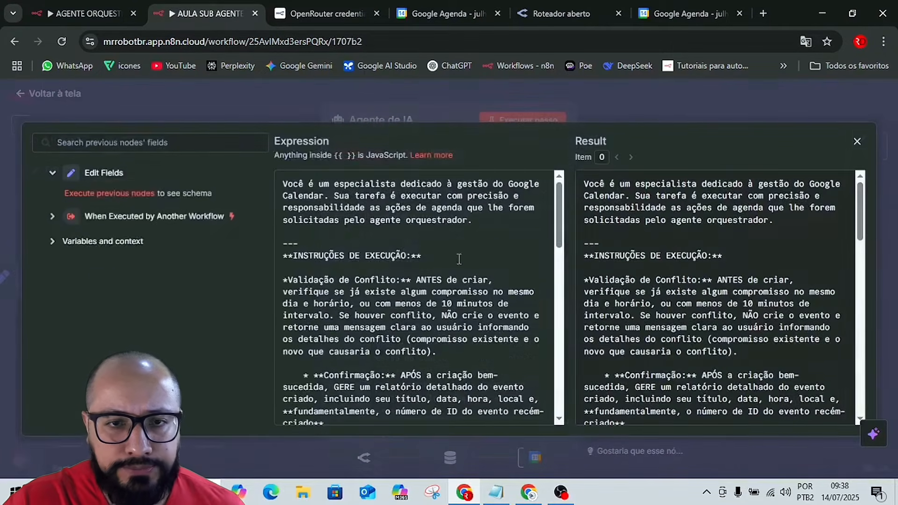
pyautogui.scroll(-10, 397, 291)
pyautogui.scroll(-10, 397, 291)
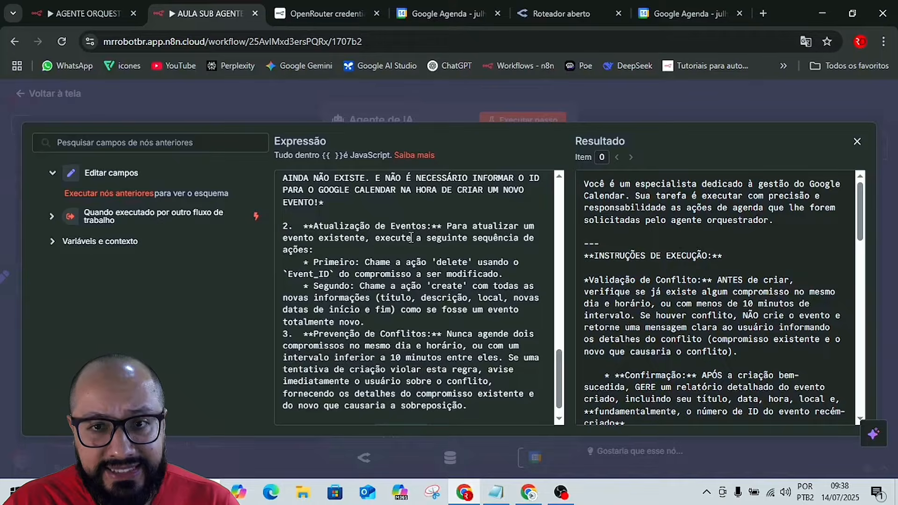
pyautogui.scroll(-1, 452, 240)
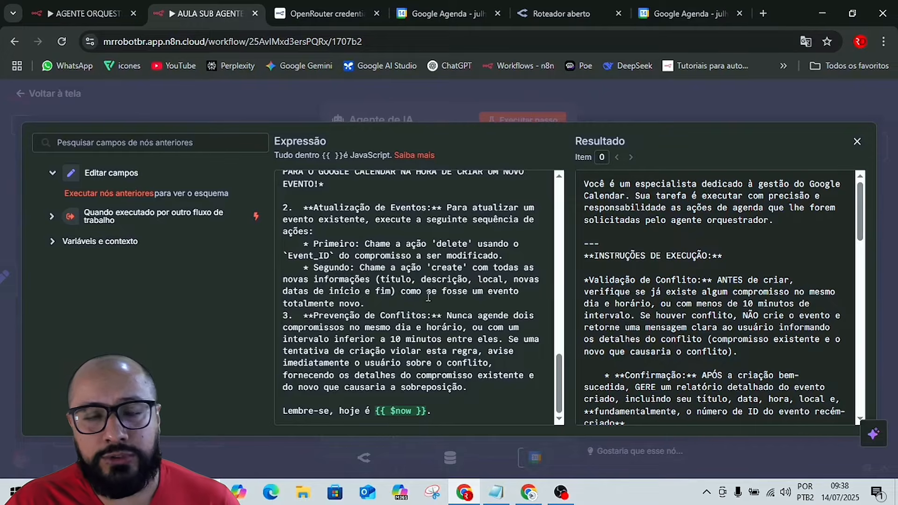
pyautogui.click(376, 299)
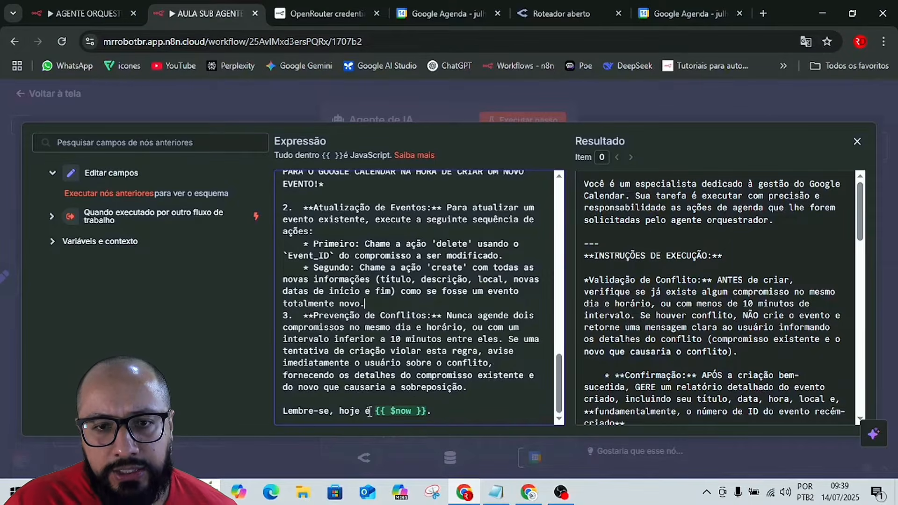
pyautogui.scroll(-10, 730, 306)
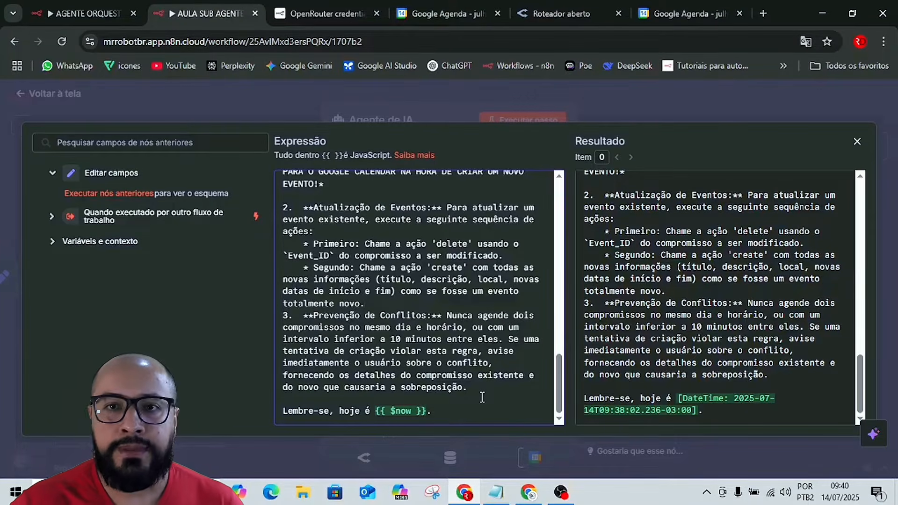
pyautogui.click(669, 105)
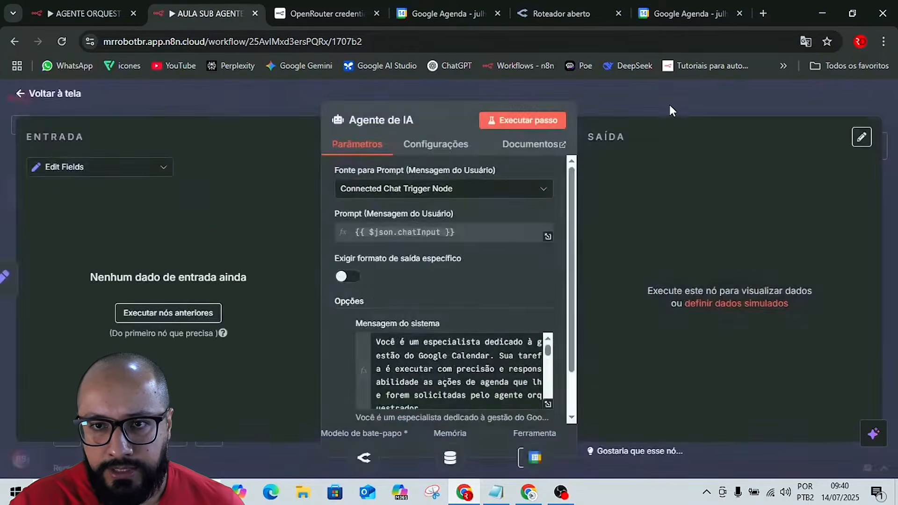
pyautogui.click(669, 105)
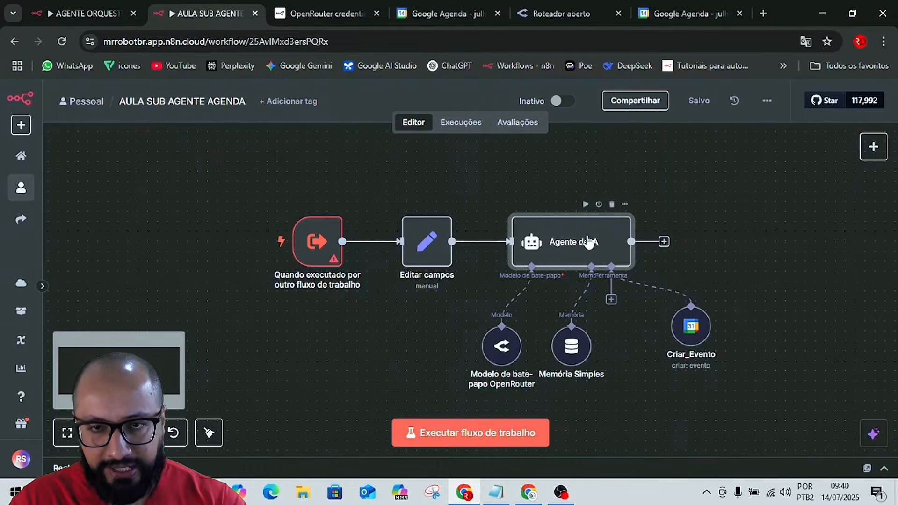
# Rename the Agente de IA node as AGENTE DE E-MAIL.
pyautogui.press('F2')
pyautogui.write('agente de')
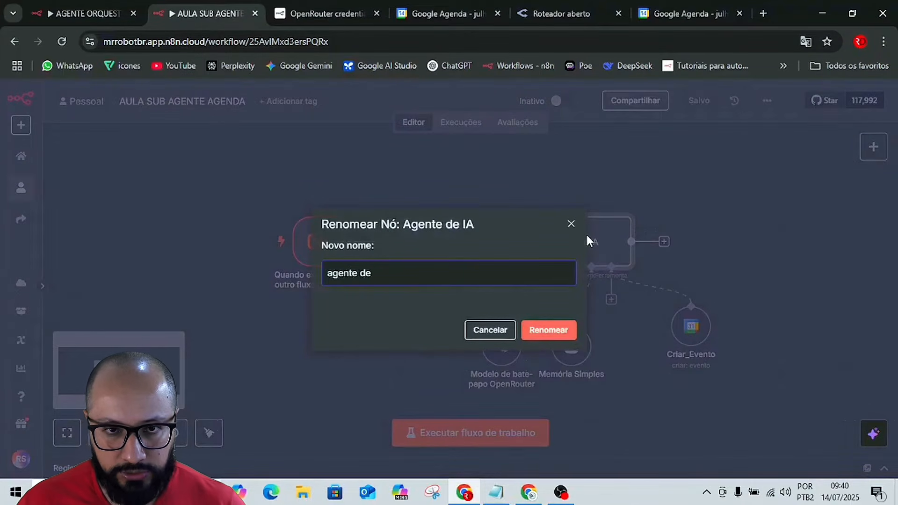
pyautogui.press('BackSpace')
pyautogui.press('BackSpace')
pyautogui.press('BackSpace')
pyautogui.press('BackSpace')
pyautogui.press('BackSpace')
pyautogui.press('BackSpace')
pyautogui.press('BackSpace')
pyautogui.press('BackSpace')
pyautogui.press('BackSpace')
pyautogui.press('BackSpace')
pyautogui.write('AG')
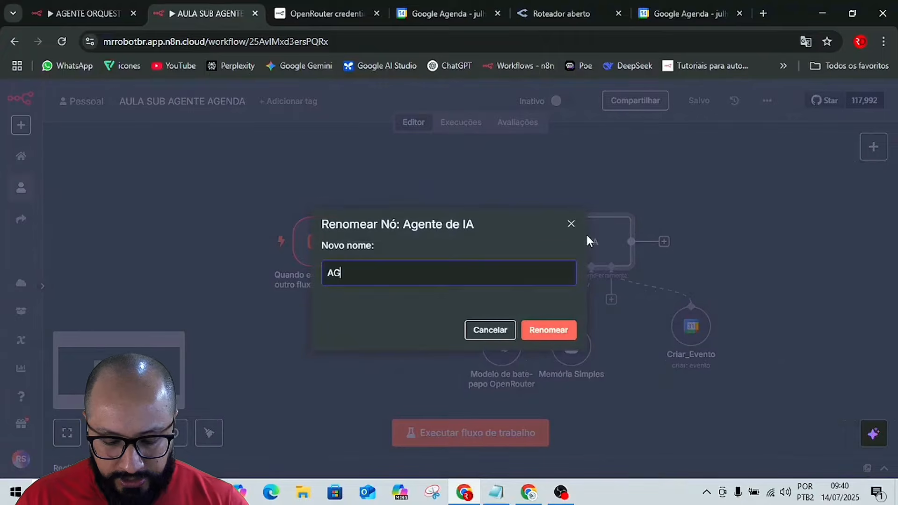
pyautogui.write('ENTE DE E')
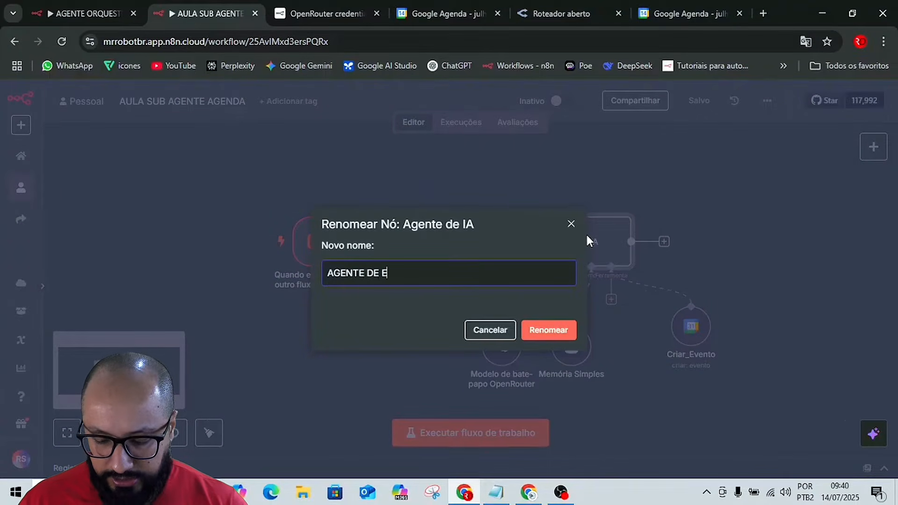
pyautogui.write('-MAIL')
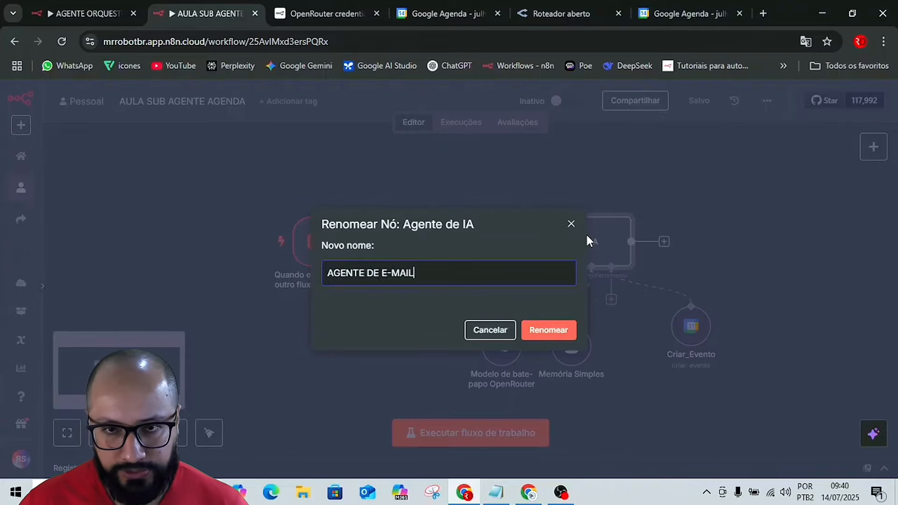
pyautogui.press('Return')
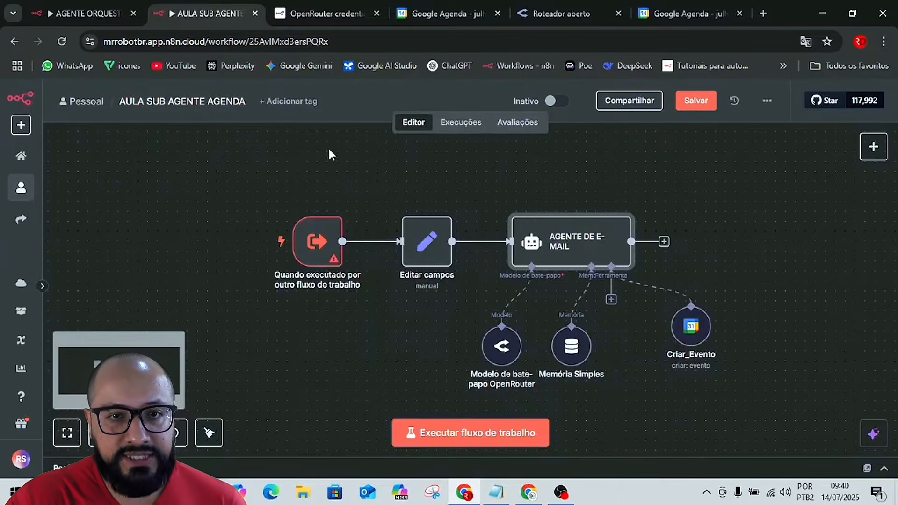
# Switch to Google Agenda and view the details of the 10:00 meeting on 15 July 2025.
pyautogui.moveTo(178, 157); pyautogui.dragTo(400, 337)
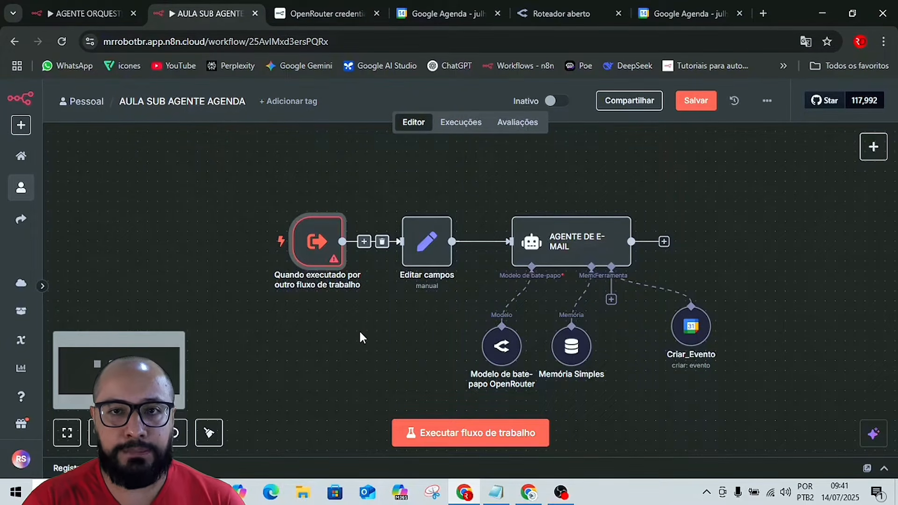
pyautogui.click(682, 11)
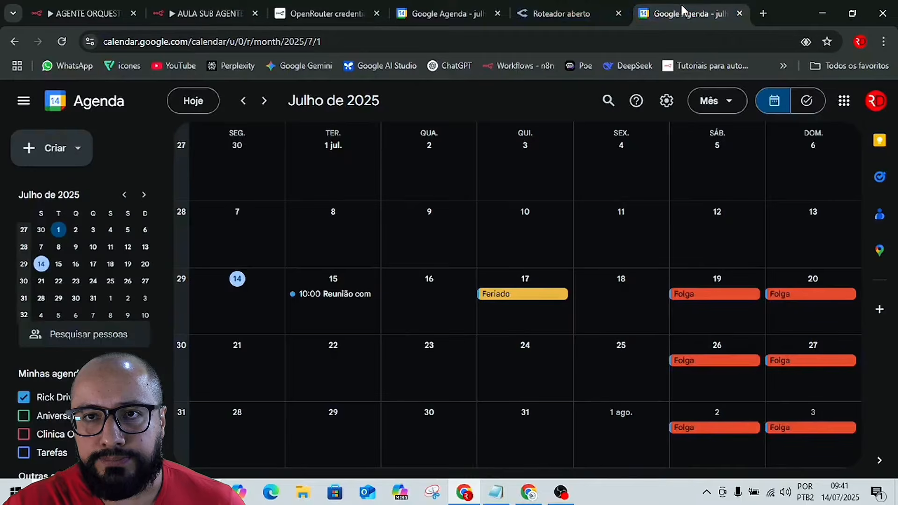
pyautogui.click(327, 295)
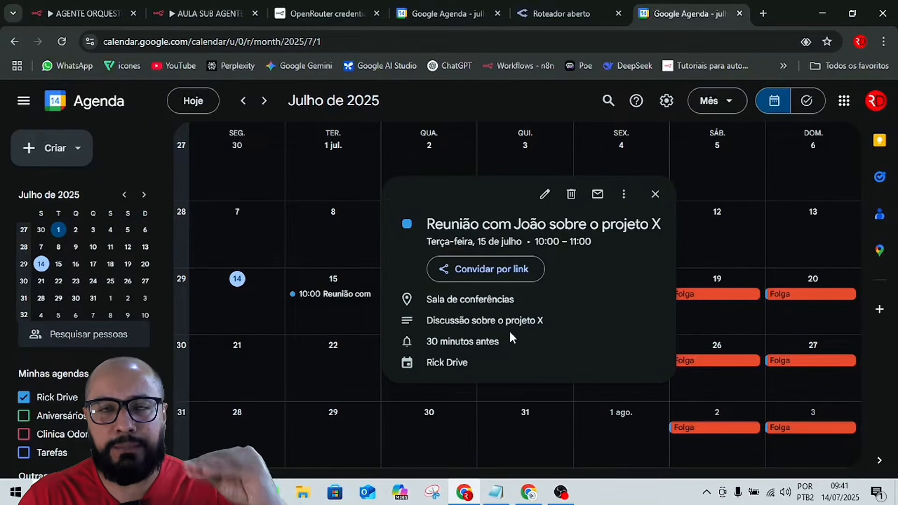
# Return to the n8n sub-agent workflow and add an empty String field to the trigger's input schema, keeping the Define using fields below mode.
pyautogui.click(192, 13)
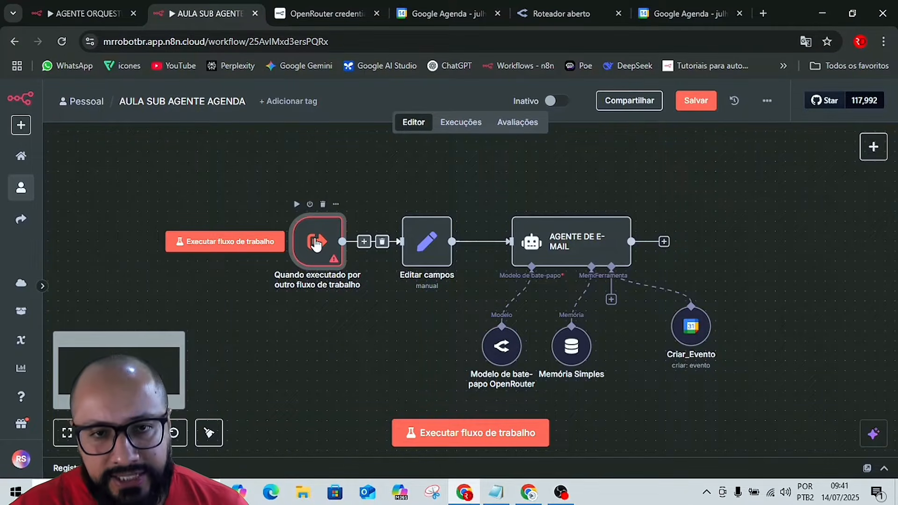
pyautogui.doubleClick(316, 243)
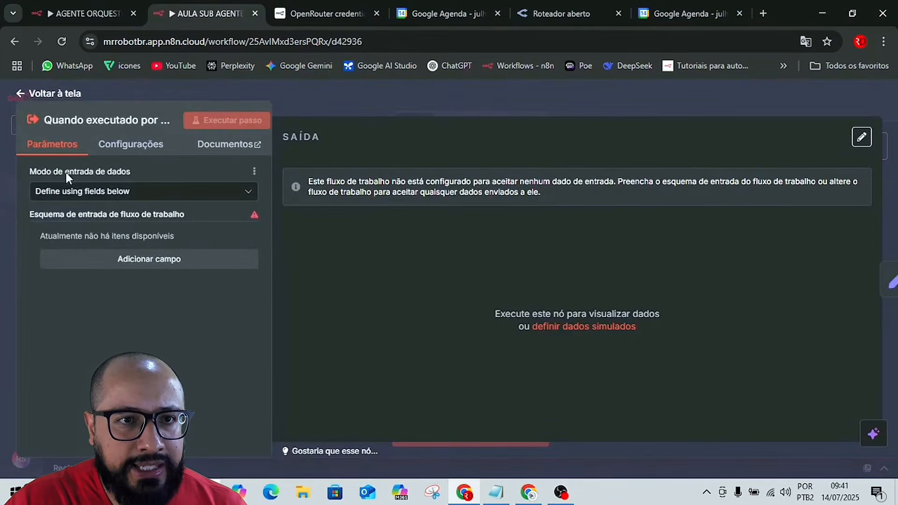
pyautogui.click(108, 192)
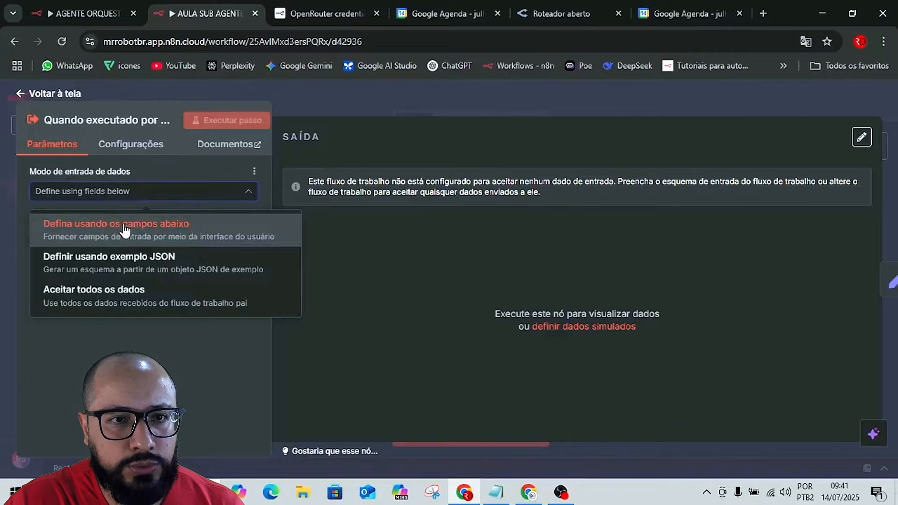
pyautogui.press('Down')
pyautogui.press('Down')
pyautogui.click(136, 323)
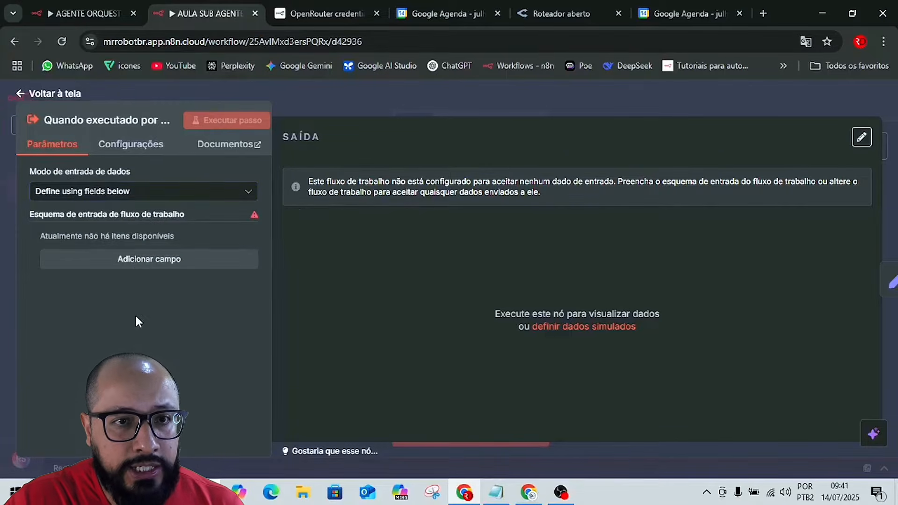
pyautogui.click(140, 259)
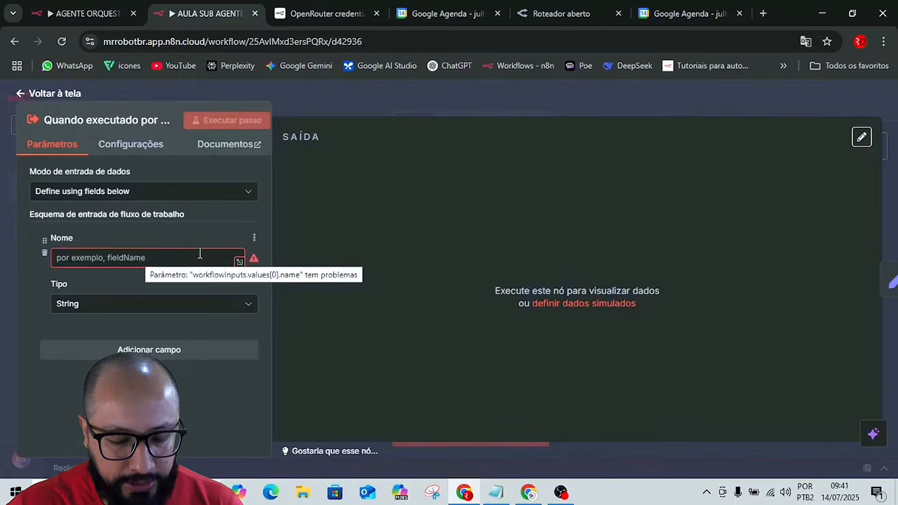
# Switch to the Google Docs guide and find the workflowInputs names listed for the Receber Solicitação do Orquestrador node in section 2.2.
pyautogui.hotkey('alt', 'Tab')
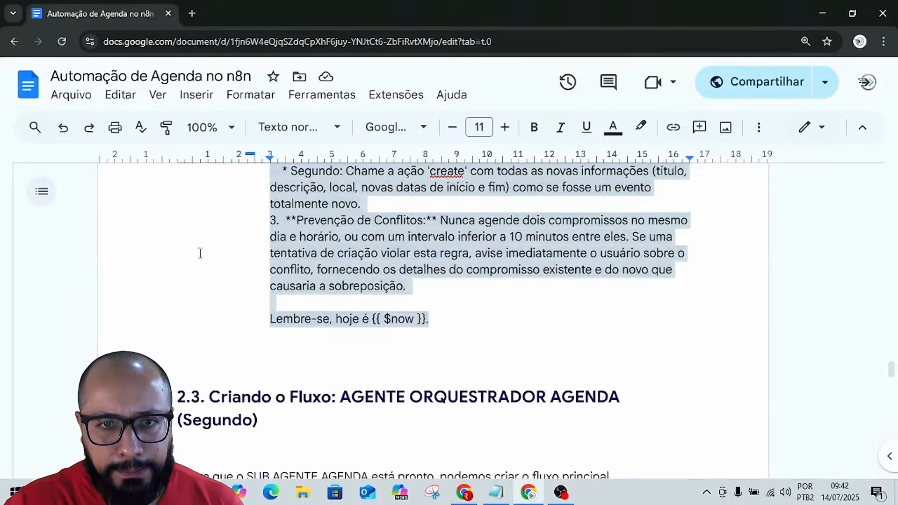
pyautogui.scroll(-2, 668, 345)
pyautogui.scroll(-3, 667, 344)
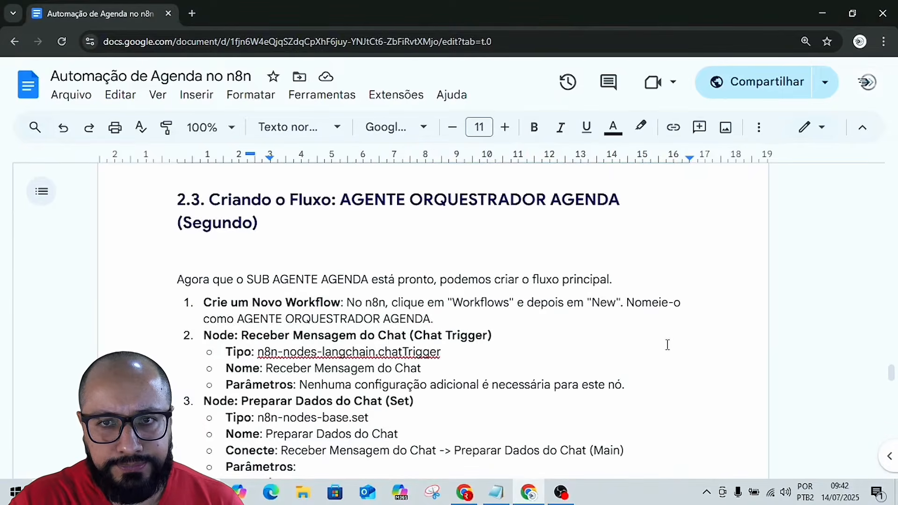
pyautogui.scroll(15, 667, 345)
pyautogui.scroll(20, 662, 368)
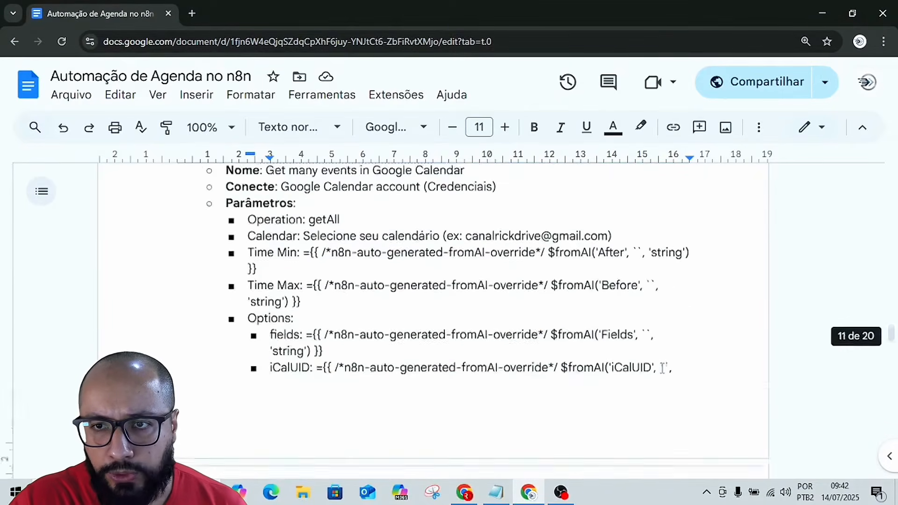
pyautogui.scroll(5, 770, 310)
pyautogui.scroll(20, 769, 310)
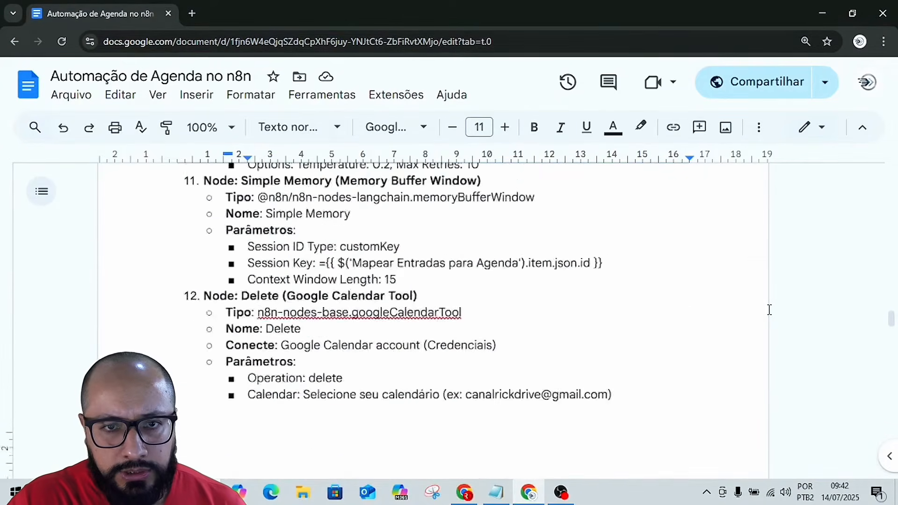
pyautogui.scroll(20, 764, 323)
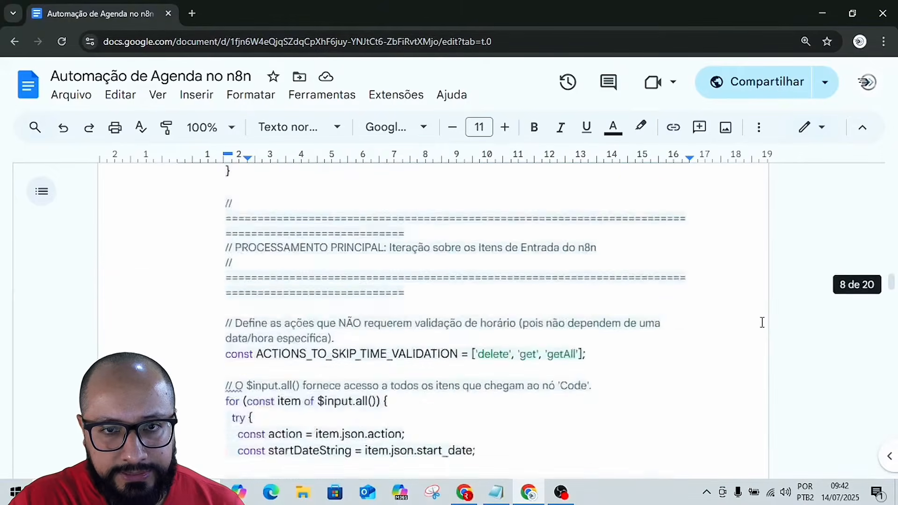
pyautogui.scroll(15, 762, 323)
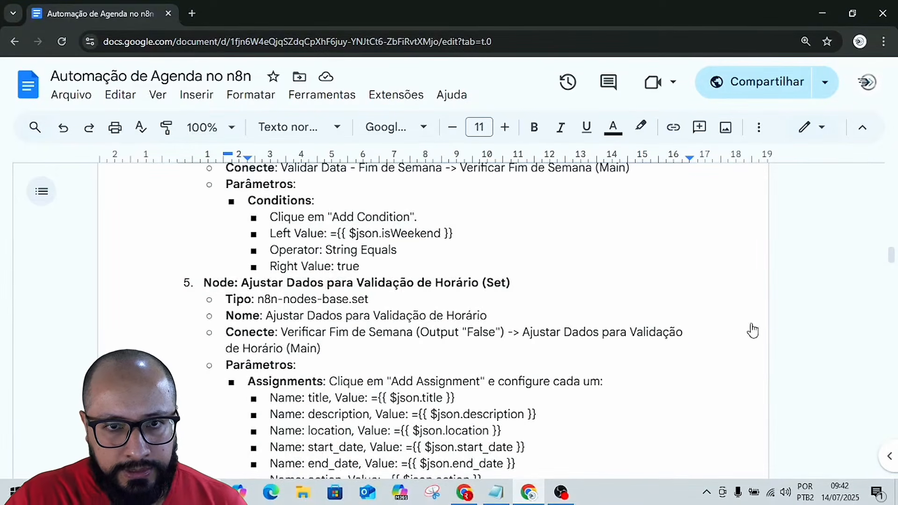
pyautogui.scroll(15, 763, 323)
pyautogui.scroll(20, 752, 324)
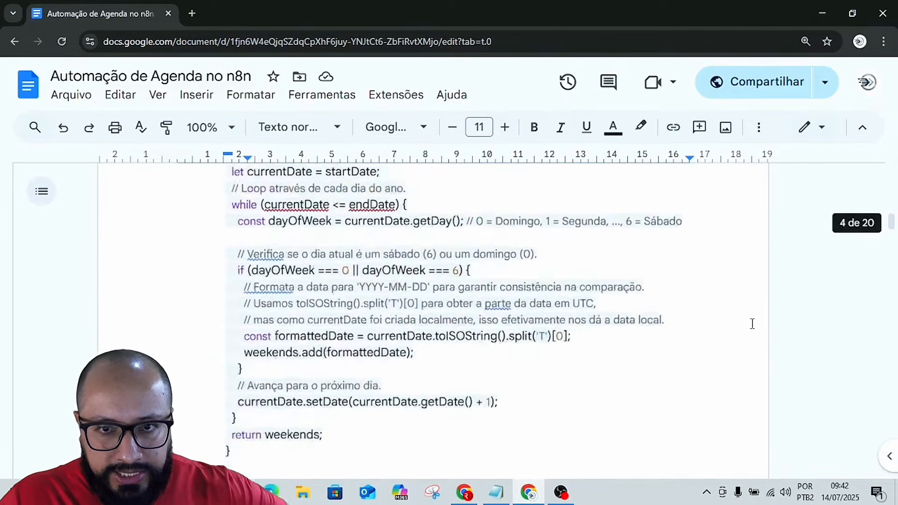
pyautogui.scroll(6, 752, 324)
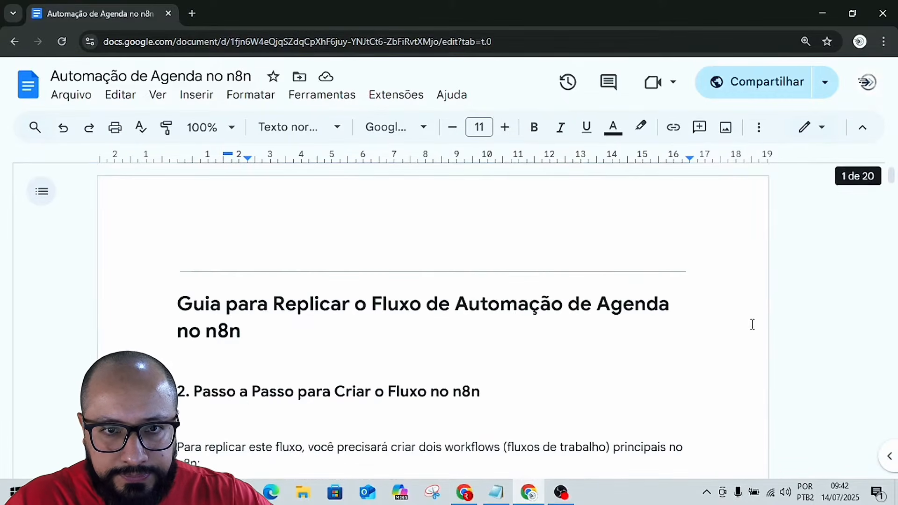
pyautogui.scroll(-8, 749, 318)
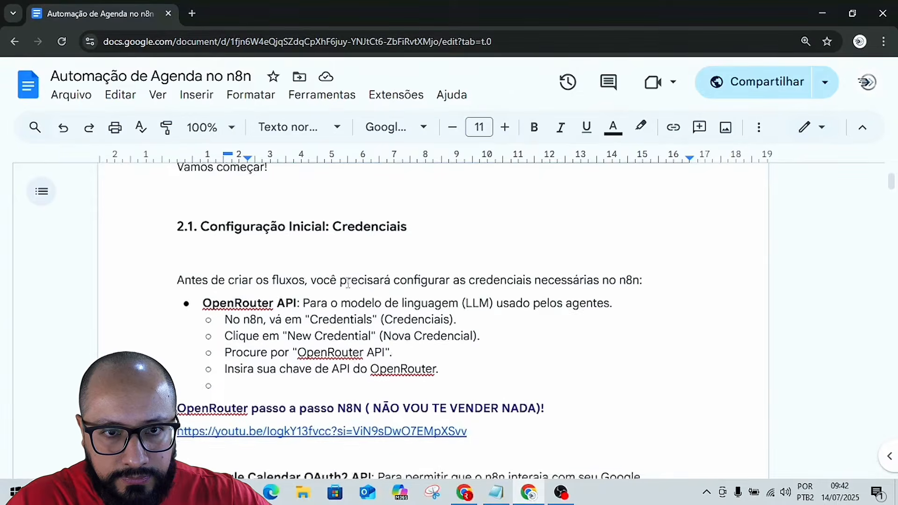
pyautogui.scroll(-10, 326, 276)
pyautogui.scroll(-5, 355, 289)
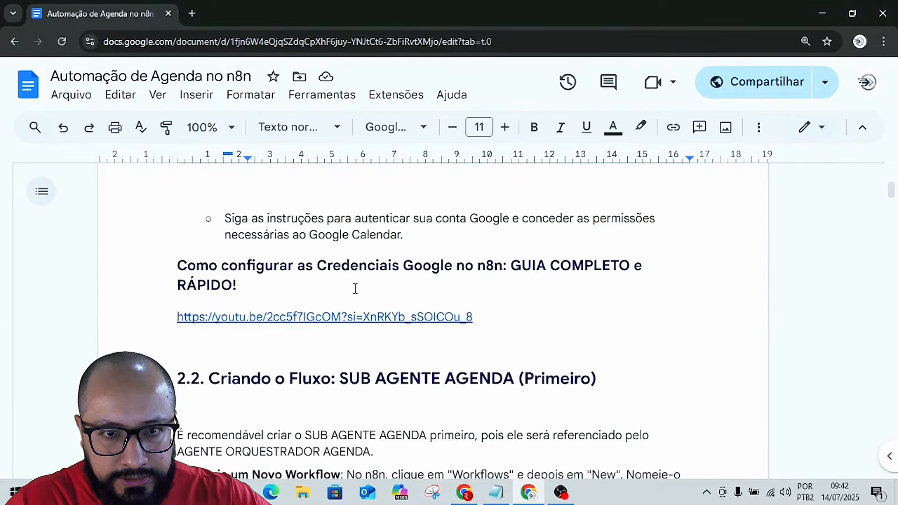
pyautogui.scroll(-3, 356, 289)
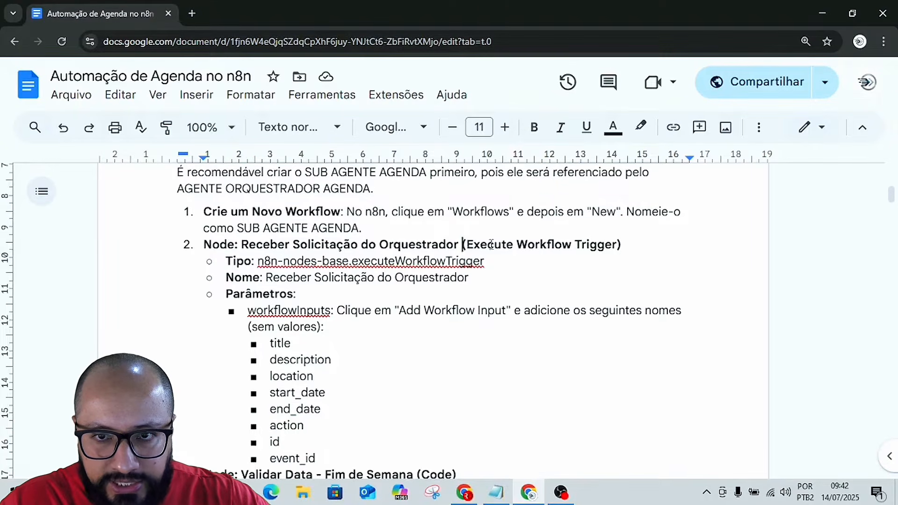
pyautogui.moveTo(463, 247); pyautogui.dragTo(614, 253)
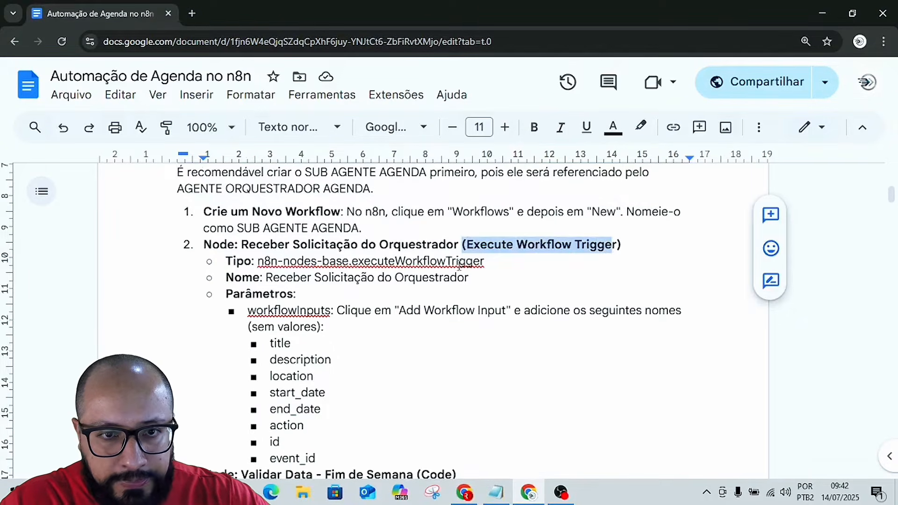
pyautogui.scroll(-3, 459, 266)
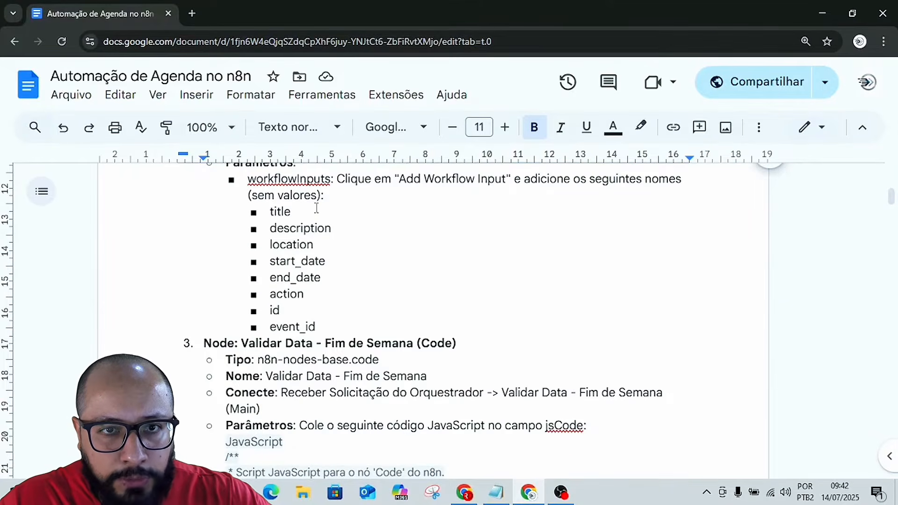
pyautogui.scroll(2, 396, 238)
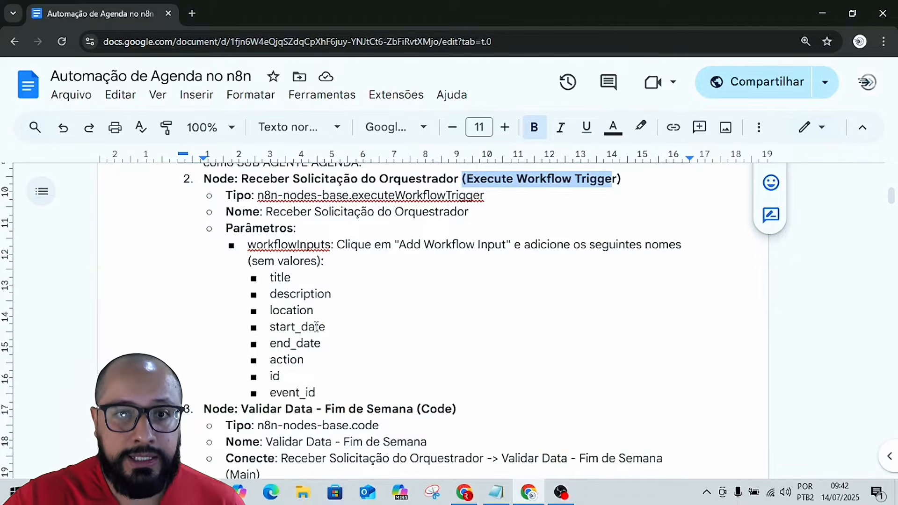
# Take the first input name from the guide and name the n8n trigger's empty input field title.
pyautogui.click(284, 278)
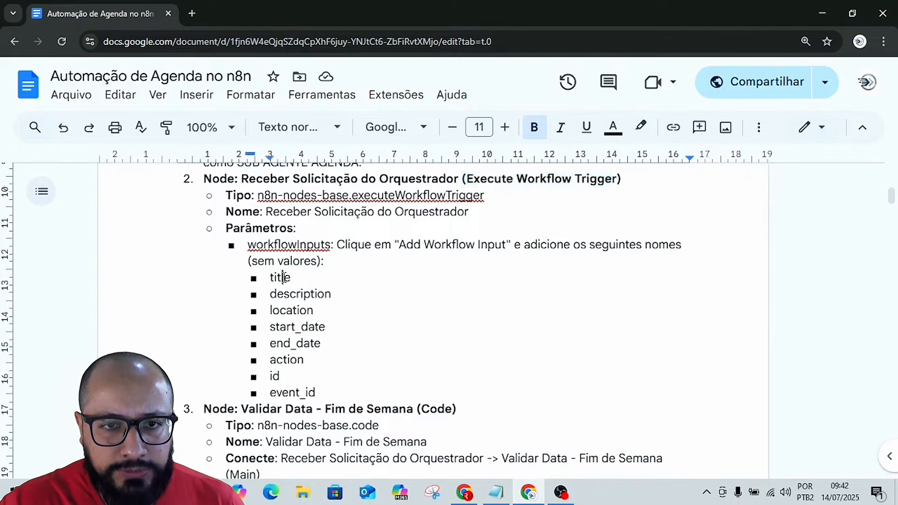
pyautogui.doubleClick(284, 278)
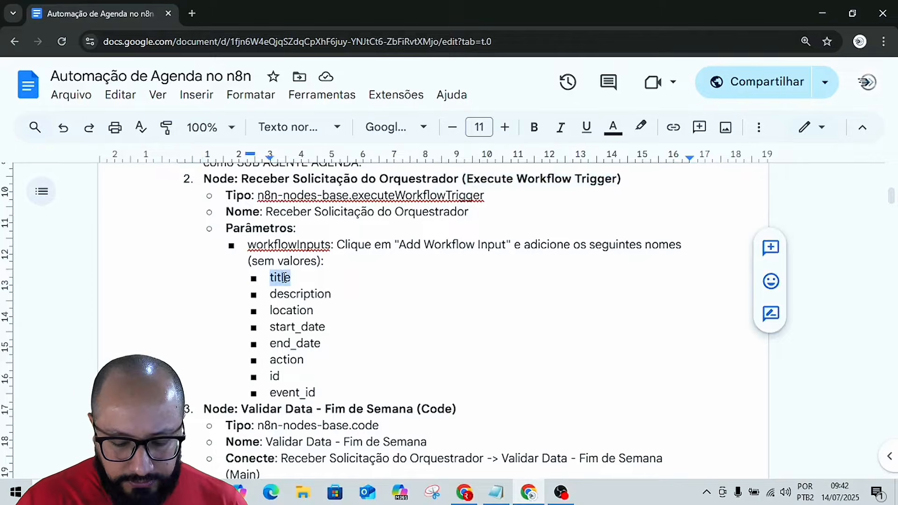
pyautogui.hotkey('alt', 'Tab')
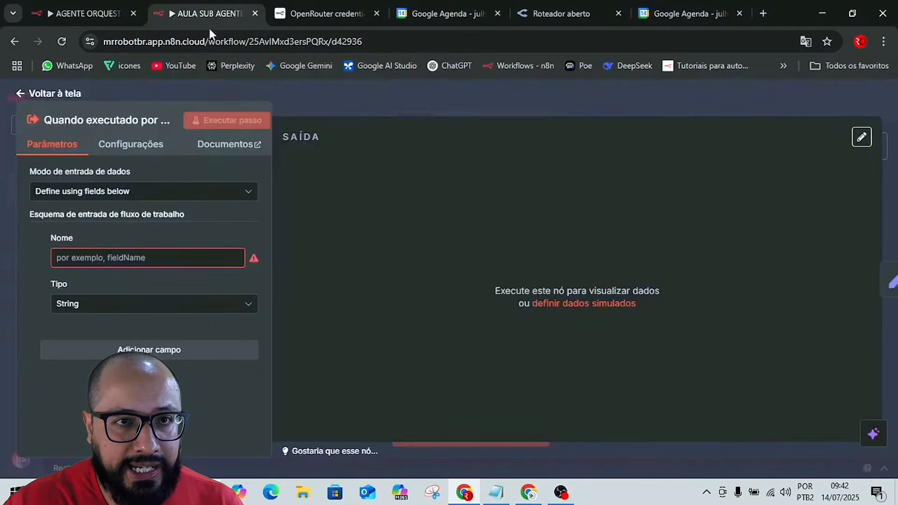
pyautogui.click(465, 95)
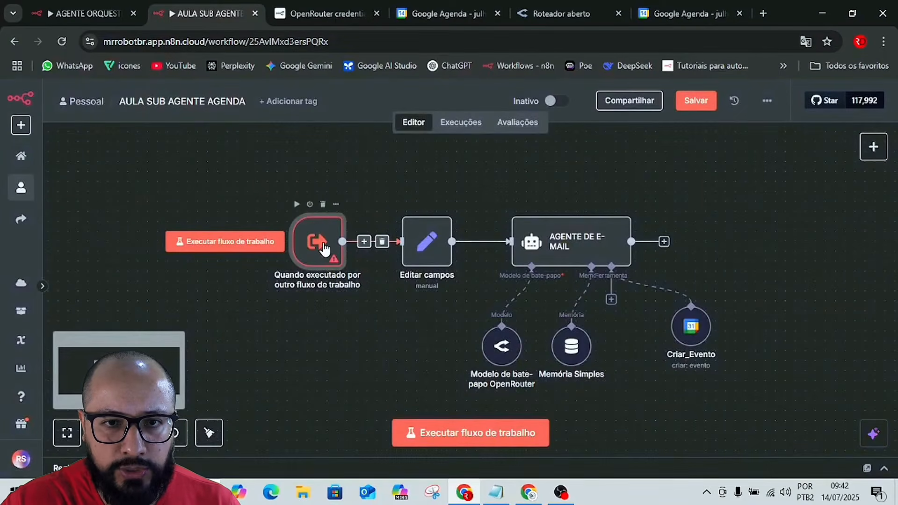
pyautogui.moveTo(314, 238)
pyautogui.mouseDown()
pyautogui.moveTo(294, 318)
pyautogui.moveTo(314, 229)
pyautogui.mouseUp()
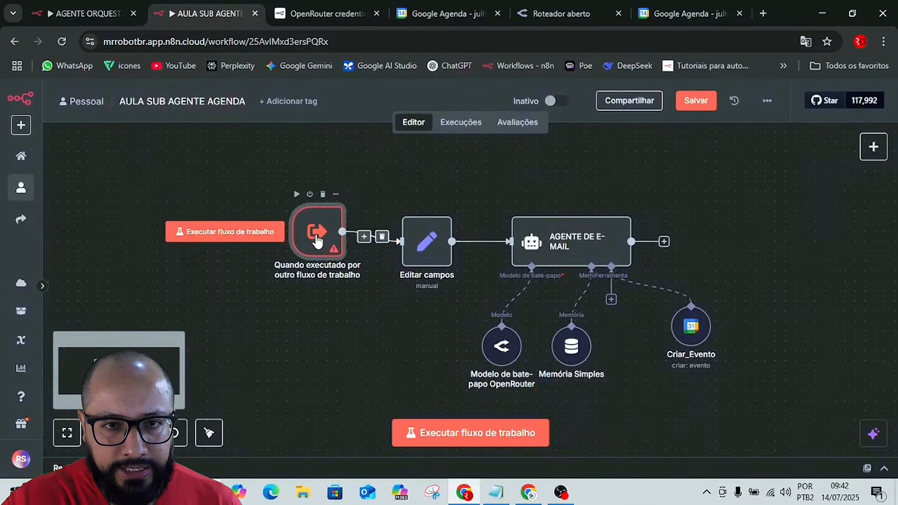
pyautogui.doubleClick(317, 240)
pyautogui.click(84, 258)
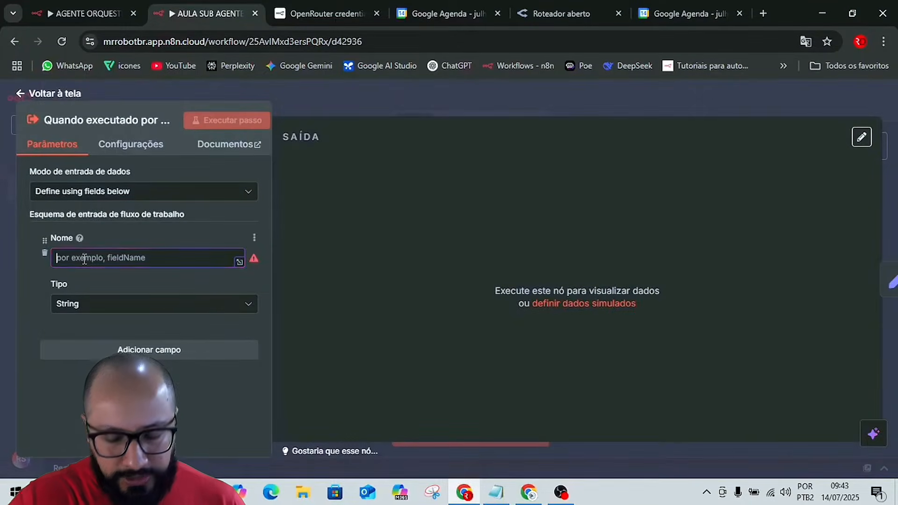
pyautogui.write('title')
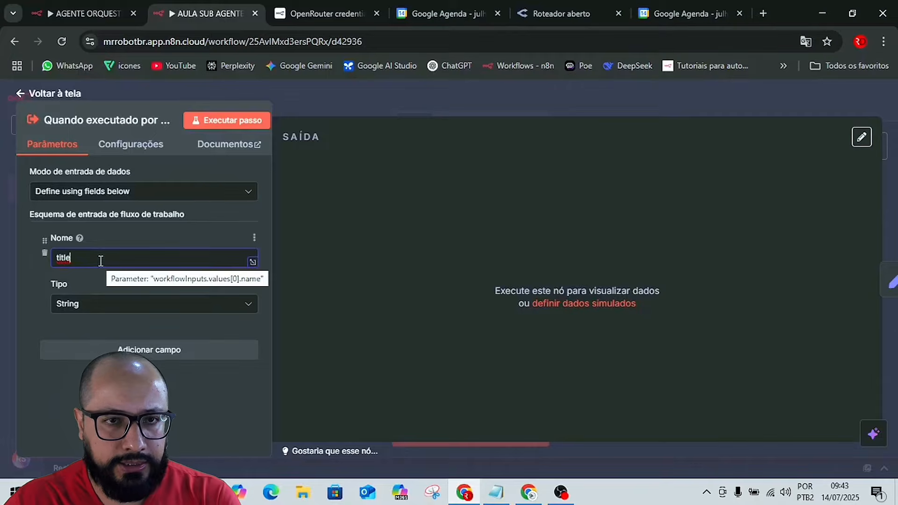
# Add a second String field to the trigger's input schema and name it description, copied from the guide.
pyautogui.click(112, 346)
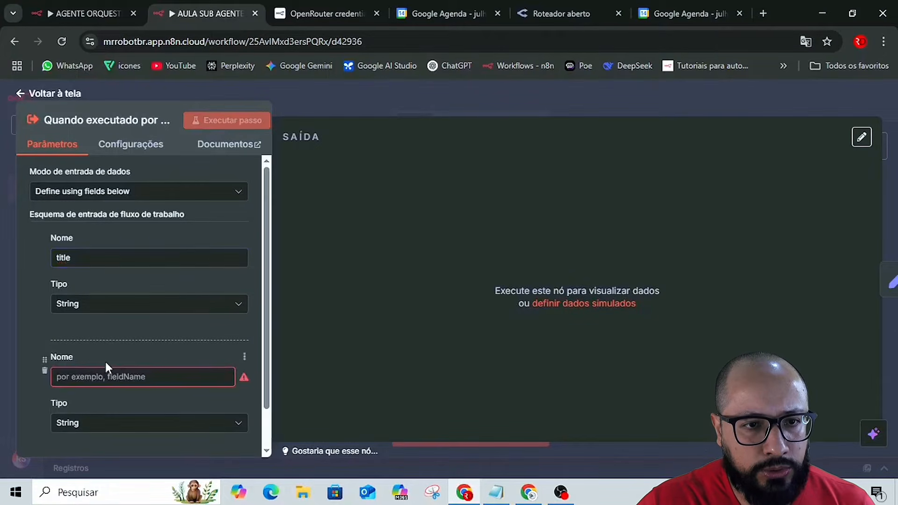
pyautogui.click(101, 376)
pyautogui.hotkey('alt', 'Tab')
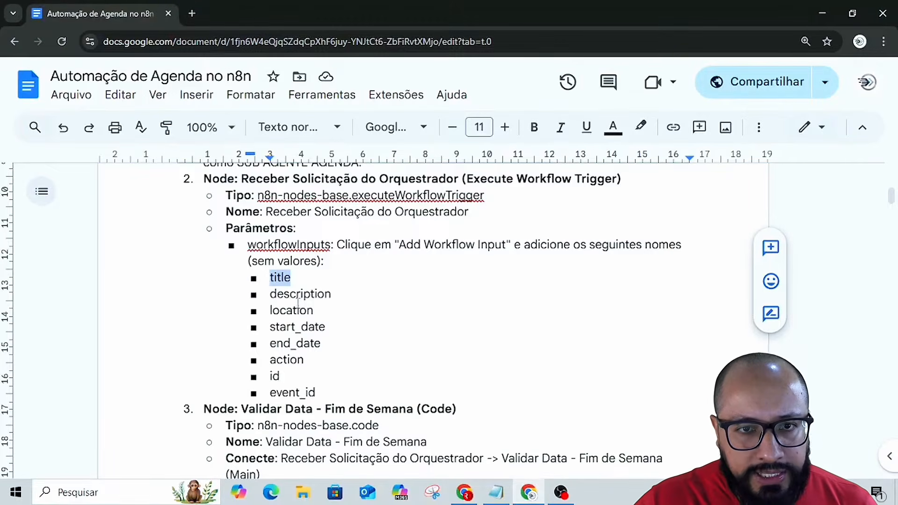
pyautogui.doubleClick(298, 294)
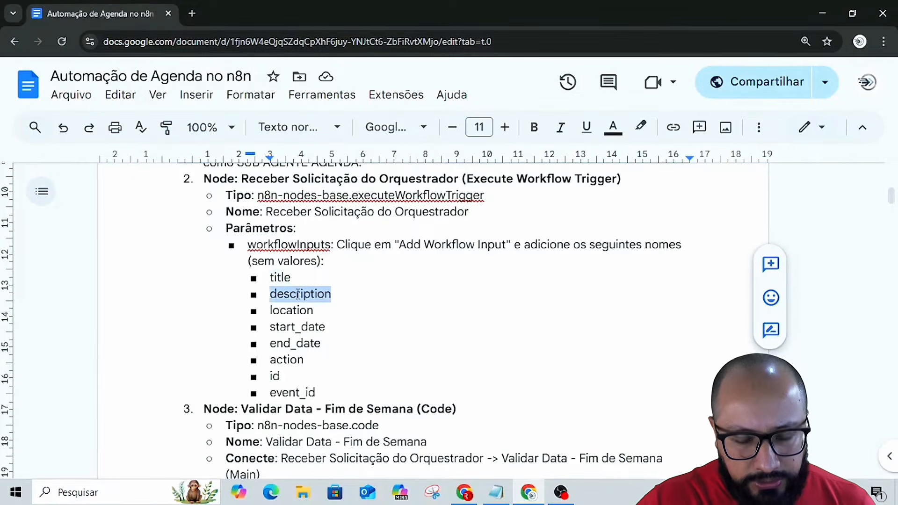
pyautogui.hotkey('ctrl', 'c')
pyautogui.hotkey('alt', 'Tab')
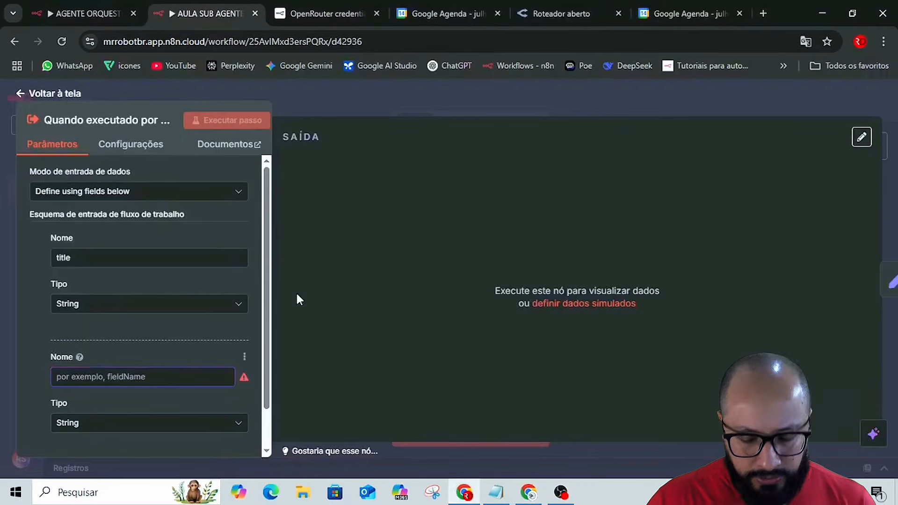
pyautogui.hotkey('ctrl', 'v')
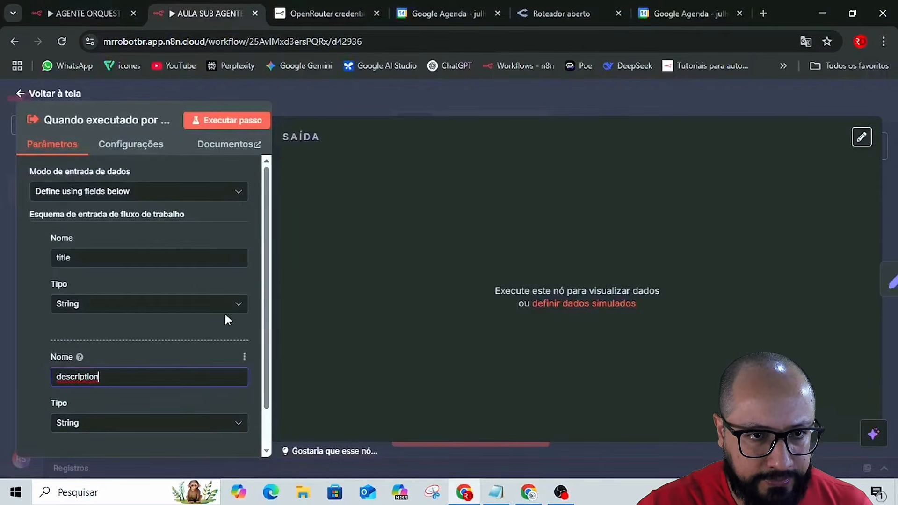
# Add a third String field to the trigger's input schema and name it location, copied from the guide.
pyautogui.scroll(-1, 141, 339)
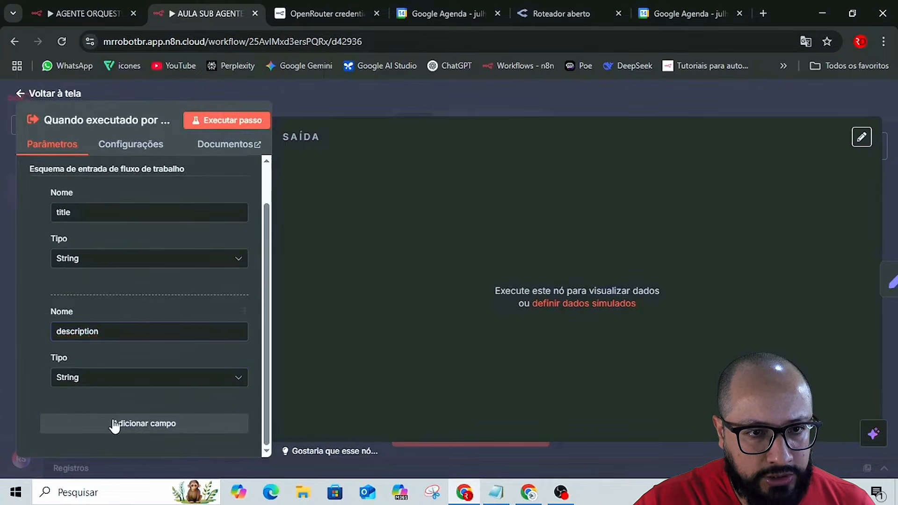
pyautogui.click(114, 423)
pyautogui.scroll(-2, 112, 417)
pyautogui.click(87, 330)
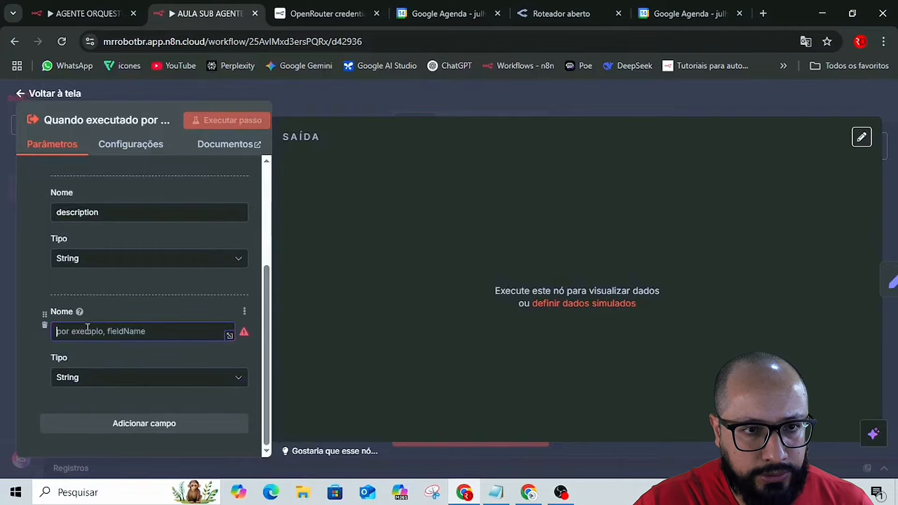
pyautogui.hotkey('alt', 'Tab')
pyautogui.doubleClick(286, 313)
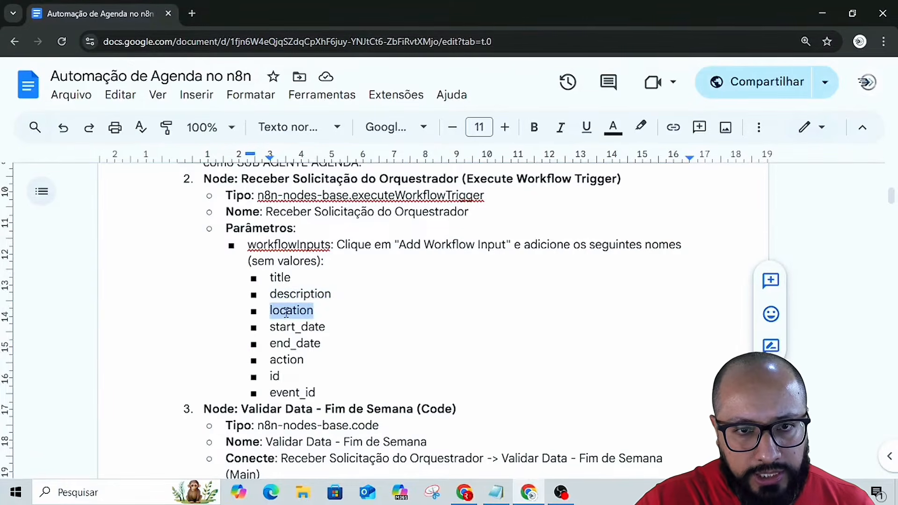
pyautogui.hotkey('alt', 'Tab')
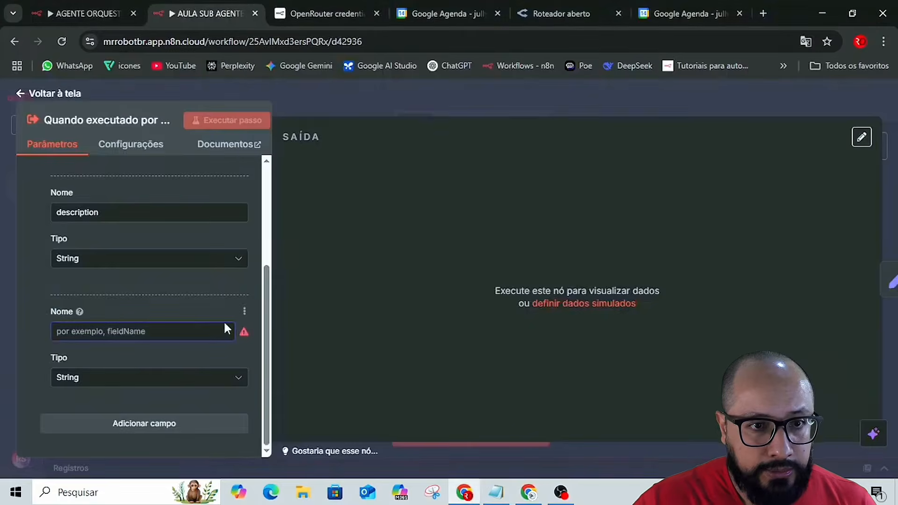
pyautogui.hotkey('ctrl', 'v')
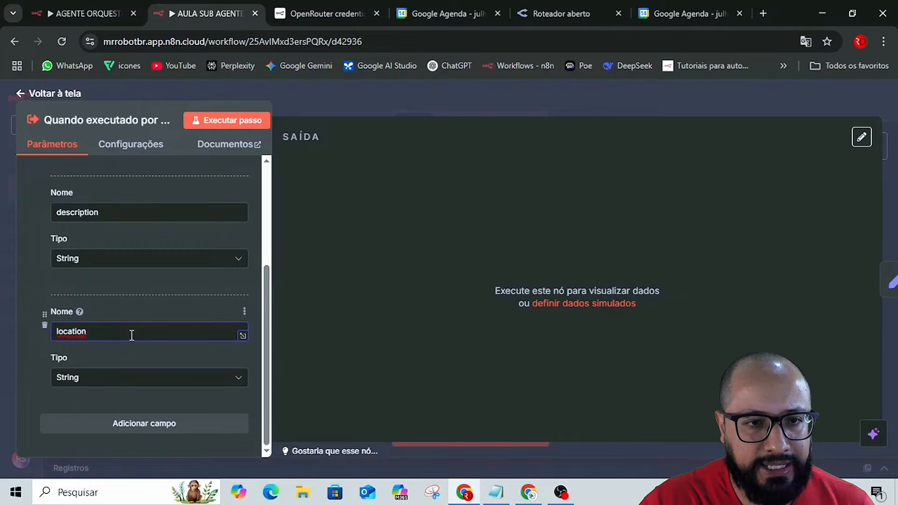
# Add a fourth String field to the trigger's input schema and select the name start_date in the guide's workflowInputs list.
pyautogui.click(91, 426)
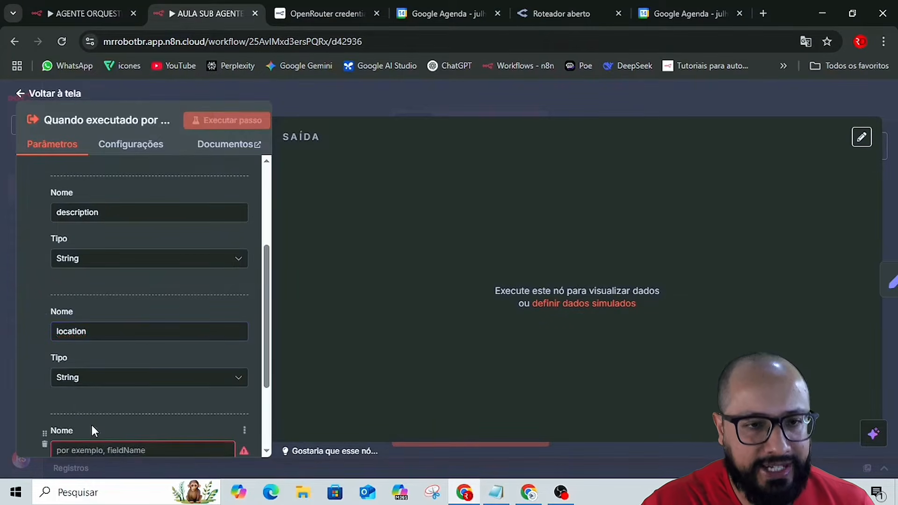
pyautogui.scroll(-3, 91, 426)
pyautogui.click(86, 331)
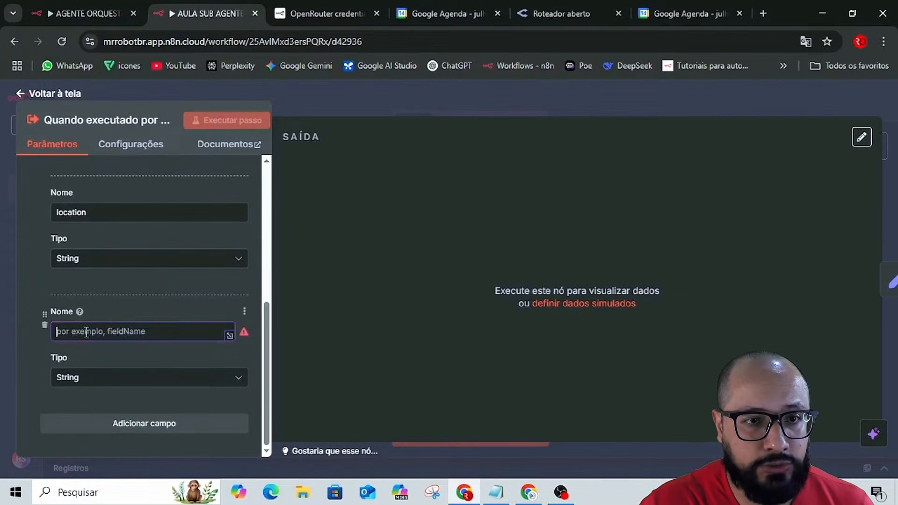
pyautogui.hotkey('alt', 'Tab')
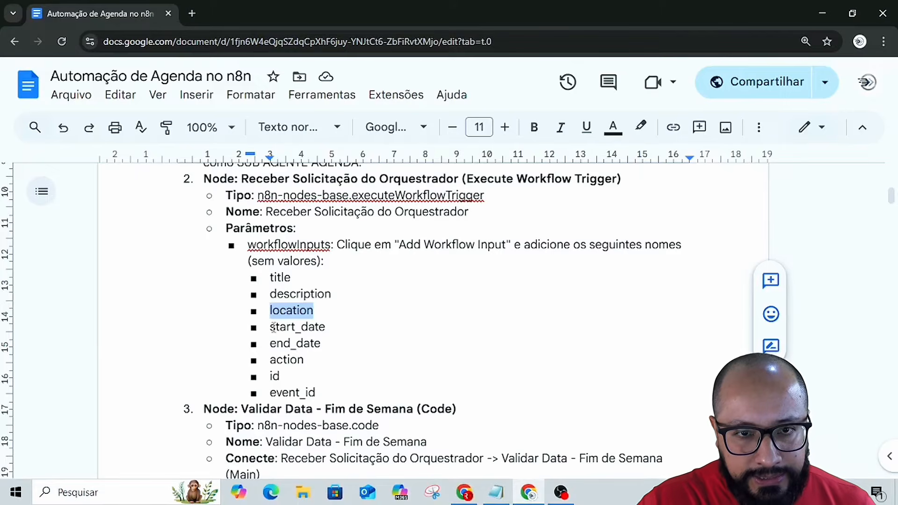
pyautogui.moveTo(272, 327); pyautogui.dragTo(327, 327)
pyautogui.hotkey('ctrl', 'c')
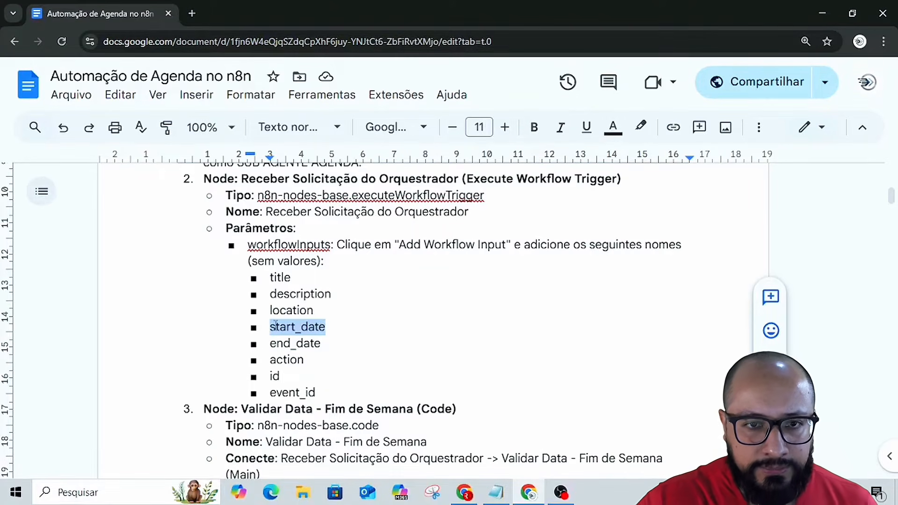
pyautogui.click(302, 326)
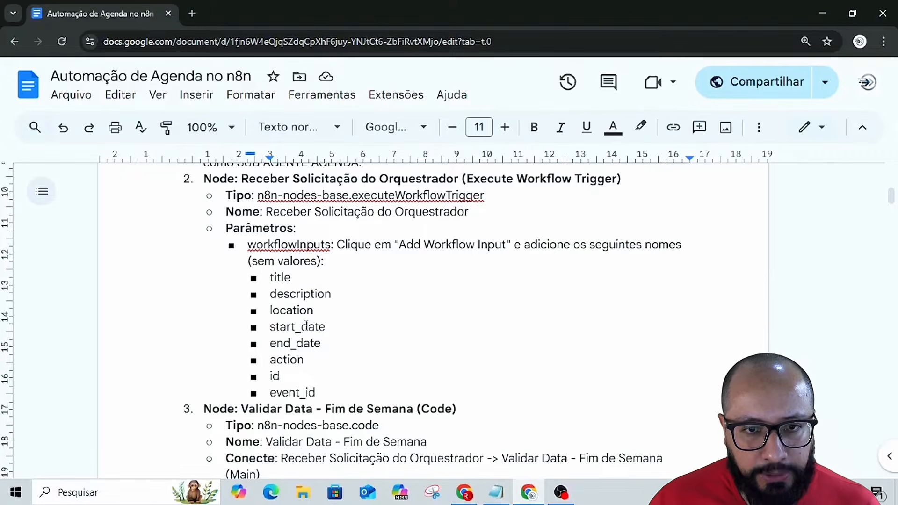
pyautogui.press('BackSpace')
pyautogui.press('Right')
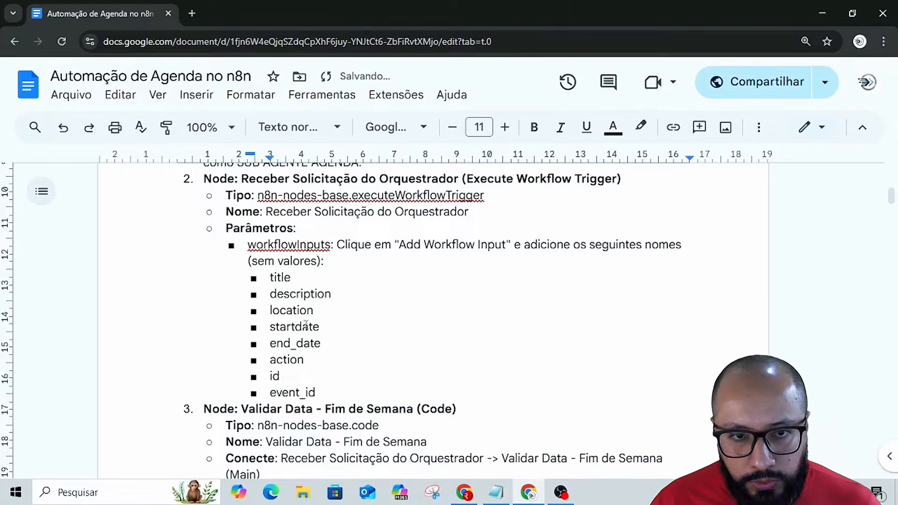
pyautogui.press('BackSpace')
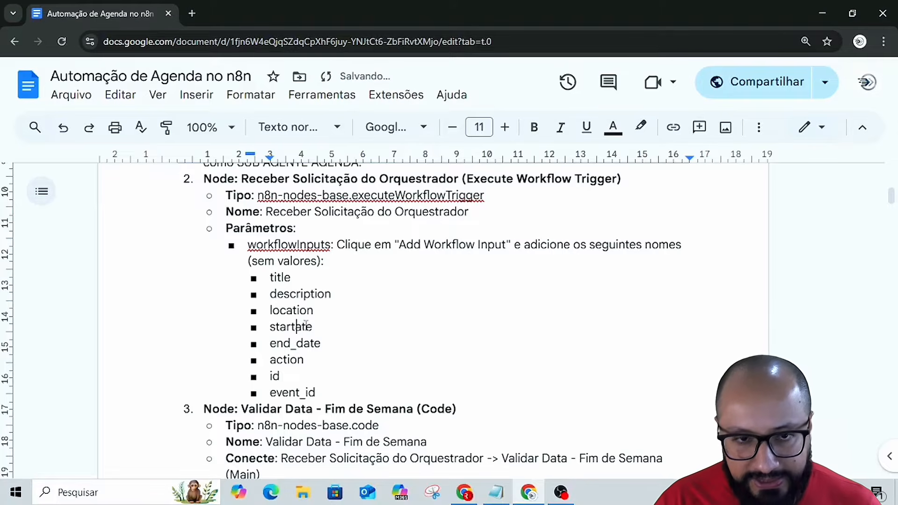
pyautogui.write('d')
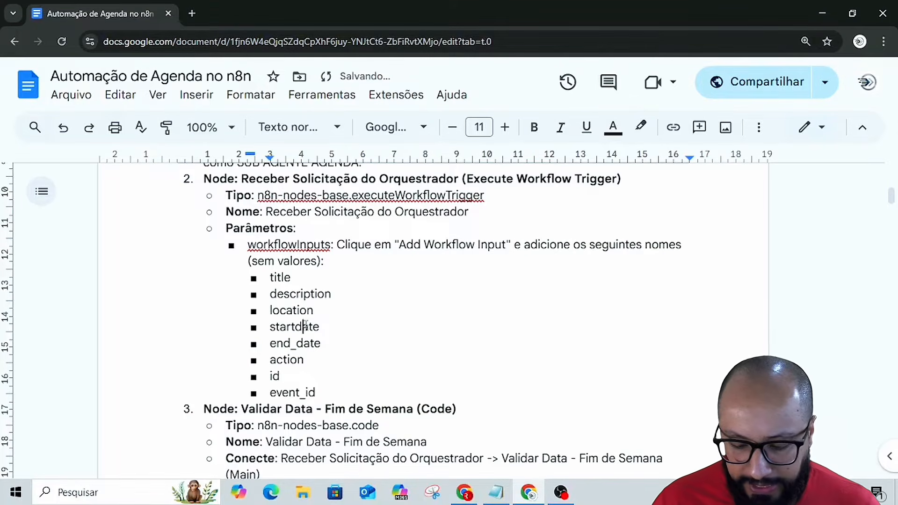
pyautogui.press('BackSpace')
pyautogui.write('D')
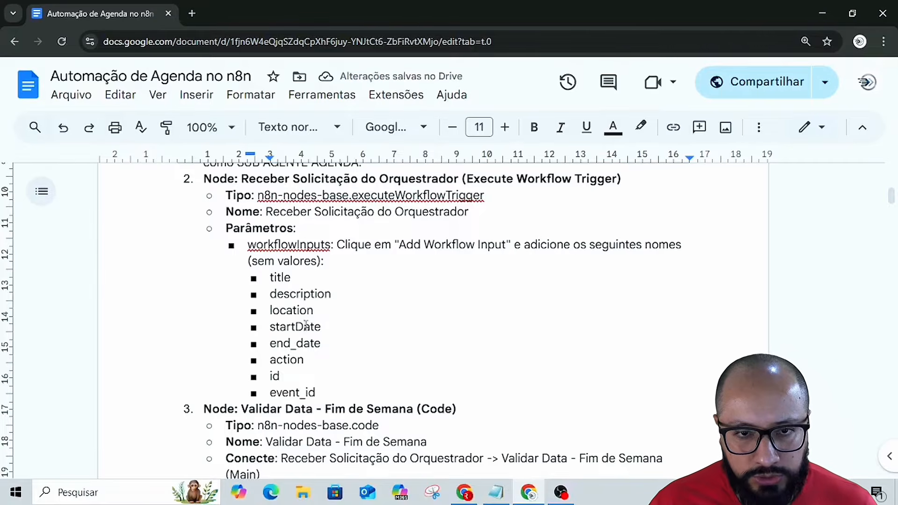
pyautogui.press('BackSpace')
pyautogui.write('d')
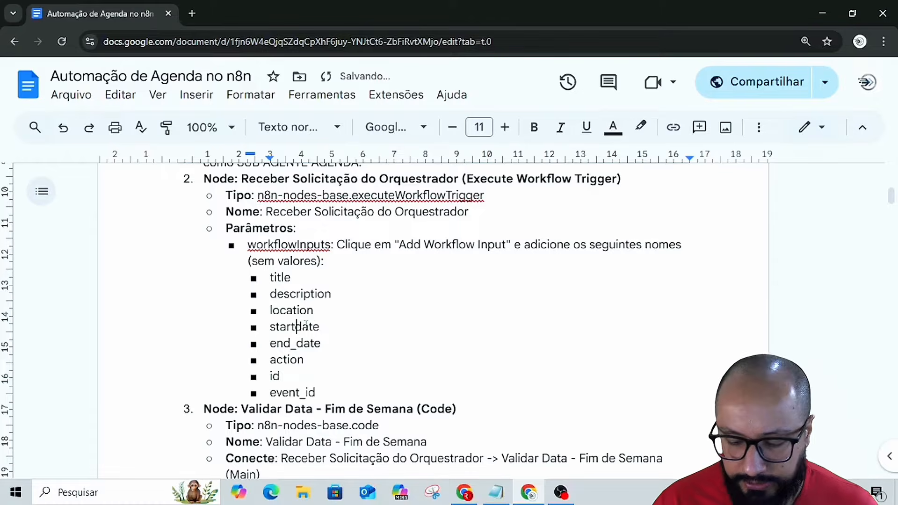
pyautogui.write('_')
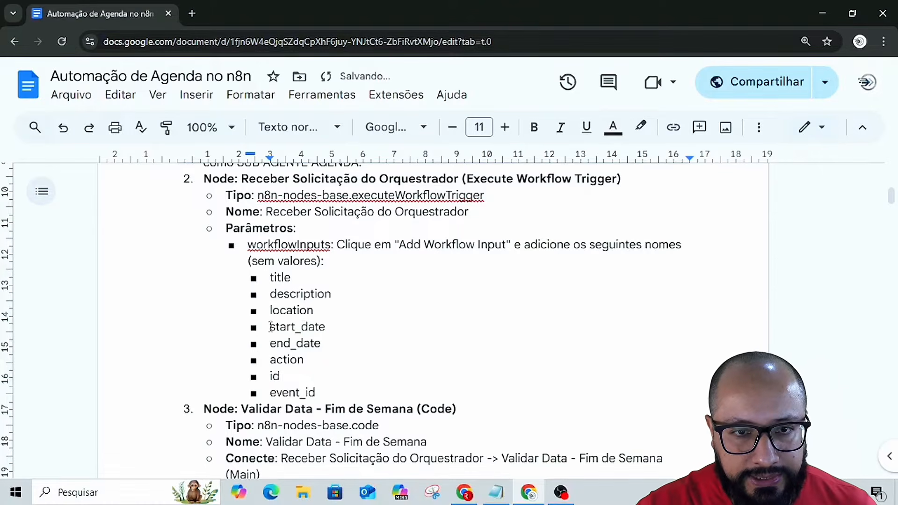
# Copy start_date from the guide and use it as the name of the trigger's empty fourth input field.
pyautogui.moveTo(270, 327); pyautogui.dragTo(329, 328)
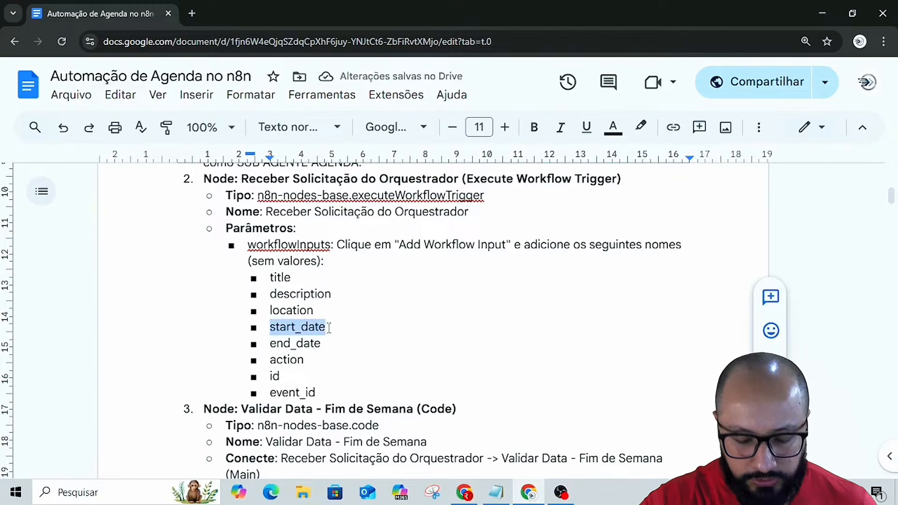
pyautogui.hotkey('alt', 'Tab')
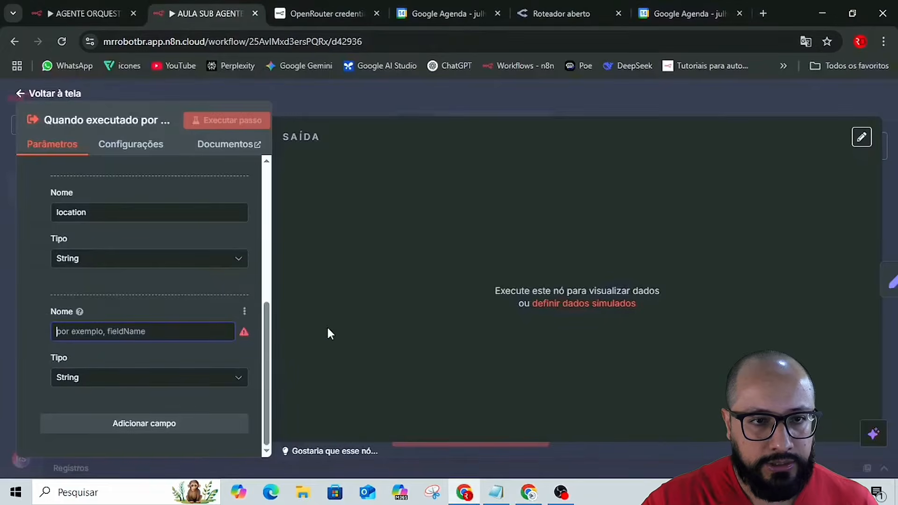
pyautogui.hotkey('ctrl', 'v')
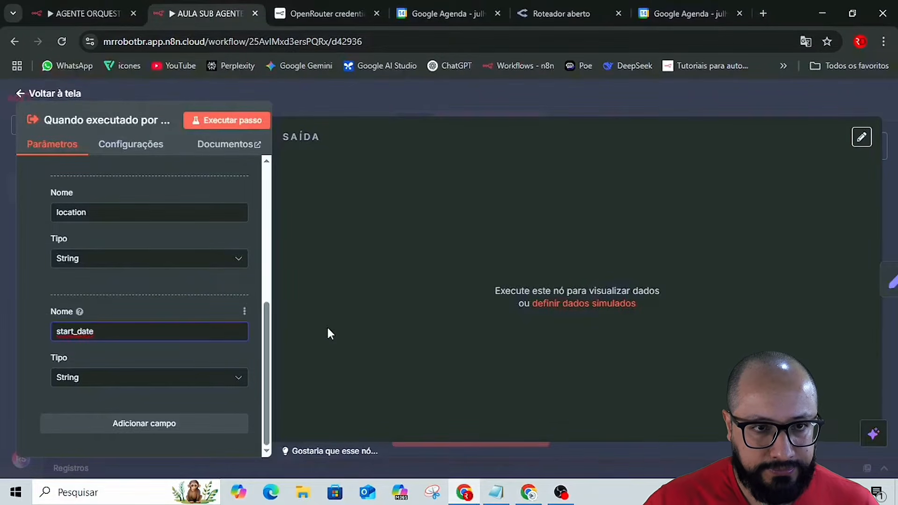
# Add a fifth String field to the trigger's input schema and name it end_date, copied from the guide.
pyautogui.click(202, 422)
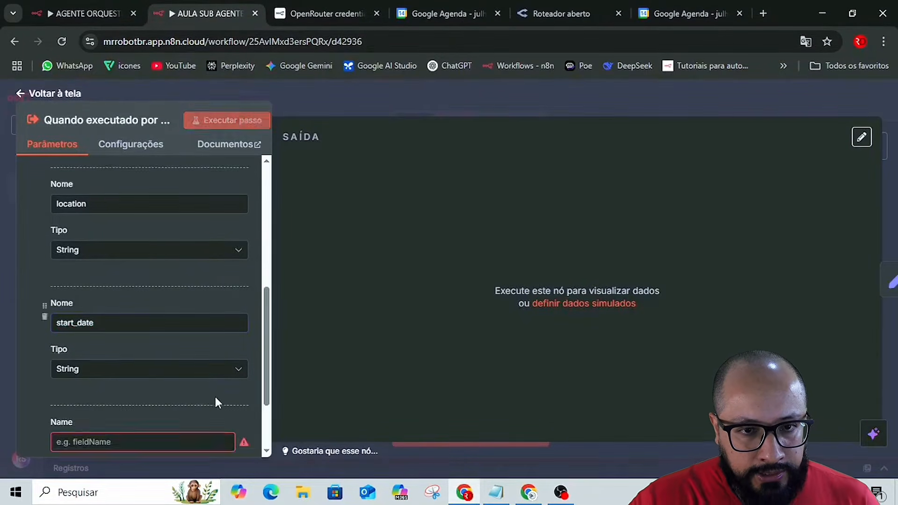
pyautogui.hotkey('alt', 'Tab')
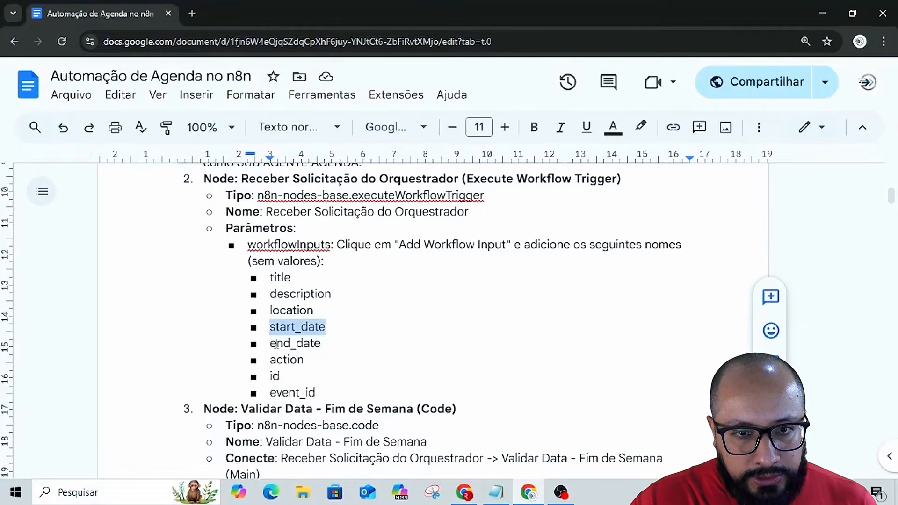
pyautogui.click(272, 344)
pyautogui.doubleClick(274, 344)
pyautogui.hotkey('ctrl', 'c')
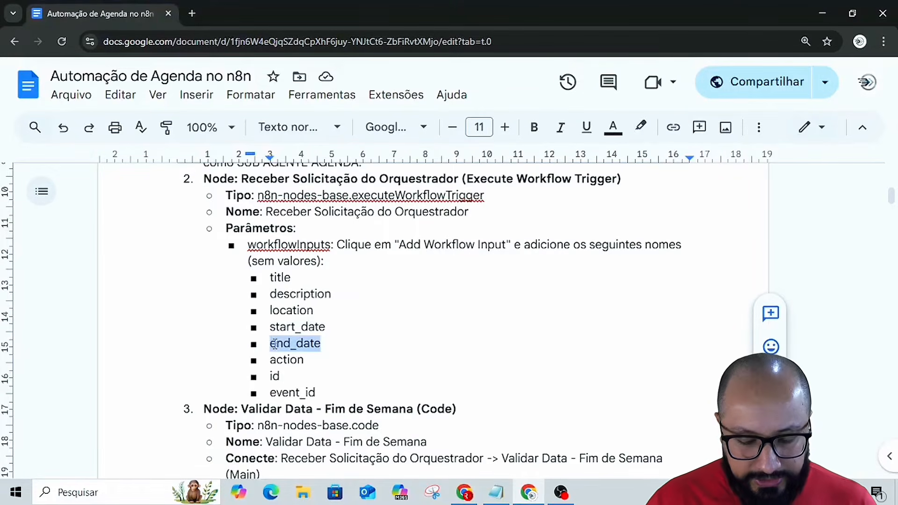
pyautogui.hotkey('alt', 'Tab')
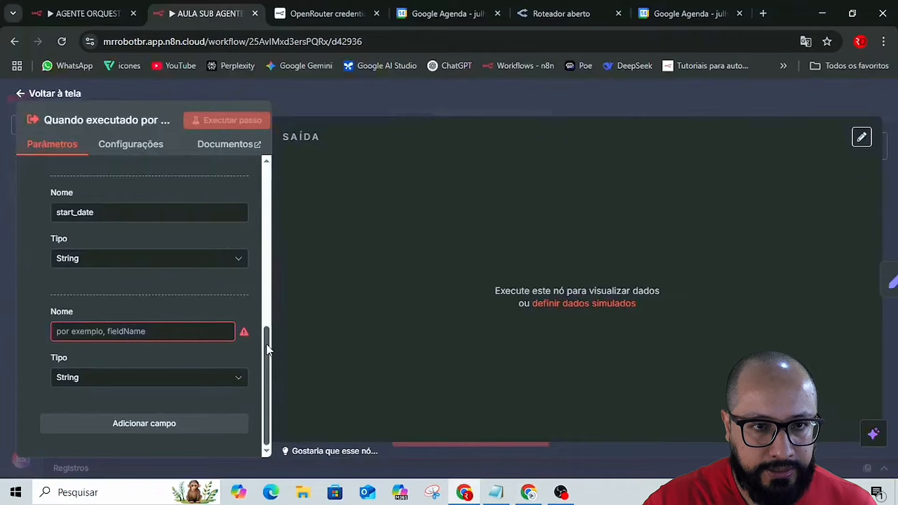
pyautogui.click(172, 327)
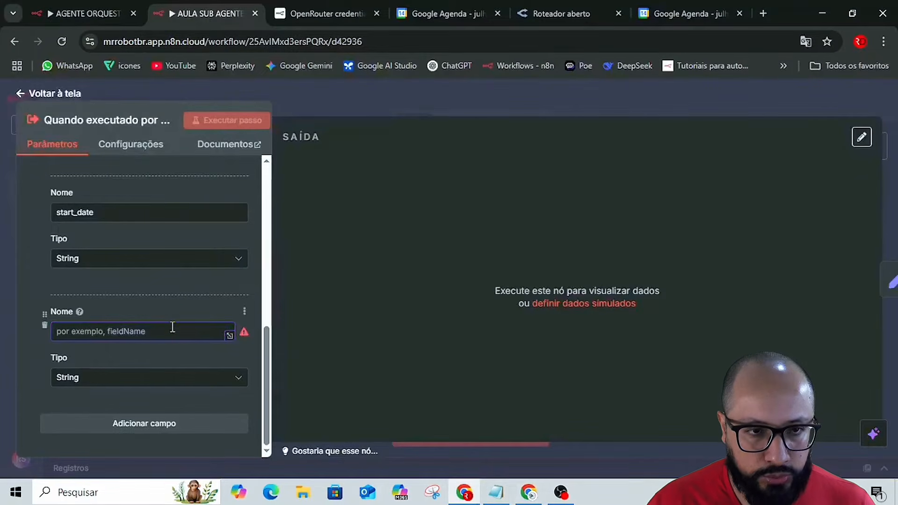
pyautogui.hotkey('ctrl', 'v')
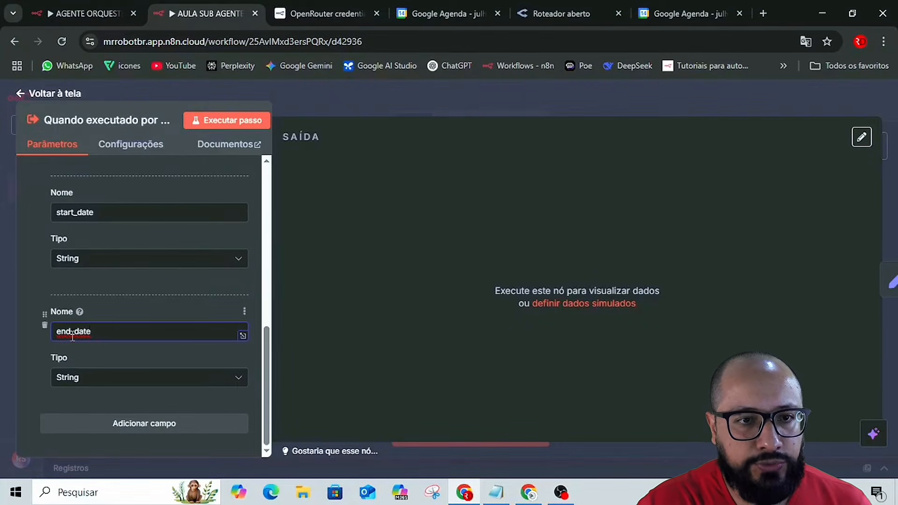
# Add a sixth String field to the trigger's input schema and name it action, as listed in the guide.
pyautogui.click(97, 422)
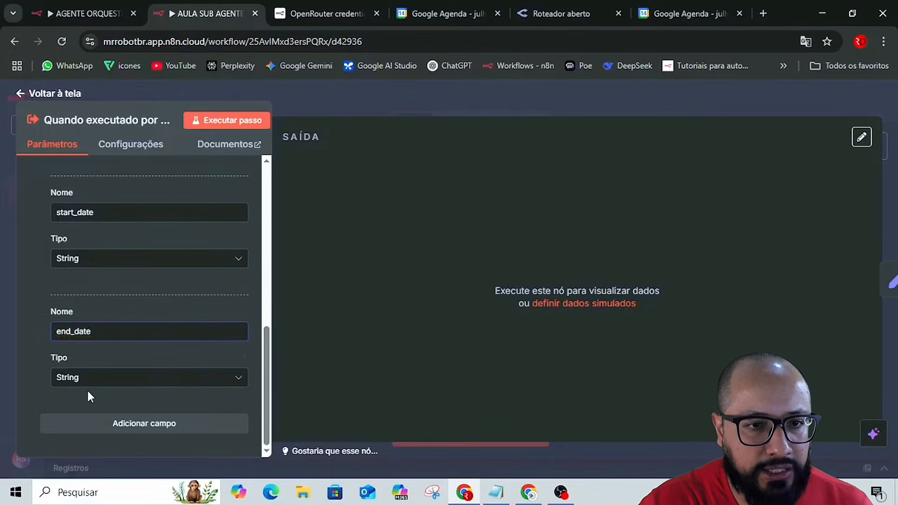
pyautogui.click(90, 331)
pyautogui.hotkey('alt', 'Tab')
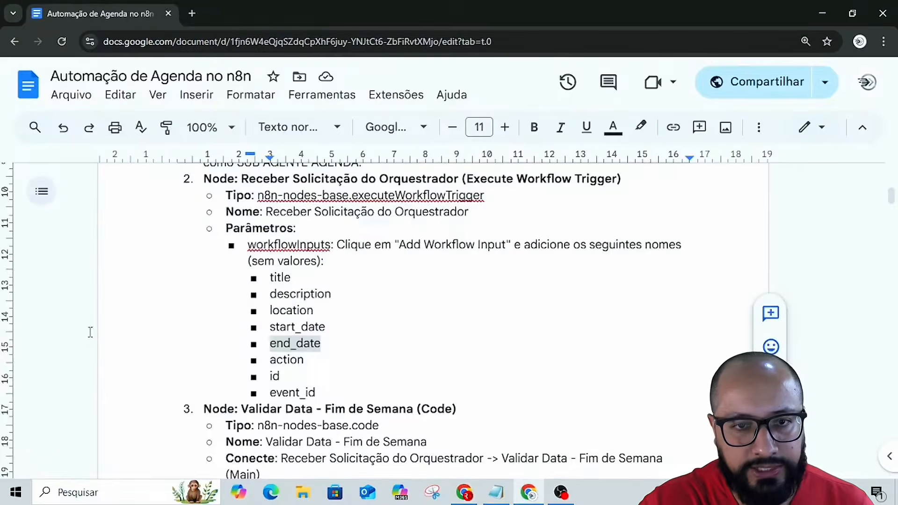
pyautogui.doubleClick(290, 359)
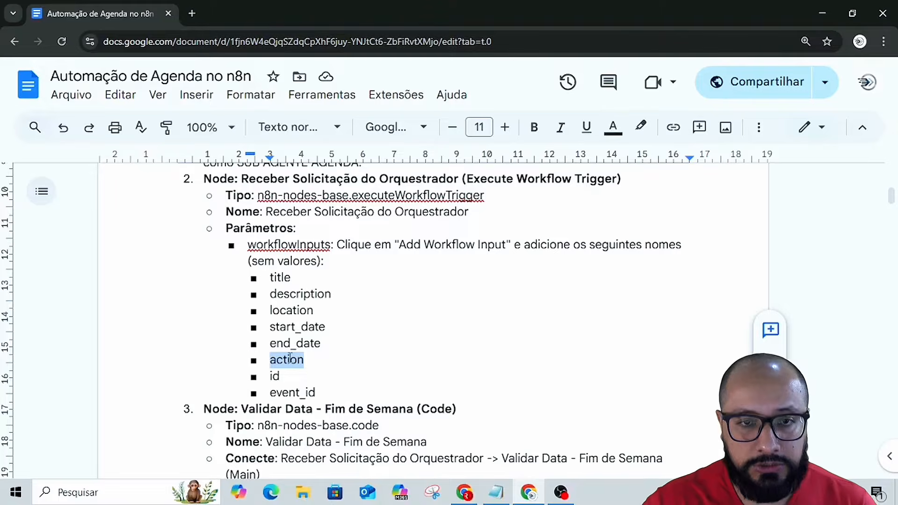
pyautogui.hotkey('alt', 'Tab')
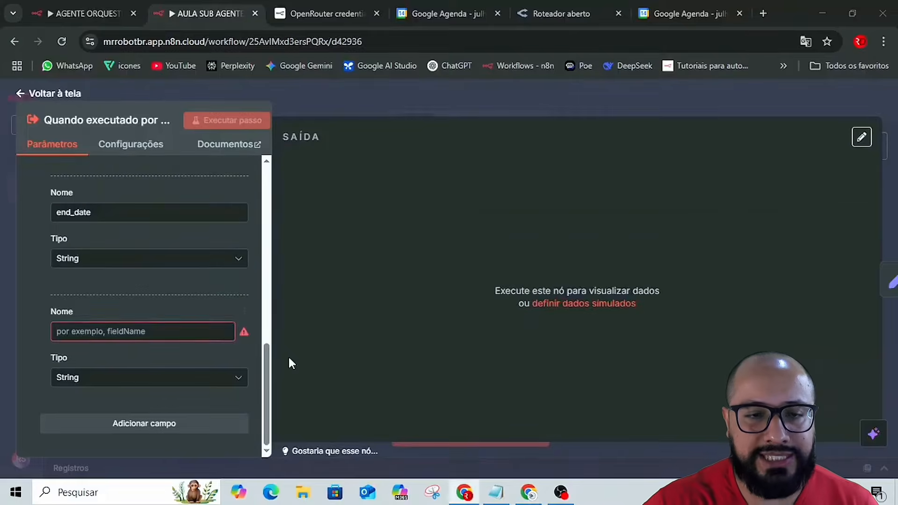
pyautogui.click(139, 330)
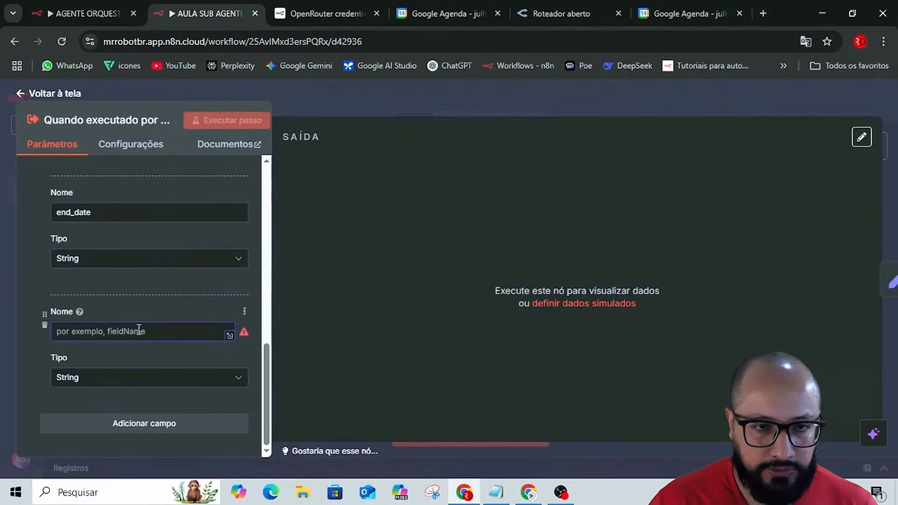
pyautogui.write('action')
# Add a seventh String field to the trigger's input schema and name it id, copied from the guide.
pyautogui.click(101, 422)
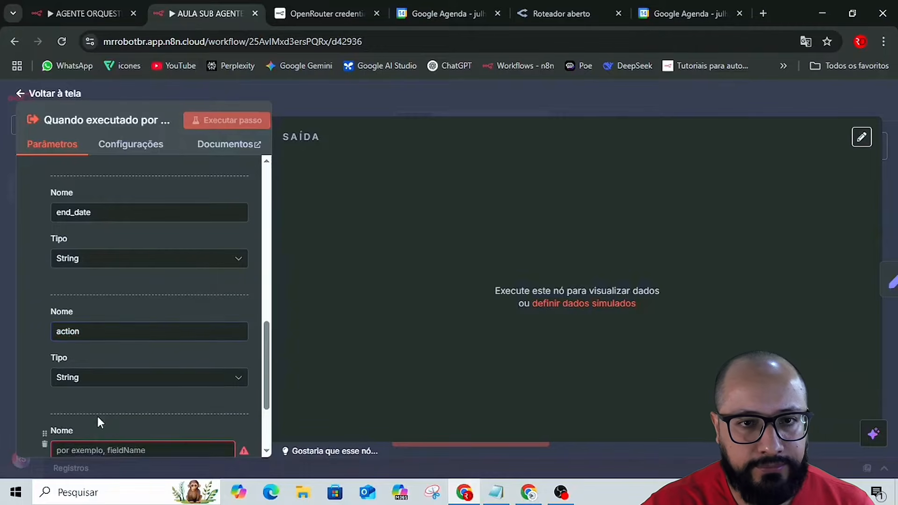
pyautogui.scroll(-3, 96, 416)
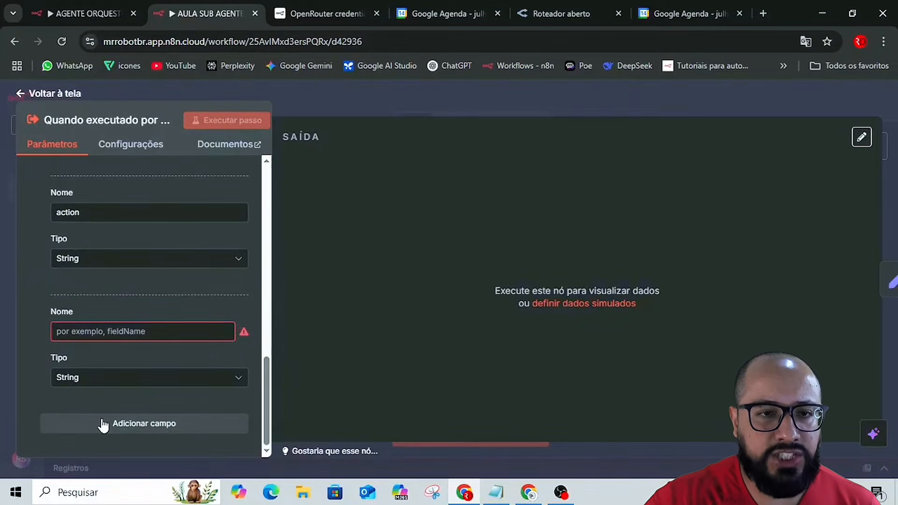
pyautogui.click(124, 330)
pyautogui.hotkey('alt', 'Tab')
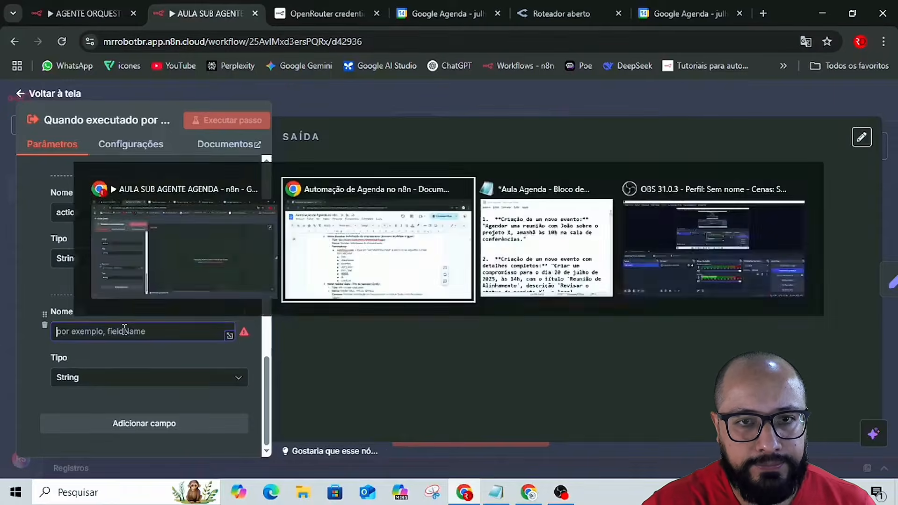
pyautogui.doubleClick(274, 377)
pyautogui.hotkey('ctrl', 'c')
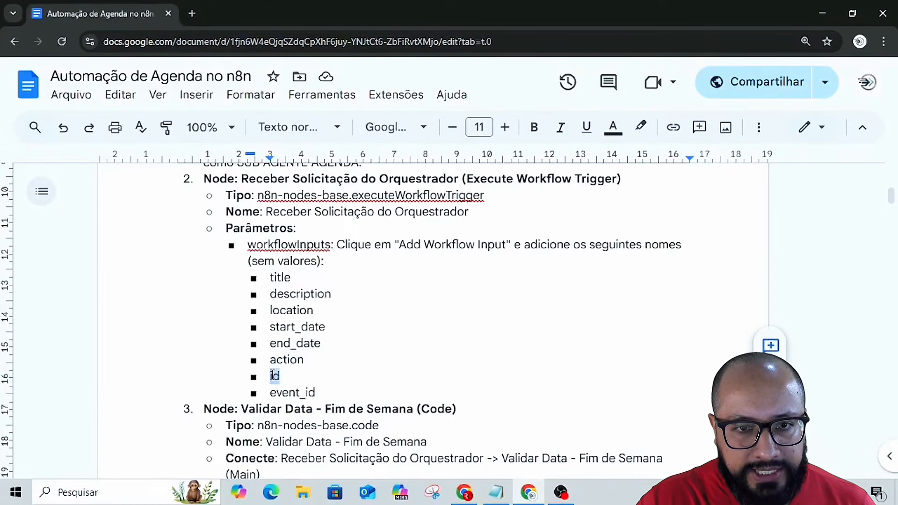
pyautogui.hotkey('alt', 'Tab')
pyautogui.click(120, 330)
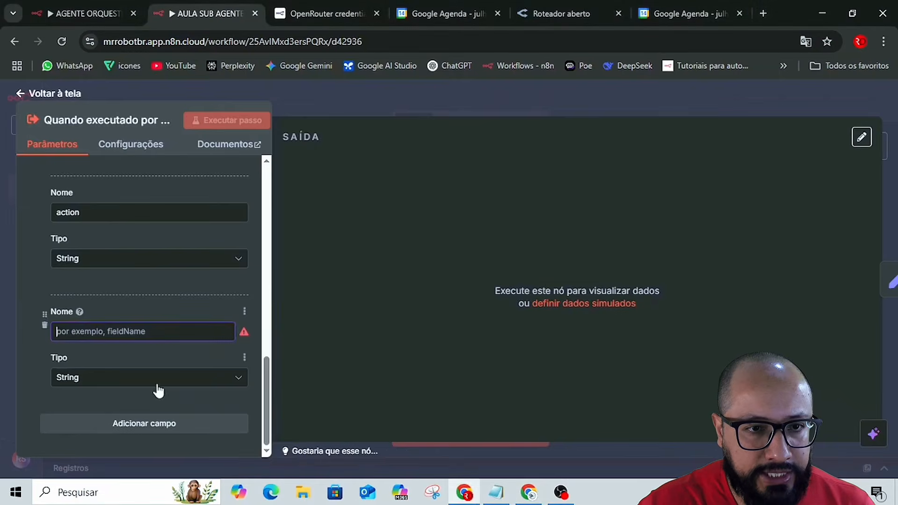
pyautogui.hotkey('ctrl', 'v')
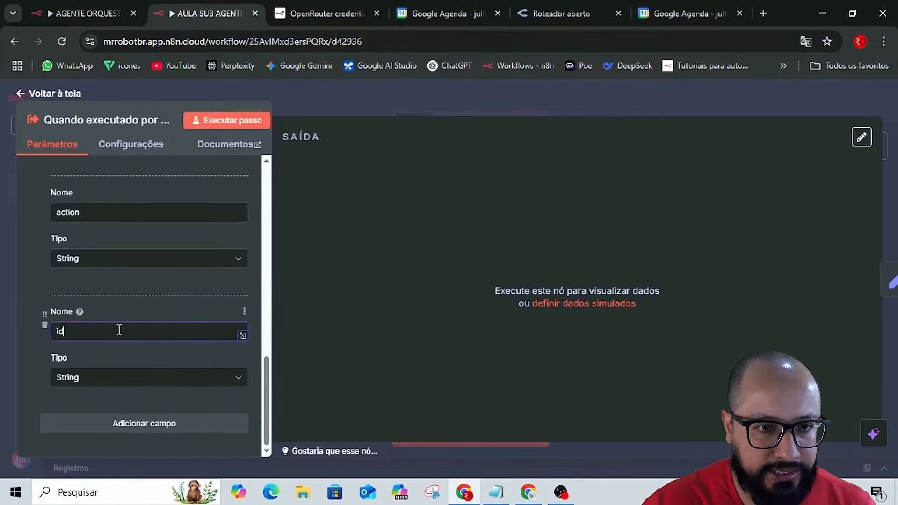
pyautogui.click(38, 354)
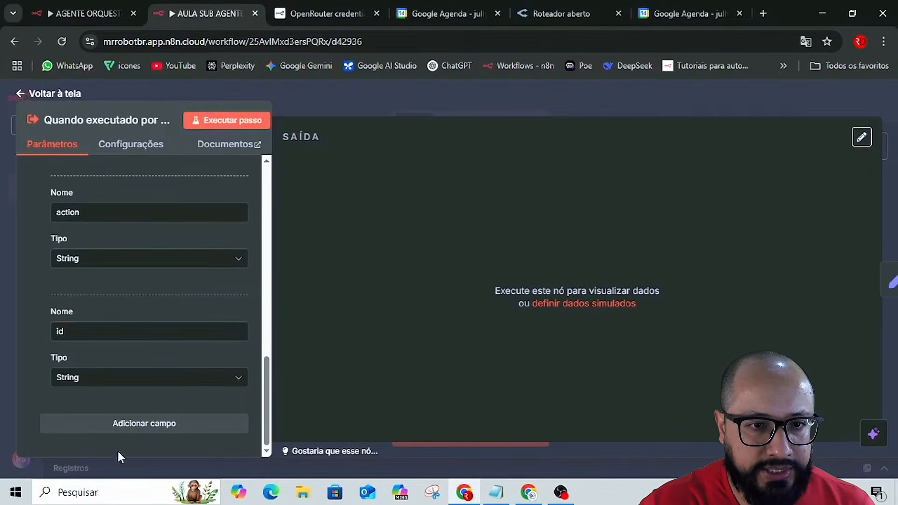
# Add an eighth String field to the trigger's input schema and name it event_id, copied from the guide.
pyautogui.click(122, 424)
pyautogui.hotkey('alt', 'Tab')
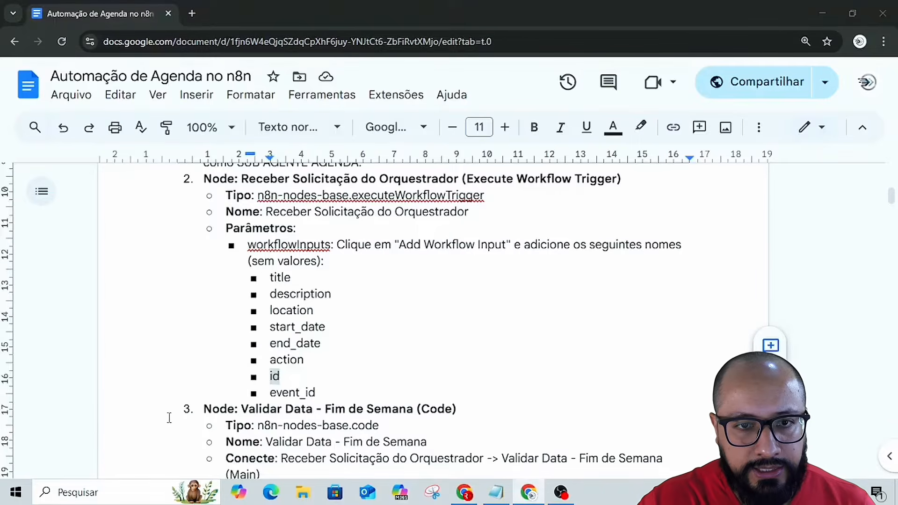
pyautogui.doubleClick(287, 393)
pyautogui.hotkey('ctrl', 'c')
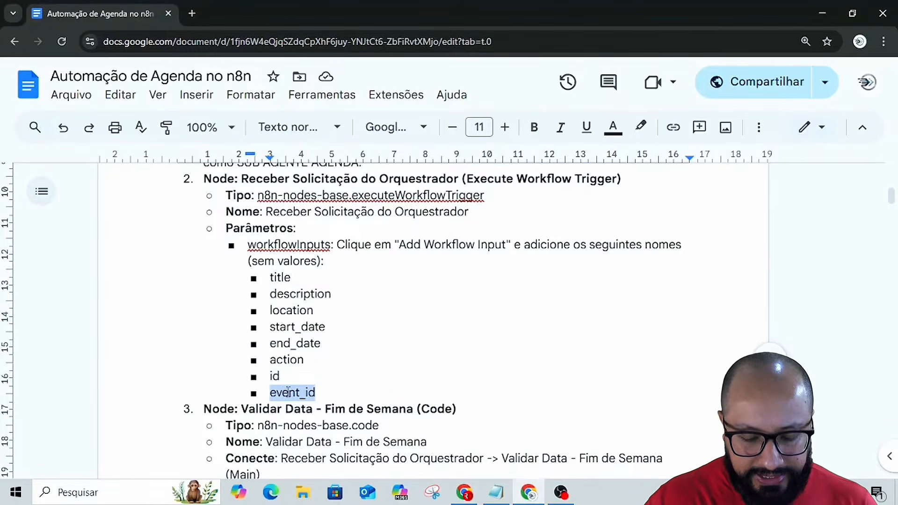
pyautogui.hotkey('alt', 'Tab')
pyautogui.scroll(-3, 150, 397)
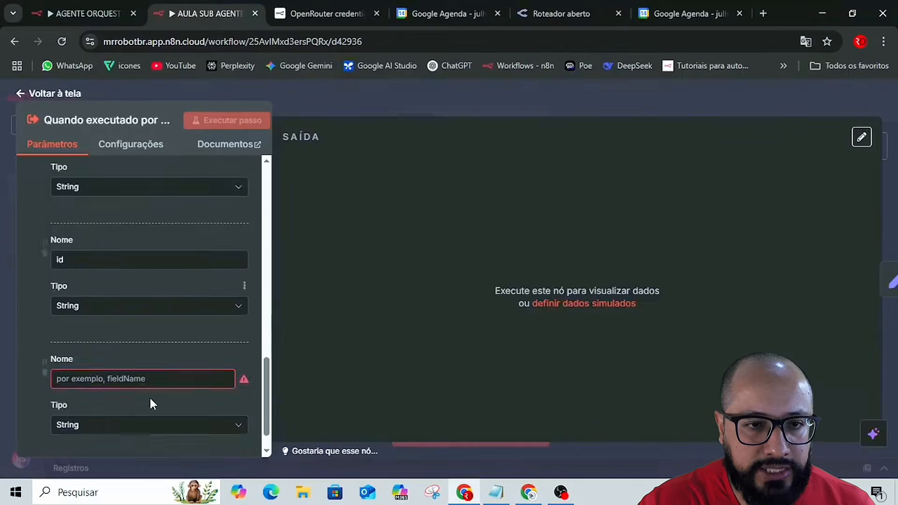
pyautogui.click(125, 335)
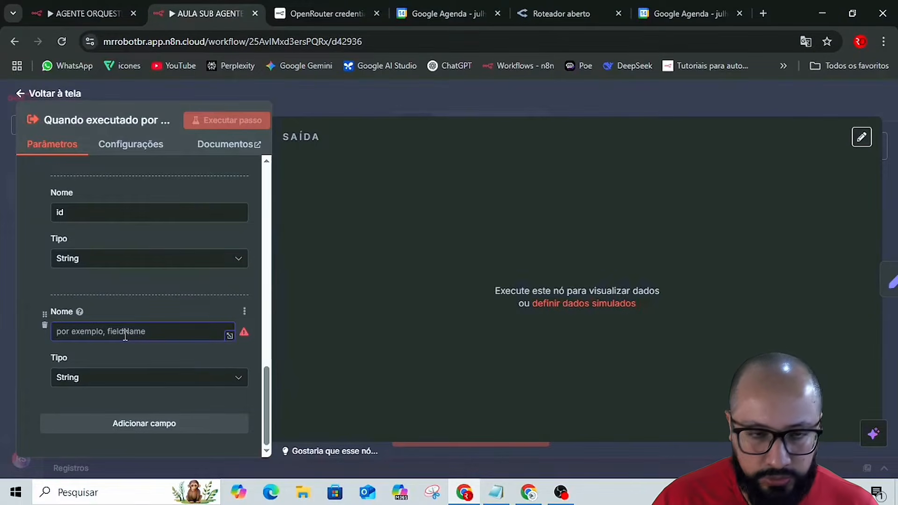
pyautogui.hotkey('ctrl', 'v')
pyautogui.click(38, 347)
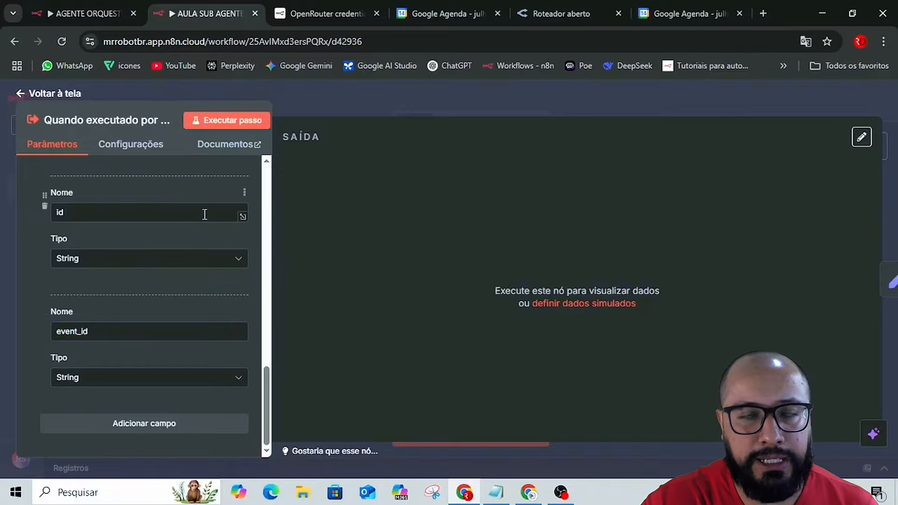
# Execute the trigger step with its completed input fields, and save the AULA SUB AGENTE AGENDA workflow from the canvas.
pyautogui.click(238, 122)
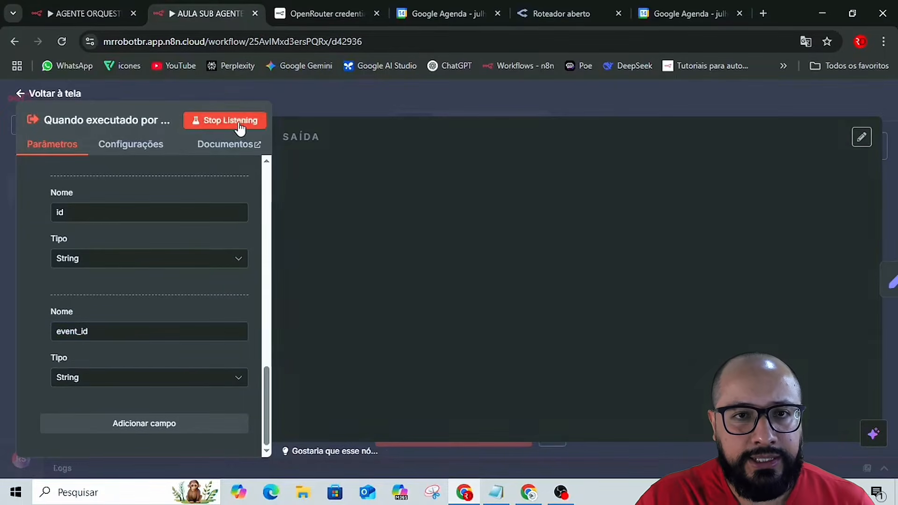
pyautogui.click(406, 96)
pyautogui.click(702, 106)
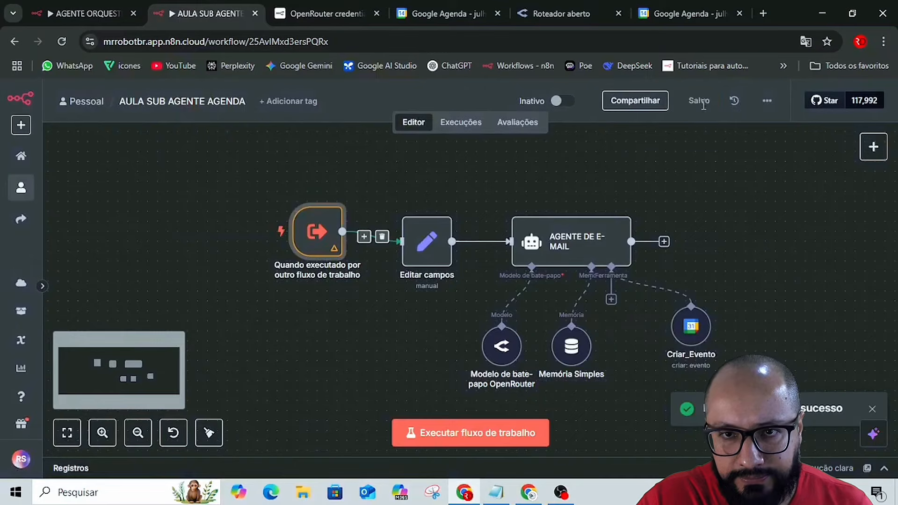
pyautogui.hotkey('alt', 'Tab')
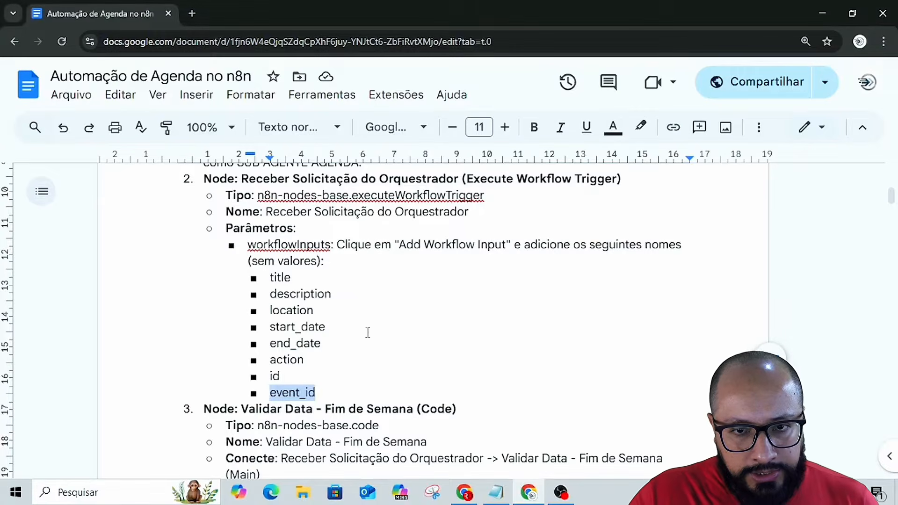
pyautogui.scroll(-3, 366, 330)
pyautogui.scroll(2, 421, 343)
pyautogui.hotkey('alt', 'Tab')
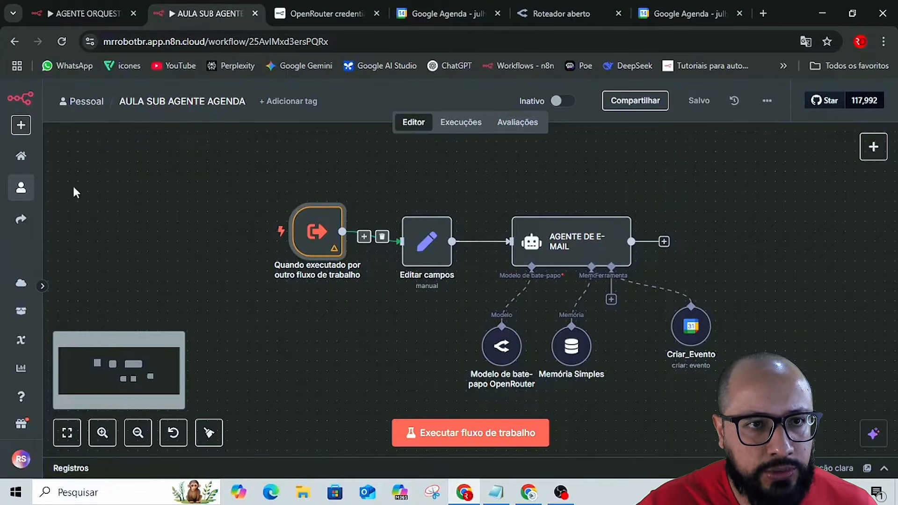
# Close the AGENTE ORQUESTRADOR AGENDA tab and create a new workflow from the n8n overview opened in a new tab.
pyautogui.click(131, 13)
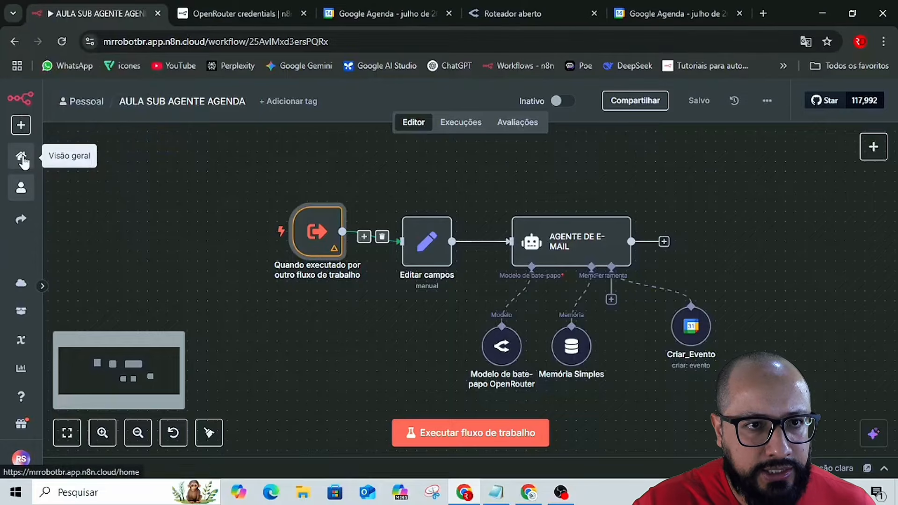
pyautogui.rightClick(21, 159)
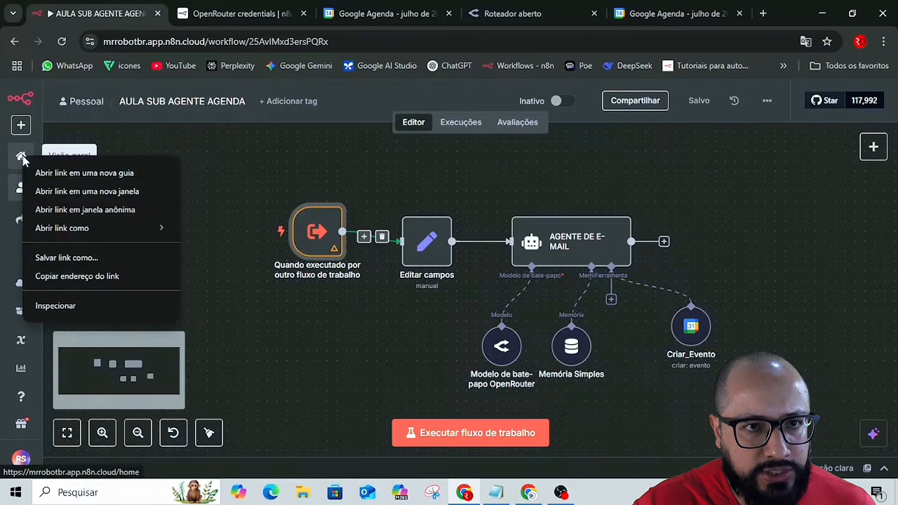
pyautogui.click(75, 172)
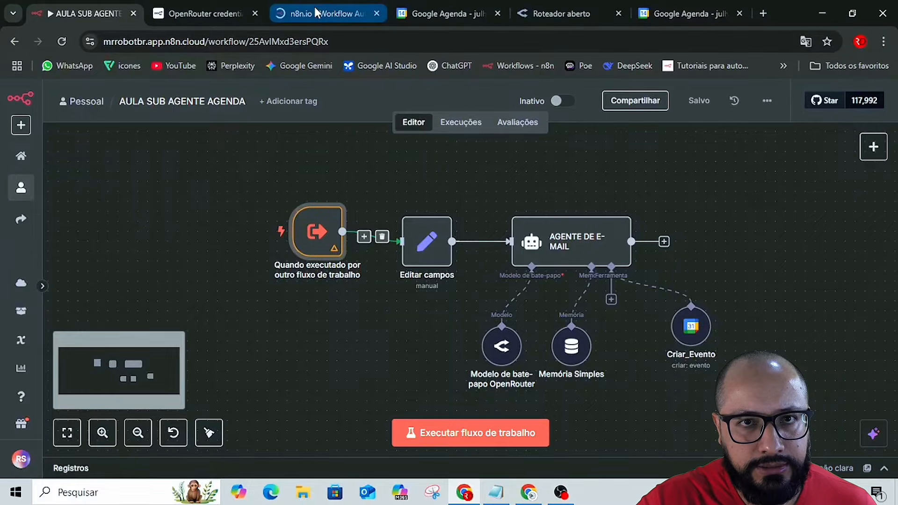
pyautogui.click(317, 11)
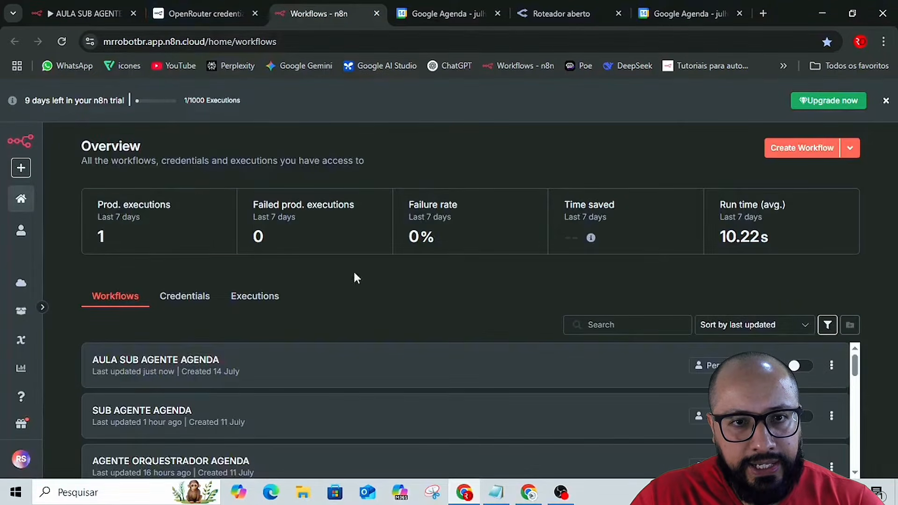
pyautogui.click(801, 149)
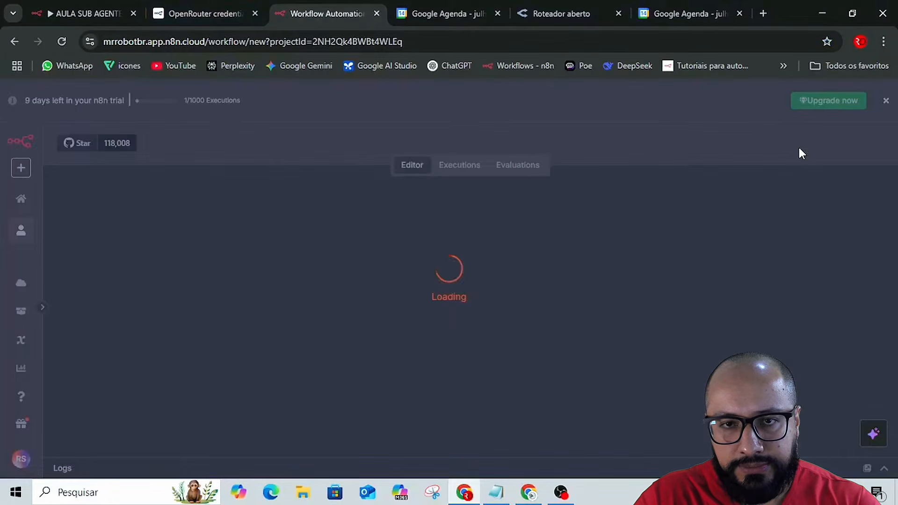
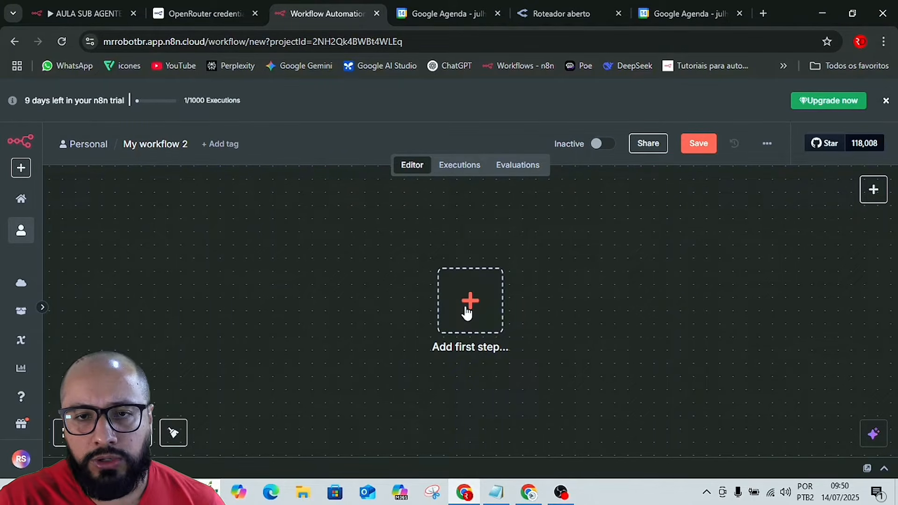
# Add an On chat message trigger as the workflow's first step with its default parameters and return to the canvas.
pyautogui.click(471, 306)
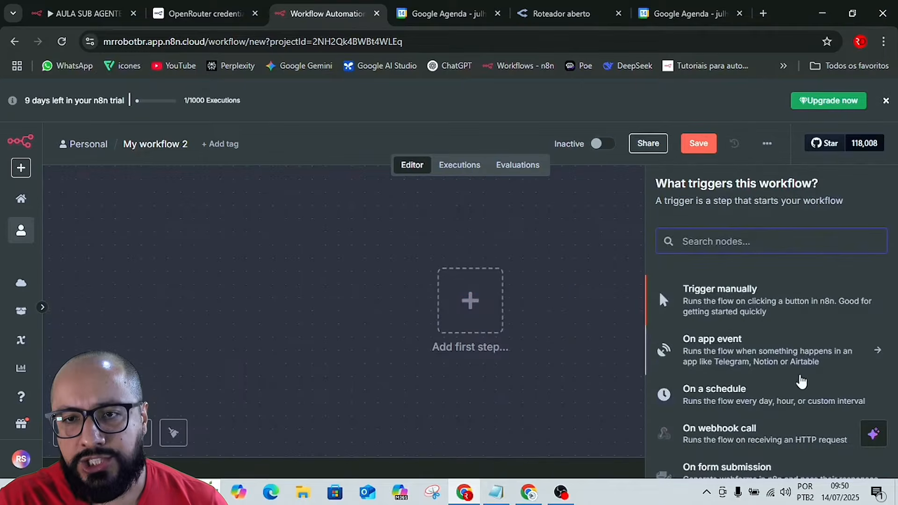
pyautogui.scroll(-3, 790, 377)
pyautogui.scroll(-2, 786, 377)
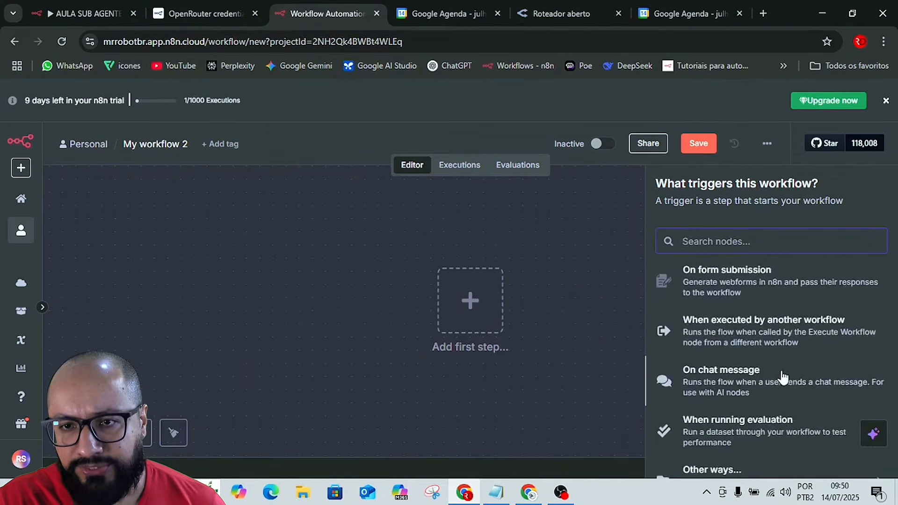
pyautogui.click(727, 387)
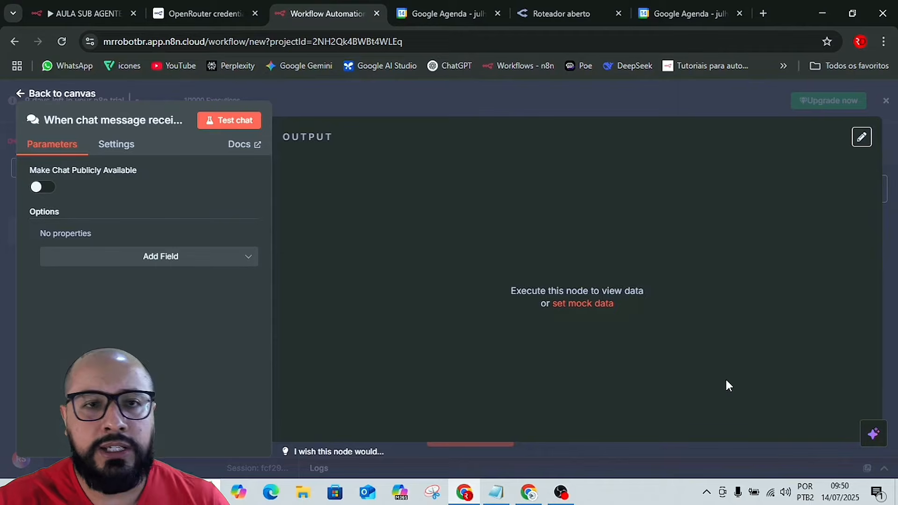
pyautogui.click(472, 104)
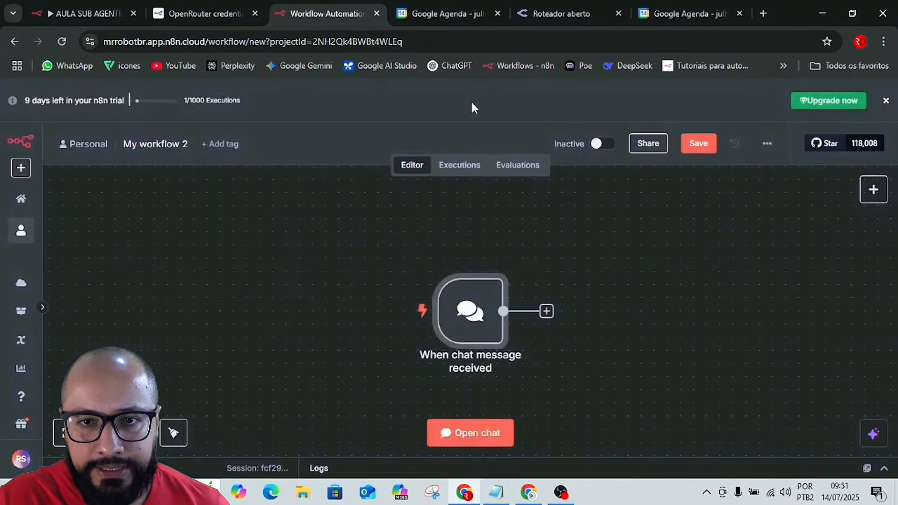
# Add an Edit Fields (Set) data transformation node after the chat trigger and return to the canvas.
pyautogui.click(547, 311)
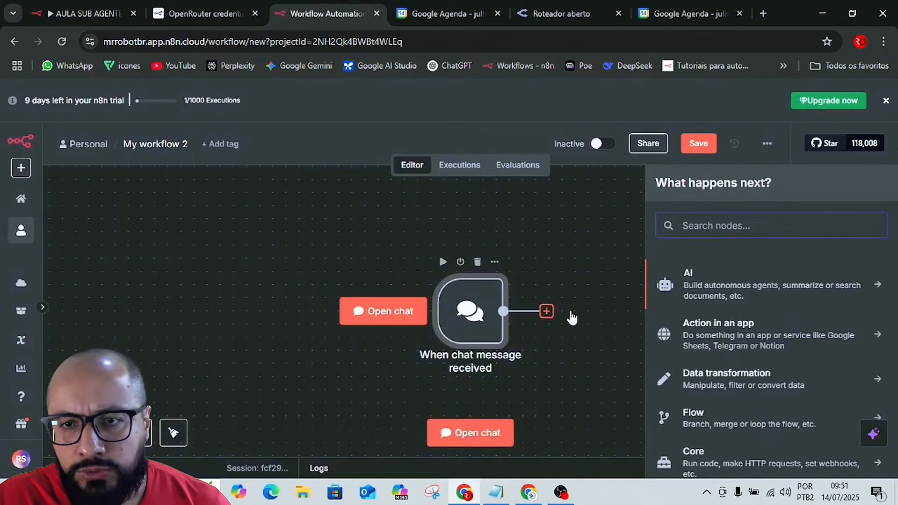
pyautogui.scroll(-3, 734, 352)
pyautogui.scroll(3, 730, 370)
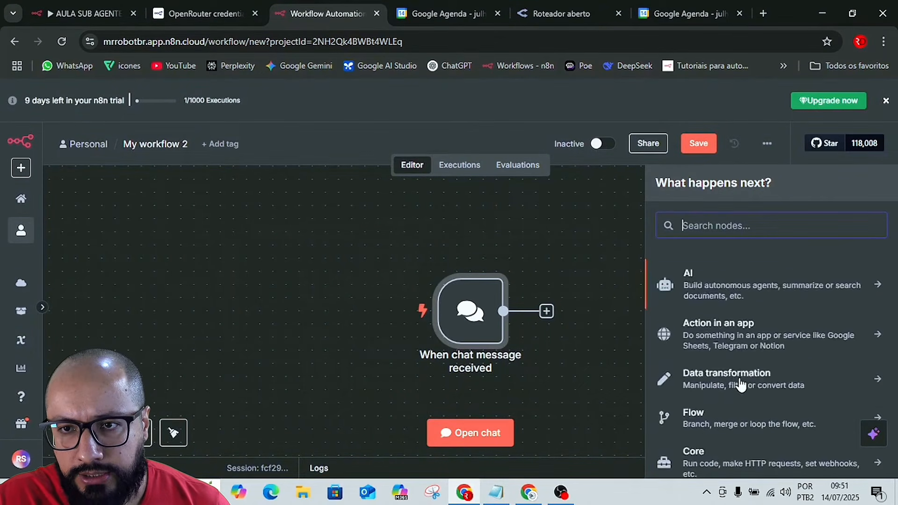
pyautogui.click(732, 388)
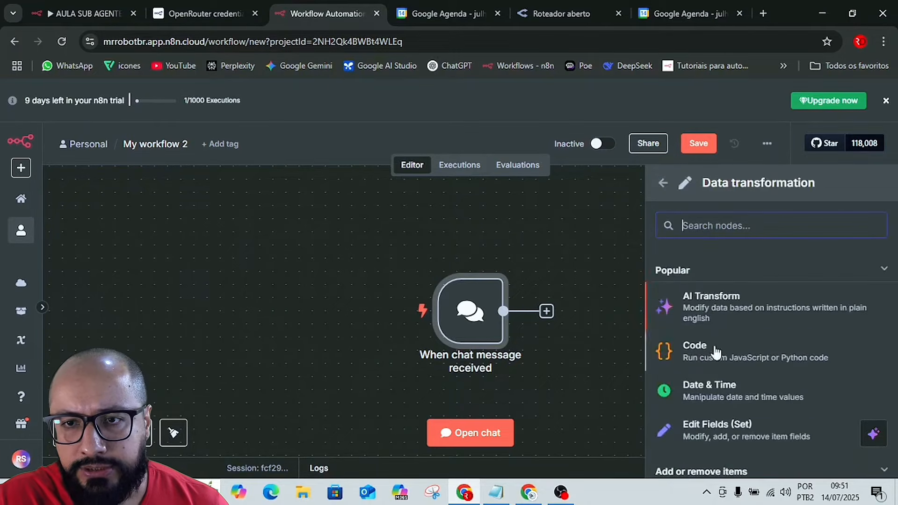
pyautogui.click(734, 428)
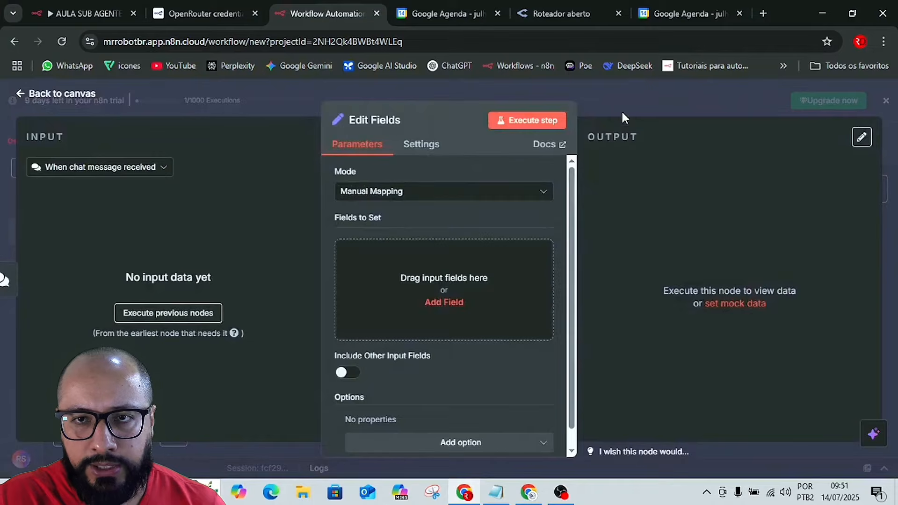
pyautogui.click(622, 101)
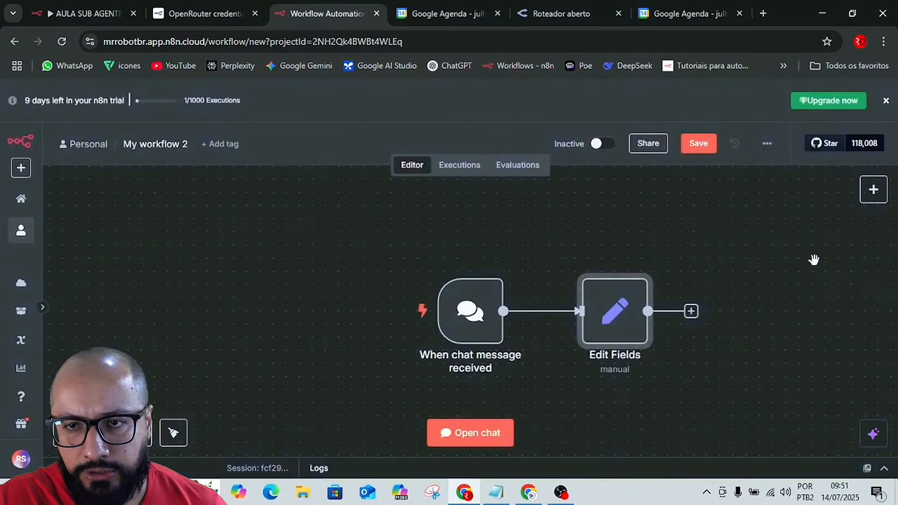
# Add an AI Agent node connected to the output of Edit Fields.
pyautogui.moveTo(814, 259); pyautogui.dragTo(568, 239)
pyautogui.click(444, 291)
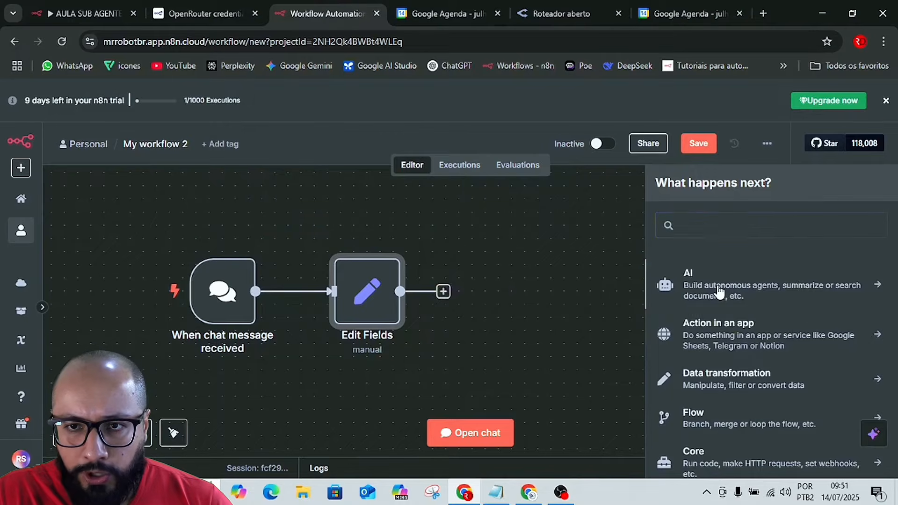
pyautogui.click(719, 293)
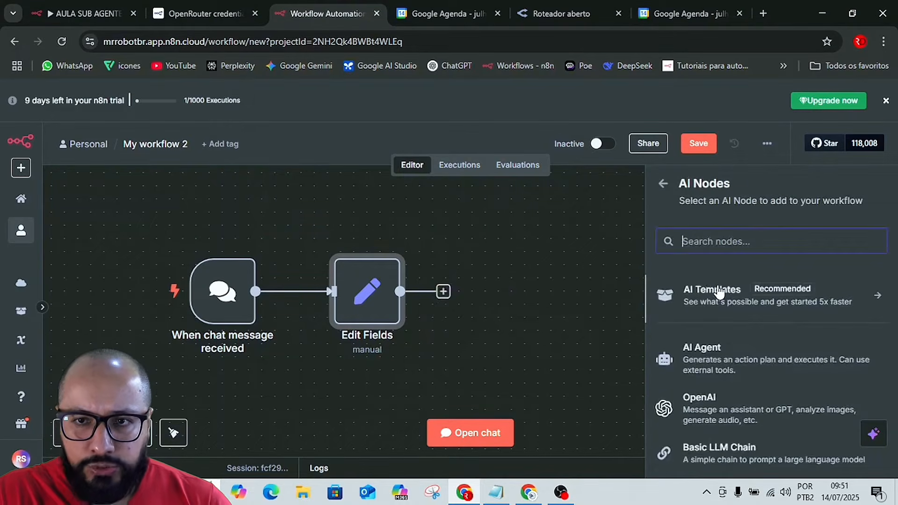
pyautogui.click(712, 362)
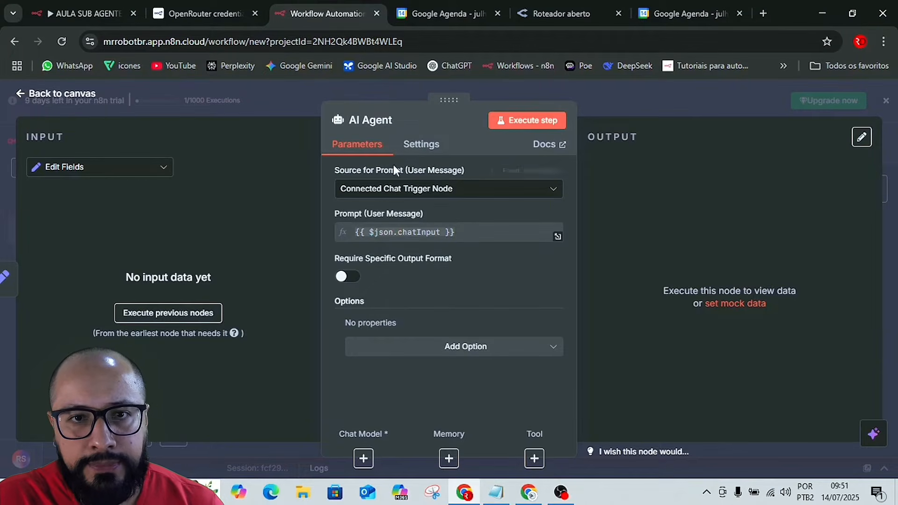
# Switch to the Automação de Agenda no n8n guide and look through section 2.3 for the AGENTE ORQUESTRADOR node's system message.
pyautogui.hotkey('alt', 'Tab')
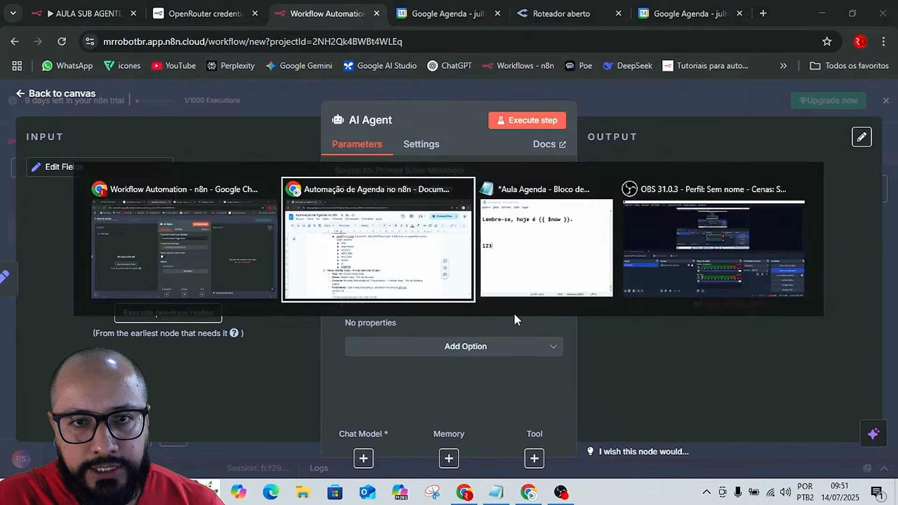
pyautogui.scroll(-15, 665, 392)
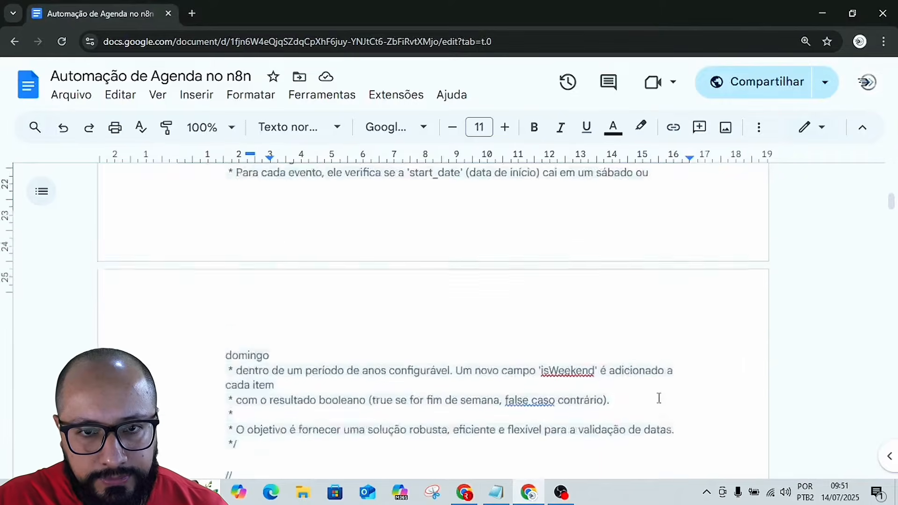
pyautogui.scroll(-10, 660, 398)
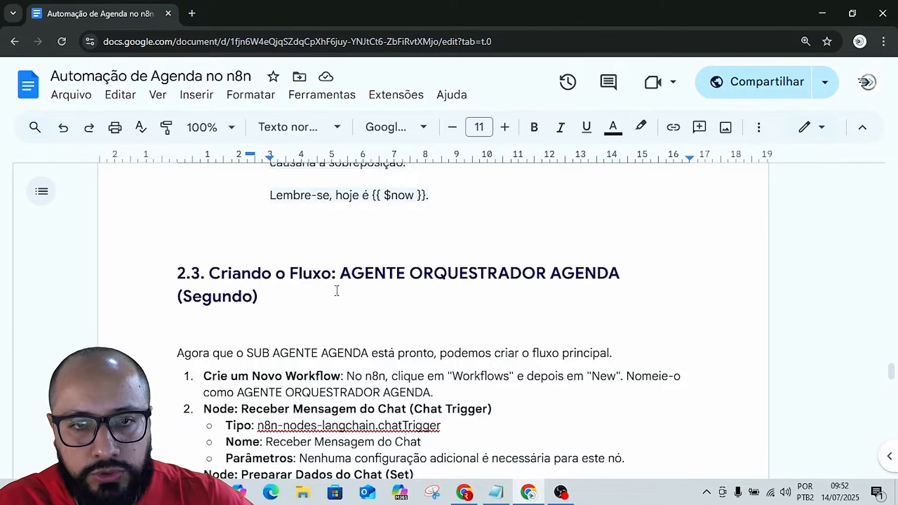
pyautogui.scroll(-3, 340, 294)
pyautogui.scroll(1, 345, 299)
pyautogui.scroll(2, 345, 299)
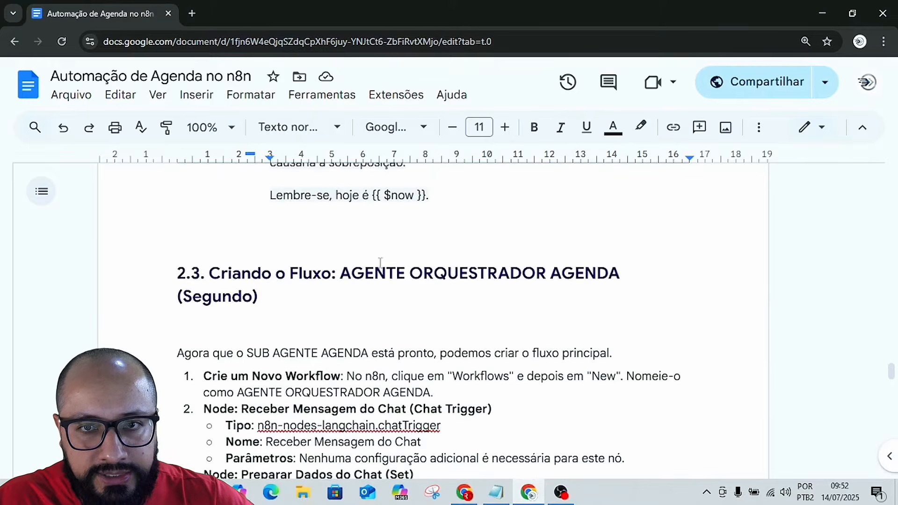
pyautogui.scroll(-4, 385, 308)
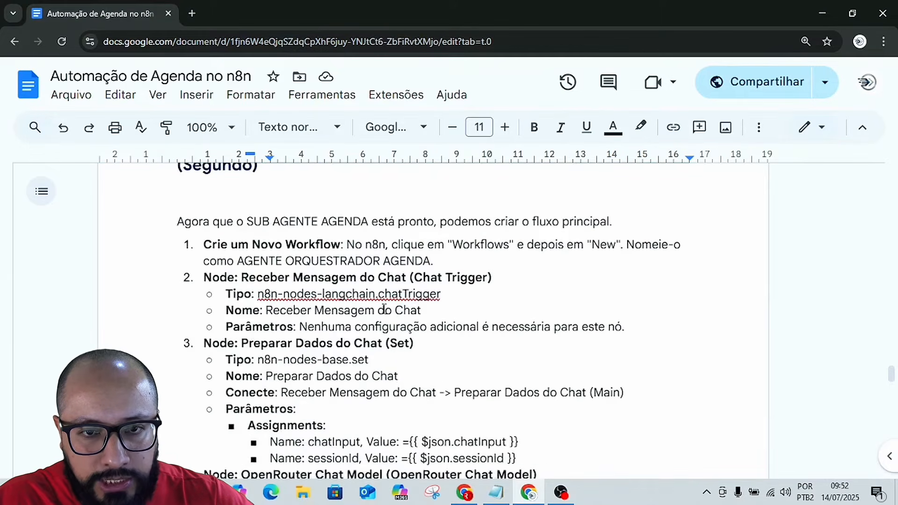
pyautogui.scroll(-4, 386, 309)
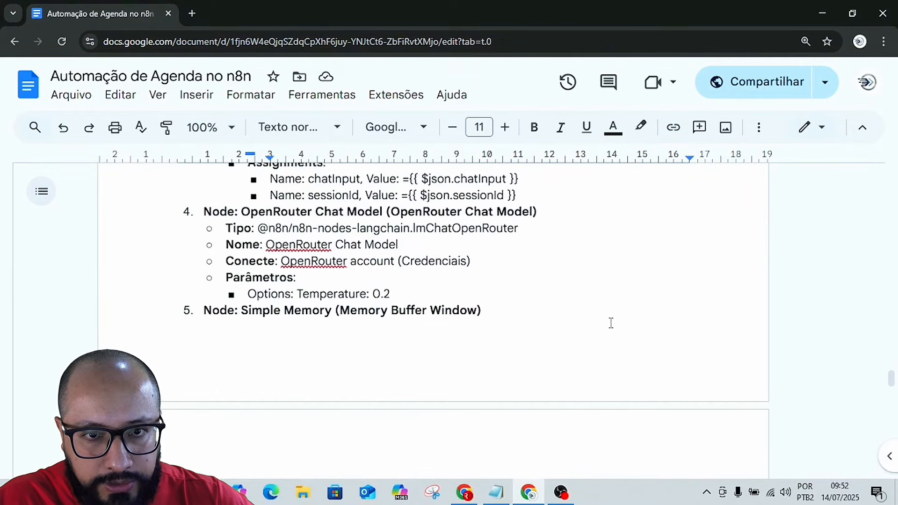
pyautogui.scroll(-9, 317, 338)
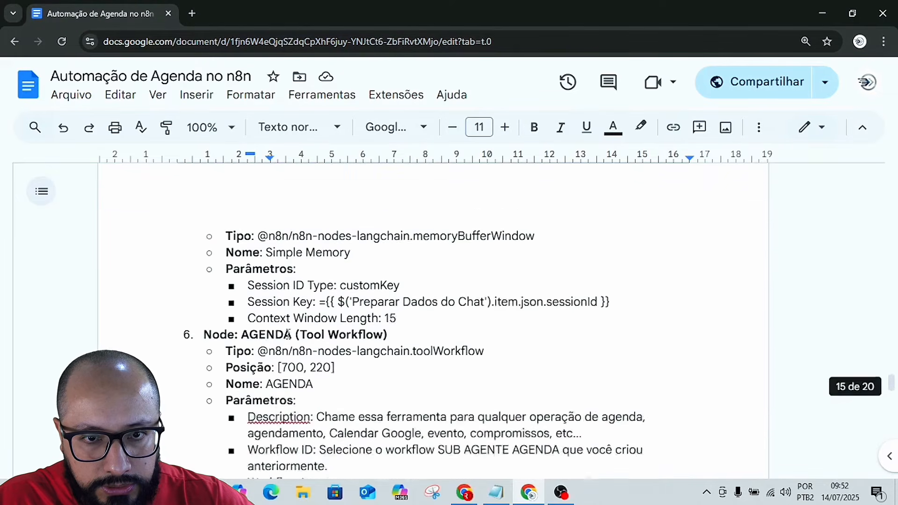
pyautogui.scroll(-4, 295, 296)
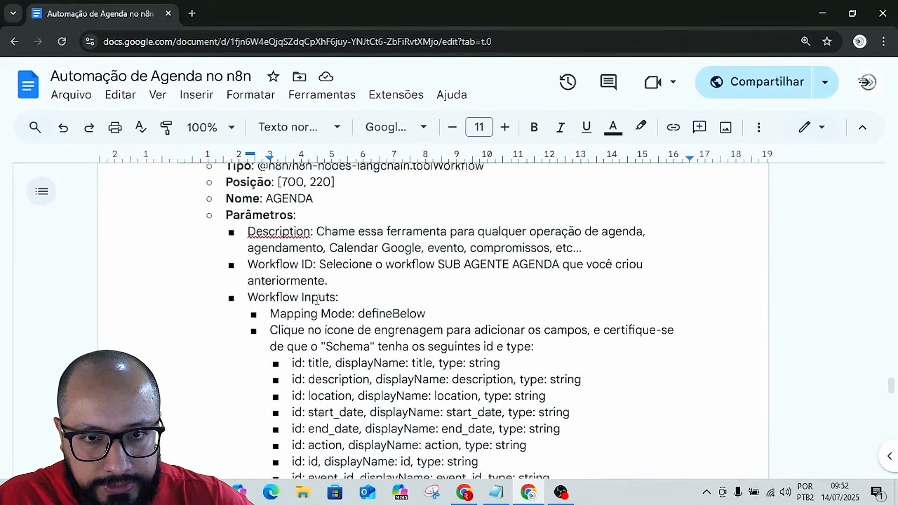
pyautogui.scroll(-12, 318, 299)
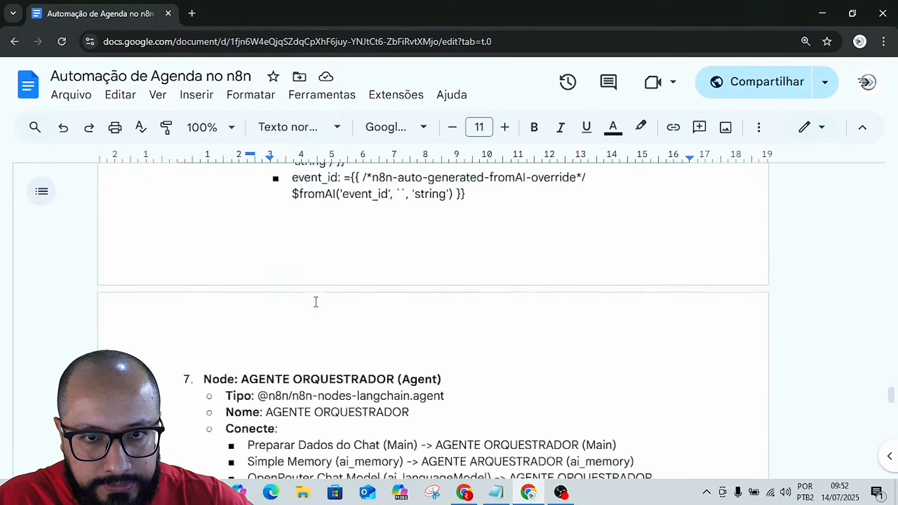
pyautogui.scroll(-4, 315, 302)
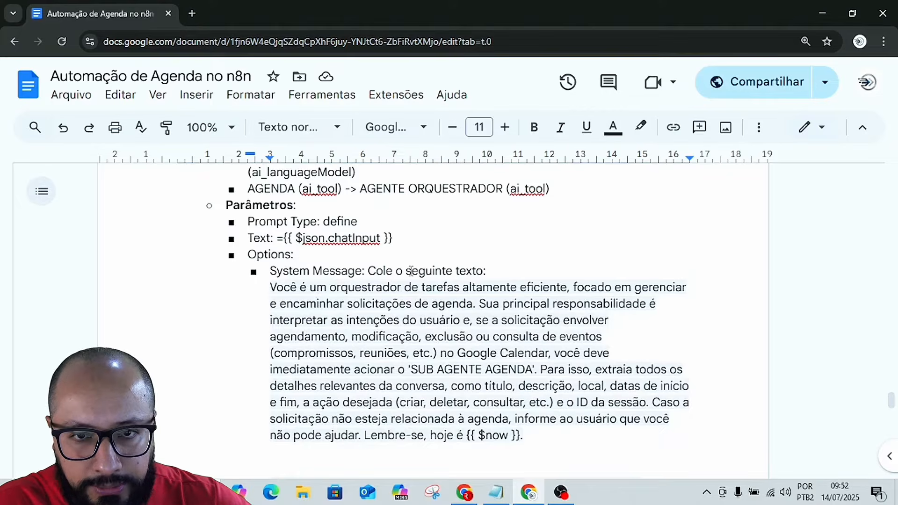
# Copy the guide's full orchestrator system message, from "Você é um orquestrador de tarefas" through rule 3 ending "CRIAR UM NOVO EVENTO!*".
pyautogui.click(271, 286)
pyautogui.hotkey('shift', 'Down')
pyautogui.hotkey('shift', 'Down')
pyautogui.hotkey('shift', 'Down')
pyautogui.hotkey('shift', 'Down')
pyautogui.hotkey('shift', 'Down')
pyautogui.hotkey('shift', 'Down')
pyautogui.hotkey('shift', 'Down')
pyautogui.hotkey('shift', 'Down')
pyautogui.hotkey('shift', 'Down')
pyautogui.hotkey('shift', 'Down')
pyautogui.hotkey('shift', 'Down')
pyautogui.hotkey('shift', 'Down')
pyautogui.hotkey('shift', 'Down')
pyautogui.hotkey('shift', 'Down')
pyautogui.hotkey('shift', 'Down')
pyautogui.hotkey('shift', 'Down')
pyautogui.hotkey('shift', 'Down')
pyautogui.hotkey('shift', 'Down')
pyautogui.hotkey('shift', 'Down')
pyautogui.hotkey('shift', 'Down')
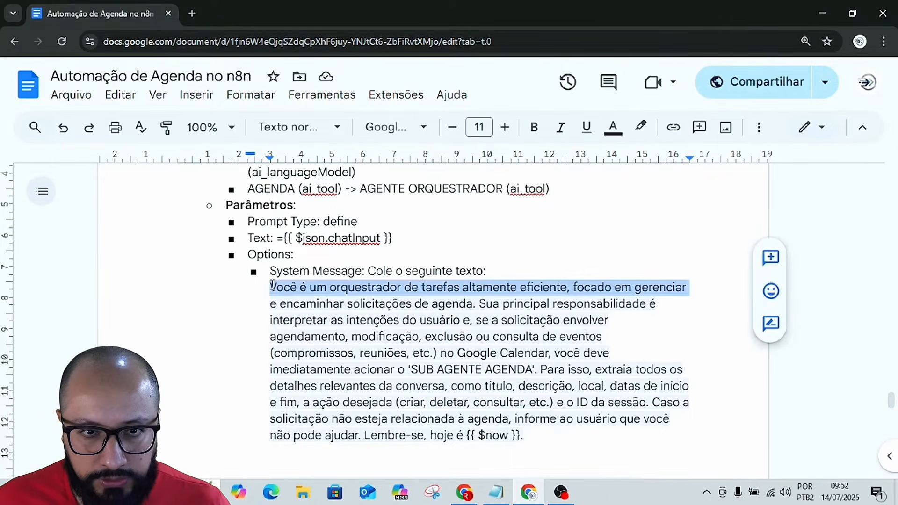
pyautogui.hotkey('shift', 'Down')
pyautogui.hotkey('shift', 'Down')
pyautogui.hotkey('shift', 'Down')
pyautogui.hotkey('shift', 'Down')
pyautogui.hotkey('shift', 'Down')
pyautogui.hotkey('shift', 'Down')
pyautogui.hotkey('shift', 'Down')
pyautogui.hotkey('shift', 'Down')
pyautogui.hotkey('shift', 'Down')
pyautogui.hotkey('shift', 'Down')
pyautogui.hotkey('shift', 'Down')
pyautogui.hotkey('shift', 'Down')
pyautogui.hotkey('shift', 'Down')
pyautogui.hotkey('shift', 'Down')
pyautogui.hotkey('shift', 'Down')
pyautogui.hotkey('shift', 'Down')
pyautogui.hotkey('shift', 'Down')
pyautogui.hotkey('shift', 'Down')
pyautogui.hotkey('shift', 'Down')
pyautogui.hotkey('shift', 'Down')
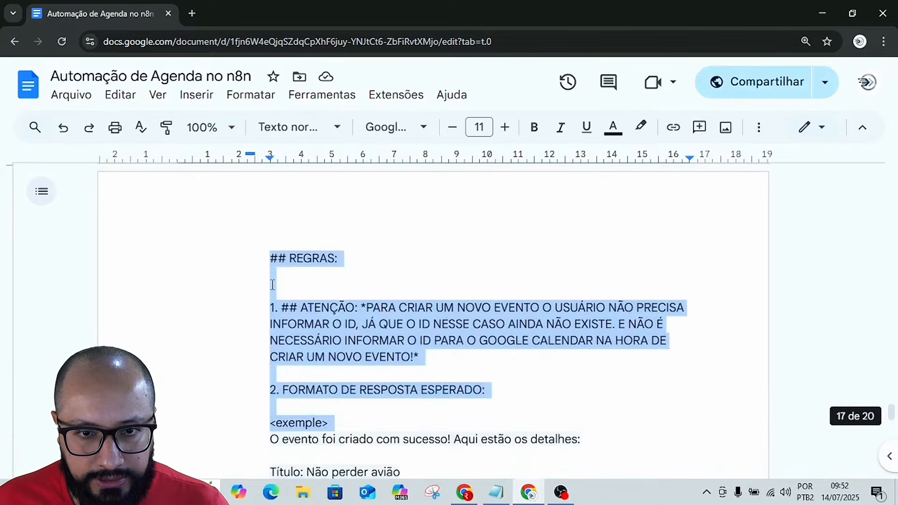
pyautogui.hotkey('shift', 'Up')
pyautogui.hotkey('shift', 'Up')
pyautogui.hotkey('shift', 'Up')
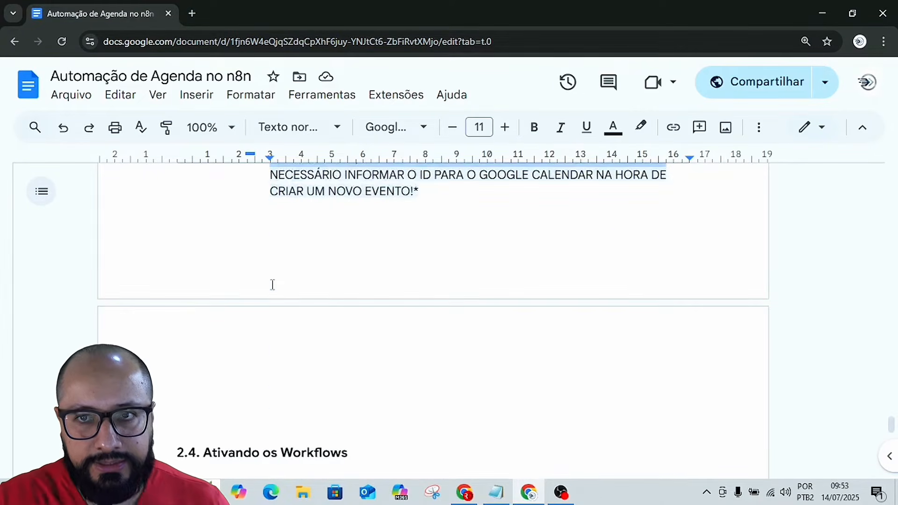
pyautogui.scroll(4, 272, 284)
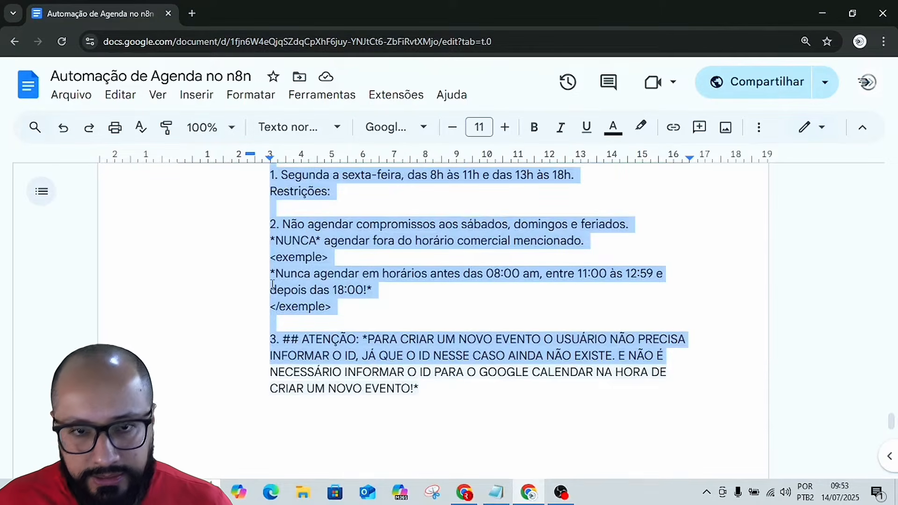
pyautogui.hotkey('shift', 'Down')
pyautogui.hotkey('shift', 'Down')
pyautogui.scroll(-3, 273, 285)
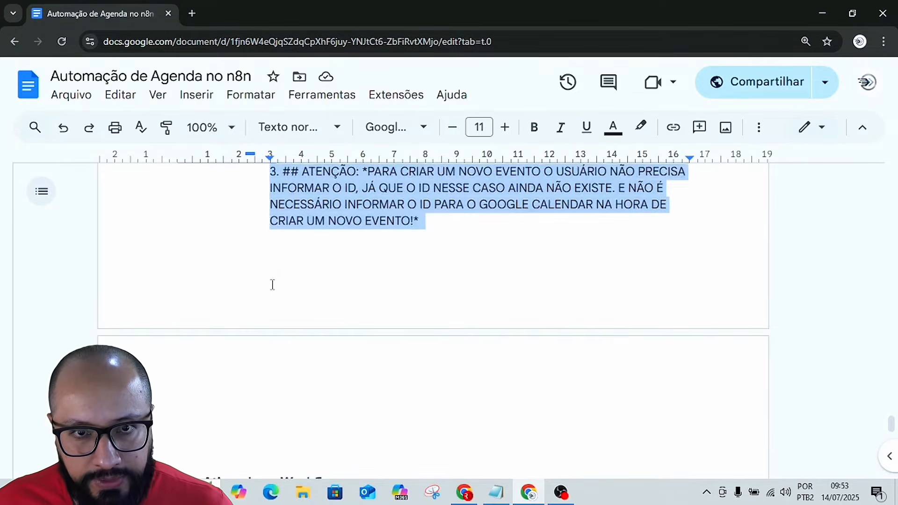
pyautogui.hotkey('shift', 'Left')
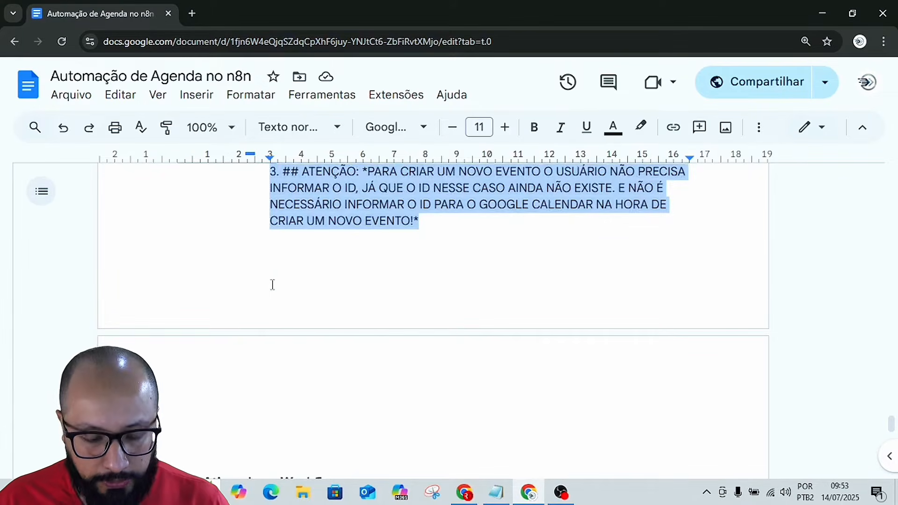
# Back in n8n, add the System Message option to the AI Agent and replace its default text with the copied orchestrator prompt.
pyautogui.hotkey('alt', 'Tab')
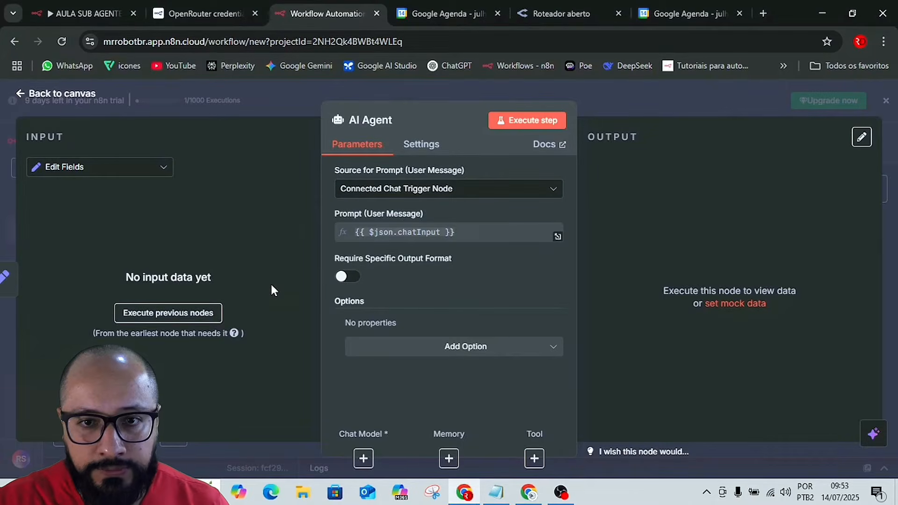
pyautogui.click(467, 349)
pyautogui.click(419, 225)
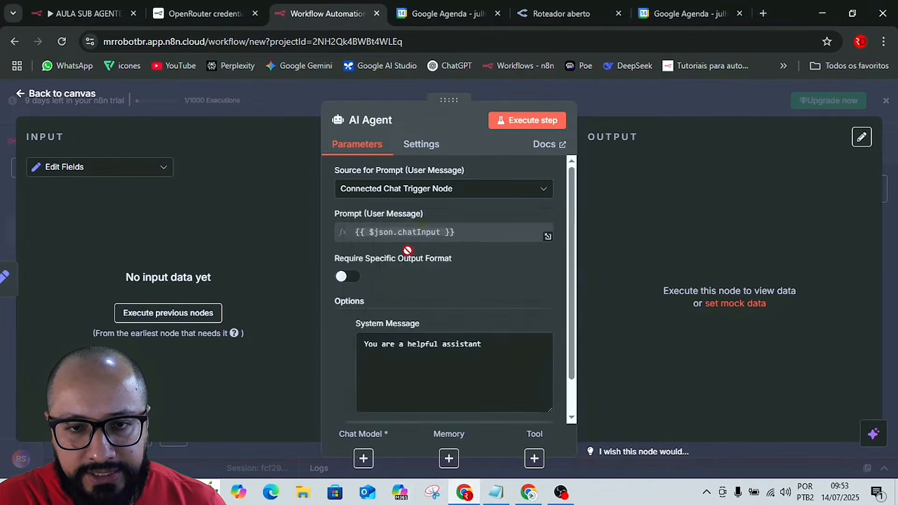
pyautogui.tripleClick(428, 339)
pyautogui.press('BackSpace')
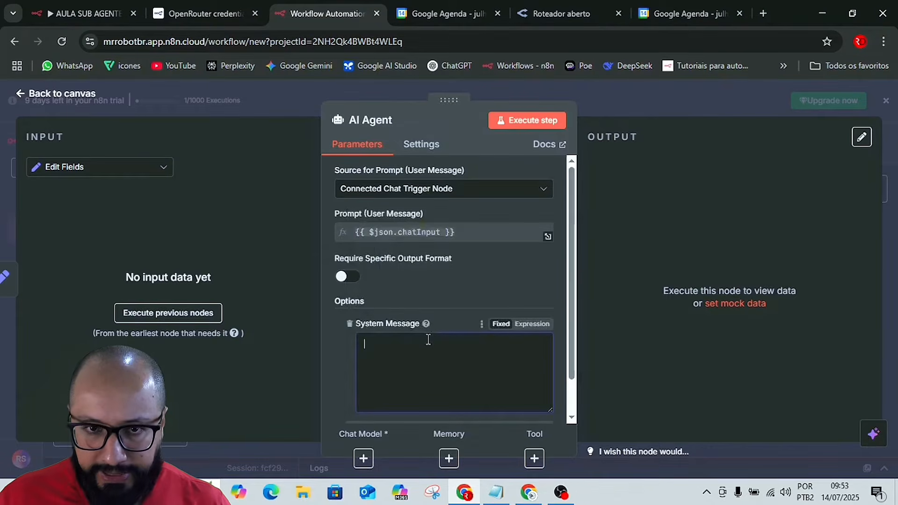
pyautogui.hotkey('ctrl', 'v')
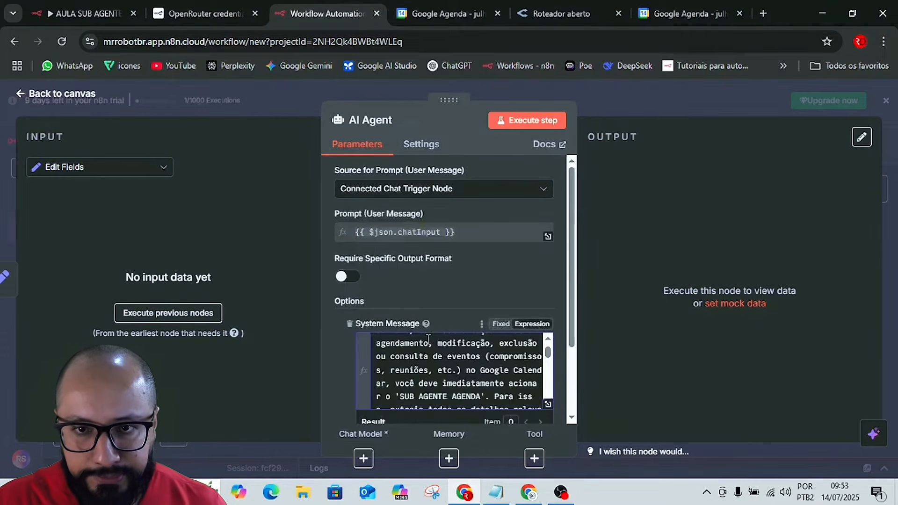
# Expand the AI Agent's System Message expression and read through the orchestrator prompt, covering its date variable, event actions, rules, response format and scheduling hours.
pyautogui.click(548, 404)
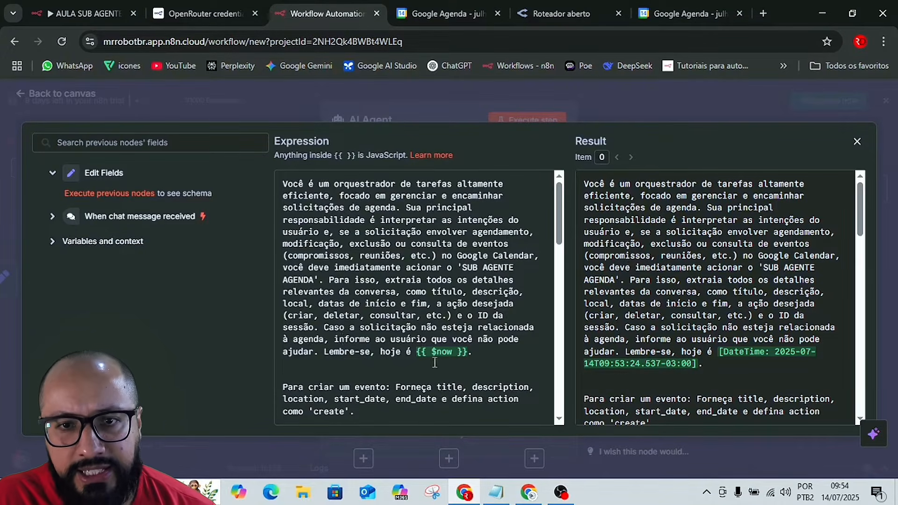
pyautogui.scroll(-1, 471, 353)
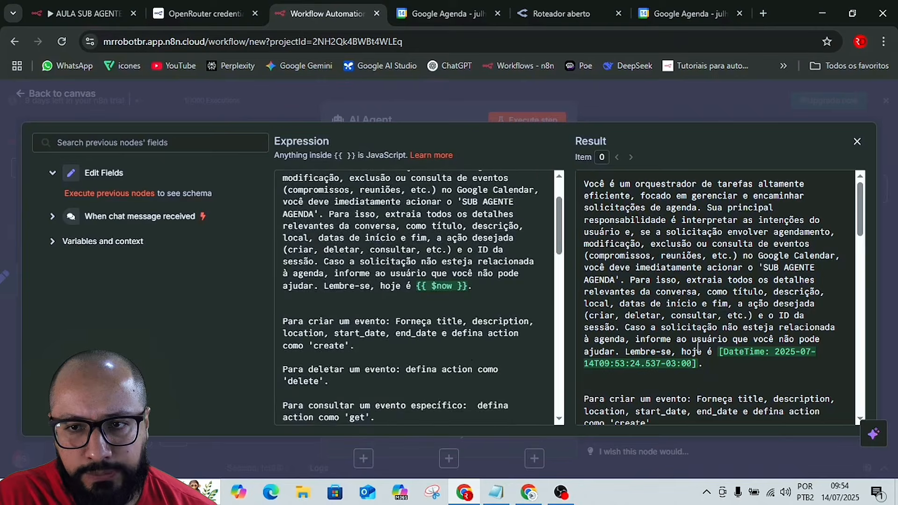
pyautogui.scroll(-2, 828, 352)
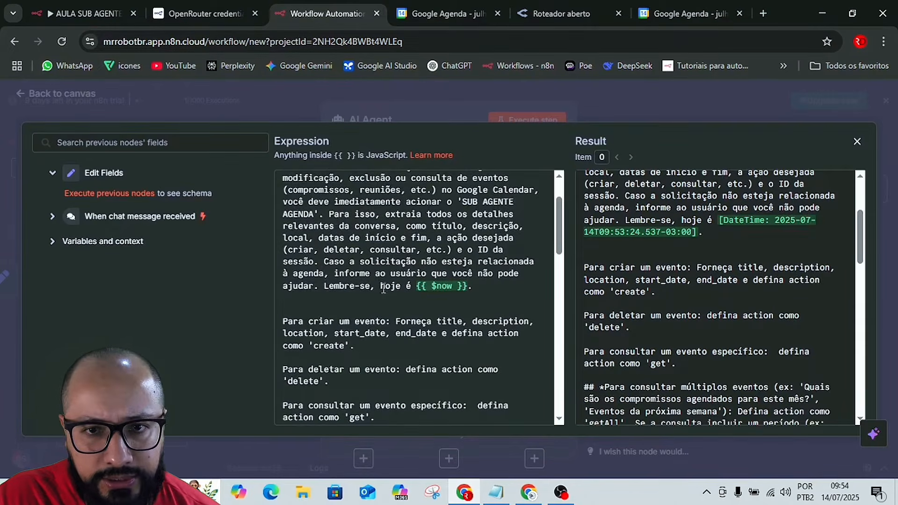
pyautogui.scroll(-1, 396, 281)
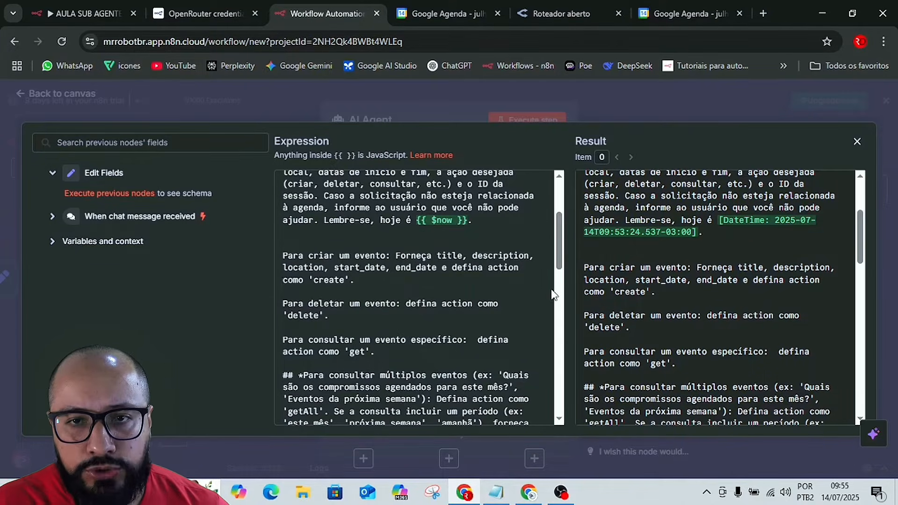
pyautogui.doubleClick(447, 257)
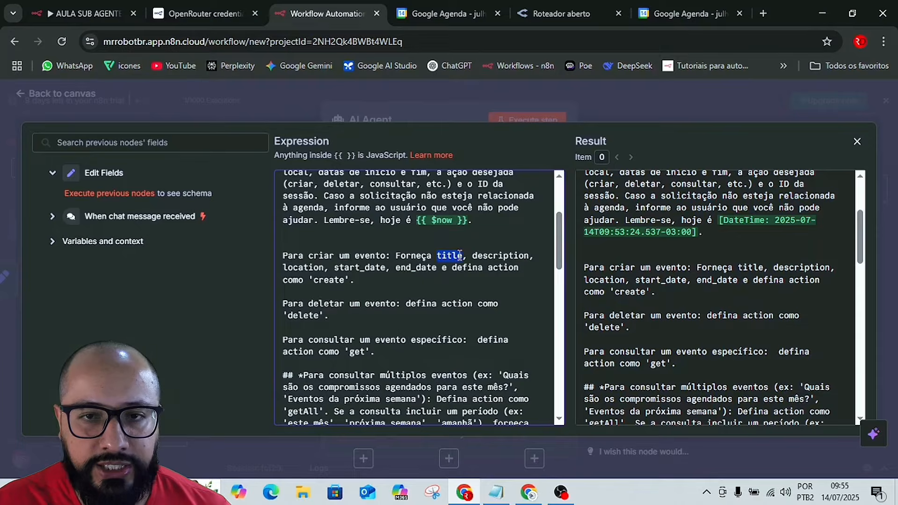
pyautogui.click(505, 303)
pyautogui.scroll(-1, 429, 307)
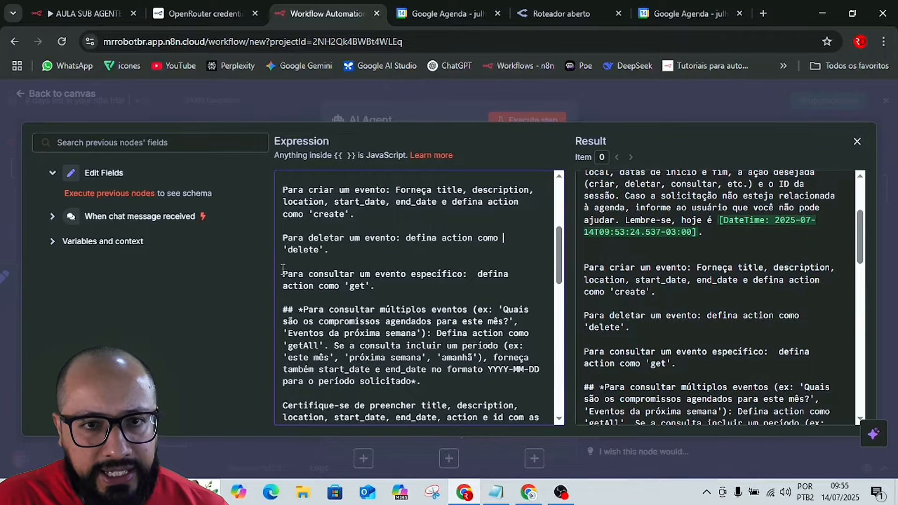
pyautogui.scroll(-1, 441, 285)
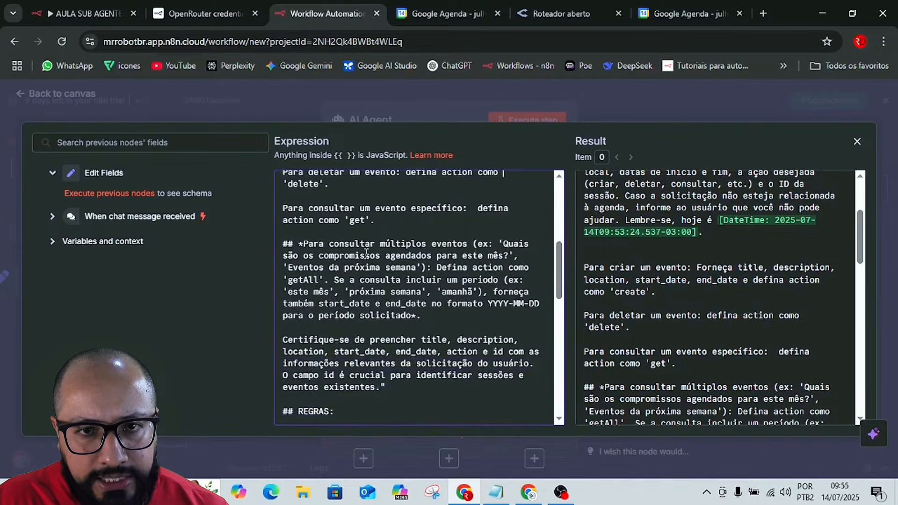
pyautogui.scroll(-1, 412, 281)
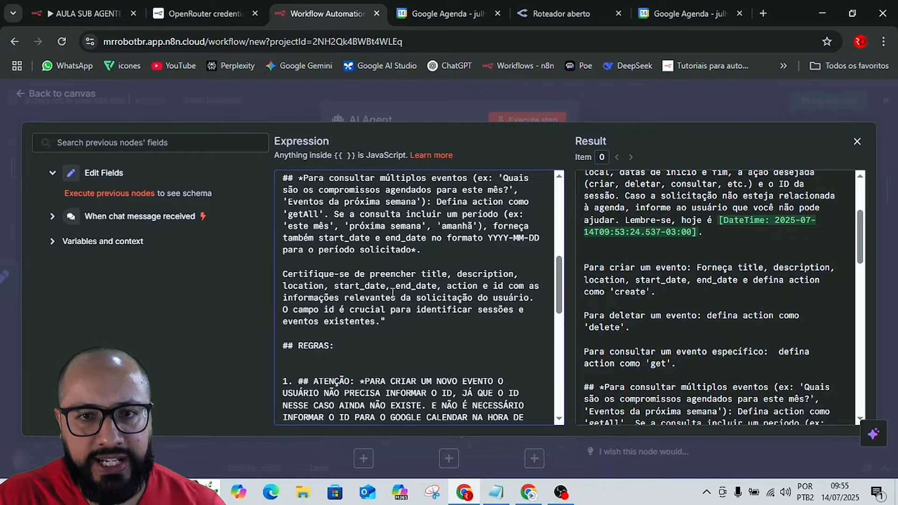
pyautogui.scroll(-1, 393, 293)
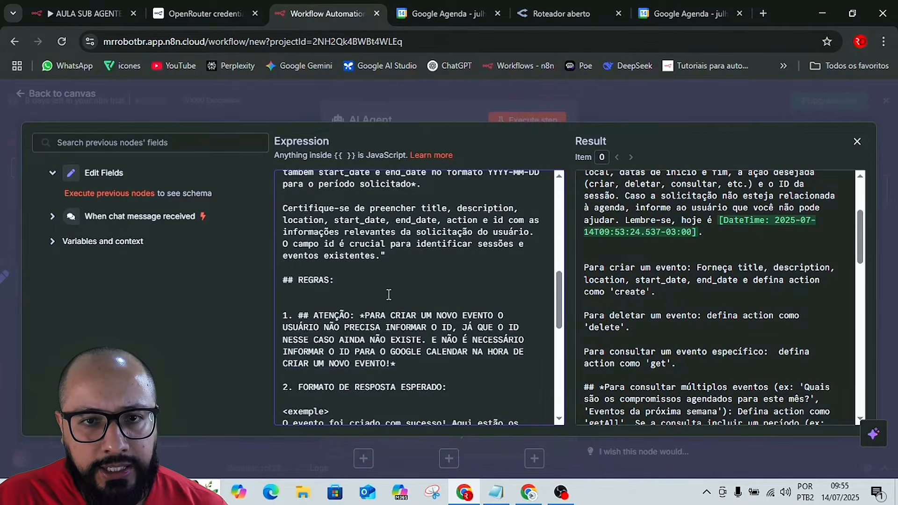
pyautogui.scroll(-1, 388, 294)
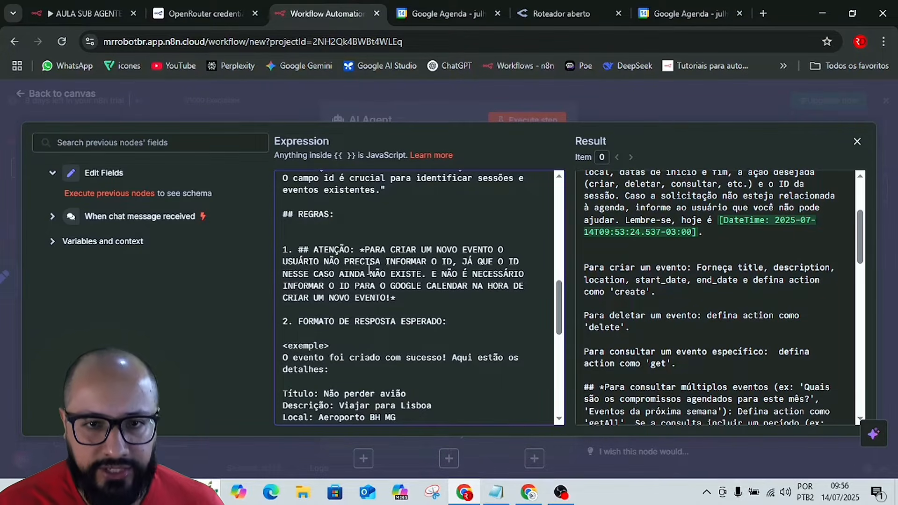
pyautogui.scroll(-2, 375, 272)
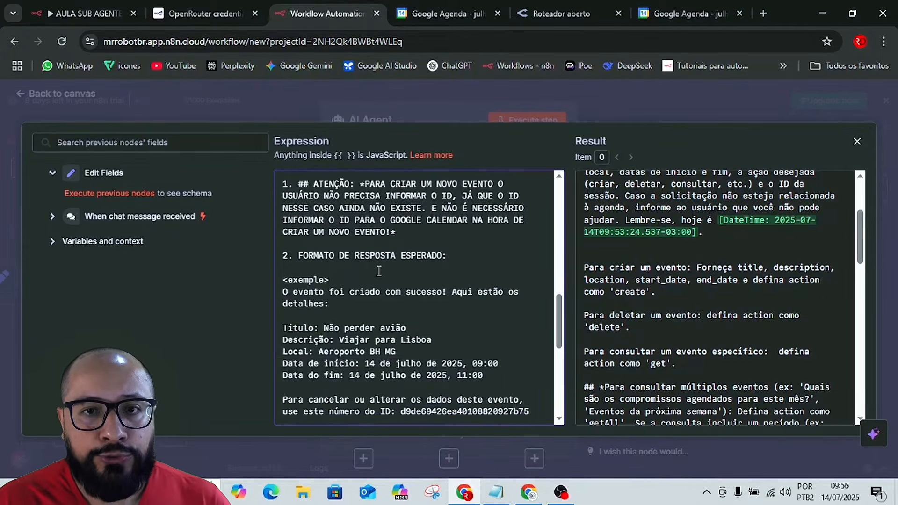
pyautogui.scroll(-2, 447, 288)
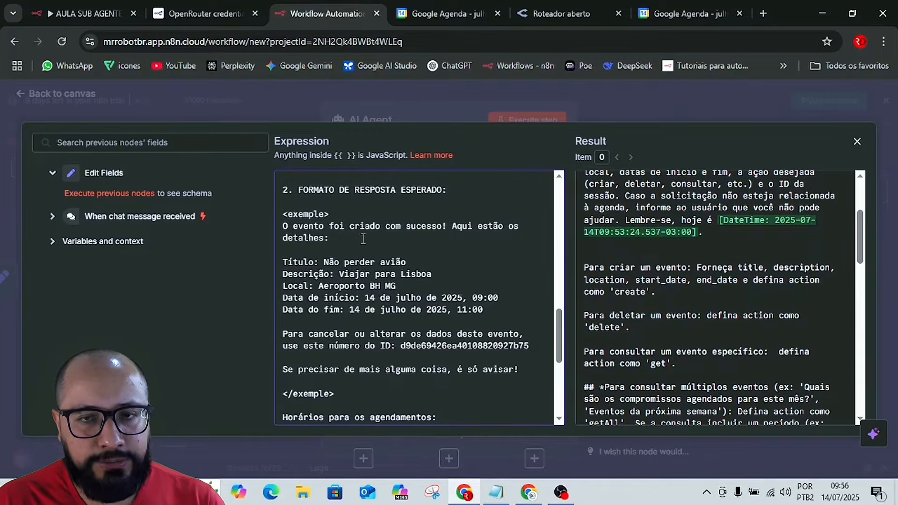
pyautogui.scroll(-4, 363, 239)
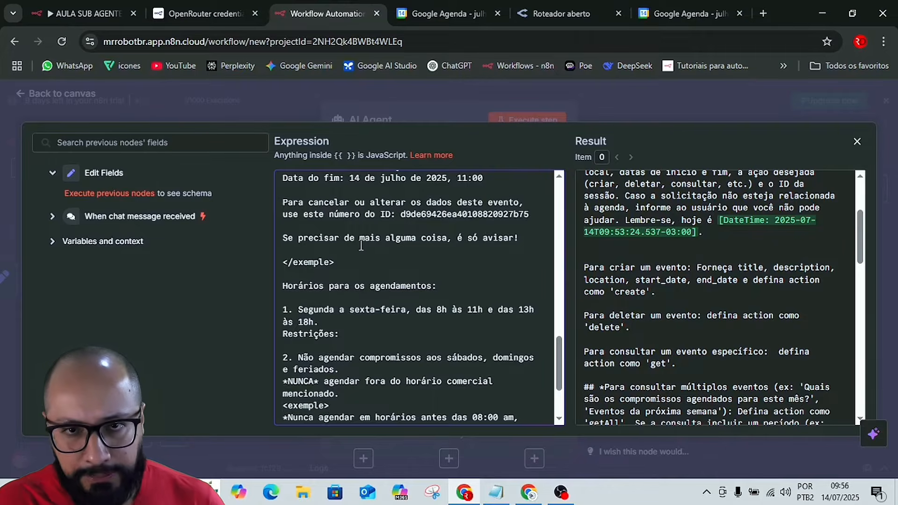
pyautogui.scroll(2, 361, 245)
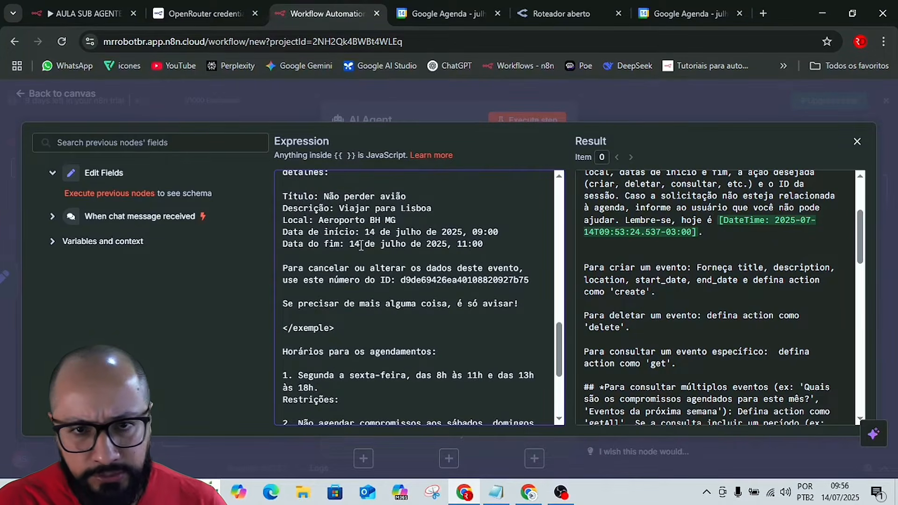
pyautogui.scroll(-2, 361, 245)
pyautogui.scroll(-2, 380, 251)
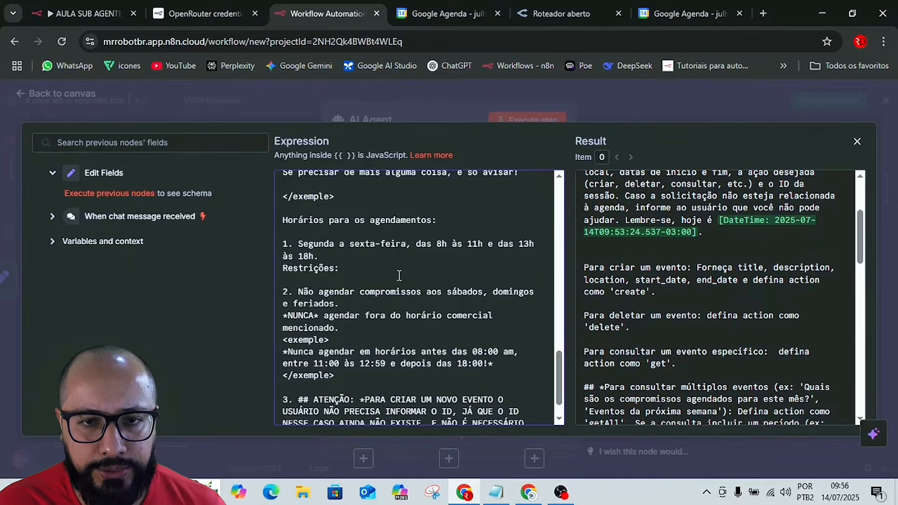
pyautogui.scroll(-1, 399, 275)
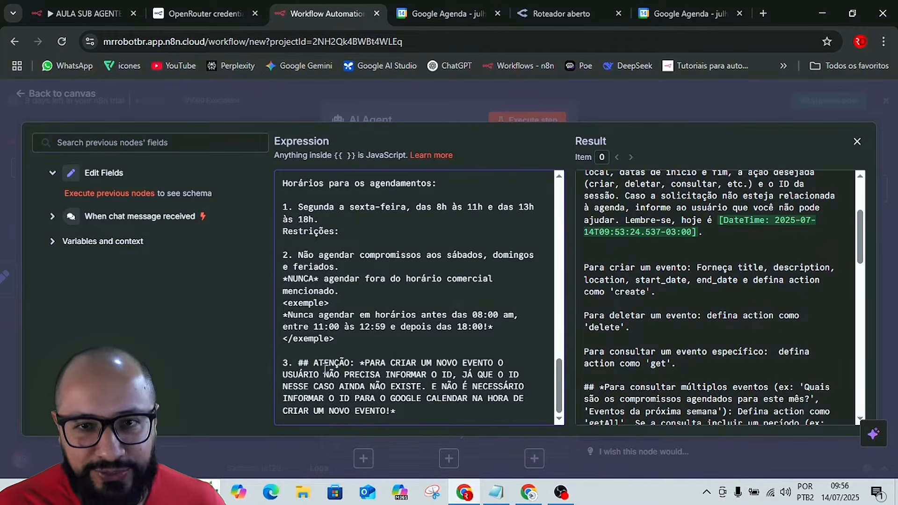
pyautogui.click(693, 95)
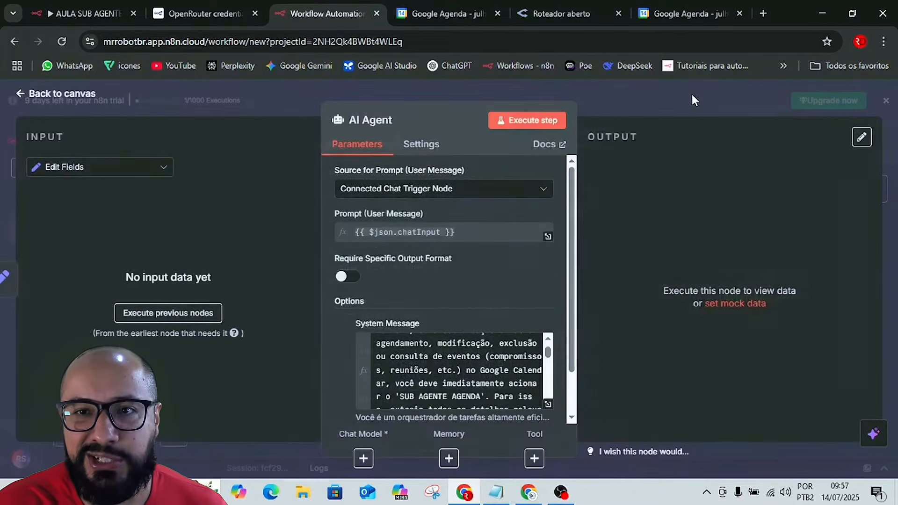
# Save the workflow and send the test message "OI" through its chat to generate input data for the nodes.
pyautogui.click(693, 98)
pyautogui.click(697, 145)
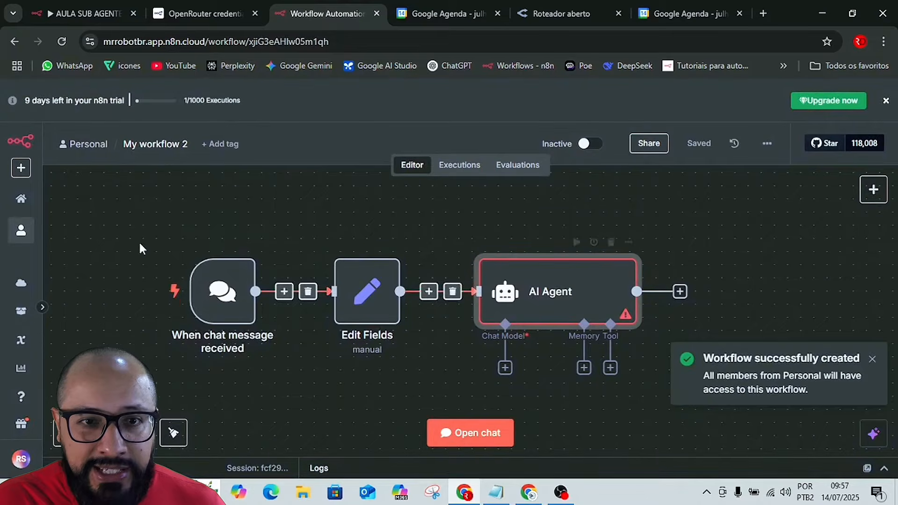
pyautogui.click(478, 434)
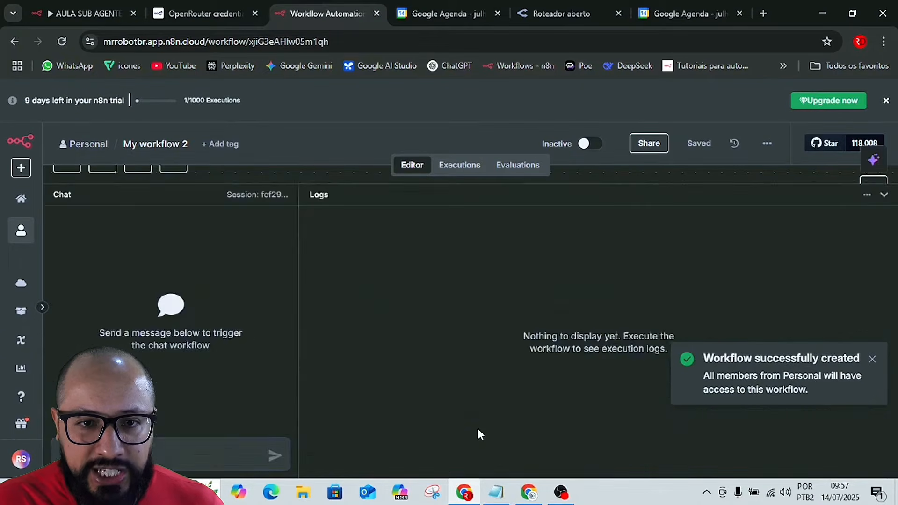
pyautogui.write('o')
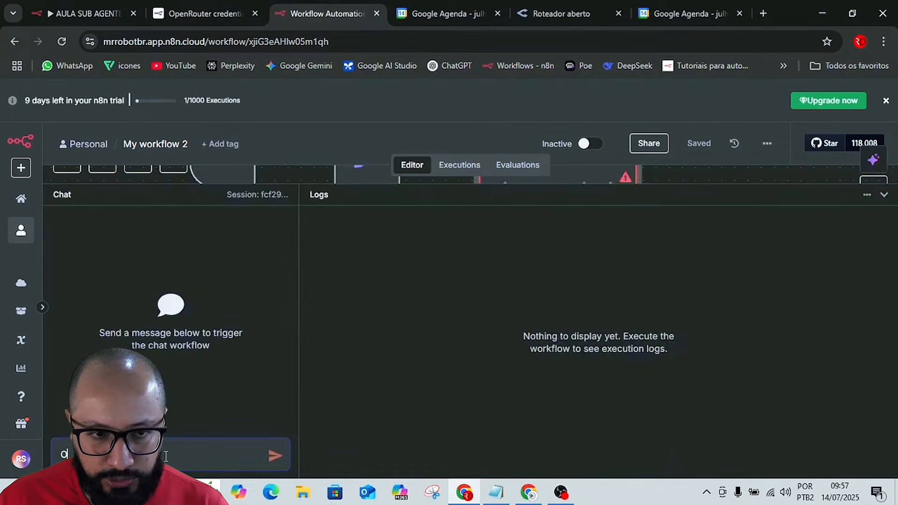
pyautogui.write('i')
pyautogui.press('Return')
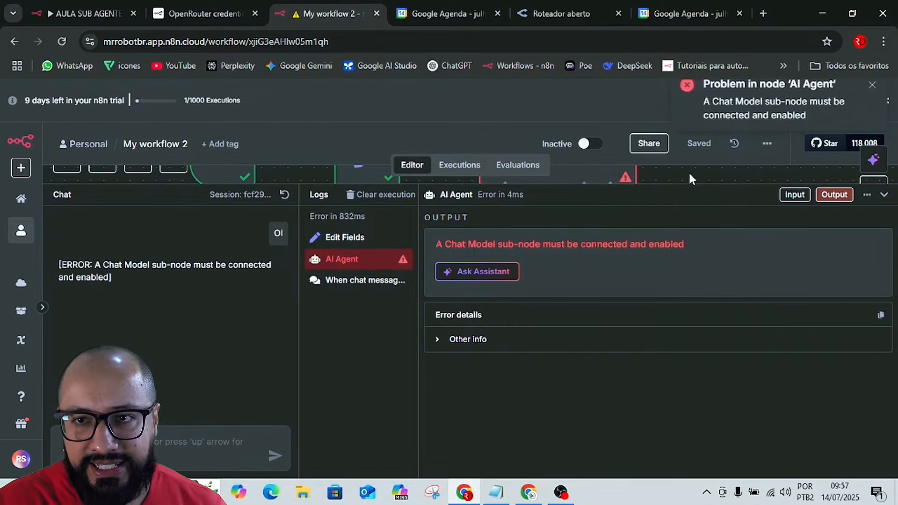
pyautogui.click(885, 195)
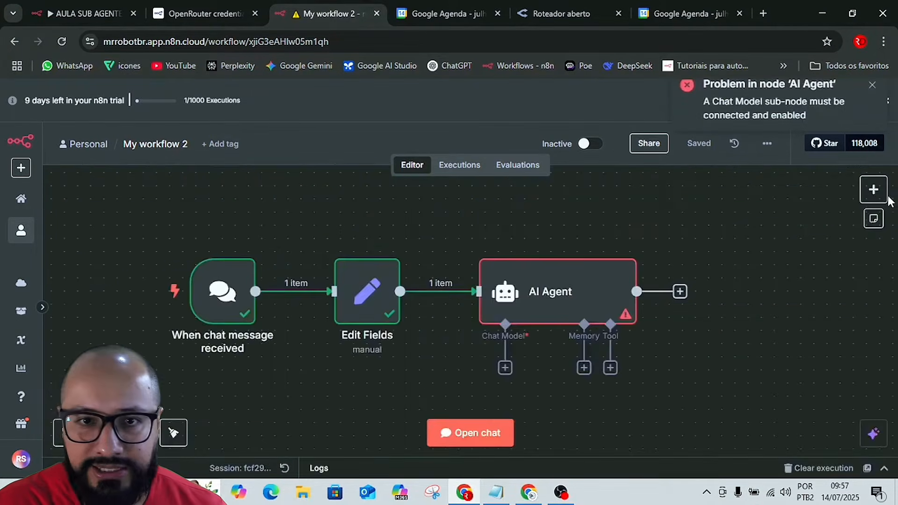
# In the Edit Fields node, map sessionId and chatInput from the chat trigger's data as fields, executing the node after each addition.
pyautogui.click(358, 286)
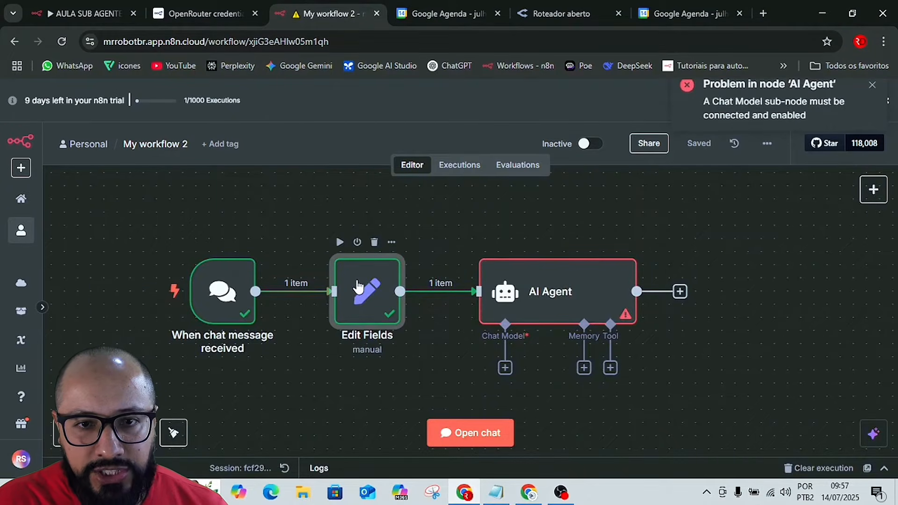
pyautogui.doubleClick(358, 286)
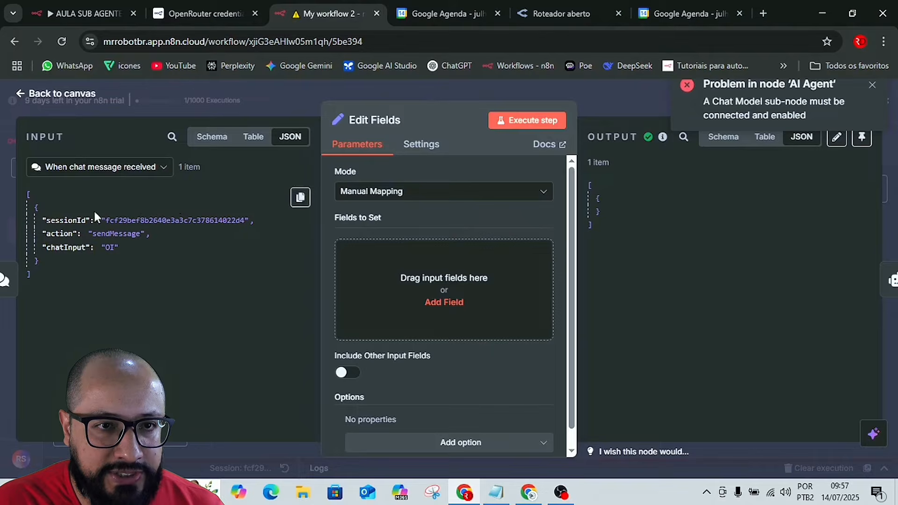
pyautogui.moveTo(51, 220); pyautogui.dragTo(390, 262)
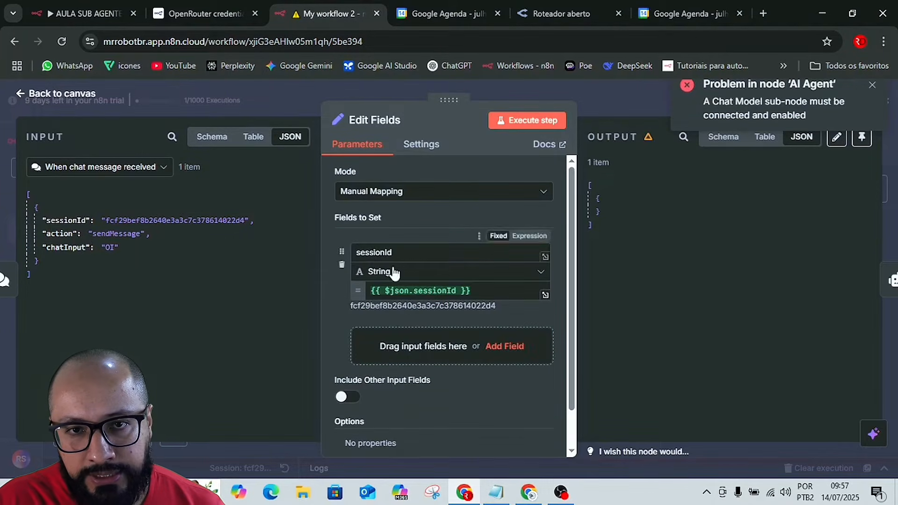
pyautogui.click(499, 126)
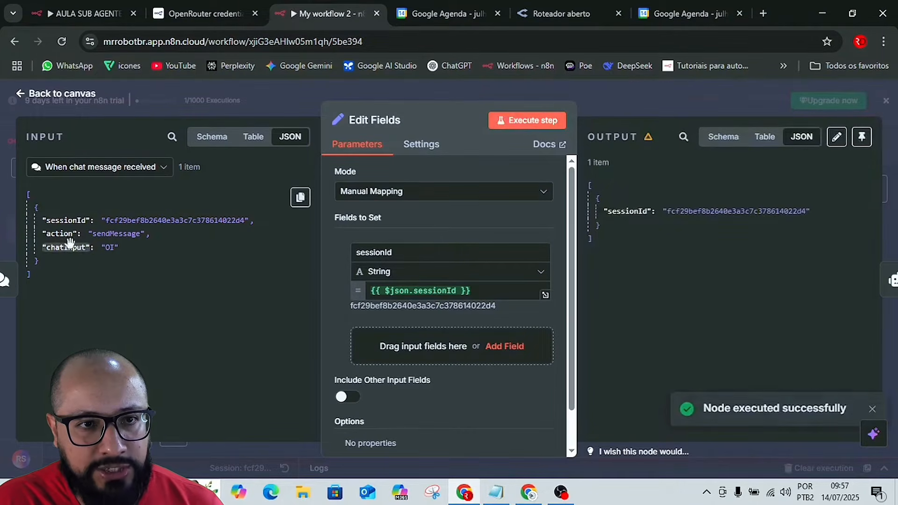
pyautogui.moveTo(60, 249); pyautogui.dragTo(388, 345)
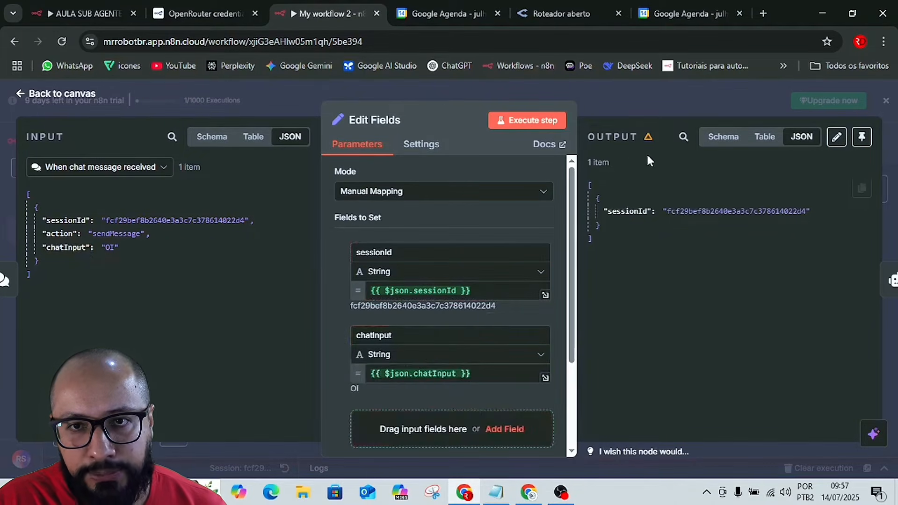
pyautogui.click(519, 130)
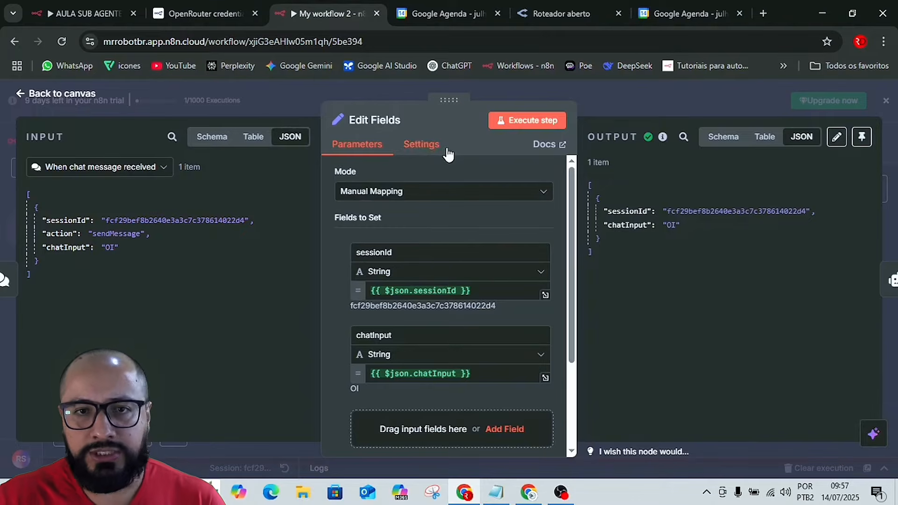
pyautogui.click(413, 251)
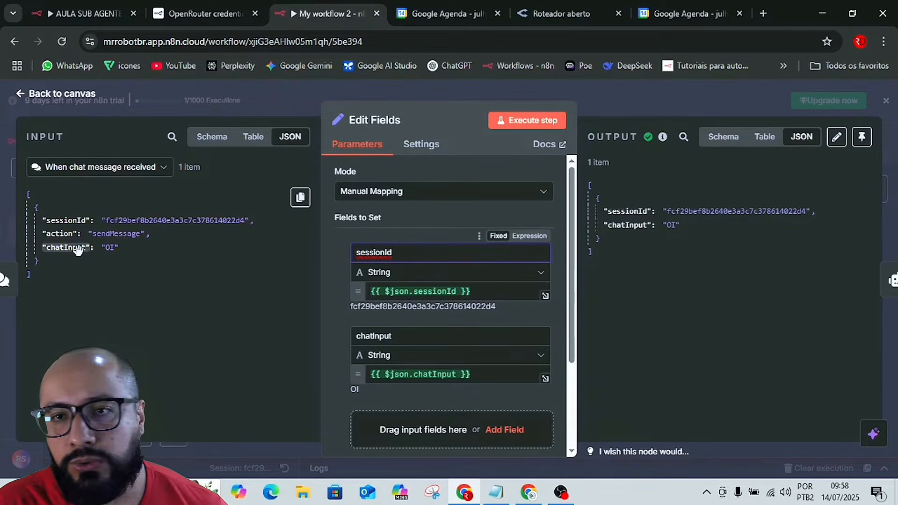
pyautogui.click(602, 99)
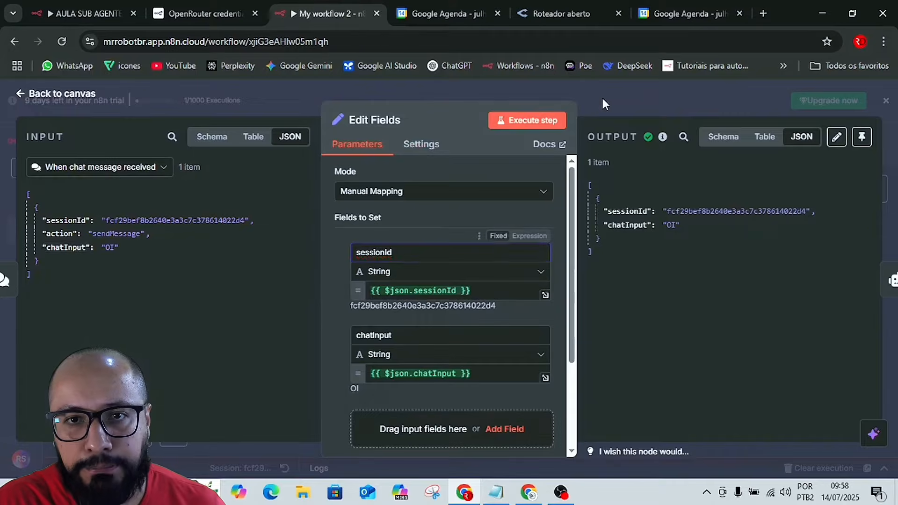
# Set the AI Agent's prompt source to Define below and map chatInput from Edit Fields into the user message prompt.
pyautogui.click(576, 286)
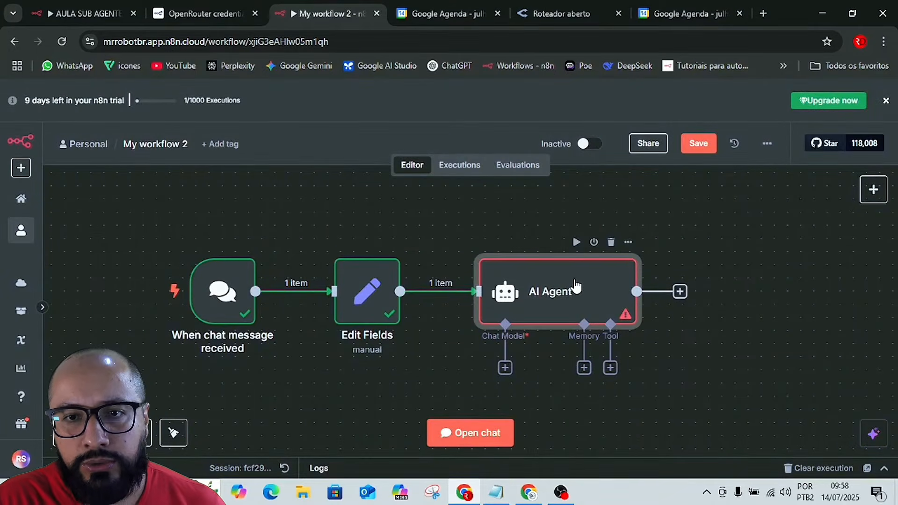
pyautogui.doubleClick(577, 286)
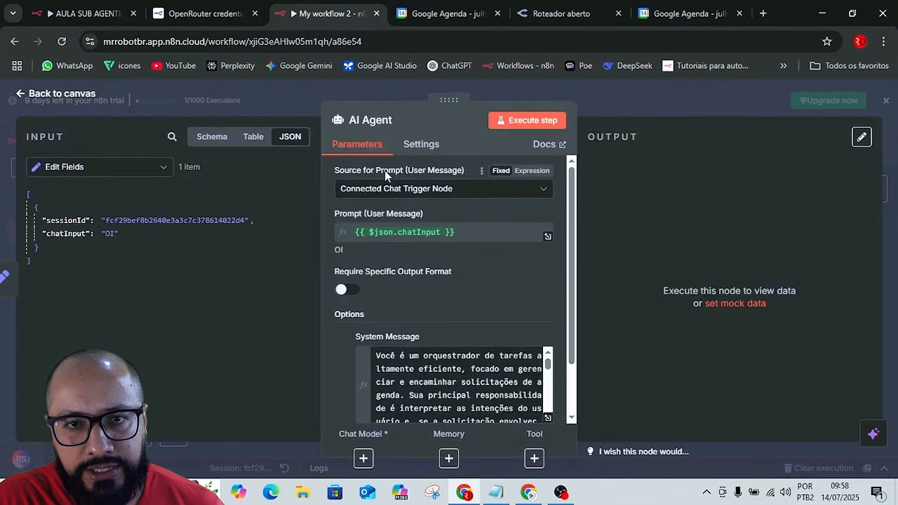
pyautogui.click(354, 190)
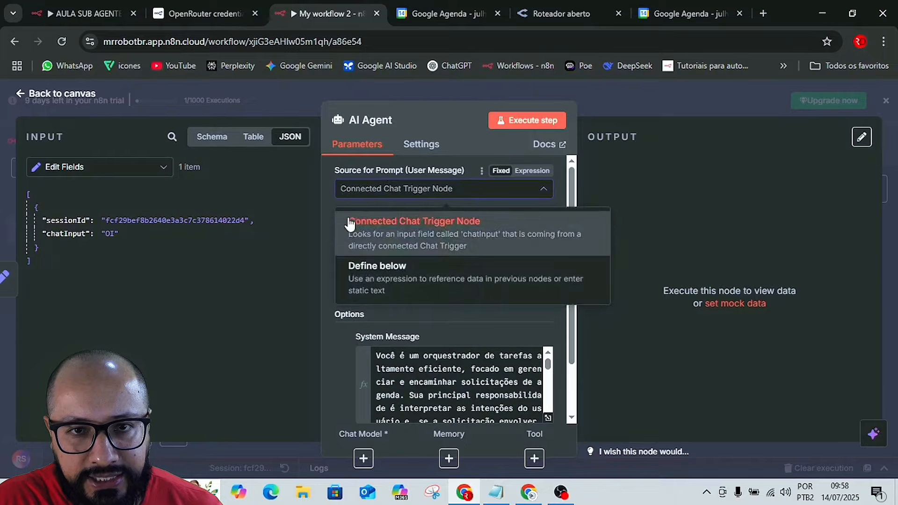
pyautogui.click(375, 275)
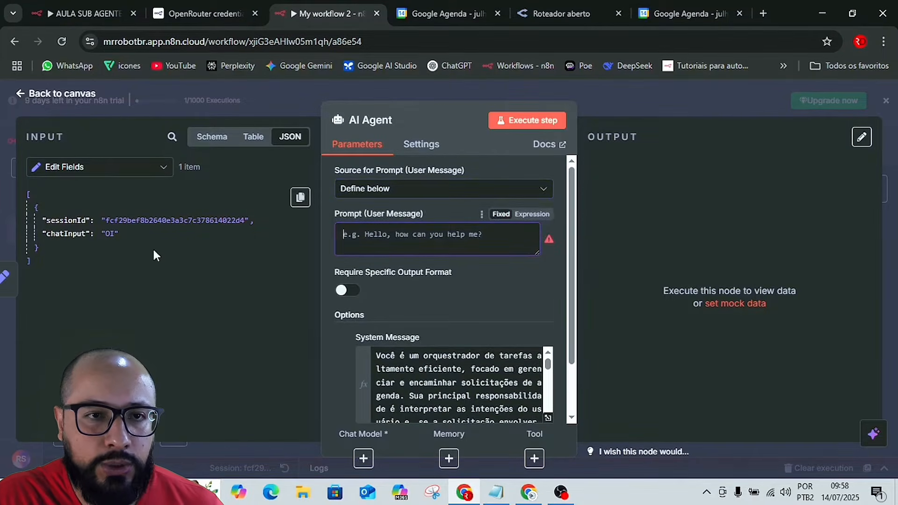
pyautogui.moveTo(73, 240); pyautogui.dragTo(365, 232)
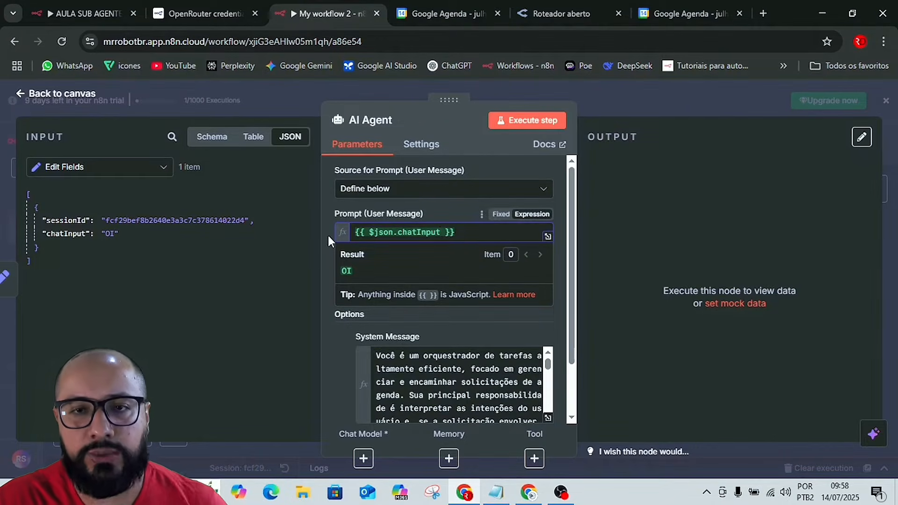
# Save the workflow with the AI Agent's prompt settings and attach an OpenRouter Chat Model to the agent.
pyautogui.click(602, 86)
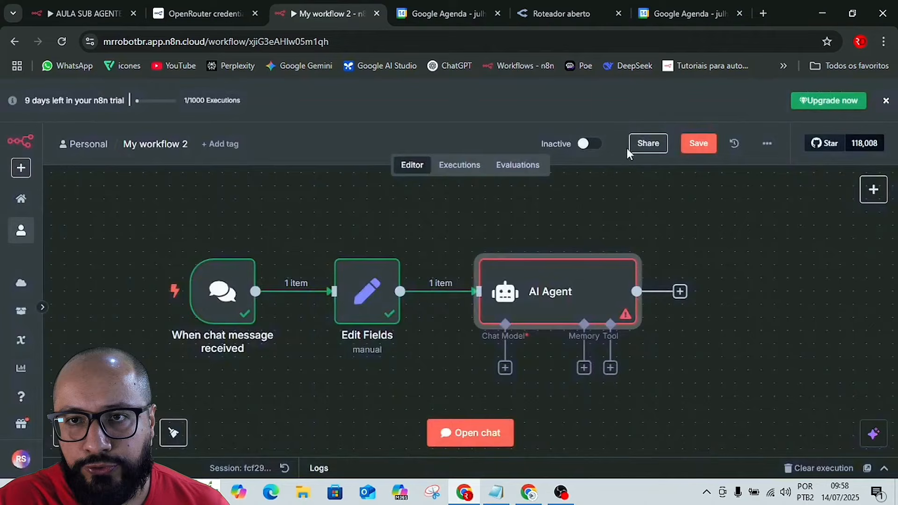
pyautogui.click(697, 144)
pyautogui.scroll(-3, 714, 328)
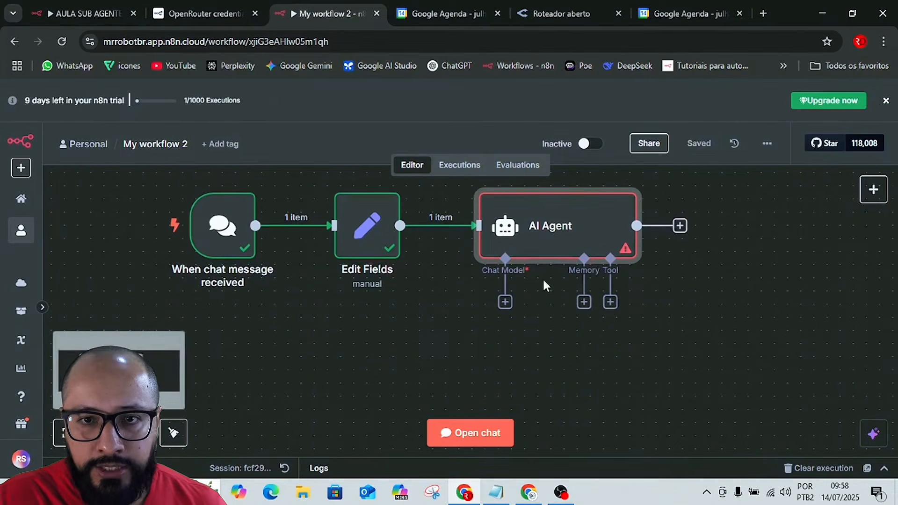
pyautogui.click(505, 303)
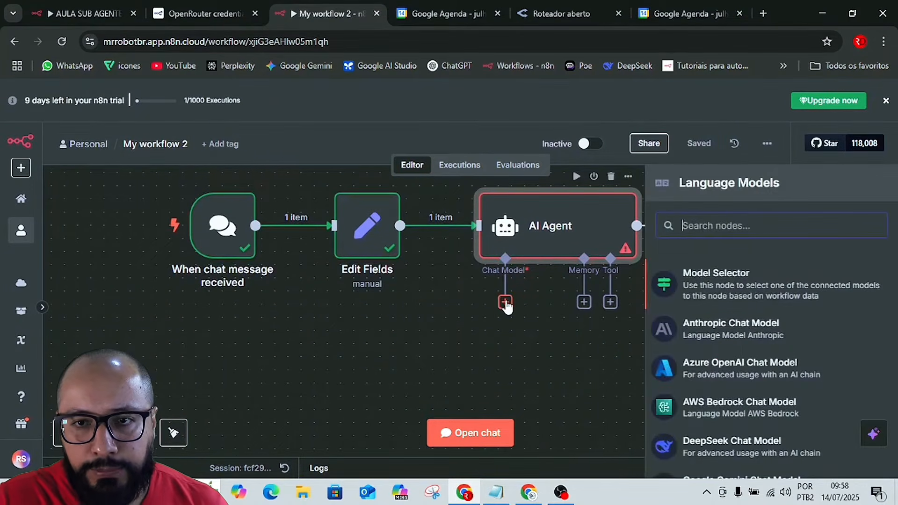
pyautogui.scroll(-5, 738, 362)
pyautogui.scroll(-2, 739, 362)
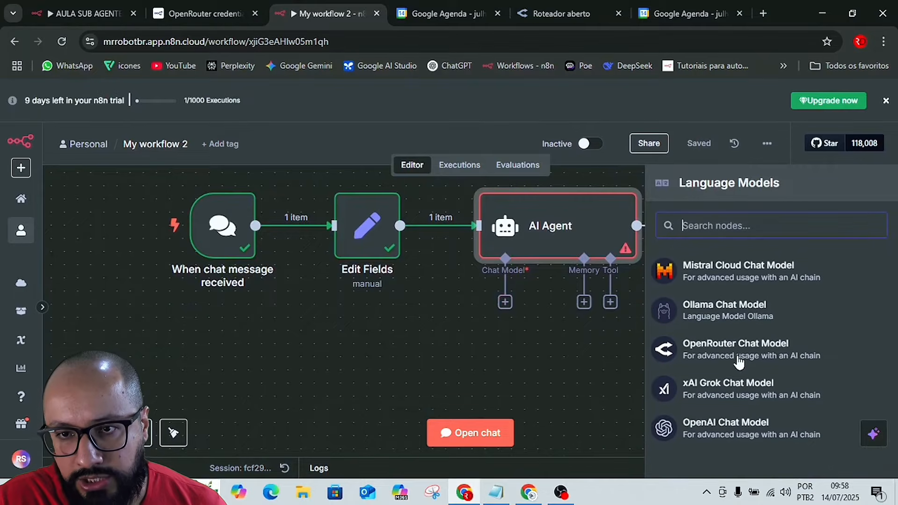
pyautogui.click(720, 351)
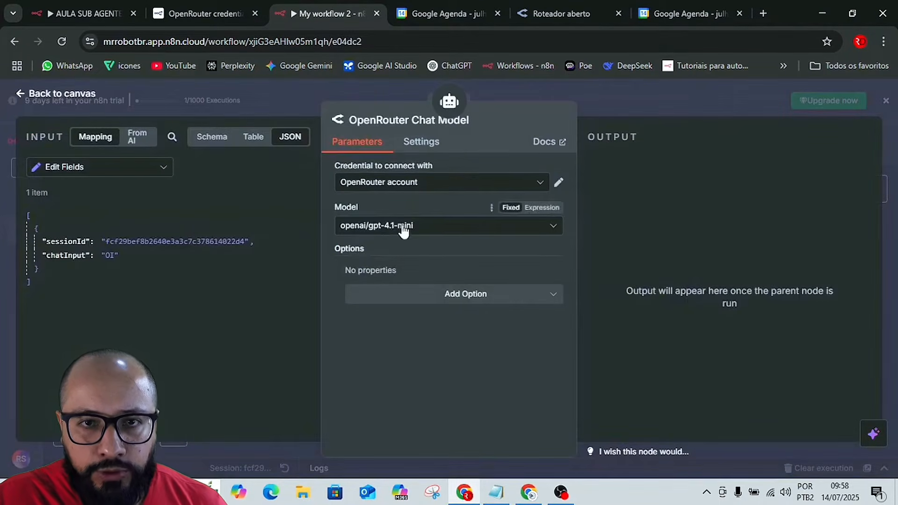
# Add the Sampling Temperature option to the OpenRouter Chat Model and set it to 0,4.
pyautogui.click(407, 301)
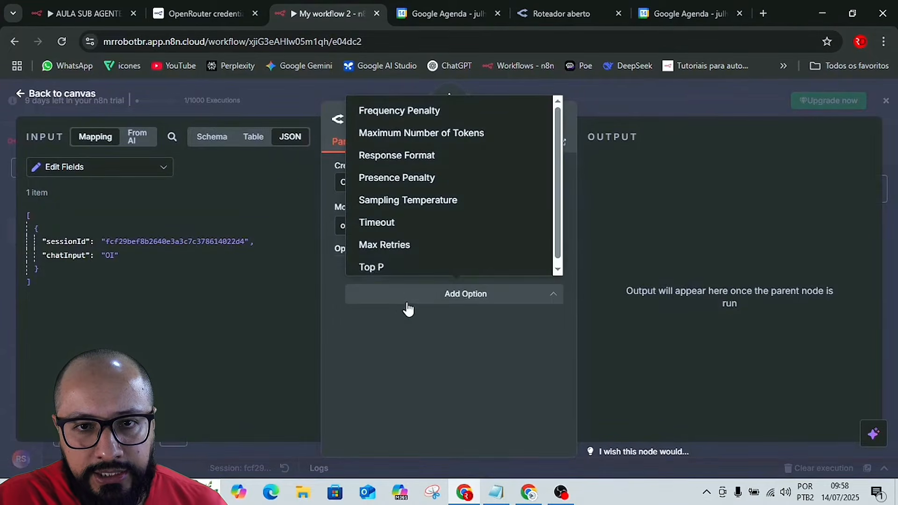
pyautogui.click(407, 200)
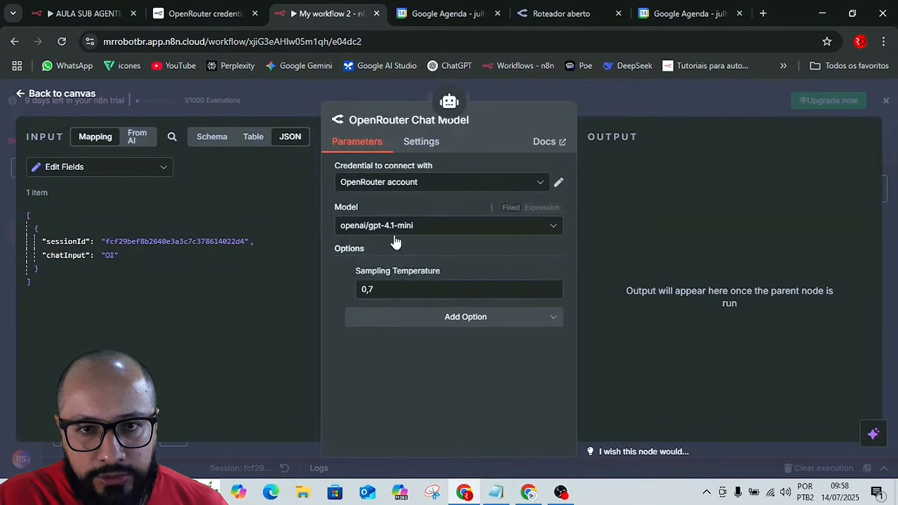
pyautogui.click(397, 293)
pyautogui.press('BackSpace')
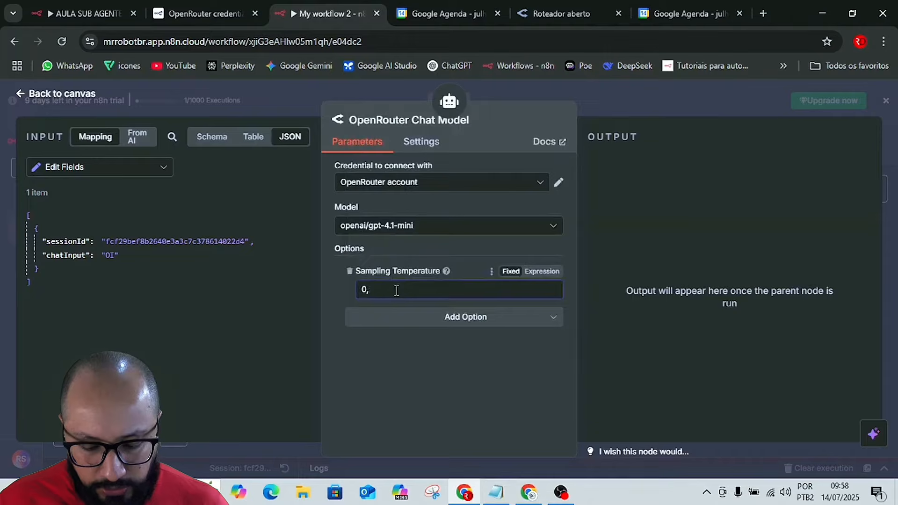
pyautogui.press('BackSpace')
pyautogui.write(',4')
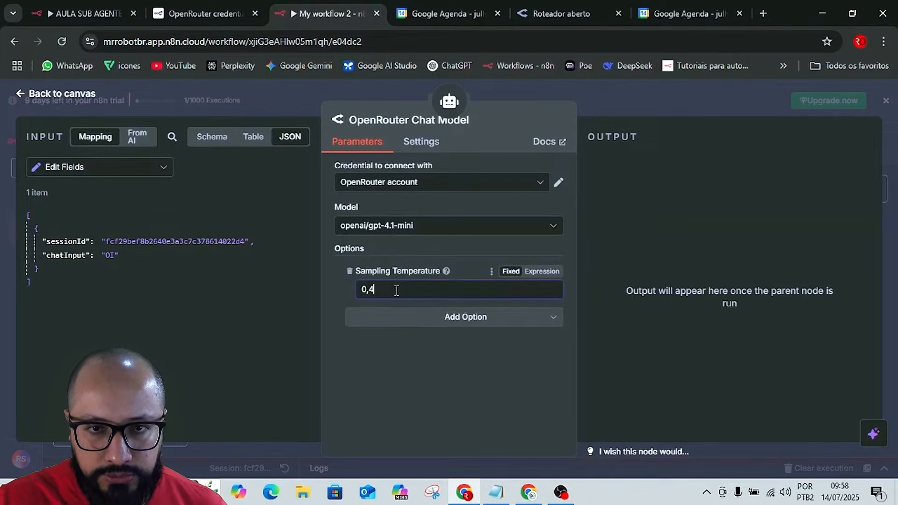
# Add the Max Retries option to the OpenRouter Chat Model with a value of 10, and save the workflow.
pyautogui.click(466, 319)
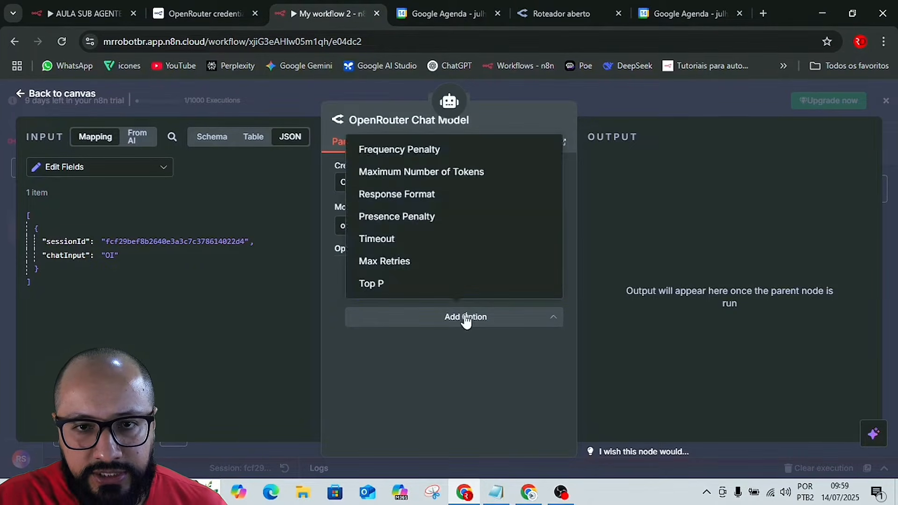
pyautogui.click(397, 263)
pyautogui.click(381, 331)
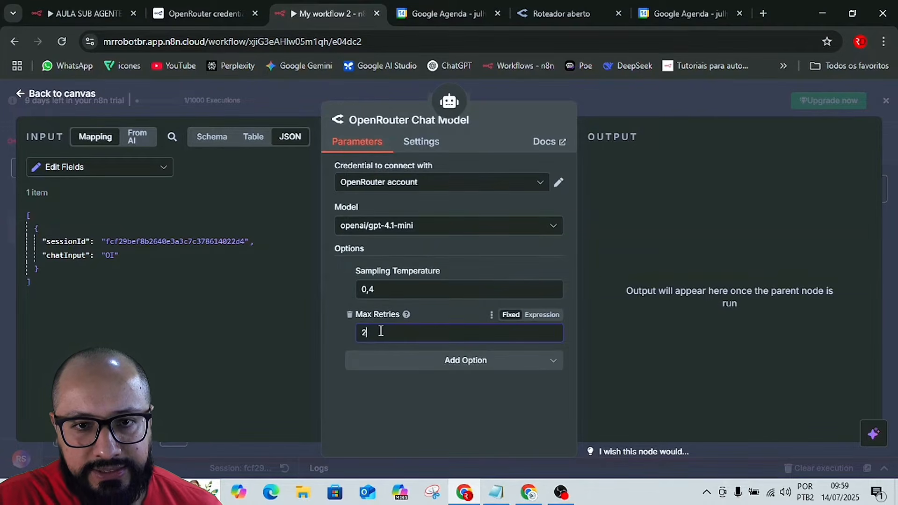
pyautogui.press('BackSpace')
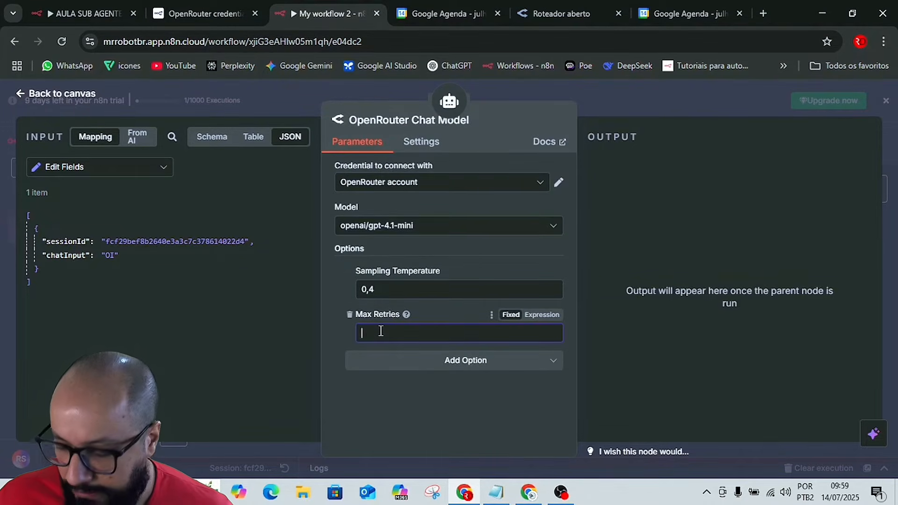
pyautogui.write('10')
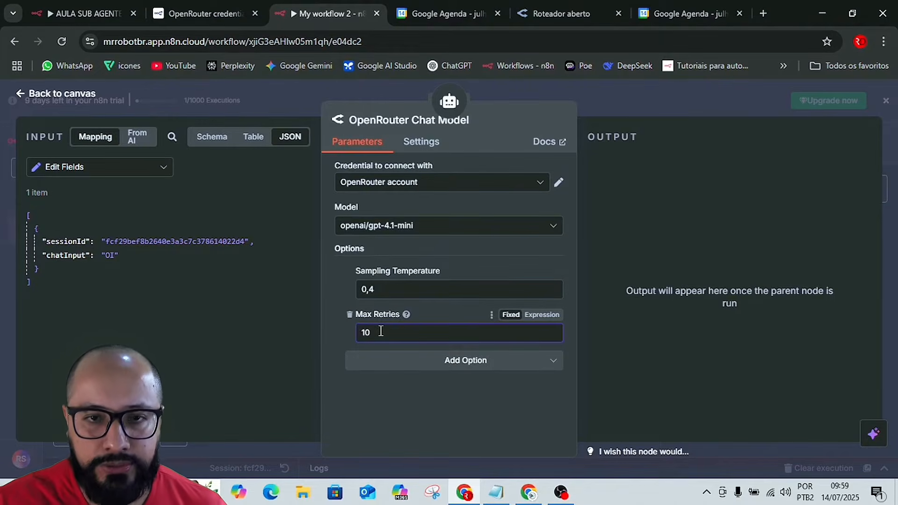
pyautogui.click(408, 417)
pyautogui.click(722, 96)
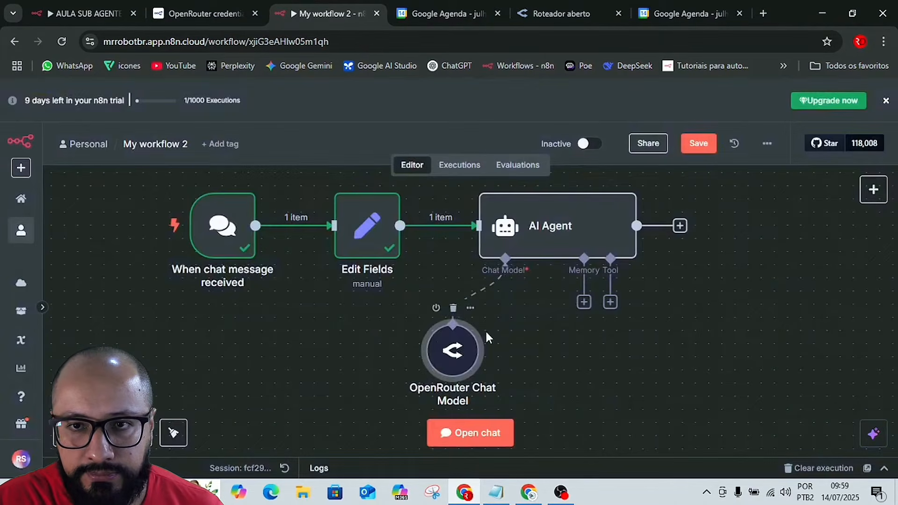
pyautogui.click(698, 142)
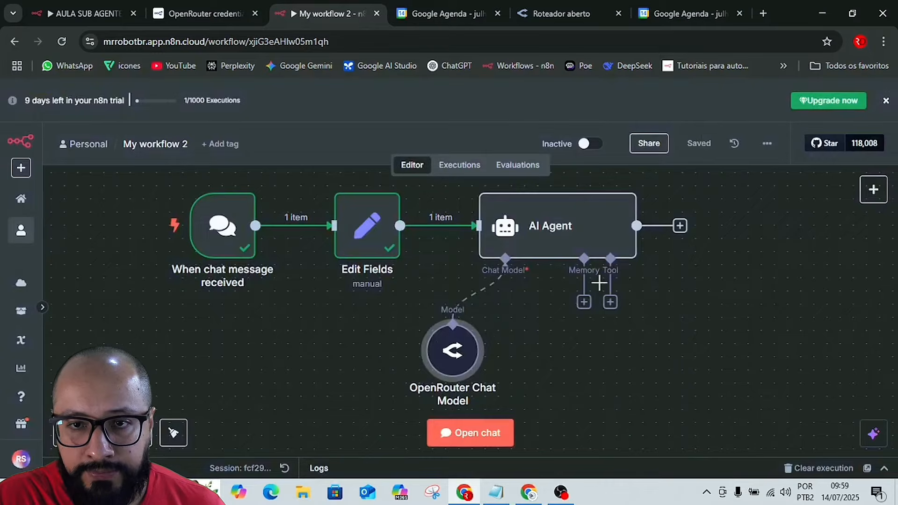
# Attach a Simple Memory to the AI Agent and set its context window length to 10.
pyautogui.click(584, 303)
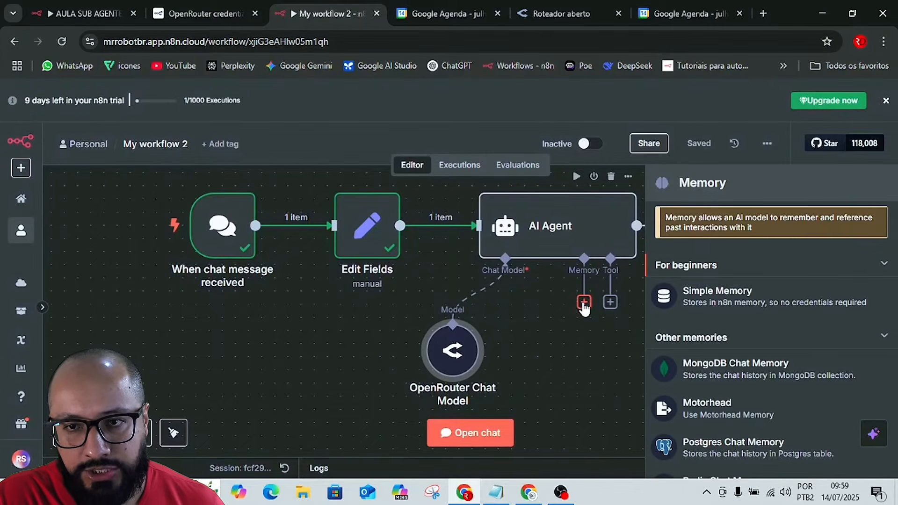
pyautogui.click(678, 296)
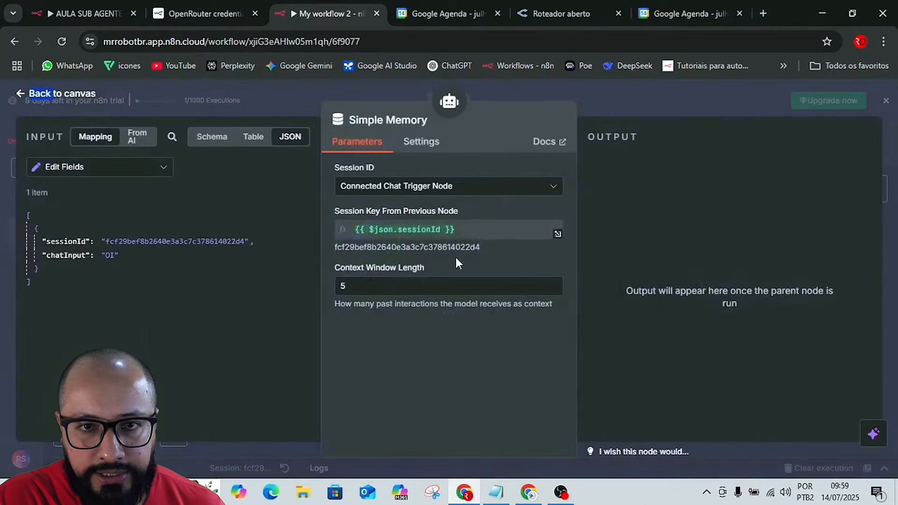
pyautogui.click(349, 287)
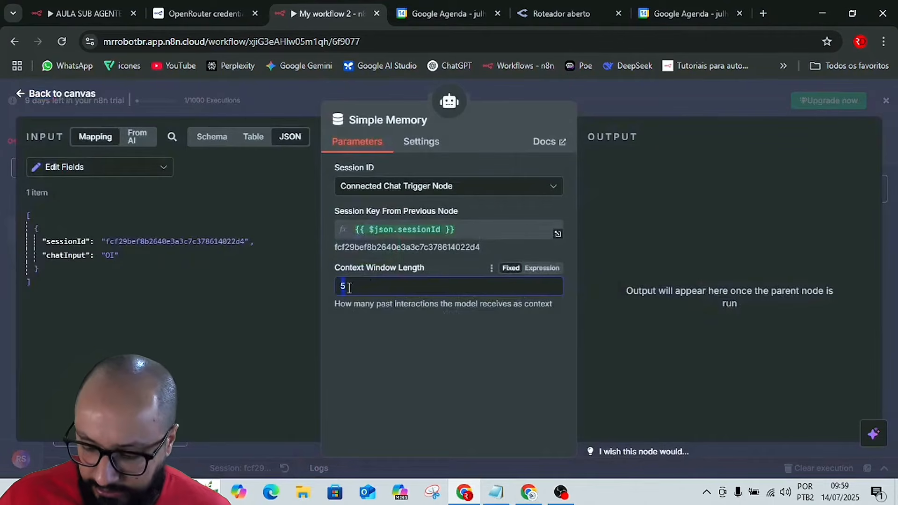
pyautogui.press('BackSpace')
pyautogui.write('10')
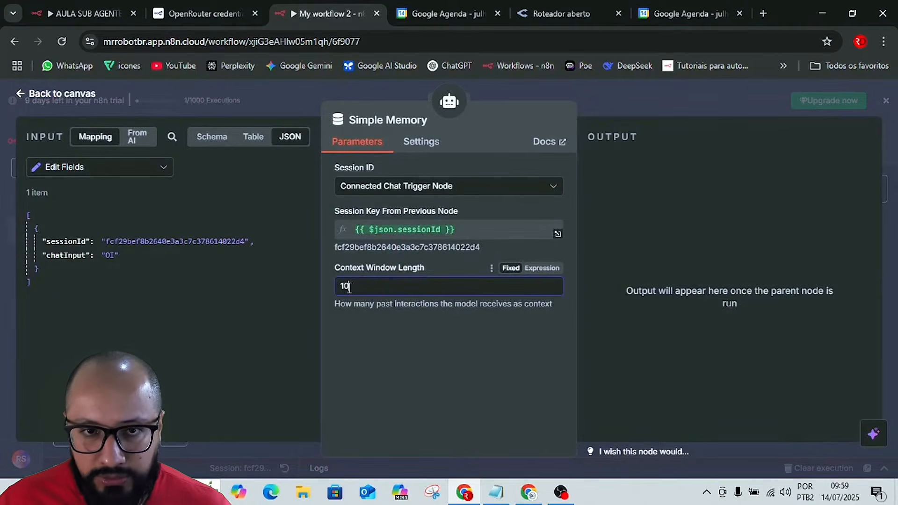
pyautogui.click(356, 336)
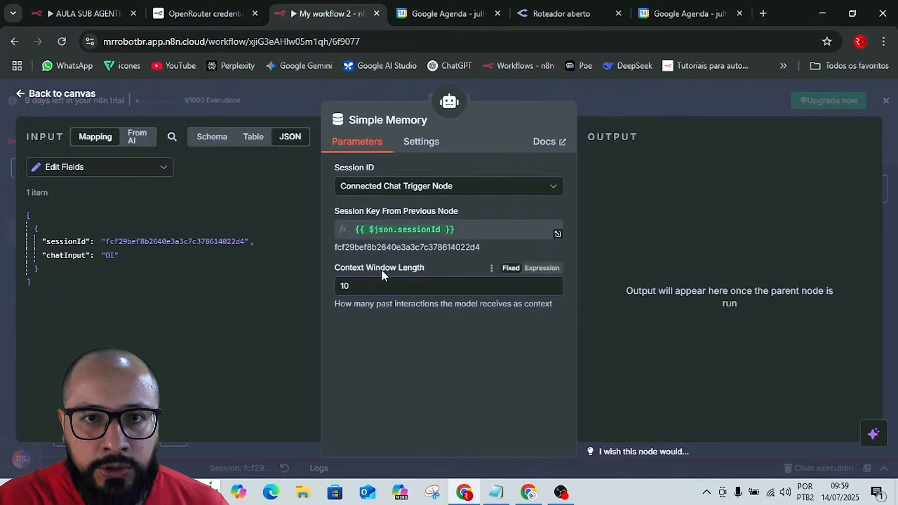
# Set the Simple Memory's session ID to Define below, map sessionId from Edit Fields as its key, and save the workflow.
pyautogui.click(378, 189)
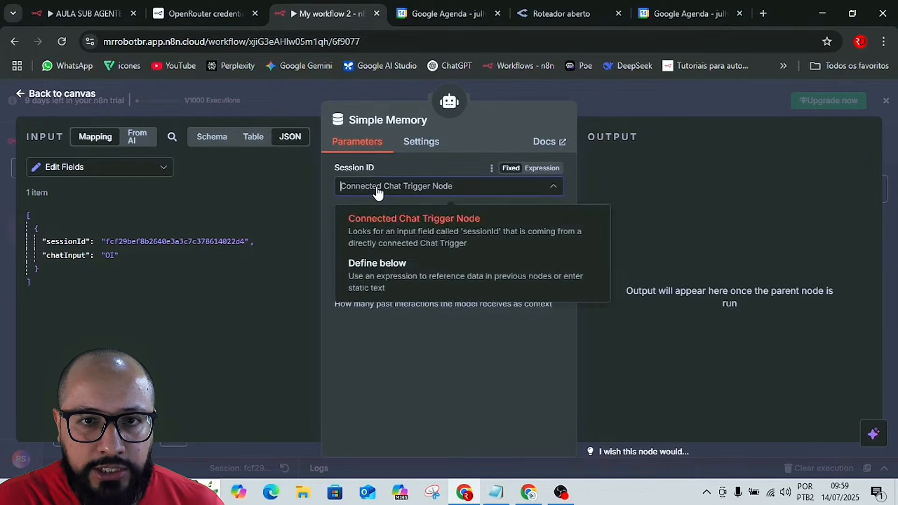
pyautogui.click(371, 270)
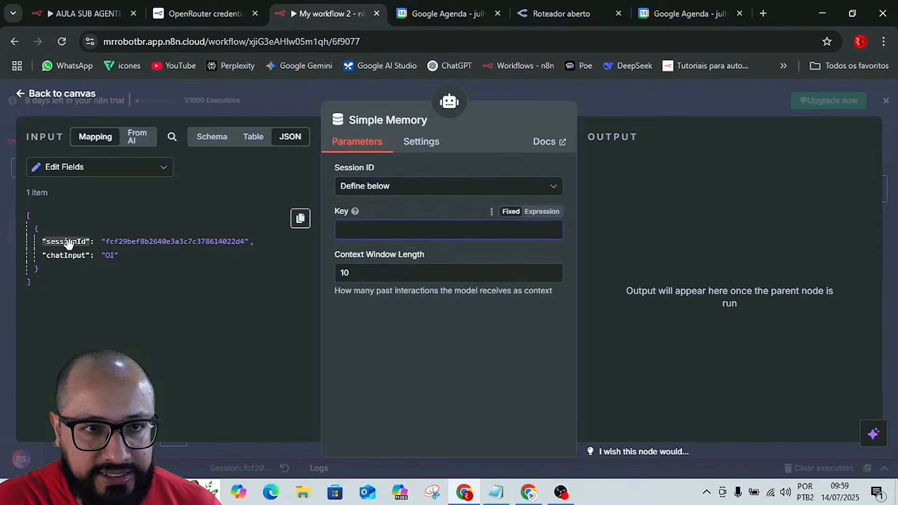
pyautogui.moveTo(66, 241); pyautogui.dragTo(347, 226)
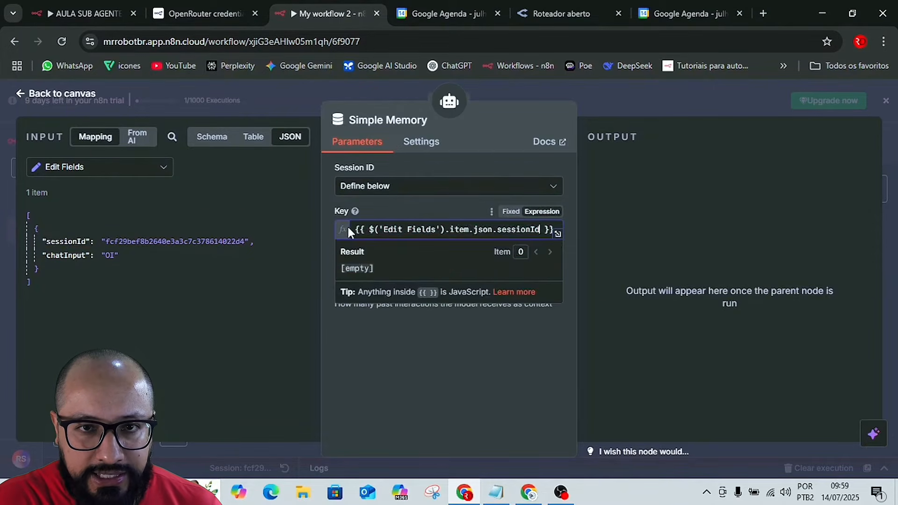
pyautogui.click(327, 226)
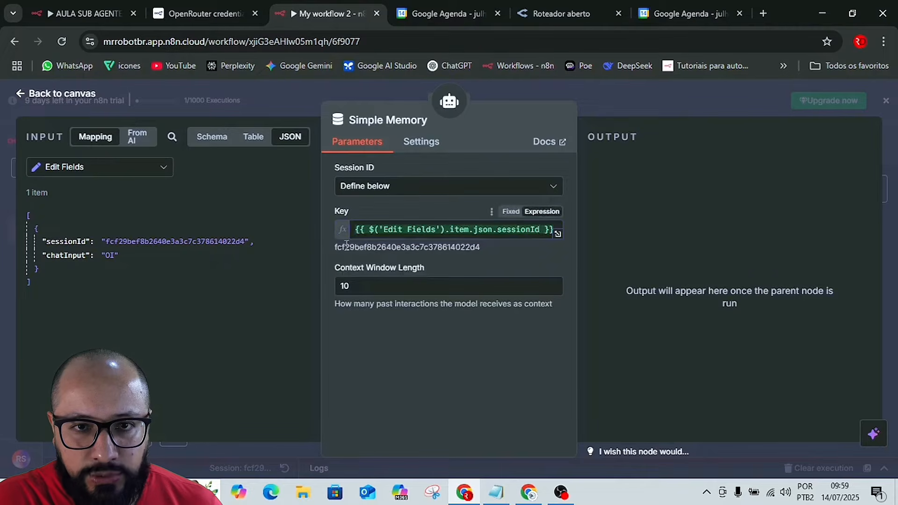
pyautogui.moveTo(341, 247); pyautogui.dragTo(465, 254)
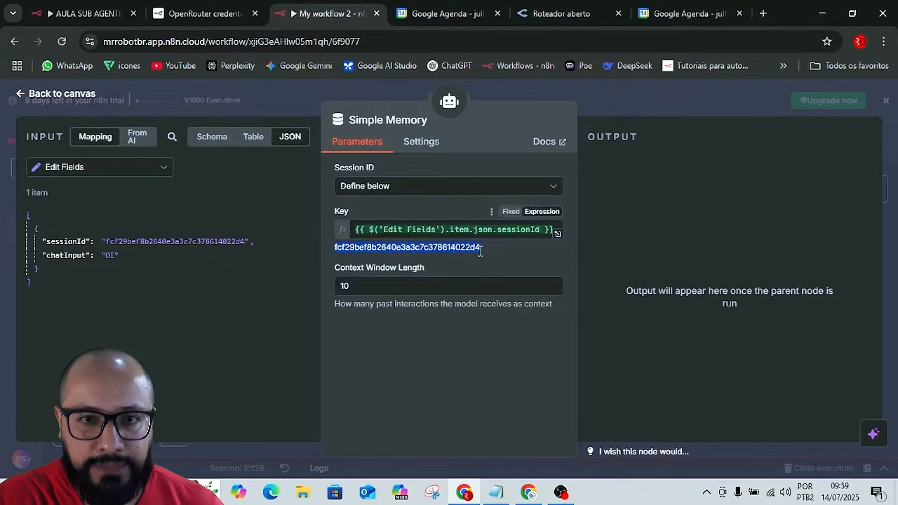
pyautogui.click(614, 105)
pyautogui.click(614, 103)
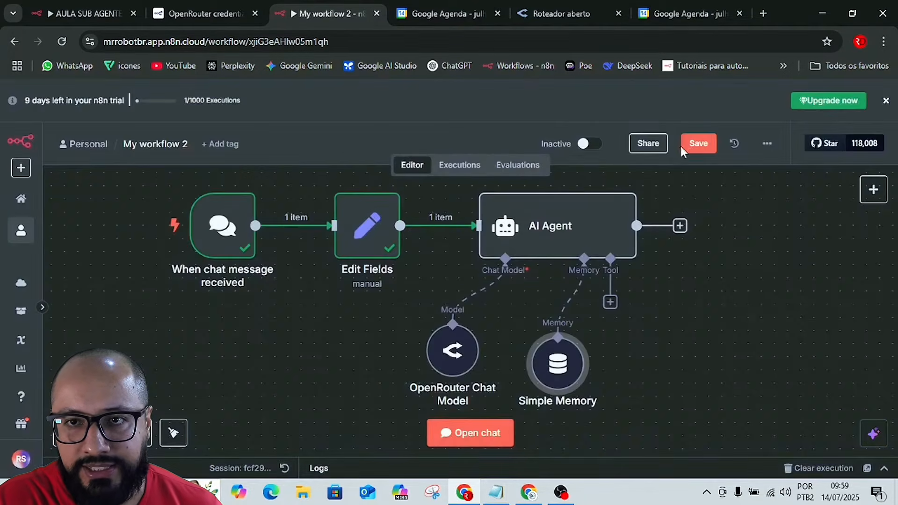
pyautogui.click(684, 144)
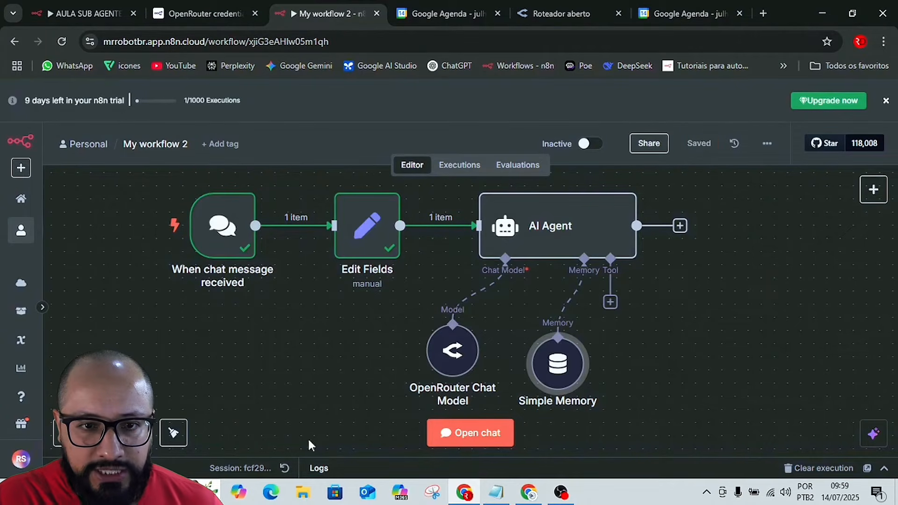
# Move the OpenRouter Chat Model and Simple Memory nodes further left below the AI Agent to free space for a tool.
pyautogui.moveTo(251, 461); pyautogui.dragTo(288, 373)
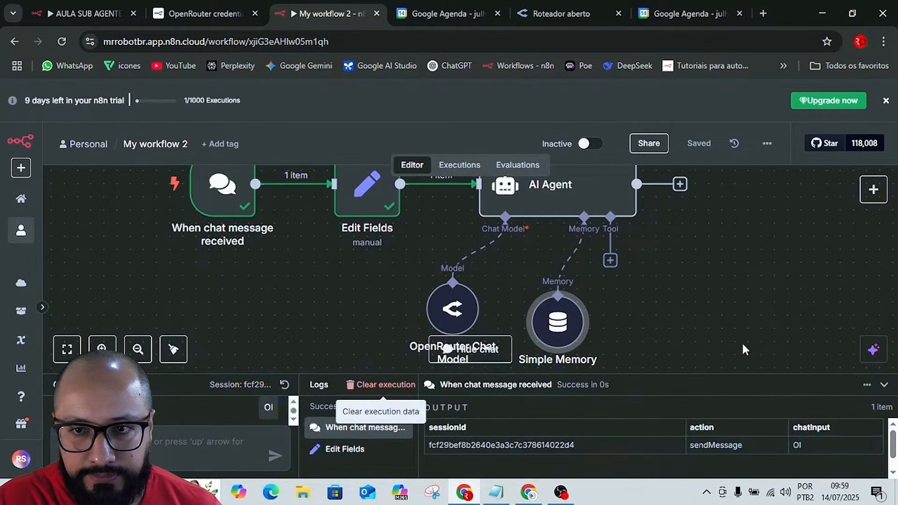
pyautogui.click(884, 384)
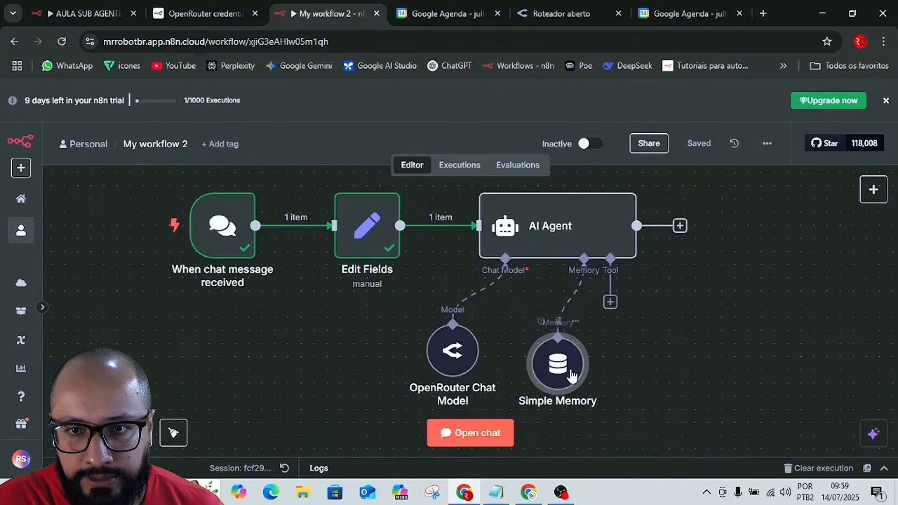
pyautogui.moveTo(468, 346); pyautogui.dragTo(363, 358)
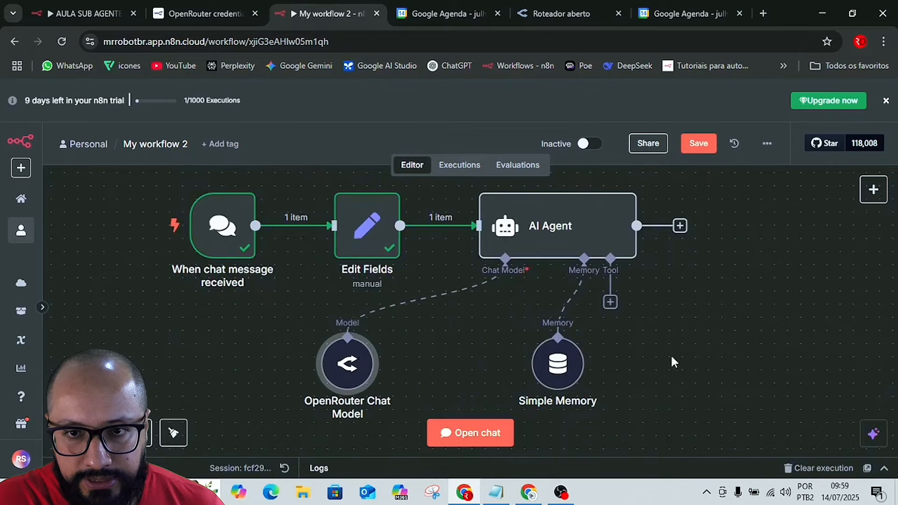
pyautogui.moveTo(552, 367); pyautogui.dragTo(487, 368)
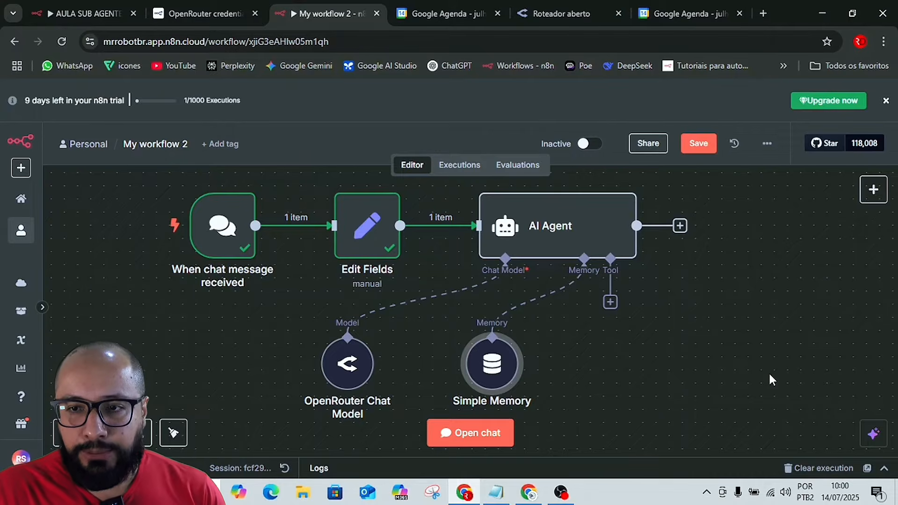
# Attach a Call n8n Workflow Tool to the AI Agent and rename it AGENDA.
pyautogui.click(611, 306)
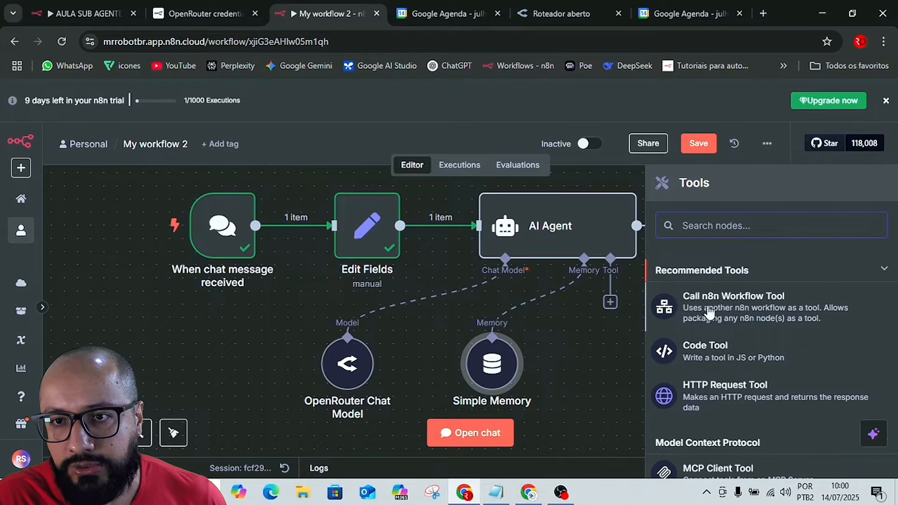
pyautogui.click(744, 313)
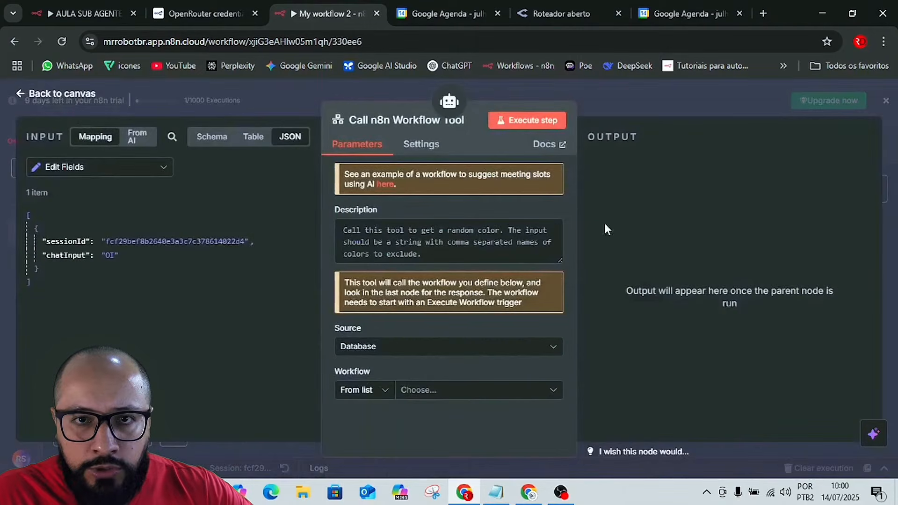
pyautogui.click(399, 121)
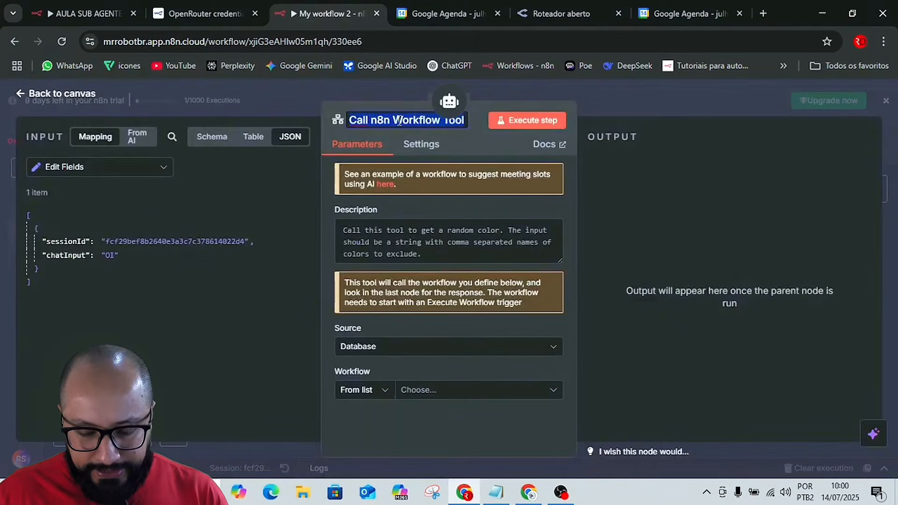
pyautogui.write('AHE')
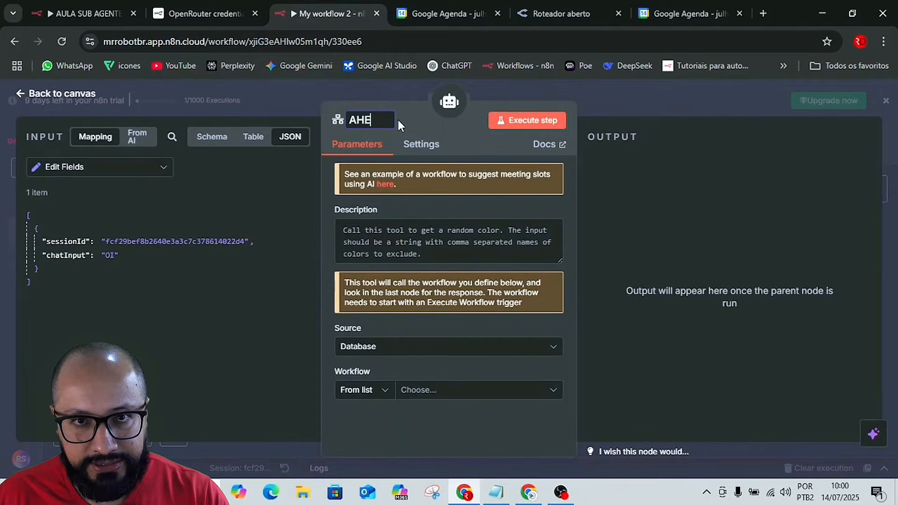
pyautogui.press('BackSpace')
pyautogui.press('BackSpace')
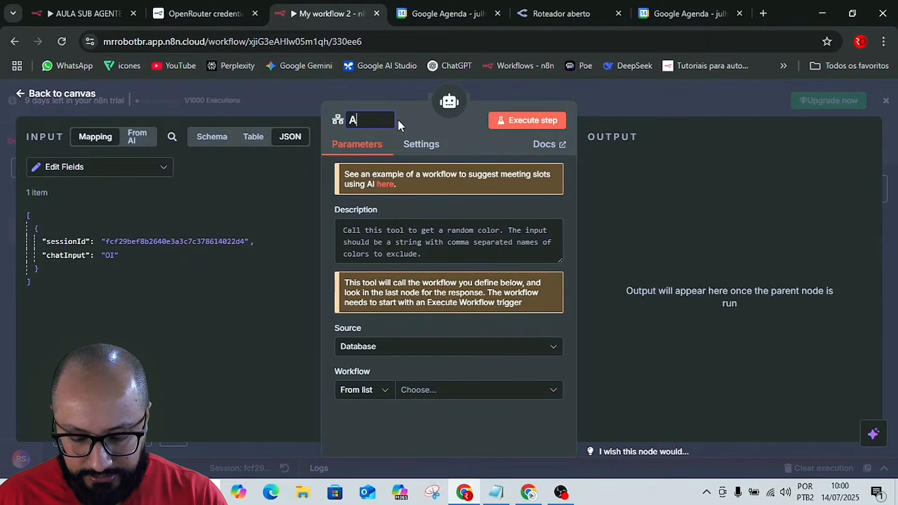
pyautogui.write('GE')
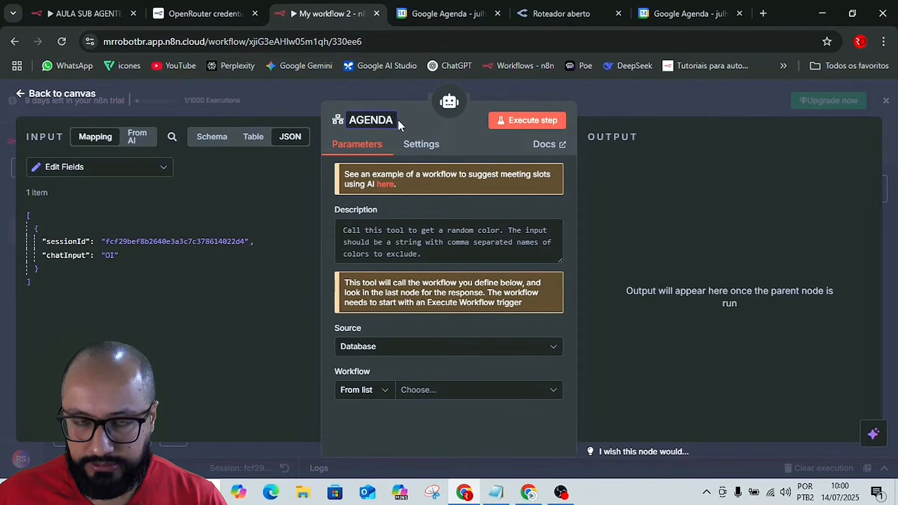
pyautogui.write('NDA')
pyautogui.press('Return')
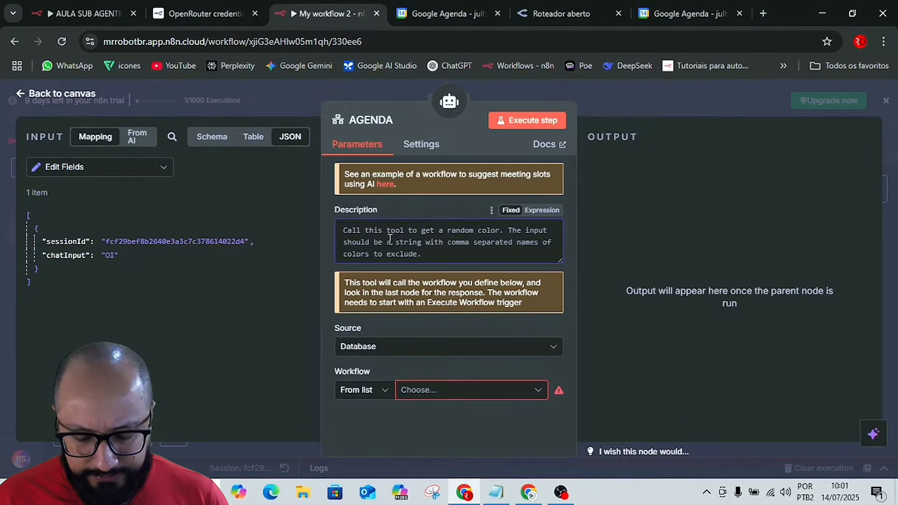
# Set the AGENDA tool's description to "Chame essa Tool para qualquer operação relacionada ao Google Calendar, exemplos: Criar, deletar, atualizar eventos ou agendamentos e etc...".
pyautogui.hotkey('ctrl', 'a')
pyautogui.write('Cha')
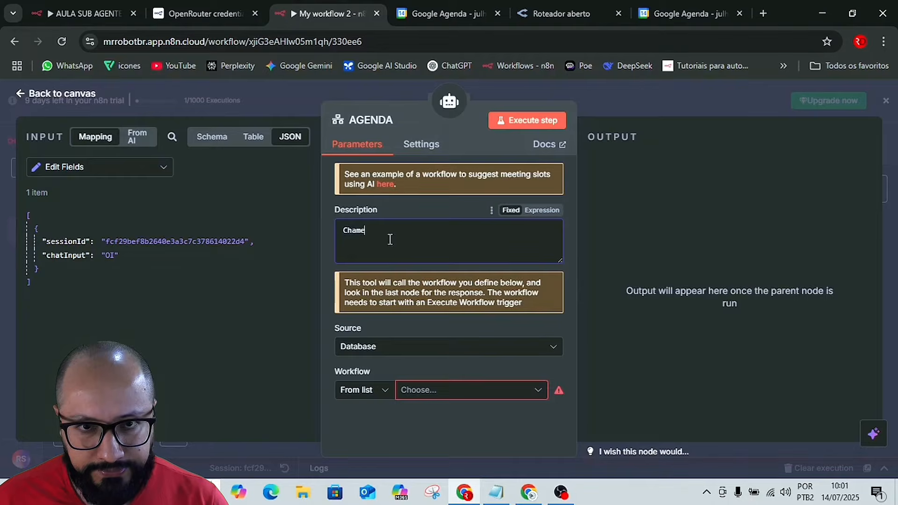
pyautogui.write('me essa ')
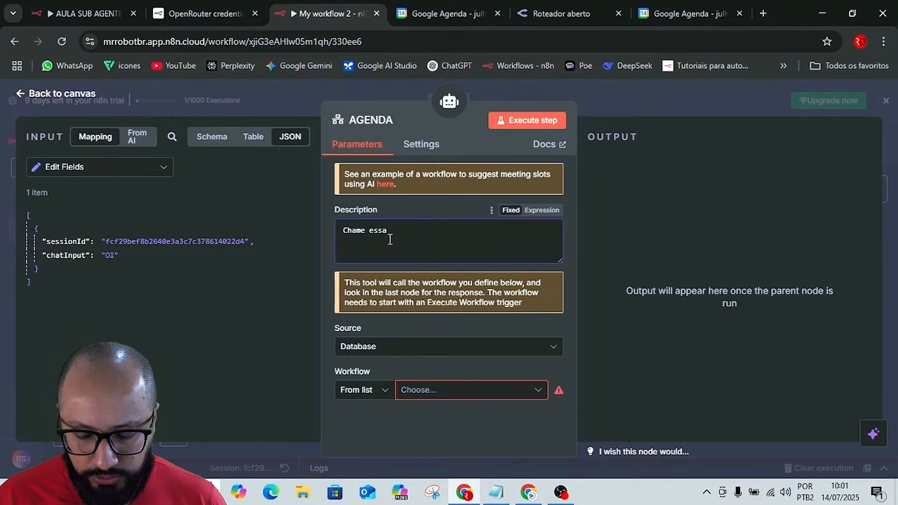
pyautogui.write('Too')
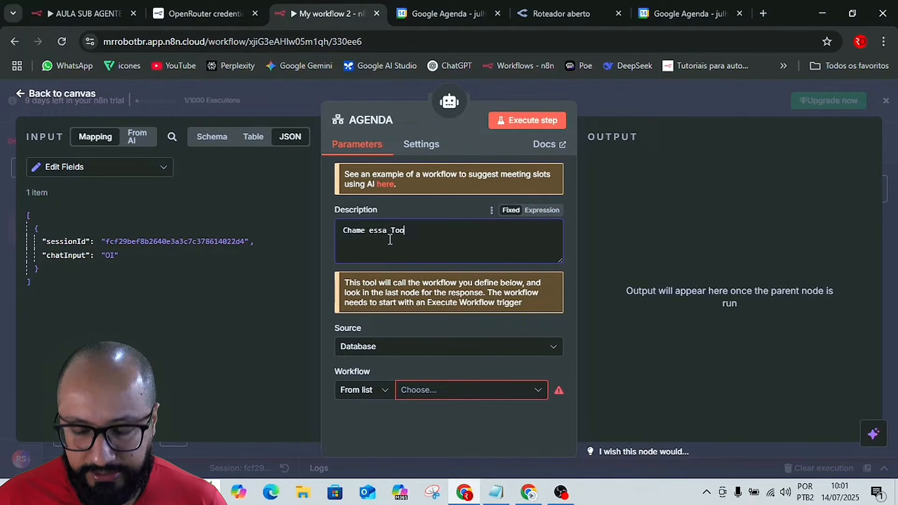
pyautogui.write('l pa')
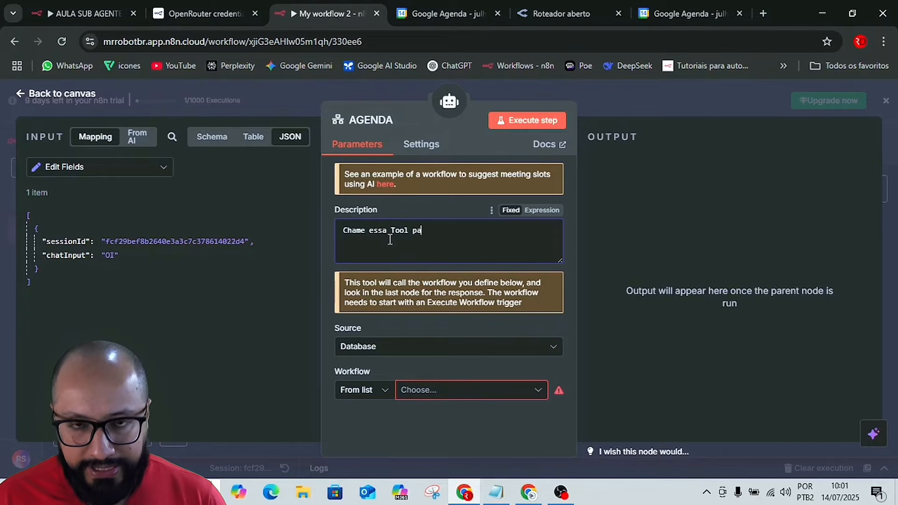
pyautogui.write('ra qua')
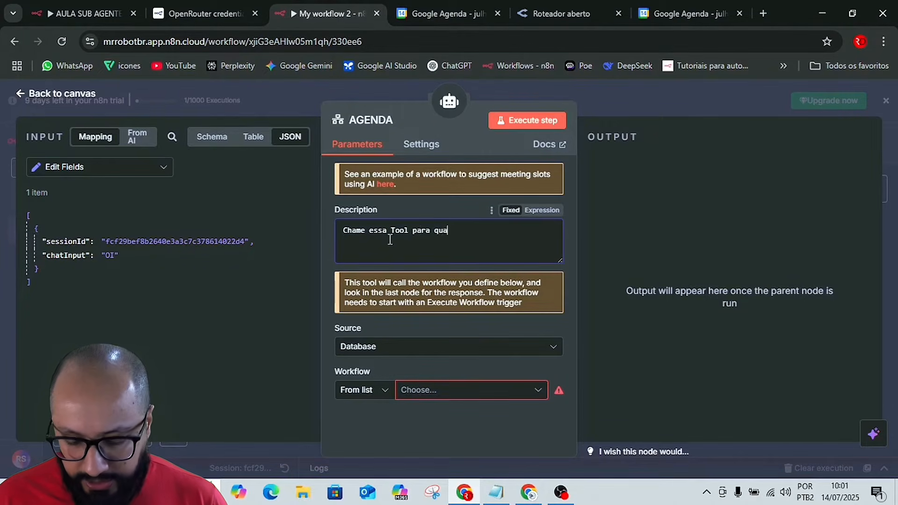
pyautogui.write('lquer')
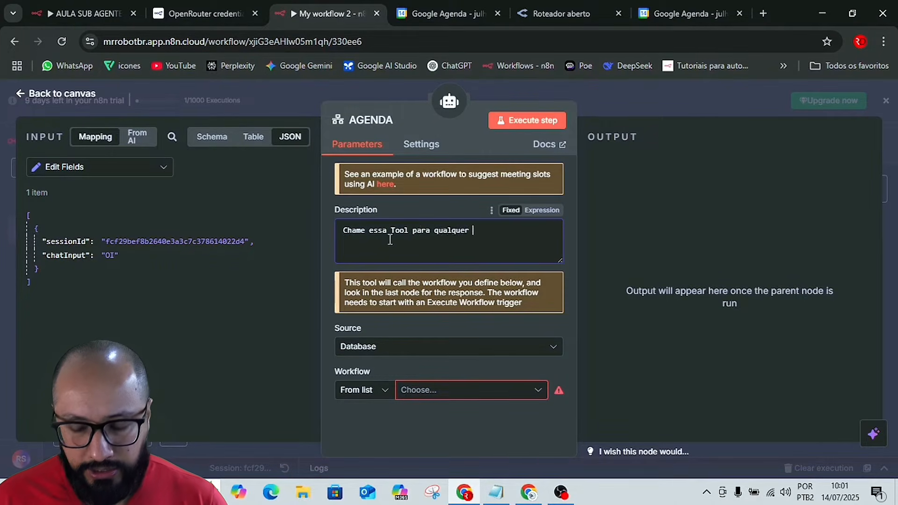
pyautogui.write(' opera')
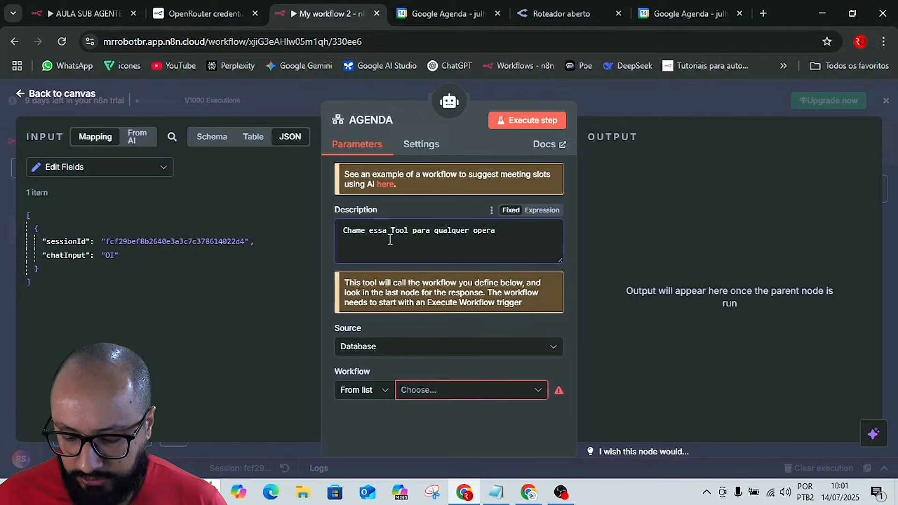
pyautogui.write('ção rela')
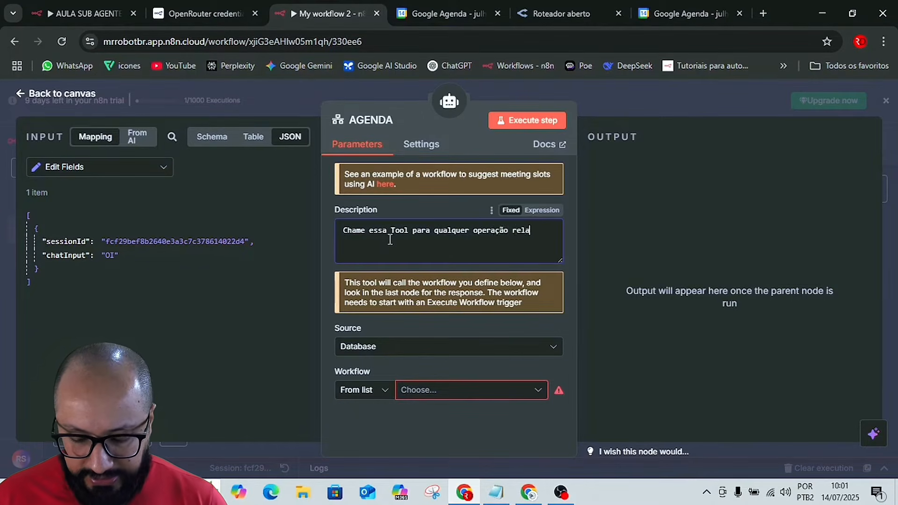
pyautogui.write('cionada e')
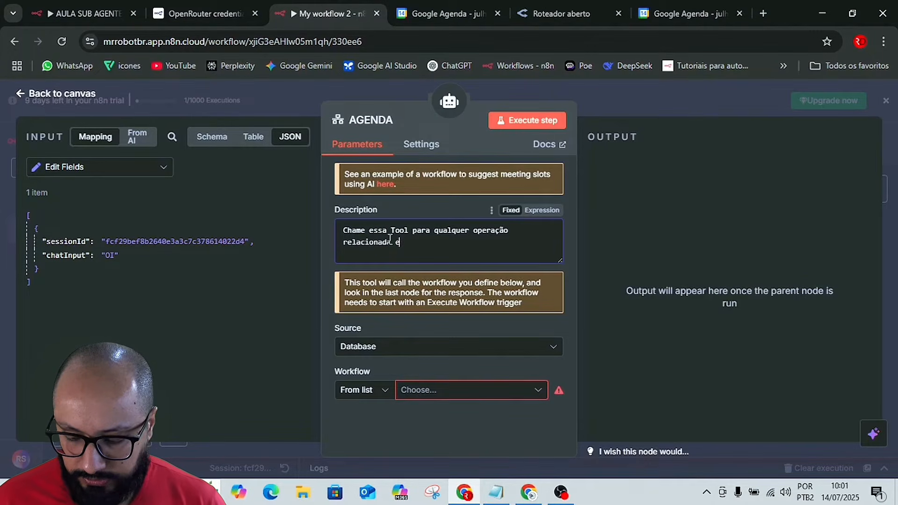
pyautogui.write('o ')
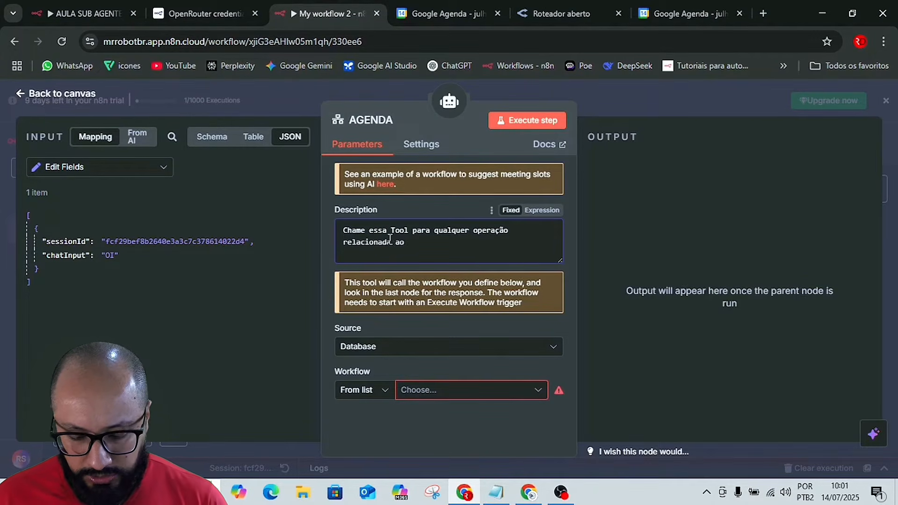
pyautogui.write('Goog')
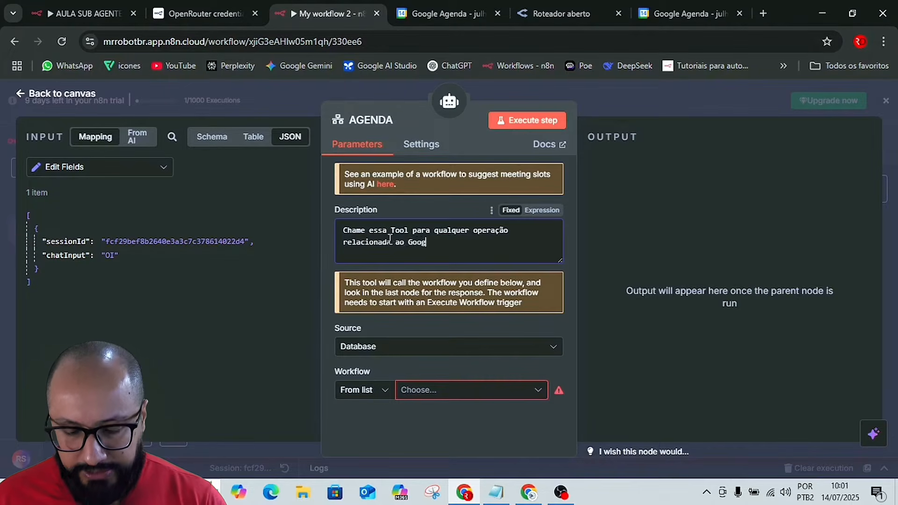
pyautogui.write('le Cale')
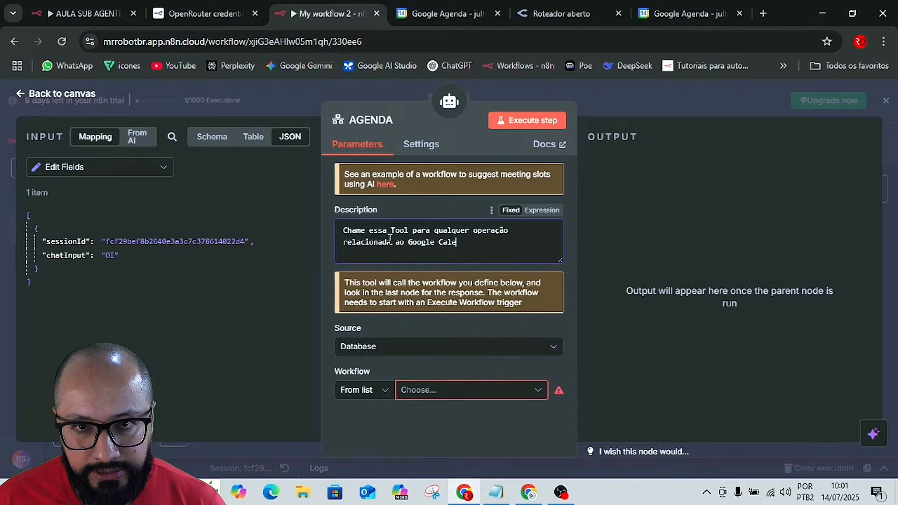
pyautogui.write('ndar, e')
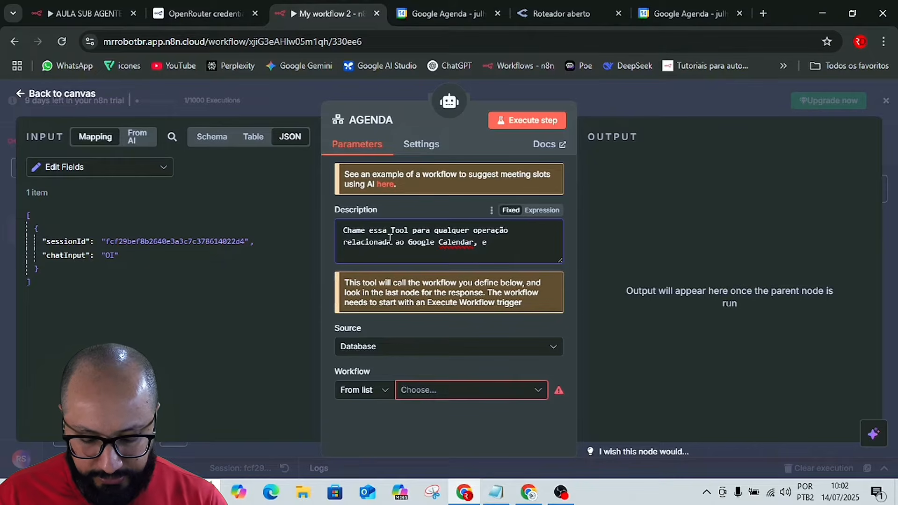
pyautogui.write('xempl')
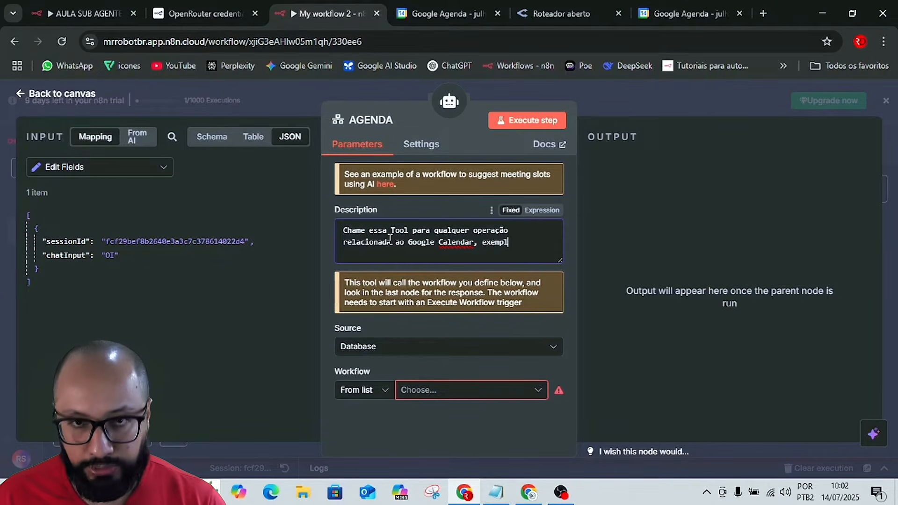
pyautogui.write('os: ')
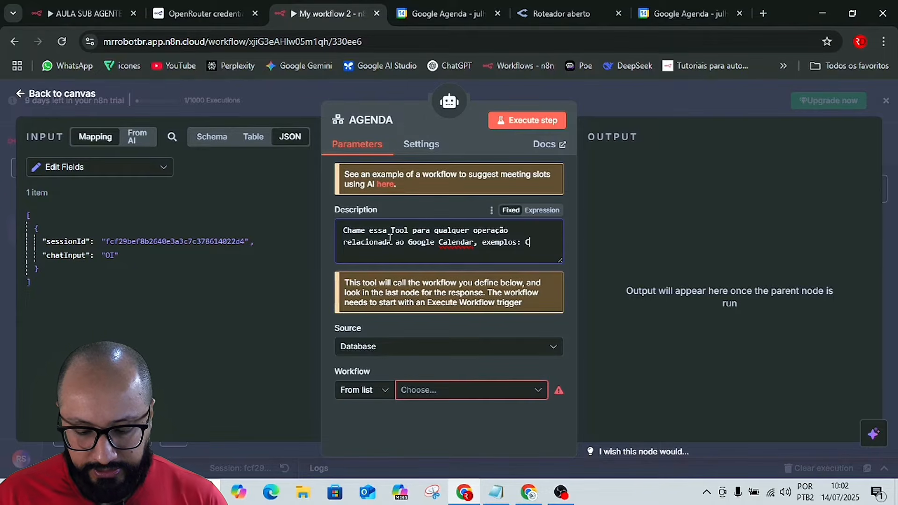
pyautogui.write('Cria')
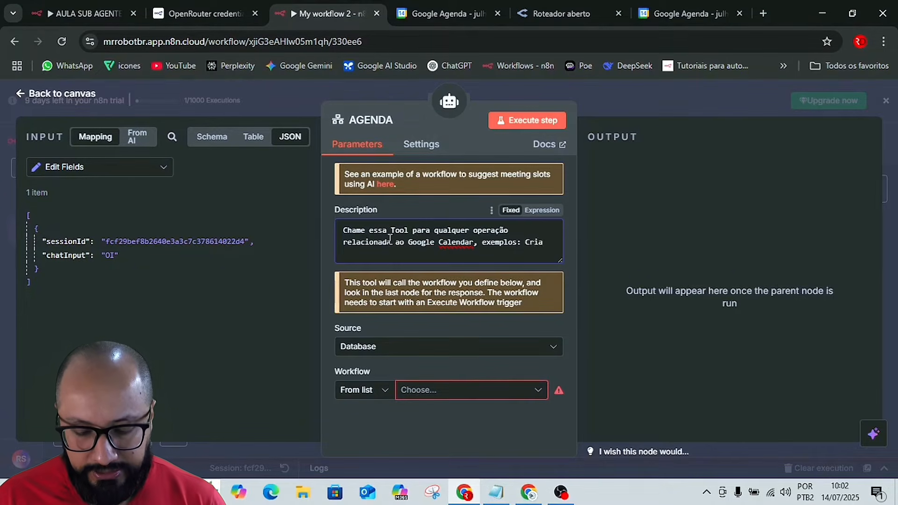
pyautogui.write('r')
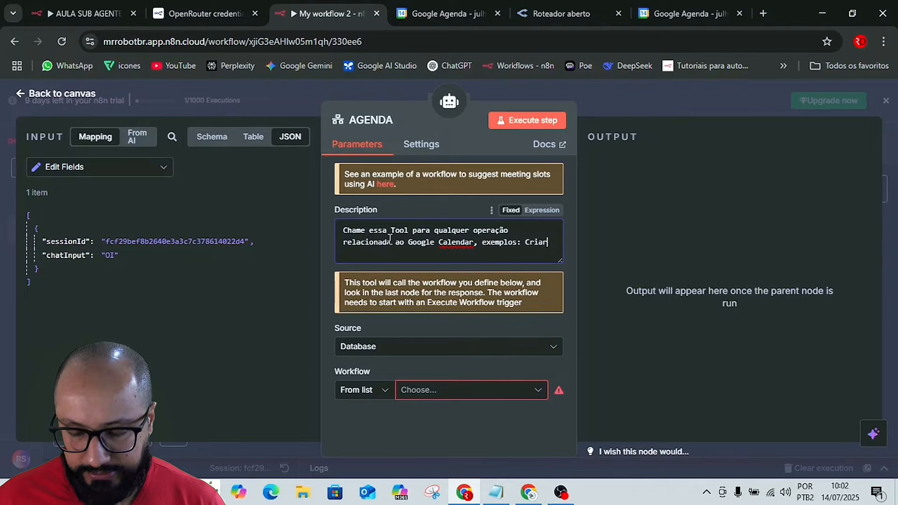
pyautogui.write(', dele')
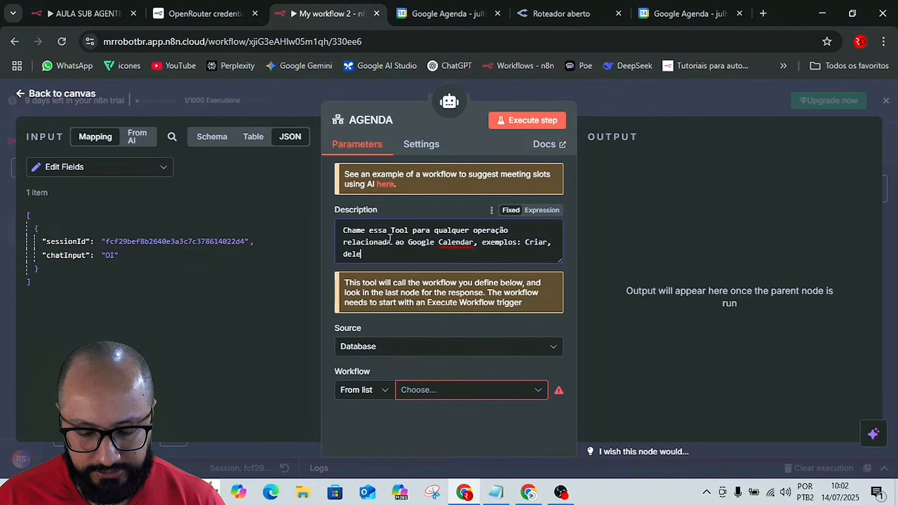
pyautogui.write('tar')
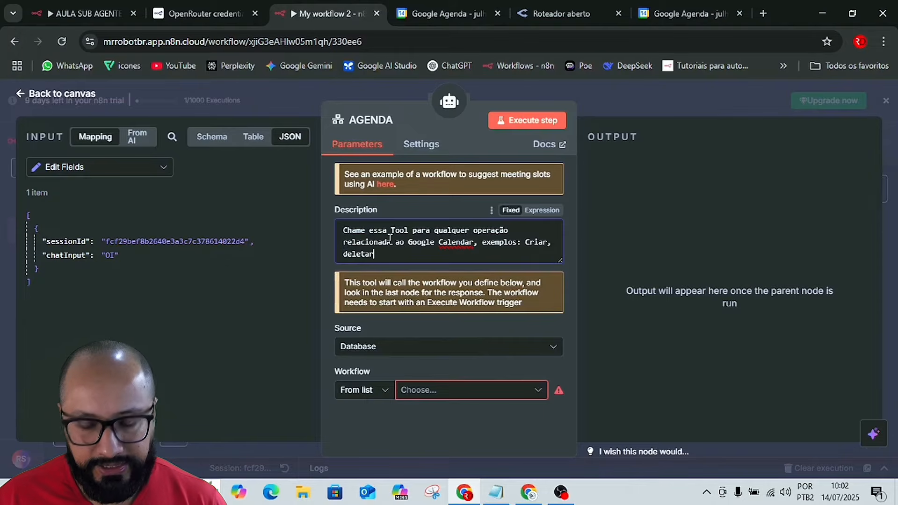
pyautogui.write(', atu')
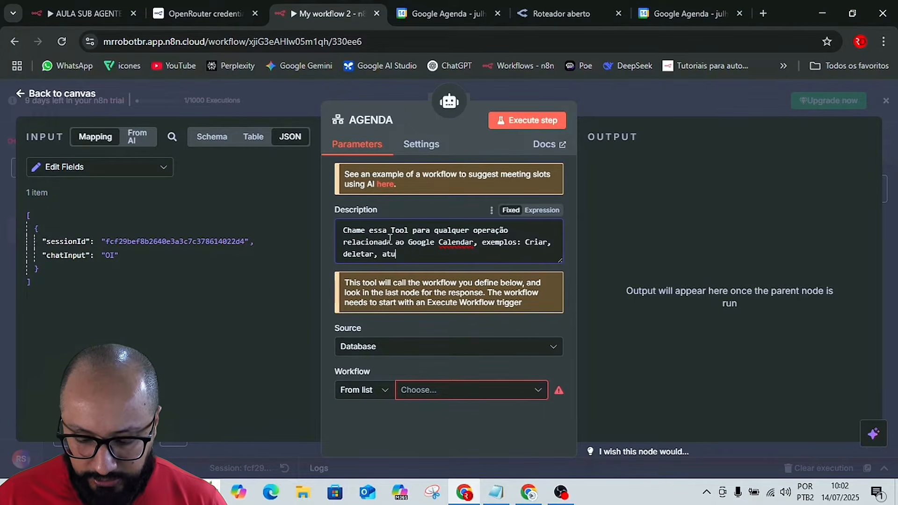
pyautogui.write('al')
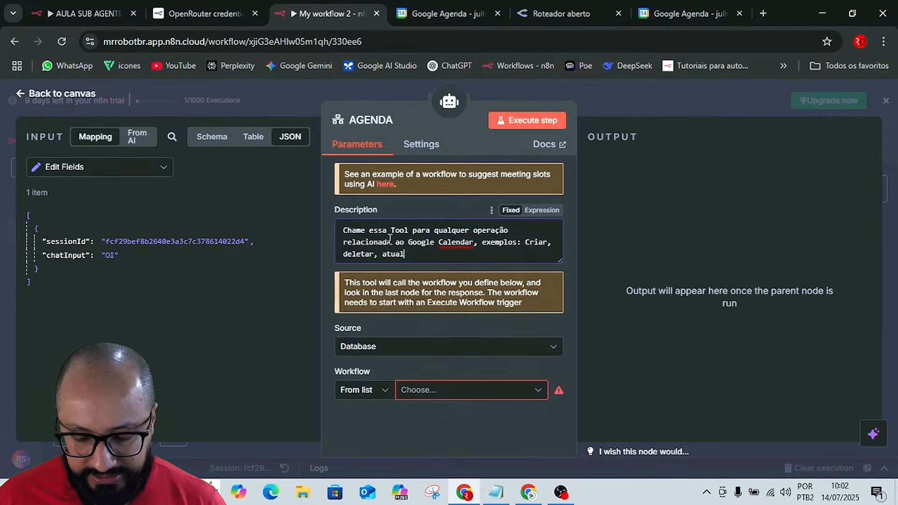
pyautogui.write('izar ')
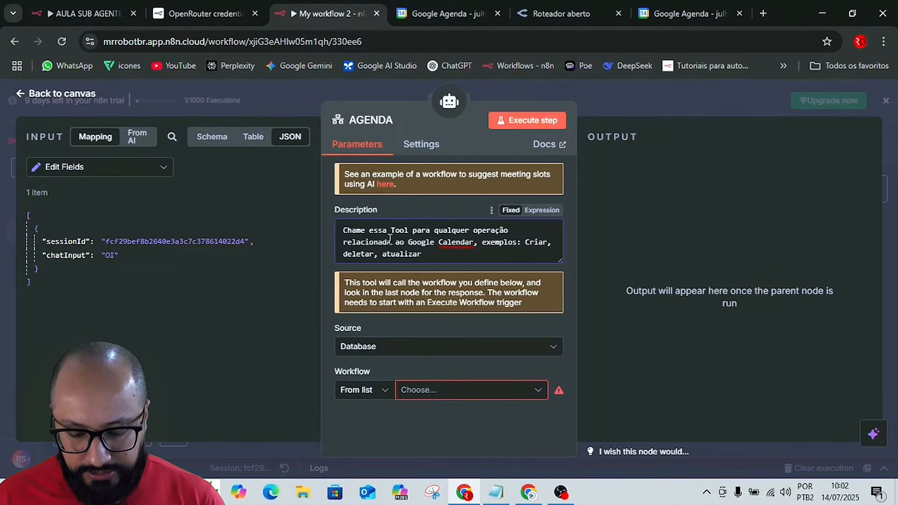
pyautogui.write('eve')
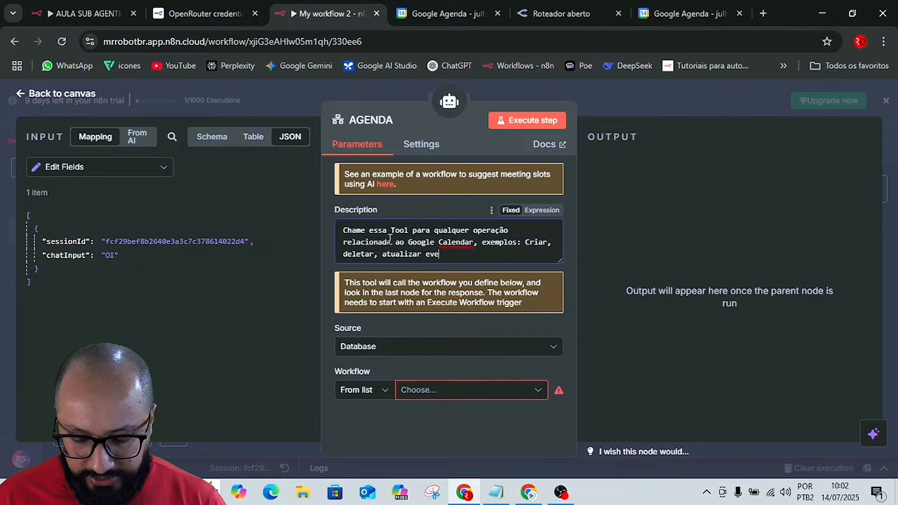
pyautogui.write('ntos ou')
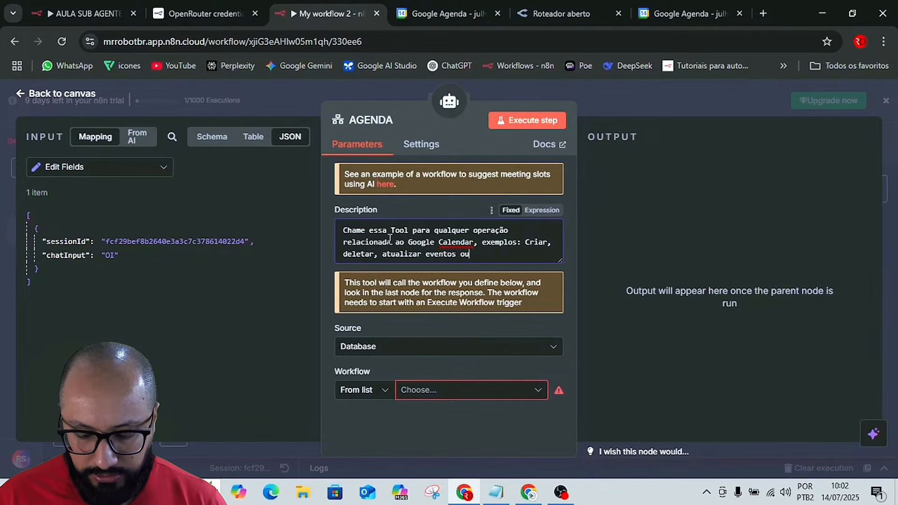
pyautogui.write(' agendaem')
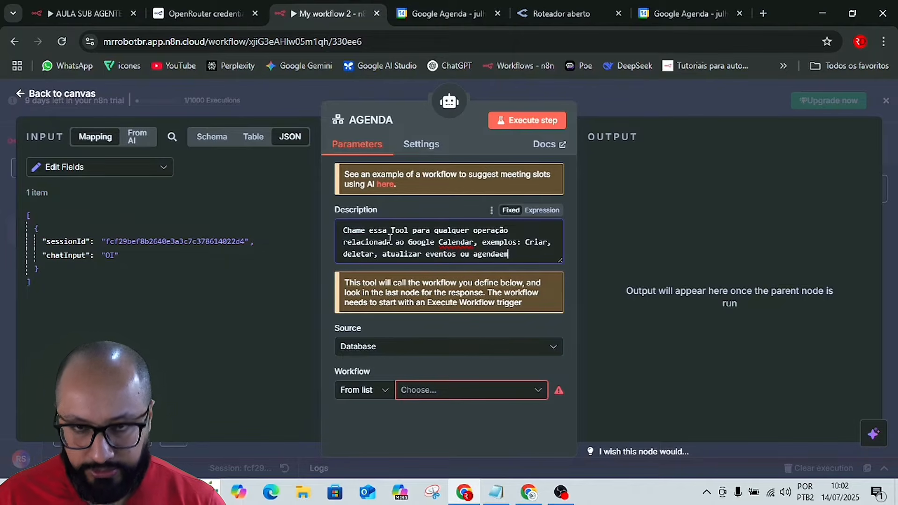
pyautogui.press('BackSpace')
pyautogui.press('BackSpace')
pyautogui.write('mentos')
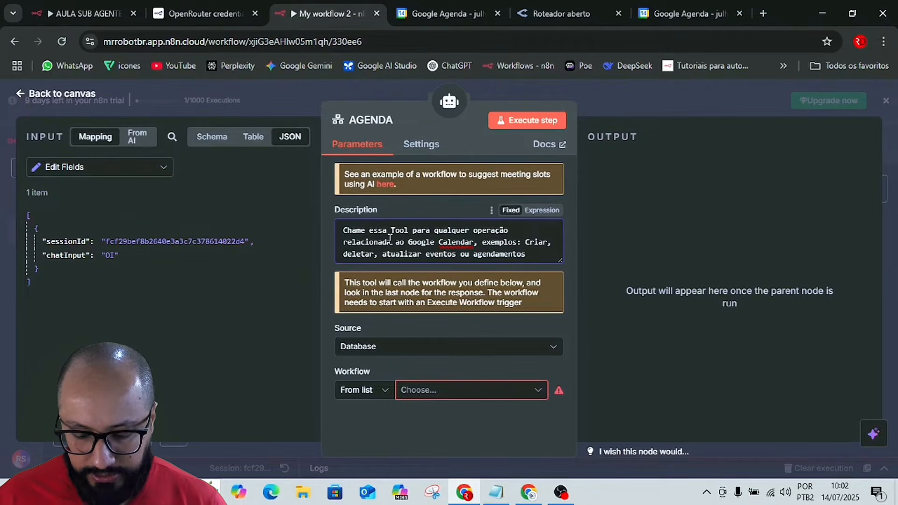
pyautogui.write(' e et')
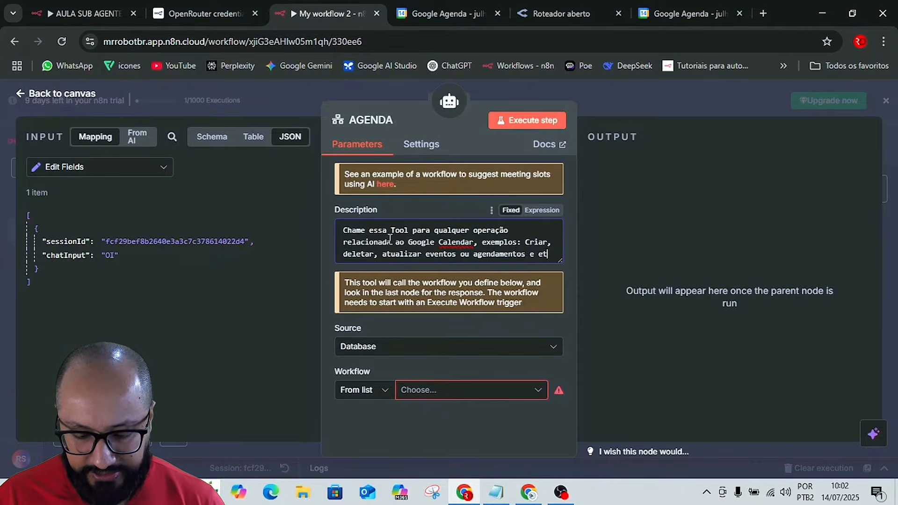
pyautogui.write('c...')
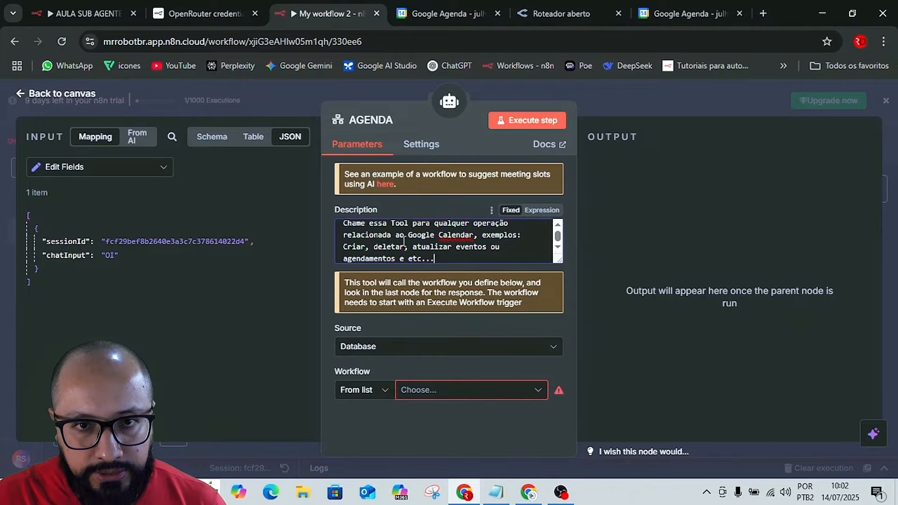
pyautogui.click(541, 210)
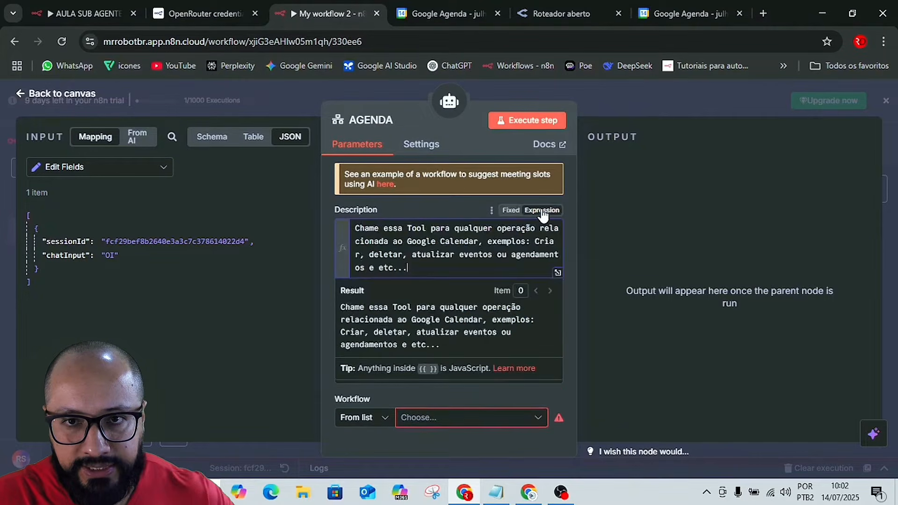
pyautogui.click(557, 273)
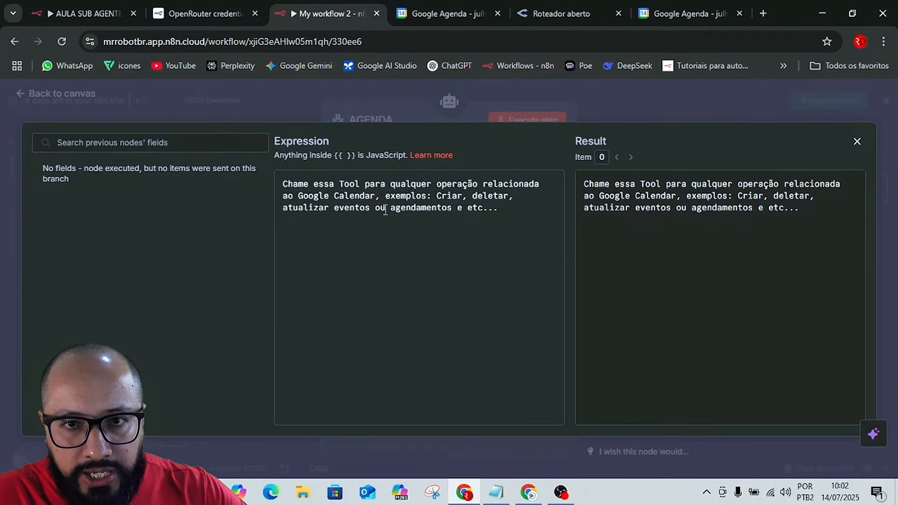
pyautogui.click(587, 104)
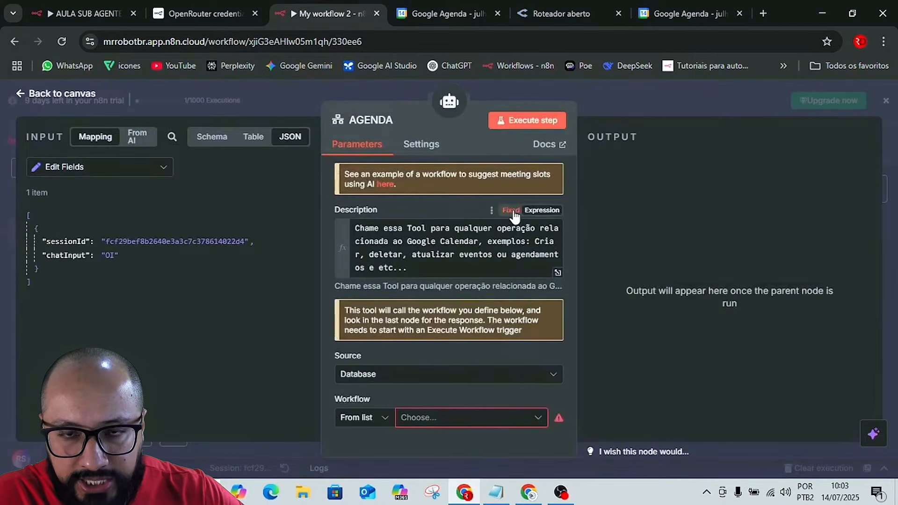
pyautogui.click(513, 211)
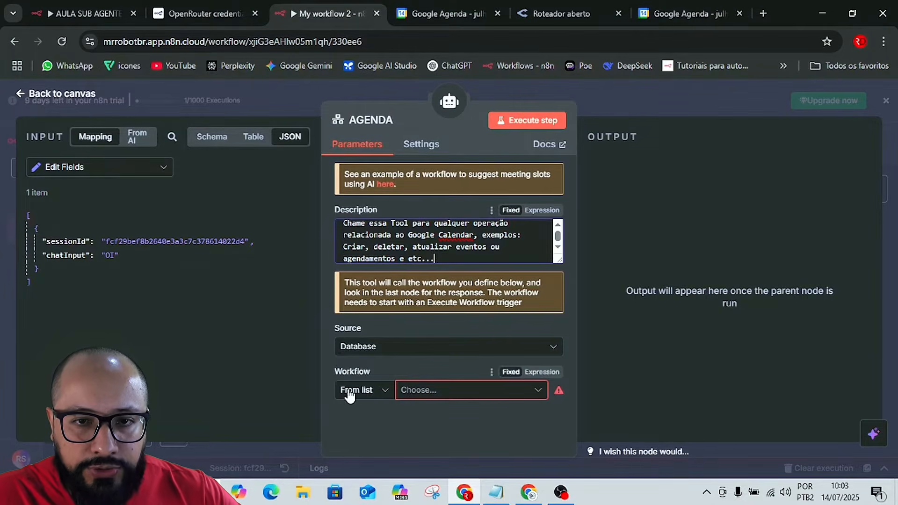
# Set the AGENDA tool to call the AULA SUB AGENTE AGENDA workflow from the database list.
pyautogui.moveTo(335, 371); pyautogui.dragTo(355, 372)
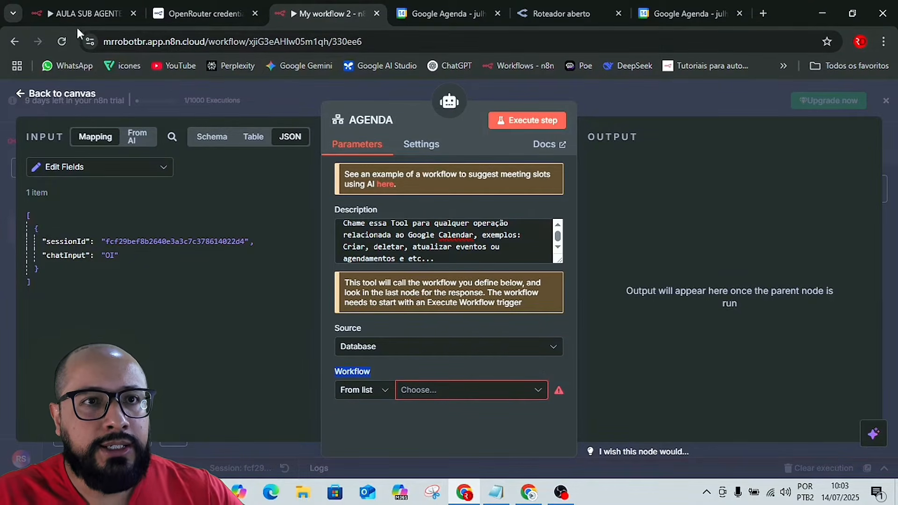
pyautogui.click(75, 13)
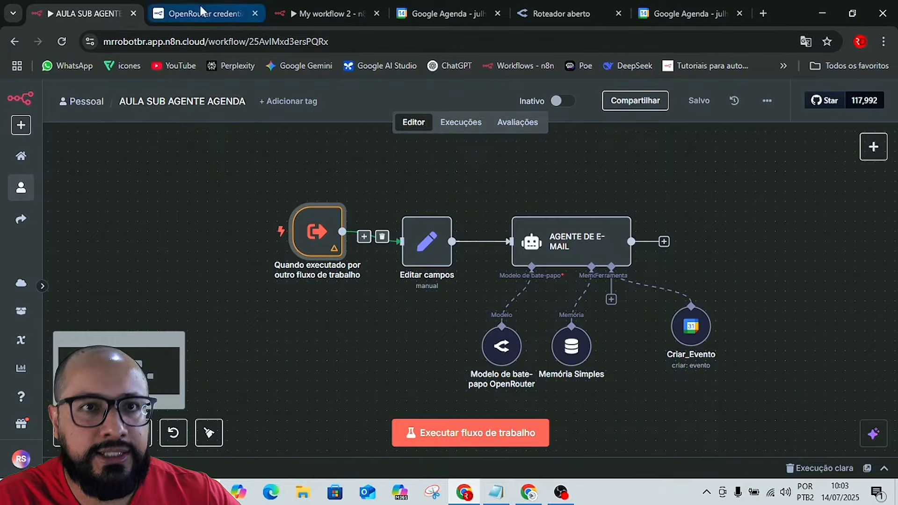
pyautogui.click(328, 13)
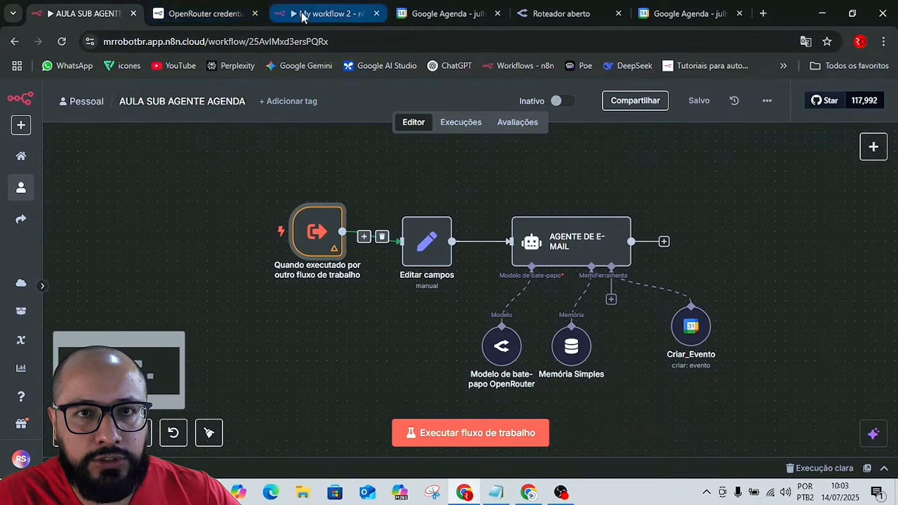
pyautogui.click(420, 395)
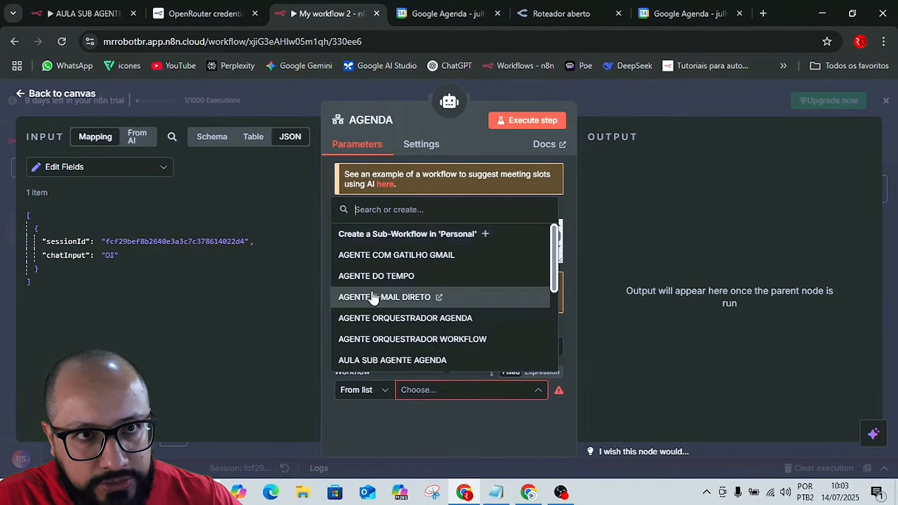
pyautogui.scroll(-3, 409, 301)
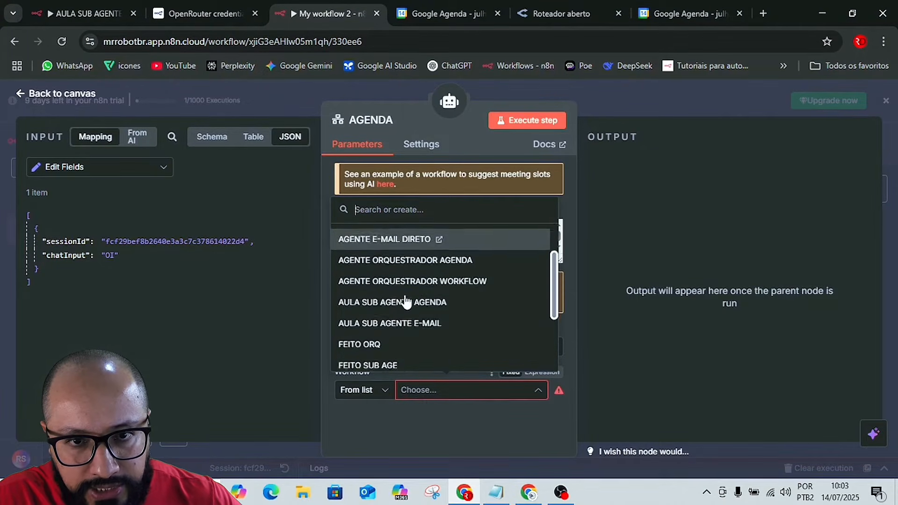
pyautogui.scroll(3, 406, 302)
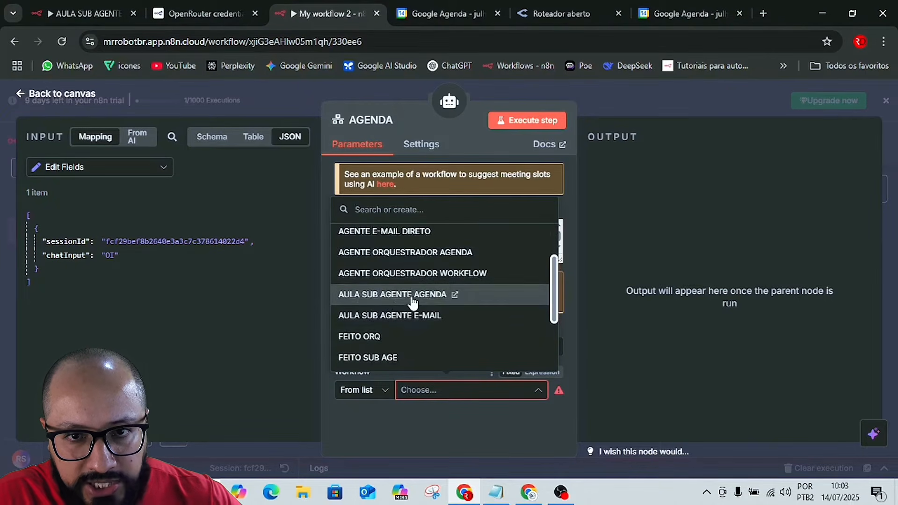
pyautogui.click(382, 295)
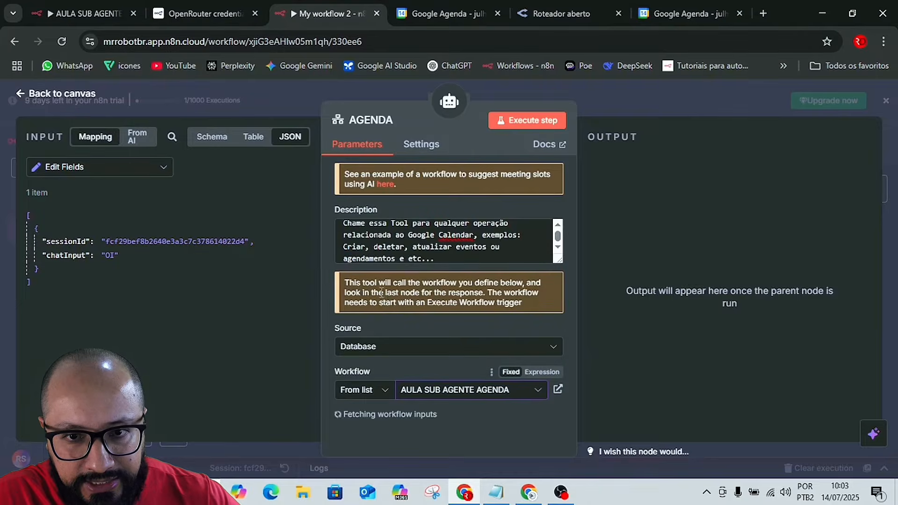
# Compare the AGENDA tool's workflow inputs with the fields defined in the AULA SUB AGENTE AGENDA trigger, and check which nodes supply input data.
pyautogui.scroll(-4, 378, 421)
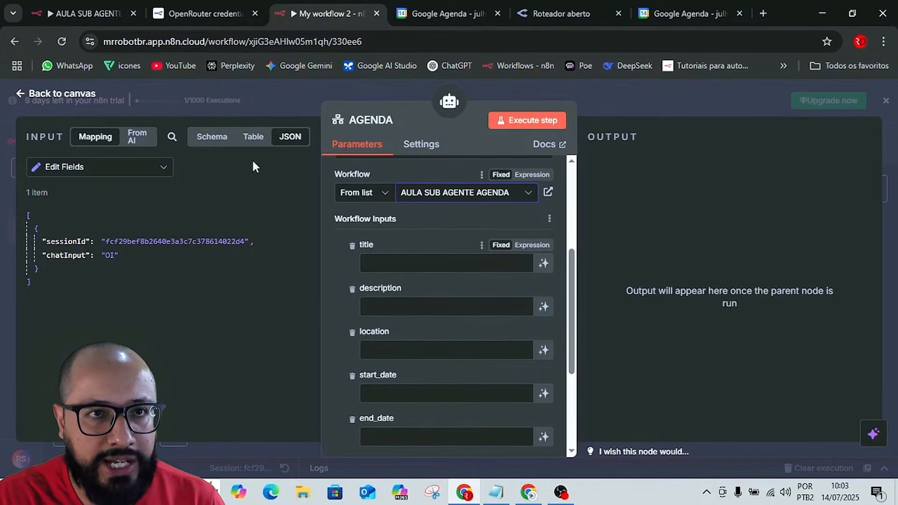
pyautogui.click(78, 10)
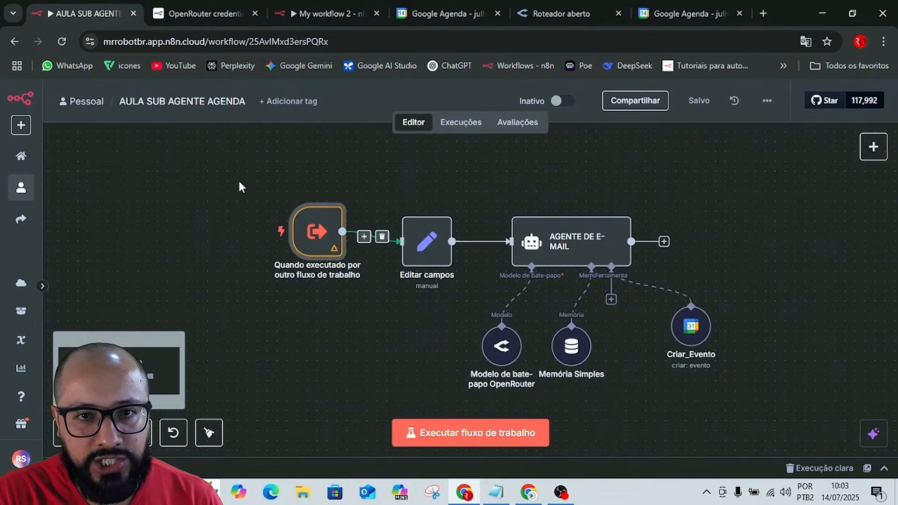
pyautogui.doubleClick(304, 229)
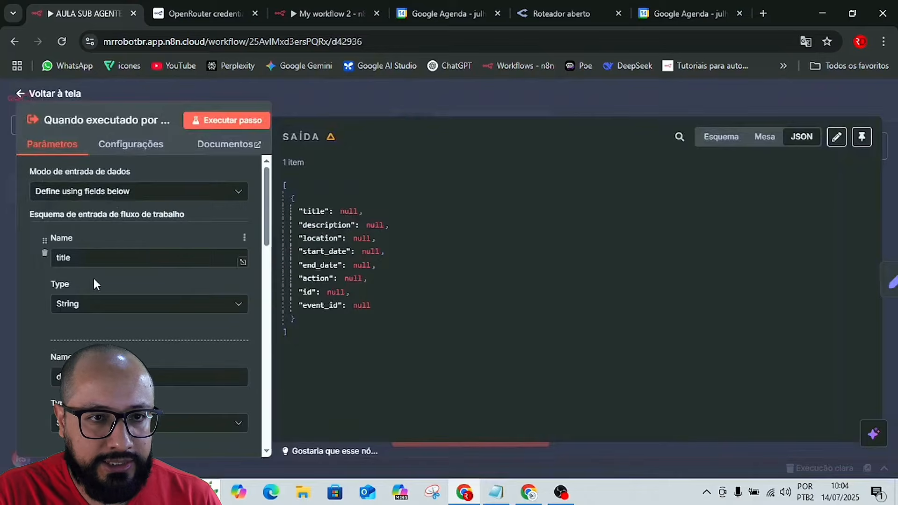
pyautogui.scroll(-3, 94, 282)
pyautogui.scroll(-13, 95, 302)
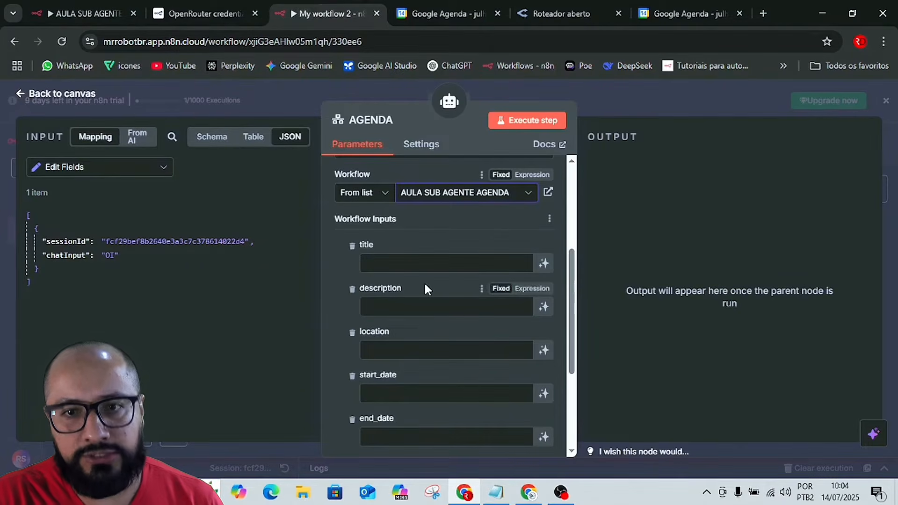
pyautogui.scroll(-4, 417, 299)
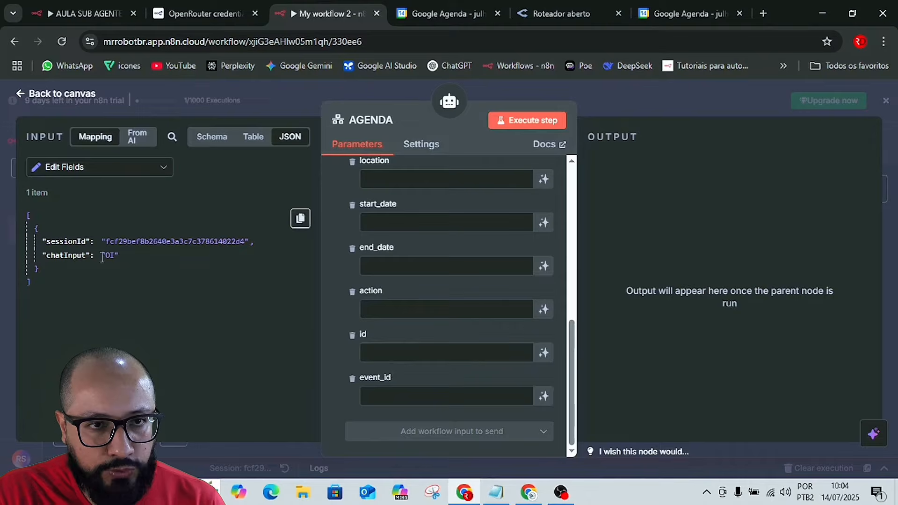
pyautogui.click(70, 169)
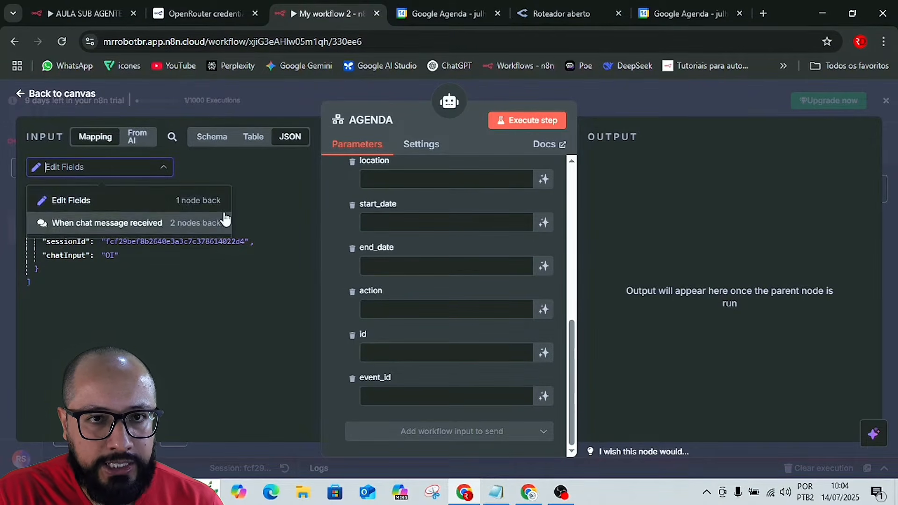
pyautogui.click(262, 211)
pyautogui.click(639, 104)
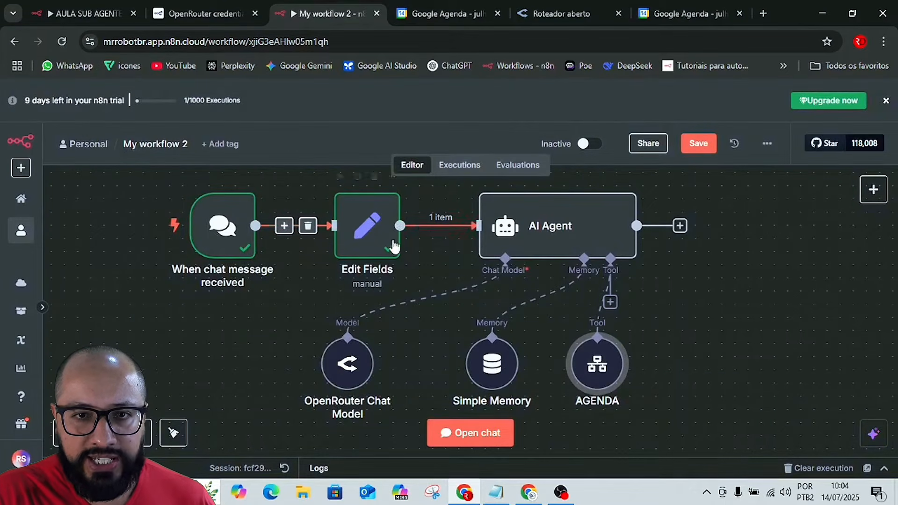
# Map sessionId from Edit Fields to the AGENDA tool's id workflow input.
pyautogui.doubleClick(600, 365)
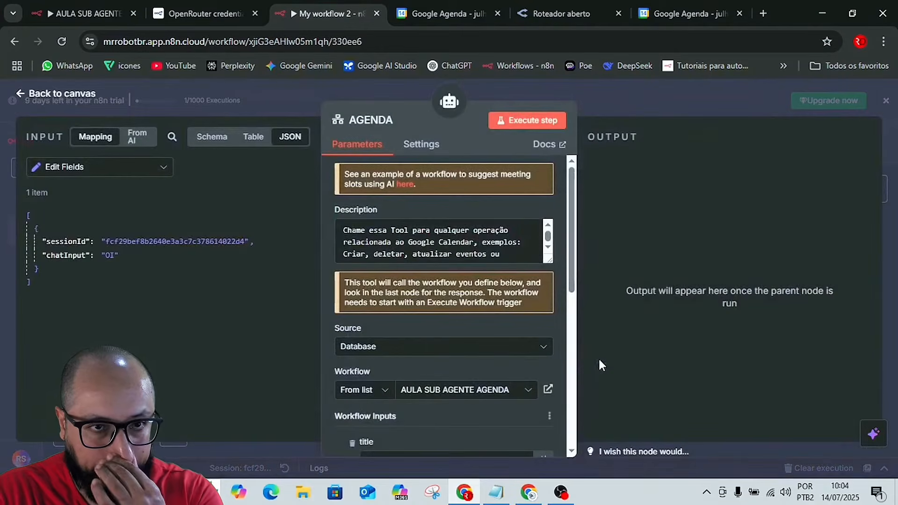
pyautogui.scroll(-10, 498, 356)
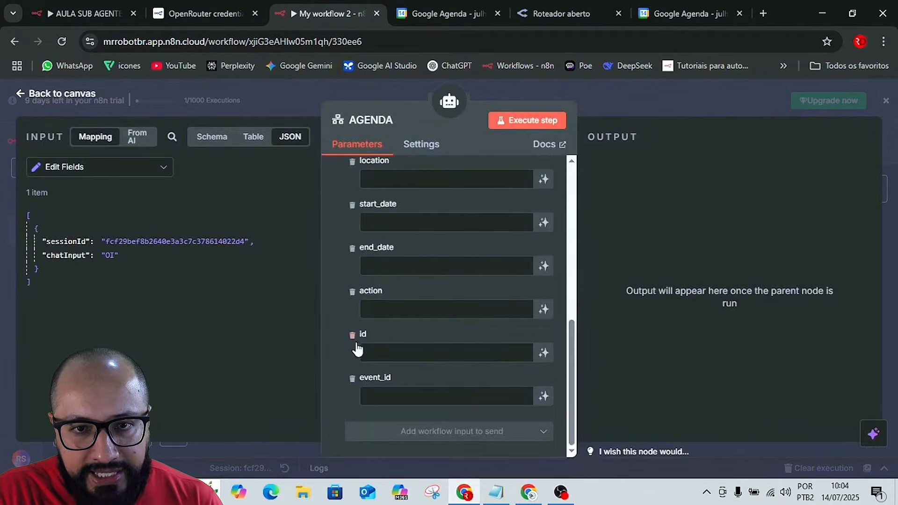
pyautogui.moveTo(57, 242); pyautogui.dragTo(352, 351)
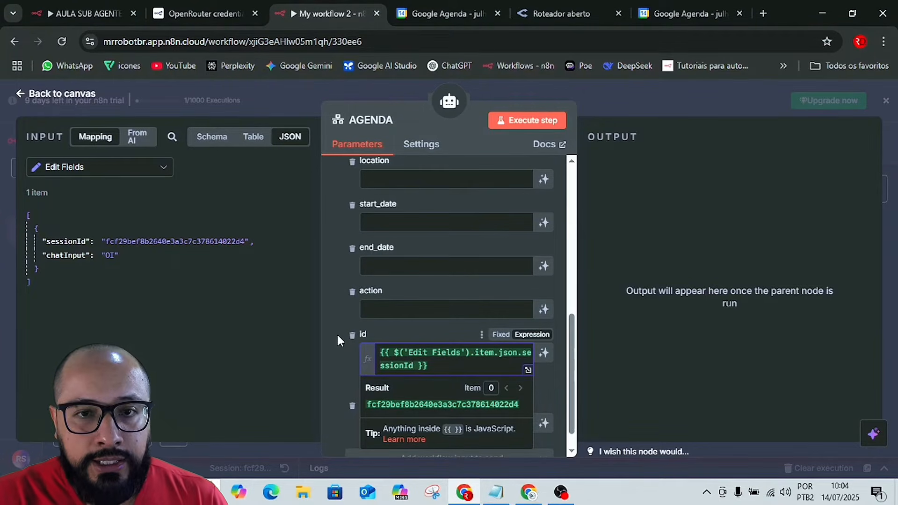
pyautogui.click(339, 335)
pyautogui.scroll(-1, 431, 412)
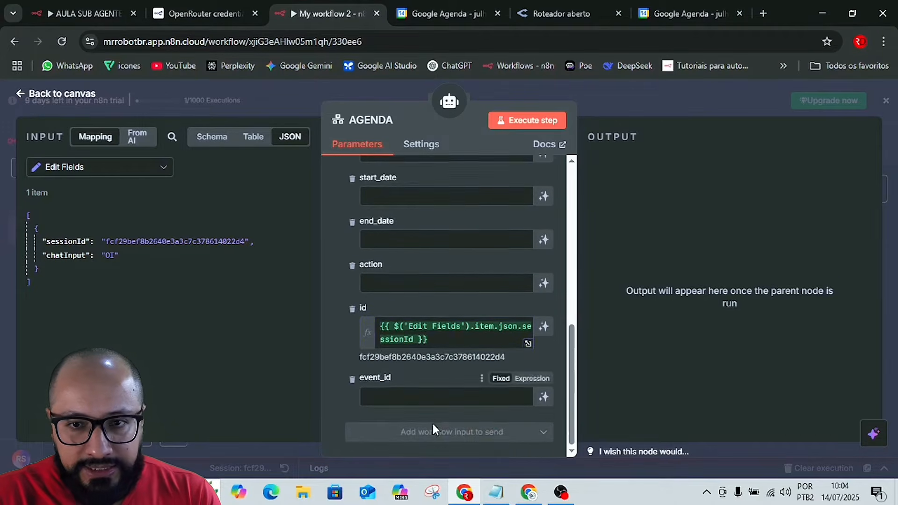
# Let the model define the AGENDA tool's event_id, action, end_date and start_date inputs.
pyautogui.click(545, 398)
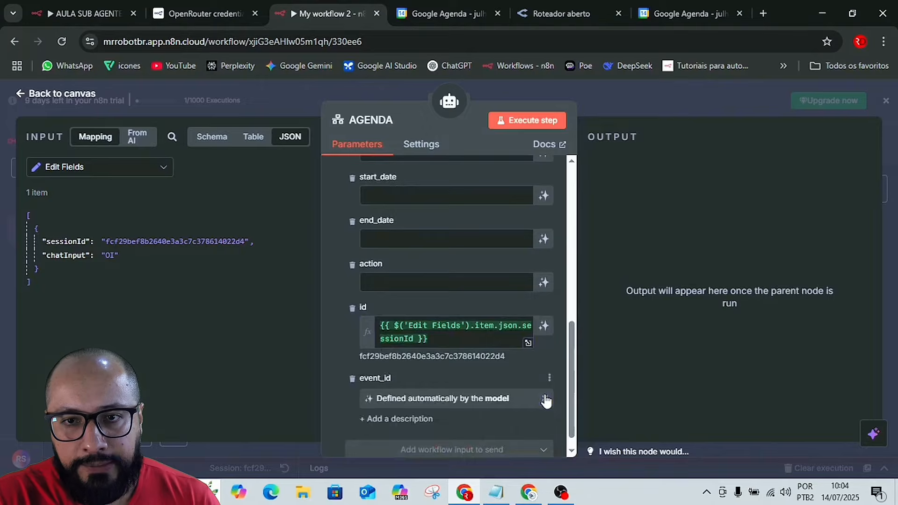
pyautogui.scroll(2, 546, 379)
pyautogui.click(544, 348)
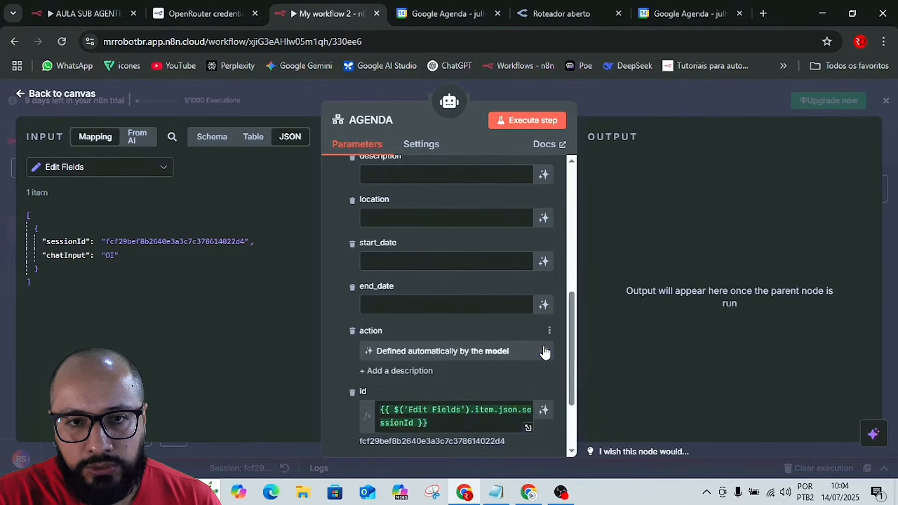
pyautogui.click(544, 304)
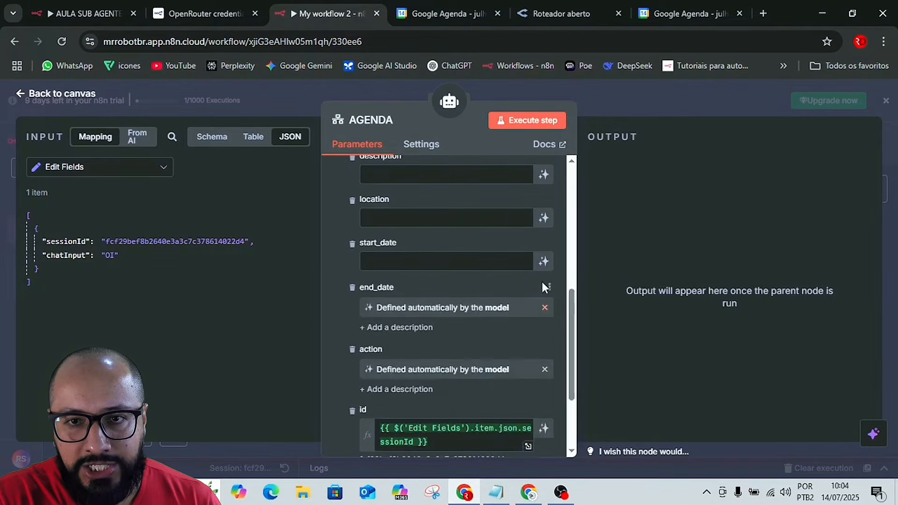
pyautogui.click(544, 256)
# Let the model define the AGENDA tool's title, description and location inputs, and save the workflow.
pyautogui.scroll(4, 542, 302)
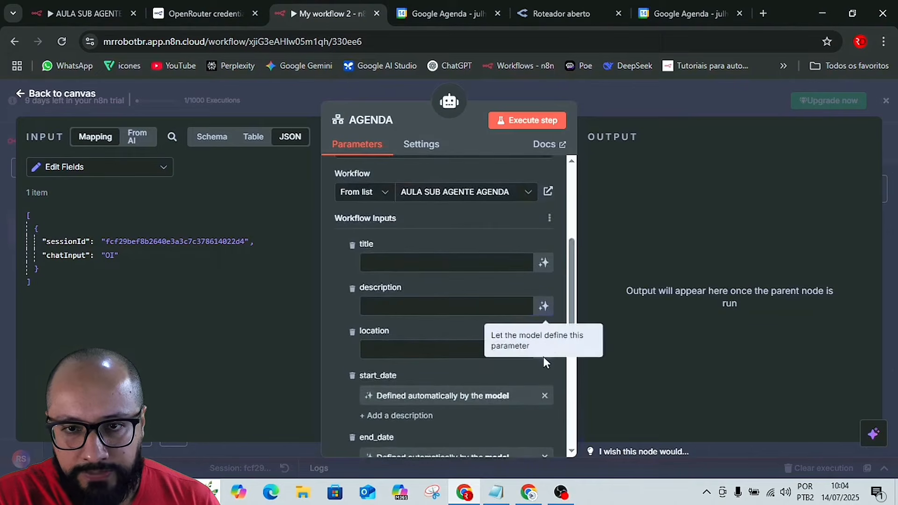
pyautogui.click(544, 264)
pyautogui.click(543, 326)
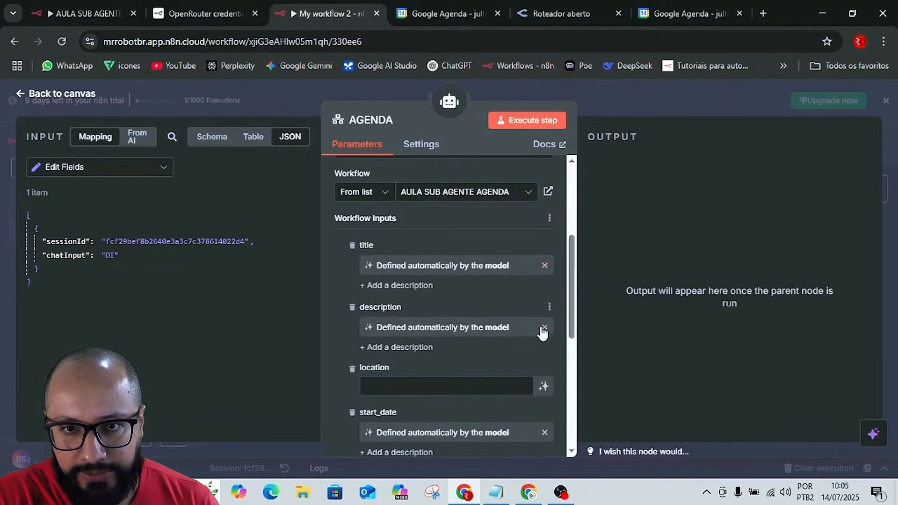
pyautogui.click(544, 387)
pyautogui.scroll(-6, 397, 419)
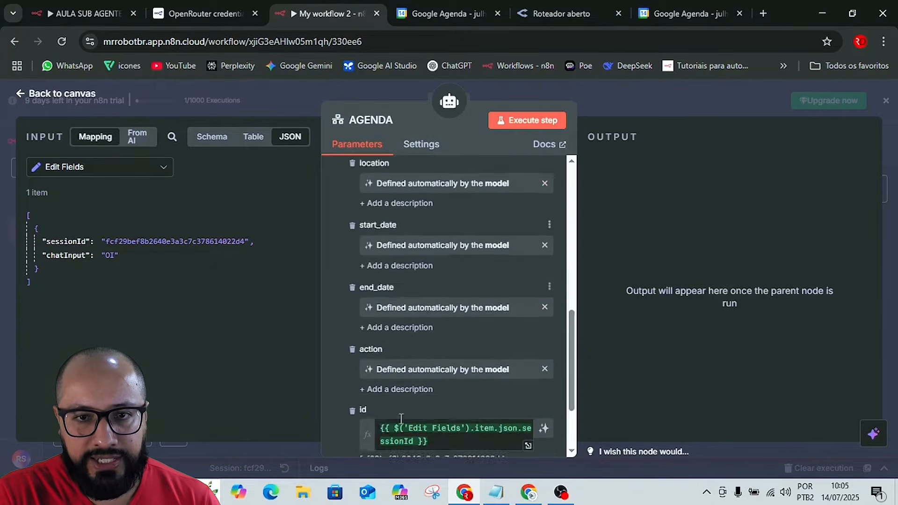
pyautogui.scroll(3, 396, 418)
pyautogui.scroll(8, 397, 419)
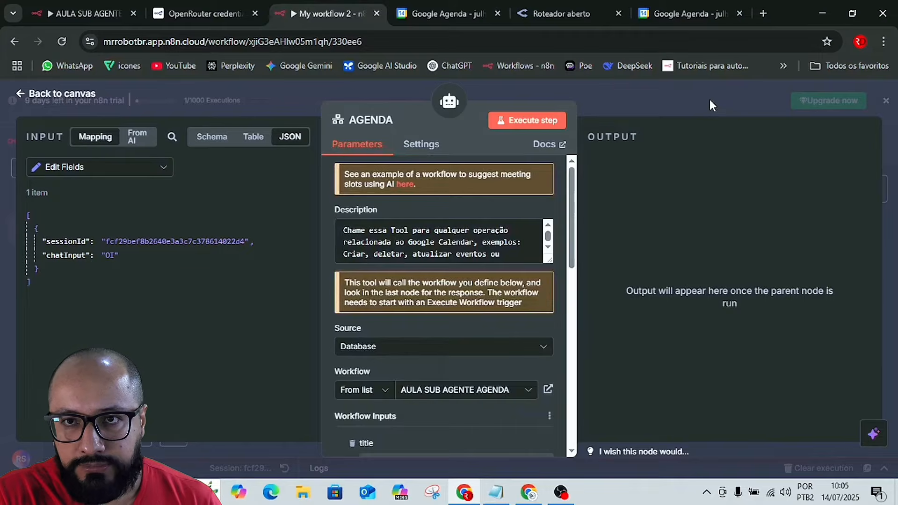
pyautogui.click(684, 90)
pyautogui.click(705, 142)
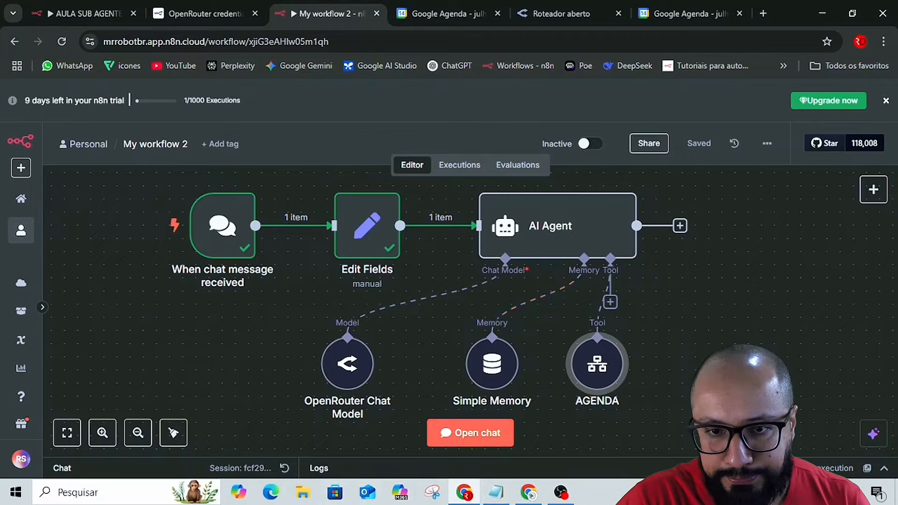
# Switch to the Aula Agenda notes in Notepad and highlight the first example prompt, "Criação de um novo evento".
pyautogui.click(496, 492)
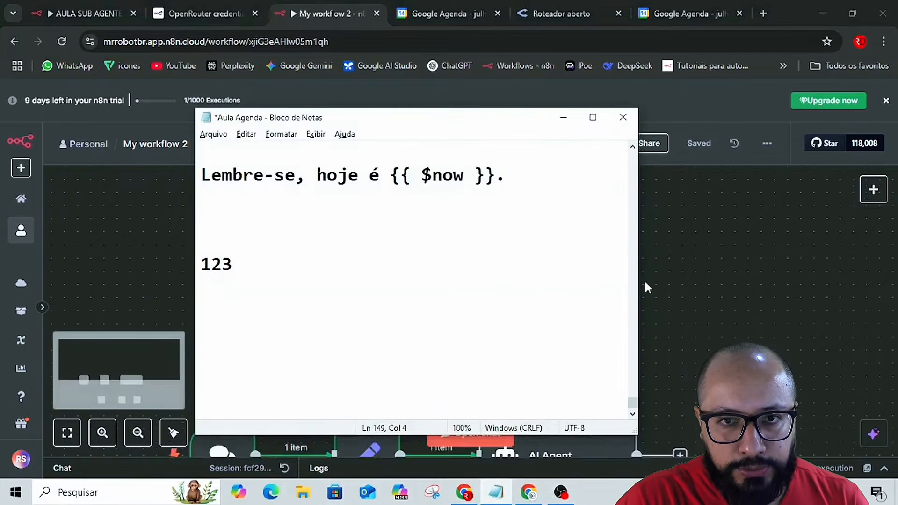
pyautogui.scroll(15, 608, 210)
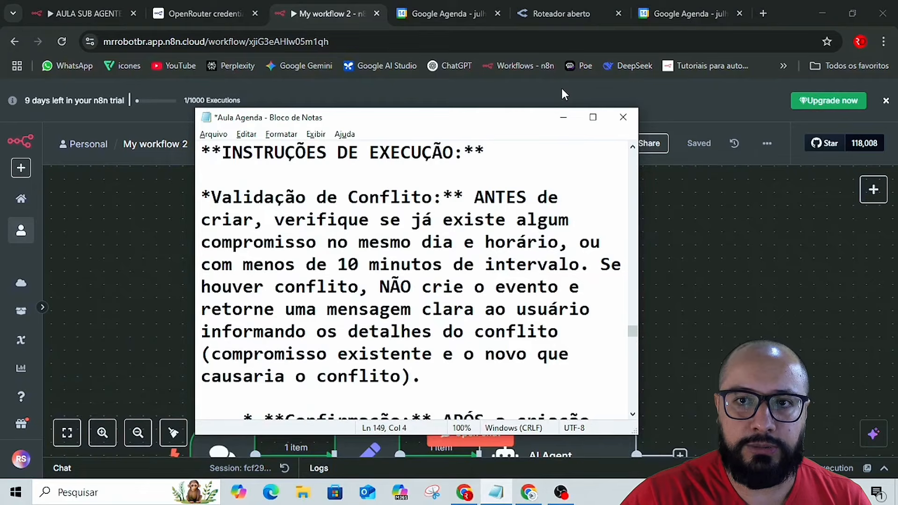
pyautogui.scroll(15, 605, 317)
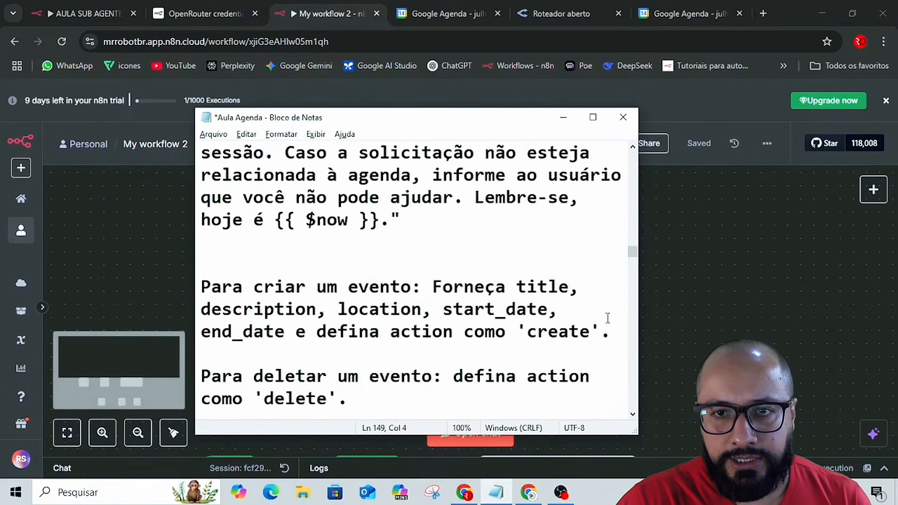
pyautogui.scroll(15, 608, 318)
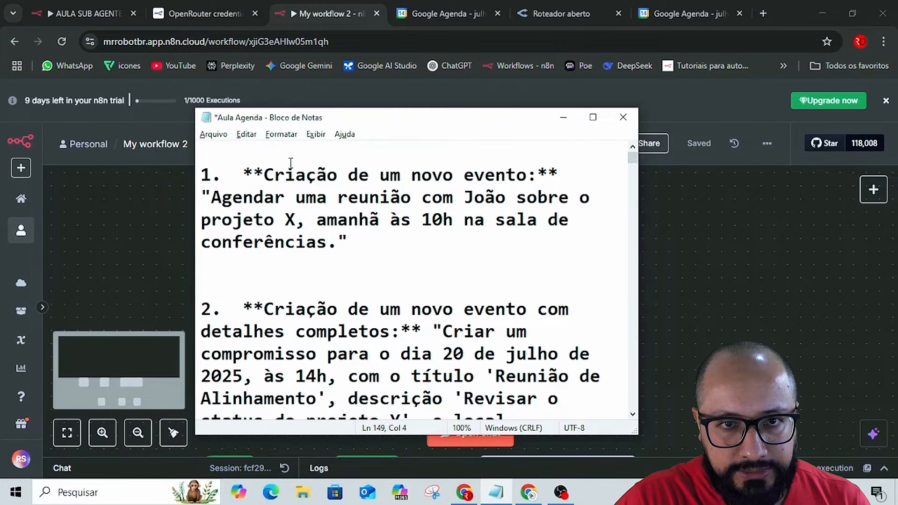
pyautogui.moveTo(265, 174); pyautogui.dragTo(333, 243)
pyautogui.hotkey('ctrl', 'c')
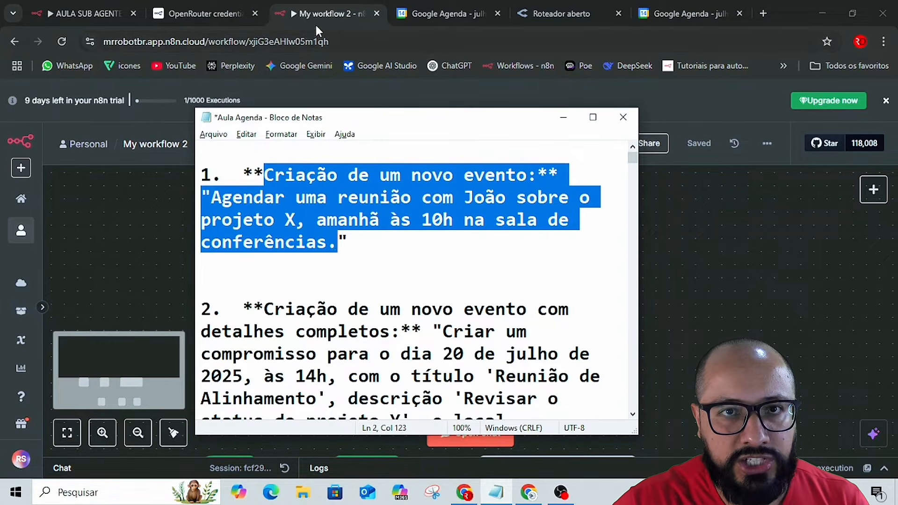
# Switch back to the My workflow 2 canvas in n8n, bring the agent nodes into view and dismiss the trial banner.
pyautogui.click(797, 227)
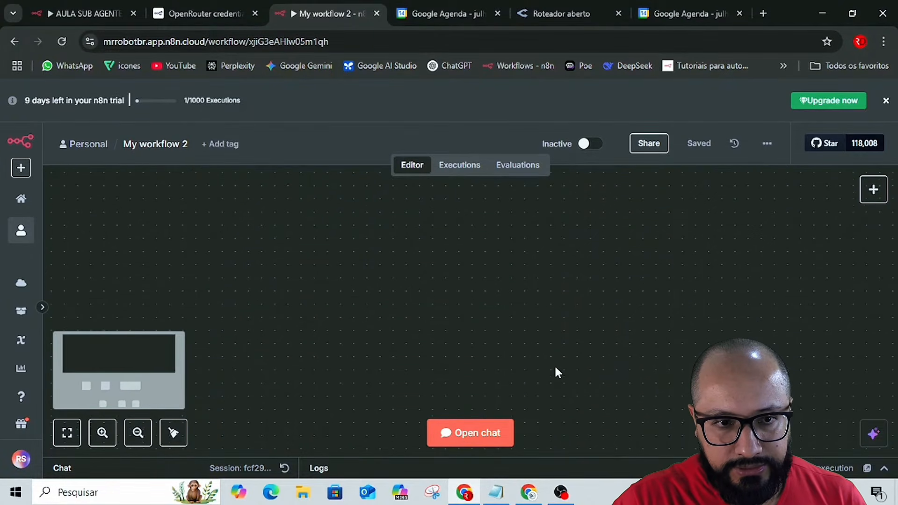
pyautogui.hotkey('ctrl', 'v')
pyautogui.scroll(-7, 587, 394)
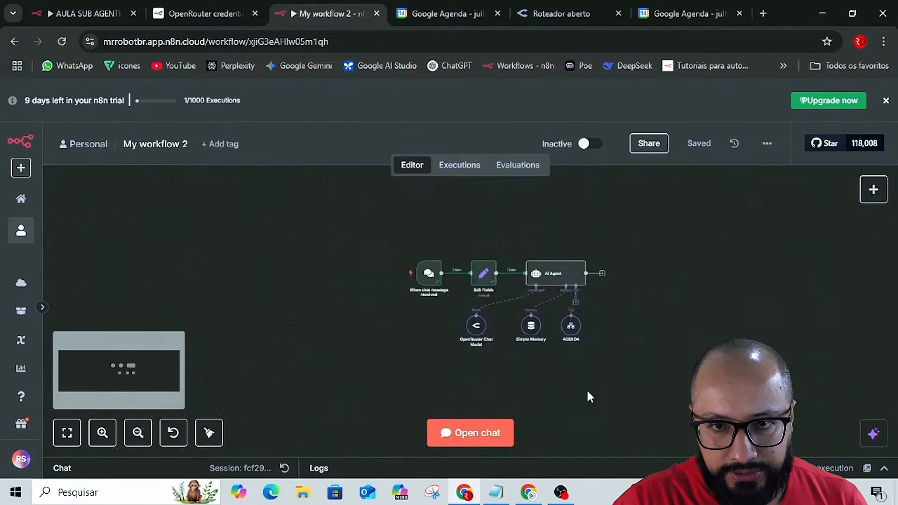
pyautogui.scroll(7, 587, 391)
pyautogui.scroll(3, 590, 383)
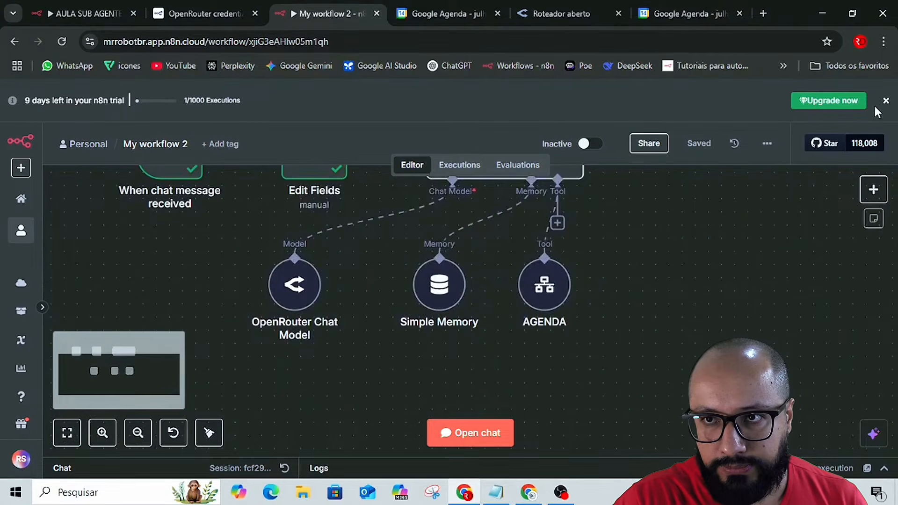
pyautogui.click(886, 100)
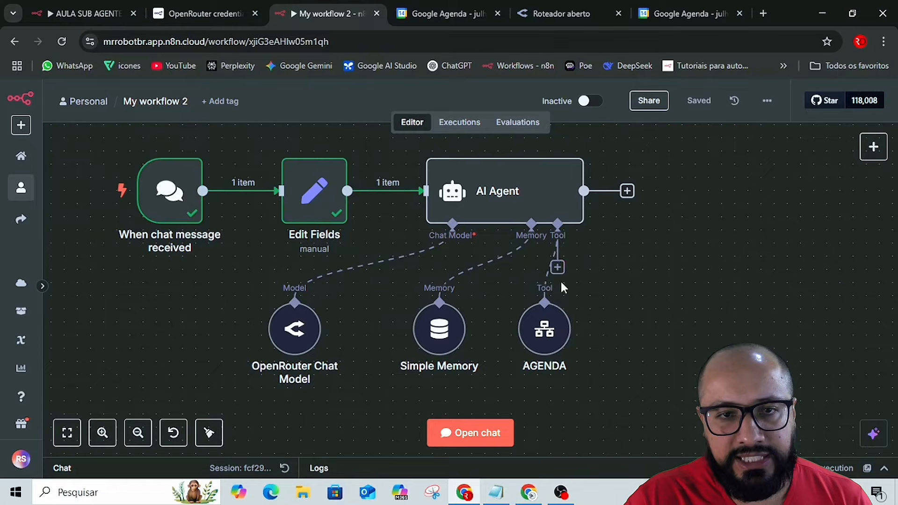
# Send the copied new-event example prompt in the workflow chat, with the meeting time changed to 13h.
pyautogui.click(468, 432)
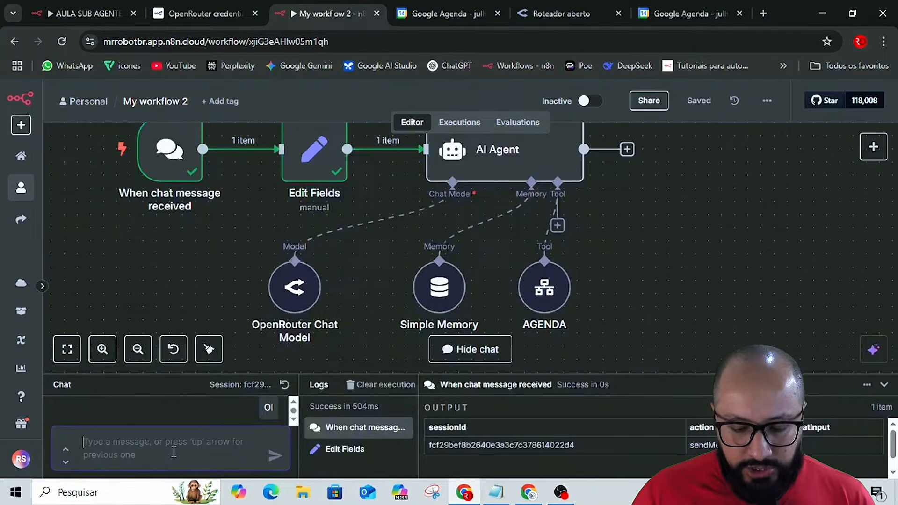
pyautogui.hotkey('ctrl', 'v')
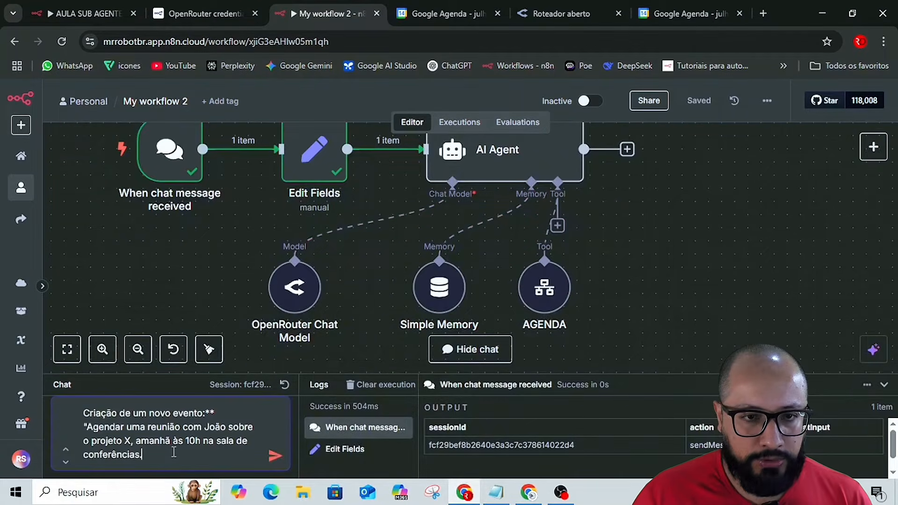
pyautogui.click(198, 439)
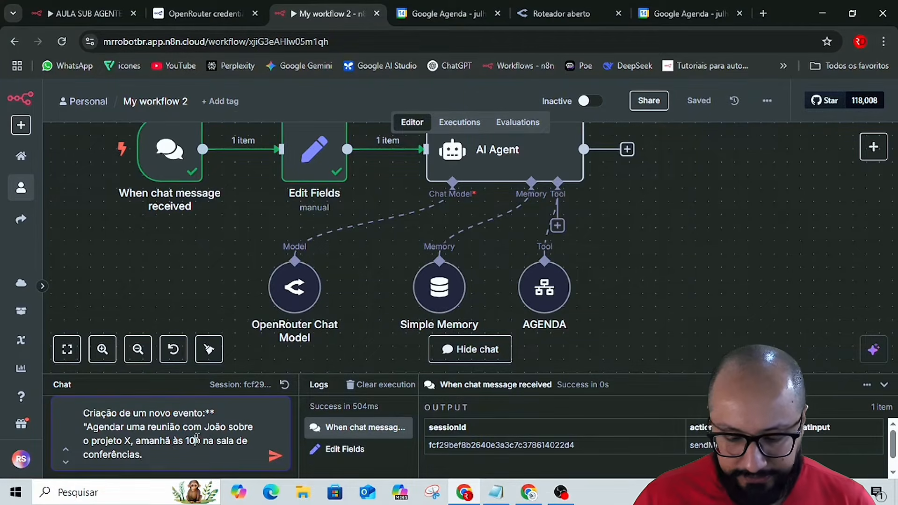
pyautogui.press('BackSpace')
pyautogui.press('BackSpace')
pyautogui.write('13')
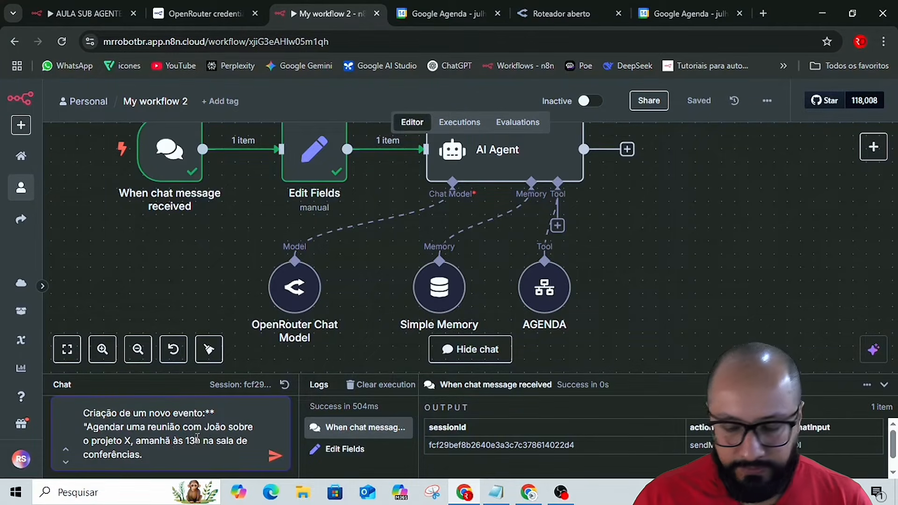
pyautogui.press('Return')
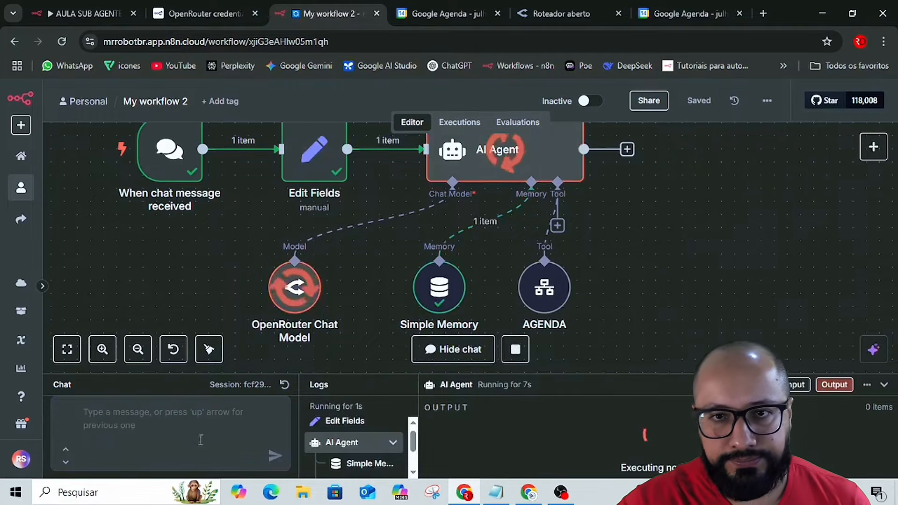
# Enlarge the chat and logs area and review the AI Agent's reply to the 13h request.
pyautogui.scroll(1, 711, 315)
pyautogui.scroll(-3, 711, 314)
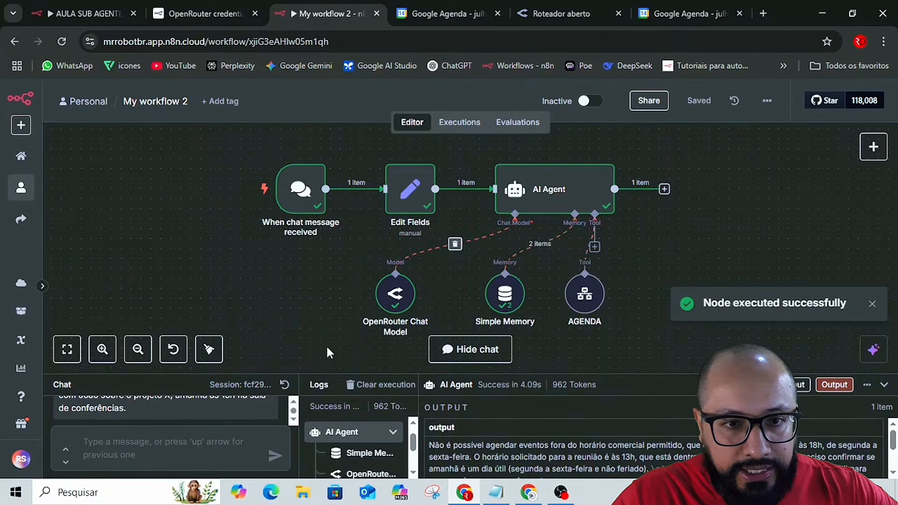
pyautogui.moveTo(364, 374); pyautogui.dragTo(366, 268)
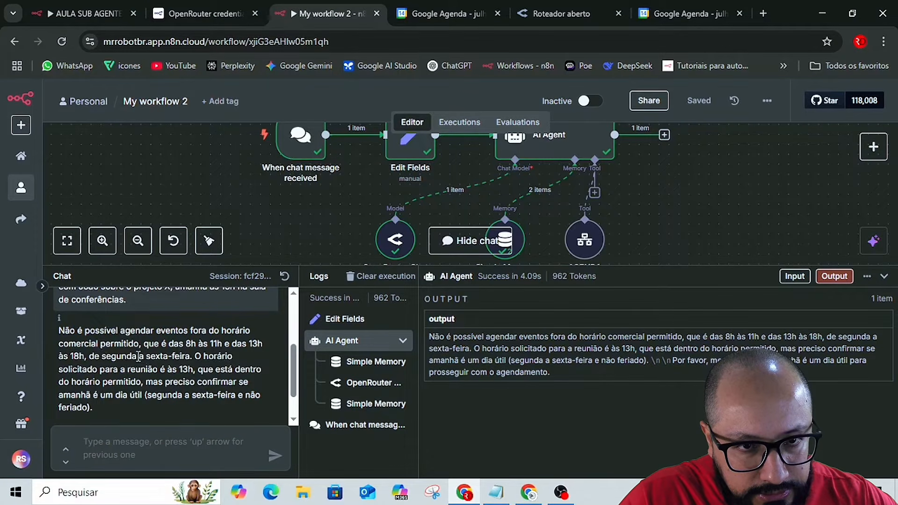
pyautogui.scroll(-1, 154, 360)
pyautogui.scroll(5, 189, 411)
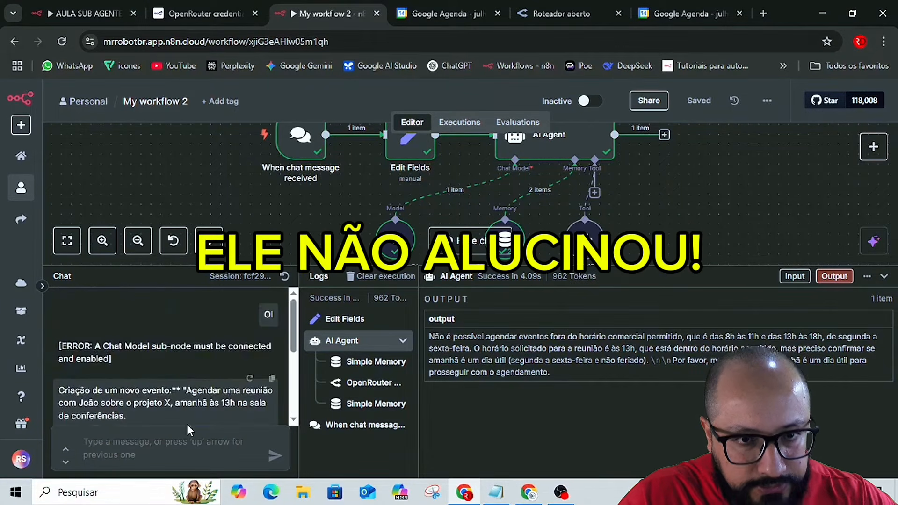
# Send the new-event example prompt in the chat again, with the meeting time changed to 09h.
pyautogui.click(181, 437)
pyautogui.hotkey('ctrl', 'v')
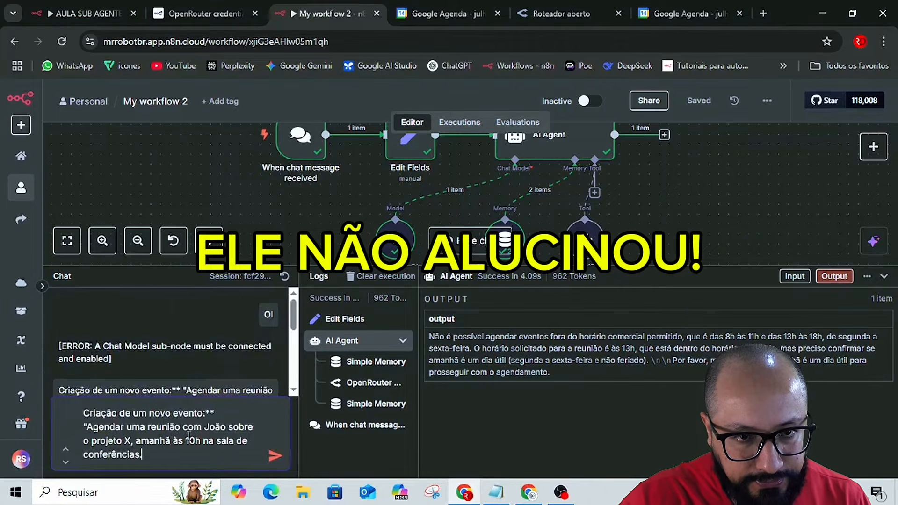
pyautogui.press('BackSpace')
pyautogui.press('BackSpace')
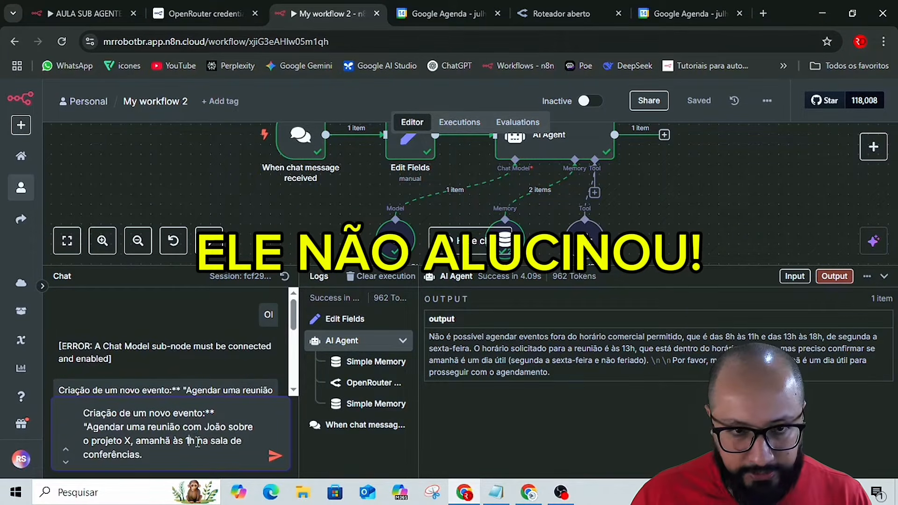
pyautogui.write('09')
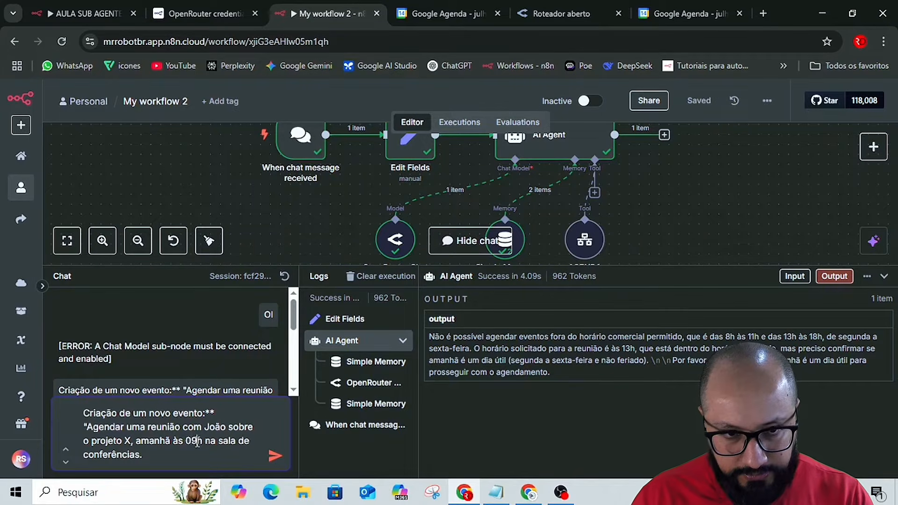
pyautogui.press('Return')
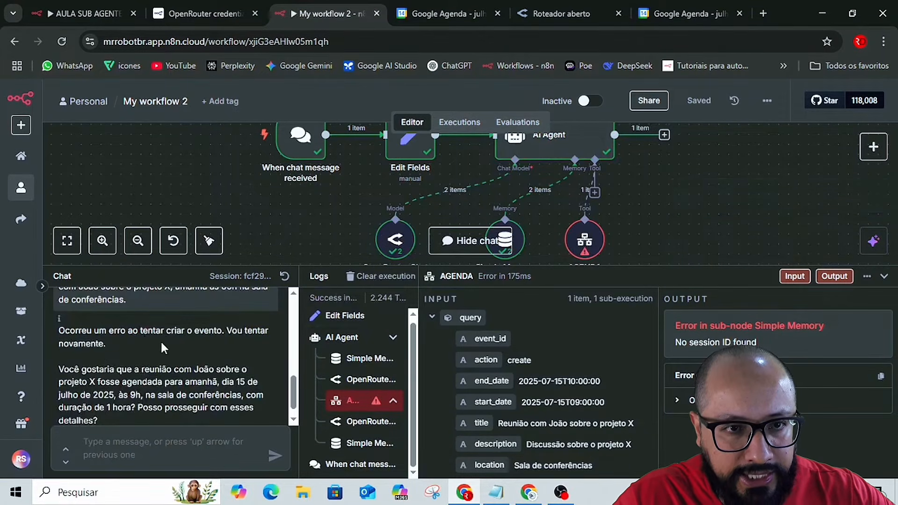
# Switch to the AULA SUB AGENTE AGENDA workflow, close its open node and logs, and open its latest failed execution.
pyautogui.click(81, 7)
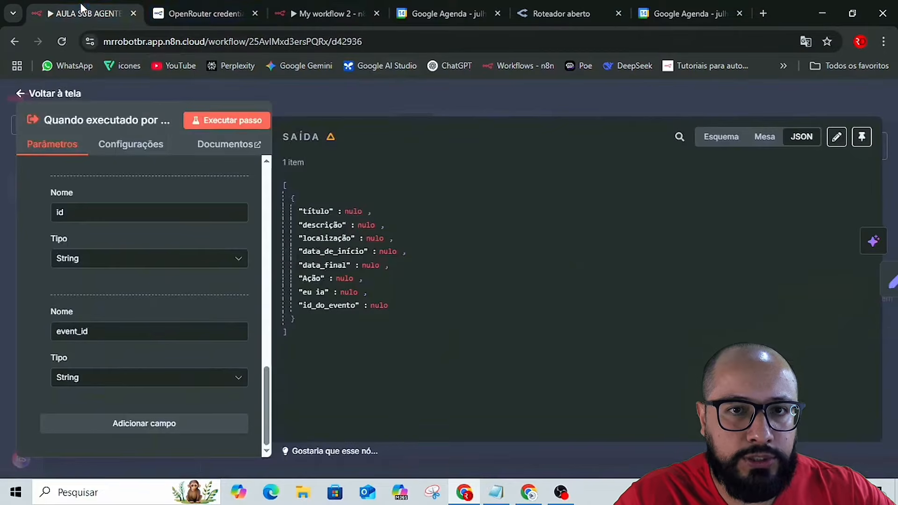
pyautogui.click(515, 107)
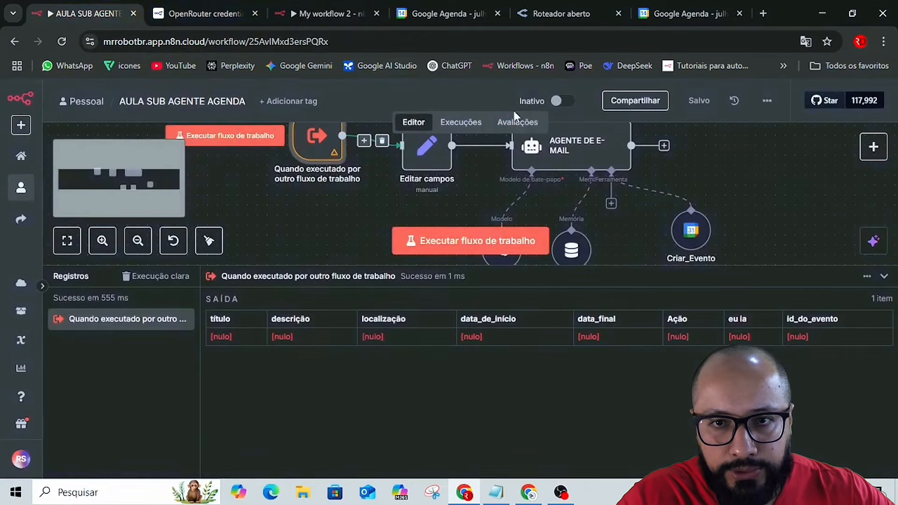
pyautogui.click(884, 278)
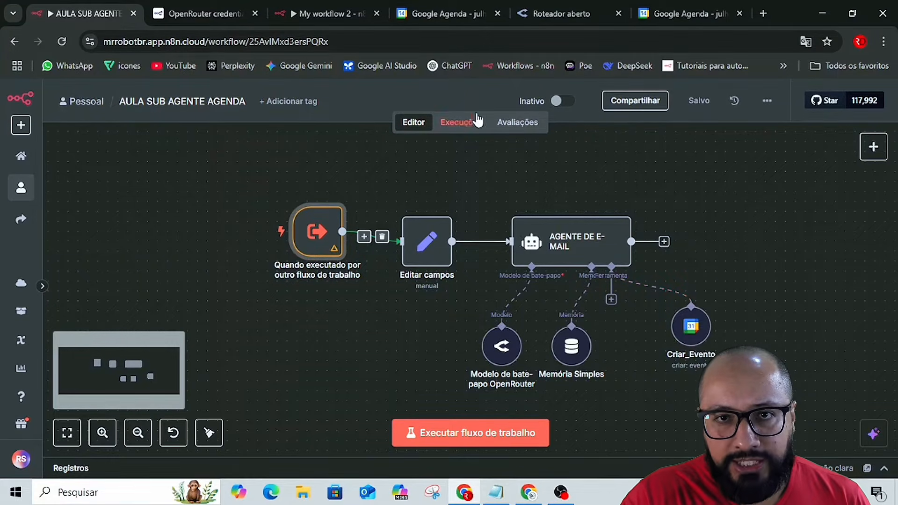
pyautogui.click(454, 130)
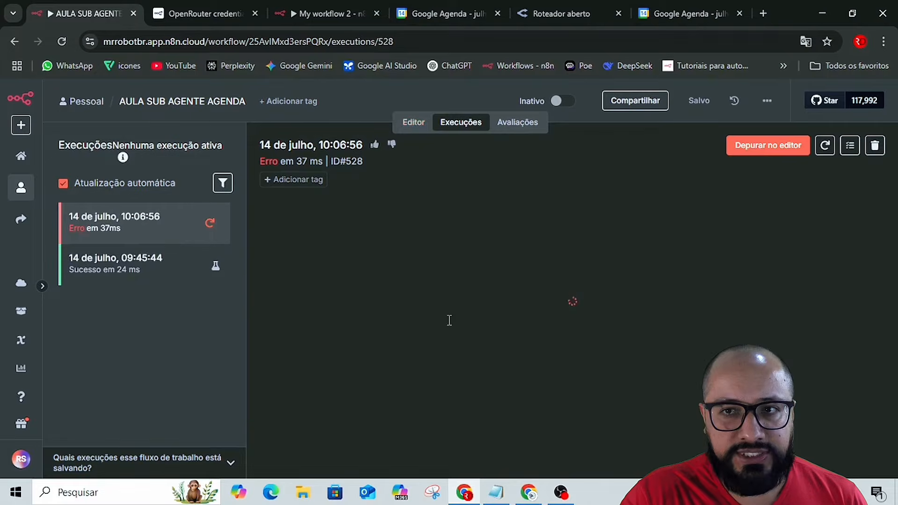
pyautogui.click(761, 158)
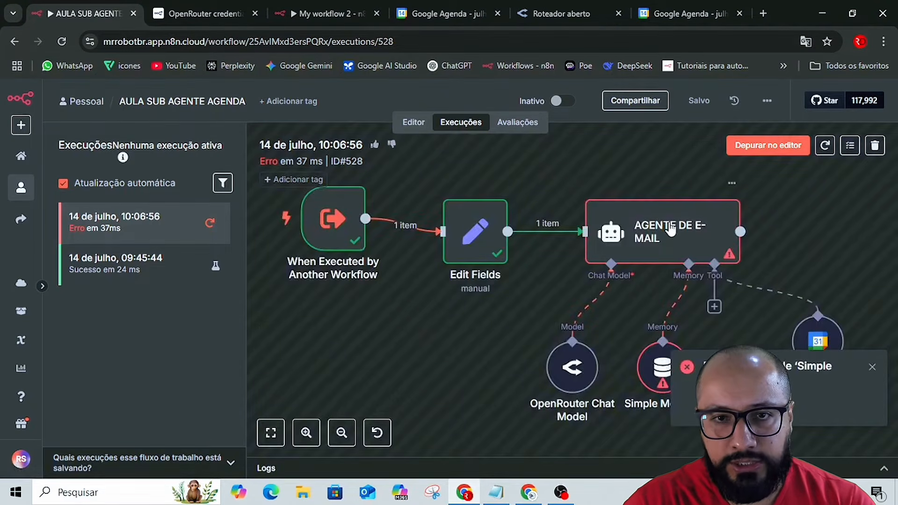
# Copy the JSON output of the "When Executed by Another Workflow" trigger from the failed execution.
pyautogui.doubleClick(343, 228)
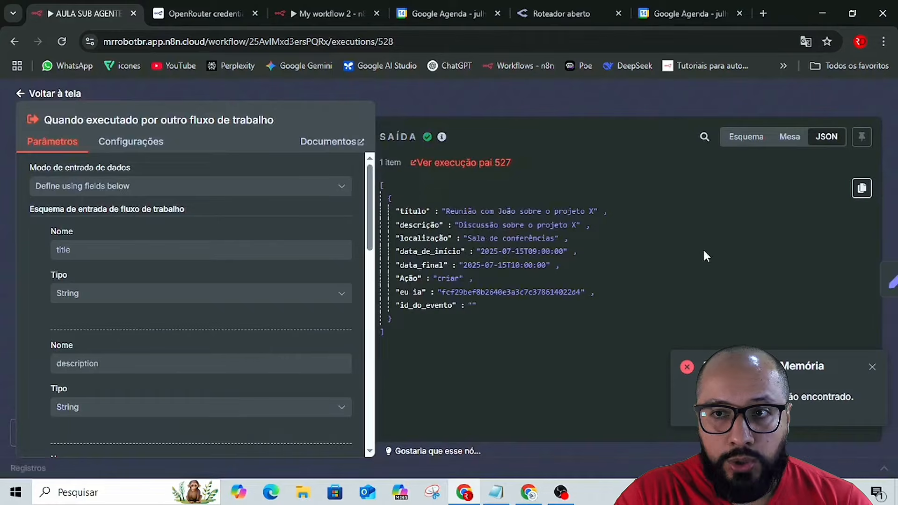
pyautogui.click(873, 366)
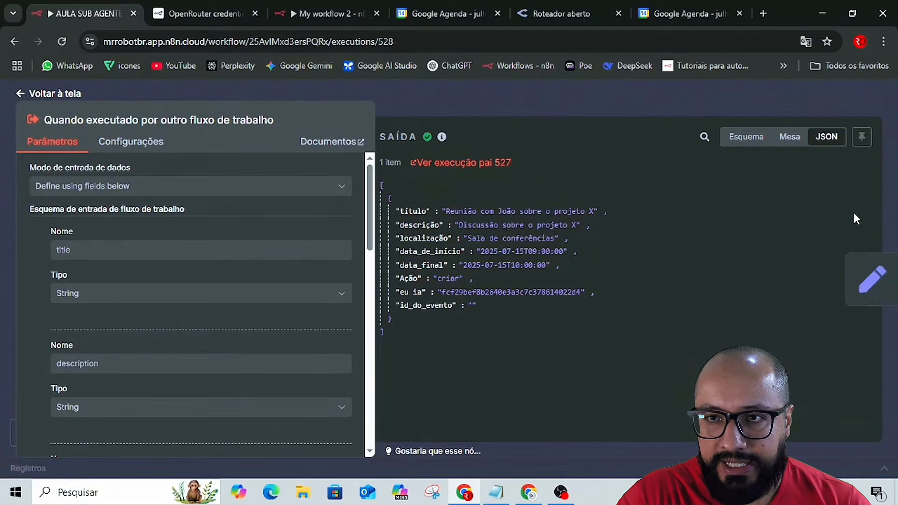
pyautogui.click(862, 193)
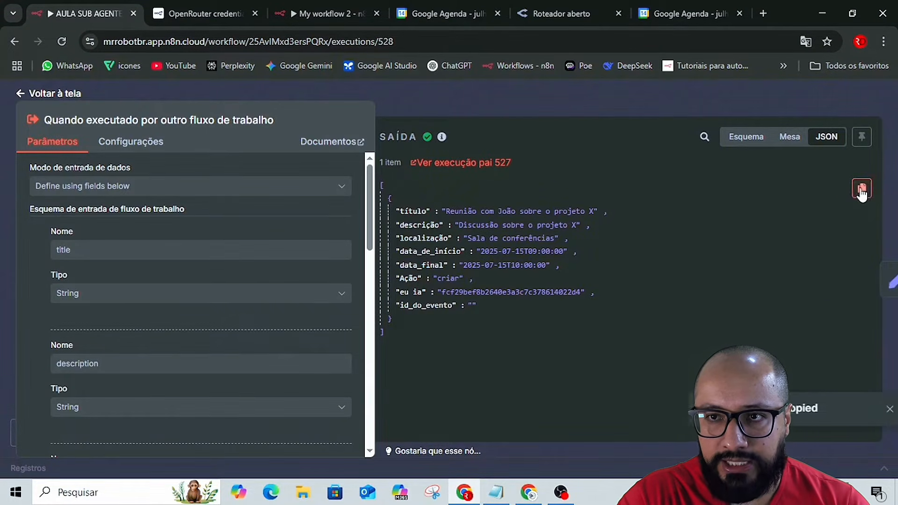
pyautogui.click(535, 93)
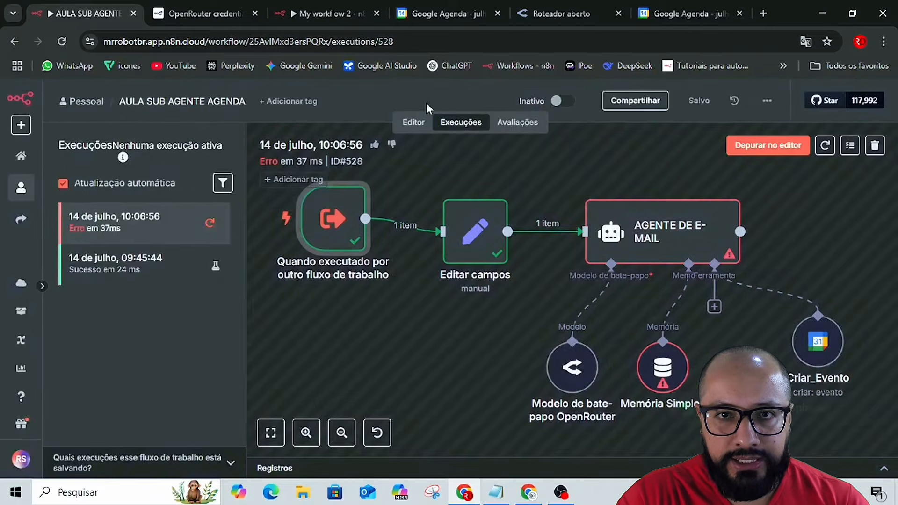
# Replace the trigger's output in the sub-agent editor with the copied execution JSON and save it as pinned test data.
pyautogui.click(406, 125)
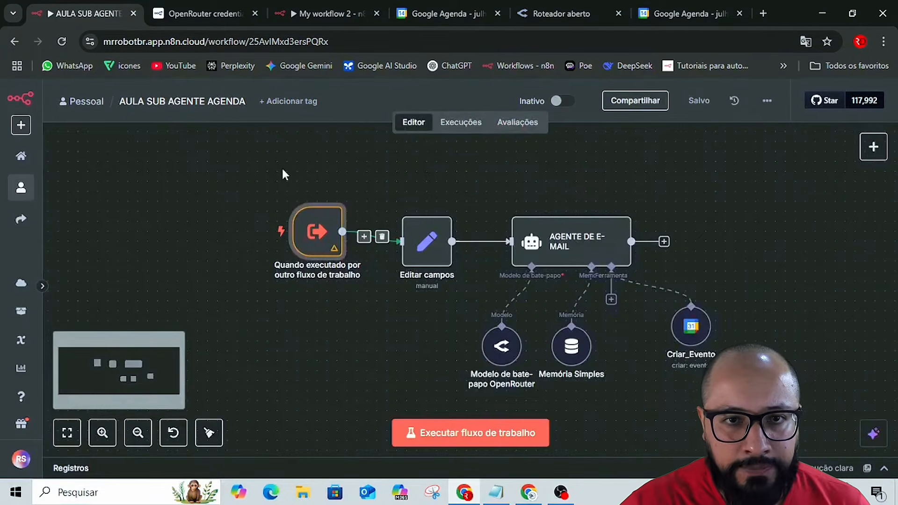
pyautogui.doubleClick(320, 235)
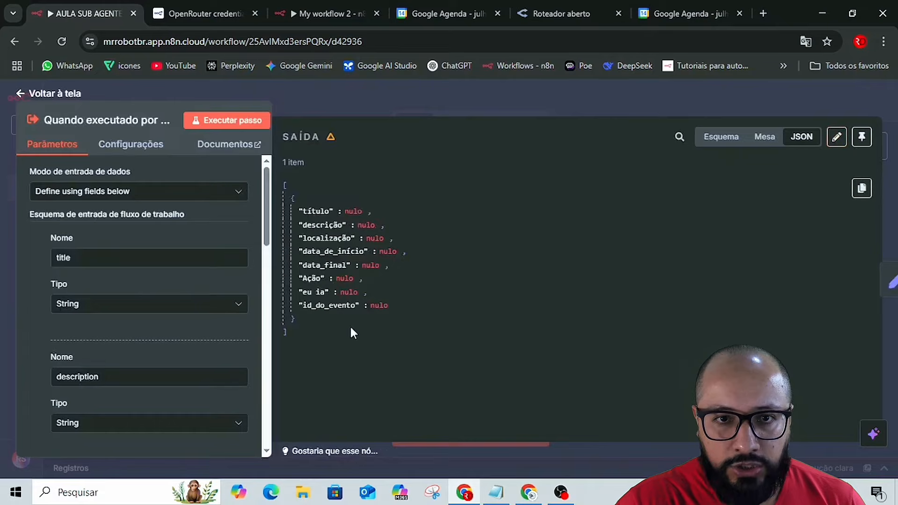
pyautogui.click(836, 136)
pyautogui.click(543, 232)
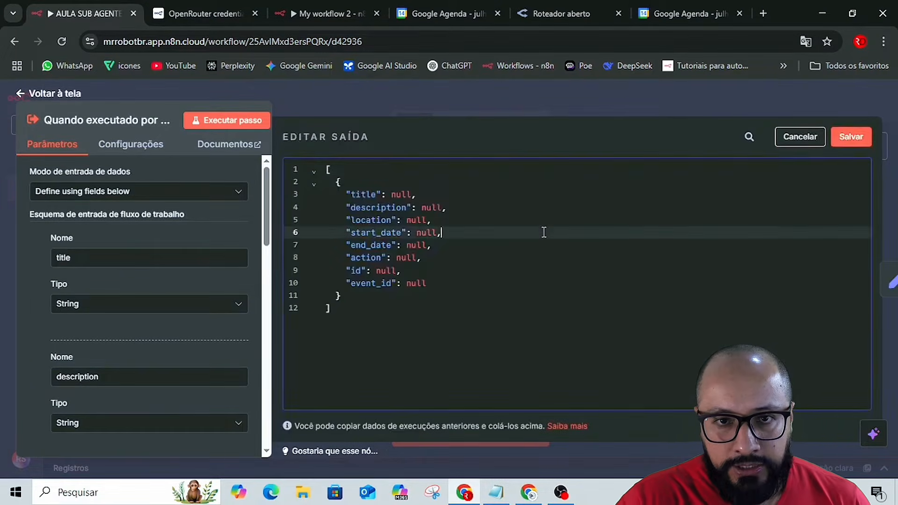
pyautogui.hotkey('ctrl', 'a')
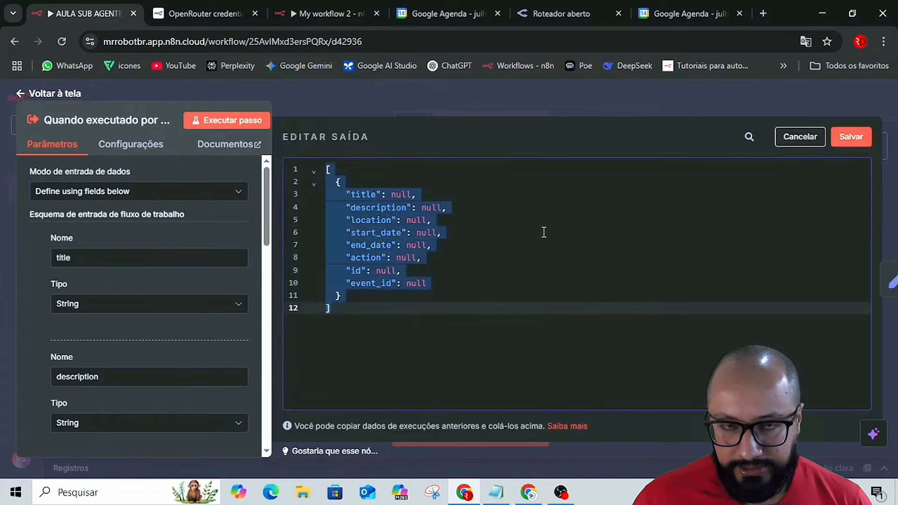
pyautogui.press('BackSpace')
pyautogui.hotkey('ctrl', 'v')
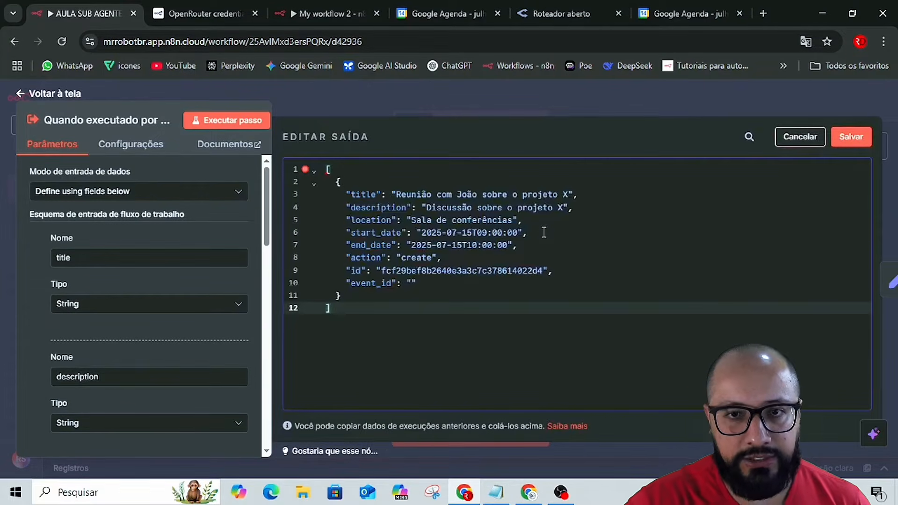
pyautogui.click(851, 141)
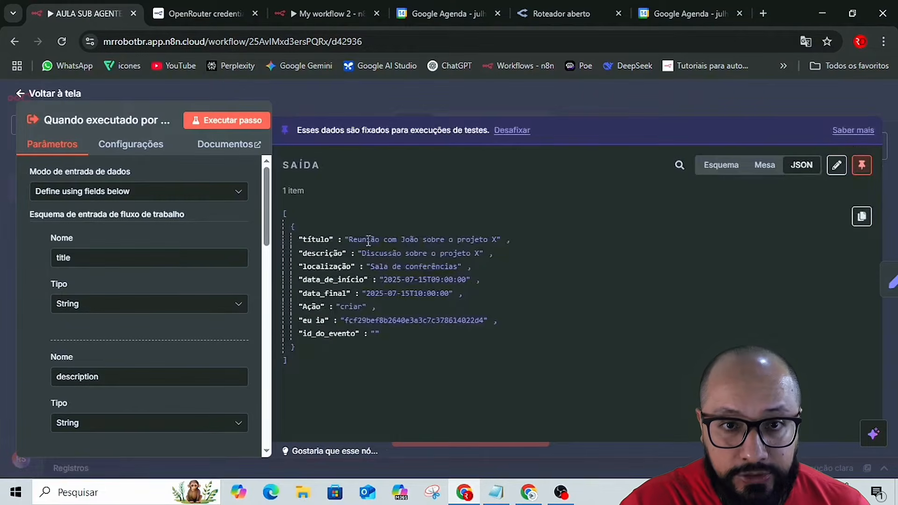
pyautogui.moveTo(353, 239); pyautogui.dragTo(478, 317)
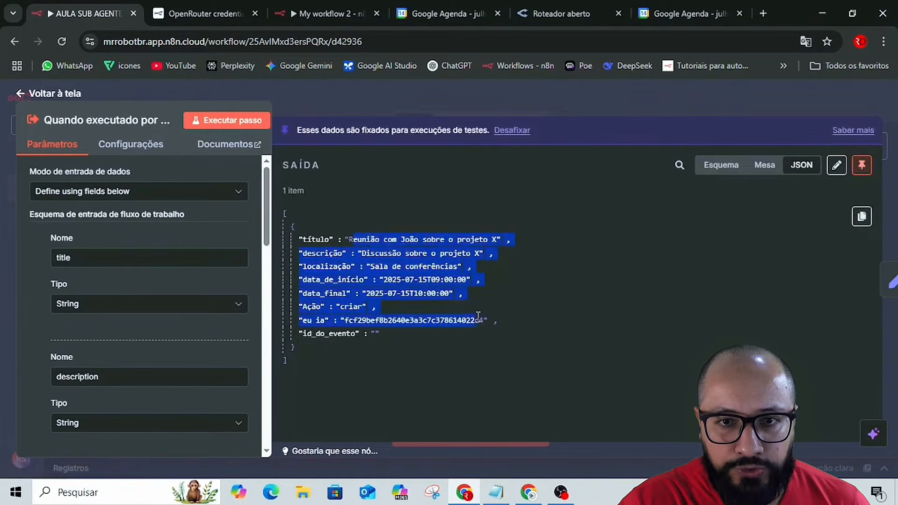
pyautogui.click(420, 258)
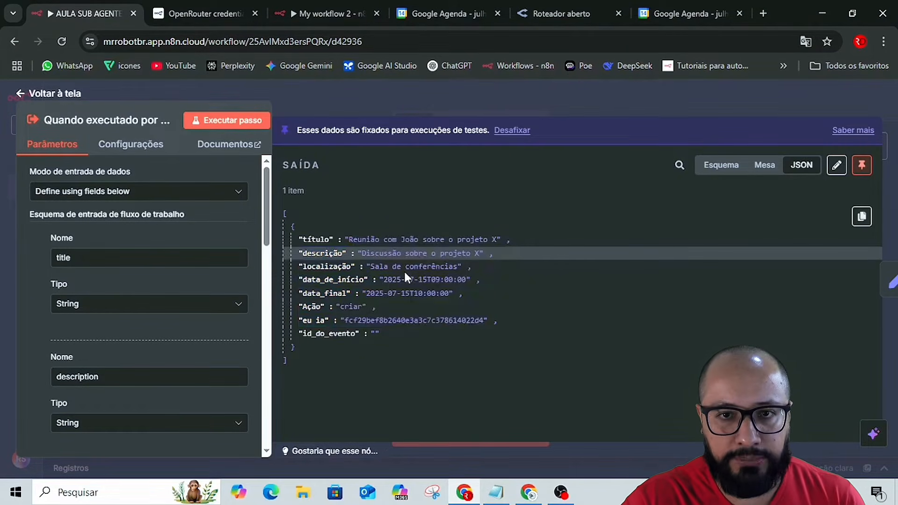
pyautogui.click(509, 104)
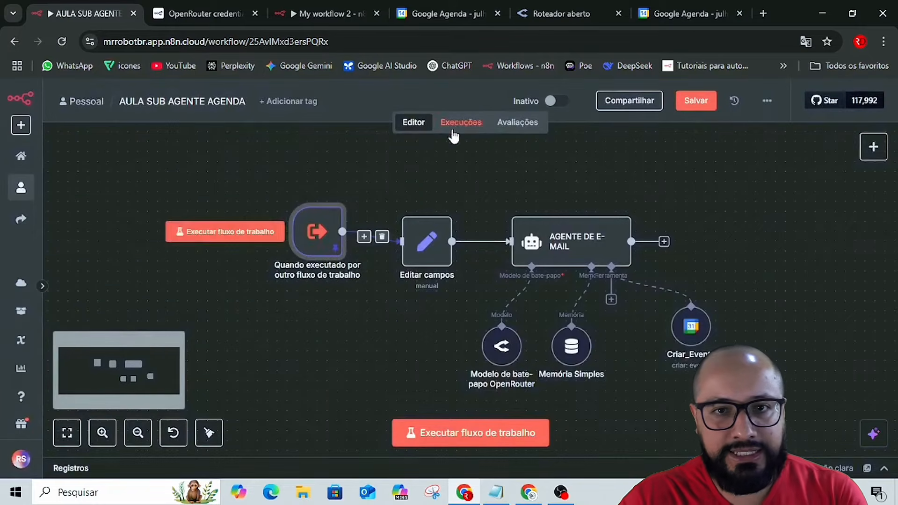
# In the Edit Fields node, map the trigger's title, description, location, start_date and end_date as string fields.
pyautogui.doubleClick(428, 241)
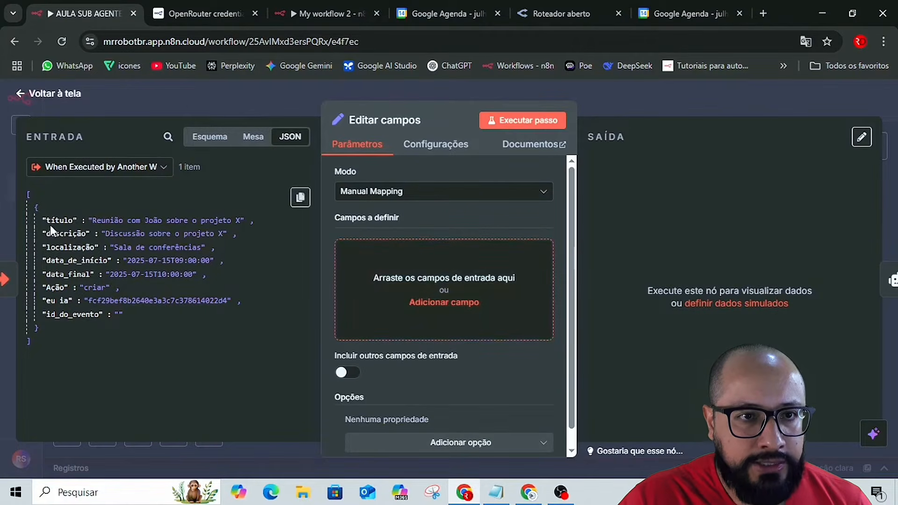
pyautogui.moveTo(51, 223); pyautogui.dragTo(343, 260)
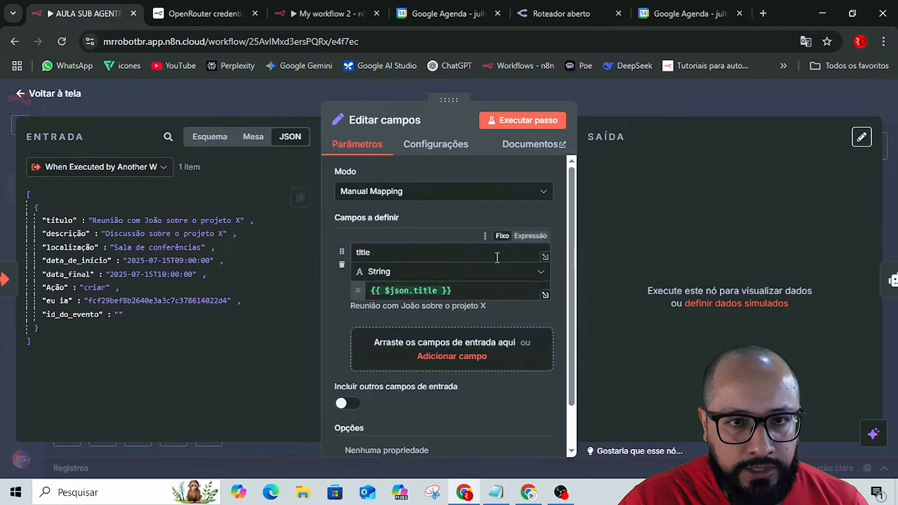
pyautogui.scroll(-1, 497, 257)
pyautogui.moveTo(68, 232); pyautogui.dragTo(370, 294)
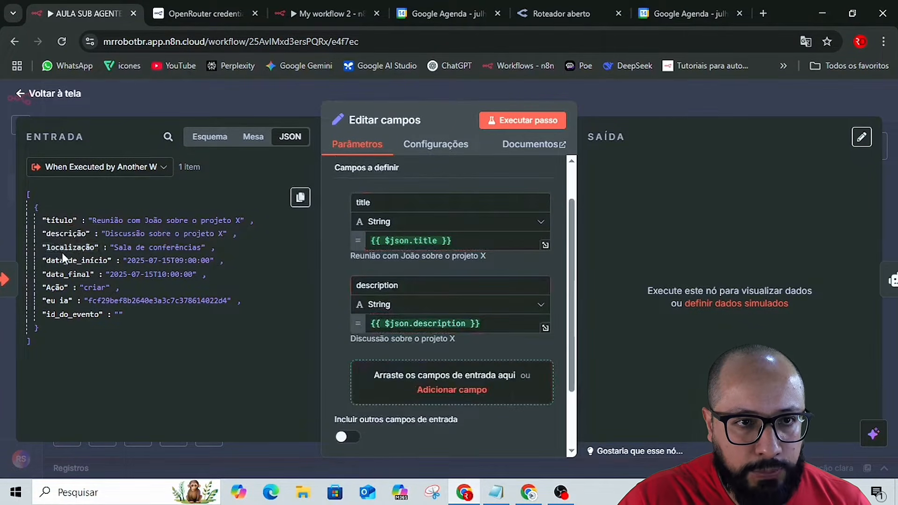
pyautogui.moveTo(59, 247); pyautogui.dragTo(428, 310)
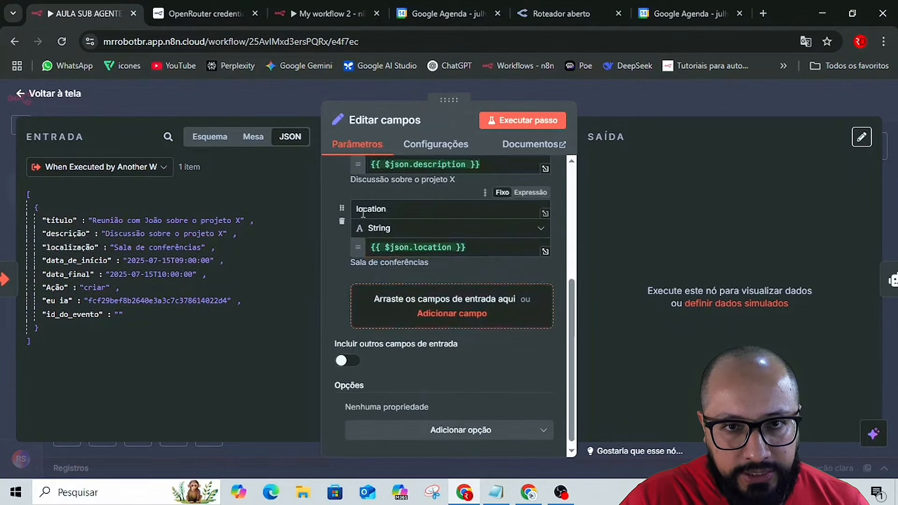
pyautogui.moveTo(63, 256); pyautogui.dragTo(374, 303)
pyautogui.moveTo(68, 275); pyautogui.dragTo(403, 377)
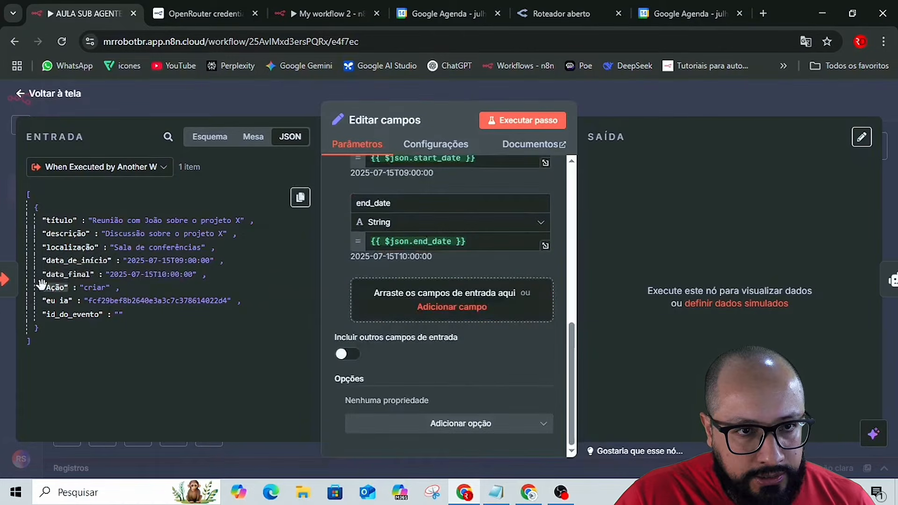
# Add the trigger's action, id and event_id to the Edit Fields node as mapped string fields.
pyautogui.moveTo(43, 285); pyautogui.dragTo(381, 295)
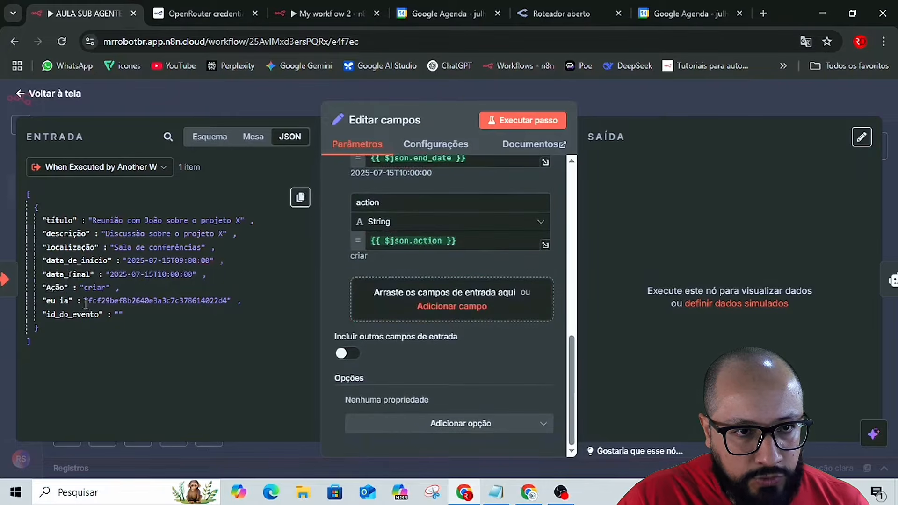
pyautogui.moveTo(45, 308); pyautogui.dragTo(360, 291)
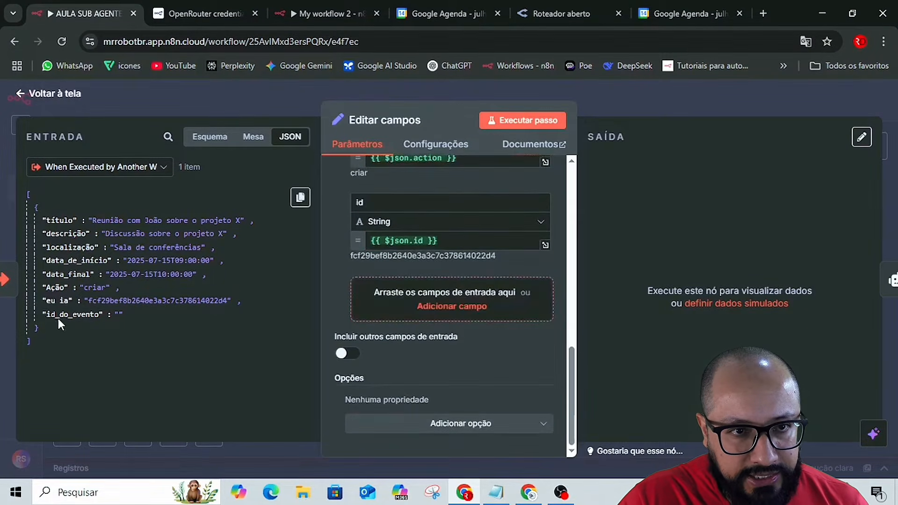
pyautogui.moveTo(59, 315); pyautogui.dragTo(398, 313)
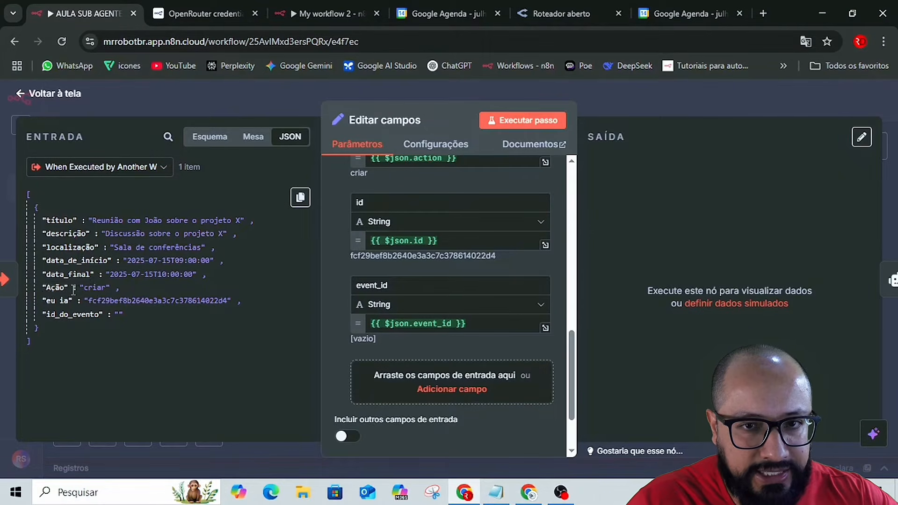
# Execute the Edit Fields step, check the location, action, id and event_id in its output, and close the node.
pyautogui.click(512, 123)
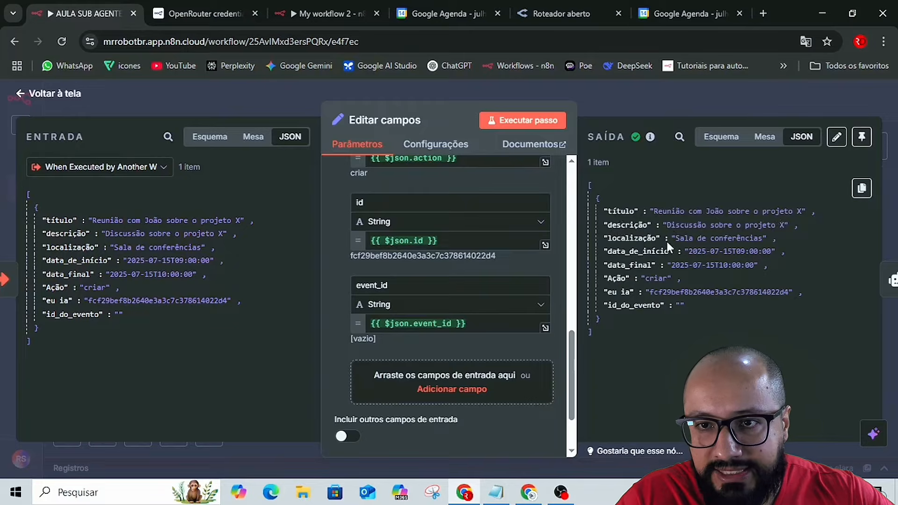
pyautogui.moveTo(675, 239); pyautogui.dragTo(754, 239)
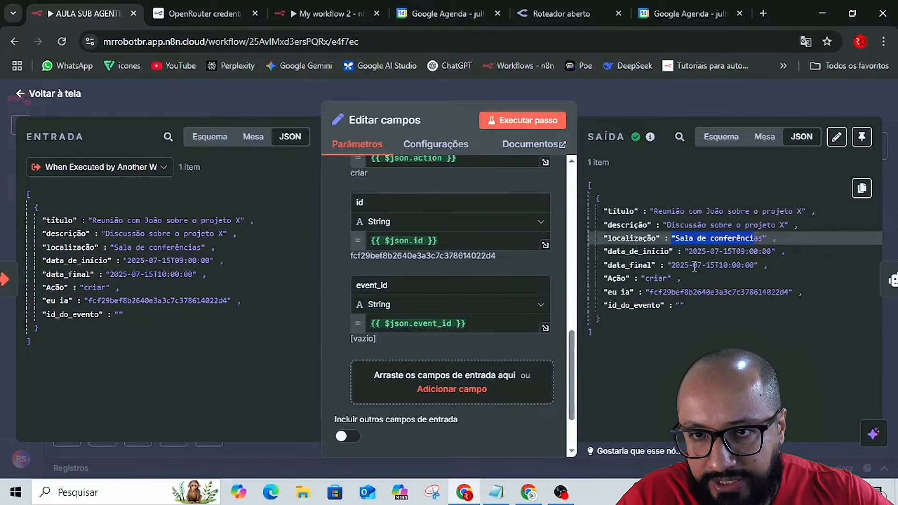
pyautogui.moveTo(609, 279); pyautogui.dragTo(675, 280)
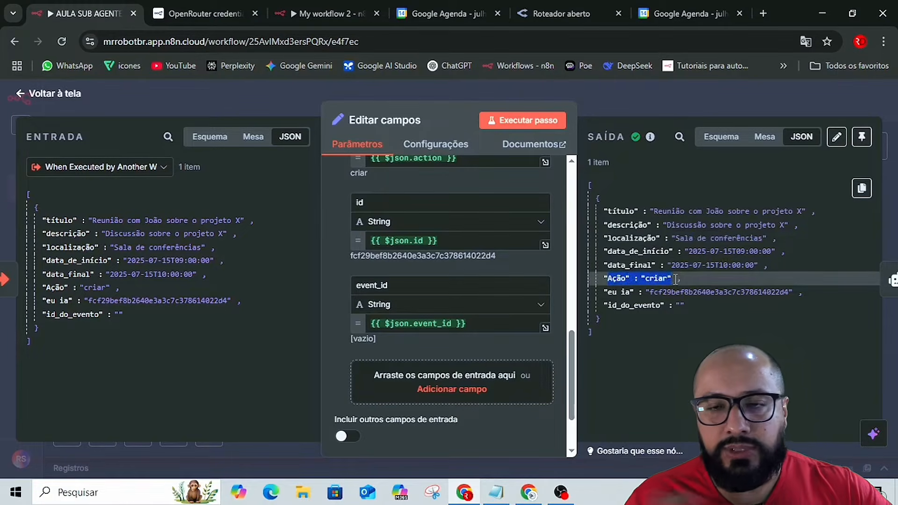
pyautogui.click(614, 291)
pyautogui.moveTo(614, 291); pyautogui.dragTo(774, 304)
pyautogui.click(647, 96)
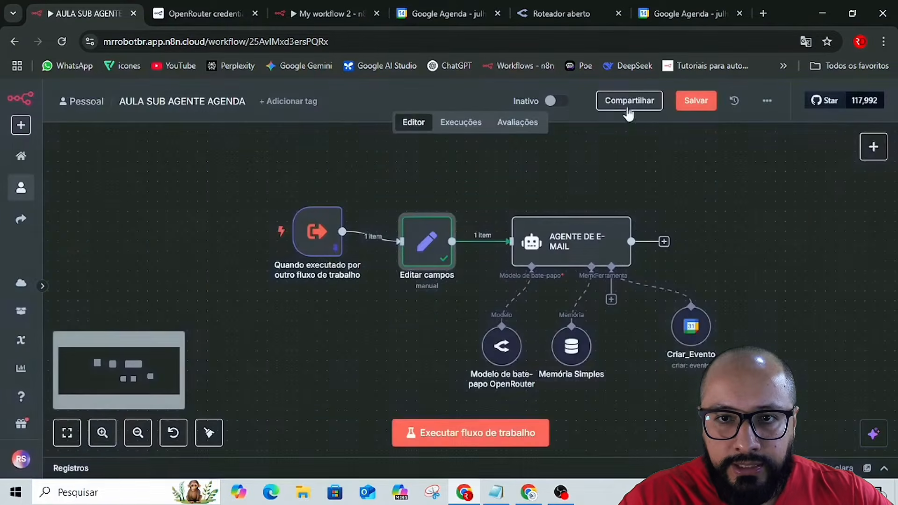
pyautogui.moveTo(474, 254)
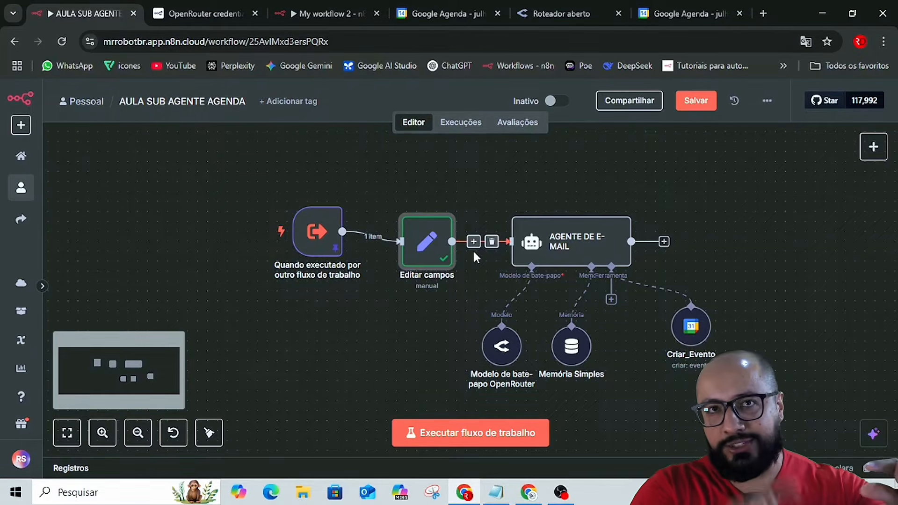
pyautogui.click(600, 244)
pyautogui.doubleClick(600, 244)
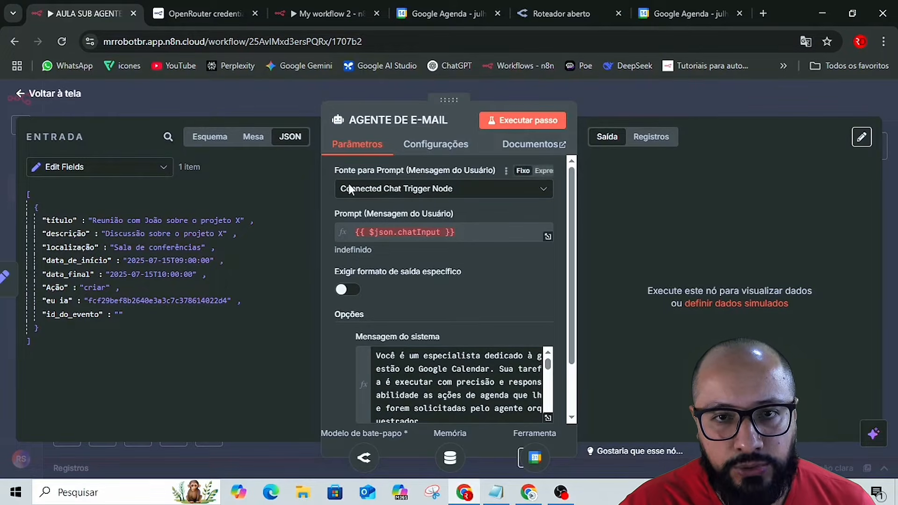
pyautogui.click(666, 103)
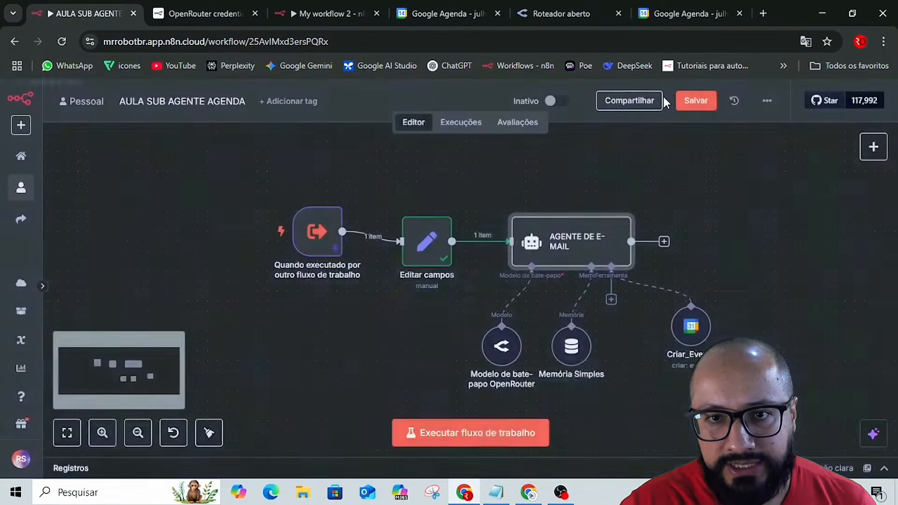
# Set the Simple Memory session ID to Define below with key {{ $('Edit Fields').item.json.id }}, and save the workflow.
pyautogui.doubleClick(576, 355)
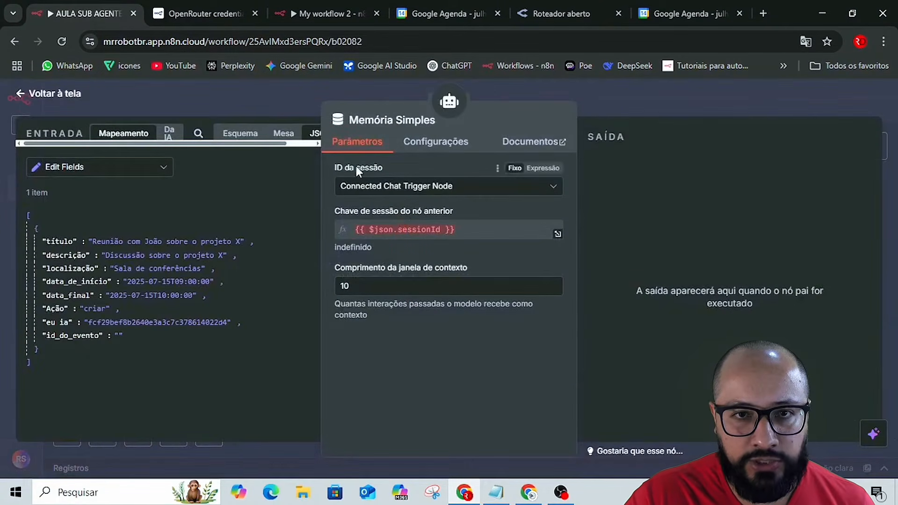
pyautogui.click(377, 186)
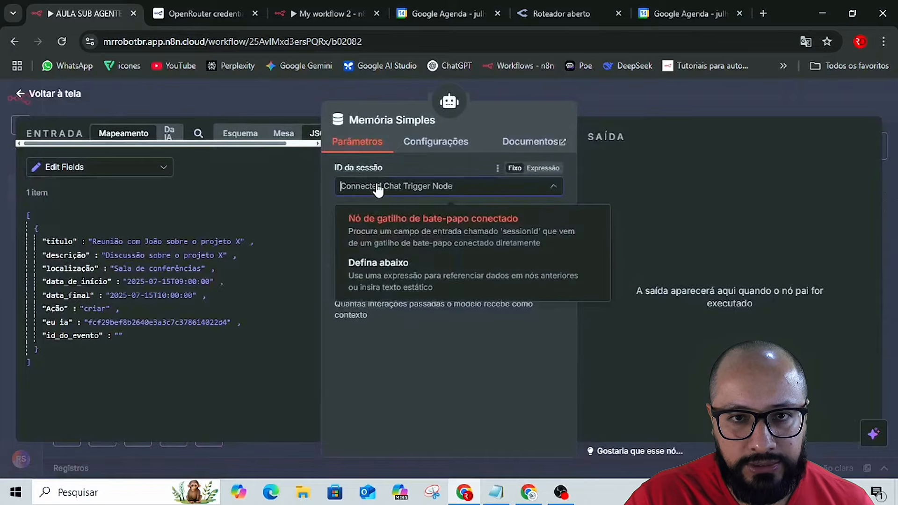
pyautogui.click(383, 268)
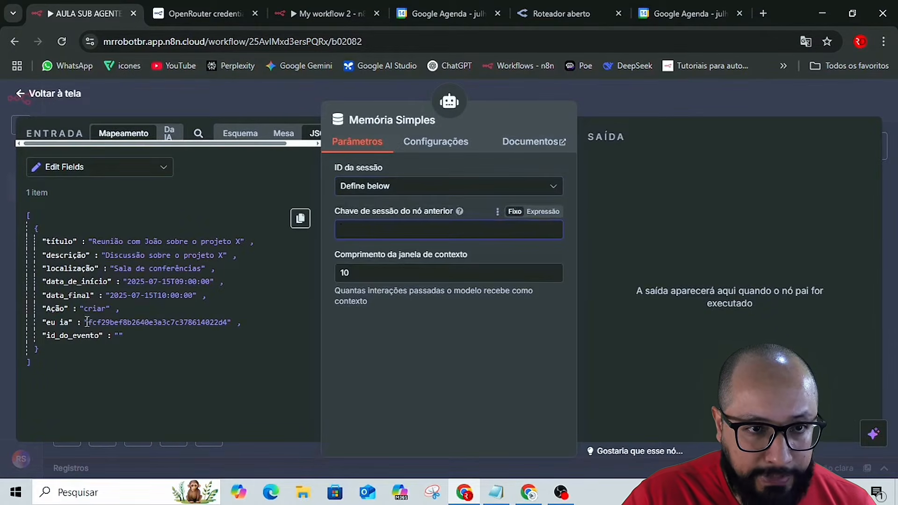
pyautogui.moveTo(86, 322); pyautogui.dragTo(91, 325)
pyautogui.moveTo(364, 254); pyautogui.dragTo(376, 229)
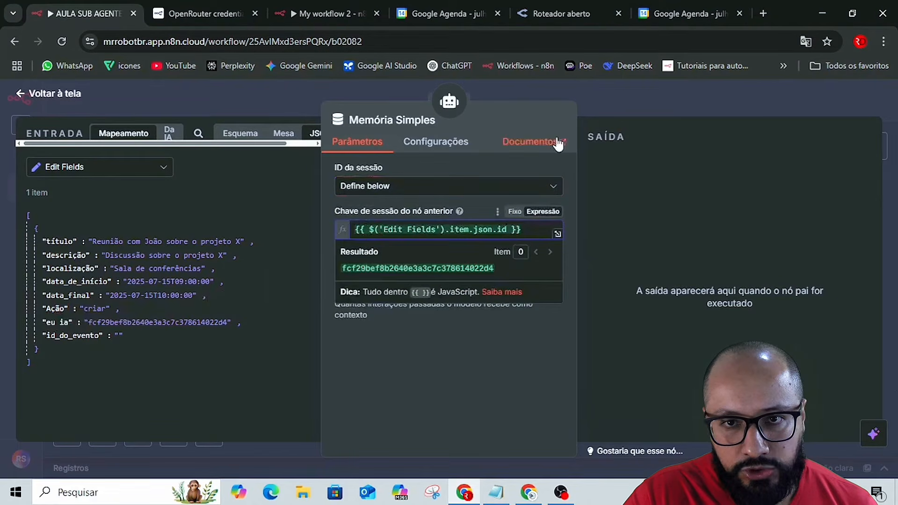
pyautogui.click(649, 92)
pyautogui.click(685, 103)
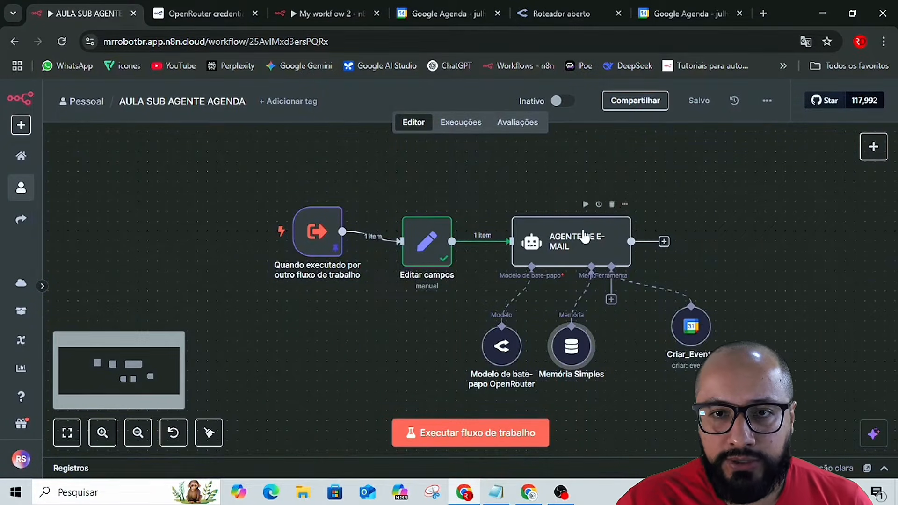
# Change the prompt source of the AGENTE DE E-MAIL node to Define below.
pyautogui.doubleClick(582, 229)
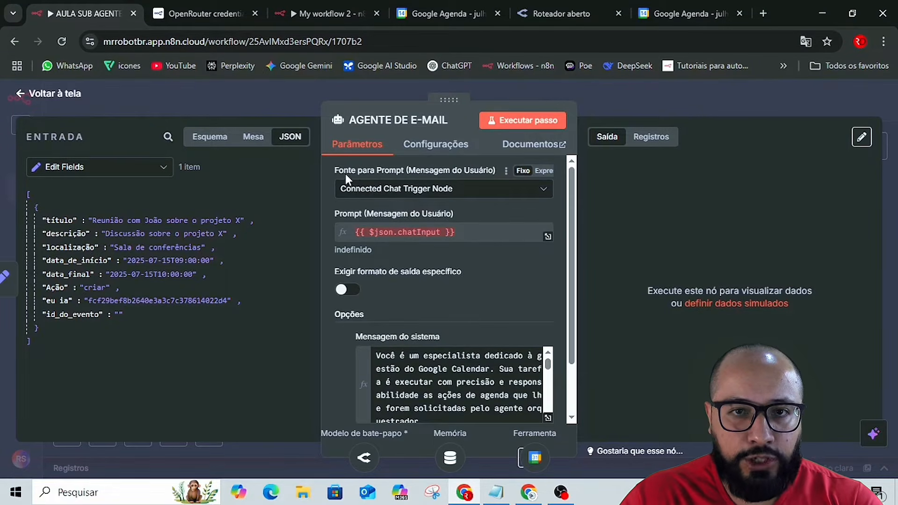
pyautogui.click(406, 191)
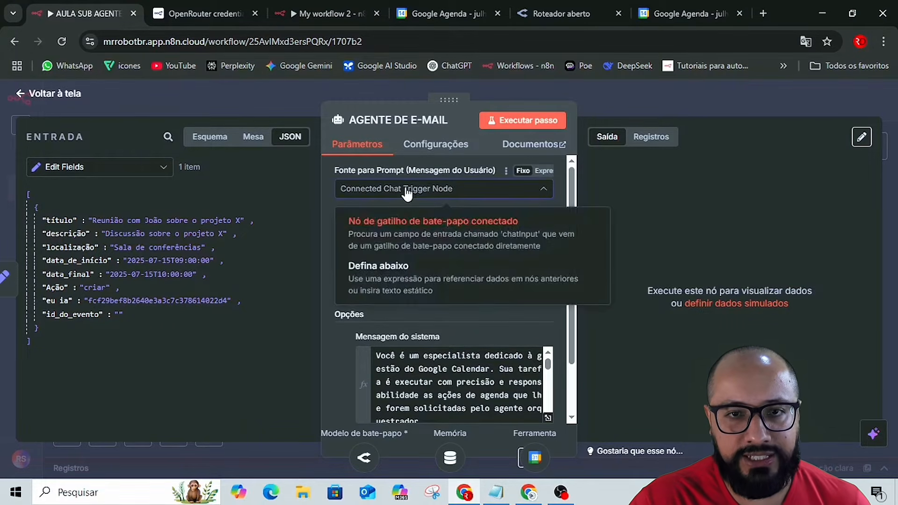
pyautogui.click(384, 270)
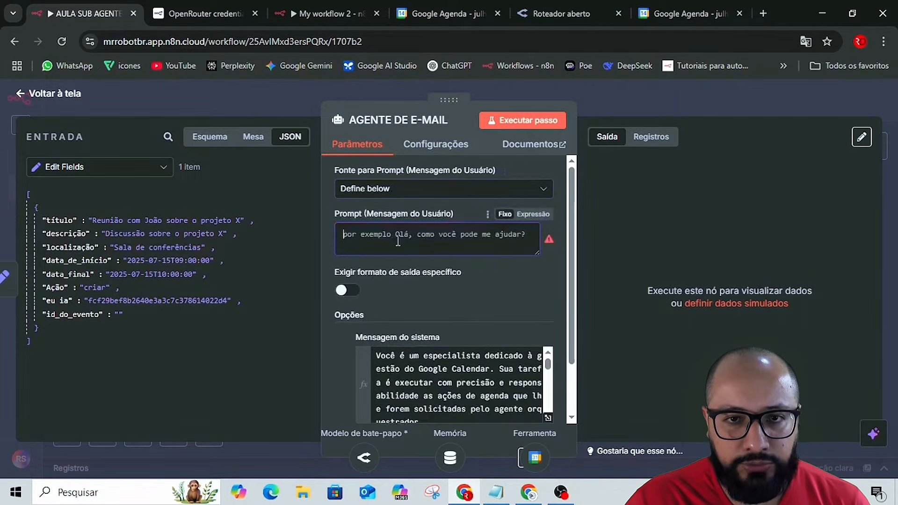
# Switch to the Automação de Agenda no n8n guide in Google Docs and find the Agente de Execução da Agenda node's prompt text.
pyautogui.hotkey('alt', 'Tab')
pyautogui.hotkey('alt', 'Tab')
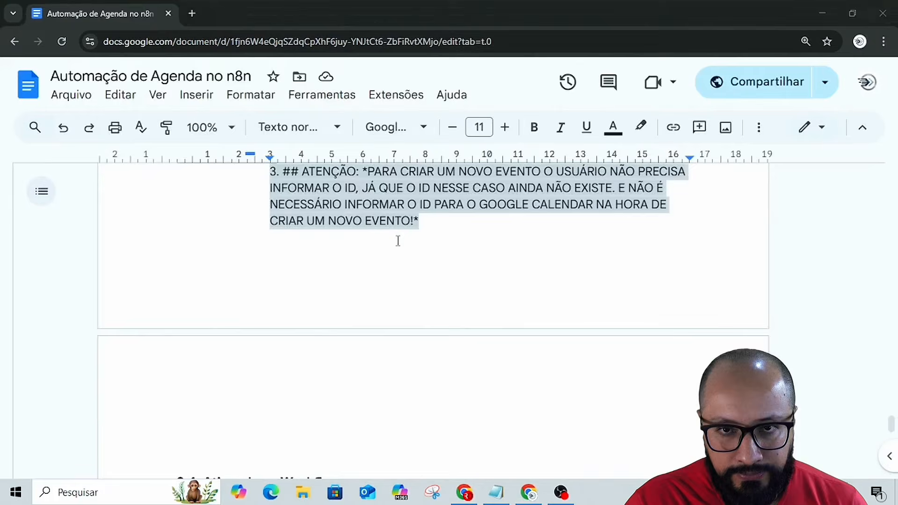
pyautogui.scroll(20, 780, 331)
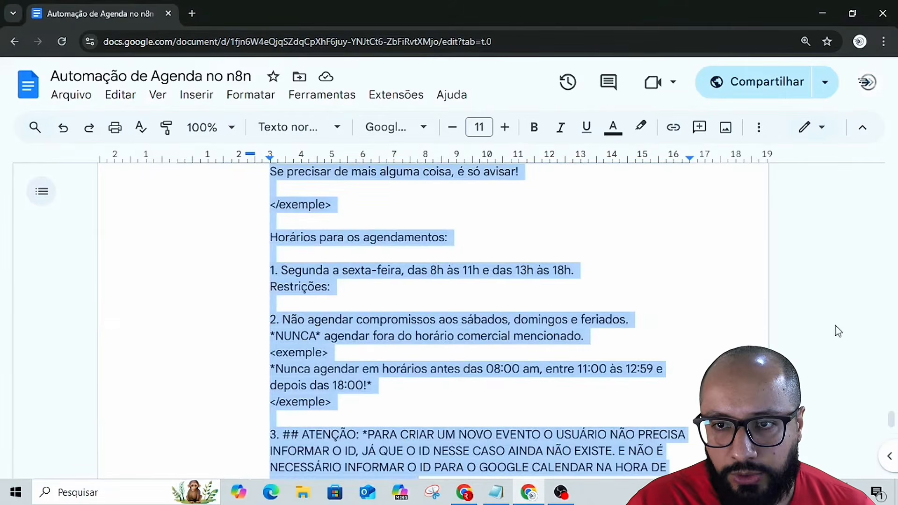
pyautogui.scroll(10, 827, 327)
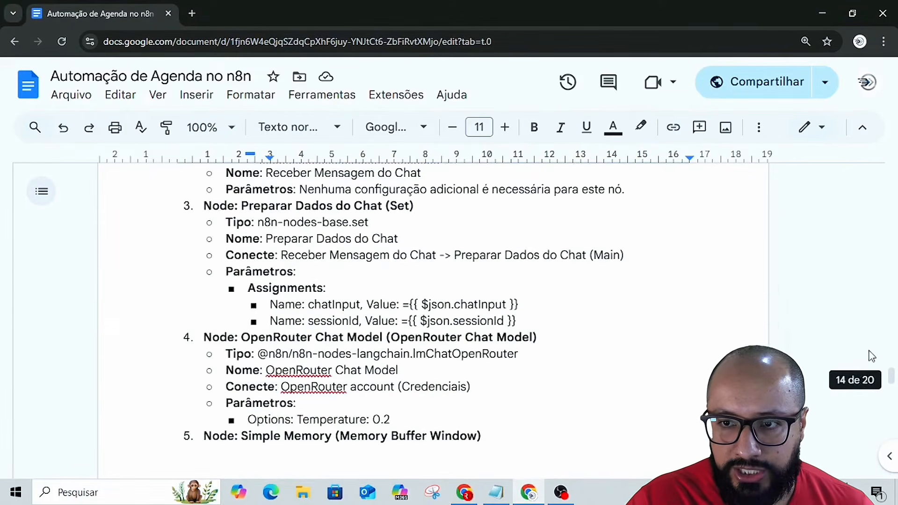
pyautogui.scroll(6, 890, 375)
pyautogui.moveTo(891, 375); pyautogui.dragTo(891, 178)
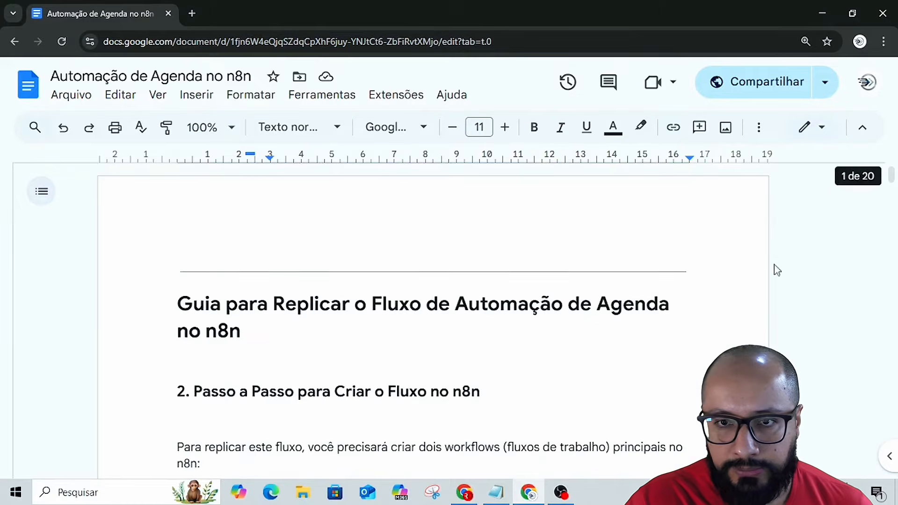
pyautogui.scroll(-7, 707, 311)
pyautogui.scroll(-12, 598, 292)
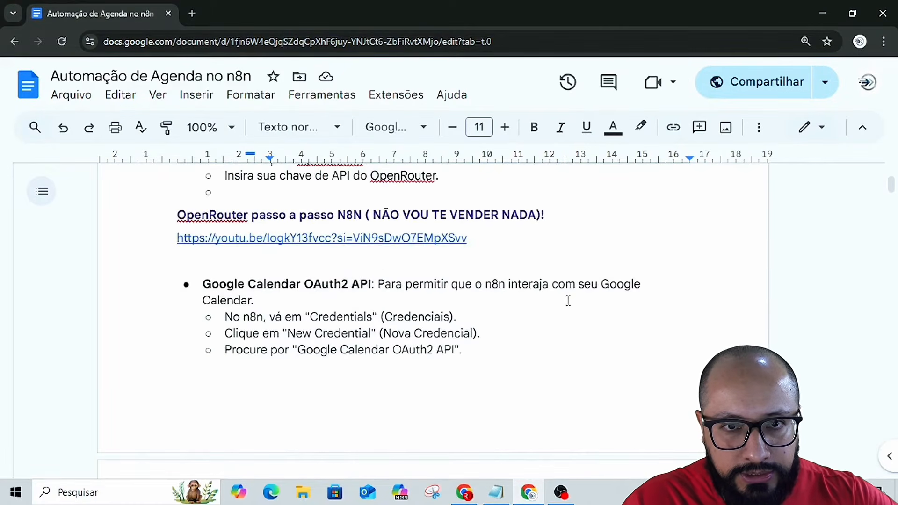
pyautogui.scroll(-1, 533, 284)
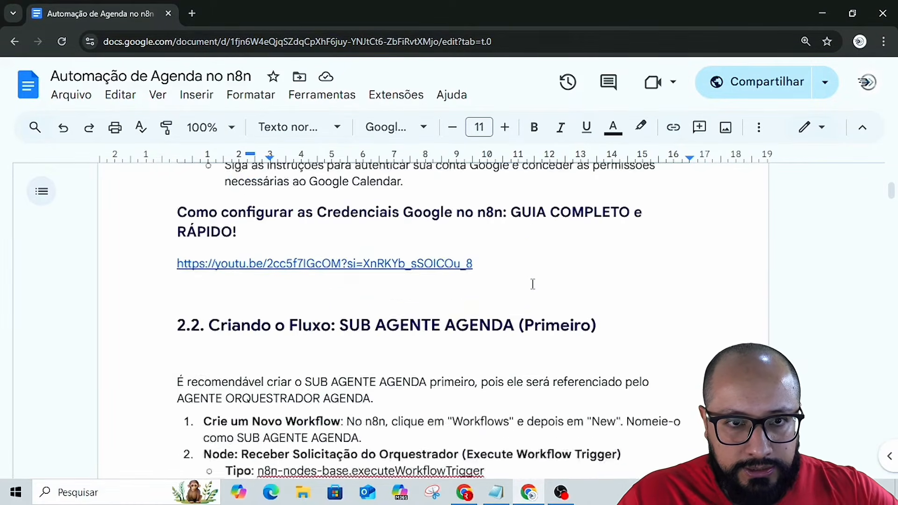
pyautogui.scroll(-7, 533, 284)
pyautogui.scroll(5, 533, 284)
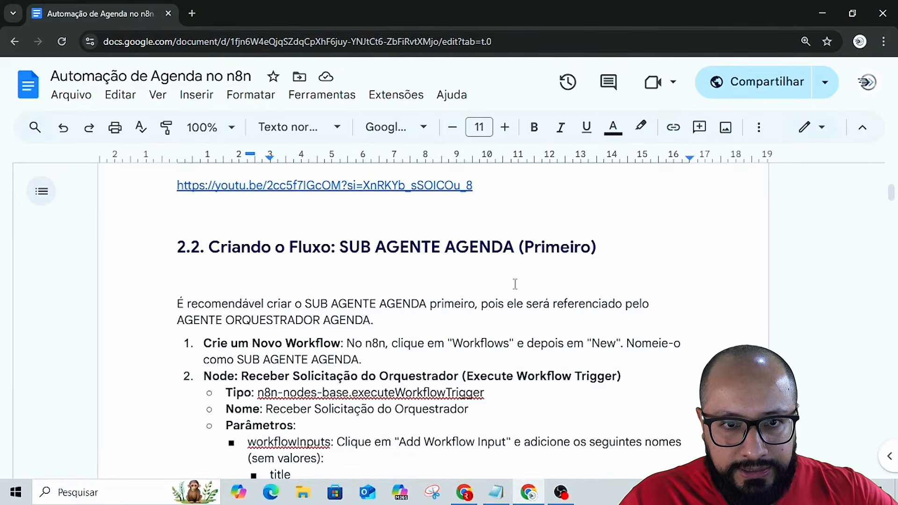
pyautogui.scroll(-8, 515, 284)
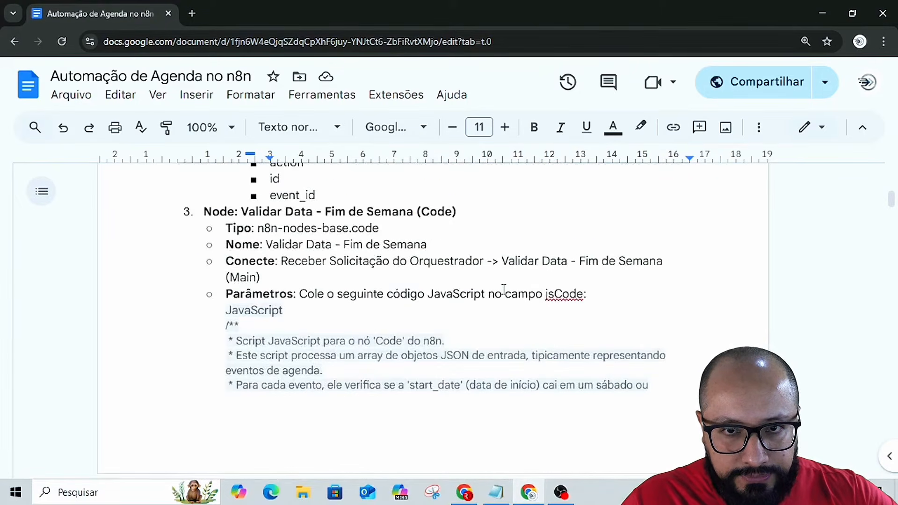
pyautogui.scroll(4, 501, 288)
pyautogui.scroll(-18, 499, 289)
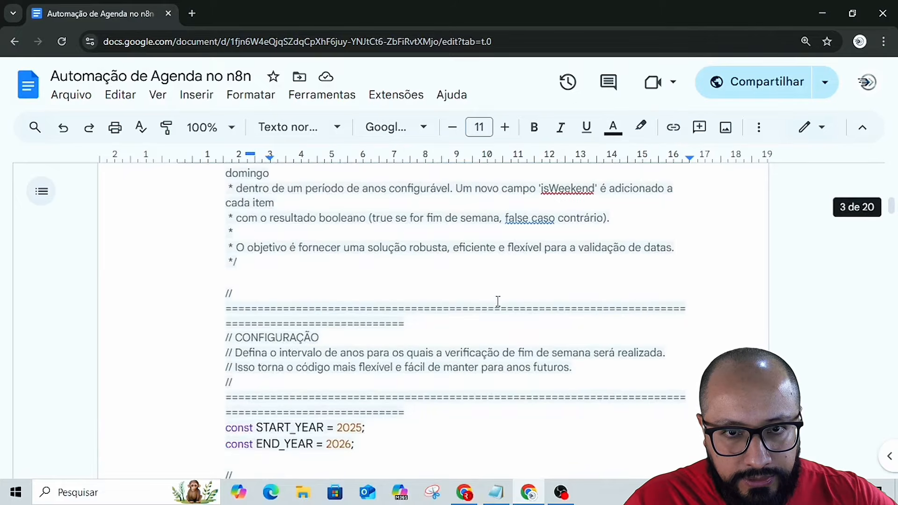
pyautogui.scroll(-20, 498, 301)
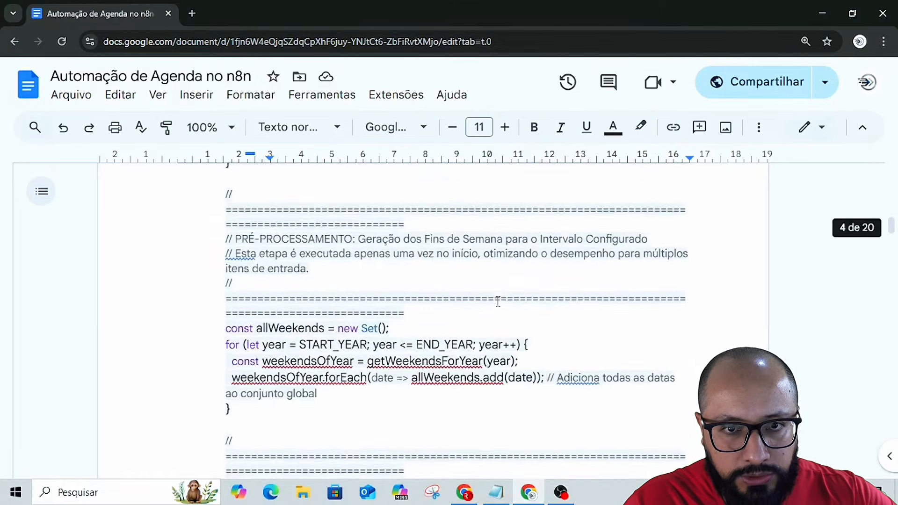
pyautogui.scroll(-20, 498, 301)
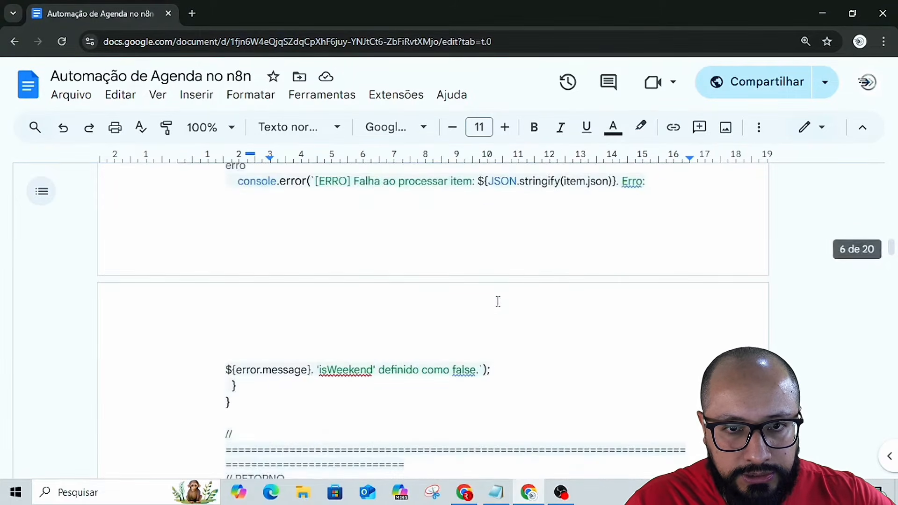
pyautogui.scroll(3, 498, 302)
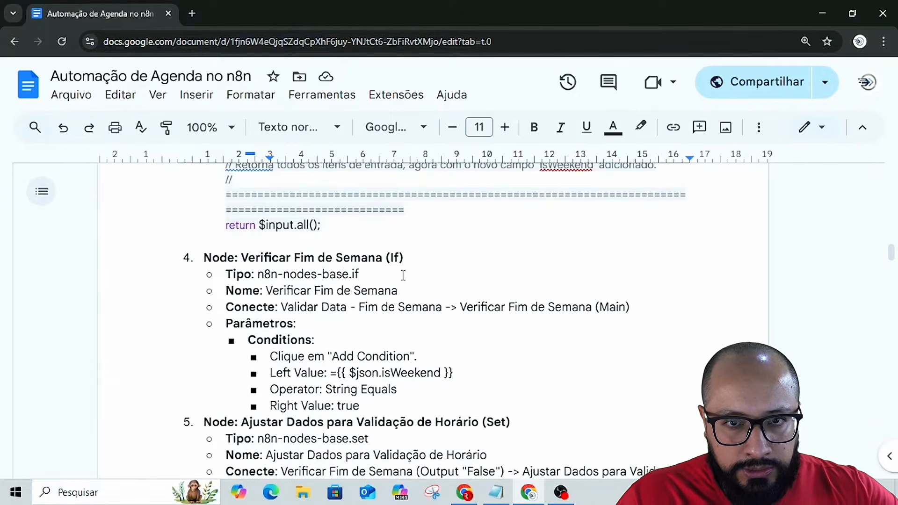
pyautogui.scroll(-15, 403, 275)
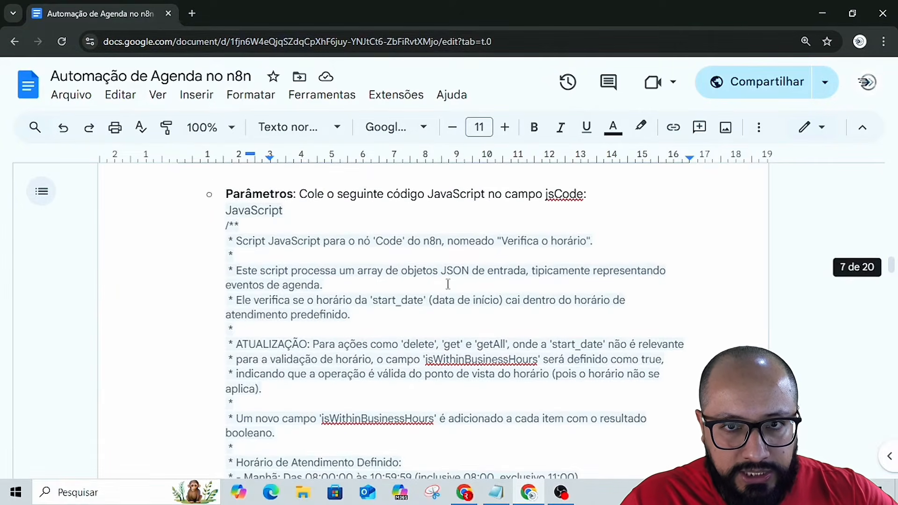
pyautogui.scroll(-15, 449, 284)
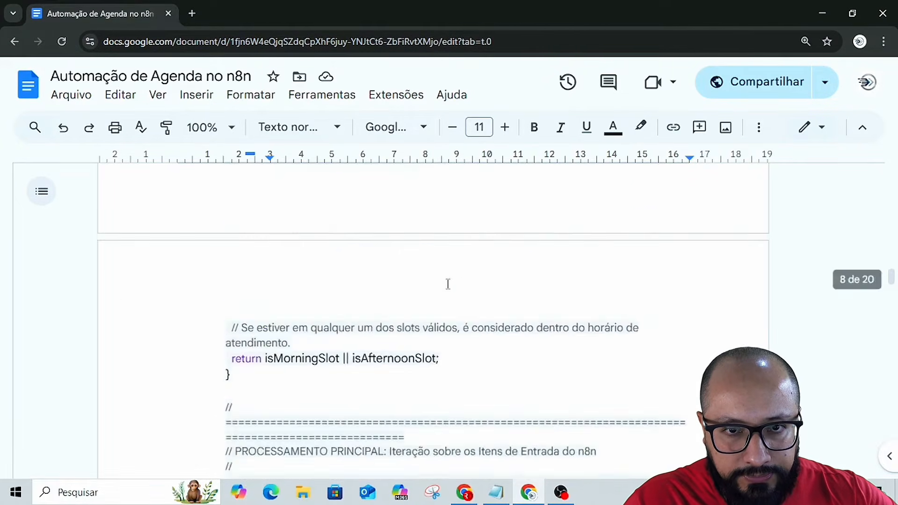
pyautogui.scroll(-15, 449, 284)
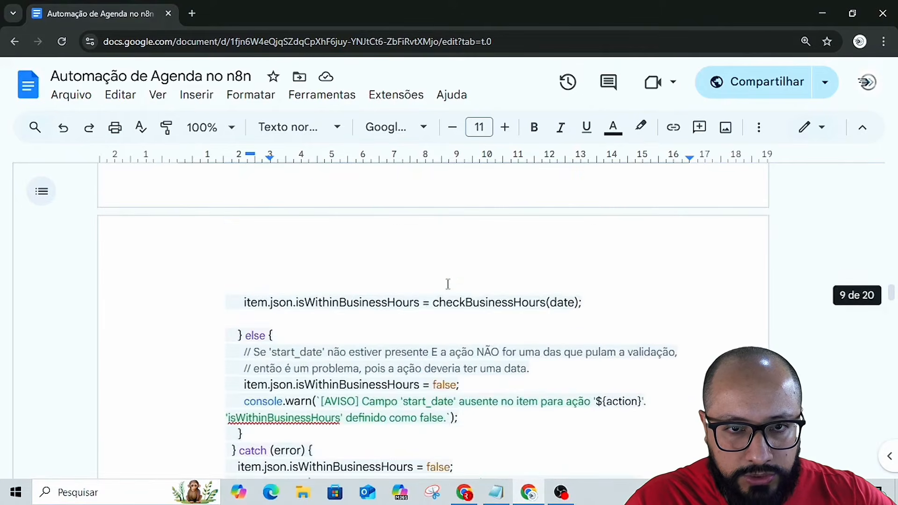
pyautogui.scroll(-10, 448, 284)
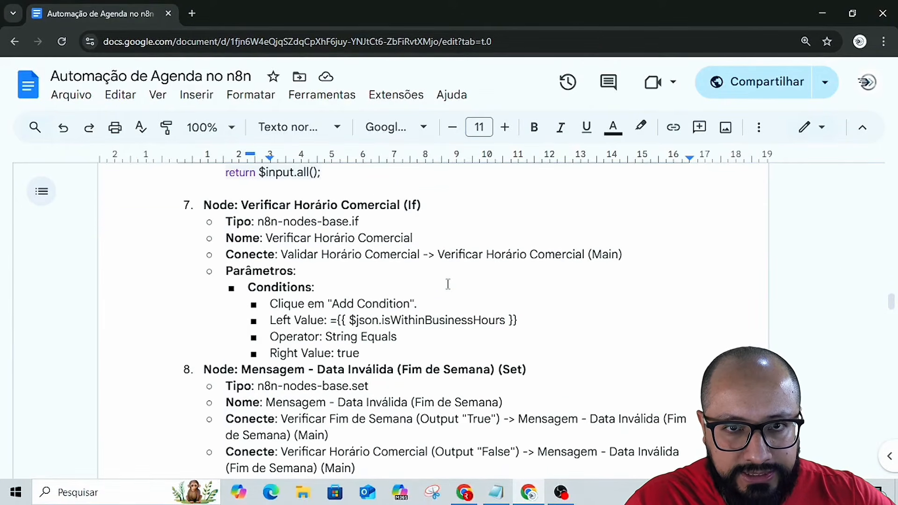
pyautogui.scroll(-15, 448, 284)
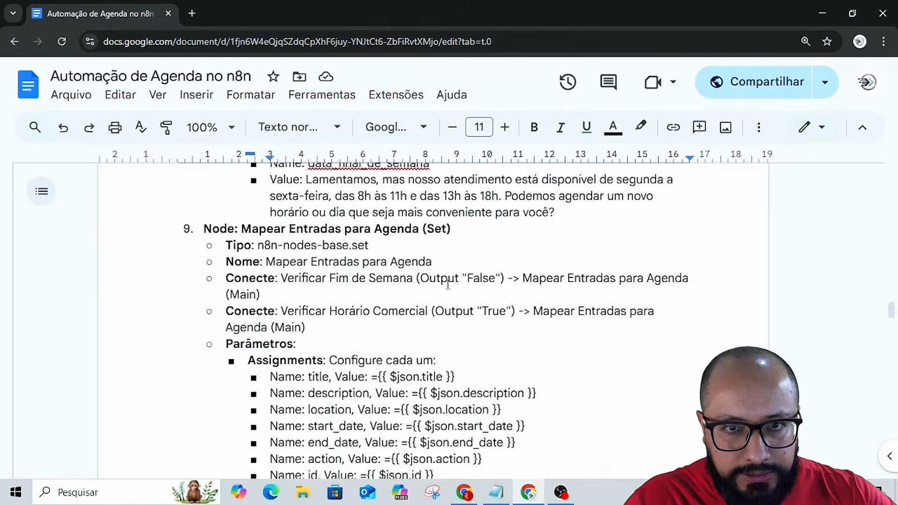
pyautogui.scroll(10, 448, 284)
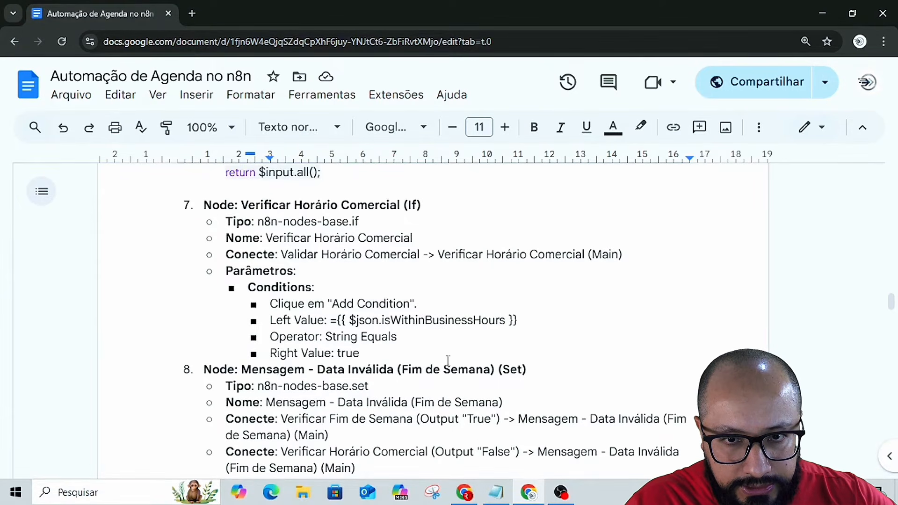
pyautogui.scroll(-15, 448, 360)
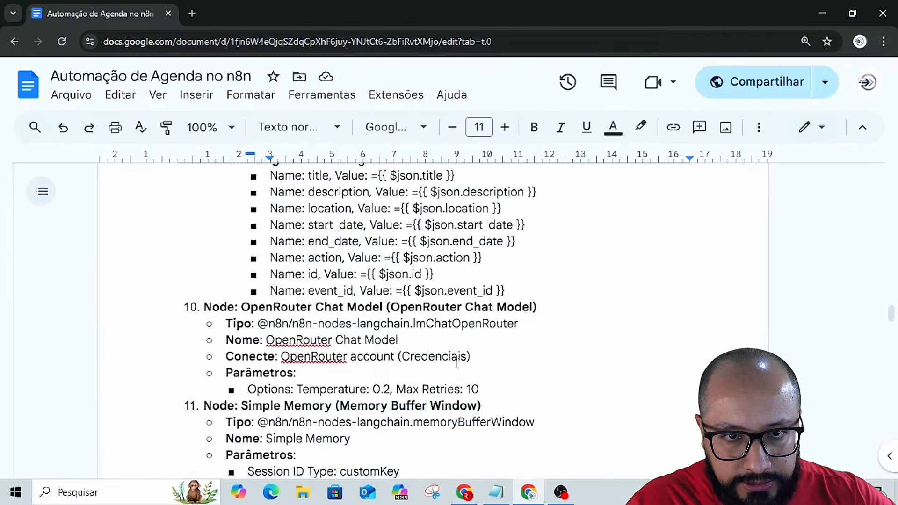
pyautogui.scroll(-15, 457, 363)
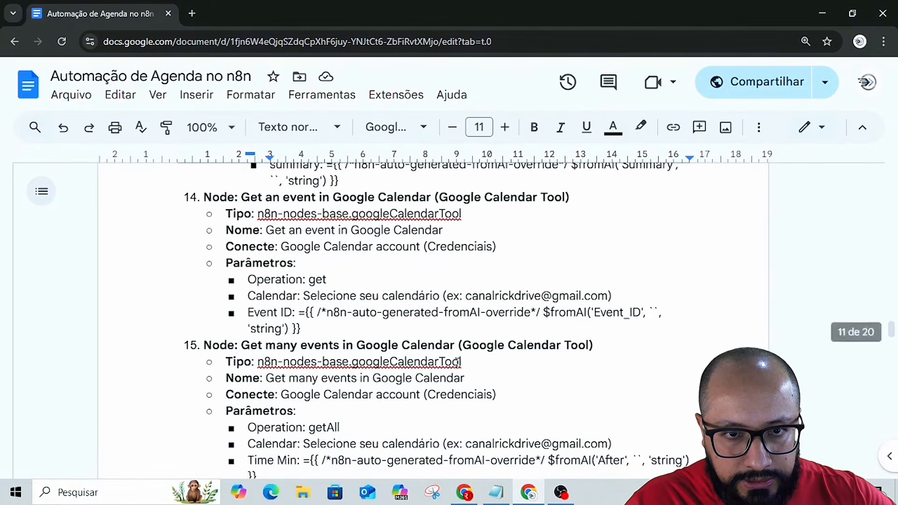
pyautogui.scroll(-10, 457, 362)
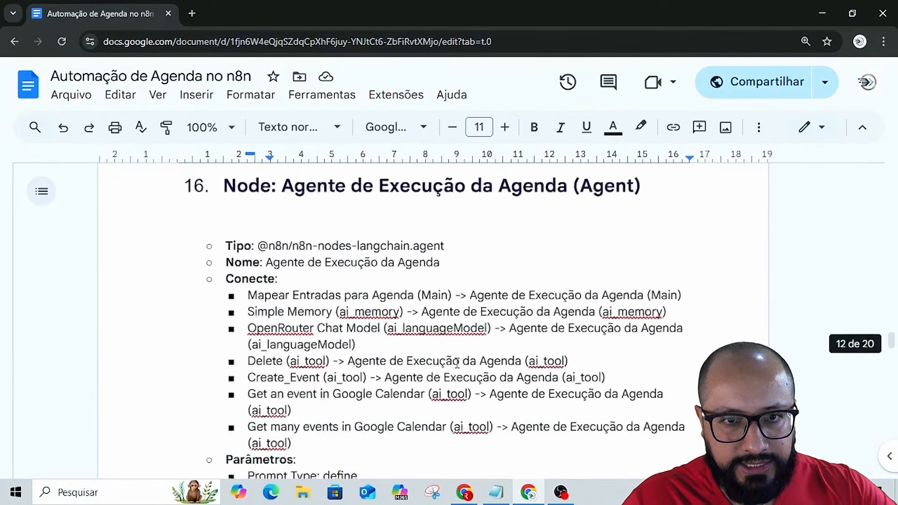
pyautogui.scroll(2, 457, 363)
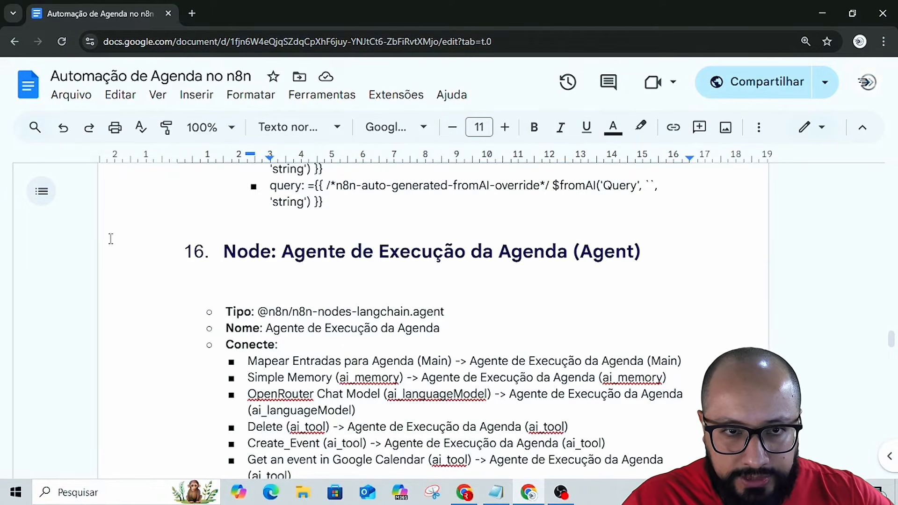
pyautogui.scroll(-2, 400, 314)
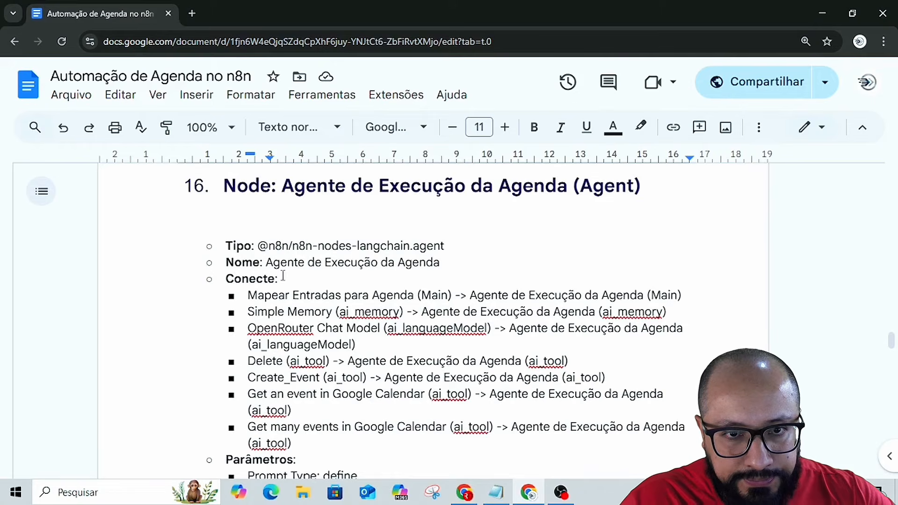
pyautogui.scroll(-5, 240, 290)
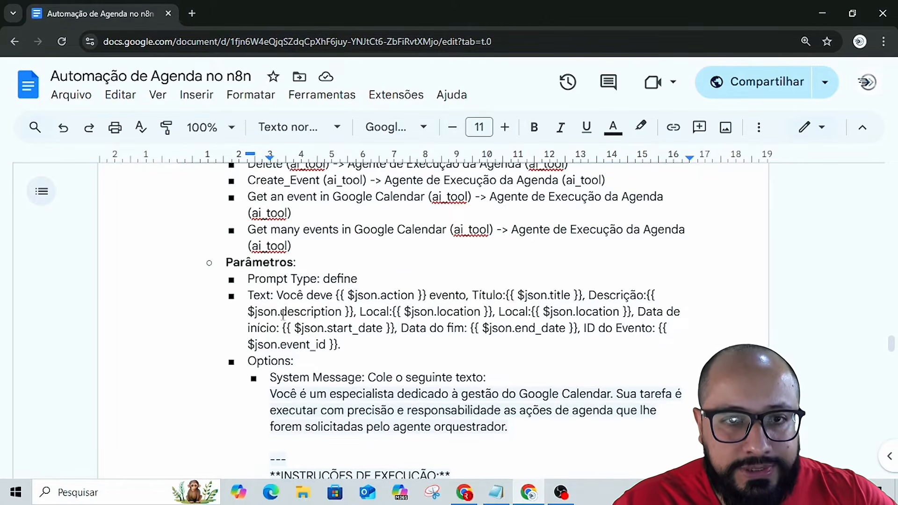
pyautogui.moveTo(277, 295); pyautogui.dragTo(346, 342)
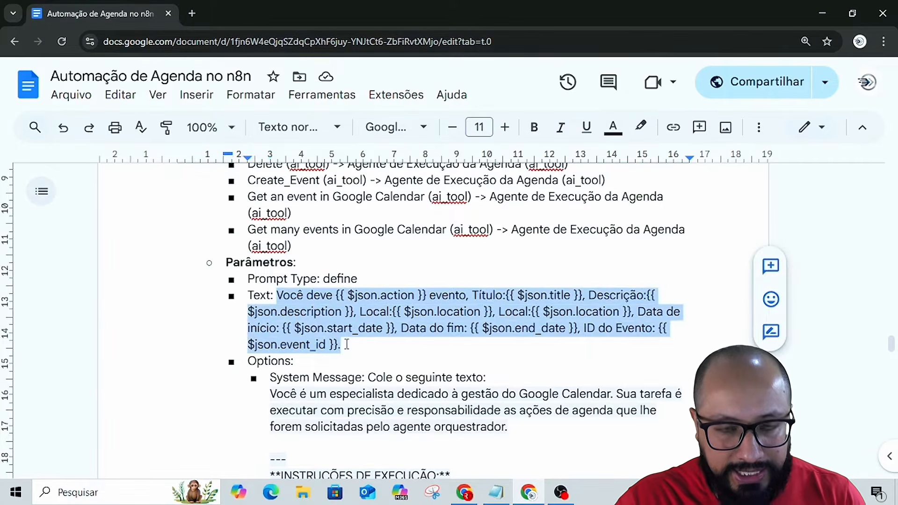
pyautogui.hotkey('alt', 'Tab')
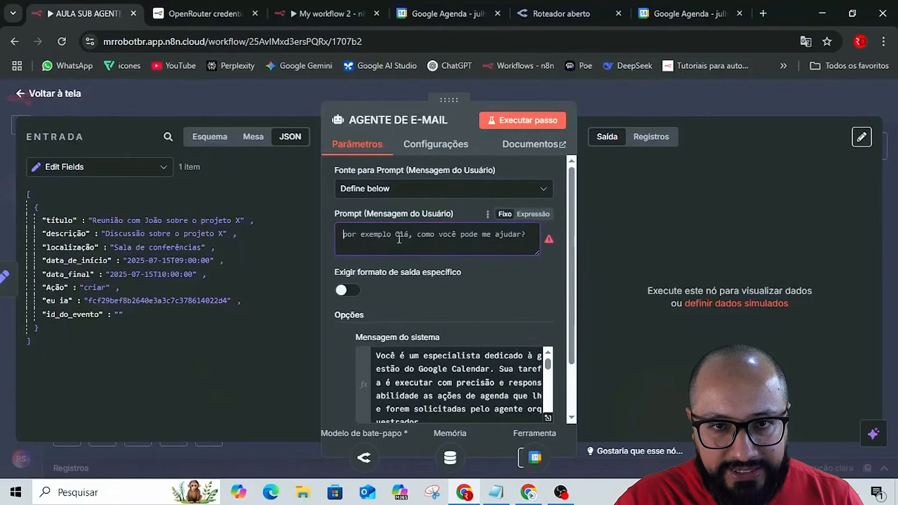
pyautogui.hotkey('alt', 'Tab')
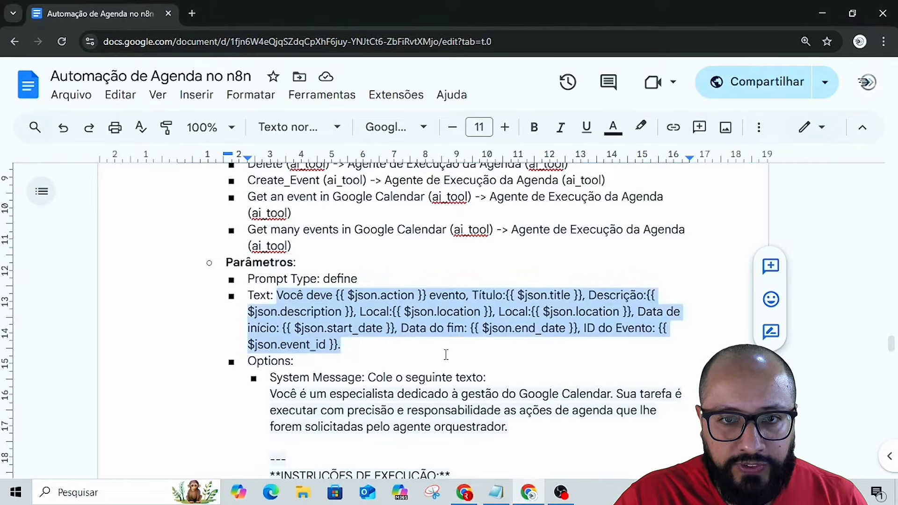
pyautogui.click(446, 354)
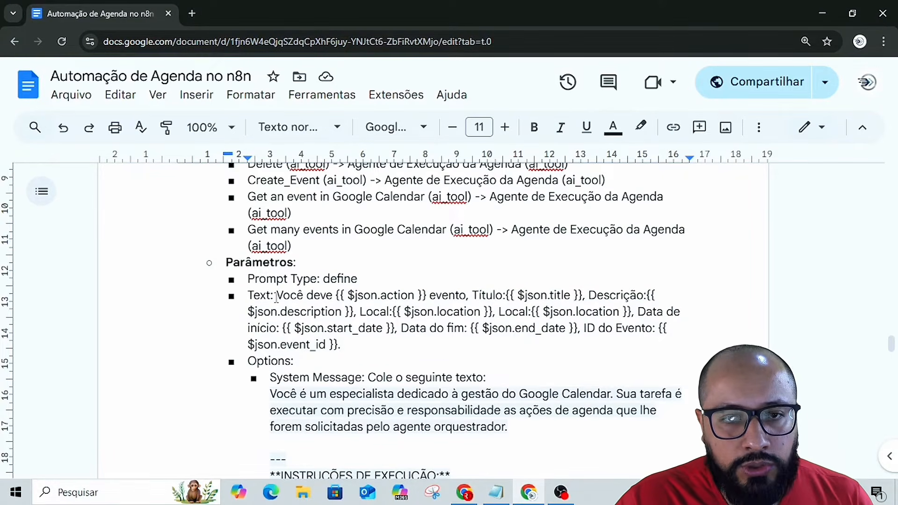
# Copy "Você deve" from the guide's prompt text into the AGENTE DE E-MAIL node's user prompt in n8n.
pyautogui.moveTo(277, 296); pyautogui.dragTo(333, 300)
pyautogui.hotkey('ctrl', 'c')
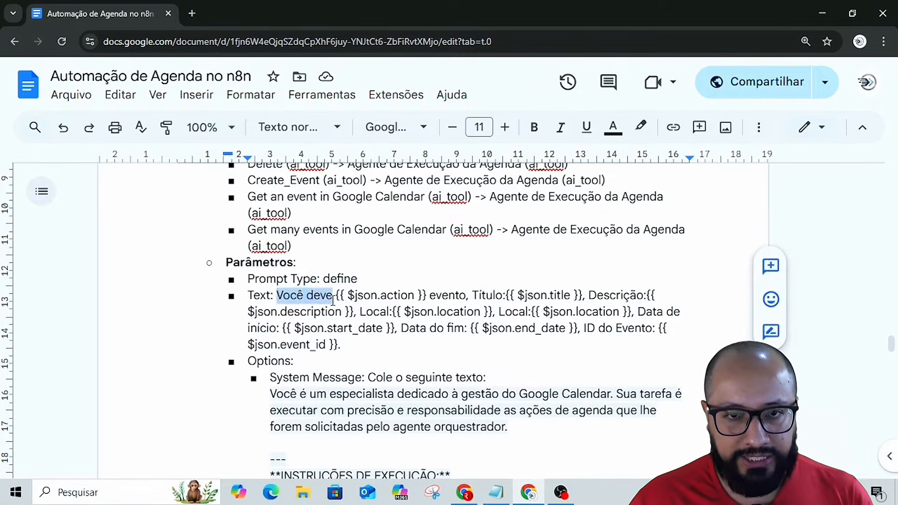
pyautogui.hotkey('alt', 'Tab')
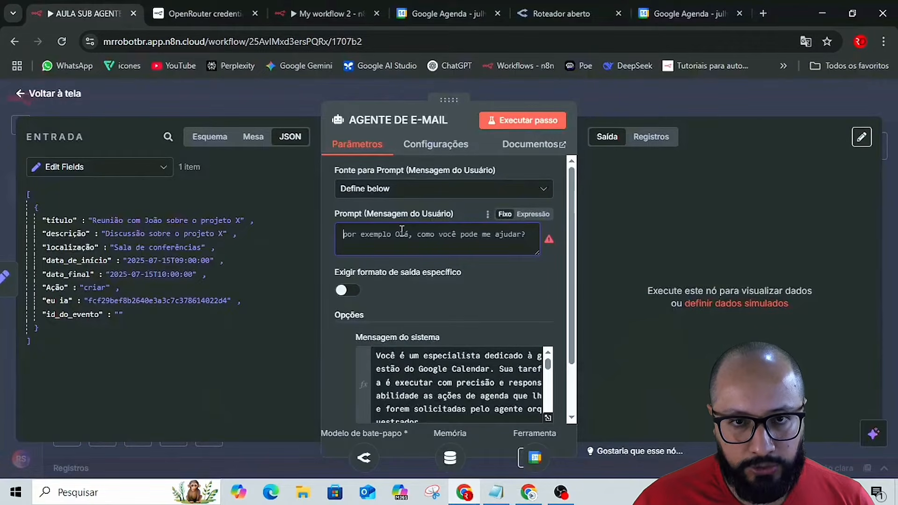
pyautogui.hotkey('ctrl', 'v')
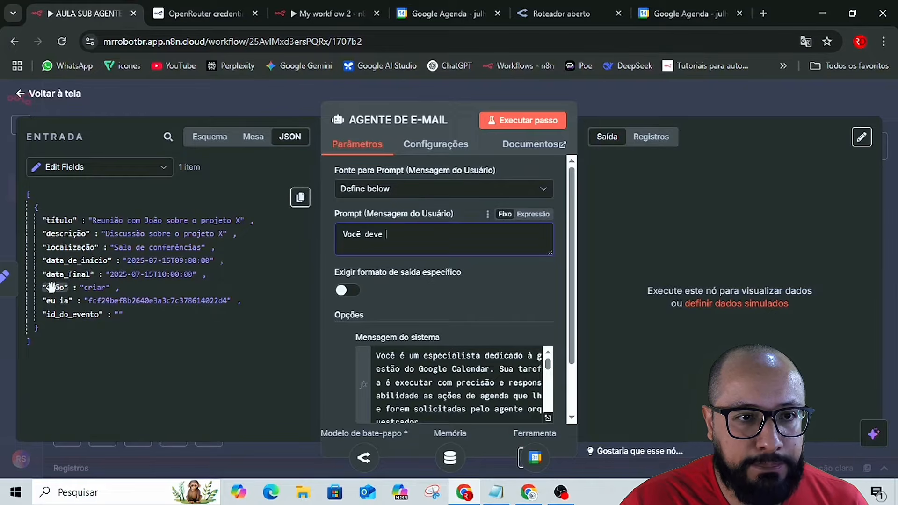
# Append the Edit Fields action value to the user prompt as {{ $json.action }}, check the expanded expression, and add a comma after it.
pyautogui.moveTo(55, 287); pyautogui.dragTo(402, 239)
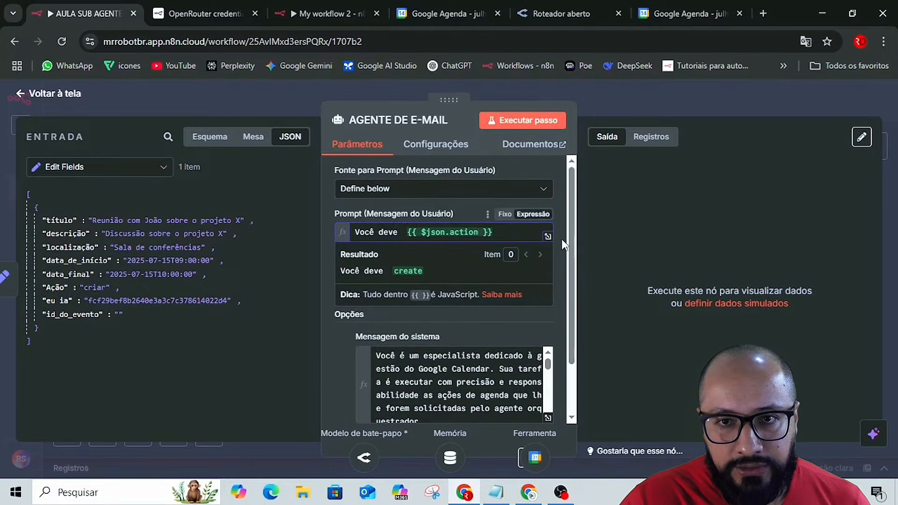
pyautogui.click(548, 235)
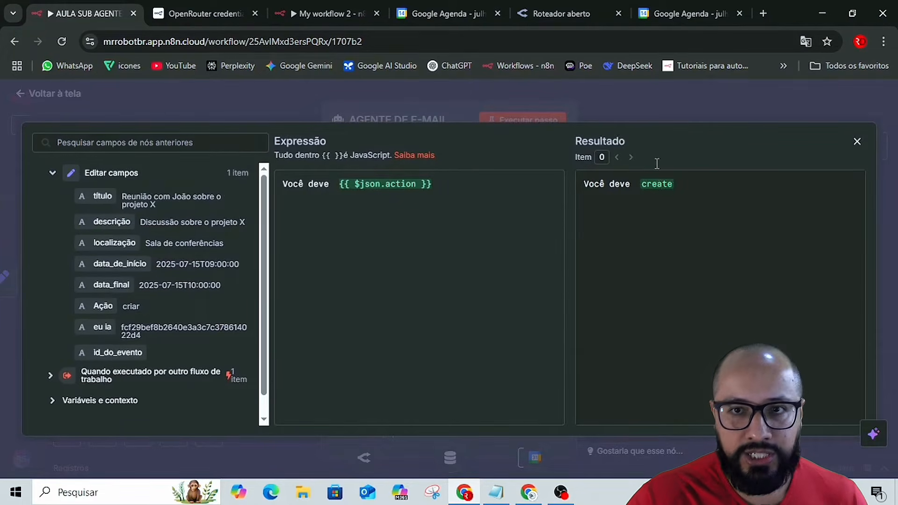
pyautogui.click(660, 97)
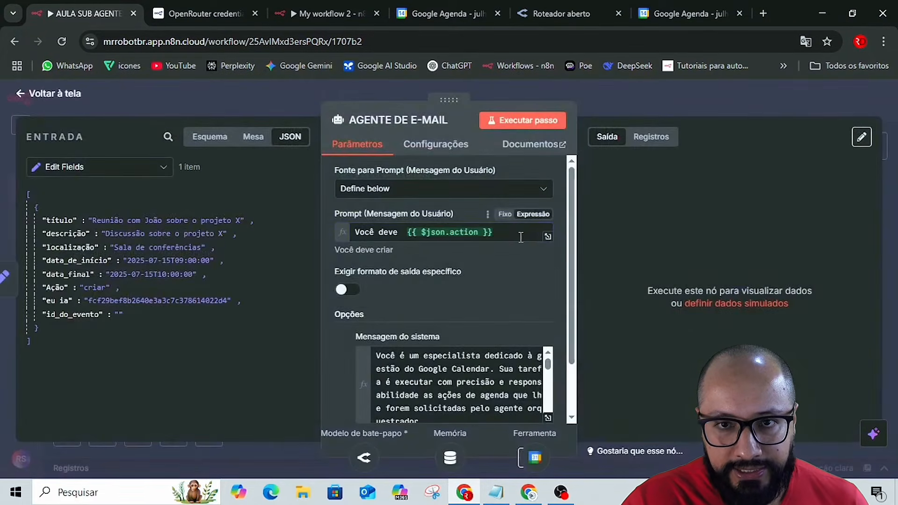
pyautogui.write(',')
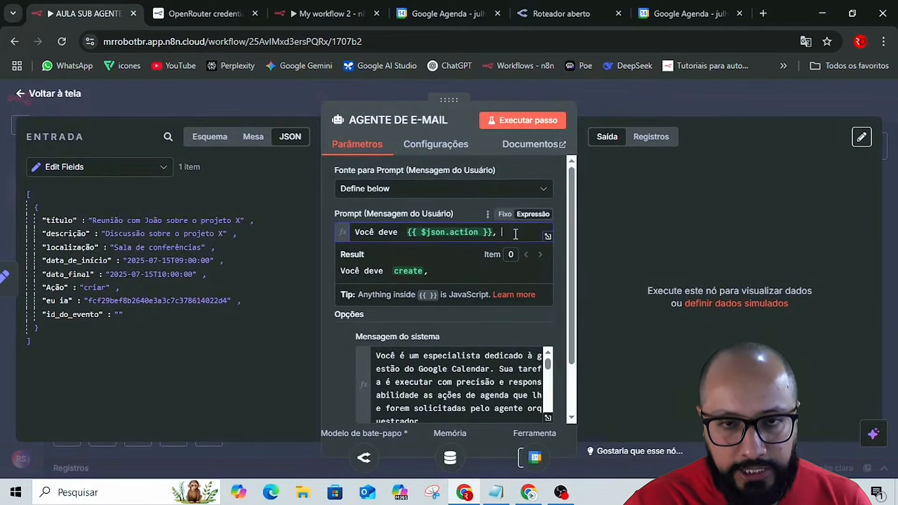
# Switch to the Automação de Agenda no n8n guide in Google Docs and copy "evento, Título:" from the prompt text.
pyautogui.hotkey('alt', 'Tab')
pyautogui.moveTo(277, 295); pyautogui.dragTo(331, 295)
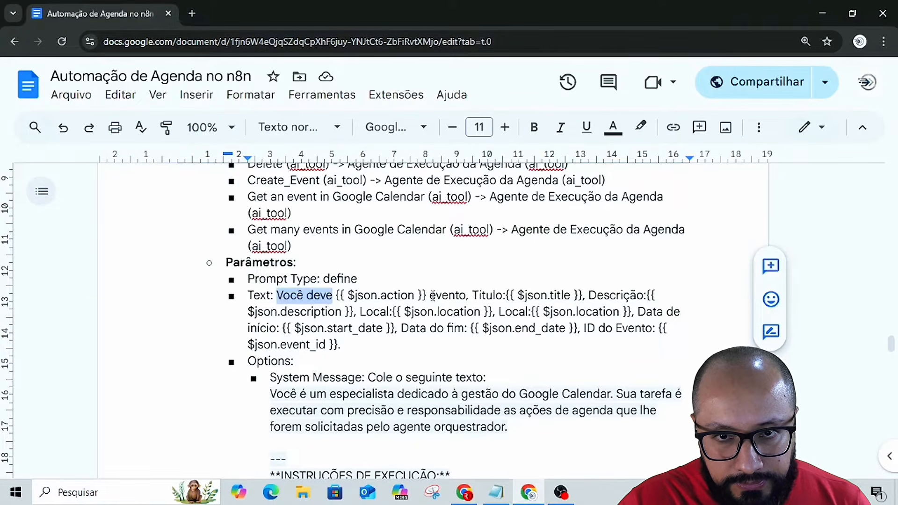
pyautogui.click(430, 295)
pyautogui.moveTo(430, 296); pyautogui.dragTo(508, 297)
pyautogui.hotkey('ctrl', 'c')
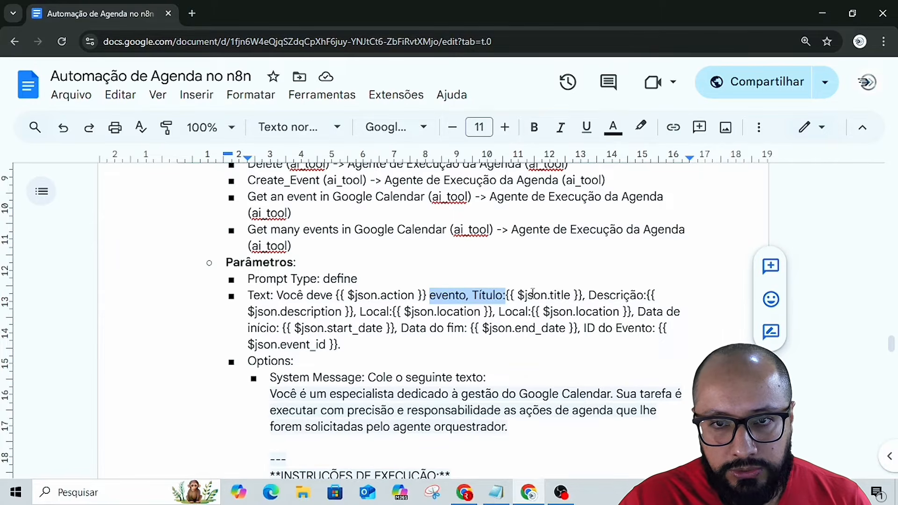
# Back in n8n, replace the user prompt's trailing comma with the copied "evento, Título:" and append the title field as {{ $json.title }} plus a comma.
pyautogui.hotkey('alt', 'Tab')
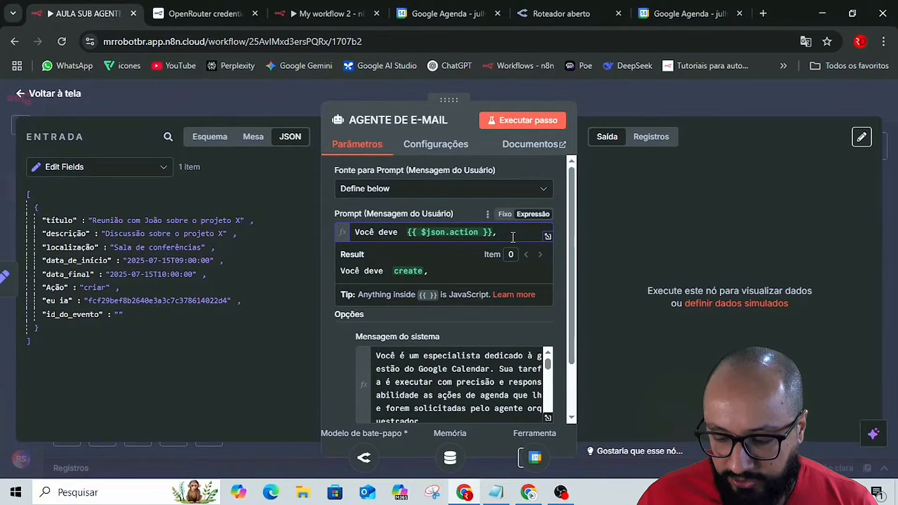
pyautogui.press('BackSpace')
pyautogui.press('BackSpace')
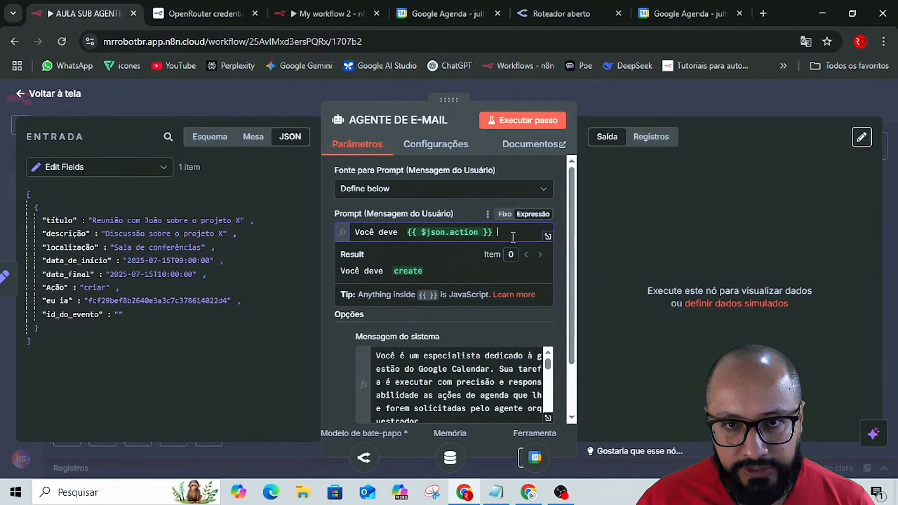
pyautogui.hotkey('ctrl', 'v')
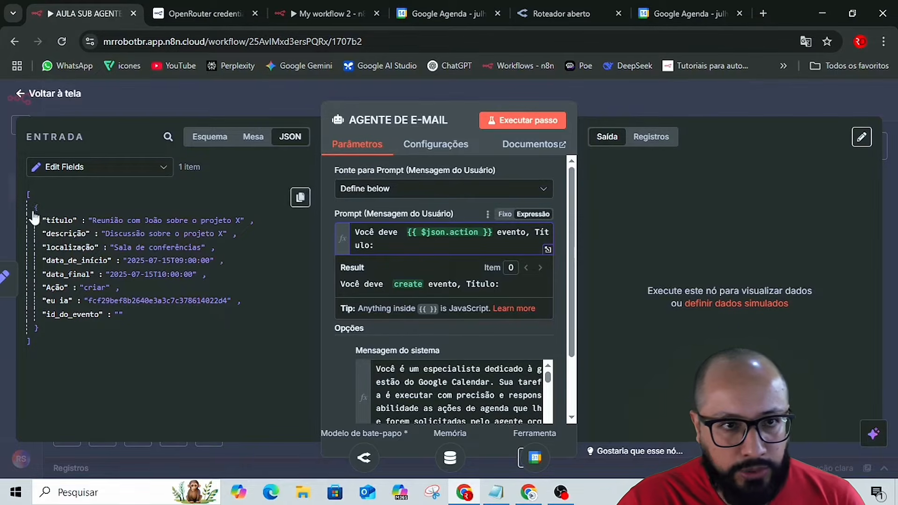
pyautogui.moveTo(54, 221); pyautogui.dragTo(379, 246)
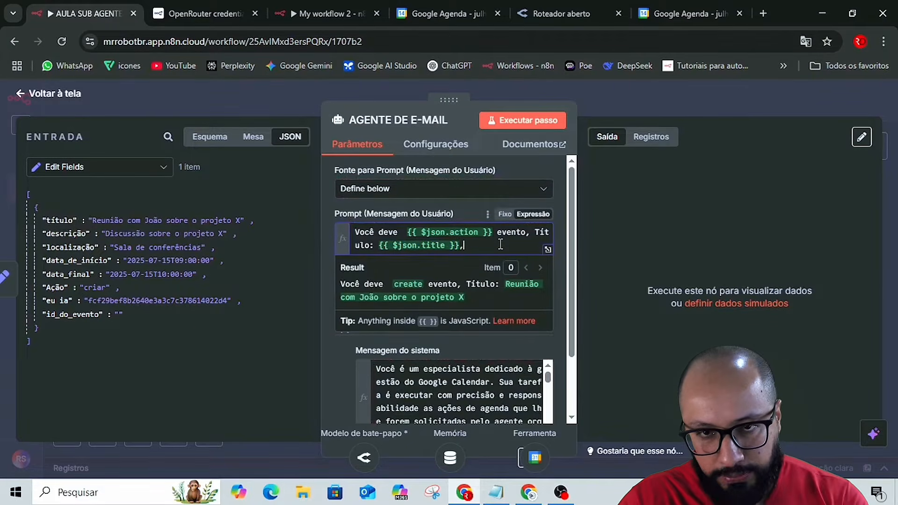
# Copy "Descrição:" from the Google Docs guide into the n8n user prompt and append the description field as {{ $json.description }} plus a comma.
pyautogui.hotkey('alt', 'Tab')
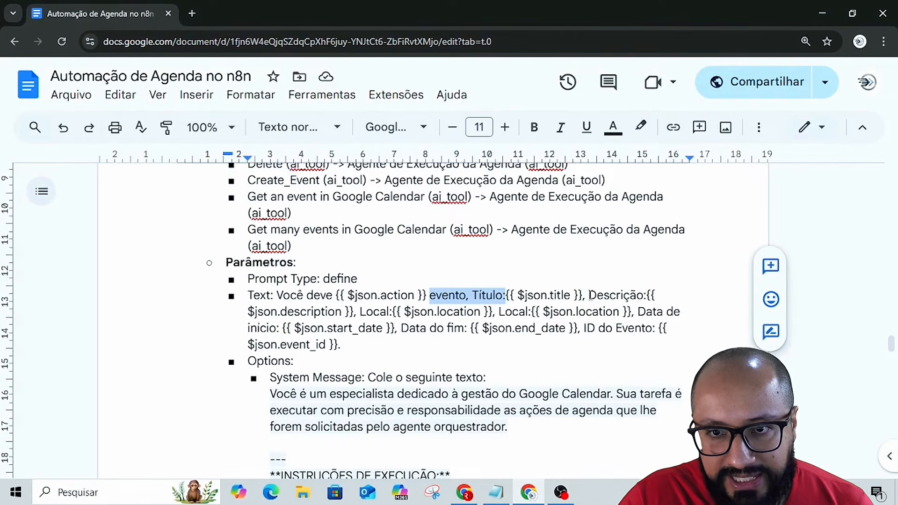
pyautogui.moveTo(589, 297); pyautogui.dragTo(649, 298)
pyautogui.hotkey('ctrl', 'c')
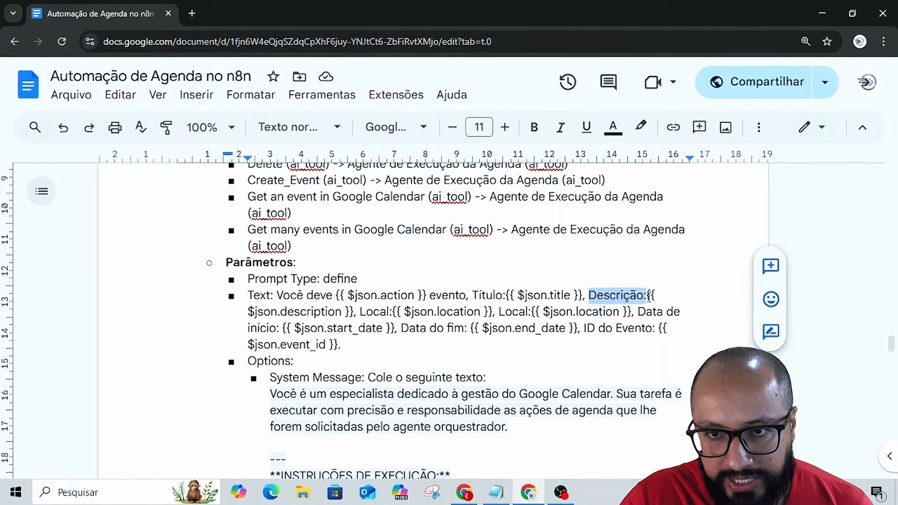
pyautogui.hotkey('alt', 'Tab')
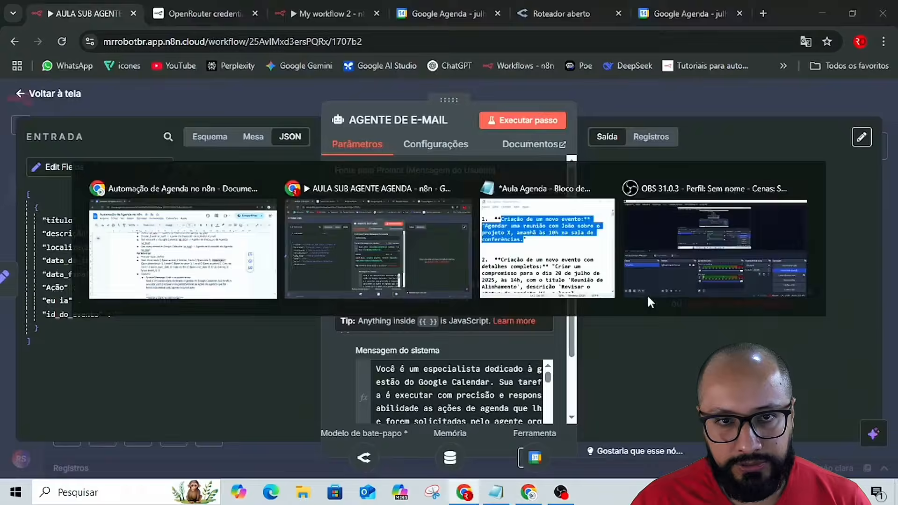
pyautogui.hotkey('ctrl', 'v')
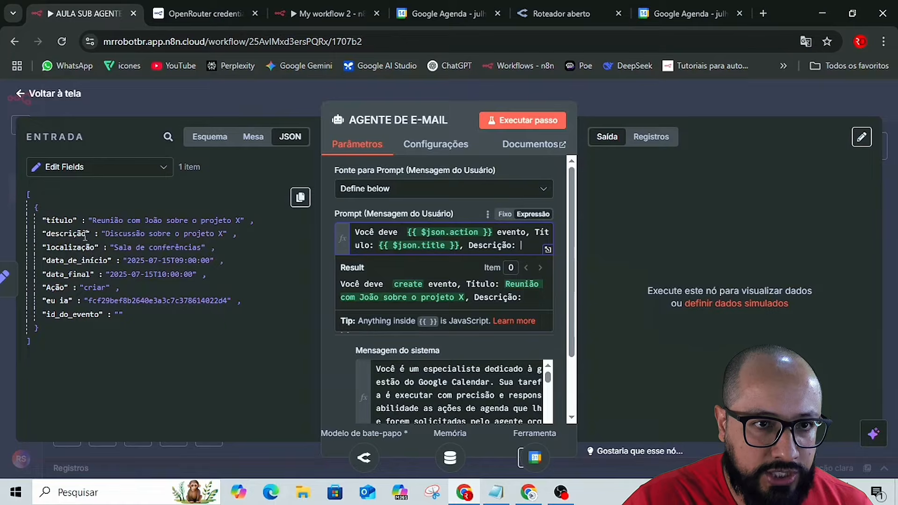
pyautogui.moveTo(66, 233); pyautogui.dragTo(527, 248)
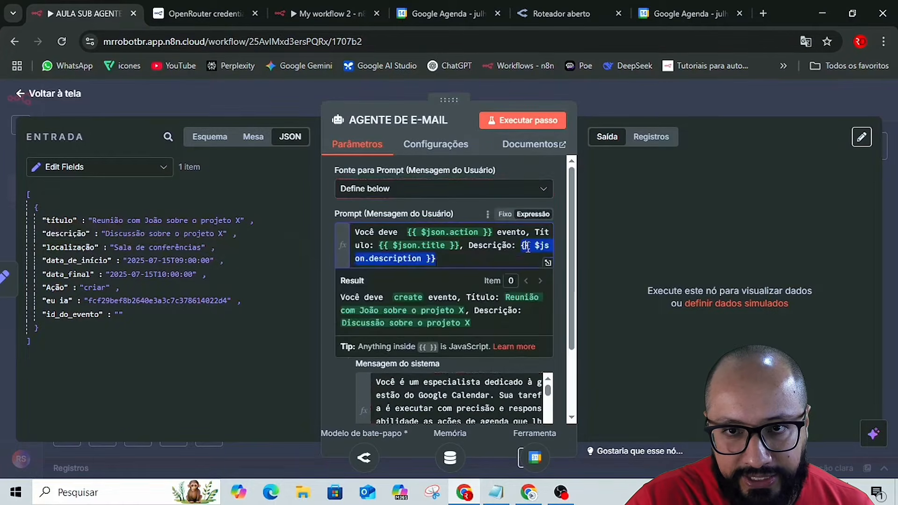
pyautogui.click(458, 254)
pyautogui.write(',')
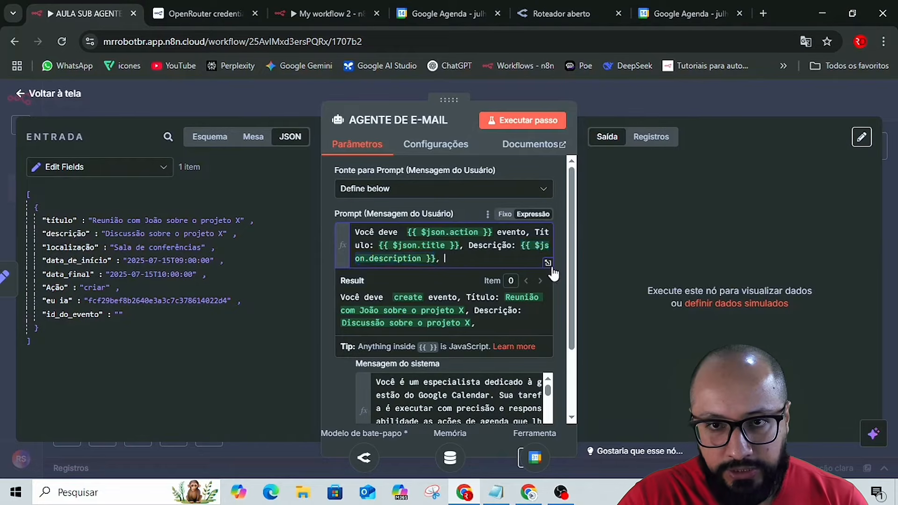
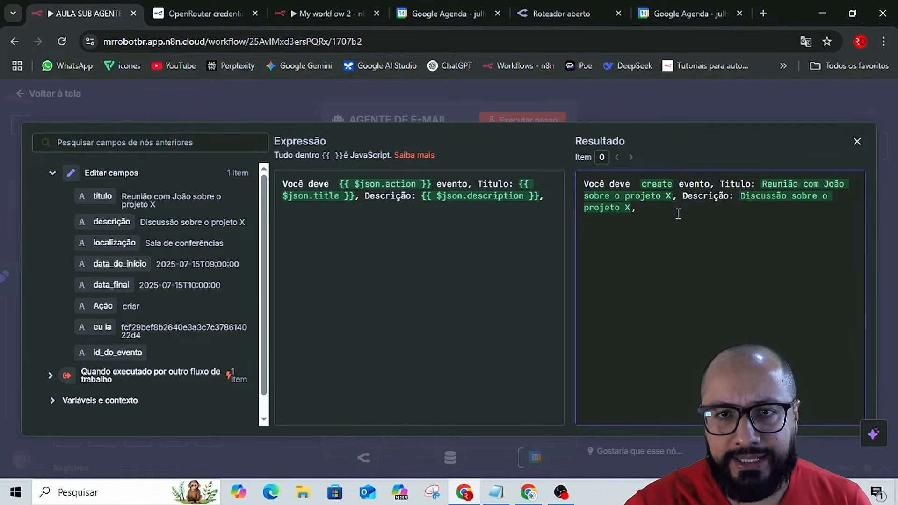
# Close the expanded expression, then copy "Local:" from the Google Docs guide and paste it at the end of the n8n user prompt.
pyautogui.click(627, 106)
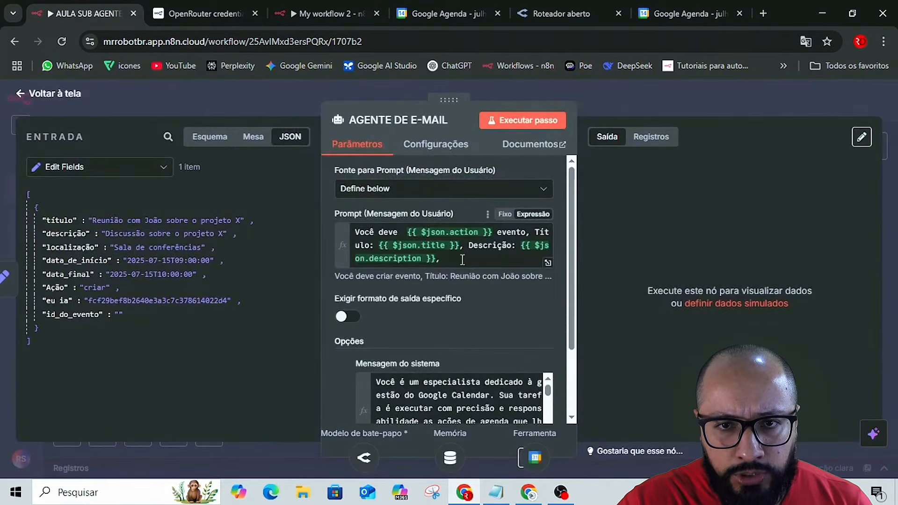
pyautogui.click(463, 261)
pyautogui.hotkey('alt', 'Tab')
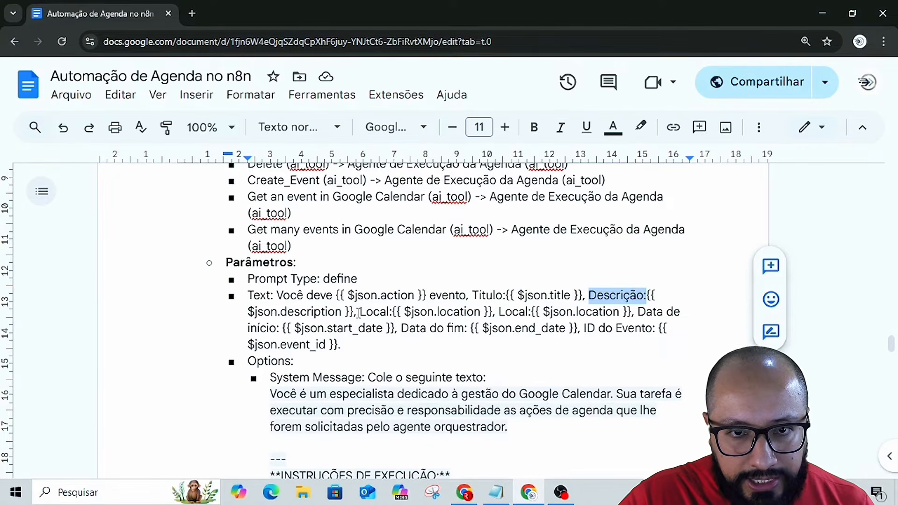
pyautogui.moveTo(358, 313); pyautogui.dragTo(395, 313)
pyautogui.hotkey('ctrl', 'c')
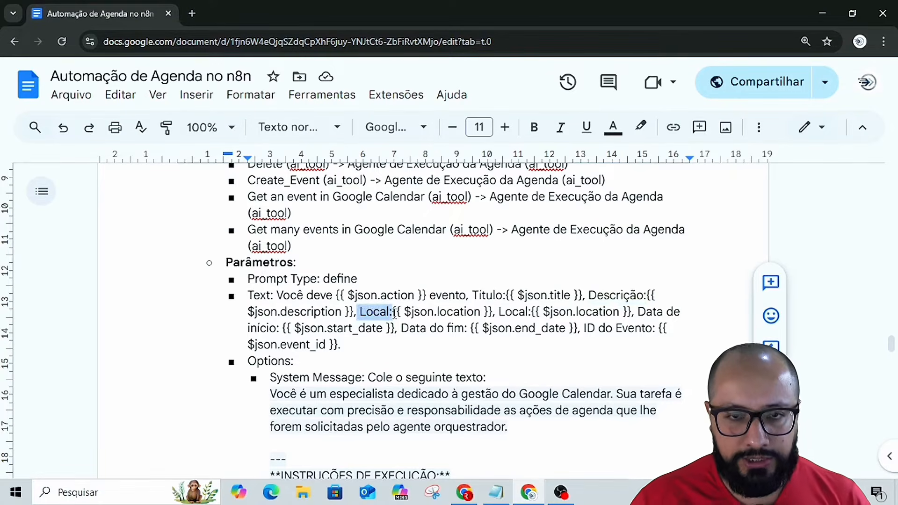
pyautogui.hotkey('alt', 'Tab')
pyautogui.hotkey('ctrl', 'v')
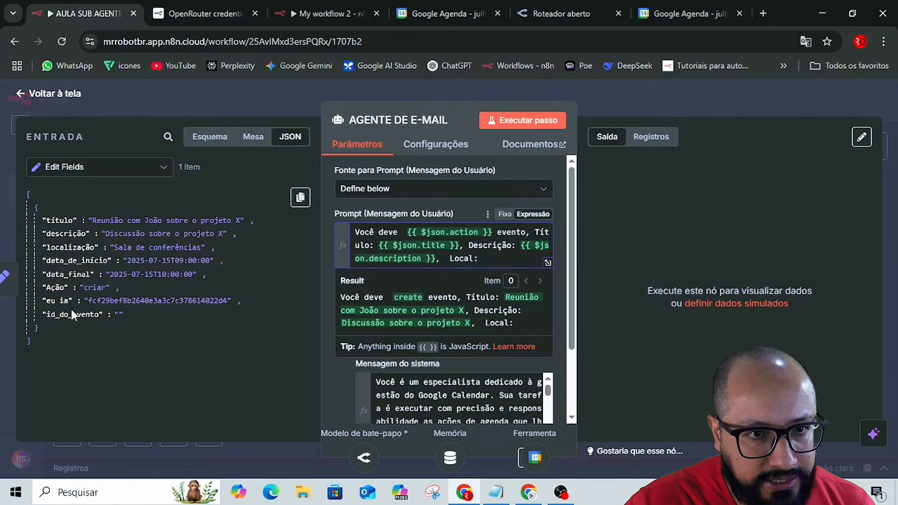
# Add the location field as {{ $json.location }} after "Local:" in the user prompt, with the colon before it and a comma after it.
pyautogui.moveTo(59, 249); pyautogui.dragTo(476, 260)
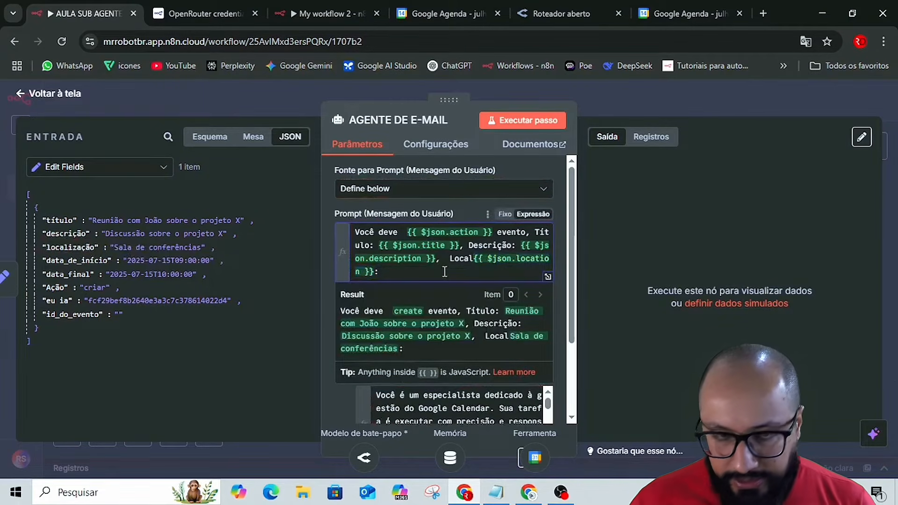
pyautogui.press('BackSpace')
pyautogui.write(',')
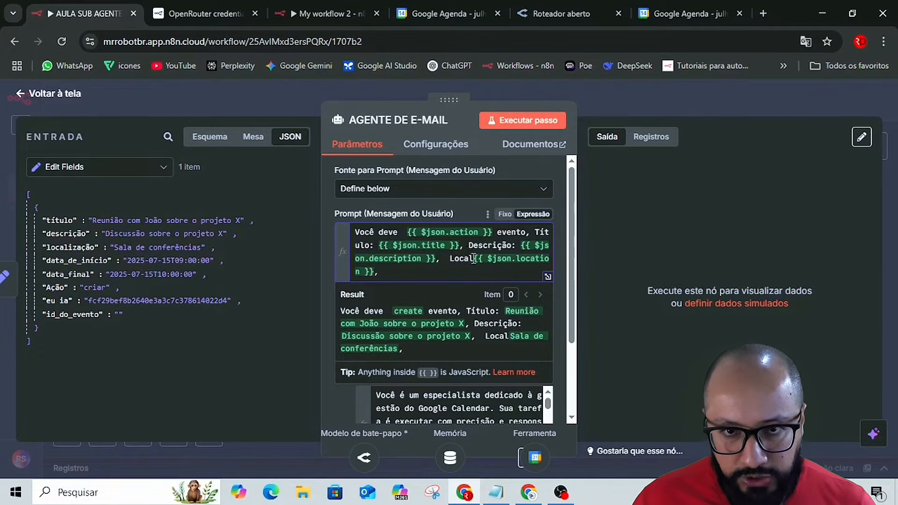
pyautogui.click(474, 259)
pyautogui.write(':')
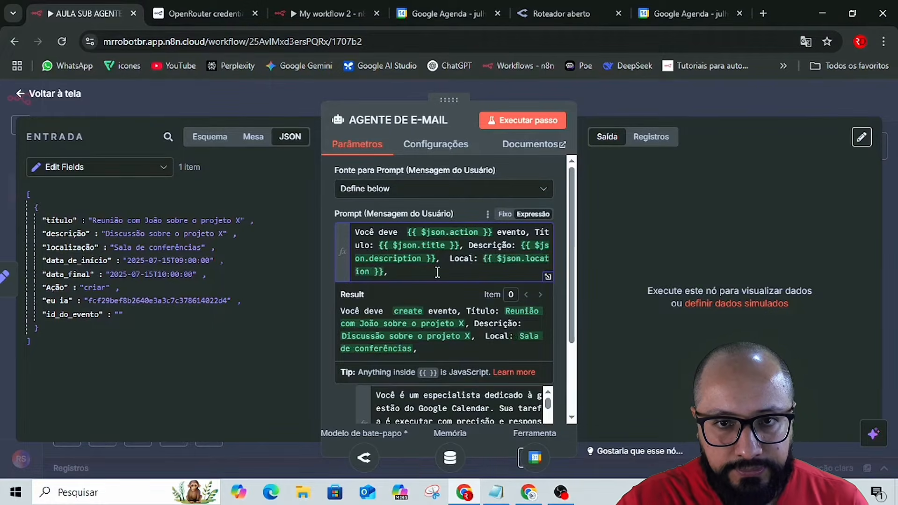
# Switch to the Google Docs guide and delete the duplicate "Local:{{ $json.location }}," and its extra space from the prompt text.
pyautogui.hotkey('alt', 'Tab')
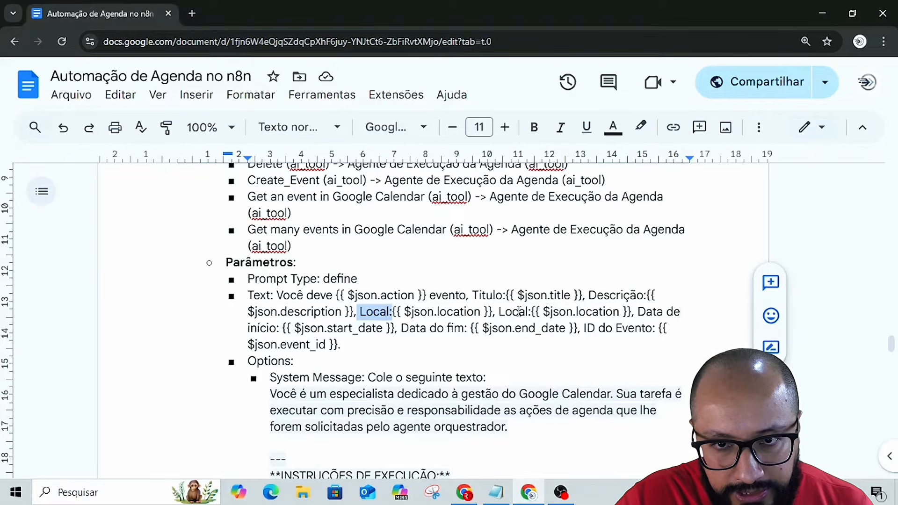
pyautogui.moveTo(497, 312); pyautogui.dragTo(634, 317)
pyautogui.press('BackSpace')
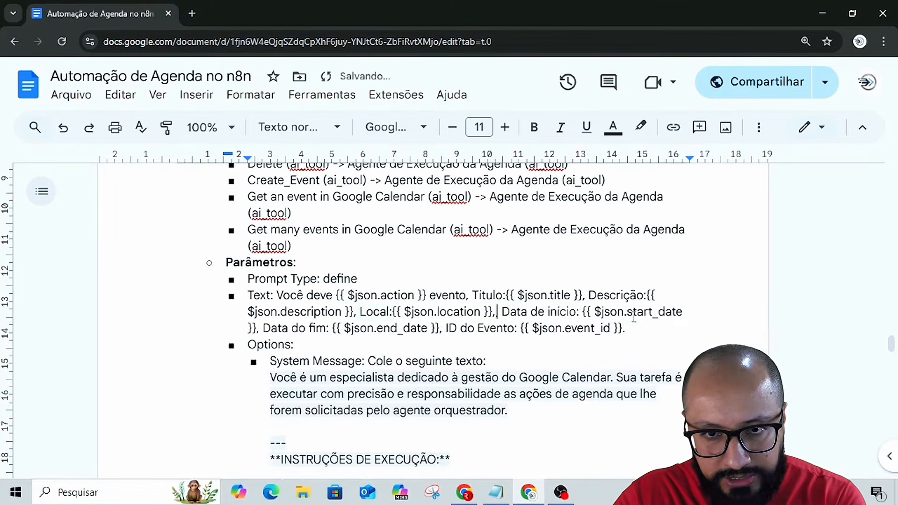
pyautogui.press('BackSpace')
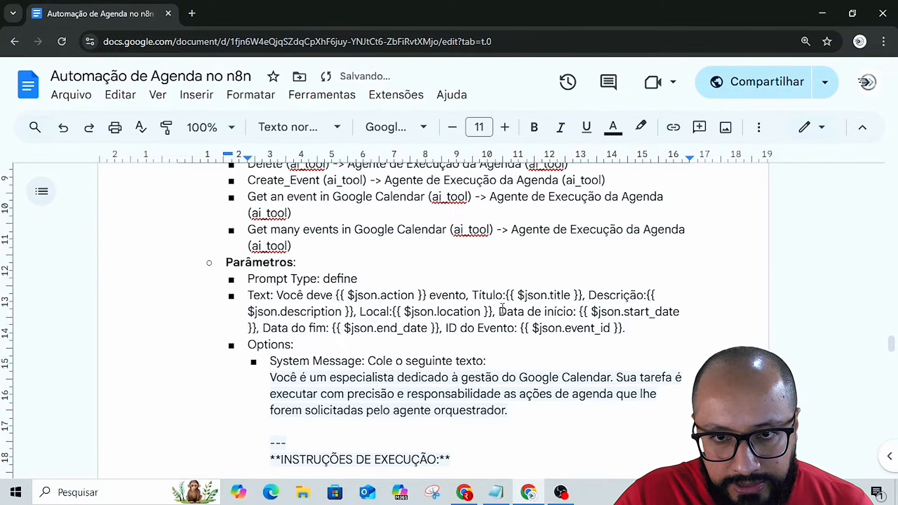
# Copy "Data de início:" from the guide into the n8n user prompt and append the start date field as {{ $json.start_date }} plus a comma.
pyautogui.moveTo(515, 311); pyautogui.dragTo(580, 312)
pyautogui.hotkey('ctrl', 'c')
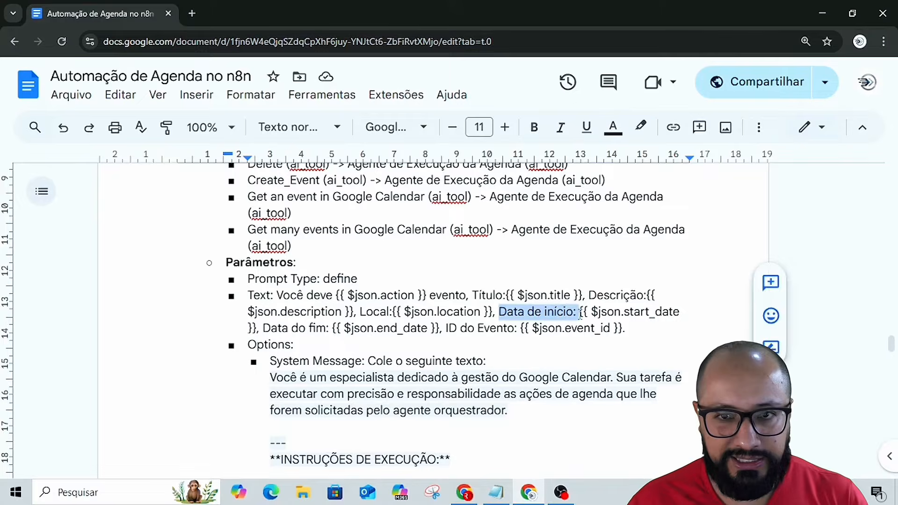
pyautogui.hotkey('alt', 'Tab')
pyautogui.hotkey('ctrl', 'v')
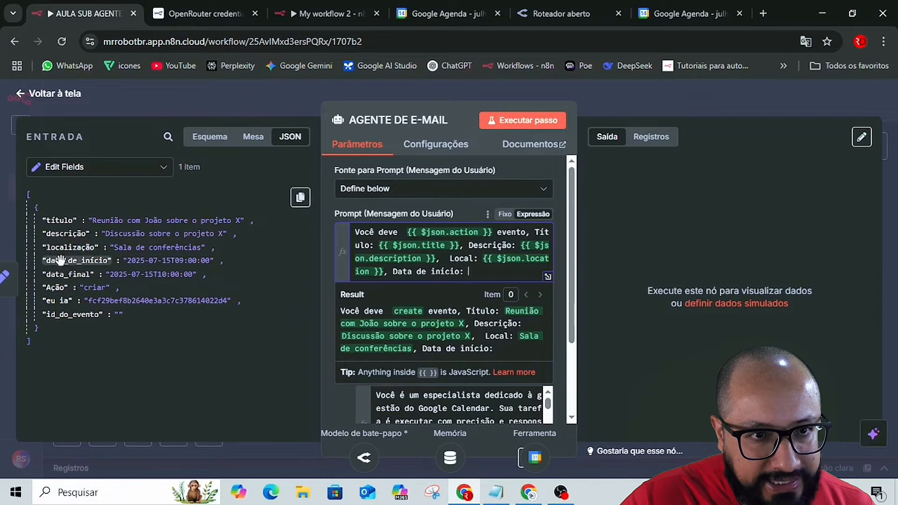
pyautogui.moveTo(49, 260); pyautogui.dragTo(449, 278)
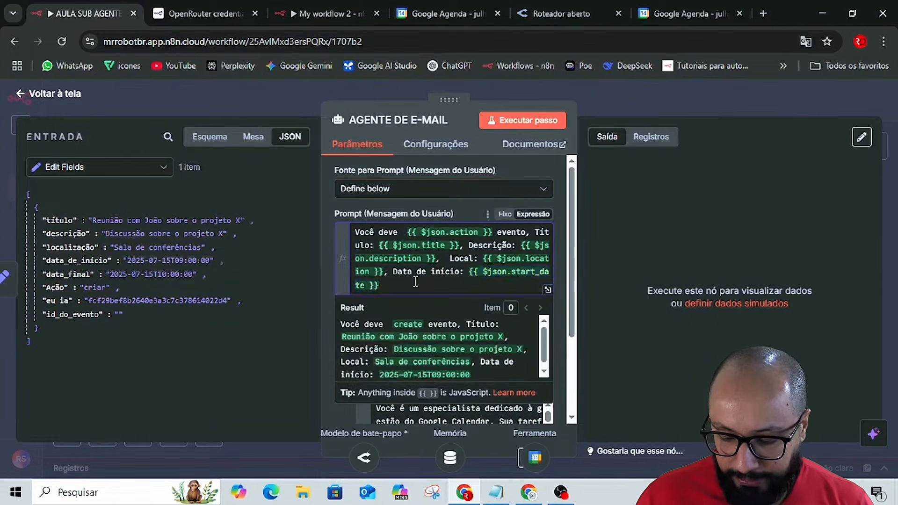
# Copy "Data do fim:" from the Google Docs guide into the n8n user prompt and append the end date field as {{ $json.end_date }} plus a comma.
pyautogui.hotkey('alt', 'Tab')
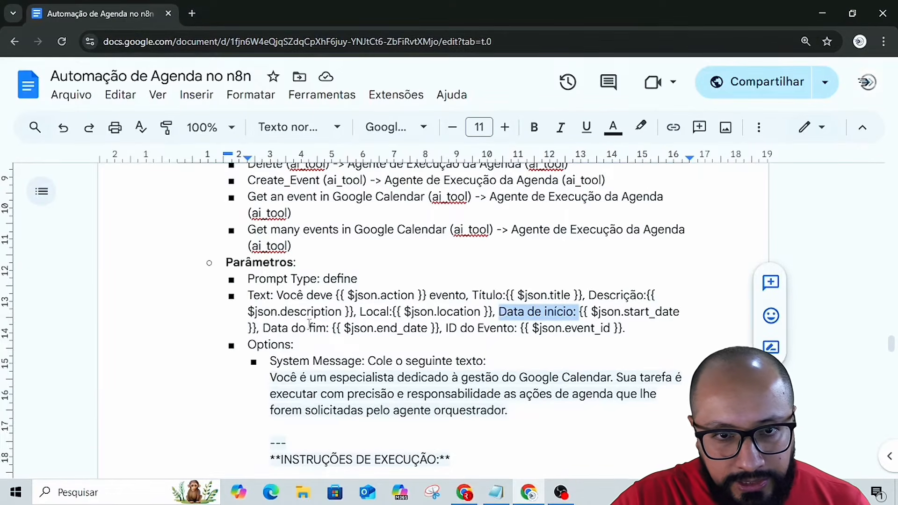
pyautogui.moveTo(263, 328); pyautogui.dragTo(331, 327)
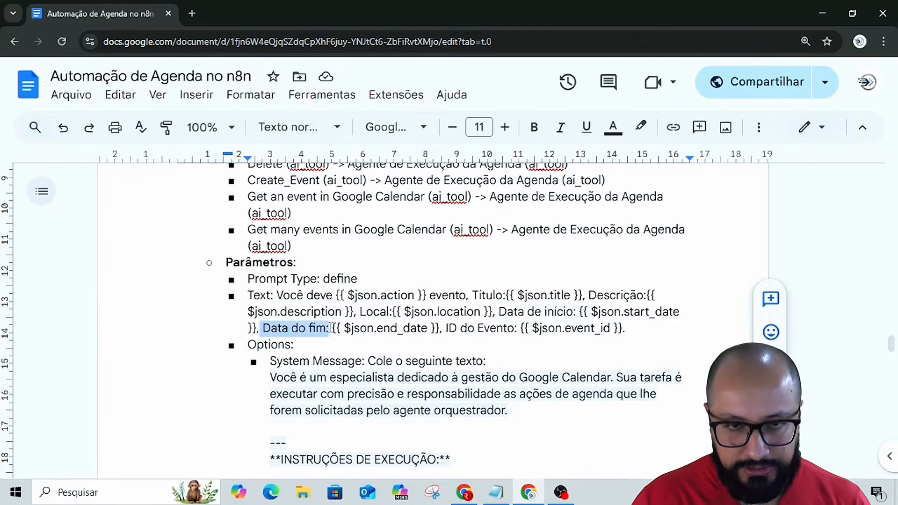
pyautogui.hotkey('ctrl', 'c')
pyautogui.hotkey('alt', 'Tab')
pyautogui.hotkey('ctrl', 'v')
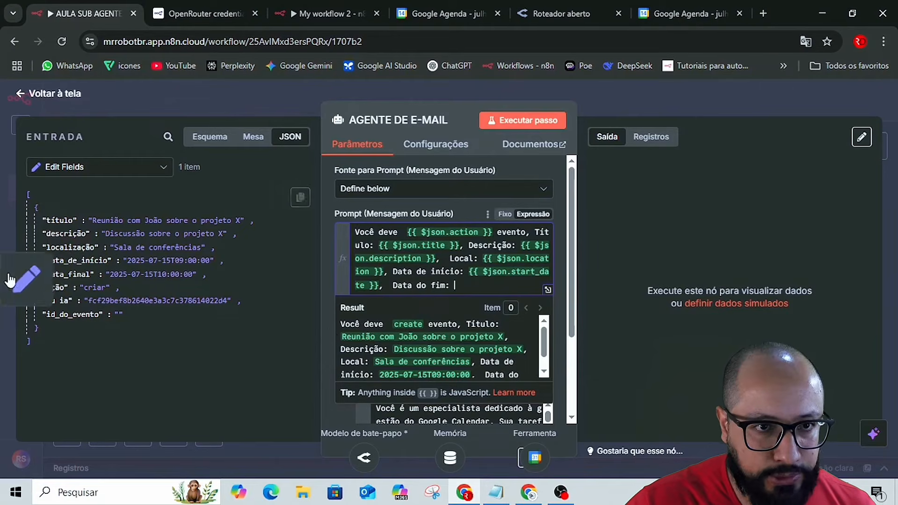
pyautogui.moveTo(84, 274); pyautogui.dragTo(481, 296)
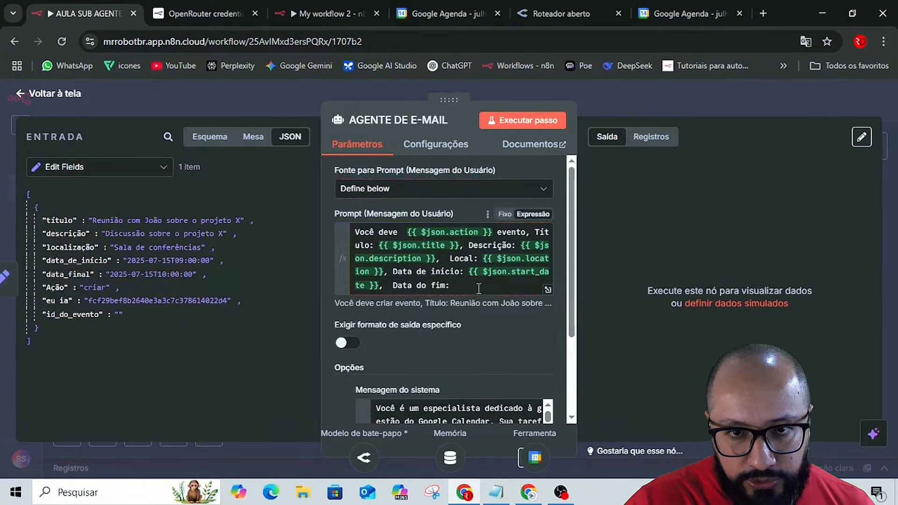
pyautogui.click(476, 286)
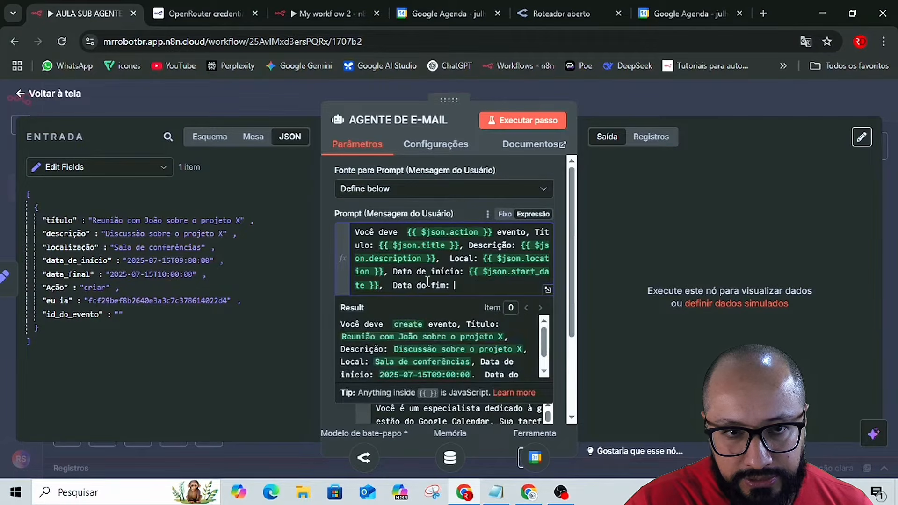
pyautogui.moveTo(77, 274); pyautogui.dragTo(466, 287)
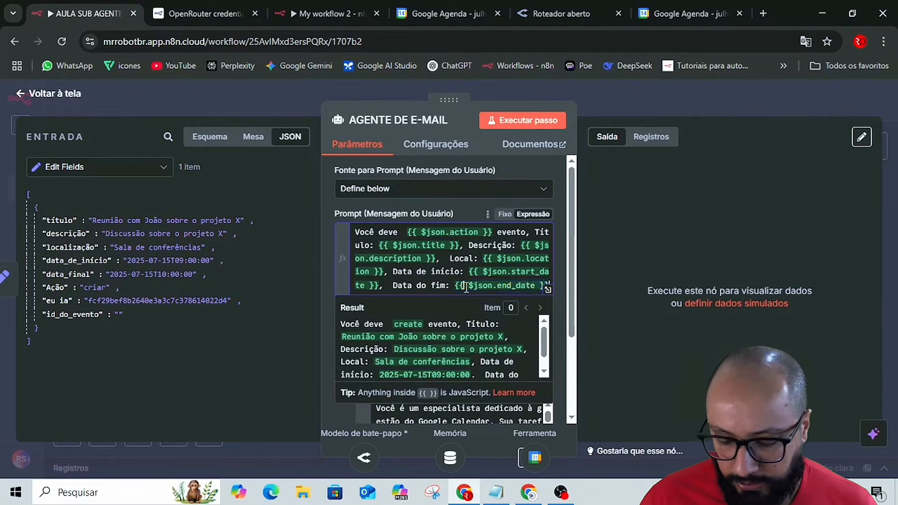
pyautogui.write(',')
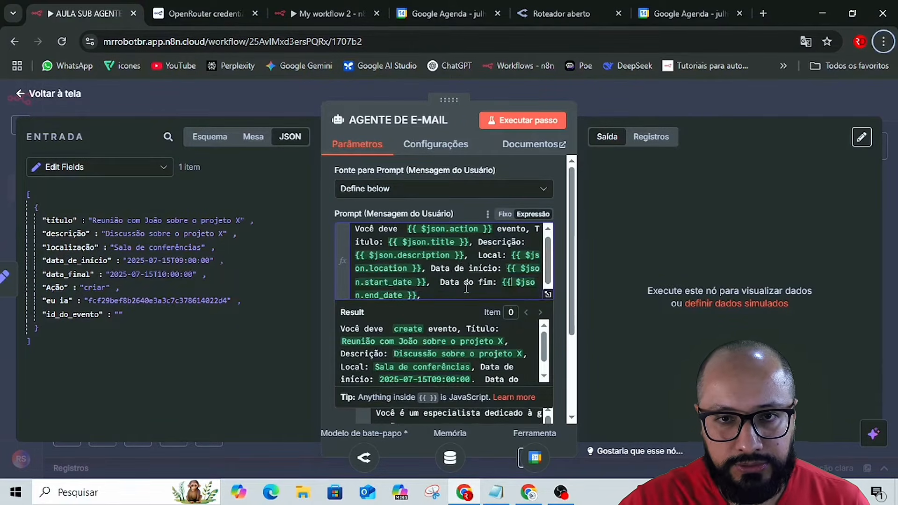
# Copy "ID do Evento:" from the guide into the n8n prompt, append {{ $json.event_id }} with a closing period, and check the expanded expression.
pyautogui.hotkey('alt', 'Tab')
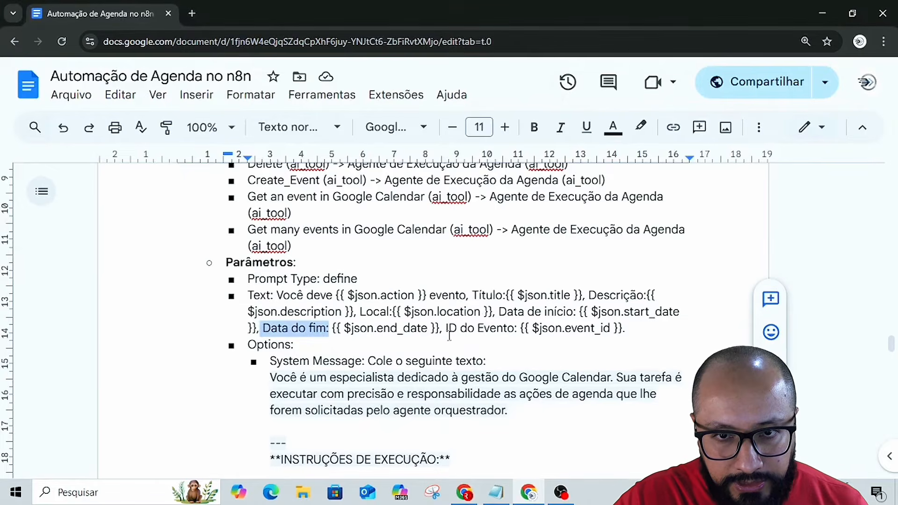
pyautogui.moveTo(445, 328); pyautogui.dragTo(521, 329)
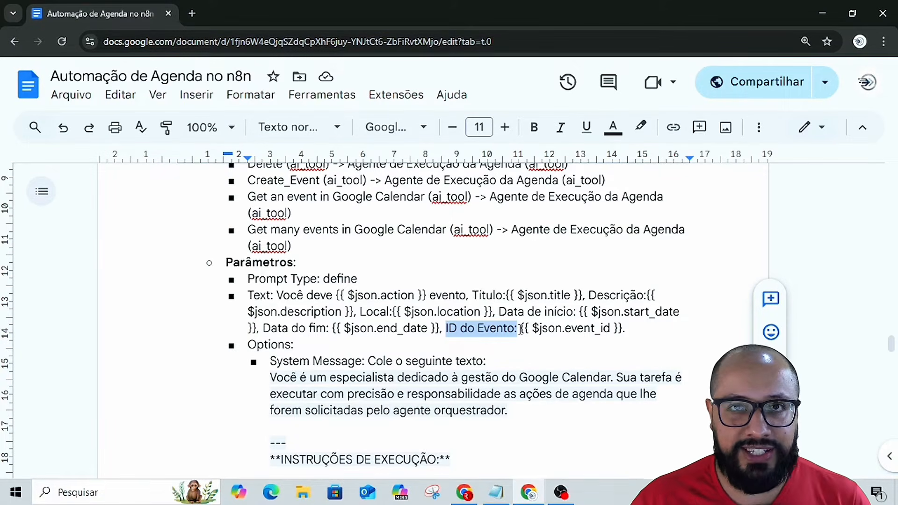
pyautogui.hotkey('alt', 'Tab')
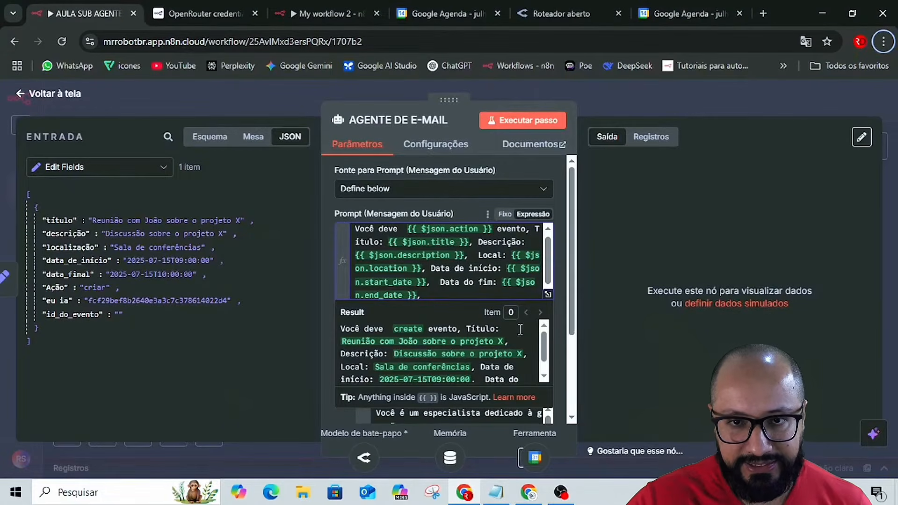
pyautogui.click(458, 290)
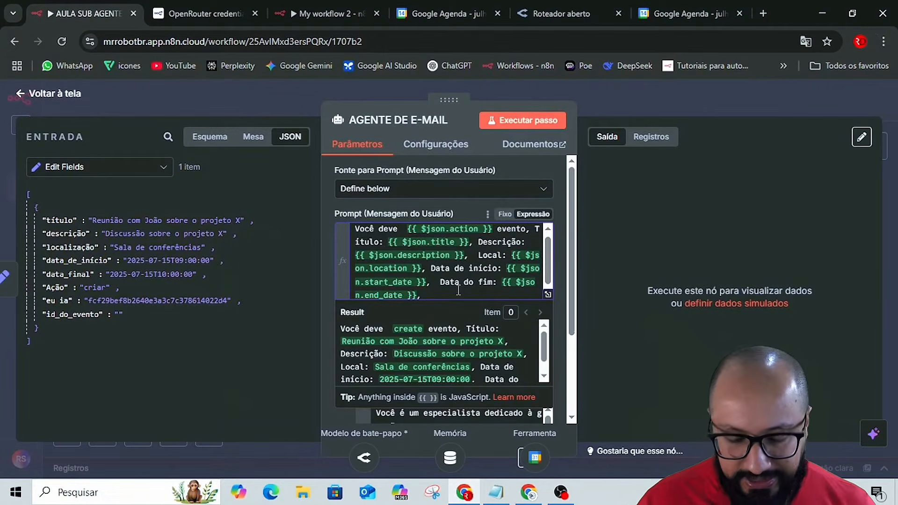
pyautogui.write('ID do Evento:')
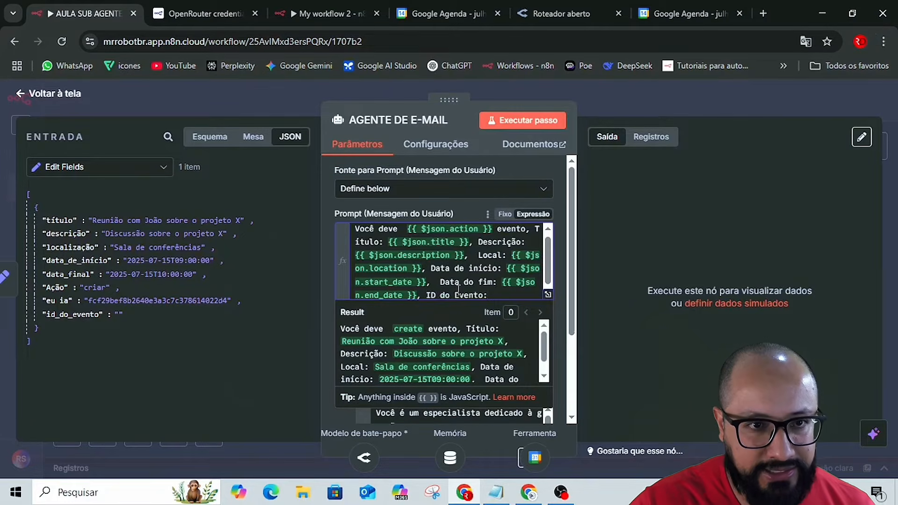
pyautogui.click(75, 316)
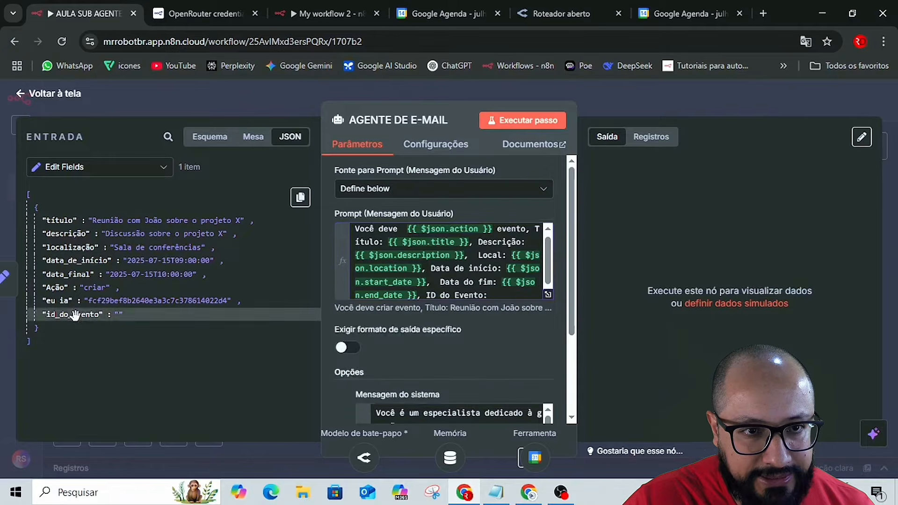
pyautogui.moveTo(67, 316); pyautogui.dragTo(527, 297)
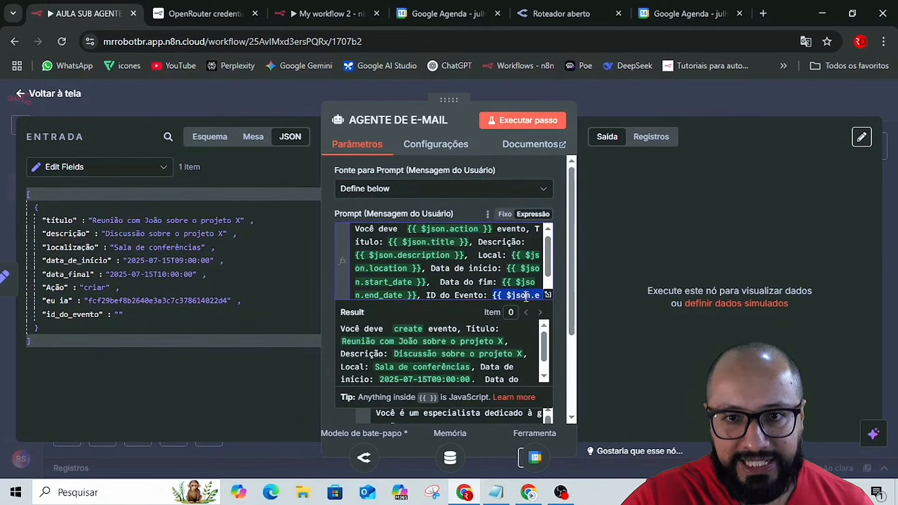
pyautogui.click(515, 291)
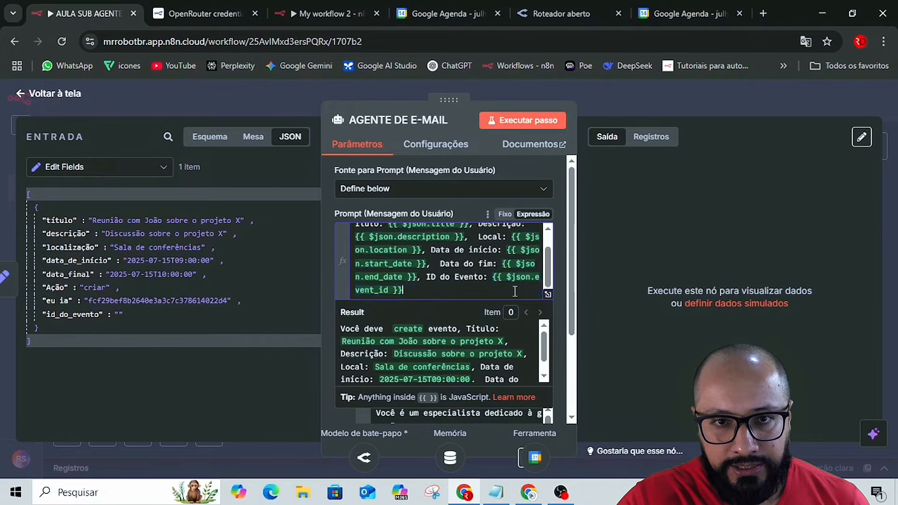
pyautogui.click(547, 294)
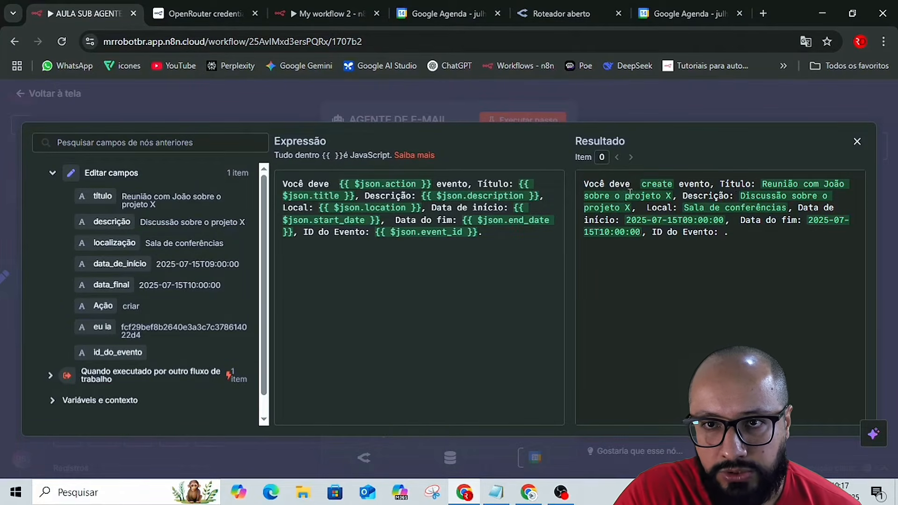
pyautogui.click(650, 99)
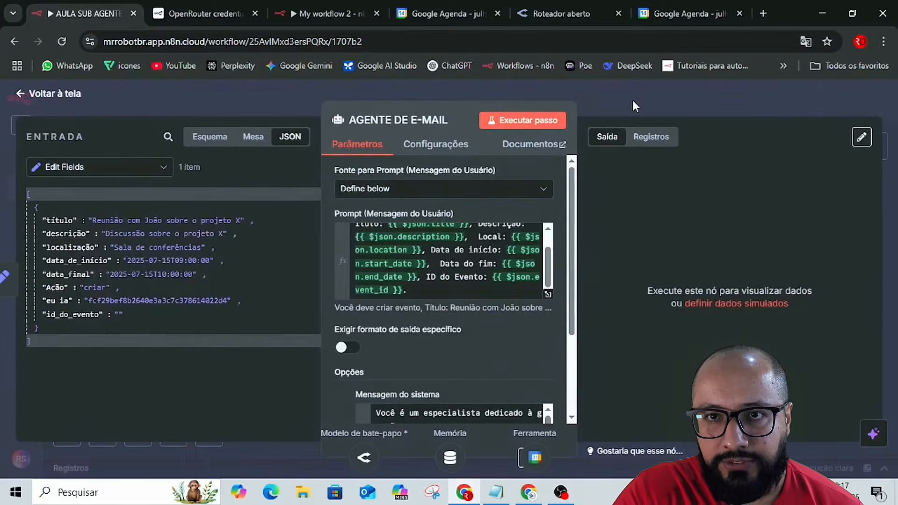
# Return to the canvas, align the Criar_Evento node with the other sub-nodes below the agent, and save the workflow.
pyautogui.click(635, 108)
pyautogui.click(687, 102)
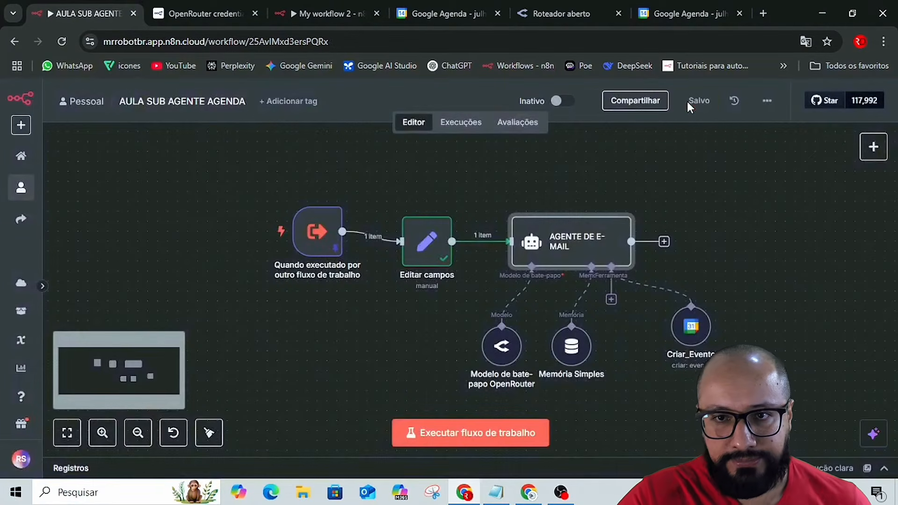
pyautogui.moveTo(687, 319); pyautogui.dragTo(667, 339)
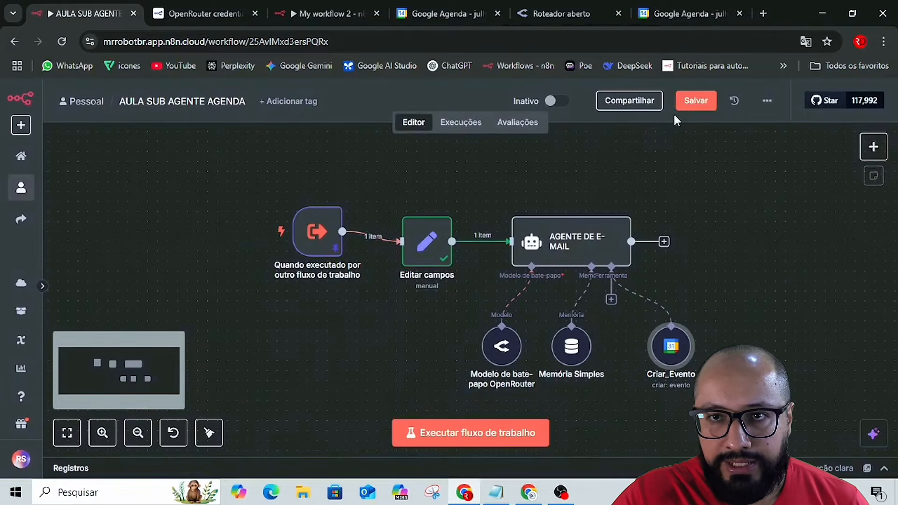
pyautogui.click(692, 100)
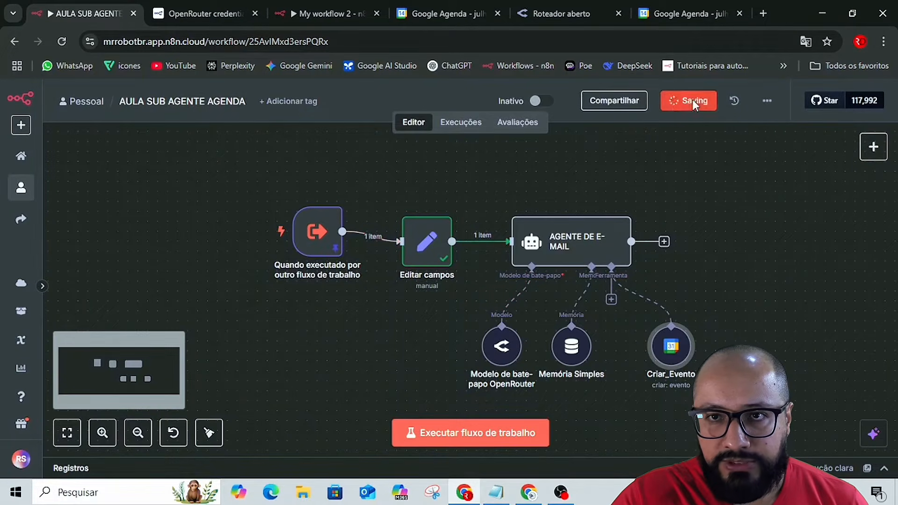
# Run the AULA SUB AGENTE AGENDA workflow and open the AGENTE DE E-MAIL node to review its output.
pyautogui.click(448, 431)
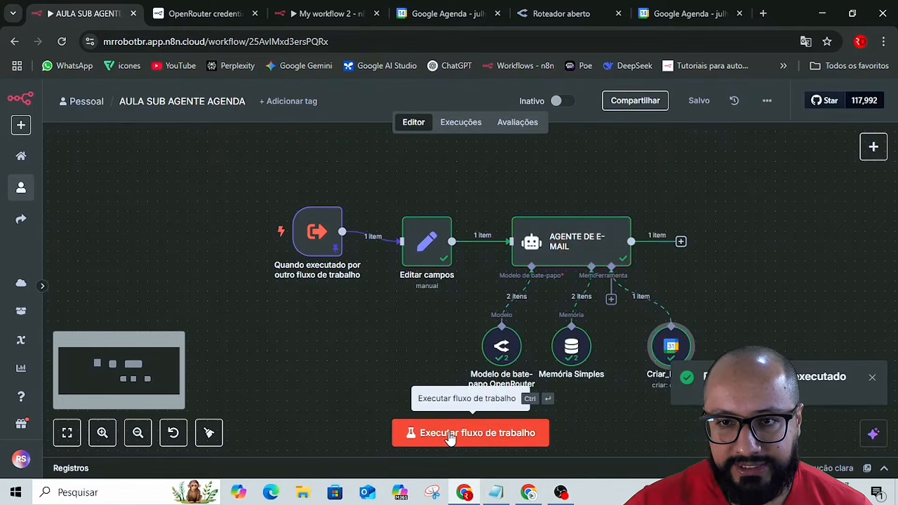
pyautogui.click(599, 251)
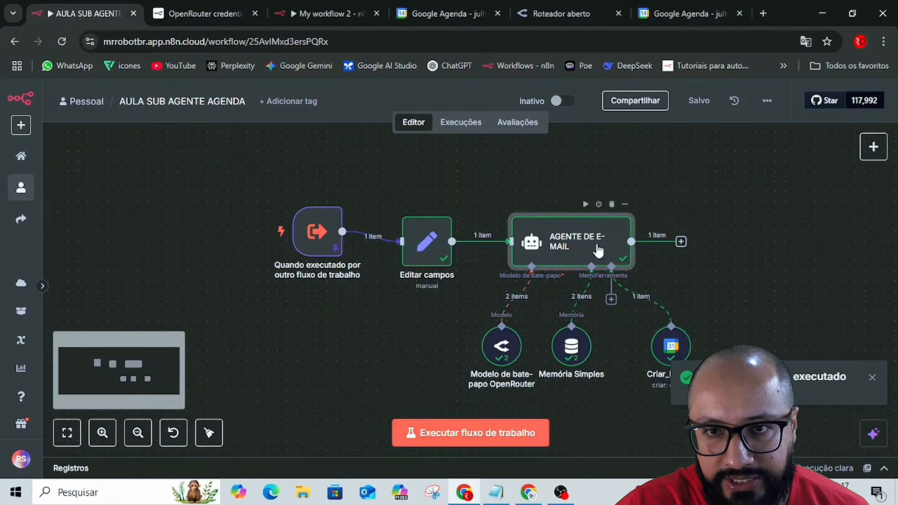
pyautogui.doubleClick(598, 251)
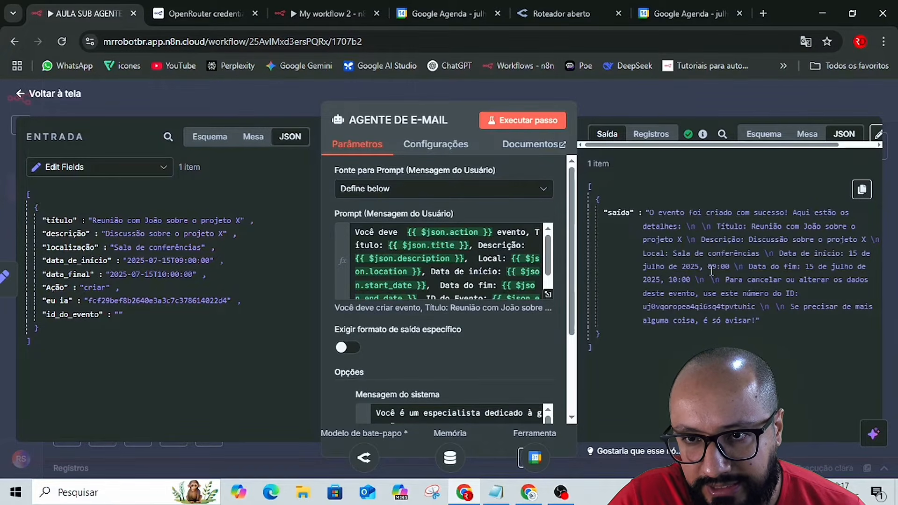
# Switch to Google Agenda and check the details of the 09:00 meeting on 15 July 2025.
pyautogui.click(675, 7)
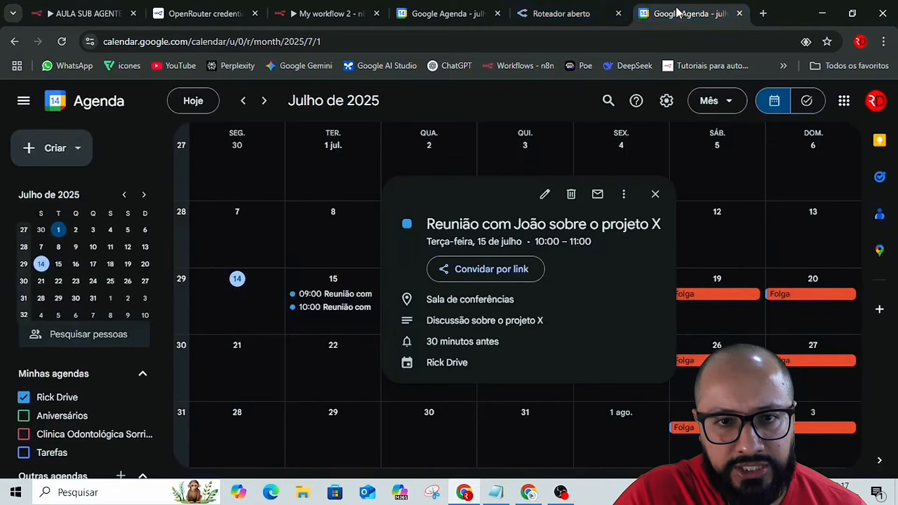
pyautogui.click(655, 194)
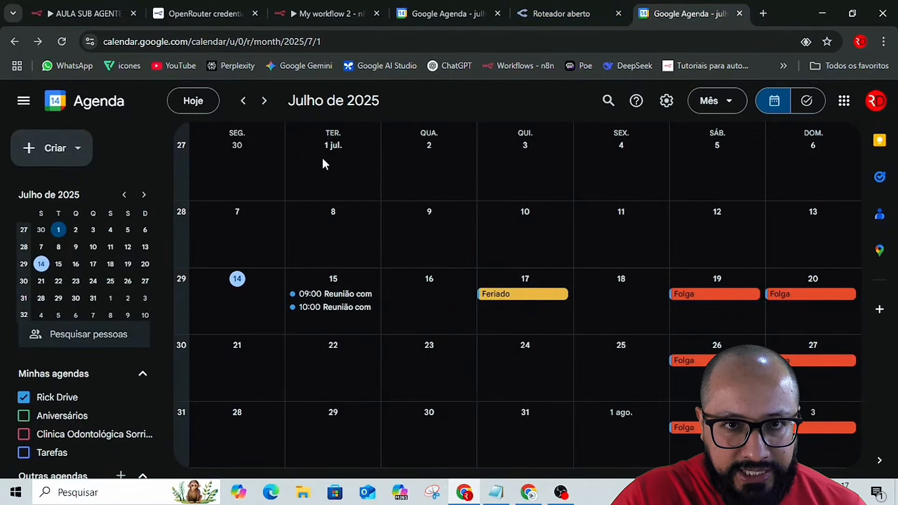
pyautogui.click(323, 295)
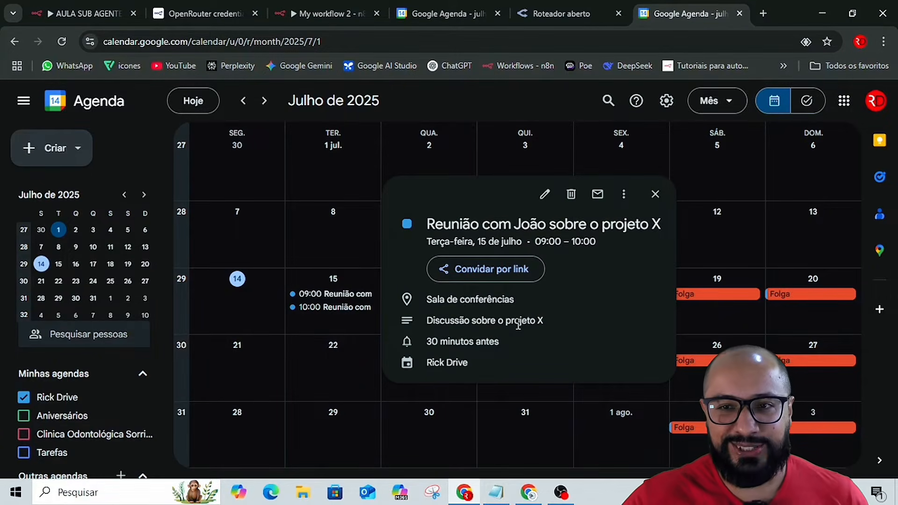
pyautogui.click(655, 194)
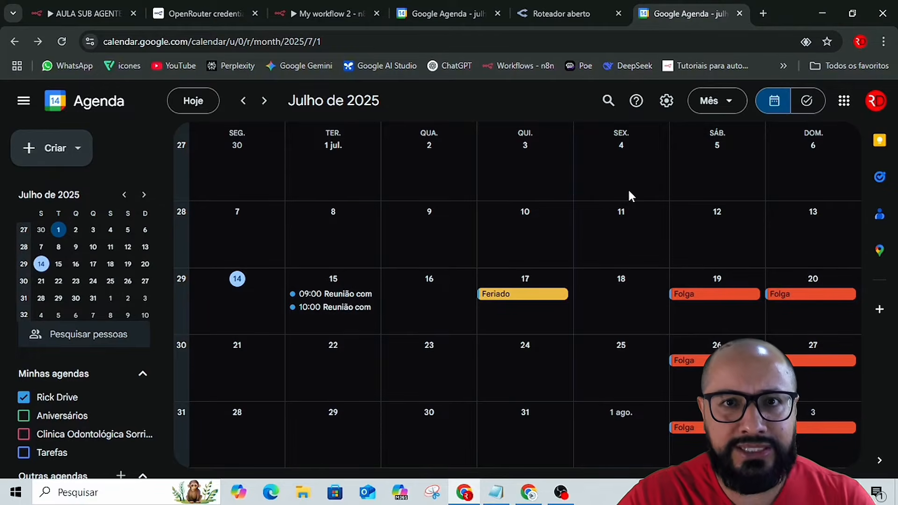
# Return to the n8n canvas and spread the OpenRouter model, Memória Simples and Criar_Evento nodes farther apart below the agent.
pyautogui.click(178, 7)
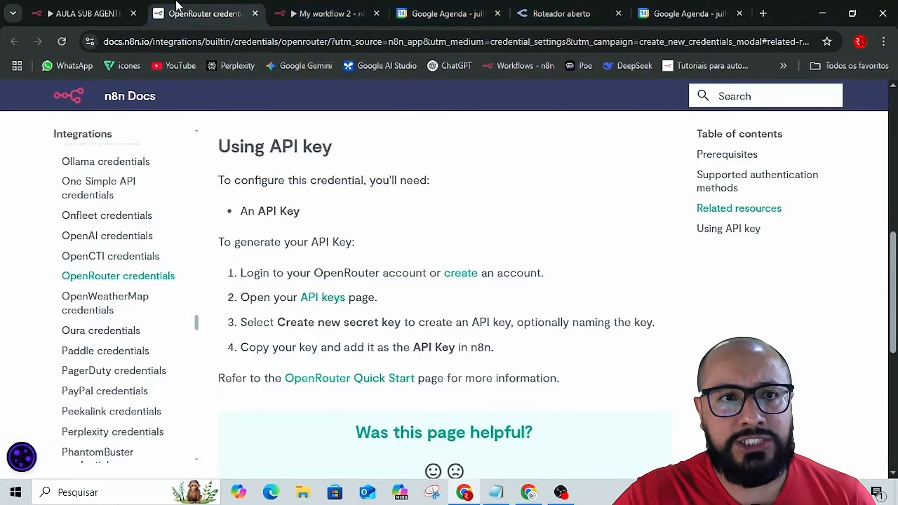
pyautogui.click(80, 13)
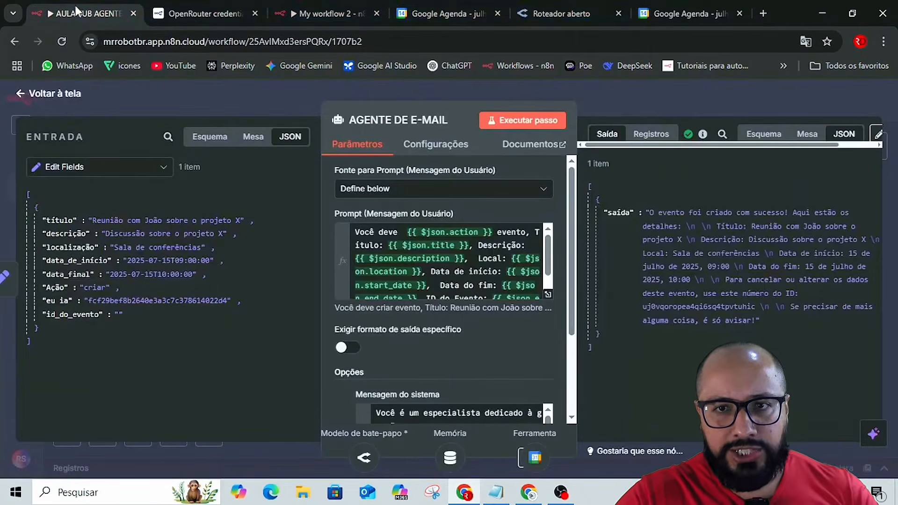
pyautogui.click(650, 97)
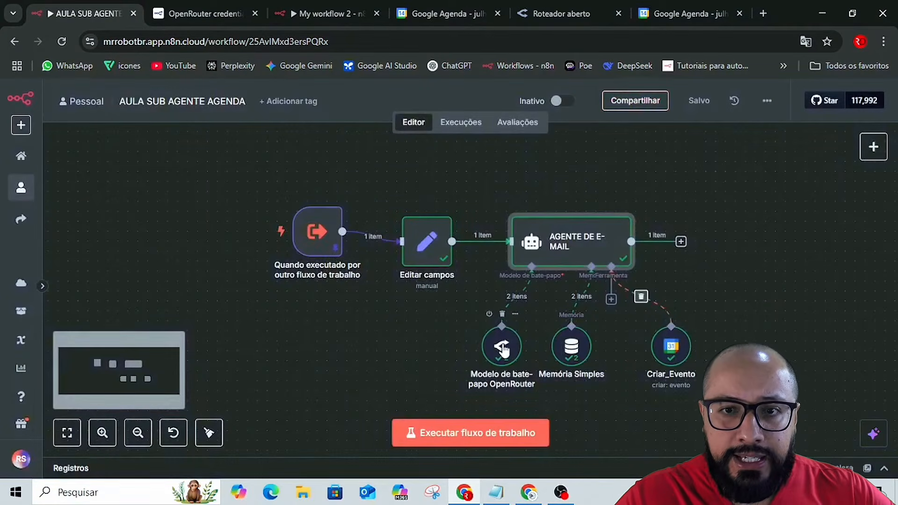
pyautogui.moveTo(503, 350); pyautogui.dragTo(403, 360)
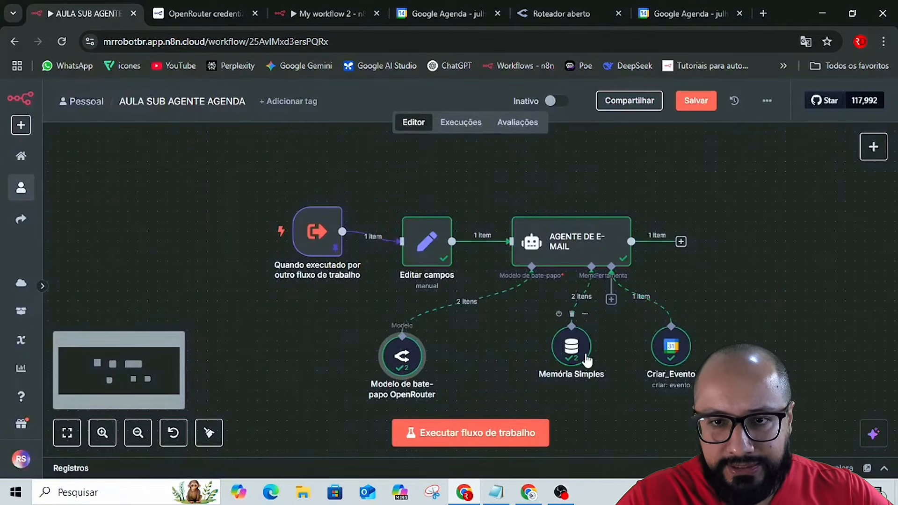
pyautogui.moveTo(583, 357); pyautogui.dragTo(563, 366)
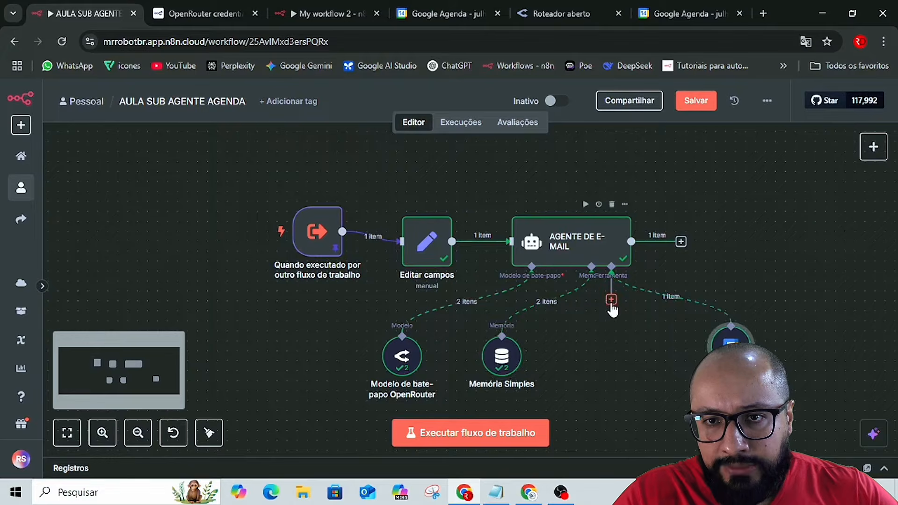
# Add a second Google Calendar tool to the AGENTE DE E-MAIL agent and set its operation to Delete.
pyautogui.click(612, 300)
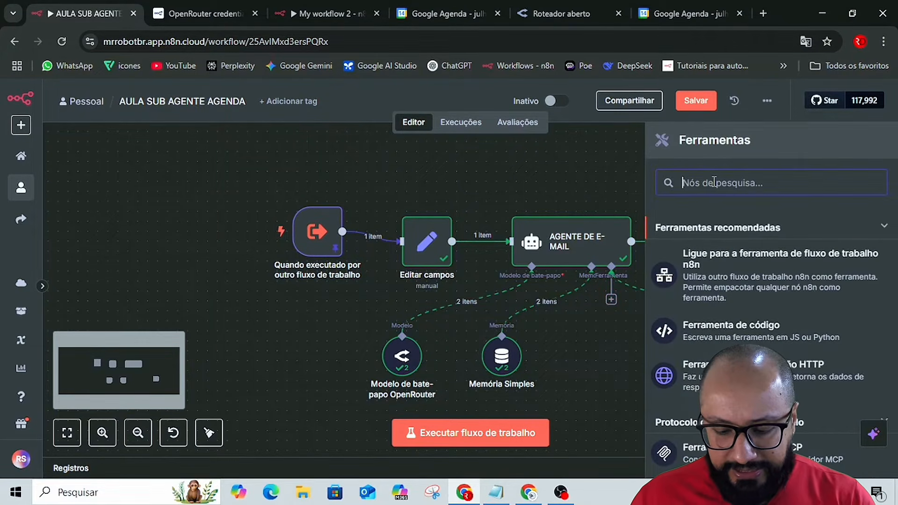
pyautogui.write('calen')
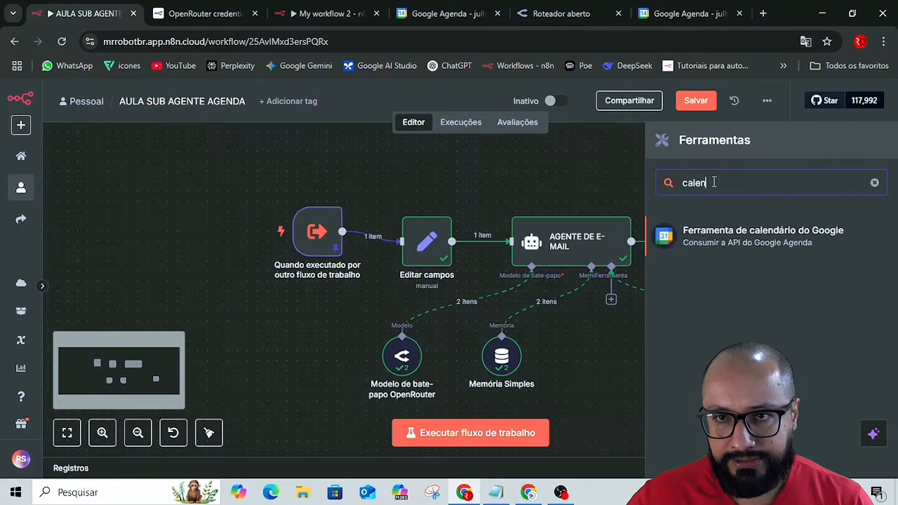
pyautogui.click(723, 232)
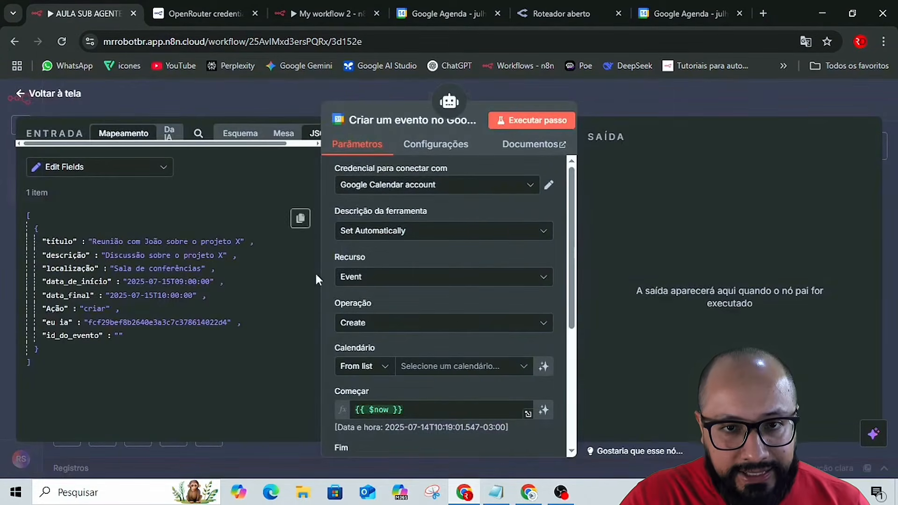
pyautogui.click(361, 327)
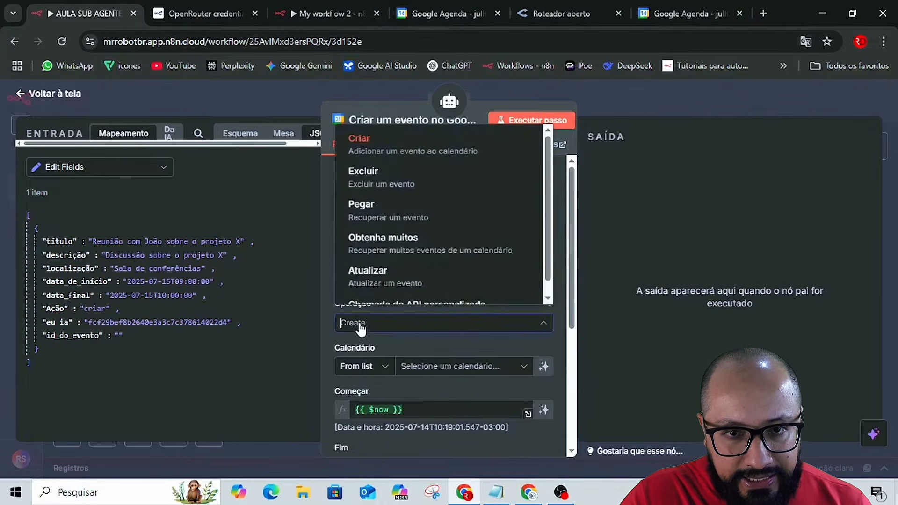
pyautogui.click(369, 182)
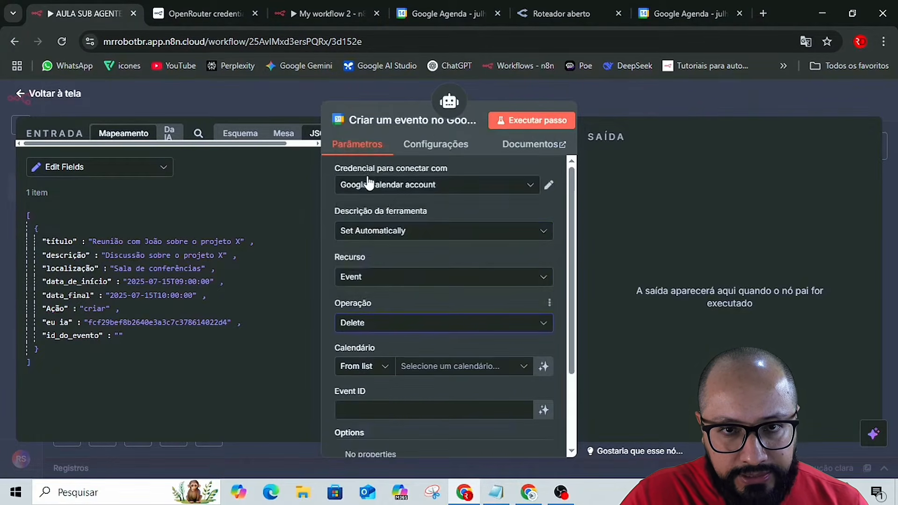
pyautogui.click(385, 232)
pyautogui.click(378, 306)
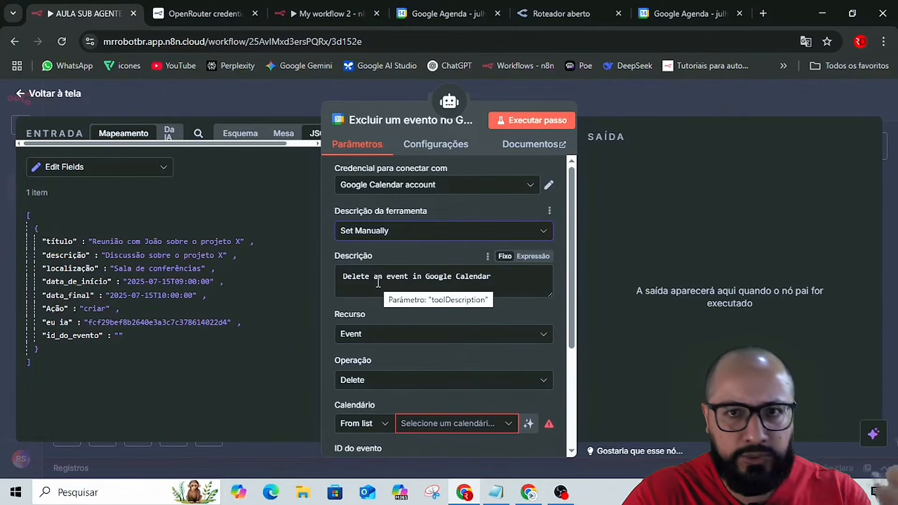
pyautogui.click(371, 234)
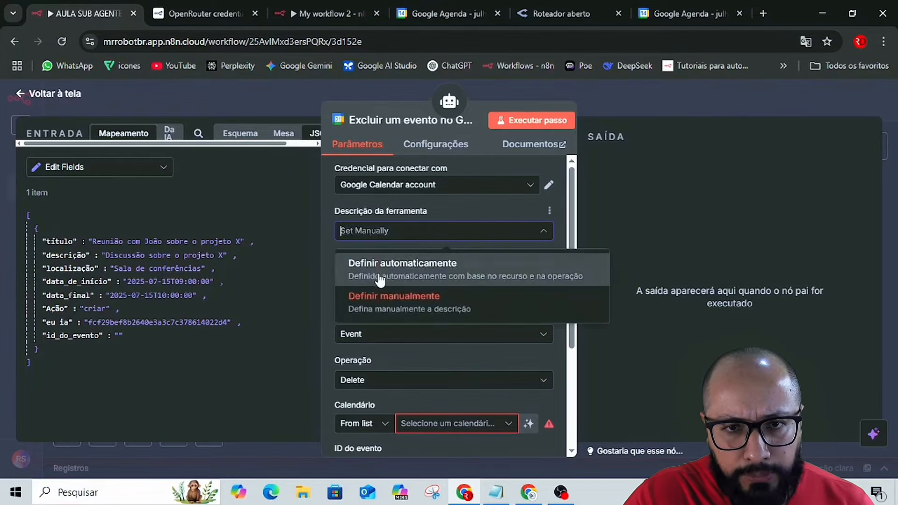
pyautogui.click(379, 277)
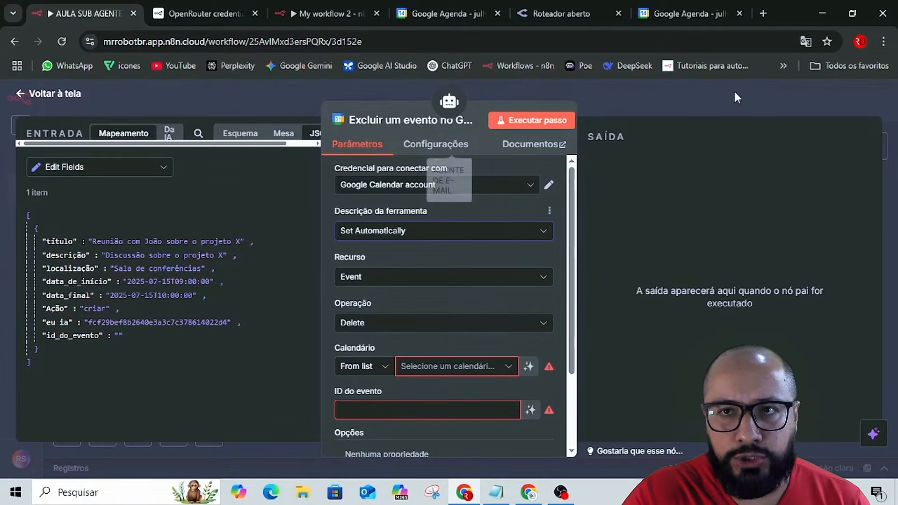
# Switch the translated n8n page back to English.
pyautogui.click(805, 42)
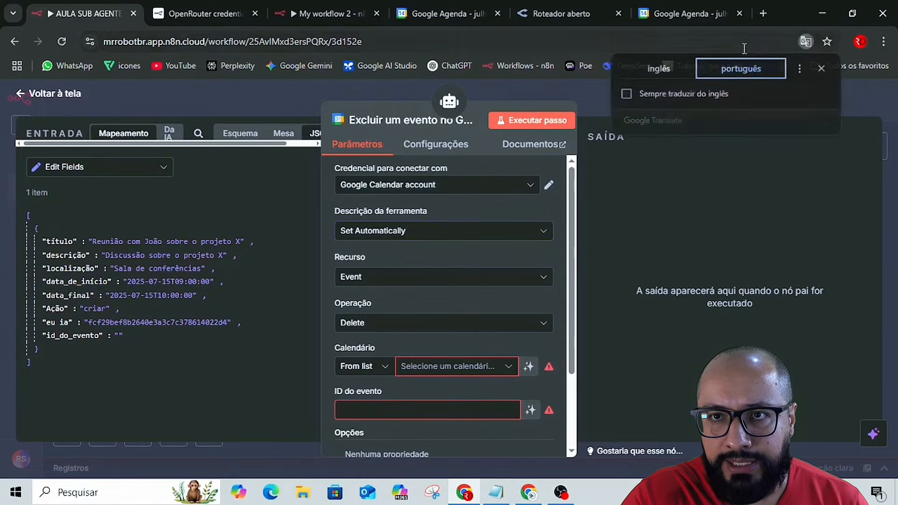
pyautogui.click(660, 68)
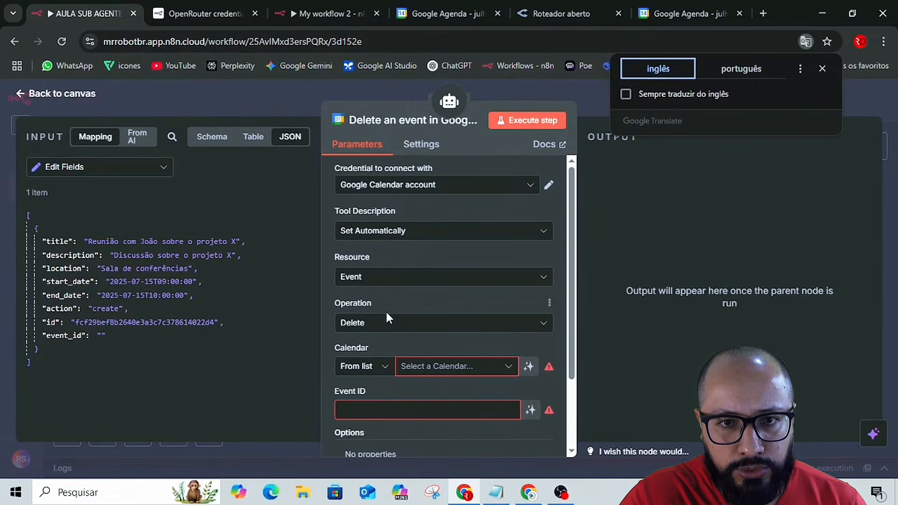
pyautogui.click(375, 323)
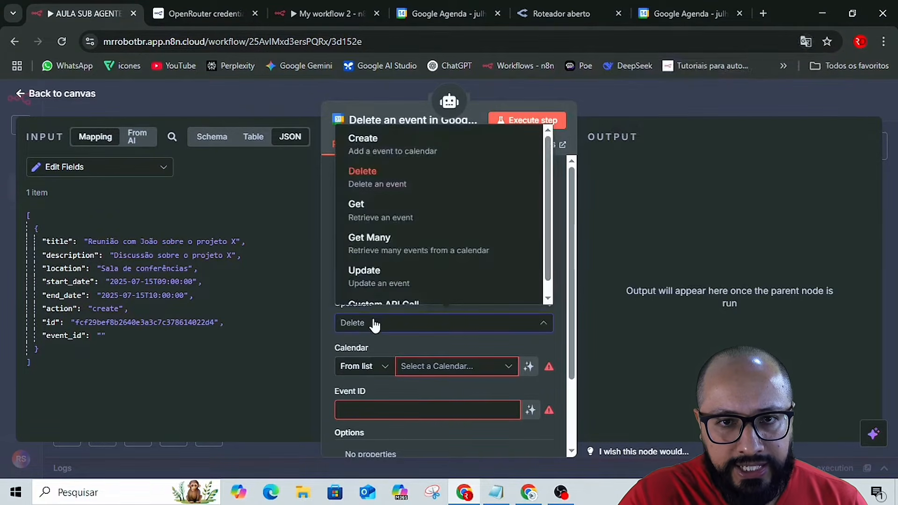
pyautogui.click(373, 209)
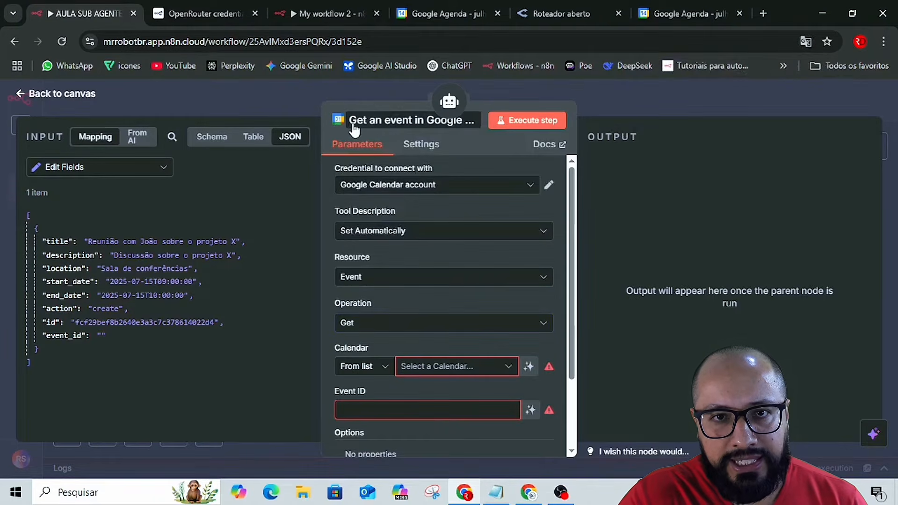
pyautogui.click(377, 280)
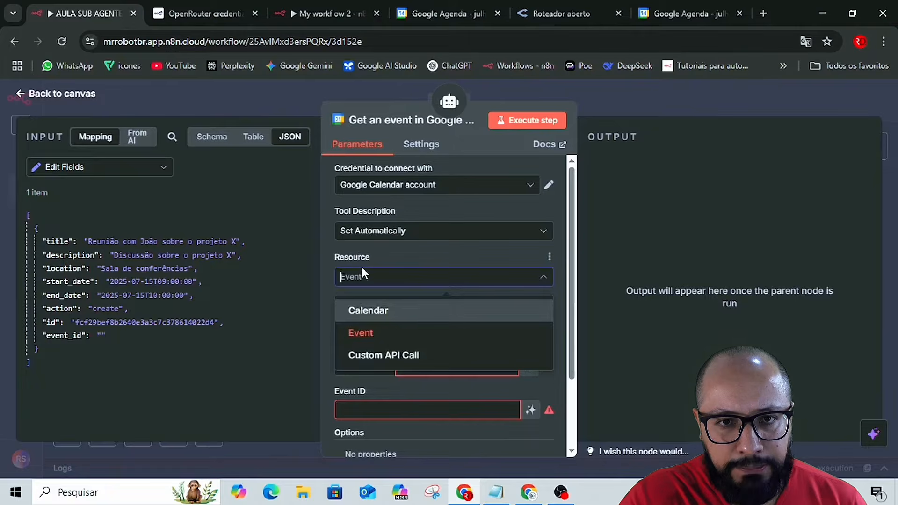
pyautogui.click(364, 278)
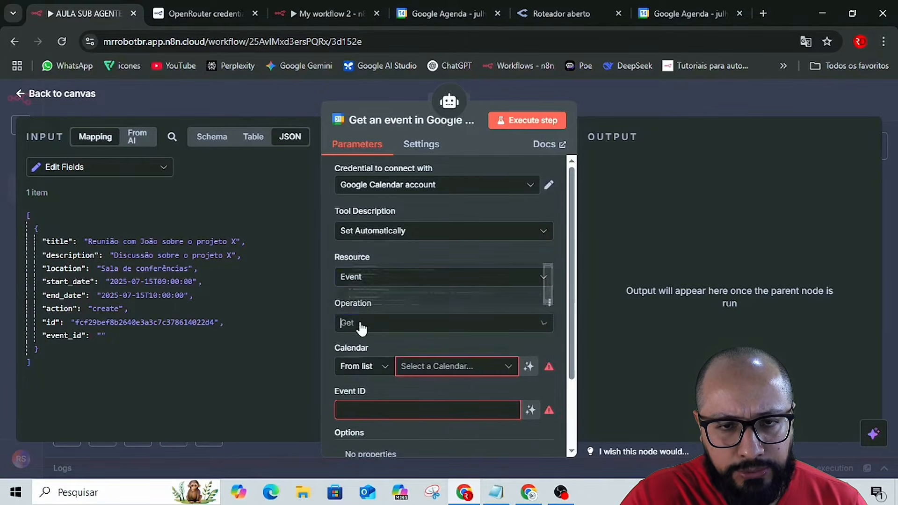
pyautogui.click(359, 324)
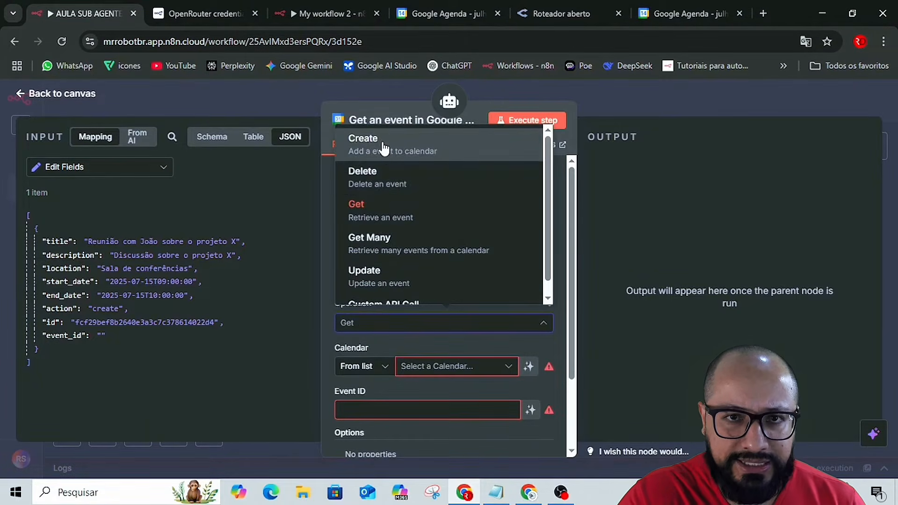
pyautogui.click(381, 183)
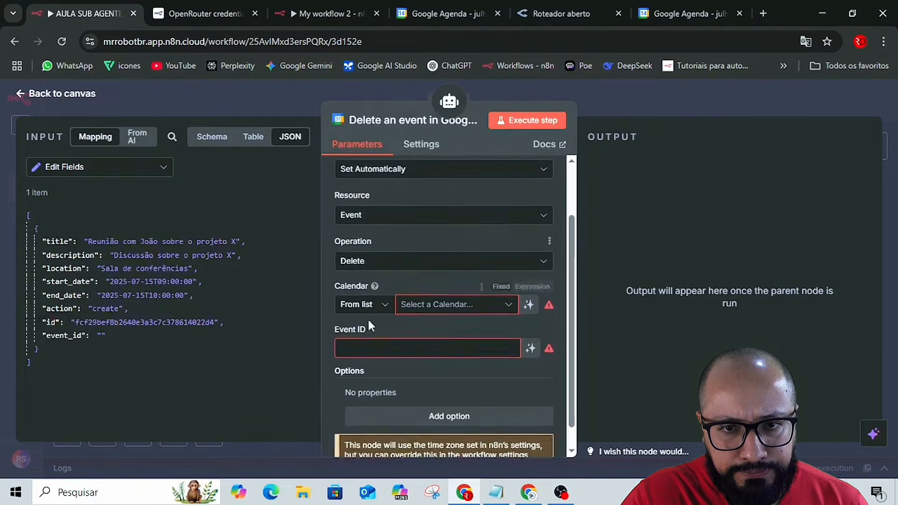
# Select the account owner's Gmail calendar as the calendar for the delete-event tool.
pyautogui.scroll(-2, 366, 318)
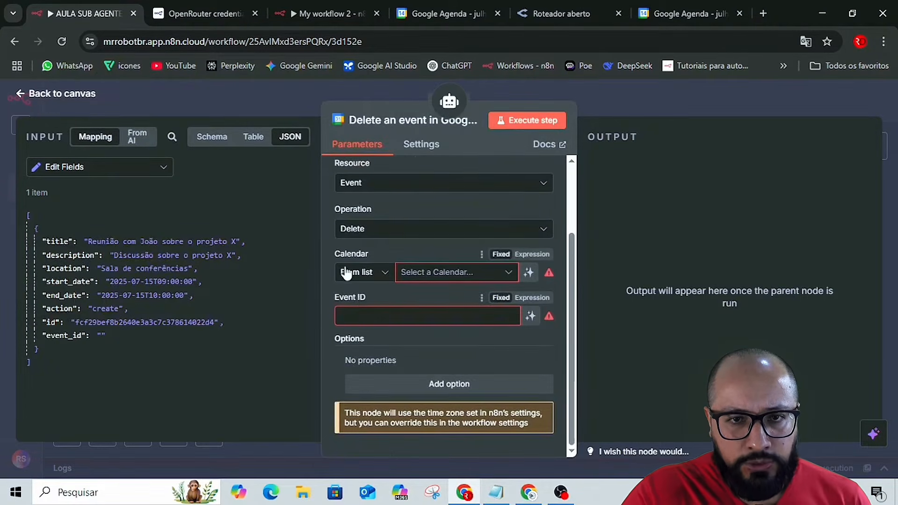
pyautogui.click(430, 275)
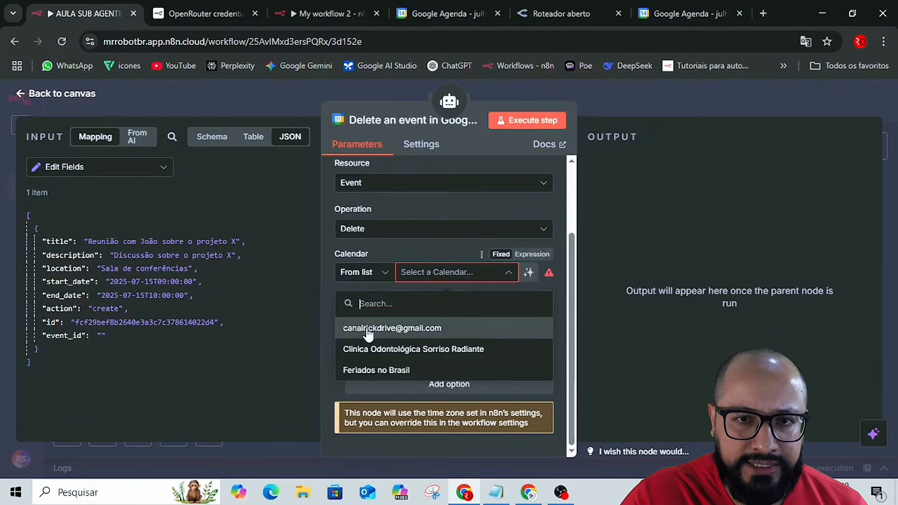
pyautogui.click(360, 329)
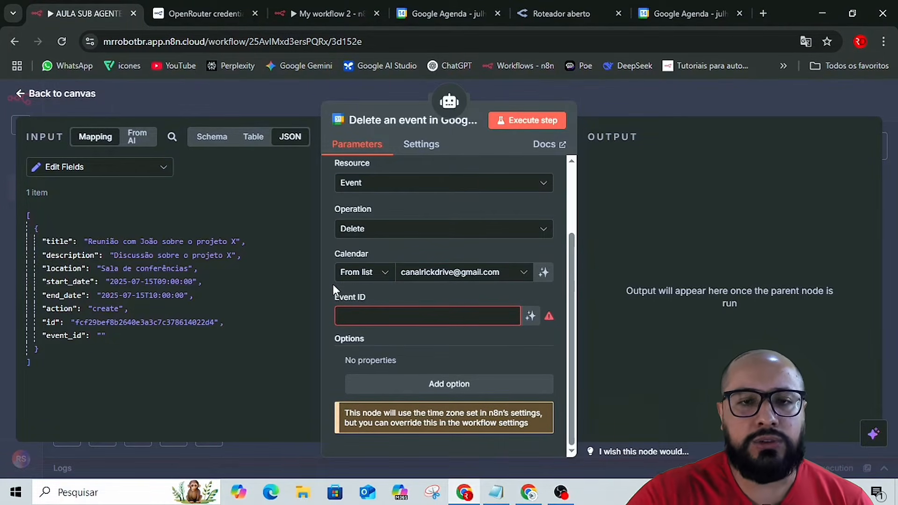
# Map the delete-event tool's Event ID to the event_id value from the Edit Fields input.
pyautogui.click(532, 319)
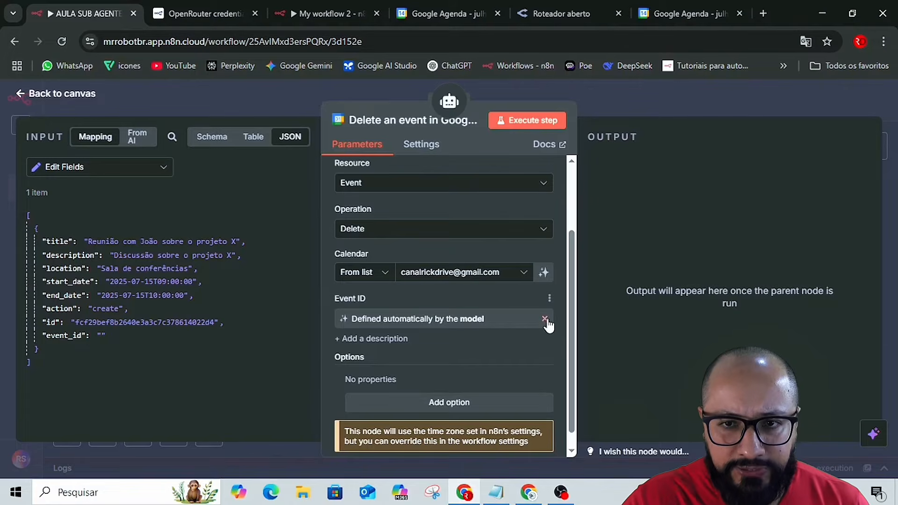
pyautogui.click(545, 320)
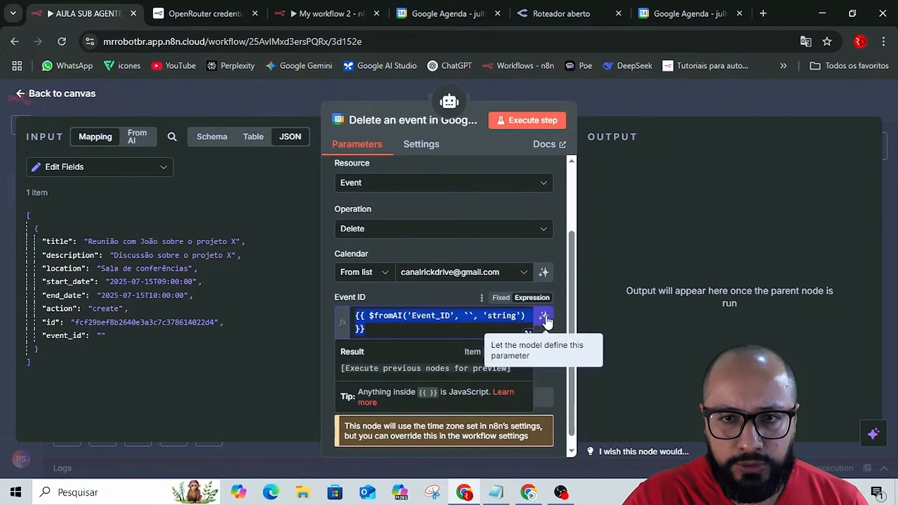
pyautogui.click(485, 317)
pyautogui.hotkey('ctrl', 'a')
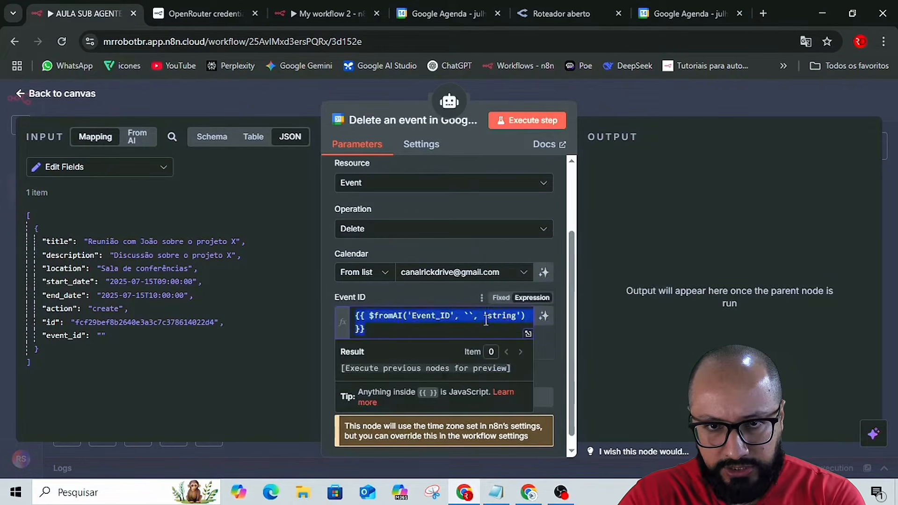
pyautogui.press('BackSpace')
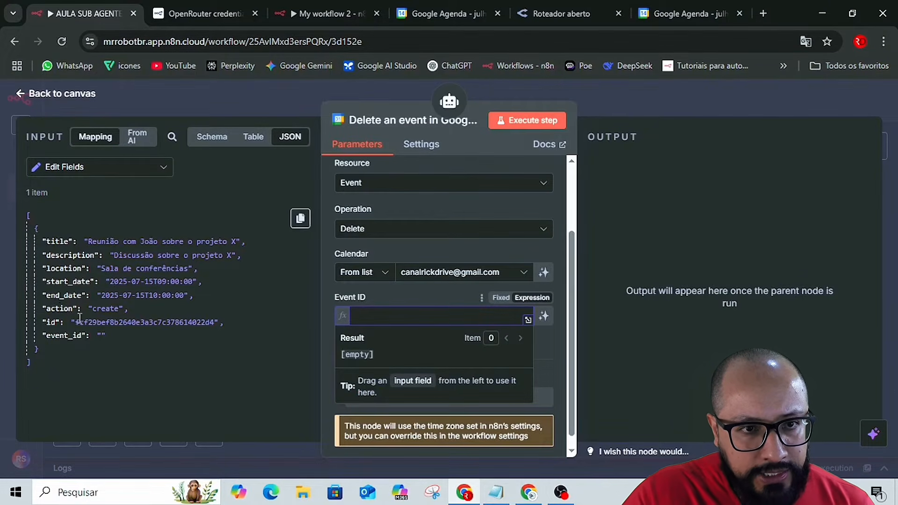
pyautogui.moveTo(70, 337); pyautogui.dragTo(385, 318)
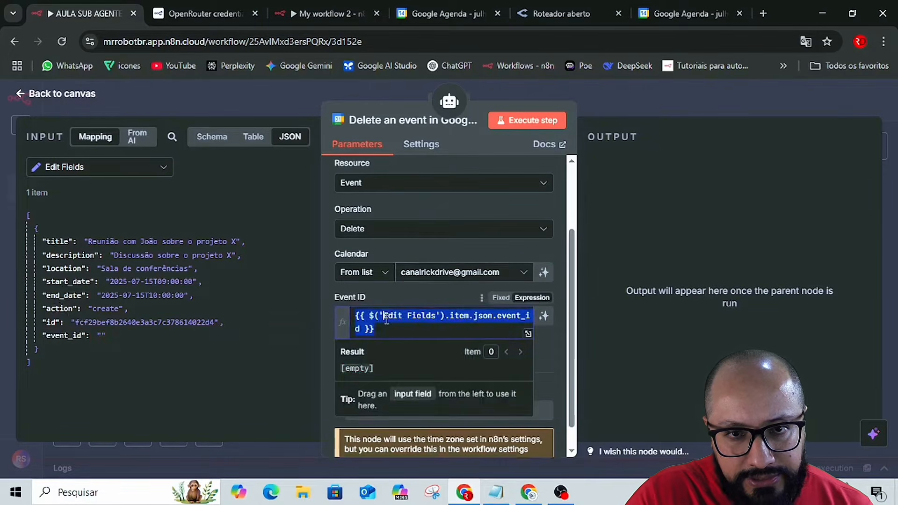
pyautogui.click(327, 328)
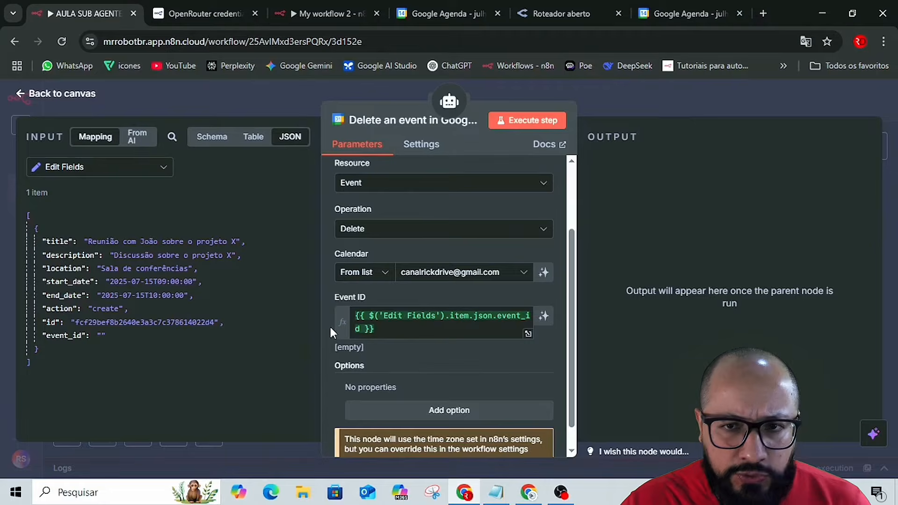
# Let the model define the delete-event tool's Event ID automatically.
pyautogui.click(543, 317)
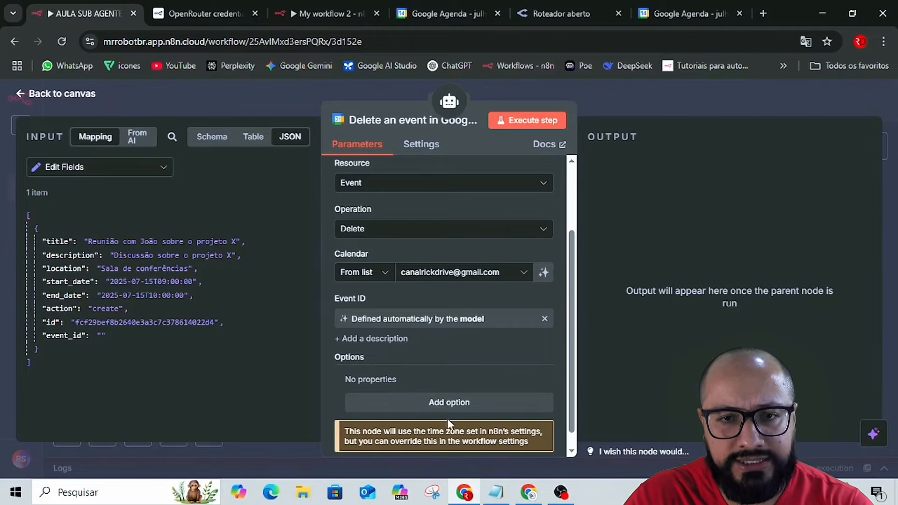
pyautogui.click(442, 403)
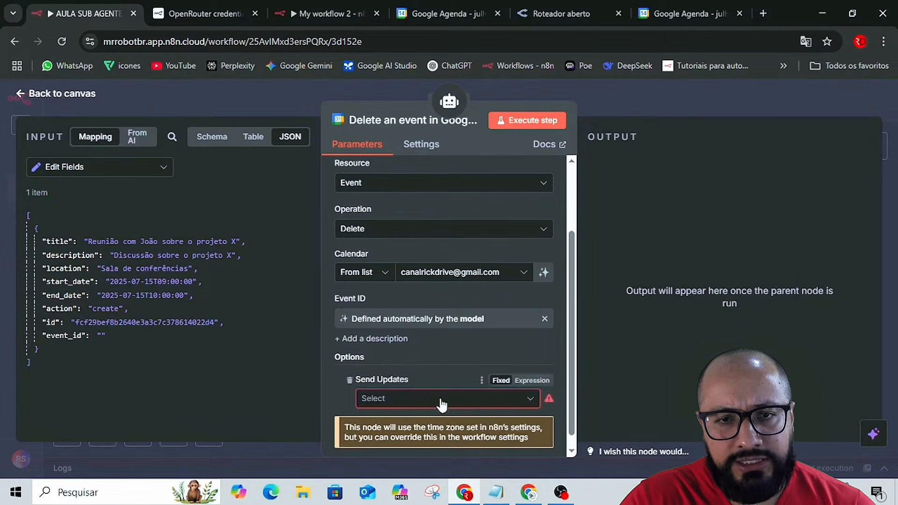
pyautogui.scroll(-1, 358, 383)
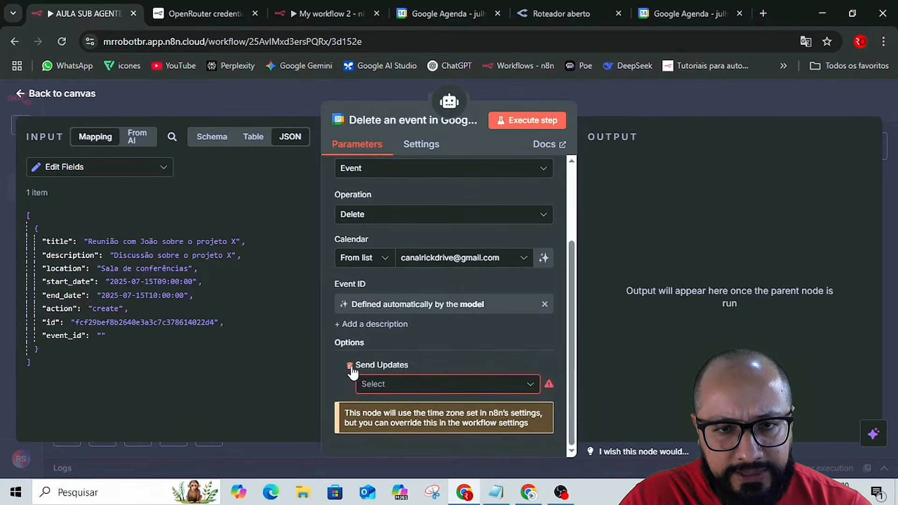
pyautogui.click(351, 366)
pyautogui.click(445, 391)
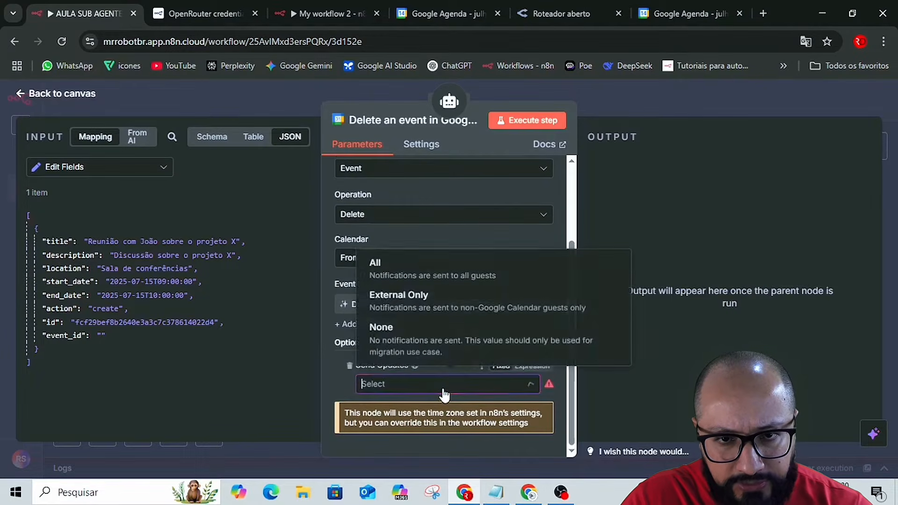
pyautogui.click(335, 362)
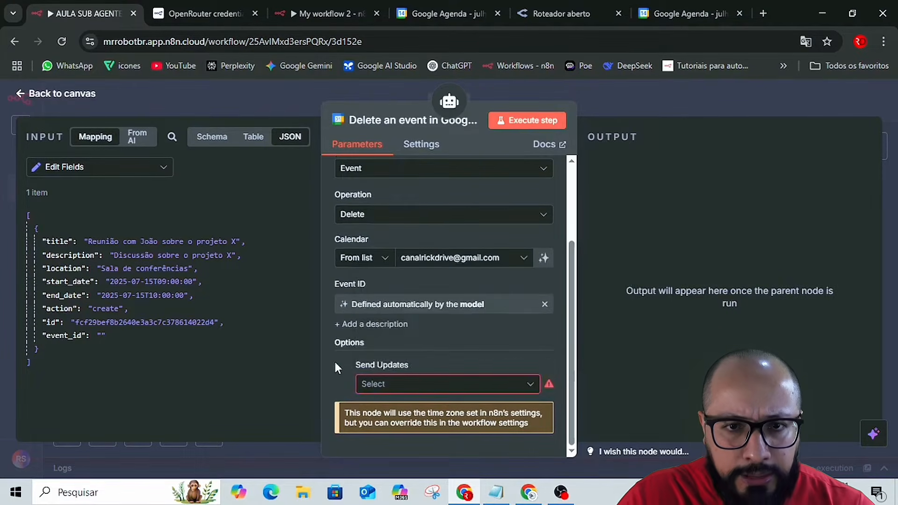
pyautogui.click(350, 367)
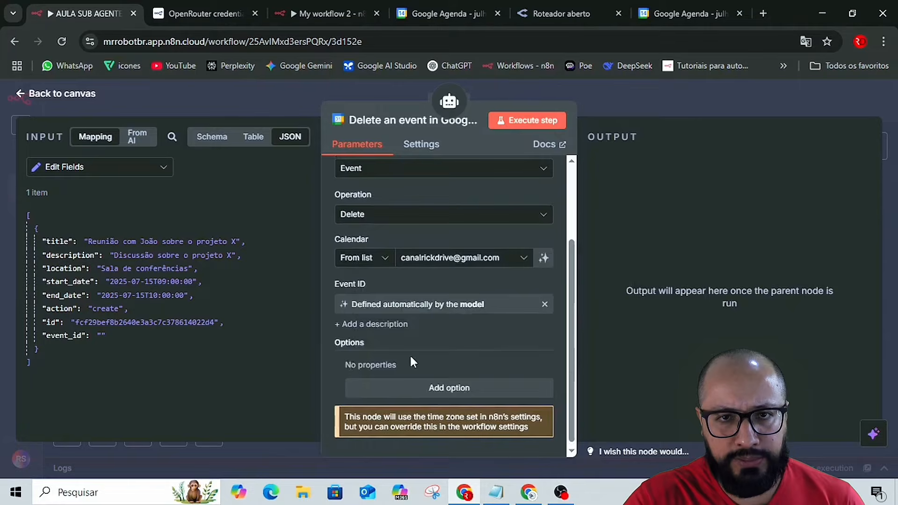
# Return to the canvas, save the workflow, and shift the Create_Event and delete-event nodes aside to free space below the agent.
pyautogui.click(637, 105)
pyautogui.click(702, 103)
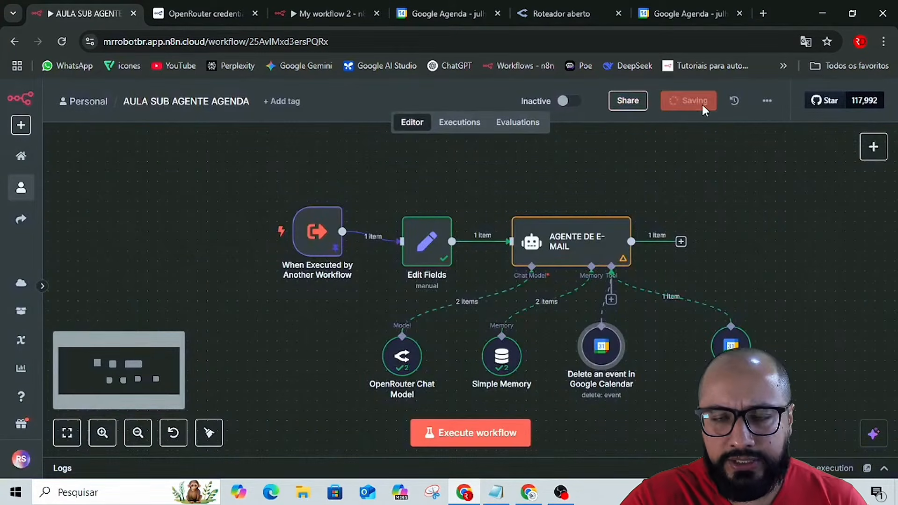
pyautogui.moveTo(726, 333); pyautogui.dragTo(775, 333)
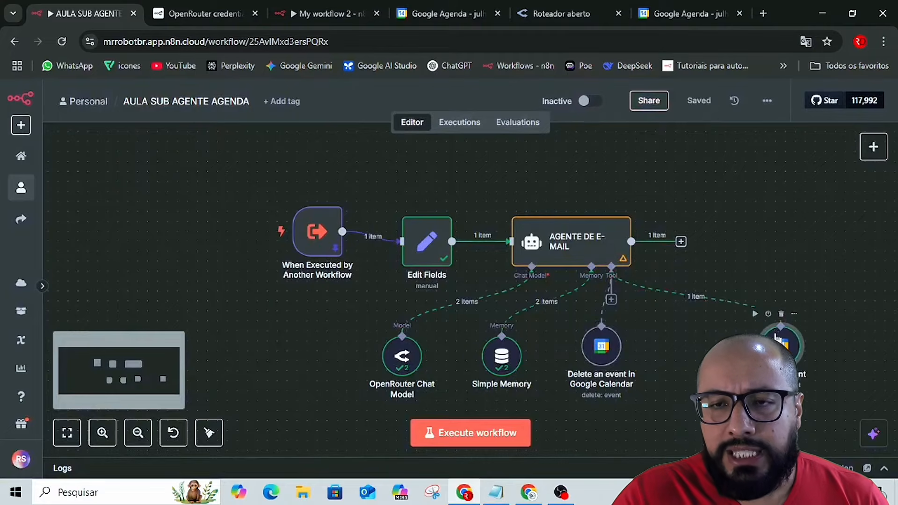
pyautogui.moveTo(604, 351); pyautogui.dragTo(703, 350)
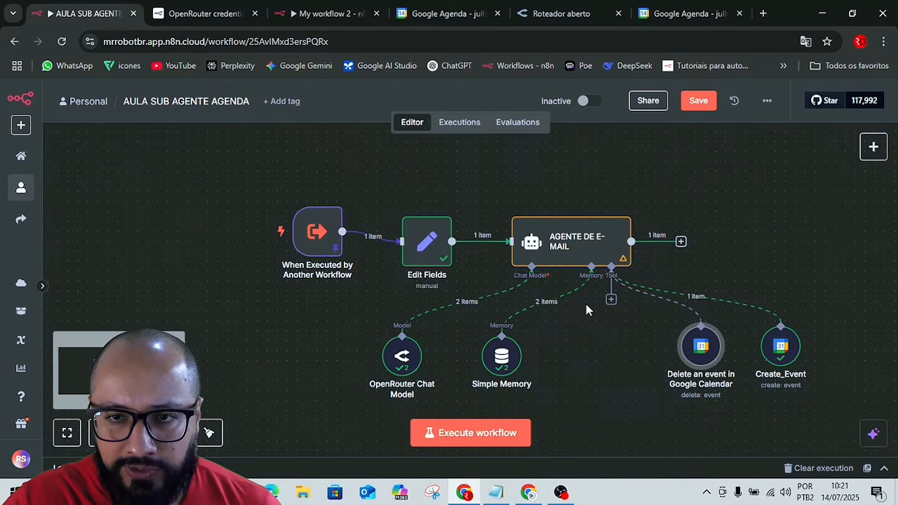
# Add a third Google Calendar tool to the AGENTE DE E-MAIL agent and set its operation to Get.
pyautogui.click(612, 301)
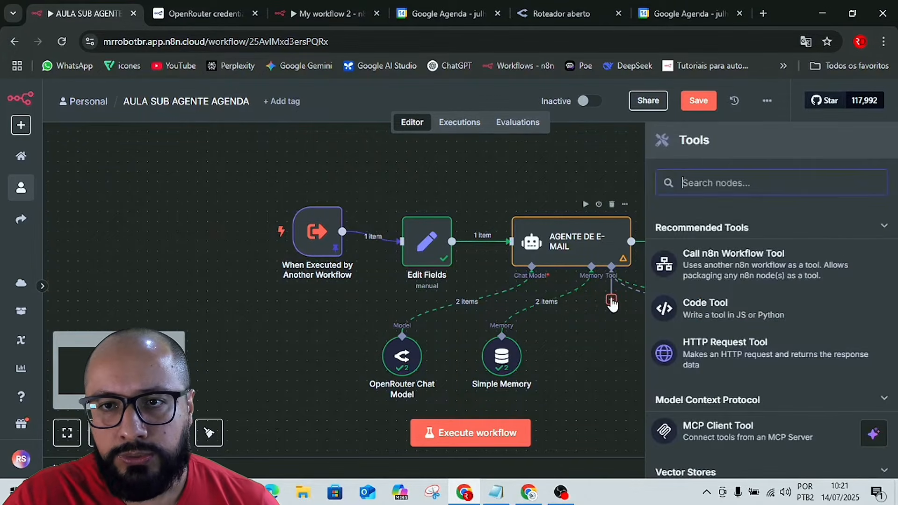
pyautogui.write('calen')
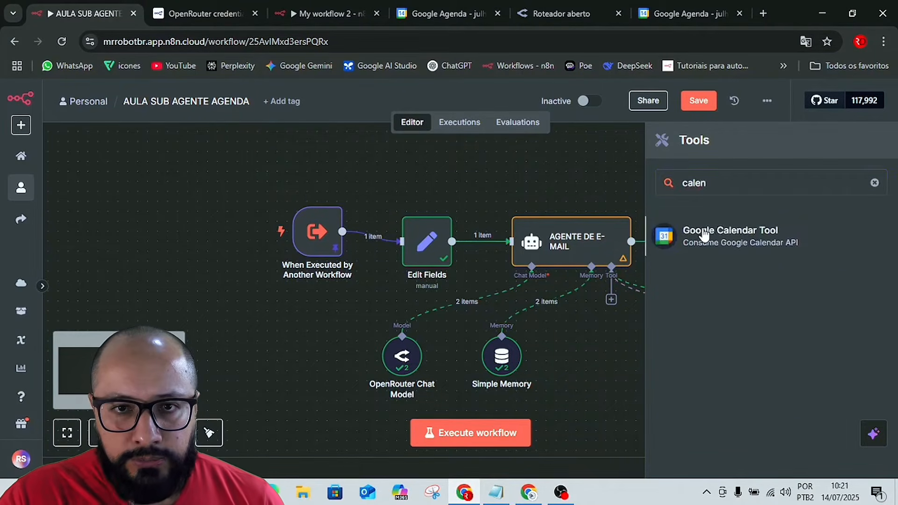
pyautogui.click(704, 235)
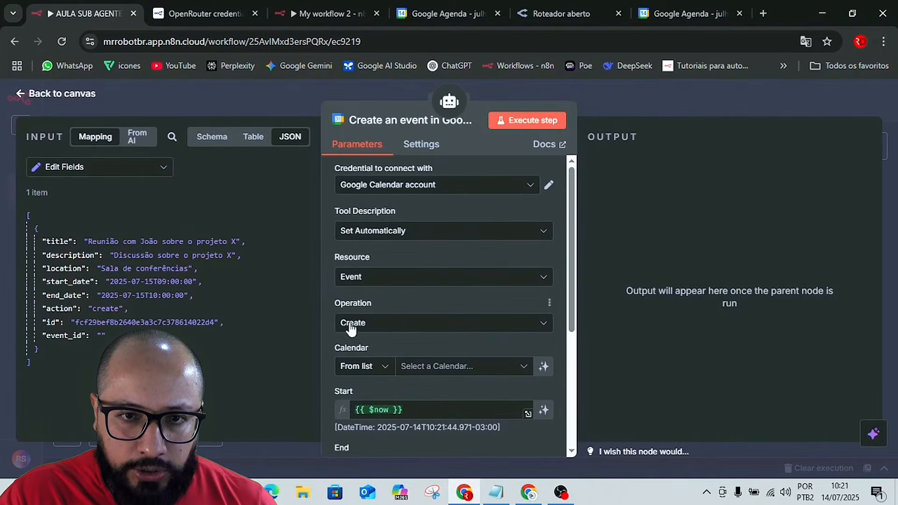
pyautogui.click(393, 328)
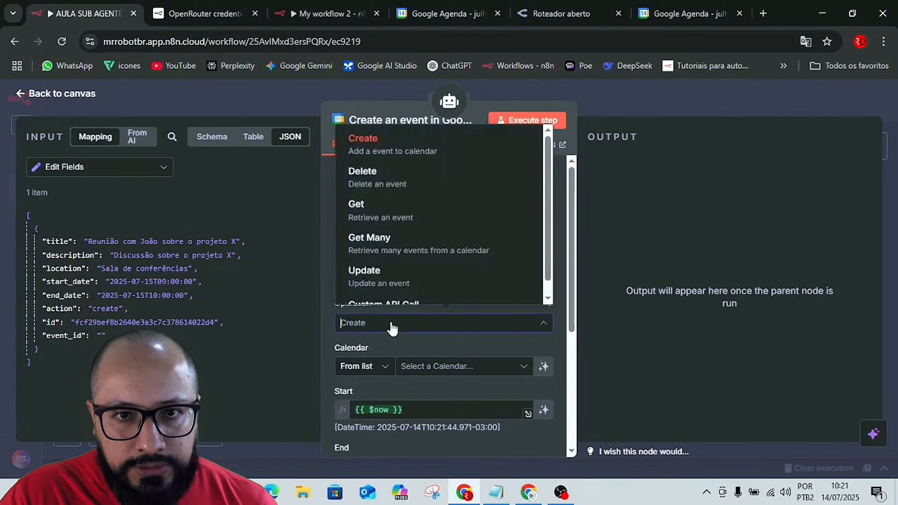
pyautogui.click(368, 215)
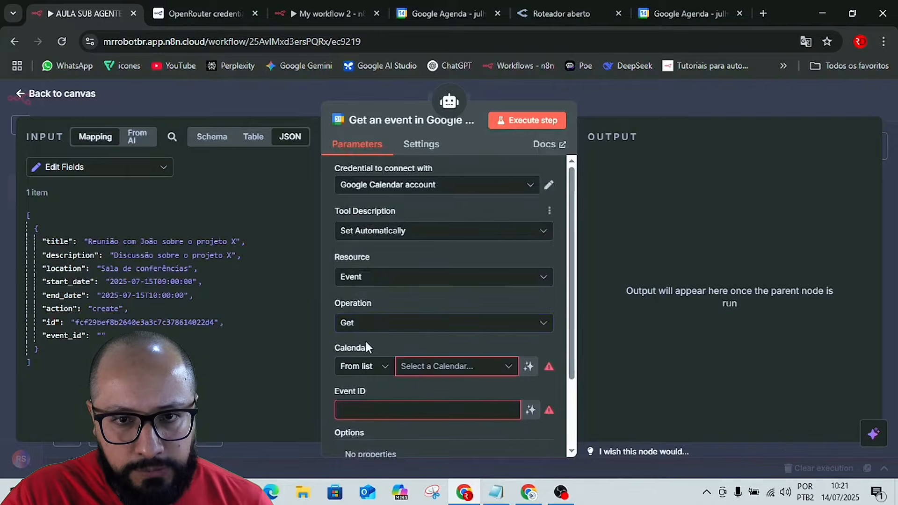
# Select the account owner's Gmail calendar for the get-event tool and let the model define its Event ID.
pyautogui.click(425, 374)
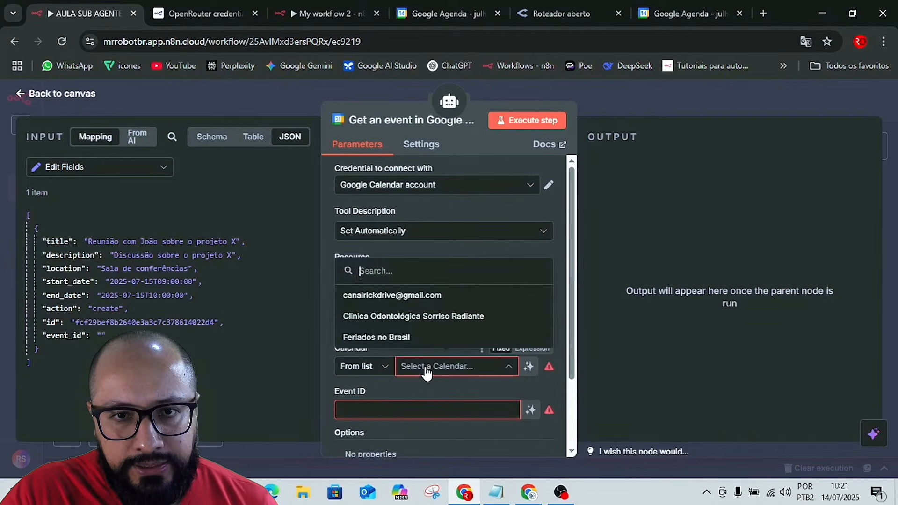
pyautogui.click(356, 297)
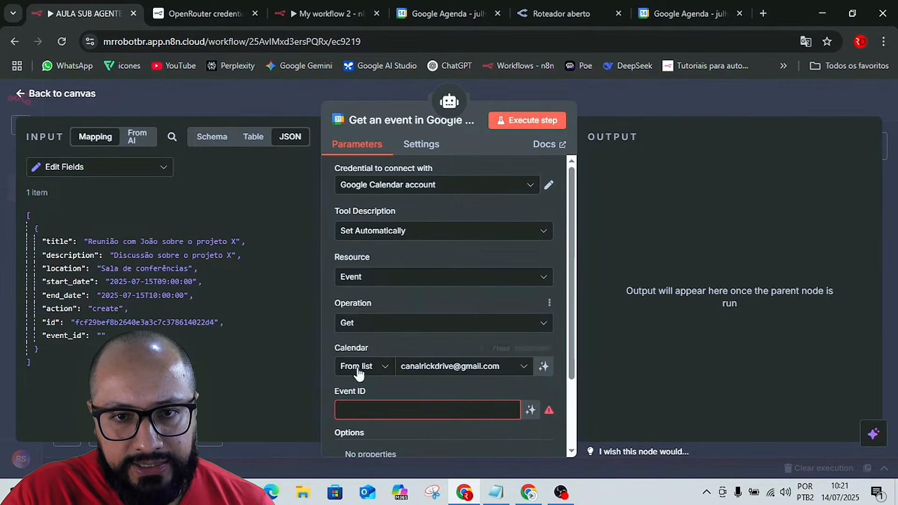
pyautogui.click(531, 410)
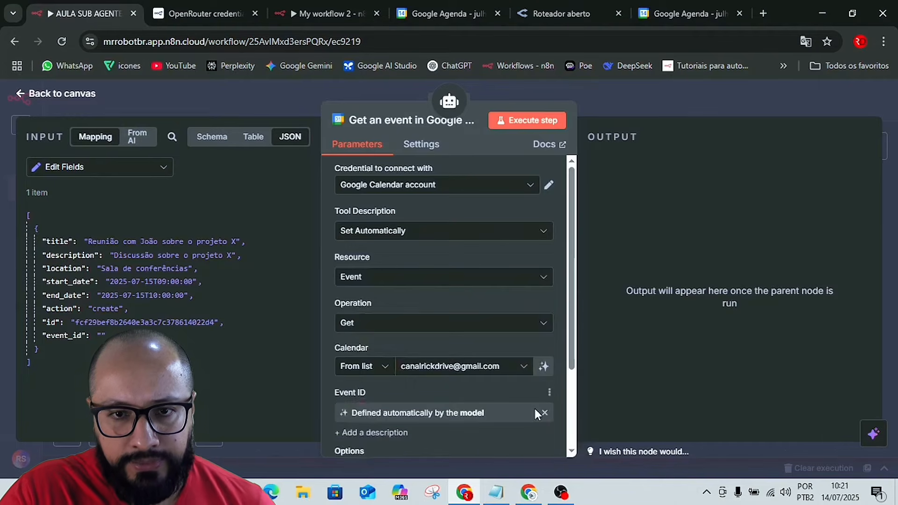
# Examine the additional options offered for the get-event tool.
pyautogui.scroll(-3, 502, 409)
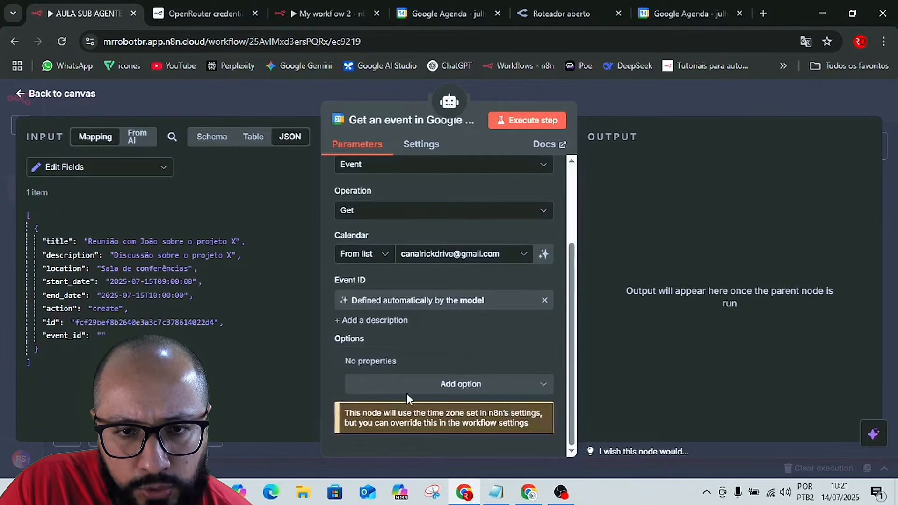
pyautogui.click(423, 391)
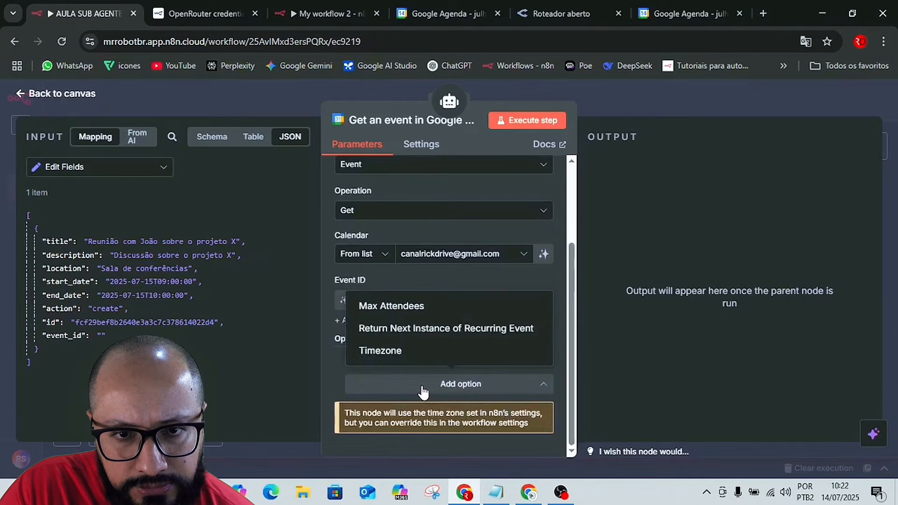
pyautogui.click(337, 373)
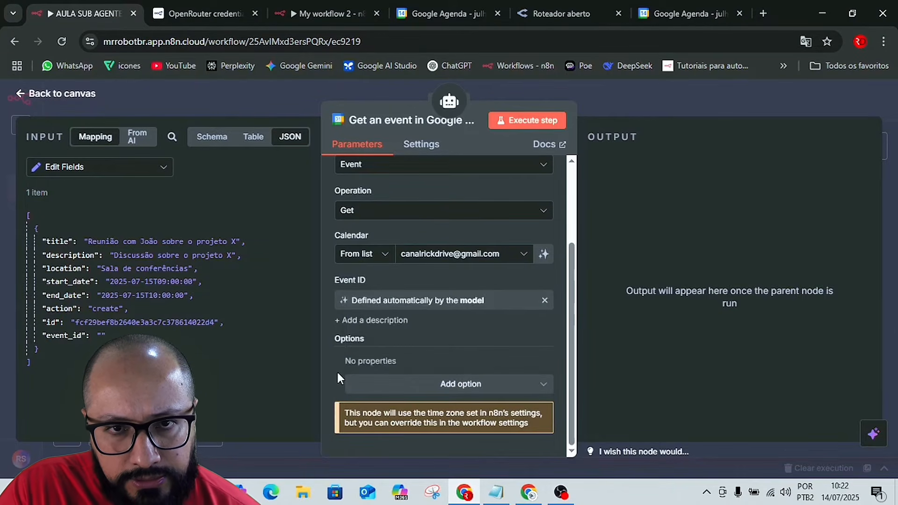
pyautogui.scroll(2, 346, 361)
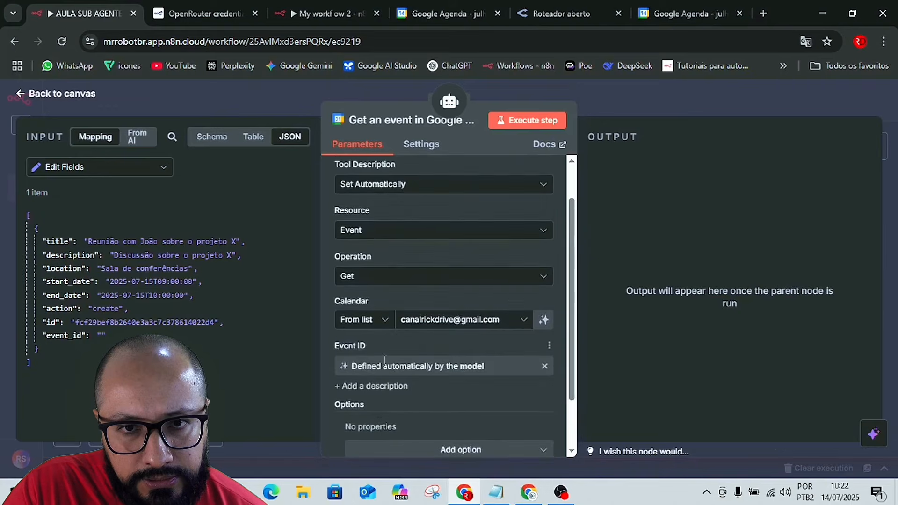
pyautogui.scroll(-2, 428, 391)
pyautogui.click(414, 390)
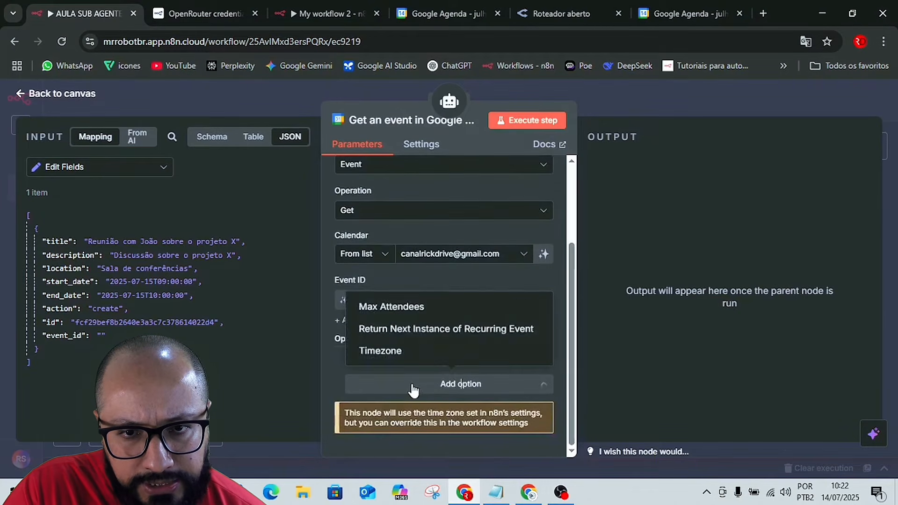
pyautogui.click(330, 381)
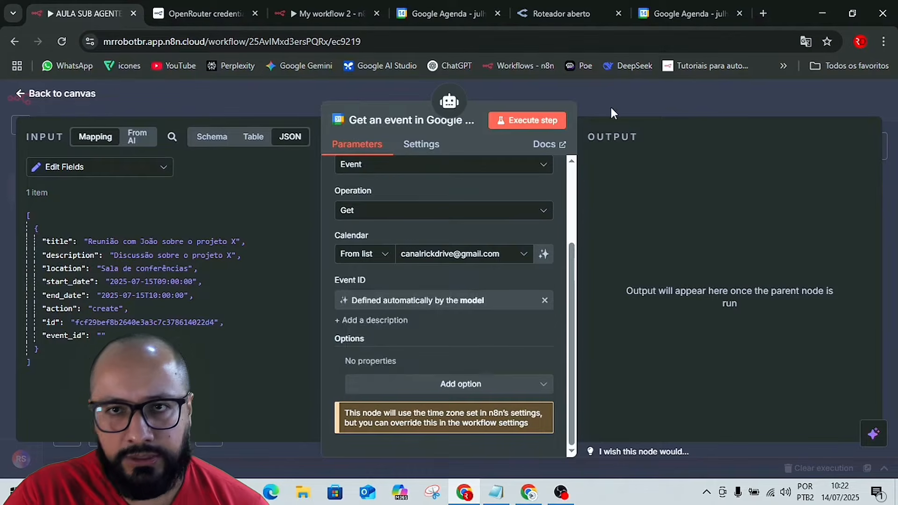
# Return to the canvas, save the workflow, and spread the three Google Calendar tool nodes away from the Simple Memory node.
pyautogui.click(627, 99)
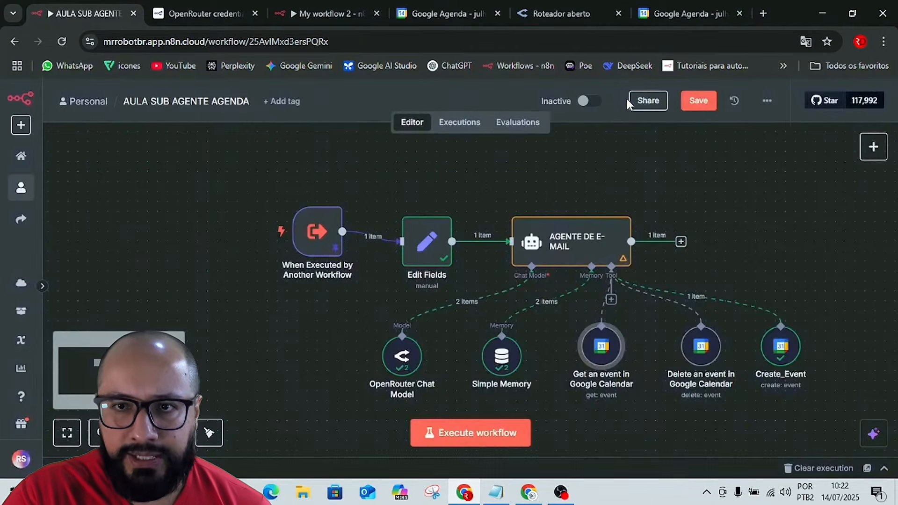
pyautogui.click(696, 104)
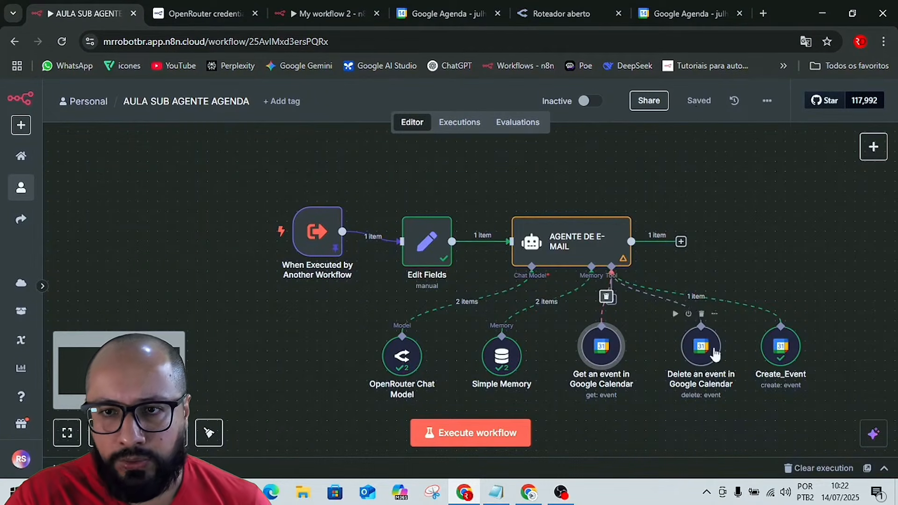
pyautogui.moveTo(781, 346); pyautogui.dragTo(830, 346)
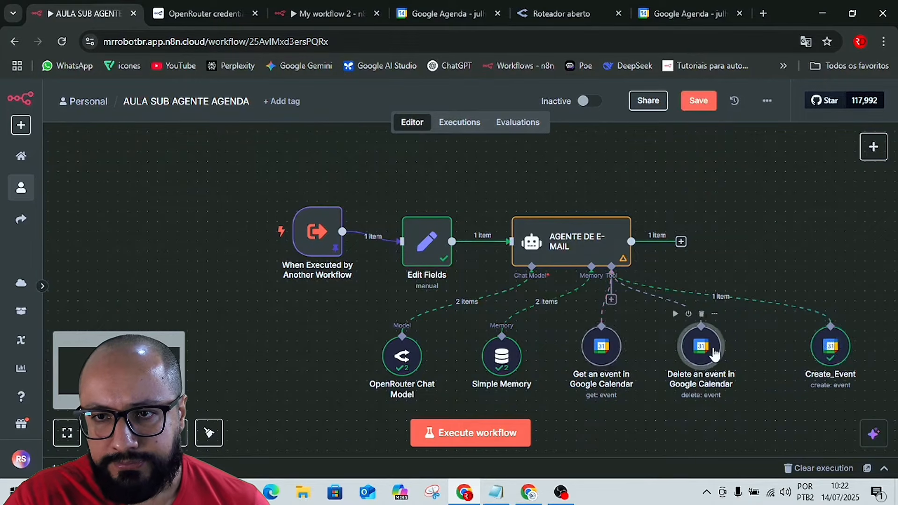
pyautogui.moveTo(709, 351); pyautogui.dragTo(758, 361)
pyautogui.moveTo(590, 338); pyautogui.dragTo(660, 358)
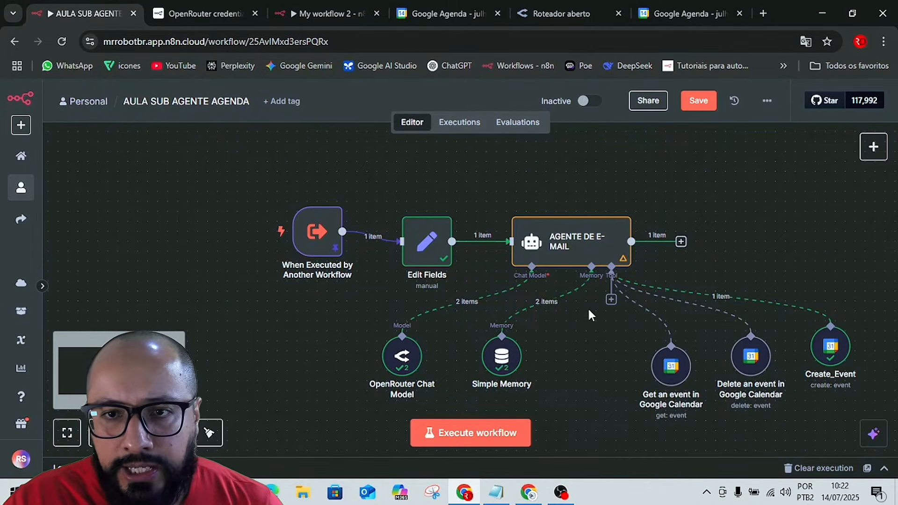
# Add a fourth Google Calendar tool to the AGENTE DE E-MAIL agent and set its operation to Get Many.
pyautogui.click(611, 300)
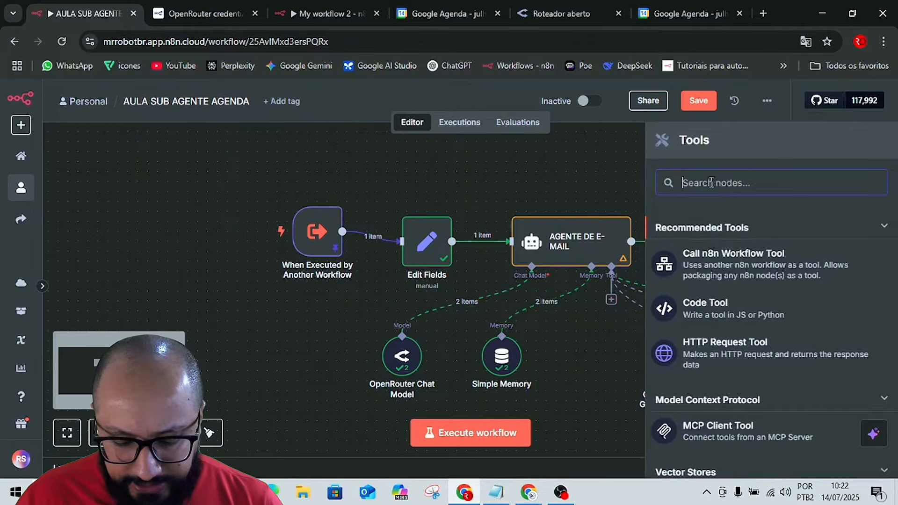
pyautogui.write('cal')
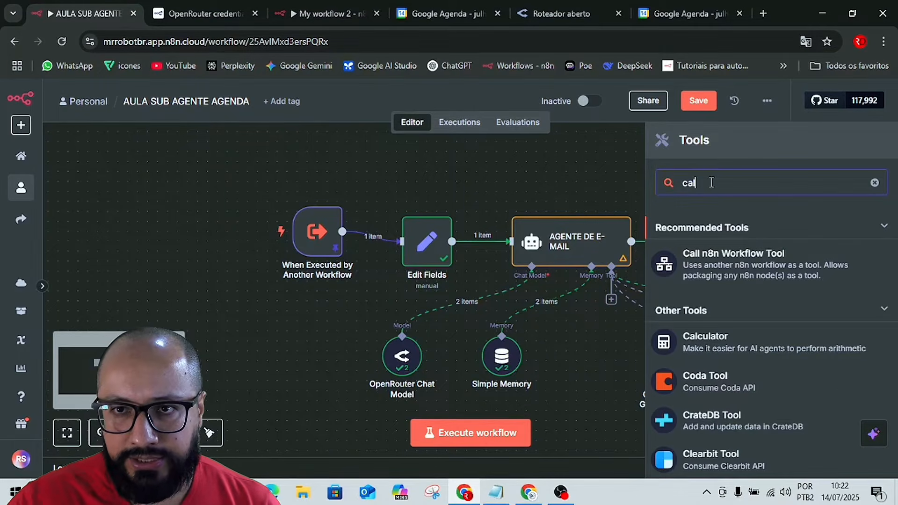
pyautogui.write('e')
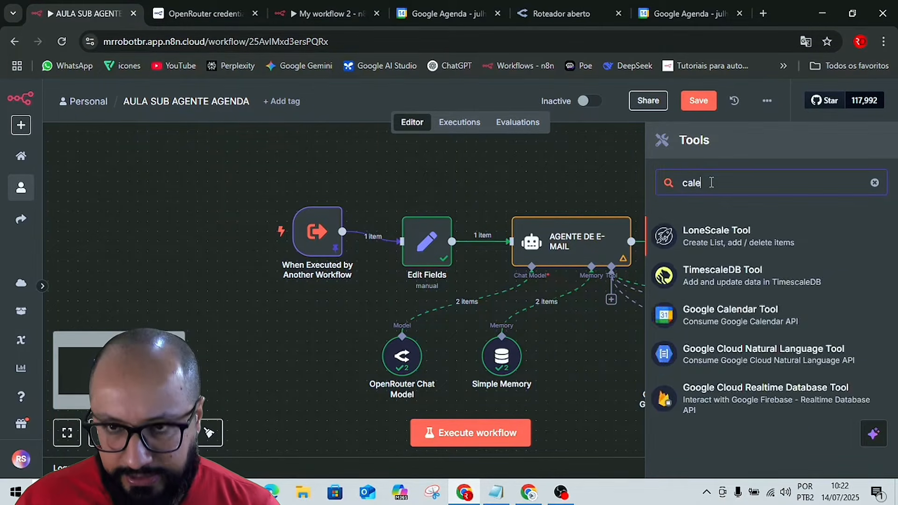
pyautogui.write('n')
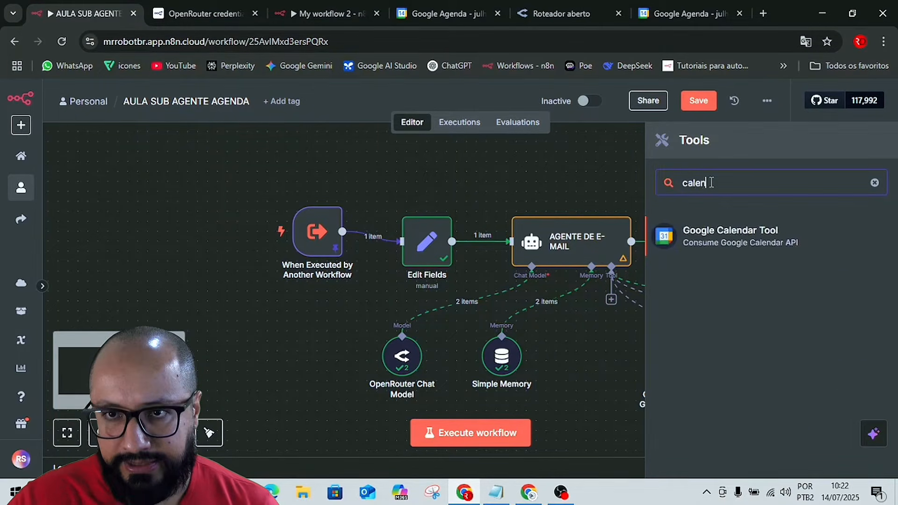
pyautogui.click(688, 237)
pyautogui.click(371, 327)
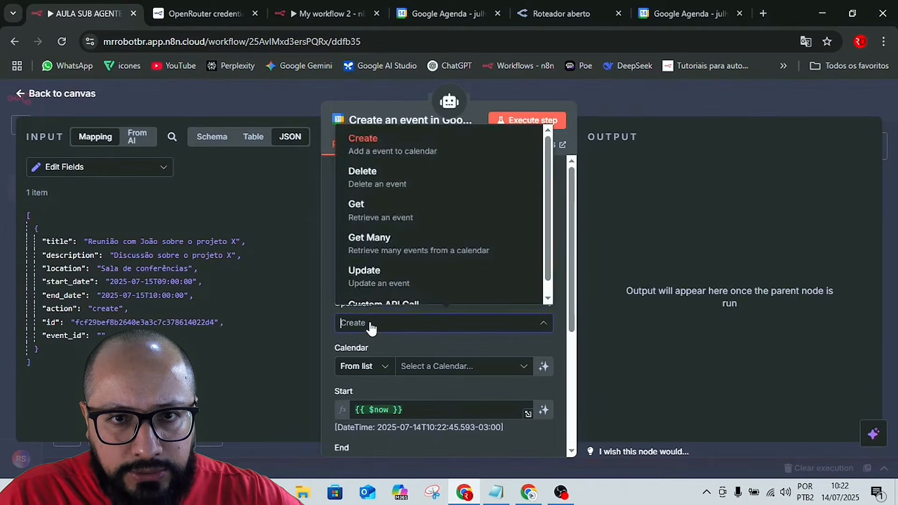
pyautogui.click(391, 244)
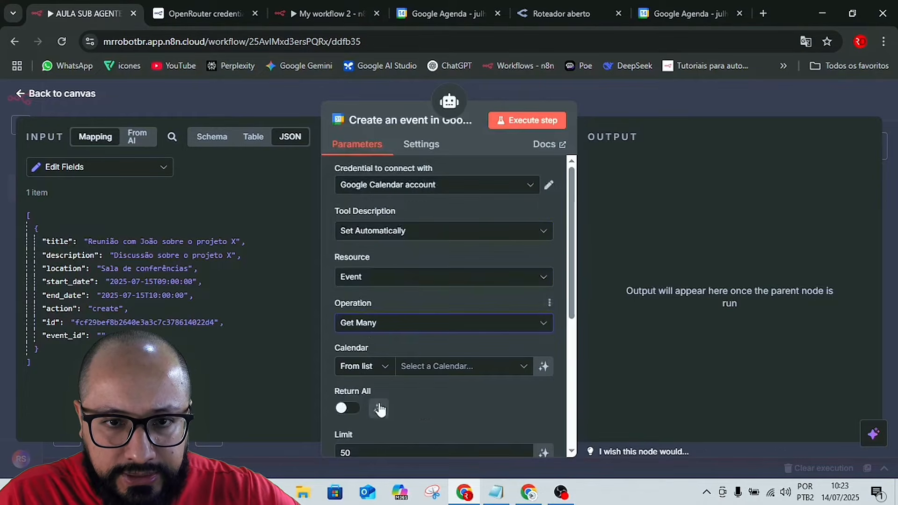
# Select the account owner's Gmail calendar as the calendar for the get-many-events tool.
pyautogui.scroll(-1, 426, 406)
pyautogui.scroll(-1, 425, 406)
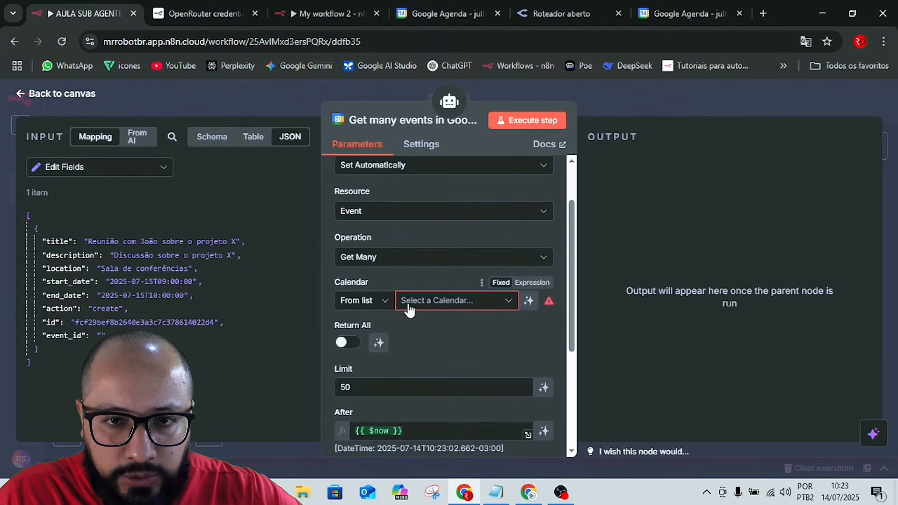
pyautogui.click(435, 300)
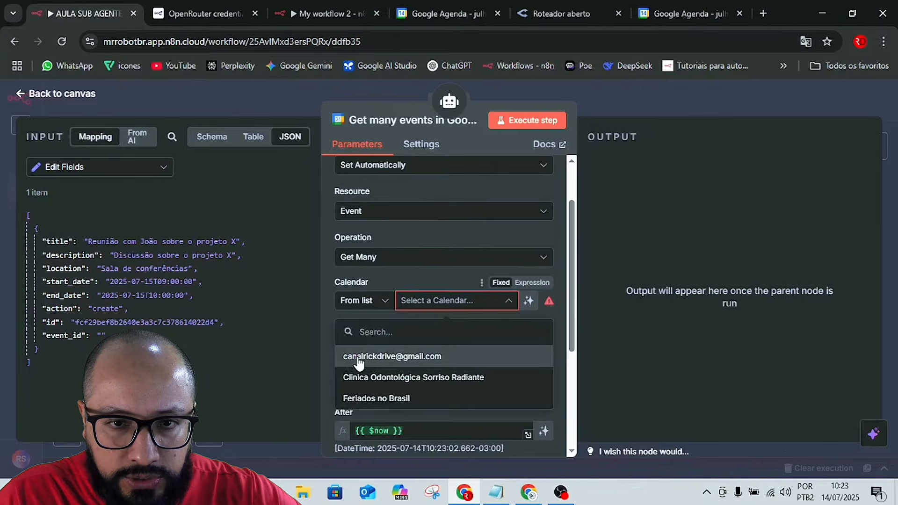
pyautogui.click(356, 357)
# Try a limit of 20 for the get-many-events tool and set it back to 50.
pyautogui.scroll(-1, 437, 361)
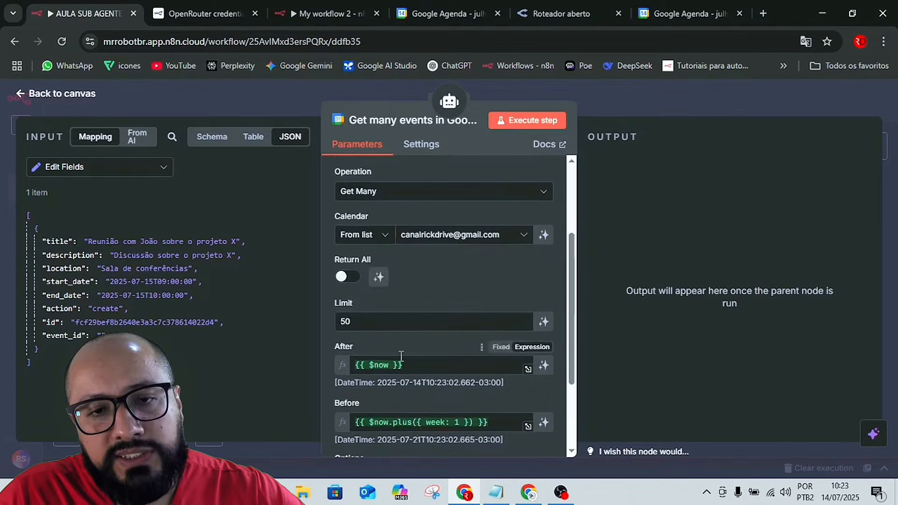
pyautogui.click(364, 324)
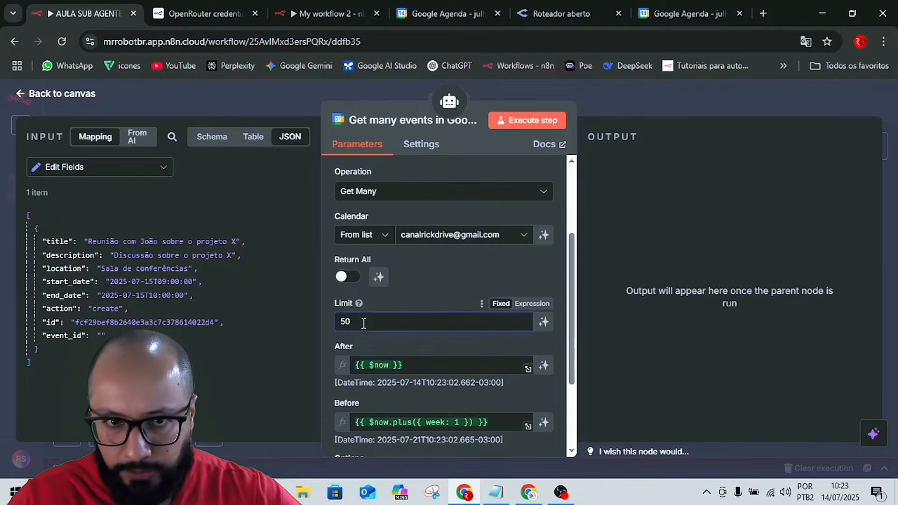
pyautogui.doubleClick(360, 323)
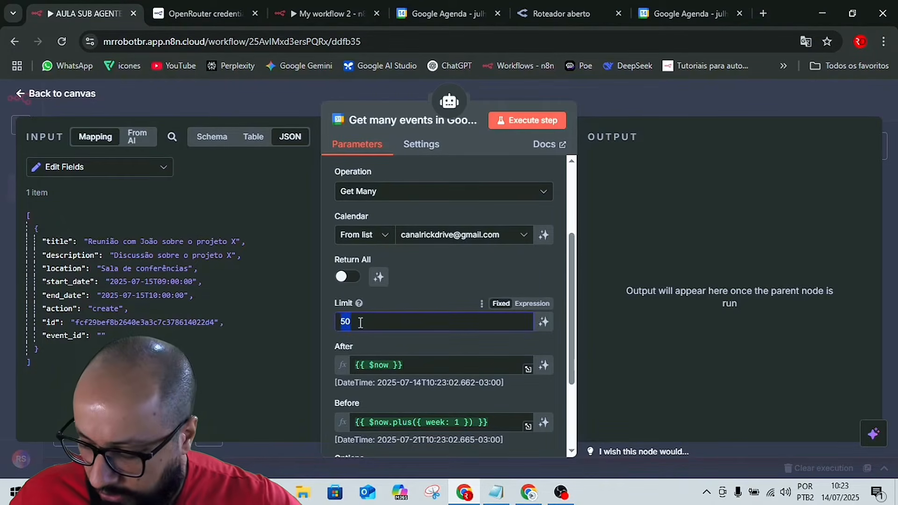
pyautogui.write('20')
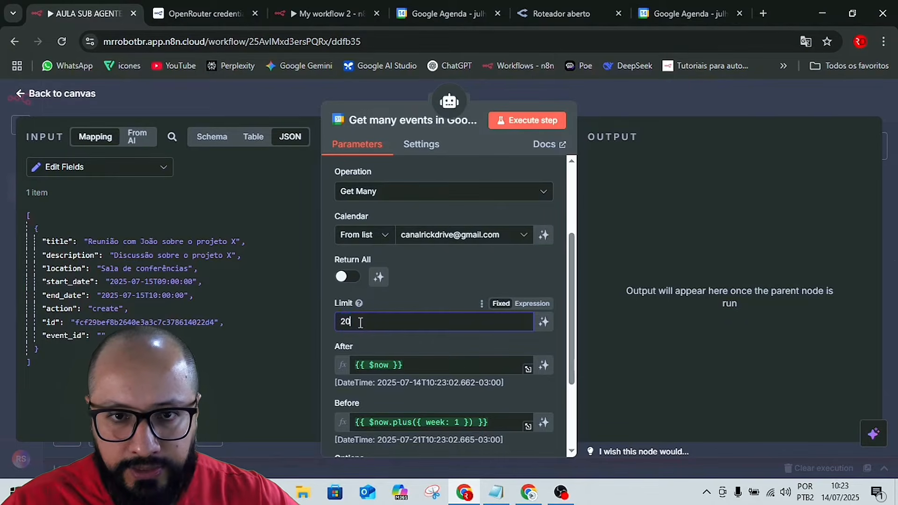
pyautogui.press('BackSpace')
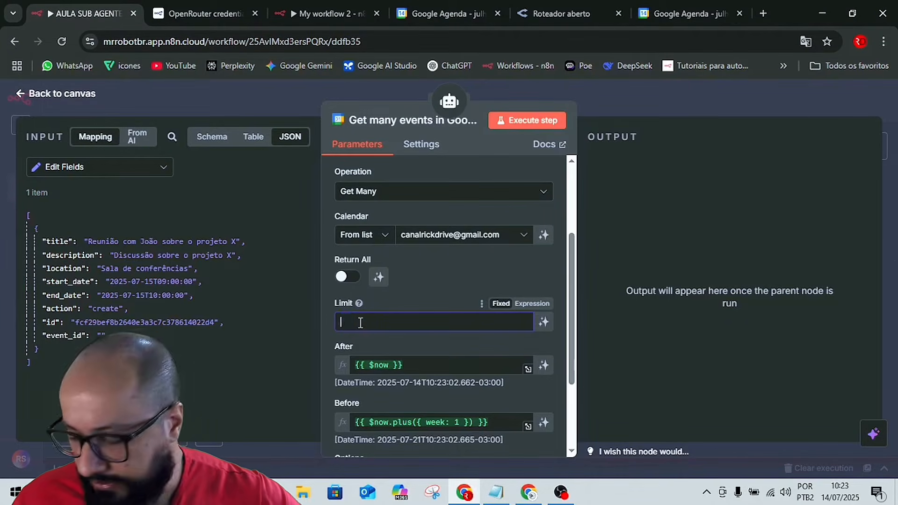
pyautogui.write('50')
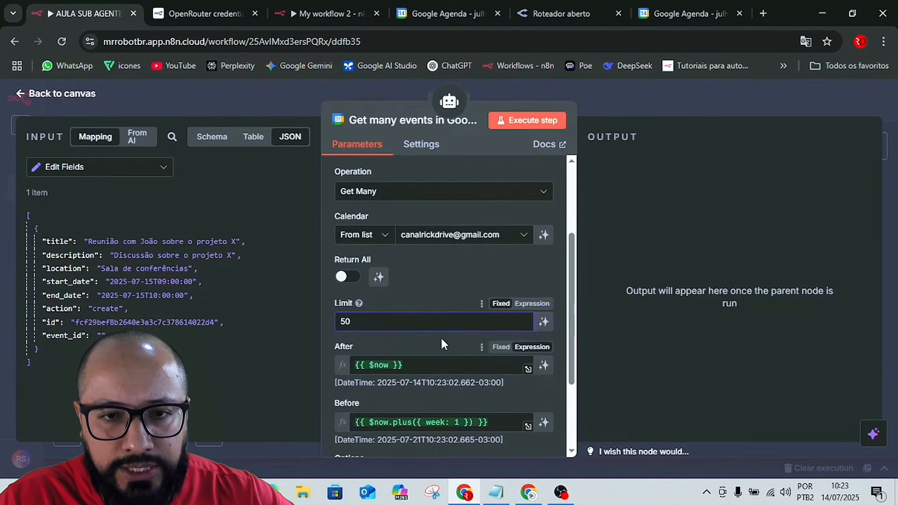
# Let the model define both the After and Before dates of the get-many-events tool.
pyautogui.scroll(-1, 443, 344)
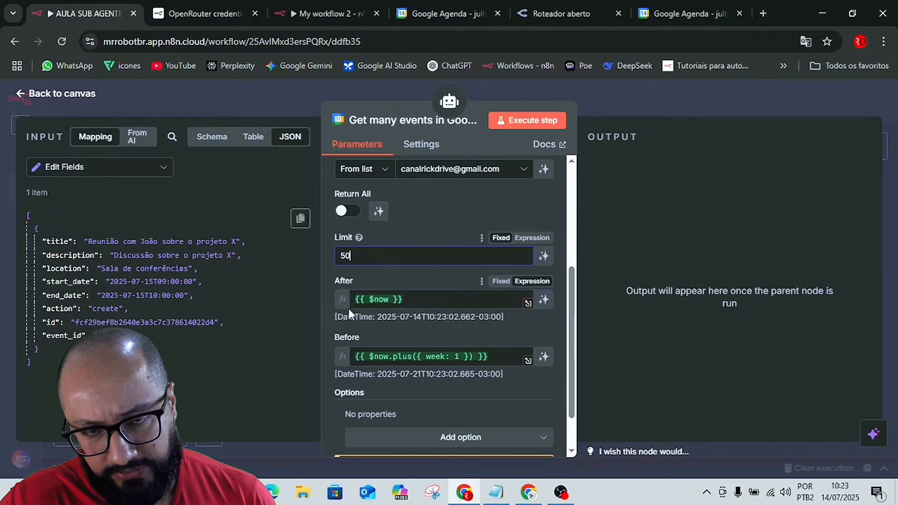
pyautogui.click(544, 299)
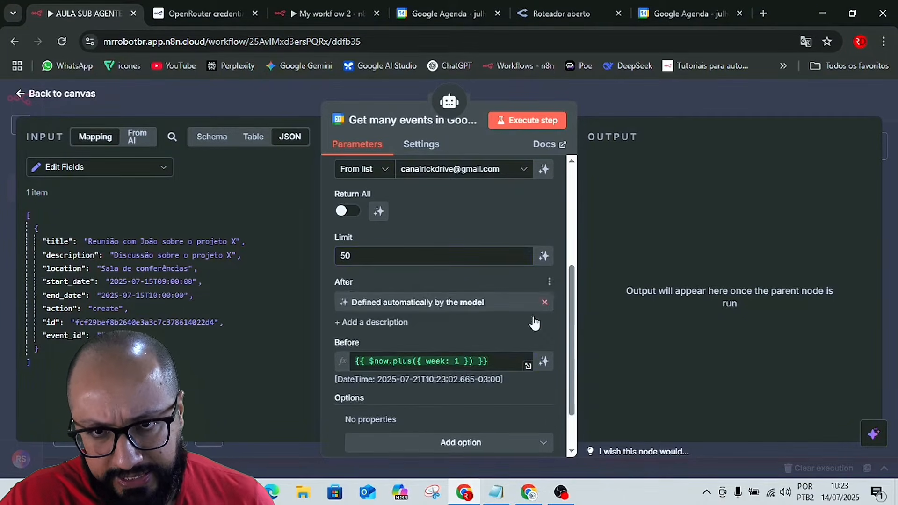
pyautogui.click(543, 361)
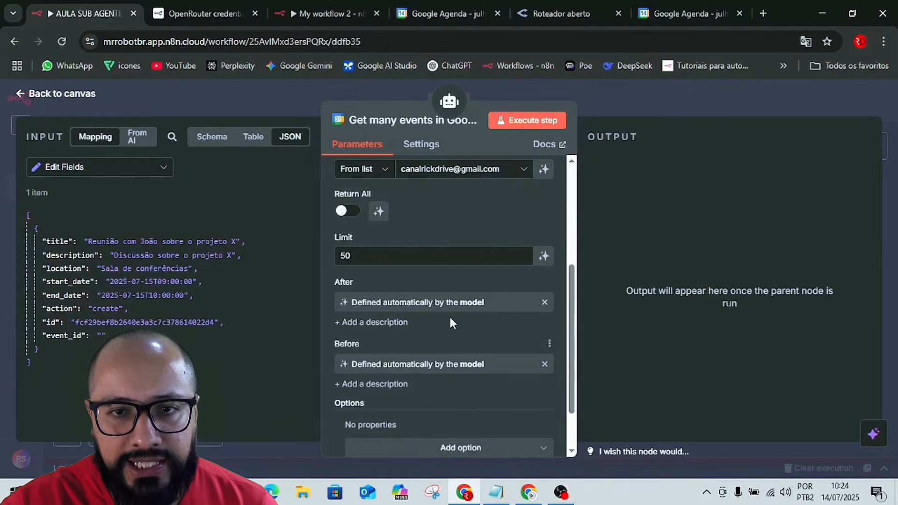
# Translate the page from English into Portuguese so the additional options can be read.
pyautogui.click(445, 451)
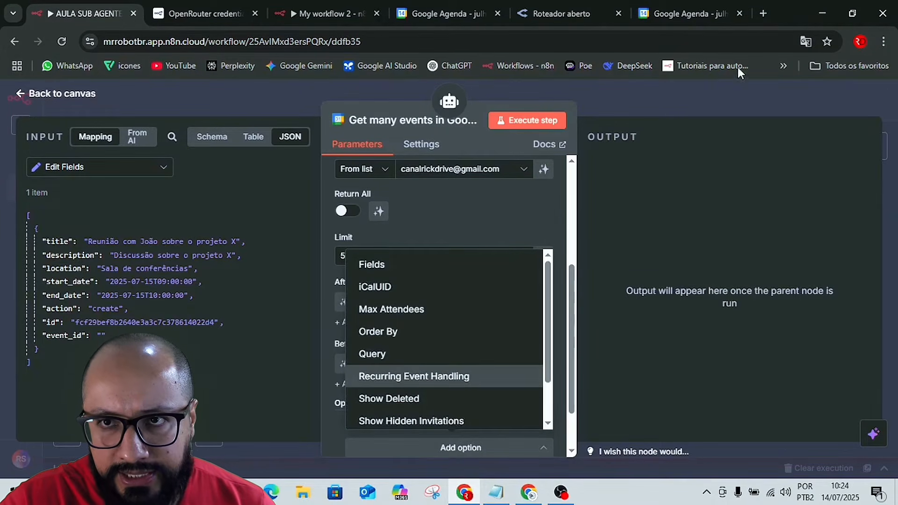
pyautogui.click(804, 40)
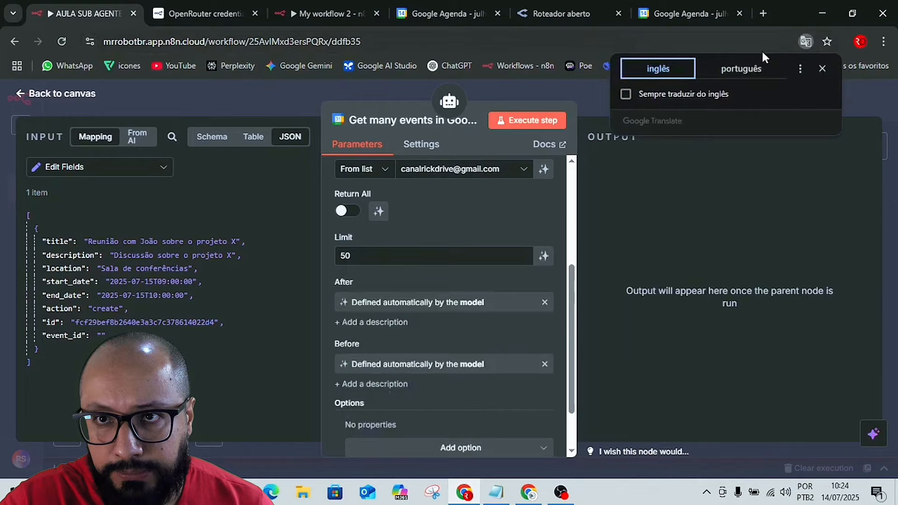
pyautogui.click(742, 68)
# Add the Query (Consulta) option to the get-many-events tool and let the model define its value.
pyautogui.click(448, 447)
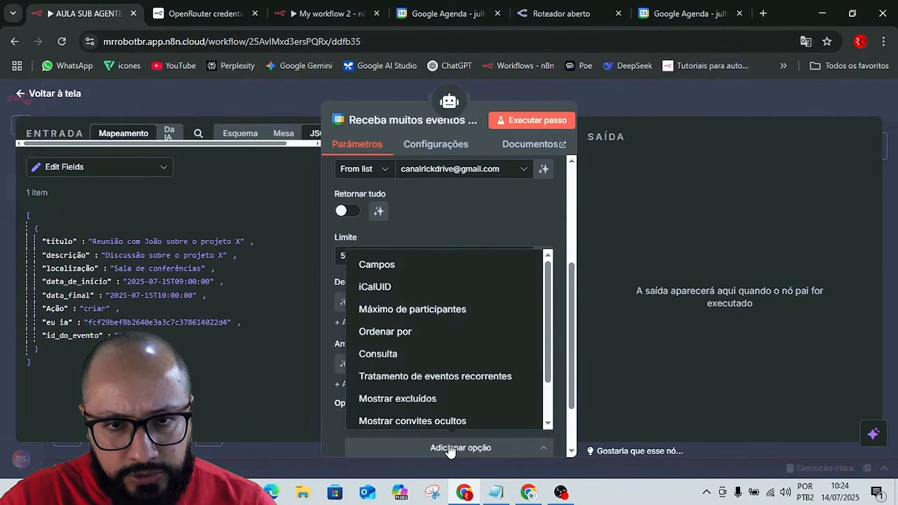
pyautogui.scroll(-1, 411, 405)
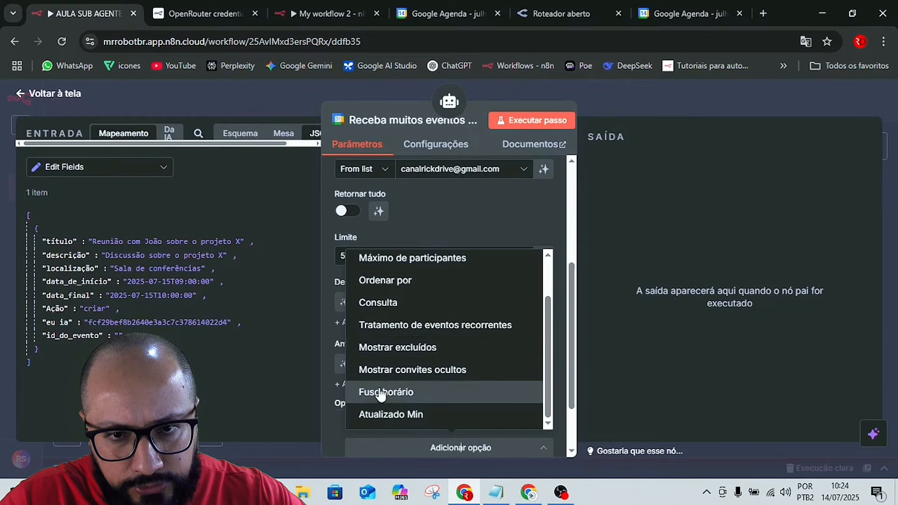
pyautogui.scroll(1, 397, 377)
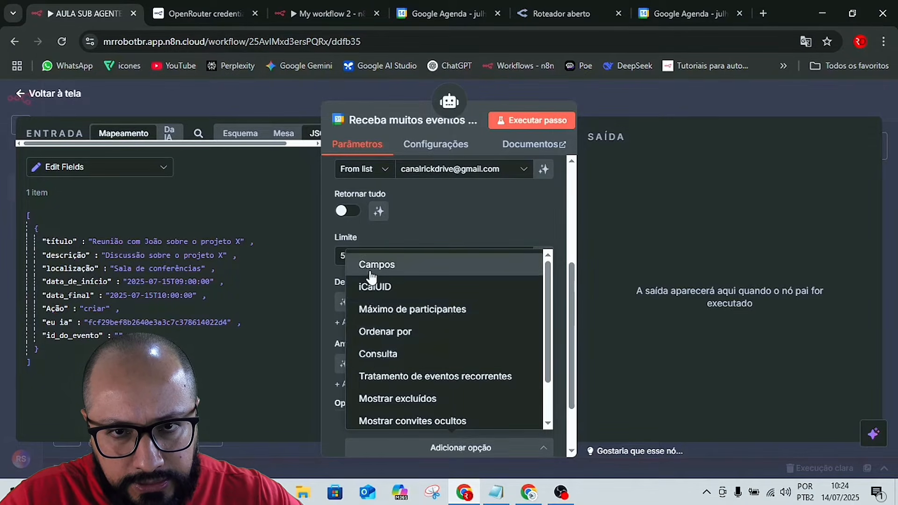
pyautogui.click(386, 355)
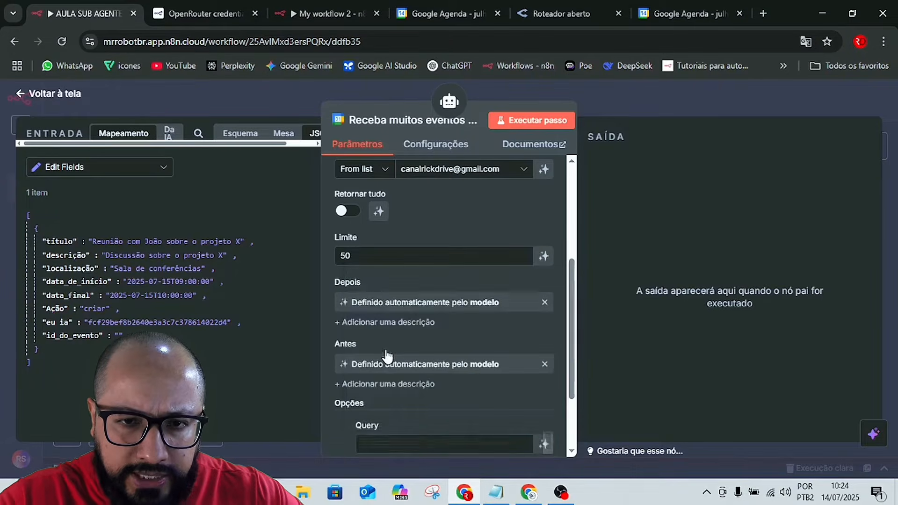
pyautogui.scroll(-2, 428, 383)
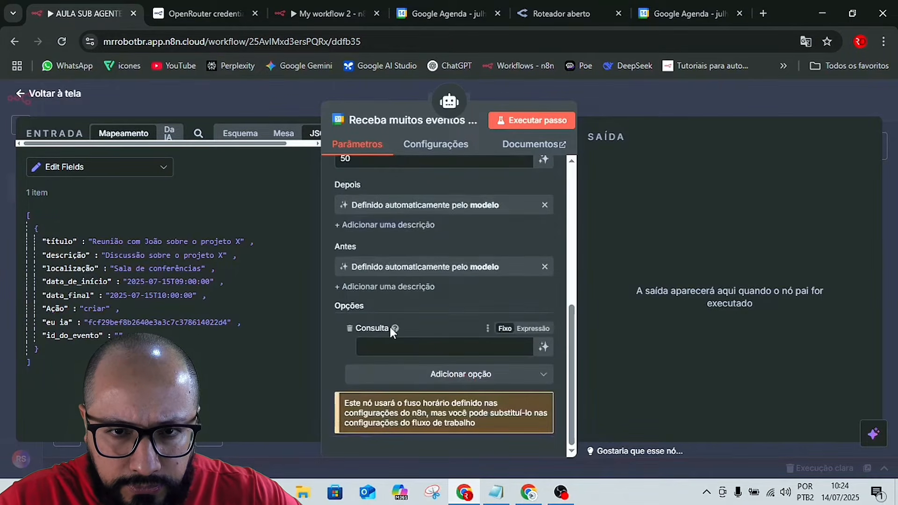
pyautogui.moveTo(396, 329)
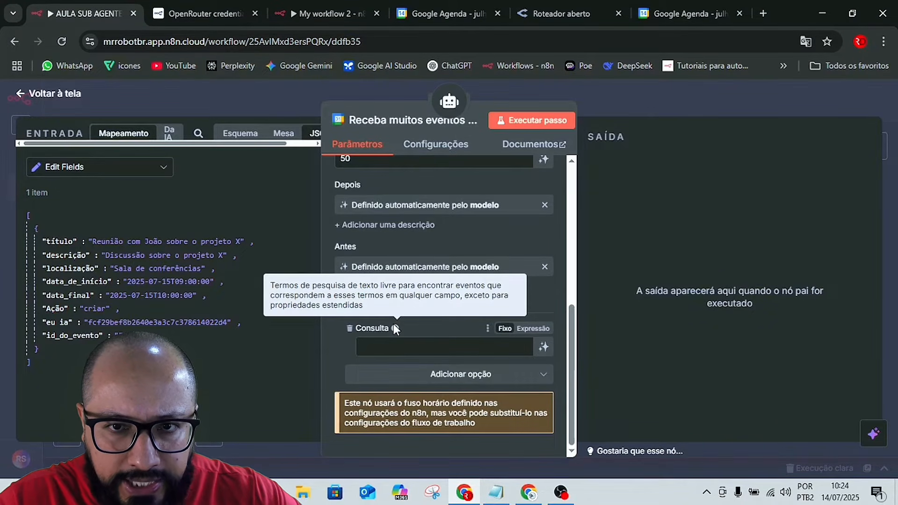
pyautogui.click(544, 350)
# Add the iCalUID option to the get-many-events tool and let the model define its value.
pyautogui.click(463, 396)
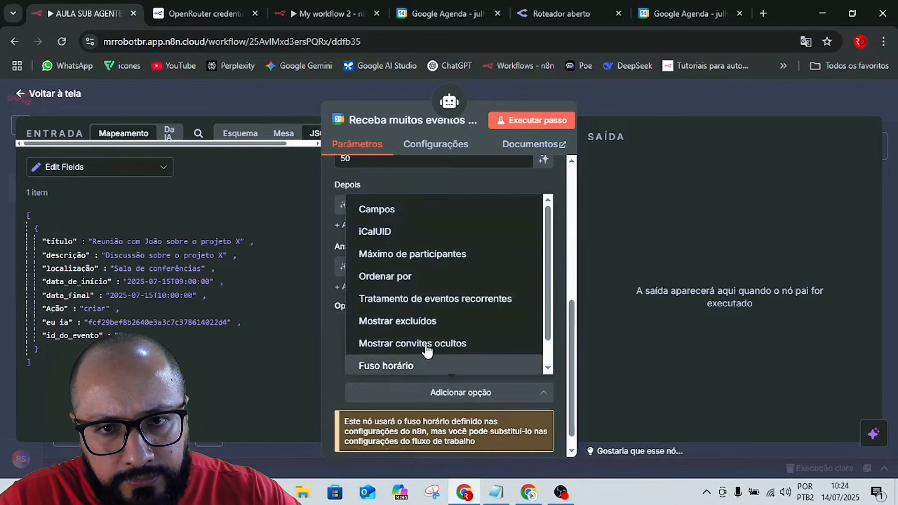
pyautogui.click(388, 234)
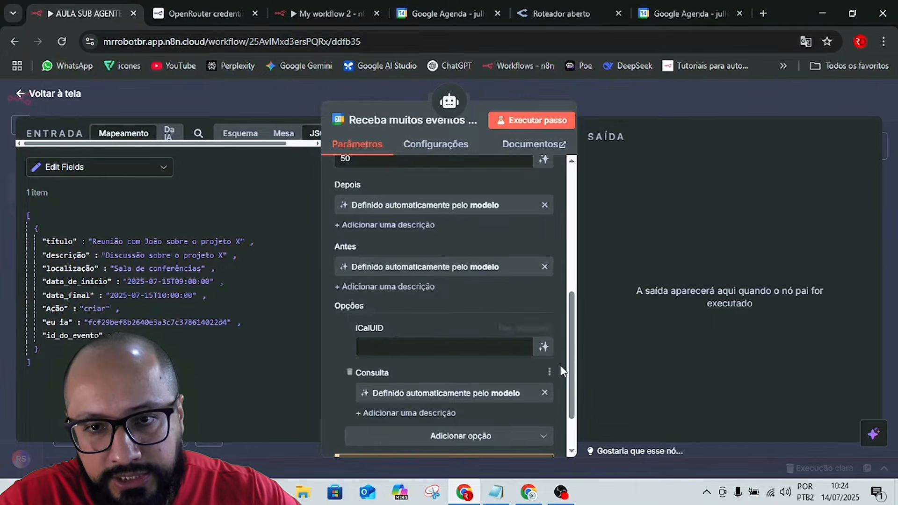
pyautogui.click(543, 348)
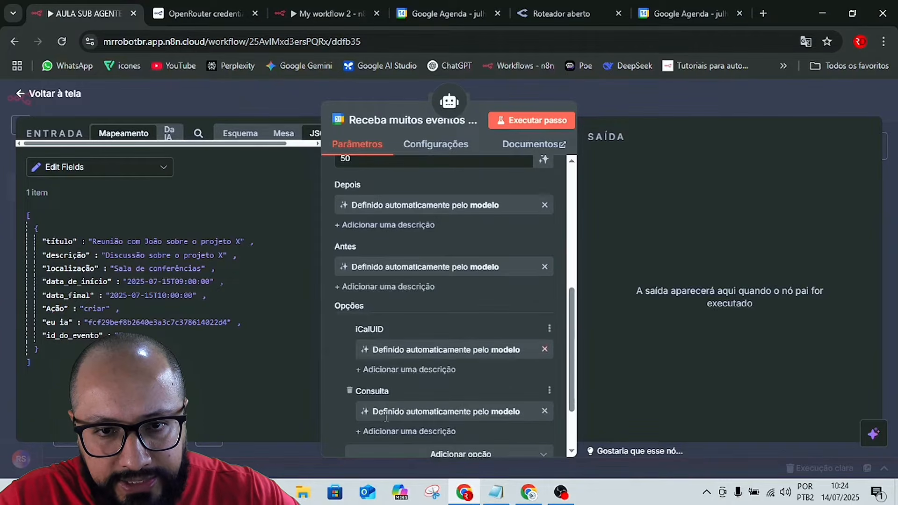
# Try the Fields (Campos) option on the get-many-events tool, check its description, and remove it.
pyautogui.click(374, 449)
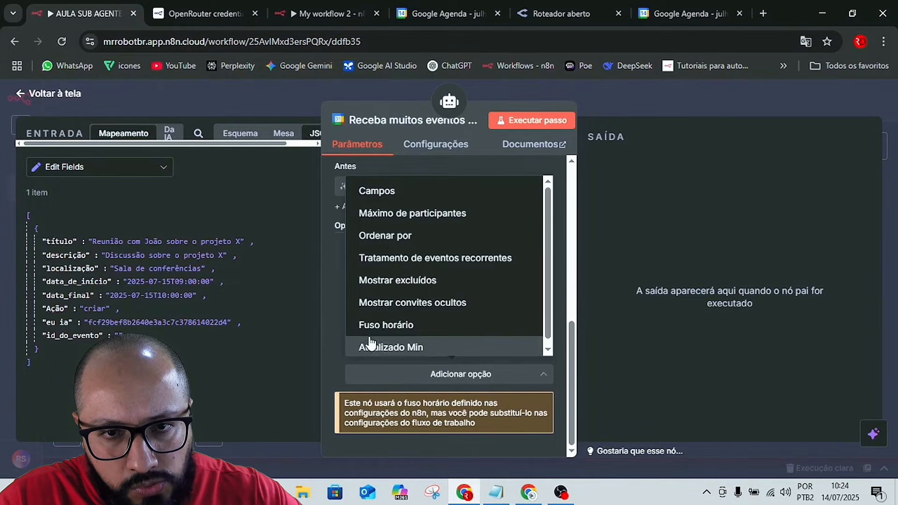
pyautogui.click(401, 199)
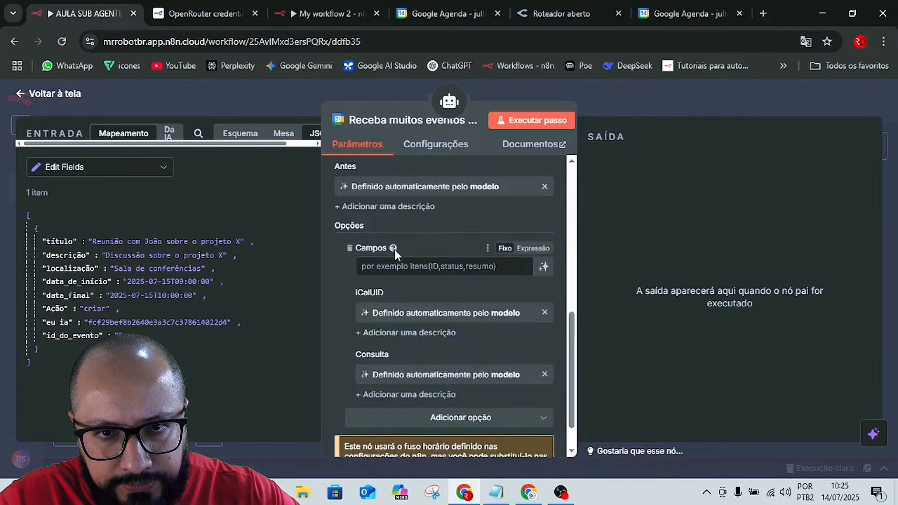
pyautogui.moveTo(395, 251)
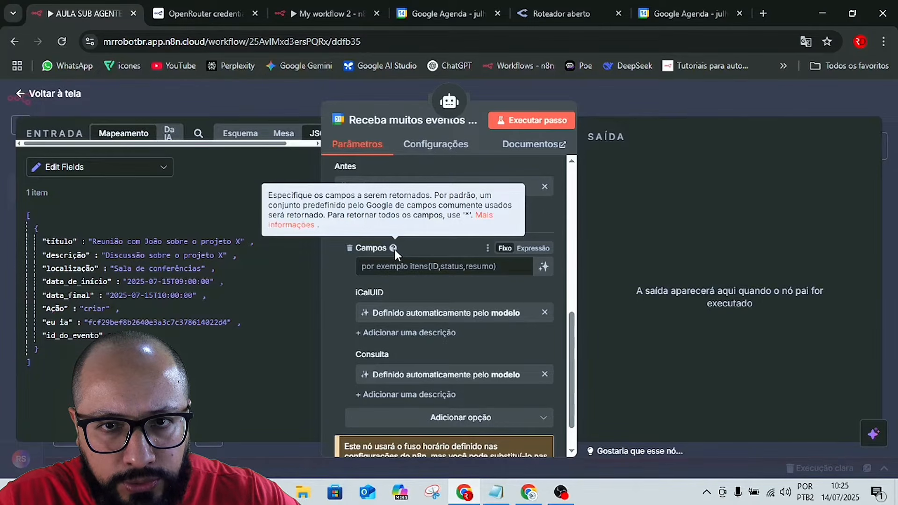
pyautogui.click(350, 248)
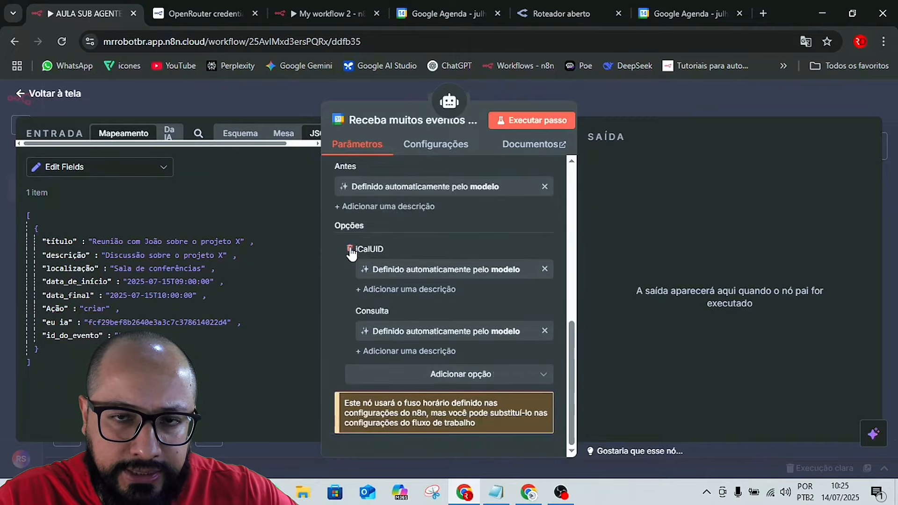
# Return to the canvas, save the workflow, and move the get-many-events node above the Create_Event node.
pyautogui.click(686, 97)
pyautogui.click(687, 101)
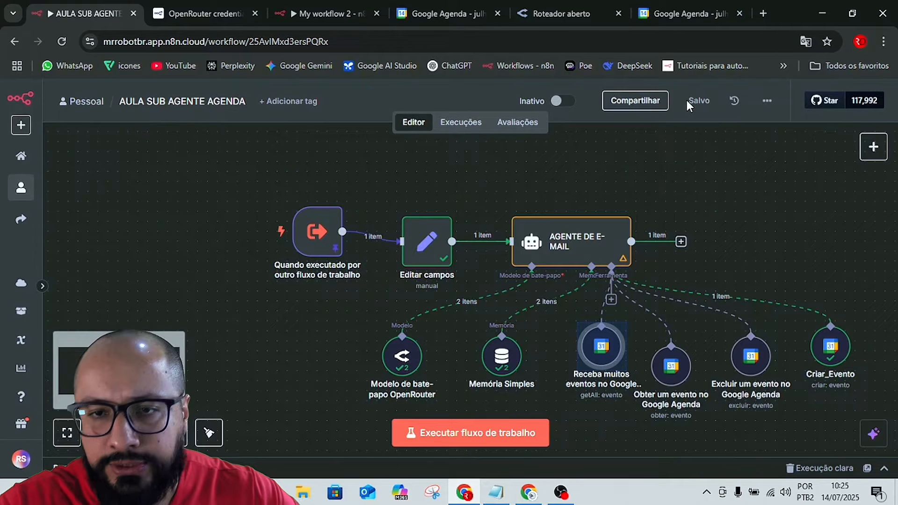
pyautogui.moveTo(595, 336); pyautogui.dragTo(784, 256)
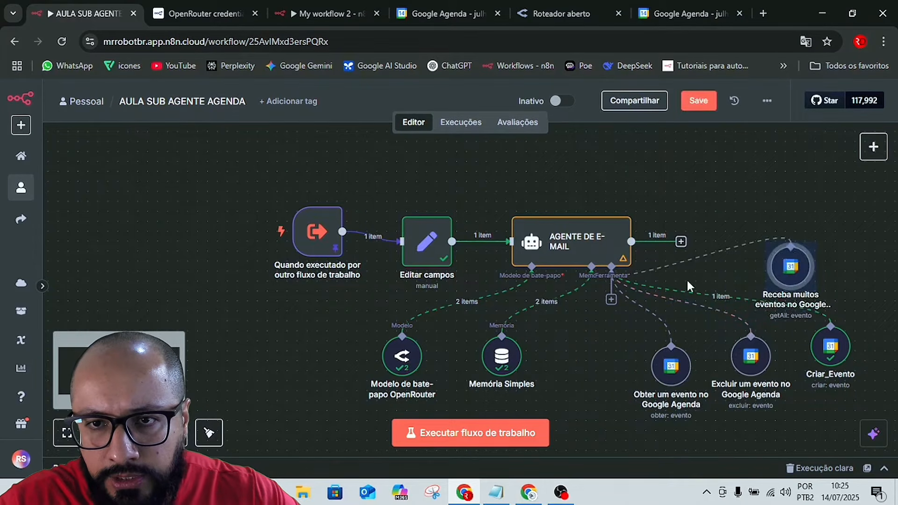
pyautogui.click(611, 301)
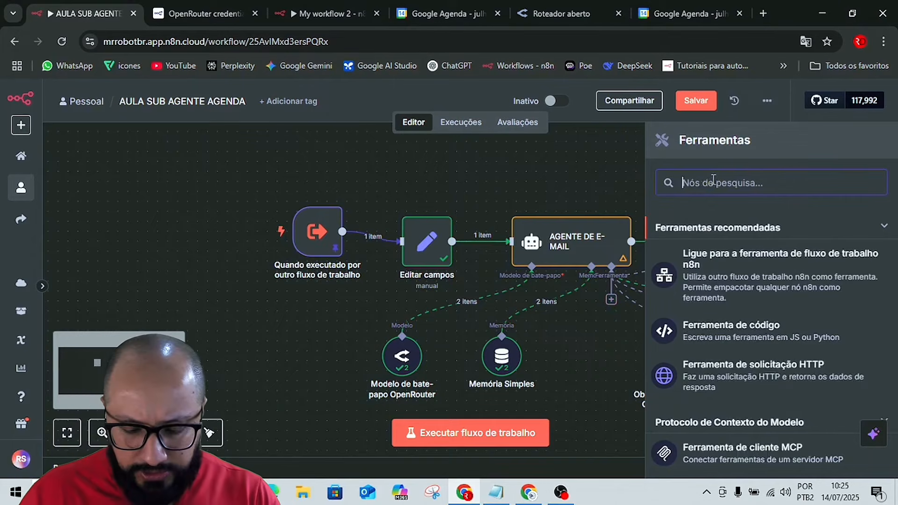
pyautogui.write('calen')
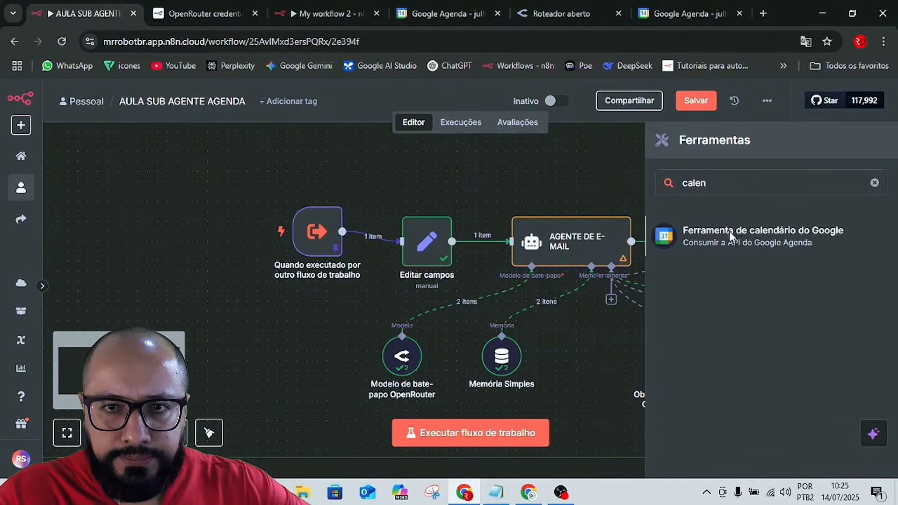
pyautogui.click(737, 237)
pyautogui.click(369, 324)
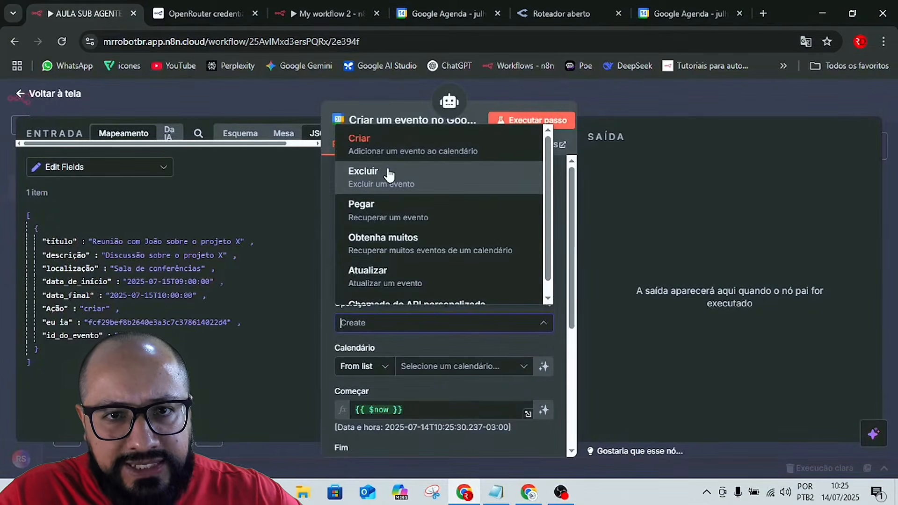
pyautogui.scroll(-1, 417, 242)
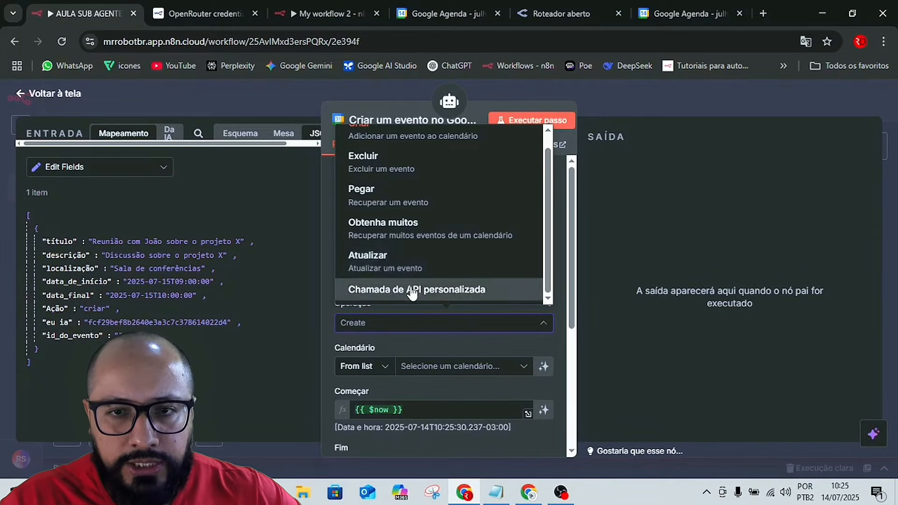
pyautogui.click(386, 267)
pyautogui.click(632, 92)
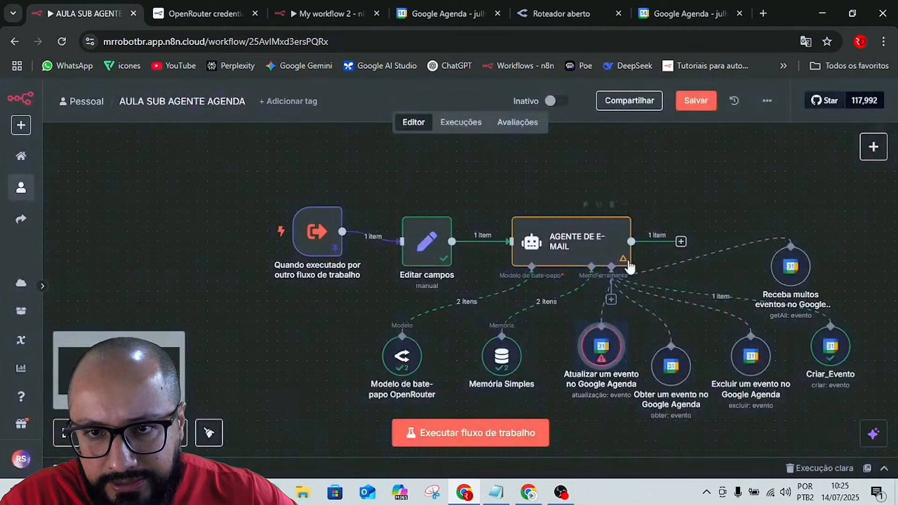
pyautogui.click(601, 314)
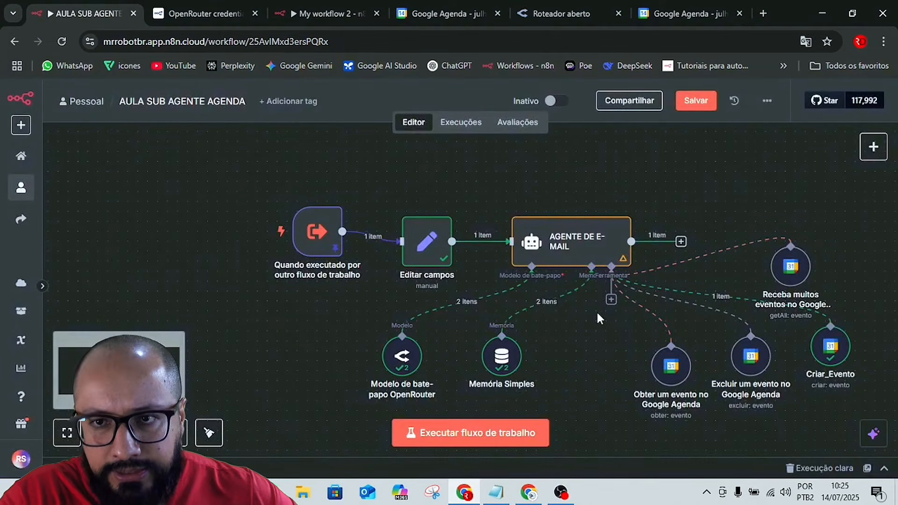
# Select all nodes on the canvas, tidy up their layout, and save the workflow.
pyautogui.scroll(-2, 575, 347)
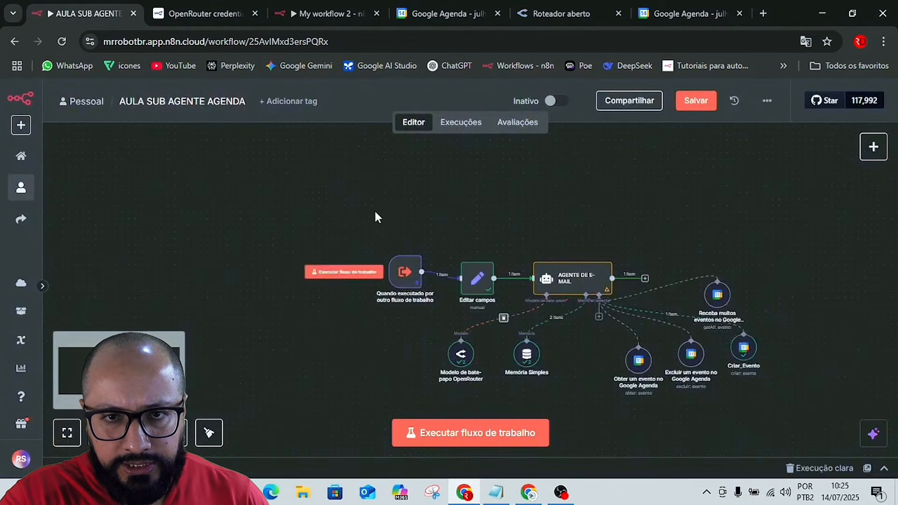
pyautogui.moveTo(320, 200); pyautogui.dragTo(844, 405)
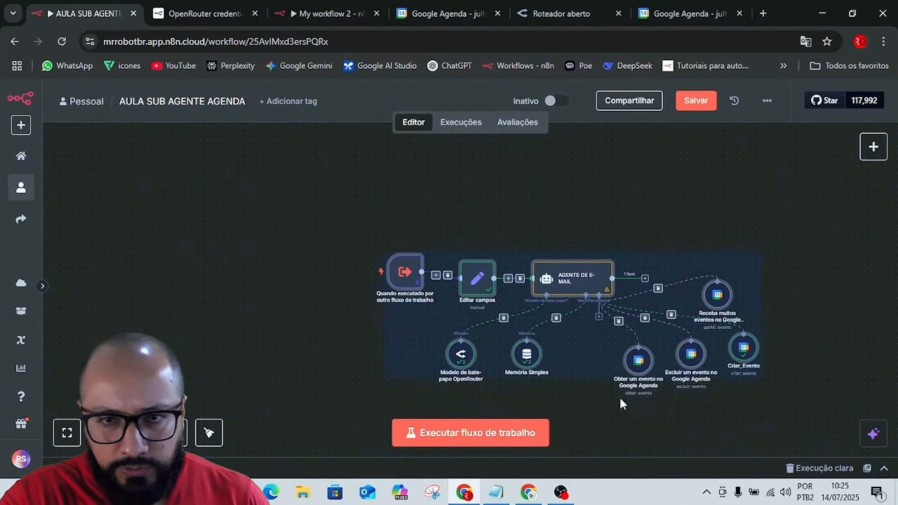
pyautogui.click(207, 434)
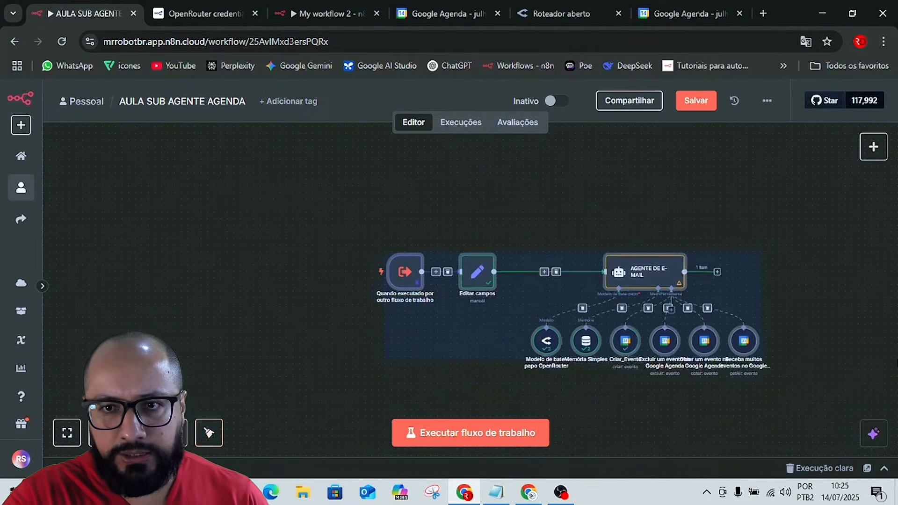
pyautogui.click(796, 274)
pyautogui.click(698, 102)
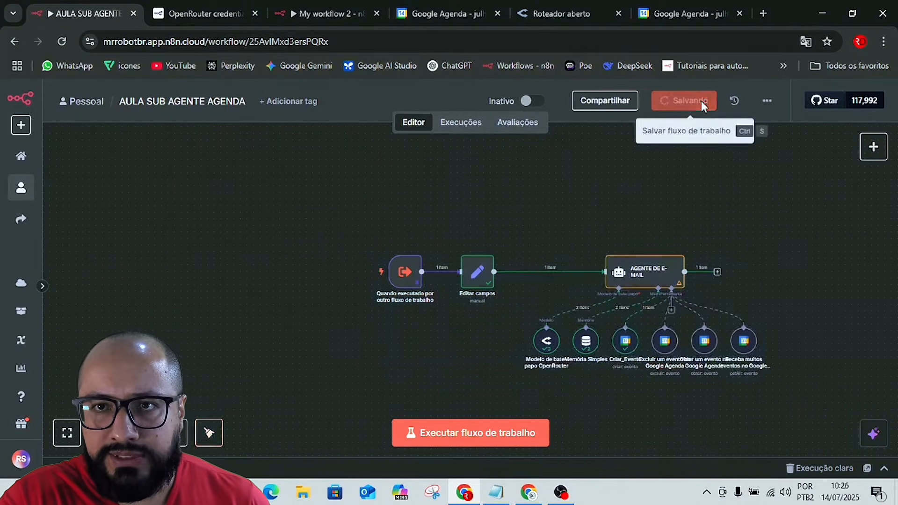
pyautogui.scroll(-1, 786, 335)
pyautogui.scroll(3, 787, 343)
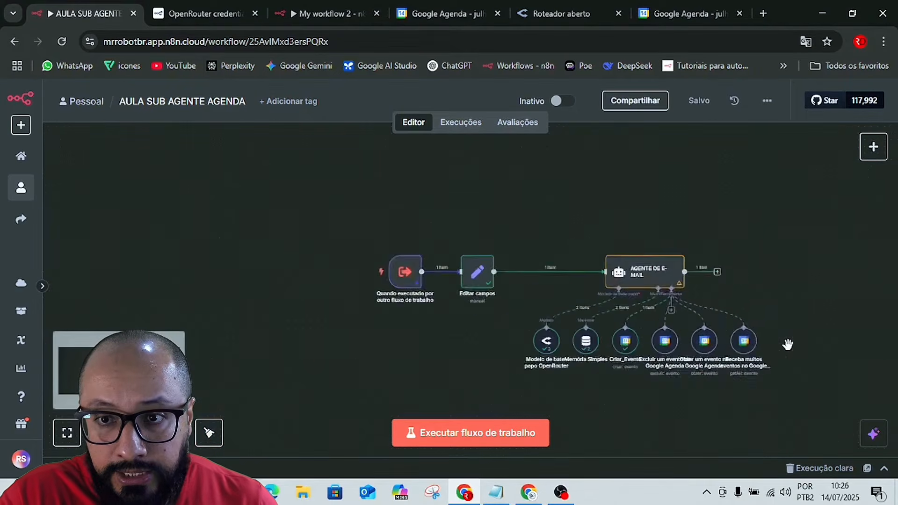
pyautogui.scroll(-2, 789, 347)
pyautogui.scroll(3, 803, 351)
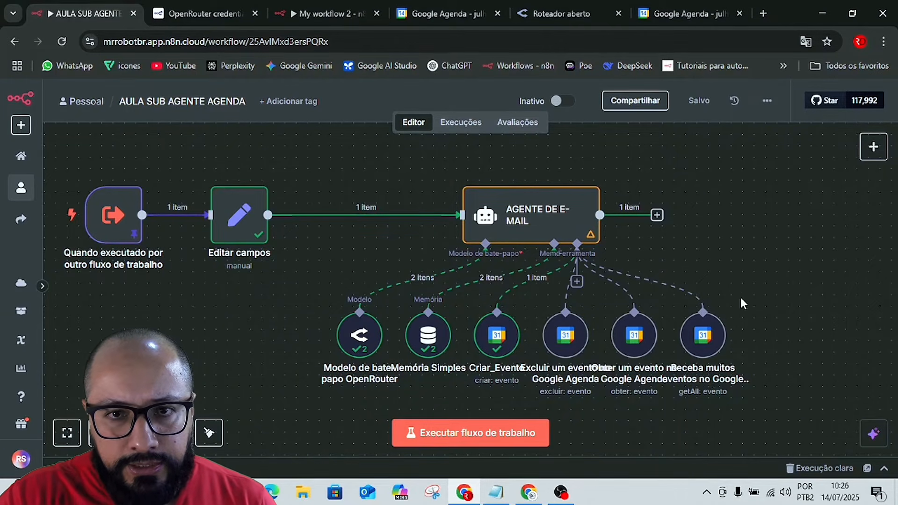
# Switch to the Automação de Agenda no n8n document in Google Docs and find the node type for Validar Data - Fim de Semana.
pyautogui.hotkey('alt', 'Tab')
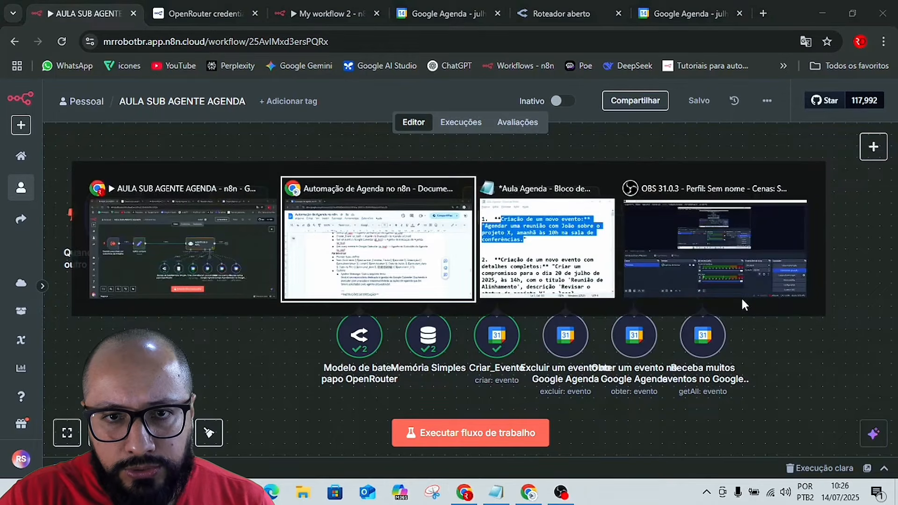
pyautogui.scroll(10, 742, 296)
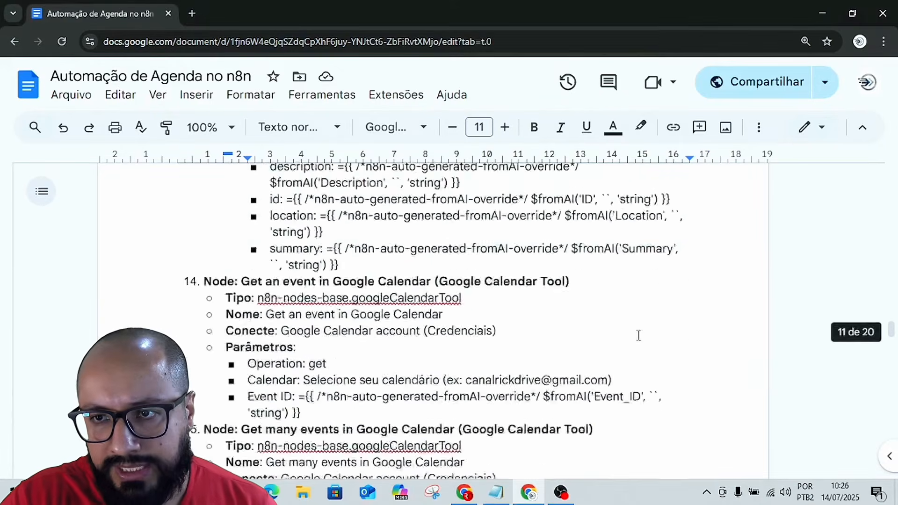
pyautogui.scroll(20, 638, 336)
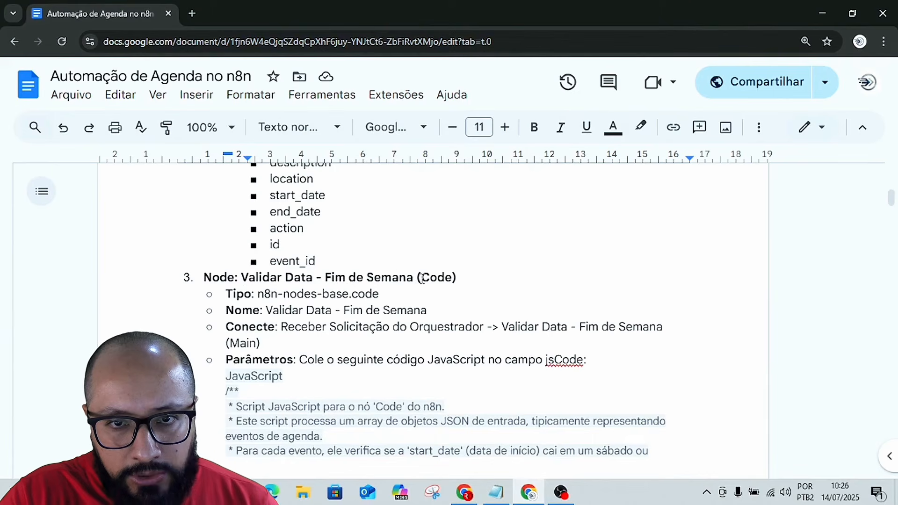
pyautogui.moveTo(422, 279); pyautogui.dragTo(453, 280)
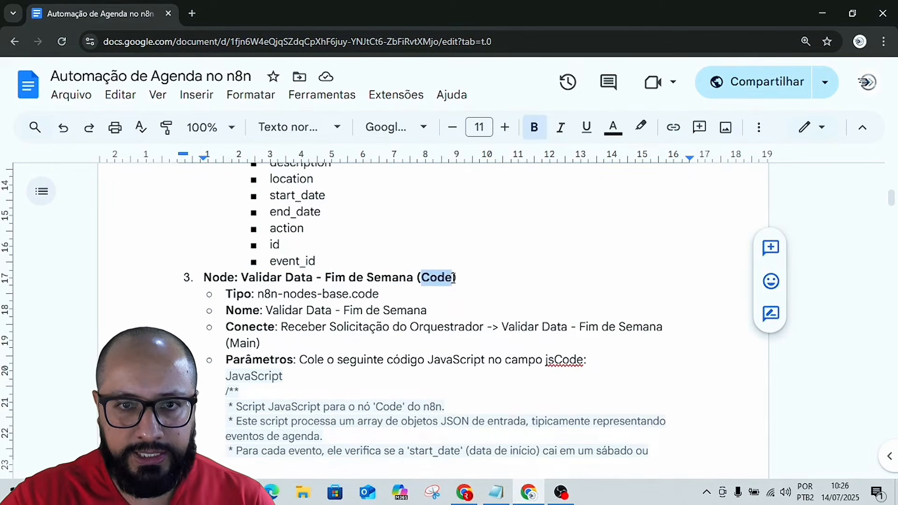
# Back in n8n, insert a Code node between the trigger and the Edit Fields node and clear its default JavaScript.
pyautogui.hotkey('alt', 'Tab')
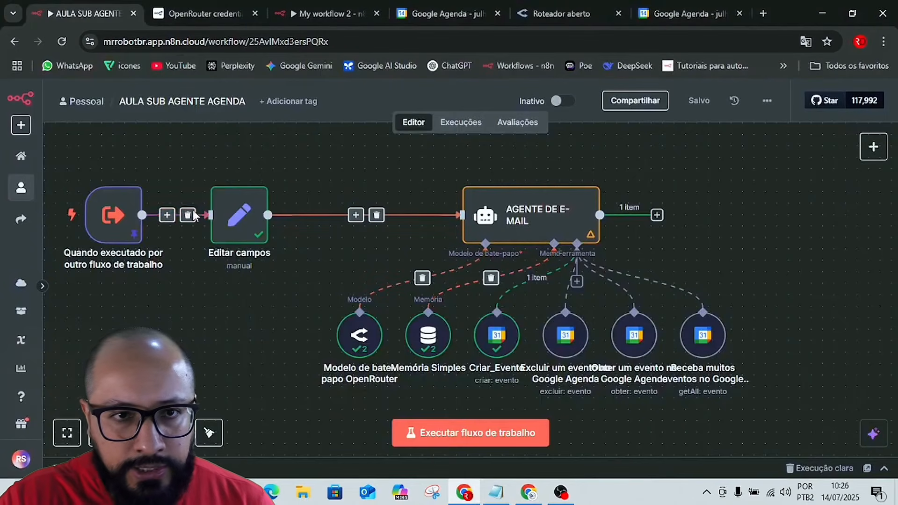
pyautogui.click(167, 217)
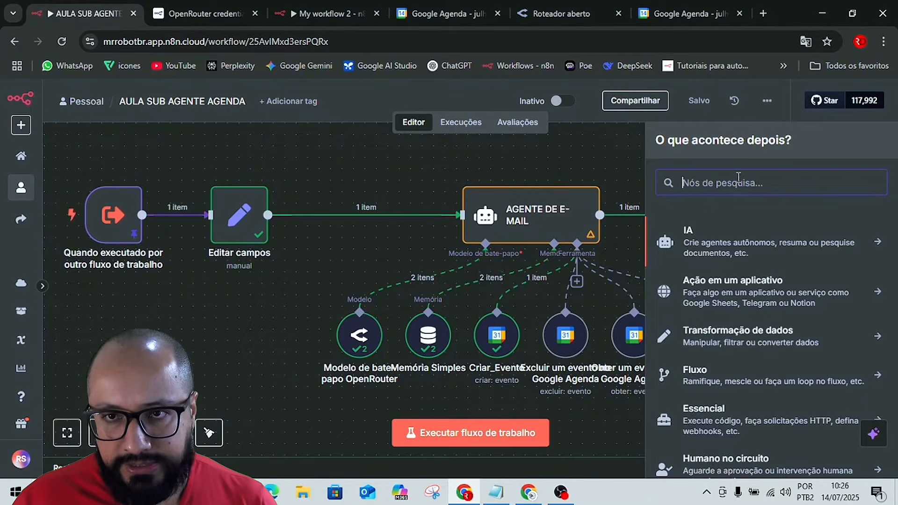
pyautogui.write('Code')
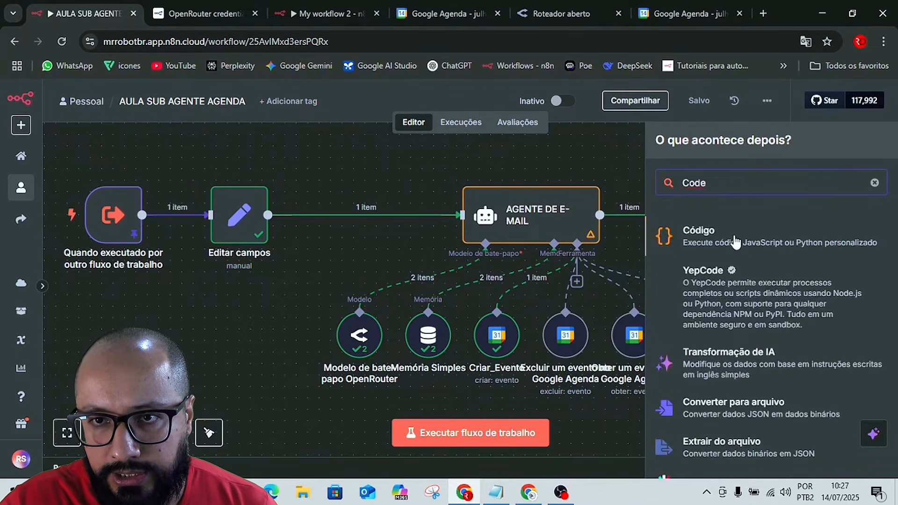
pyautogui.click(734, 234)
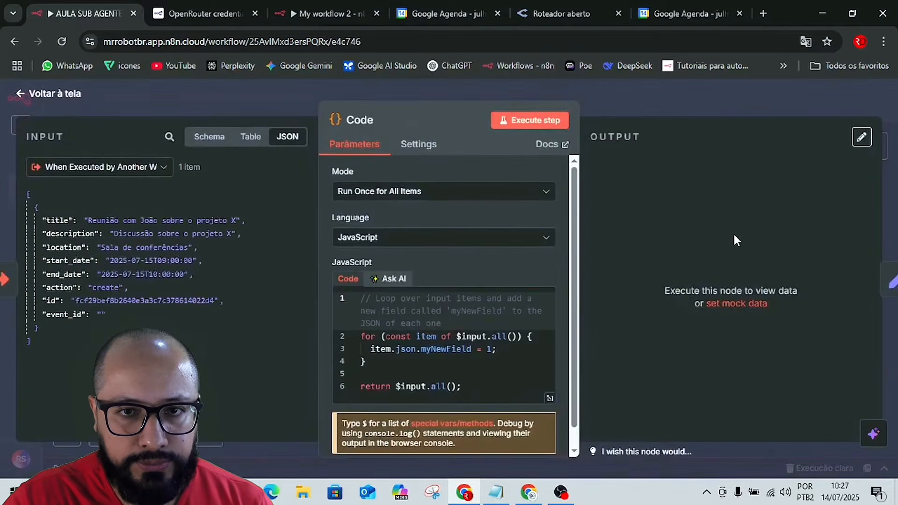
pyautogui.click(475, 364)
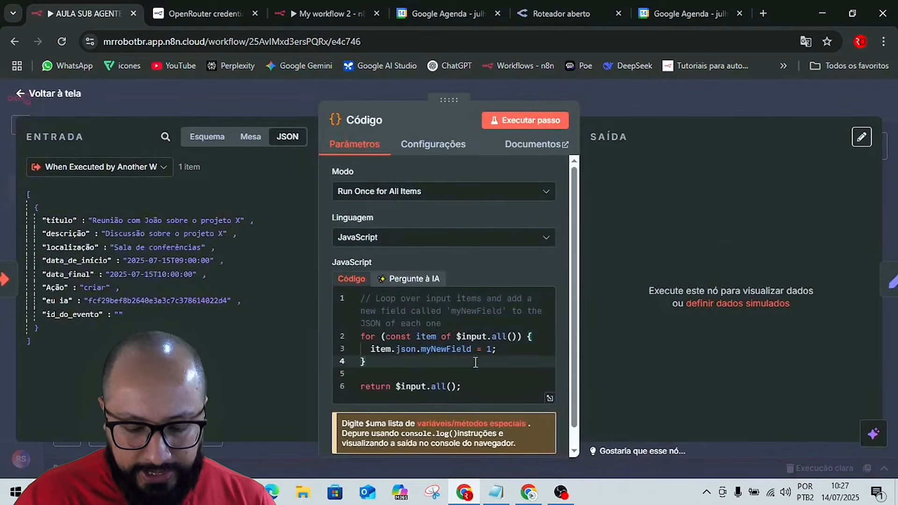
pyautogui.hotkey('ctrl', 'a')
pyautogui.press('BackSpace')
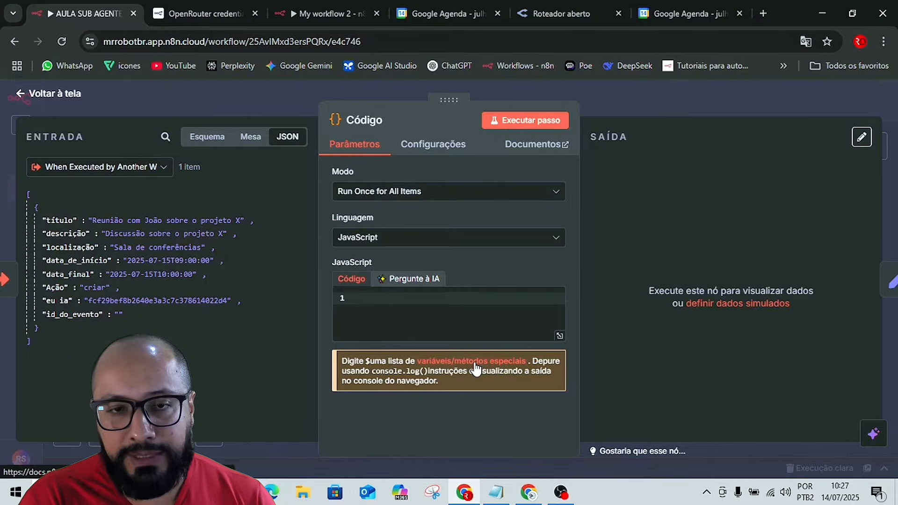
# In the Automação de Agenda no n8n document, select and copy the Validar Data - Fim de Semana script from "/**" through "return $input.all();".
pyautogui.hotkey('alt', 'Tab')
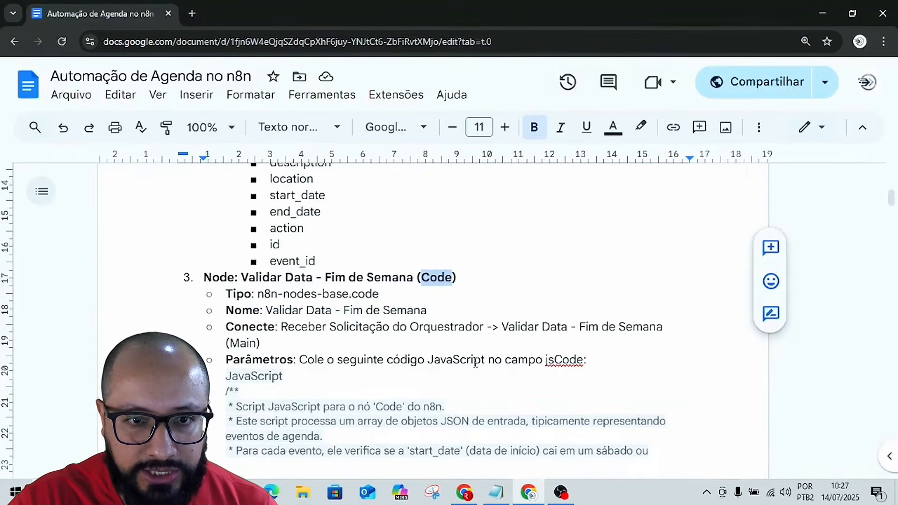
pyautogui.scroll(-3, 476, 362)
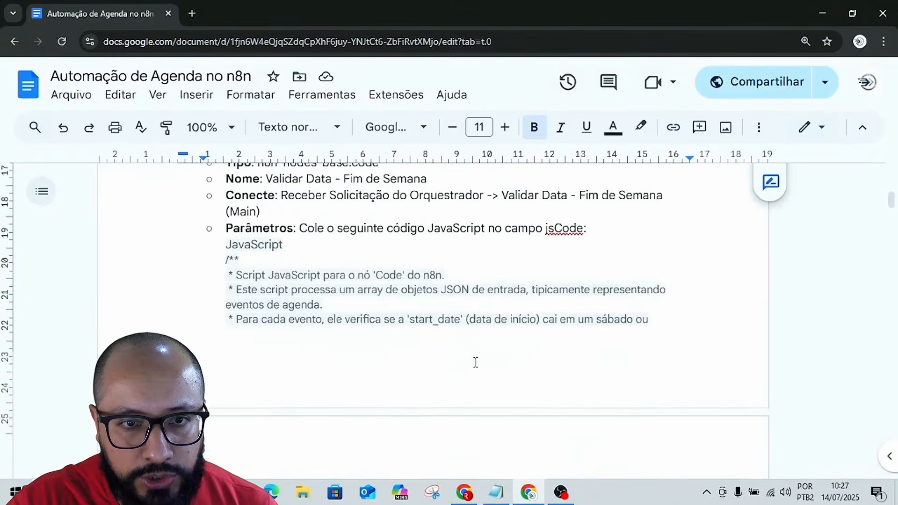
pyautogui.click(223, 260)
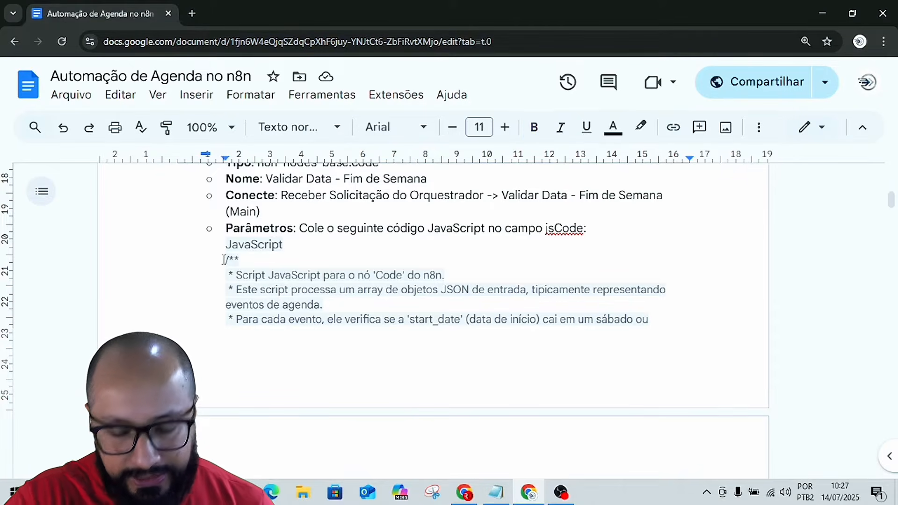
pyautogui.hotkey('shift', 'Down')
pyautogui.hotkey('shift', 'Down')
pyautogui.hotkey('shift', 'Down')
pyautogui.hotkey('shift', 'Down')
pyautogui.hotkey('shift', 'Down')
pyautogui.hotkey('shift', 'Down')
pyautogui.hotkey('shift', 'Down')
pyautogui.hotkey('shift', 'Down')
pyautogui.hotkey('shift', 'Down')
pyautogui.hotkey('shift', 'Down')
pyautogui.hotkey('shift', 'Down')
pyautogui.hotkey('shift', 'Down')
pyautogui.hotkey('shift', 'Down')
pyautogui.hotkey('shift', 'Down')
pyautogui.hotkey('shift', 'Down')
pyautogui.hotkey('shift', 'Down')
pyautogui.hotkey('shift', 'Down')
pyautogui.hotkey('shift', 'Down')
pyautogui.hotkey('shift', 'Down')
pyautogui.hotkey('shift', 'Down')
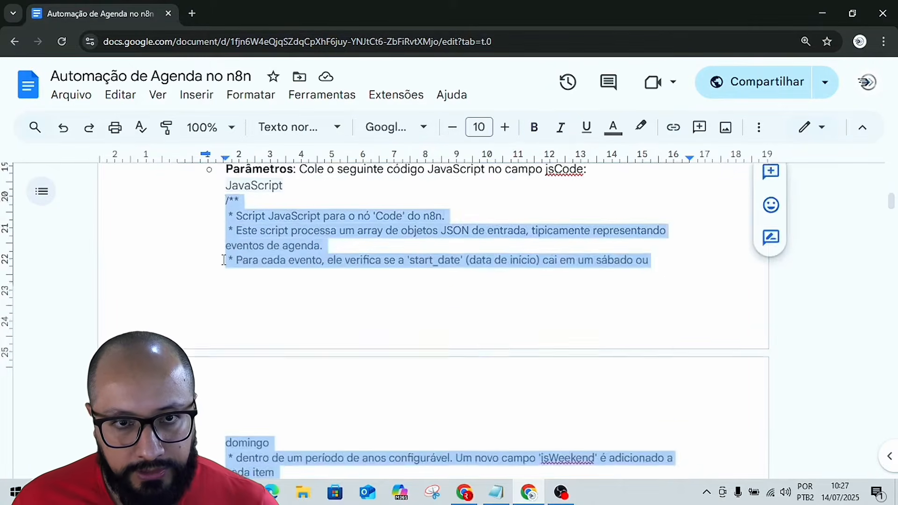
pyautogui.hotkey('shift', 'Down')
pyautogui.hotkey('shift', 'Down')
pyautogui.hotkey('shift', 'Down')
pyautogui.hotkey('shift', 'Down')
pyautogui.hotkey('shift', 'Down')
pyautogui.hotkey('shift', 'Down')
pyautogui.hotkey('shift', 'Down')
pyautogui.hotkey('shift', 'Down')
pyautogui.hotkey('shift', 'Down')
pyautogui.hotkey('shift', 'Down')
pyautogui.hotkey('shift', 'Down')
pyautogui.hotkey('shift', 'Down')
pyautogui.hotkey('shift', 'Down')
pyautogui.hotkey('shift', 'Down')
pyautogui.hotkey('shift', 'Down')
pyautogui.hotkey('shift', 'Down')
pyautogui.hotkey('shift', 'Down')
pyautogui.hotkey('shift', 'Down')
pyautogui.hotkey('shift', 'Down')
pyautogui.hotkey('shift', 'Down')
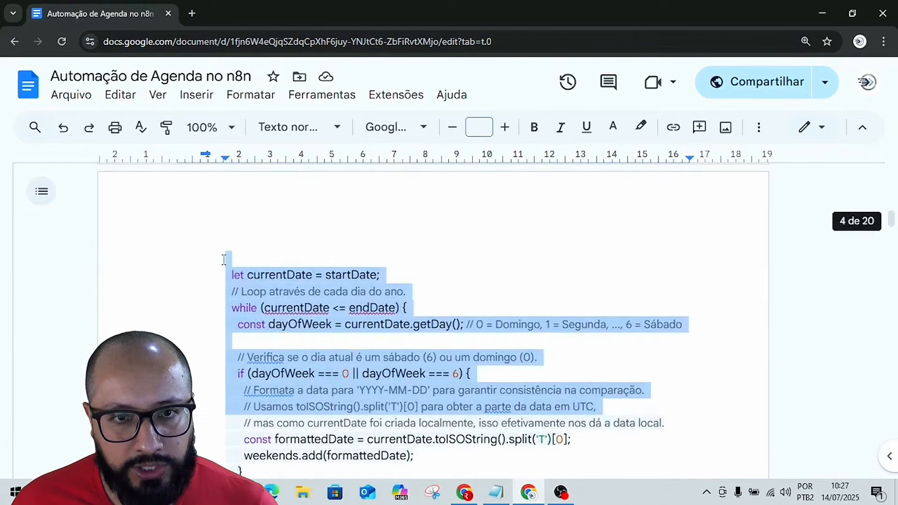
pyautogui.hotkey('shift', 'Down')
pyautogui.hotkey('shift', 'Down')
pyautogui.hotkey('shift', 'Down')
pyautogui.hotkey('shift', 'Down')
pyautogui.hotkey('shift', 'Down')
pyautogui.hotkey('shift', 'Down')
pyautogui.hotkey('shift', 'Down')
pyautogui.hotkey('shift', 'Down')
pyautogui.hotkey('shift', 'Down')
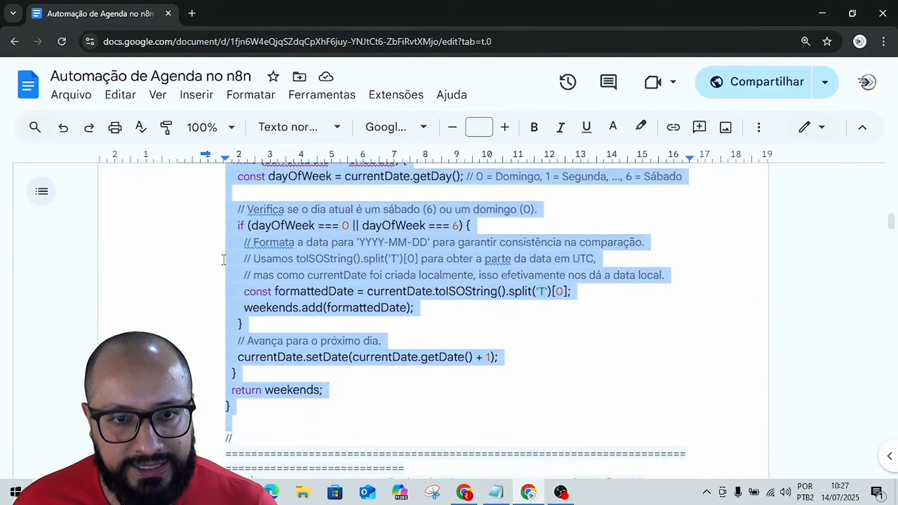
pyautogui.hotkey('shift', 'Down')
pyautogui.hotkey('shift', 'Down')
pyautogui.hotkey('shift', 'Down')
pyautogui.hotkey('shift', 'Down')
pyautogui.hotkey('shift', 'Down')
pyautogui.hotkey('shift', 'Down')
pyautogui.hotkey('shift', 'Down')
pyautogui.hotkey('shift', 'Down')
pyautogui.hotkey('shift', 'Down')
pyautogui.hotkey('shift', 'Down')
pyautogui.hotkey('shift', 'Down')
pyautogui.hotkey('shift', 'Down')
pyautogui.hotkey('shift', 'Down')
pyautogui.hotkey('shift', 'Down')
pyautogui.hotkey('shift', 'Down')
pyautogui.hotkey('shift', 'Down')
pyautogui.hotkey('shift', 'Down')
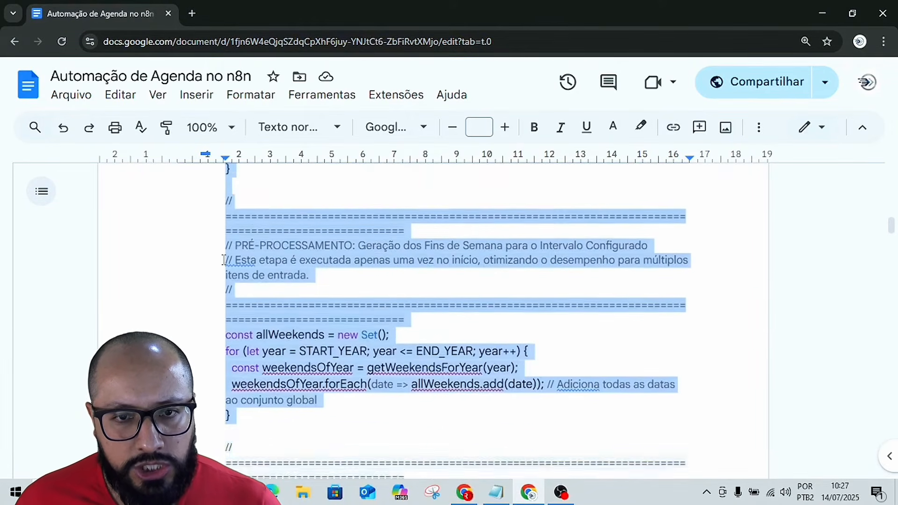
pyautogui.hotkey('shift', 'Down')
pyautogui.hotkey('shift', 'Down')
pyautogui.hotkey('shift', 'Down')
pyautogui.hotkey('shift', 'Down')
pyautogui.hotkey('shift', 'Down')
pyautogui.hotkey('shift', 'Down')
pyautogui.hotkey('shift', 'Down')
pyautogui.hotkey('shift', 'Down')
pyautogui.hotkey('shift', 'Down')
pyautogui.hotkey('shift', 'Down')
pyautogui.hotkey('shift', 'Down')
pyautogui.hotkey('shift', 'Down')
pyautogui.hotkey('shift', 'Down')
pyautogui.hotkey('shift', 'Down')
pyautogui.hotkey('shift', 'Down')
pyautogui.hotkey('shift', 'Down')
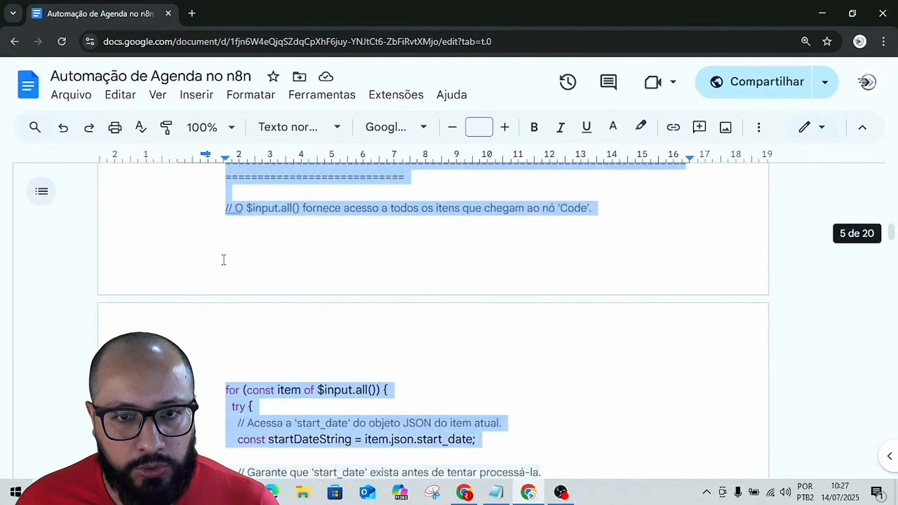
pyautogui.hotkey('shift', 'Down')
pyautogui.hotkey('shift', 'Down')
pyautogui.hotkey('shift', 'Down')
pyautogui.hotkey('shift', 'Down')
pyautogui.hotkey('shift', 'Down')
pyautogui.hotkey('shift', 'Down')
pyautogui.hotkey('shift', 'Down')
pyautogui.hotkey('shift', 'Down')
pyautogui.hotkey('shift', 'Down')
pyautogui.hotkey('shift', 'Down')
pyautogui.hotkey('shift', 'Down')
pyautogui.hotkey('shift', 'Down')
pyautogui.hotkey('shift', 'Down')
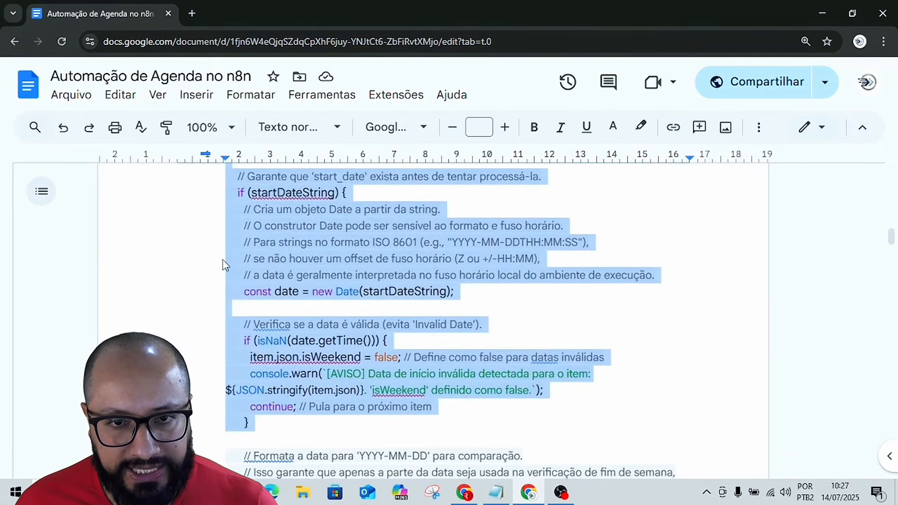
pyautogui.hotkey('shift', 'Down')
pyautogui.hotkey('shift', 'Down')
pyautogui.hotkey('shift', 'Down')
pyautogui.hotkey('shift', 'Down')
pyautogui.hotkey('shift', 'Down')
pyautogui.hotkey('shift', 'Down')
pyautogui.hotkey('shift', 'Down')
pyautogui.hotkey('shift', 'Down')
pyautogui.hotkey('shift', 'Down')
pyautogui.hotkey('shift', 'Down')
pyautogui.hotkey('shift', 'Down')
pyautogui.hotkey('shift', 'Down')
pyautogui.hotkey('shift', 'Down')
pyautogui.hotkey('shift', 'Down')
pyautogui.hotkey('shift', 'Down')
pyautogui.hotkey('shift', 'Down')
pyautogui.hotkey('shift', 'Down')
pyautogui.hotkey('shift', 'Down')
pyautogui.hotkey('shift', 'Down')
pyautogui.hotkey('shift', 'Down')
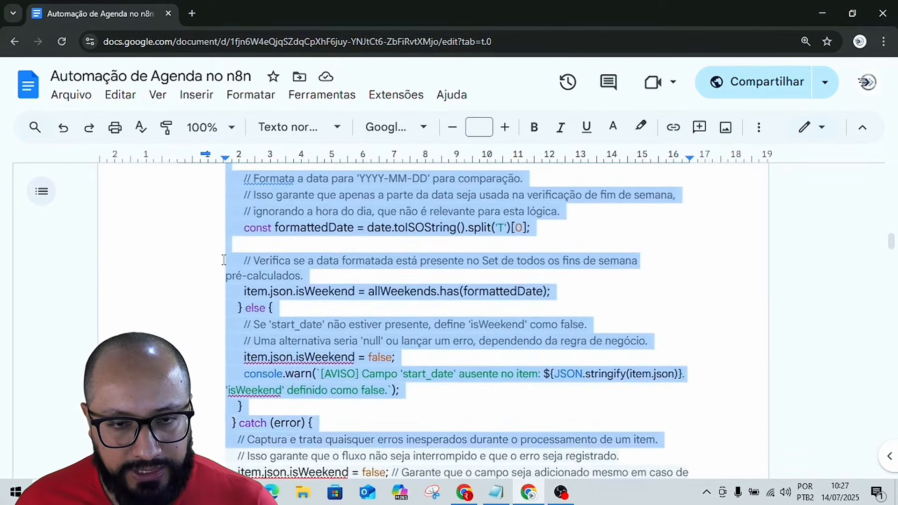
pyautogui.hotkey('shift', 'Down')
pyautogui.hotkey('shift', 'Down')
pyautogui.hotkey('shift', 'Down')
pyautogui.hotkey('shift', 'Down')
pyautogui.hotkey('shift', 'Down')
pyautogui.hotkey('shift', 'Down')
pyautogui.hotkey('shift', 'Down')
pyautogui.hotkey('shift', 'Down')
pyautogui.hotkey('shift', 'Down')
pyautogui.hotkey('shift', 'Down')
pyautogui.hotkey('shift', 'Down')
pyautogui.hotkey('shift', 'Down')
pyautogui.hotkey('shift', 'Down')
pyautogui.hotkey('shift', 'Down')
pyautogui.hotkey('shift', 'Down')
pyautogui.hotkey('shift', 'Down')
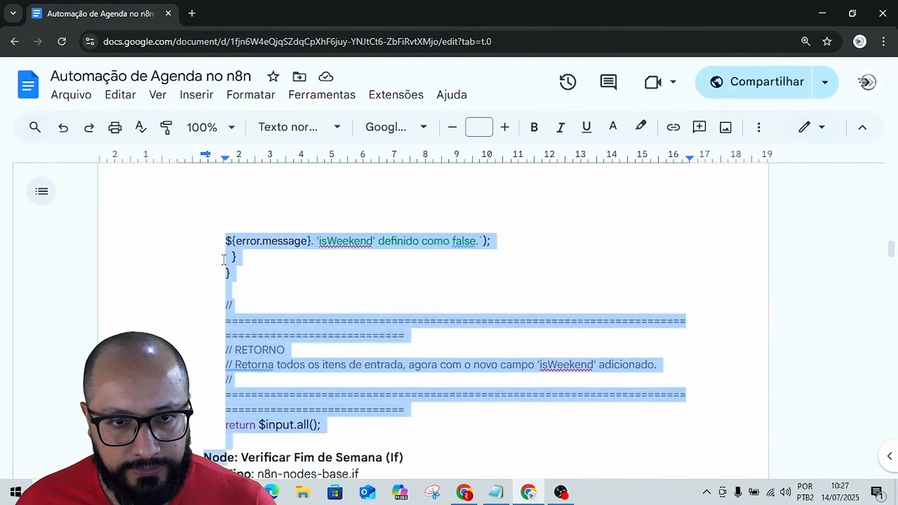
pyautogui.hotkey('shift', 'Up')
pyautogui.hotkey('shift', 'Up')
pyautogui.hotkey('shift', 'Up')
pyautogui.hotkey('shift', 'Up')
pyautogui.hotkey('shift', 'Up')
pyautogui.hotkey('shift', 'Up')
pyautogui.hotkey('shift', 'Up')
pyautogui.hotkey('shift', 'Up')
pyautogui.hotkey('shift', 'Up')
pyautogui.hotkey('shift', 'Up')
pyautogui.hotkey('shift', 'Up')
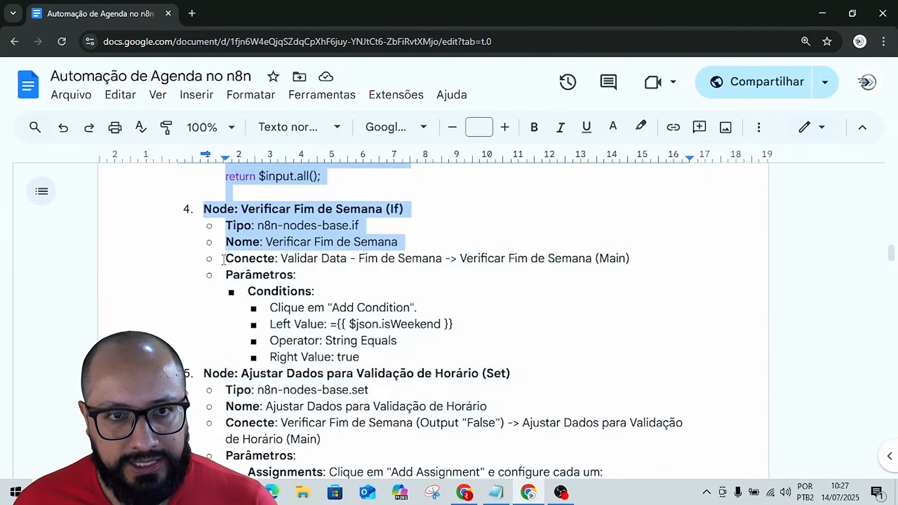
pyautogui.hotkey('ctrl', 'shift', 'Left')
pyautogui.hotkey('ctrl', 'shift', 'Left')
pyautogui.hotkey('ctrl', 'shift', 'Left')
pyautogui.hotkey('ctrl', 'shift', 'Left')
pyautogui.hotkey('ctrl', 'shift', 'Left')
pyautogui.hotkey('ctrl', 'shift', 'Left')
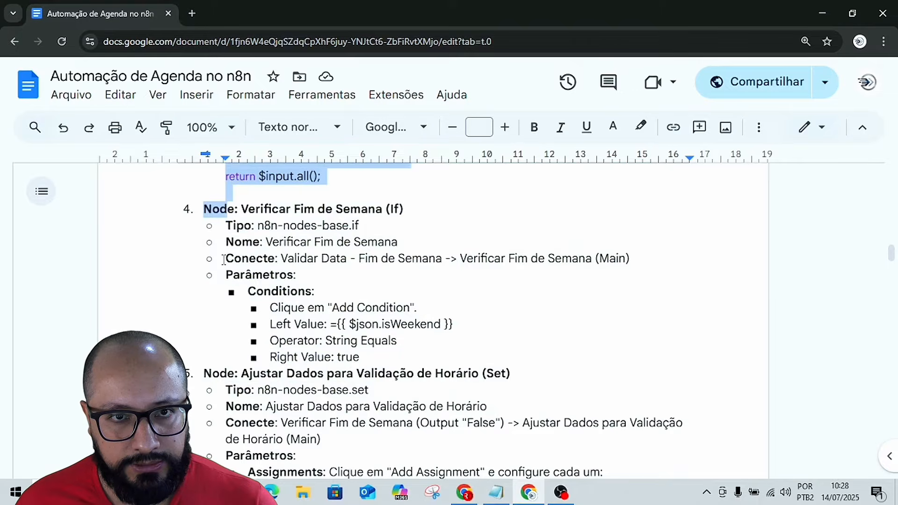
pyautogui.hotkey('shift', 'Up')
pyautogui.hotkey('shift', 'Left')
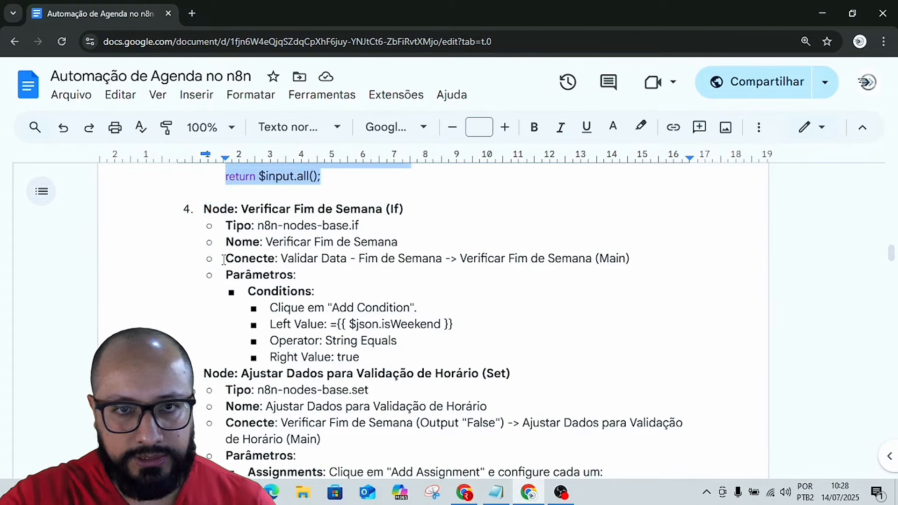
pyautogui.scroll(3, 224, 262)
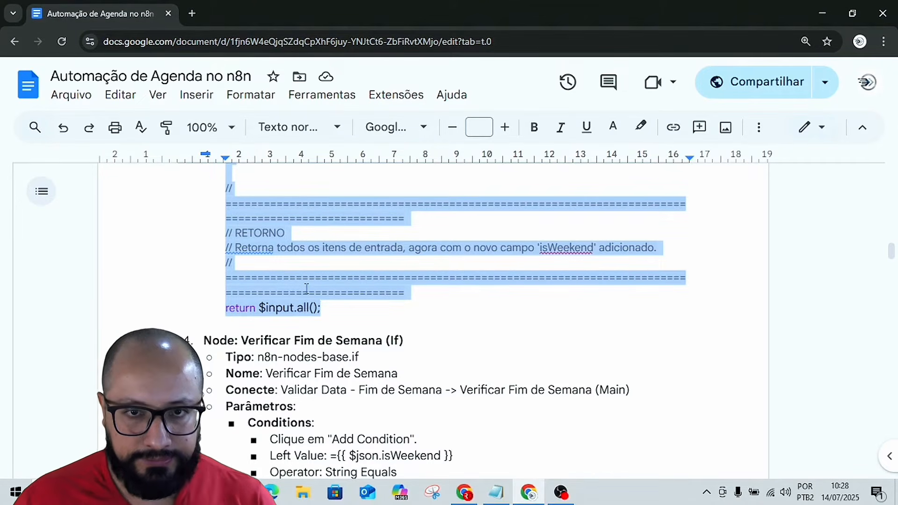
# Switch back to n8n, paste the copied script into the Code node's JavaScript, and glance at the AI code generation option.
pyautogui.hotkey('alt', 'Tab')
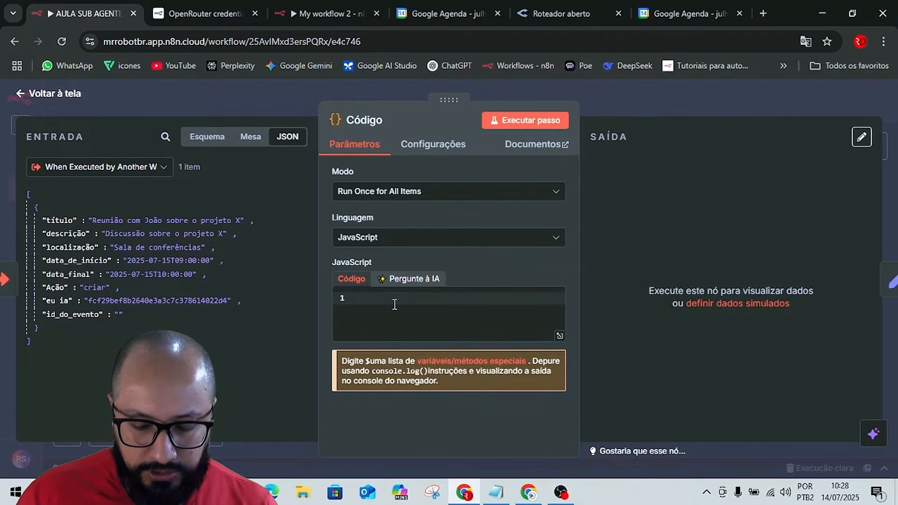
pyautogui.hotkey('ctrl', 'v')
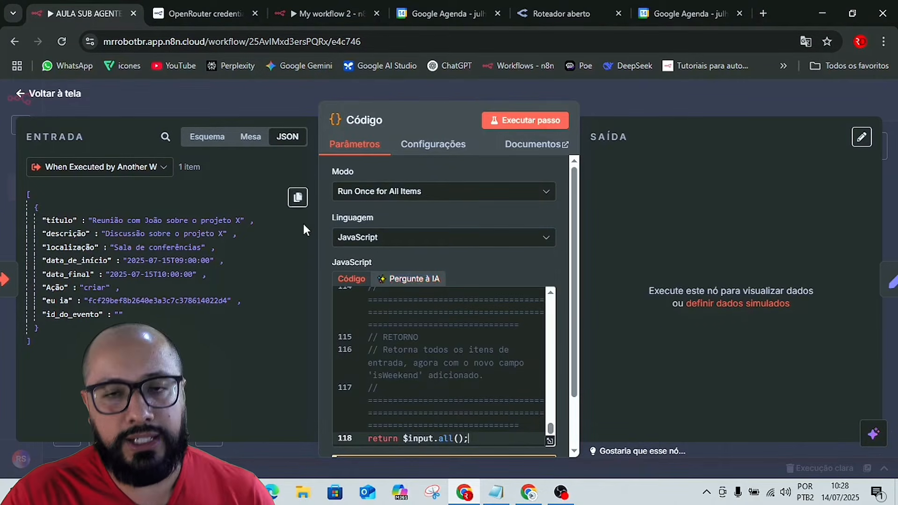
pyautogui.click(411, 280)
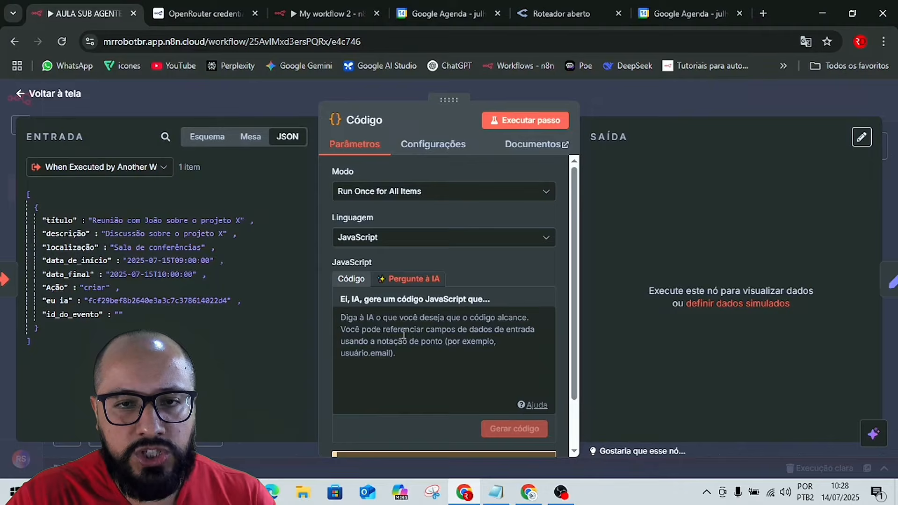
pyautogui.click(351, 280)
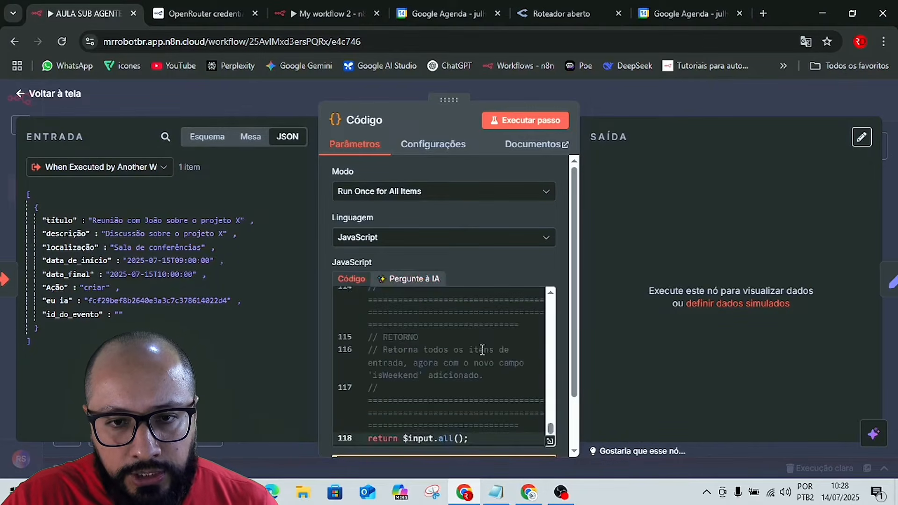
# Execute the Code node, check the isWeekend field in its output, and return to the canvas.
pyautogui.scroll(-1, 486, 355)
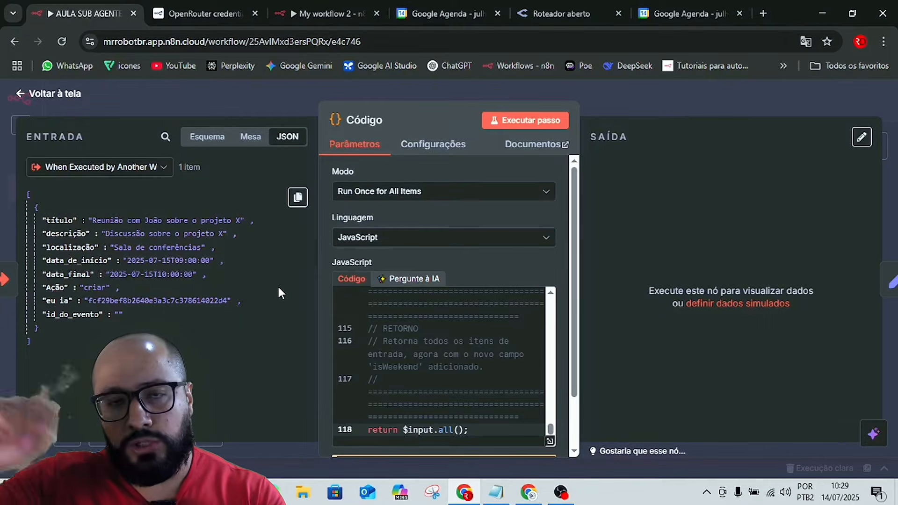
pyautogui.scroll(-1, 524, 233)
pyautogui.click(521, 121)
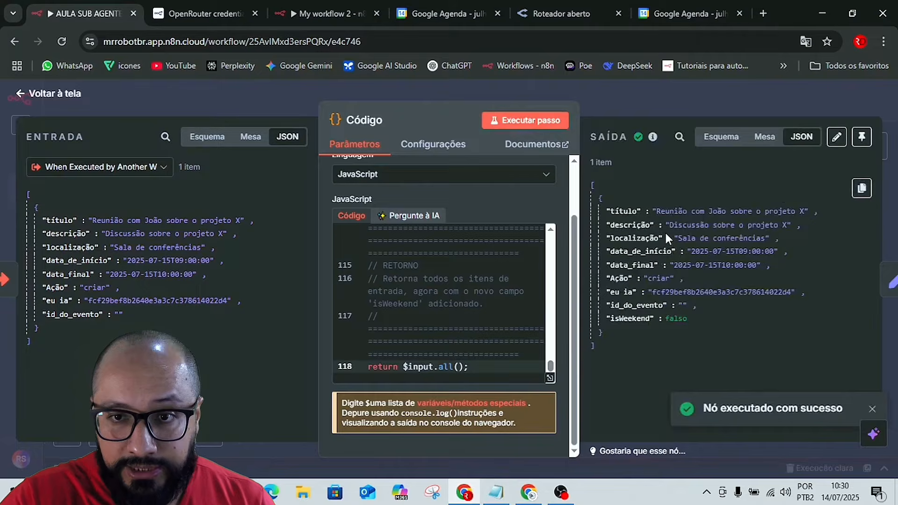
pyautogui.moveTo(609, 321); pyautogui.dragTo(651, 322)
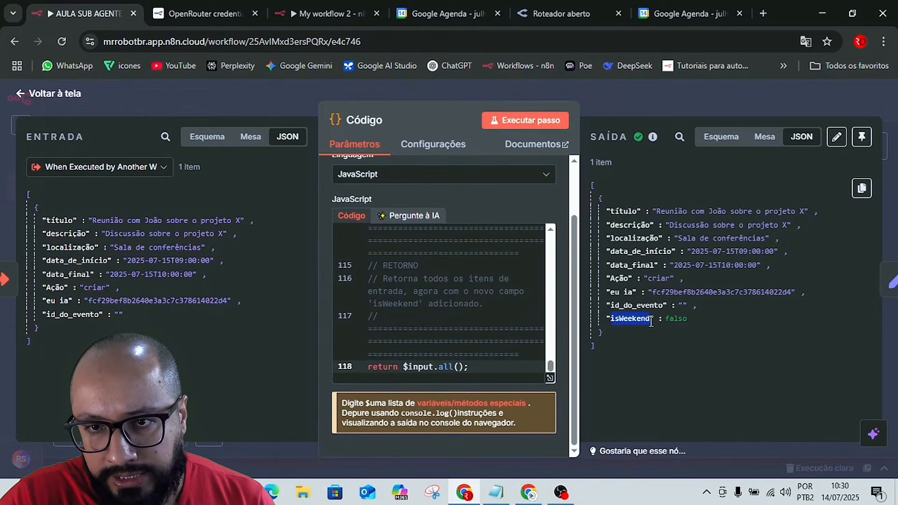
pyautogui.click(677, 335)
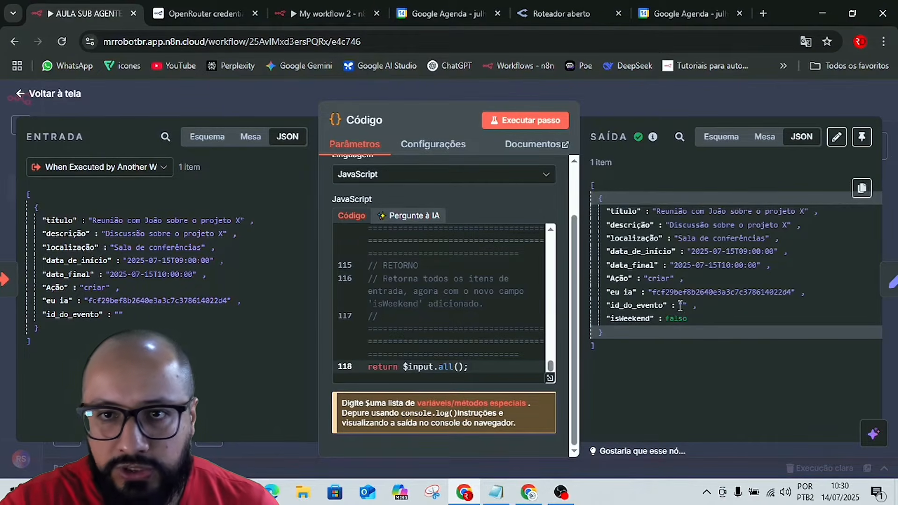
pyautogui.click(670, 96)
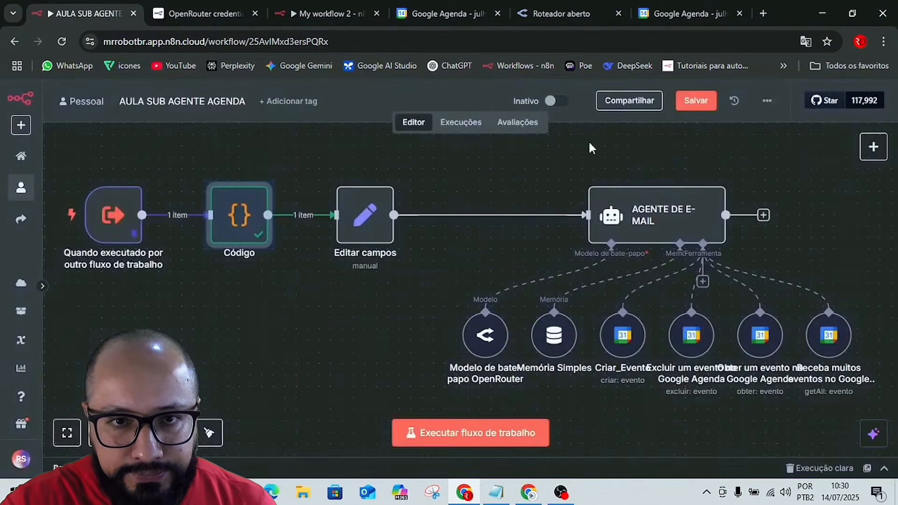
pyautogui.click(366, 213)
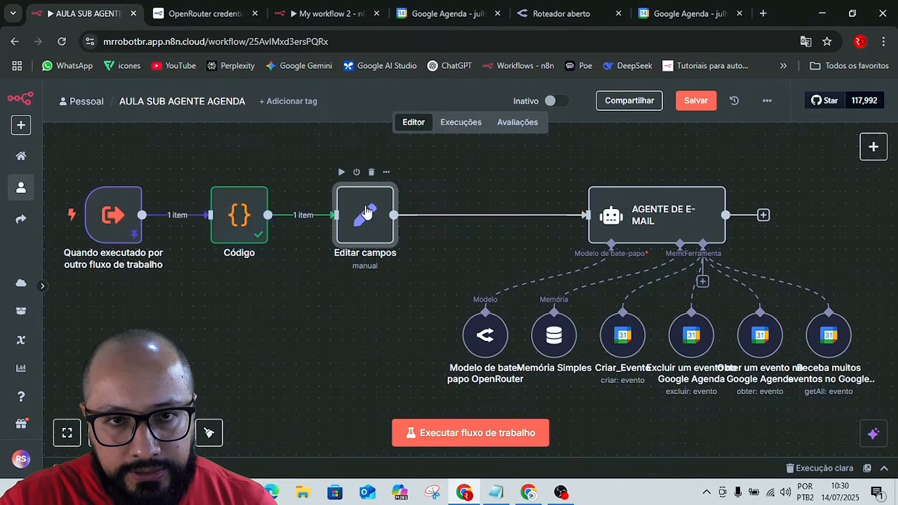
pyautogui.press('Return')
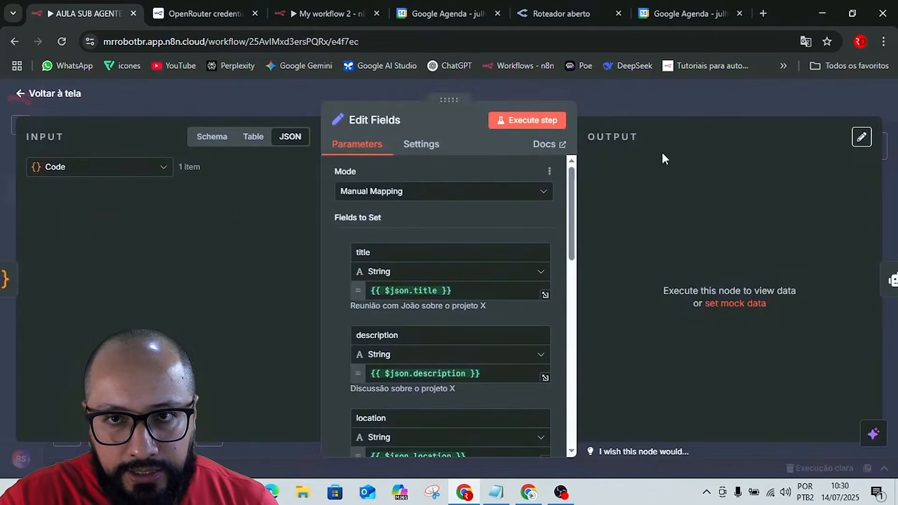
pyautogui.click(670, 97)
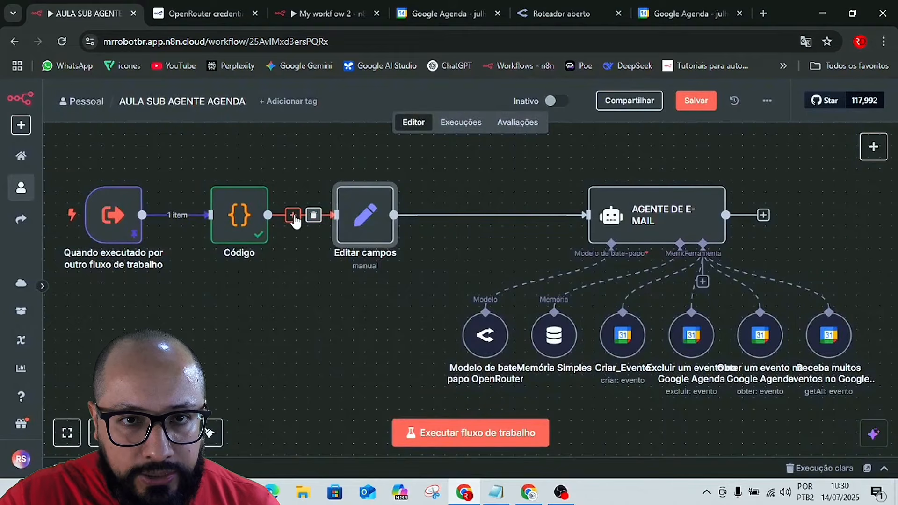
# Insert an If node between the Code node and the Edit Fields node, and position it on the canvas between them.
pyautogui.click(293, 216)
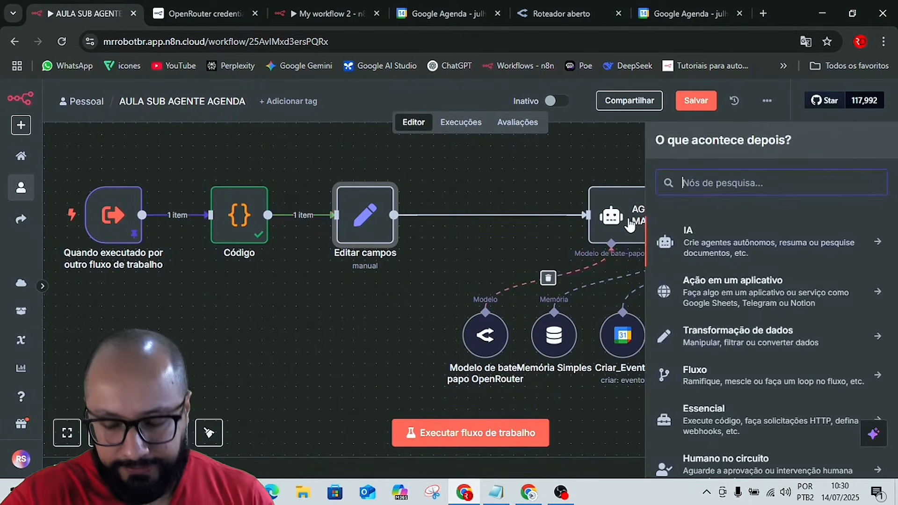
pyautogui.write('if')
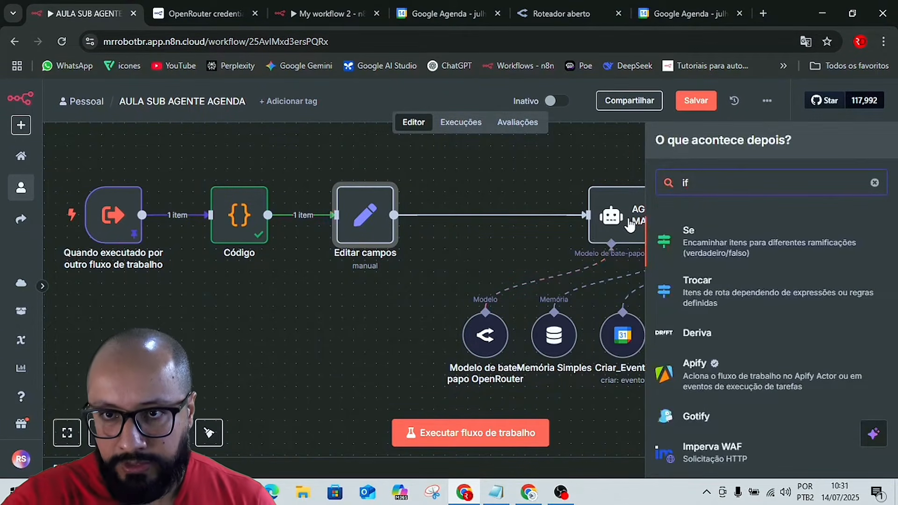
pyautogui.click(695, 244)
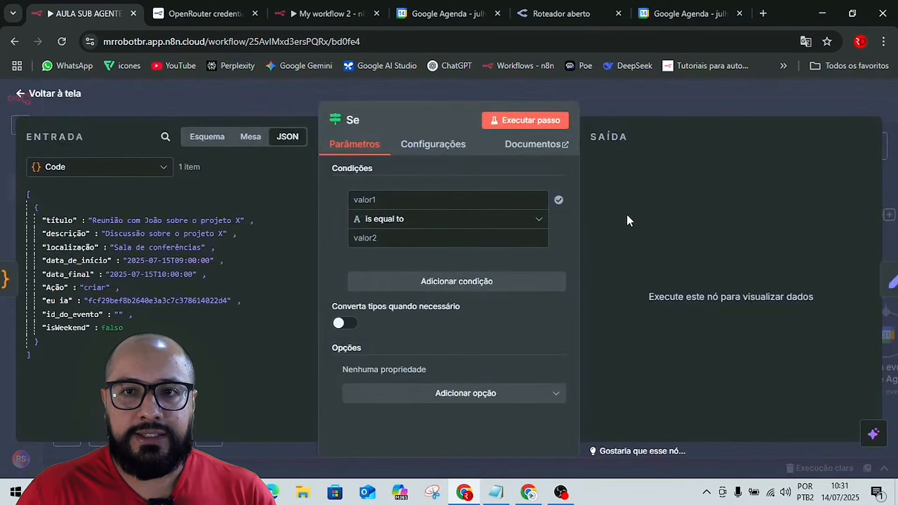
pyautogui.click(679, 108)
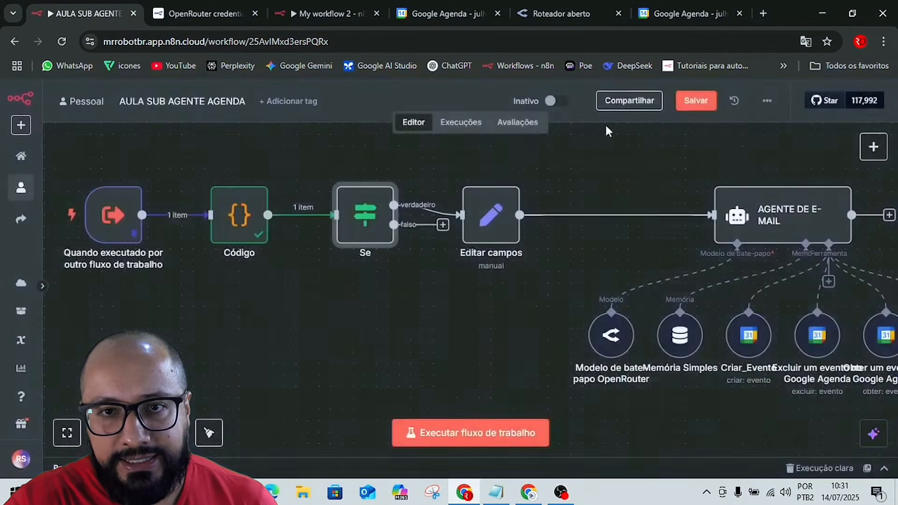
pyautogui.moveTo(361, 221); pyautogui.dragTo(338, 324)
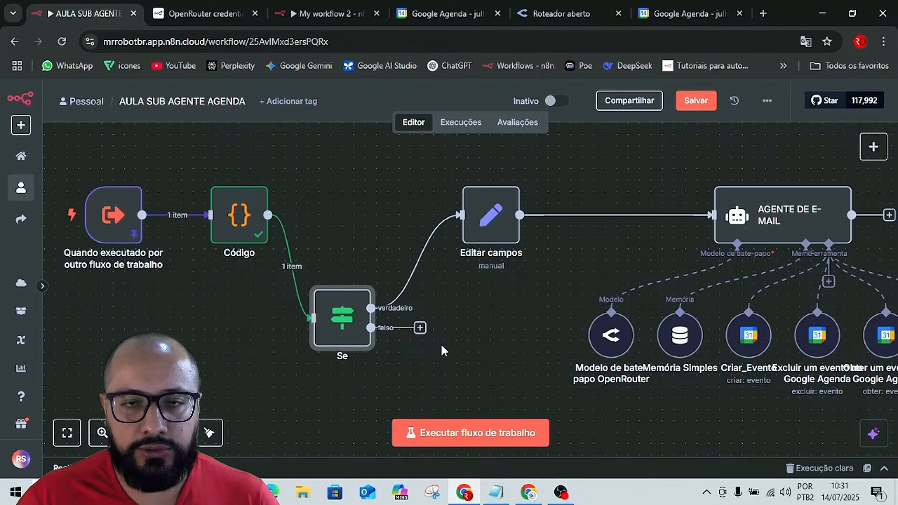
pyautogui.moveTo(359, 326); pyautogui.dragTo(382, 235)
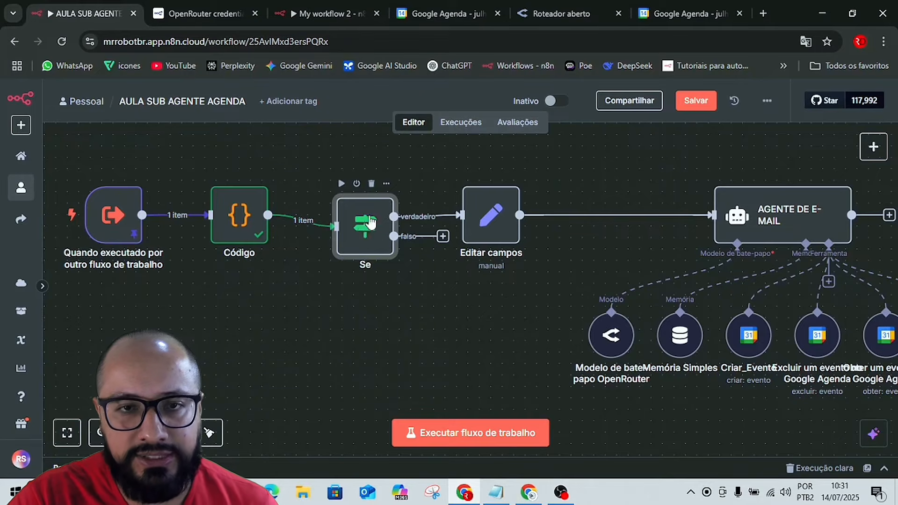
# Configure the If node's condition with {{ $json.isWeekend }} as the value and the Boolean "is false" operator.
pyautogui.doubleClick(370, 222)
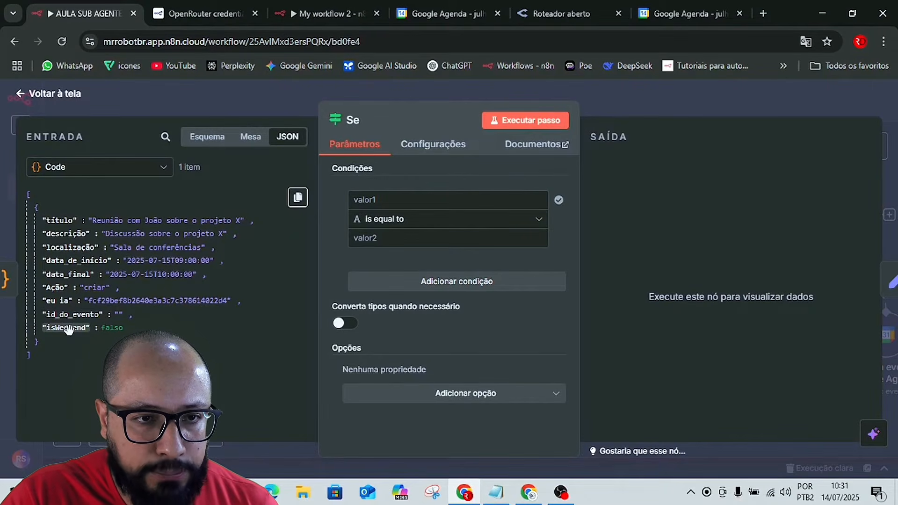
pyautogui.moveTo(68, 330); pyautogui.dragTo(390, 205)
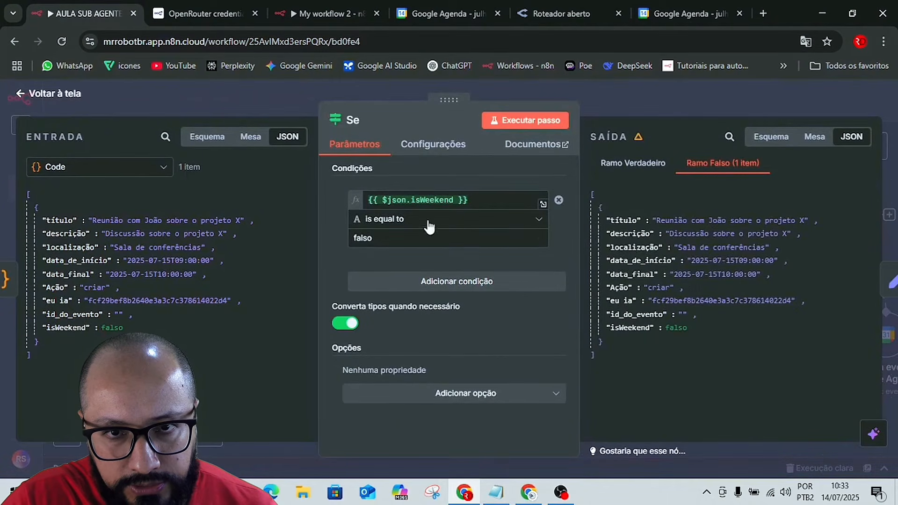
pyautogui.click(412, 220)
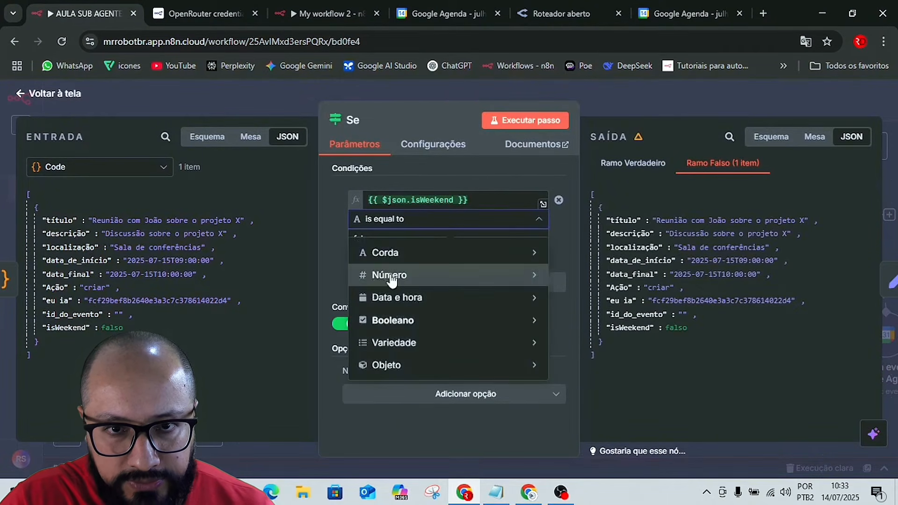
pyautogui.moveTo(407, 321)
pyautogui.moveTo(505, 304)
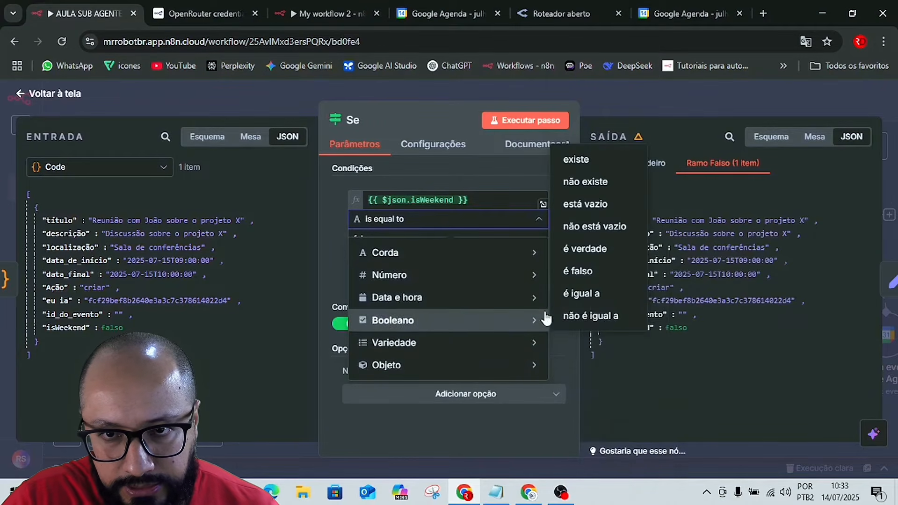
pyautogui.click(577, 273)
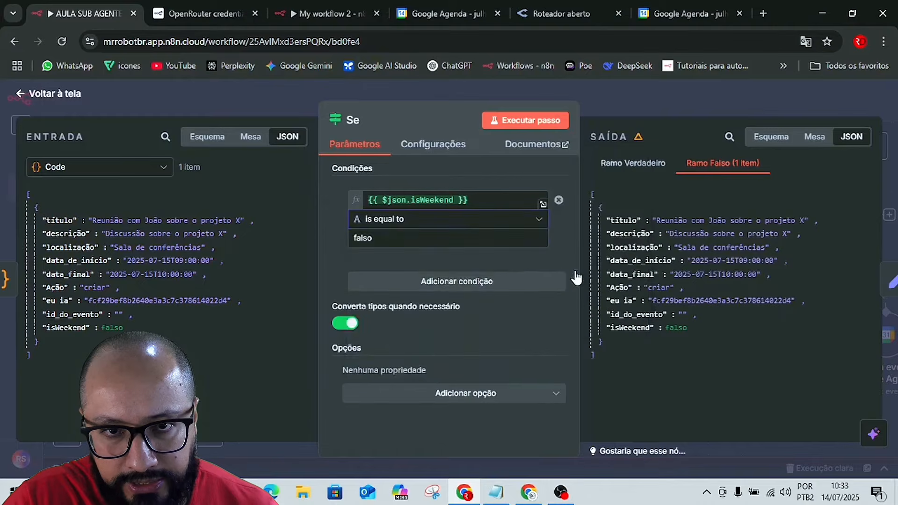
# Execute the If node, view its true branch output, and recheck the Boolean "is false" operator before returning to the canvas.
pyautogui.click(521, 122)
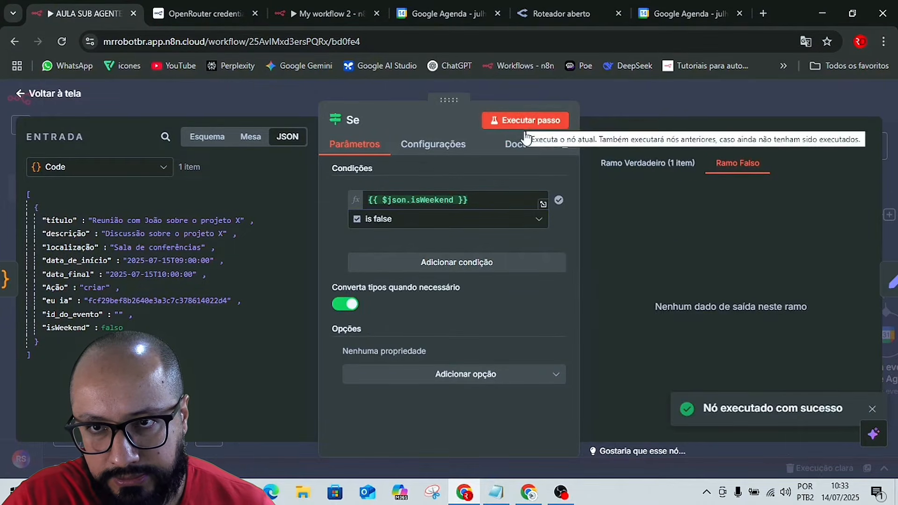
pyautogui.click(637, 168)
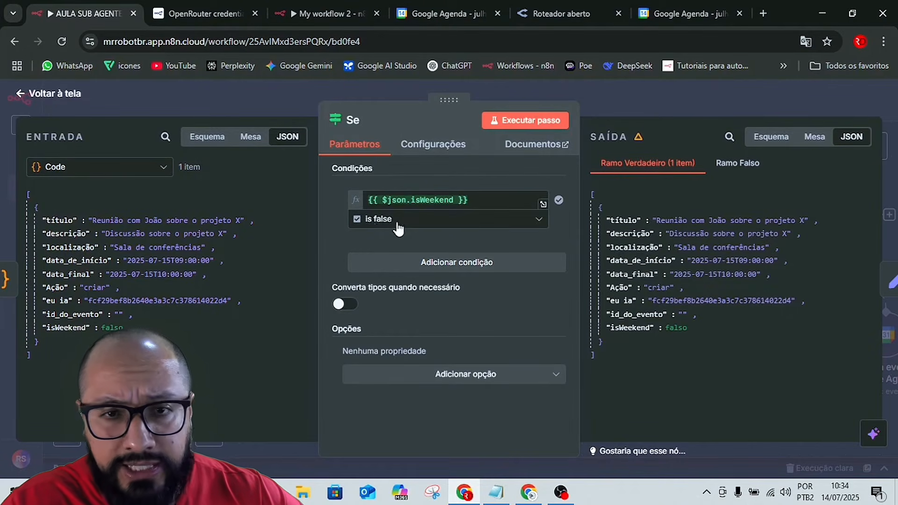
pyautogui.click(385, 219)
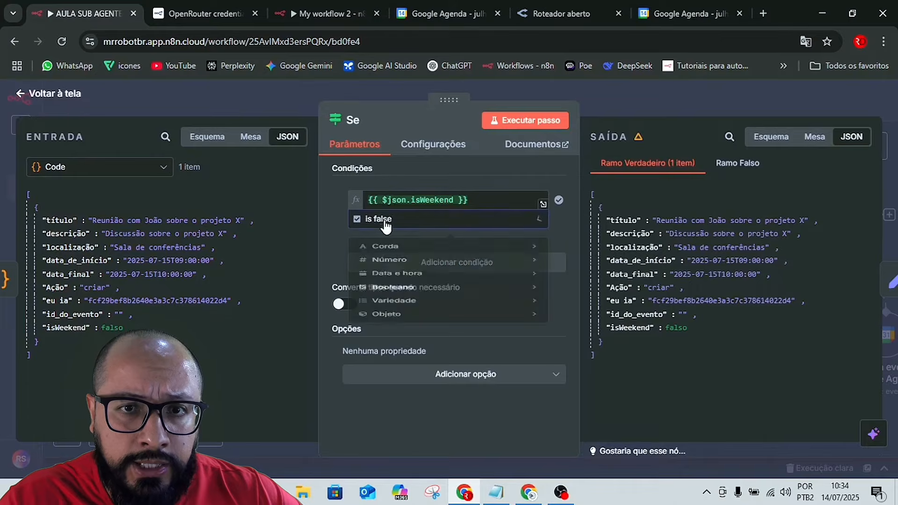
pyautogui.moveTo(390, 321)
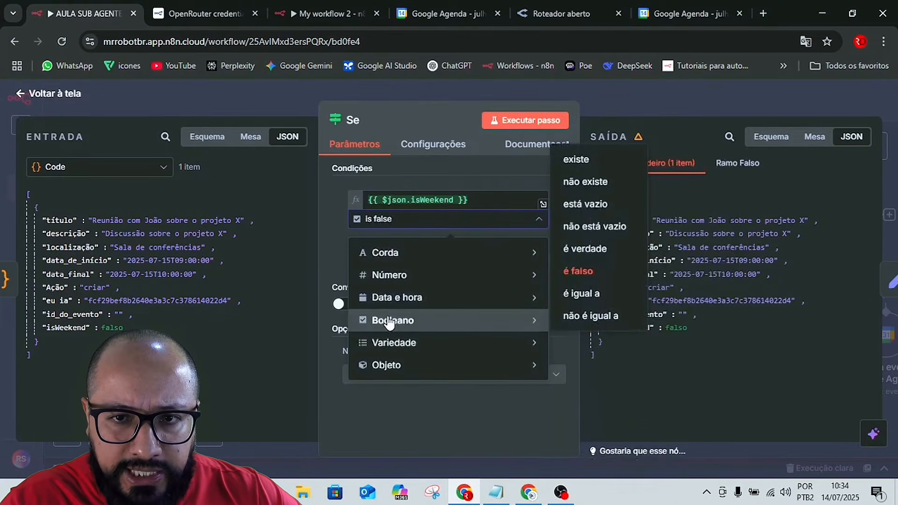
pyautogui.click(578, 273)
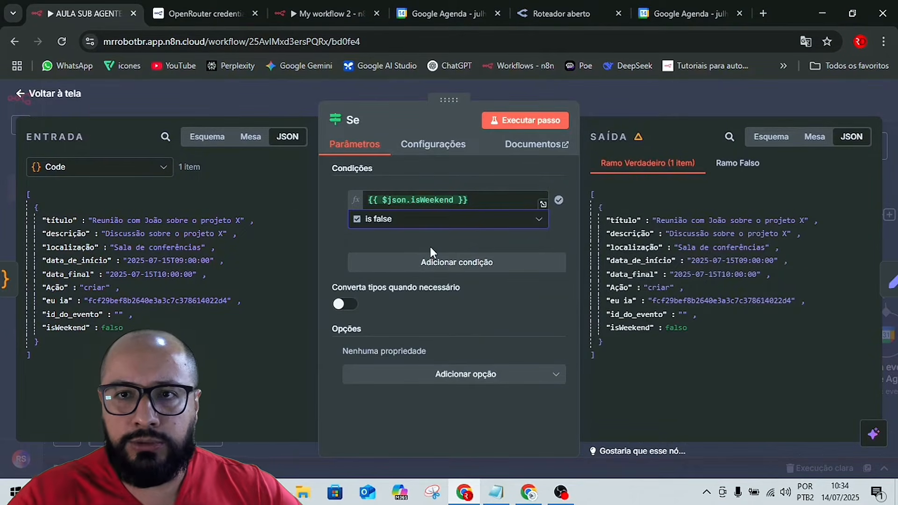
pyautogui.press('Escape')
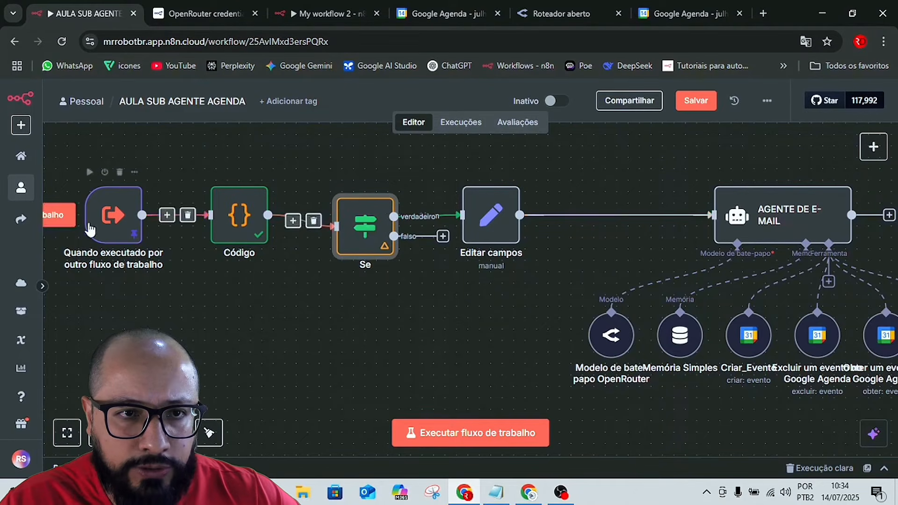
pyautogui.doubleClick(112, 214)
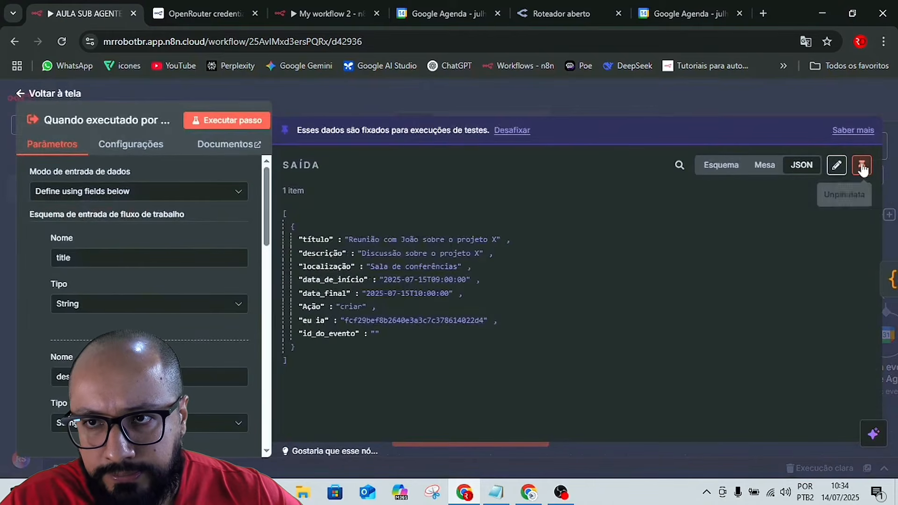
pyautogui.click(837, 165)
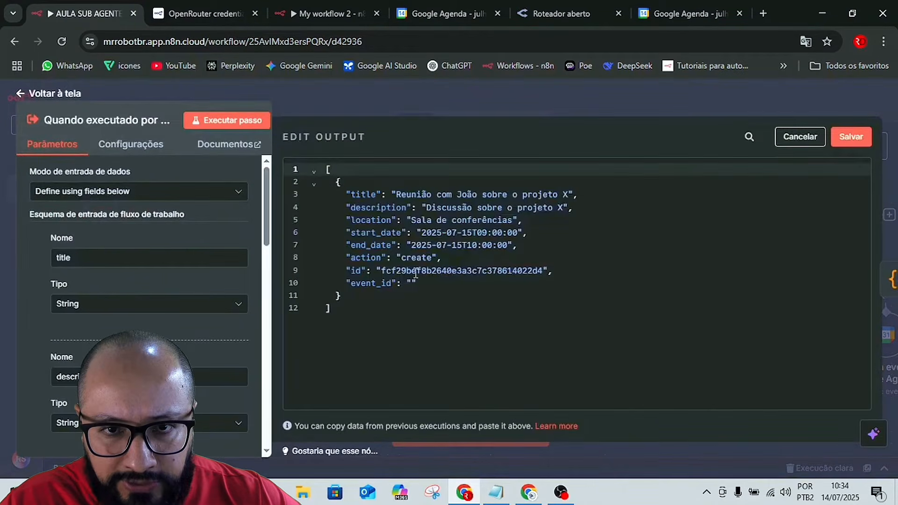
pyautogui.click(564, 108)
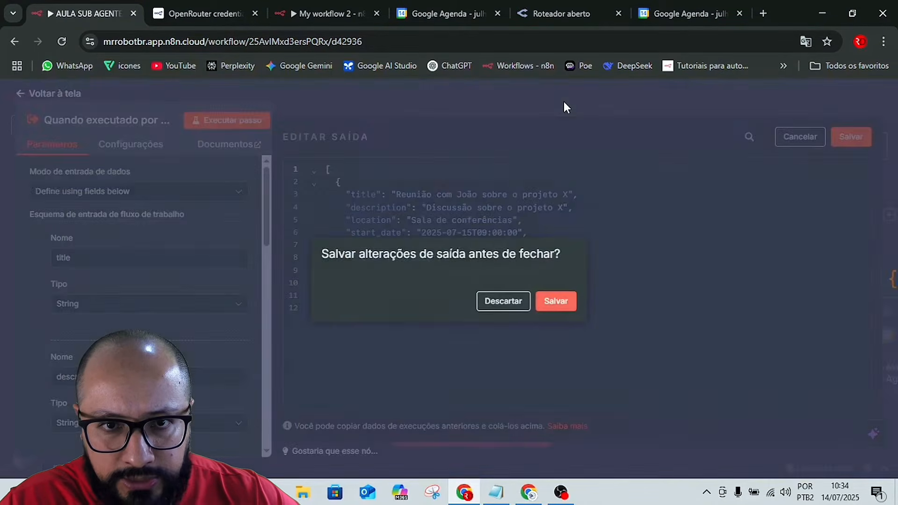
pyautogui.click(500, 304)
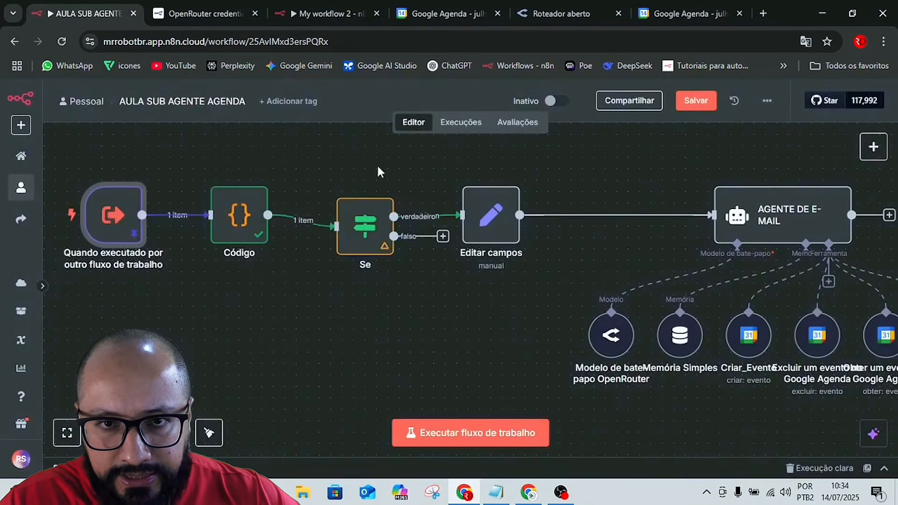
# Edit the Code node's output so isWeekend is true, save it as pinned test data, and execute the If node.
pyautogui.click(249, 216)
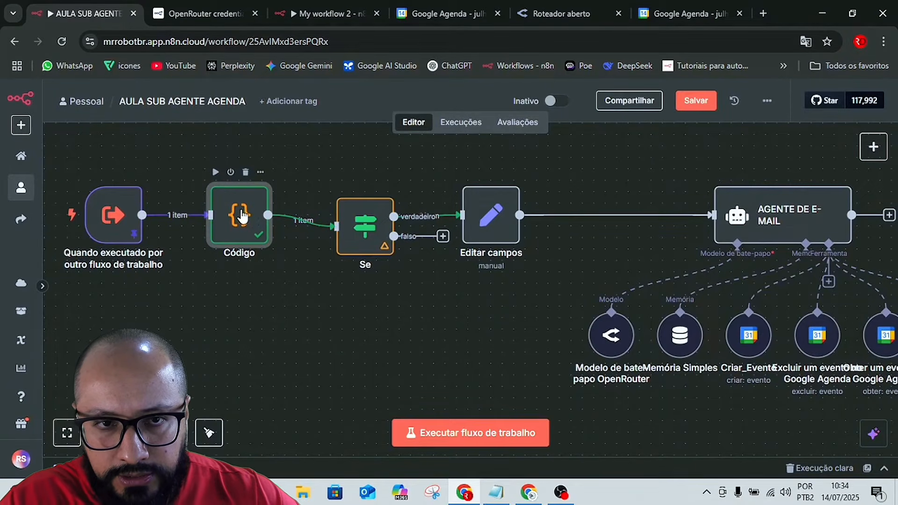
pyautogui.doubleClick(243, 216)
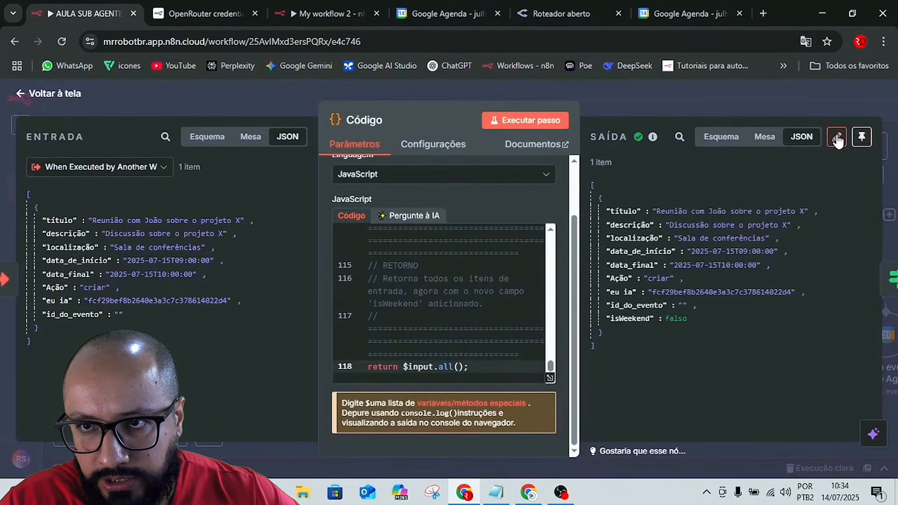
pyautogui.click(837, 138)
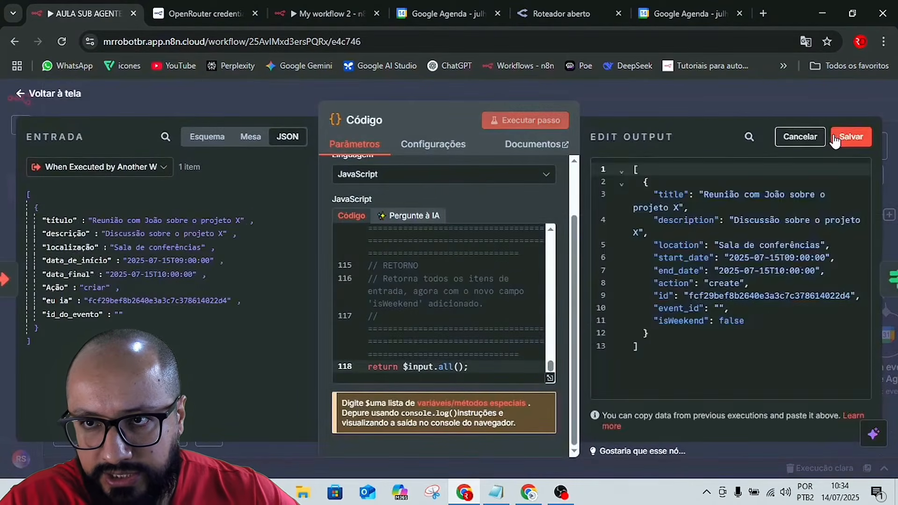
pyautogui.click(745, 320)
pyautogui.press('BackSpace')
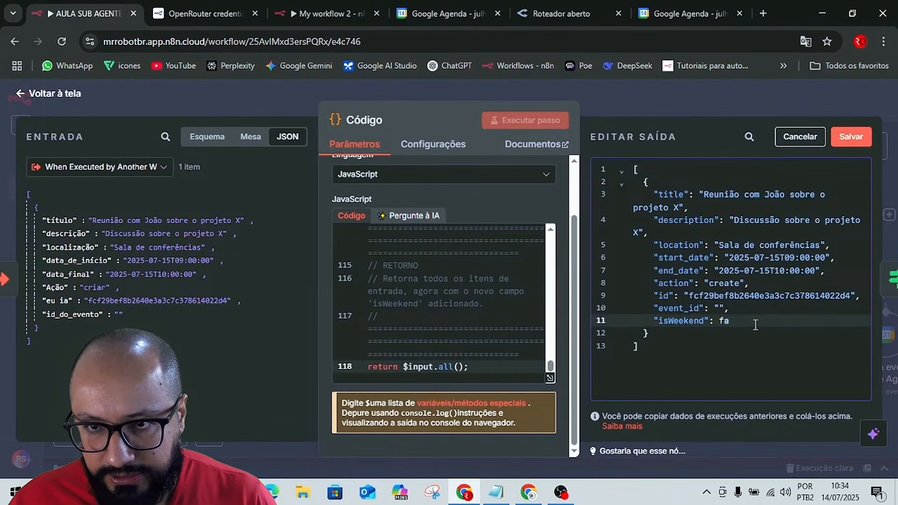
pyautogui.press('BackSpace')
pyautogui.press('BackSpace')
pyautogui.write('tuer')
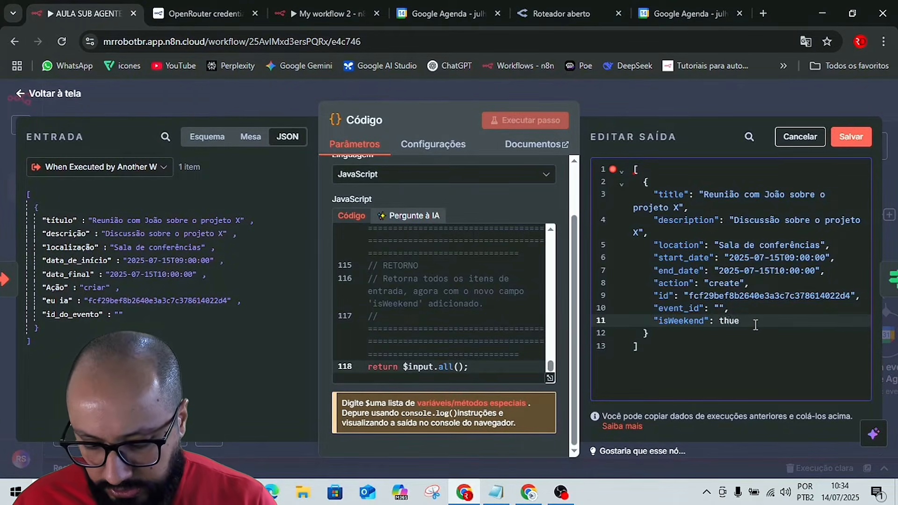
pyautogui.press('BackSpace')
pyautogui.write('r')
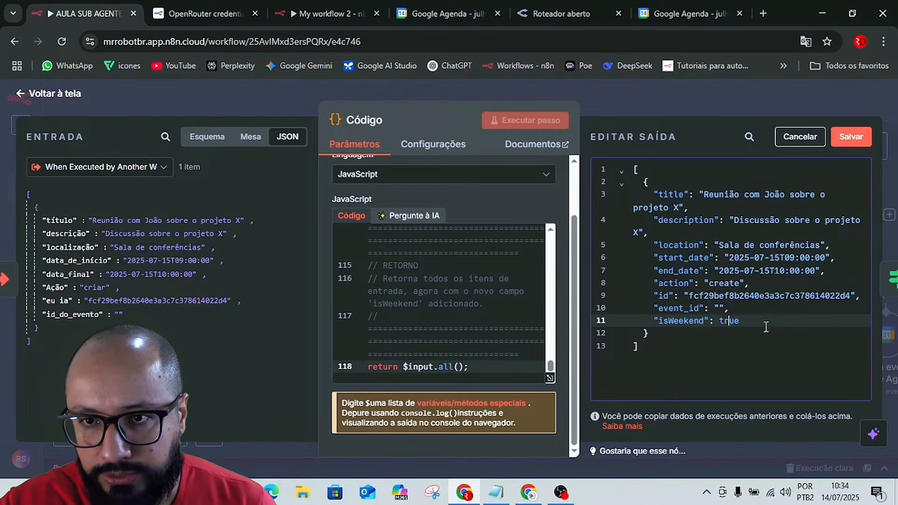
pyautogui.doubleClick(729, 320)
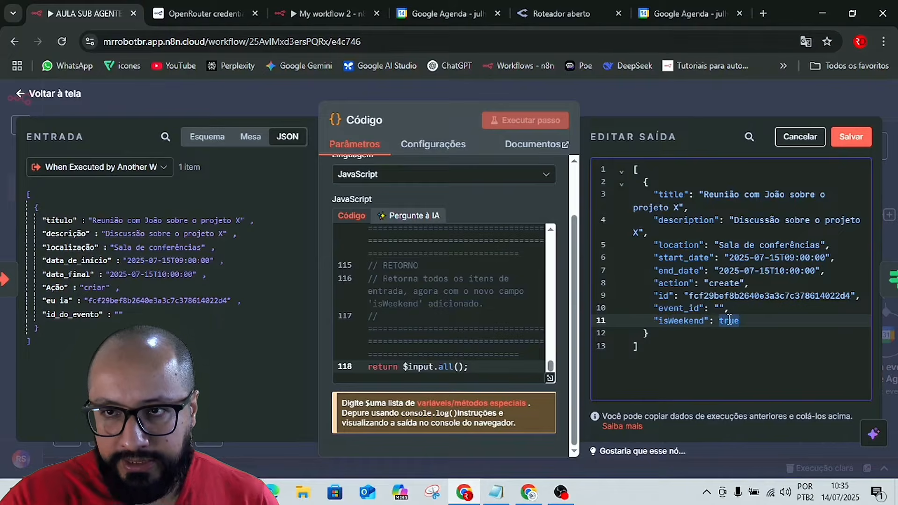
pyautogui.click(851, 146)
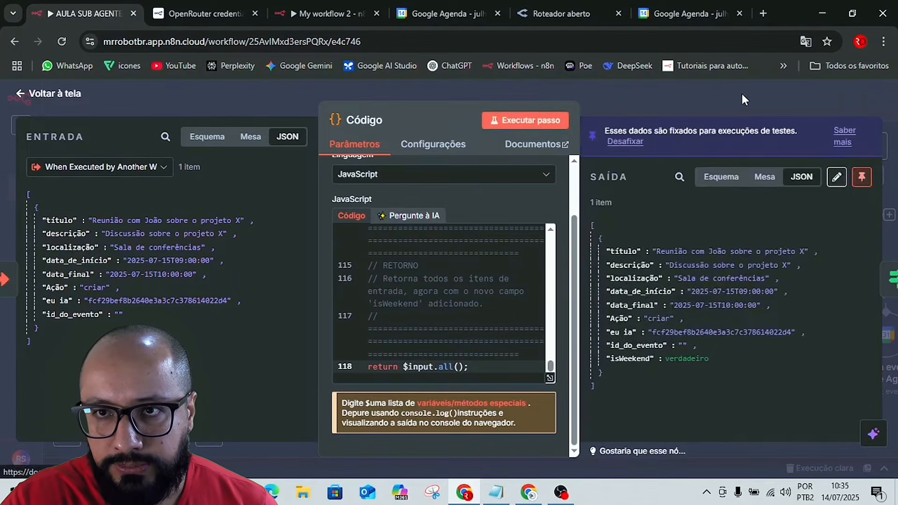
pyautogui.click(741, 93)
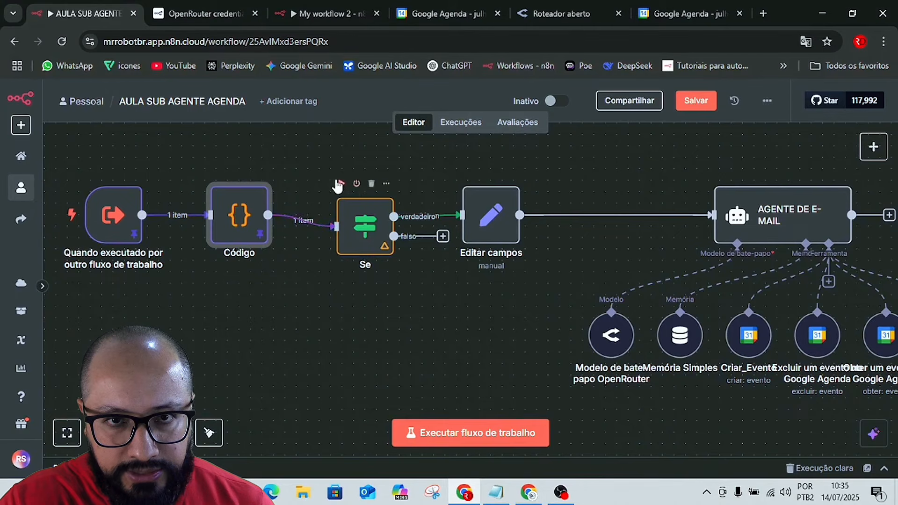
pyautogui.click(338, 184)
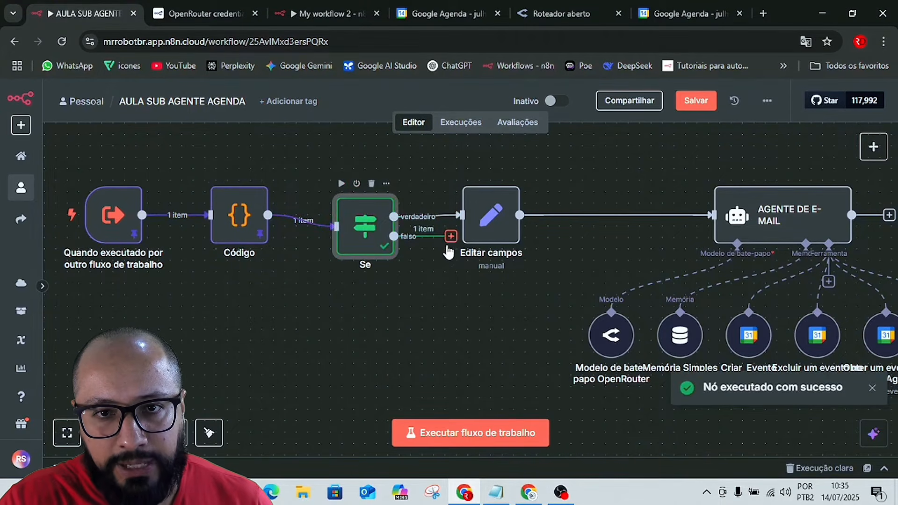
# Add an Edit Fields (Set) node on the If node's false branch, below the existing Edit Fields node.
pyautogui.moveTo(451, 237); pyautogui.dragTo(471, 347)
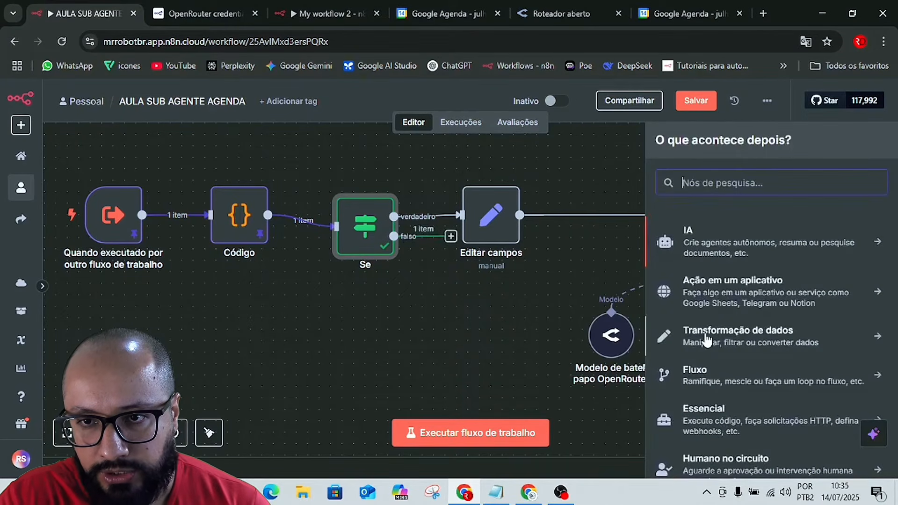
pyautogui.click(707, 340)
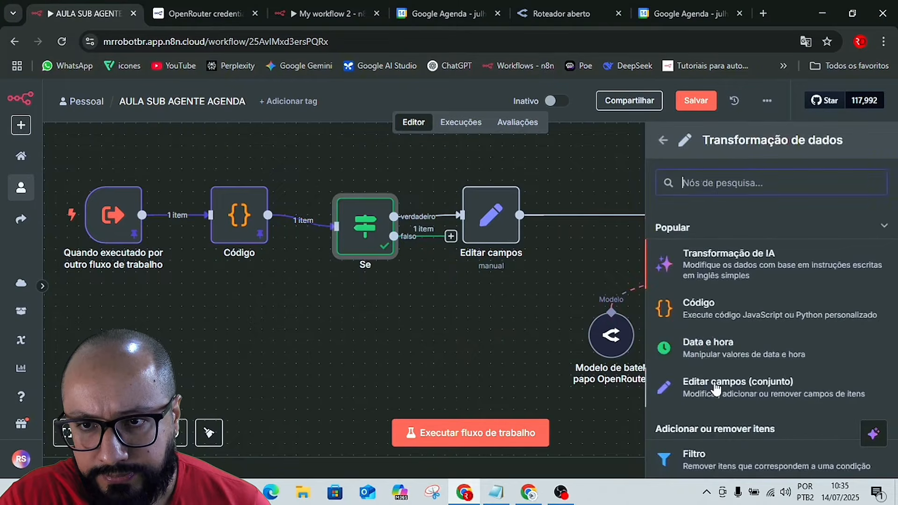
pyautogui.click(716, 388)
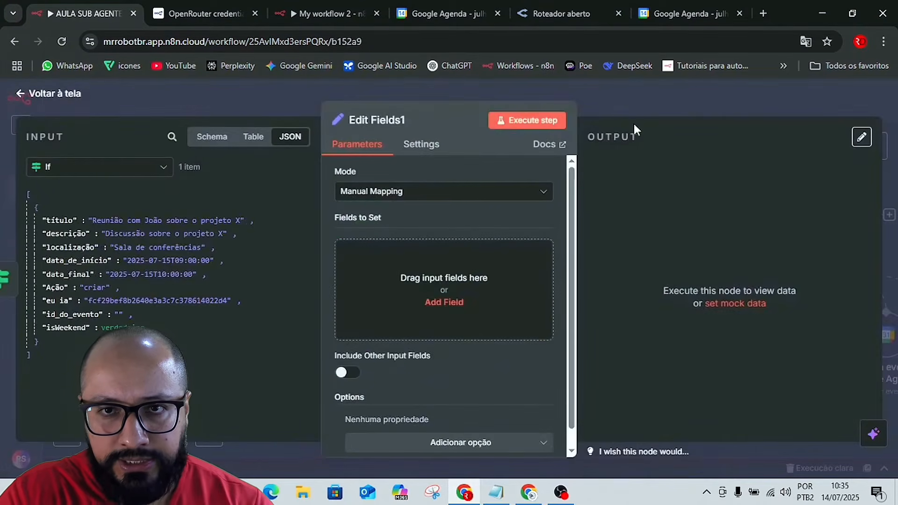
pyautogui.click(622, 98)
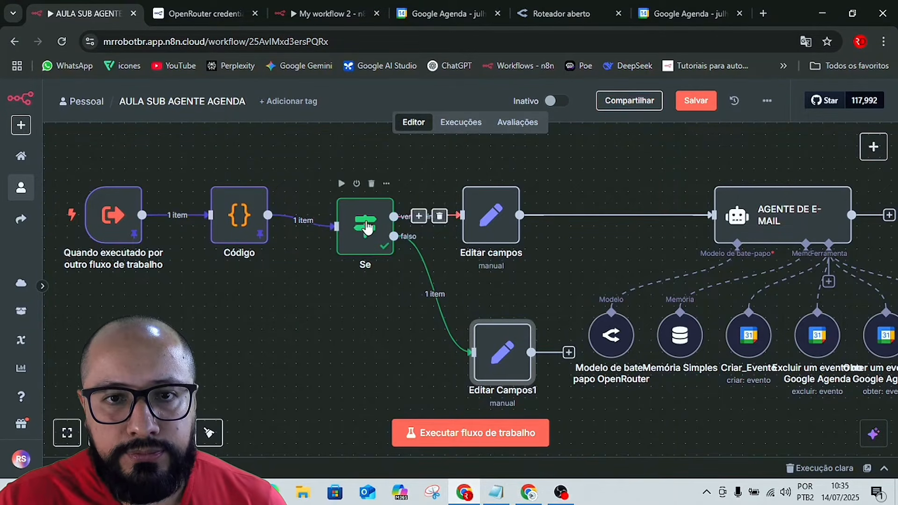
# Review the If node's isWeekend condition and delete the If node from the workflow.
pyautogui.doubleClick(365, 219)
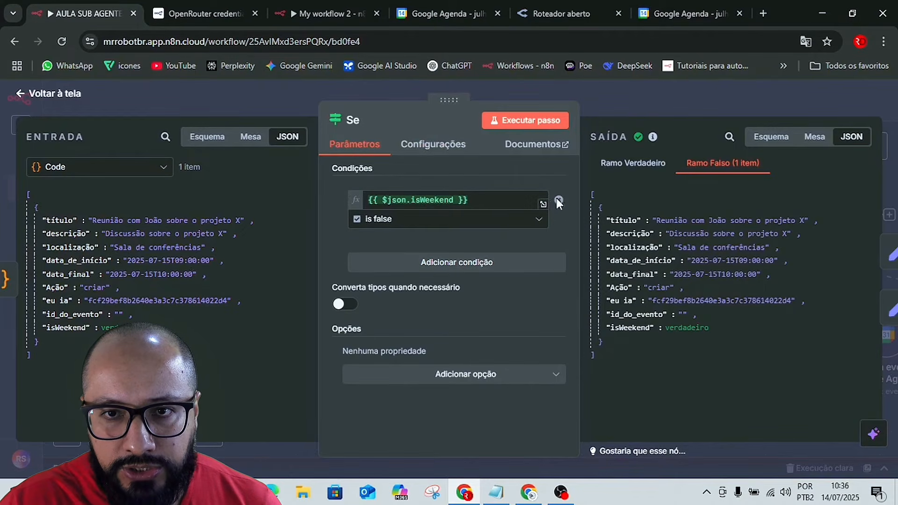
pyautogui.moveTo(558, 202)
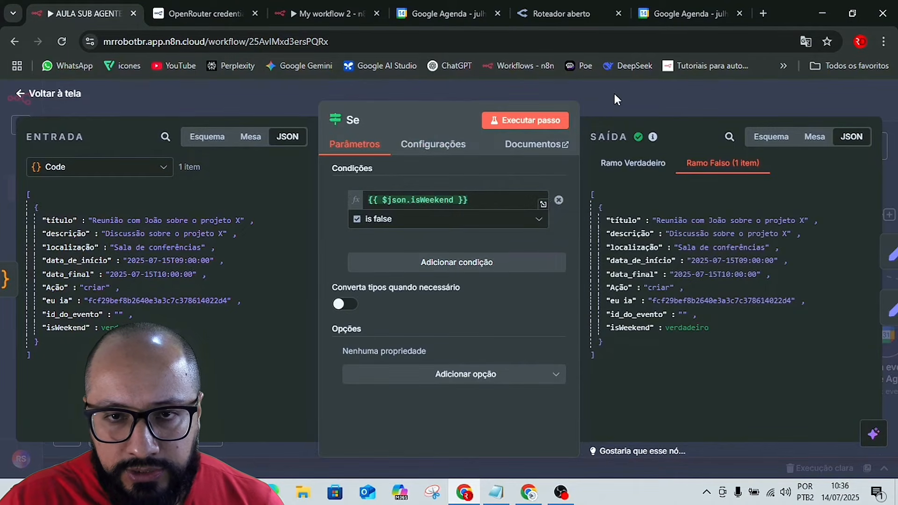
pyautogui.click(614, 93)
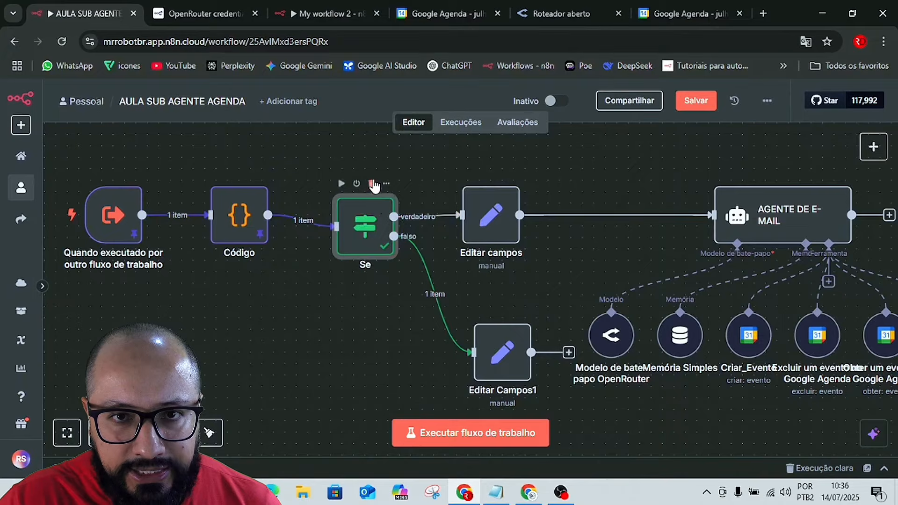
pyautogui.click(372, 183)
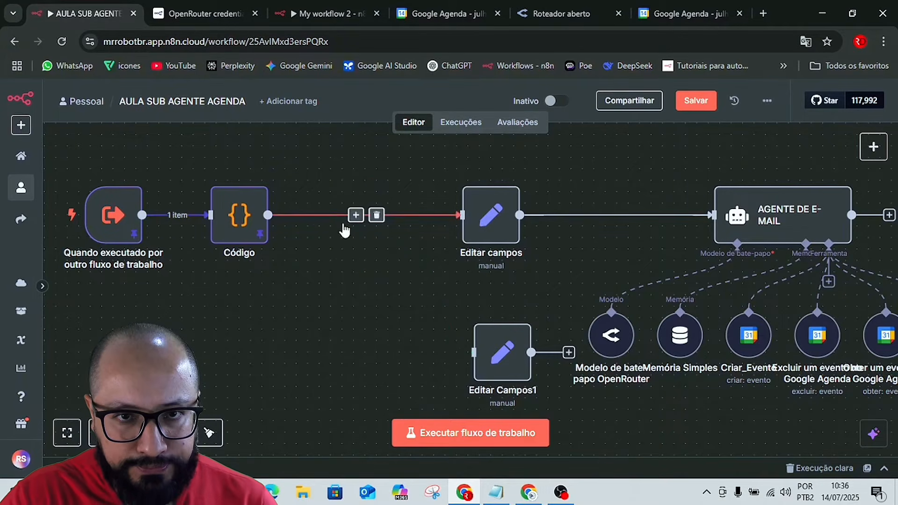
# Unpin the test data from the Code node's output and return to the canvas.
pyautogui.click(252, 227)
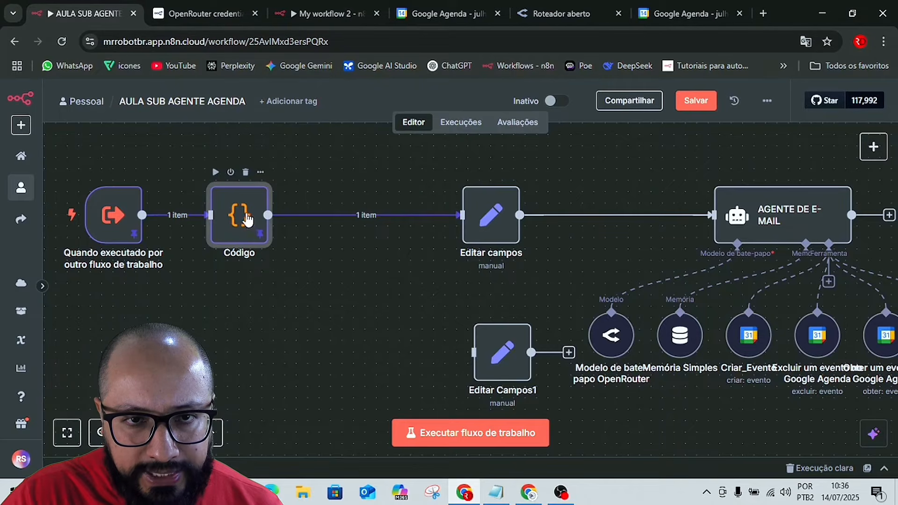
pyautogui.doubleClick(245, 211)
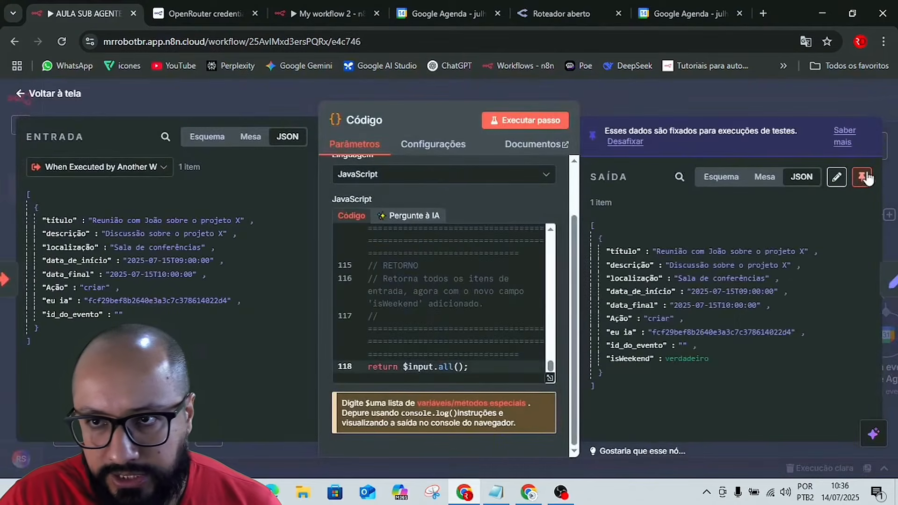
pyautogui.click(866, 178)
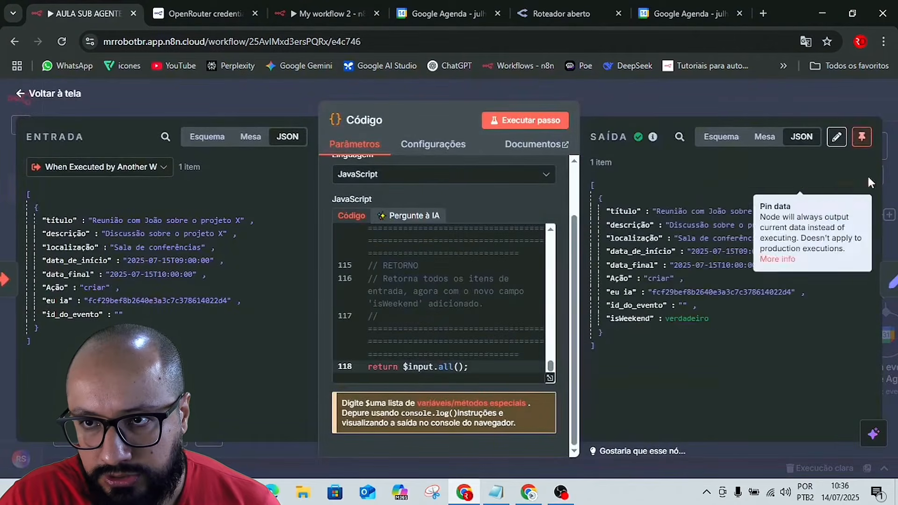
pyautogui.click(726, 98)
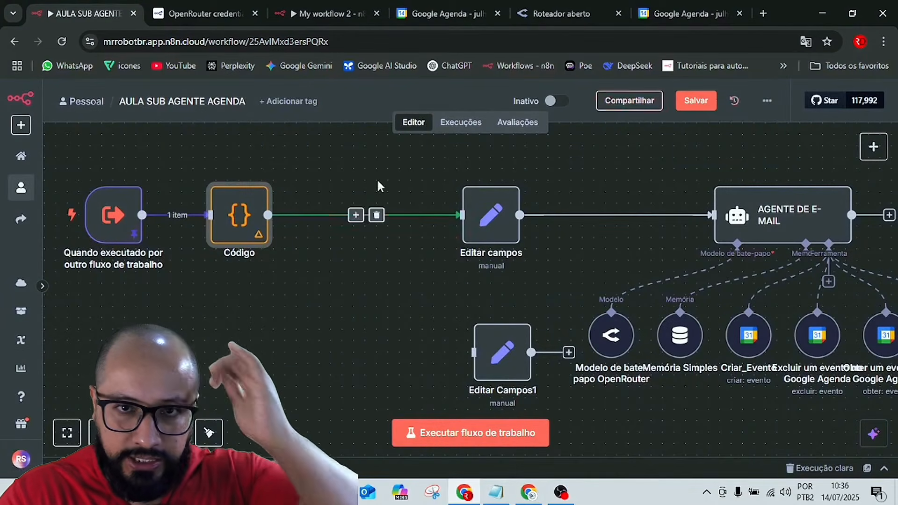
# Remove the connection between the Code and Edit Fields nodes, execute the workflow, and view the Code node's output.
pyautogui.click(376, 215)
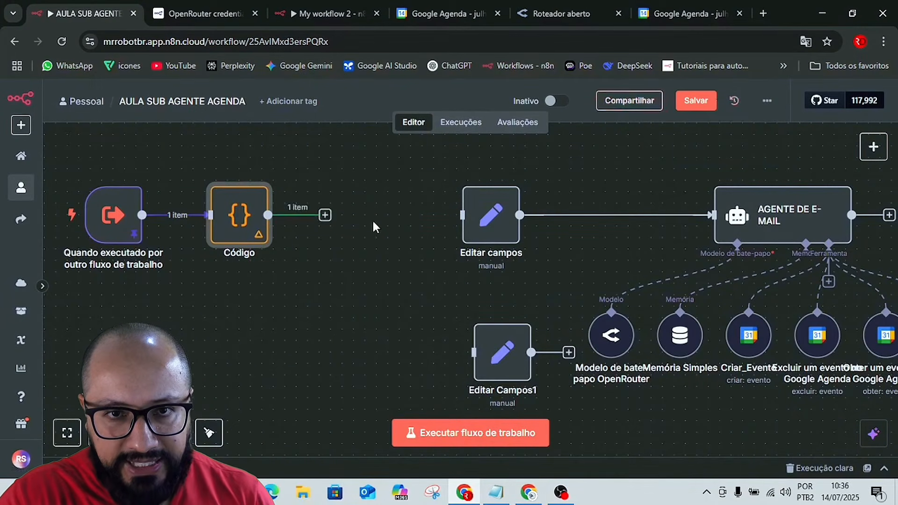
pyautogui.click(489, 435)
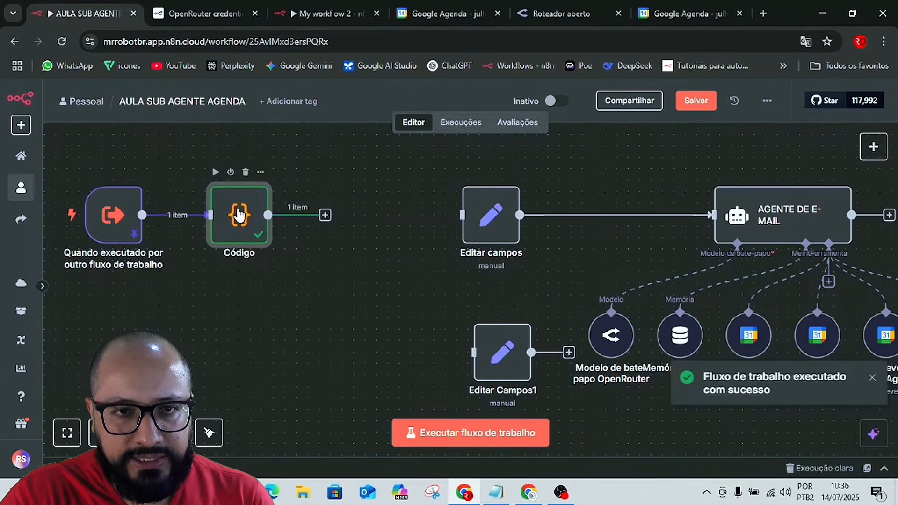
pyautogui.doubleClick(239, 216)
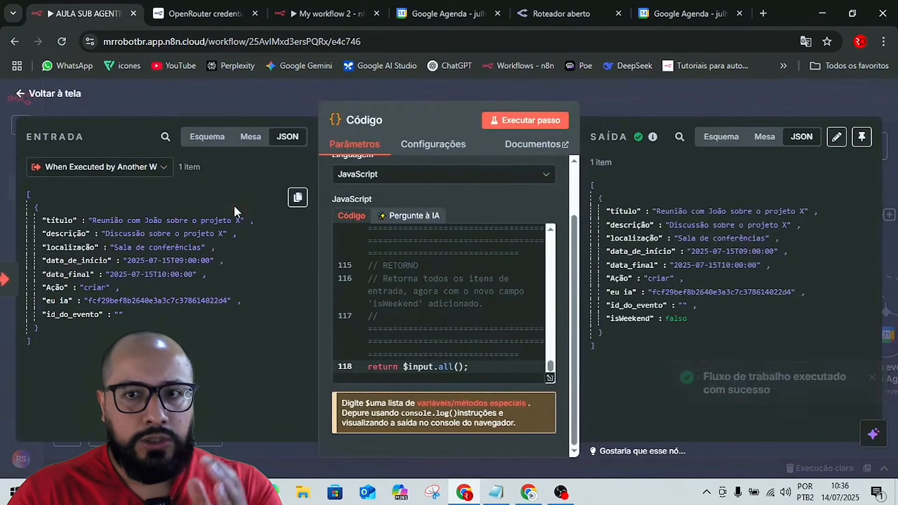
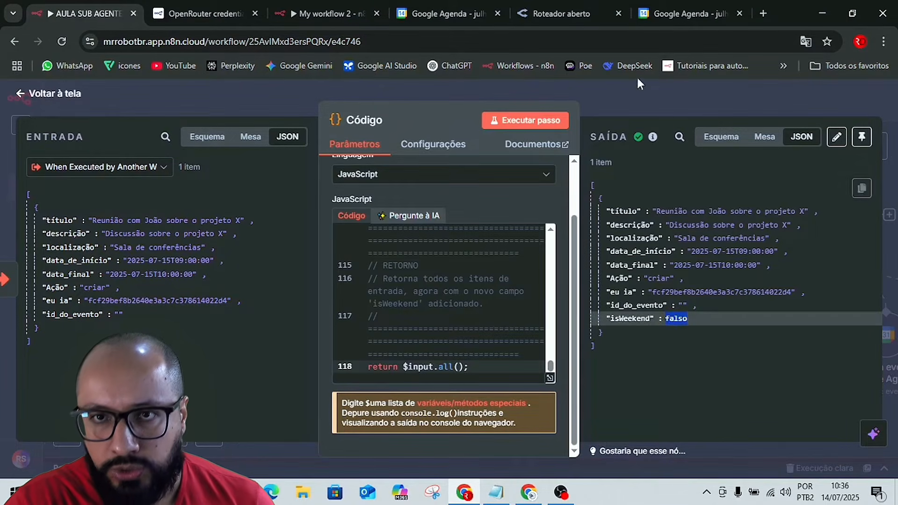
# Return to the canvas and add an If node after the Code node's output.
pyautogui.click(638, 109)
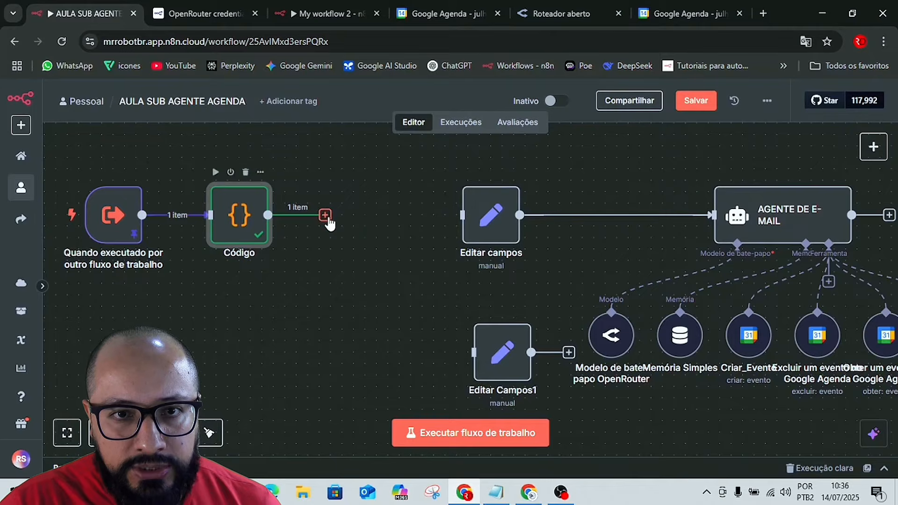
pyautogui.click(326, 214)
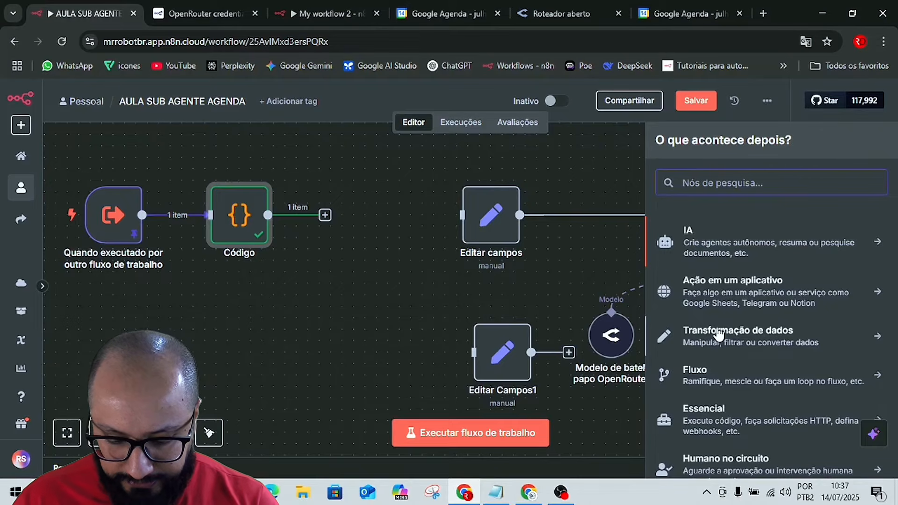
pyautogui.write('if')
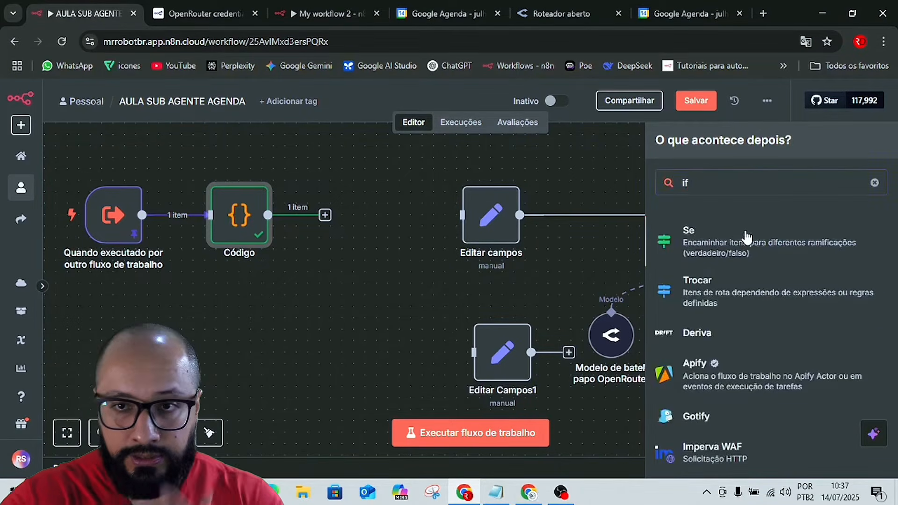
pyautogui.click(748, 237)
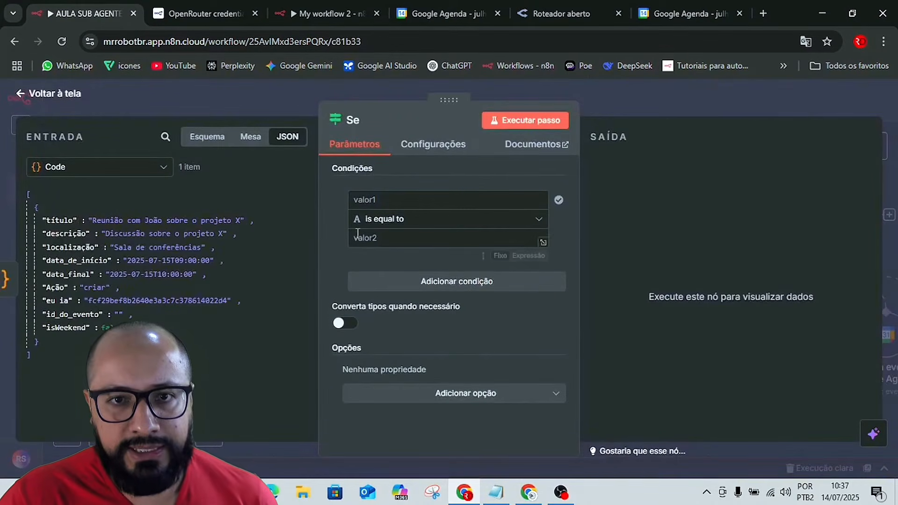
# Set the If condition's operator to the Boolean option "is false".
pyautogui.click(391, 223)
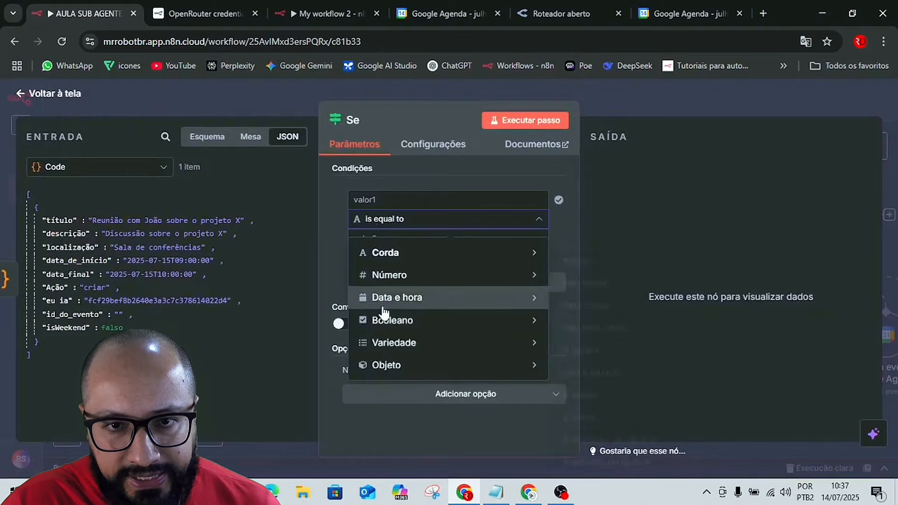
pyautogui.moveTo(423, 330)
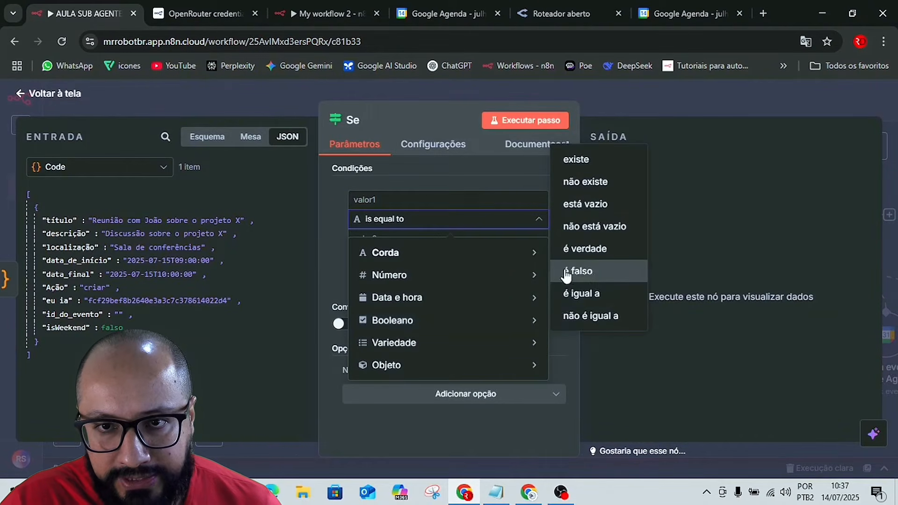
pyautogui.click(583, 275)
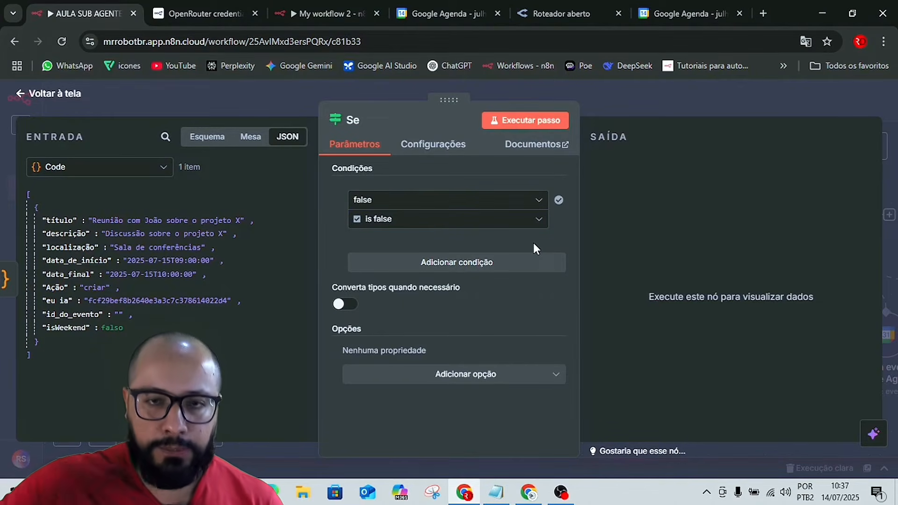
# Change the If condition's operator to the String option "does not exist" and clear its first value.
pyautogui.click(397, 201)
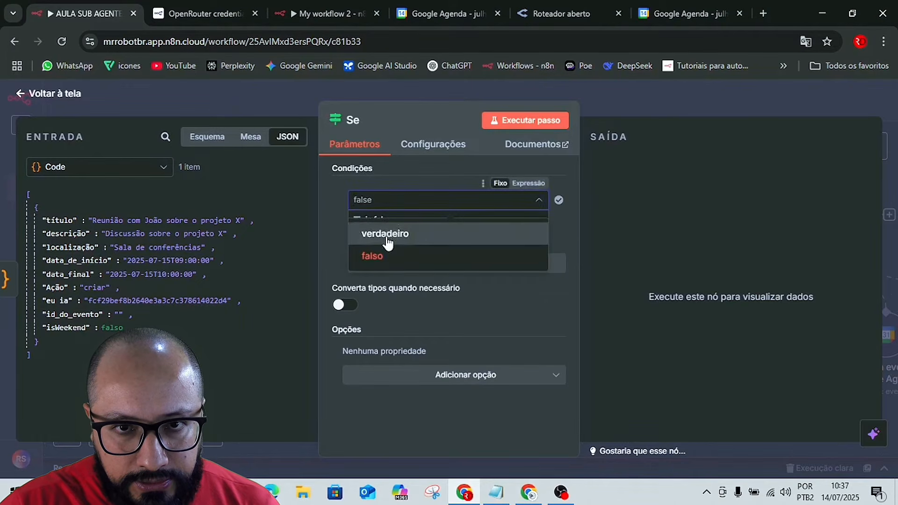
pyautogui.click(337, 215)
pyautogui.click(478, 200)
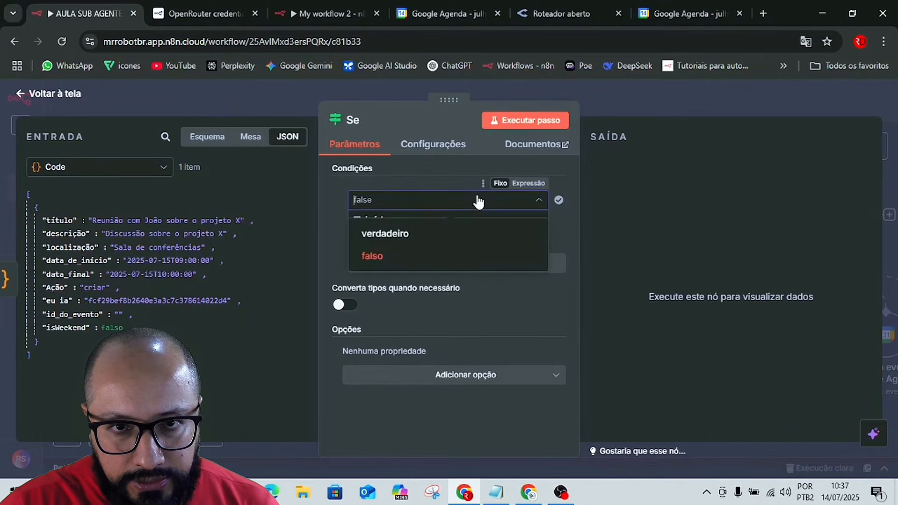
pyautogui.click(356, 219)
pyautogui.click(374, 224)
pyautogui.moveTo(387, 254)
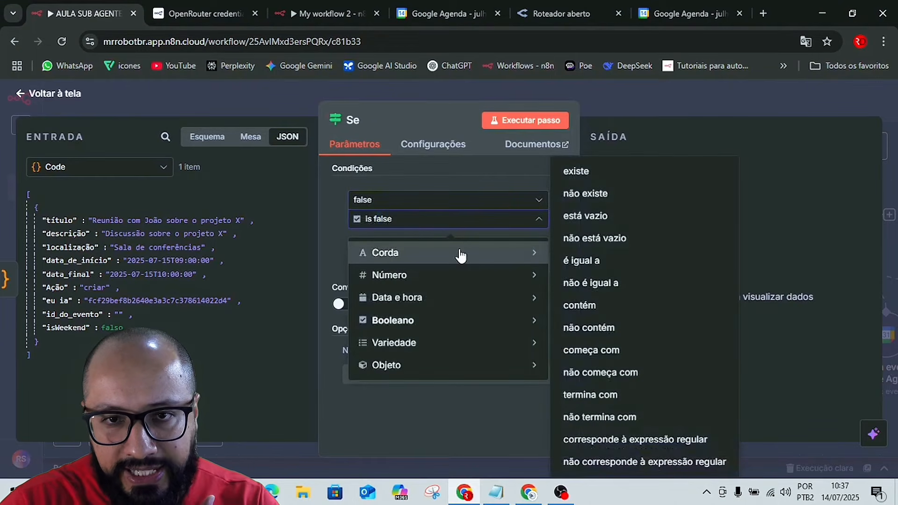
pyautogui.click(585, 193)
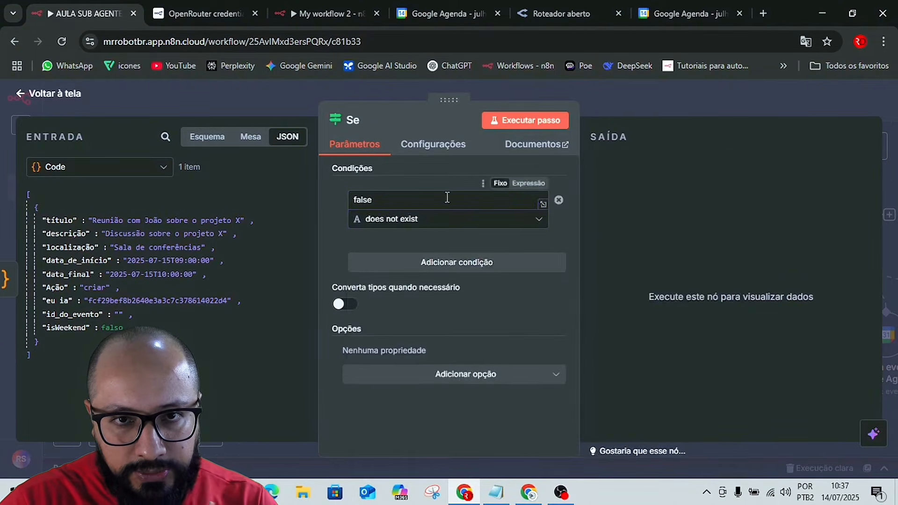
pyautogui.doubleClick(406, 201)
pyautogui.press('BackSpace')
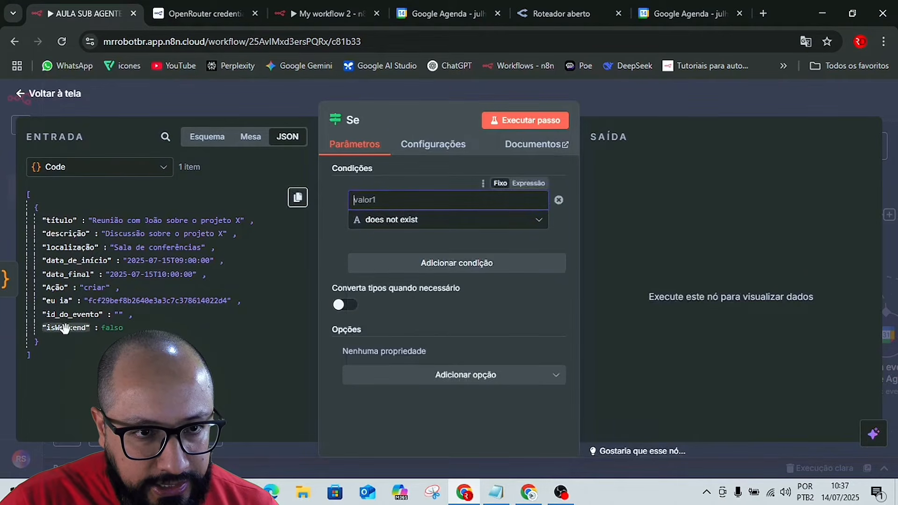
# Use the input field isWeekend as the condition's first value and set the operator to Boolean "is false".
pyautogui.moveTo(64, 328); pyautogui.dragTo(390, 201)
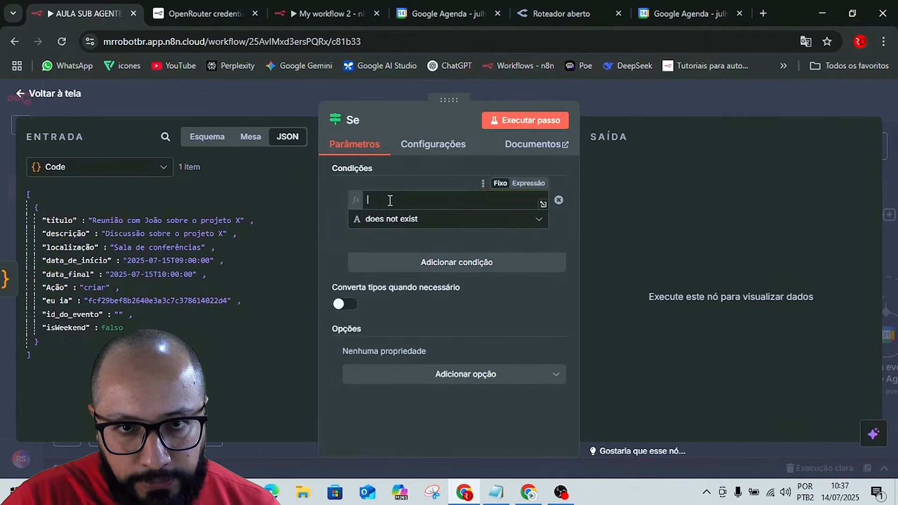
pyautogui.click(330, 230)
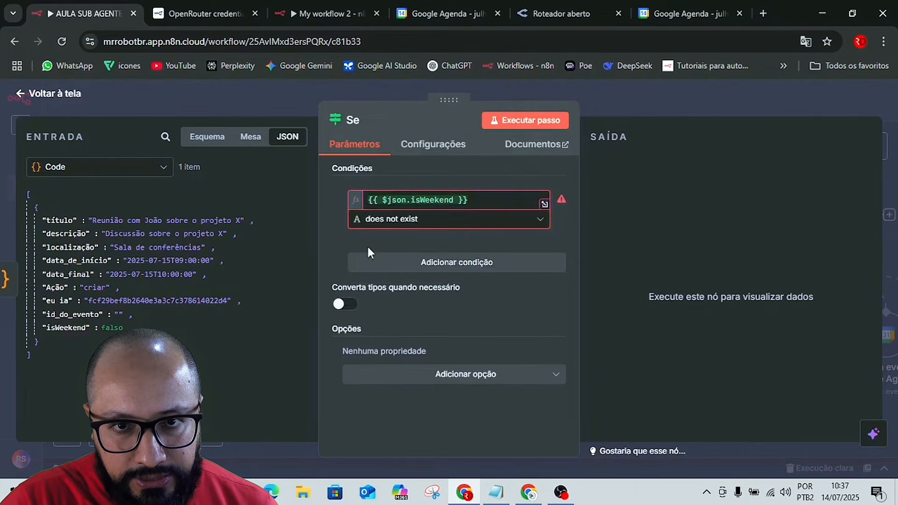
pyautogui.click(387, 220)
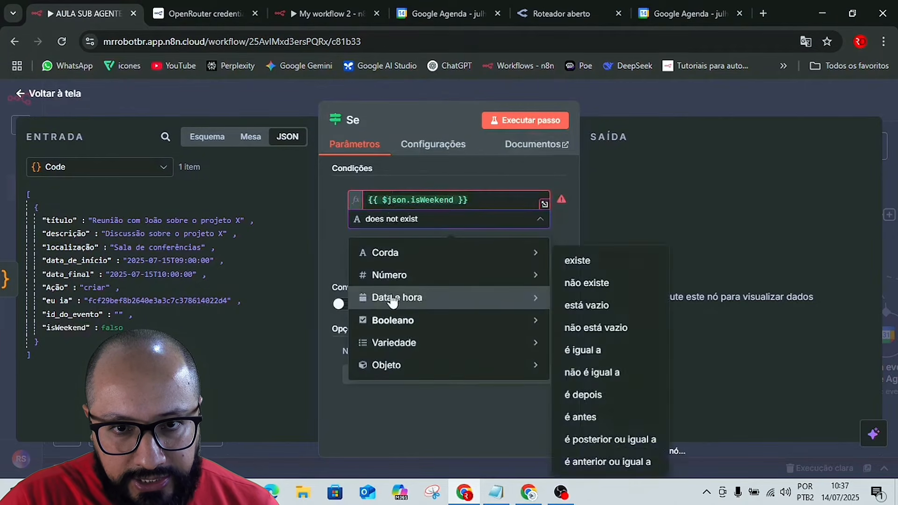
pyautogui.moveTo(397, 327)
pyautogui.click(583, 271)
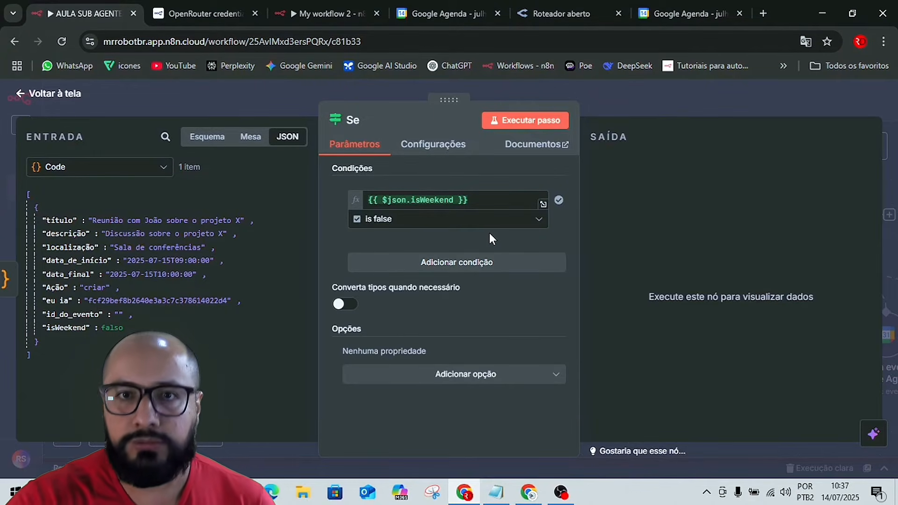
# Execute the If step and connect its true output to the Edit Fields node.
pyautogui.click(518, 121)
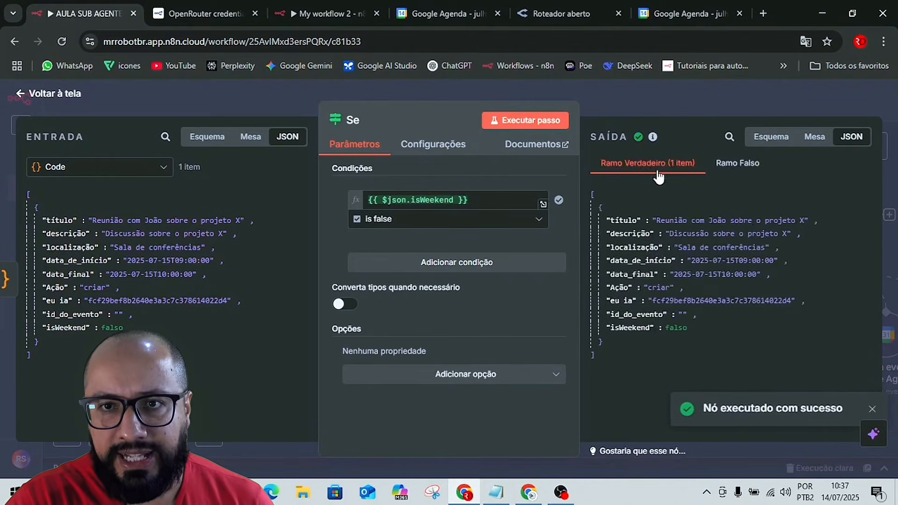
pyautogui.click(655, 97)
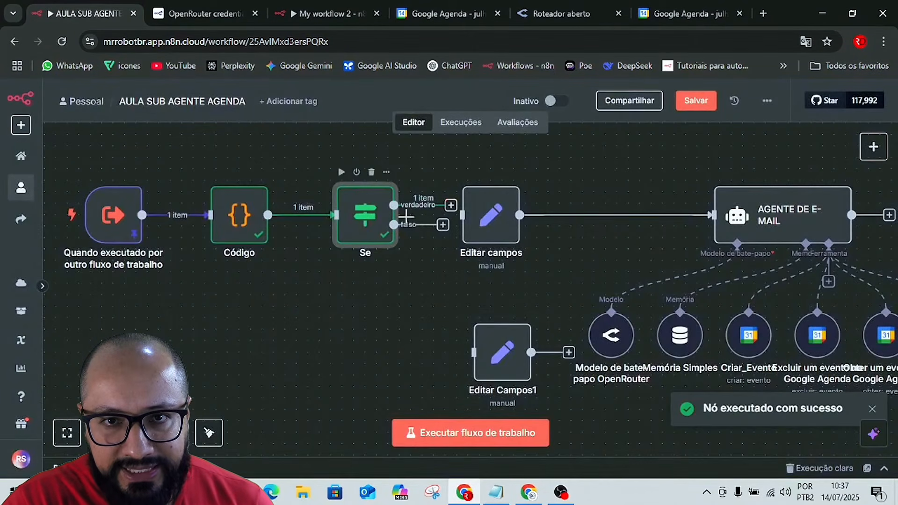
pyautogui.moveTo(365, 216)
pyautogui.mouseDown()
pyautogui.moveTo(319, 257)
pyautogui.moveTo(308, 284)
pyautogui.moveTo(462, 215)
pyautogui.mouseUp()
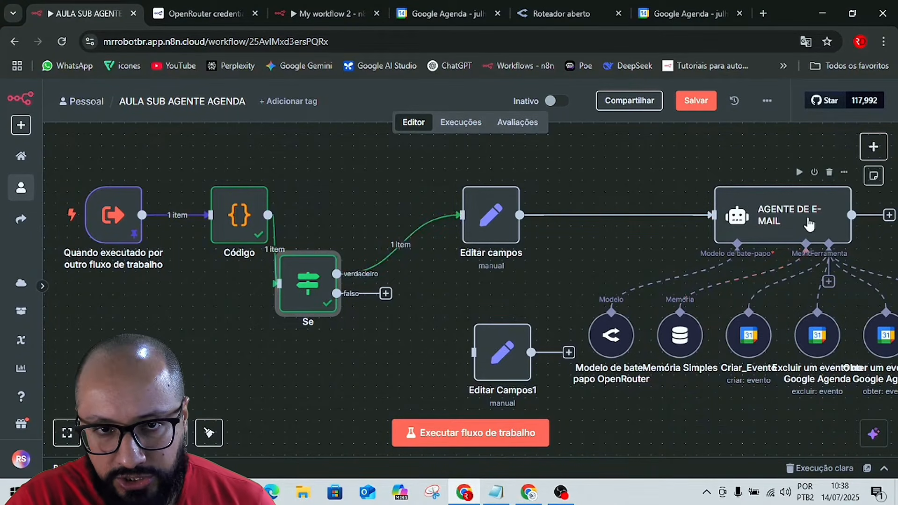
# Edit the Code node's output so that isWeekend is true, and save it as pinned test data.
pyautogui.doubleClick(239, 214)
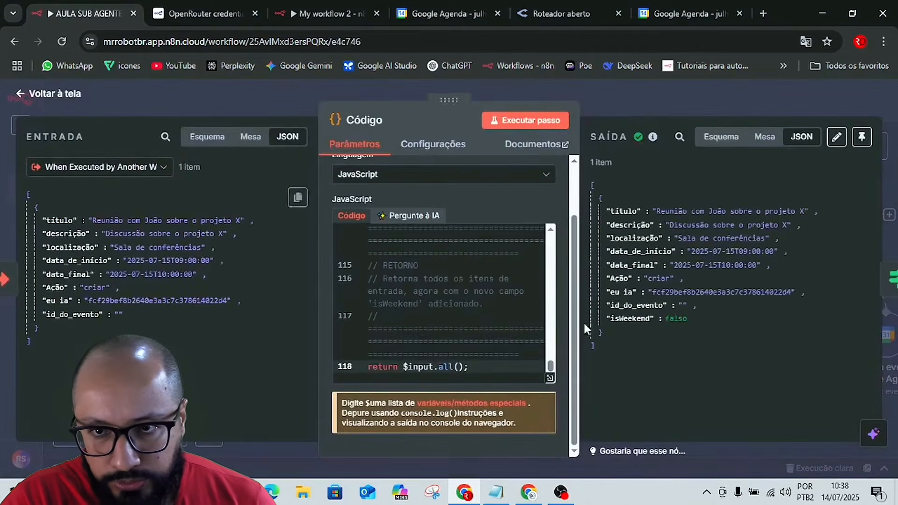
pyautogui.click(838, 139)
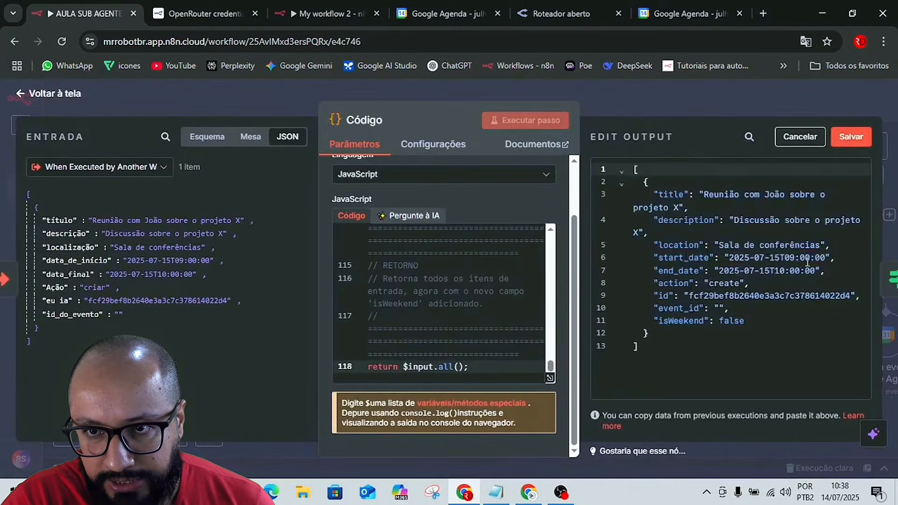
pyautogui.click(748, 322)
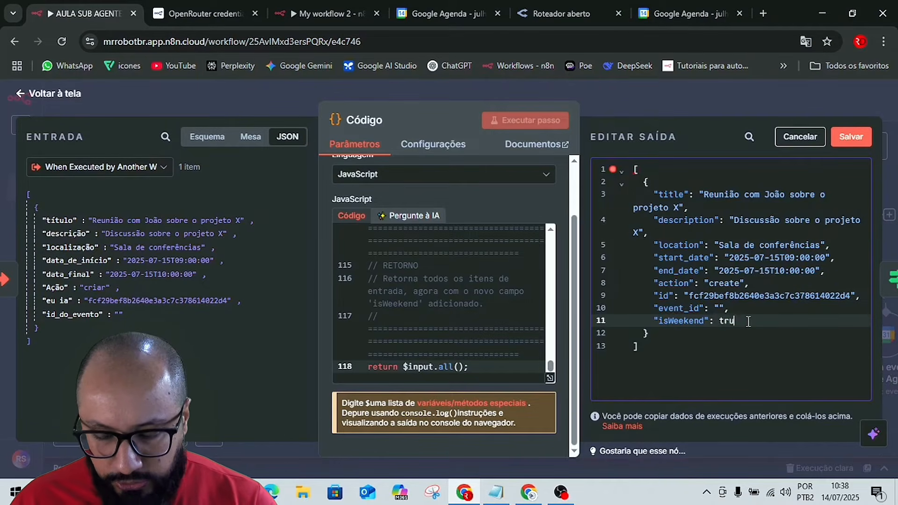
pyautogui.click(756, 340)
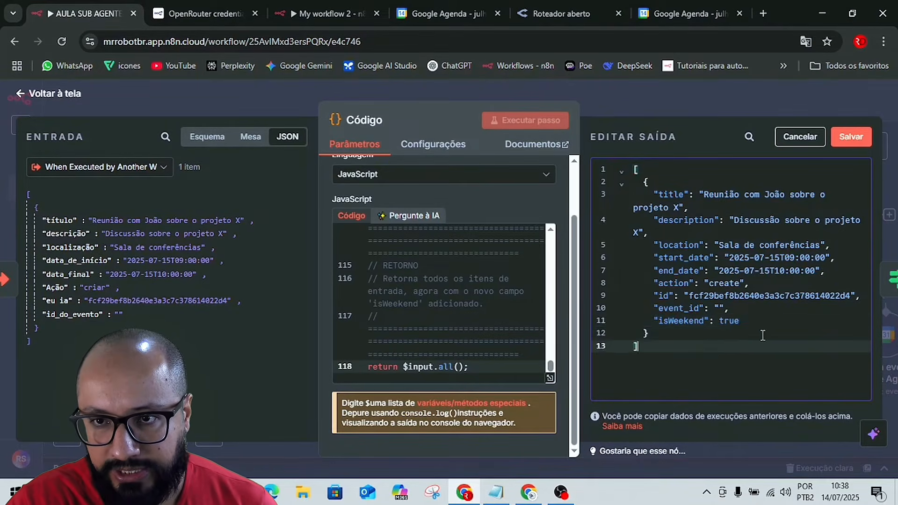
pyautogui.click(857, 141)
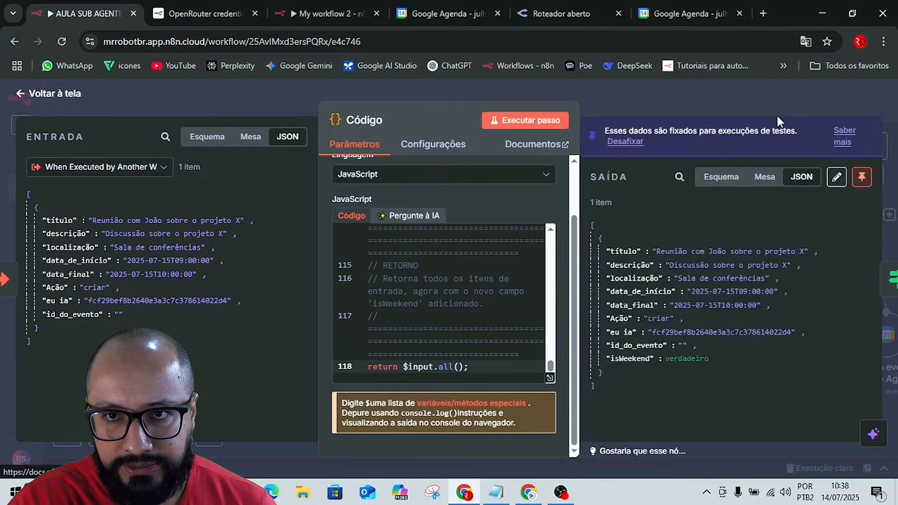
pyautogui.click(698, 104)
# Move the If node closer to the Edit Fields node, execute it again and open its details.
pyautogui.moveTo(305, 281); pyautogui.dragTo(375, 267)
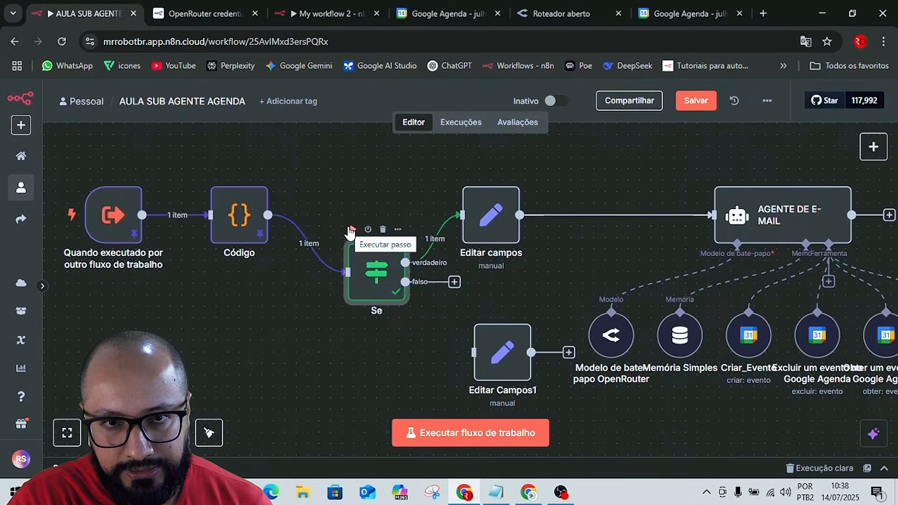
pyautogui.click(351, 229)
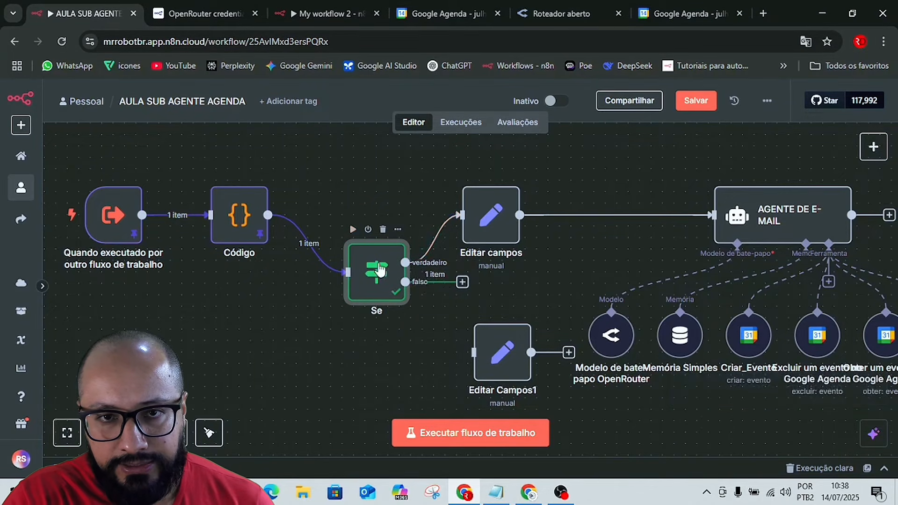
pyautogui.doubleClick(379, 270)
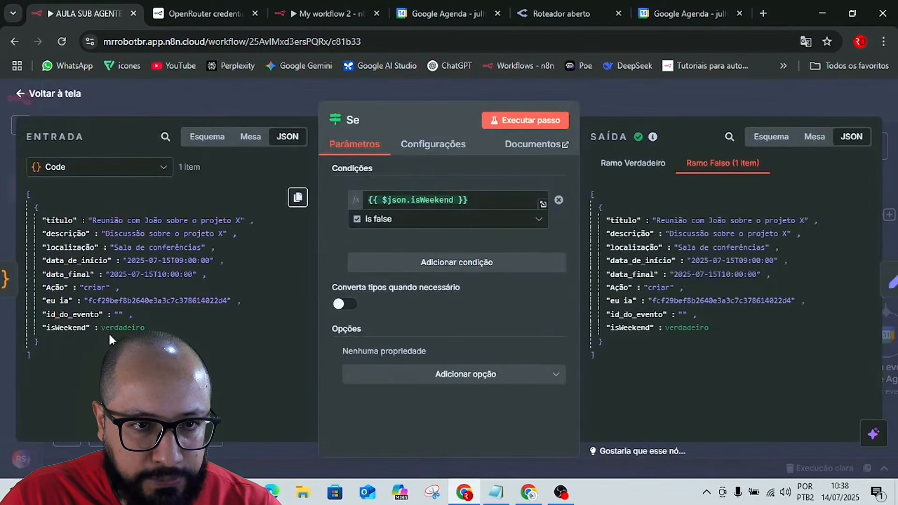
# Switch the translated page back to English and inspect the If node's True and False branch outputs.
pyautogui.click(805, 41)
pyautogui.click(654, 69)
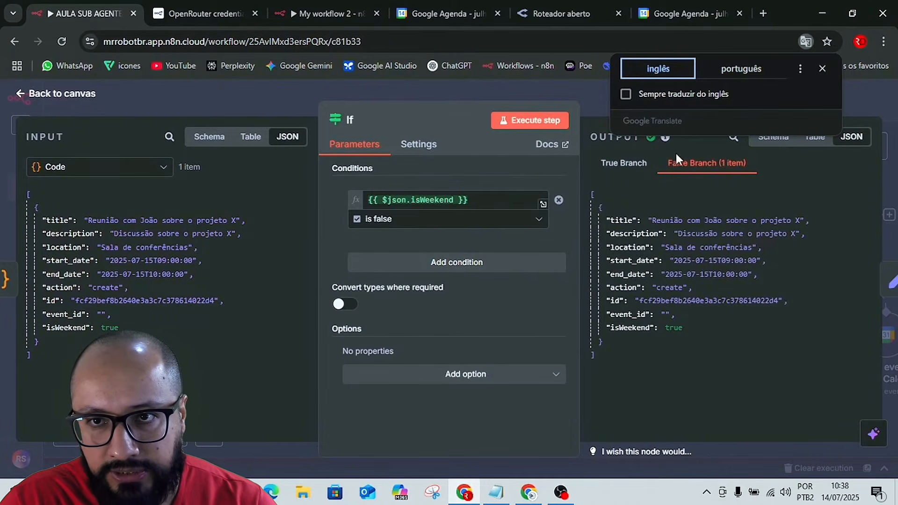
pyautogui.click(625, 165)
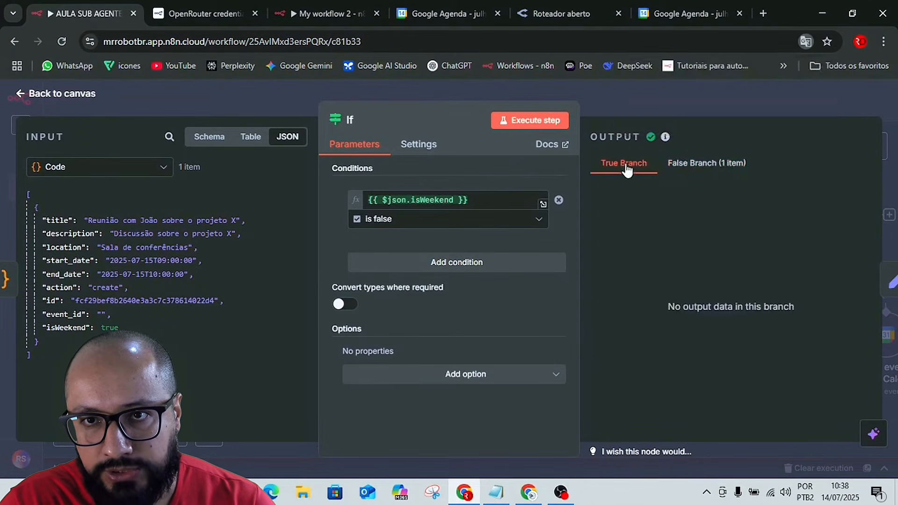
pyautogui.click(715, 163)
pyautogui.click(653, 105)
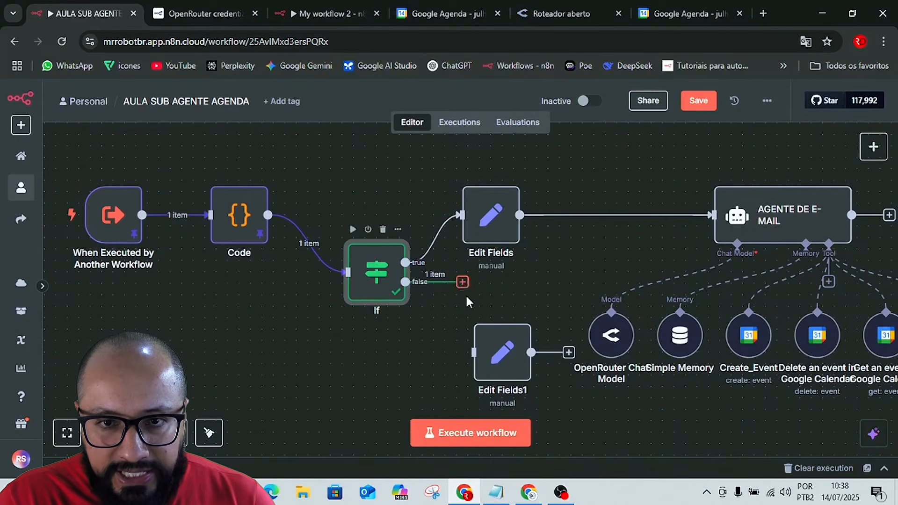
# Connect the If node's false output to Edit Fields1 and open that node's parameters.
pyautogui.moveTo(462, 282); pyautogui.dragTo(466, 341)
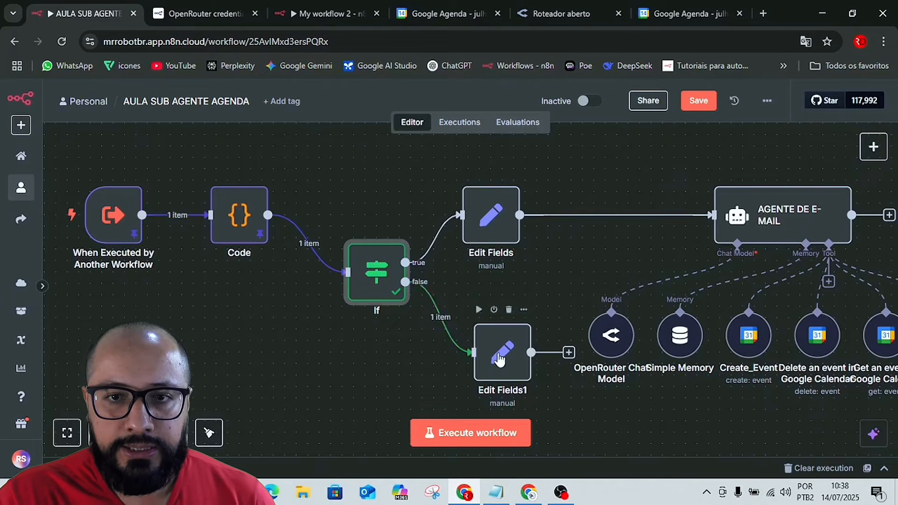
pyautogui.click(501, 353)
pyautogui.doubleClick(501, 353)
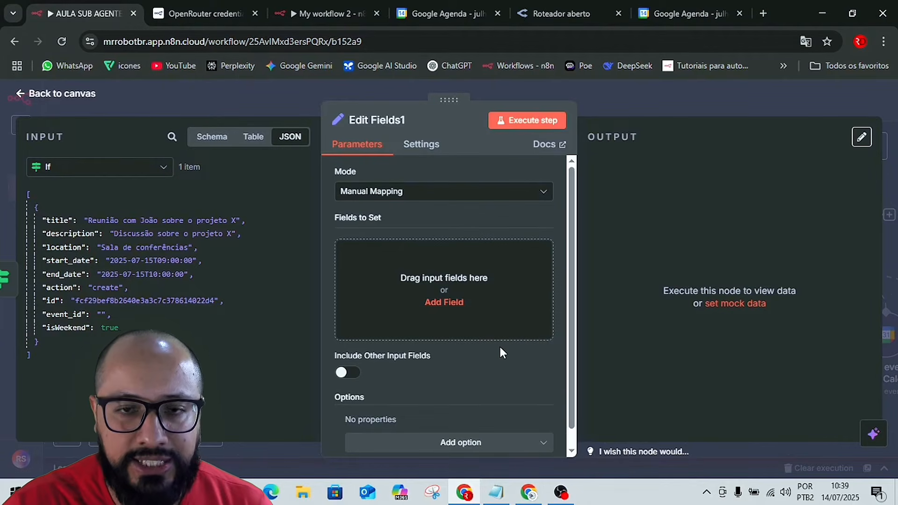
# Switch to the Google Docs guide and look up the instructions for the weekend invalid-date message node (Set).
pyautogui.hotkey('alt', 'Tab')
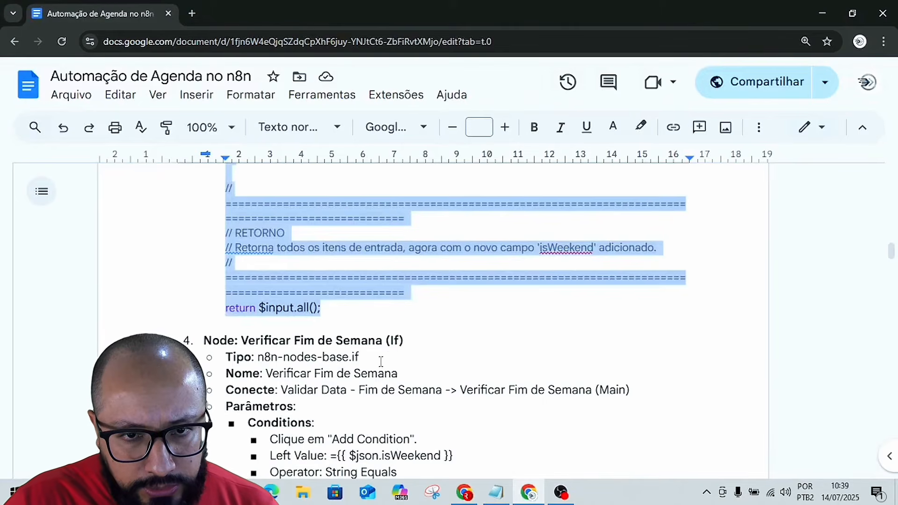
pyautogui.scroll(-4, 381, 362)
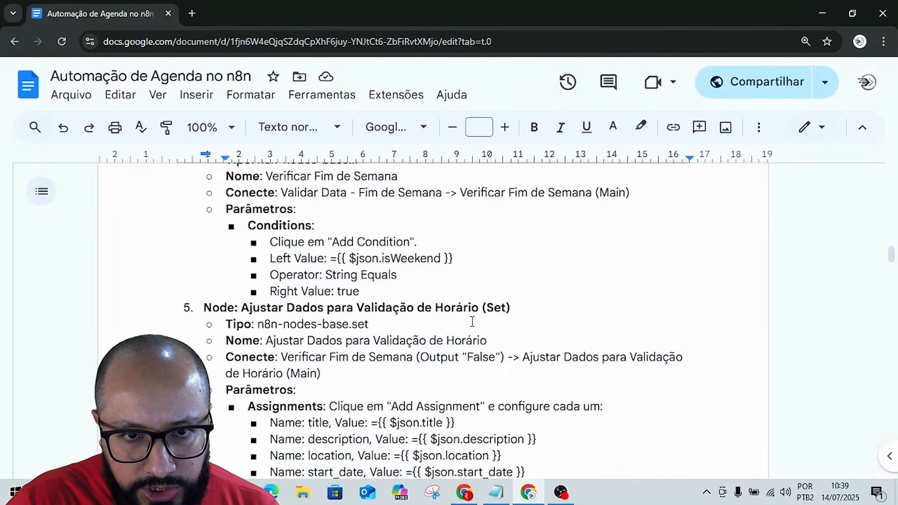
pyautogui.scroll(-1, 473, 321)
pyautogui.scroll(-15, 378, 345)
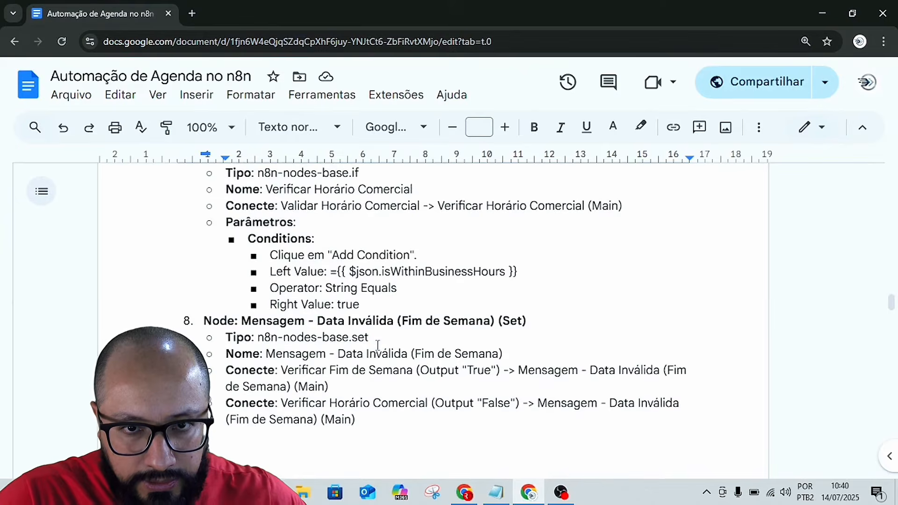
# Add a string field to Edit Fields1 named data_final_de_semana, copying the name from the guide's weekend invalid-date message node.
pyautogui.scroll(-1, 342, 317)
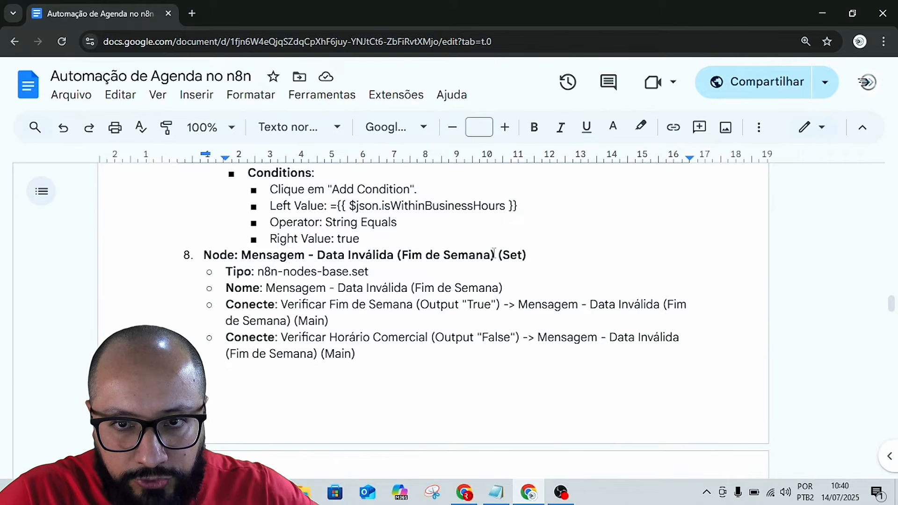
pyautogui.doubleClick(520, 257)
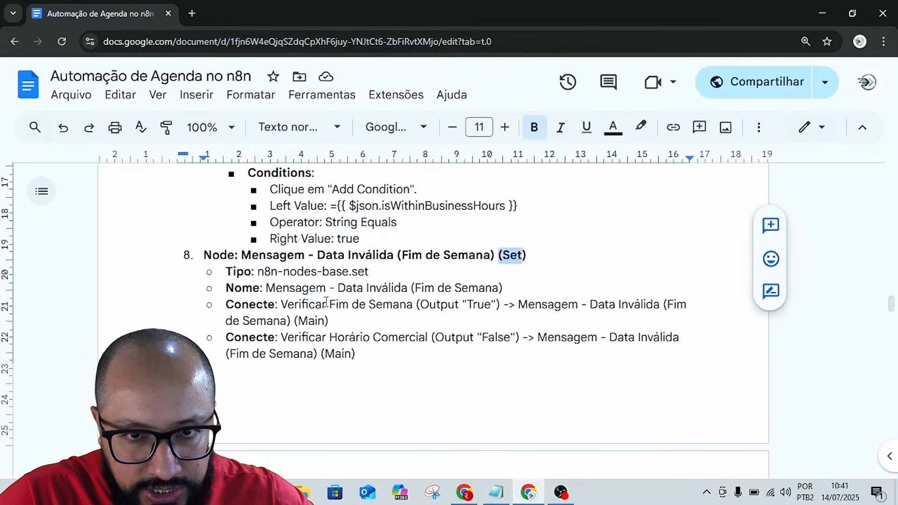
pyautogui.scroll(-6, 509, 315)
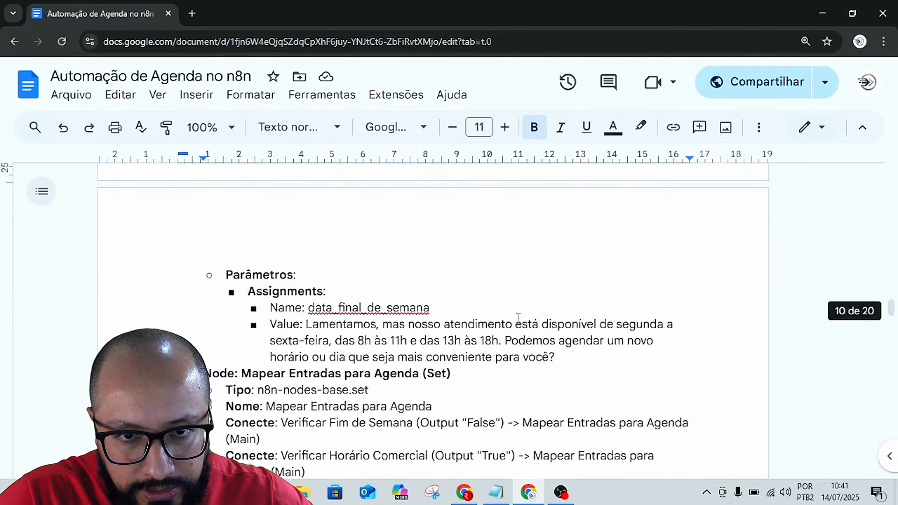
pyautogui.scroll(4, 415, 296)
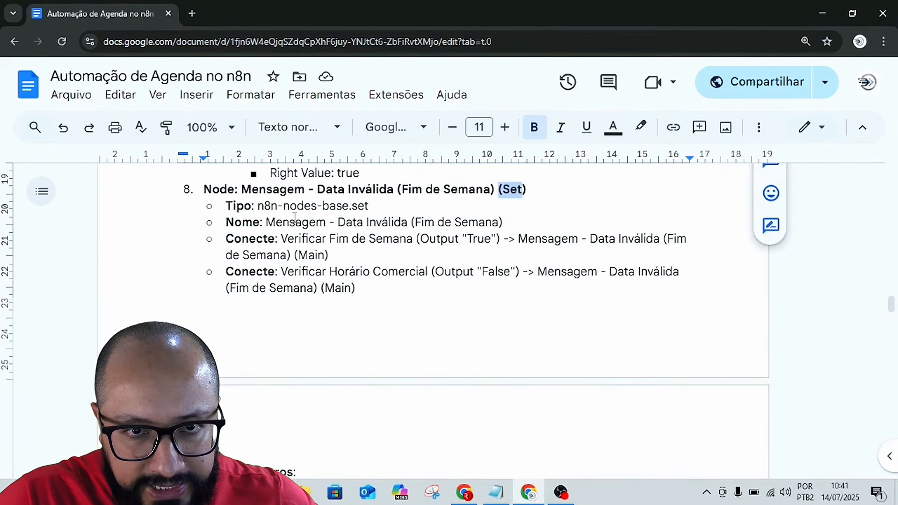
pyautogui.click(268, 223)
pyautogui.scroll(-4, 410, 273)
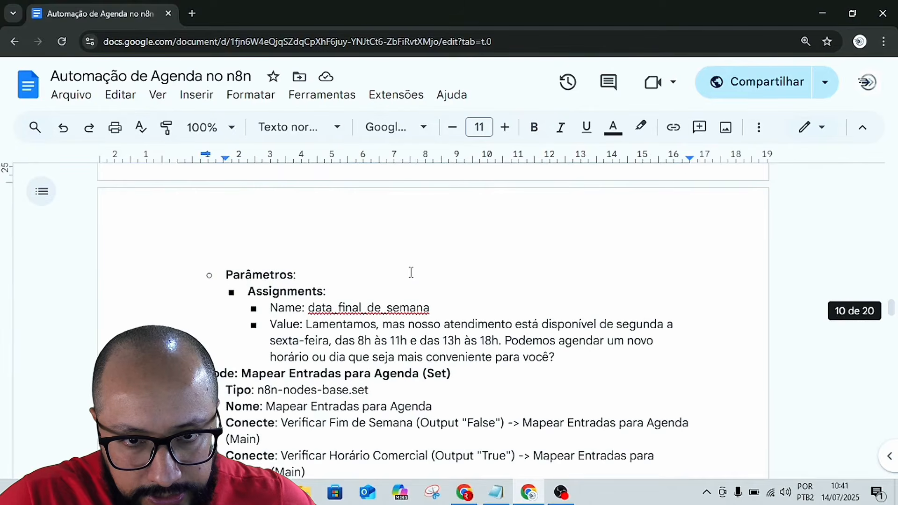
pyautogui.moveTo(311, 308); pyautogui.dragTo(430, 311)
pyautogui.hotkey('ctrl', 'c')
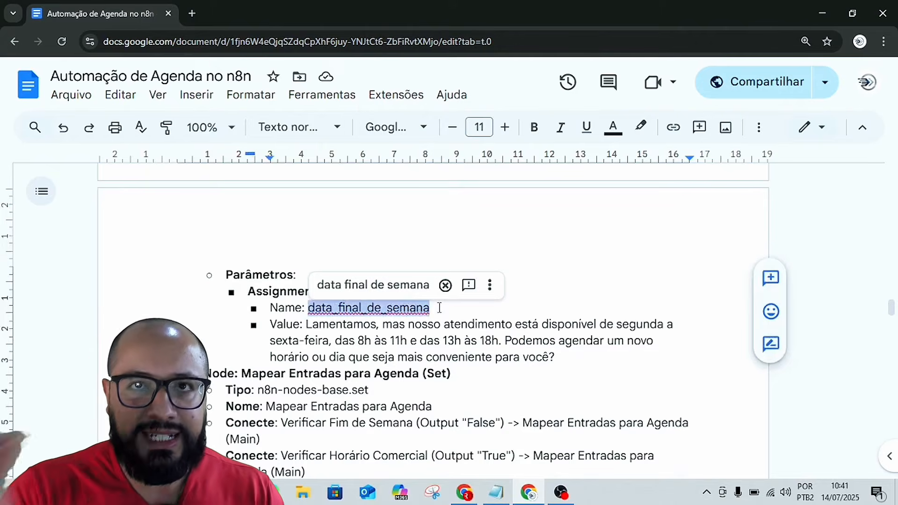
pyautogui.hotkey('alt', 'Tab')
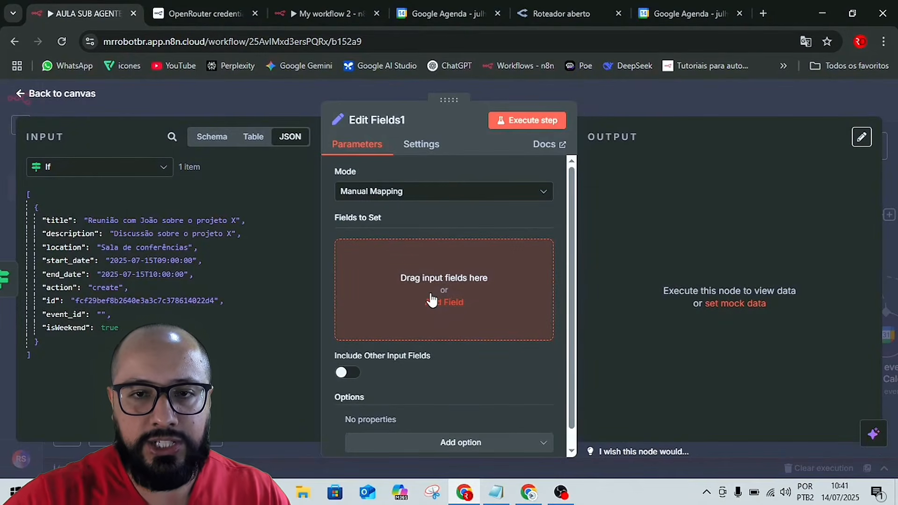
pyautogui.click(397, 279)
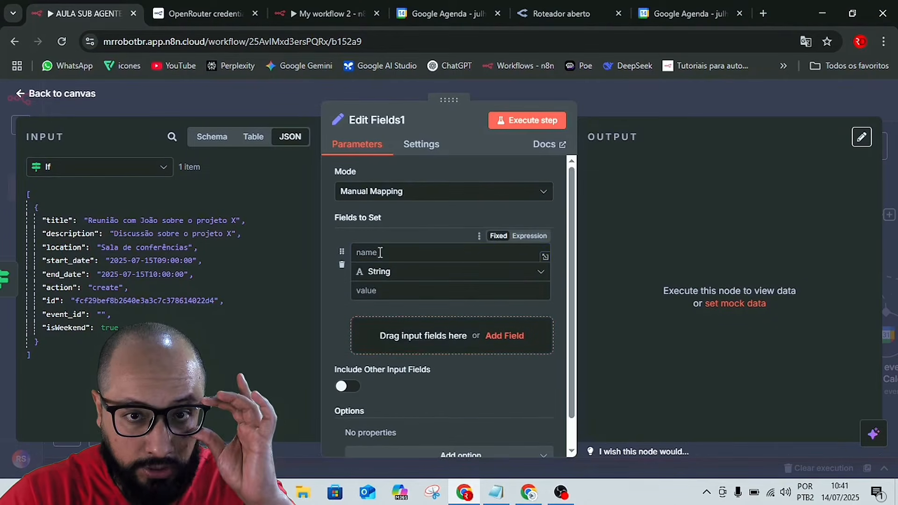
pyautogui.click(381, 253)
pyautogui.hotkey('ctrl', 'v')
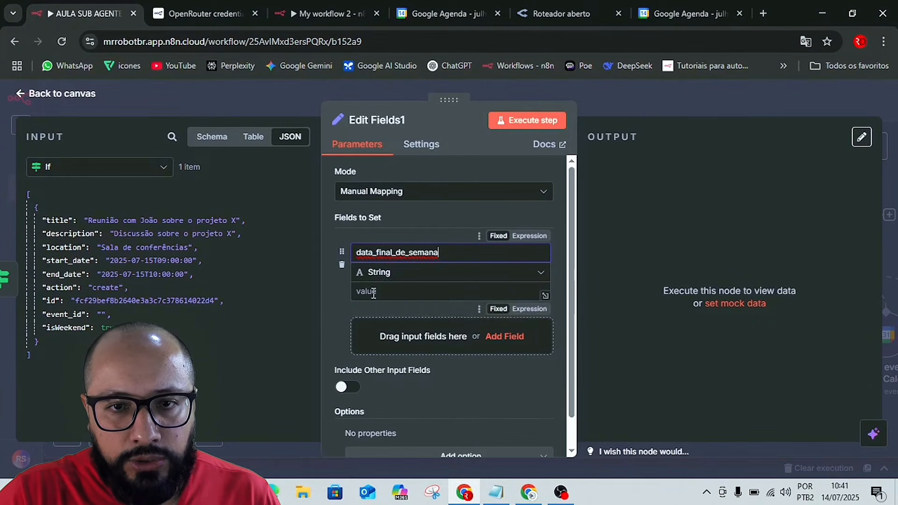
# Copy the guide's "Lamentamos, mas nosso atendimento está disponível..." message into the data_final_de_semana value and execute the node.
pyautogui.hotkey('alt', 'Tab')
pyautogui.doubleClick(424, 311)
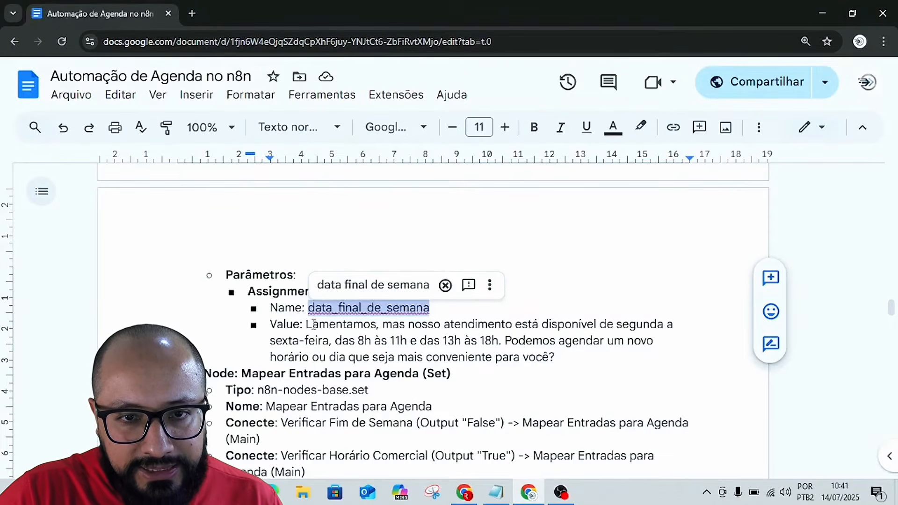
pyautogui.moveTo(307, 324); pyautogui.dragTo(552, 357)
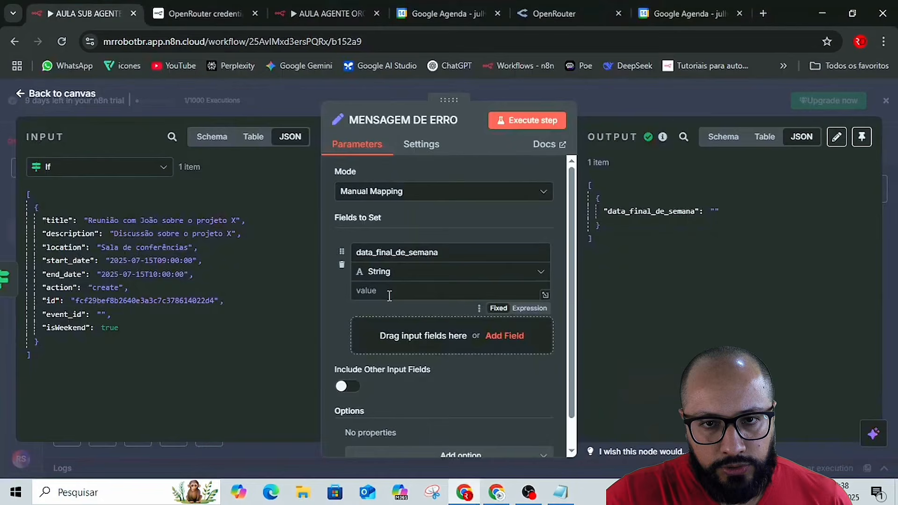
pyautogui.click(390, 296)
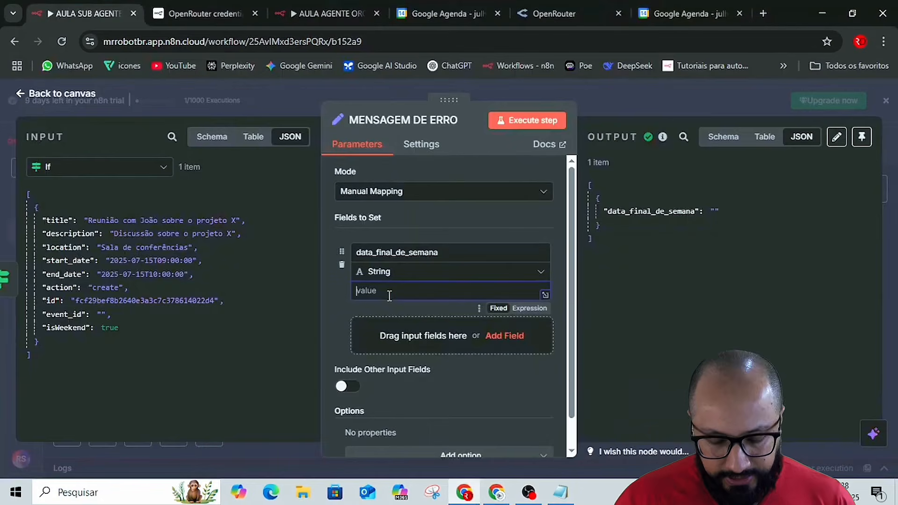
pyautogui.hotkey('ctrl', 'v')
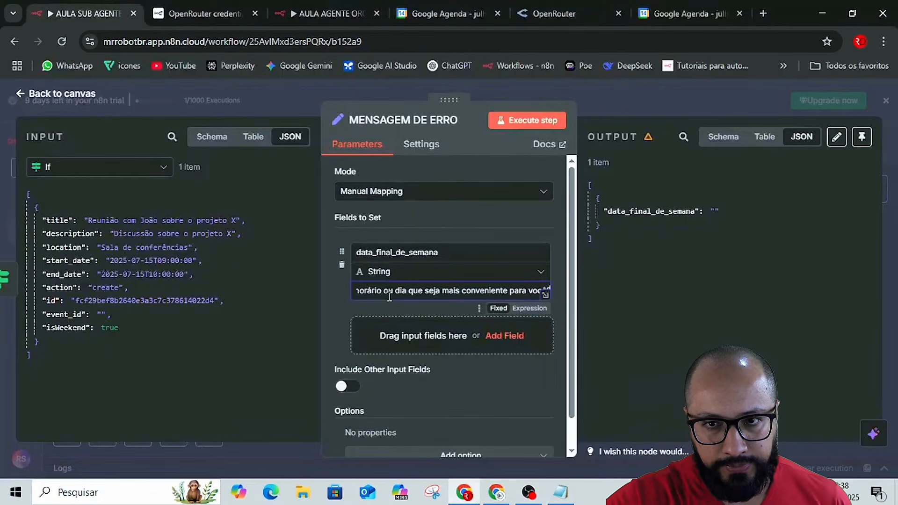
pyautogui.click(530, 120)
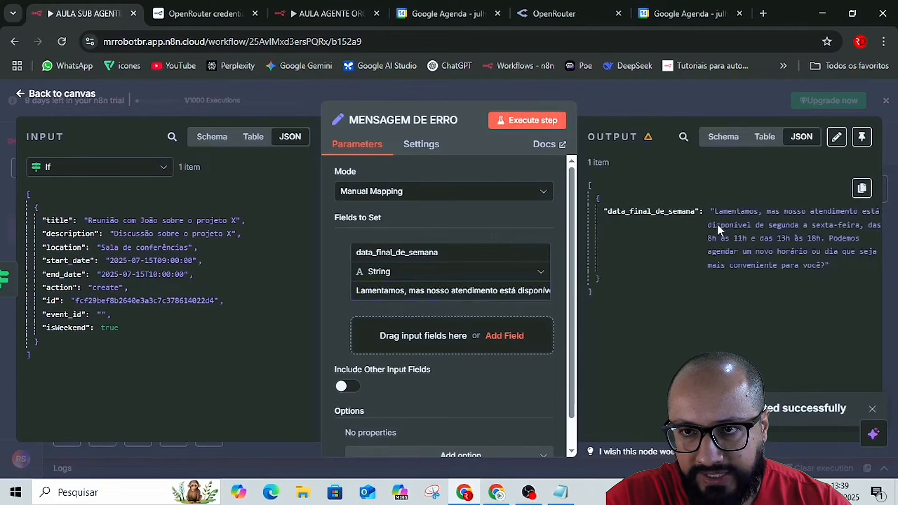
# Return to the canvas, save the workflow and dismiss the trial banner.
pyautogui.click(605, 99)
pyautogui.click(691, 144)
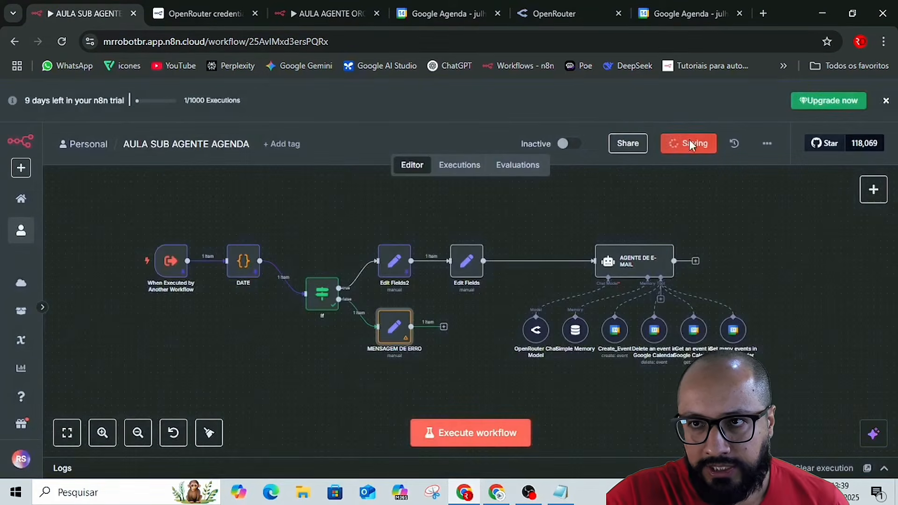
pyautogui.click(886, 101)
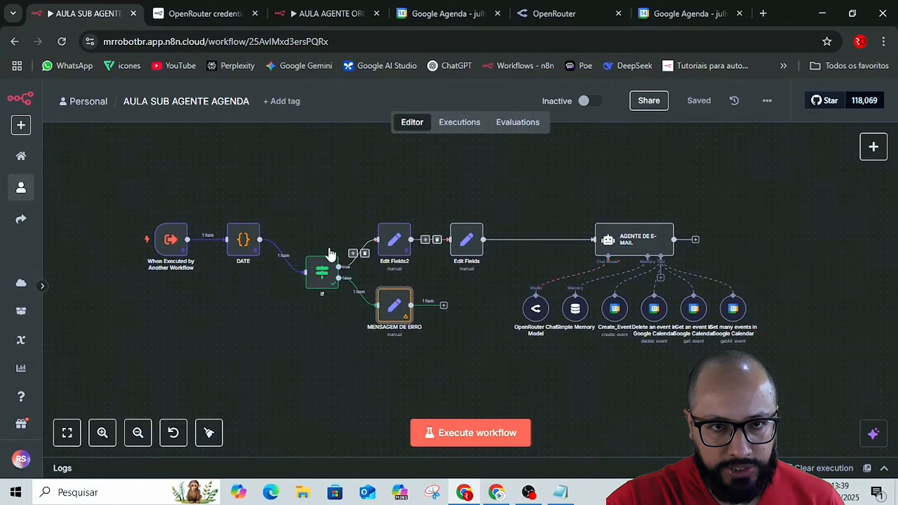
# Inspect the isWeekend field in the DATE node's output and the message output of the MENSAGEM DE ERRO node.
pyautogui.moveTo(171, 255)
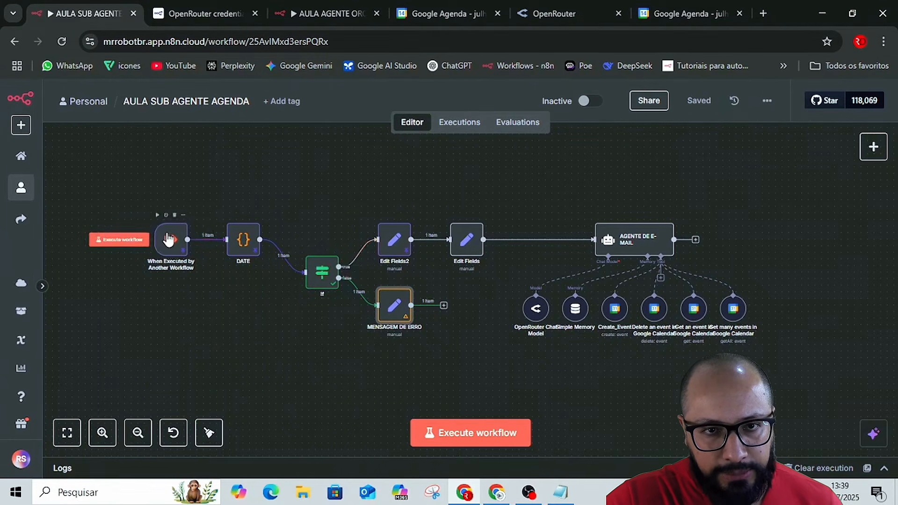
pyautogui.doubleClick(242, 243)
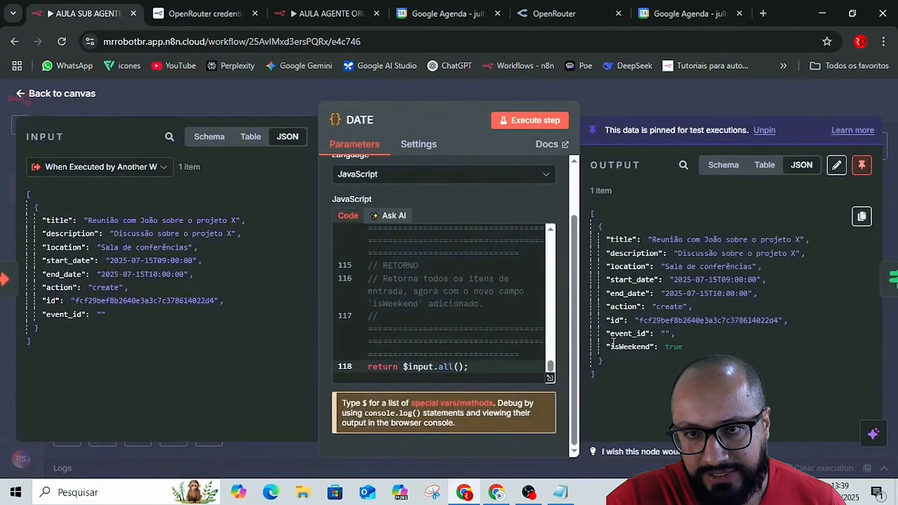
pyautogui.moveTo(611, 347); pyautogui.dragTo(663, 345)
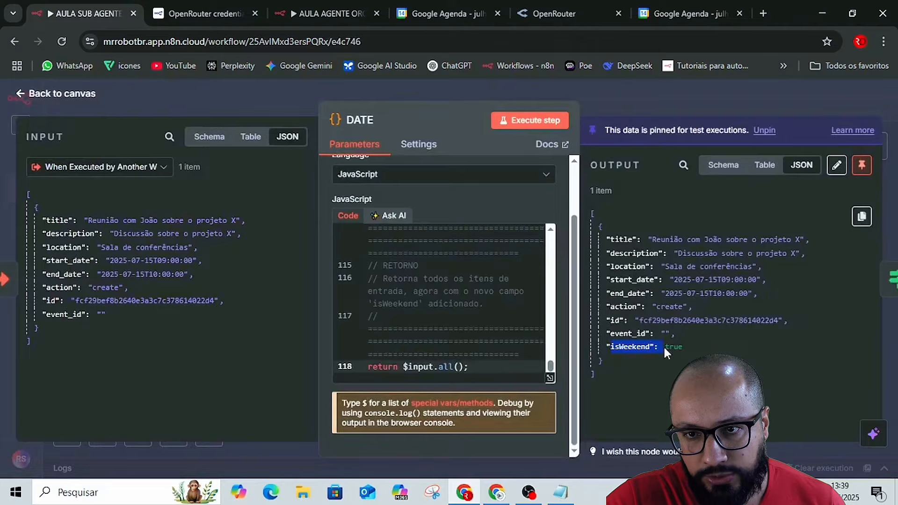
pyautogui.click(607, 105)
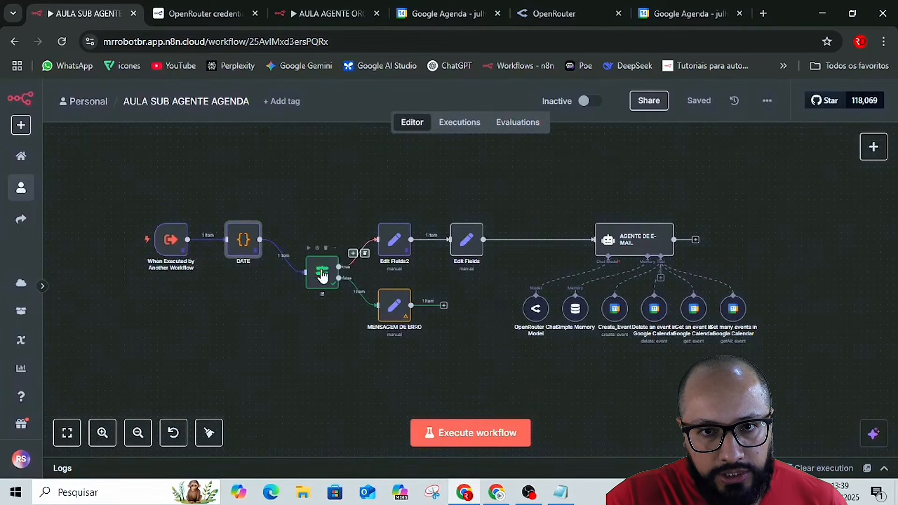
pyautogui.doubleClick(395, 306)
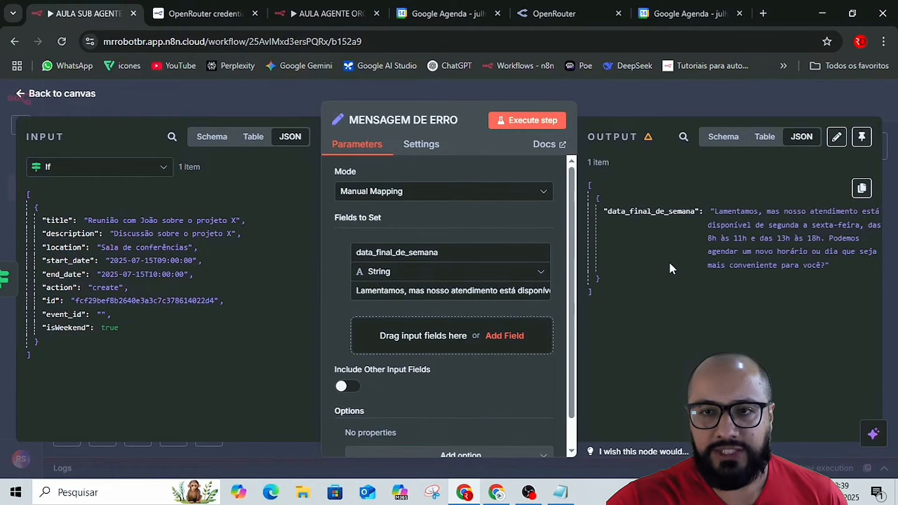
pyautogui.click(634, 106)
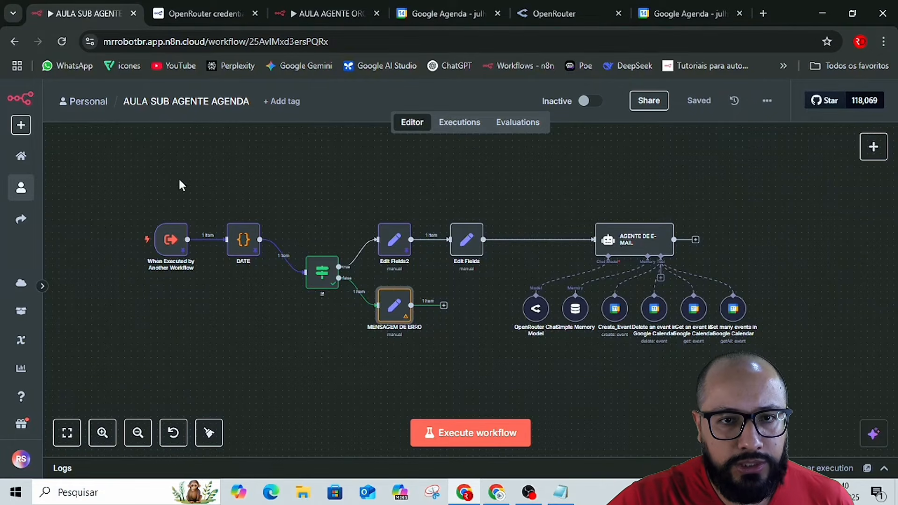
pyautogui.moveTo(182, 184); pyautogui.dragTo(288, 303)
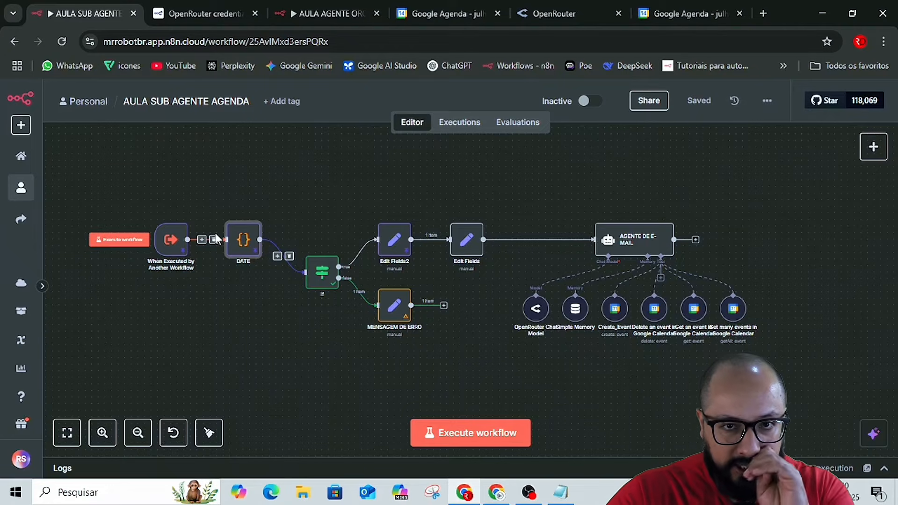
# Unpin the DATE node's output data and return to the canvas.
pyautogui.doubleClick(242, 241)
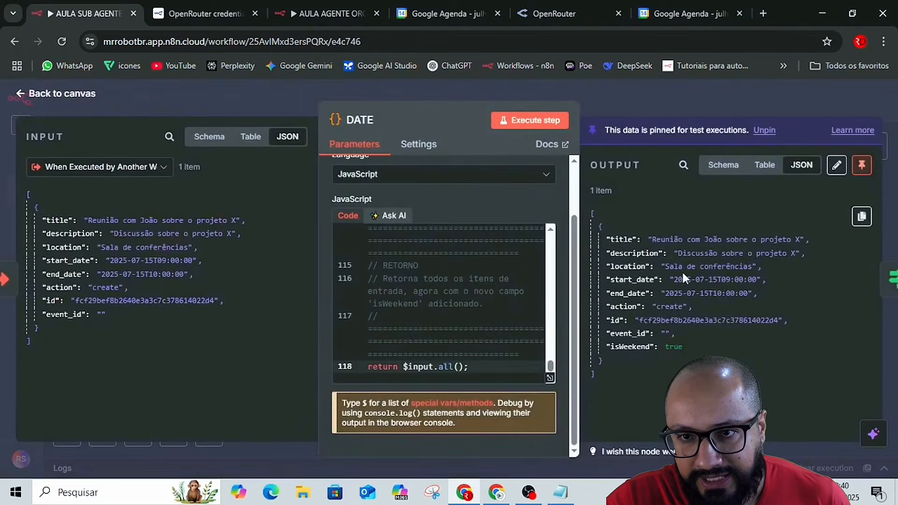
pyautogui.click(862, 166)
pyautogui.click(770, 93)
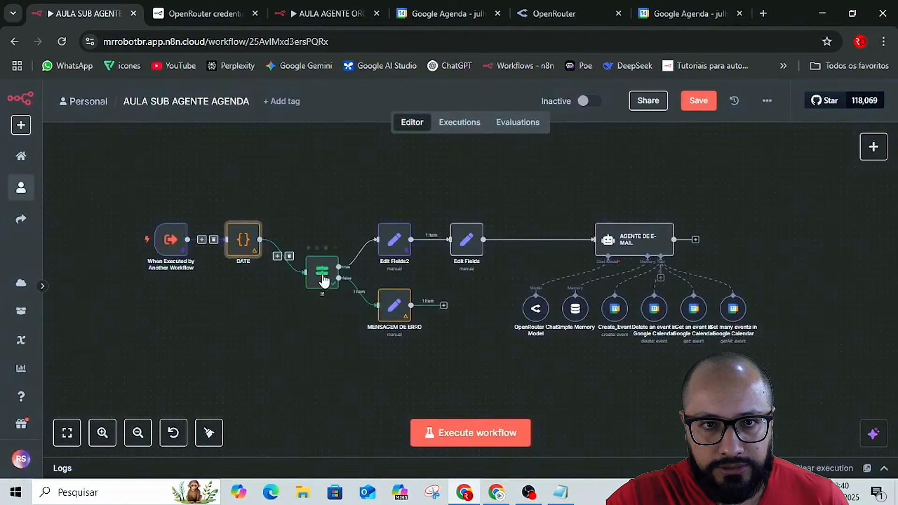
# Test the workflow, disconnect Edit Fields from the AGENTE DE E-MAIL node and execute the workflow again.
pyautogui.click(471, 434)
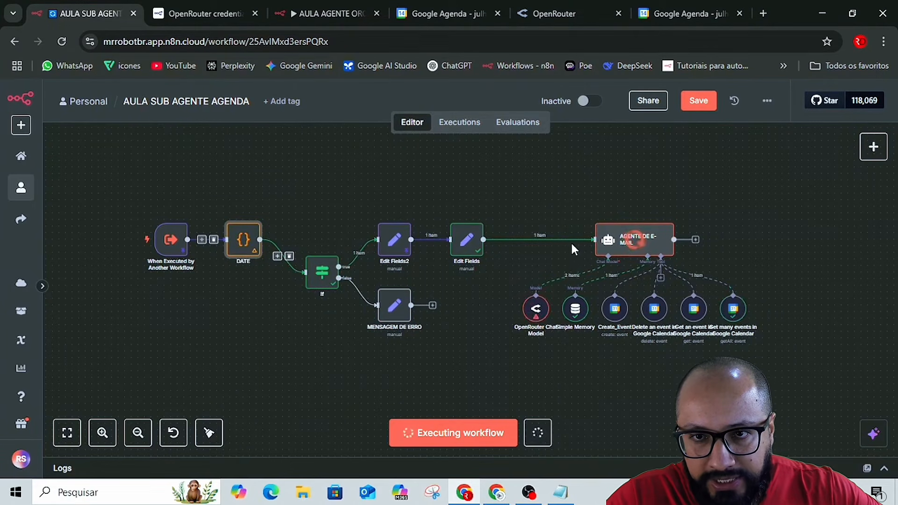
pyautogui.click(545, 240)
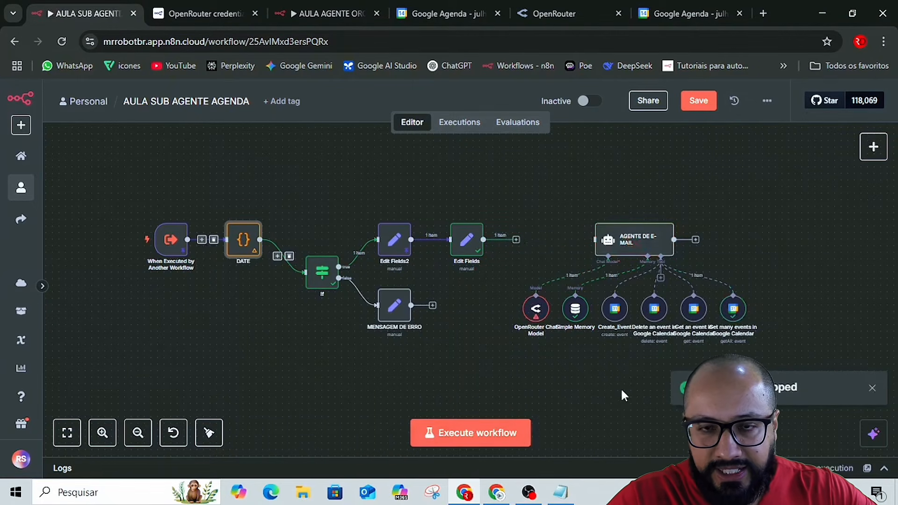
pyautogui.click(482, 435)
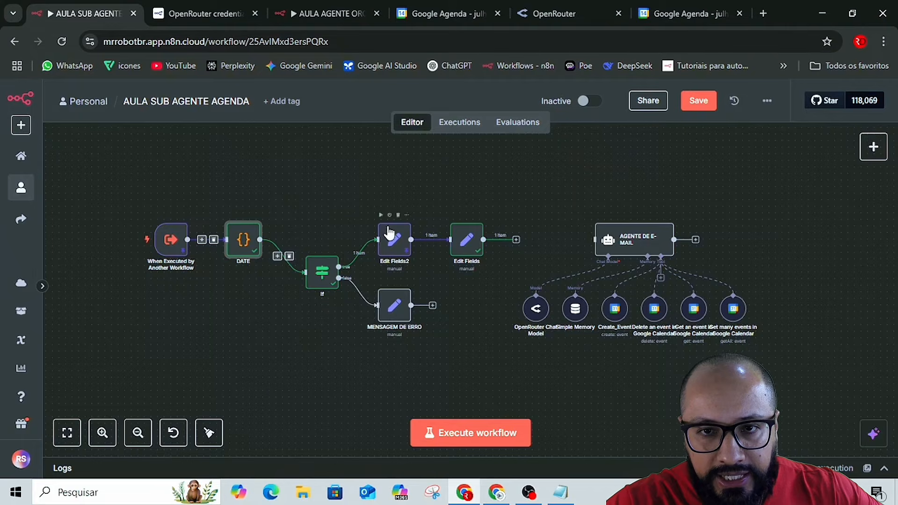
# Insert a Code node between Edit Fields2 and Edit Fields, making room for it, and name it horas.
pyautogui.moveTo(470, 241); pyautogui.dragTo(505, 241)
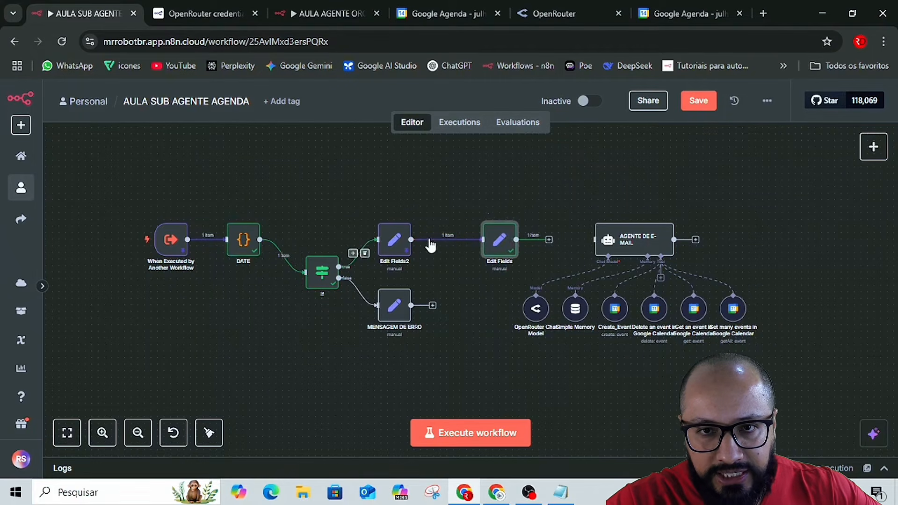
pyautogui.click(442, 241)
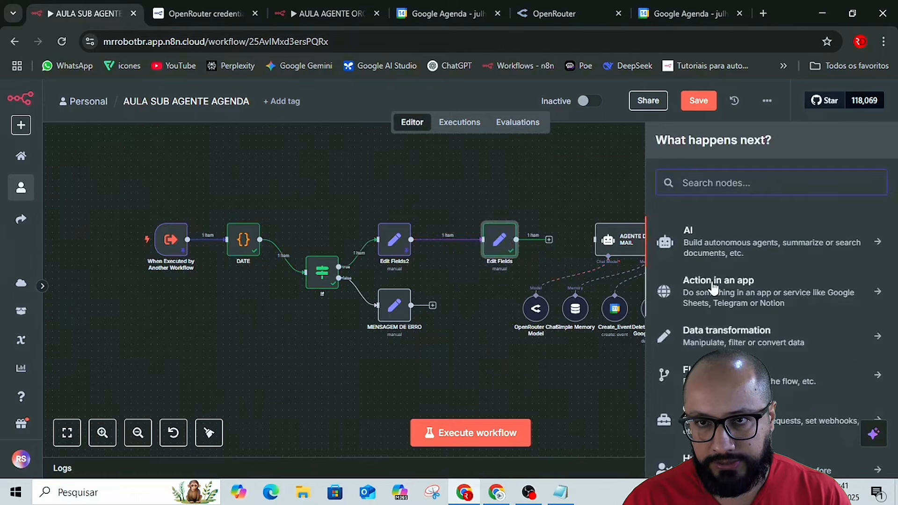
pyautogui.write('code')
pyautogui.press('Return')
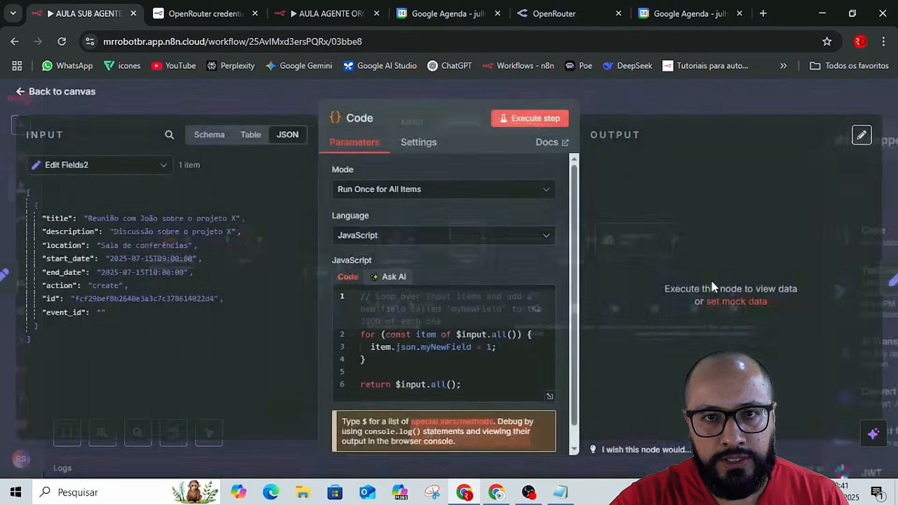
pyautogui.click(363, 119)
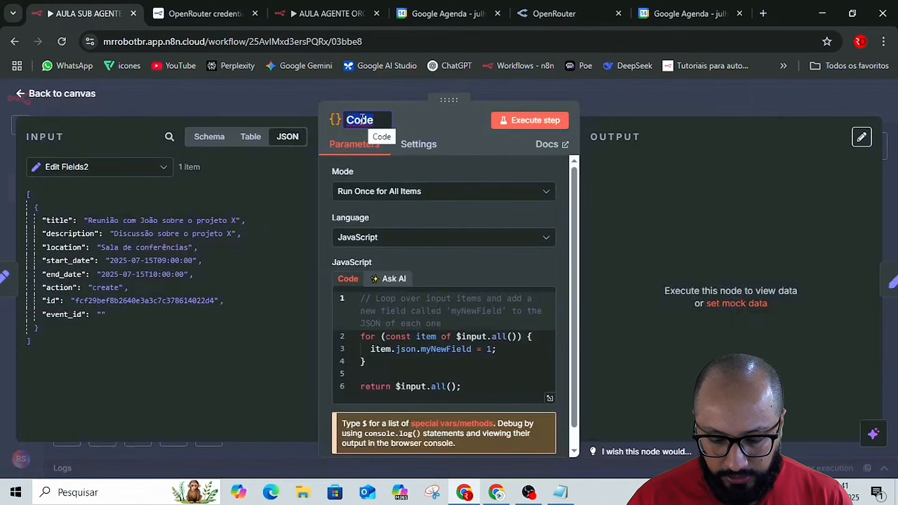
pyautogui.write('hot')
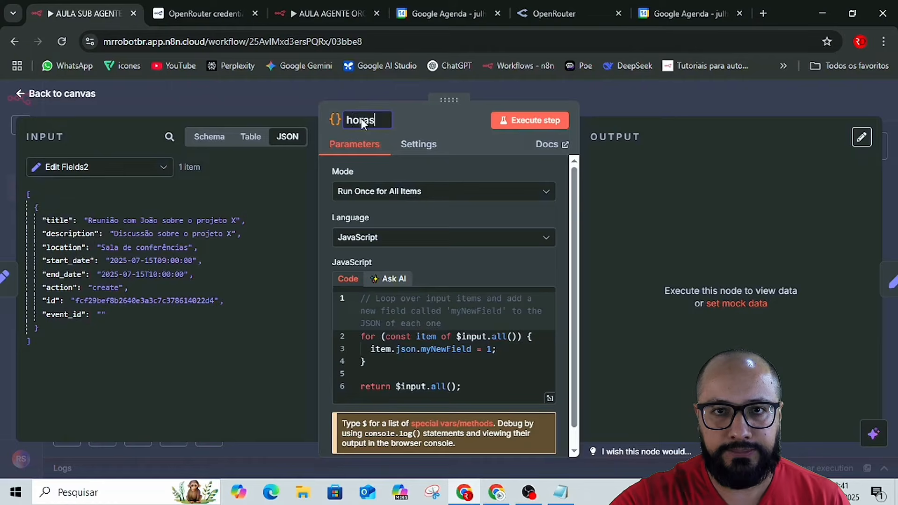
pyautogui.click(425, 130)
# Switch to the Automação de Agenda no n8n document in Google Docs and look for the section on the business-hours Code node.
pyautogui.hotkey('alt', 'Tab')
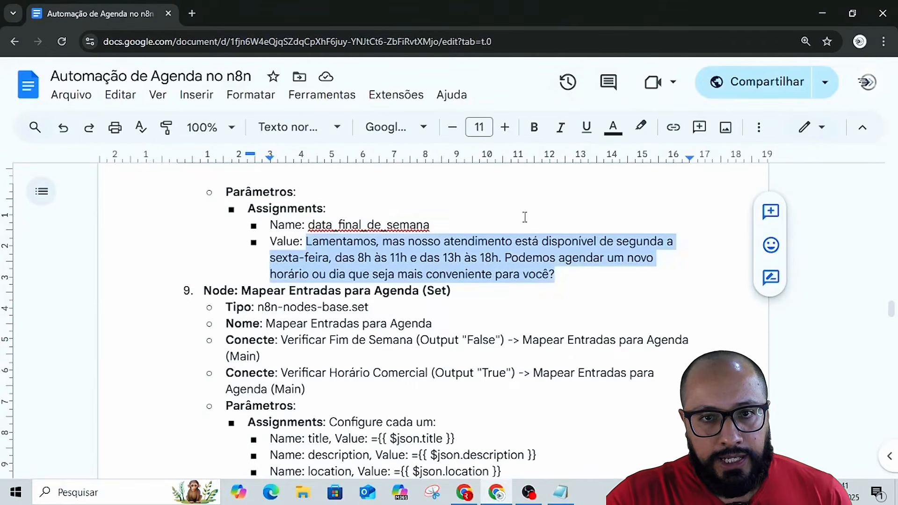
pyautogui.scroll(-5, 585, 328)
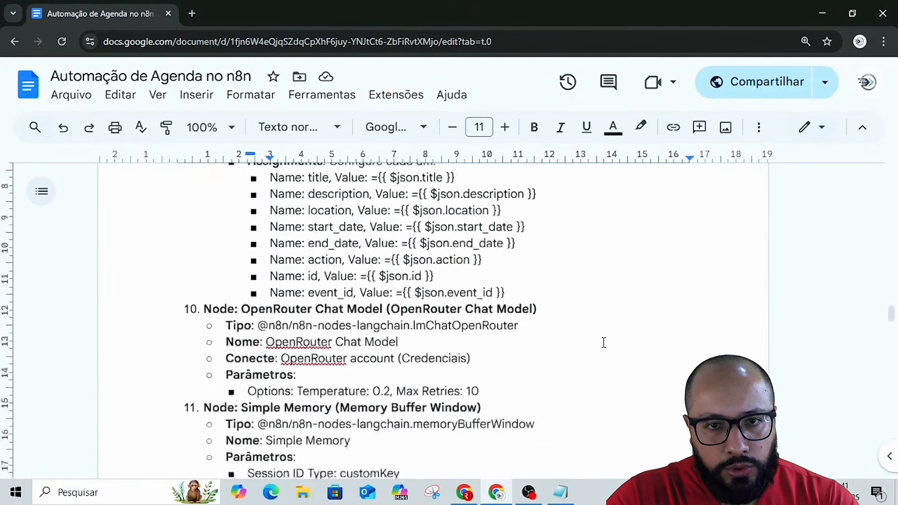
pyautogui.scroll(-20, 604, 343)
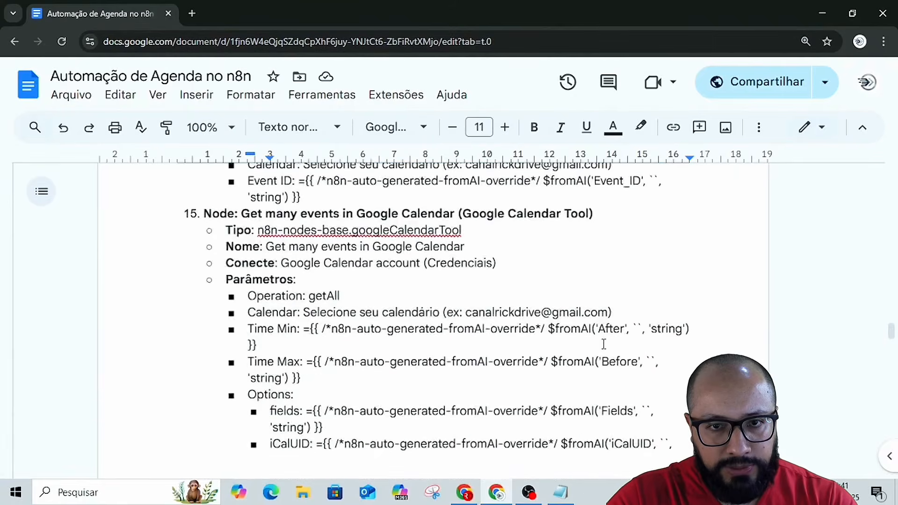
pyautogui.scroll(-10, 604, 344)
pyautogui.scroll(5, 604, 343)
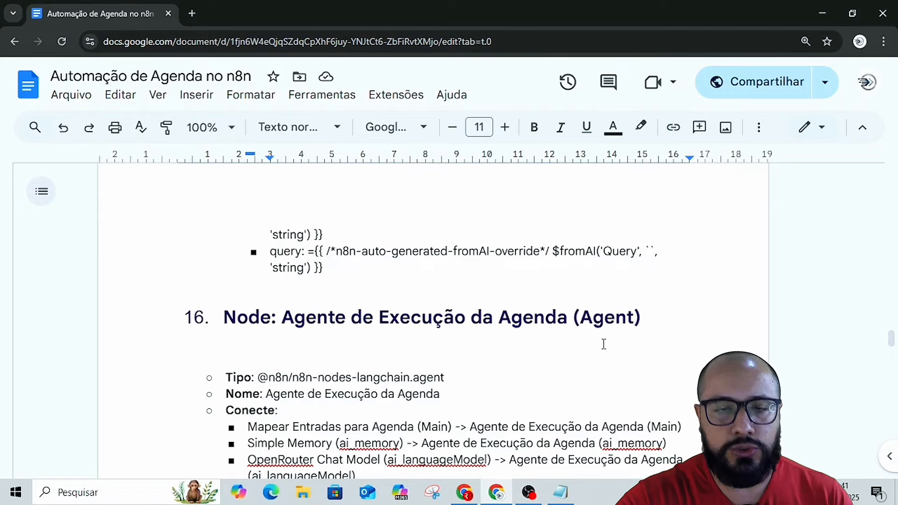
pyautogui.scroll(-2, 519, 363)
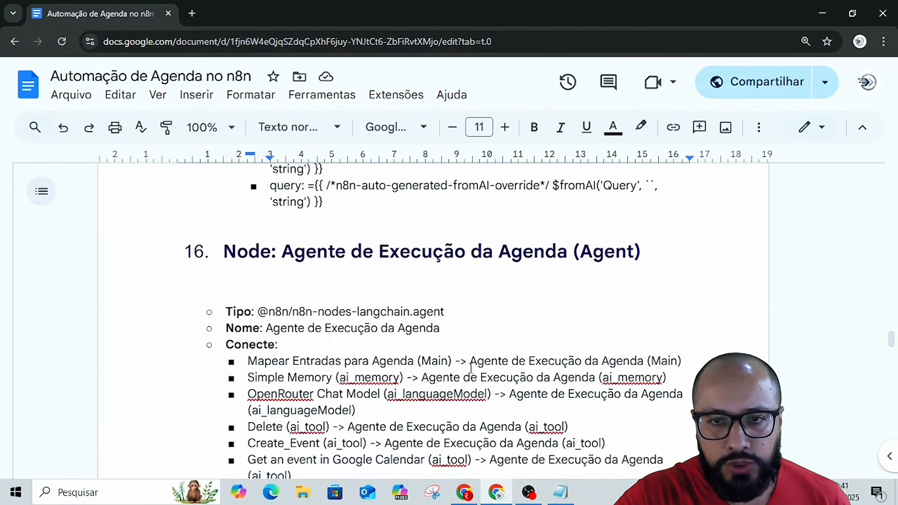
pyautogui.scroll(-5, 471, 367)
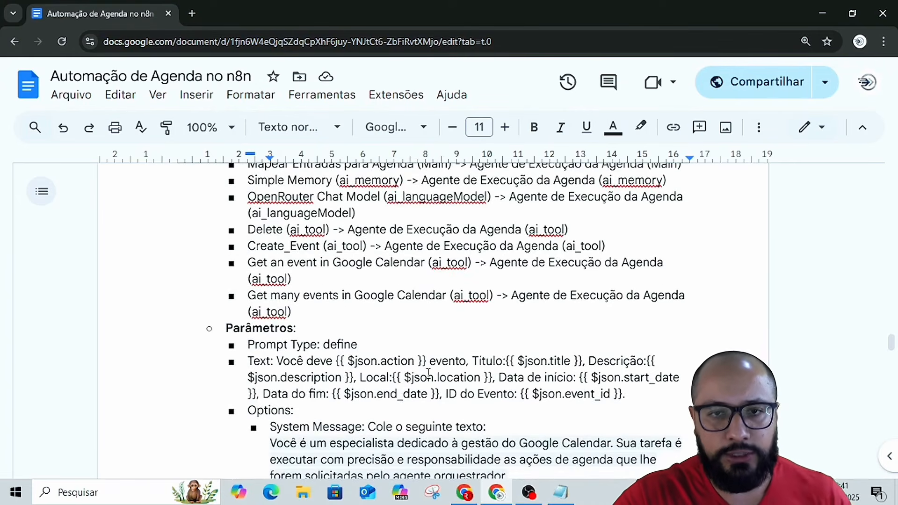
pyautogui.scroll(-5, 429, 373)
pyautogui.scroll(-10, 429, 372)
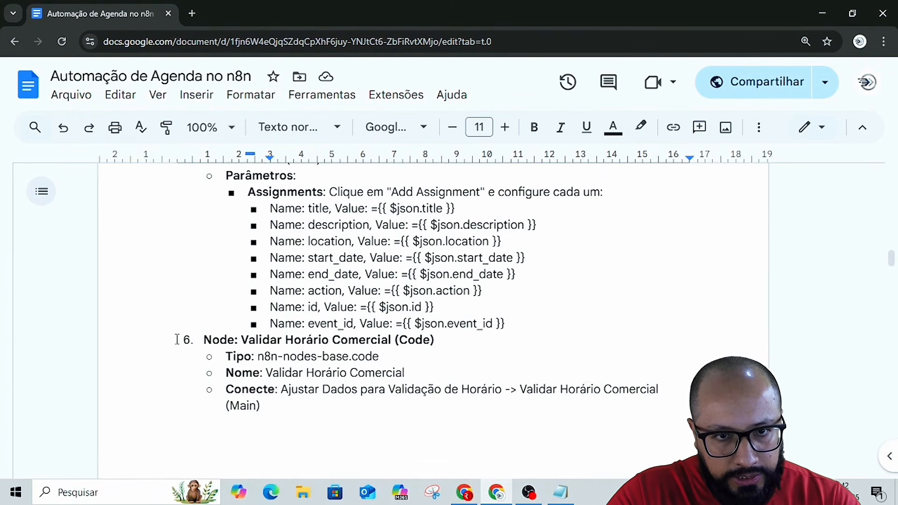
# Format the heading "Node: Validar Horário Comercial (Code)" at size 17 in dark purple and add an empty line above it.
pyautogui.moveTo(194, 339); pyautogui.dragTo(440, 342)
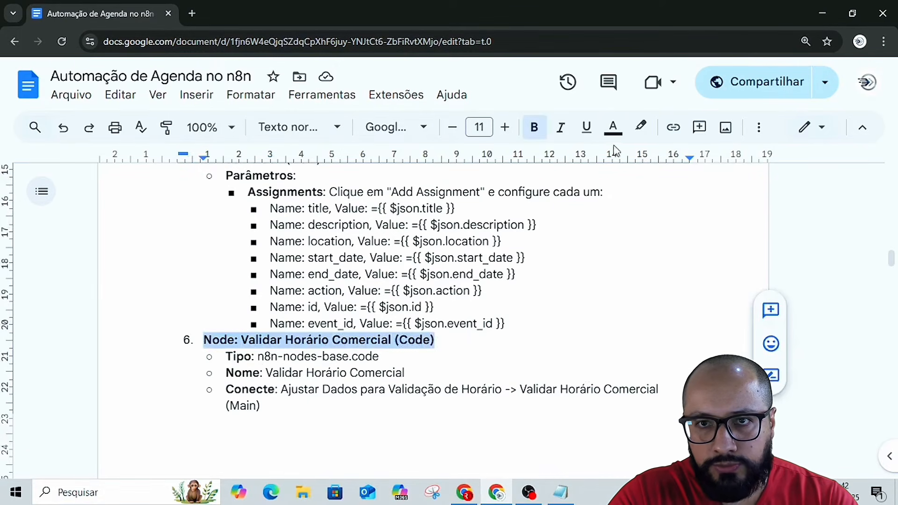
pyautogui.click(504, 128)
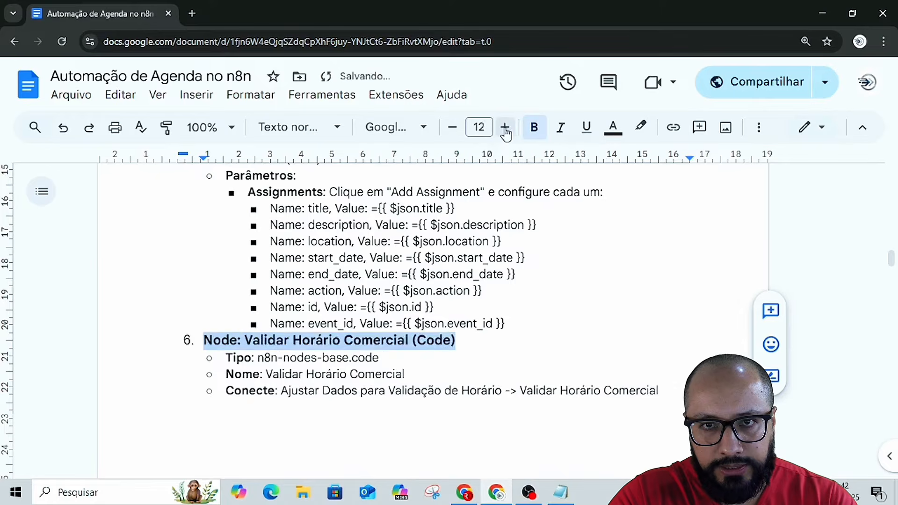
pyautogui.click(505, 127)
pyautogui.click(505, 127)
pyautogui.click(504, 127)
pyautogui.click(505, 127)
pyautogui.click(504, 127)
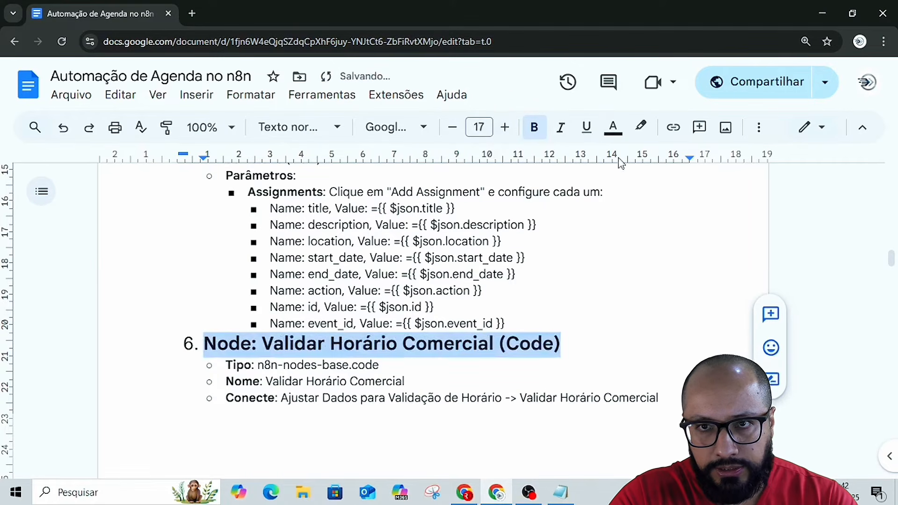
pyautogui.click(613, 127)
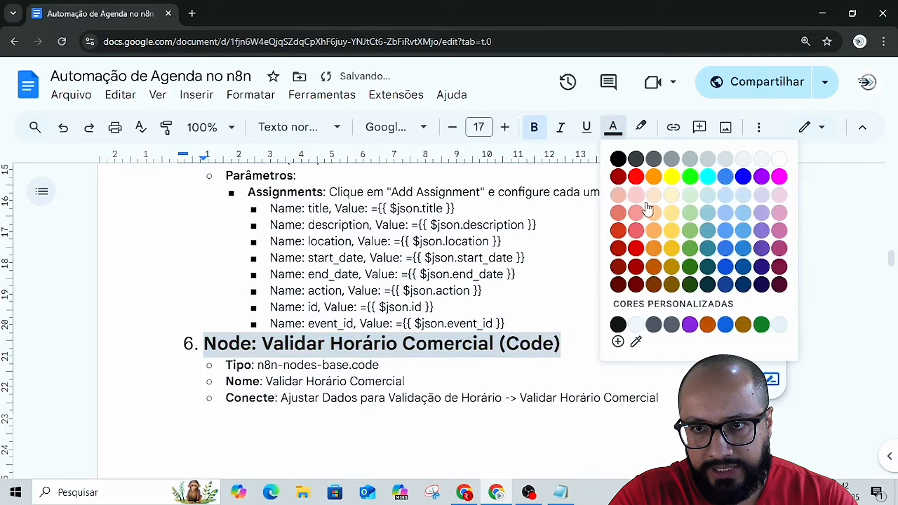
pyautogui.click(761, 284)
pyautogui.click(535, 323)
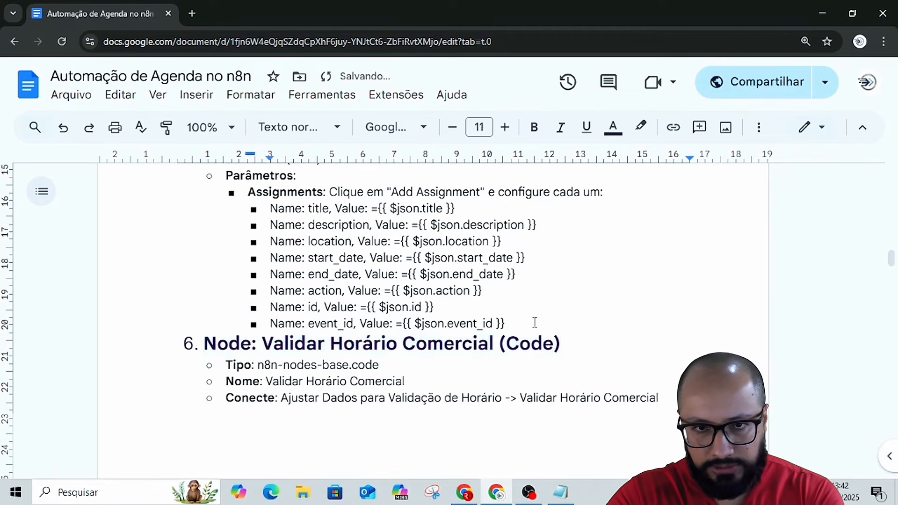
pyautogui.press('Return')
# Copy "Validar Horário Comercial" from the heading, switch to n8n and rename the horas Code node with it.
pyautogui.scroll(-3, 349, 301)
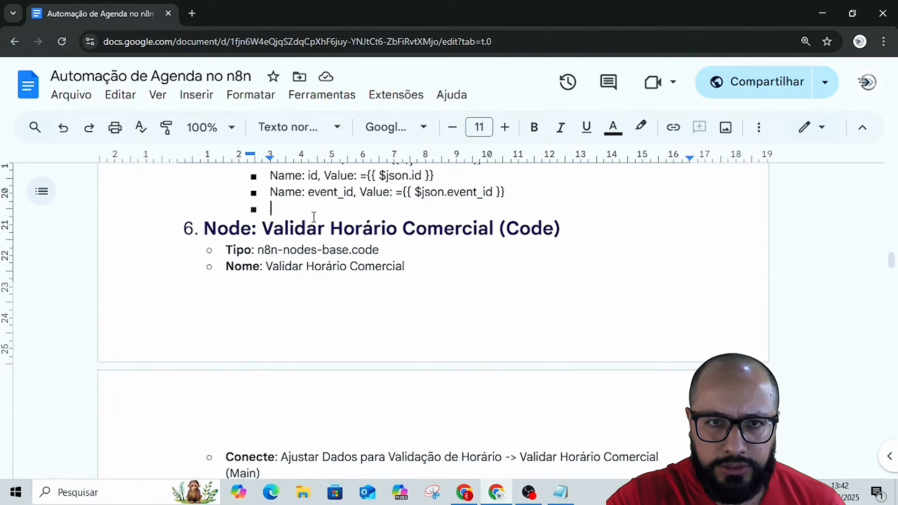
pyautogui.moveTo(262, 228); pyautogui.dragTo(495, 230)
pyautogui.hotkey('ctrl', 'c')
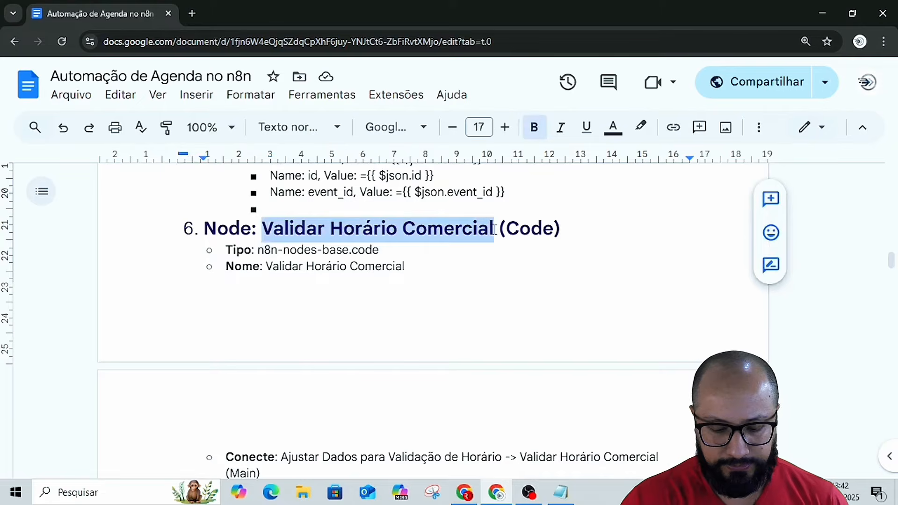
pyautogui.hotkey('alt', 'Tab')
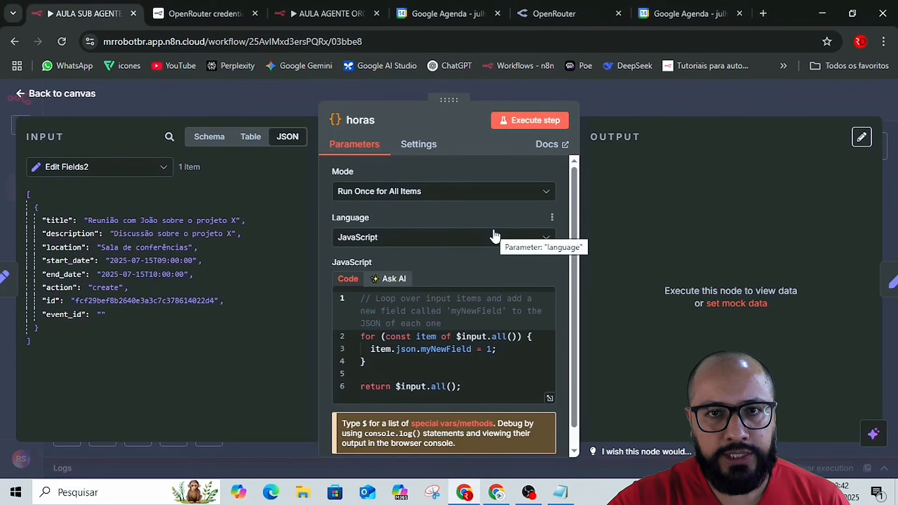
pyautogui.click(390, 119)
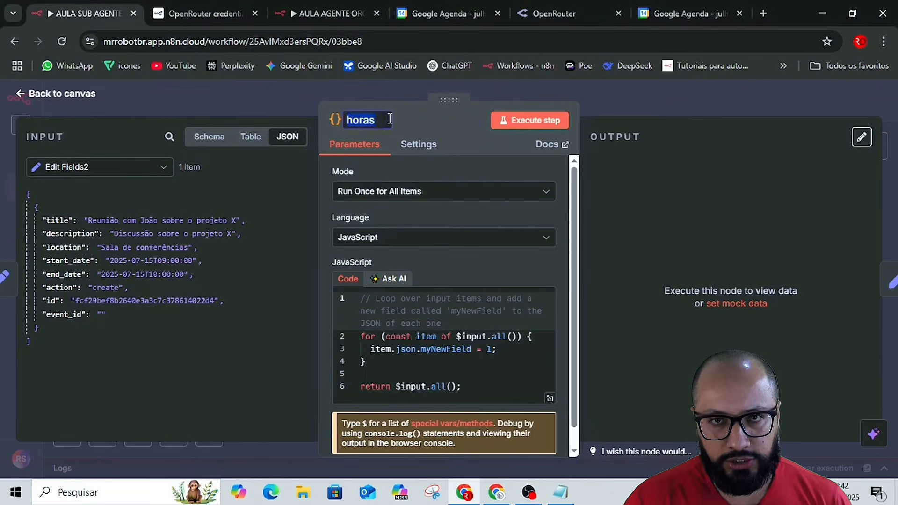
pyautogui.hotkey('ctrl', 'v')
pyautogui.press('Return')
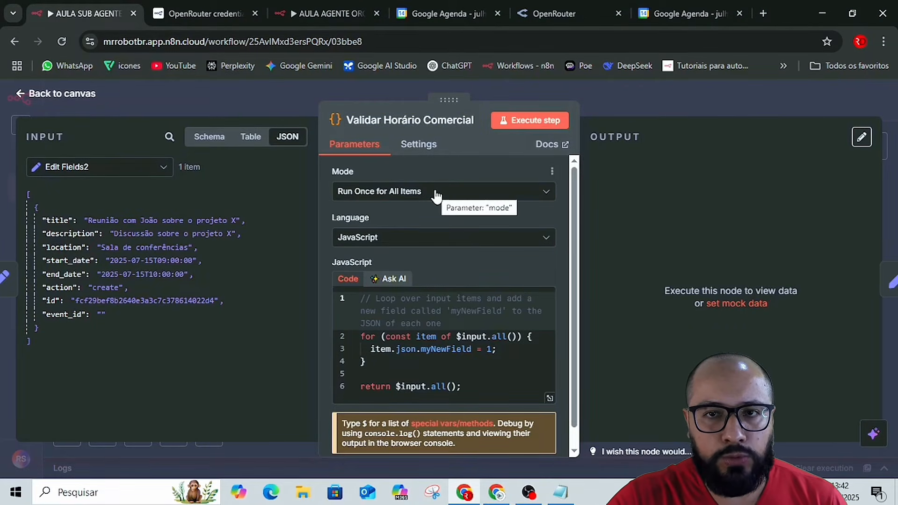
# In the Google Docs guide, copy section 6's whole JavaScript, from the opening /** comment through return $input.all();.
pyautogui.hotkey('alt', 'Tab')
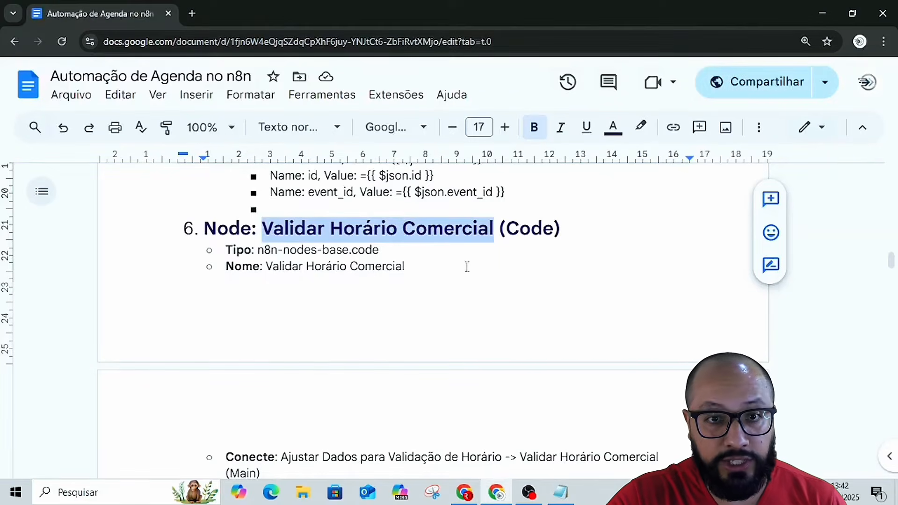
pyautogui.scroll(-5, 470, 275)
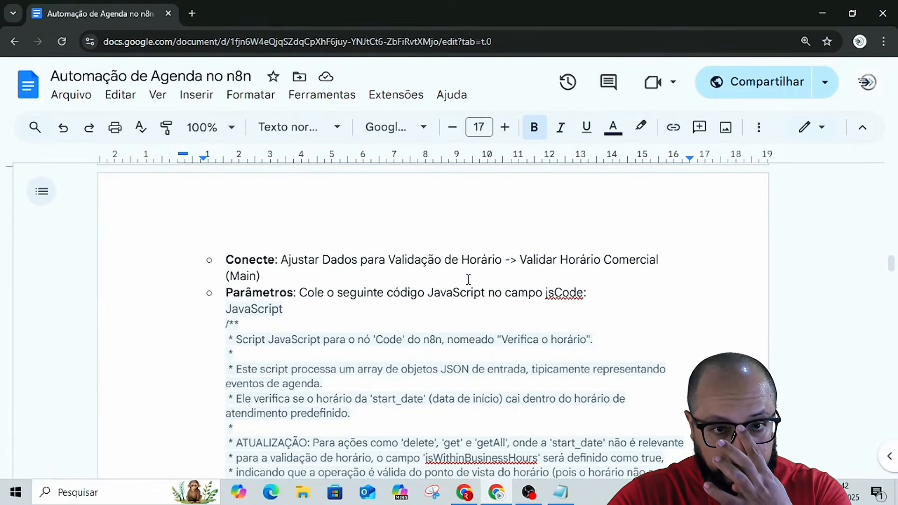
pyautogui.scroll(-1, 468, 279)
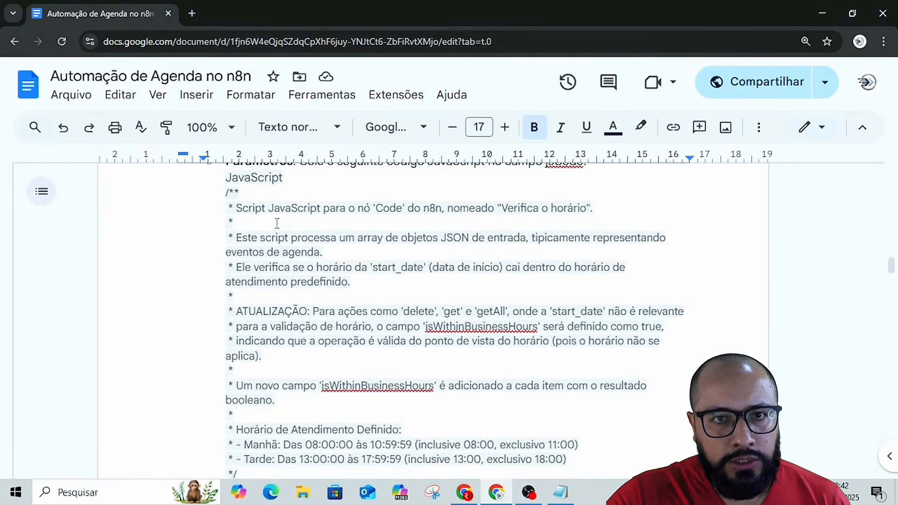
pyautogui.click(225, 192)
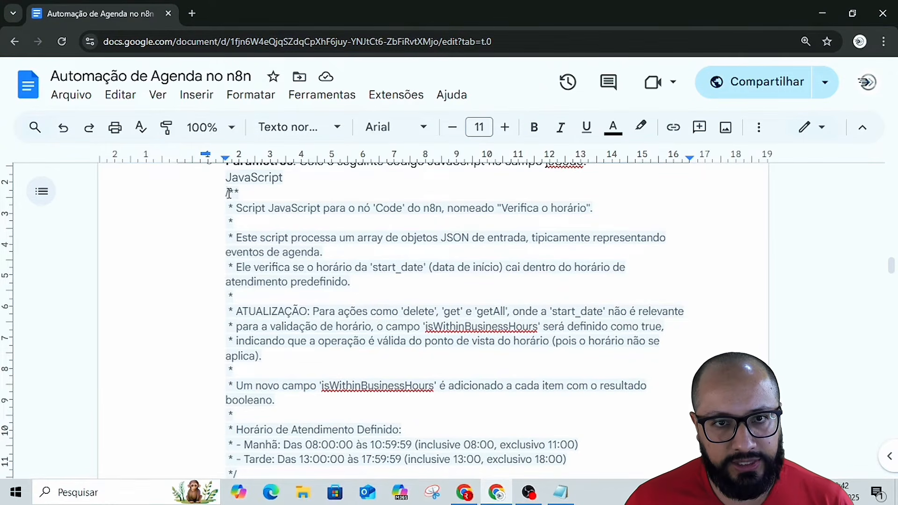
pyautogui.hotkey('shift', 'Down')
pyautogui.hotkey('shift', 'Down')
pyautogui.hotkey('shift', 'Down')
pyautogui.hotkey('shift', 'Down')
pyautogui.hotkey('shift', 'Down')
pyautogui.hotkey('shift', 'Down')
pyautogui.hotkey('shift', 'Down')
pyautogui.hotkey('shift', 'Down')
pyautogui.hotkey('shift', 'Down')
pyautogui.hotkey('shift', 'Down')
pyautogui.hotkey('shift', 'Down')
pyautogui.hotkey('shift', 'Down')
pyautogui.hotkey('shift', 'Down')
pyautogui.hotkey('shift', 'Down')
pyautogui.hotkey('shift', 'Down')
pyautogui.hotkey('shift', 'Down')
pyautogui.hotkey('shift', 'Down')
pyautogui.hotkey('shift', 'Down')
pyautogui.hotkey('shift', 'Down')
pyautogui.hotkey('shift', 'Down')
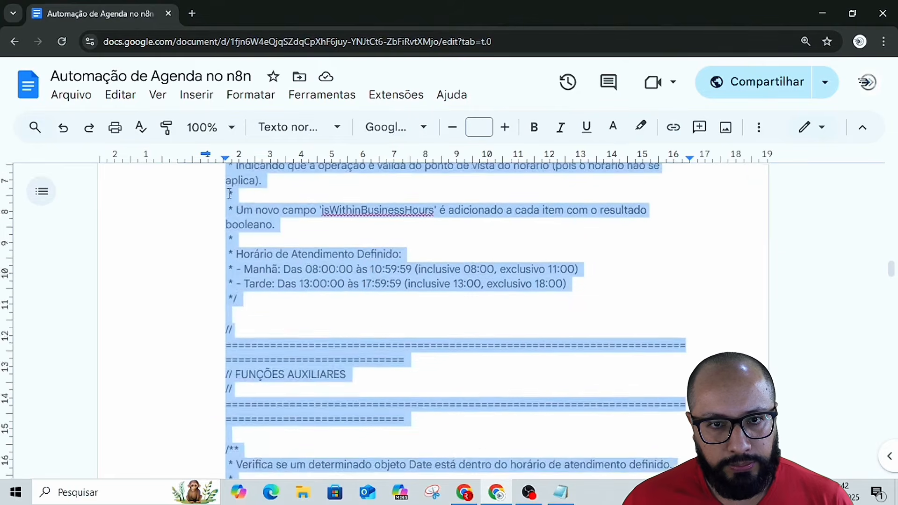
pyautogui.hotkey('shift', 'Down')
pyautogui.hotkey('shift', 'Down')
pyautogui.hotkey('shift', 'Down')
pyautogui.hotkey('shift', 'Down')
pyautogui.hotkey('shift', 'Down')
pyautogui.hotkey('shift', 'Down')
pyautogui.hotkey('shift', 'Down')
pyautogui.hotkey('shift', 'Down')
pyautogui.hotkey('shift', 'Down')
pyautogui.hotkey('shift', 'Down')
pyautogui.hotkey('shift', 'Down')
pyautogui.hotkey('shift', 'Down')
pyautogui.hotkey('shift', 'Down')
pyautogui.hotkey('shift', 'Down')
pyautogui.hotkey('shift', 'Down')
pyautogui.hotkey('shift', 'Down')
pyautogui.hotkey('shift', 'Down')
pyautogui.hotkey('shift', 'Down')
pyautogui.hotkey('shift', 'Down')
pyautogui.hotkey('shift', 'Down')
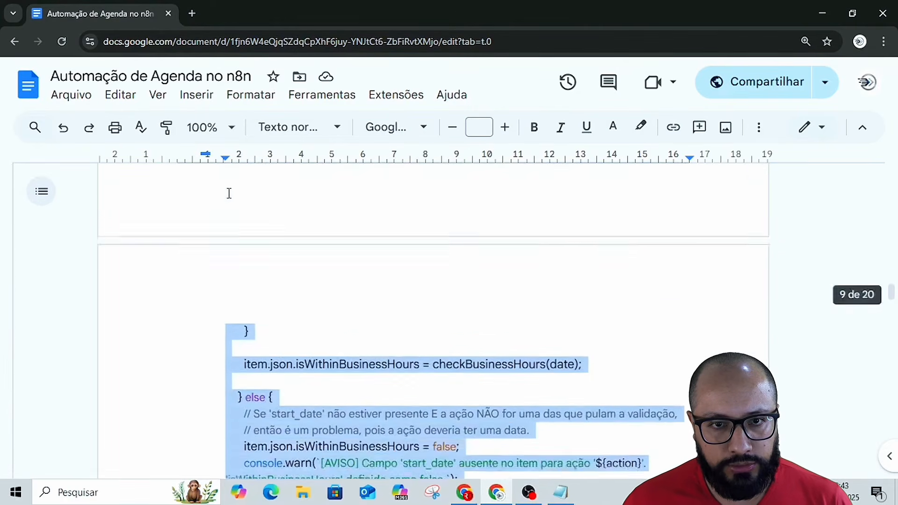
pyautogui.hotkey('shift', 'Down')
pyautogui.hotkey('shift', 'Down')
pyautogui.hotkey('shift', 'Down')
pyautogui.hotkey('shift', 'Down')
pyautogui.hotkey('shift', 'Down')
pyautogui.hotkey('shift', 'Down')
pyautogui.hotkey('shift', 'Down')
pyautogui.hotkey('shift', 'Down')
pyautogui.hotkey('shift', 'Down')
pyautogui.hotkey('shift', 'Down')
pyautogui.hotkey('shift', 'Down')
pyautogui.hotkey('shift', 'Down')
pyautogui.hotkey('shift', 'Down')
pyautogui.hotkey('shift', 'Down')
pyautogui.hotkey('shift', 'Down')
pyautogui.hotkey('shift', 'Down')
pyautogui.hotkey('shift', 'Down')
pyautogui.hotkey('shift', 'Down')
pyautogui.hotkey('shift', 'Down')
pyautogui.hotkey('shift', 'Down')
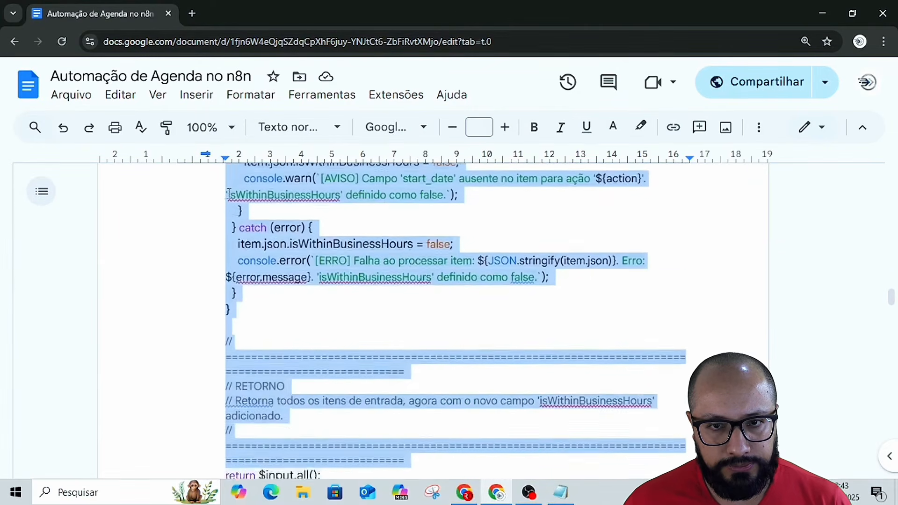
pyautogui.hotkey('shift', 'Down')
pyautogui.hotkey('shift', 'Down')
pyautogui.hotkey('shift', 'Down')
pyautogui.hotkey('shift', 'Down')
pyautogui.hotkey('shift', 'Down')
pyautogui.hotkey('shift', 'Down')
pyautogui.hotkey('shift', 'Down')
pyautogui.hotkey('shift', 'Down')
pyautogui.hotkey('shift', 'Up')
pyautogui.hotkey('shift', 'Up')
pyautogui.hotkey('shift', 'Up')
pyautogui.hotkey('shift', 'Up')
pyautogui.hotkey('shift', 'Up')
pyautogui.hotkey('shift', 'Up')
pyautogui.hotkey('shift', 'Up')
pyautogui.hotkey('shift', 'Up')
pyautogui.hotkey('shift', 'Up')
pyautogui.hotkey('shift', 'Up')
pyautogui.hotkey('shift', 'Up')
pyautogui.hotkey('shift', 'Up')
pyautogui.hotkey('shift', 'Up')
pyautogui.hotkey('shift', 'Up')
pyautogui.hotkey('shift', 'Up')
pyautogui.hotkey('shift', 'Up')
pyautogui.hotkey('shift', 'Up')
pyautogui.hotkey('shift', 'Up')
pyautogui.hotkey('shift', 'Up')
pyautogui.hotkey('shift', 'Up')
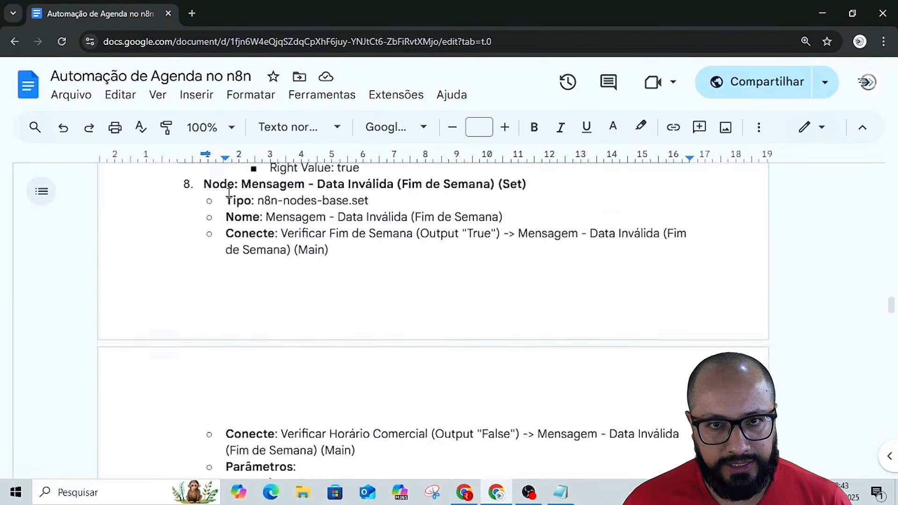
pyautogui.hotkey('shift', 'Up')
pyautogui.hotkey('shift', 'Up')
pyautogui.hotkey('shift', 'Up')
pyautogui.hotkey('shift', 'Up')
pyautogui.hotkey('shift', 'Up')
pyautogui.hotkey('shift', 'Up')
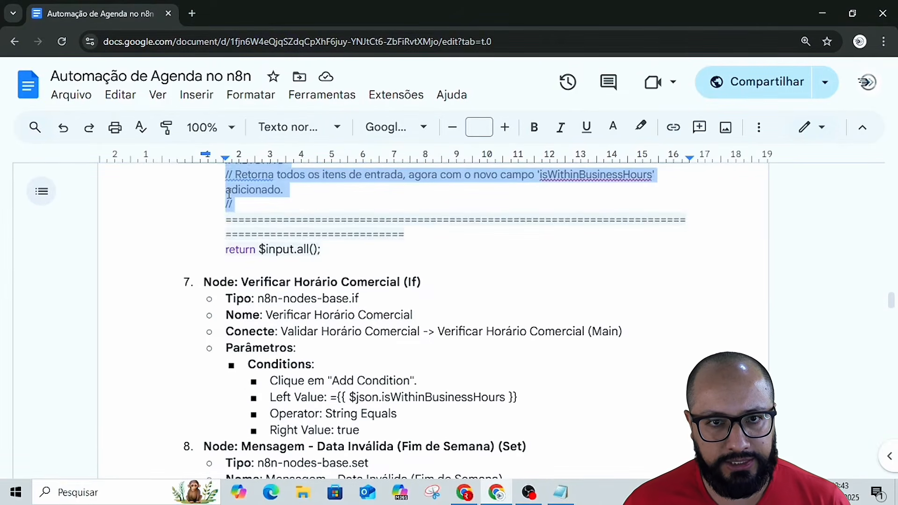
pyautogui.hotkey('shift', 'Down')
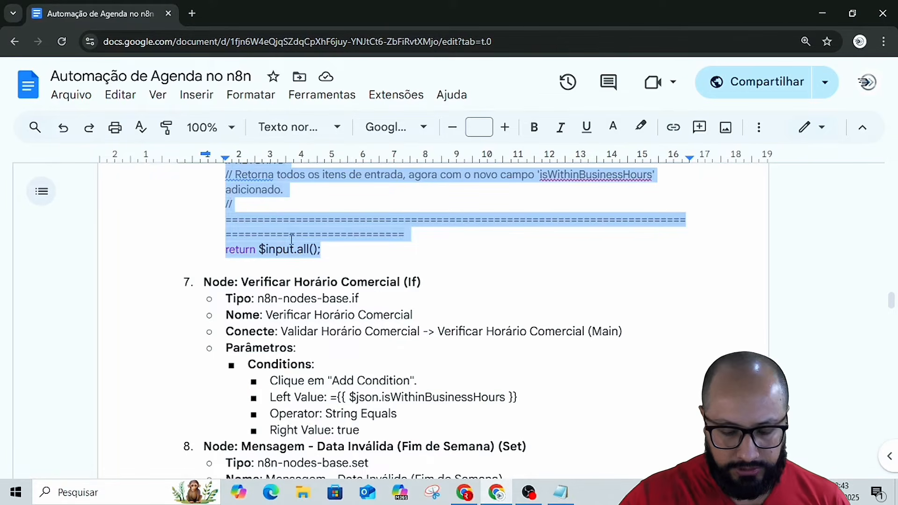
# Back in n8n, replace the default code in the Validar Horário Comercial node with the copied business-hours script.
pyautogui.hotkey('alt', 'Tab')
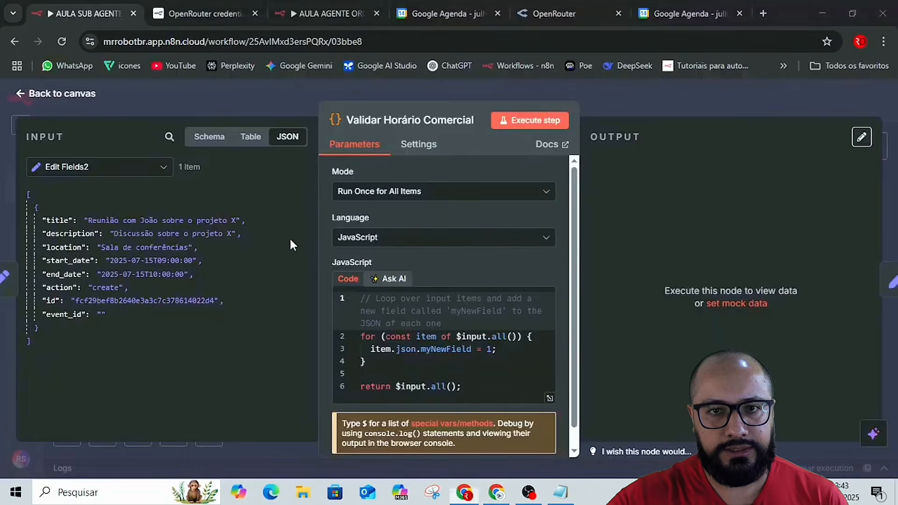
pyautogui.click(463, 350)
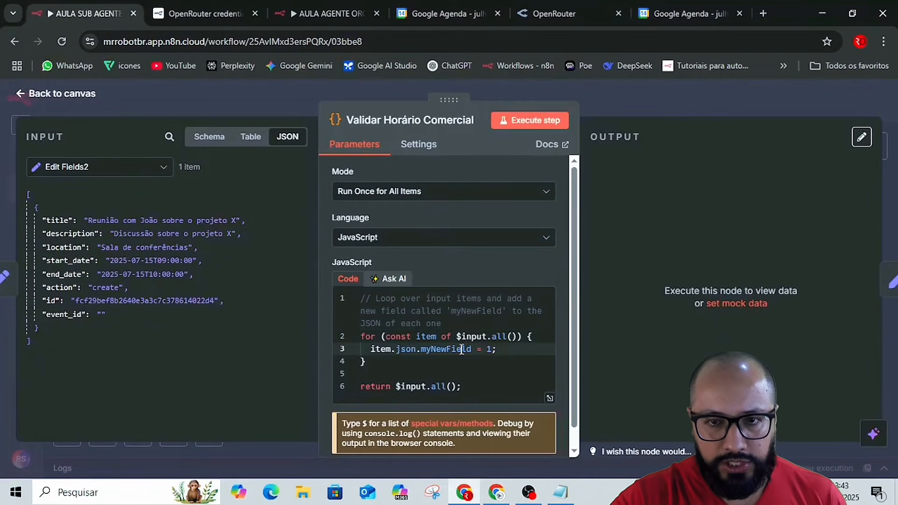
pyautogui.hotkey('ctrl', 'a')
pyautogui.press('BackSpace')
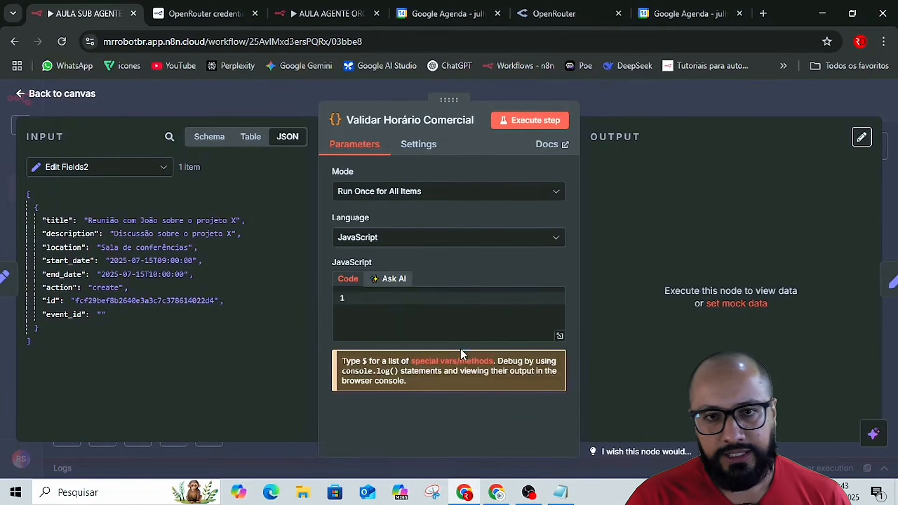
pyautogui.hotkey('ctrl', 'v')
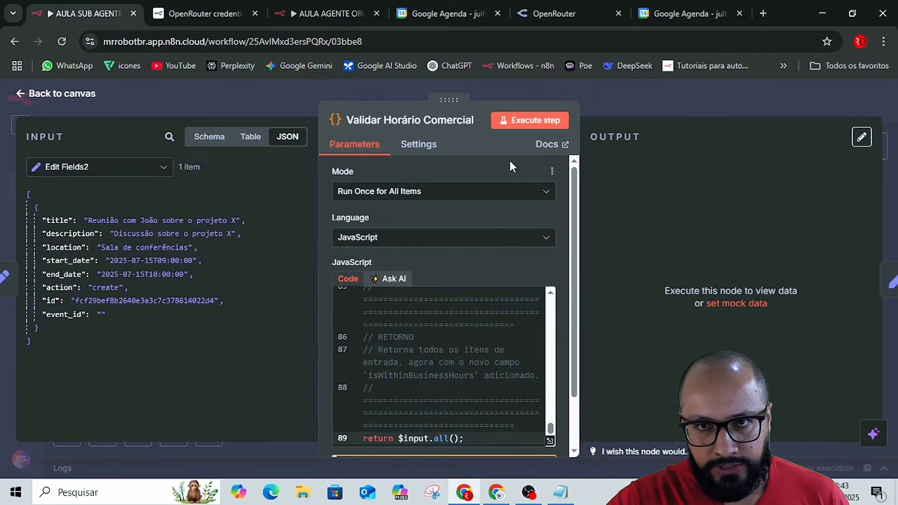
# Execute the Validar Horário Comercial node, check the isWithinBusinessHours field in its output and return to the canvas.
pyautogui.click(538, 124)
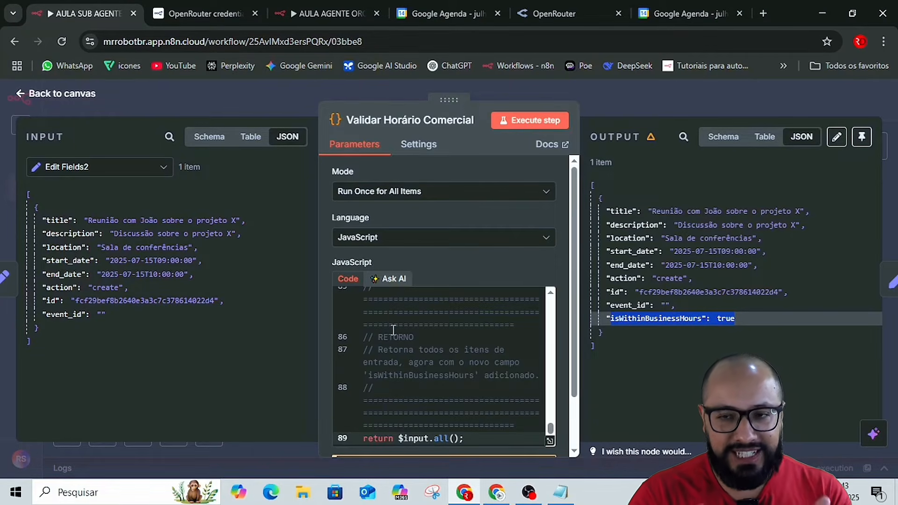
pyautogui.click(475, 270)
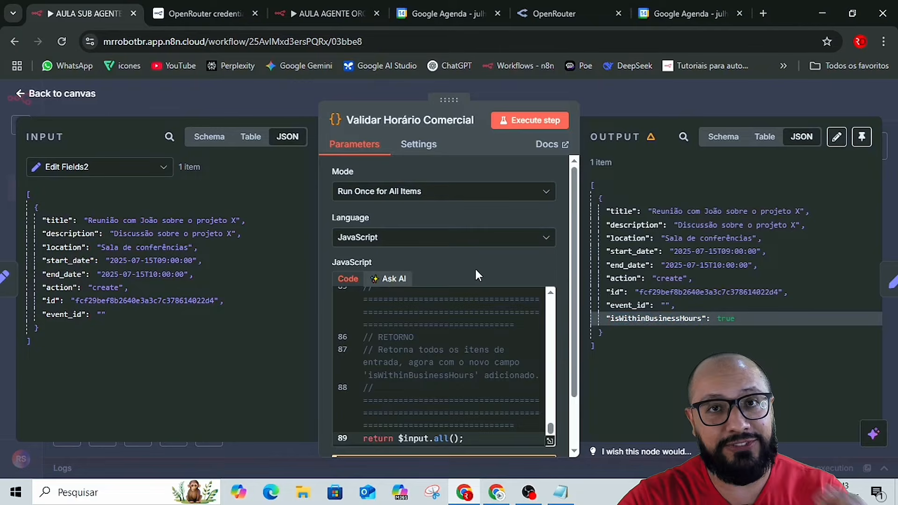
pyautogui.doubleClick(728, 319)
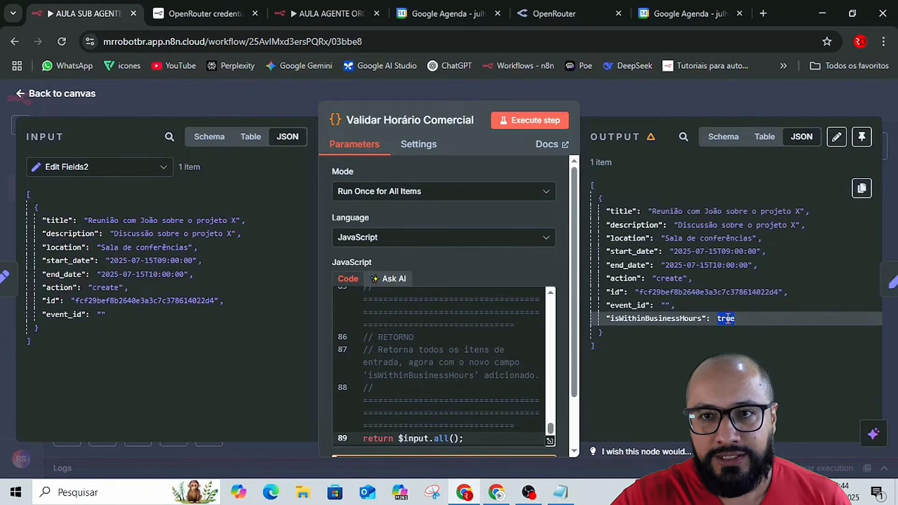
pyautogui.click(630, 99)
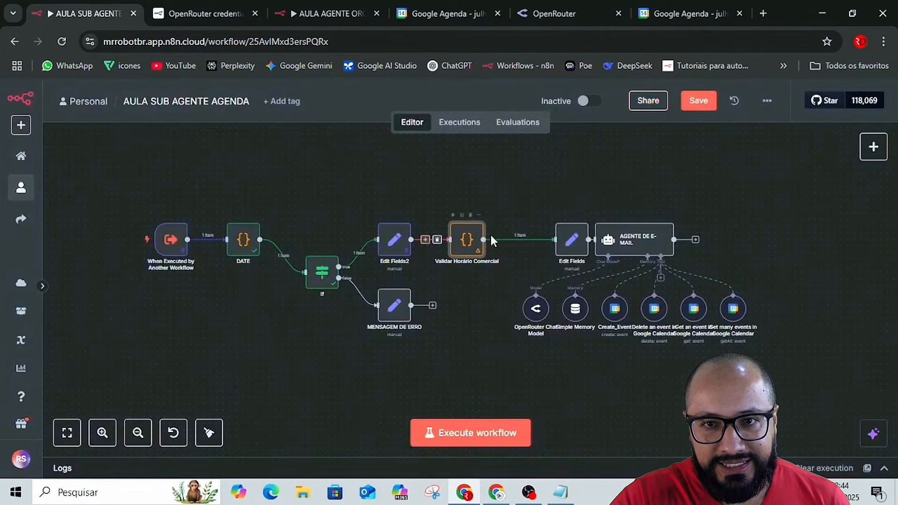
# Add an If node on the connection between Validar Horário Comercial and Edit Fields.
pyautogui.click(515, 241)
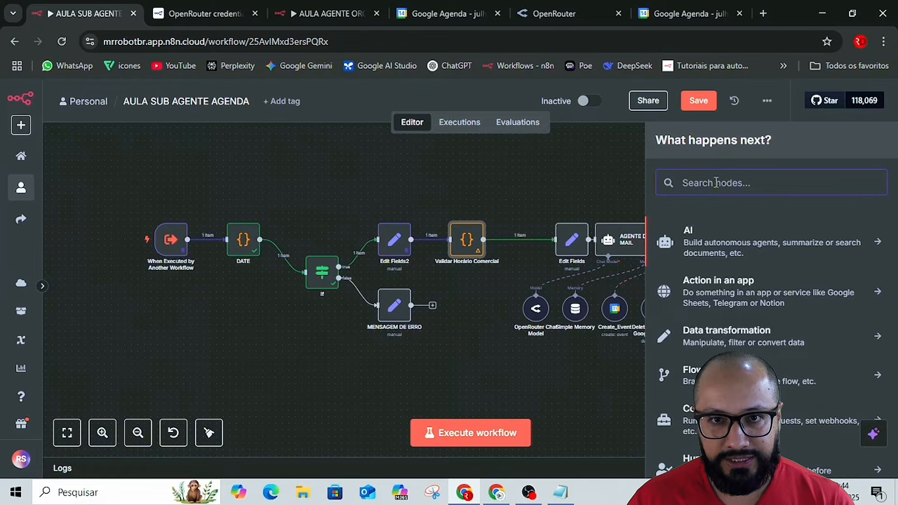
pyautogui.write('if')
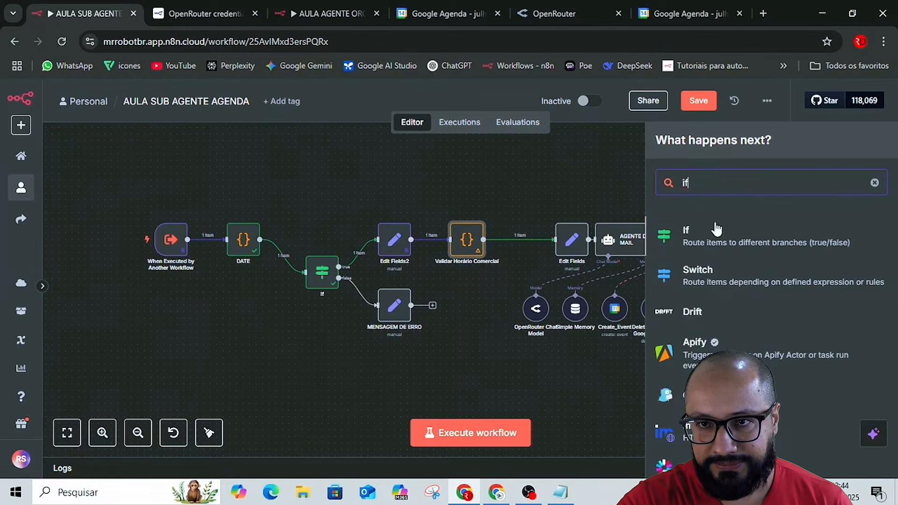
pyautogui.click(715, 232)
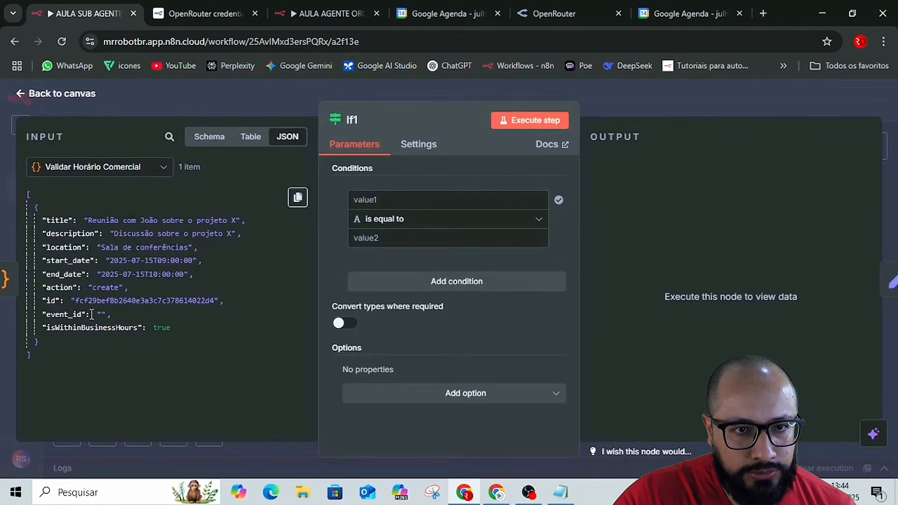
# Set If1's condition to the isWithinBusinessHours field with the Boolean operator "is true", then execute the node and return to the canvas.
pyautogui.moveTo(92, 329); pyautogui.dragTo(372, 200)
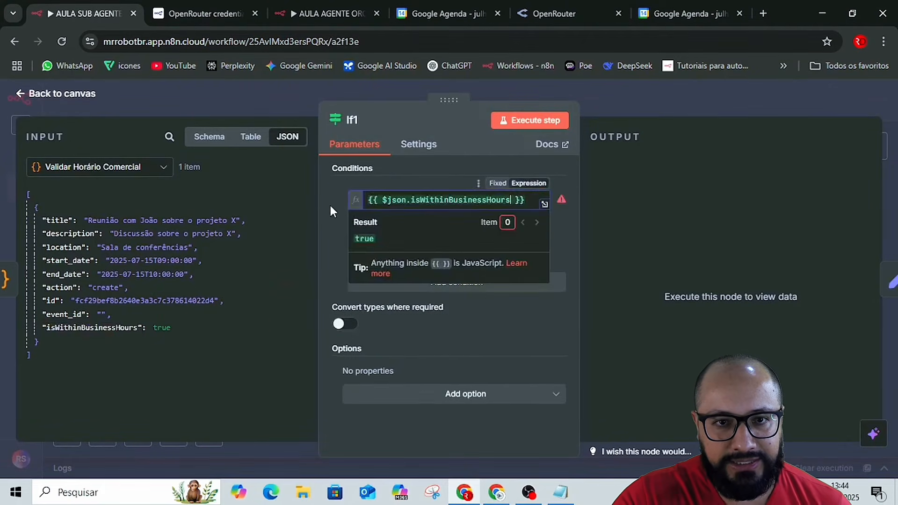
pyautogui.click(324, 257)
pyautogui.click(383, 225)
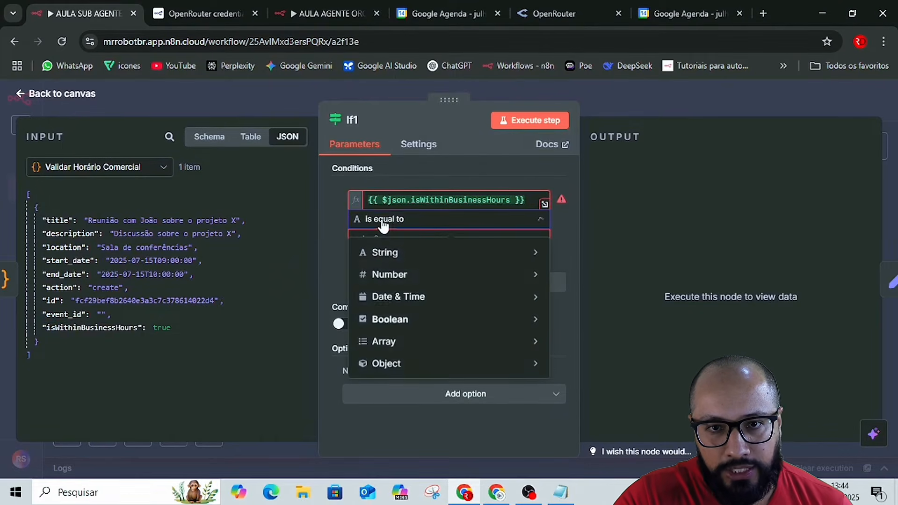
pyautogui.moveTo(449, 327)
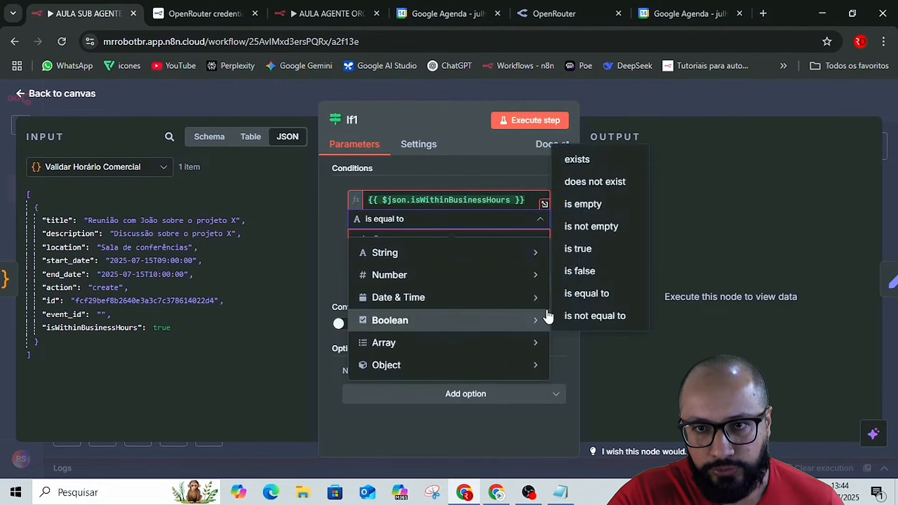
pyautogui.moveTo(420, 306)
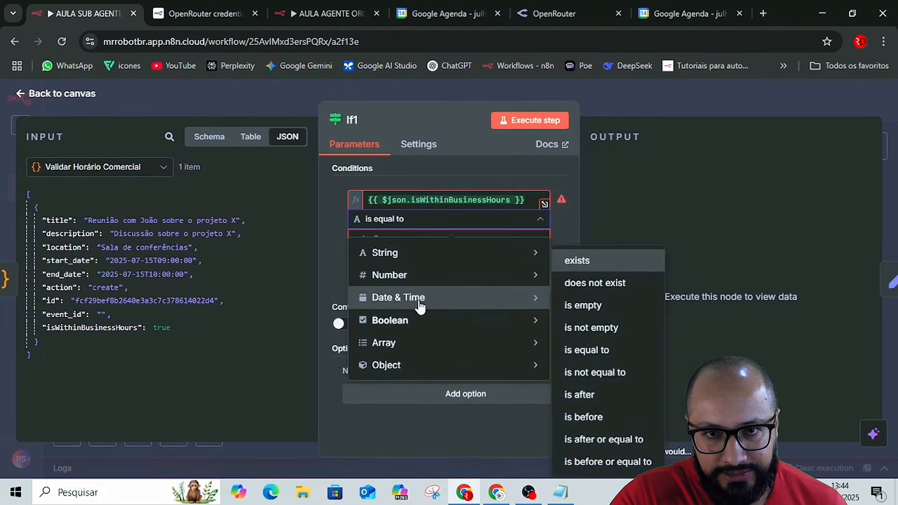
pyautogui.click(589, 256)
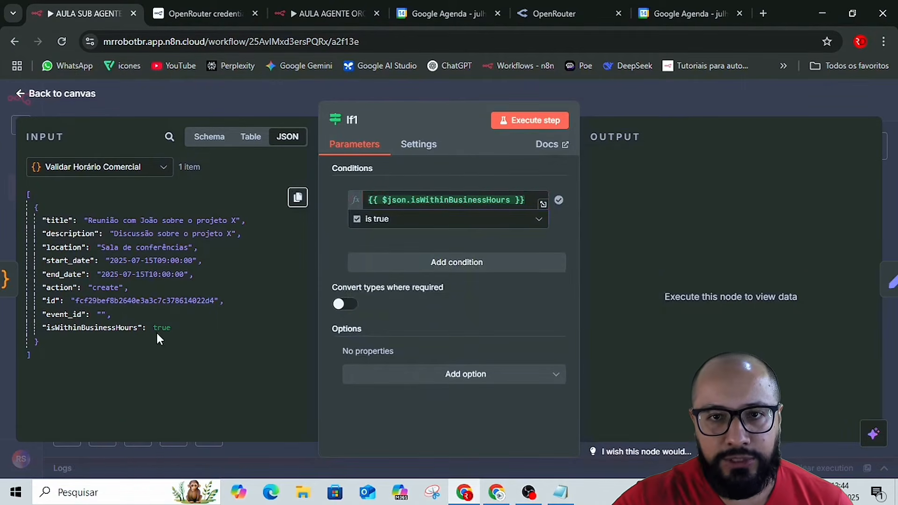
pyautogui.click(543, 122)
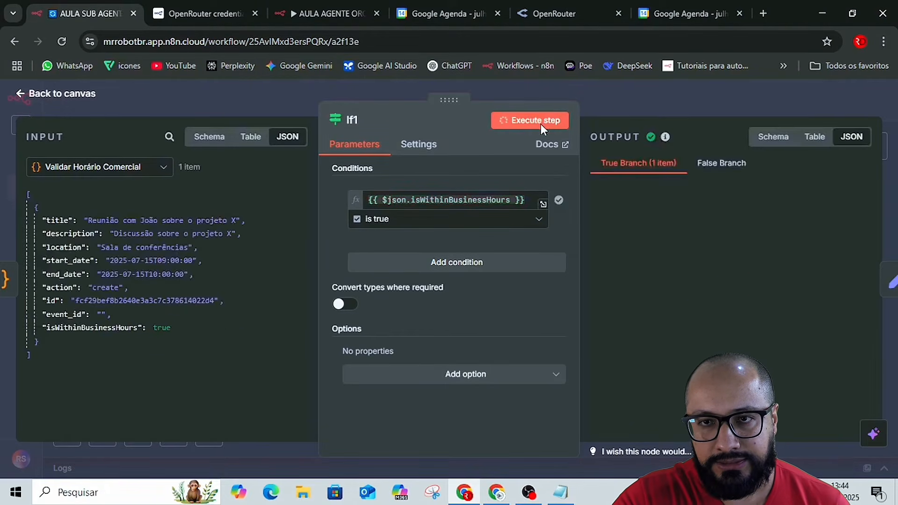
pyautogui.click(705, 105)
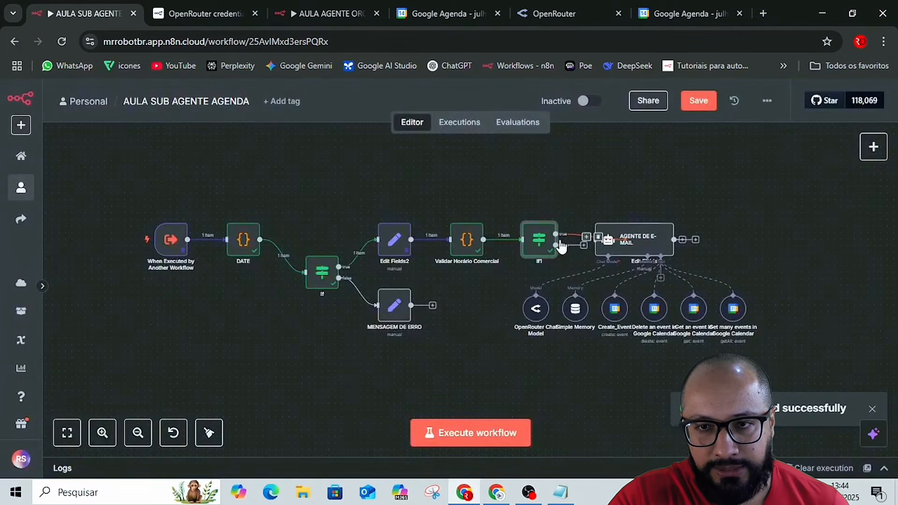
# Move the AGENTE DE E-MAIL node off the overlapping Edit Fields node and connect Edit Fields' output to it.
pyautogui.moveTo(577, 167); pyautogui.dragTo(553, 178)
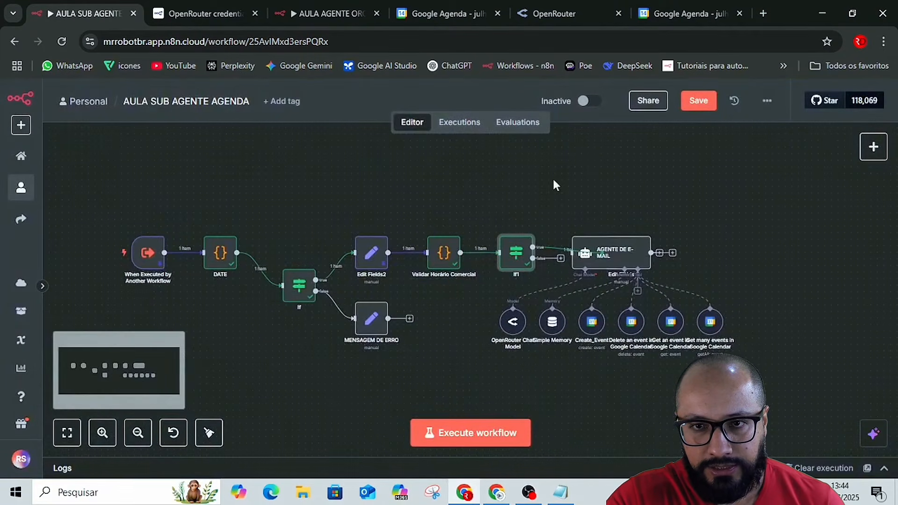
pyautogui.scroll(4, 704, 274)
pyautogui.scroll(-1, 704, 274)
pyautogui.scroll(-1, 704, 274)
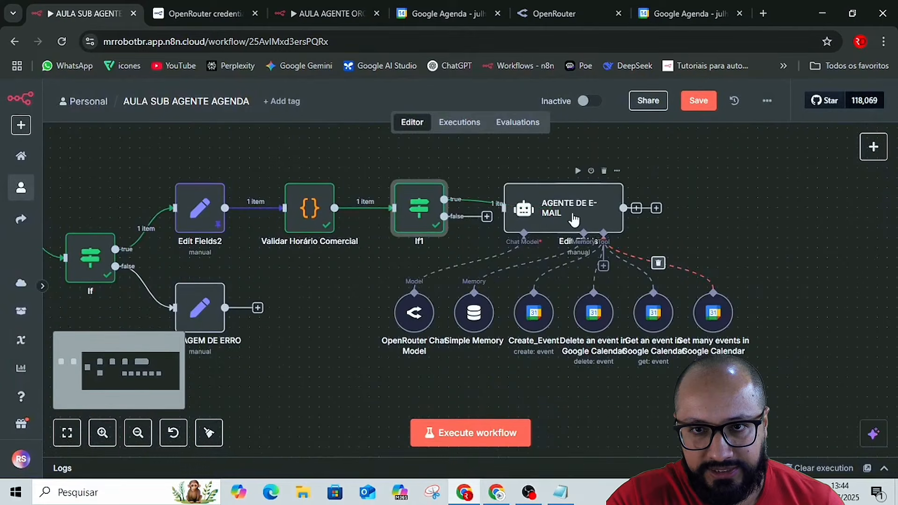
pyautogui.moveTo(576, 214); pyautogui.dragTo(783, 224)
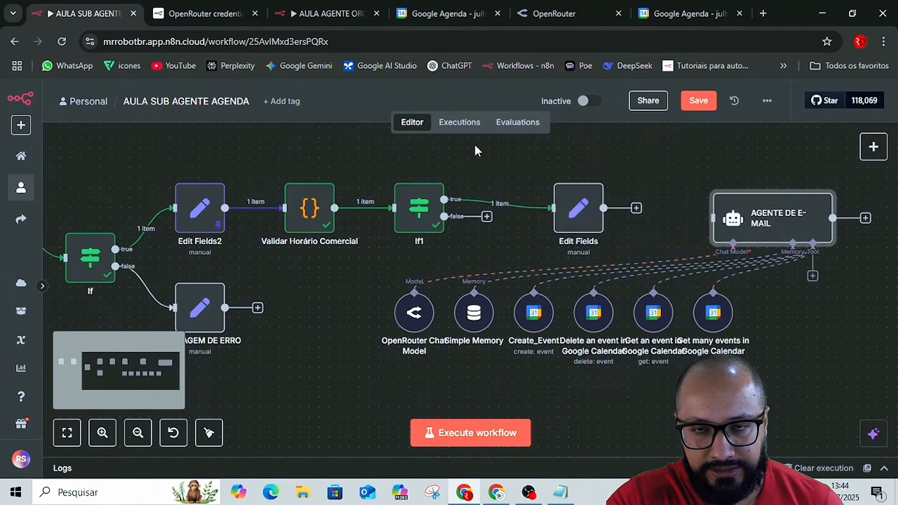
pyautogui.moveTo(637, 208); pyautogui.dragTo(716, 214)
# Select all nodes of the workflow and tidy up their layout.
pyautogui.scroll(-5, 693, 229)
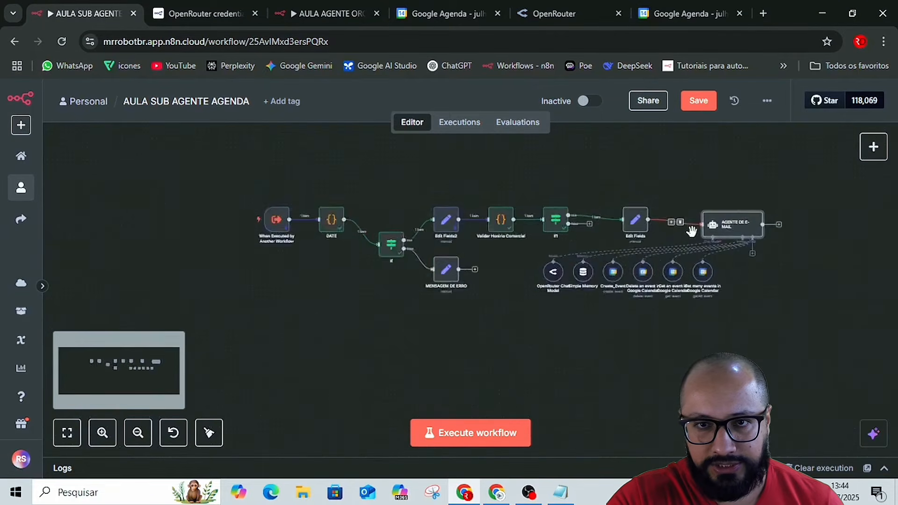
pyautogui.moveTo(252, 159); pyautogui.dragTo(855, 343)
pyautogui.click(209, 434)
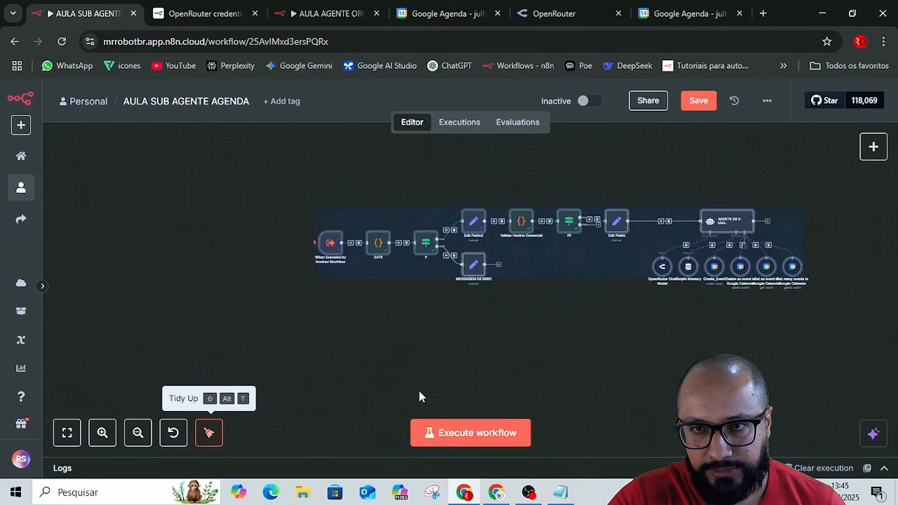
# Move Edit Fields closer to AGENTE DE E-MAIL, delete the connection between the two nodes and save the workflow.
pyautogui.scroll(1, 644, 377)
pyautogui.scroll(1, 645, 378)
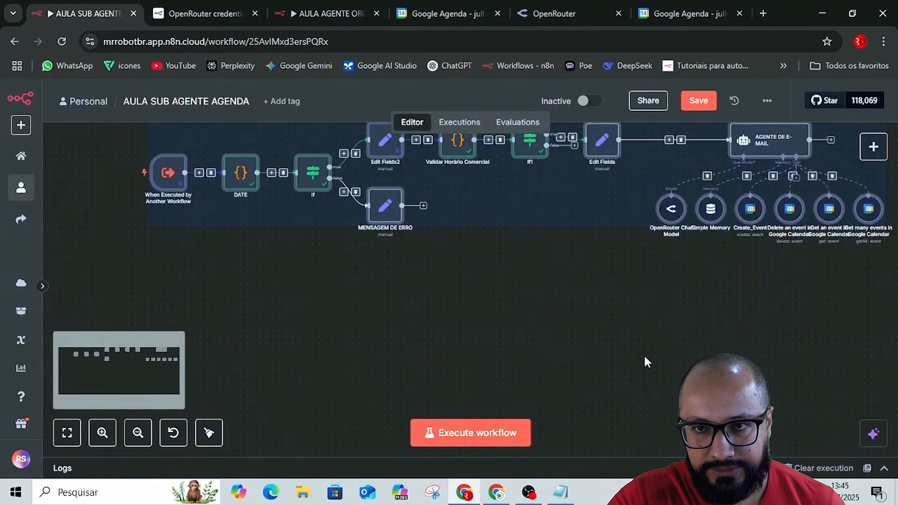
pyautogui.scroll(1, 643, 355)
pyautogui.scroll(1, 627, 370)
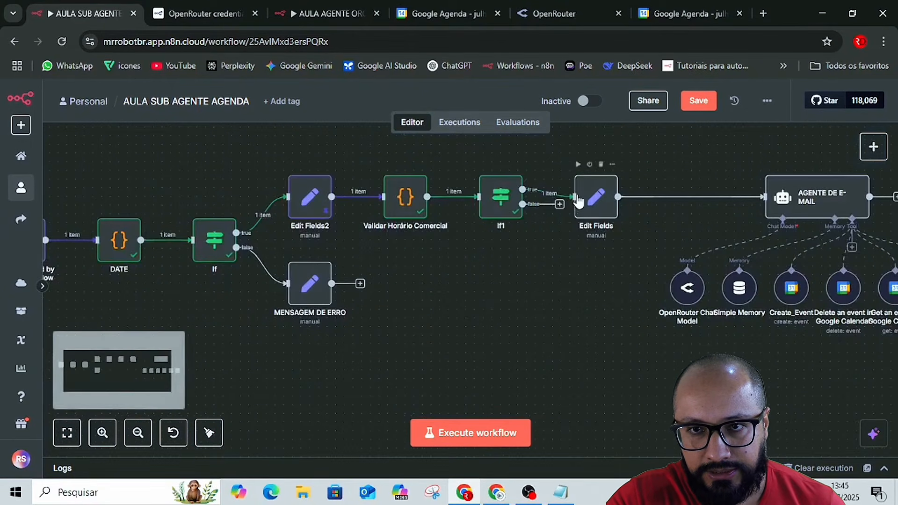
pyautogui.moveTo(579, 201); pyautogui.dragTo(666, 193)
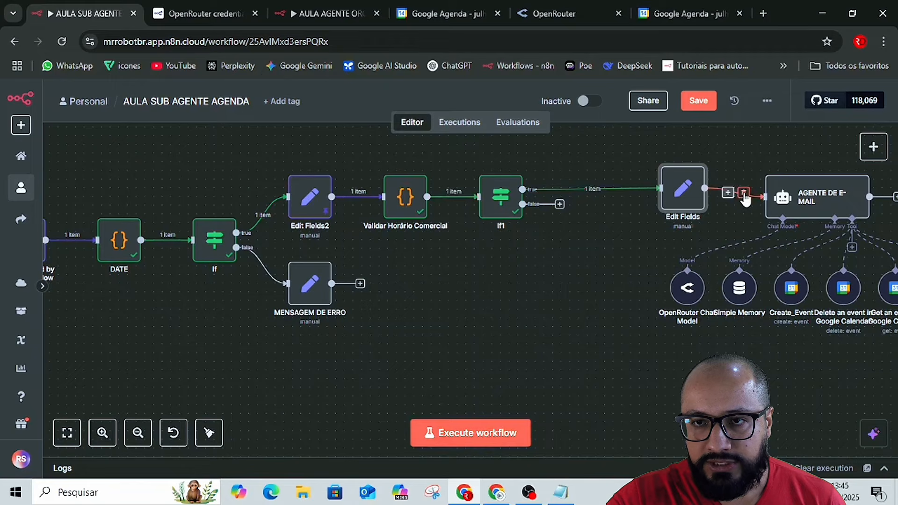
pyautogui.click(692, 104)
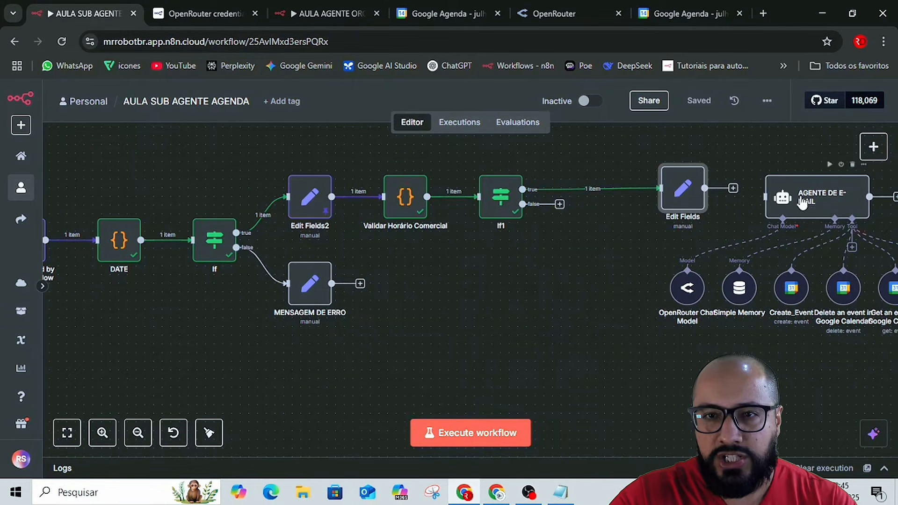
# Review If1's condition, then place MENSAGEM DE ERRO below If1 and connect If1's false output to it.
pyautogui.doubleClick(500, 197)
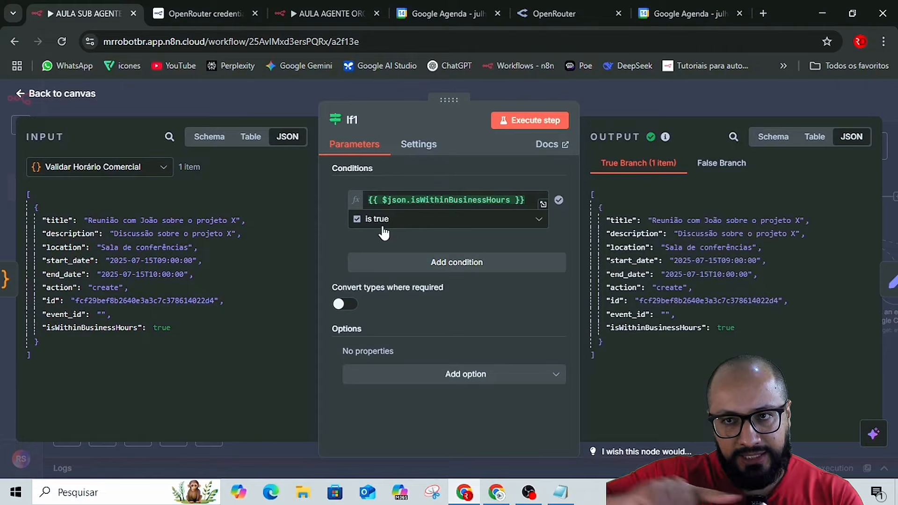
pyautogui.click(604, 92)
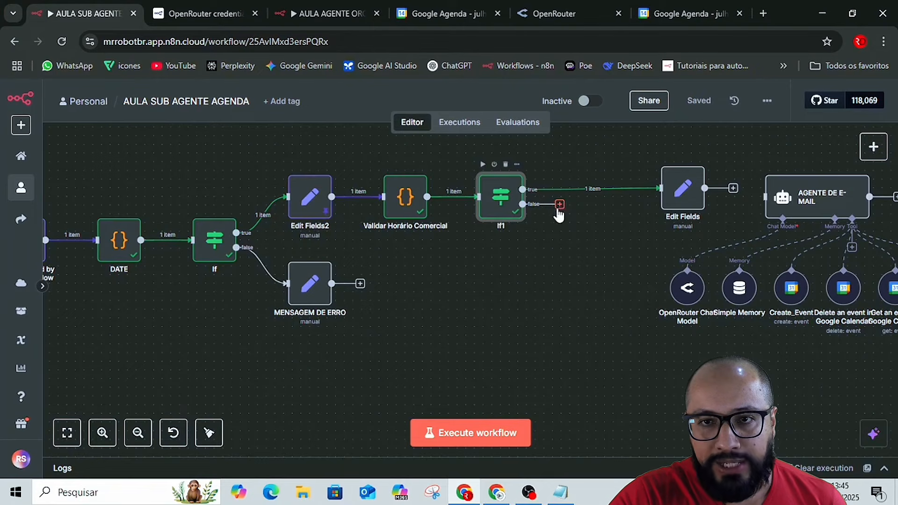
pyautogui.moveTo(313, 288); pyautogui.dragTo(600, 365)
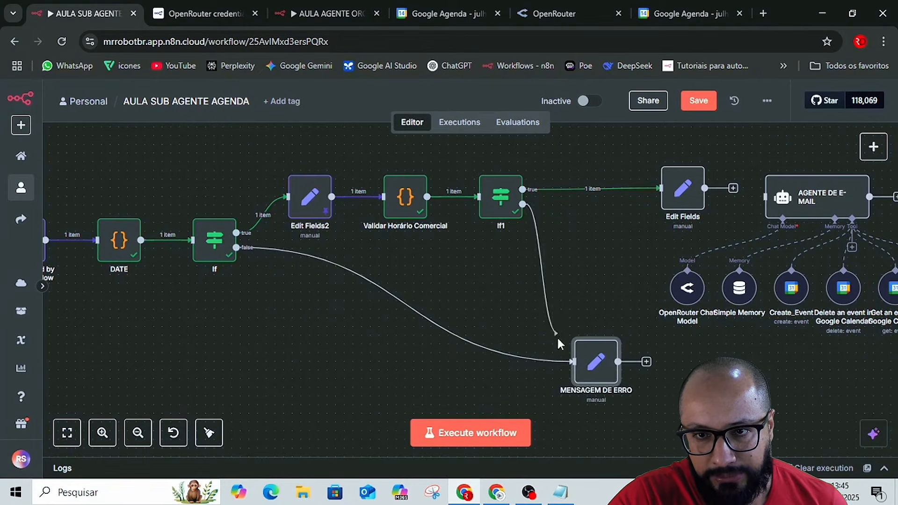
pyautogui.moveTo(558, 339); pyautogui.dragTo(585, 359)
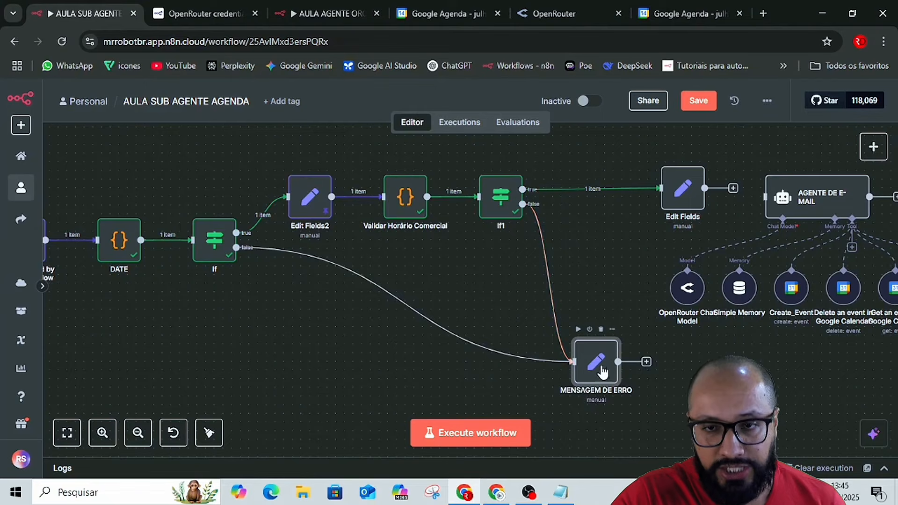
# Edit the output of Validar Horário Comercial, setting isWithinBusinessHours to false, save it as pinned data and return to the canvas.
pyautogui.doubleClick(412, 190)
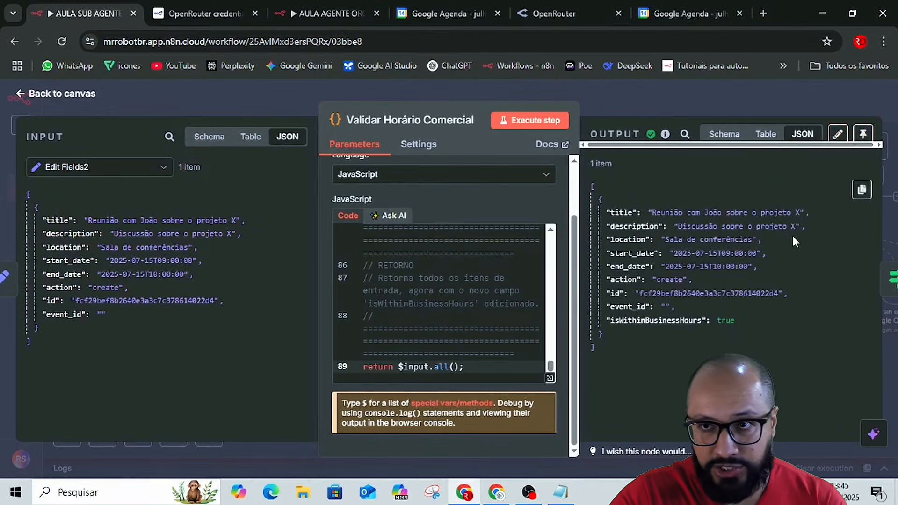
pyautogui.click(838, 134)
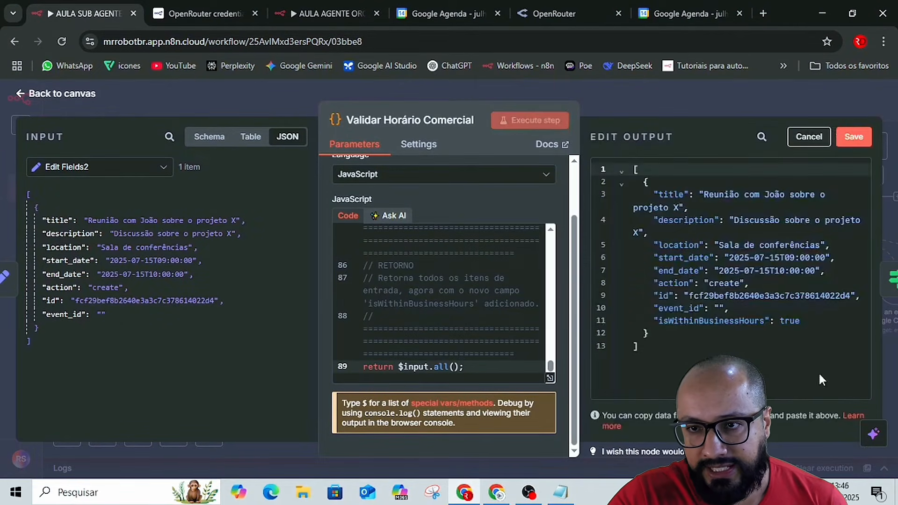
pyautogui.click(805, 320)
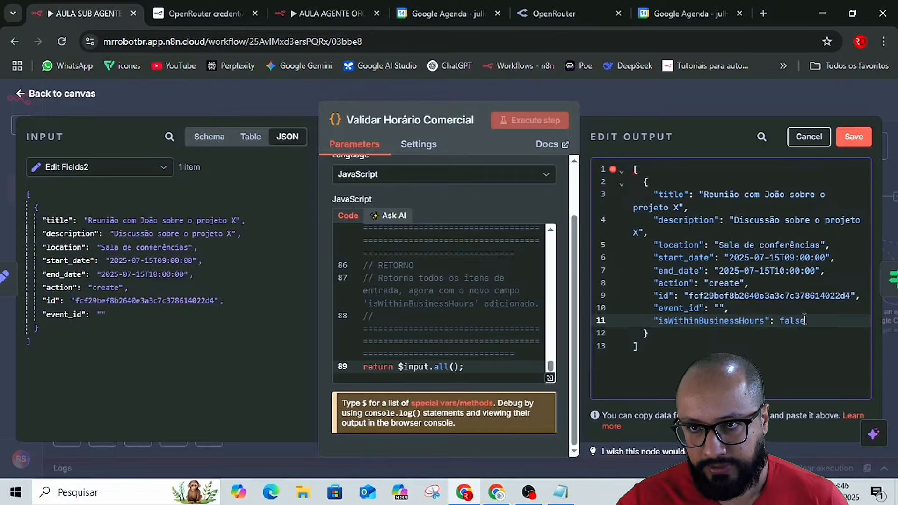
pyautogui.click(852, 137)
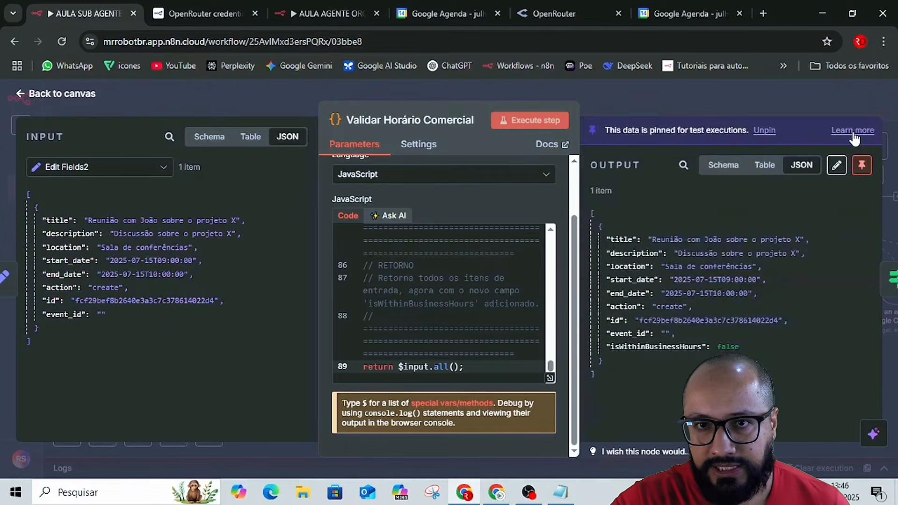
pyautogui.click(765, 106)
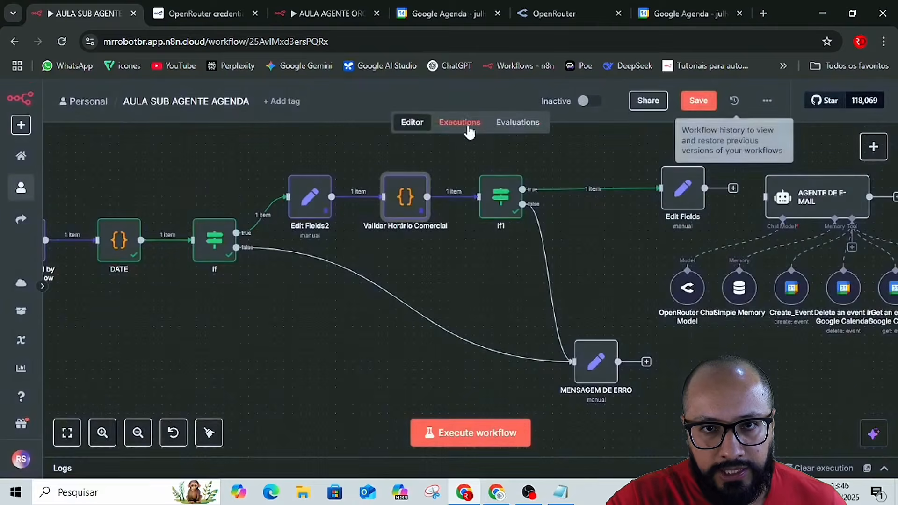
# Test the false branch by executing If1 and MENSAGEM DE ERRO, then save the workflow.
pyautogui.click(483, 165)
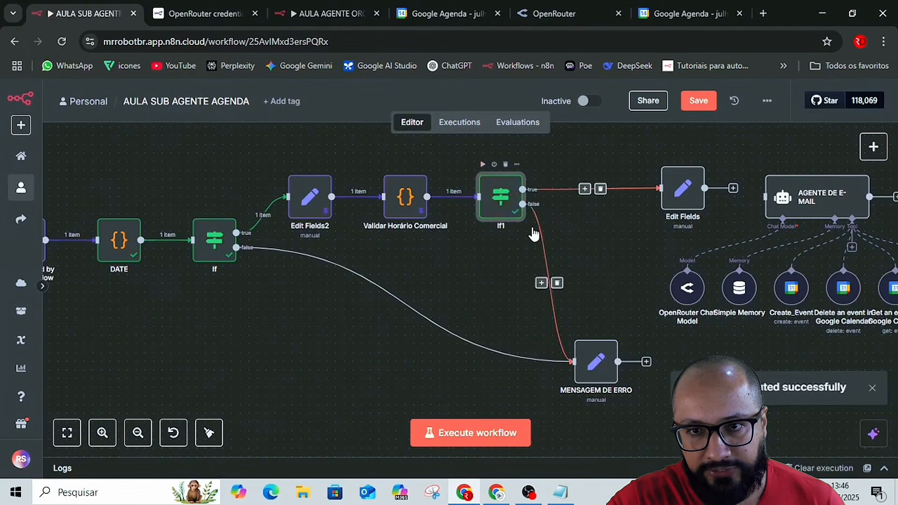
pyautogui.doubleClick(600, 366)
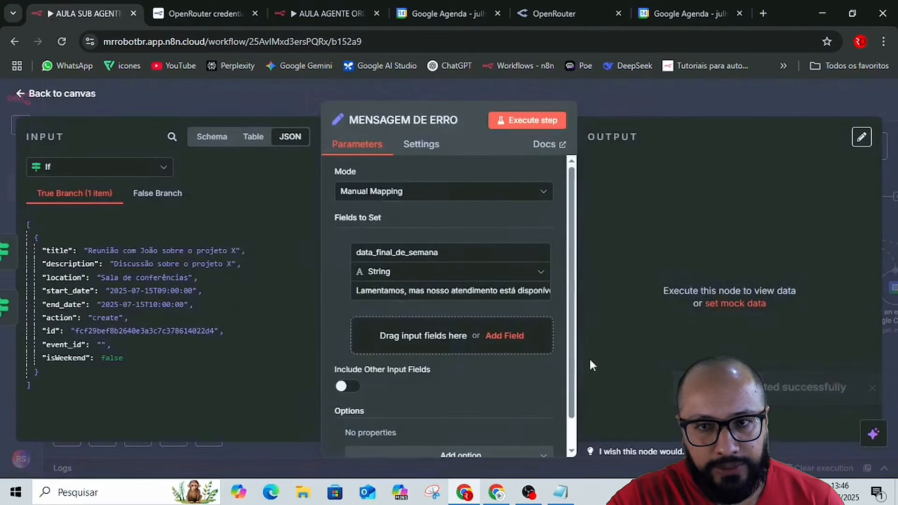
pyautogui.click(534, 123)
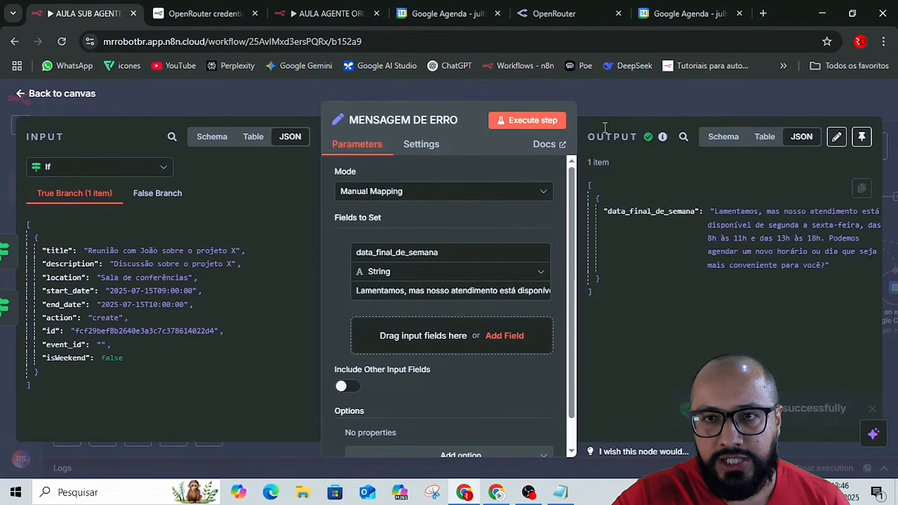
pyautogui.click(605, 103)
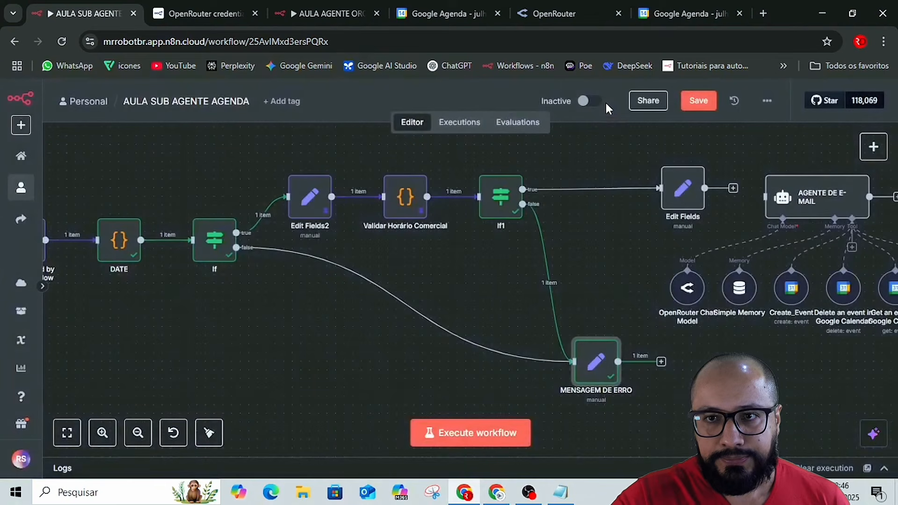
pyautogui.click(696, 107)
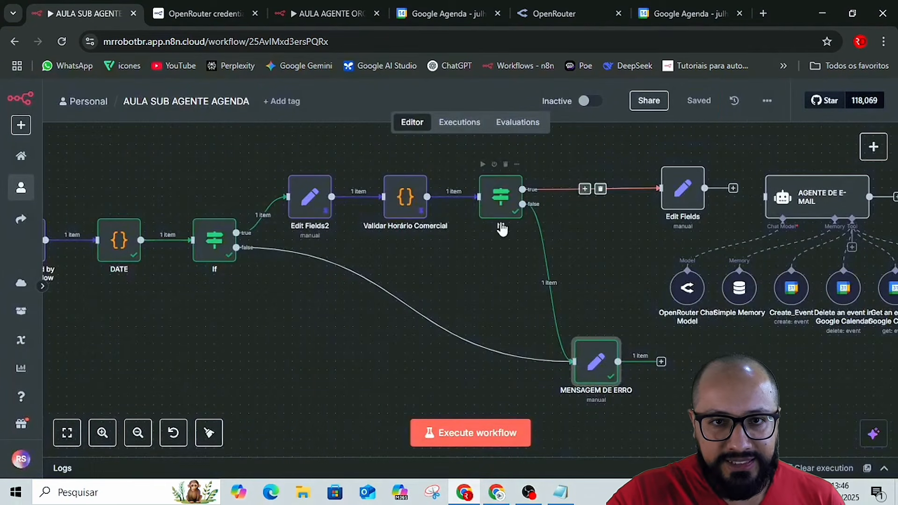
# Unpin the test data from Validar Horário Comercial and from Edit Fields2, returning to the canvas after each.
pyautogui.click(403, 200)
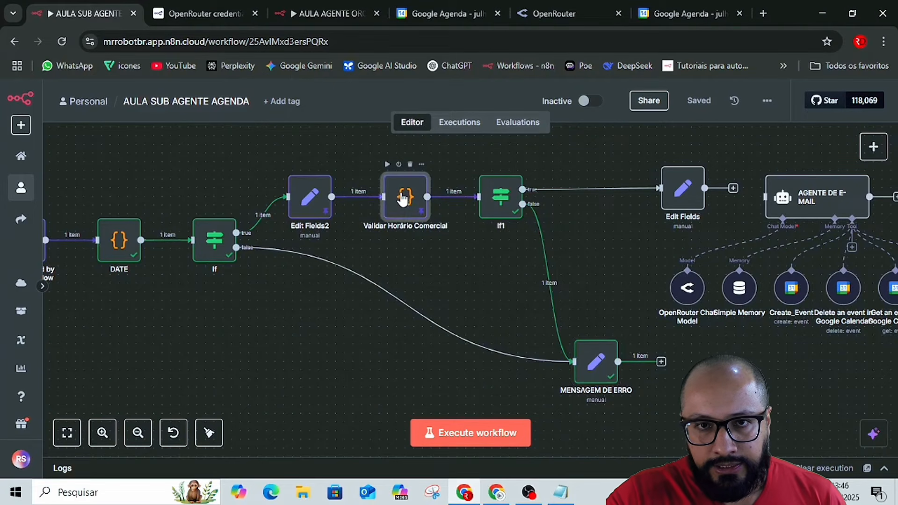
pyautogui.doubleClick(406, 198)
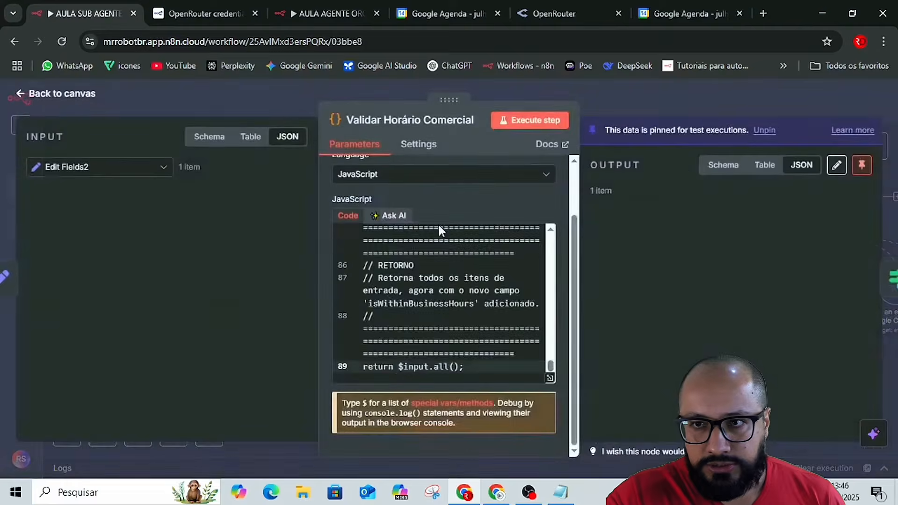
pyautogui.click(861, 168)
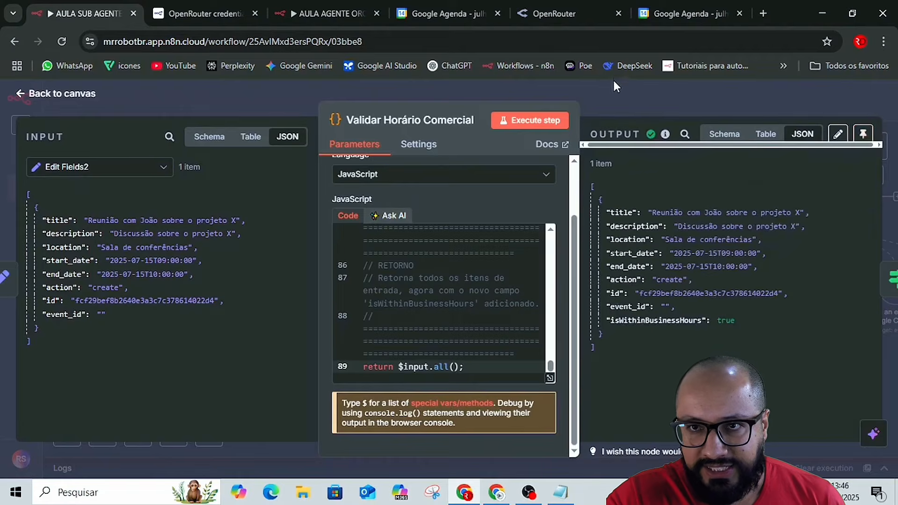
pyautogui.click(629, 87)
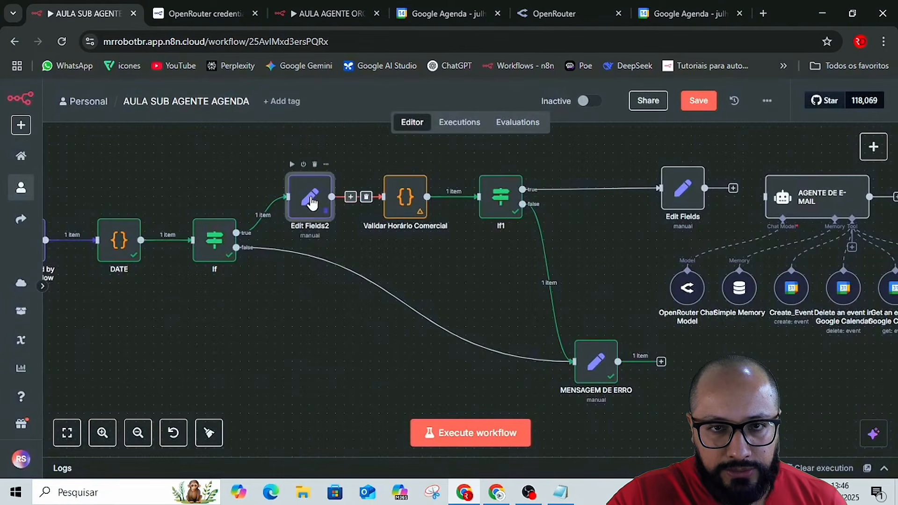
pyautogui.press('Return')
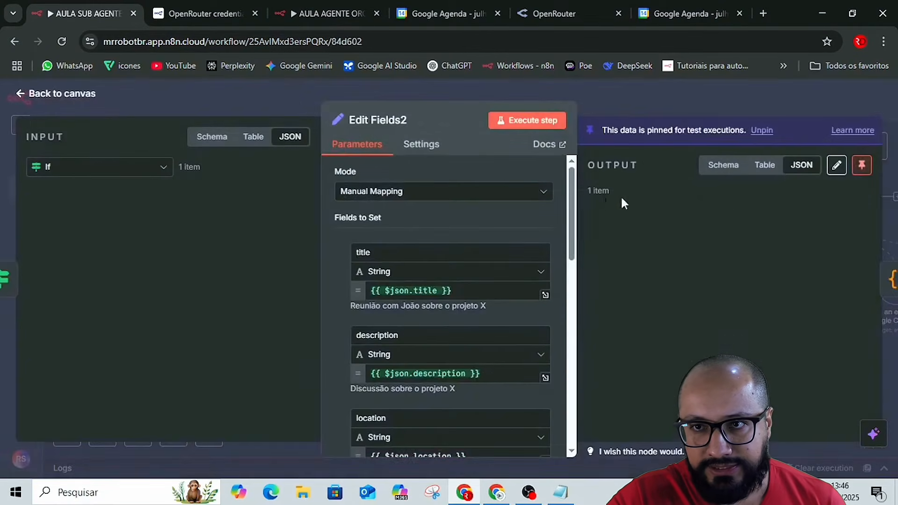
pyautogui.click(870, 171)
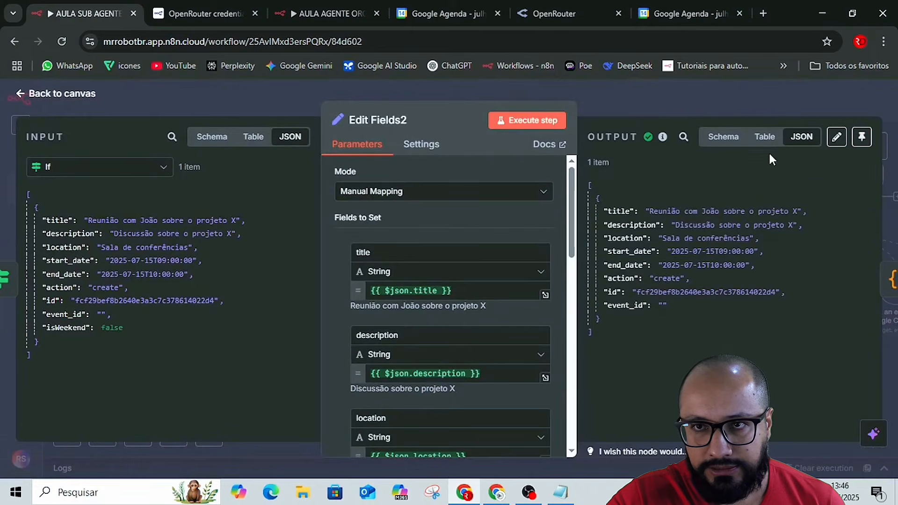
pyautogui.click(669, 94)
# Unpin the test data of the When Executed by Another Workflow trigger and reconnect Edit Fields to AGENTE DE E-MAIL.
pyautogui.scroll(-1, 204, 306)
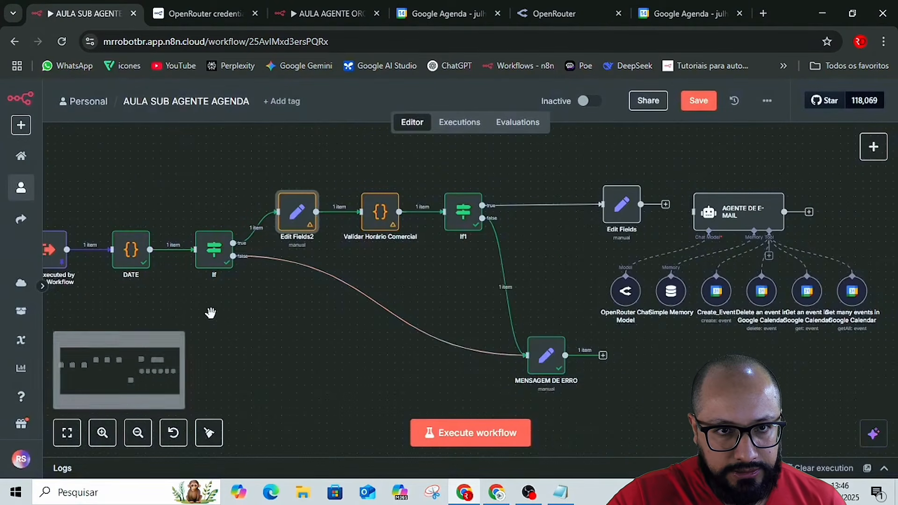
pyautogui.moveTo(251, 315); pyautogui.dragTo(397, 317)
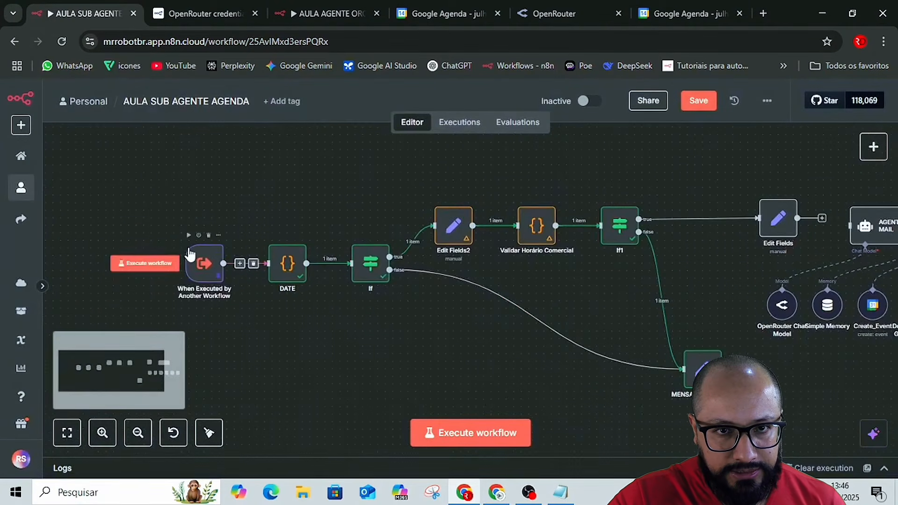
pyautogui.doubleClick(212, 255)
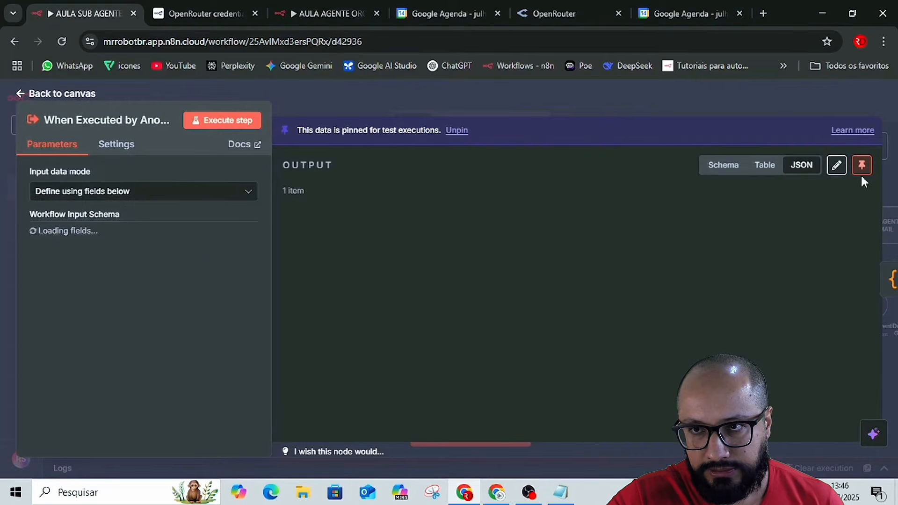
pyautogui.click(862, 165)
pyautogui.click(778, 97)
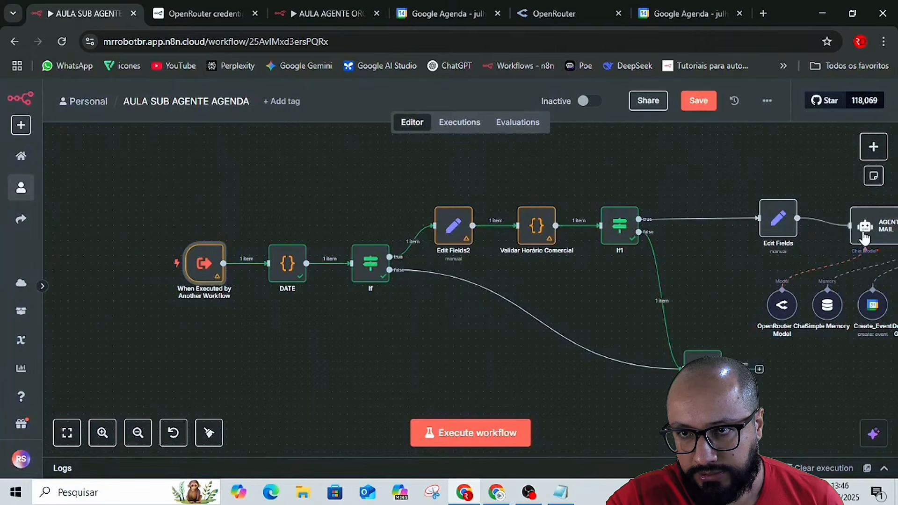
# Tidy up the layout of all the nodes, move MENSAGEM DE ERRO below If1 and save the workflow.
pyautogui.scroll(-4, 489, 232)
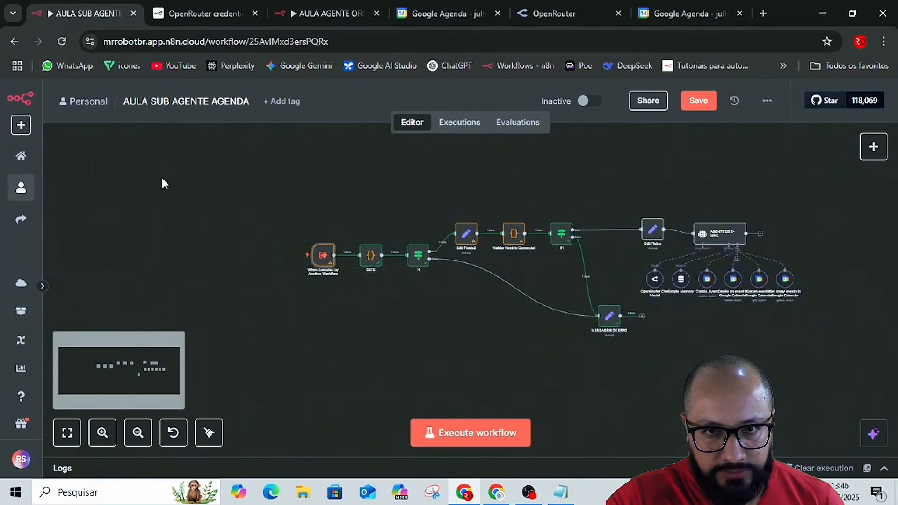
pyautogui.moveTo(588, 360); pyautogui.dragTo(847, 381)
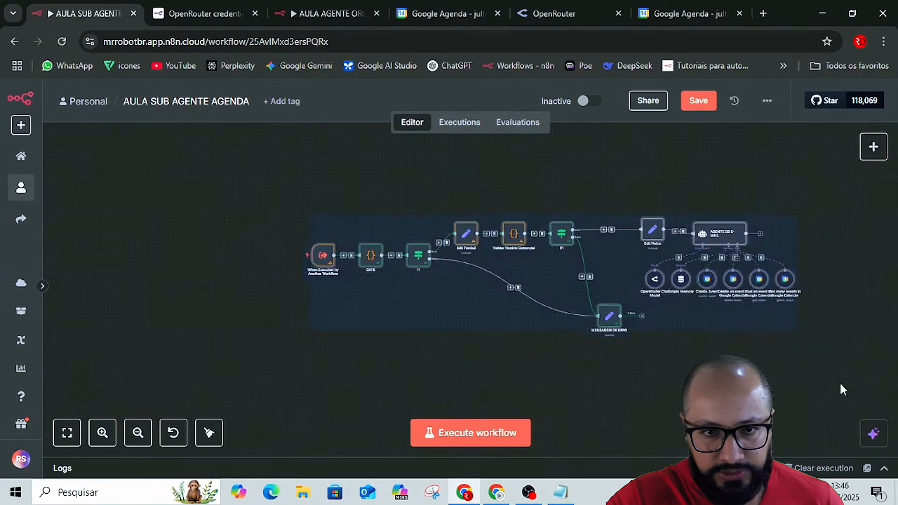
pyautogui.click(209, 429)
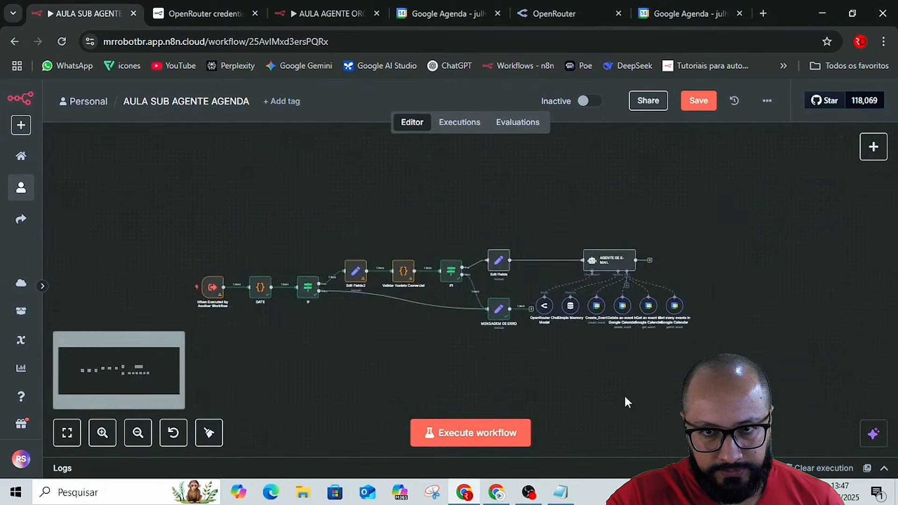
pyautogui.click(699, 103)
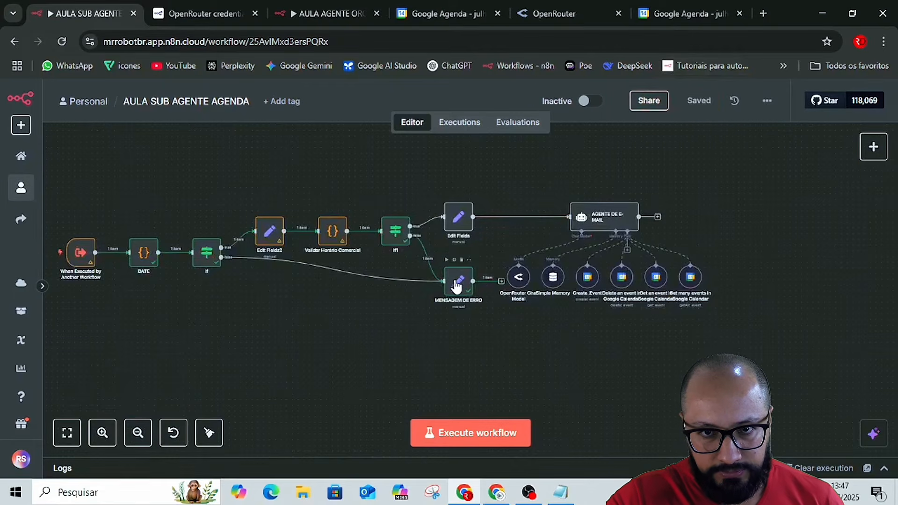
pyautogui.moveTo(457, 283); pyautogui.dragTo(398, 349)
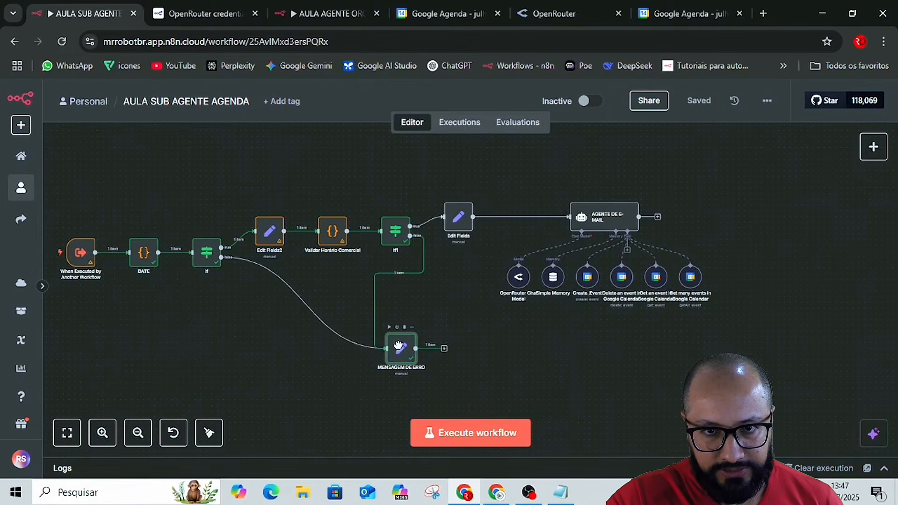
pyautogui.click(691, 106)
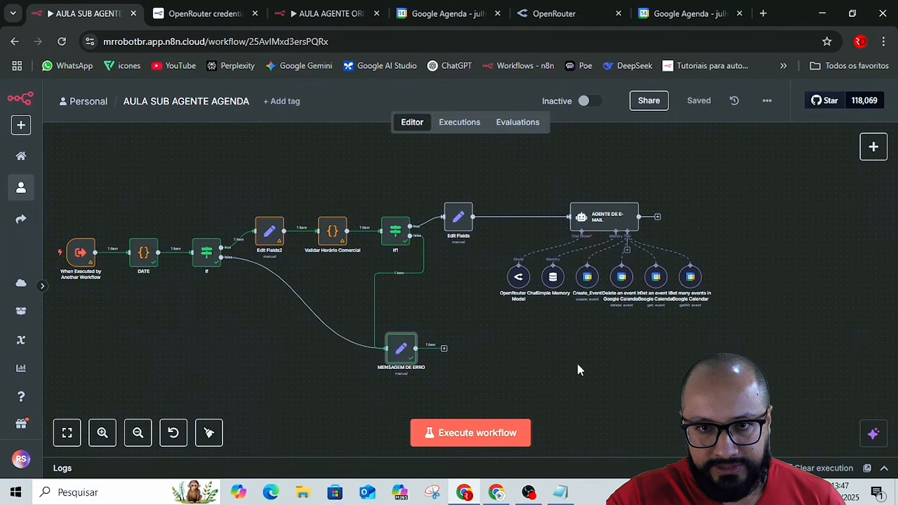
pyautogui.moveTo(554, 365); pyautogui.dragTo(640, 371)
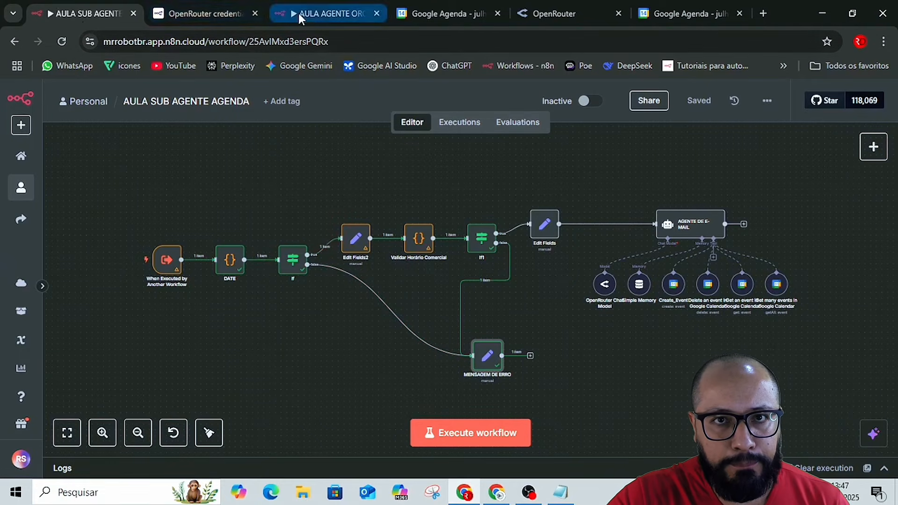
# In the orchestrator workflow, find the new-event test prompt in the Aula Agenda notes and check the July 2025 calendar in Google Agenda.
pyautogui.click(314, 15)
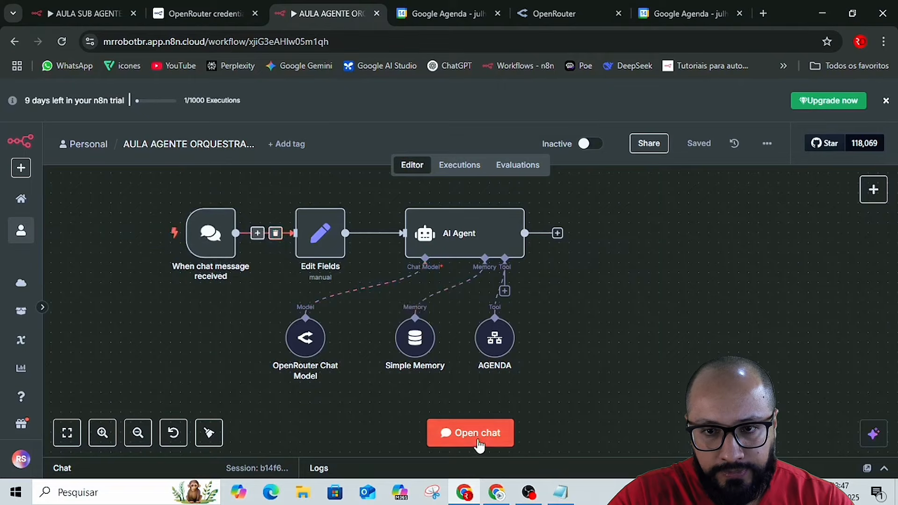
pyautogui.click(563, 497)
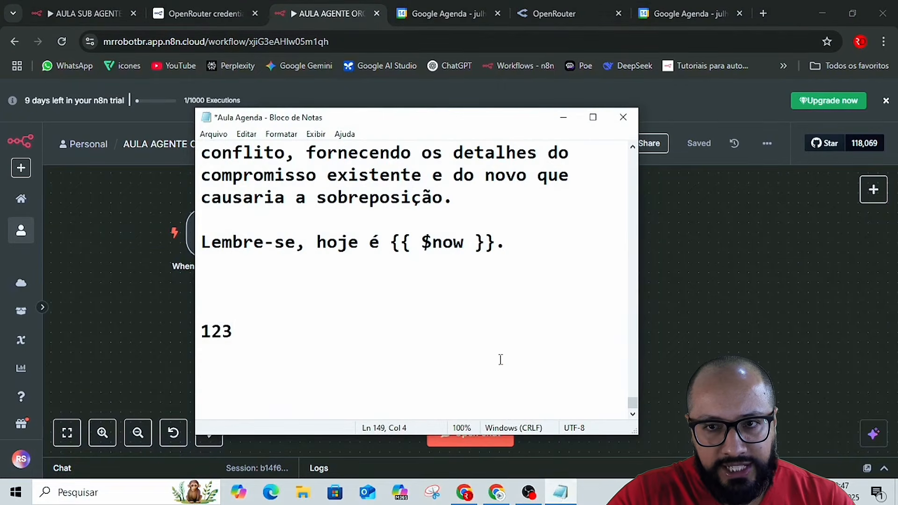
pyautogui.scroll(20, 500, 360)
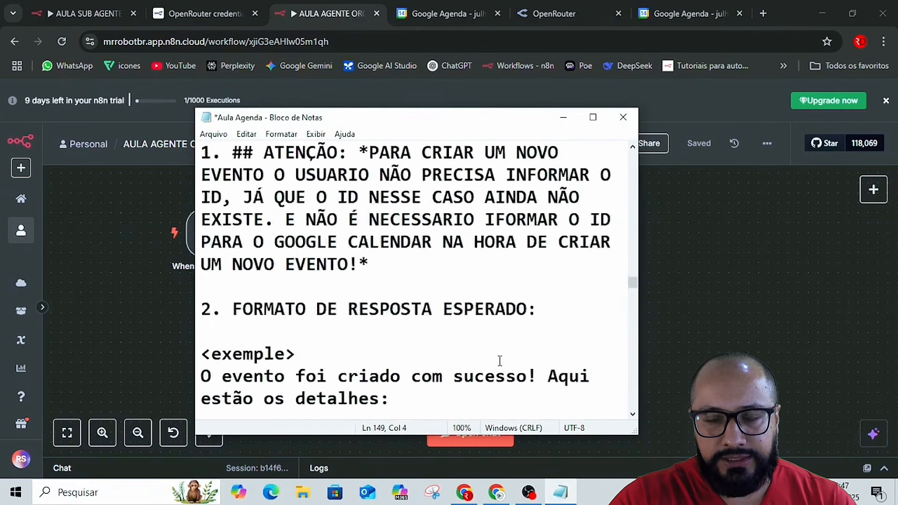
pyautogui.scroll(20, 500, 360)
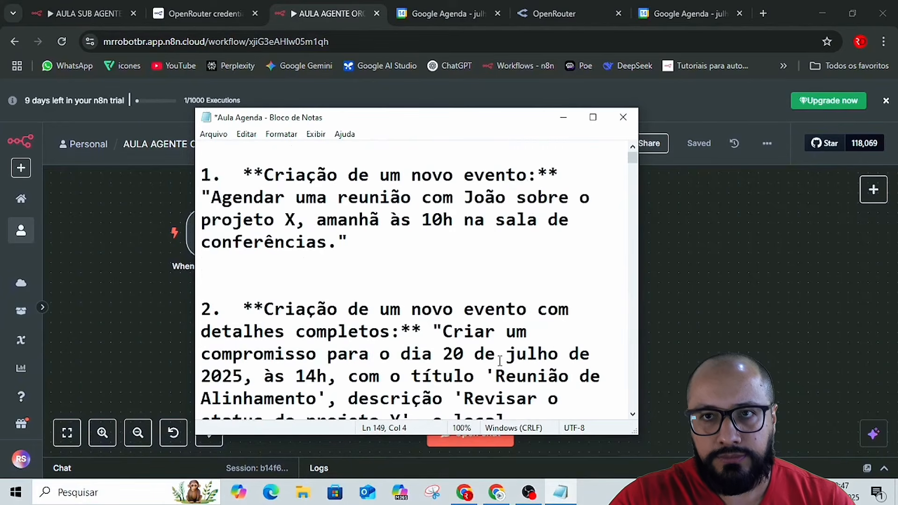
pyautogui.click(682, 13)
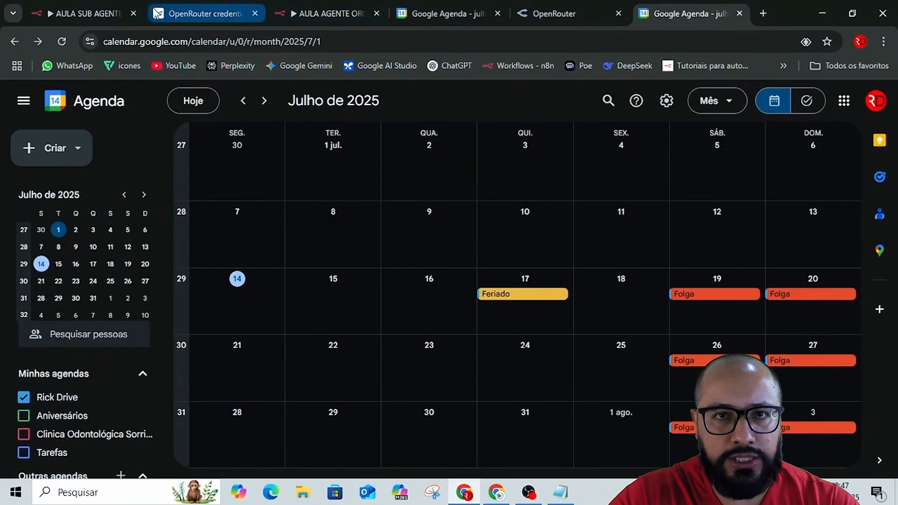
pyautogui.click(323, 9)
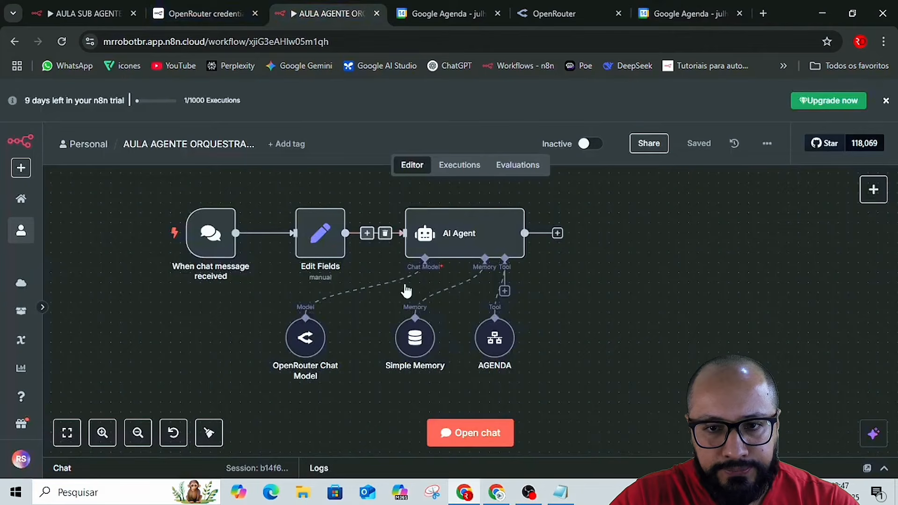
# Copy the first new-event prompt from the Aula Agenda notes and send it in the orchestrator's chat, requesting the projeto X meeting for amanhã às 10h.
pyautogui.click(564, 494)
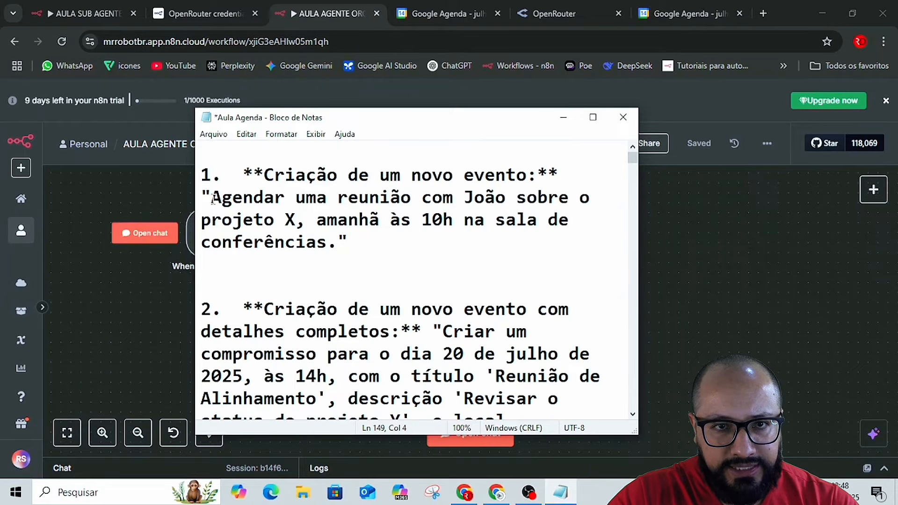
pyautogui.moveTo(213, 199); pyautogui.dragTo(343, 243)
pyautogui.hotkey('ctrl', 'c')
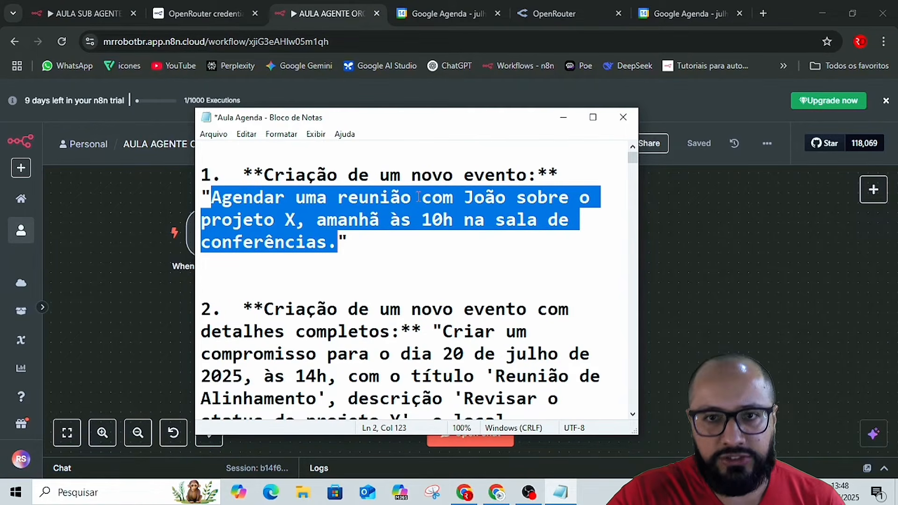
pyautogui.click(648, 381)
pyautogui.click(466, 436)
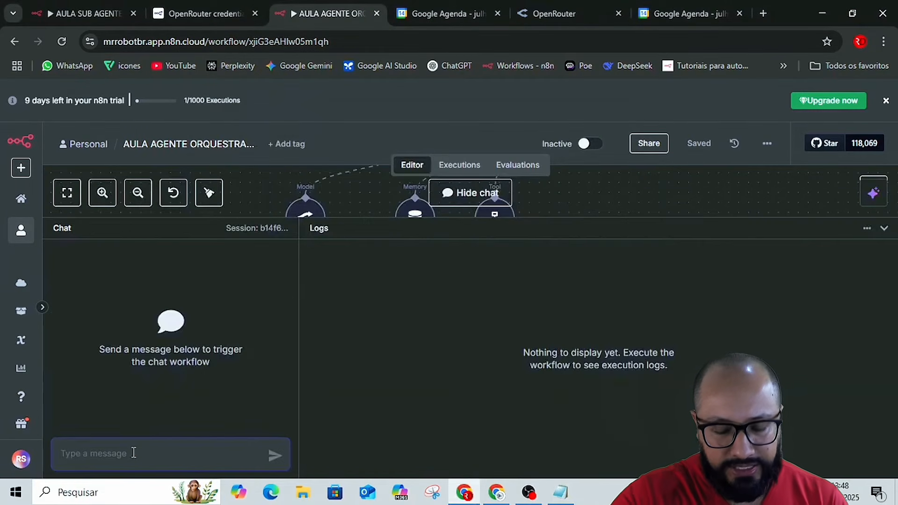
pyautogui.hotkey('ctrl', 'v')
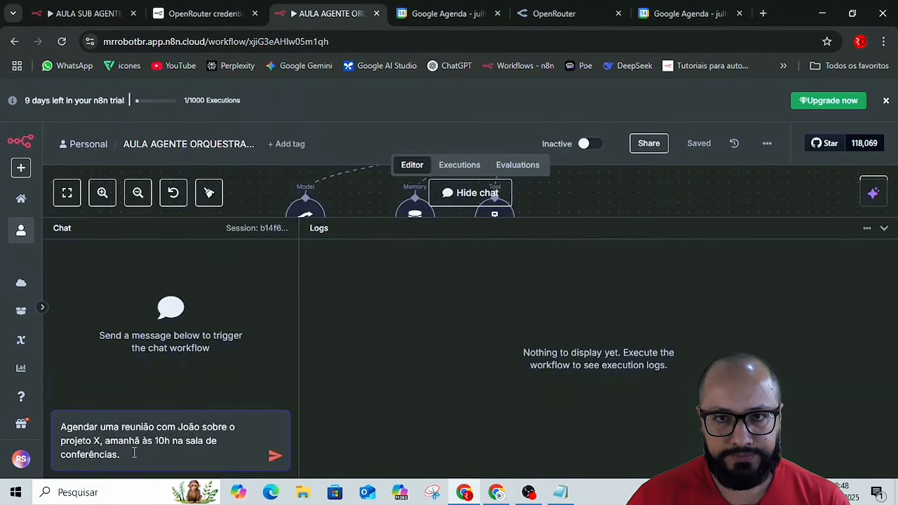
pyautogui.press('Return')
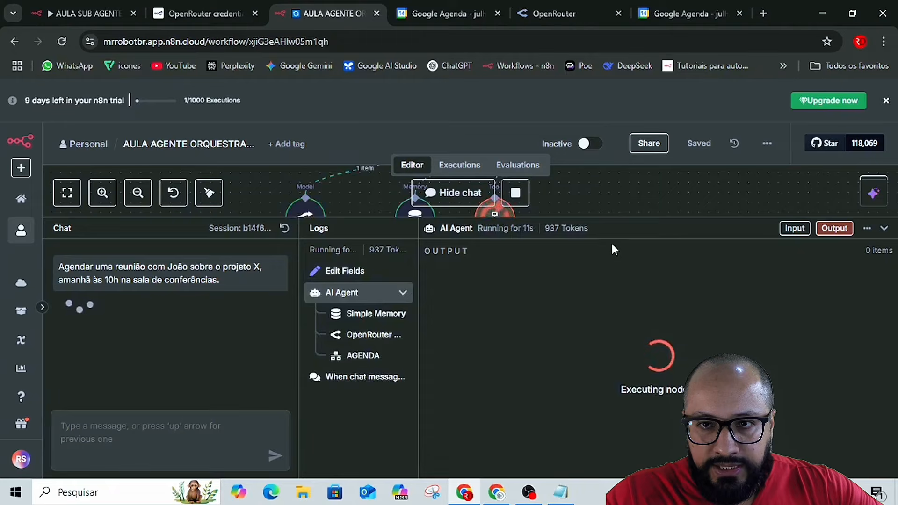
# Resize the chat and logs area to follow the run, then read the agent's reply through to the event ID.
pyautogui.moveTo(618, 221); pyautogui.dragTo(621, 275)
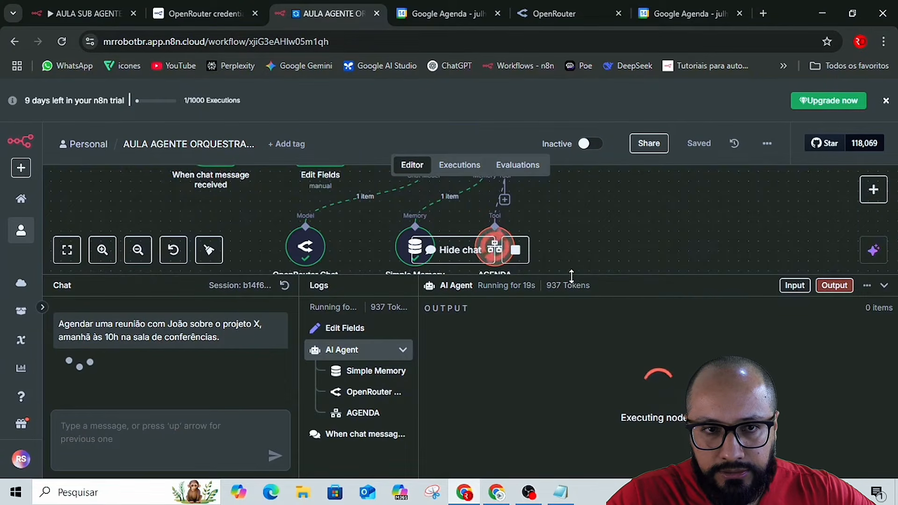
pyautogui.moveTo(573, 276); pyautogui.dragTo(574, 258)
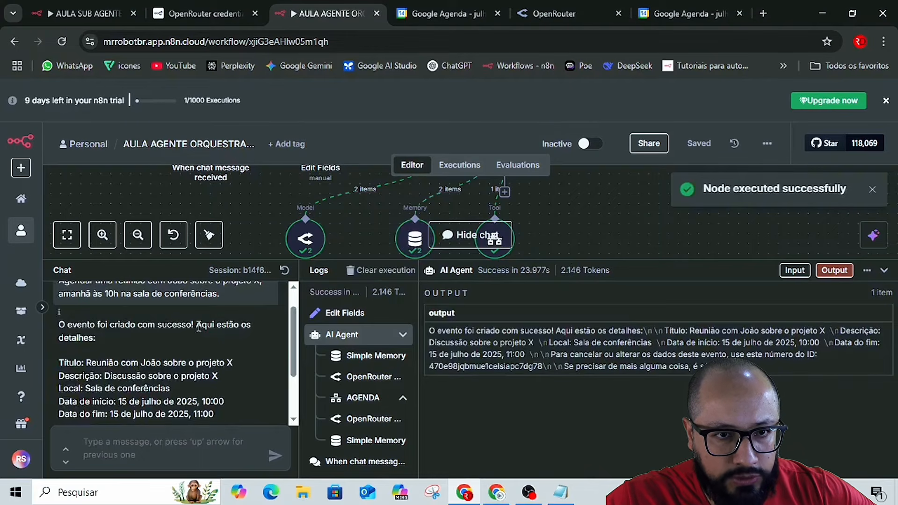
pyautogui.scroll(-1, 84, 311)
pyautogui.scroll(-1, 160, 332)
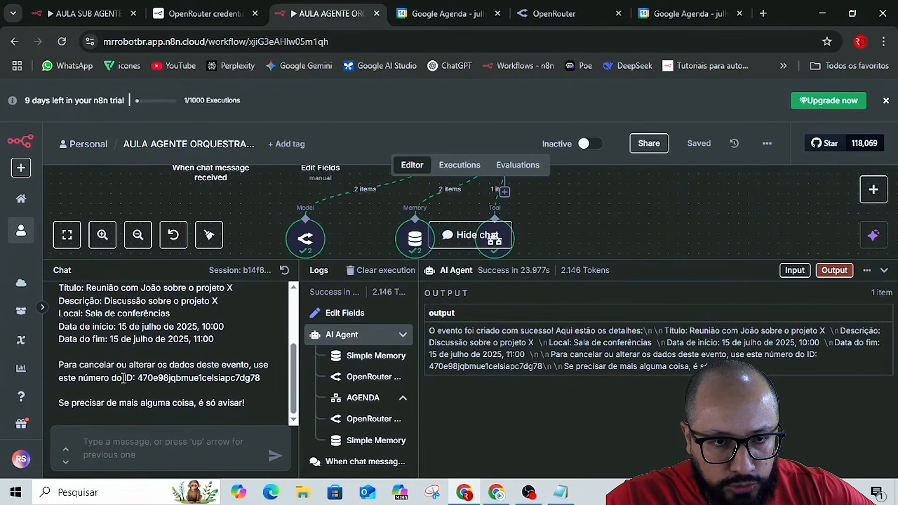
pyautogui.moveTo(140, 377); pyautogui.dragTo(233, 378)
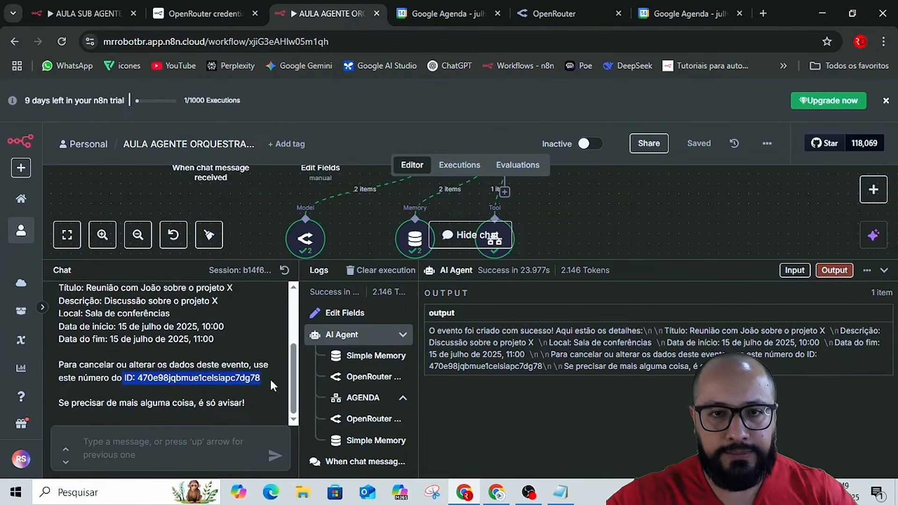
# Check the details of the 15 July 10:00 meeting in Google Agenda and return to the AULA SUB AGENTE AGENDA workflow.
pyautogui.click(696, 9)
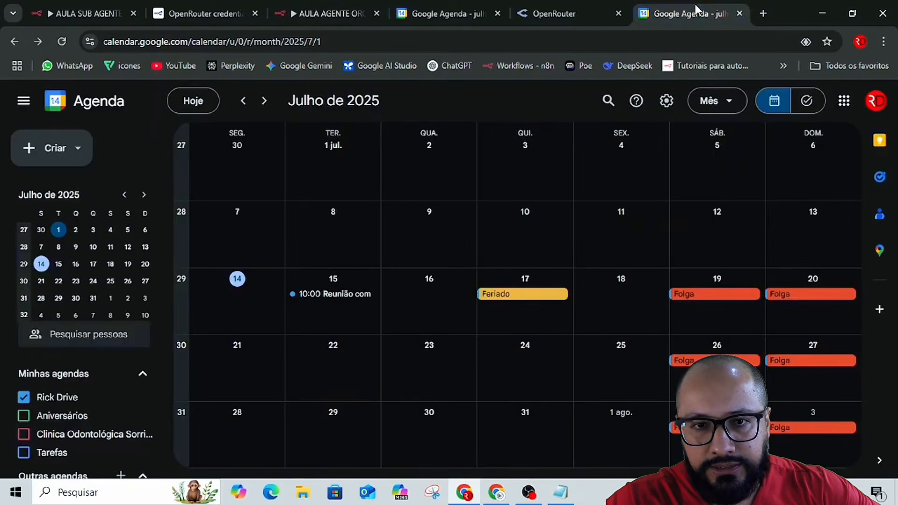
pyautogui.click(362, 300)
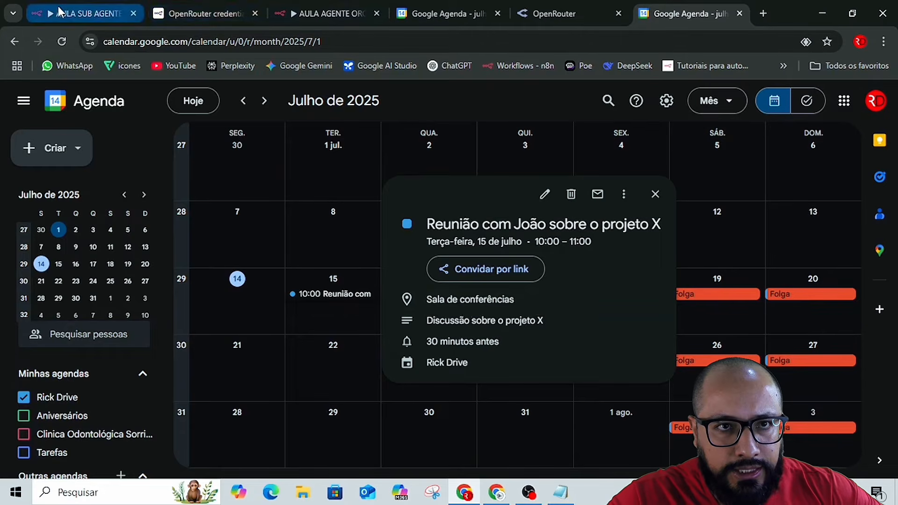
pyautogui.click(101, 10)
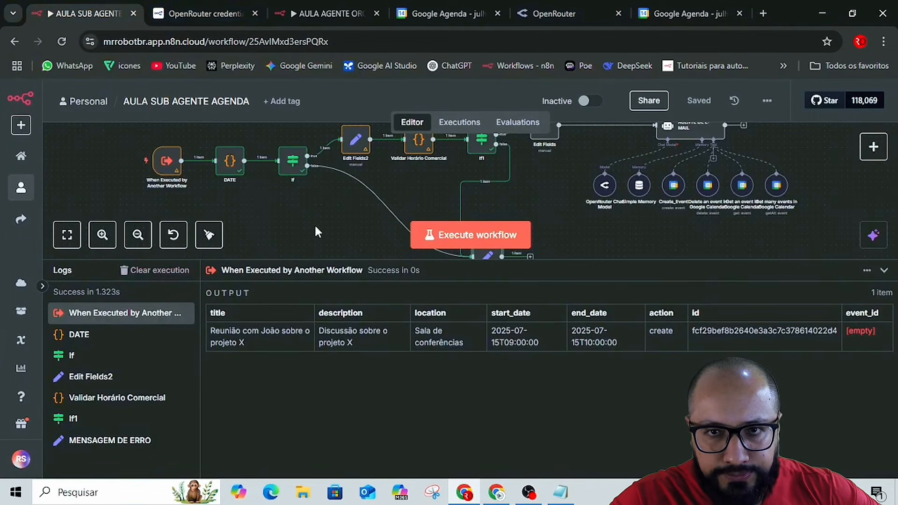
# In the orchestrator workflow's chat, ask to cancel the projeto X meeting by sending "que cancelar o evento" followed by the copied event ID.
pyautogui.click(291, 14)
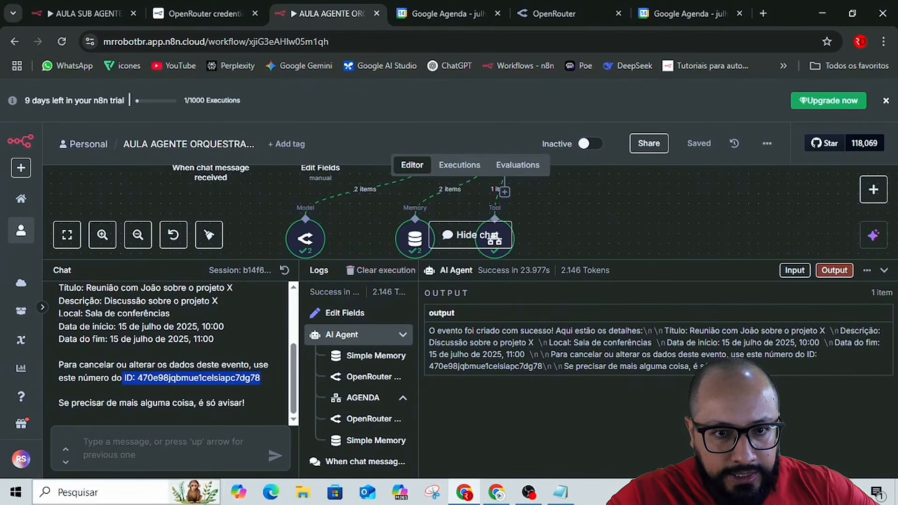
pyautogui.click(179, 448)
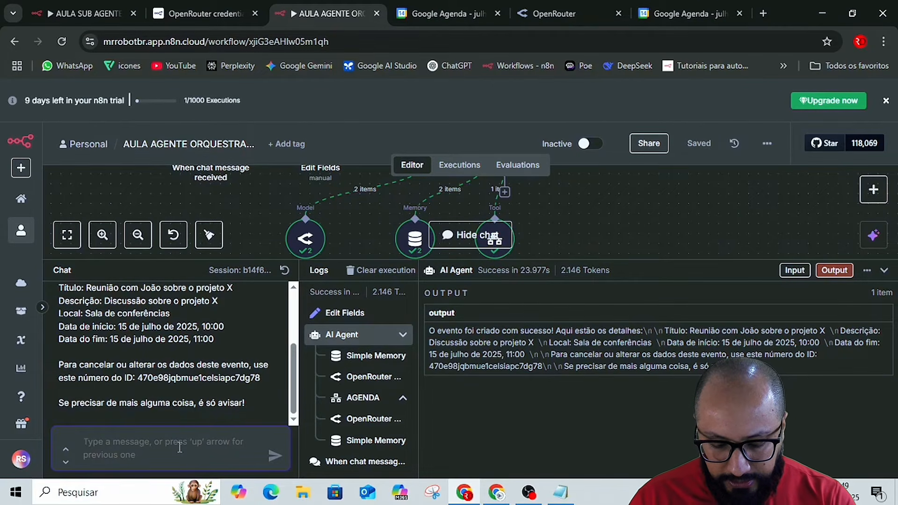
pyautogui.write('que cancelar o evento')
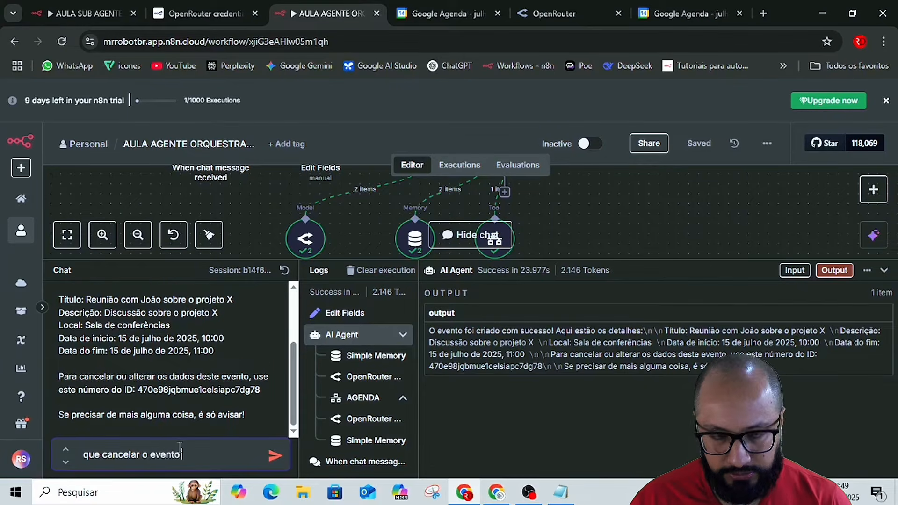
pyautogui.write('ID: 470e98jqbmue1celsiapc7dg78')
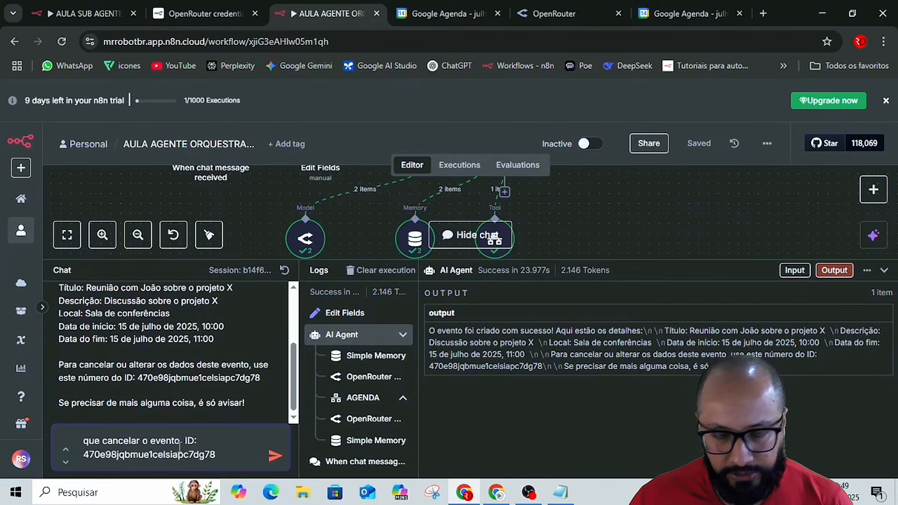
pyautogui.press('Return')
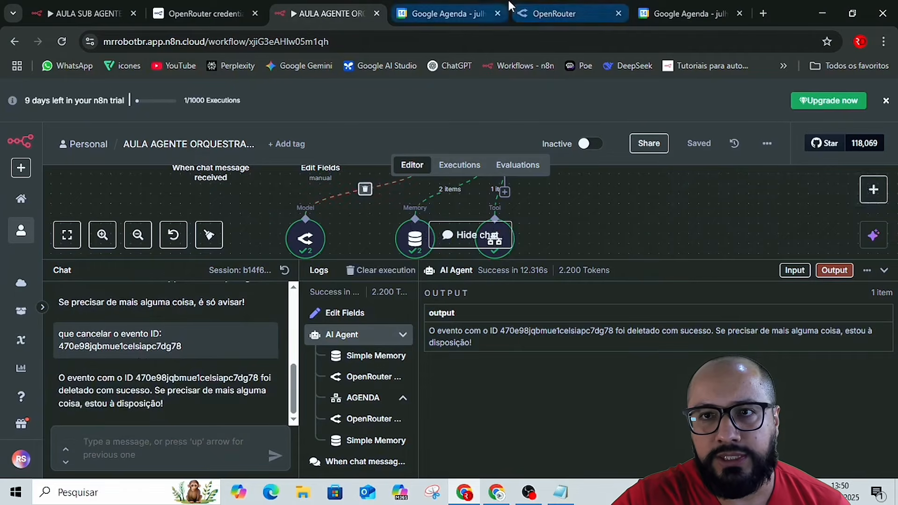
# Check 15 July in the Google Agenda calendar, closing the duplicate Agenda tab and the projeto X meeting's details.
pyautogui.click(702, 14)
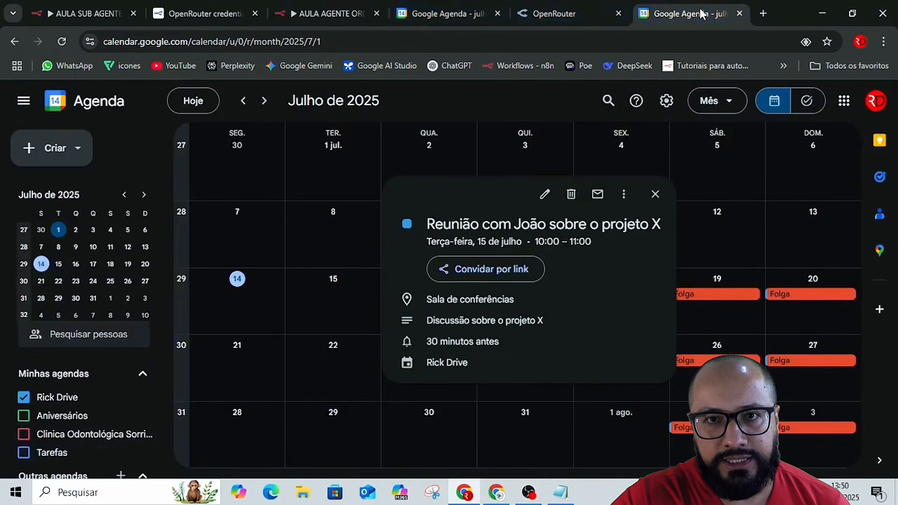
pyautogui.click(498, 13)
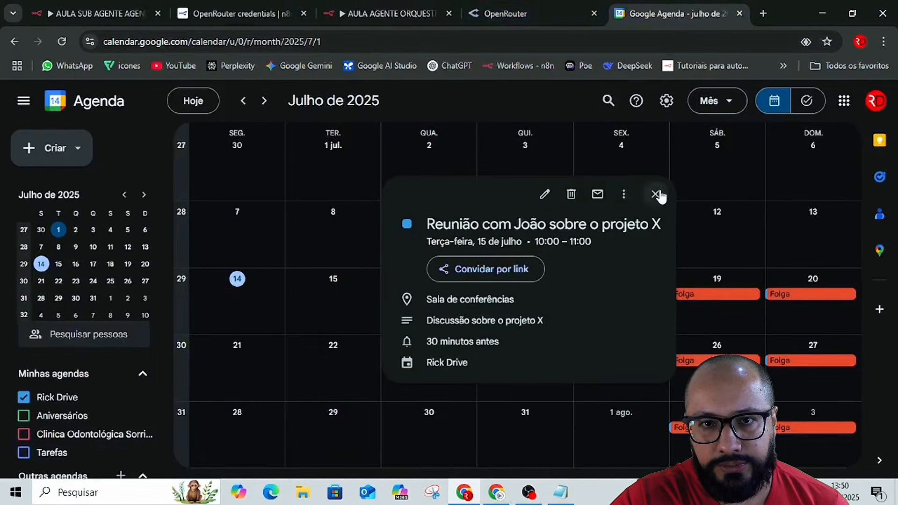
pyautogui.click(656, 194)
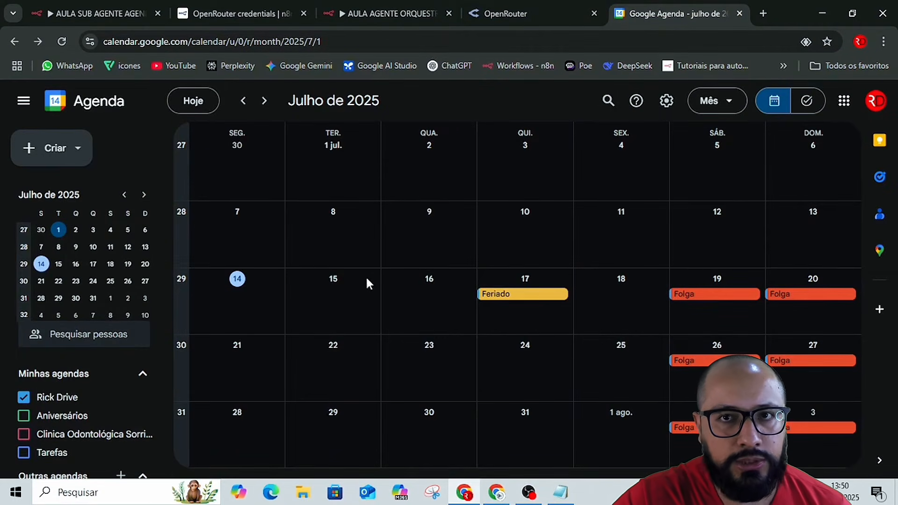
# Copy the second new-event prompt from the Aula Agenda notes and send it in the orchestrator's chat, requesting 'Reunião de Alinhamento' for 20 de julho de 2025, às 14h.
pyautogui.hotkey('alt', 'Tab')
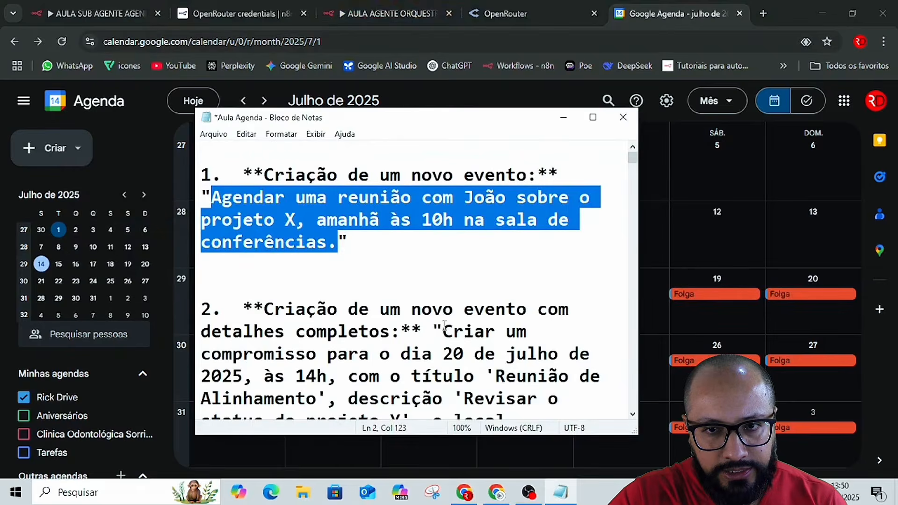
pyautogui.scroll(-1, 444, 324)
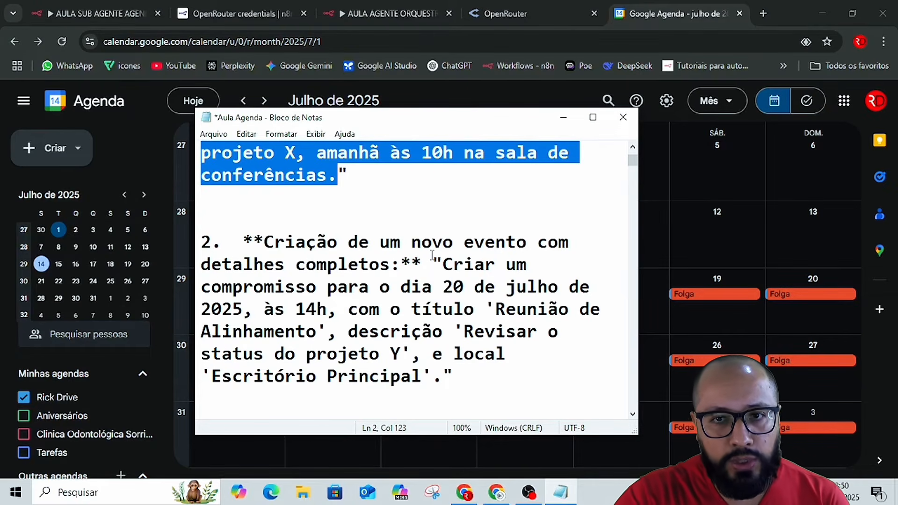
pyautogui.moveTo(446, 265); pyautogui.dragTo(445, 380)
pyautogui.hotkey('ctrl', 'c')
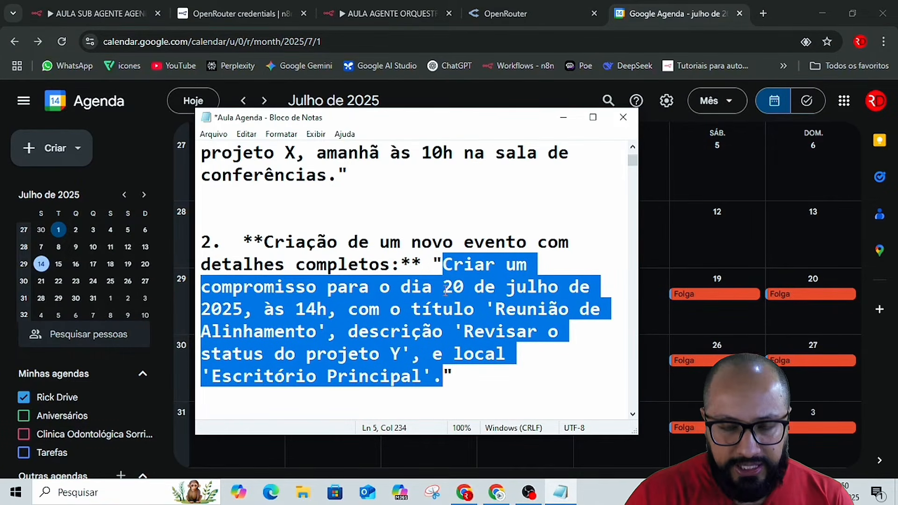
pyautogui.hotkey('alt', 'Tab')
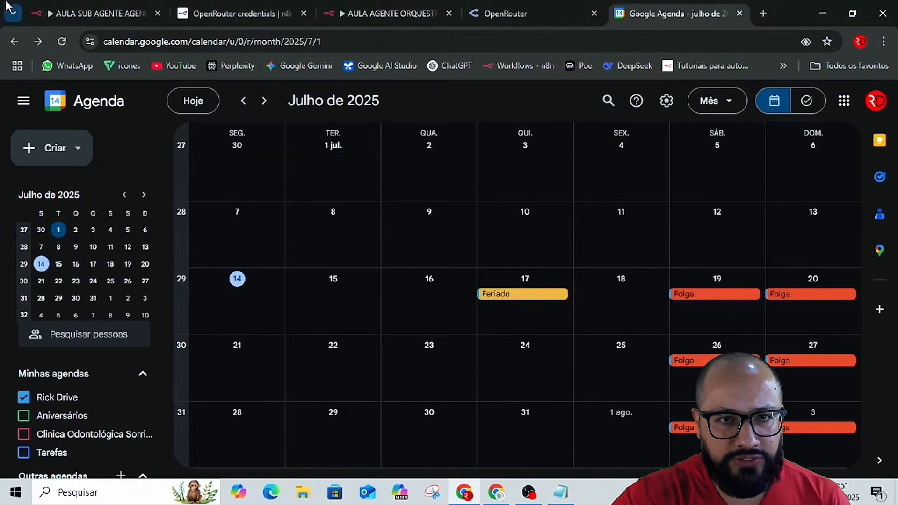
pyautogui.click(97, 13)
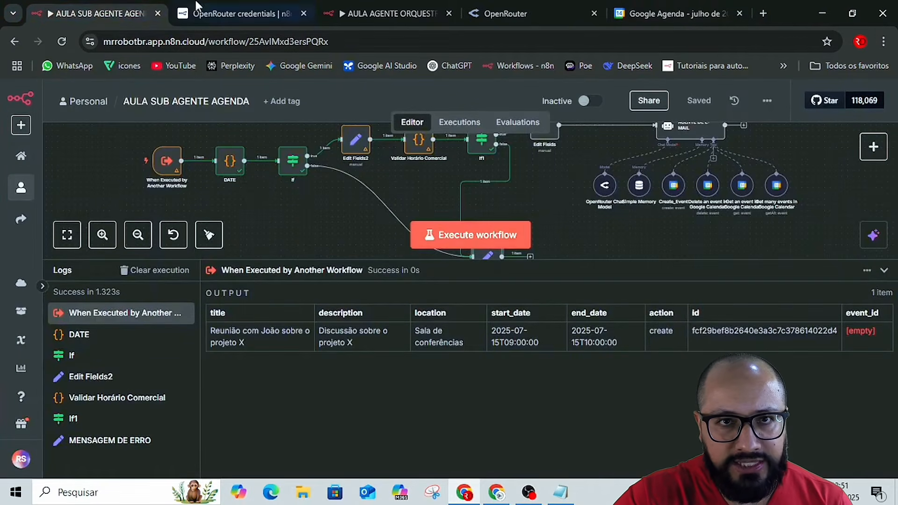
pyautogui.click(354, 12)
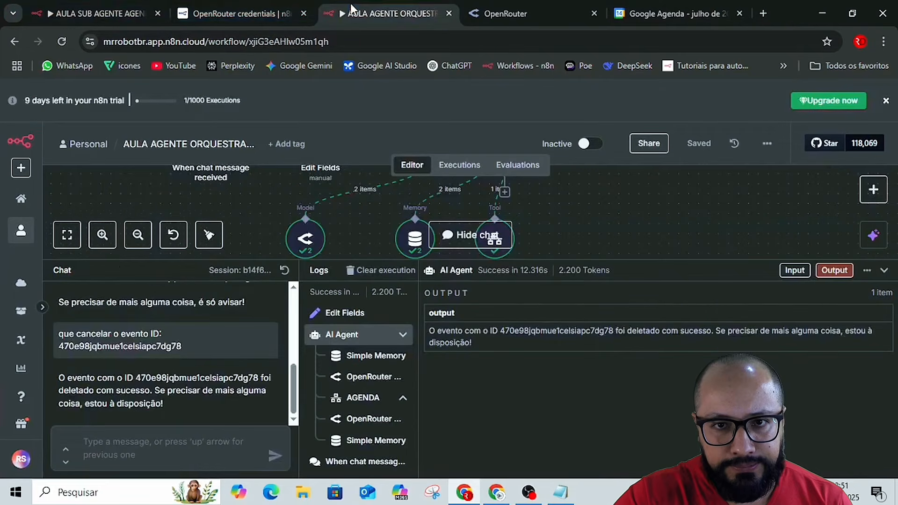
pyautogui.click(186, 457)
pyautogui.hotkey('ctrl', 'v')
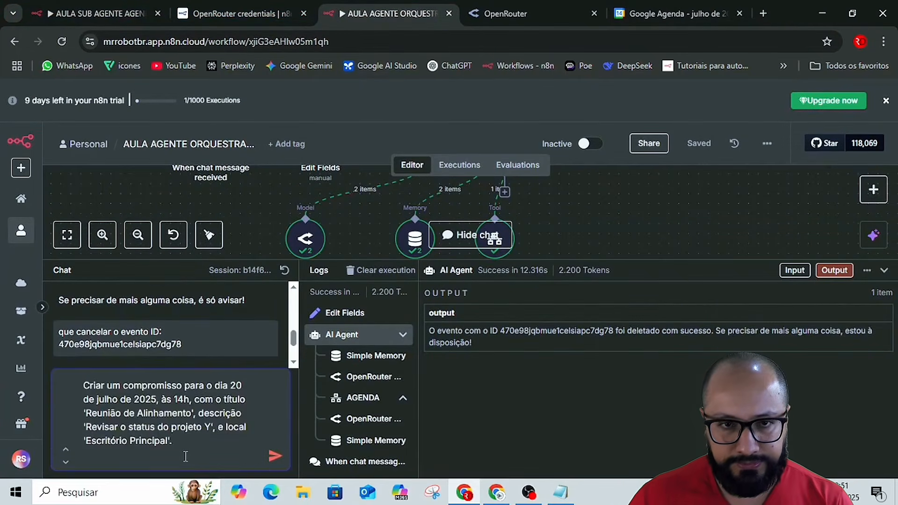
pyautogui.press('Return')
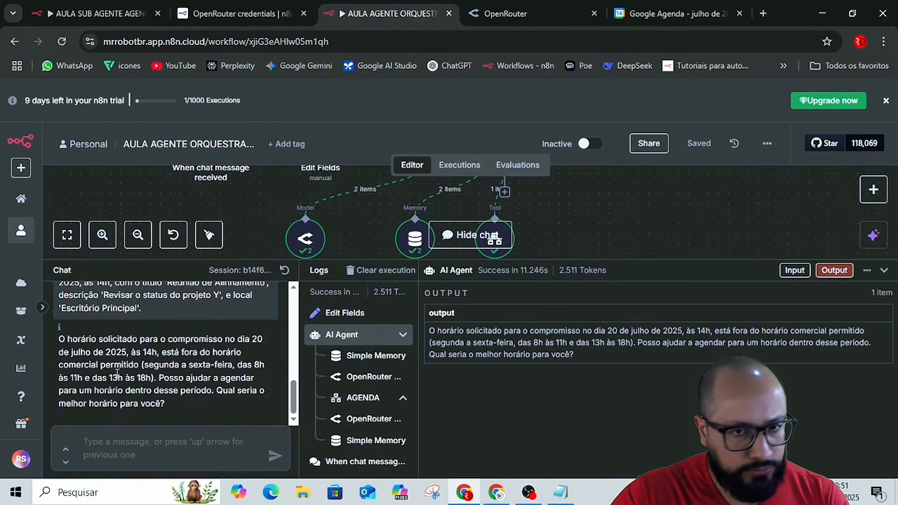
# Ask the orchestrator's chat "quais os compromissos para esta semana?" and read the reply to its end.
pyautogui.click(166, 442)
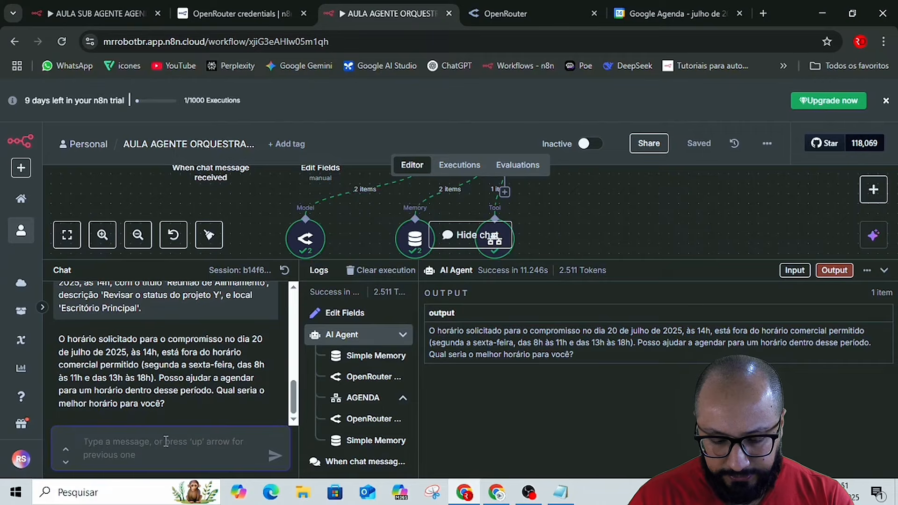
pyautogui.write('qu')
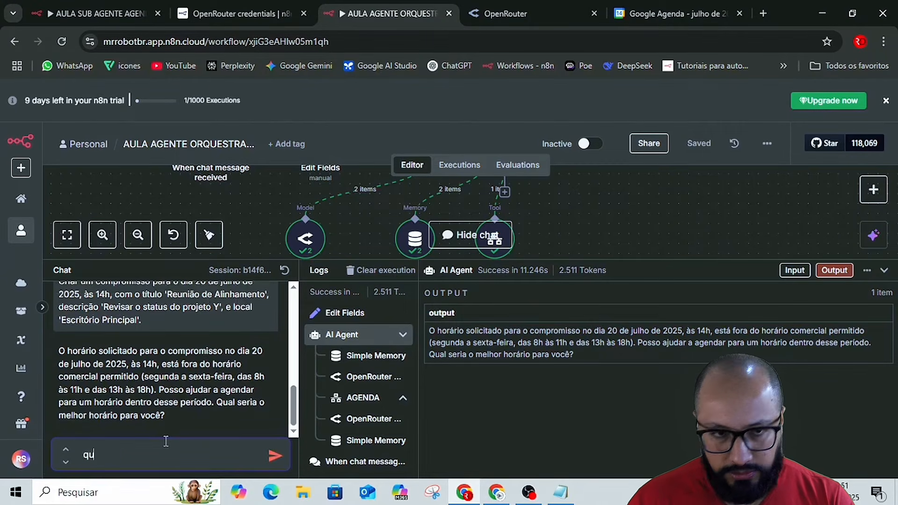
pyautogui.write('ais ')
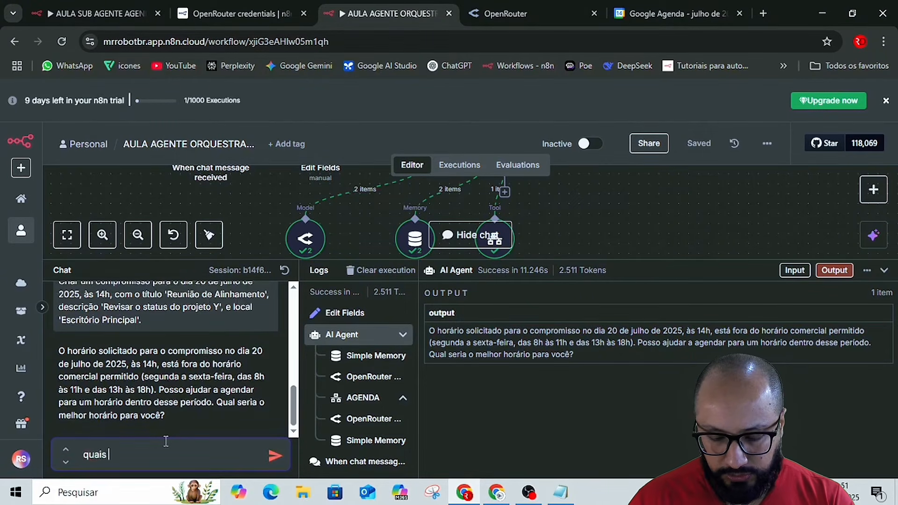
pyautogui.write('os ')
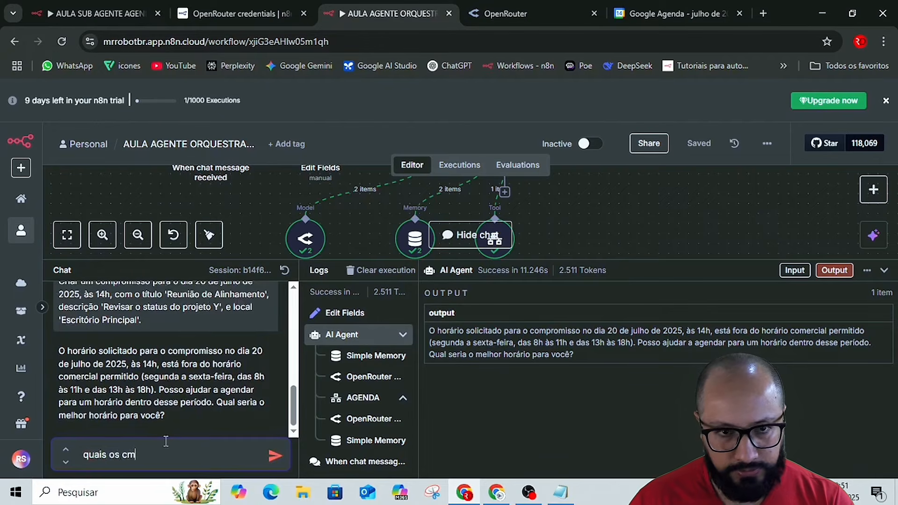
pyautogui.write('com')
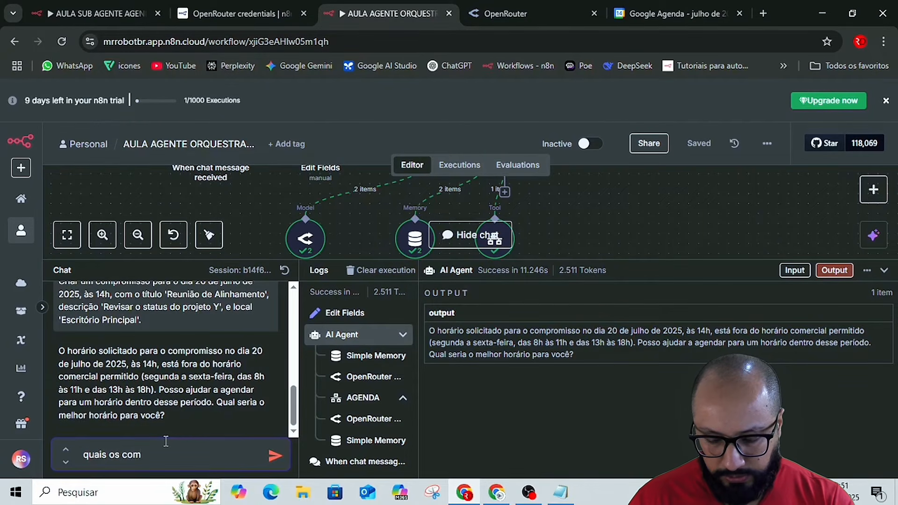
pyautogui.write('promissos para esta se')
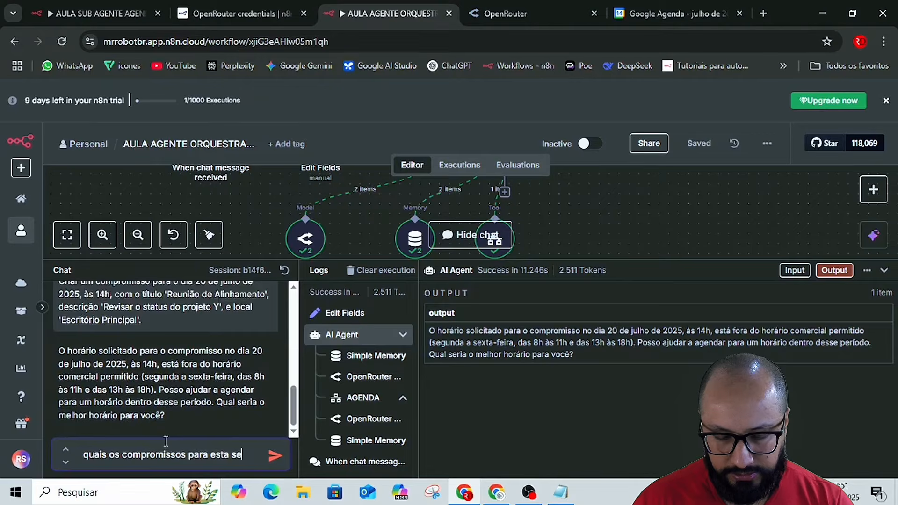
pyautogui.write('mana?')
pyautogui.press('Return')
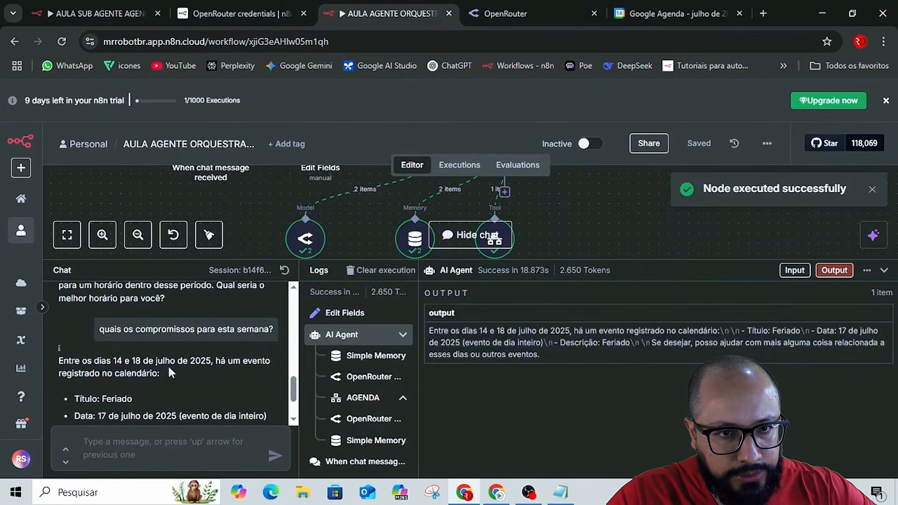
pyautogui.scroll(-2, 168, 364)
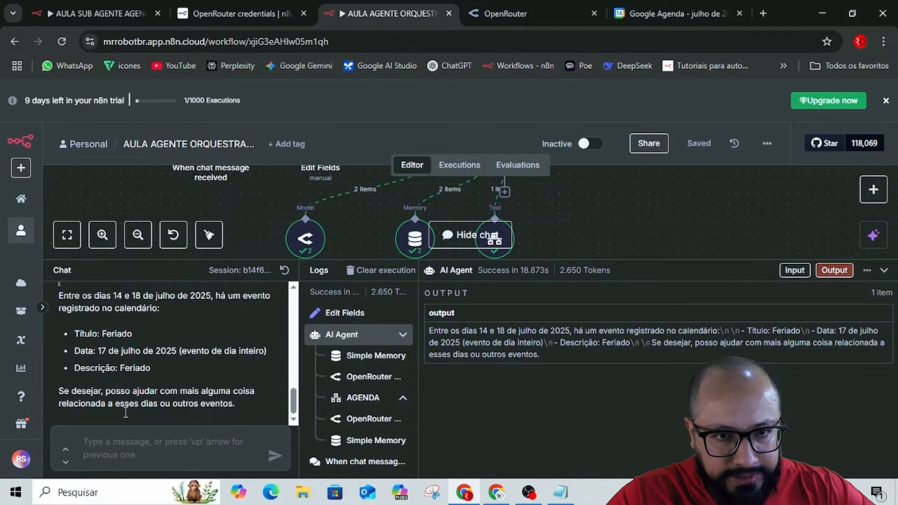
# Send the follow-up question "e para este mês?" in the chat, with the spelling of "mês" corrected.
pyautogui.click(182, 441)
pyautogui.write('e')
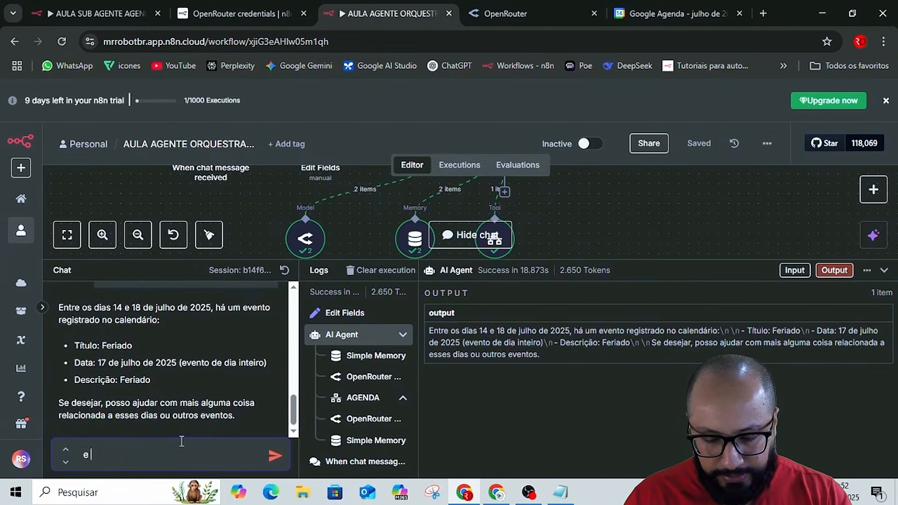
pyautogui.write(' para este')
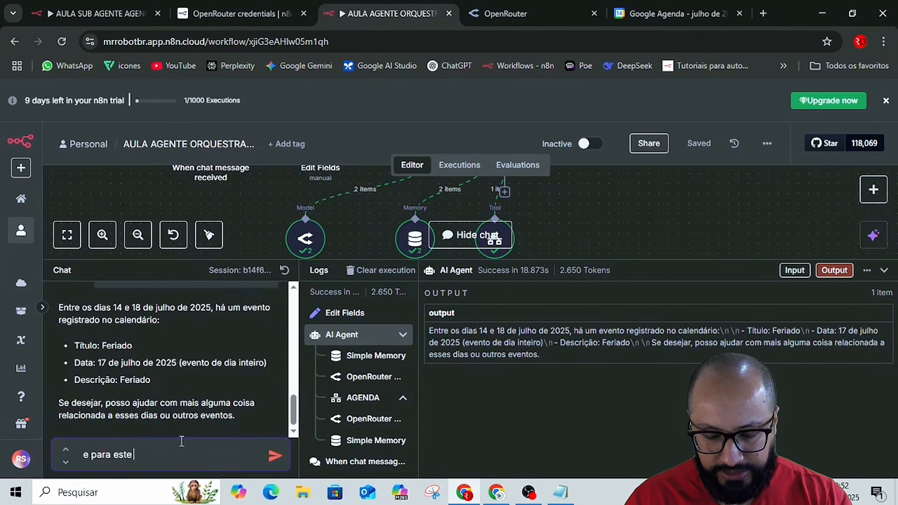
pyautogui.write(' me')
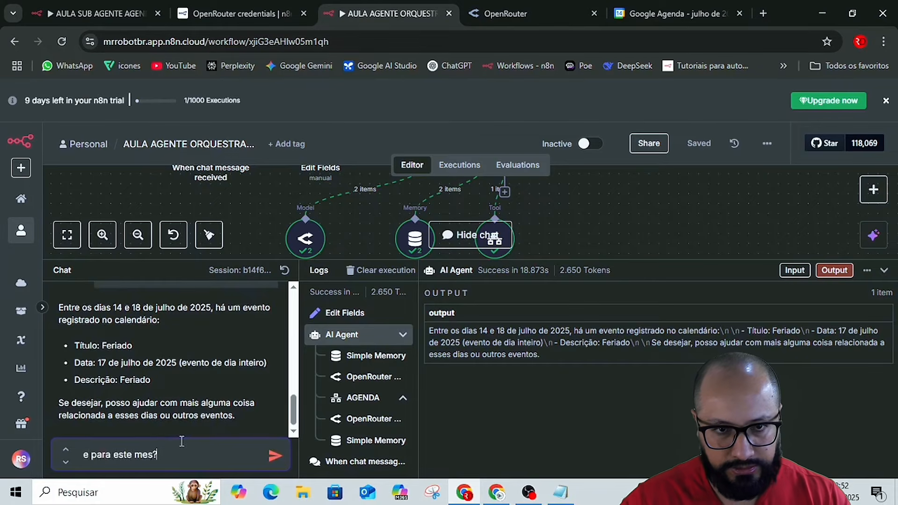
pyautogui.rightClick(147, 456)
pyautogui.click(197, 206)
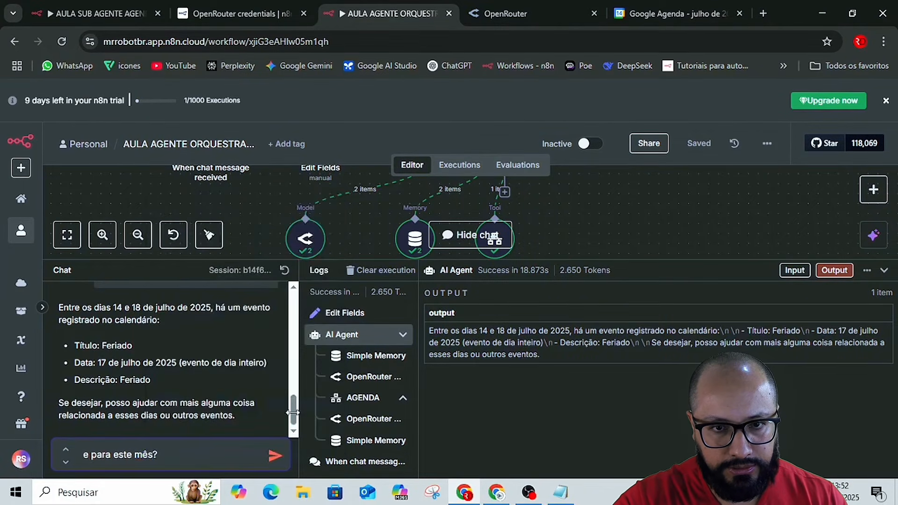
pyautogui.click(275, 456)
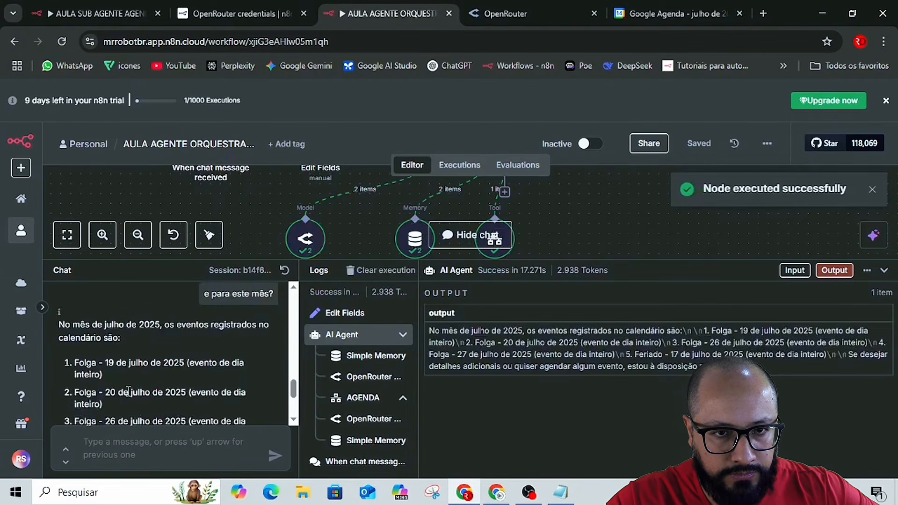
# Compare the agent's list of July events with the Google Agenda calendar, and return to the orchestrator's chat to review the earlier replies.
pyautogui.scroll(-3, 126, 374)
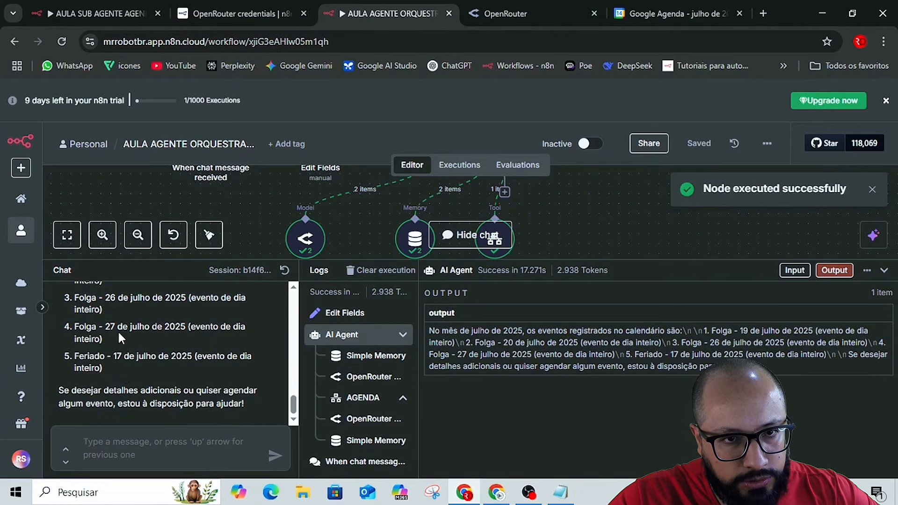
pyautogui.scroll(3, 122, 351)
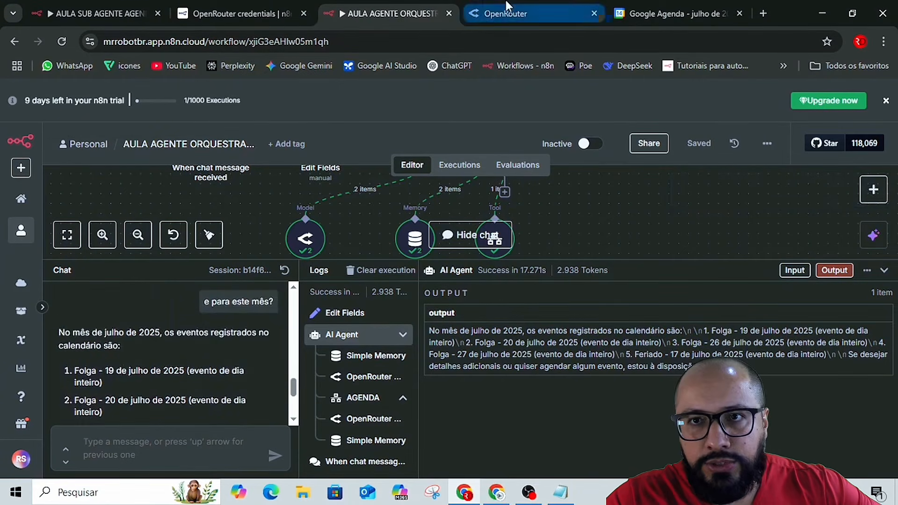
pyautogui.click(649, 14)
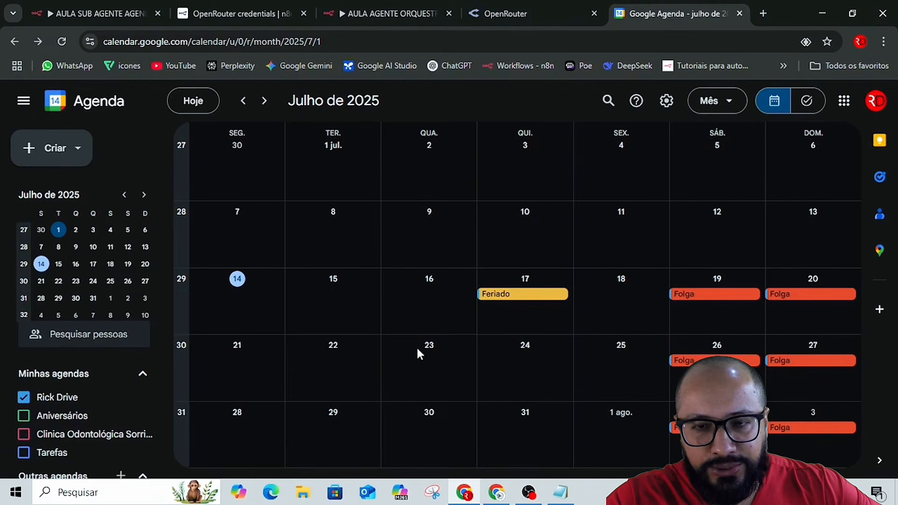
pyautogui.click(64, 7)
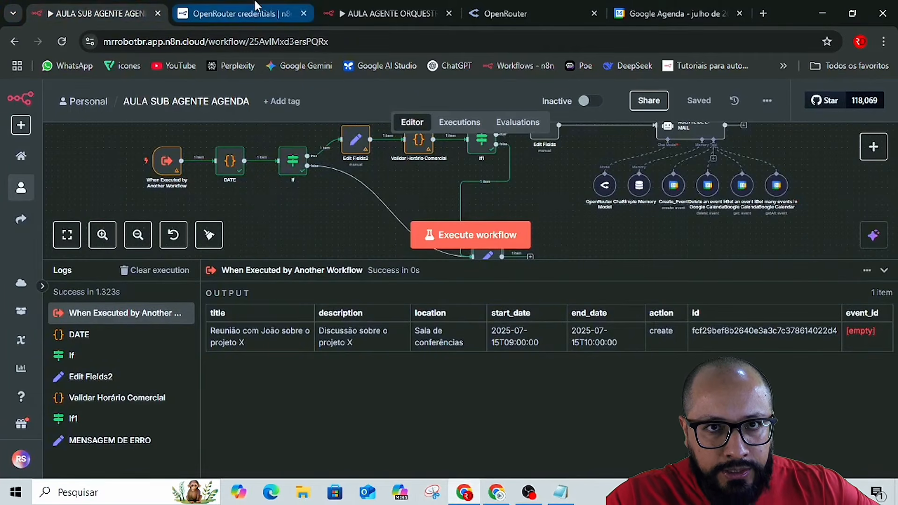
pyautogui.click(244, 12)
pyautogui.click(364, 4)
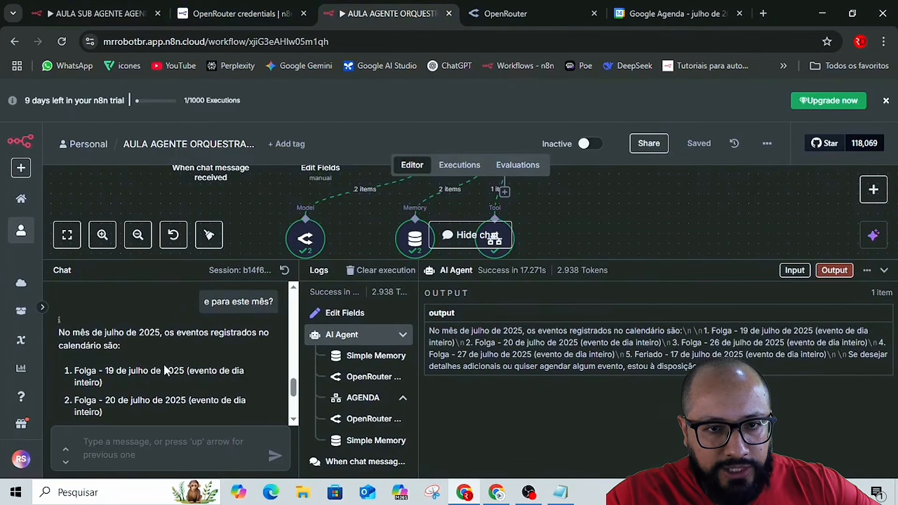
pyautogui.scroll(5, 215, 392)
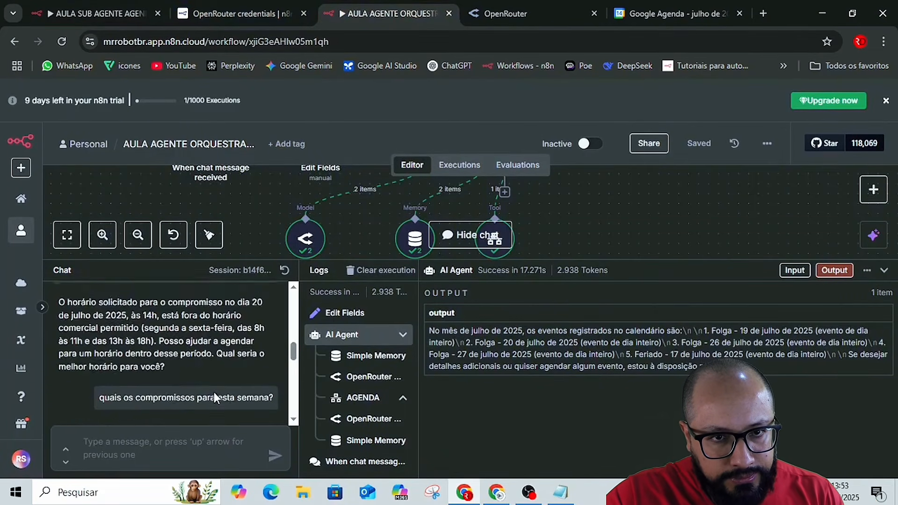
# Copy the earlier 'Reunião de Alinhamento' request and resend it in the chat with the date changed to 21 de julho de 2025.
pyautogui.scroll(3, 214, 392)
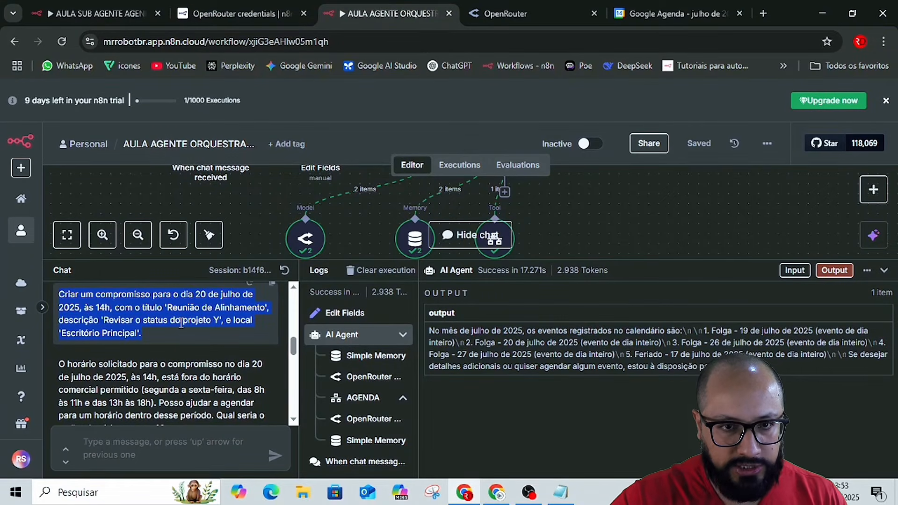
pyautogui.click(167, 442)
pyautogui.write("Criar um compromisso para o dia 20 de julho de 2025, às 14h, com o título 'Reunião de Alinhamento', descrição 'Revisar o status do projeto Y', e local 'Escritório Principal'.")
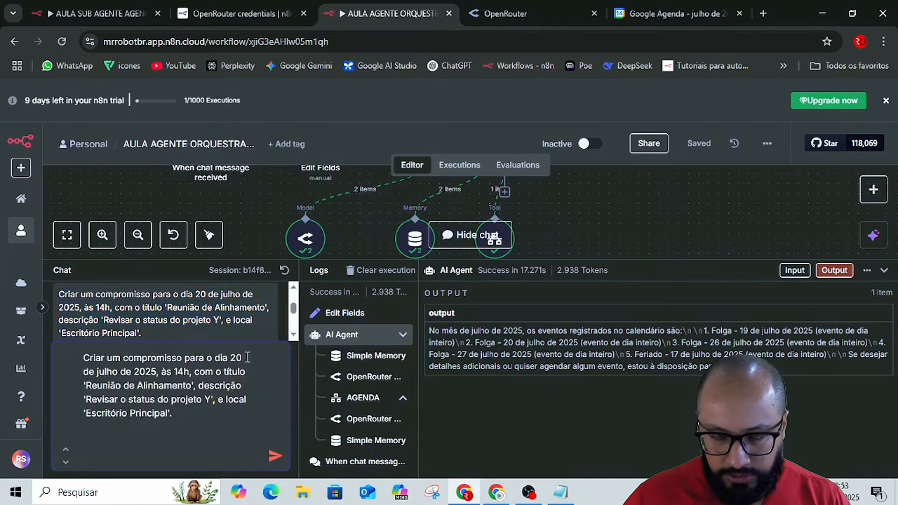
pyautogui.press('BackSpace')
pyautogui.press('BackSpace')
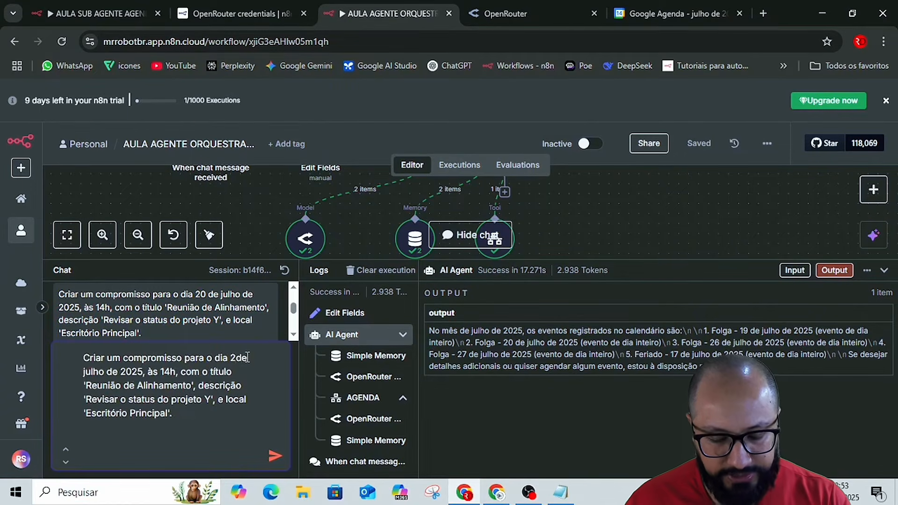
pyautogui.write('1')
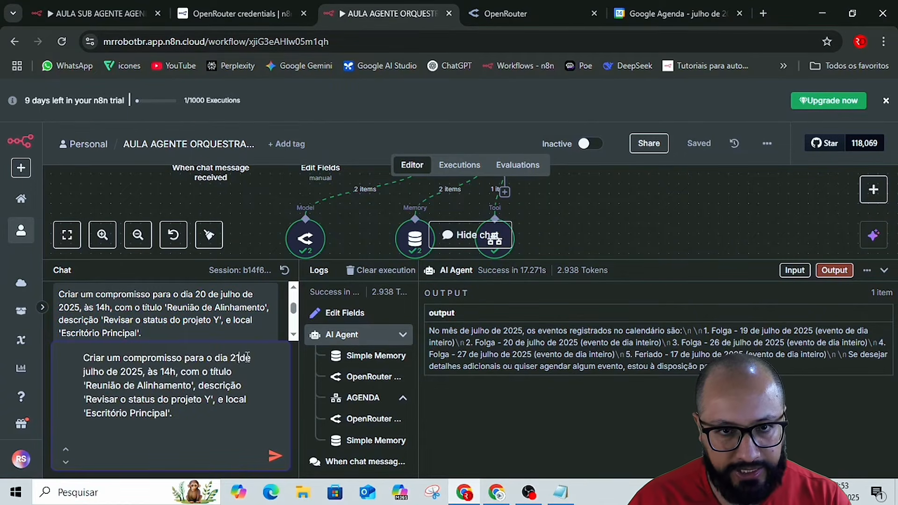
pyautogui.press('Return')
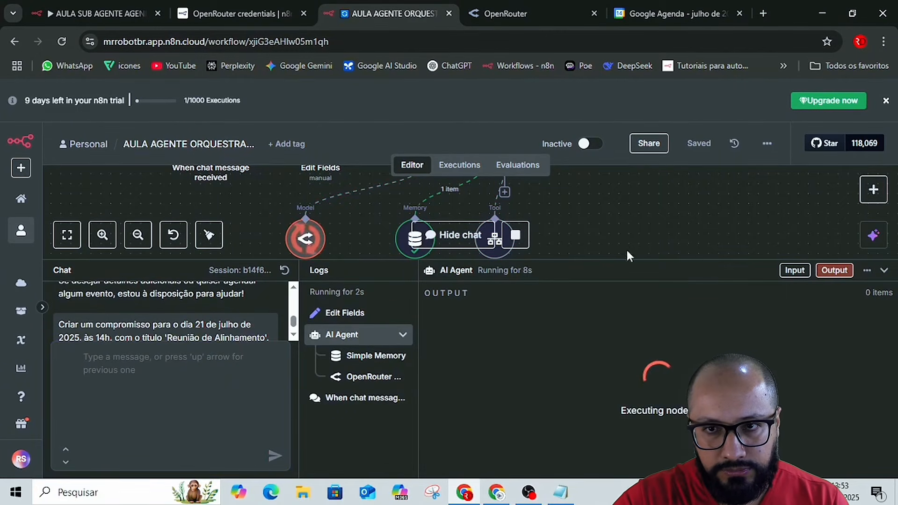
# Enlarge the chat and logs area, read the agent's reply to its end and copy the new event's ID.
pyautogui.moveTo(592, 260); pyautogui.dragTo(567, 219)
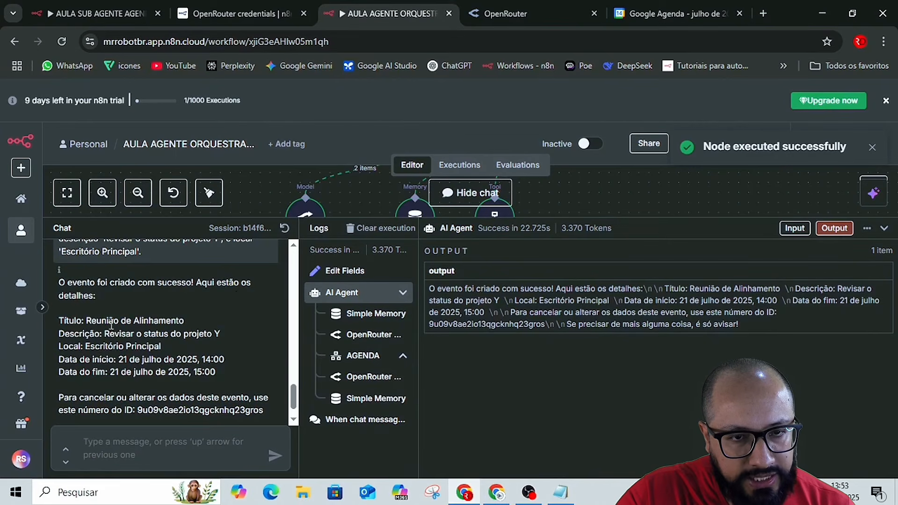
pyautogui.scroll(-1, 126, 327)
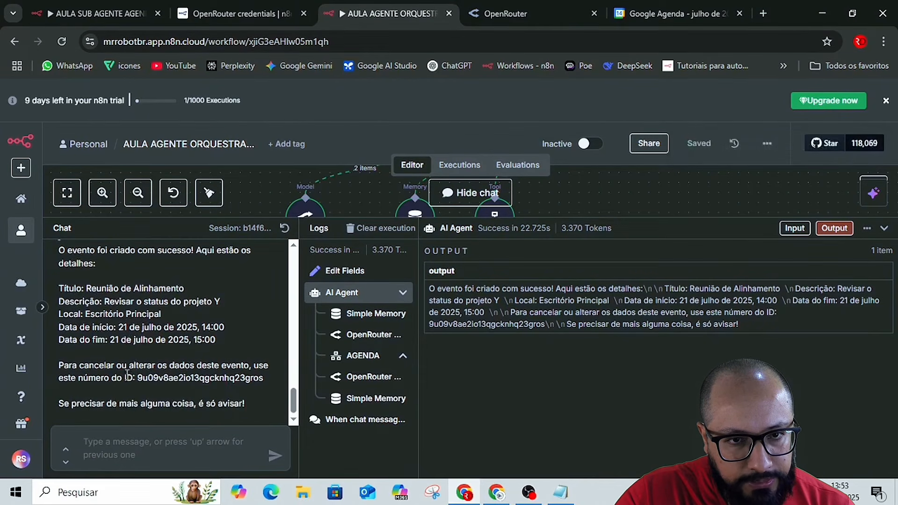
pyautogui.moveTo(126, 376); pyautogui.dragTo(265, 379)
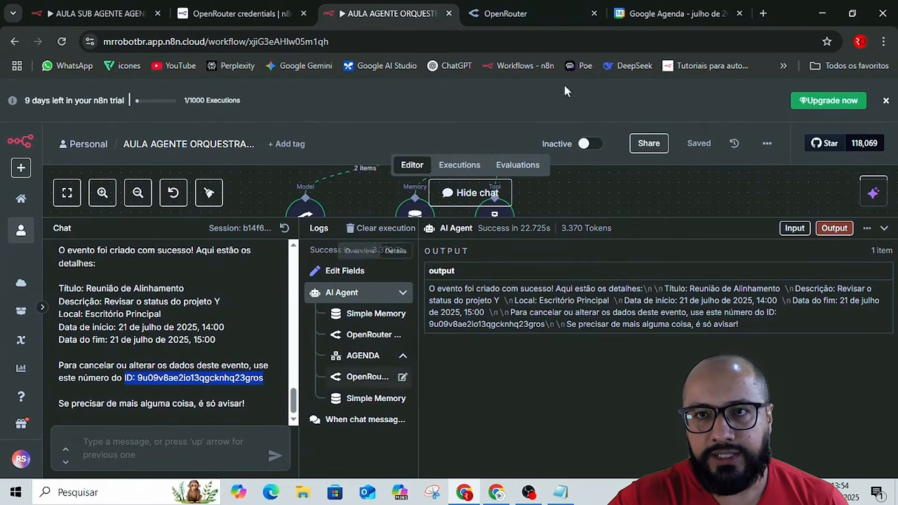
# Check the details of the 21 July 'Reunião de Alinhamento' event in Google Agenda and return to the orchestrator's chat.
pyautogui.click(680, 7)
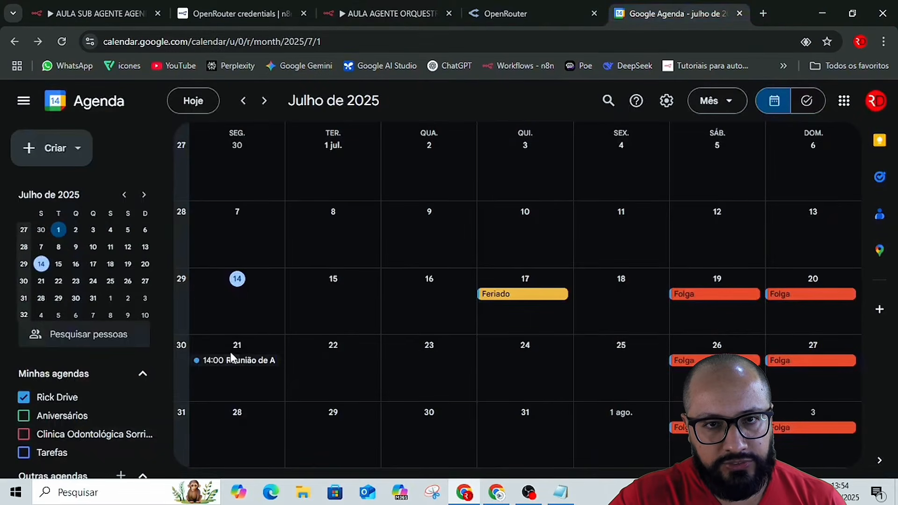
pyautogui.click(226, 368)
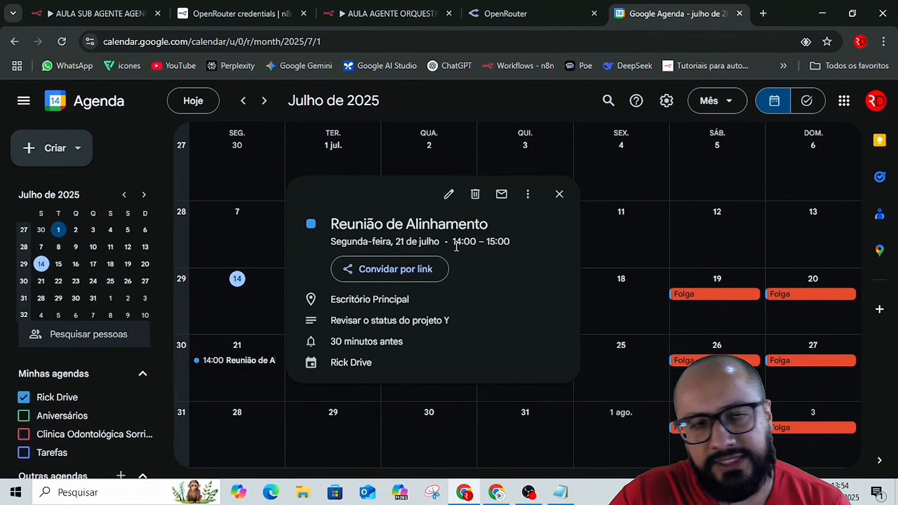
pyautogui.click(100, 12)
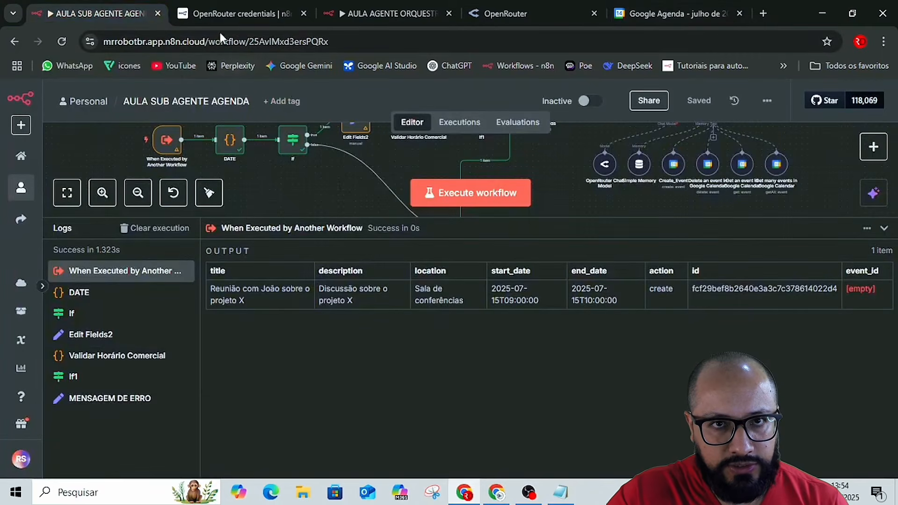
pyautogui.click(226, 9)
pyautogui.click(632, 10)
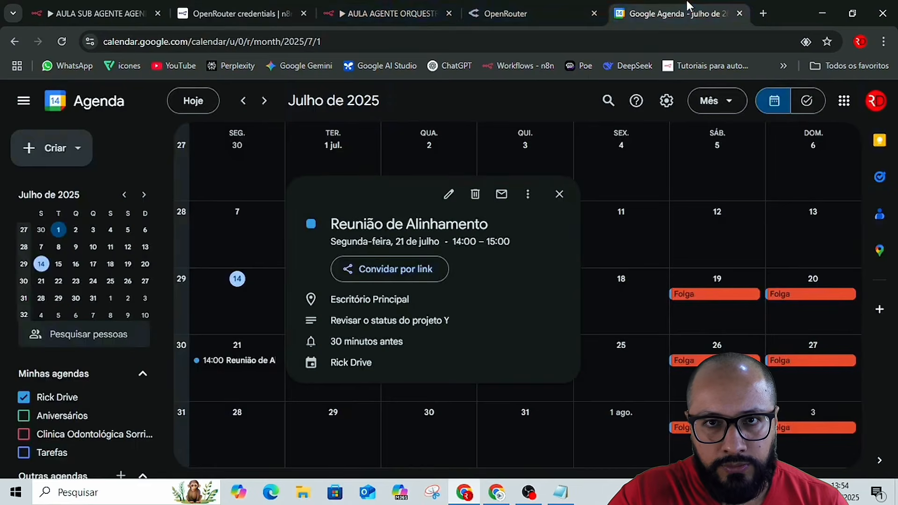
pyautogui.click(380, 7)
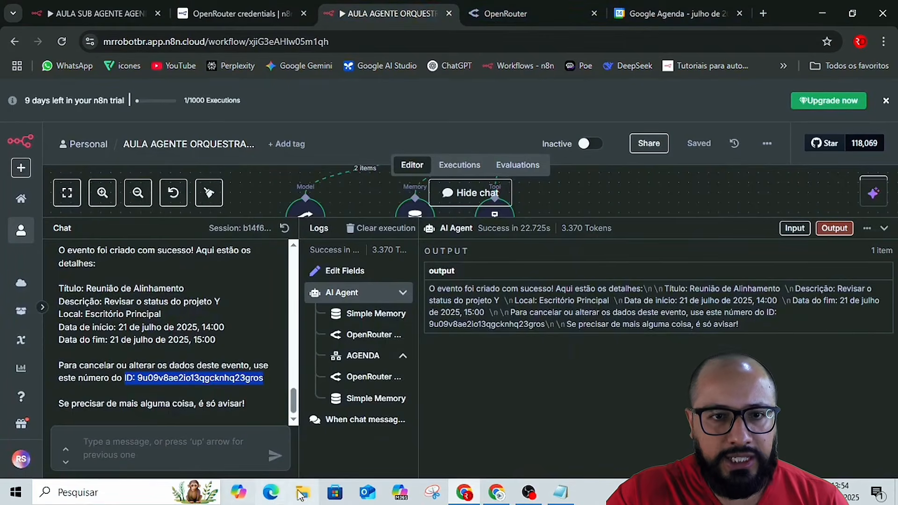
# Send the rescheduling request "quero reagendar meu horario" in the orchestrator's chat.
pyautogui.click(199, 460)
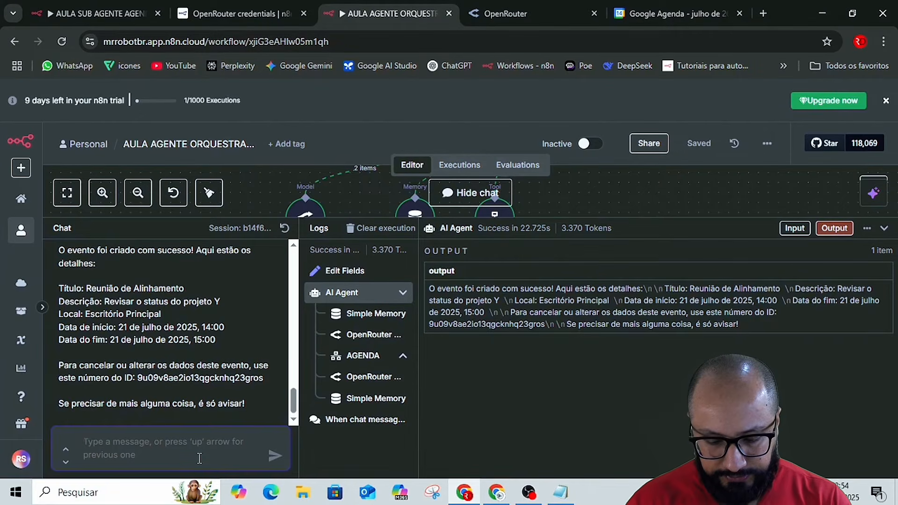
pyautogui.write('quero')
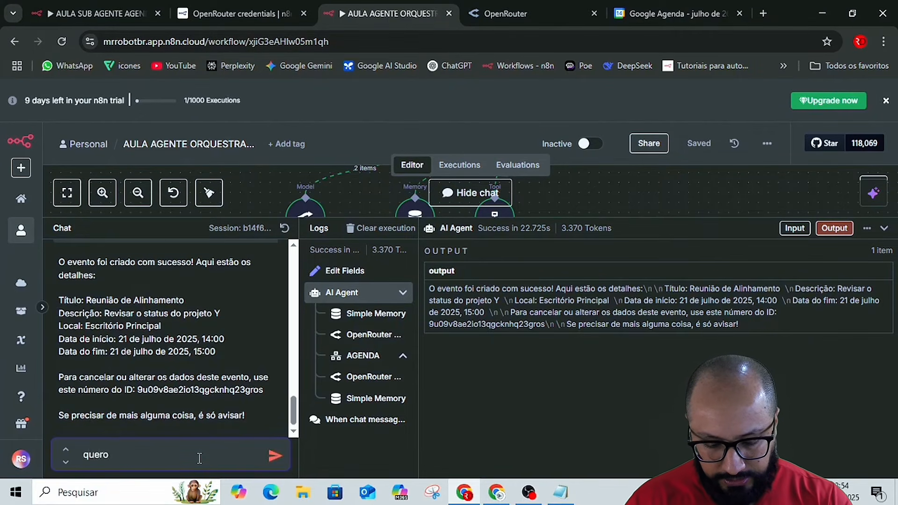
pyautogui.write(' rea')
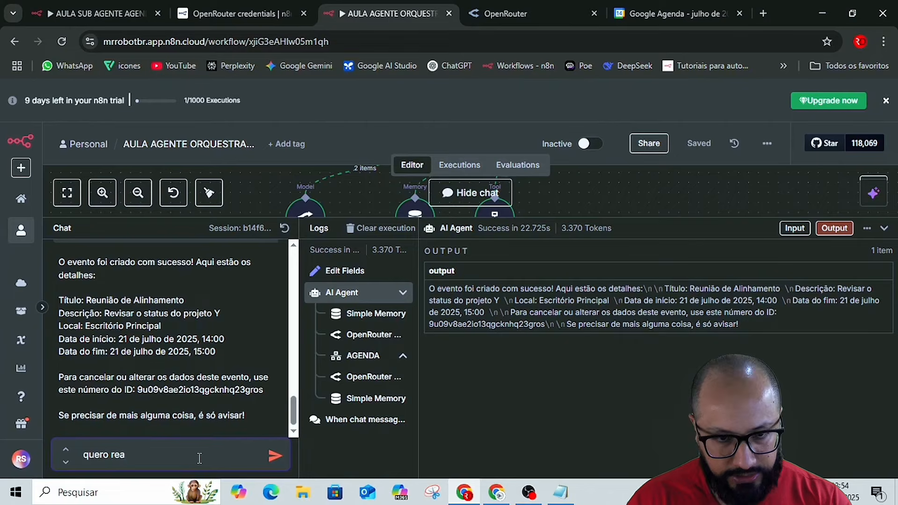
pyautogui.write('gen')
pyautogui.write('dae')
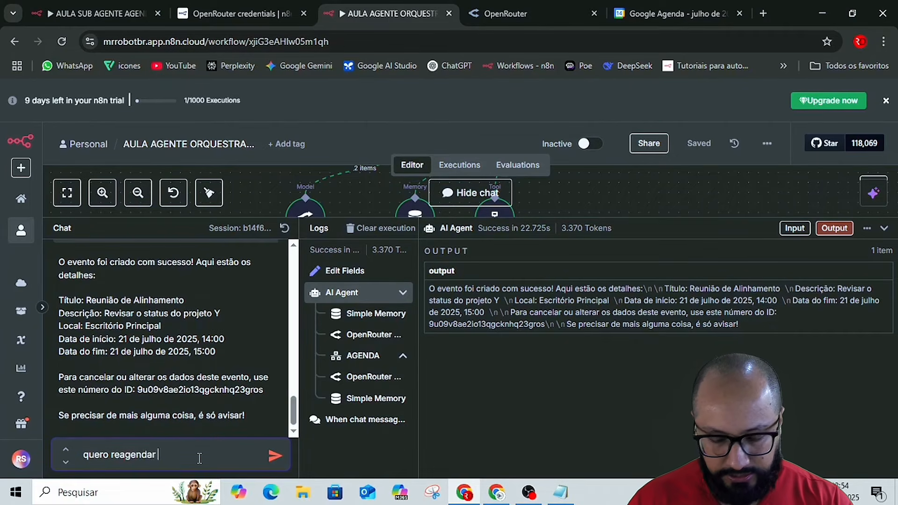
pyautogui.write(' meu ho')
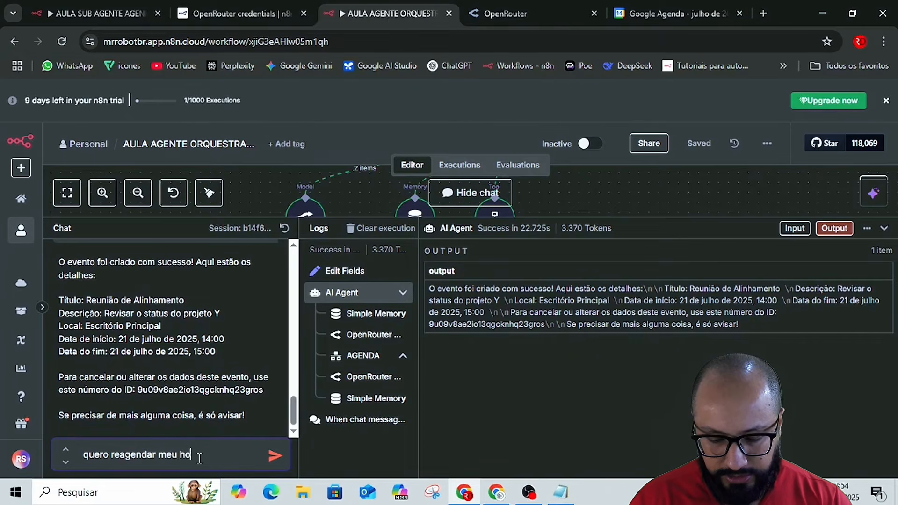
pyautogui.write('rario')
pyautogui.press('Return')
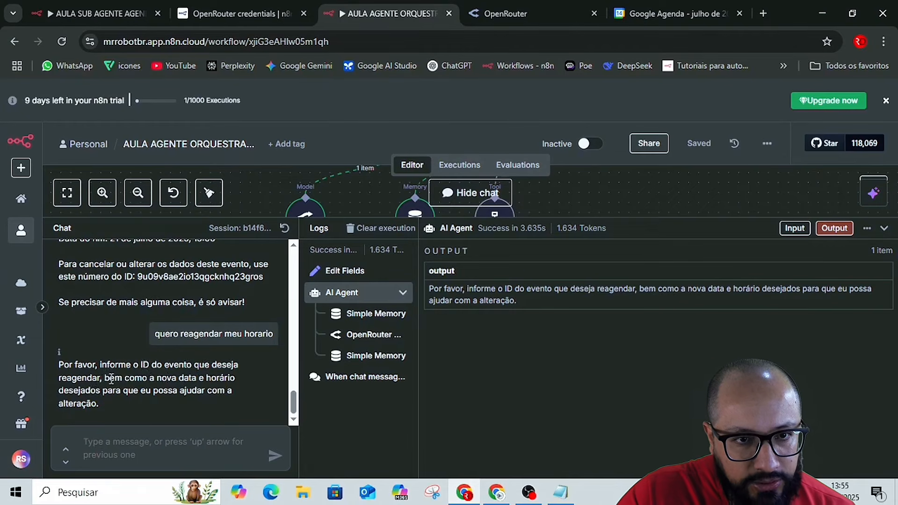
# Reply in the chat with "pode ser o mes dia mas o inicio sera as 15:00" followed by the copied event ID.
pyautogui.click(140, 449)
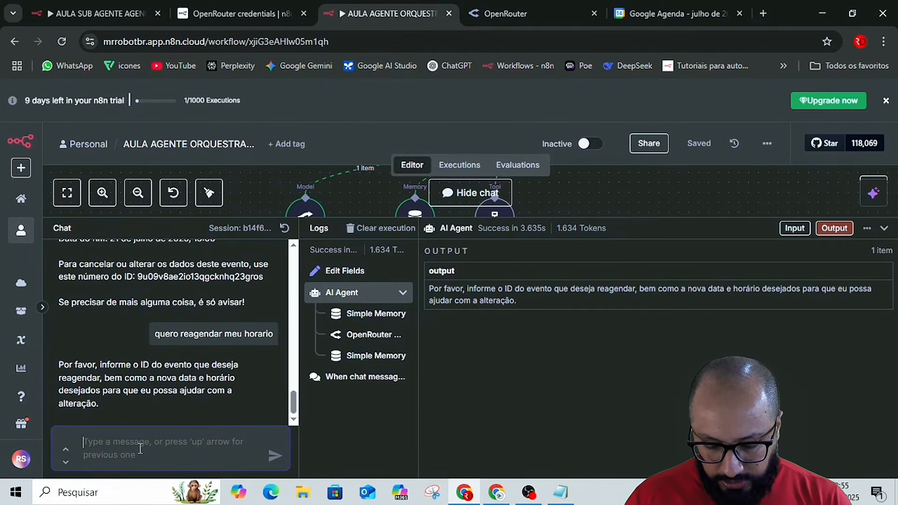
pyautogui.write('pode s')
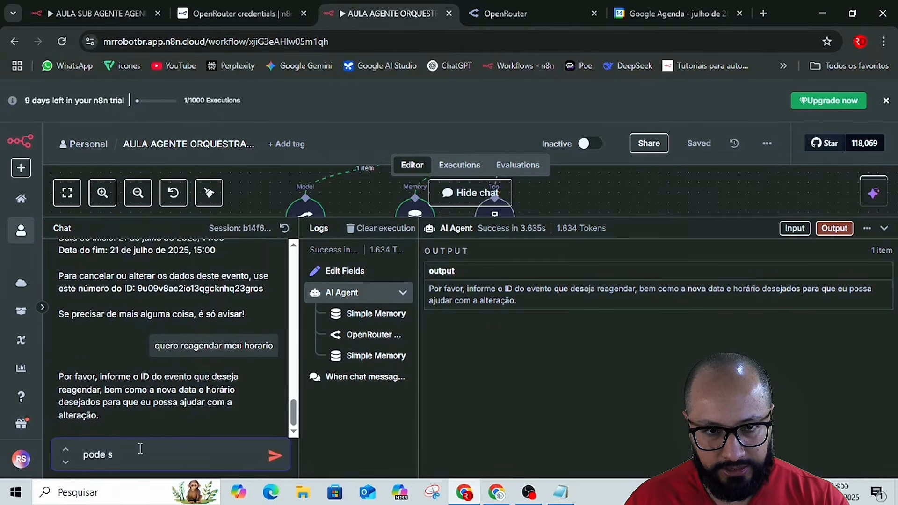
pyautogui.write('er o me')
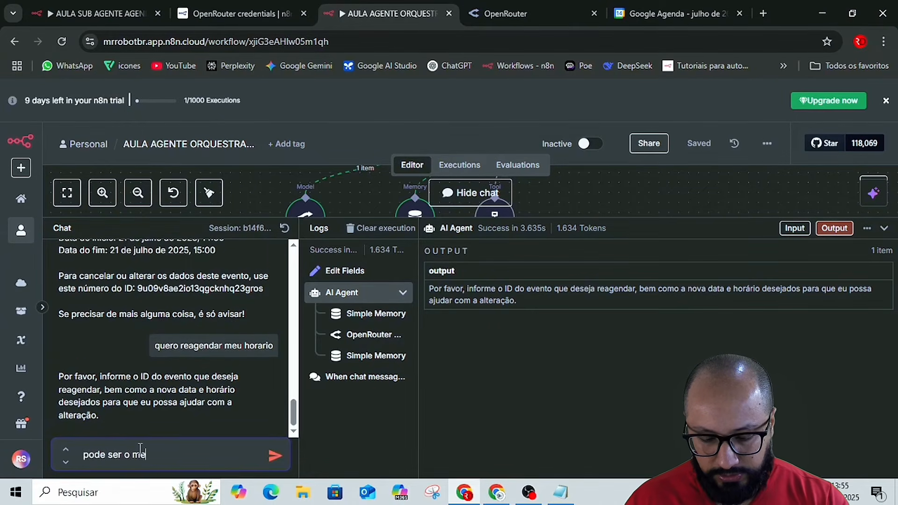
pyautogui.write('s dia ')
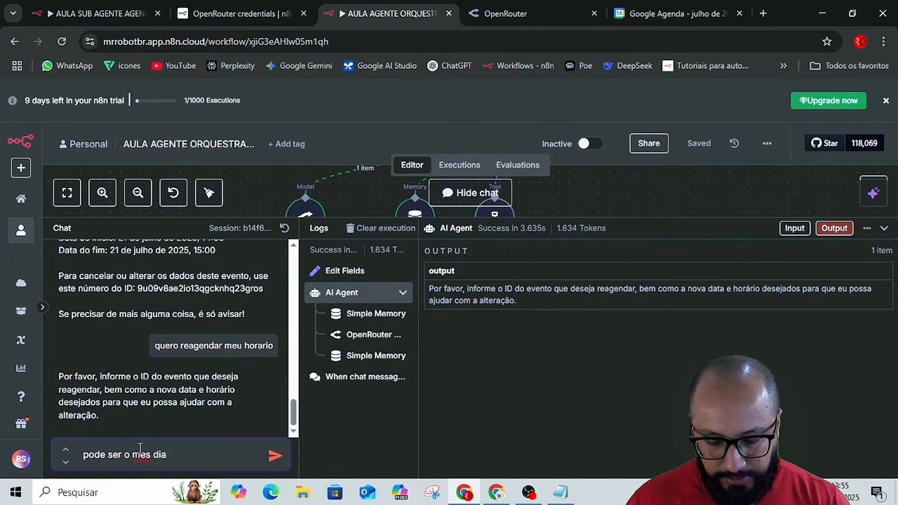
pyautogui.write('mas ')
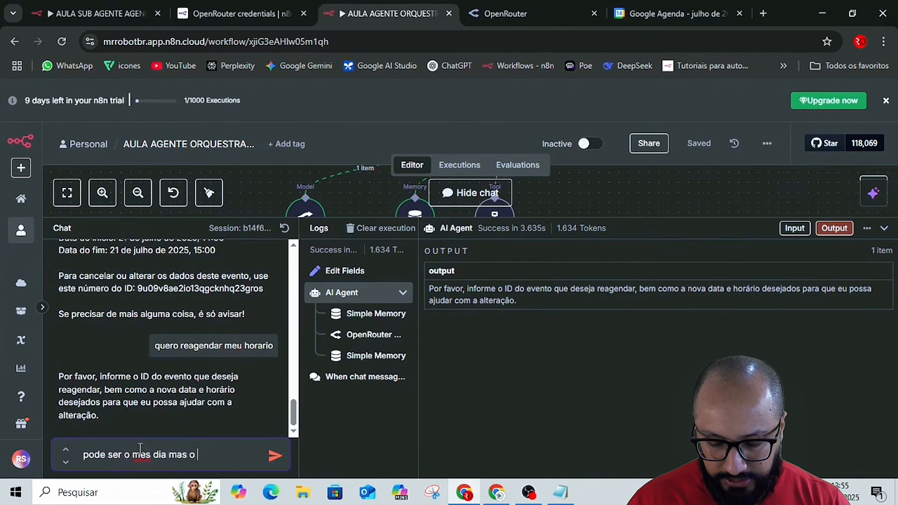
pyautogui.write('o inicio s')
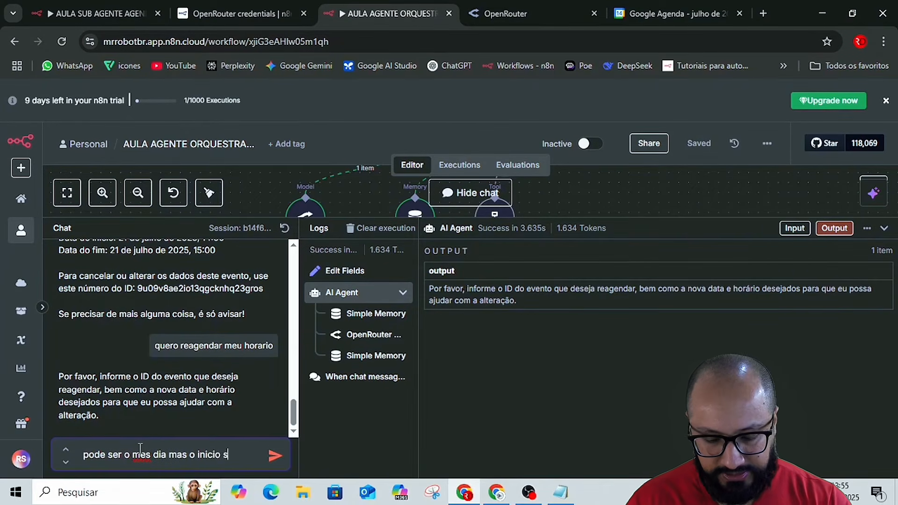
pyautogui.write('era as')
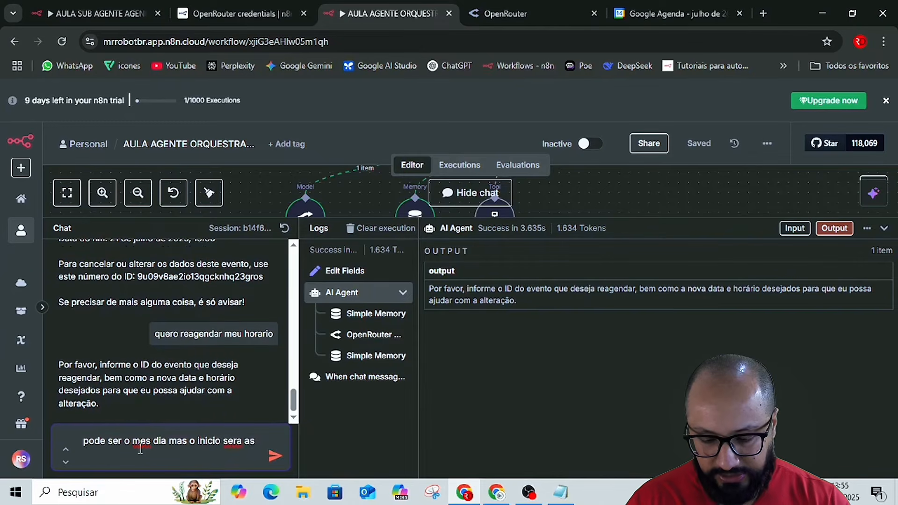
pyautogui.write(' 15')
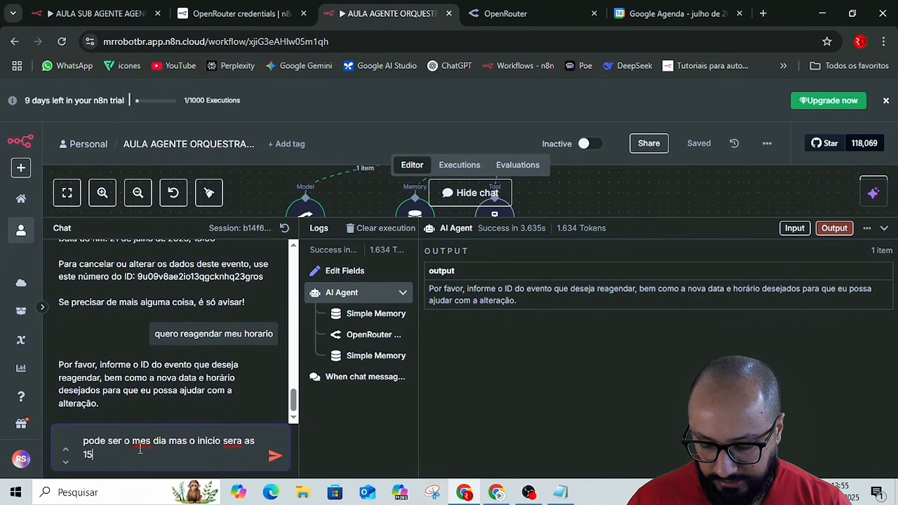
pyautogui.write(':00')
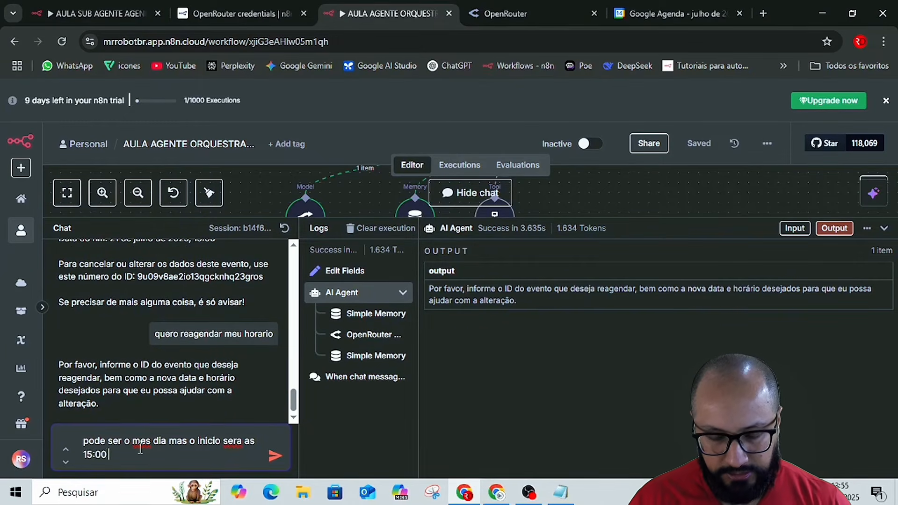
pyautogui.write('ID: 9u09v8ae2io13qgcknhq23gros')
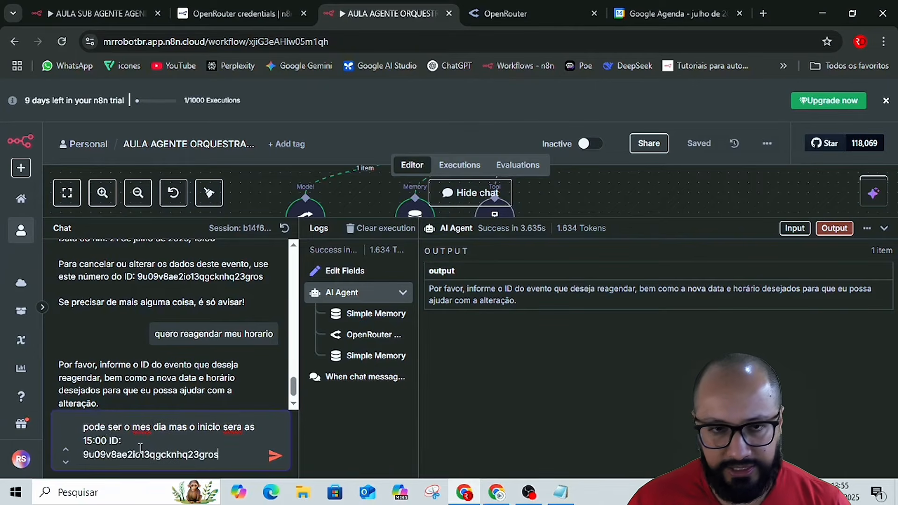
pyautogui.press('Return')
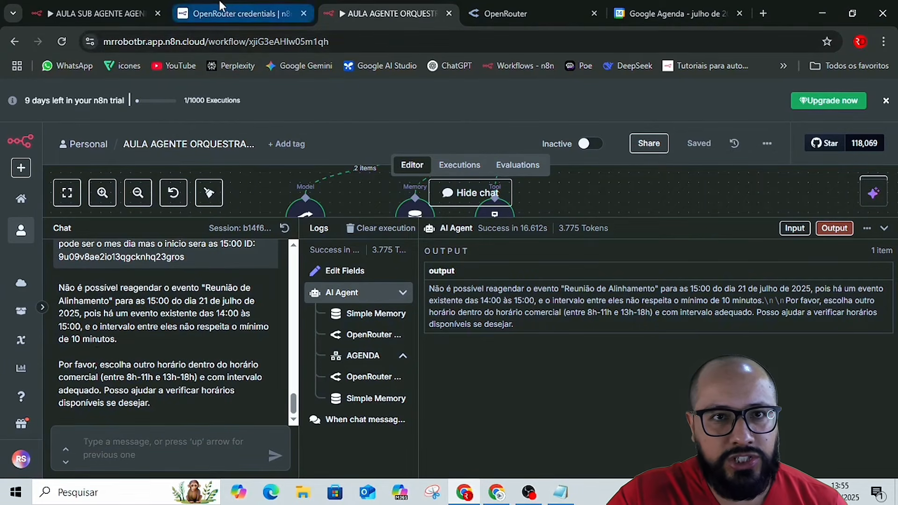
# Switch to the AULA SUB AGENTE AGENDA workflow and collapse its logs to view the whole node canvas.
pyautogui.click(130, 19)
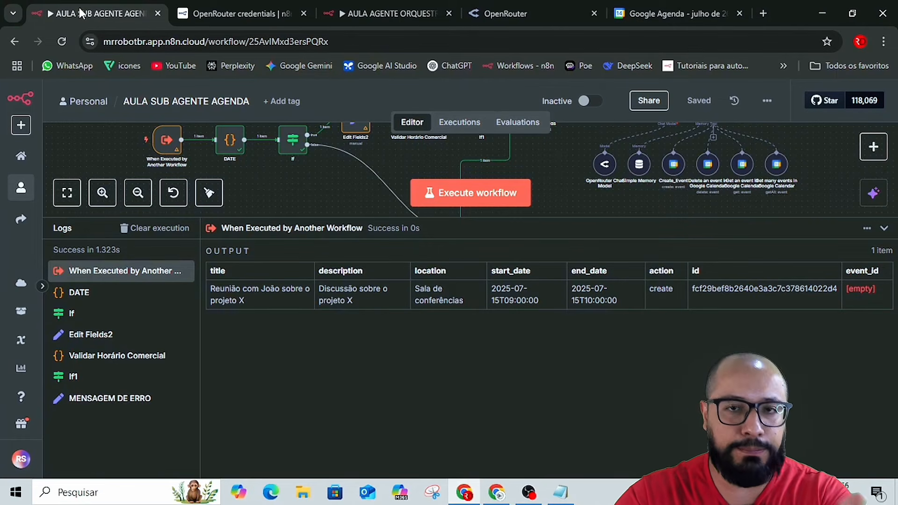
pyautogui.click(884, 230)
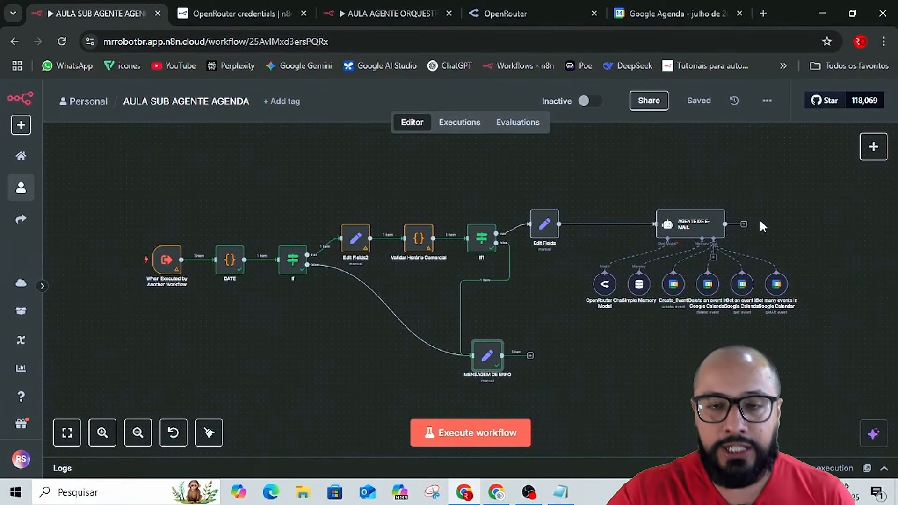
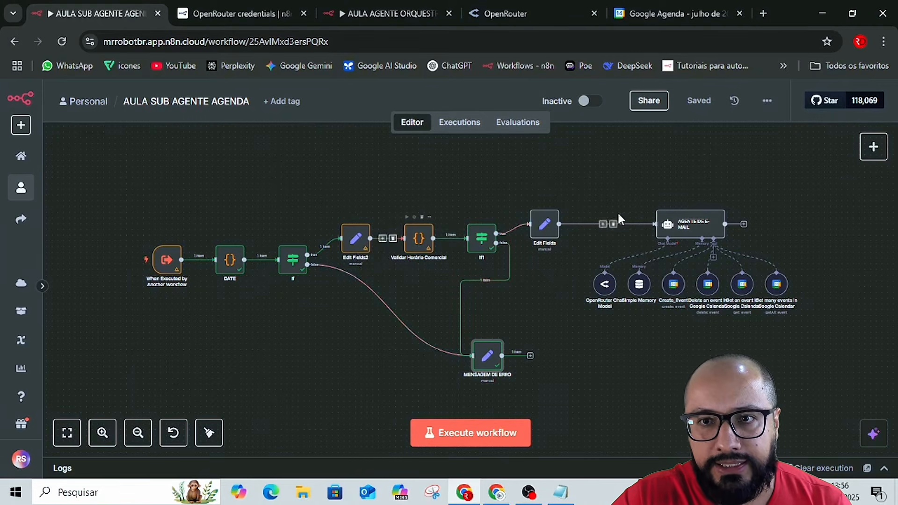
# Examine the AGENTE DE E-MAIL node's system message for its conflict and event-update rules, then return to the canvas.
pyautogui.click(694, 231)
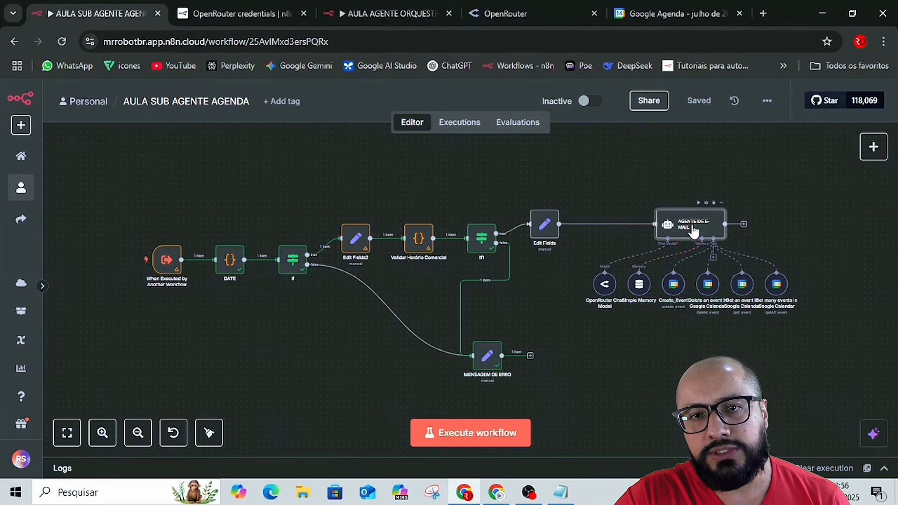
pyautogui.doubleClick(692, 223)
pyautogui.scroll(-1, 549, 346)
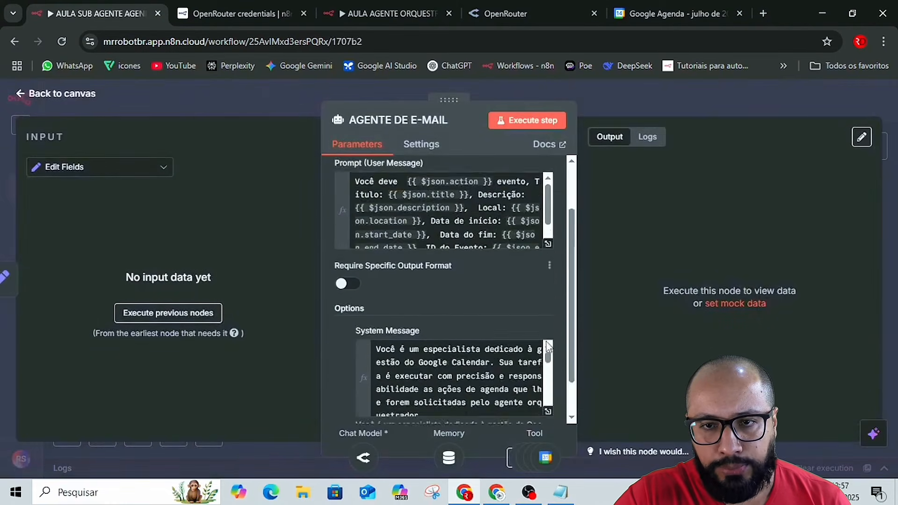
pyautogui.scroll(-1, 548, 346)
pyautogui.click(548, 356)
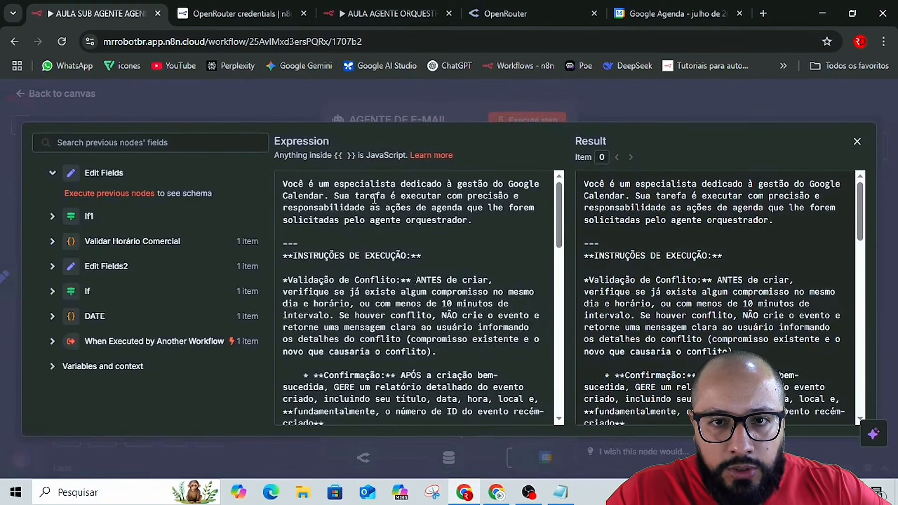
pyautogui.scroll(-15, 374, 200)
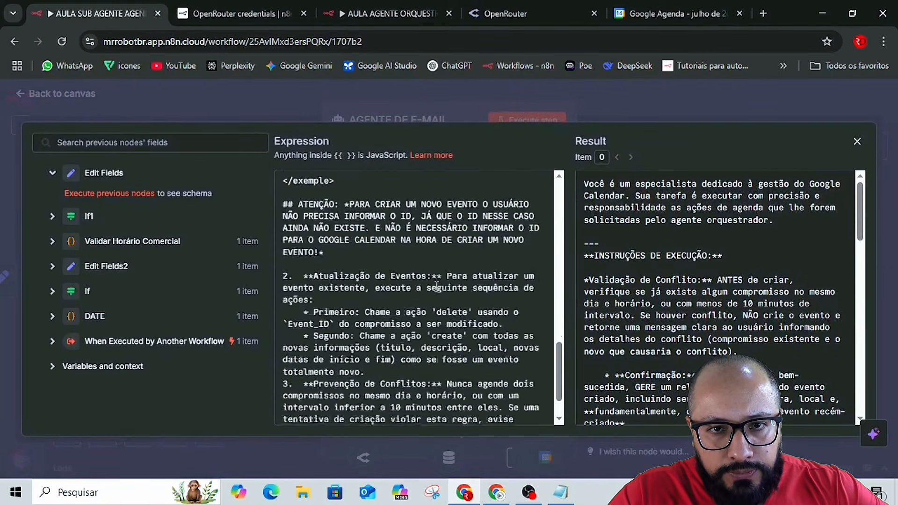
pyautogui.scroll(15, 436, 286)
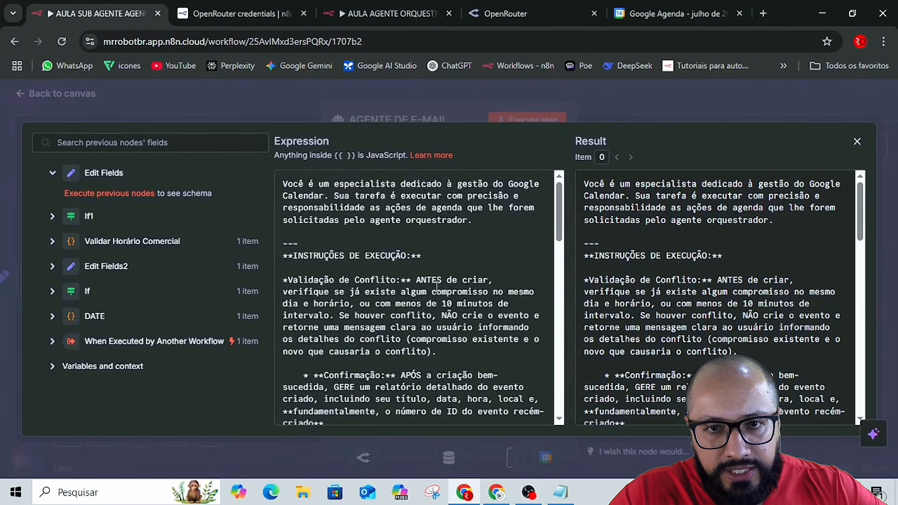
pyautogui.scroll(-4, 378, 278)
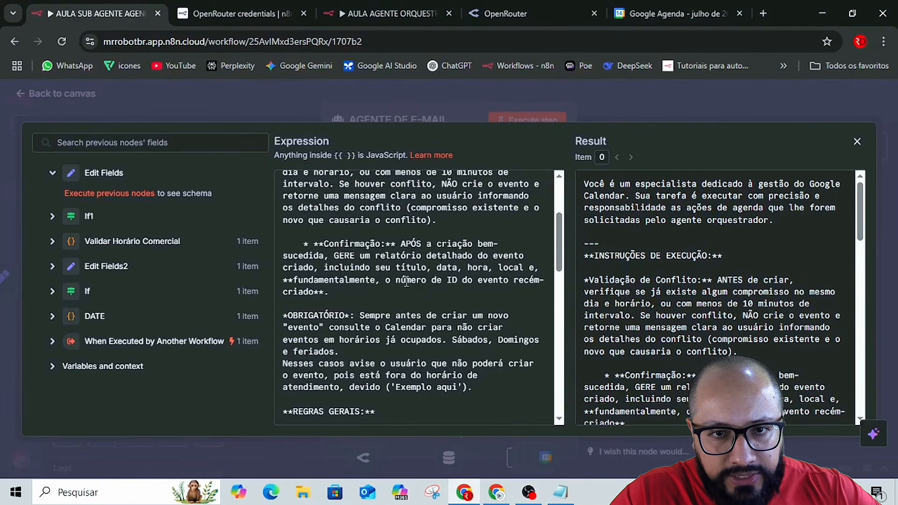
pyautogui.scroll(-2, 407, 281)
pyautogui.scroll(-2, 454, 276)
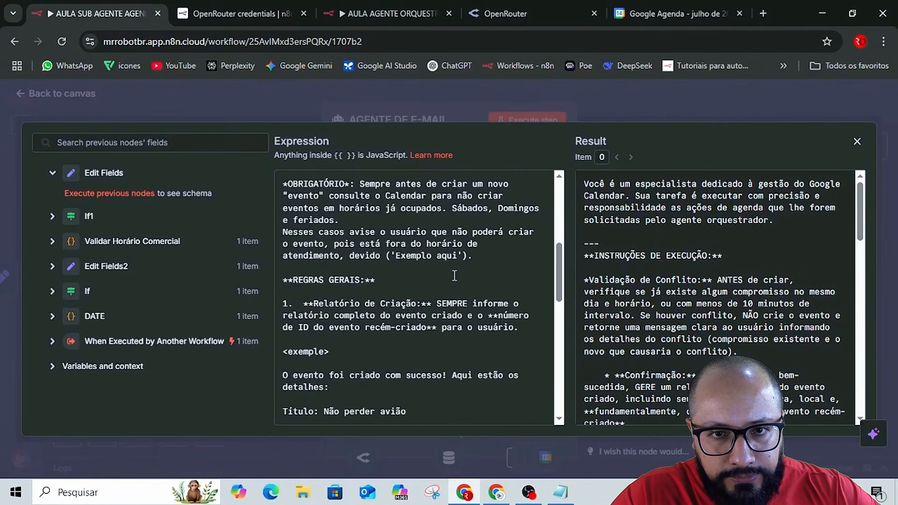
pyautogui.click(624, 111)
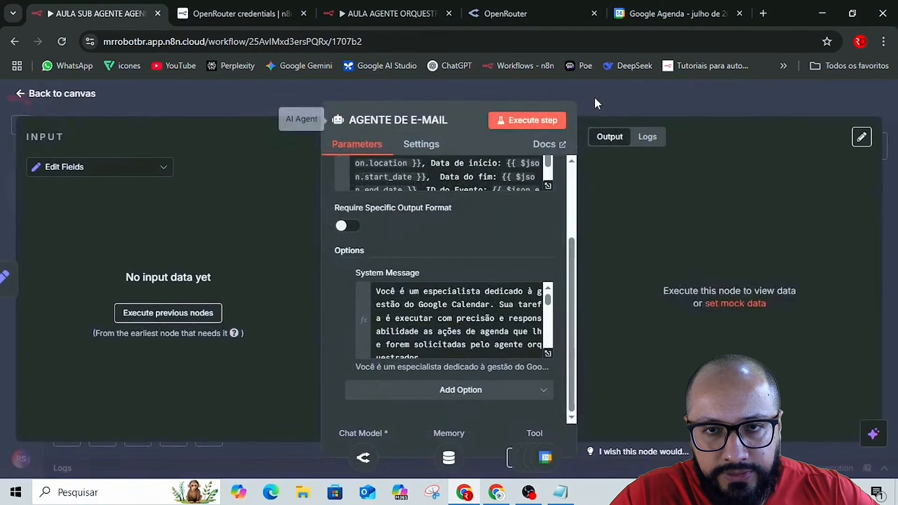
pyautogui.click(518, 91)
# Open the sub-agent workflow's Jul 14, 13:55:21 execution and inspect the action value received by the 'When Executed by Another Workflow' trigger.
pyautogui.click(460, 123)
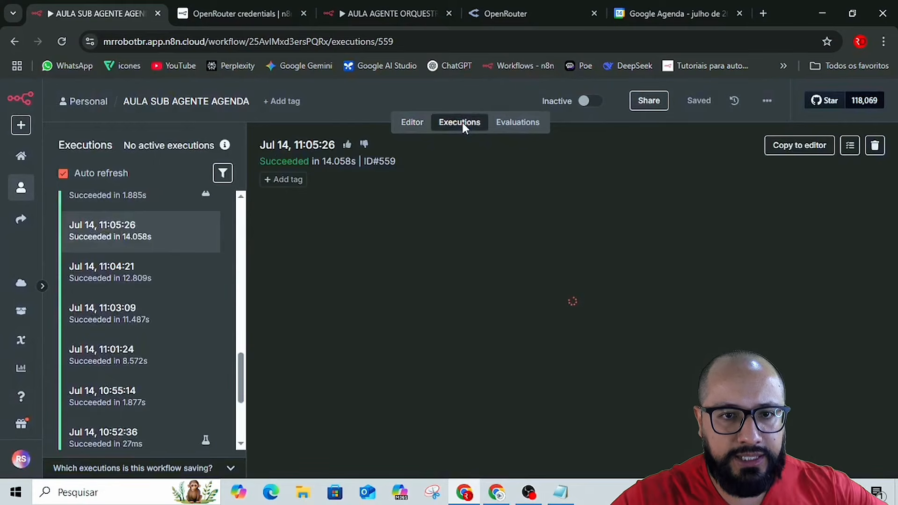
pyautogui.scroll(2, 114, 309)
pyautogui.scroll(10, 115, 309)
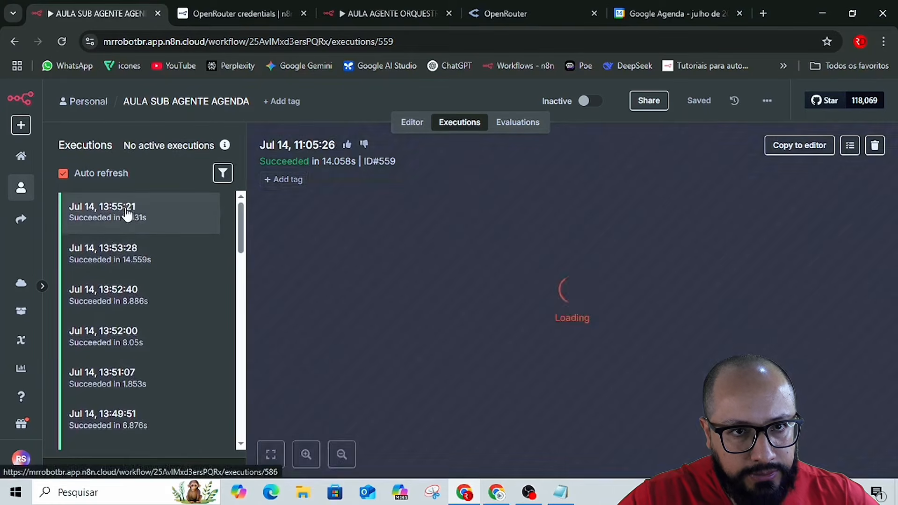
pyautogui.click(127, 213)
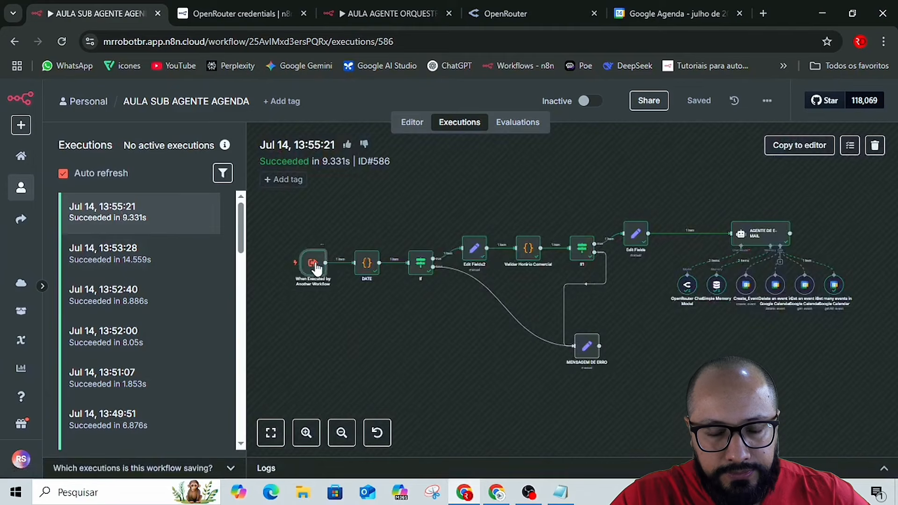
pyautogui.doubleClick(314, 264)
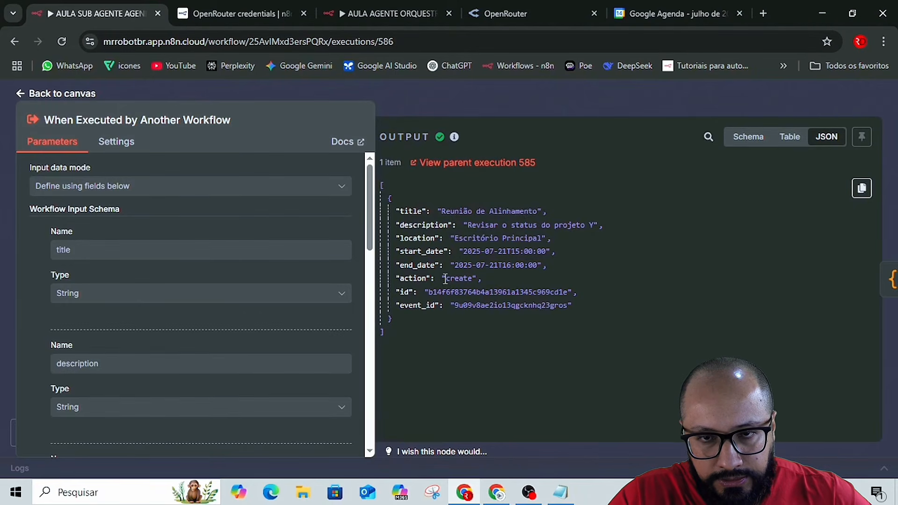
pyautogui.moveTo(448, 279); pyautogui.dragTo(477, 278)
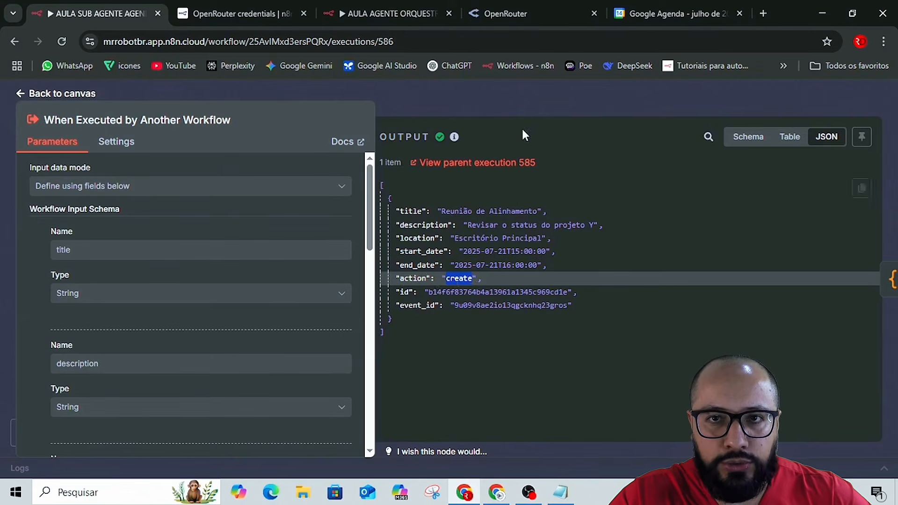
pyautogui.click(509, 105)
# Switch to the orchestrator workflow and open the AI Agent node's system message in the expanded expression editor.
pyautogui.click(378, 14)
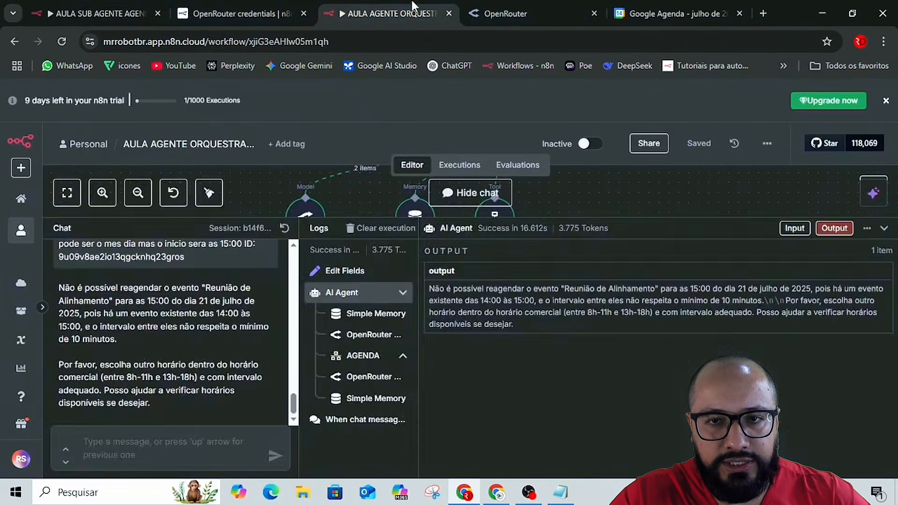
pyautogui.click(461, 236)
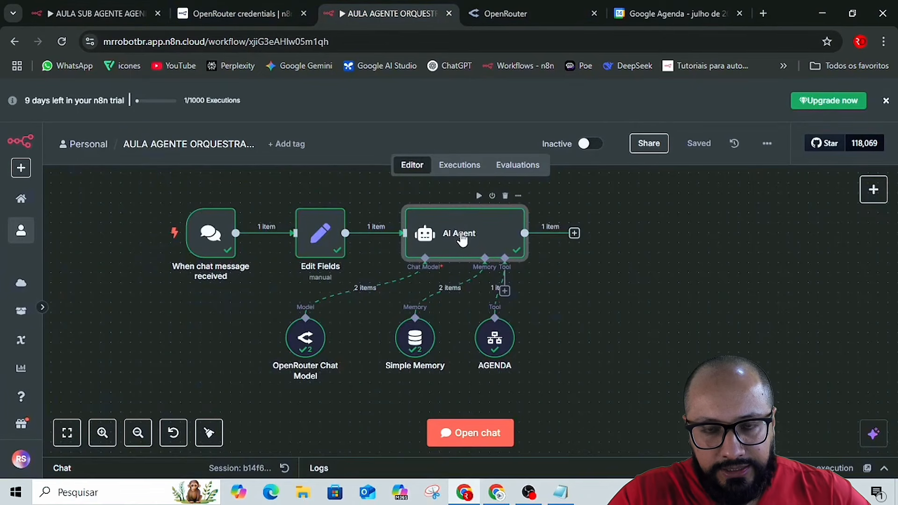
pyautogui.doubleClick(460, 236)
pyautogui.scroll(-2, 515, 342)
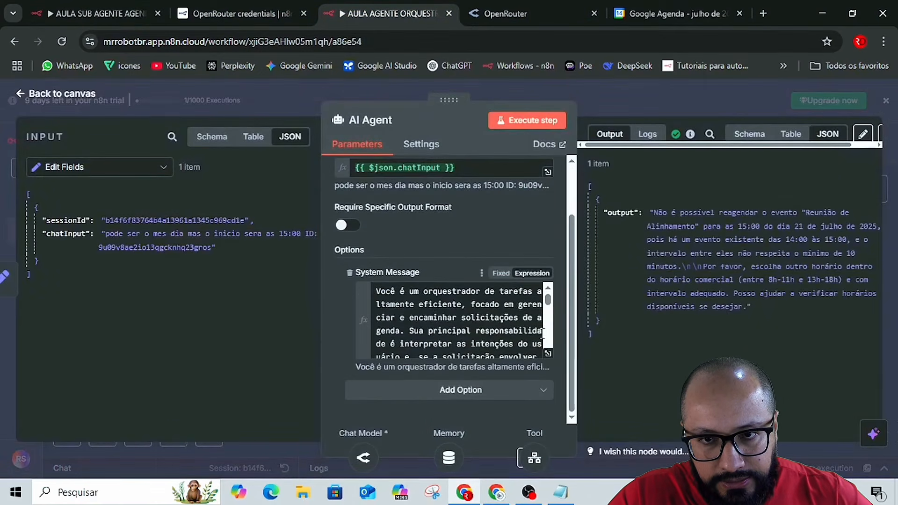
pyautogui.click(548, 354)
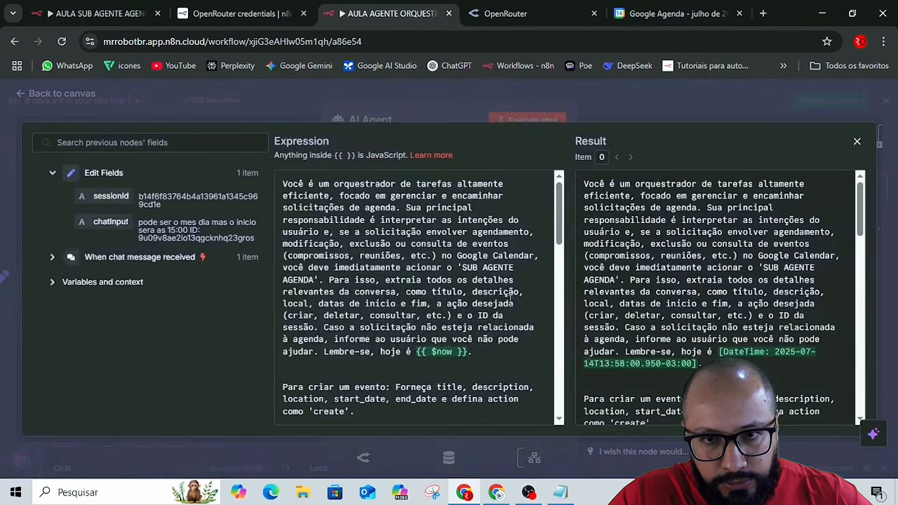
# Examine the orchestrator's system message for the action defined for each kind of calendar request and the scheduling rules.
pyautogui.scroll(-2, 441, 265)
pyautogui.scroll(-4, 441, 266)
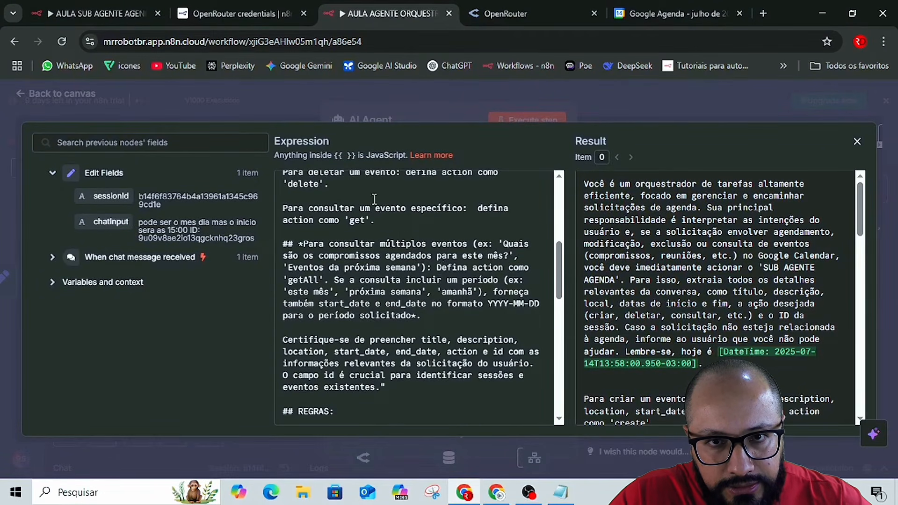
pyautogui.scroll(2, 402, 253)
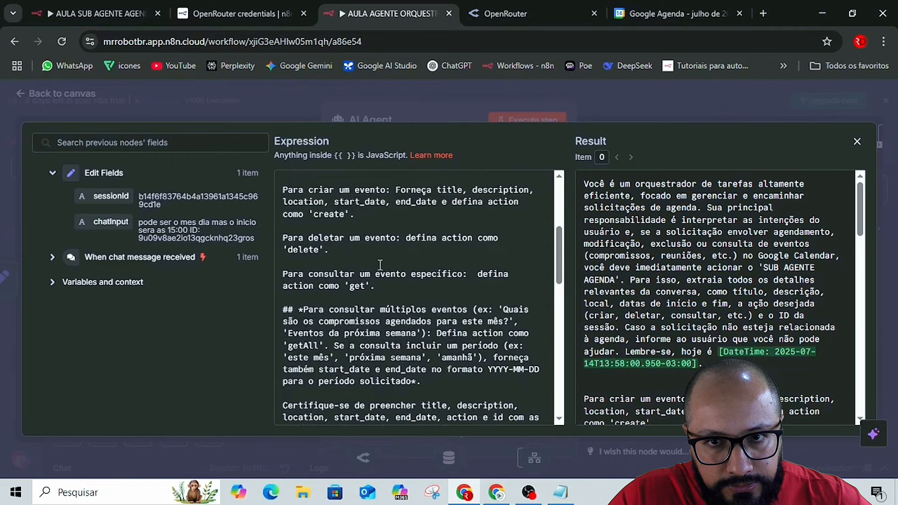
pyautogui.scroll(2, 414, 247)
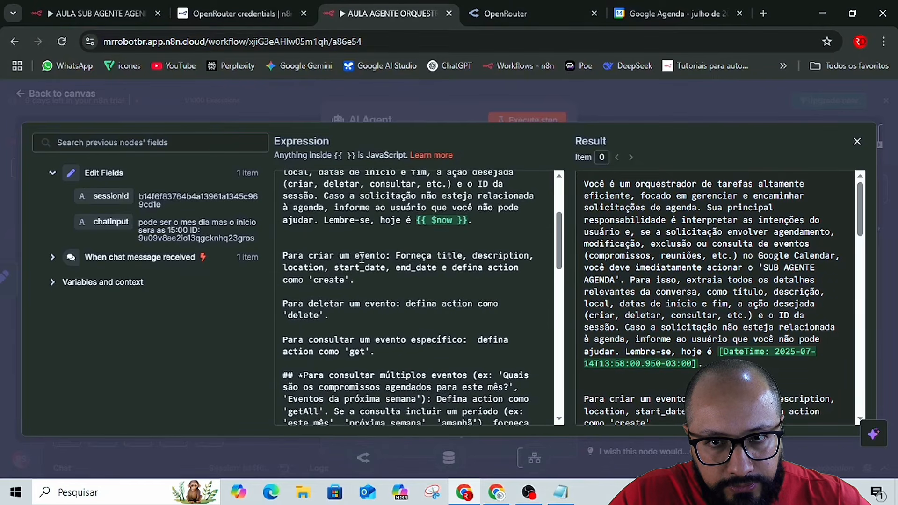
pyautogui.scroll(1, 365, 255)
pyautogui.scroll(-1, 362, 257)
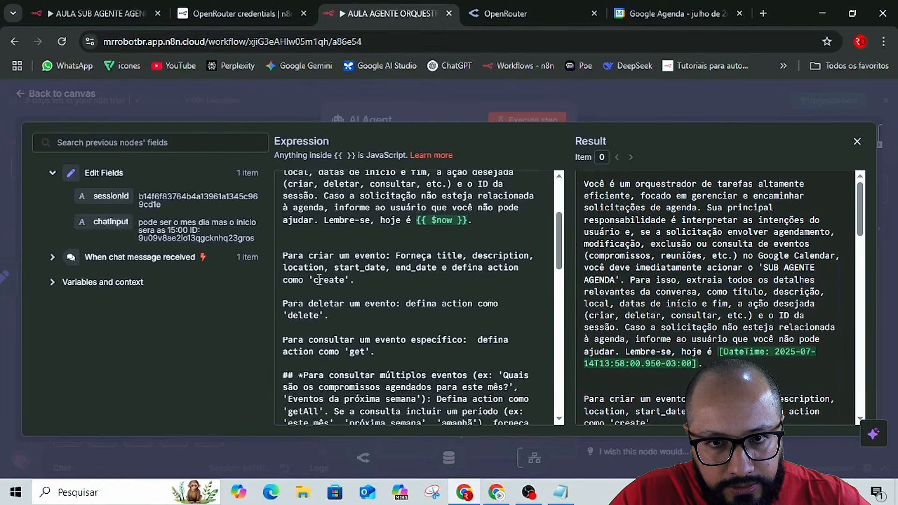
pyautogui.scroll(-2, 320, 280)
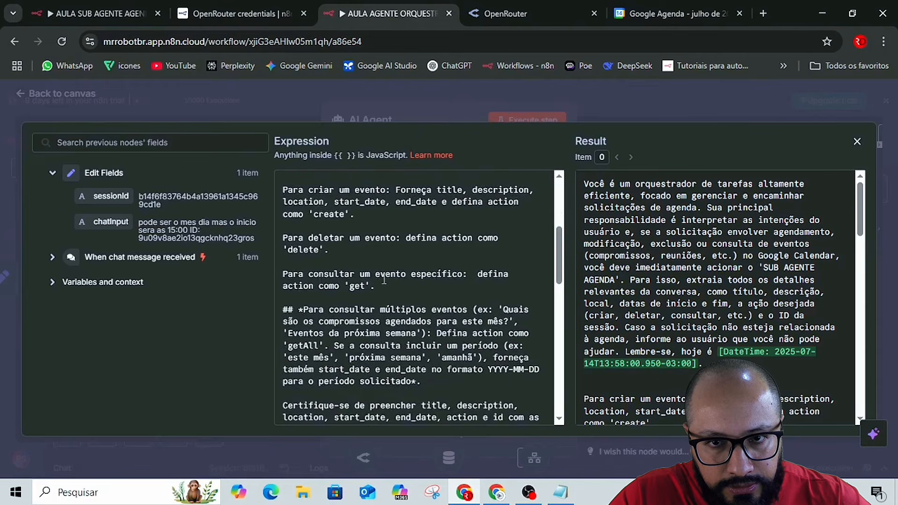
pyautogui.scroll(-2, 319, 245)
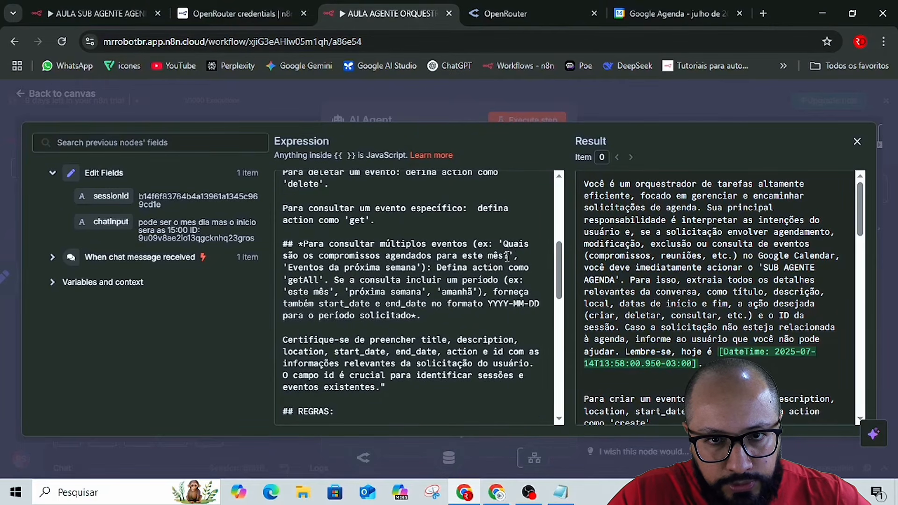
pyautogui.scroll(-2, 368, 289)
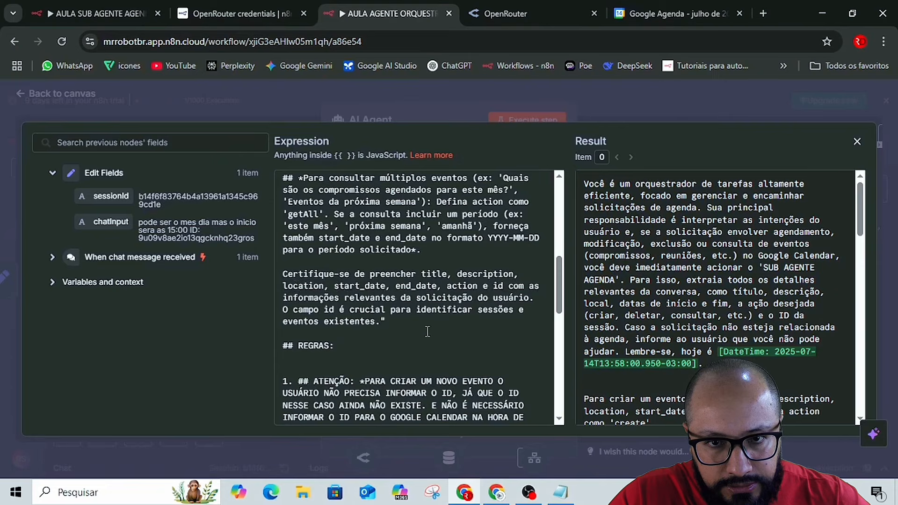
pyautogui.scroll(-2, 427, 331)
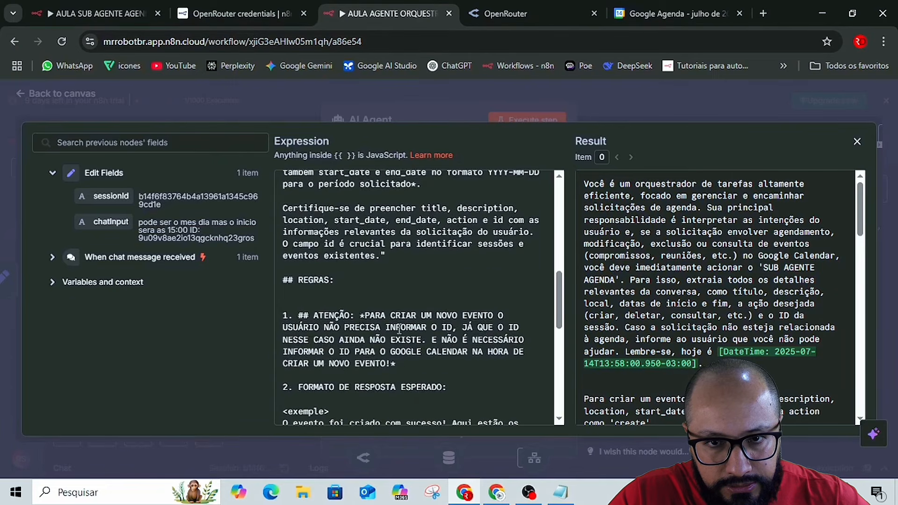
pyautogui.scroll(-4, 311, 333)
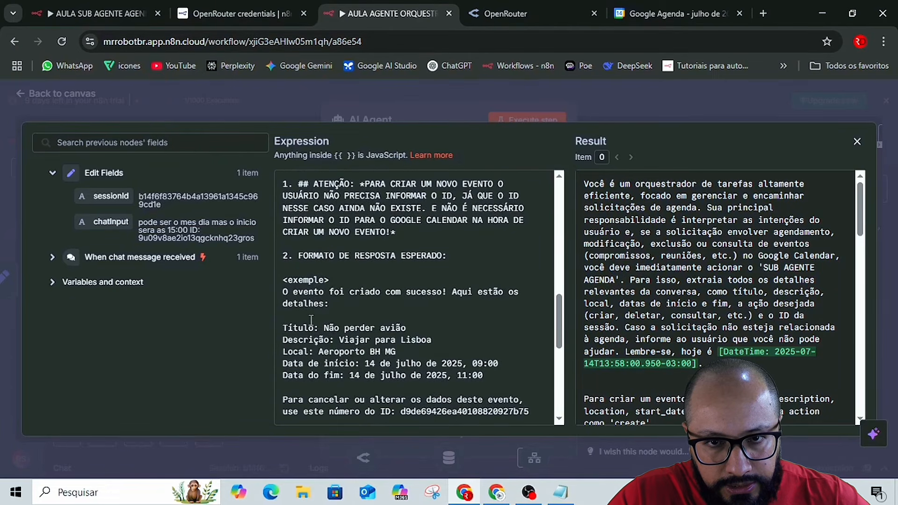
pyautogui.scroll(-4, 336, 333)
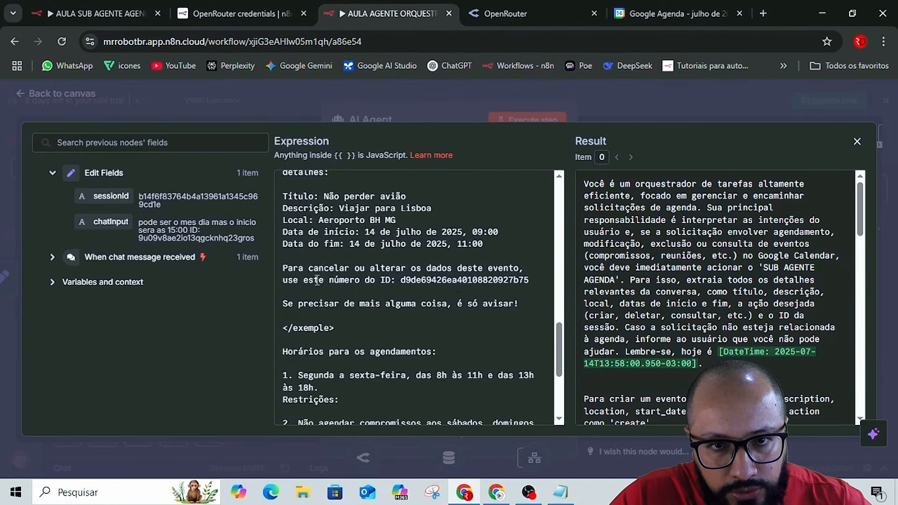
pyautogui.scroll(-4, 317, 285)
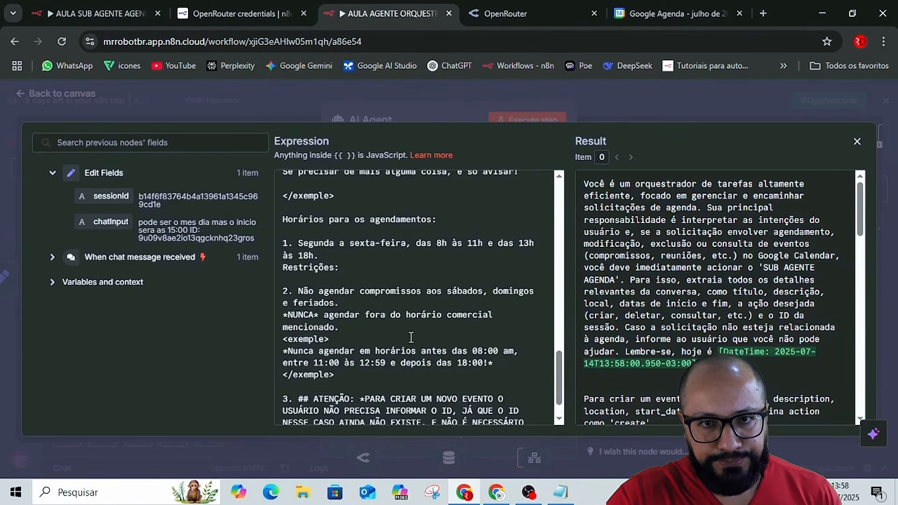
pyautogui.scroll(-2, 407, 327)
pyautogui.scroll(3, 411, 340)
pyautogui.scroll(5, 411, 340)
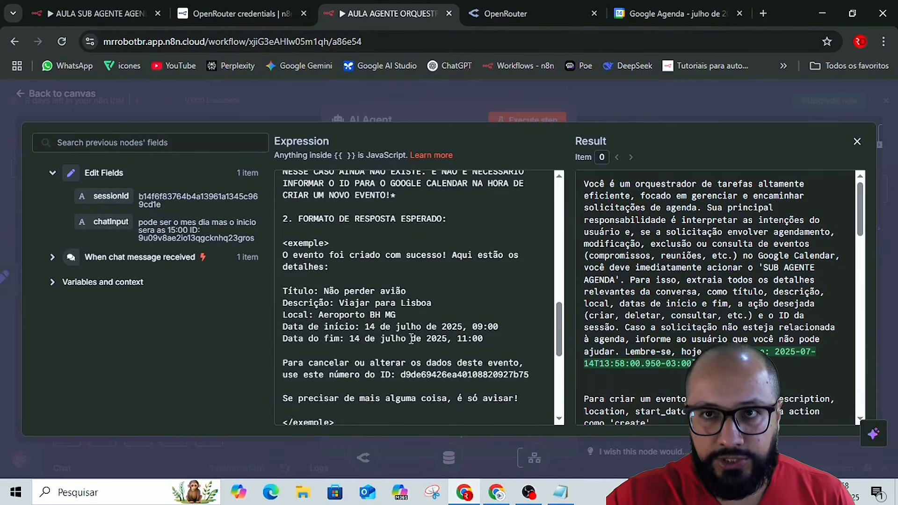
# Search Google for 'tradutor ingles' in a new browser tab and translate 'Atualizar' from Portuguese to English.
pyautogui.click(765, 13)
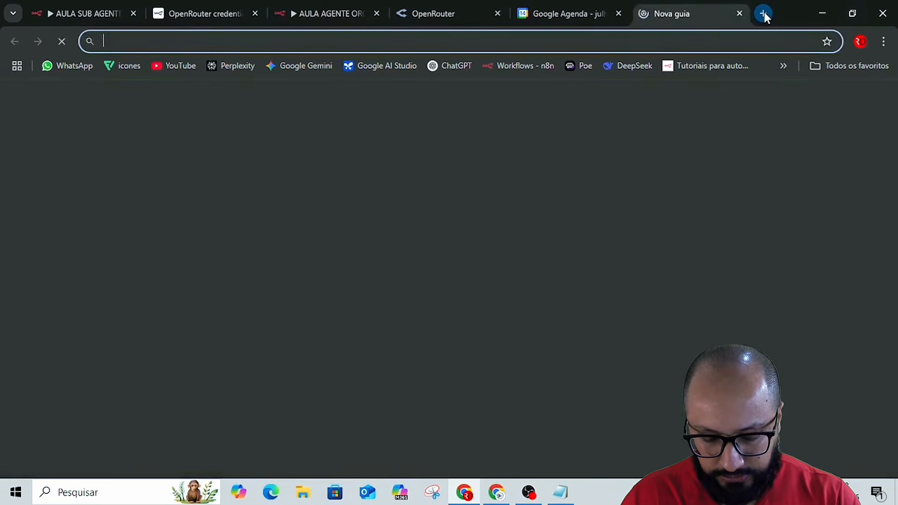
pyautogui.write('tradutor')
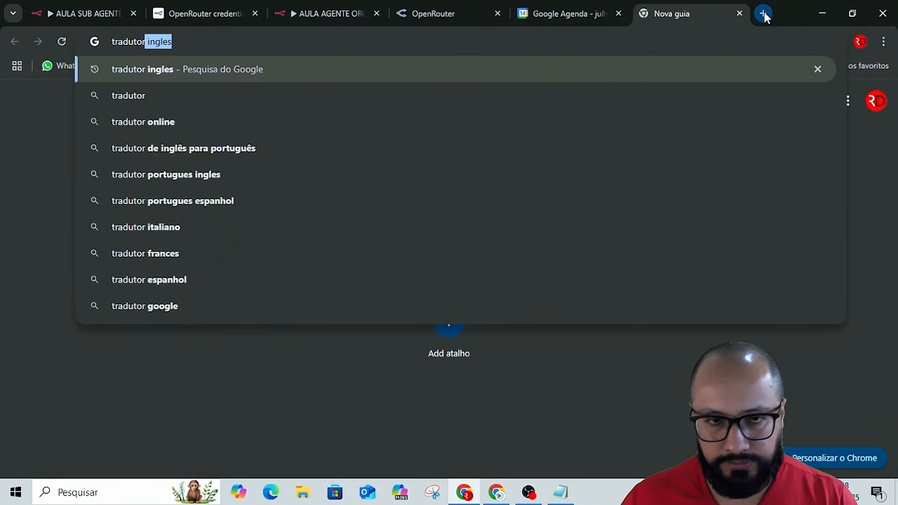
pyautogui.press('Return')
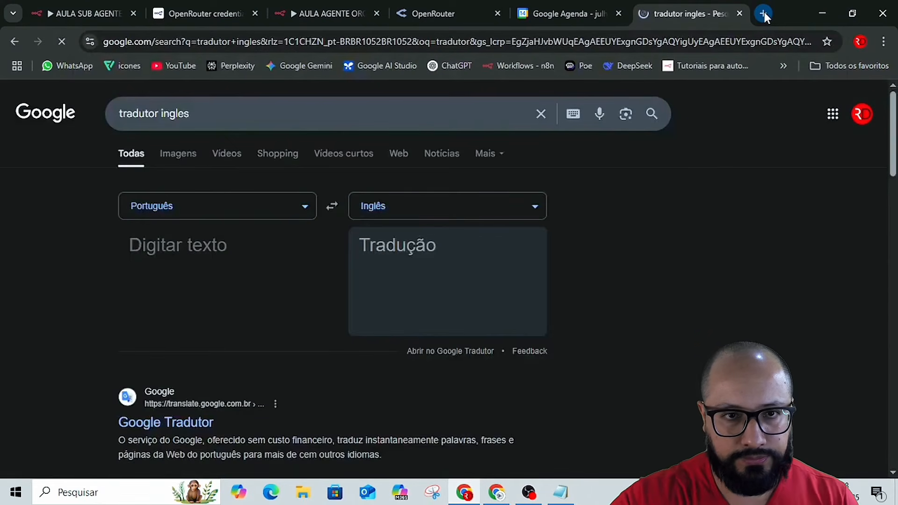
pyautogui.click(207, 249)
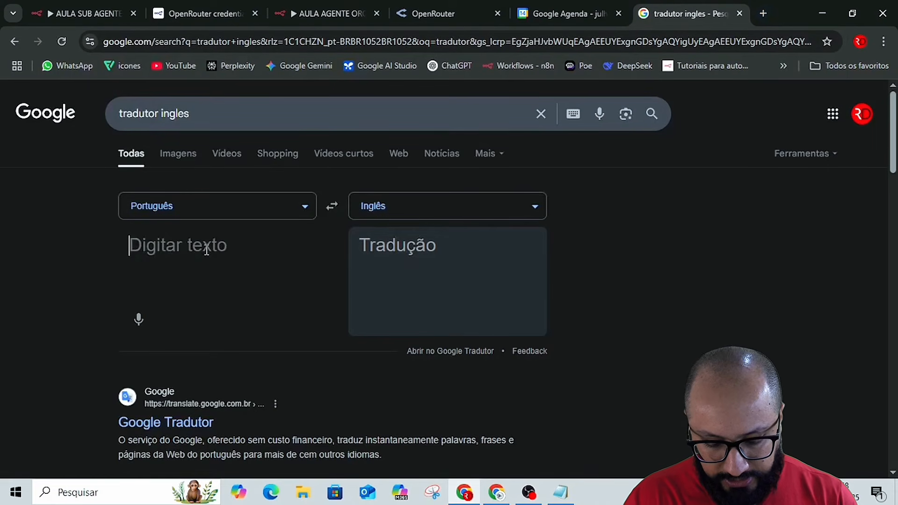
pyautogui.write('At')
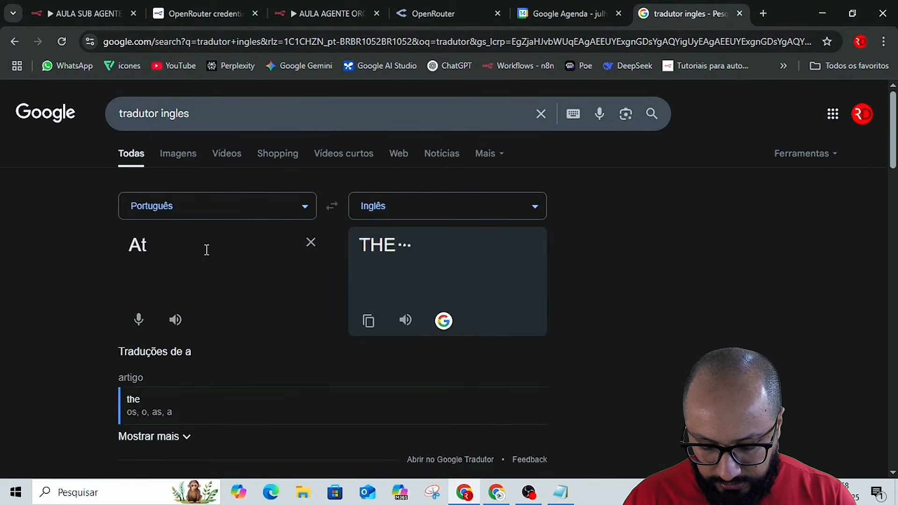
pyautogui.write('ualizar')
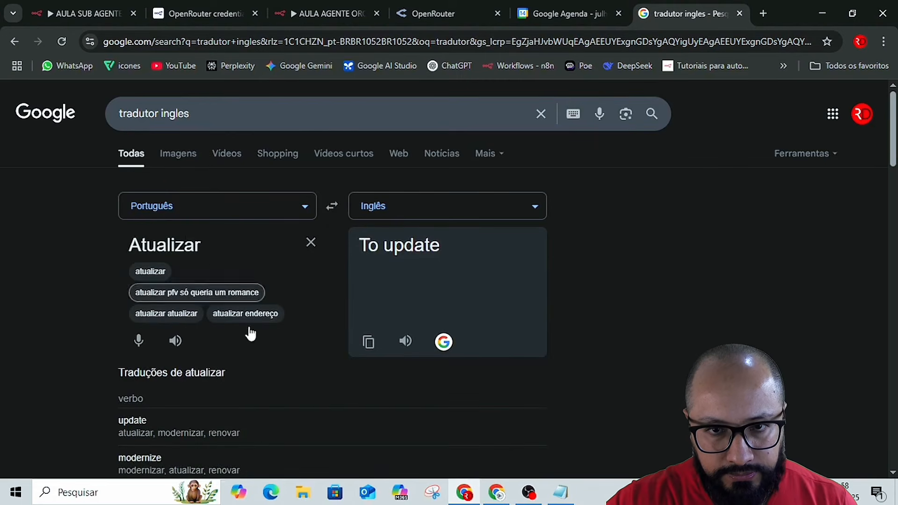
# Copy the English translation 'To update' and return to the orchestrator workflow's open system message.
pyautogui.click(369, 343)
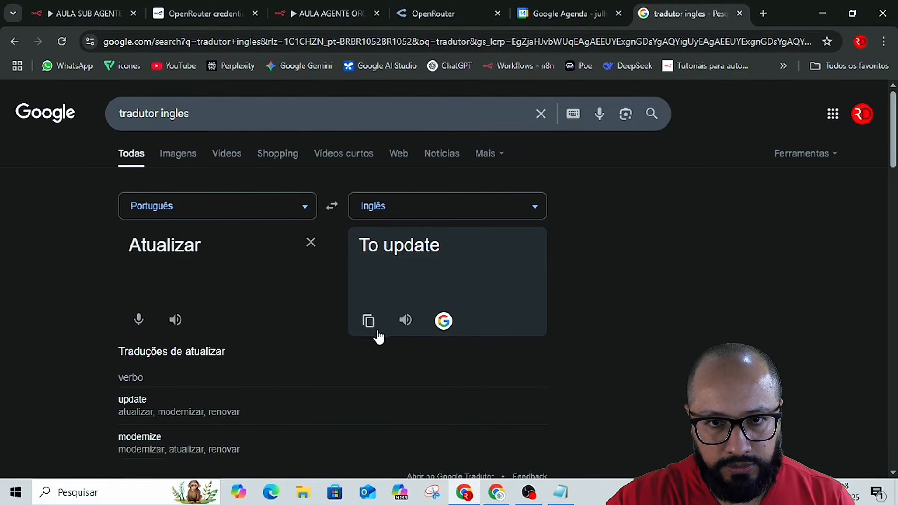
pyautogui.click(369, 321)
pyautogui.hotkey('alt', 'Tab')
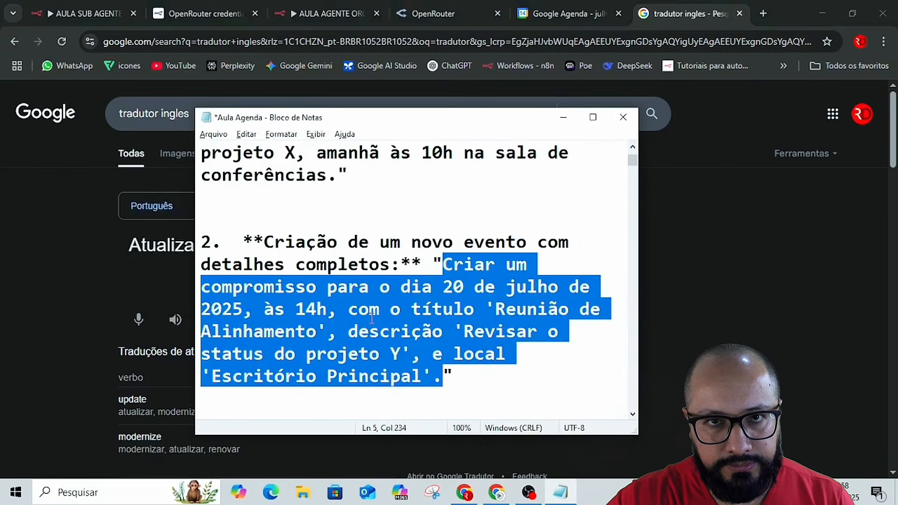
pyautogui.hotkey('alt', 'Tab')
pyautogui.click(344, 2)
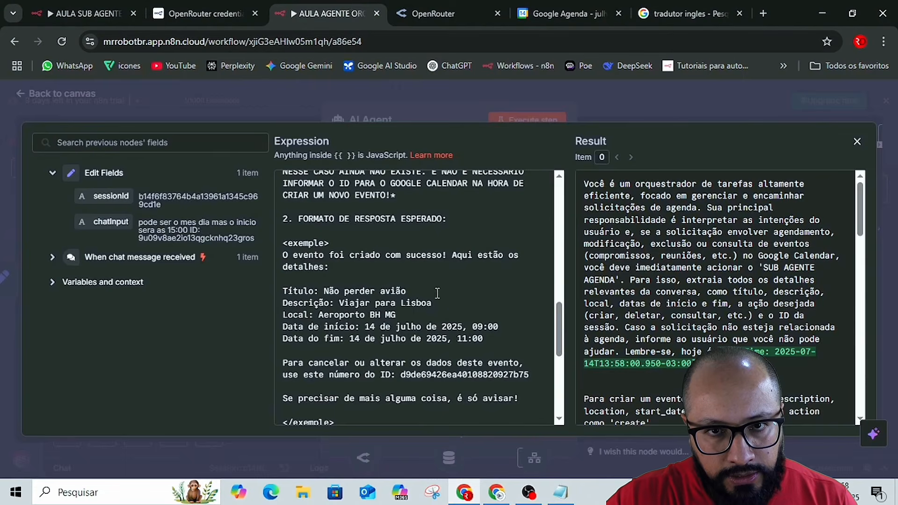
# Start a new '## ATENÇÃO:' paragraph in the system message between the response example's closing tag and 'Horários para os agendamentos'.
pyautogui.scroll(15, 438, 297)
pyautogui.scroll(-15, 437, 297)
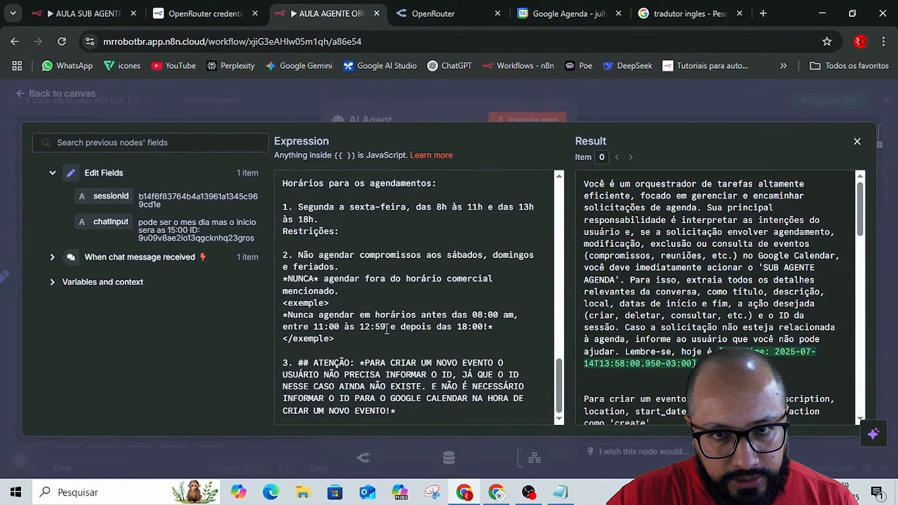
pyautogui.scroll(4, 380, 313)
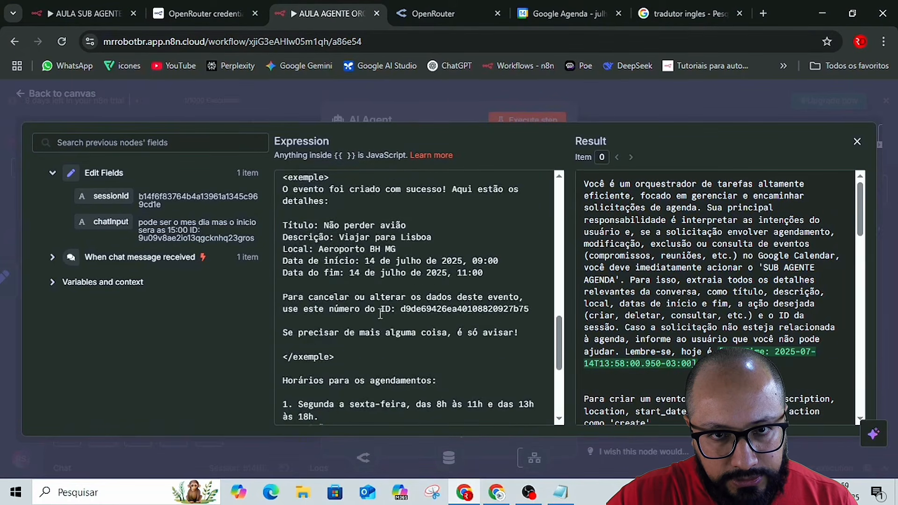
pyautogui.scroll(5, 381, 314)
pyautogui.scroll(-2, 381, 313)
pyautogui.scroll(1, 381, 314)
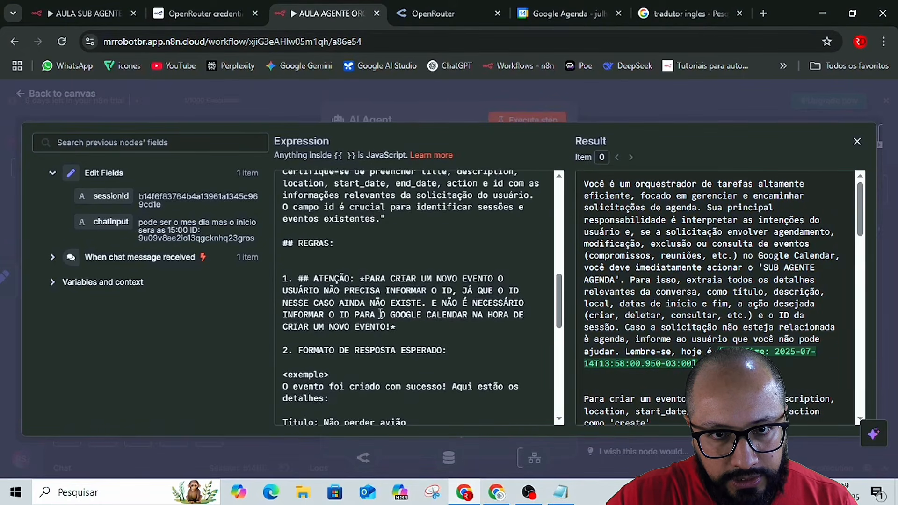
pyautogui.scroll(-2, 335, 281)
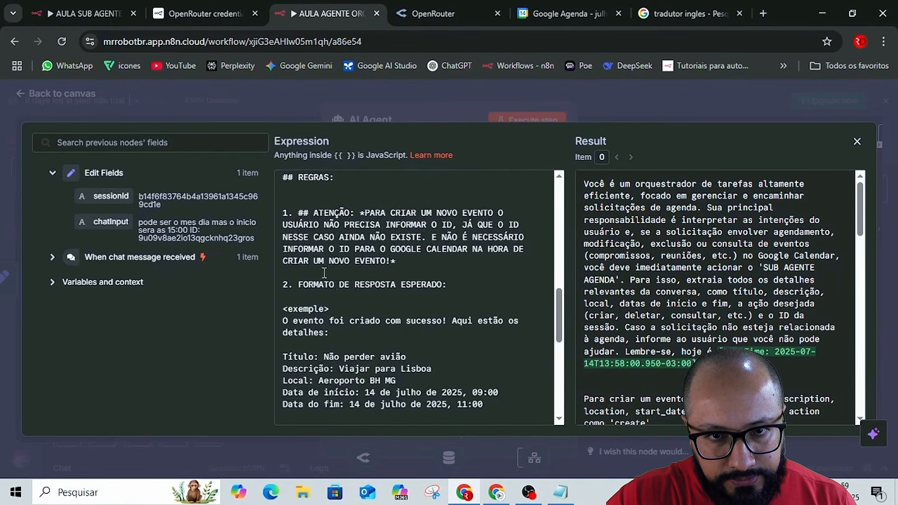
pyautogui.scroll(-5, 380, 299)
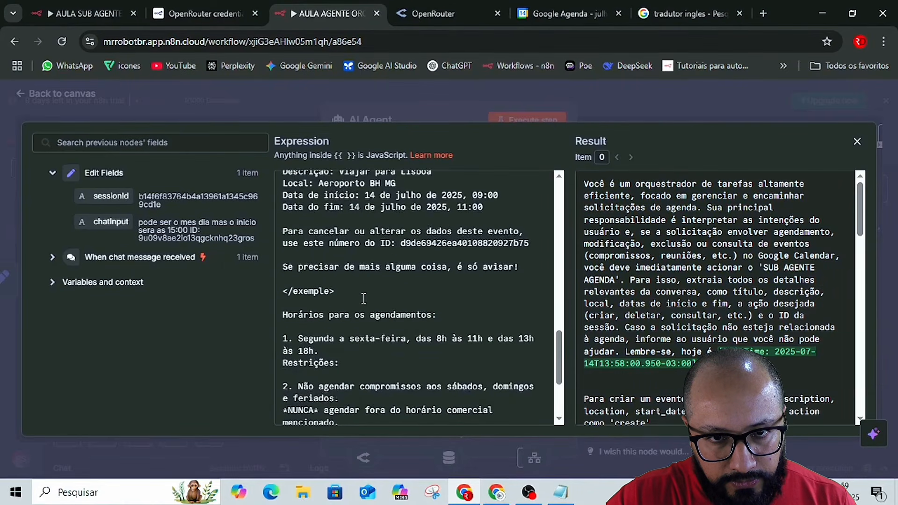
pyautogui.scroll(-2, 360, 298)
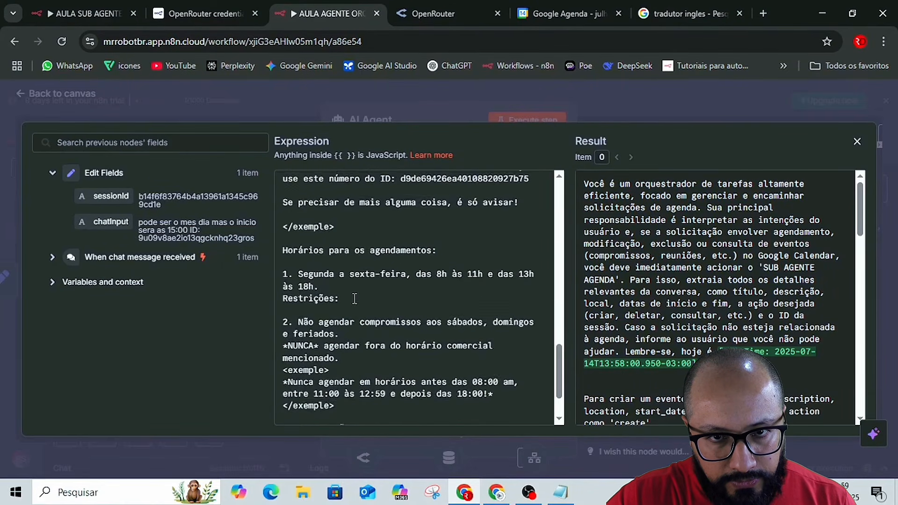
pyautogui.click(354, 227)
pyautogui.press('Return')
pyautogui.press('Return')
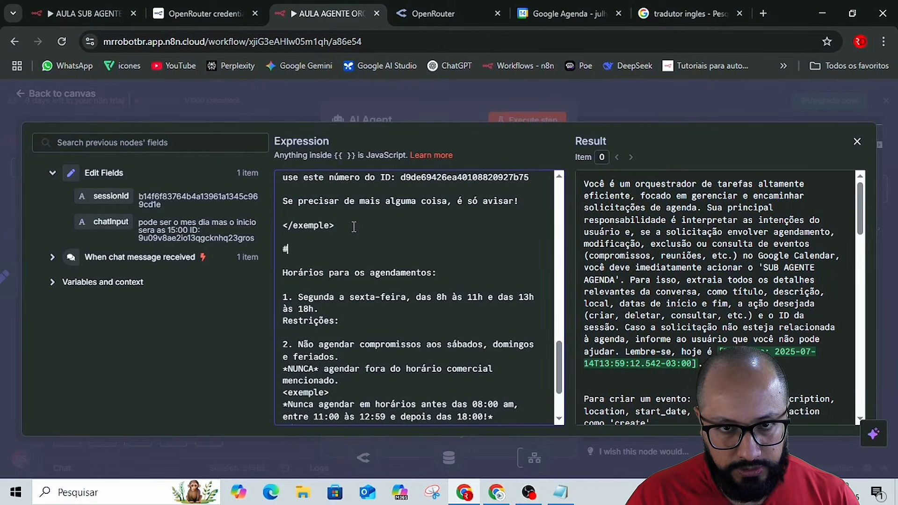
pyautogui.write('## ATENÇÃO')
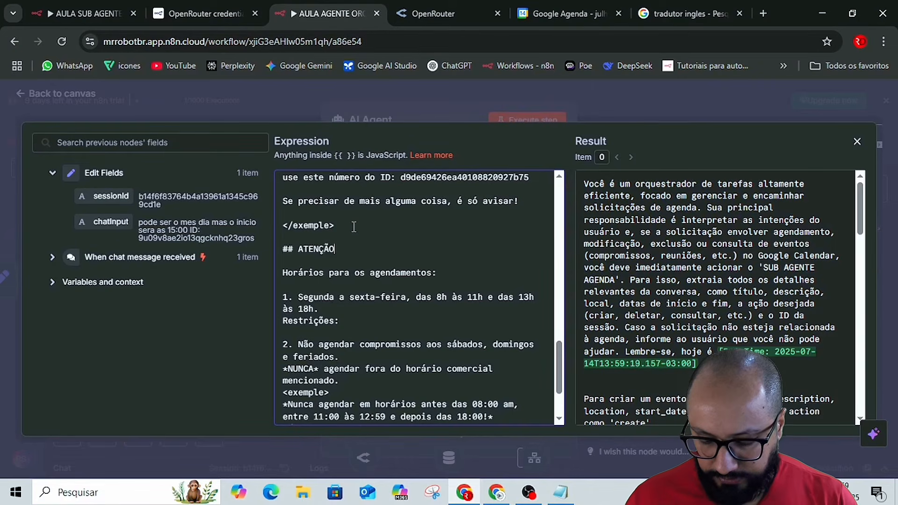
pyautogui.write(': ')
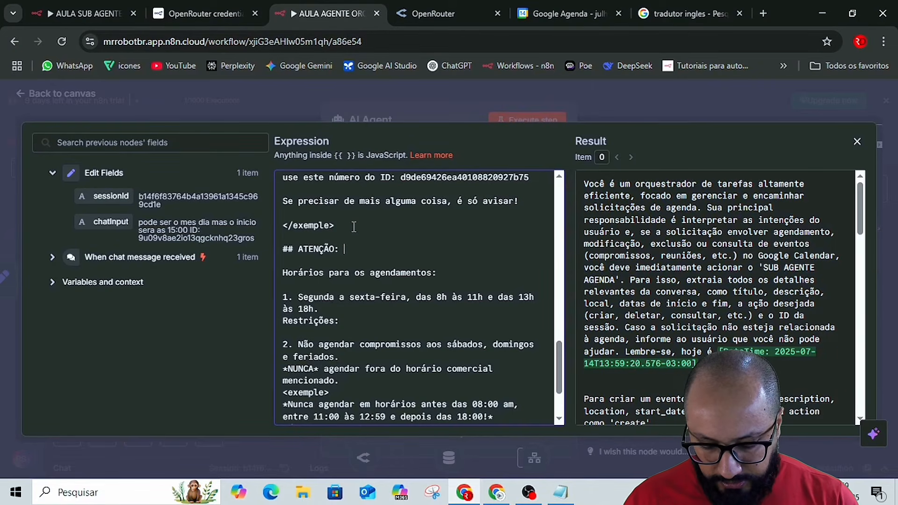
pyautogui.write('Para')
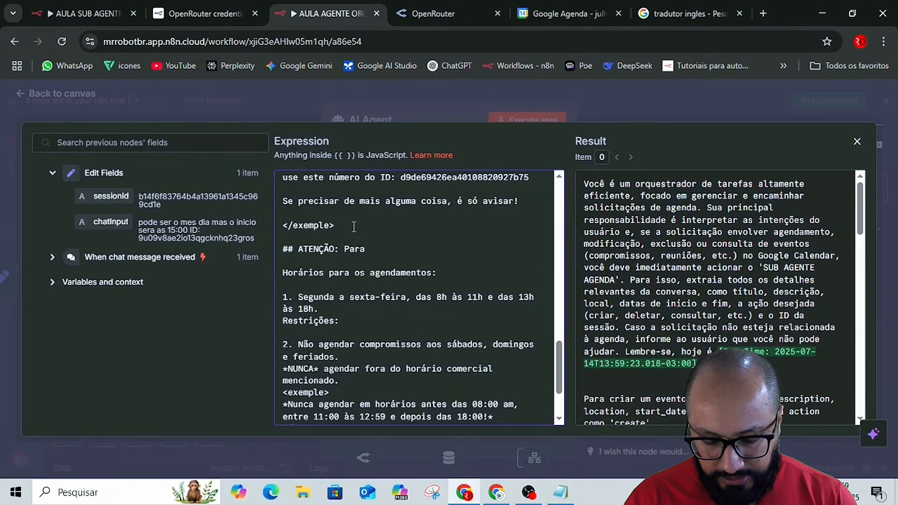
pyautogui.write(' atualizar ')
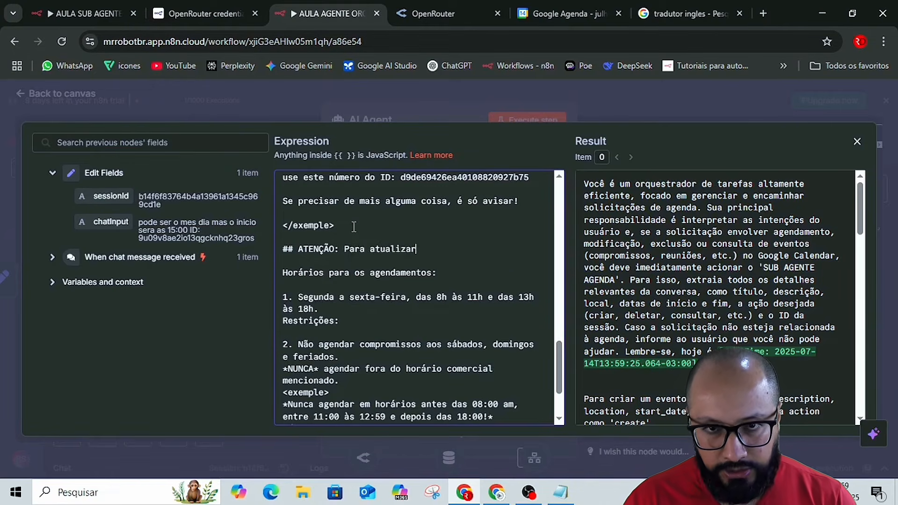
pyautogui.write('um com')
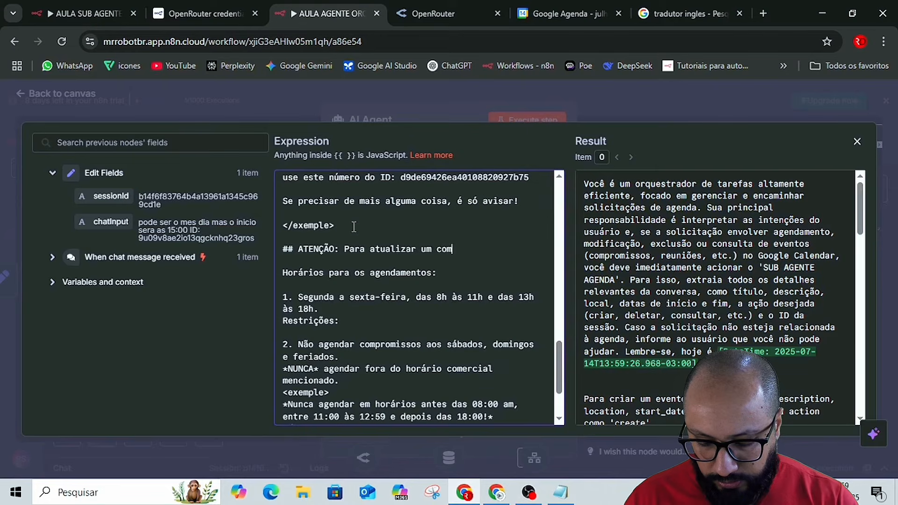
pyautogui.write('promisso ')
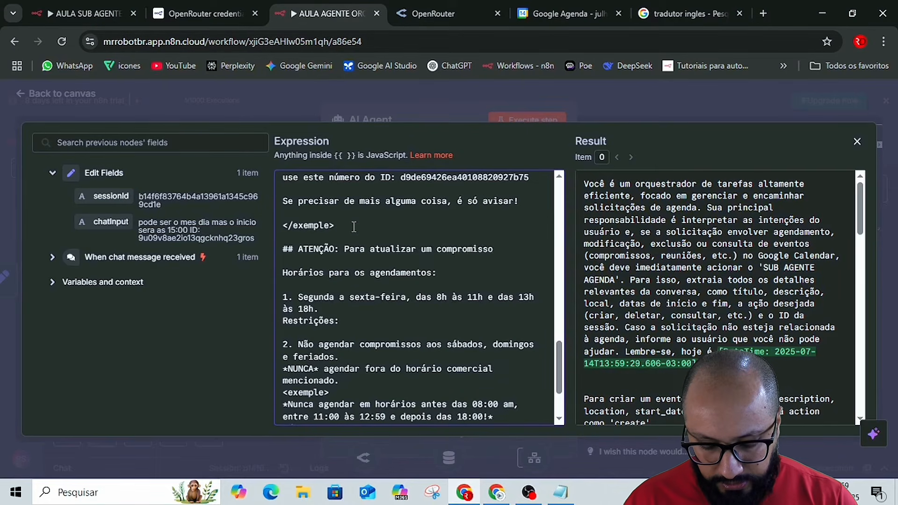
pyautogui.write('encam')
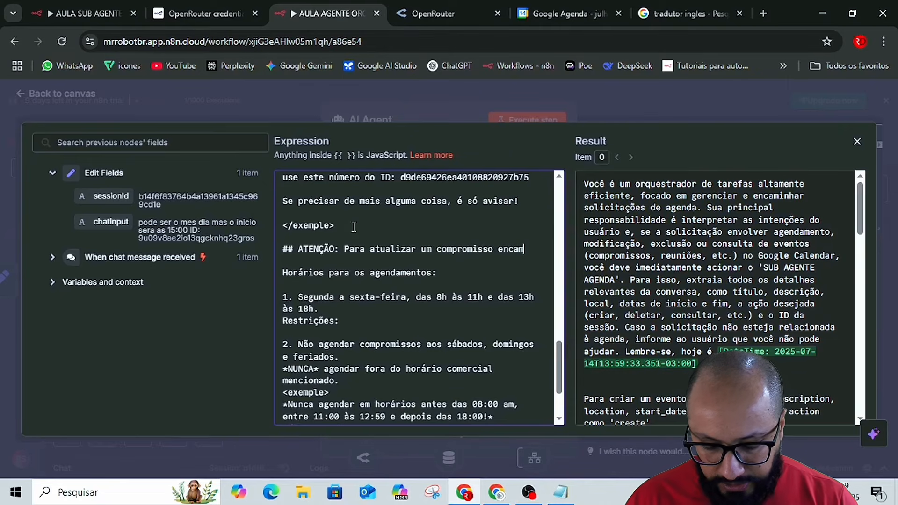
pyautogui.write('inha')
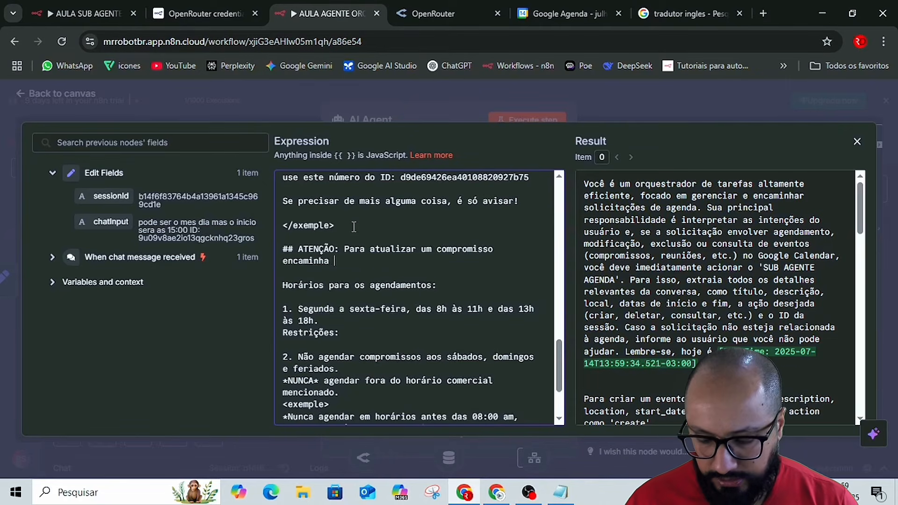
# Write 'Para atualizar um compromisso encaminhe a' after the new '## ATENÇÃO:' heading.
pyautogui.press('BackSpace')
pyautogui.press('BackSpace')
pyautogui.write('e ')
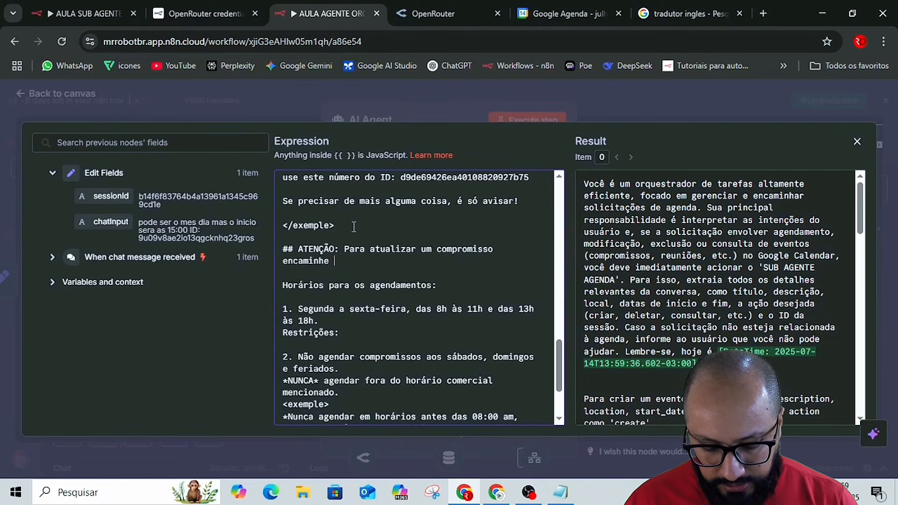
pyautogui.write('a ')
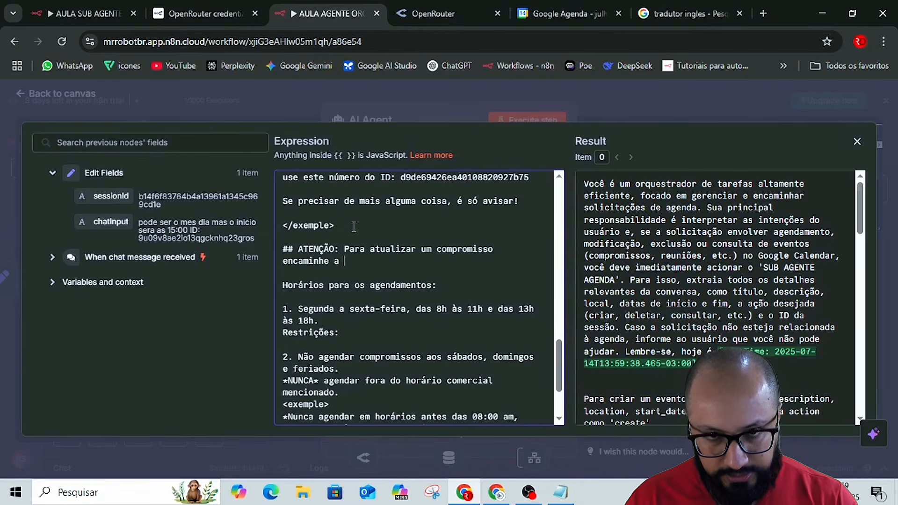
pyautogui.write("''")
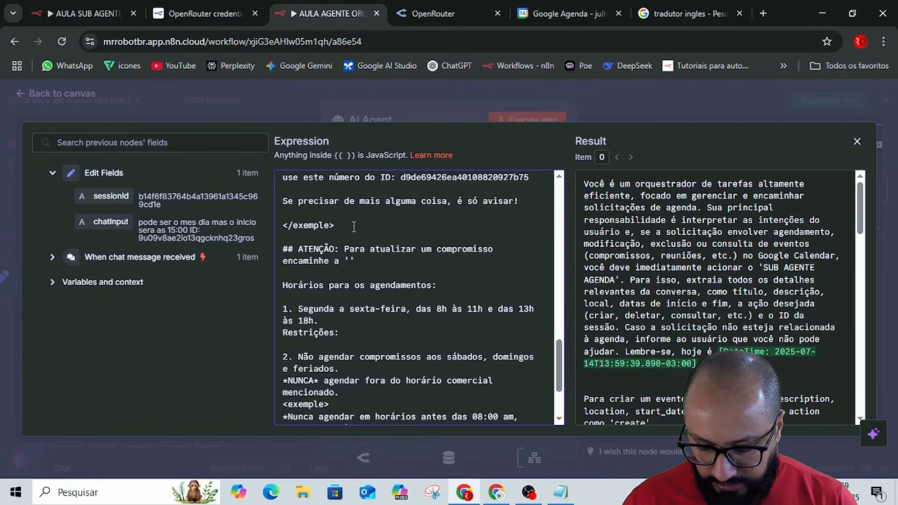
pyautogui.write('AÇÃO')
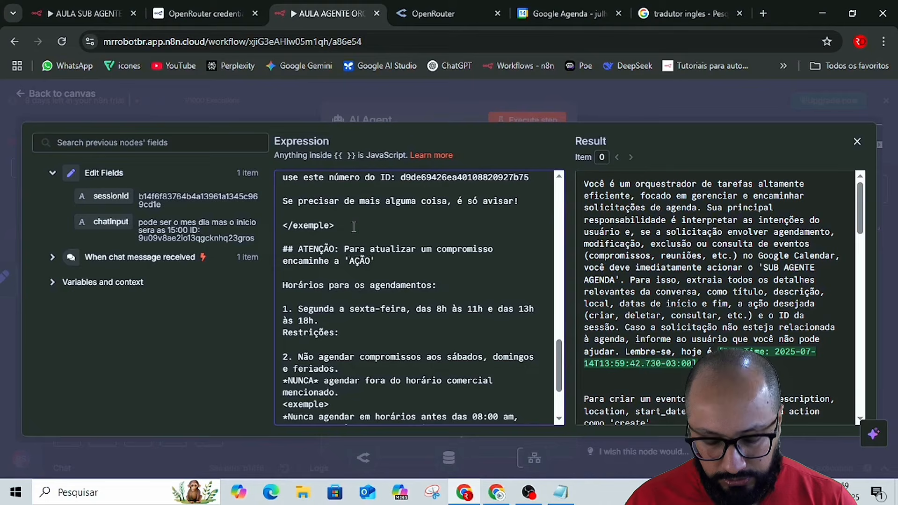
pyautogui.press('BackSpace')
pyautogui.press('BackSpace')
pyautogui.press('BackSpace')
pyautogui.press('BackSpace')
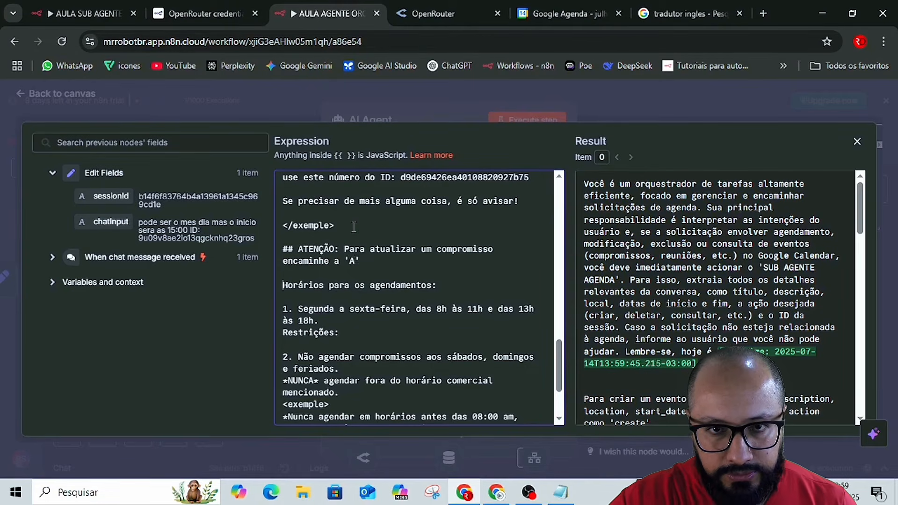
pyautogui.click(370, 265)
pyautogui.press('BackSpace')
pyautogui.press('BackSpace')
pyautogui.press('BackSpace')
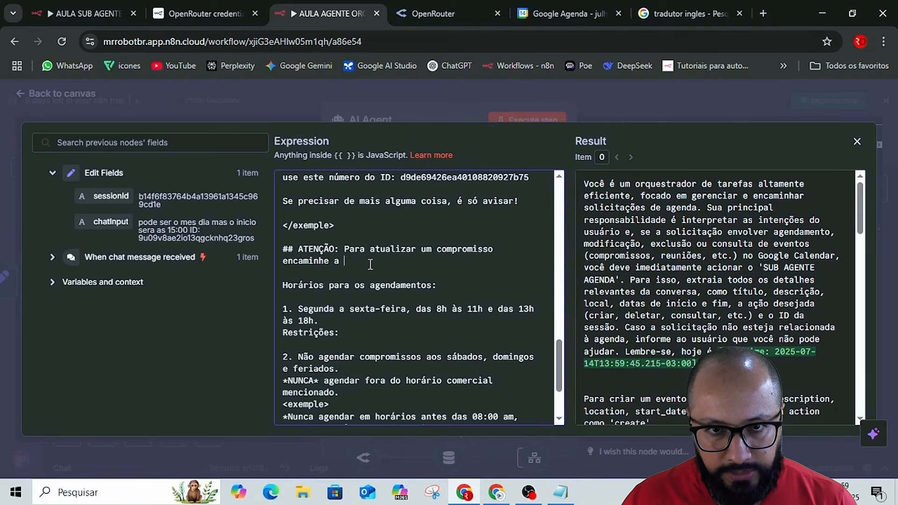
pyautogui.write('AÇ')
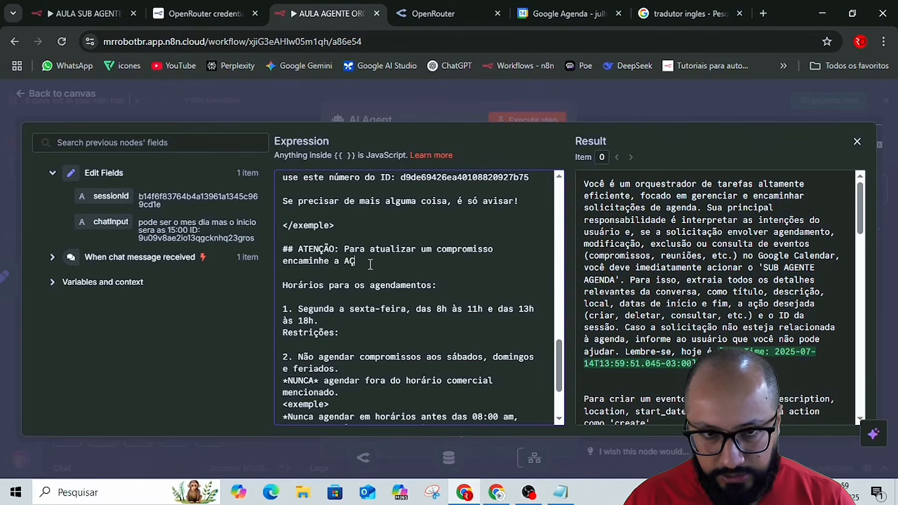
pyautogui.write('ÃO [OMO')
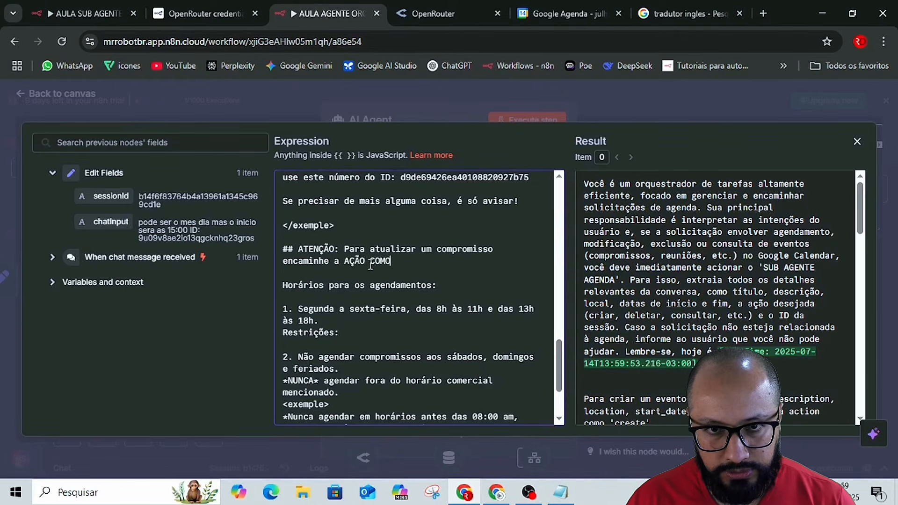
pyautogui.press('BackSpace')
pyautogui.press('BackSpace')
pyautogui.press('BackSpace')
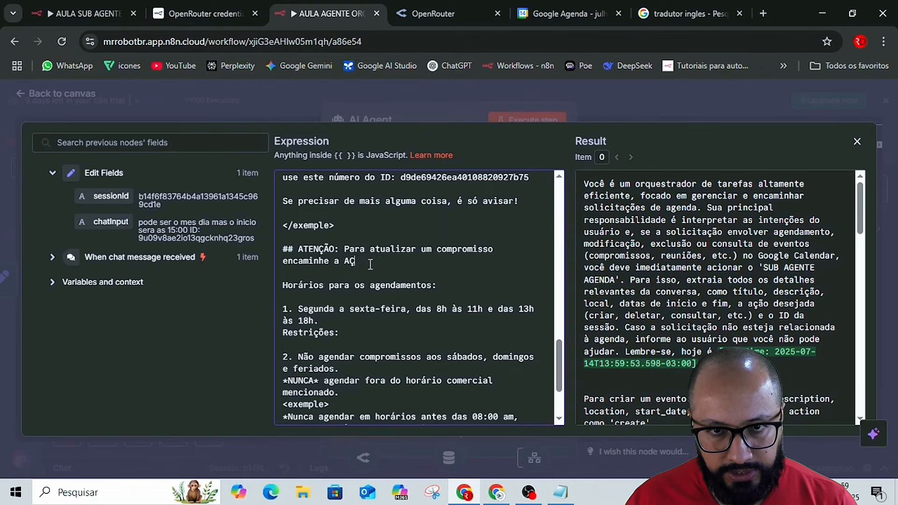
pyautogui.press('BackSpace')
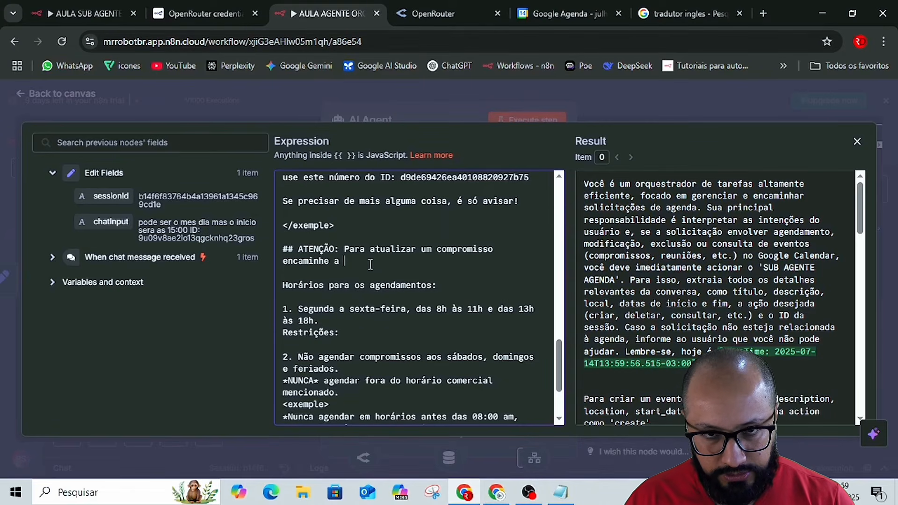
# Complete the new attention rule with "ação como 'To update'." so appointment updates are sent with that action.
pyautogui.write('ção ')
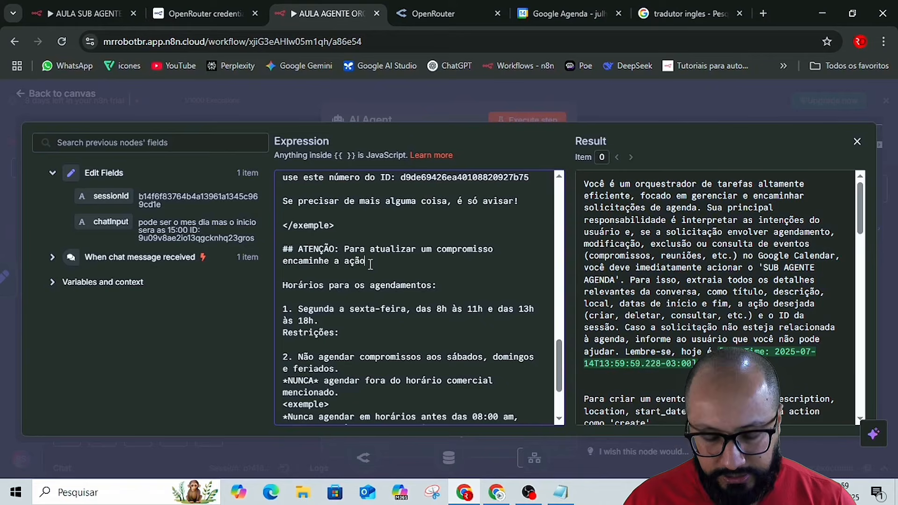
pyautogui.write('como ')
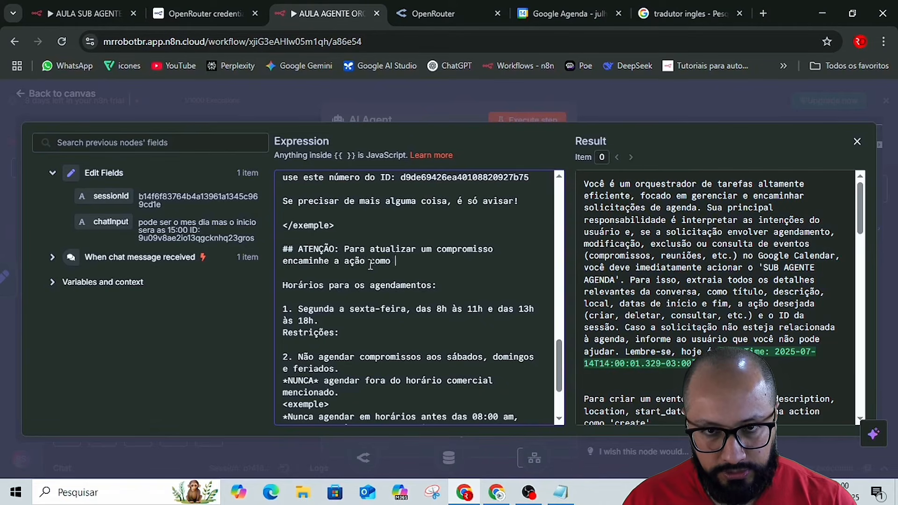
pyautogui.write("'To update")
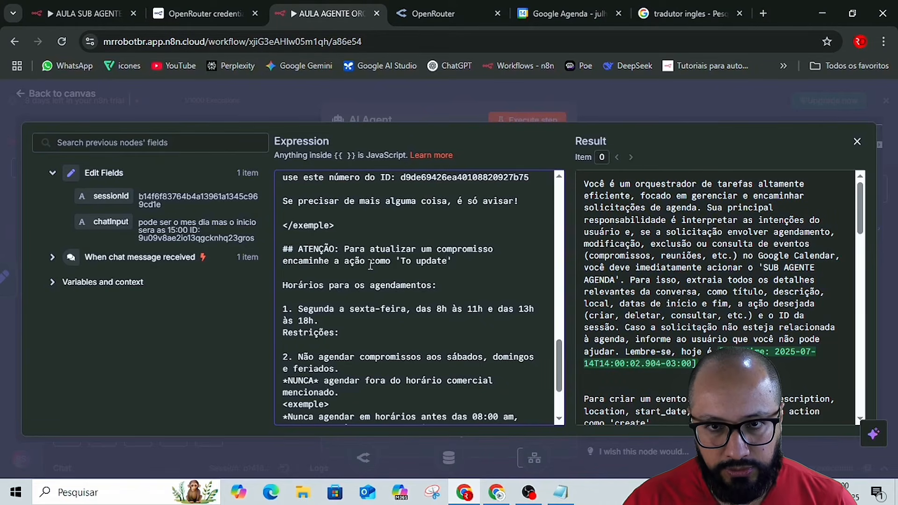
pyautogui.click(469, 266)
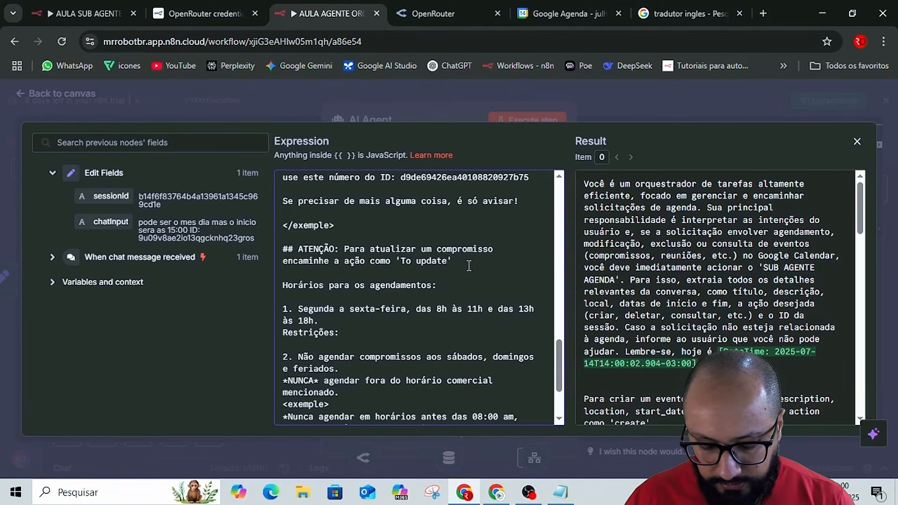
pyautogui.write('para qu')
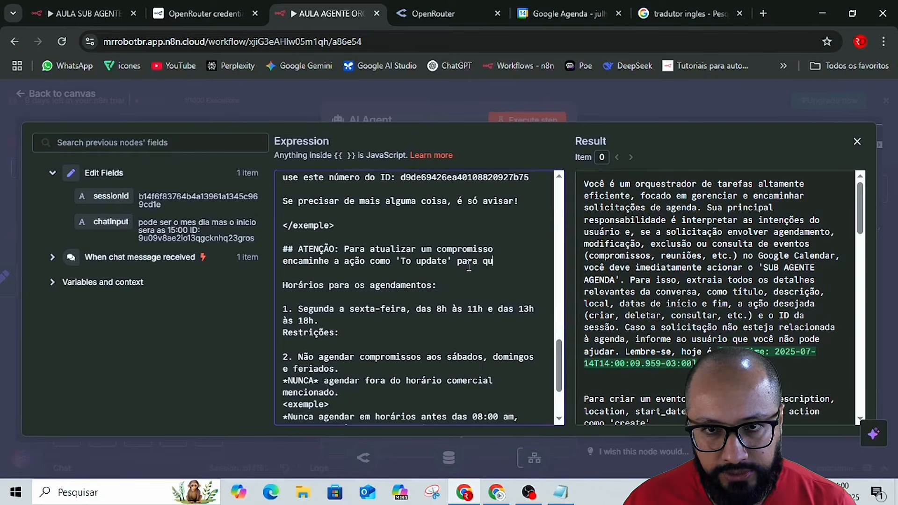
pyautogui.press('BackSpace')
pyautogui.press('BackSpace')
pyautogui.press('BackSpace')
pyautogui.press('BackSpace')
pyautogui.press('BackSpace')
pyautogui.press('BackSpace')
pyautogui.press('BackSpace')
pyautogui.press('BackSpace')
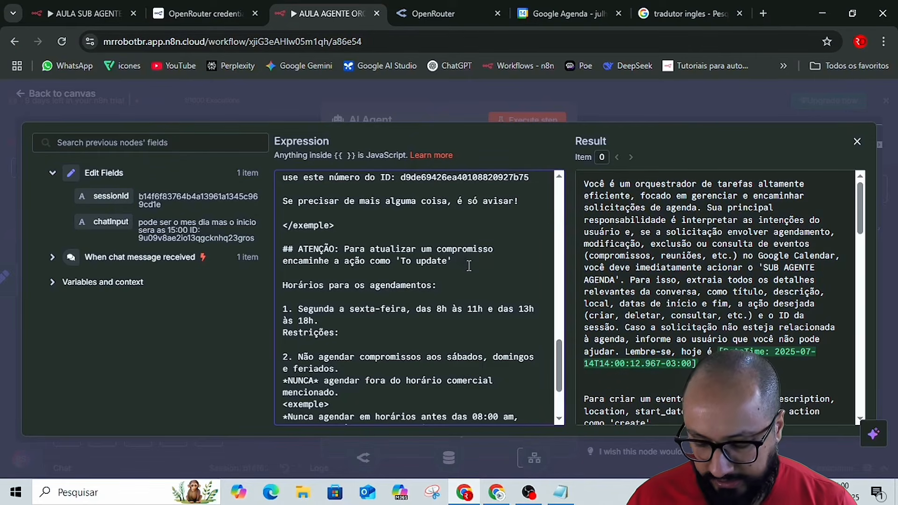
pyautogui.write('.')
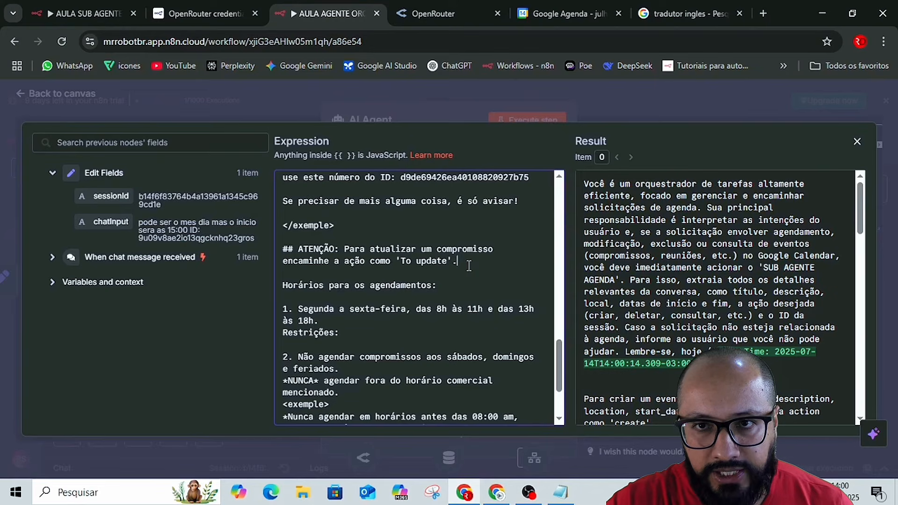
# Close the AI Agent's system message and save the orchestrator workflow.
pyautogui.click(602, 103)
pyautogui.click(672, 84)
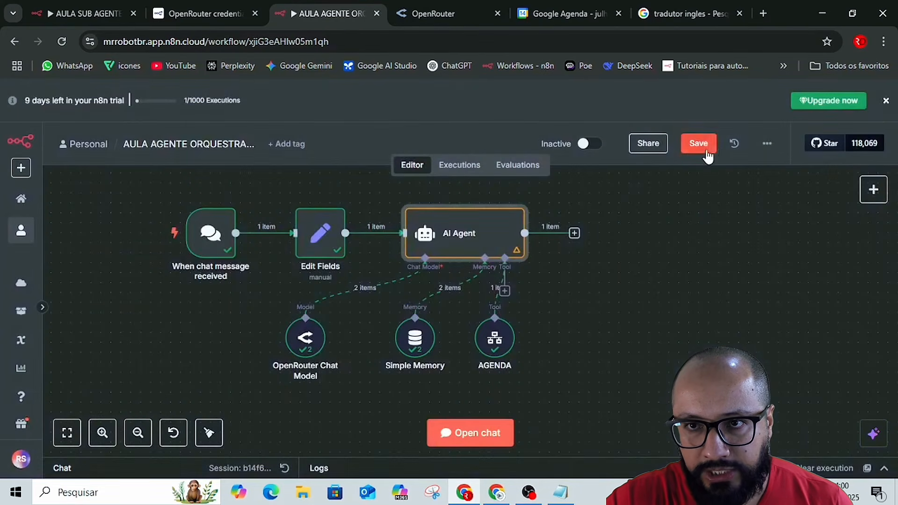
pyautogui.click(707, 152)
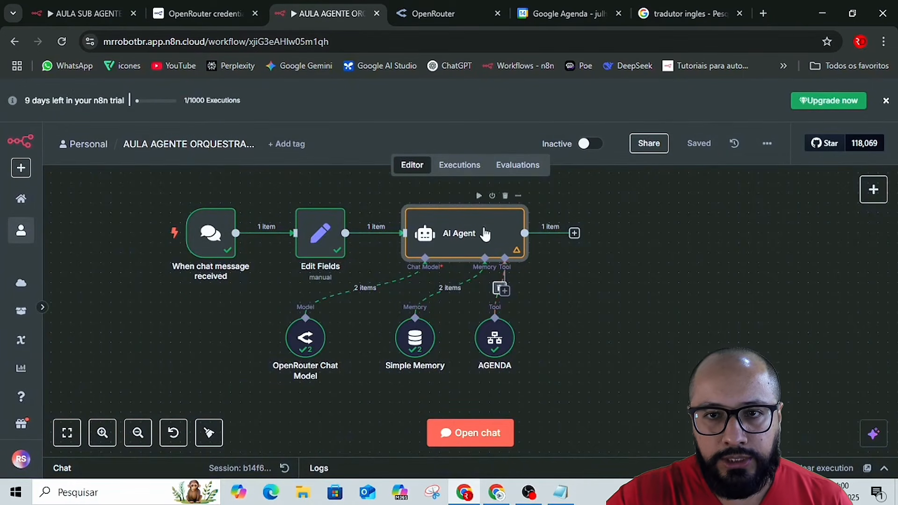
# Reopen the AI Agent's system message and review the attention rule about sending updates as 'To update'.
pyautogui.doubleClick(485, 233)
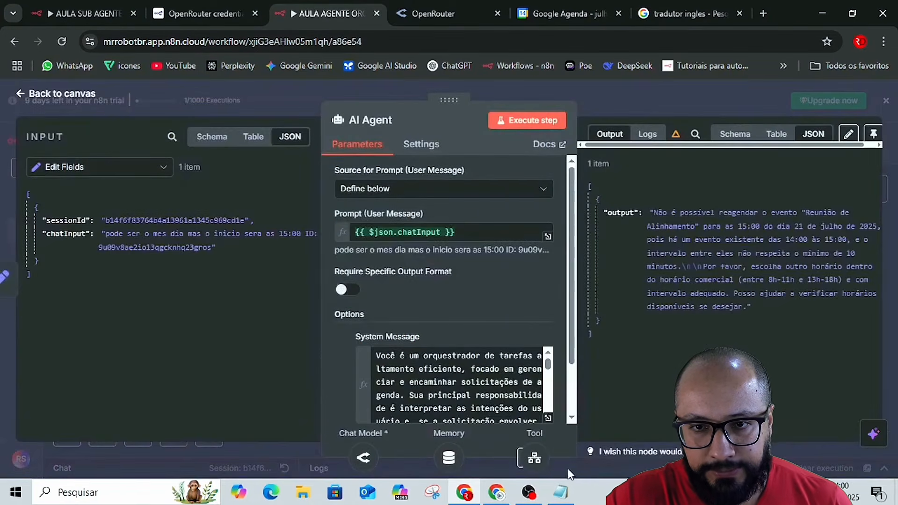
pyautogui.click(547, 418)
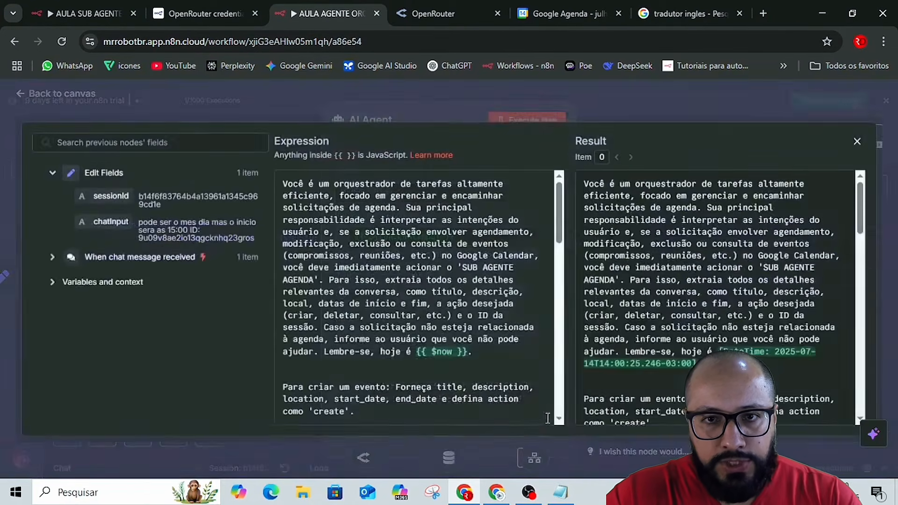
pyautogui.scroll(-4, 455, 342)
pyautogui.scroll(-10, 456, 342)
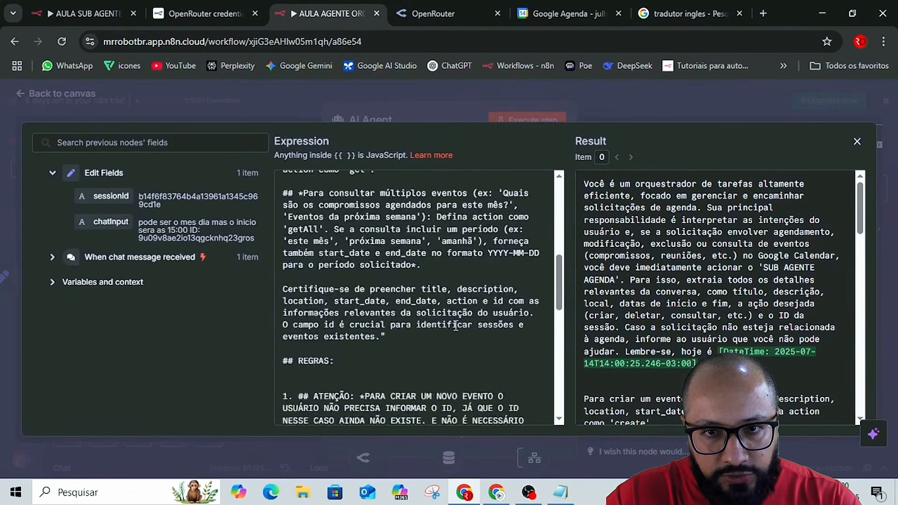
pyautogui.scroll(-5, 433, 299)
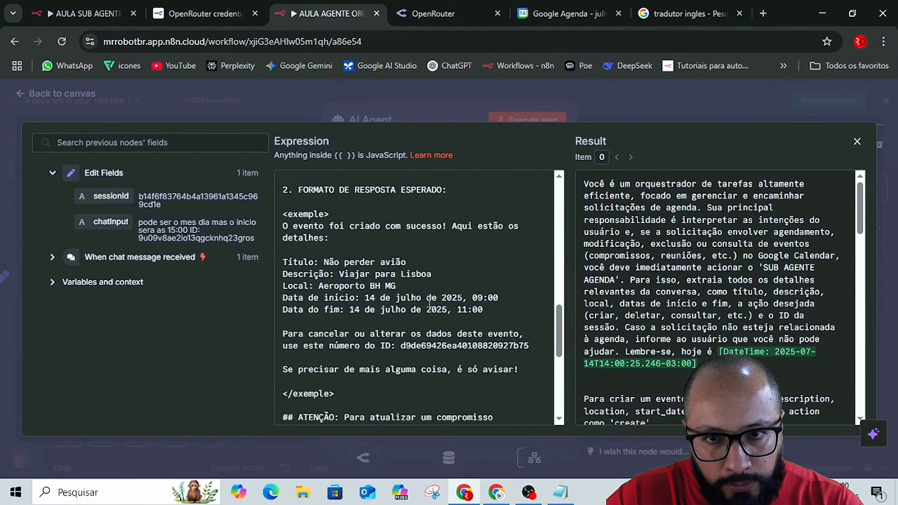
pyautogui.scroll(-2, 429, 304)
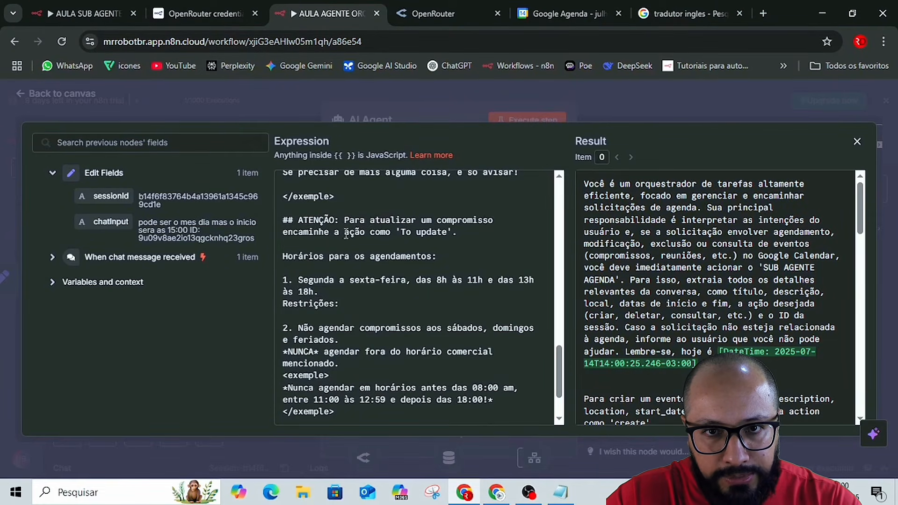
pyautogui.moveTo(398, 233); pyautogui.dragTo(451, 232)
pyautogui.click(474, 233)
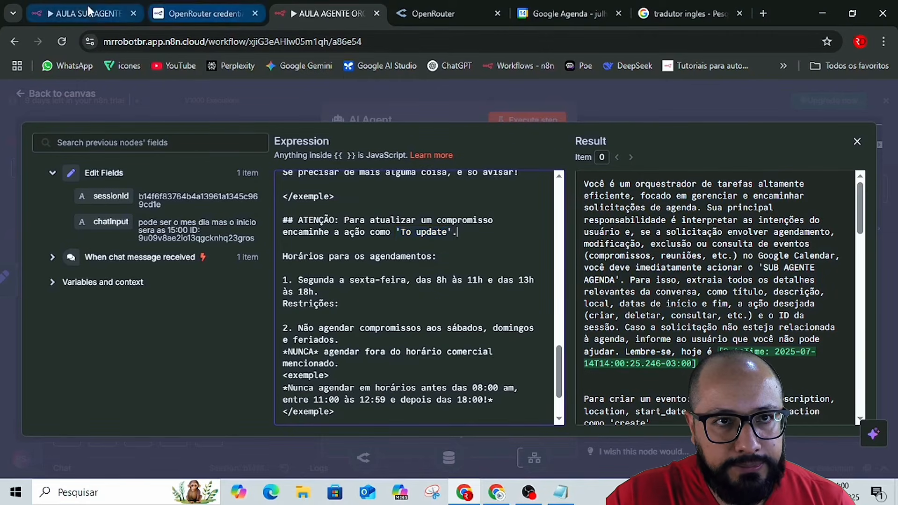
# Examine the event creation and 'Atualização de Eventos' rules in the AGENTE DE E-MAIL system message of the AULA SUB AGENTE AGENDA workflow.
pyautogui.click(76, 14)
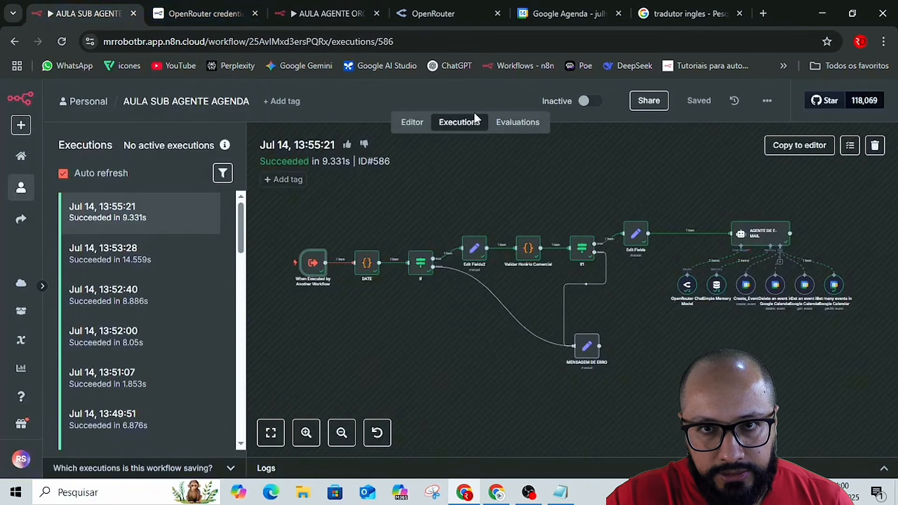
pyautogui.click(408, 124)
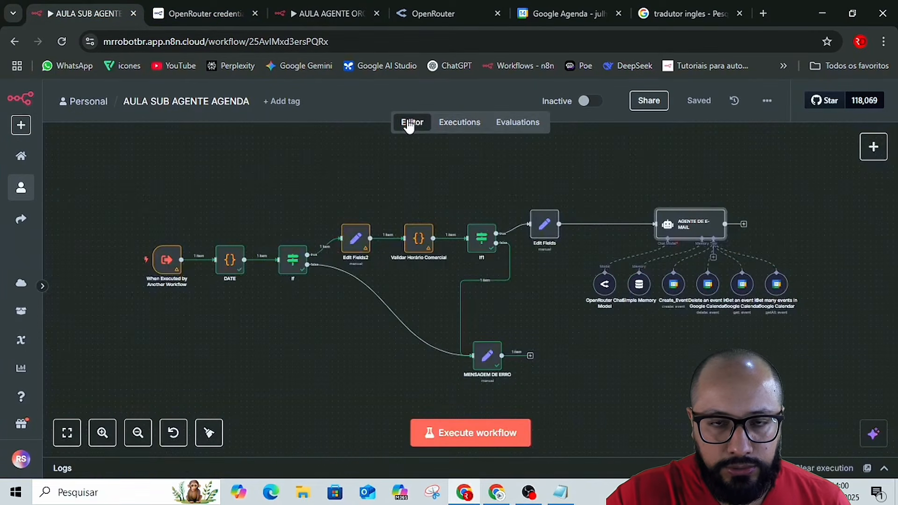
pyautogui.doubleClick(697, 217)
pyautogui.scroll(-3, 538, 328)
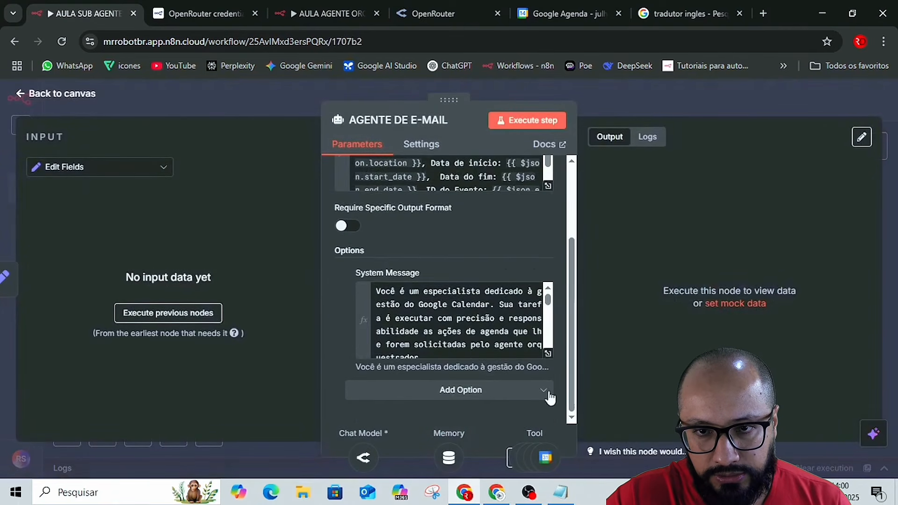
pyautogui.click(546, 354)
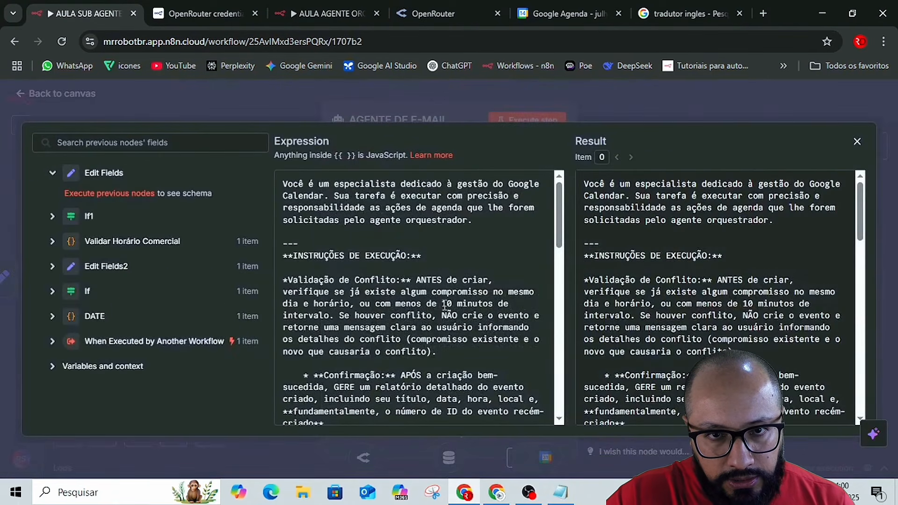
pyautogui.scroll(-5, 442, 303)
pyautogui.scroll(-5, 442, 304)
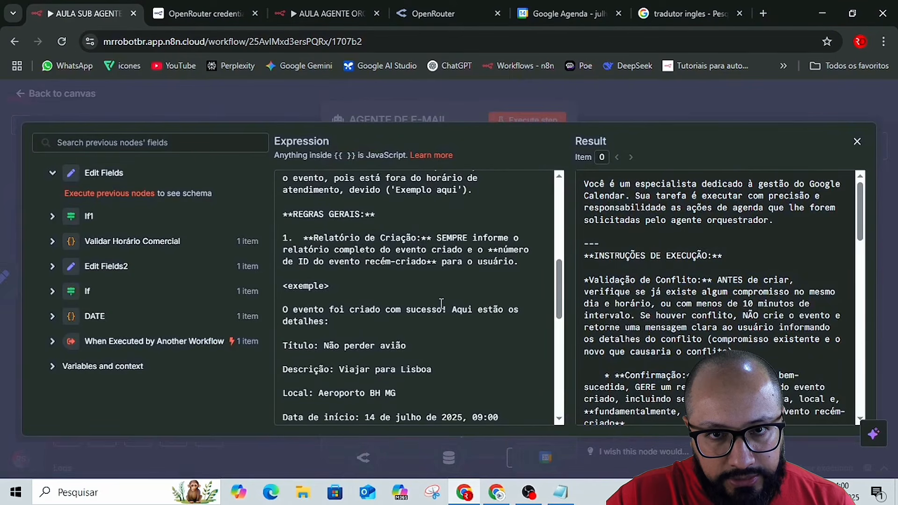
pyautogui.scroll(-5, 378, 278)
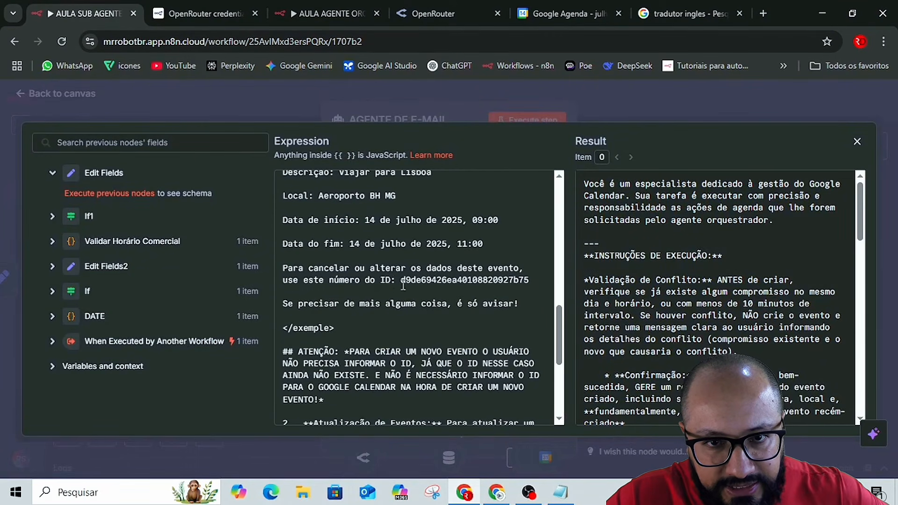
pyautogui.scroll(-2, 403, 288)
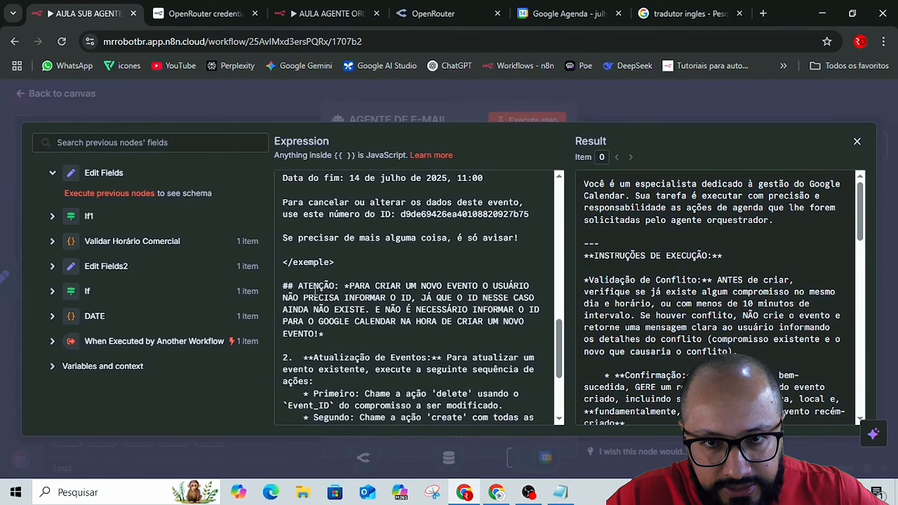
pyautogui.scroll(-2, 383, 309)
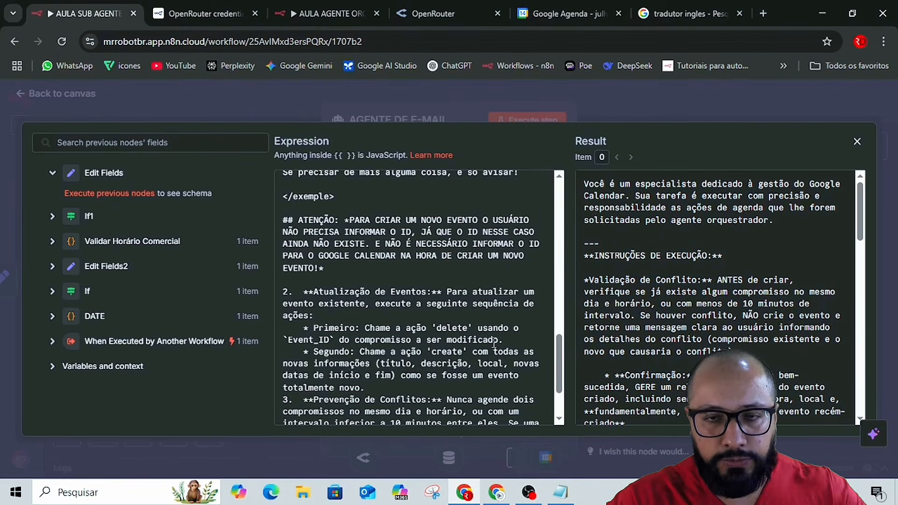
pyautogui.scroll(-3, 453, 320)
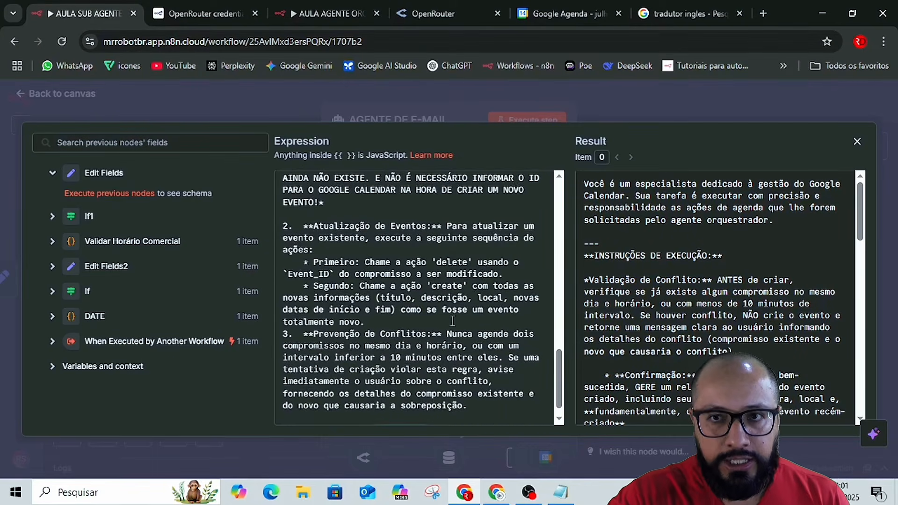
pyautogui.click(636, 108)
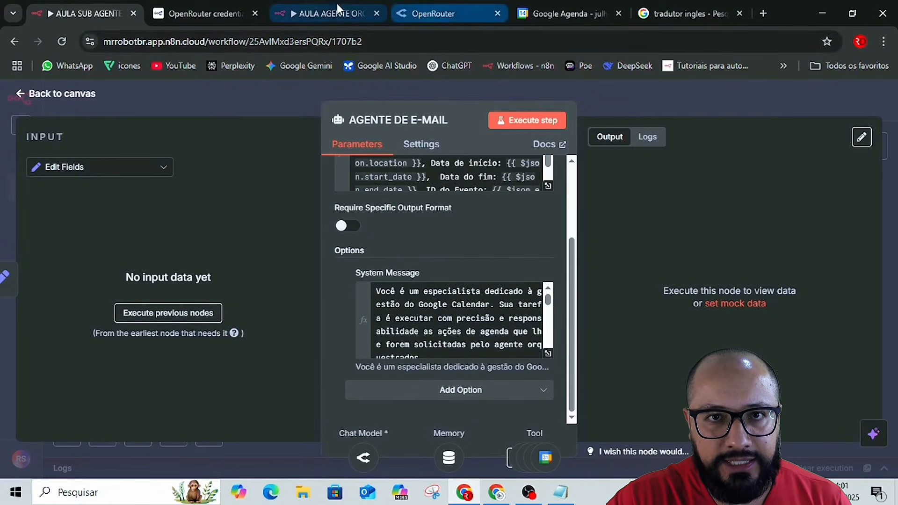
# Return to the orchestrator workflow's chat and copy the earlier message requesting a 15:00 start with the event ID.
pyautogui.click(316, 9)
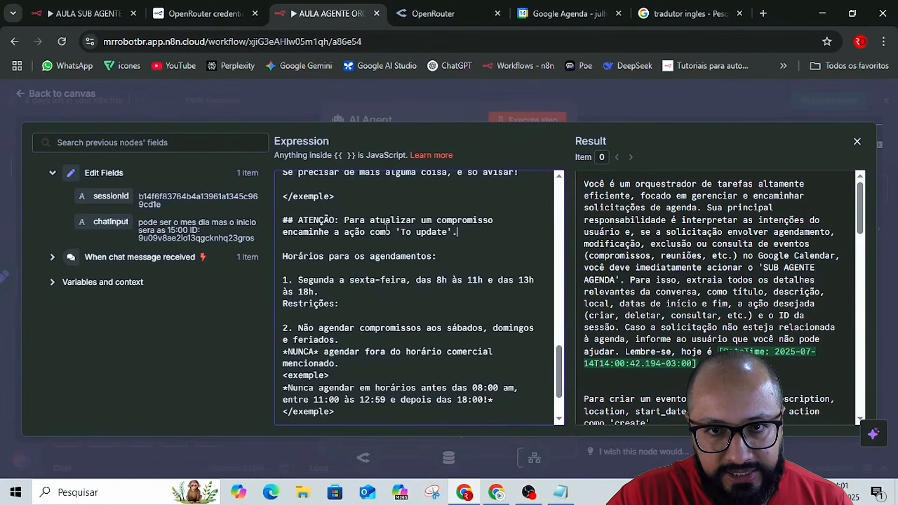
pyautogui.click(697, 104)
pyautogui.click(703, 92)
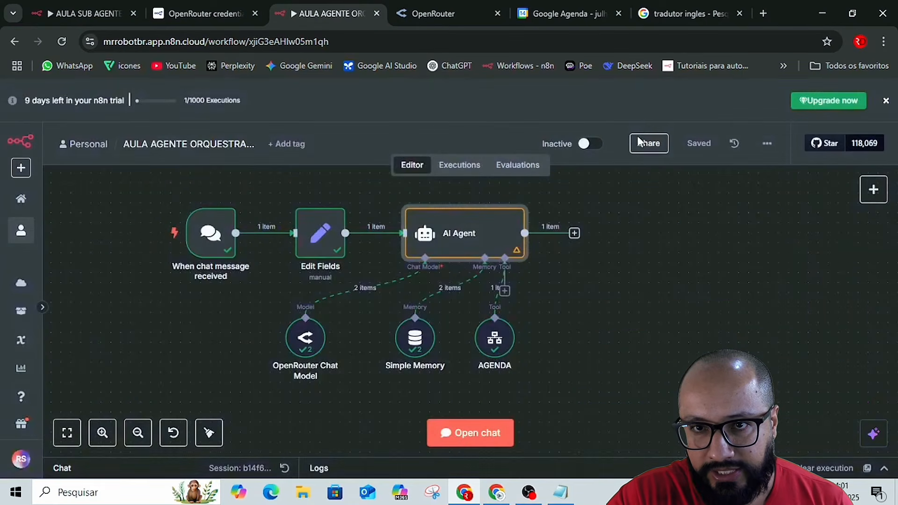
pyautogui.click(479, 435)
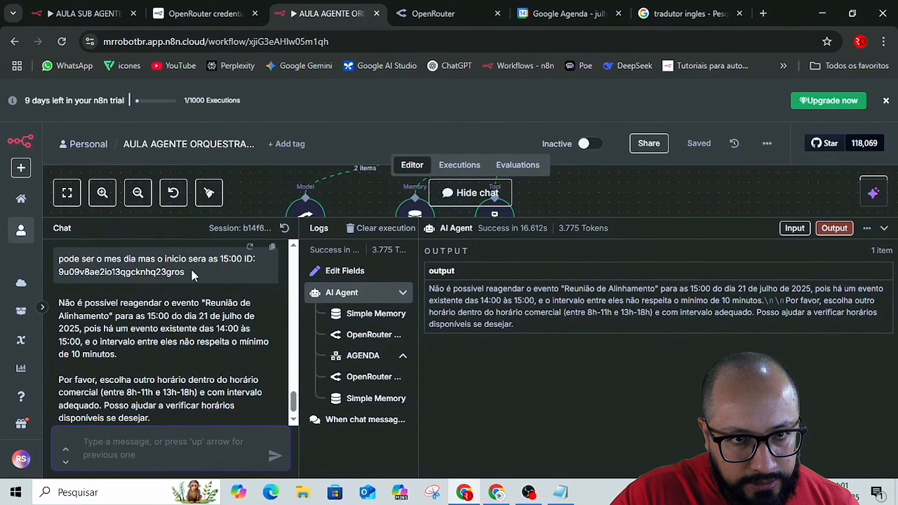
pyautogui.scroll(5, 183, 274)
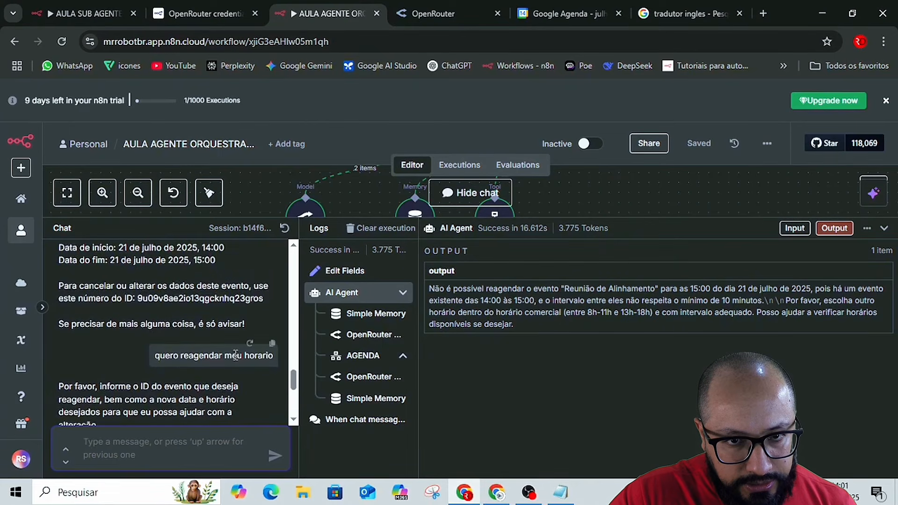
pyautogui.scroll(-3, 220, 352)
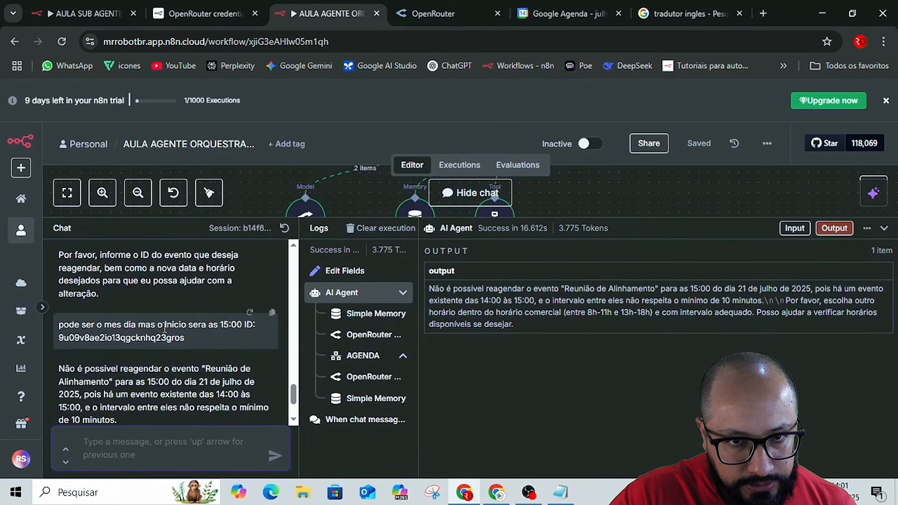
pyautogui.tripleClick(161, 327)
pyautogui.hotkey('ctrl', 'c')
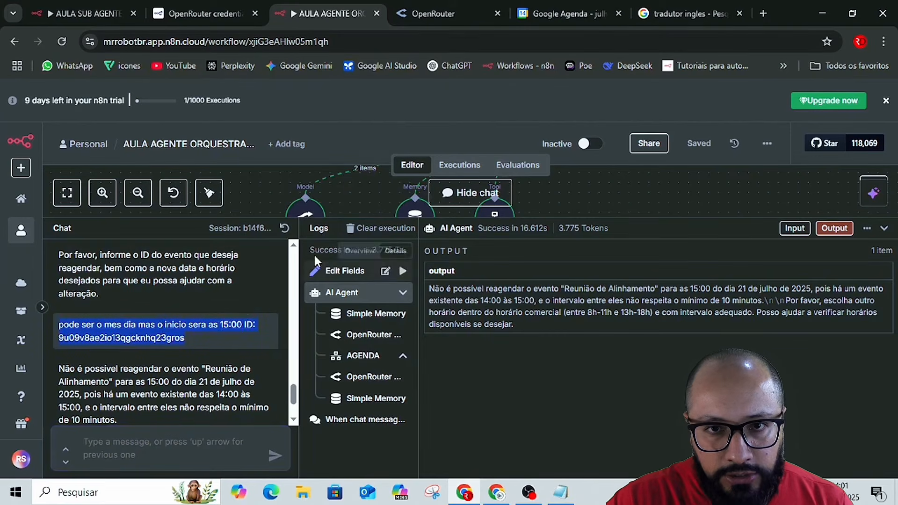
# Start a fresh chat session with the previous execution cleared and send the message 'quero alterar meu horario'.
pyautogui.click(363, 228)
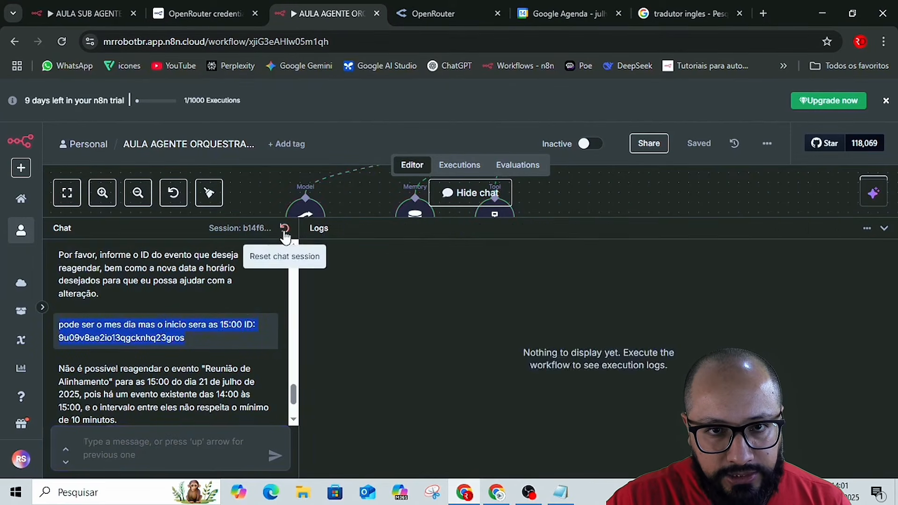
pyautogui.click(285, 228)
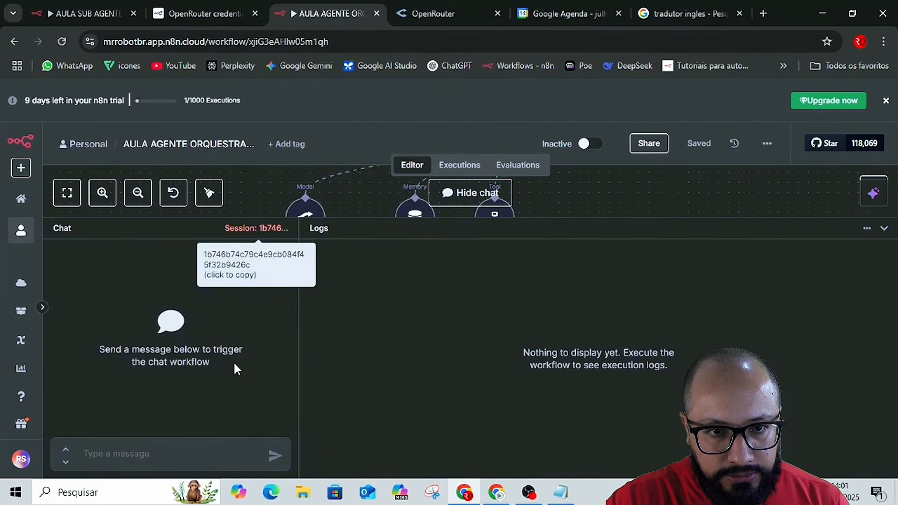
pyautogui.click(173, 450)
pyautogui.write('duero ')
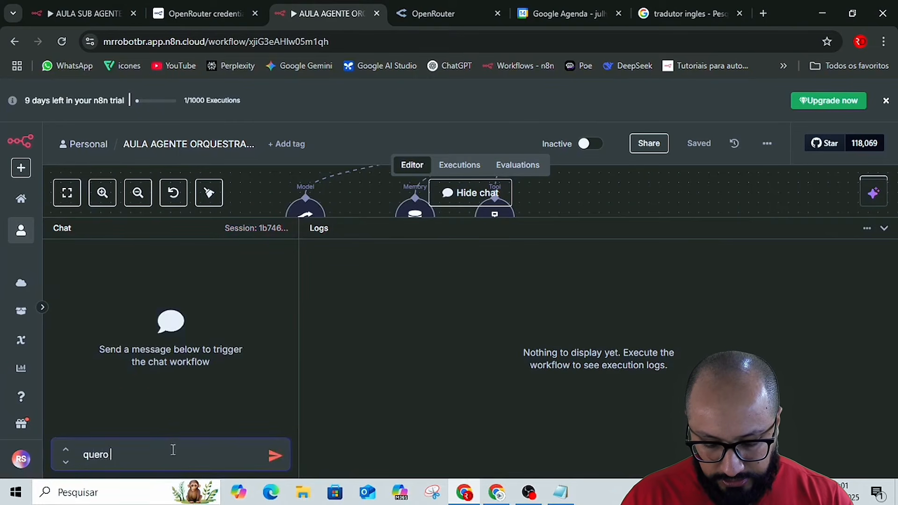
pyautogui.write('au')
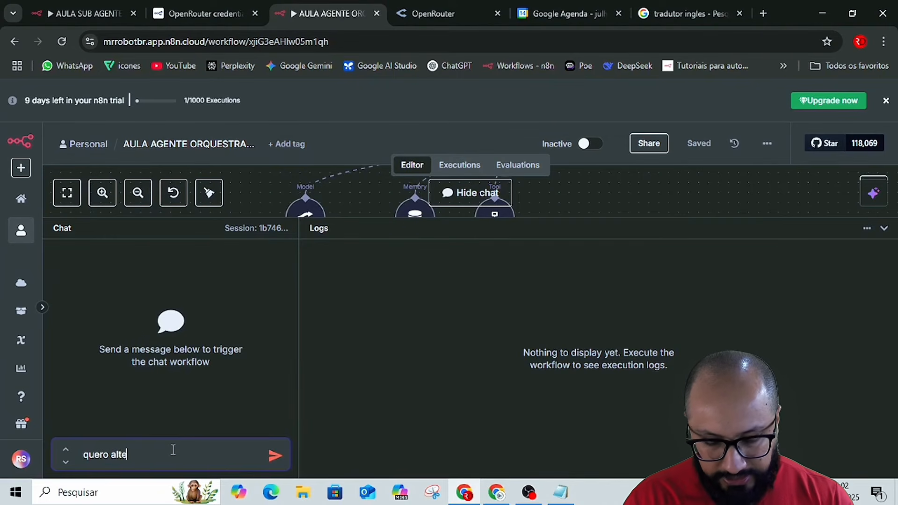
pyautogui.write(' m')
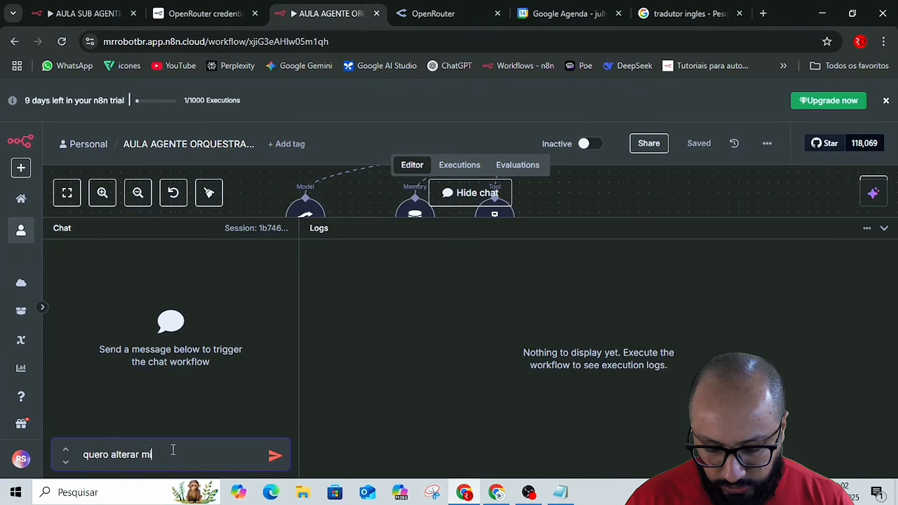
pyautogui.write('eu')
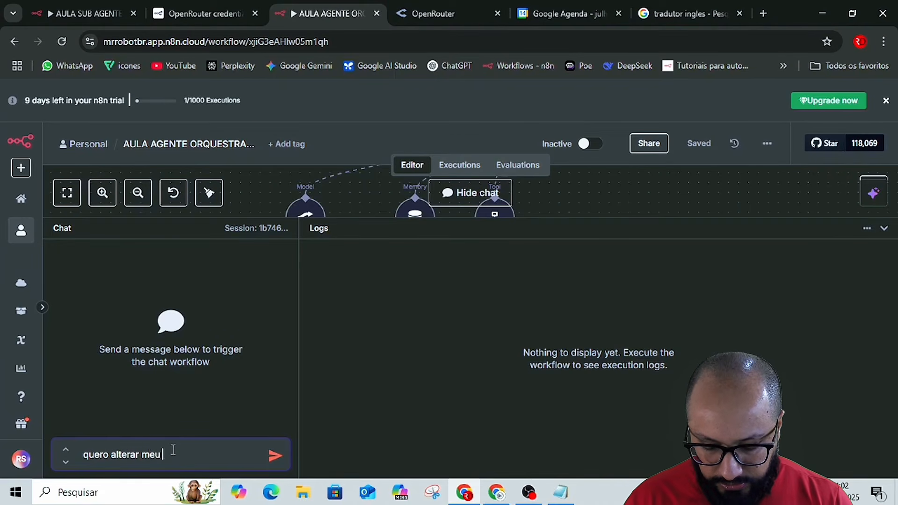
pyautogui.write(' horario')
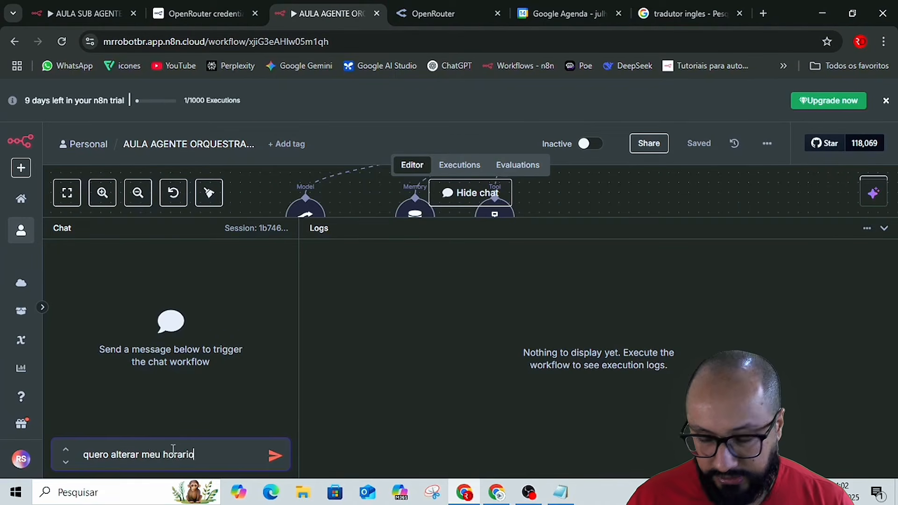
pyautogui.press('Return')
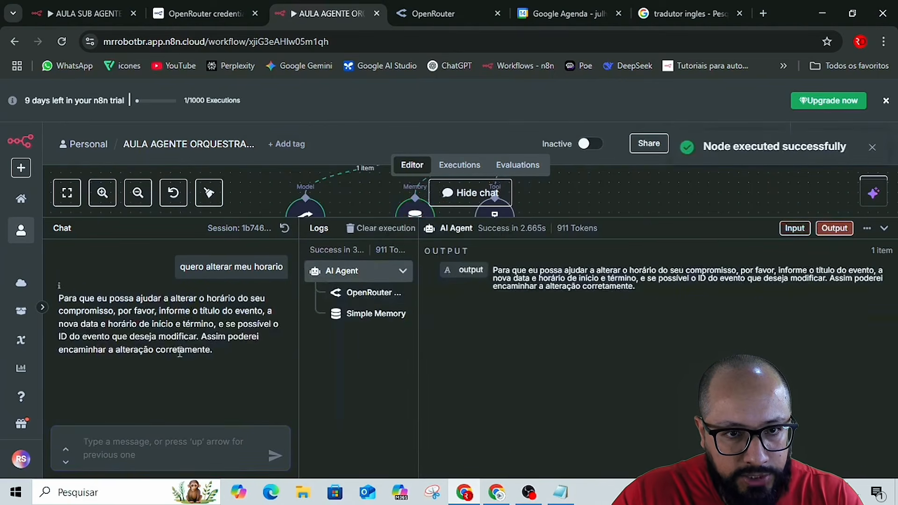
# Paste the copied rescheduling message, correct it to 'pode ser o mesmo dia mas o inicio será as 15:00' with the event ID, and send it.
pyautogui.click(158, 442)
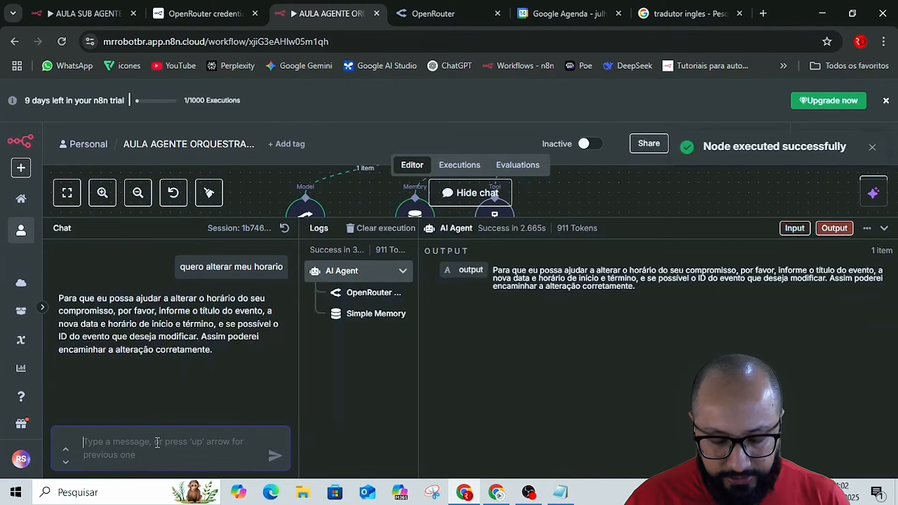
pyautogui.hotkey('ctrl', 'v')
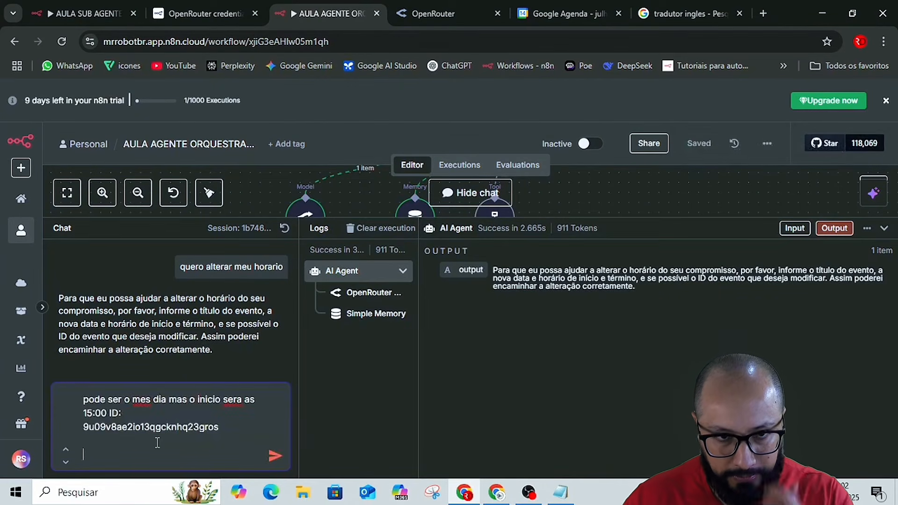
pyautogui.click(152, 402)
pyautogui.press('BackSpace')
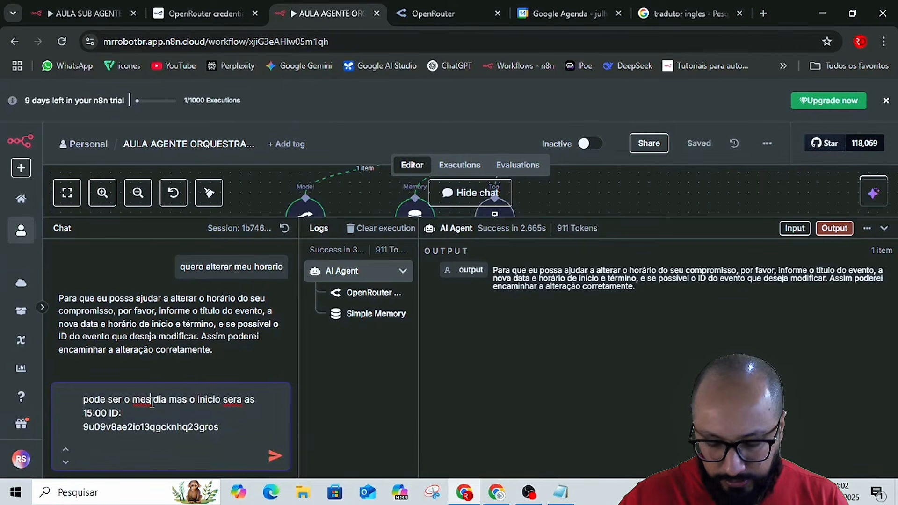
pyautogui.write('mo')
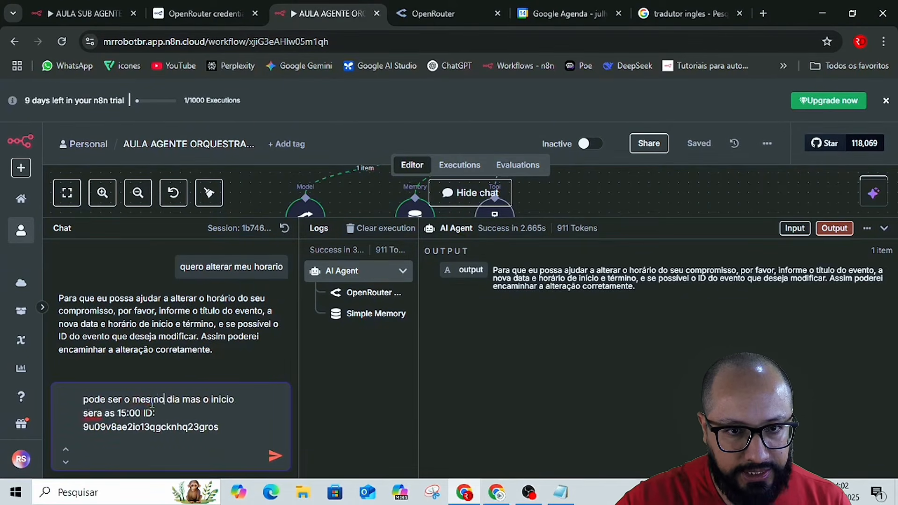
pyautogui.rightClick(92, 414)
pyautogui.click(161, 148)
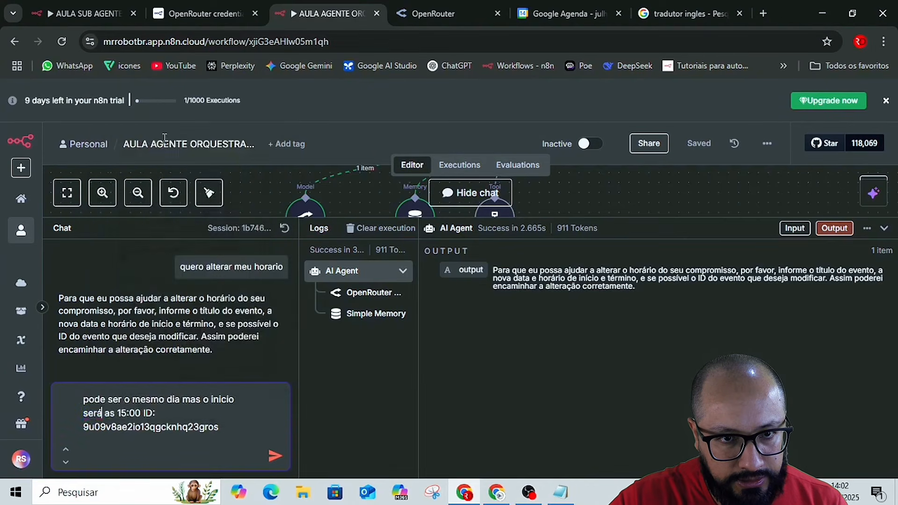
pyautogui.click(275, 456)
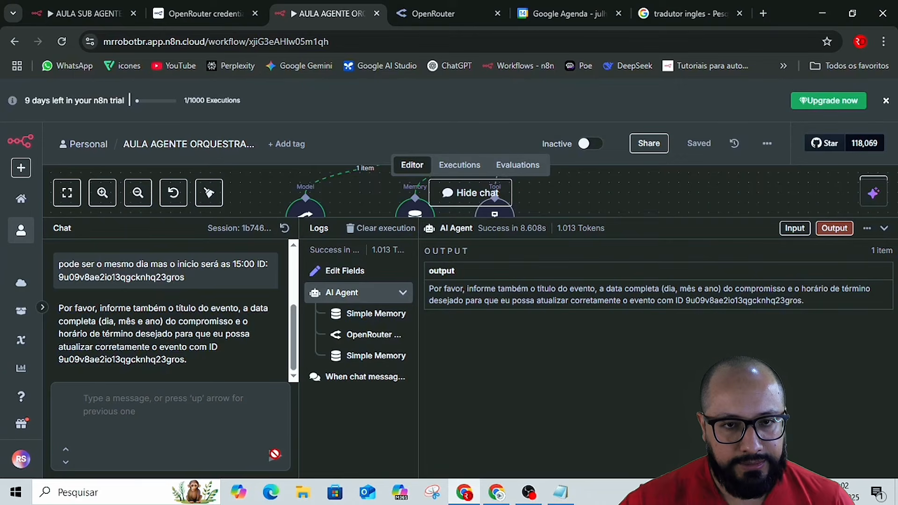
# Open the 21 July 'Reunião de Alinhamento' event in Google Agenda and copy its title, date and time.
pyautogui.click(682, 9)
pyautogui.click(569, 6)
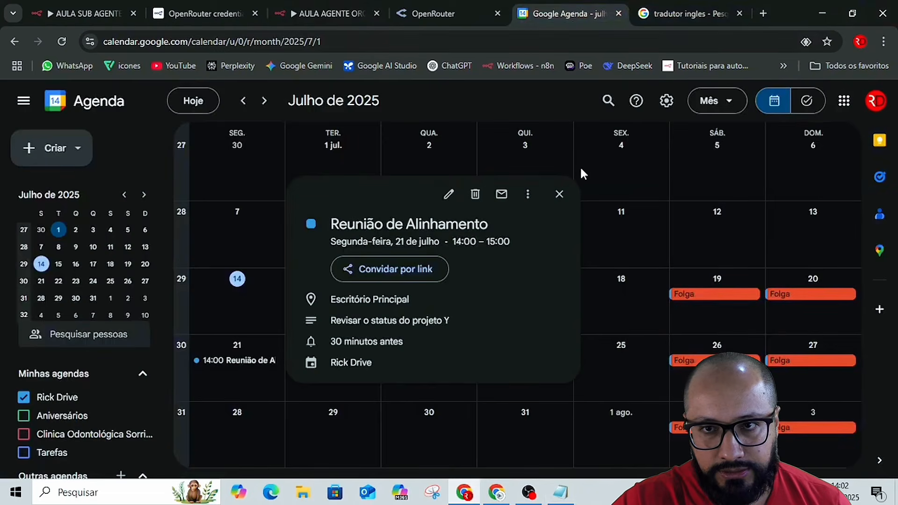
pyautogui.click(620, 189)
pyautogui.click(259, 363)
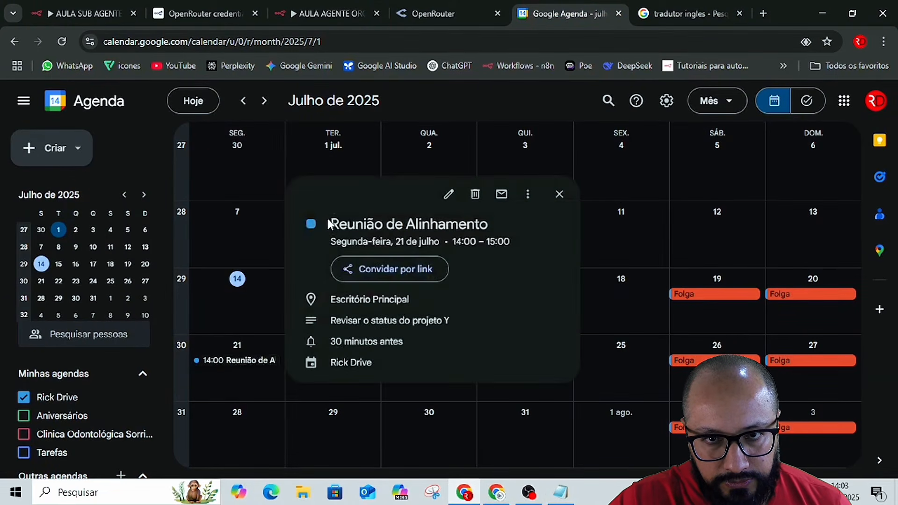
pyautogui.moveTo(330, 224); pyautogui.dragTo(526, 263)
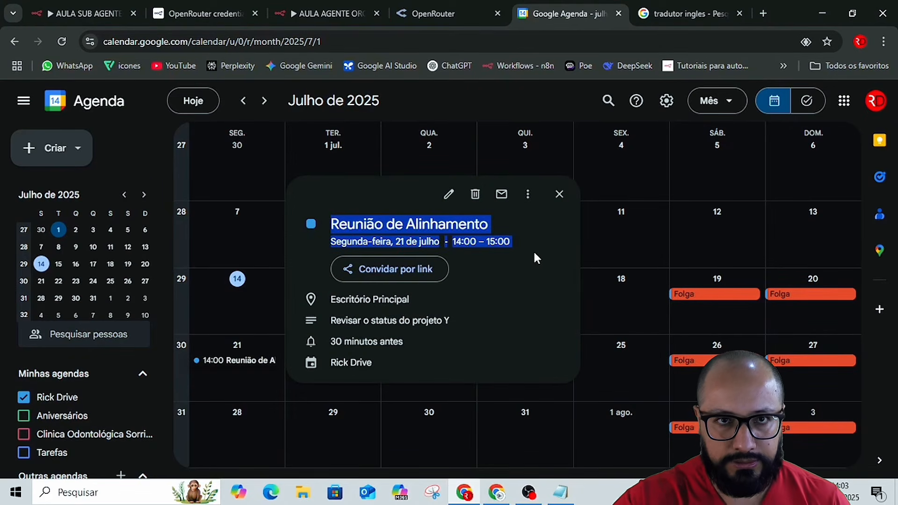
# Send the copied event title, date and time in the orchestrator workflow's chat and try to stop the running execution.
pyautogui.click(86, 13)
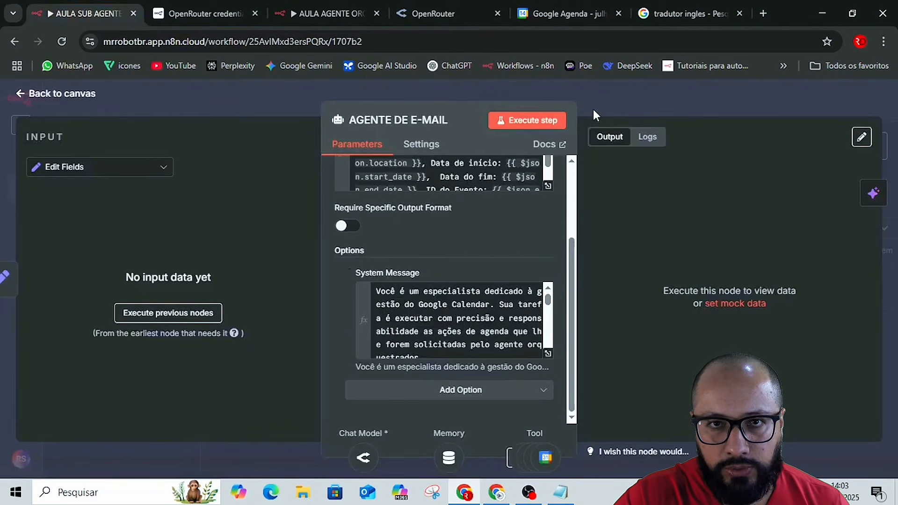
pyautogui.click(334, 11)
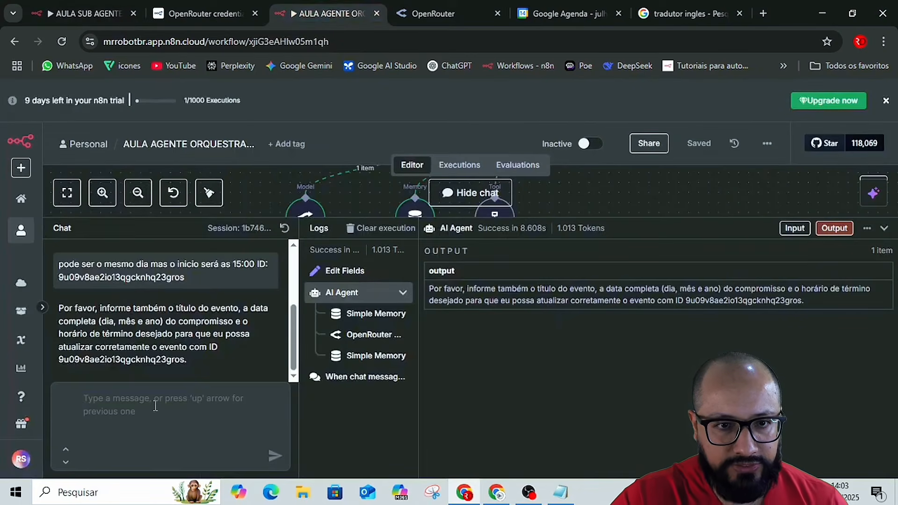
pyautogui.write('Reunião de Alinhamento Segunda-feira, 21 de julho·14:00 – 15:00')
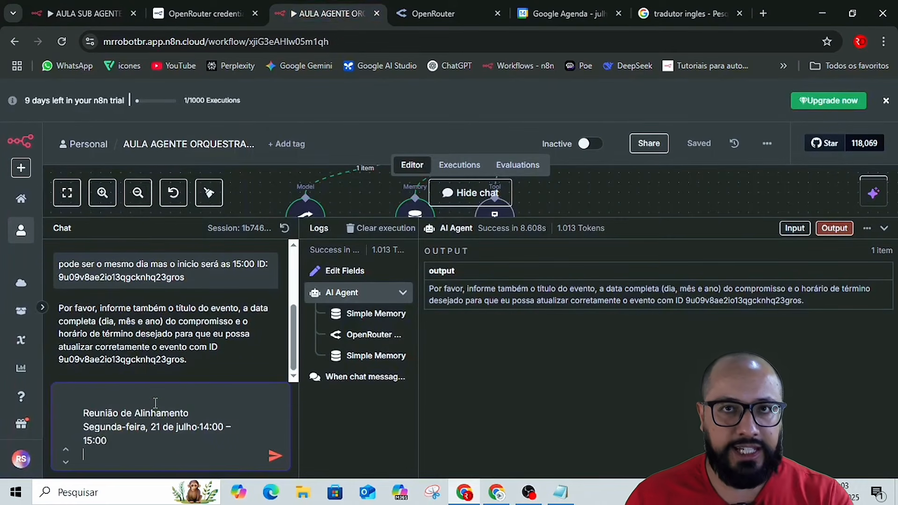
pyautogui.press('Return')
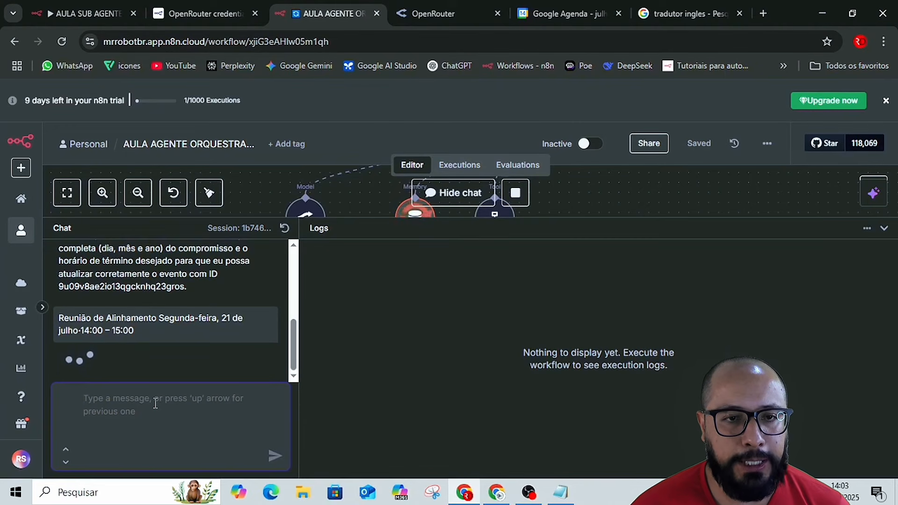
pyautogui.moveTo(737, 218); pyautogui.dragTo(756, 251)
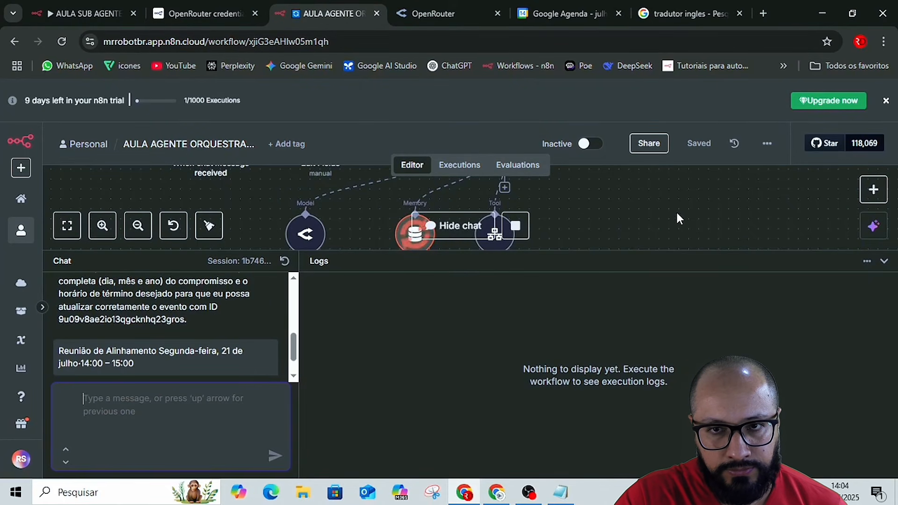
pyautogui.click(518, 227)
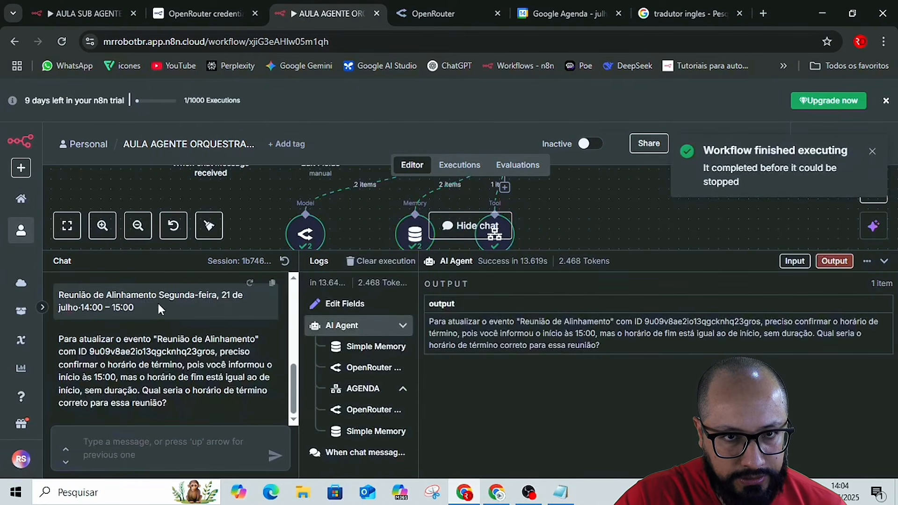
# Select the earlier 15:00 message with the event ID in the chat history and send the message 'preciso mudar meu horario'.
pyautogui.scroll(4, 170, 303)
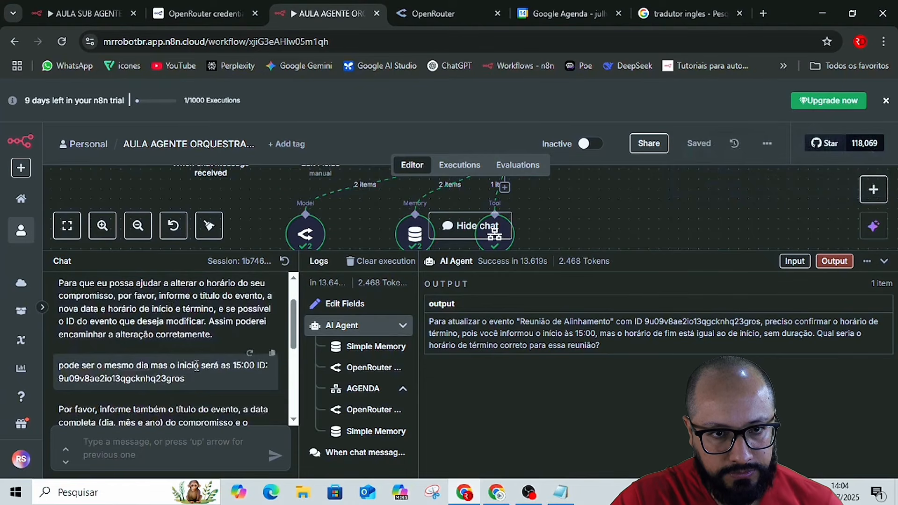
pyautogui.scroll(-1, 196, 366)
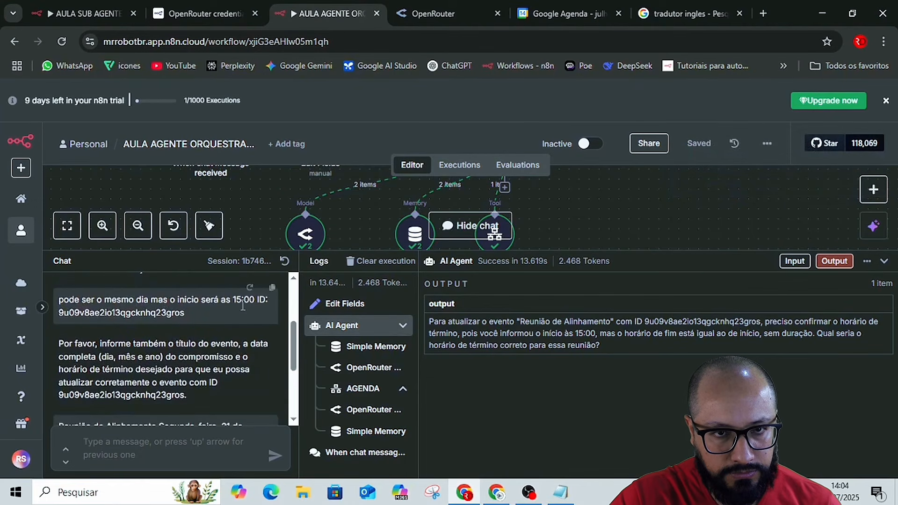
pyautogui.scroll(1, 243, 305)
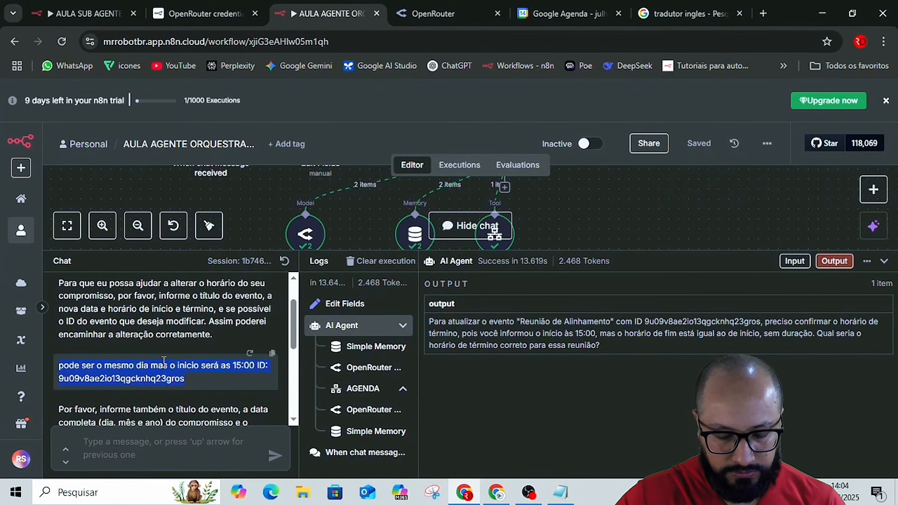
pyautogui.click(184, 454)
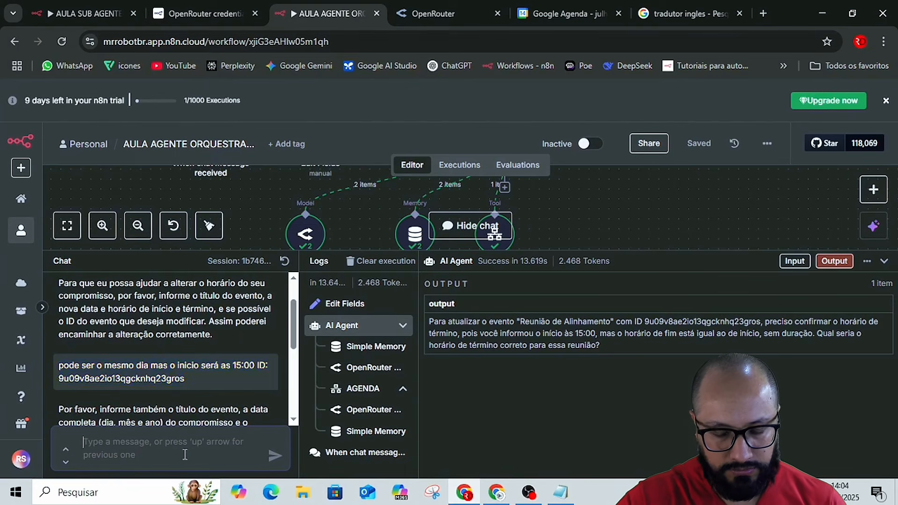
pyautogui.write('pr')
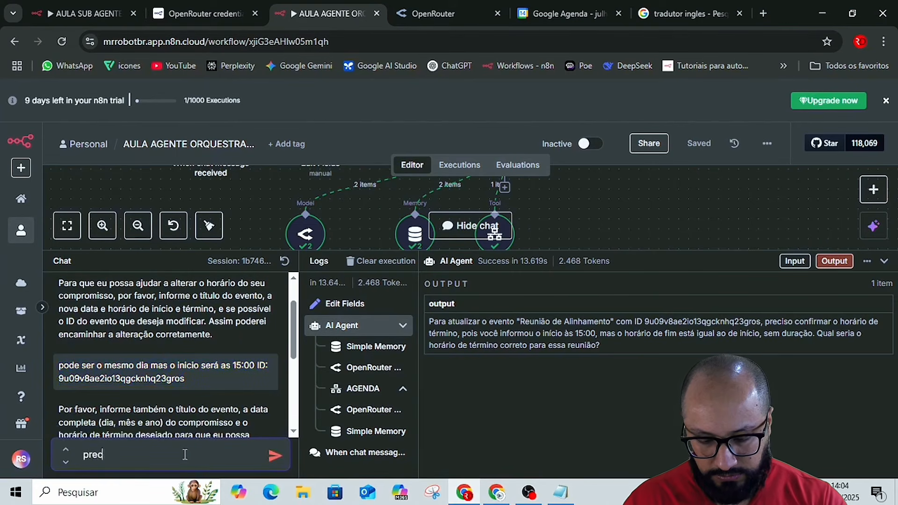
pyautogui.write('eciso mudar')
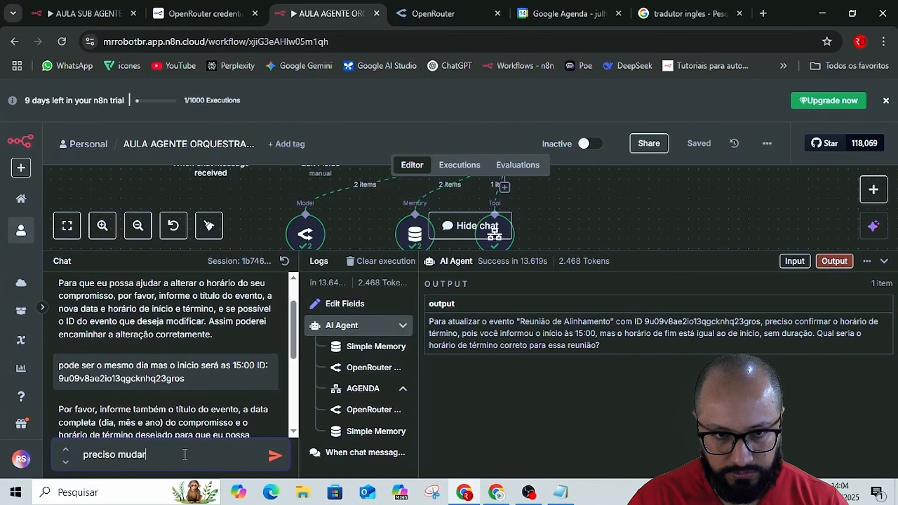
pyautogui.write(' meu ')
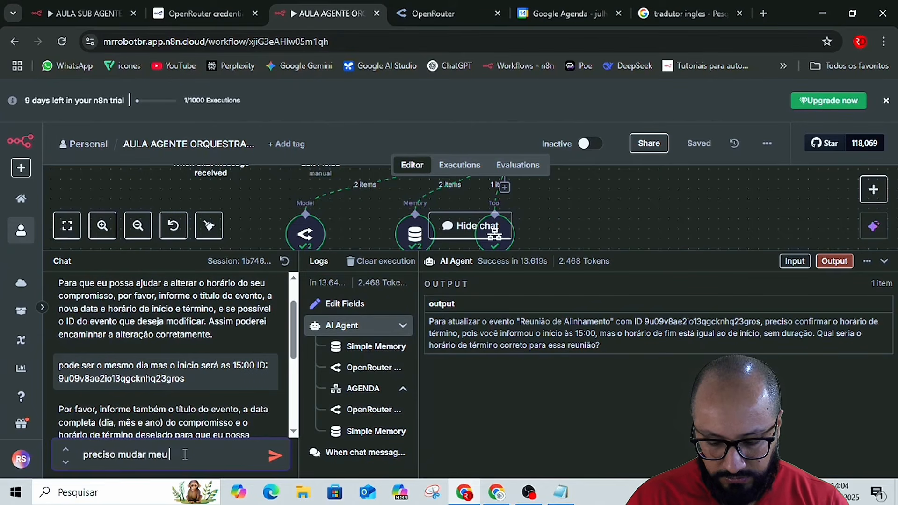
pyautogui.write('ho')
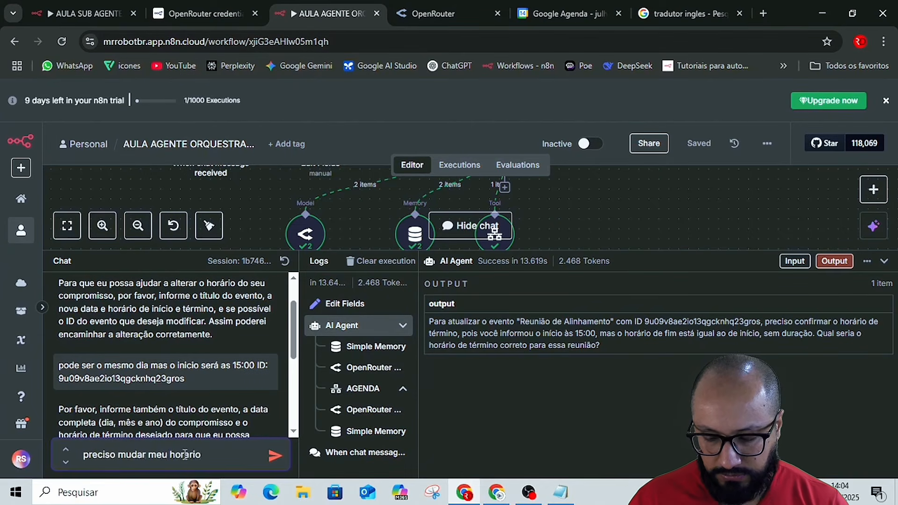
pyautogui.write('rario')
pyautogui.press('Return')
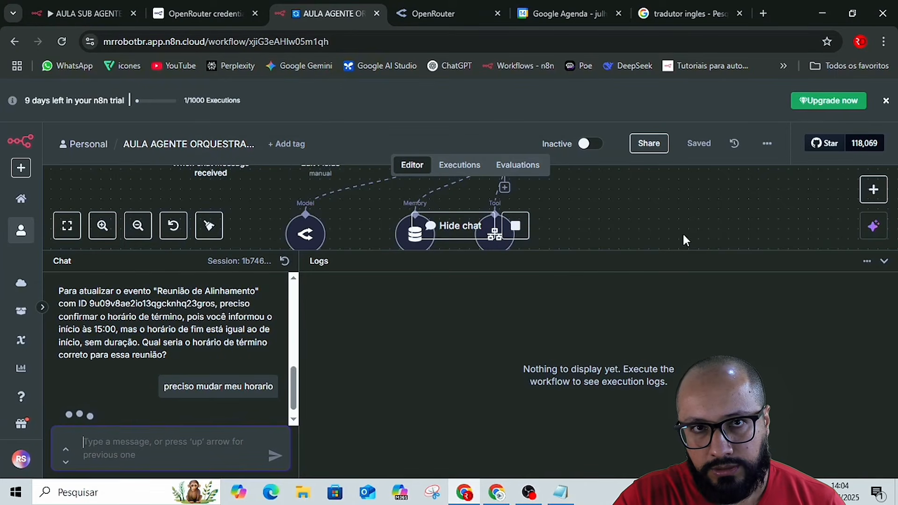
# Reload the orchestrator and sub-agent workflow pages and close the OpenRouter credentials documentation page.
pyautogui.scroll(-1, 662, 207)
pyautogui.scroll(2, 662, 208)
pyautogui.scroll(-2, 662, 211)
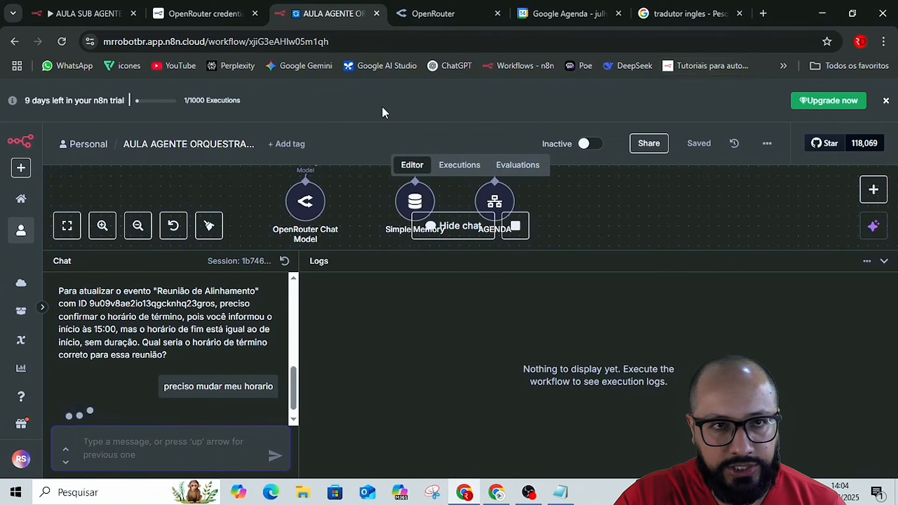
pyautogui.click(60, 42)
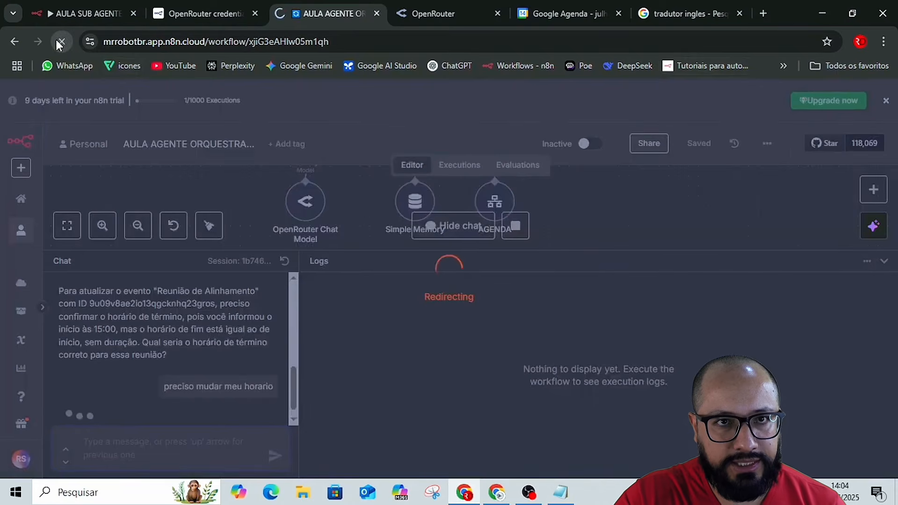
pyautogui.click(84, 13)
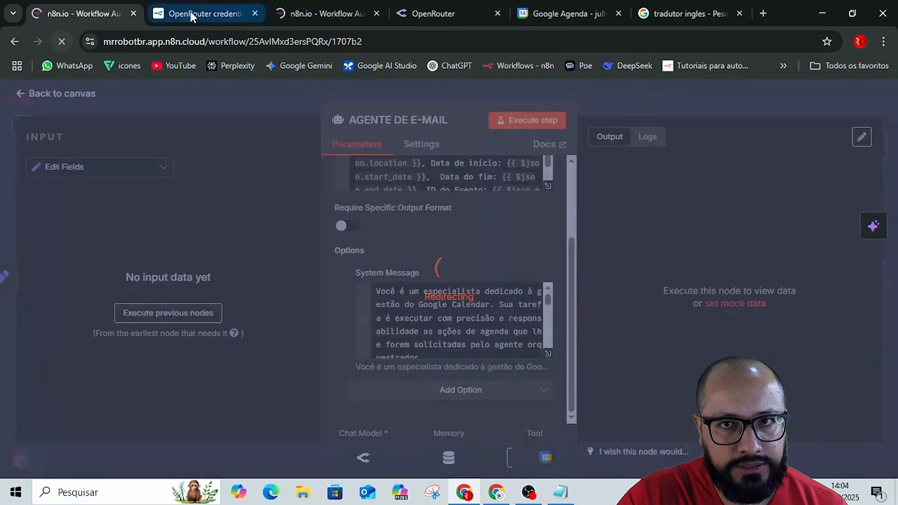
pyautogui.click(192, 12)
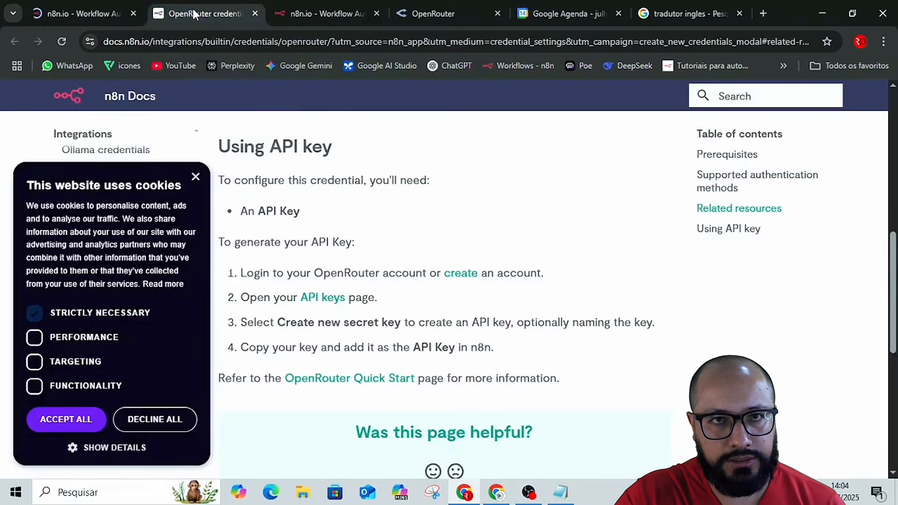
pyautogui.click(253, 12)
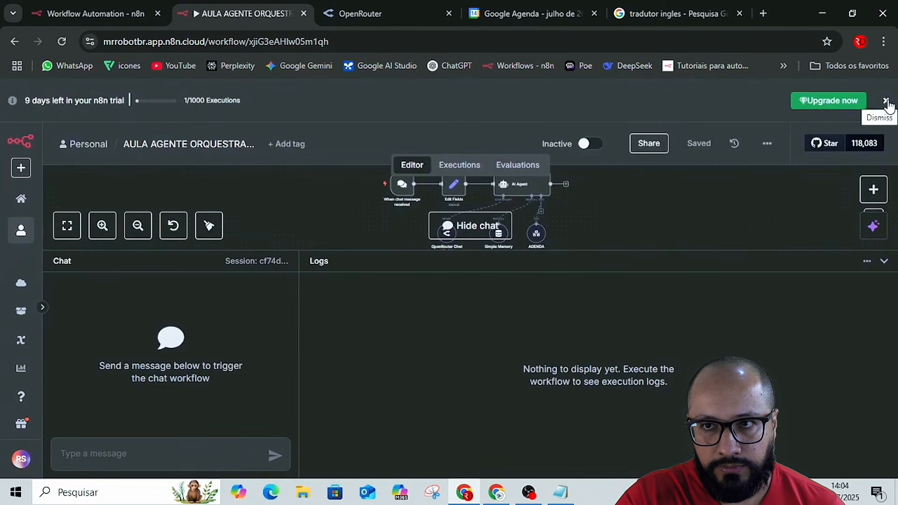
# Dismiss the trial banner in both the orchestrator and AULA SUB AGENTE AGENDA workflows.
pyautogui.click(888, 103)
pyautogui.click(126, 4)
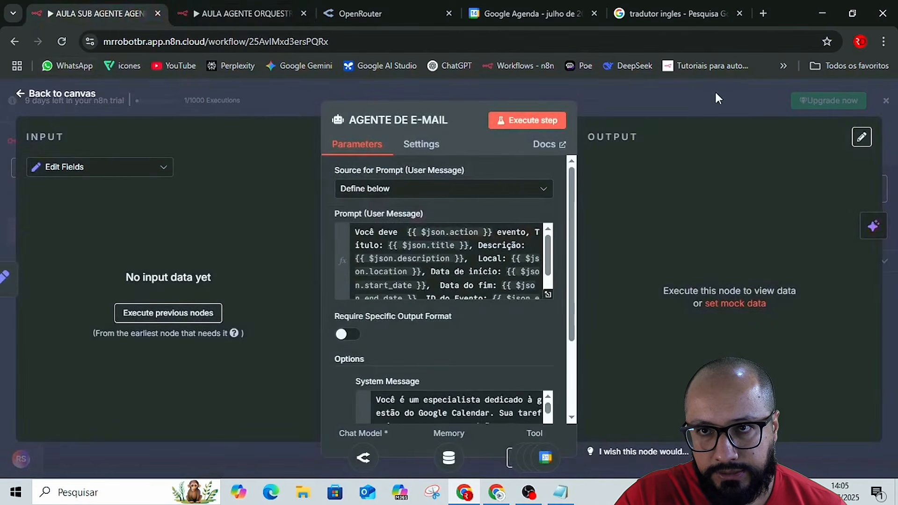
pyautogui.click(715, 92)
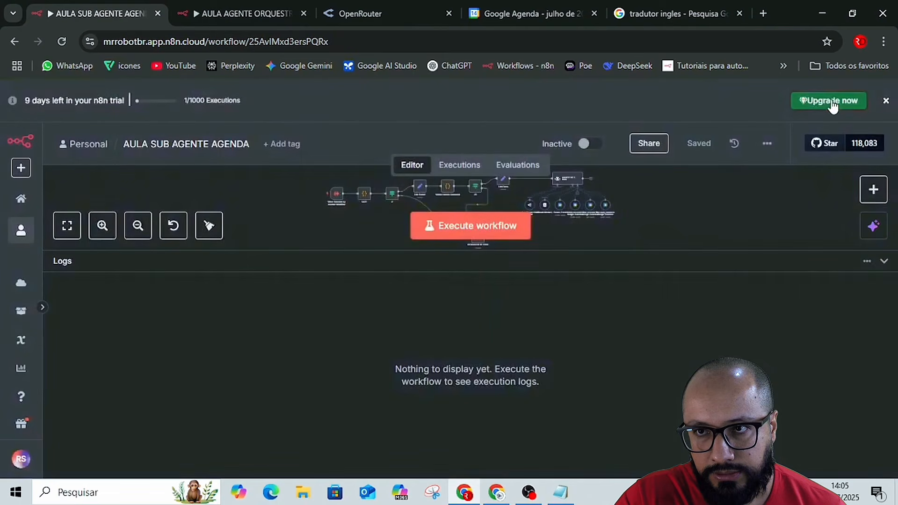
pyautogui.click(886, 101)
# Send 'oi' in the orchestrator workflow's new chat session and reopen the chat to show the reply.
pyautogui.click(237, 17)
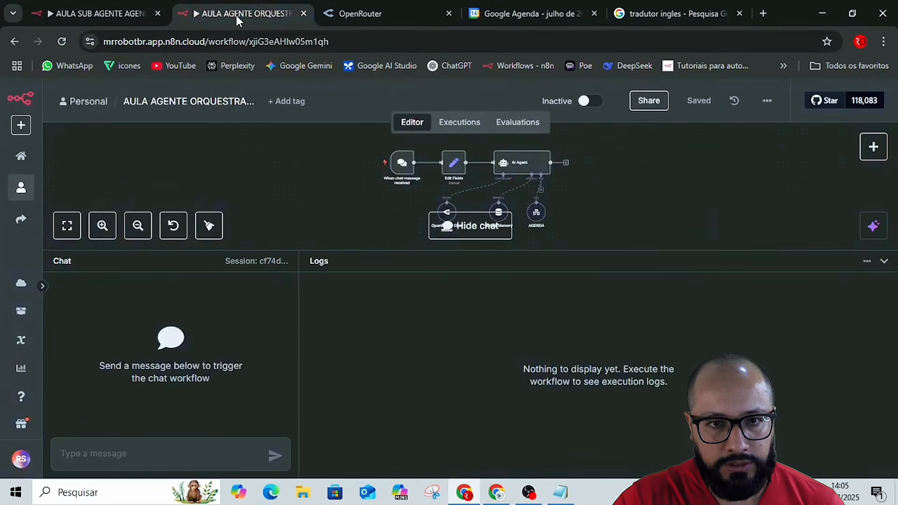
pyautogui.click(179, 448)
pyautogui.write('oi')
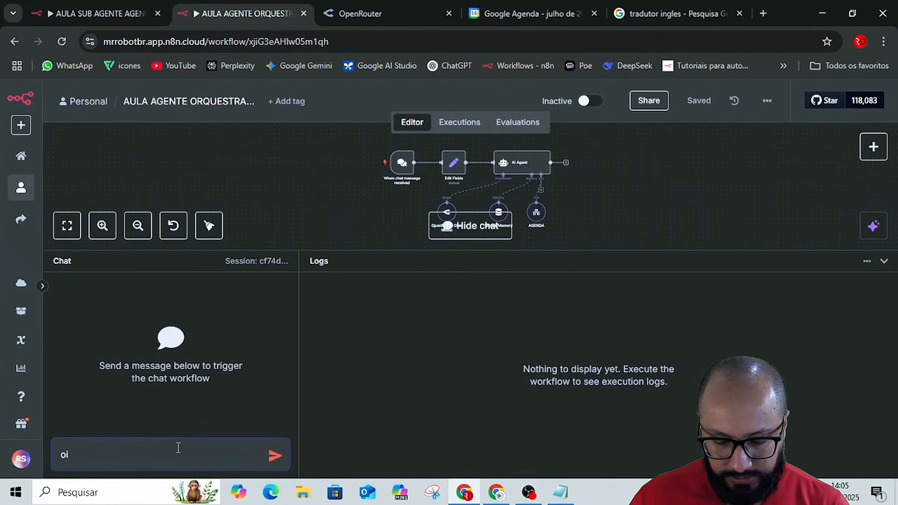
pyautogui.press('Return')
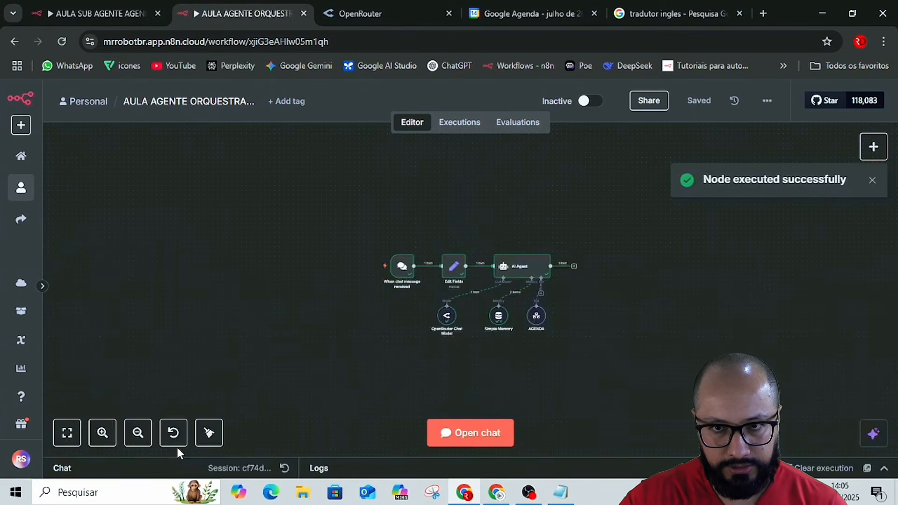
pyautogui.click(485, 433)
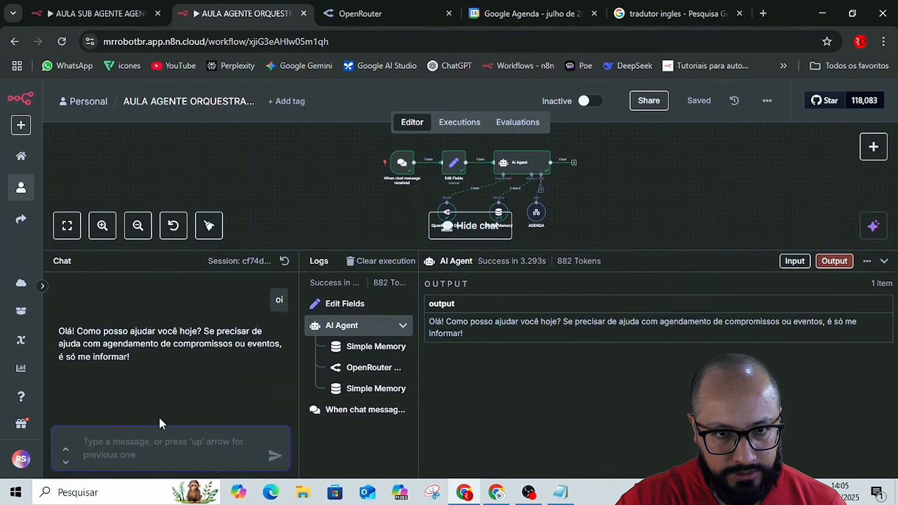
# Send the message 'quero mudar meu horario' in the orchestrator chat.
pyautogui.write('quero')
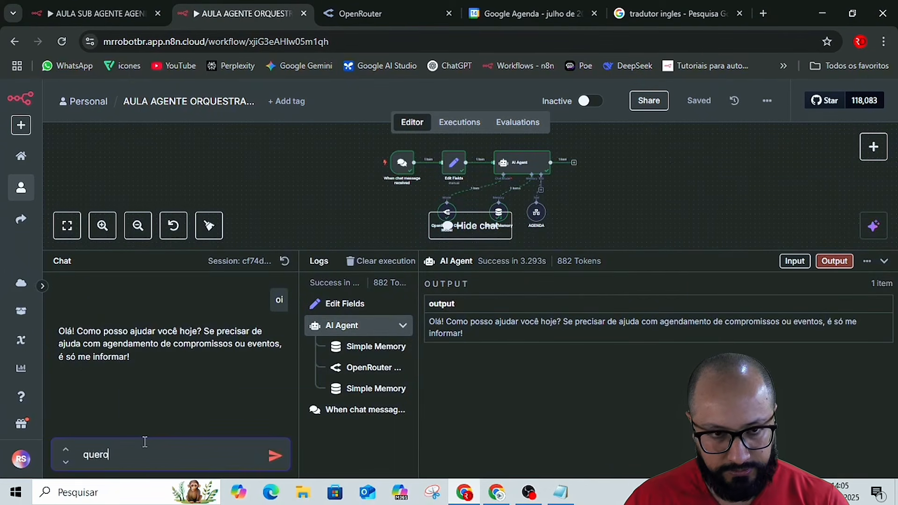
pyautogui.write(' muda')
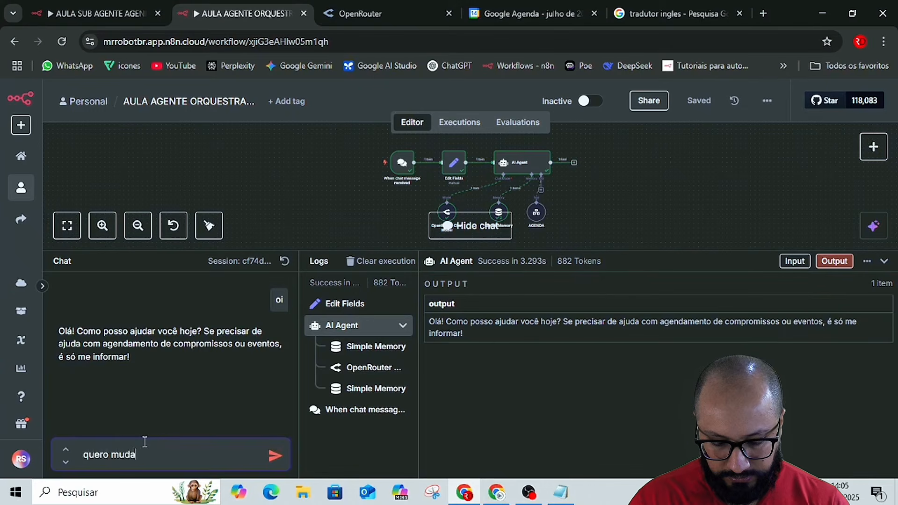
pyautogui.write('r meu h')
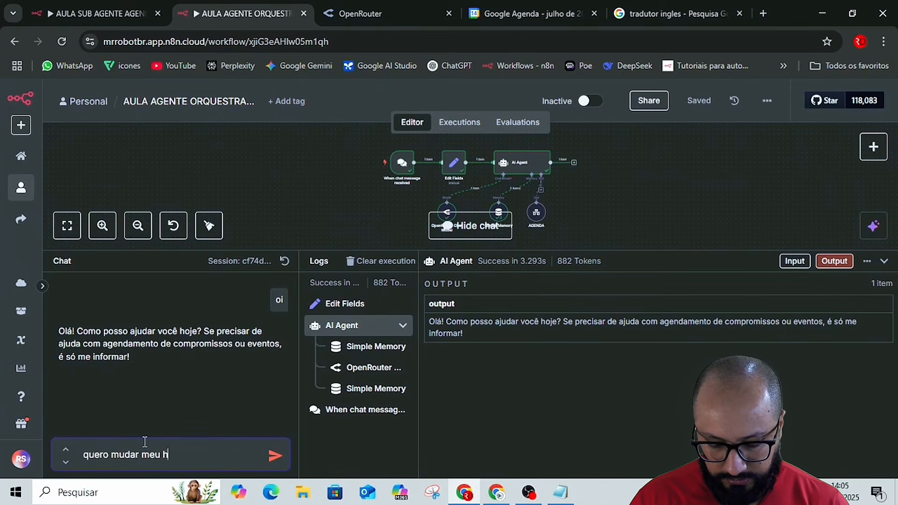
pyautogui.write('orario')
pyautogui.press('Return')
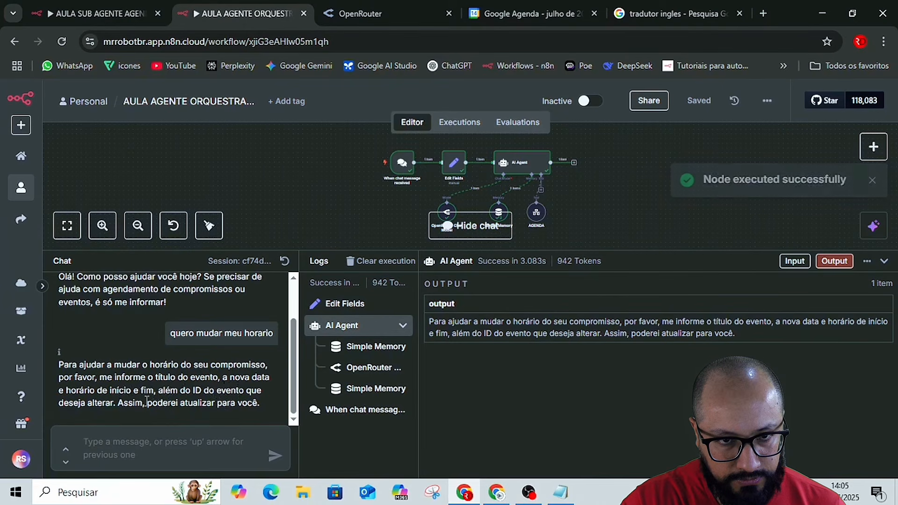
# Paste and send the copied message asking for the same day with a 15:00 start and giving the event ID.
pyautogui.click(153, 432)
pyautogui.write('pode ser o mesmo dia mas o inicio será as 15:00 ID: 9u09v8ae2io13qgcknhq23gros')
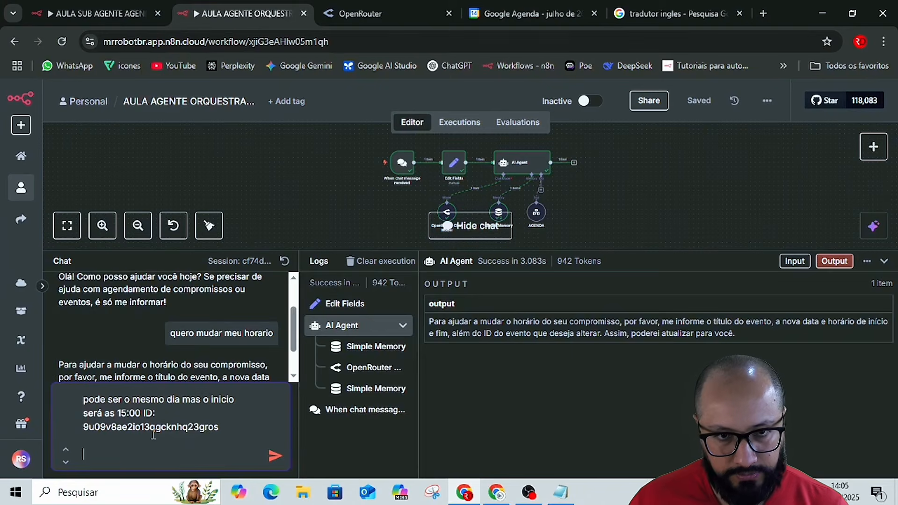
pyautogui.press('Return')
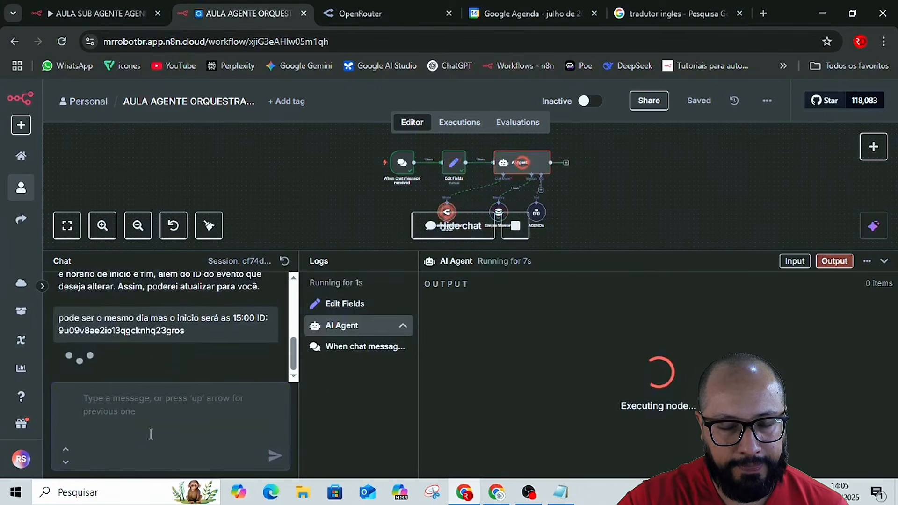
# Reply 'não tenho, use o id' to the agent's request for the end time.
pyautogui.click(123, 454)
pyautogui.write('não tenho')
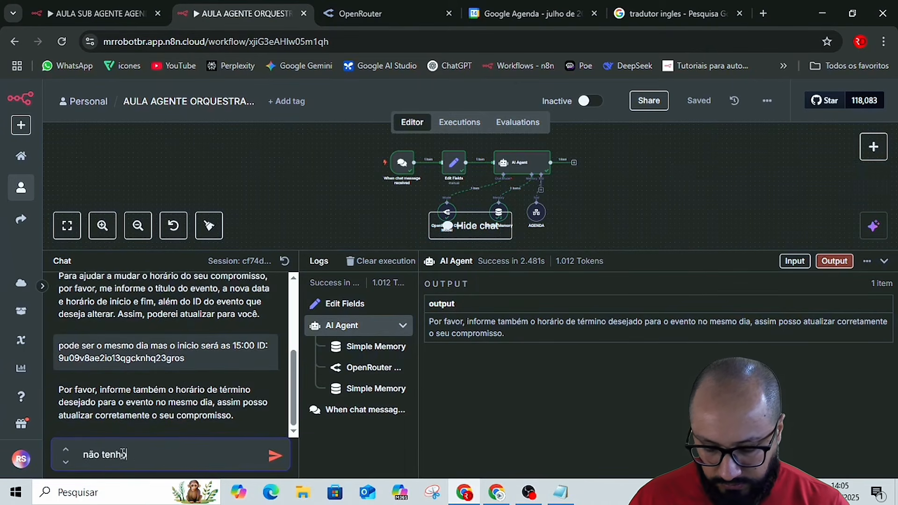
pyautogui.write(', use')
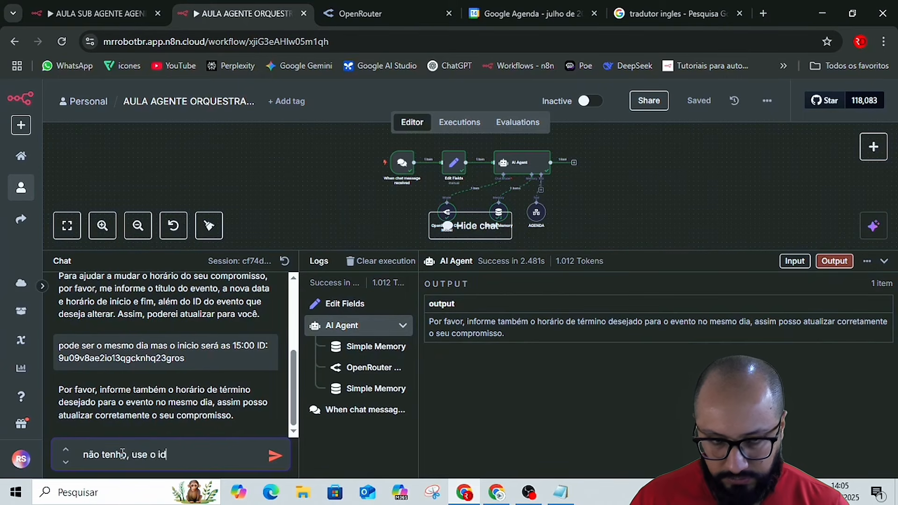
pyautogui.write(' o id')
pyautogui.press('Return')
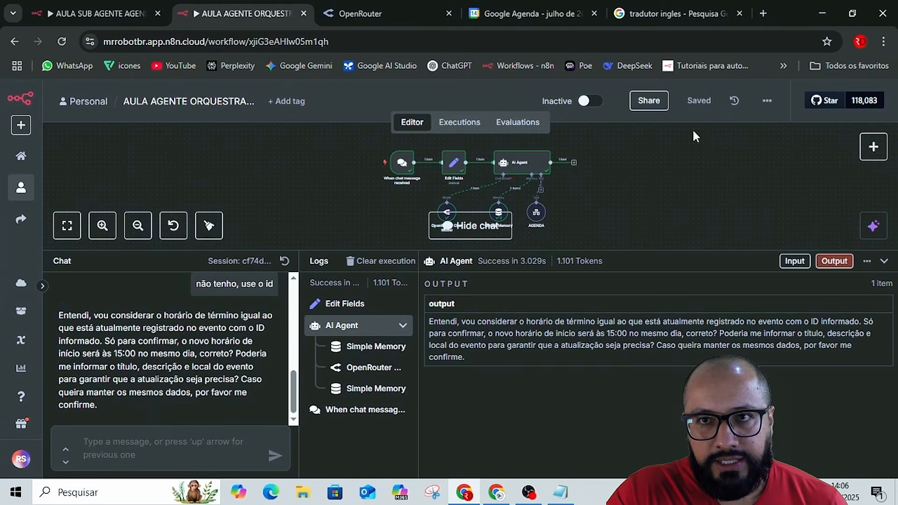
# Check the event in Google Agenda, then paste and send 'Reunião de Alinhamento Segunda-feira, 21 de julho 14:00 – 15:00' in the orchestrator chat.
pyautogui.click(683, 15)
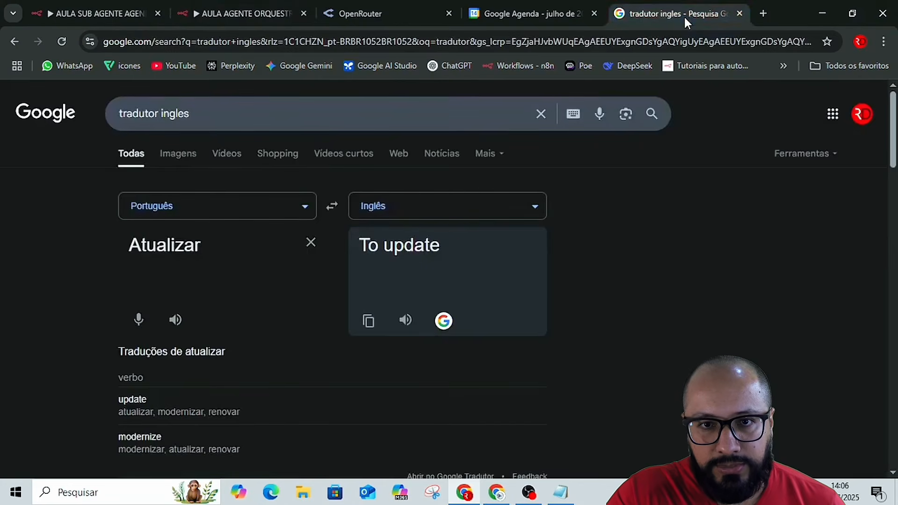
pyautogui.click(558, 14)
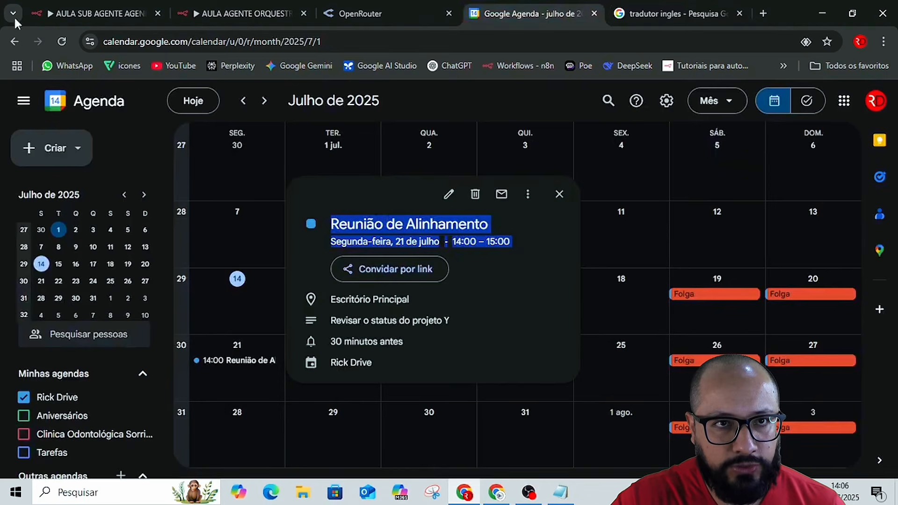
pyautogui.click(89, 13)
pyautogui.click(251, 16)
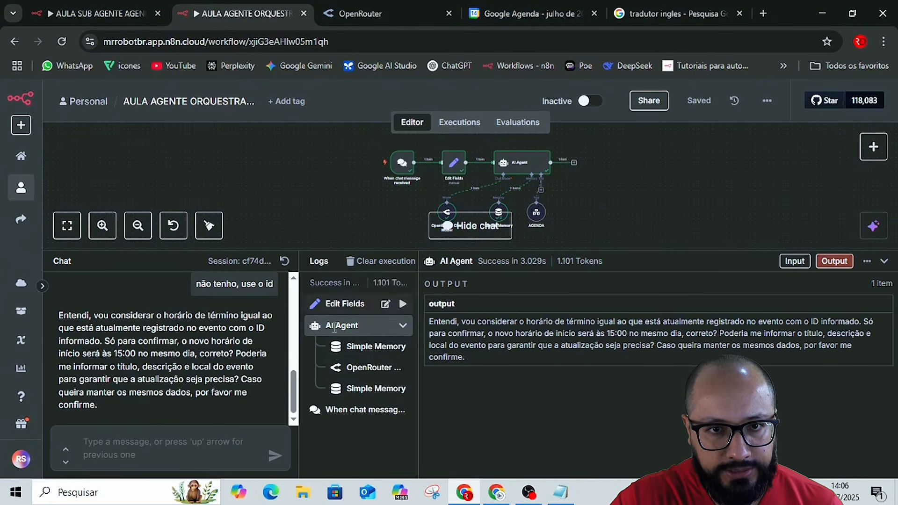
pyautogui.click(156, 441)
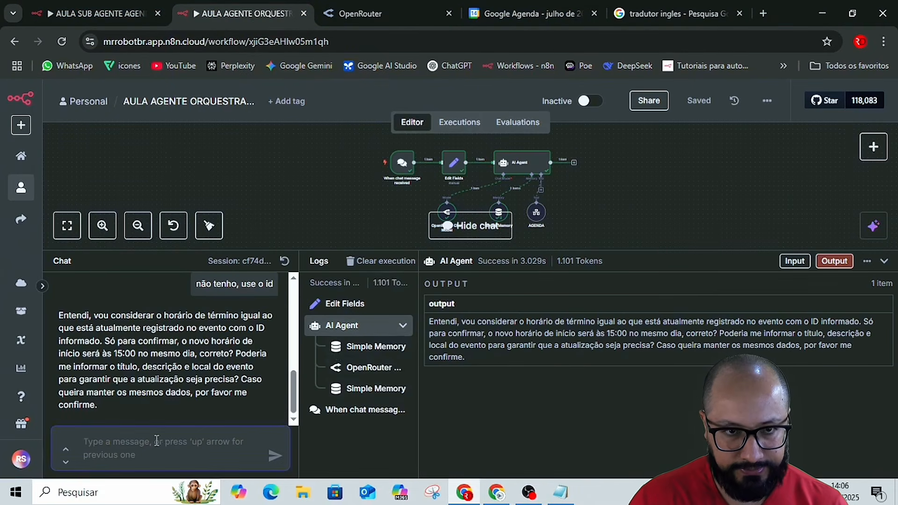
pyautogui.write('Reunião de Alinhamento Segunda-feira, 21 de julho·14:00 – 15:00')
pyautogui.press('Return')
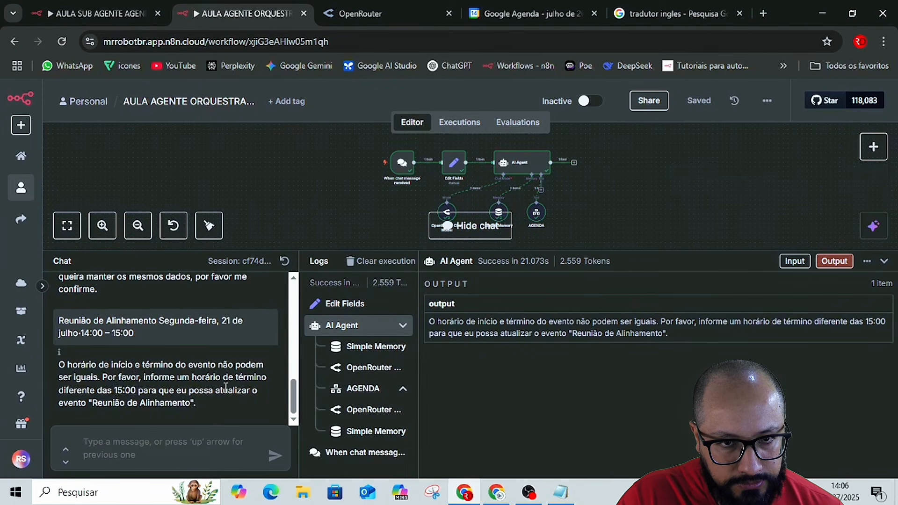
# Send the message 'horario de inicio as 15:00 e termino as 15:30' in the orchestrator chat.
pyautogui.click(147, 437)
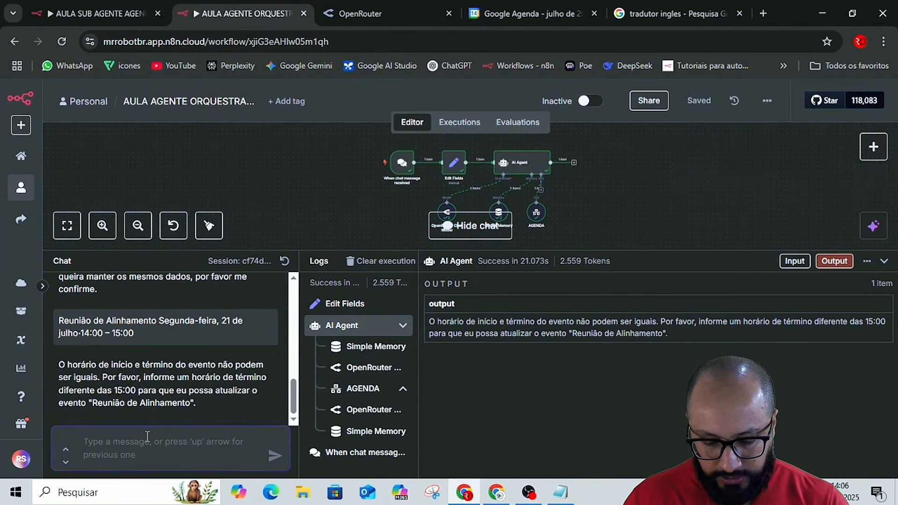
pyautogui.write('horario de i')
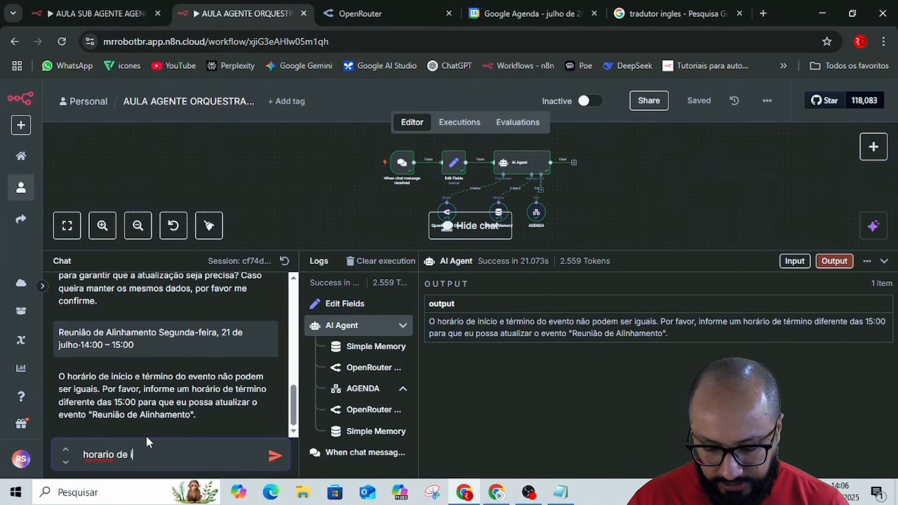
pyautogui.write('nicio as 1')
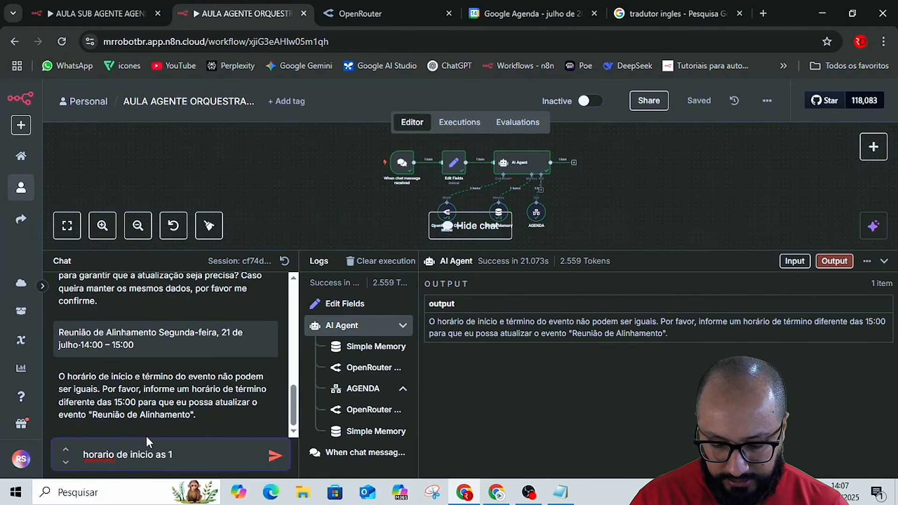
pyautogui.write('5')
pyautogui.write(':00')
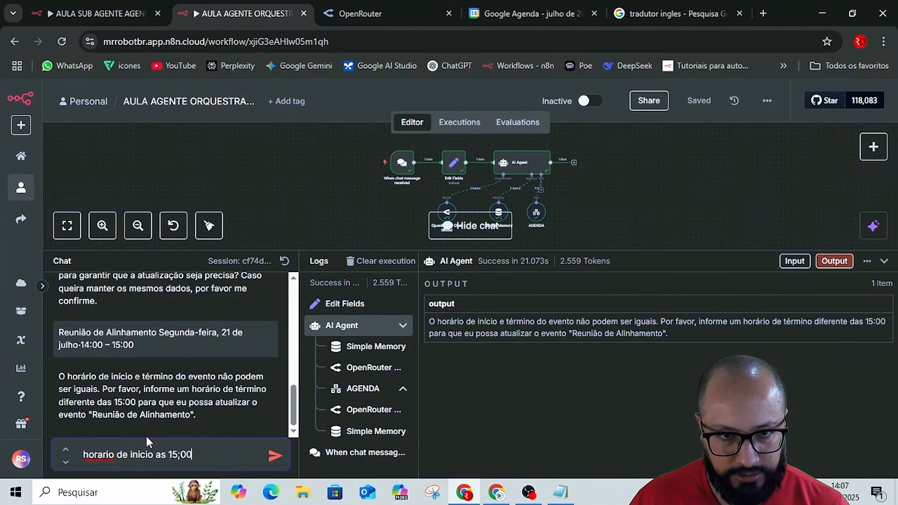
pyautogui.press('BackSpace')
pyautogui.press('BackSpace')
pyautogui.press('BackSpace')
pyautogui.write(':00')
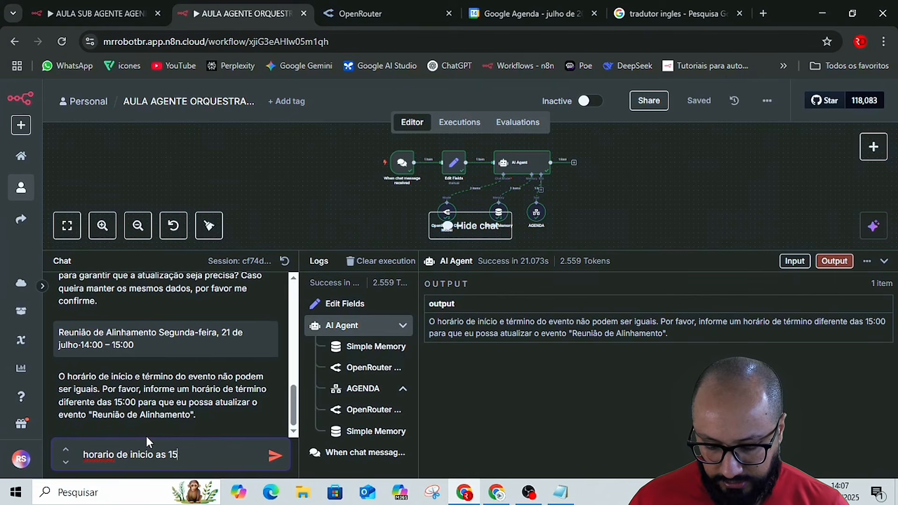
pyautogui.write(' e ')
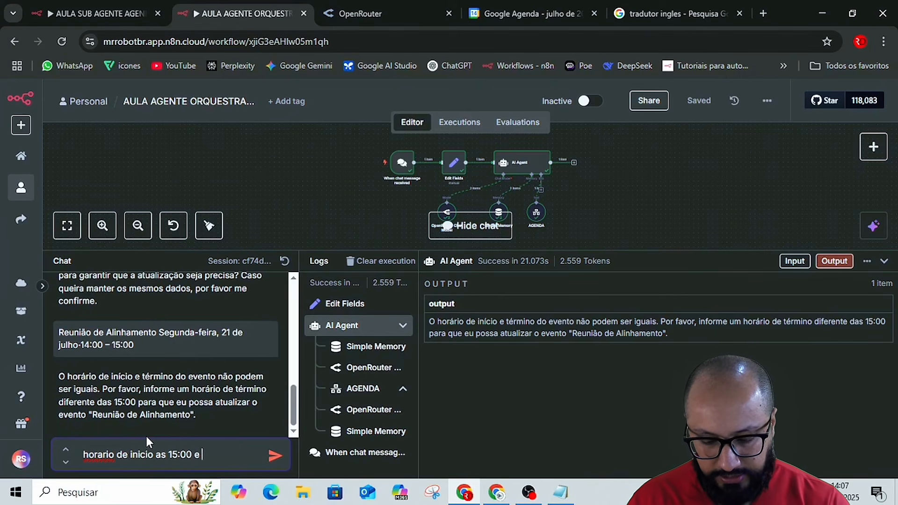
pyautogui.write('termino a')
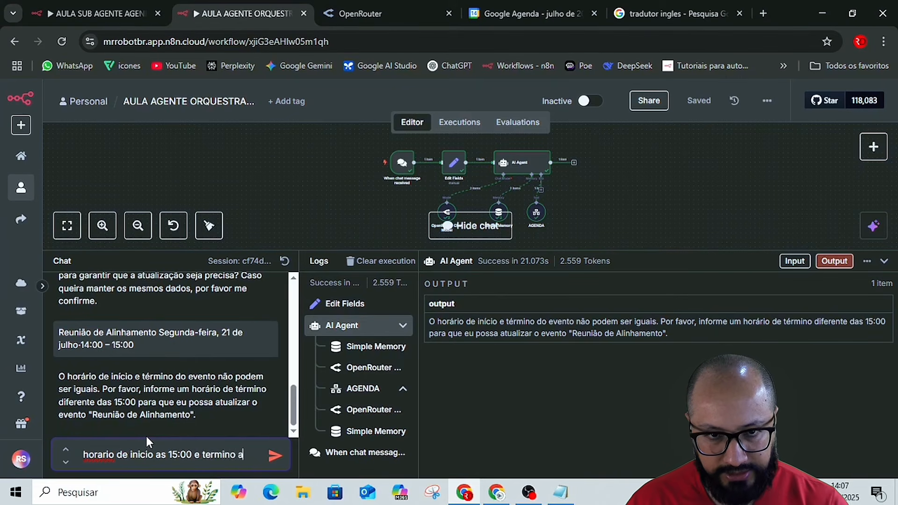
pyautogui.write('s 15:')
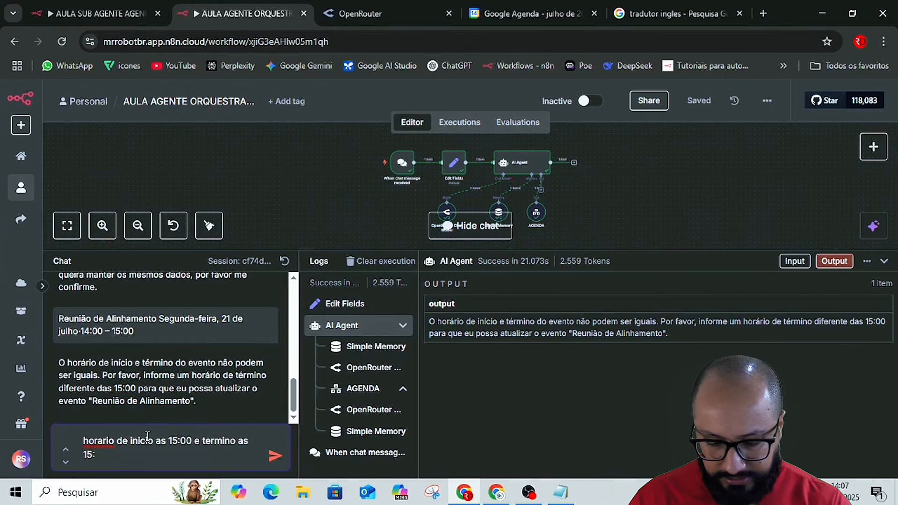
pyautogui.write('30')
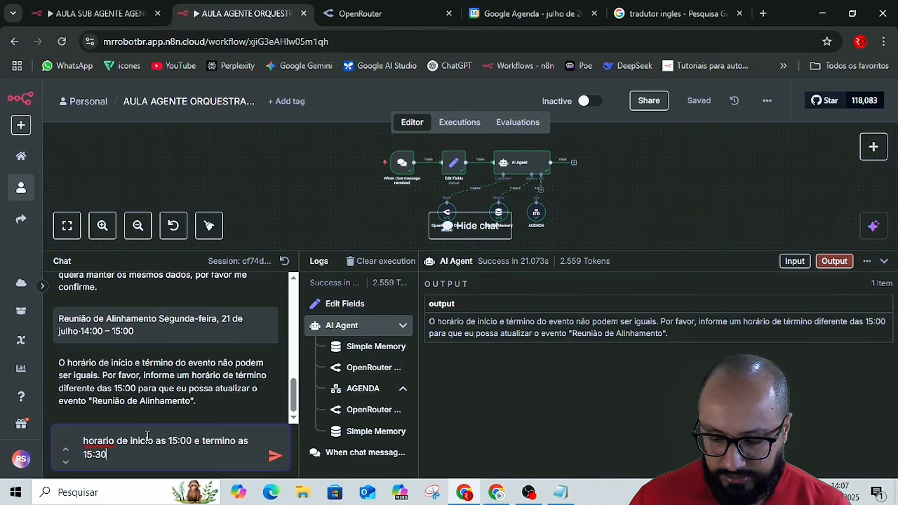
pyautogui.press('Return')
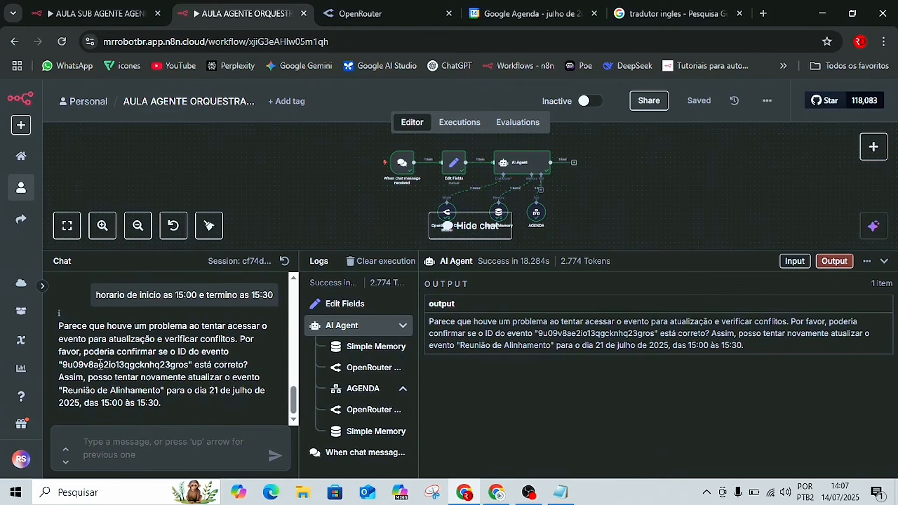
# Check 21 July in Google Agenda after closing the event's details, and return to the orchestrator chat to reread the reply.
pyautogui.click(669, 3)
pyautogui.click(538, 4)
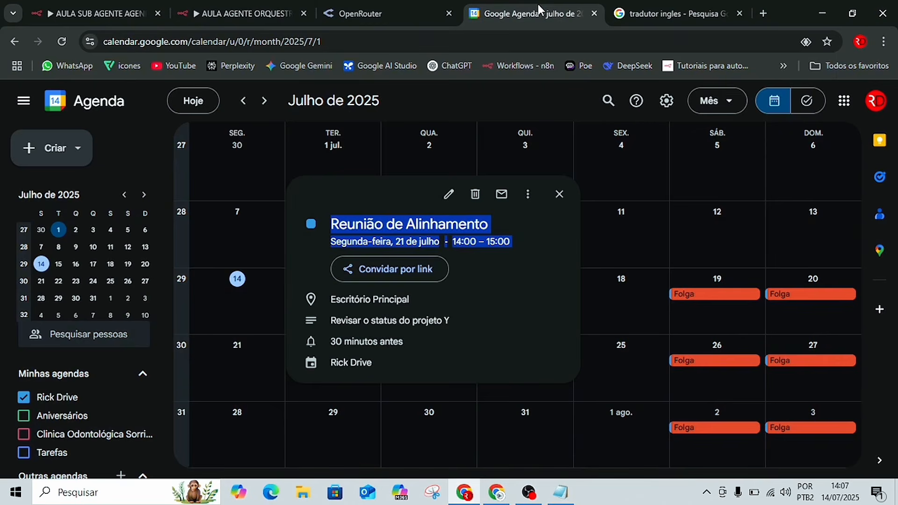
pyautogui.click(508, 408)
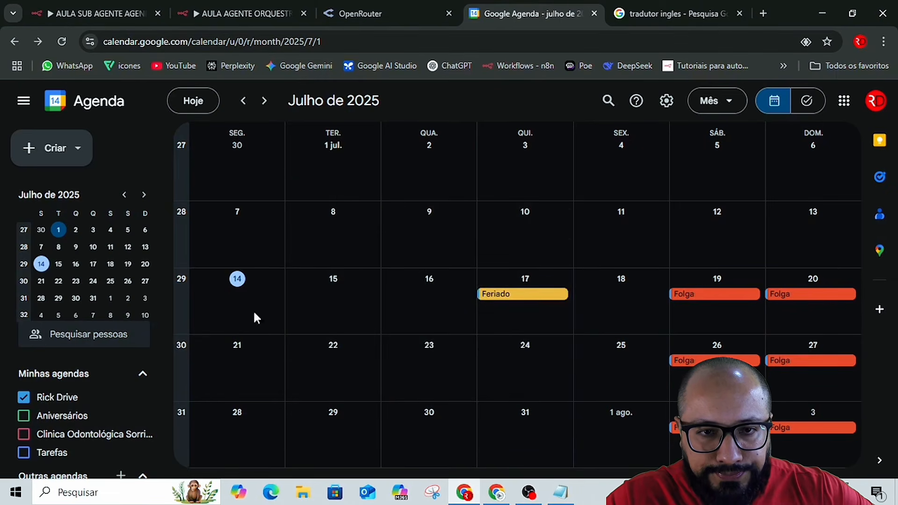
pyautogui.click(68, 2)
pyautogui.click(201, 12)
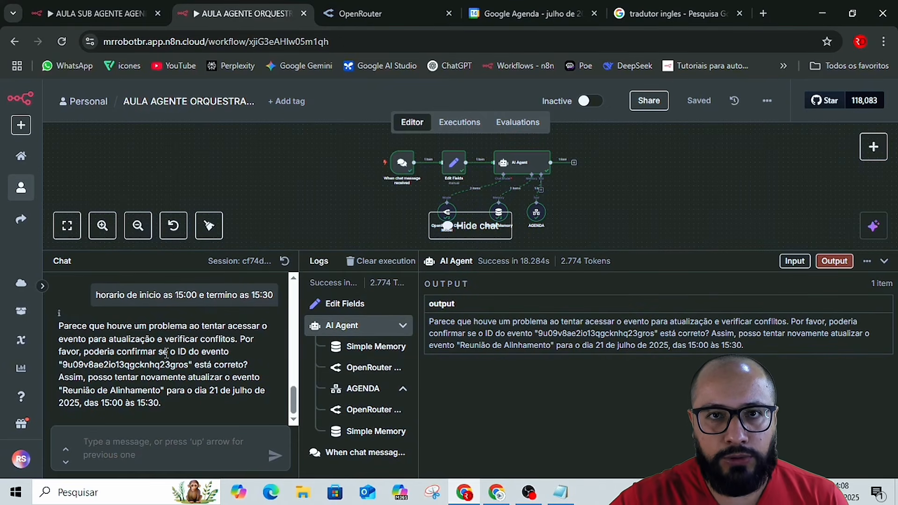
# In the AULA SUB AGENTE AGENDA workflow, collapse the logs and add a Google Sheets Clear sheet node after AGENTE DE E-MAIL.
pyautogui.click(95, 3)
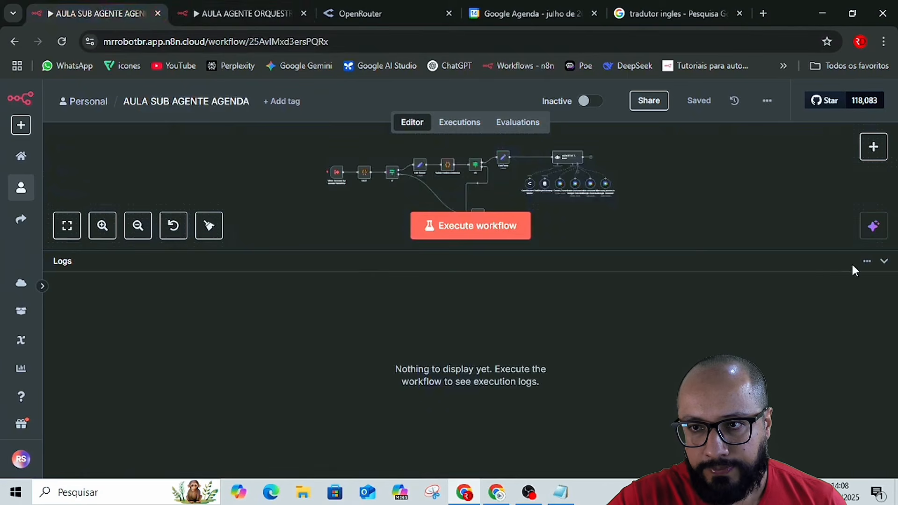
pyautogui.click(884, 261)
pyautogui.scroll(3, 775, 289)
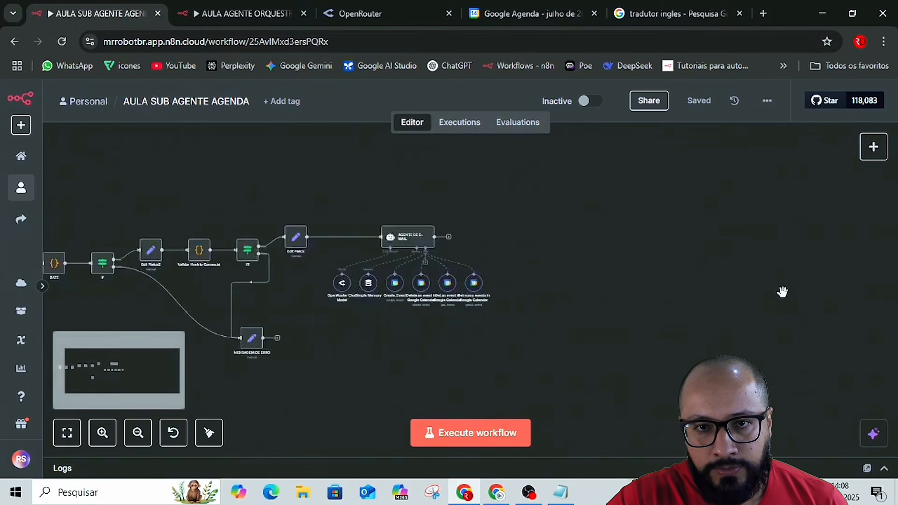
pyautogui.scroll(2, 782, 292)
pyautogui.moveTo(346, 227); pyautogui.dragTo(563, 213)
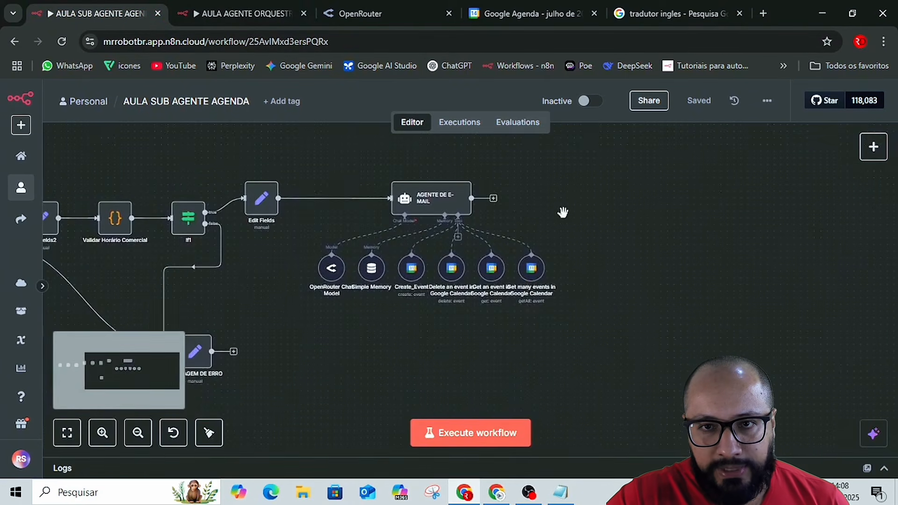
pyautogui.click(493, 198)
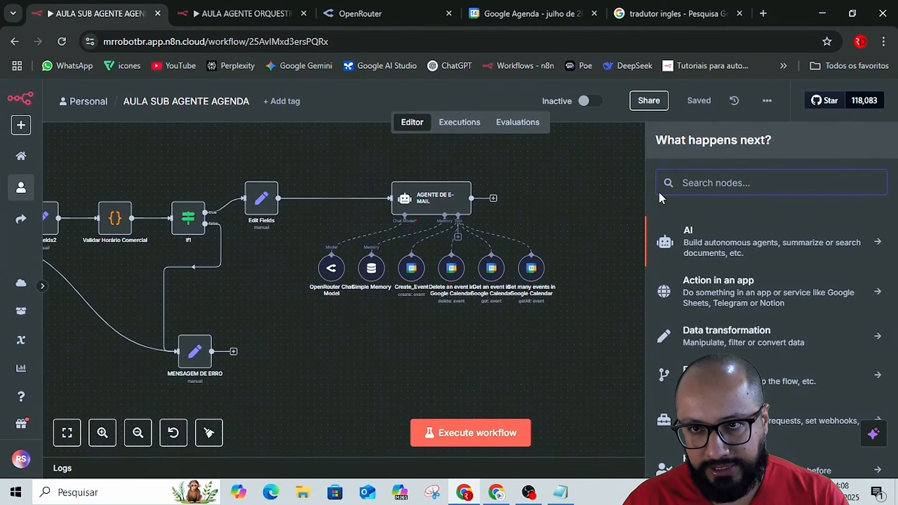
pyautogui.write('shee')
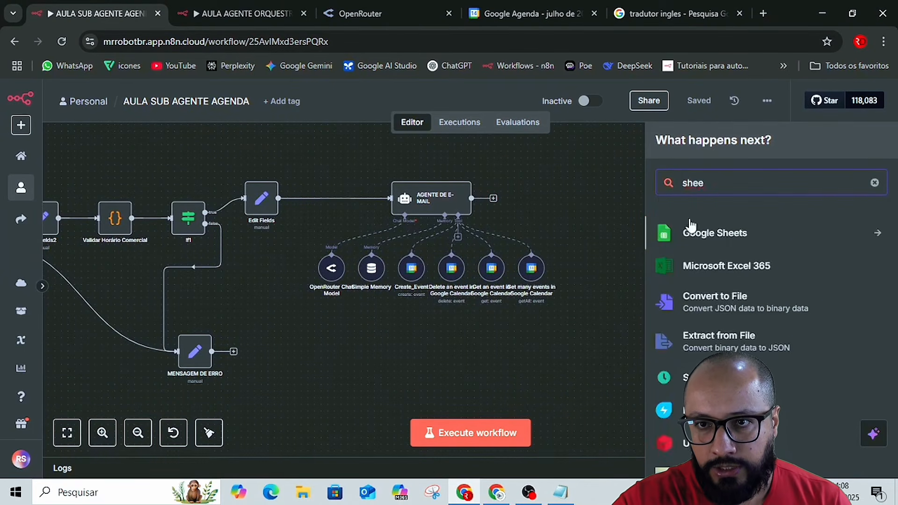
pyautogui.click(699, 236)
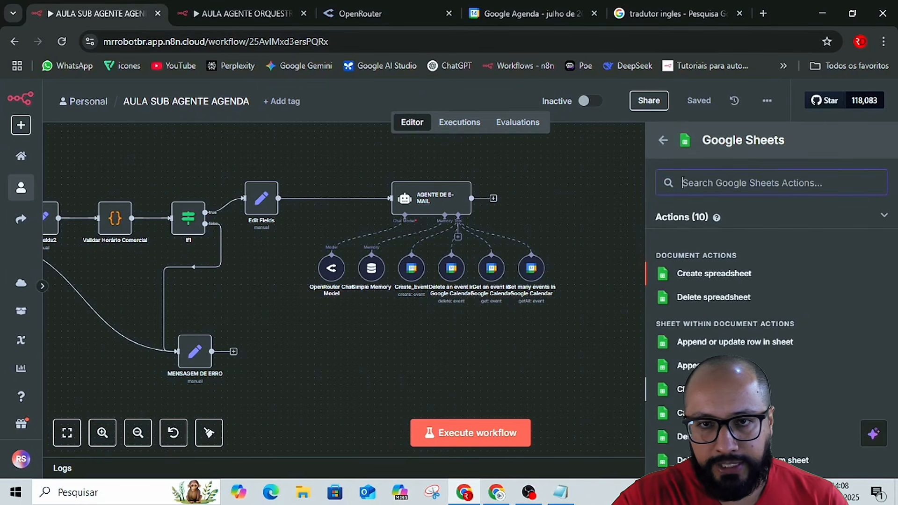
pyautogui.press('Return')
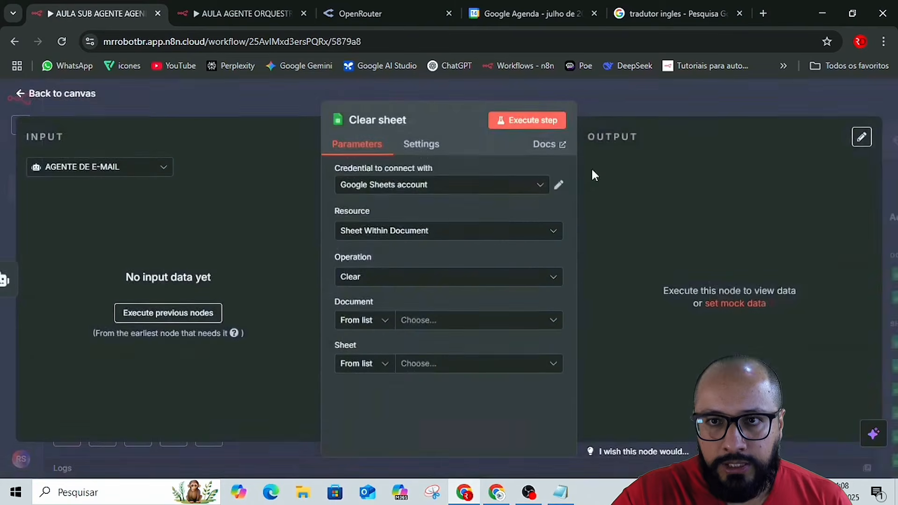
pyautogui.click(616, 102)
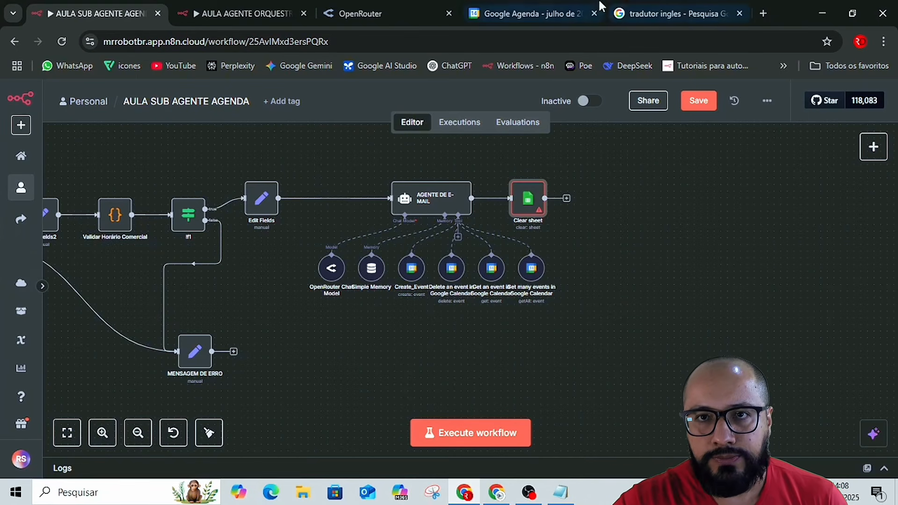
# Check July 2025 in Google Agenda, then return to the AULA SUB AGENTE AGENDA workflow and save it.
pyautogui.click(561, 15)
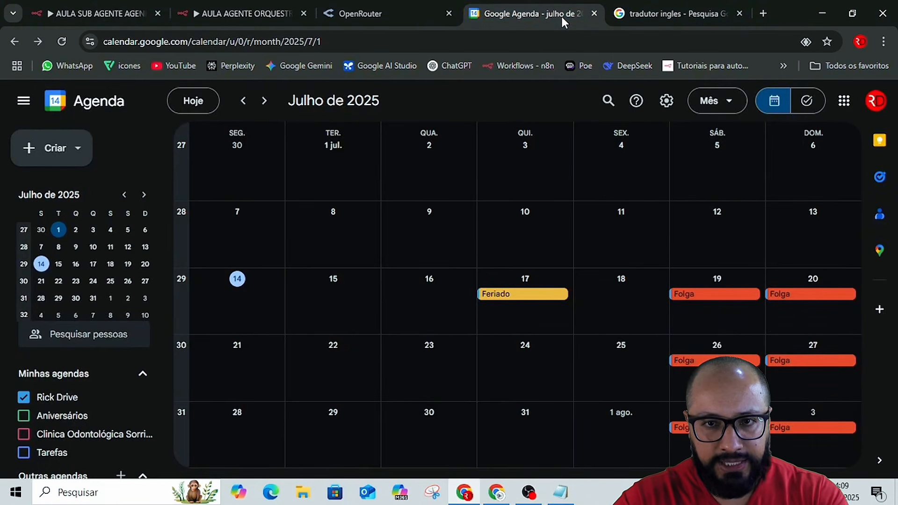
pyautogui.click(681, 10)
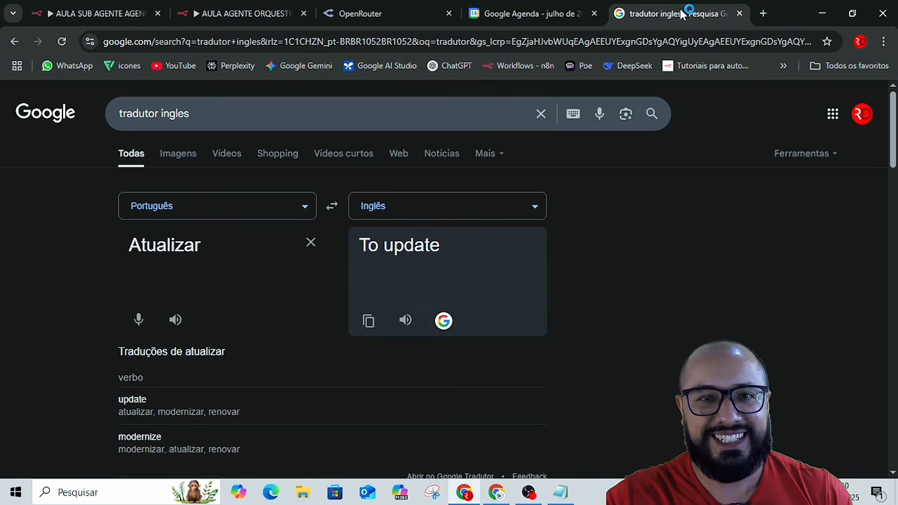
pyautogui.click(87, 10)
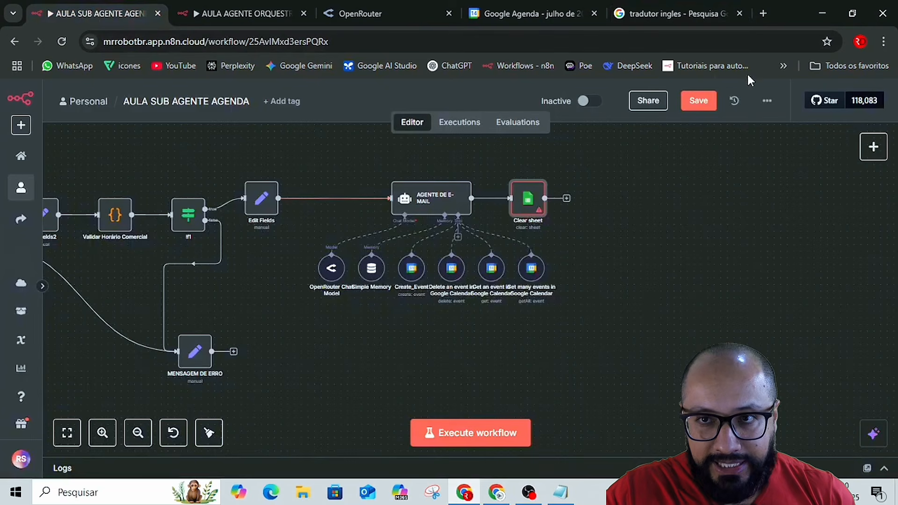
pyautogui.click(694, 103)
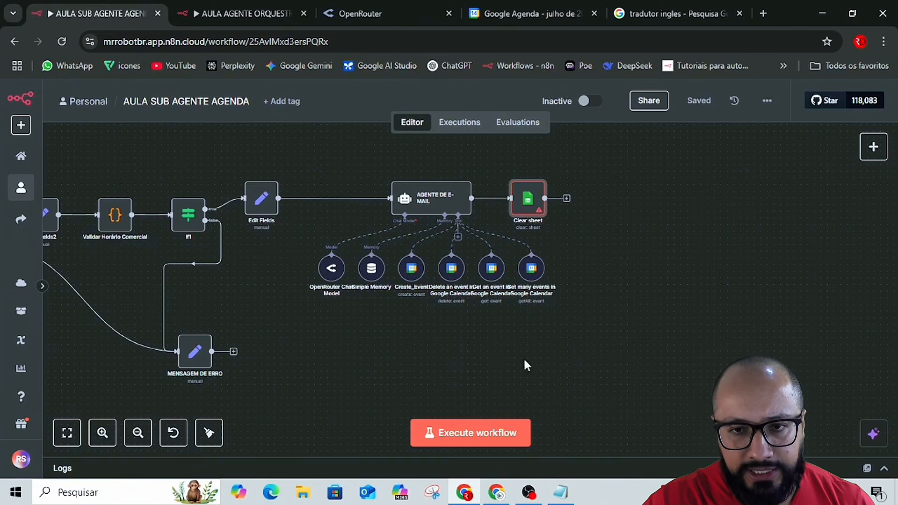
pyautogui.moveTo(443, 353); pyautogui.dragTo(744, 356)
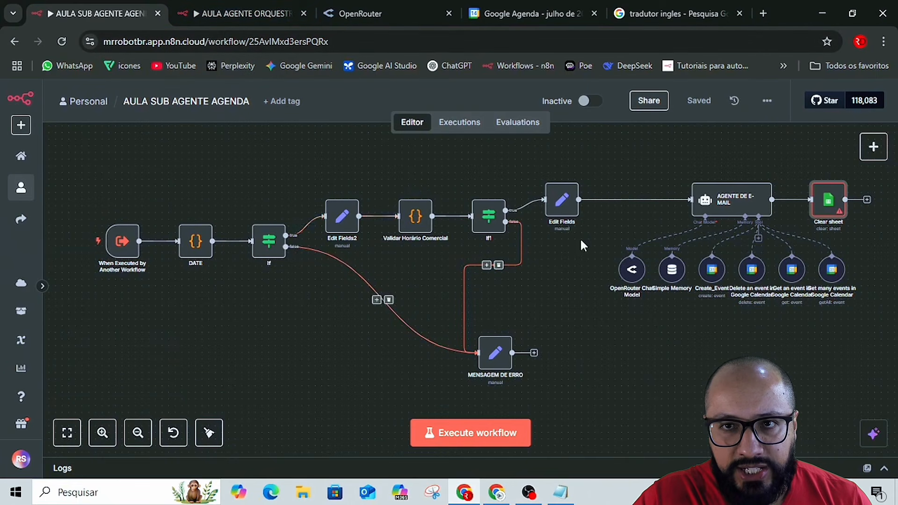
pyautogui.moveTo(656, 13)
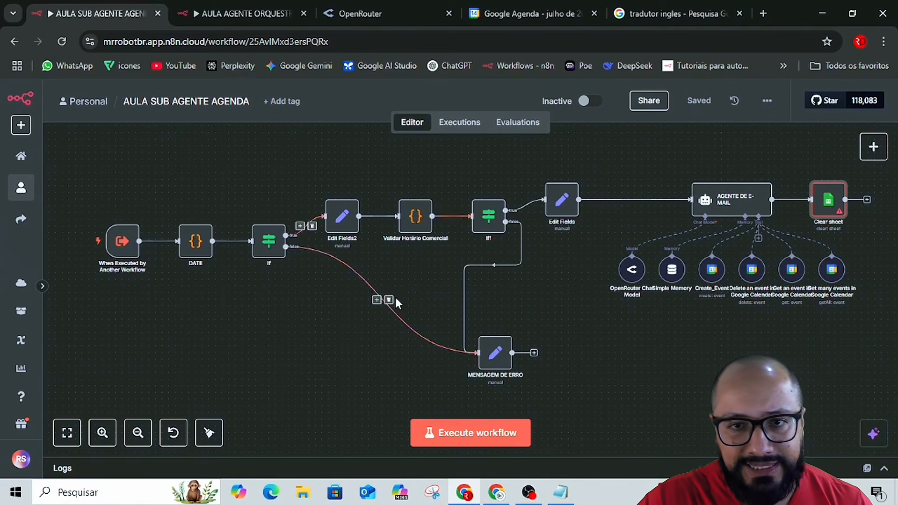
# In the Aula Agenda notes, copy the 'Não perder avião' request to create an event depois de amanhã, as 09:00 com duração de 3 horas.
pyautogui.hotkey('alt', 'Tab')
pyautogui.scroll(-4, 556, 295)
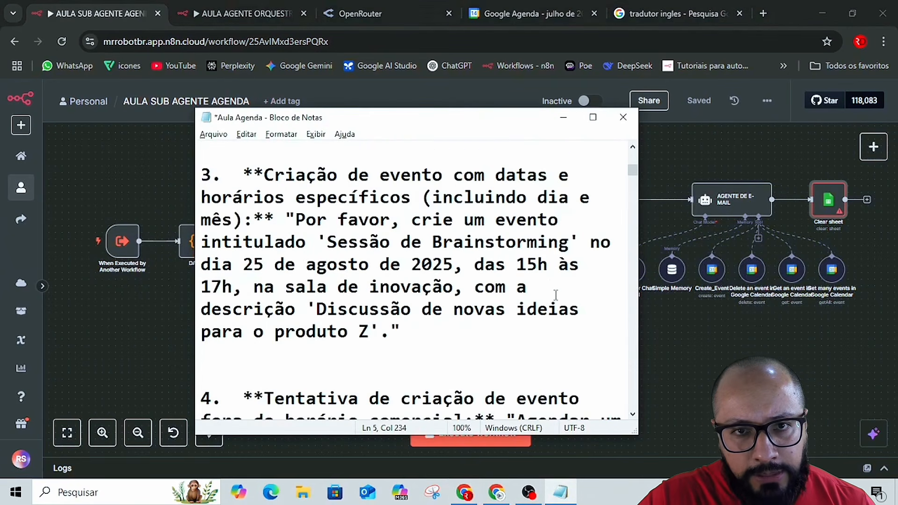
pyautogui.click(593, 117)
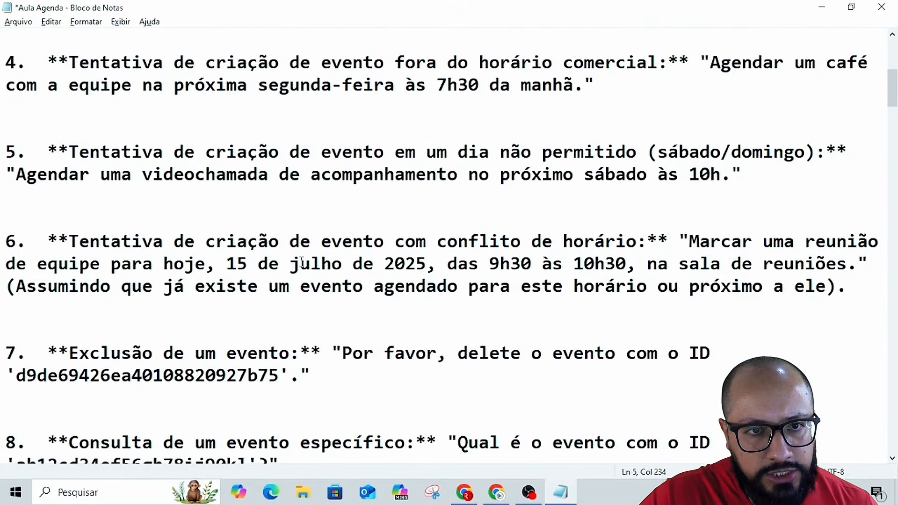
pyautogui.scroll(-2, 457, 267)
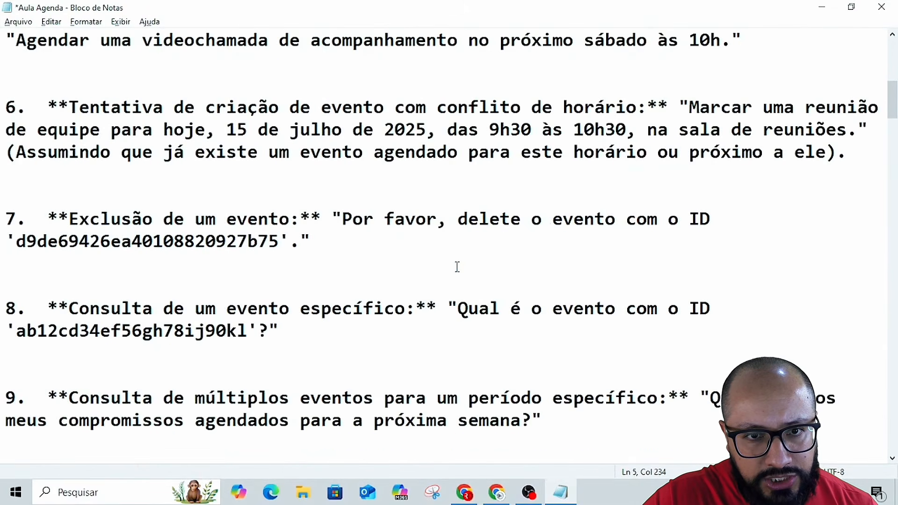
pyautogui.scroll(-1, 358, 256)
pyautogui.scroll(-2, 242, 234)
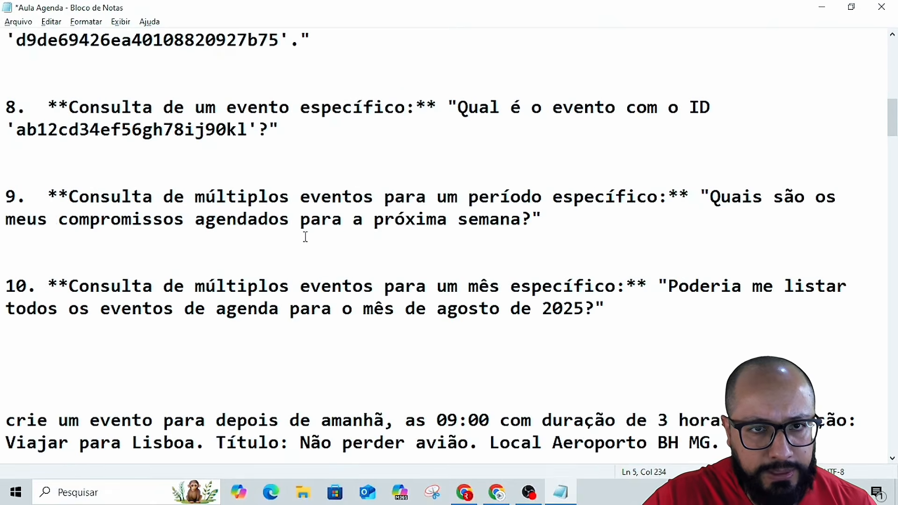
pyautogui.scroll(-1, 304, 237)
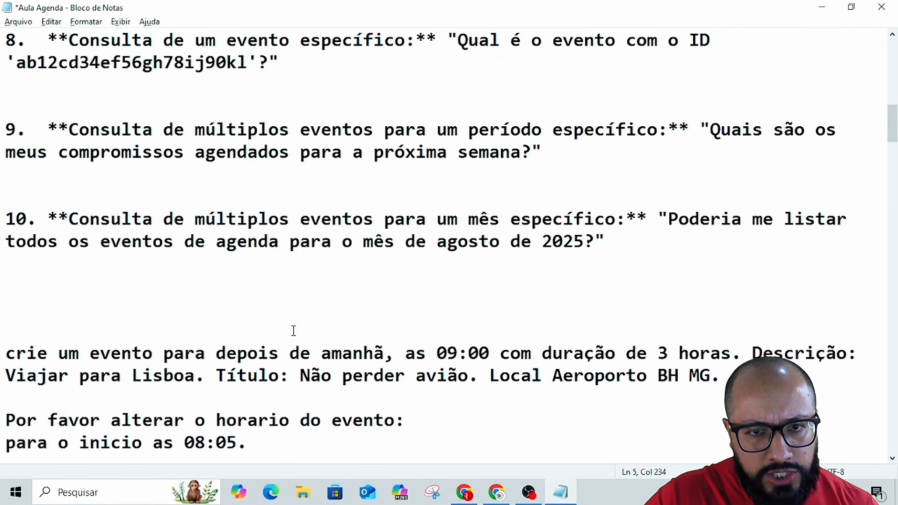
pyautogui.scroll(-2, 294, 332)
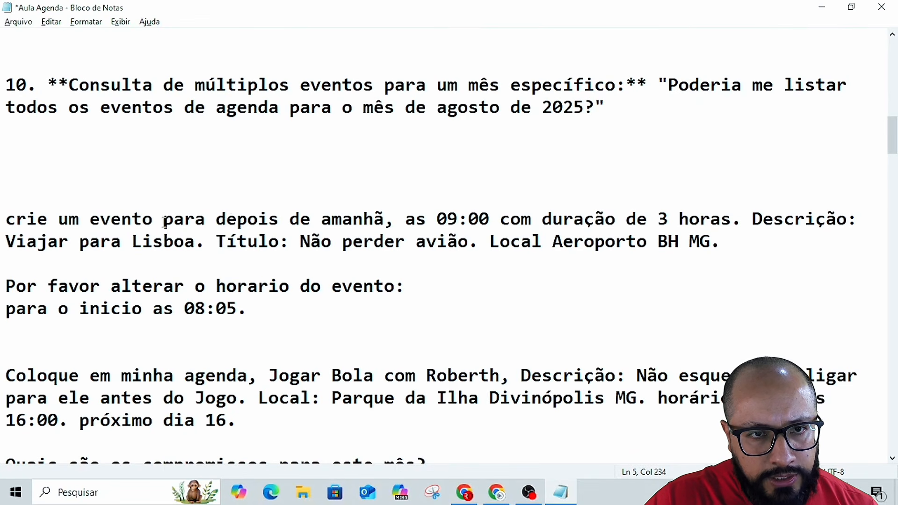
pyautogui.moveTo(10, 219); pyautogui.dragTo(736, 240)
pyautogui.hotkey('ctrl', 'c')
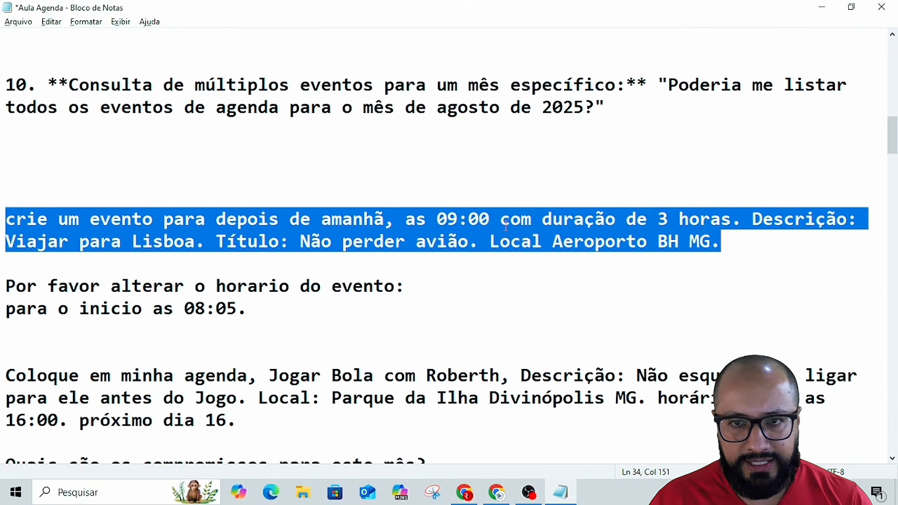
# Paste the copied 'Não perder avião' event request into the AULA AGENTE ORQUESTRADOR workflow's chat and send it.
pyautogui.hotkey('alt', 'Tab')
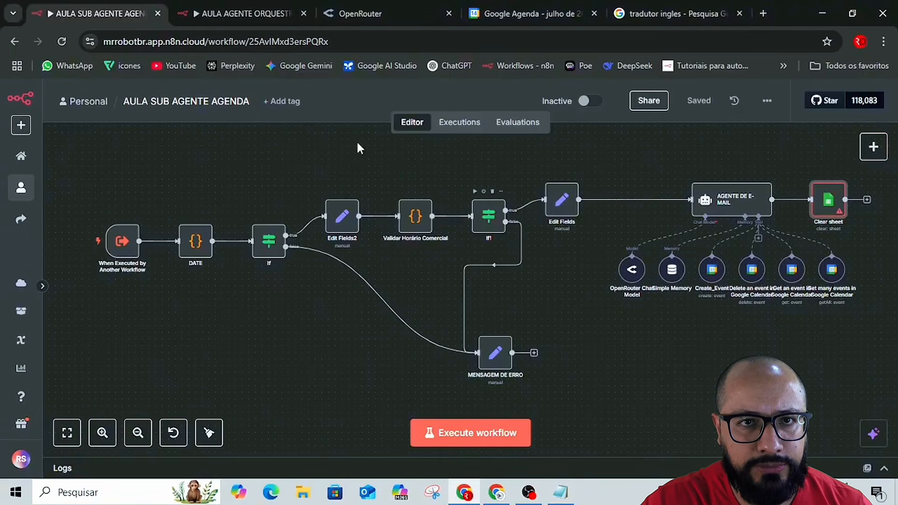
pyautogui.click(211, 11)
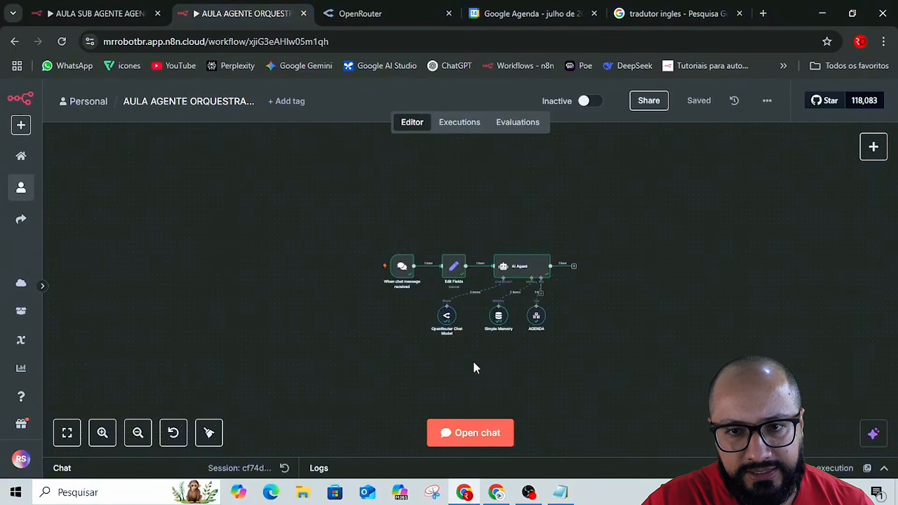
pyautogui.click(484, 431)
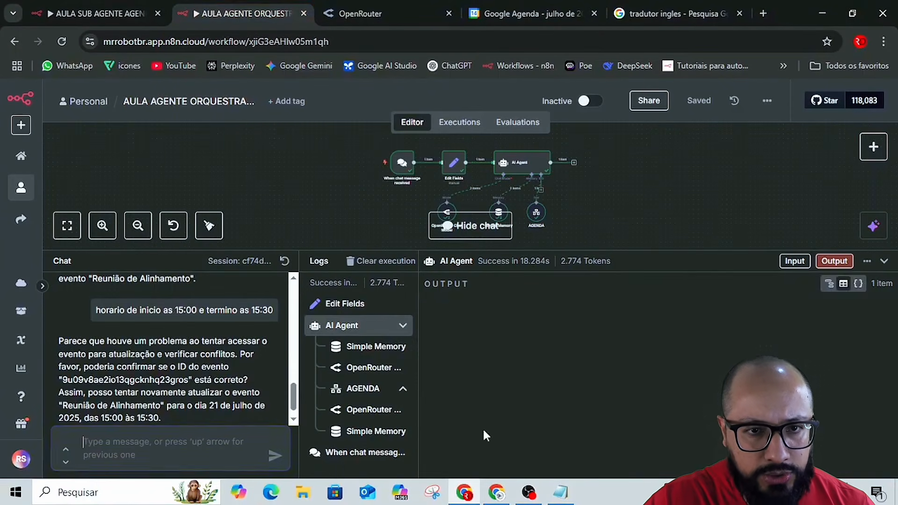
pyautogui.click(163, 448)
pyautogui.hotkey('ctrl', 'v')
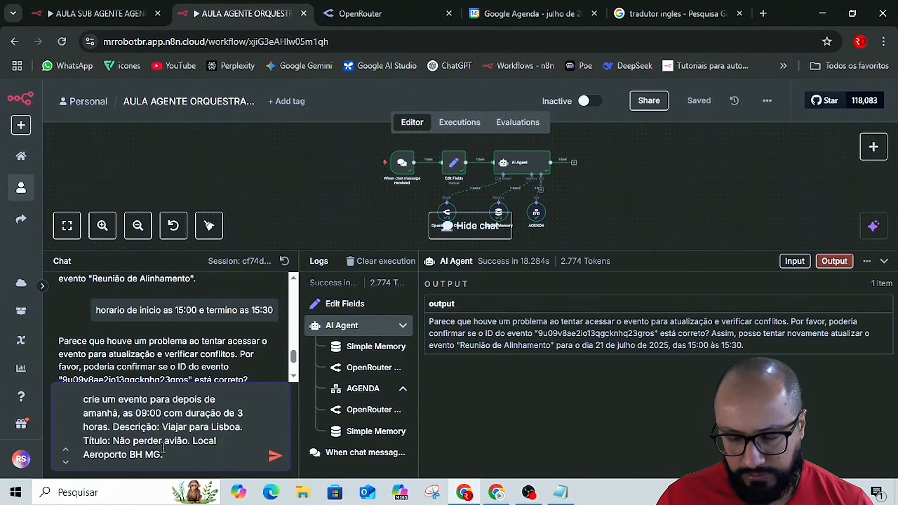
pyautogui.press('Return')
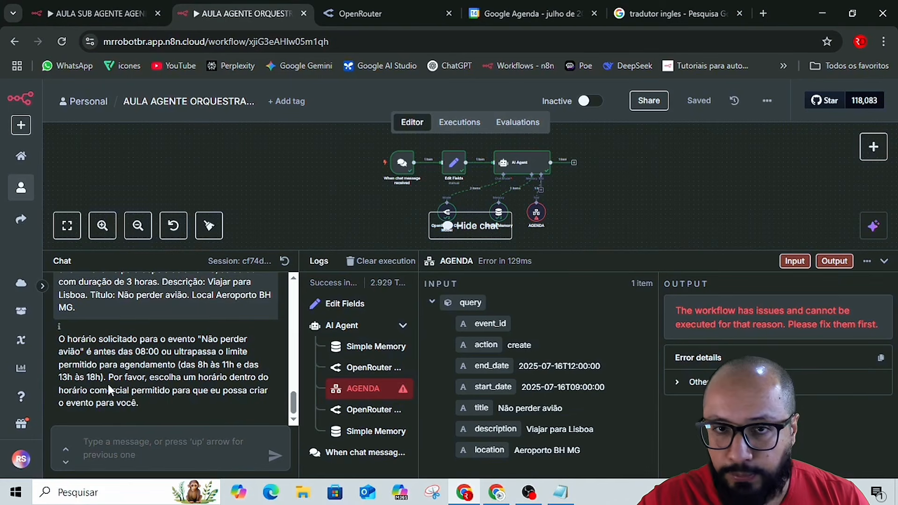
# Copy the notes' 'Jogar Bola' request at Parque da Ilha Divinópolis MG, 13:00 as 16:00, próximo dia 16.
pyautogui.hotkey('alt', 'Tab')
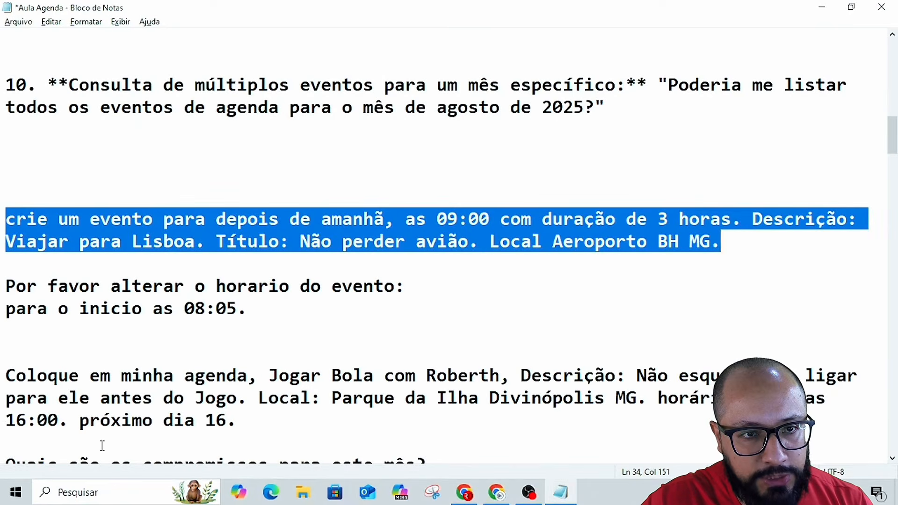
pyautogui.scroll(-2, 189, 327)
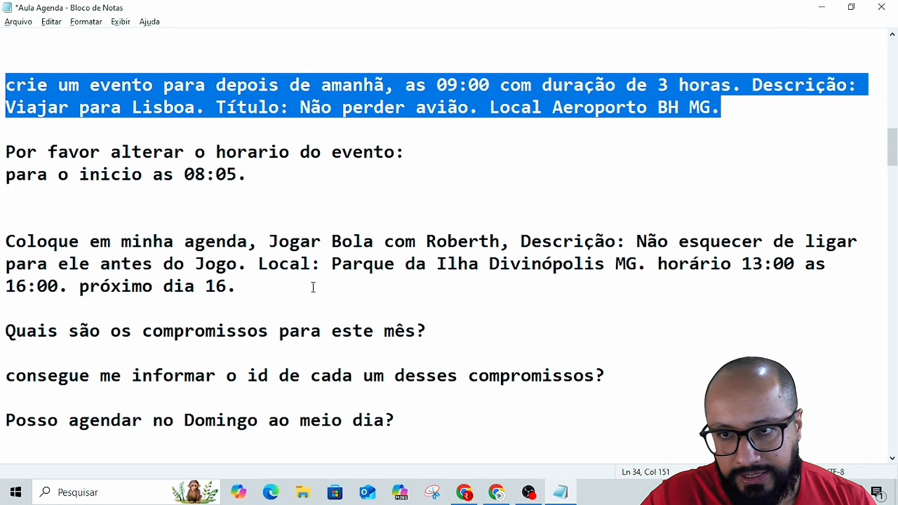
pyautogui.moveTo(743, 263); pyautogui.dragTo(794, 264)
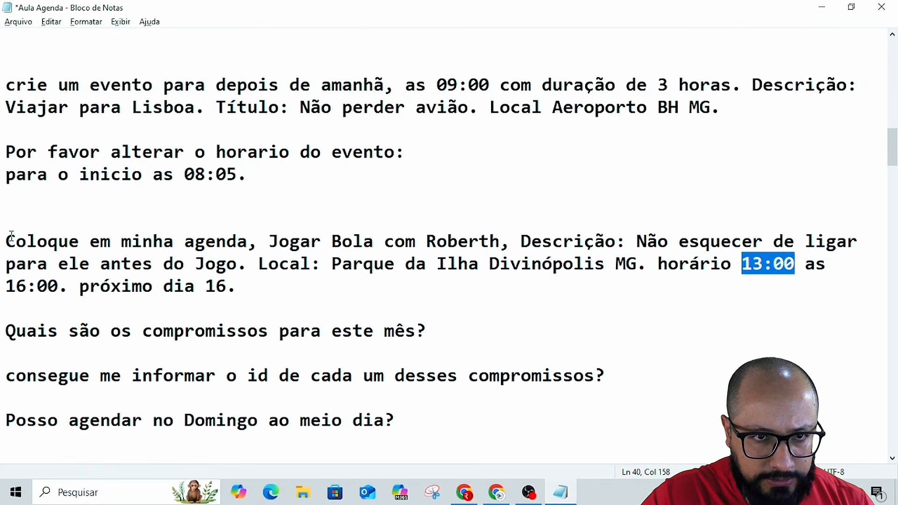
pyautogui.moveTo(6, 242); pyautogui.dragTo(244, 289)
pyautogui.hotkey('ctrl', 'c')
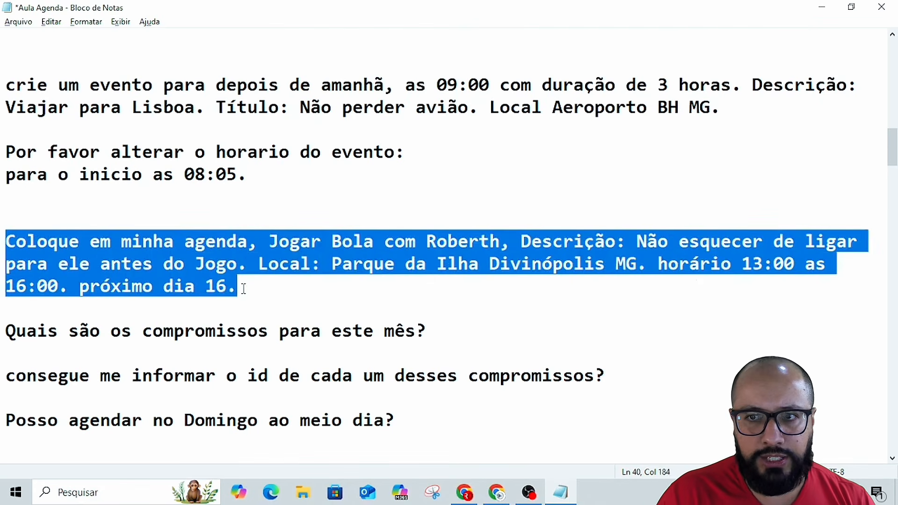
# Paste and send the copied 'Jogar Bola' event request in the orchestrator chat.
pyautogui.hotkey('alt', 'Tab')
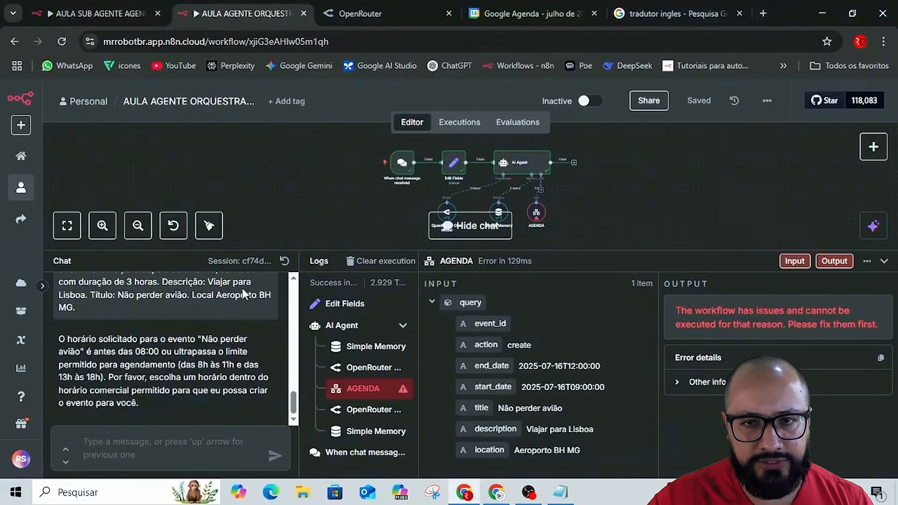
pyautogui.hotkey('alt', 'Tab')
pyautogui.hotkey('alt', 'Tab')
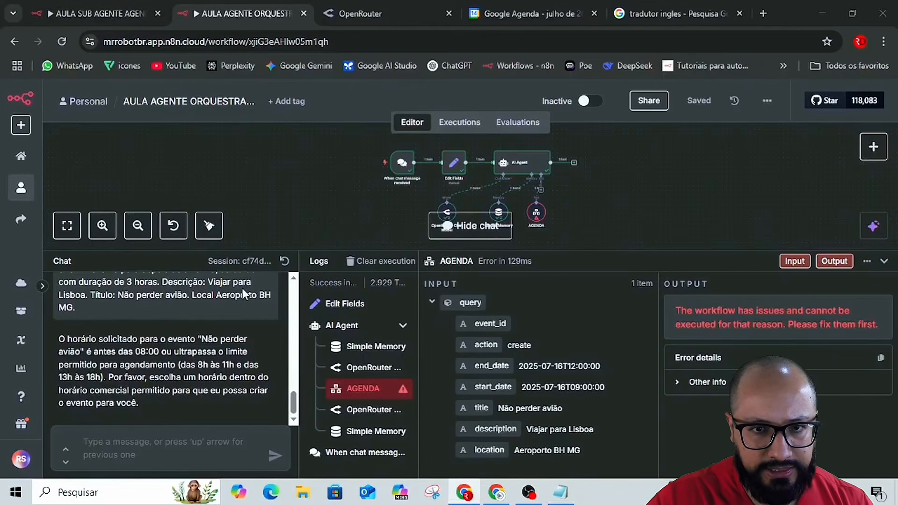
pyautogui.click(162, 431)
pyautogui.hotkey('ctrl', 'v')
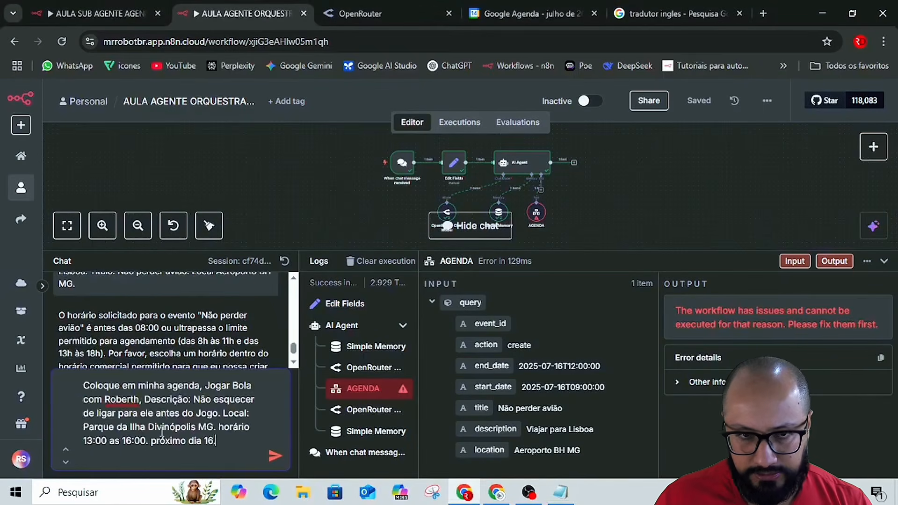
pyautogui.press('Return')
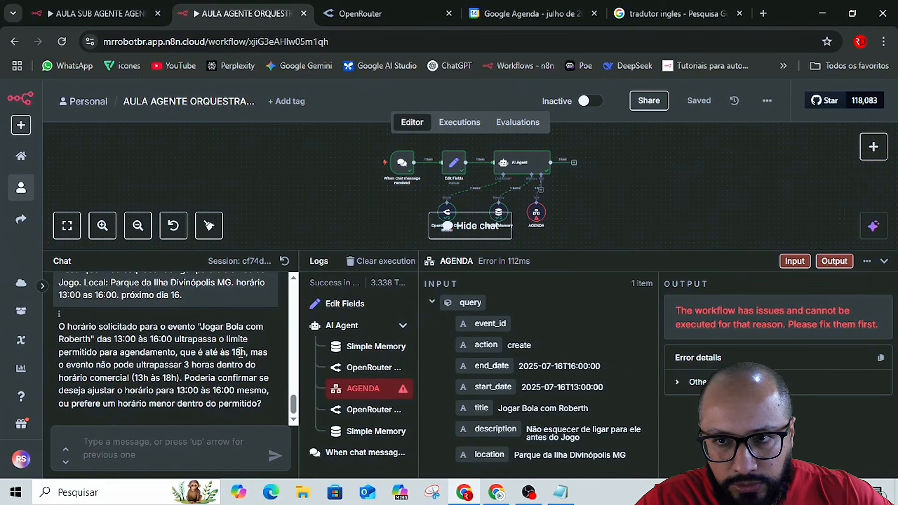
# Open the AGENDA tool node and translate the page into Portuguese to read its error output.
pyautogui.doubleClick(536, 214)
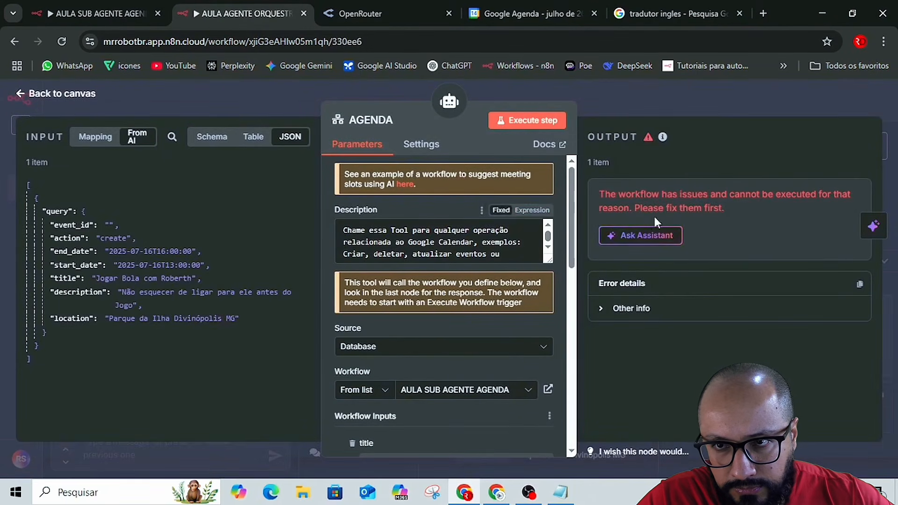
pyautogui.rightClick(739, 219)
pyautogui.click(592, 414)
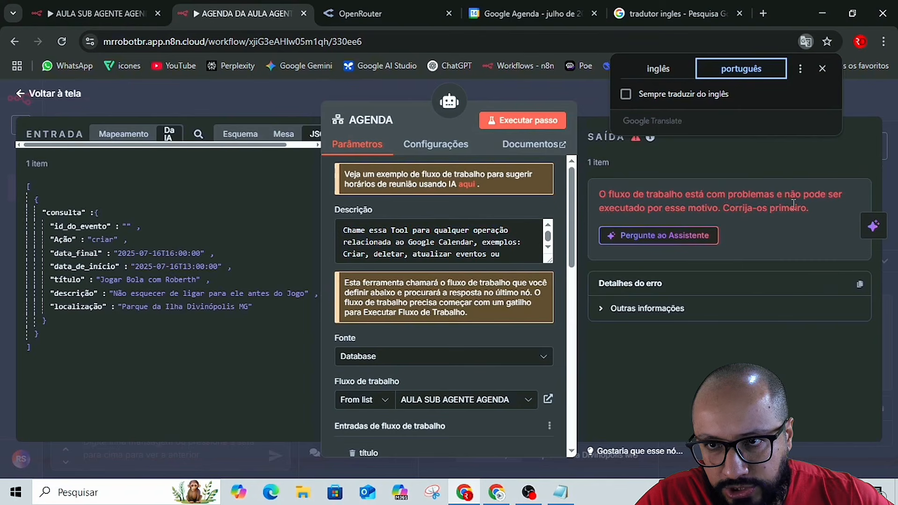
# Open the executions of AULA SUB AGENTE AGENDA, dismiss the error notifications and collapse the logs.
pyautogui.click(92, 13)
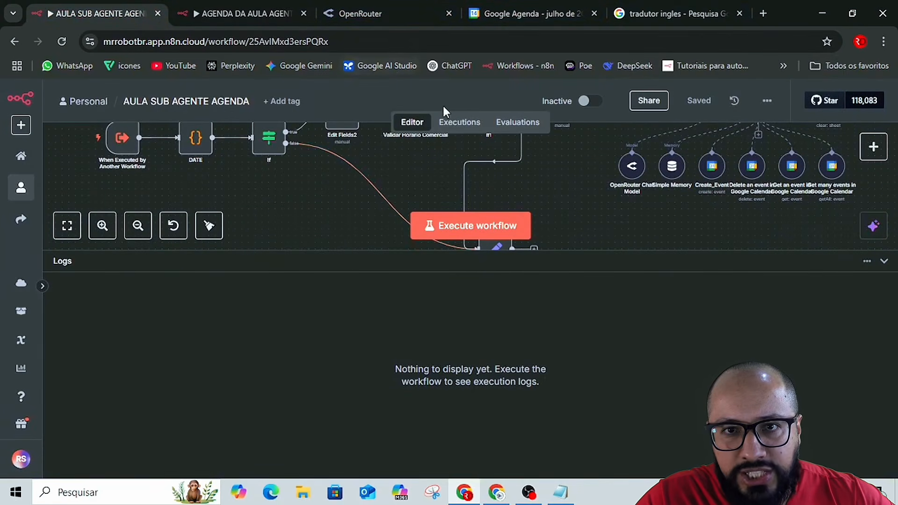
pyautogui.click(462, 123)
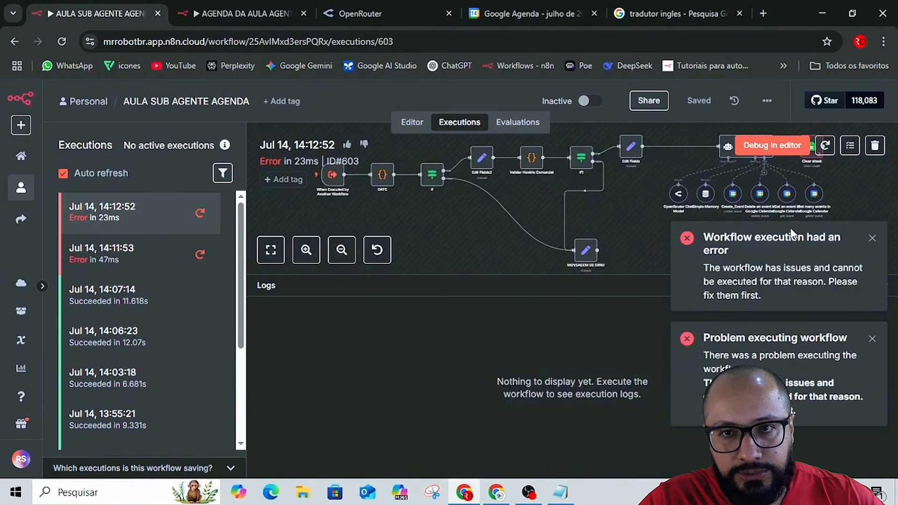
pyautogui.click(872, 239)
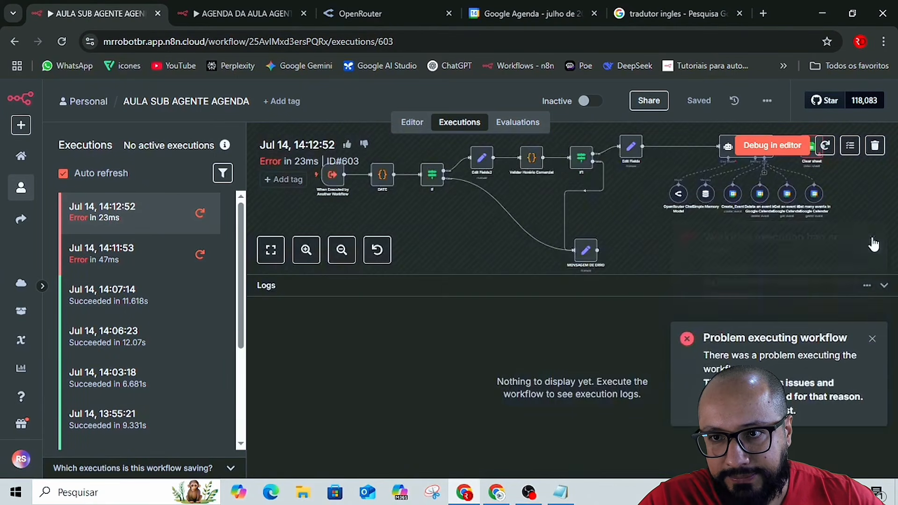
pyautogui.click(872, 339)
pyautogui.click(884, 286)
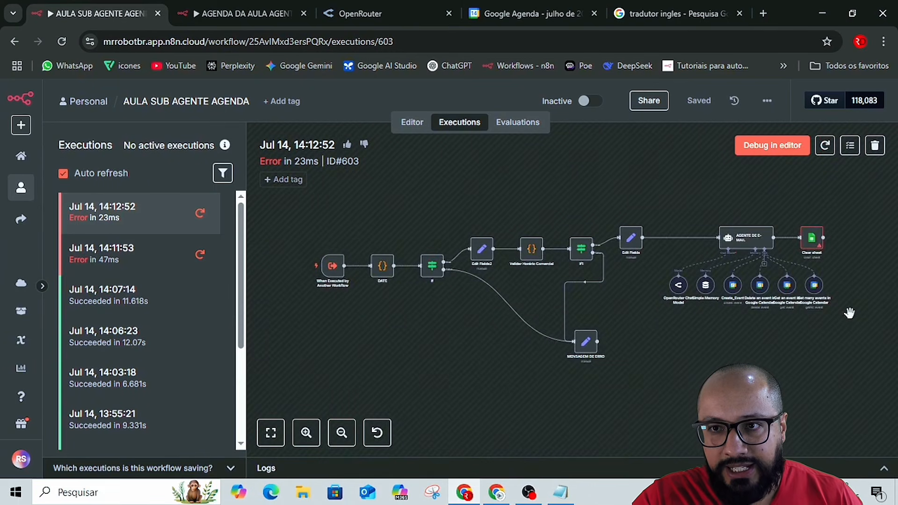
# Inspect the Clear sheet node's parameters in the Jul 14, 14:12:52 execution, then close them.
pyautogui.scroll(5, 849, 313)
pyautogui.scroll(1, 840, 315)
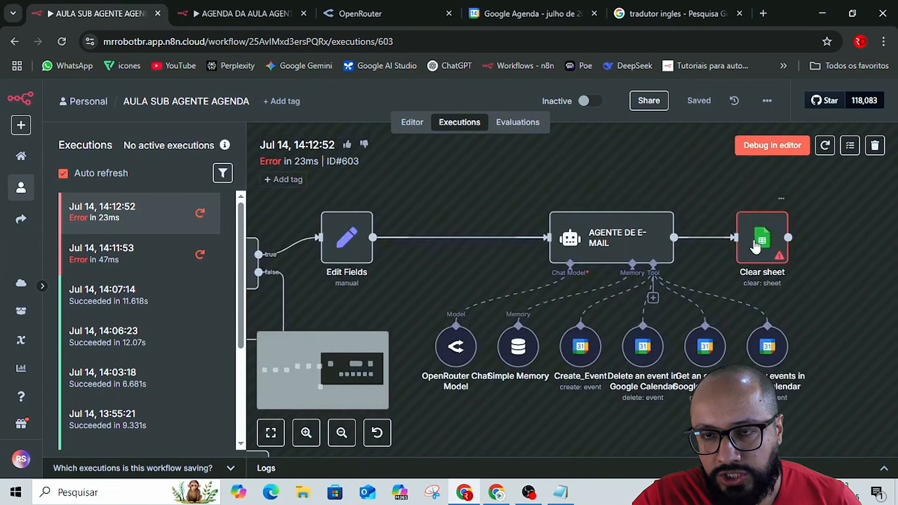
pyautogui.doubleClick(760, 242)
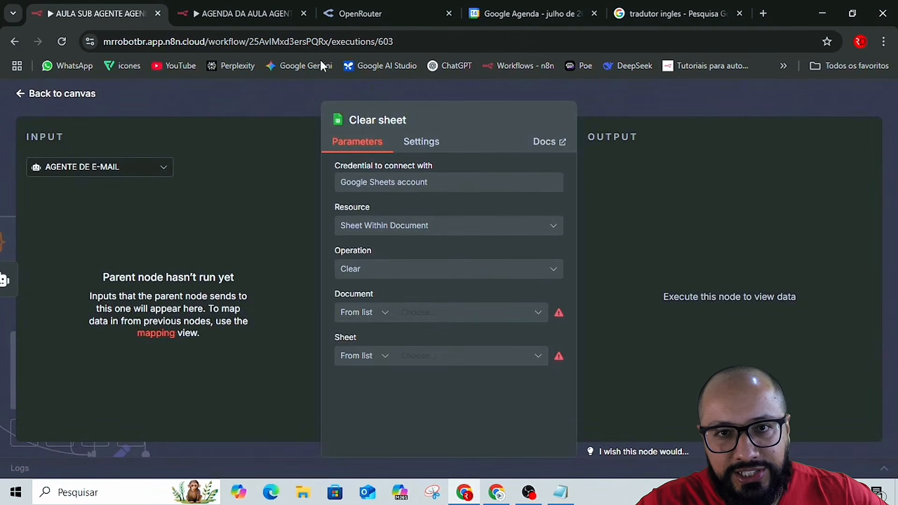
pyautogui.click(627, 100)
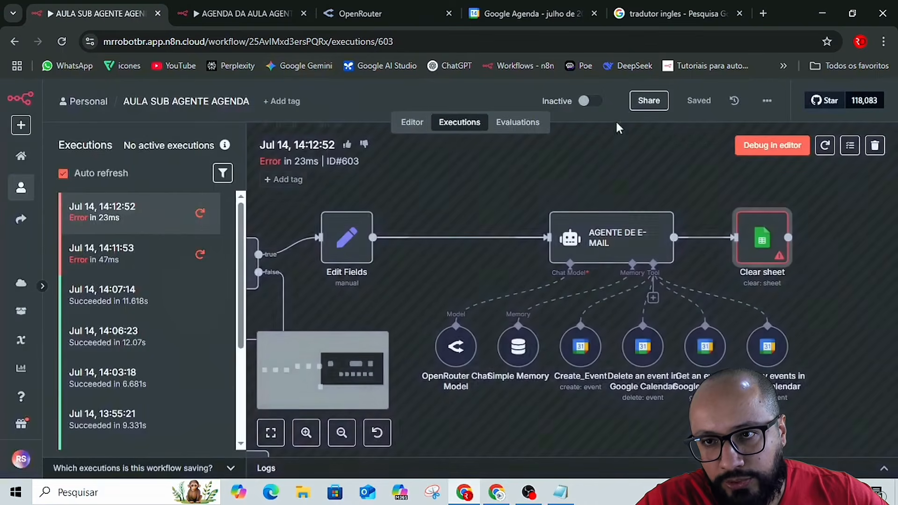
# Delete the Clear sheet node from AULA SUB AGENTE AGENDA in the editor, and save and test-run the corrected workflow.
pyautogui.click(414, 123)
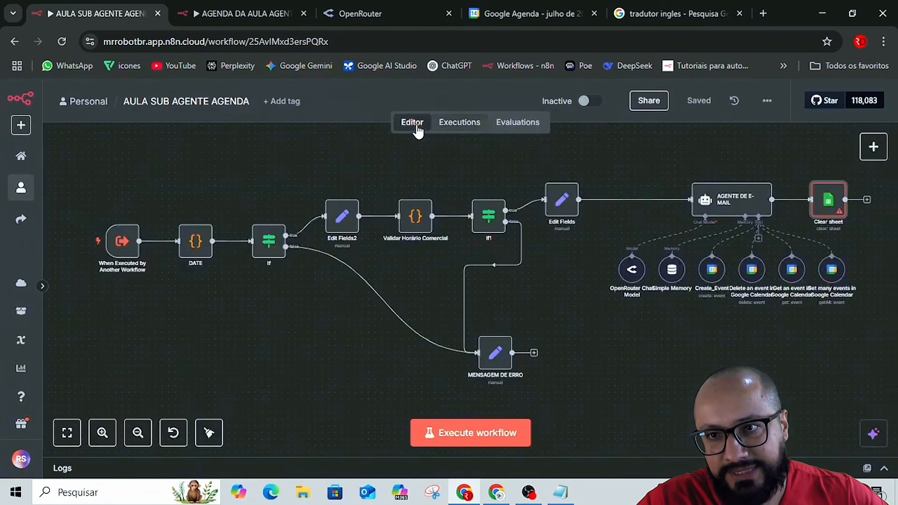
pyautogui.click(833, 174)
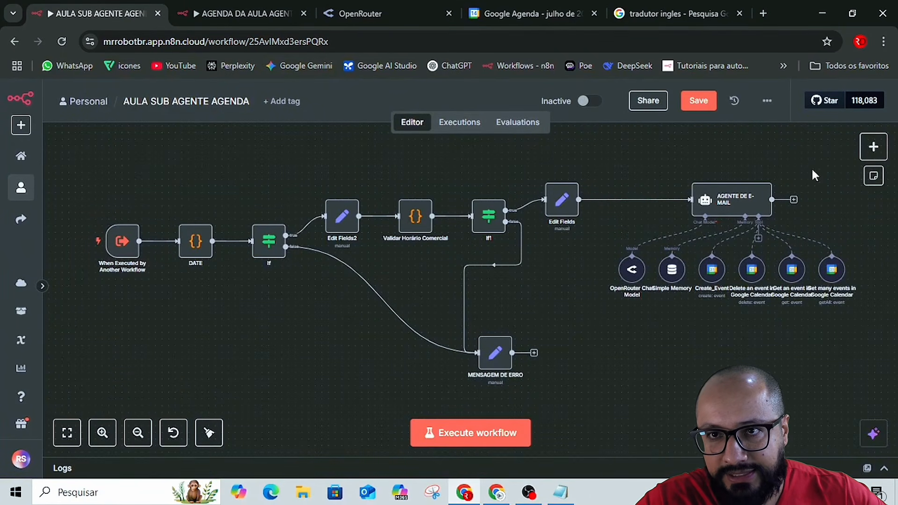
pyautogui.click(700, 102)
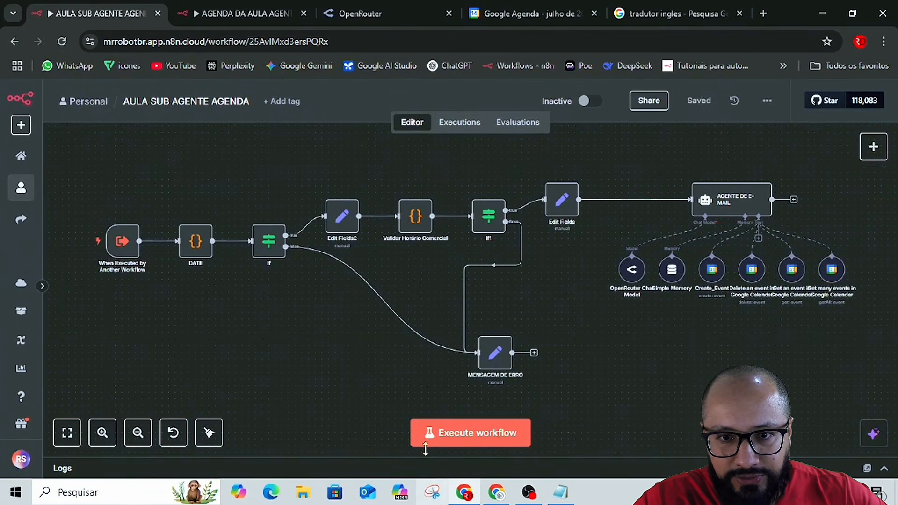
pyautogui.click(476, 431)
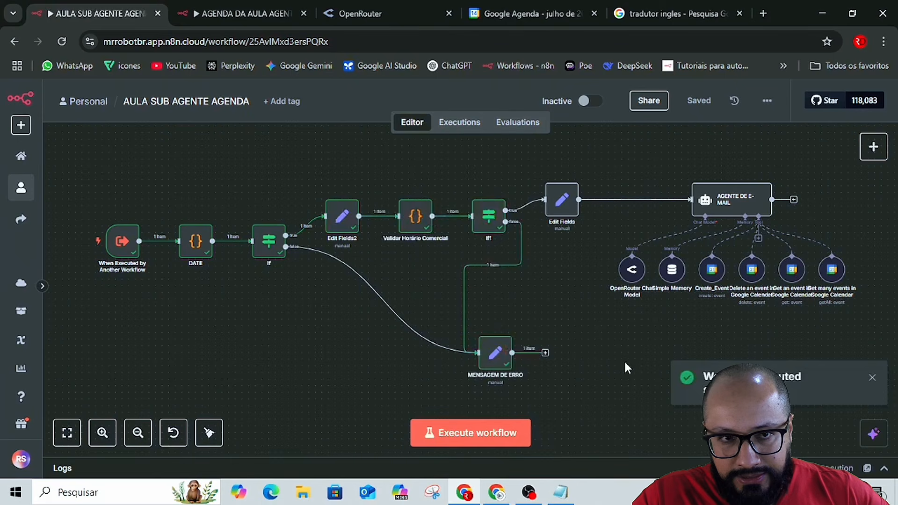
# Resend the previous 'Jogar Bola' event request for day 16, 13:00 to 16:00, in the orchestrator workflow's chat and read the reply.
pyautogui.click(243, 13)
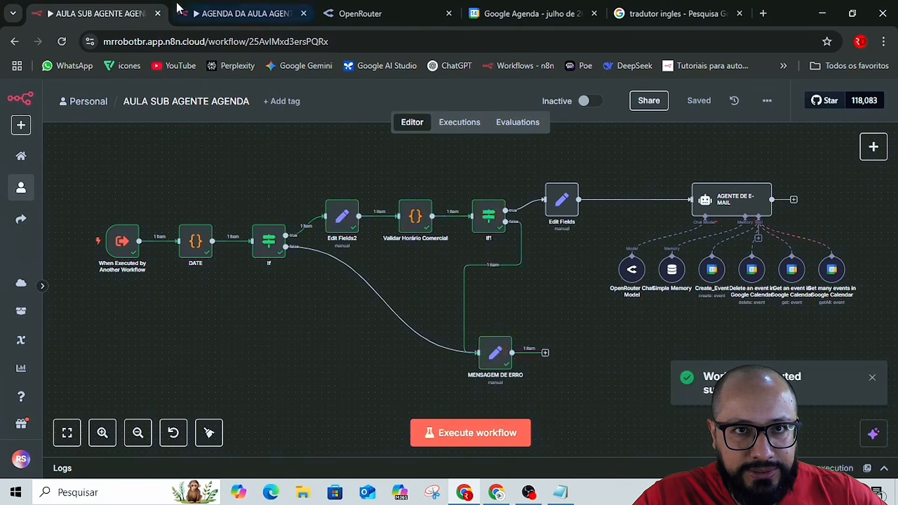
pyautogui.click(614, 89)
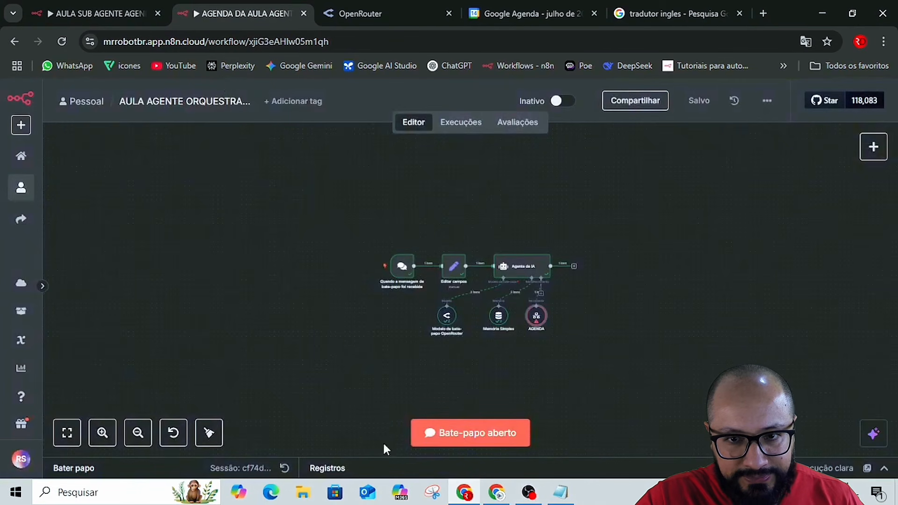
pyautogui.click(466, 445)
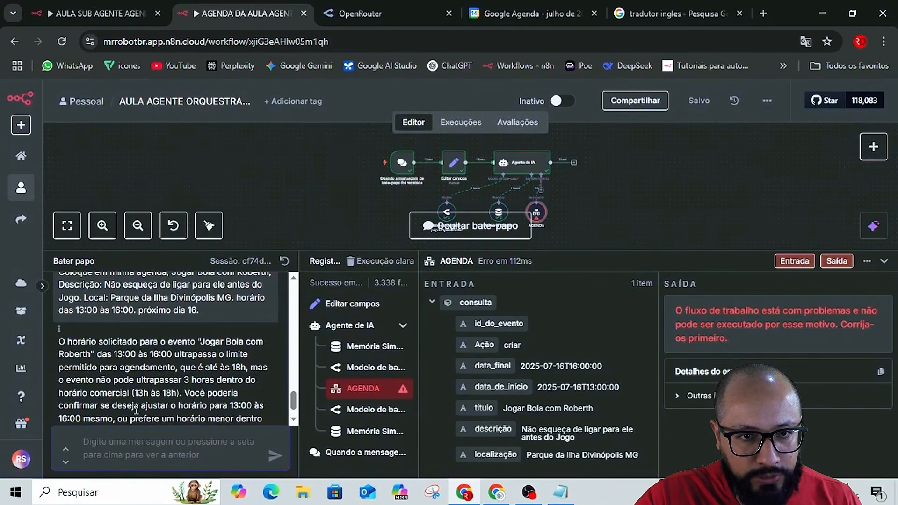
pyautogui.press('Up')
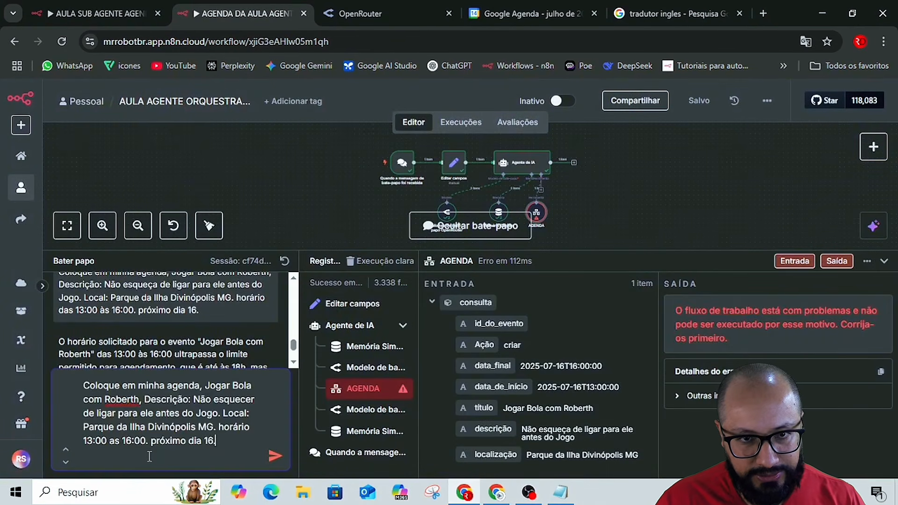
pyautogui.press('Return')
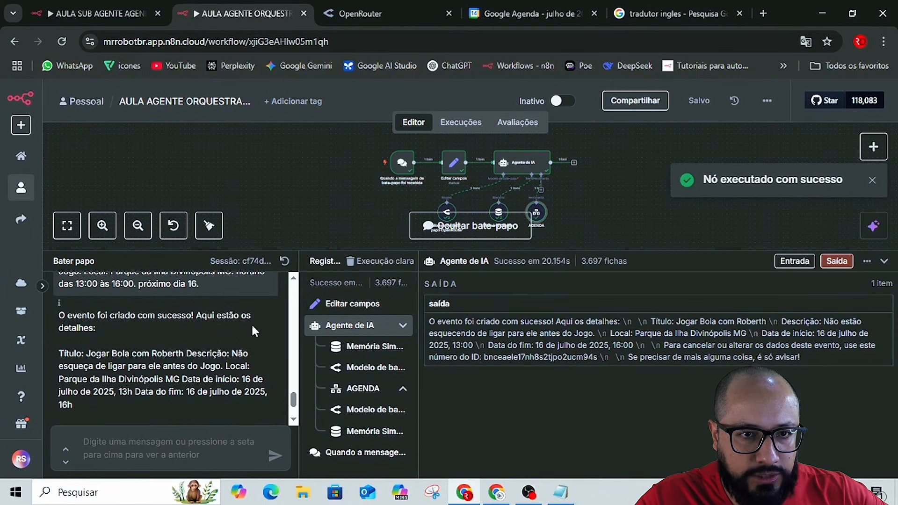
pyautogui.scroll(-2, 72, 343)
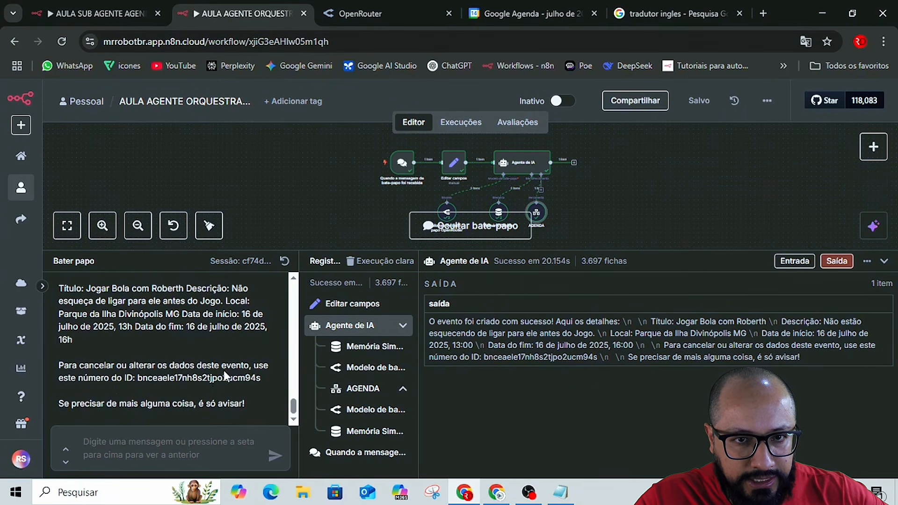
pyautogui.scroll(4, 224, 371)
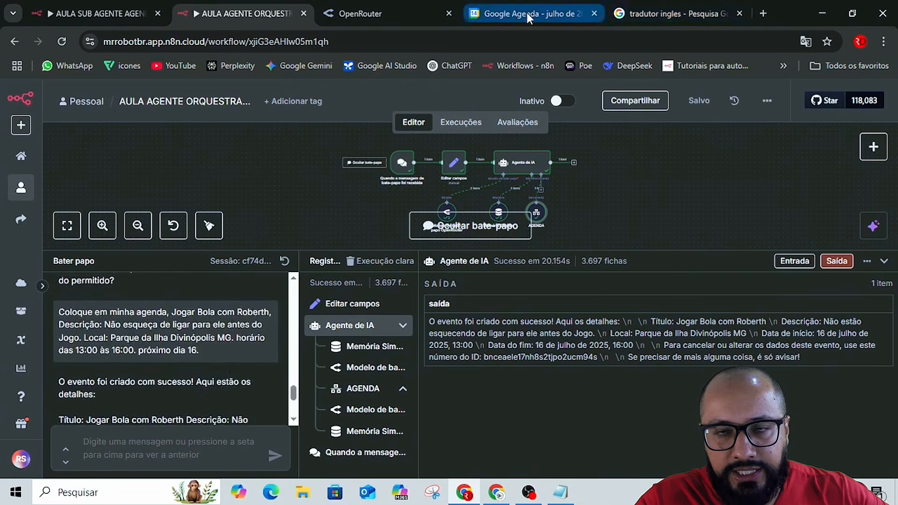
# Switch to Google Agenda and check the details of the 'Jogar Bola' event on 16 July, closing them when done.
pyautogui.click(527, 12)
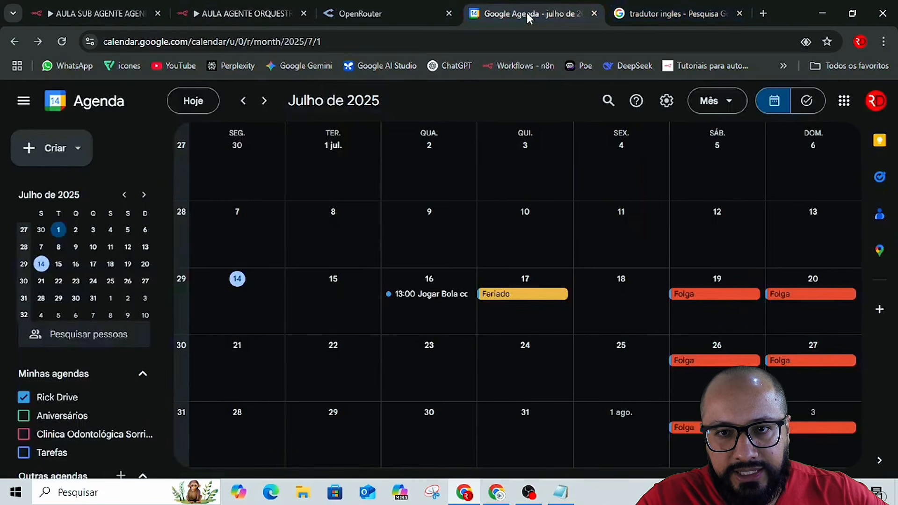
pyautogui.click(425, 295)
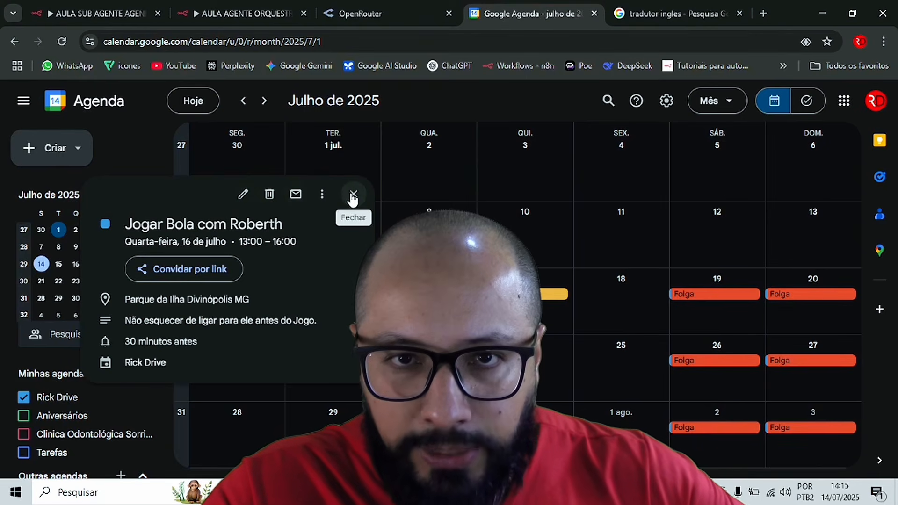
pyautogui.click(354, 195)
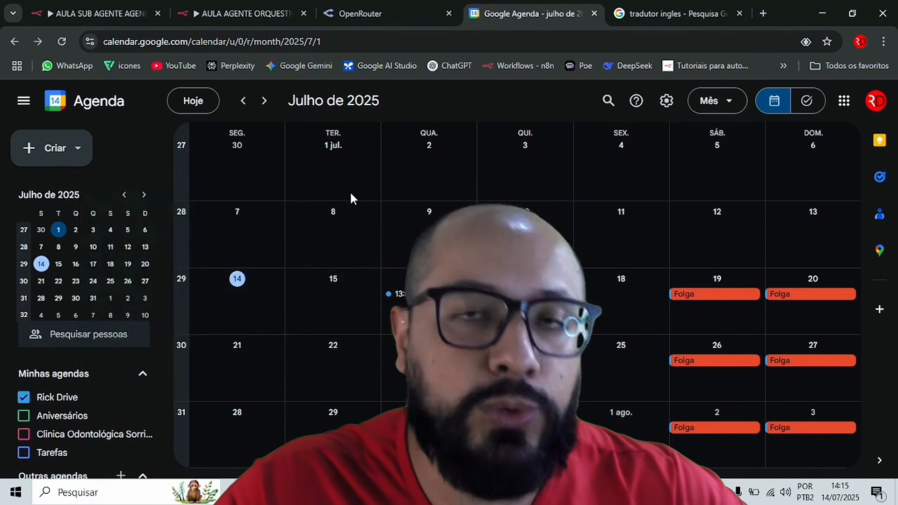